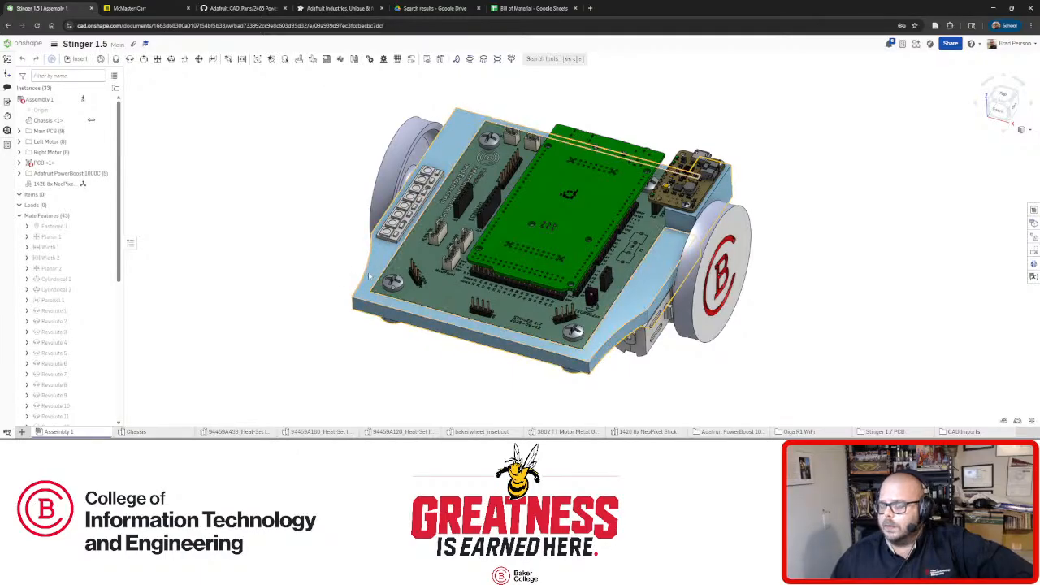
Orbit the robot through side, front-right and low frontal views, zooming on the board.
right_drag(338, 281, 376, 280)
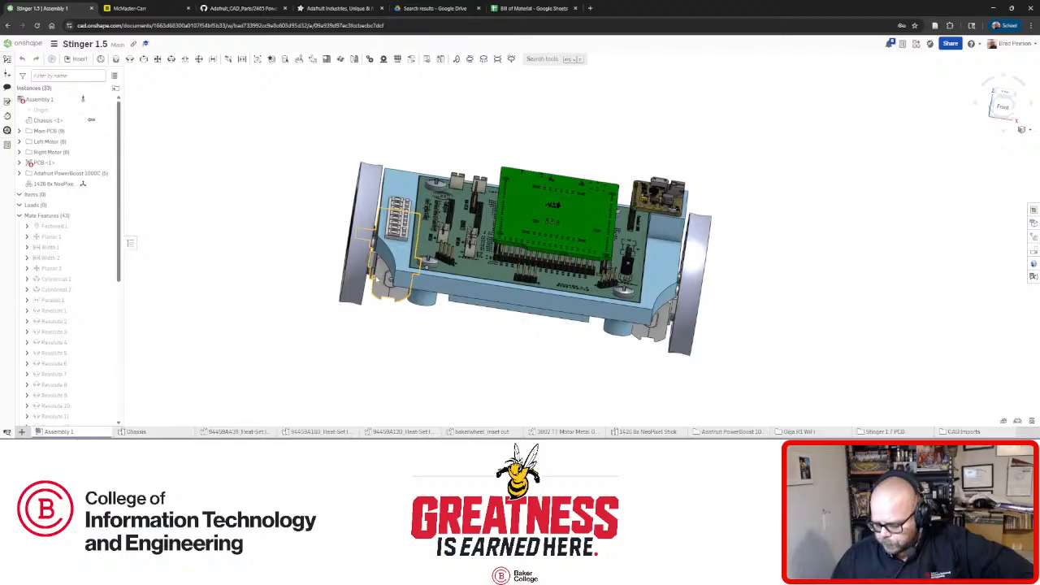
right_drag(376, 279, 568, 249)
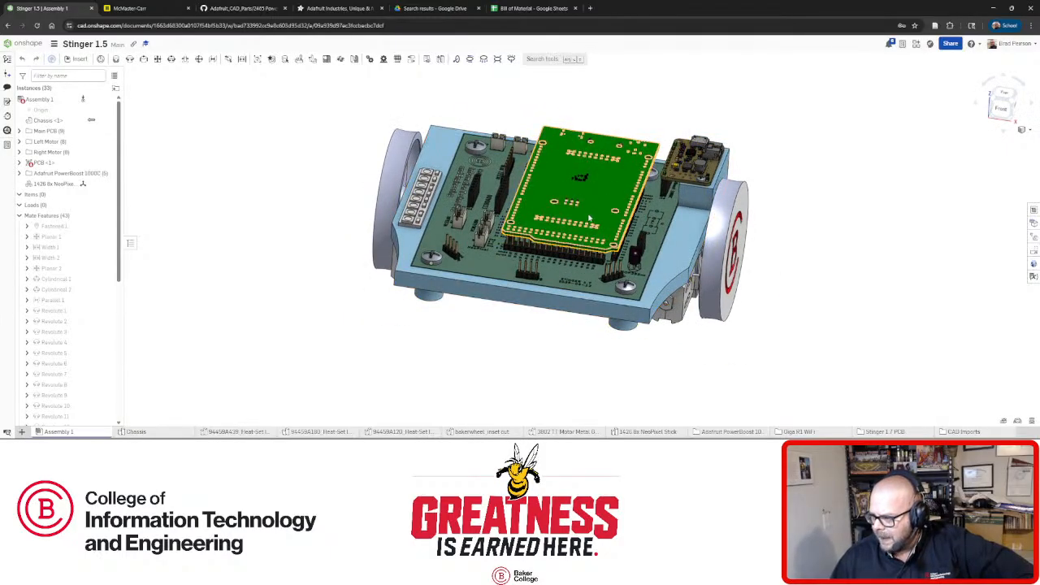
scroll(677, 264, up, 3)
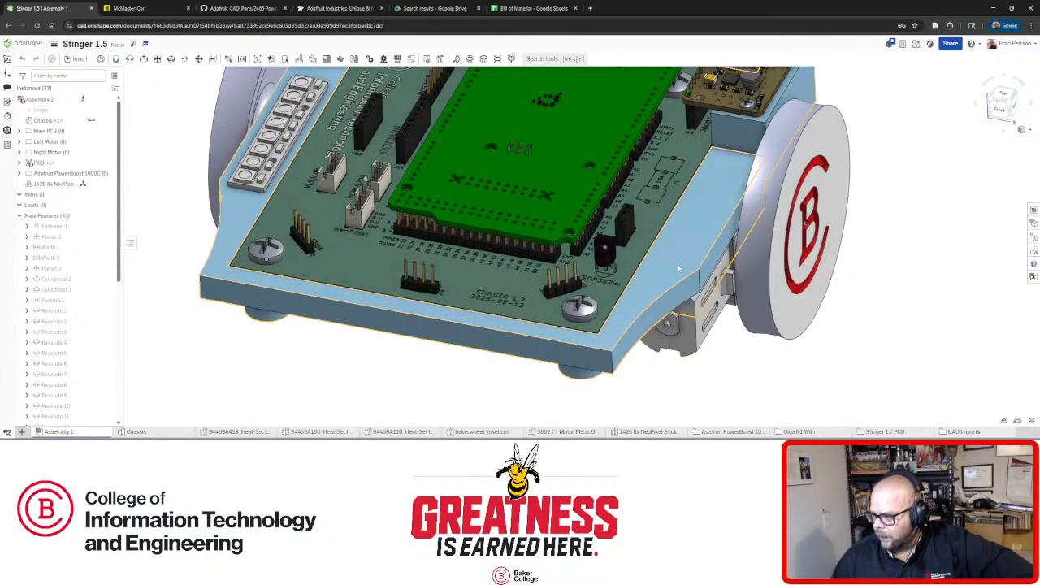
scroll(679, 254, down, 5)
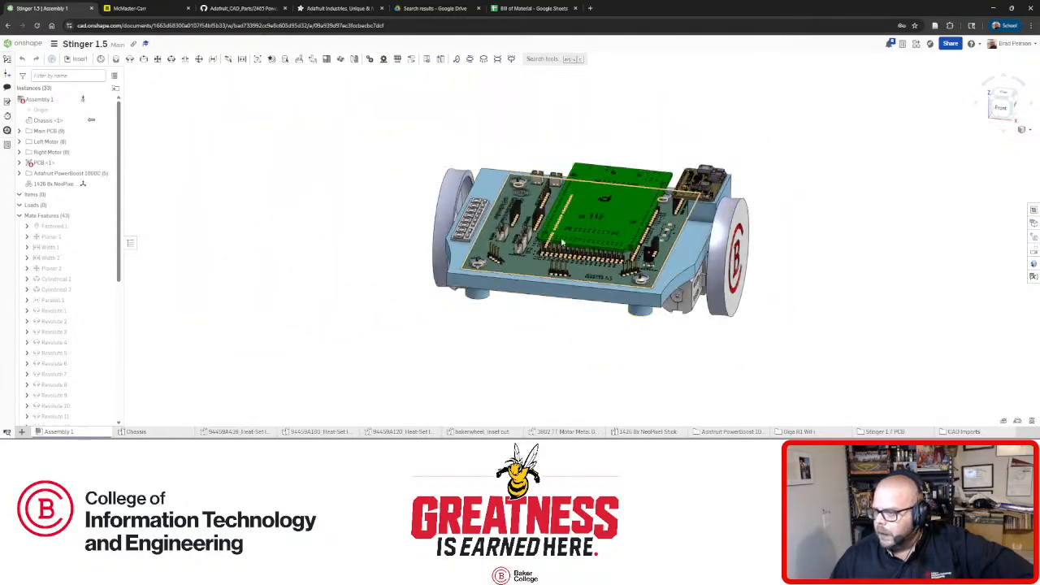
right_drag(562, 234, 423, 265)
scroll(423, 265, up, 5)
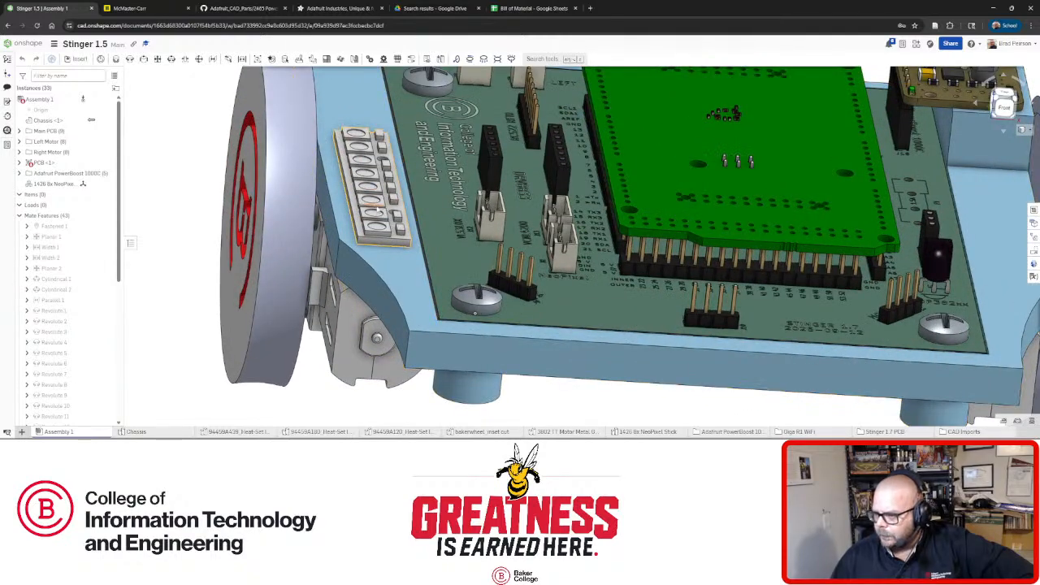
Orbit to tilted top and front views, then bring up the Bill of Material spreadsheet.
drag(373, 199, 366, 171)
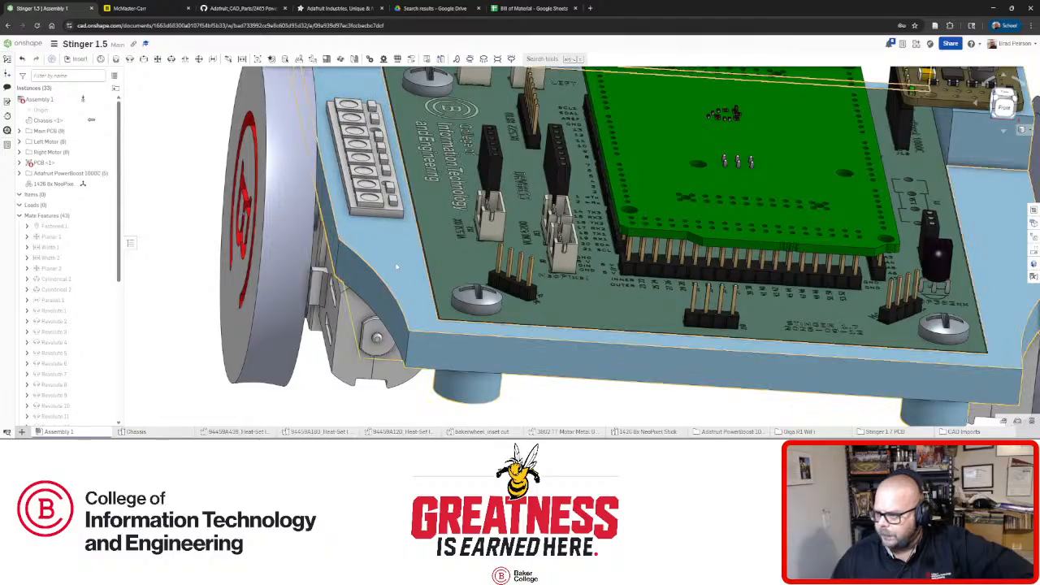
scroll(381, 264, down, 5)
mouse_move(515, 374)
right_down()
mouse_move(501, 385)
mouse_move(508, 393)
right_up()
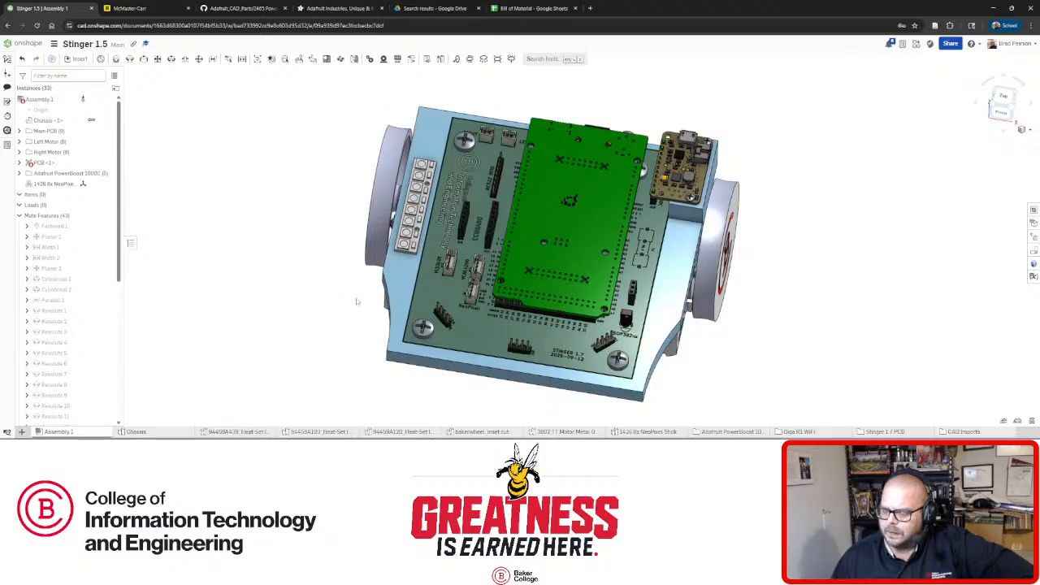
right_drag(366, 301, 398, 294)
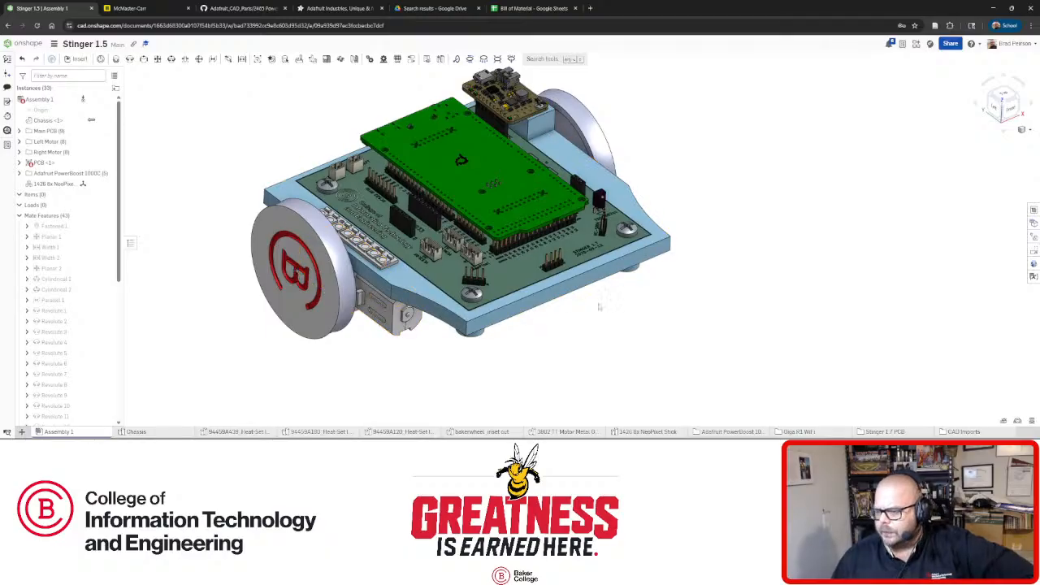
right_drag(575, 284, 488, 268)
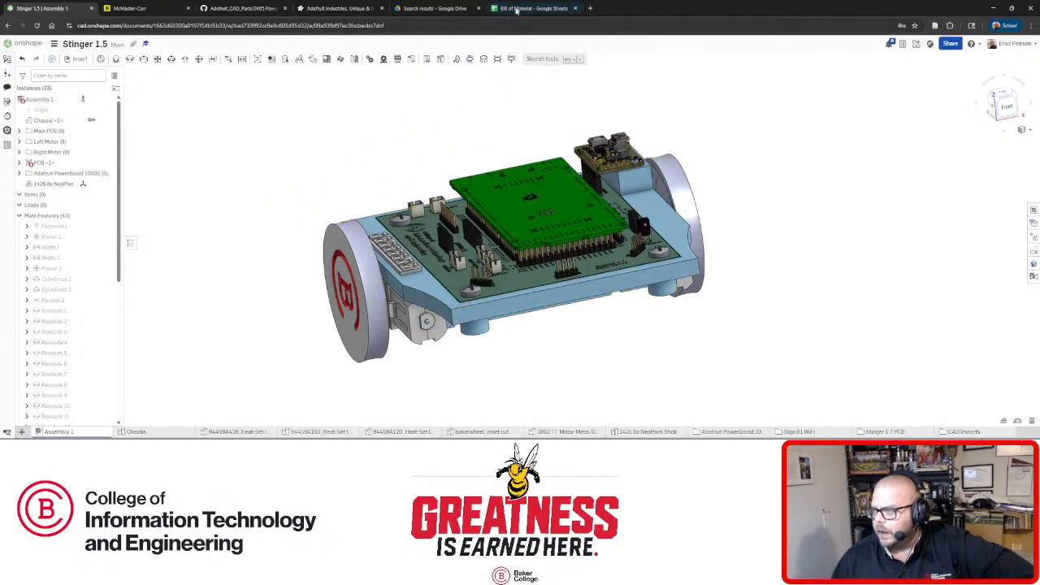
click(517, 9)
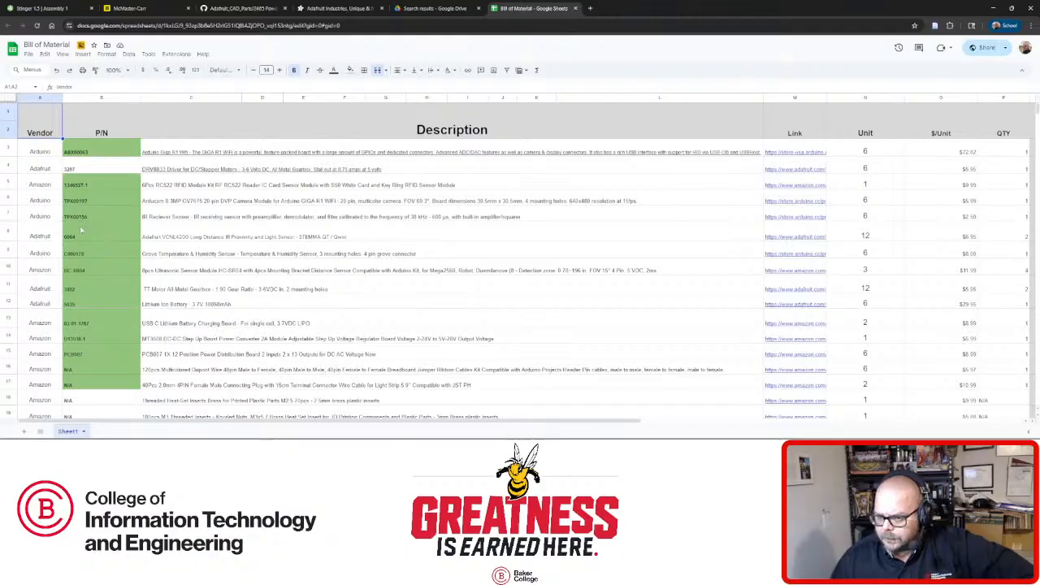
Read the Adafruit VCNL4200 proximity sensor description in row 8, then go back to Stinger 1.5.
double_click(172, 237)
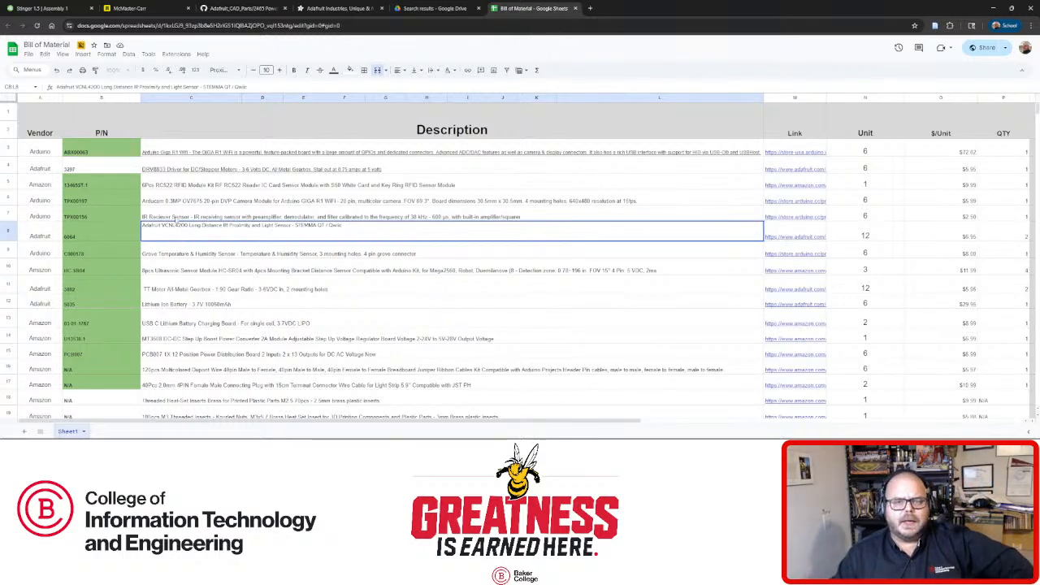
click(40, 8)
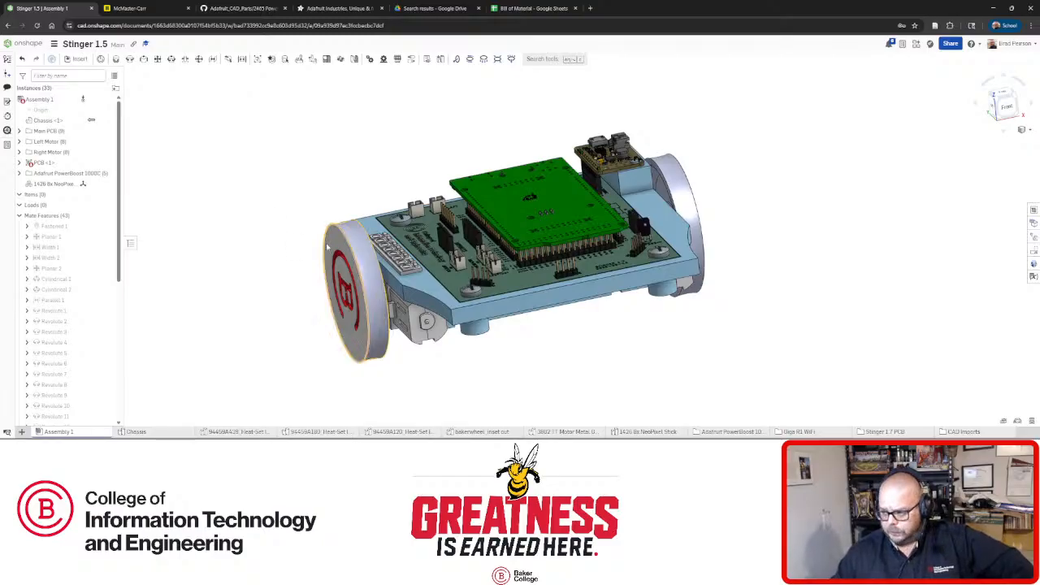
right_drag(288, 232, 279, 208)
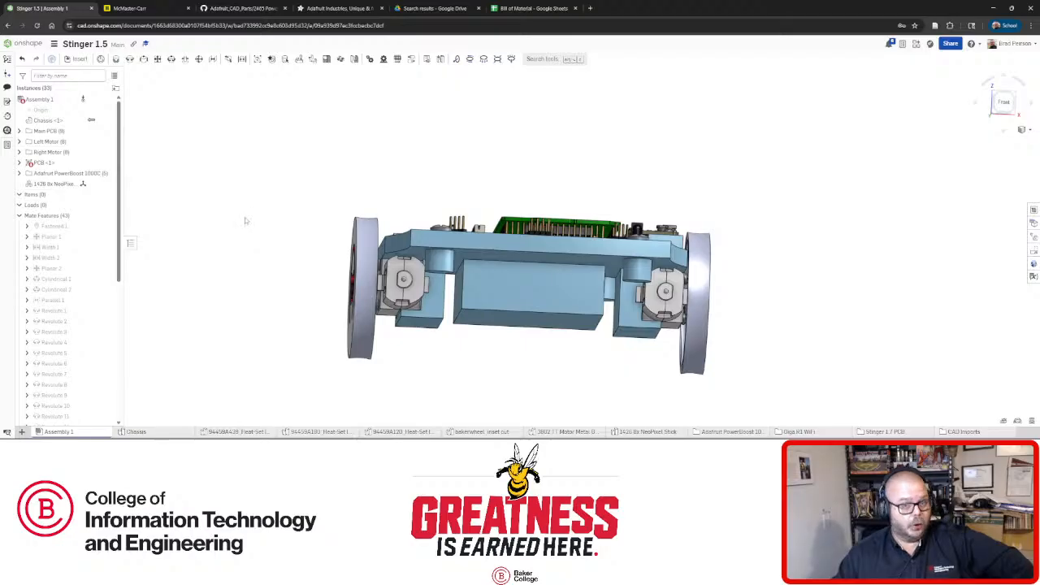
right_drag(248, 213, 421, 261)
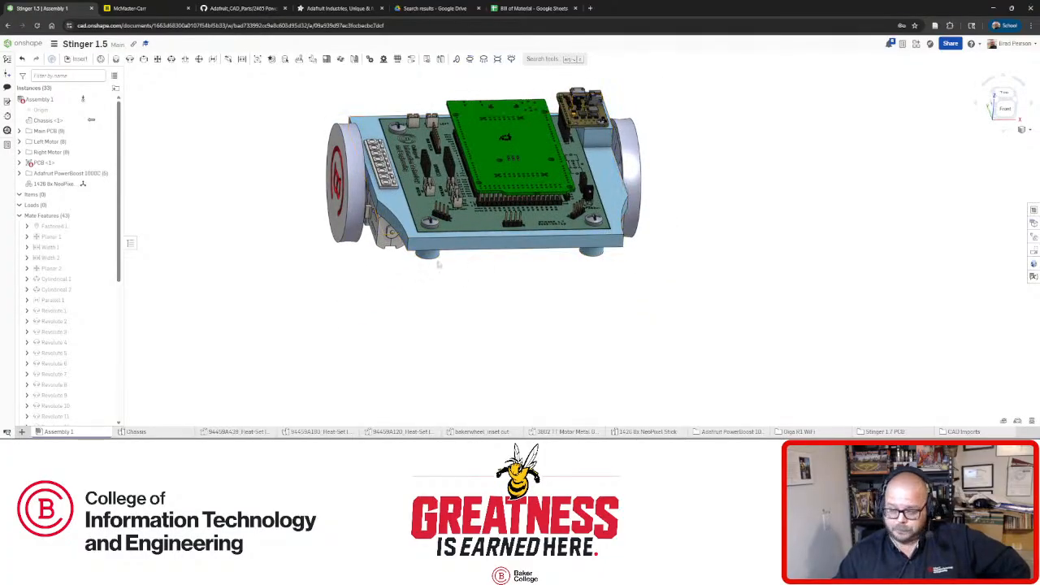
right_drag(480, 257, 488, 244)
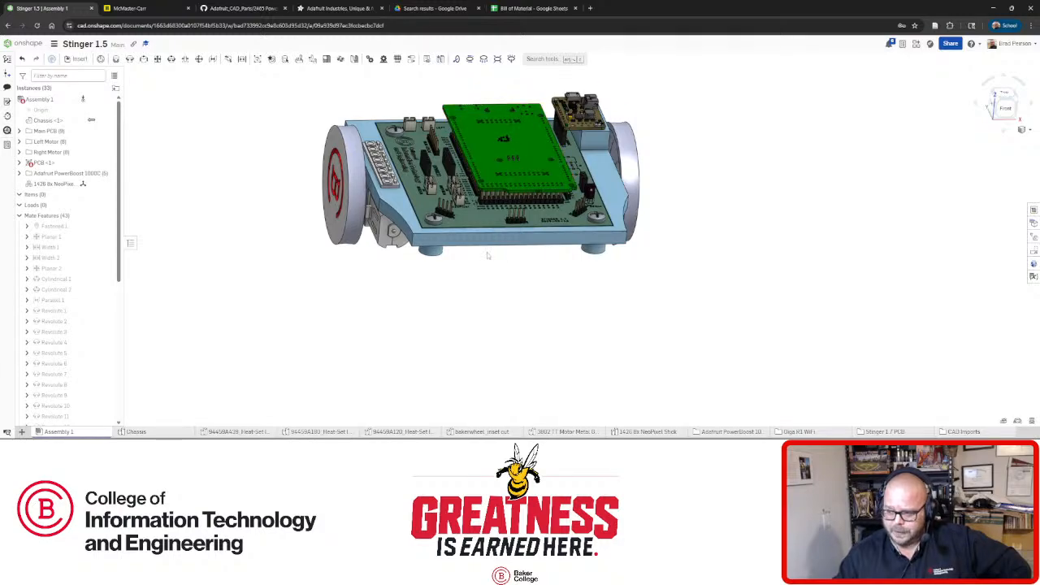
right_drag(486, 252, 398, 248)
scroll(473, 243, down, 3)
scroll(474, 203, up, 5)
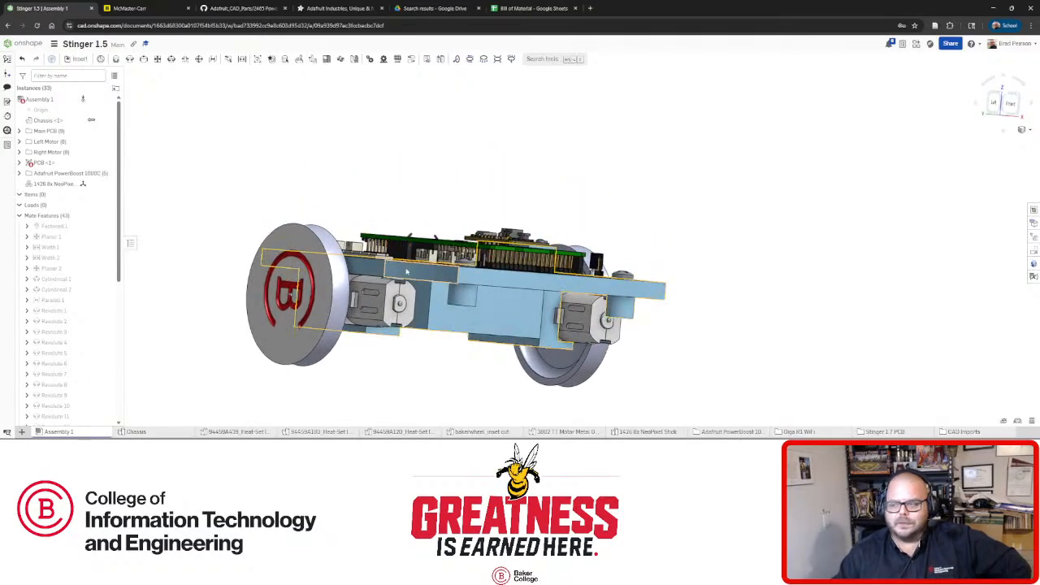
right_drag(440, 282, 485, 256)
scroll(485, 255, down, 3)
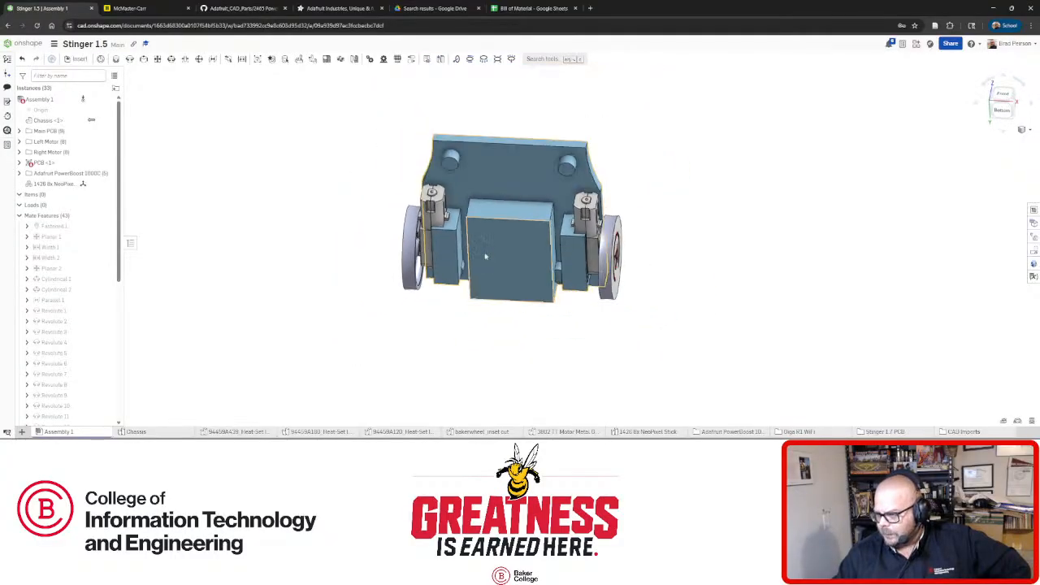
right_drag(499, 213, 513, 270)
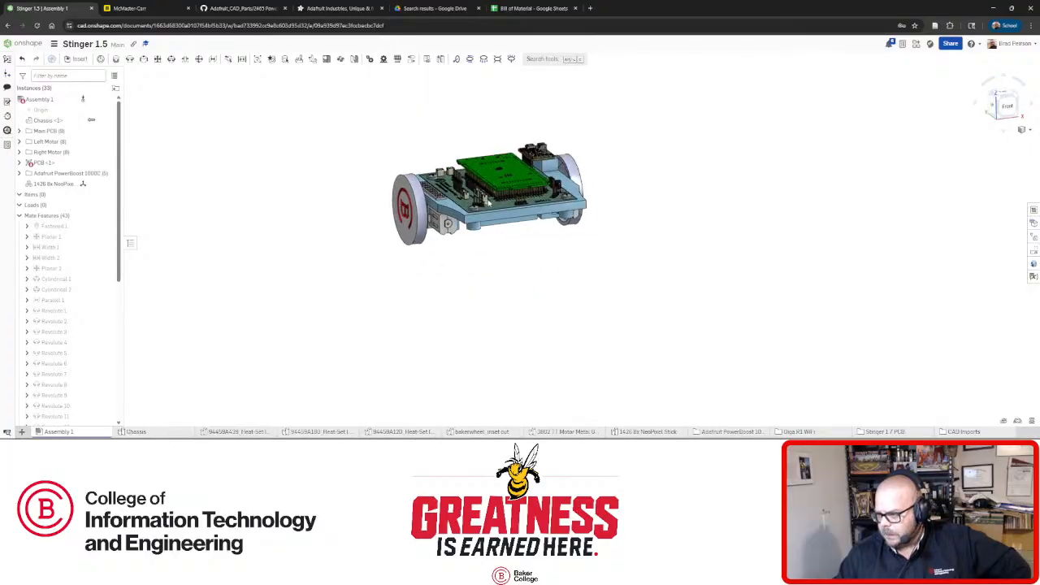
scroll(488, 203, up, 5)
right_drag(488, 203, 509, 250)
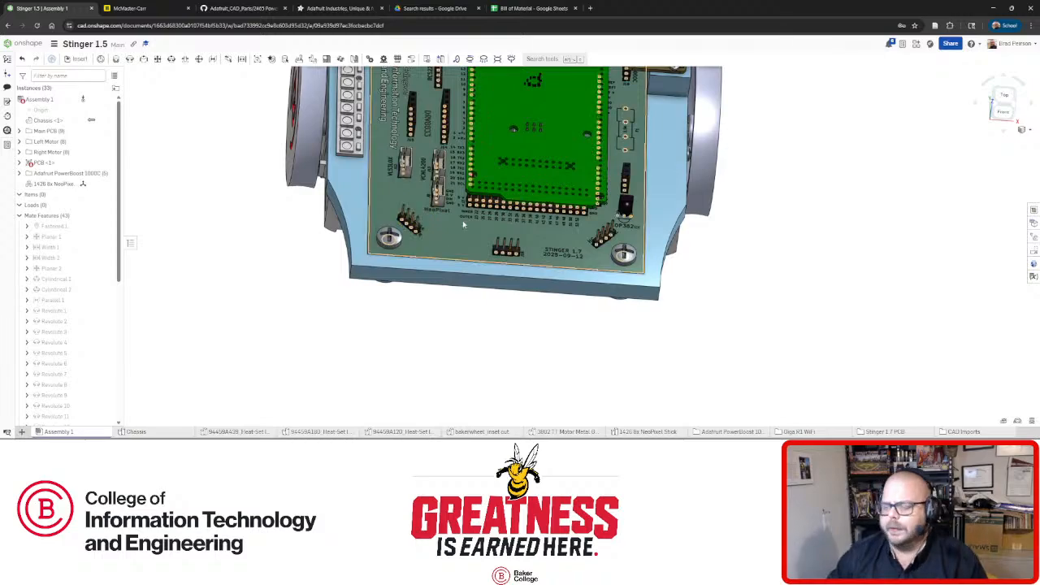
Orbit and zoom onto the main PCB connectors from oblique, top, front and left views.
mouse_move(413, 229)
right_down()
mouse_move(488, 284)
mouse_move(490, 240)
mouse_move(489, 265)
mouse_move(568, 271)
mouse_move(536, 297)
mouse_move(406, 216)
right_up()
scroll(490, 240, up, 5)
scroll(493, 267, down, 1)
scroll(405, 216, down, 2)
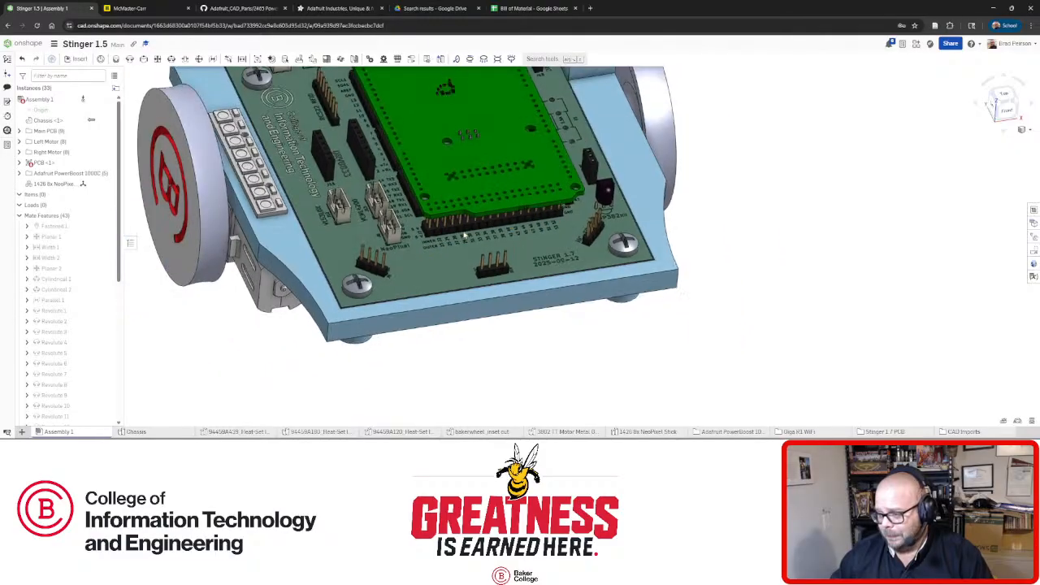
right_drag(464, 235, 462, 244)
scroll(462, 242, down, 2)
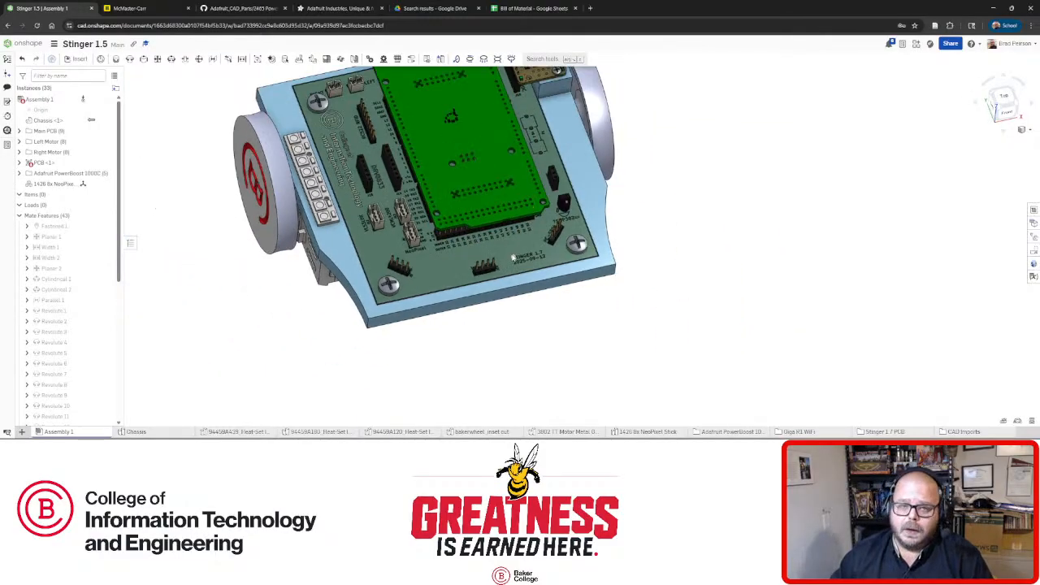
right_drag(541, 280, 452, 254)
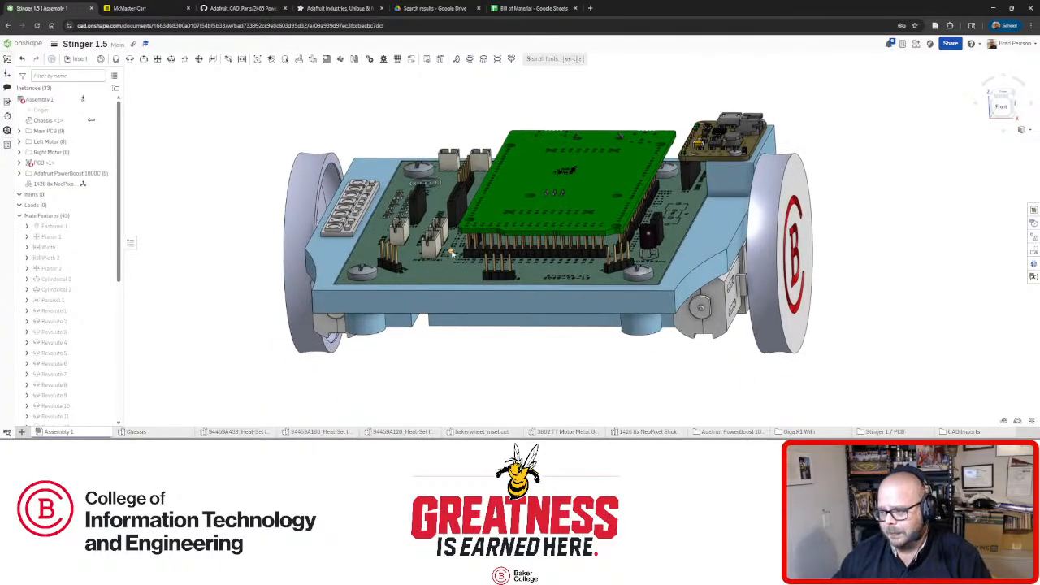
mouse_move(431, 248)
right_down()
mouse_move(424, 236)
mouse_move(450, 250)
right_up()
scroll(448, 249, down, 4)
scroll(410, 220, up, 10)
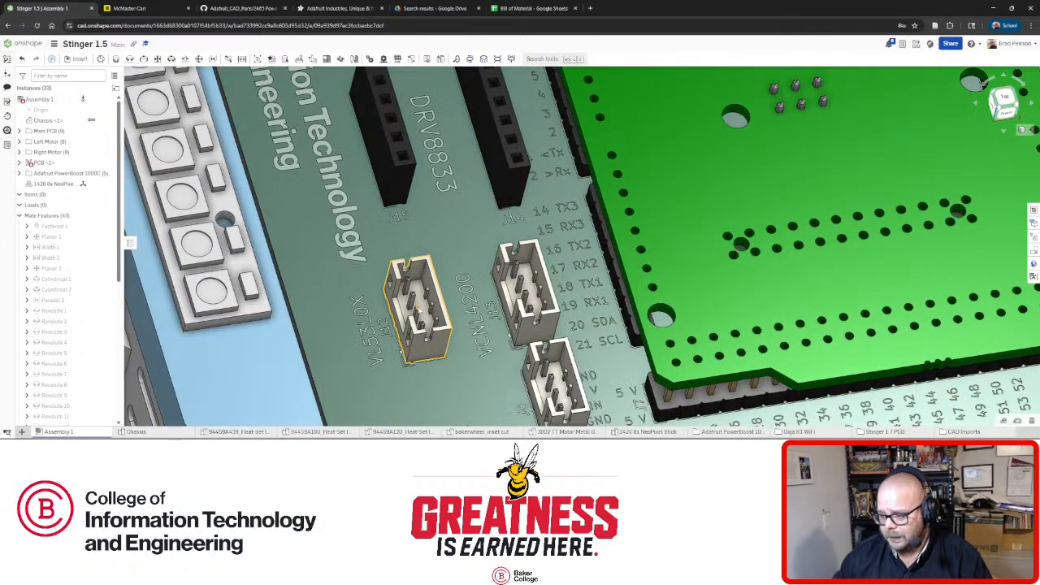
scroll(488, 306, down, 10)
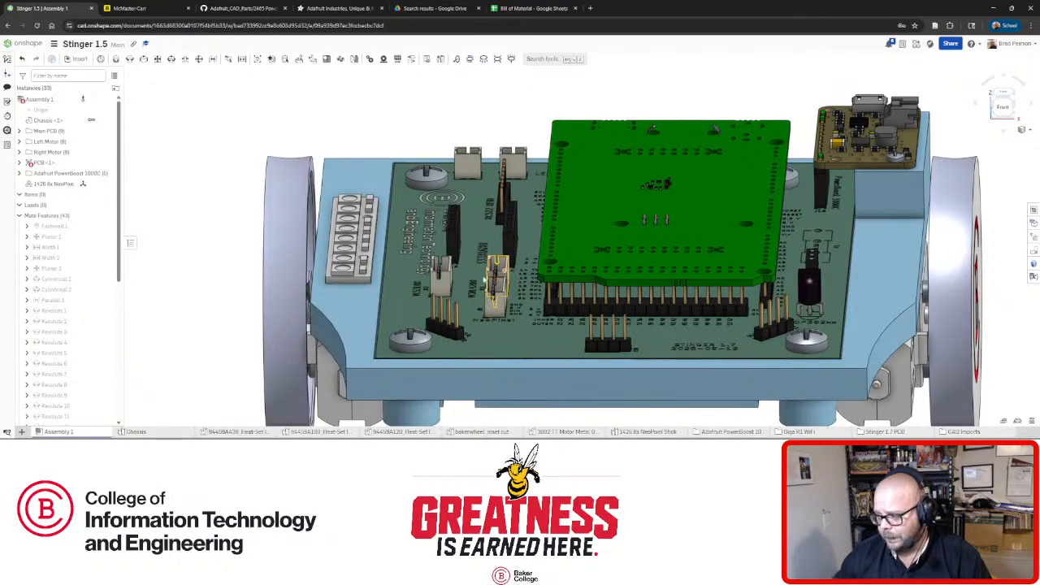
Swing the robot to lower and more frontal angles, then go to the Adafruit website.
right_drag(521, 294, 532, 285)
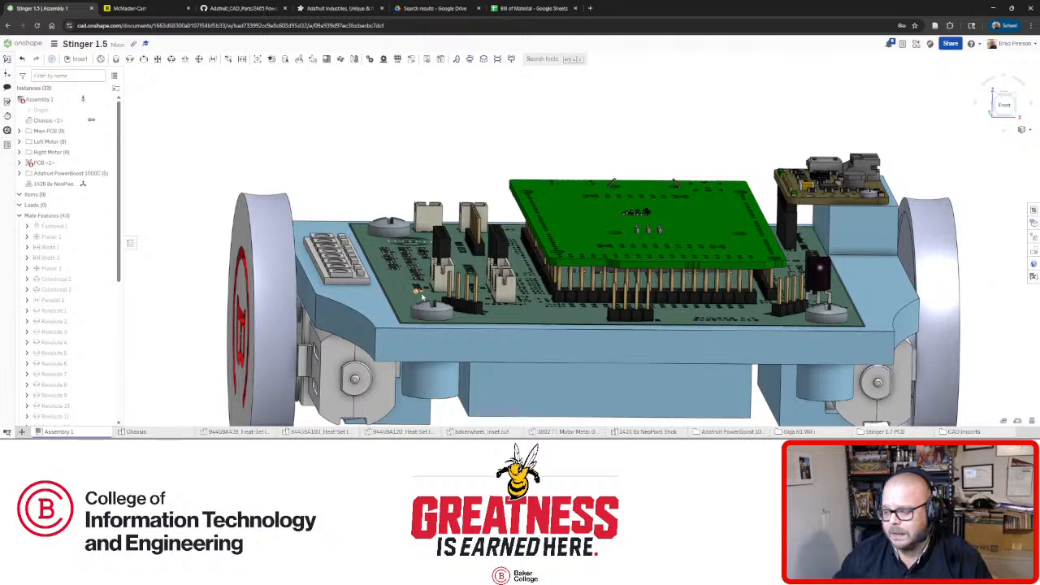
mouse_move(423, 298)
right_down()
mouse_move(439, 309)
mouse_move(536, 306)
mouse_move(500, 293)
mouse_move(504, 304)
mouse_move(432, 306)
right_up()
scroll(432, 305, up, 3)
scroll(432, 306, down, 5)
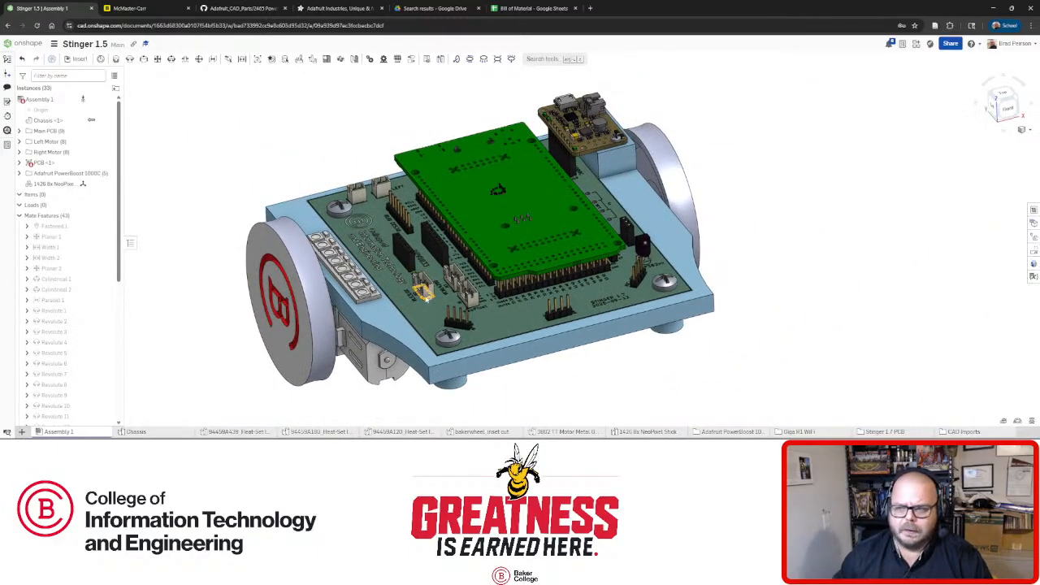
right_drag(425, 303, 532, 340)
scroll(502, 350, down, 3)
scroll(482, 334, up, 5)
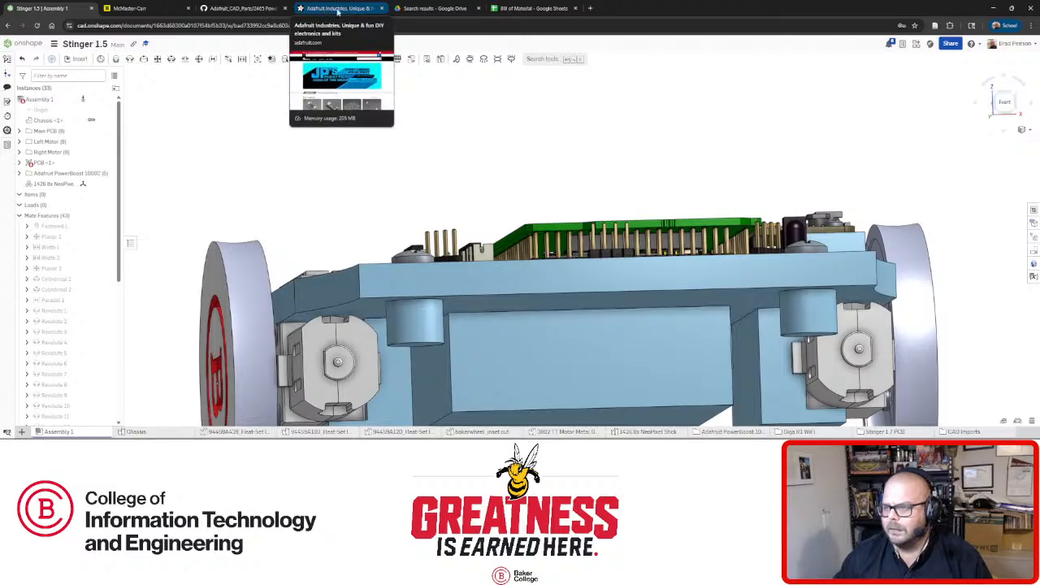
click(332, 9)
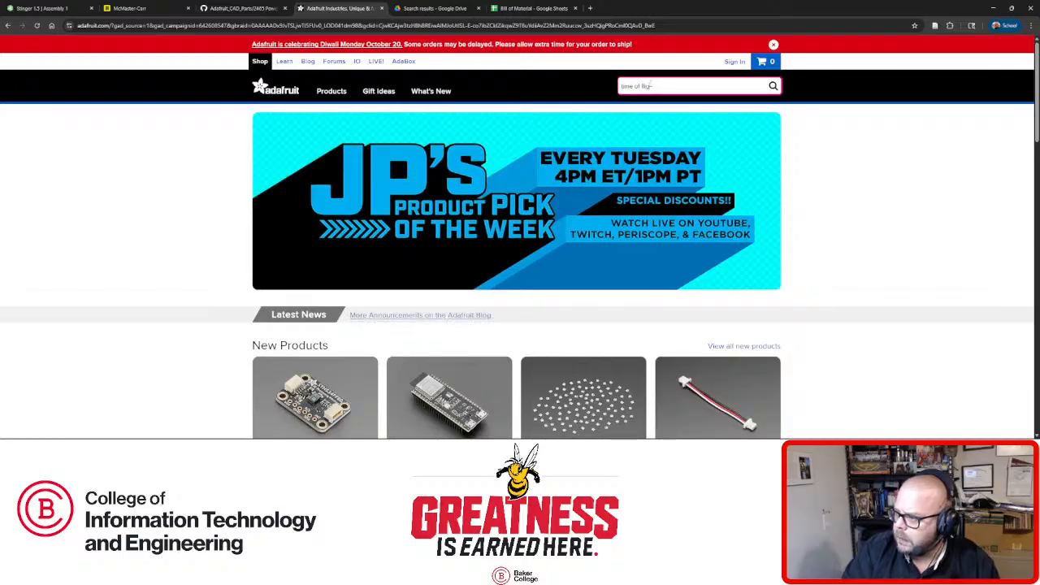
Search Adafruit for 'time of flight' and open the VL53L4CD Time of Flight Distance Sensor page.
key(Return)
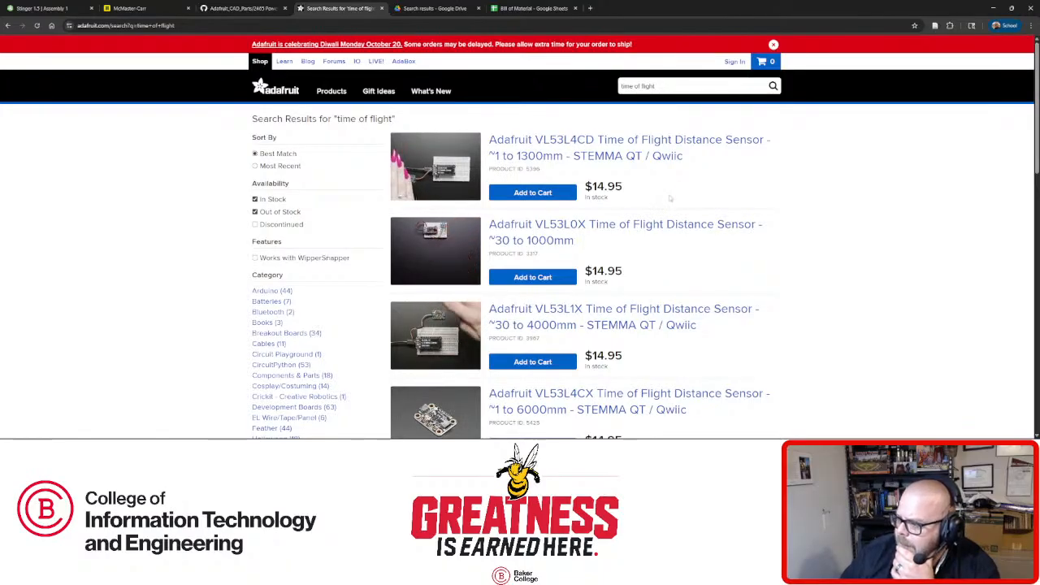
scroll(671, 198, down, 2)
scroll(658, 235, down, 2)
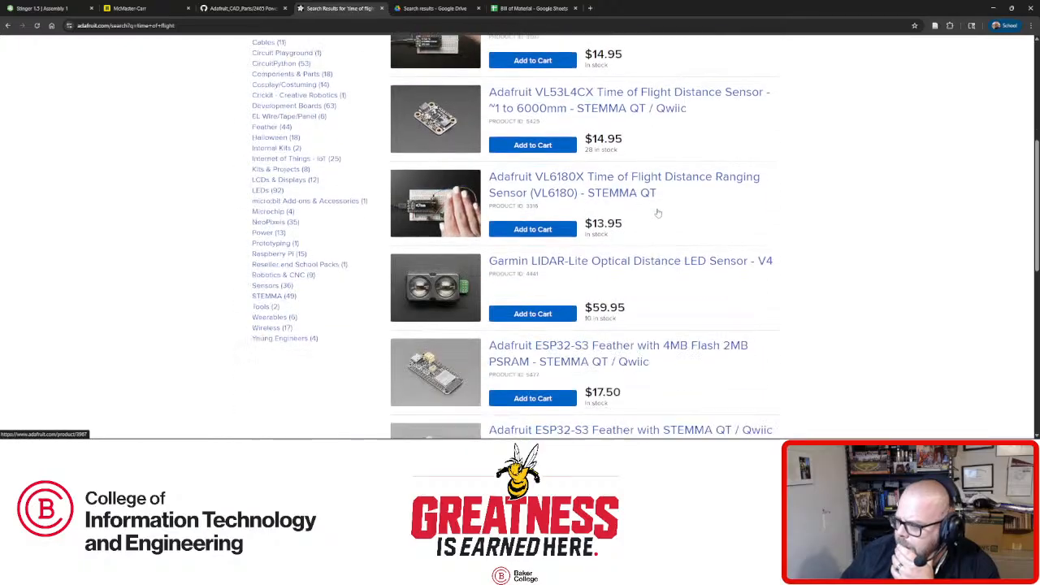
scroll(658, 212, down, 5)
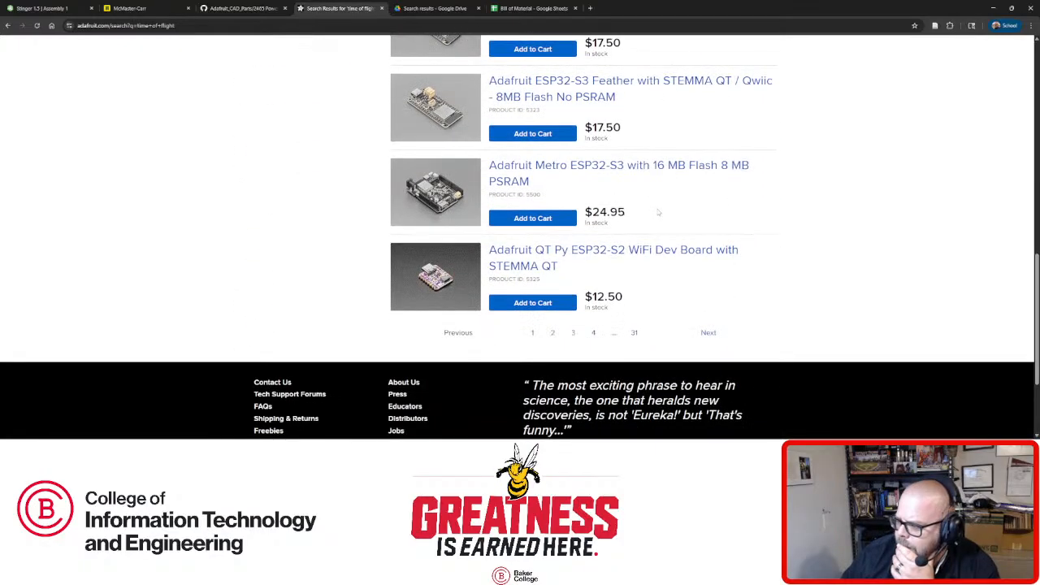
scroll(658, 213, up, 20)
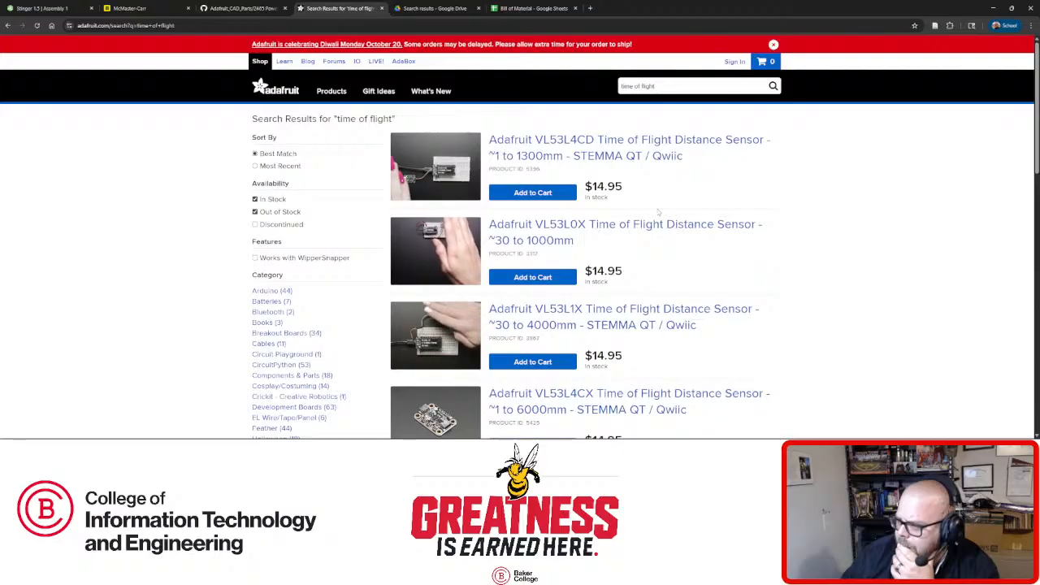
click(636, 159)
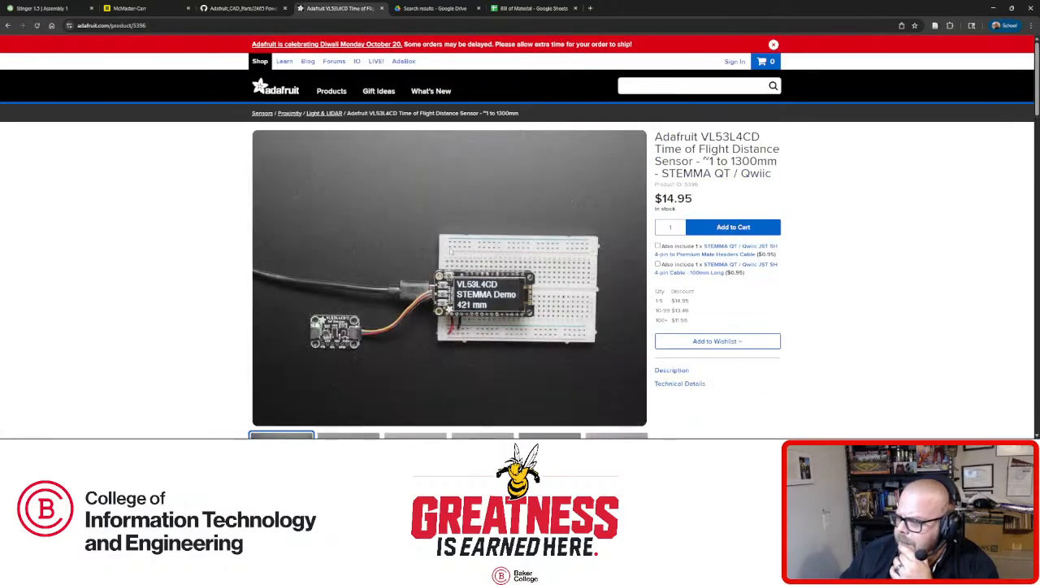
Browse the VL53L4CD product page and select its product ID 5396.
scroll(273, 298, down, 3)
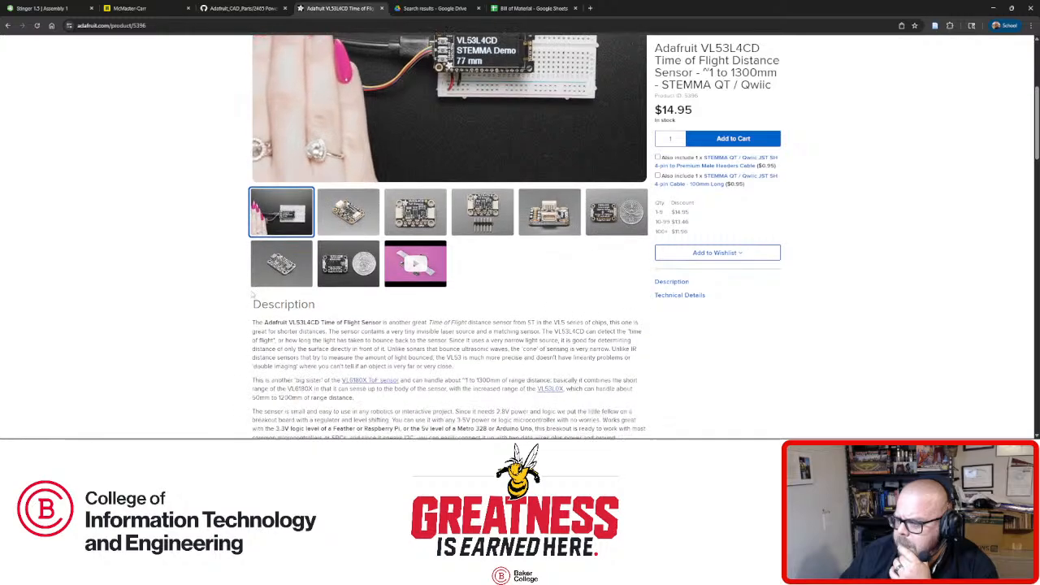
scroll(219, 288, down, 1)
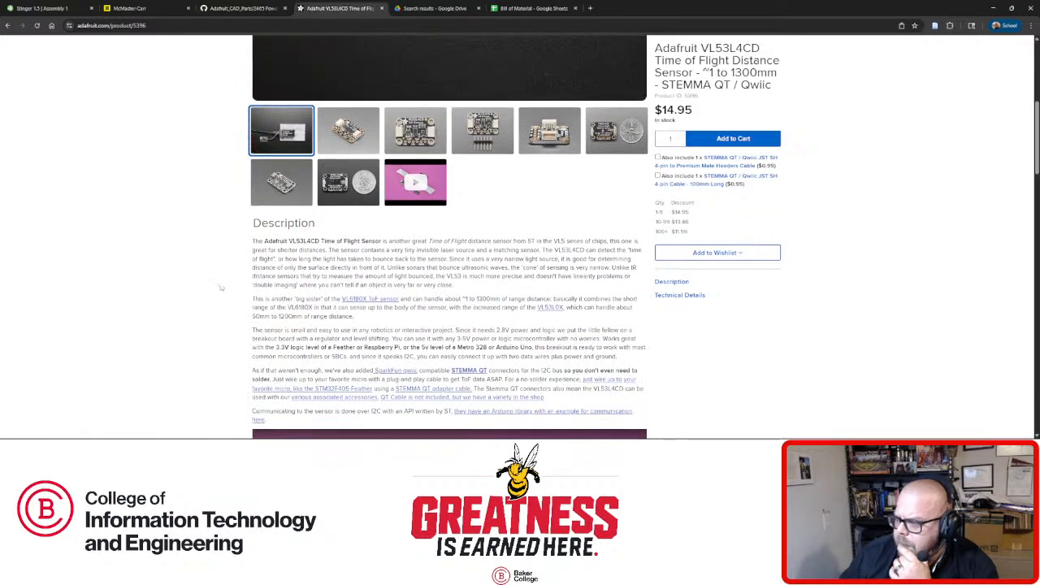
scroll(401, 249, up, 3)
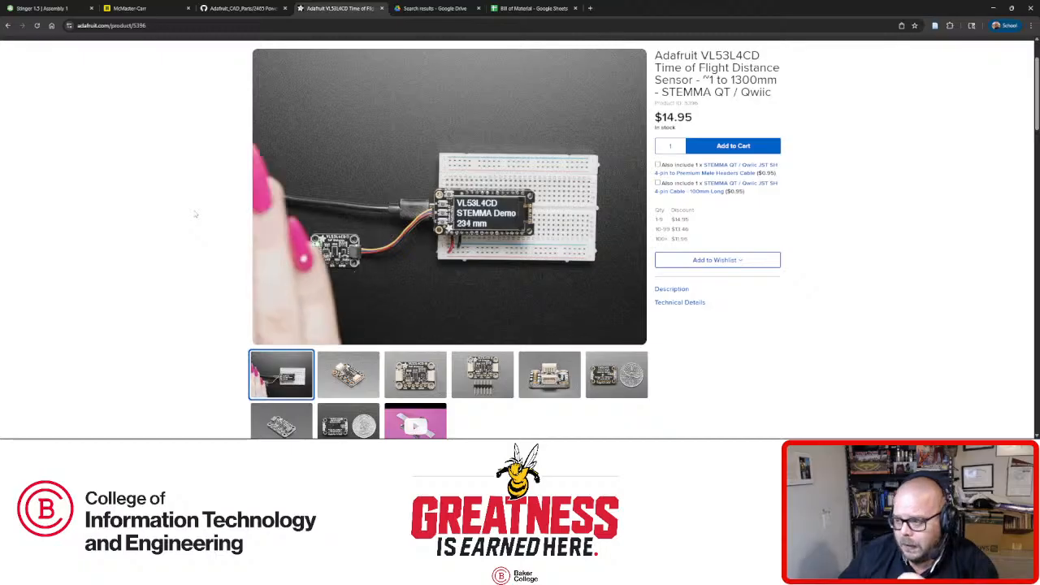
scroll(195, 209, down, 1)
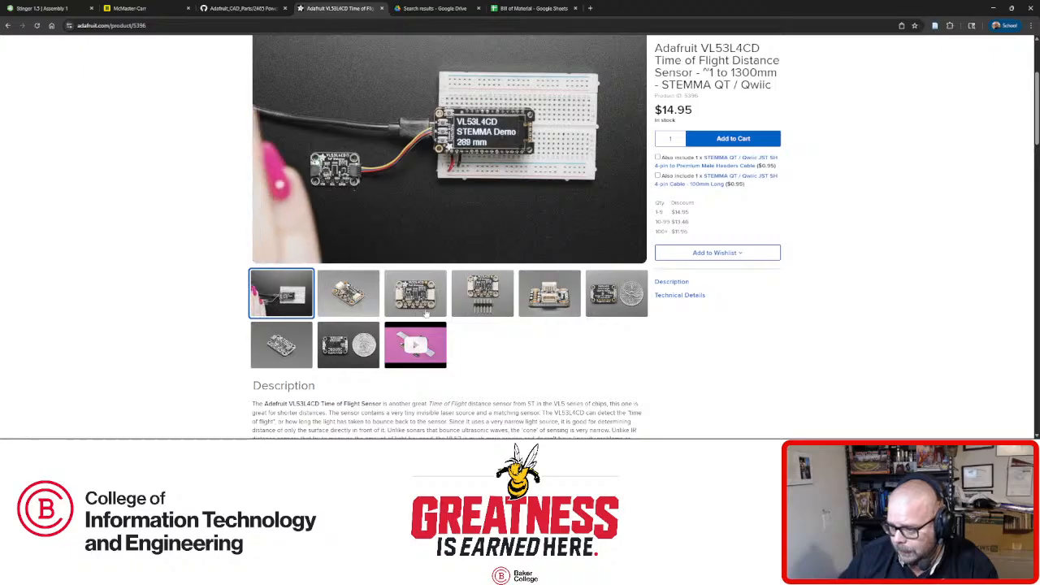
scroll(487, 317, up, 1)
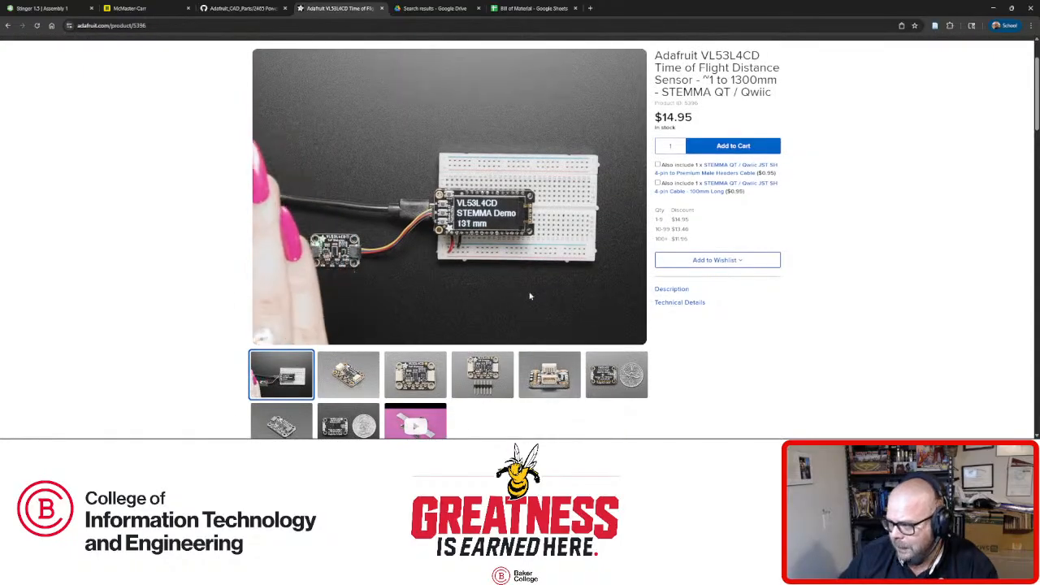
scroll(203, 234, up, 1)
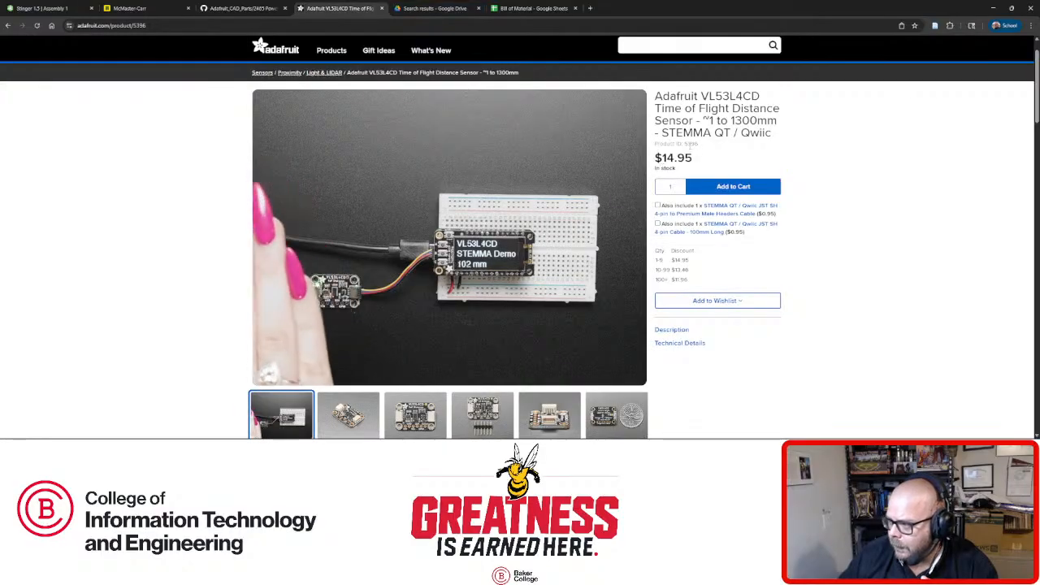
double_click(691, 143)
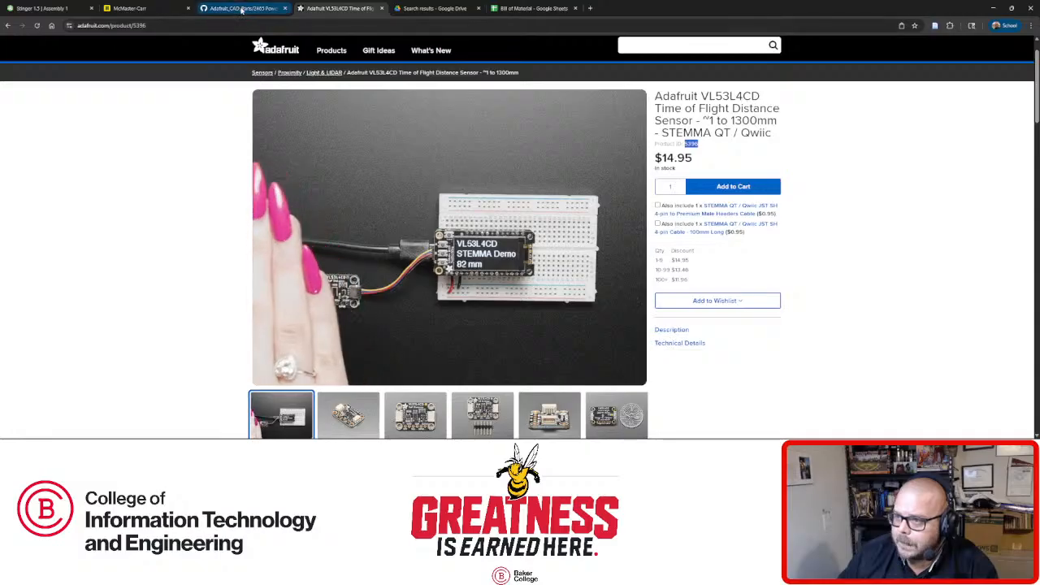
Look over the Adafruit CAD parts repository on GitHub and return to the VL53L4CD page.
click(241, 9)
click(358, 9)
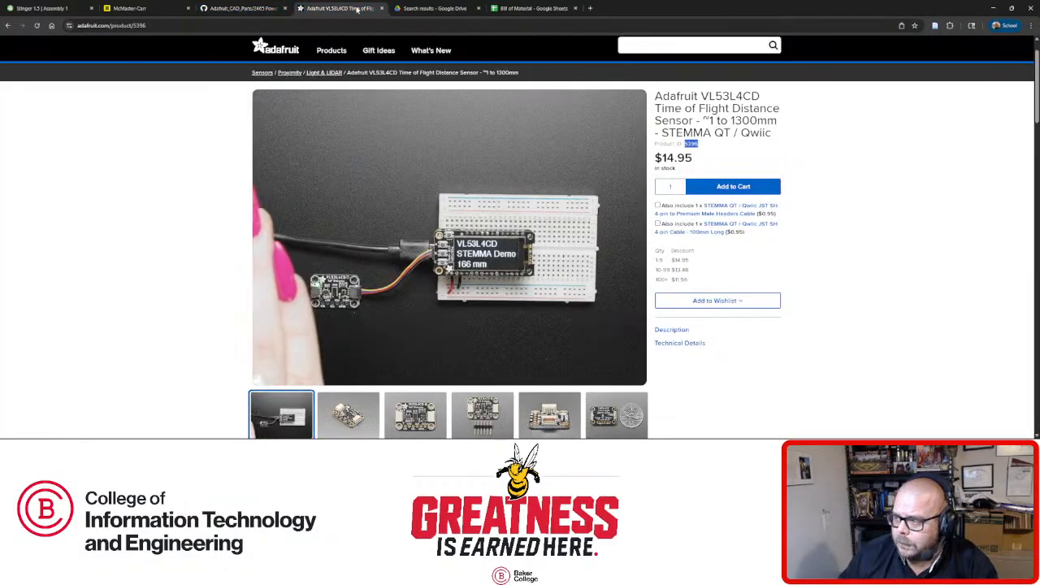
click(230, 11)
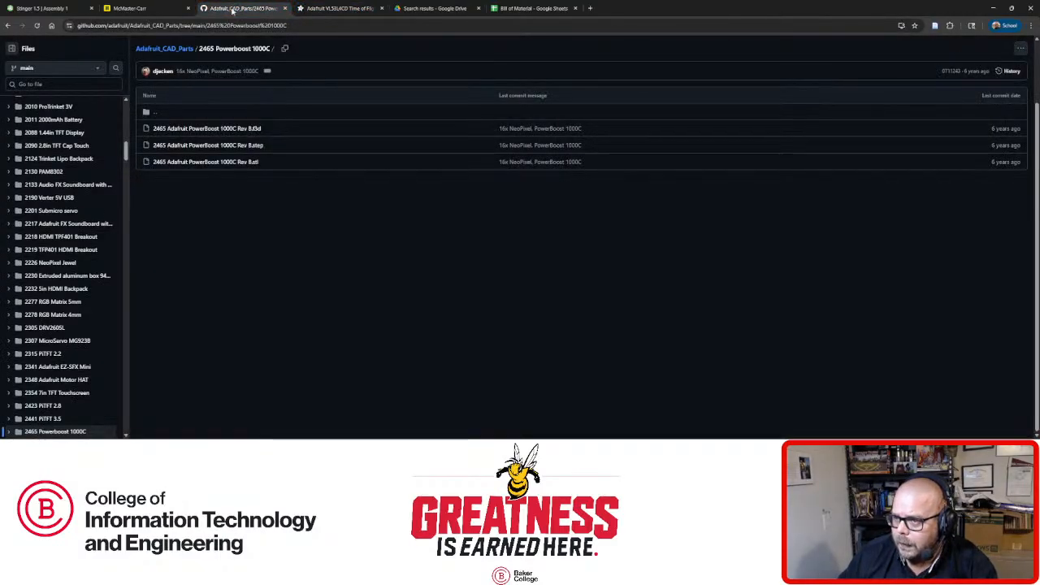
scroll(41, 204, down, 10)
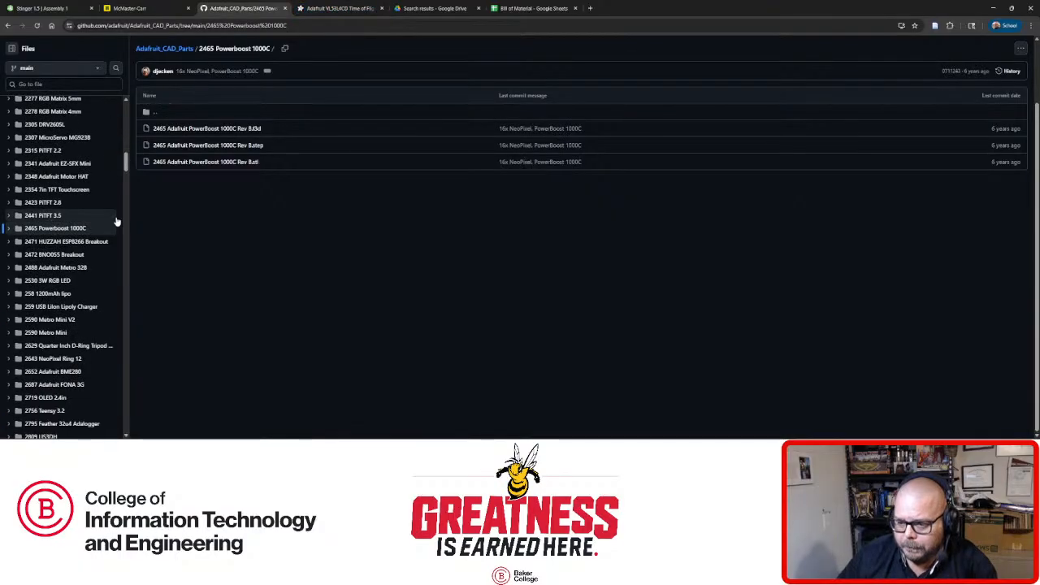
scroll(42, 279, up, 6)
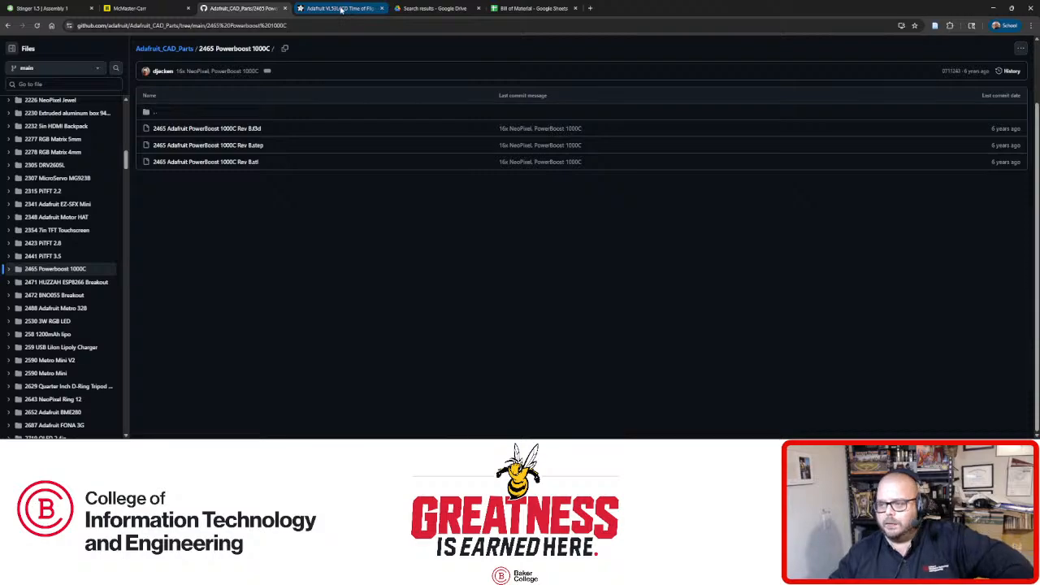
click(341, 9)
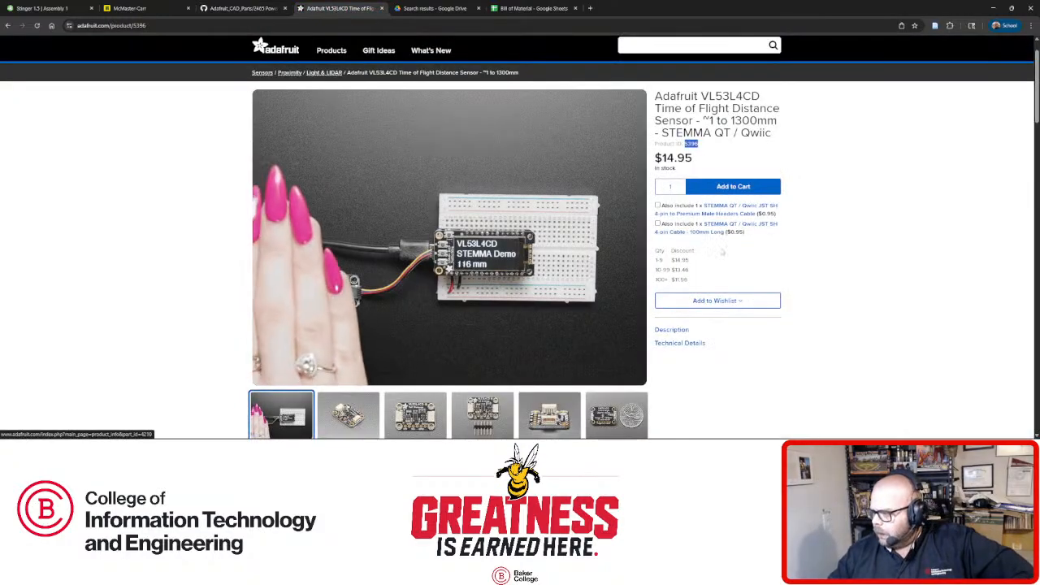
Scroll through the rest of the product page, then go back to the time of flight results.
scroll(742, 254, down, 1)
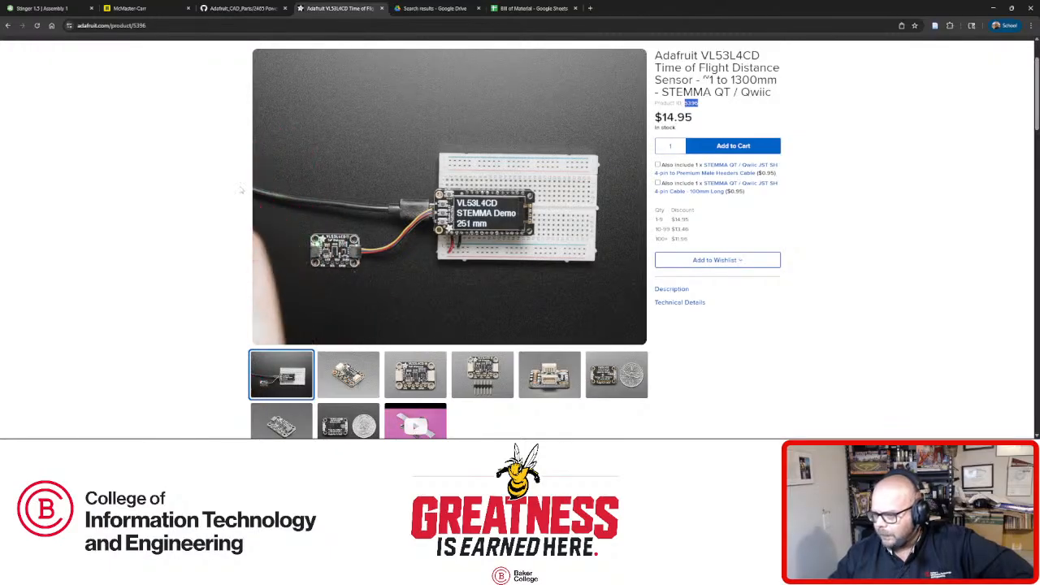
scroll(576, 382, down, 3)
scroll(415, 236, down, 5)
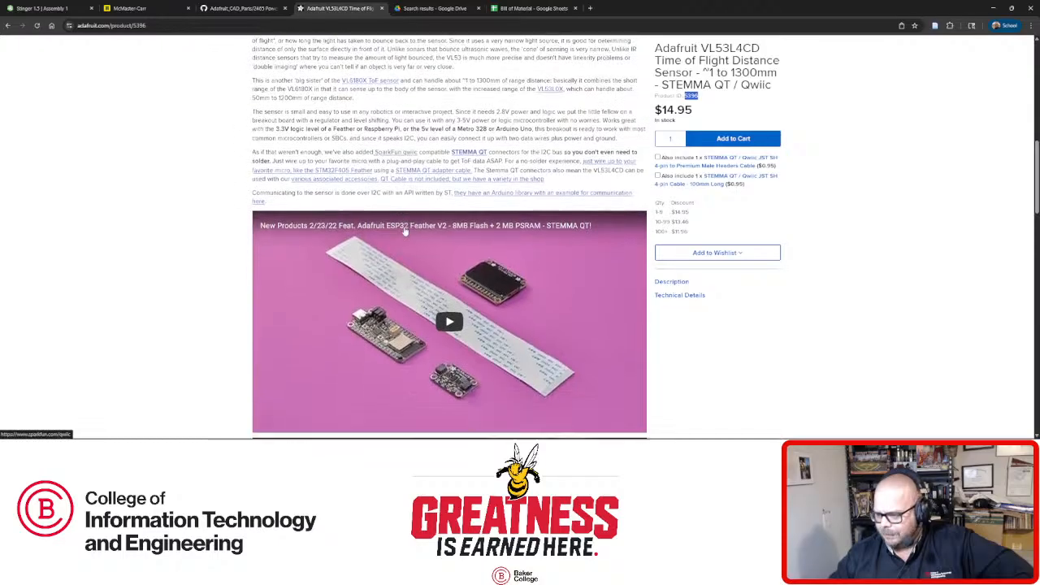
scroll(415, 236, up, 8)
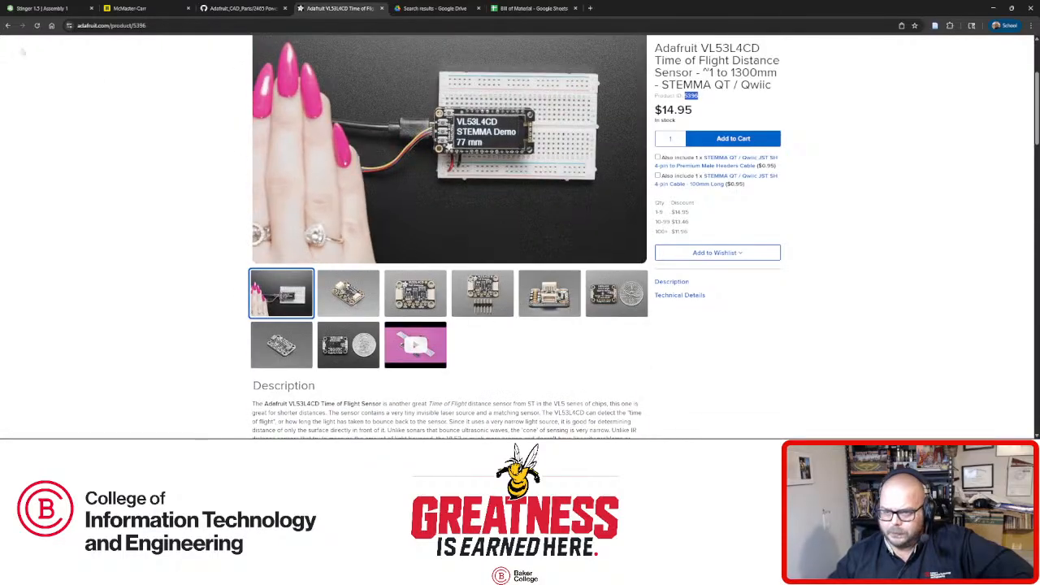
key(alt+Left)
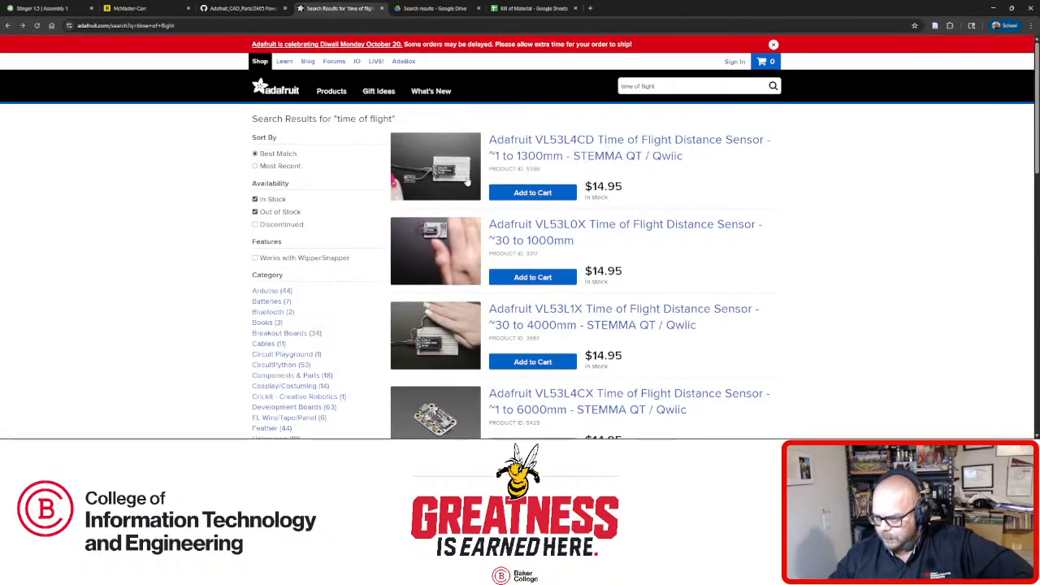
Glance at the Stinger 1.5 assembly and the CAD parts repository, then return to the sensor results.
scroll(571, 363, down, 1)
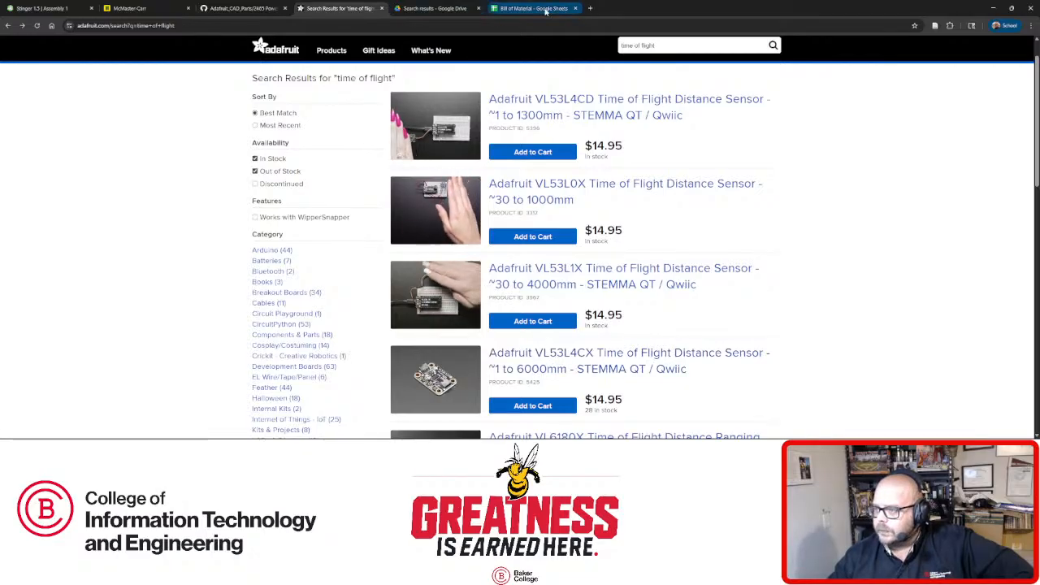
click(49, 9)
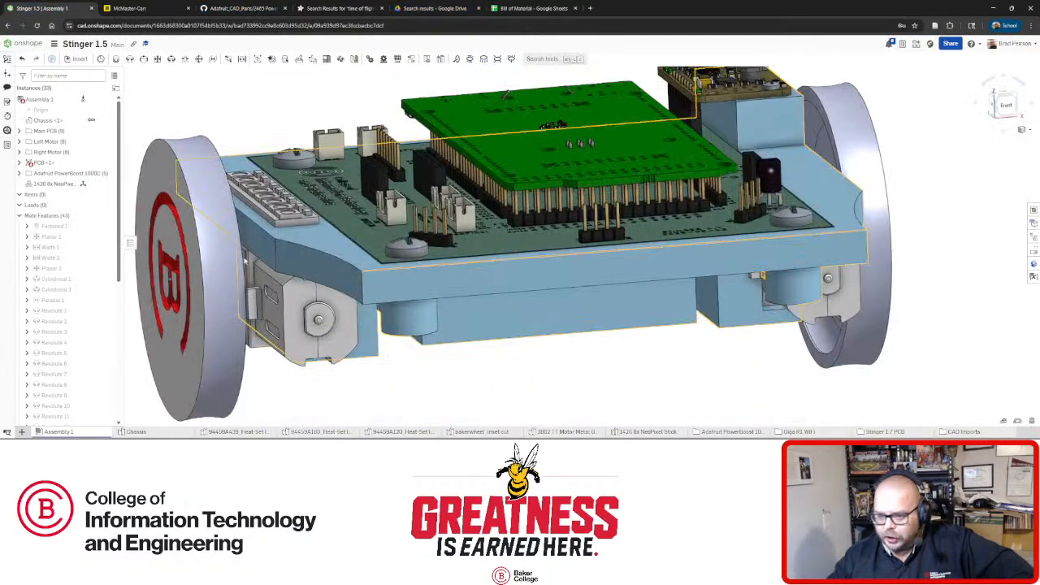
click(257, 8)
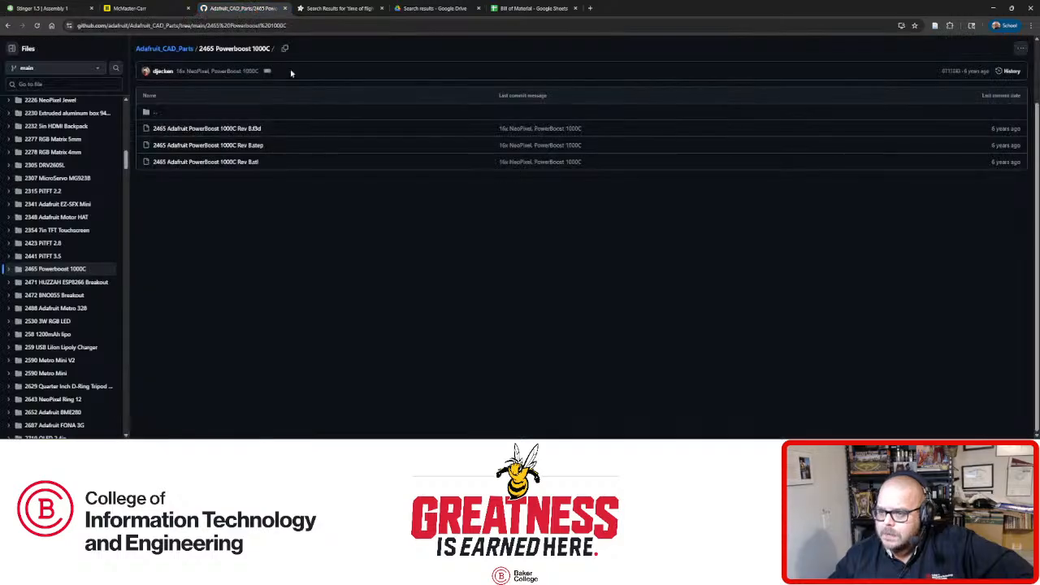
click(367, 8)
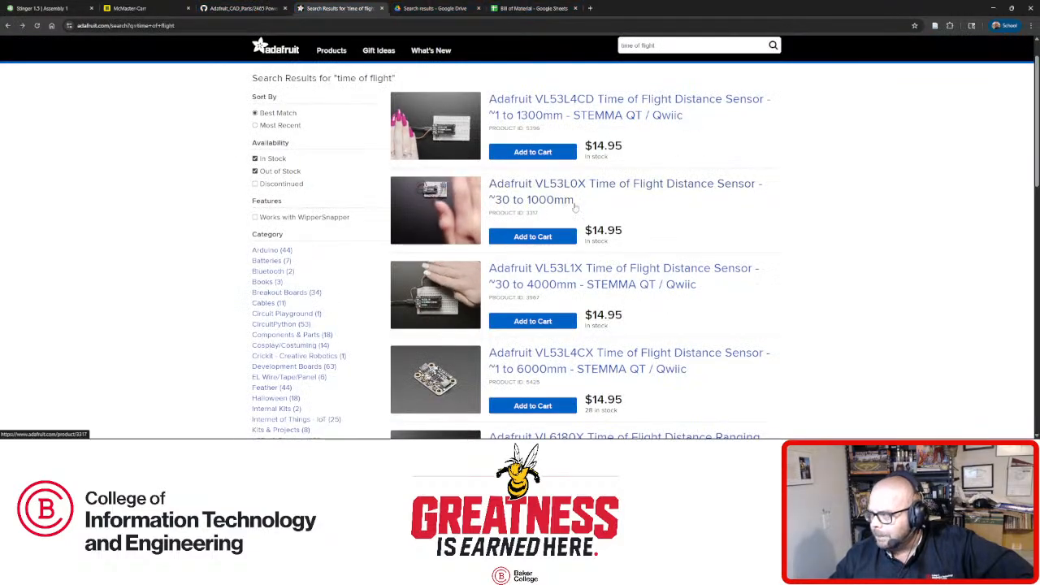
Scroll the time of flight sensor list, then return to Stinger 1.5 looking down on the PCB.
scroll(598, 210, up, 1)
scroll(597, 211, down, 1)
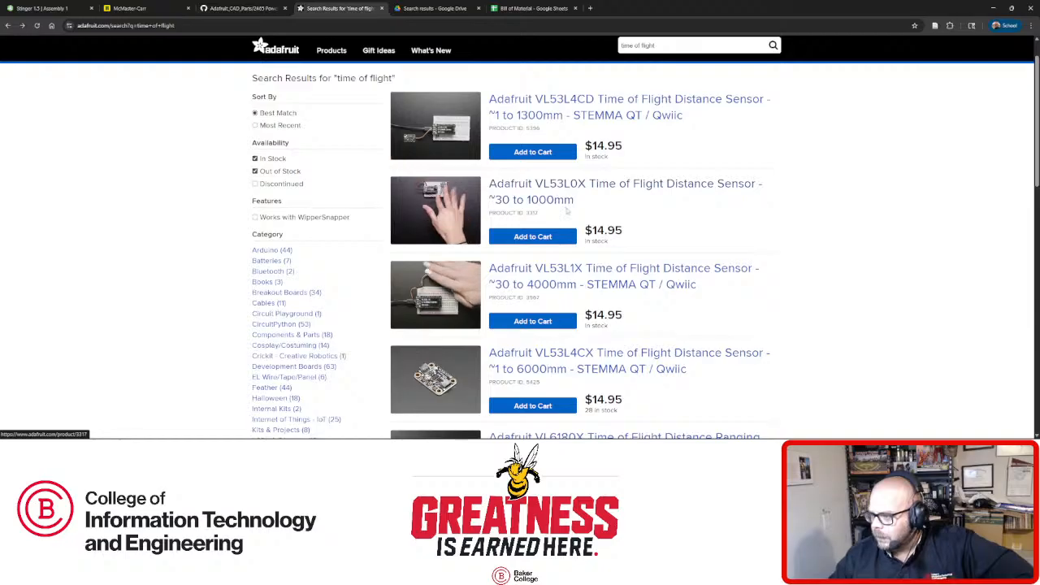
scroll(567, 210, down, 1)
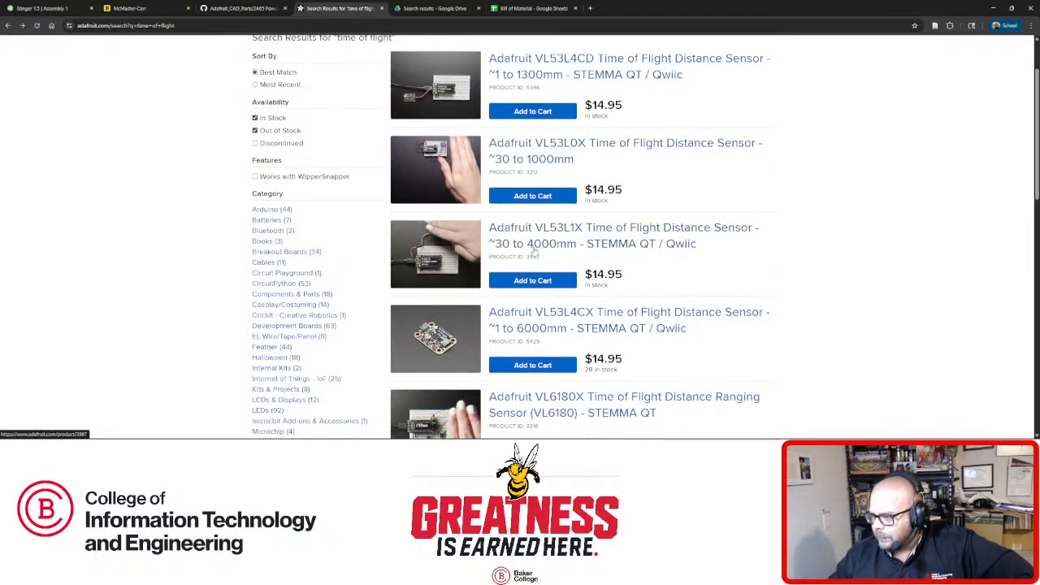
scroll(535, 252, down, 3)
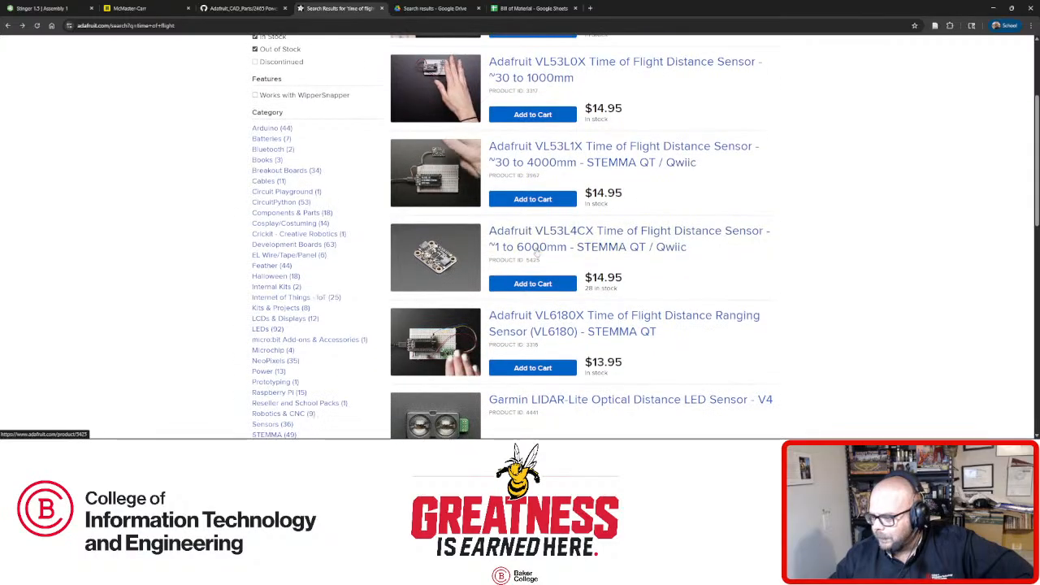
scroll(536, 252, up, 3)
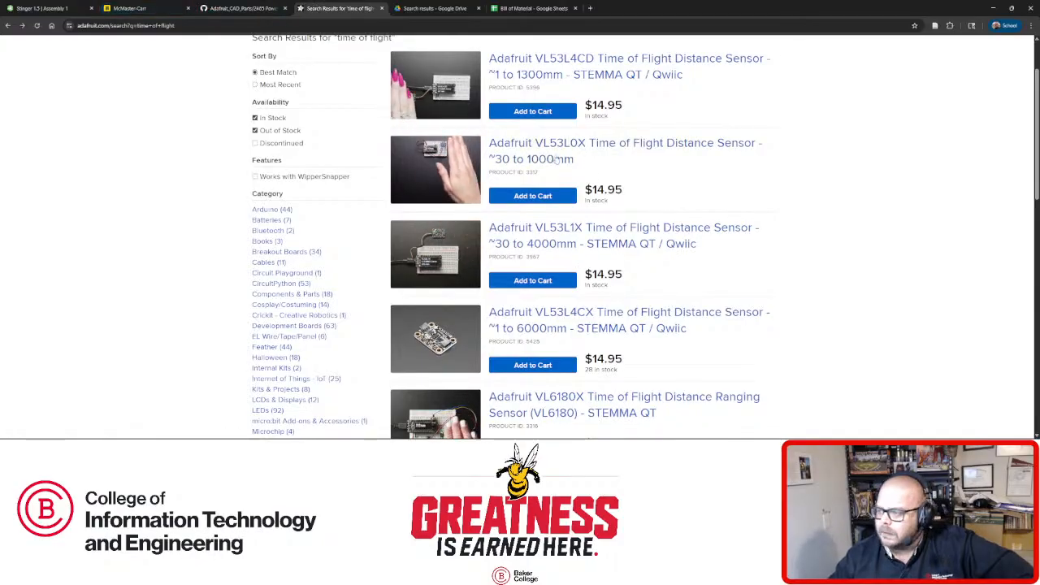
click(47, 8)
right_drag(391, 204, 409, 262)
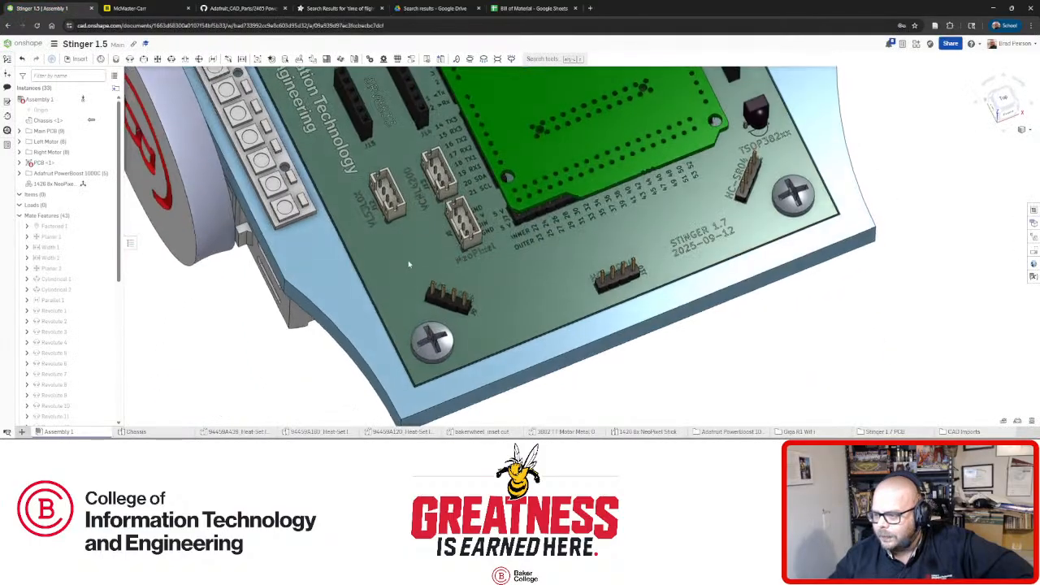
Zoom in on the VL53L0X J12 connector on the Stinger PCB, then return to the Adafruit results.
scroll(378, 220, up, 4)
scroll(329, 190, up, 3)
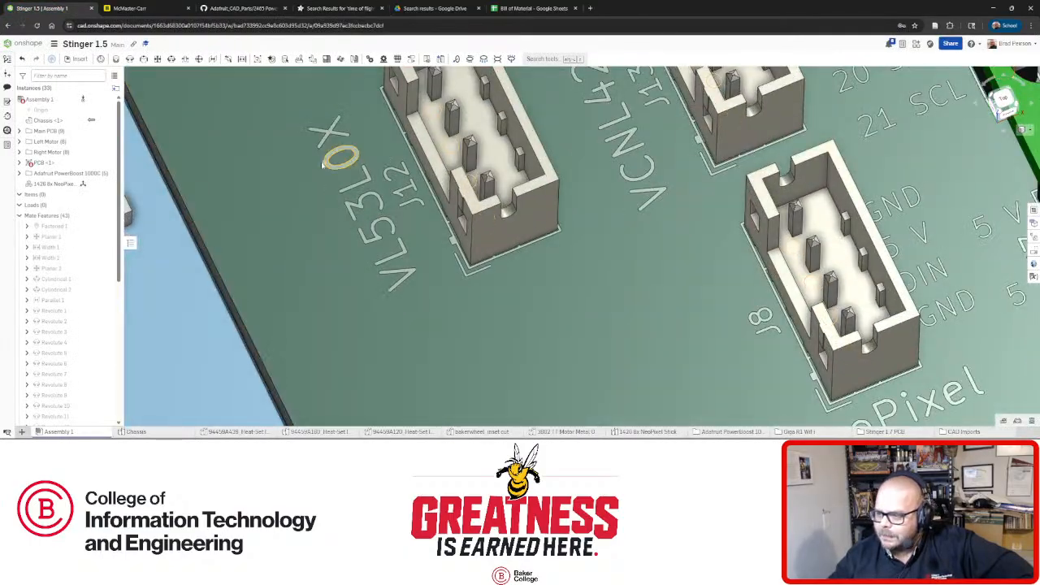
scroll(322, 164, up, 2)
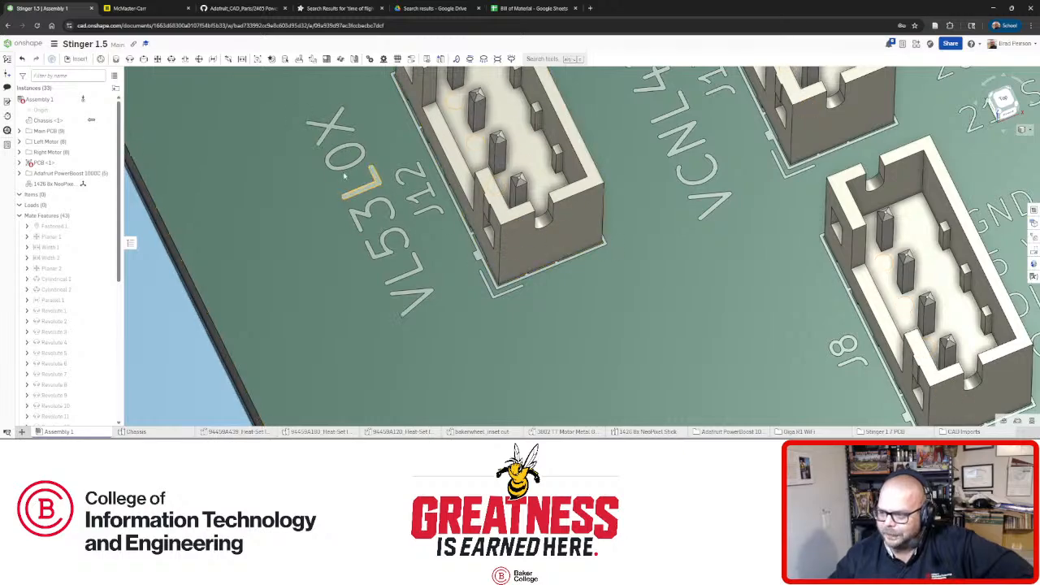
scroll(413, 276, up, 2)
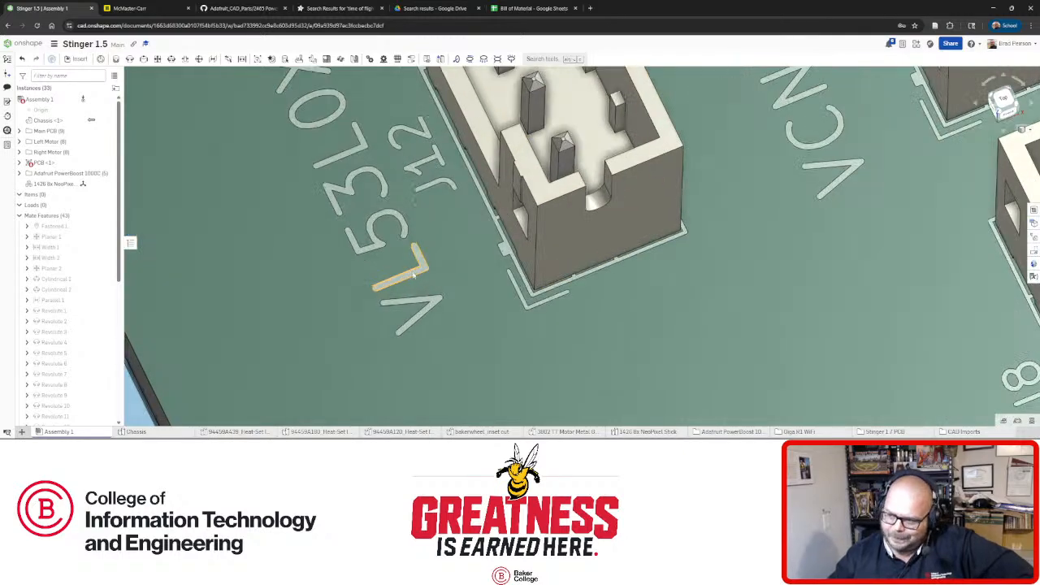
scroll(413, 267, down, 2)
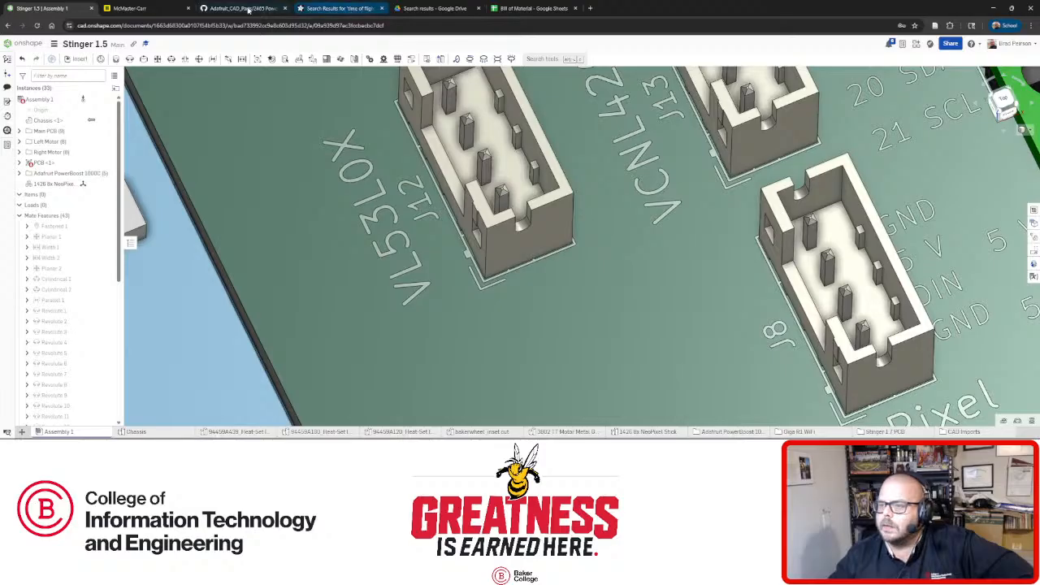
click(337, 8)
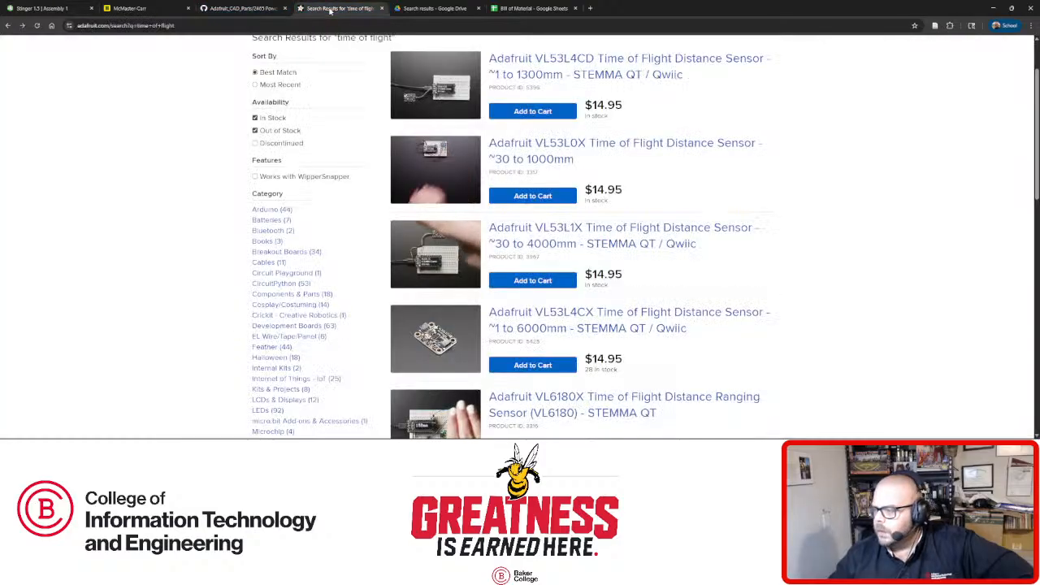
click(611, 145)
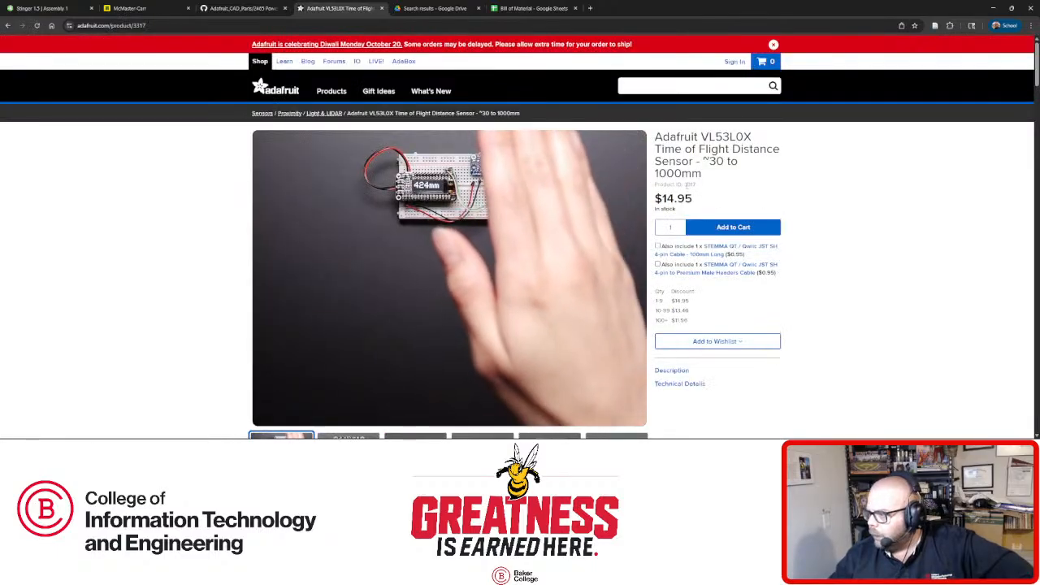
double_click(687, 186)
click(235, 8)
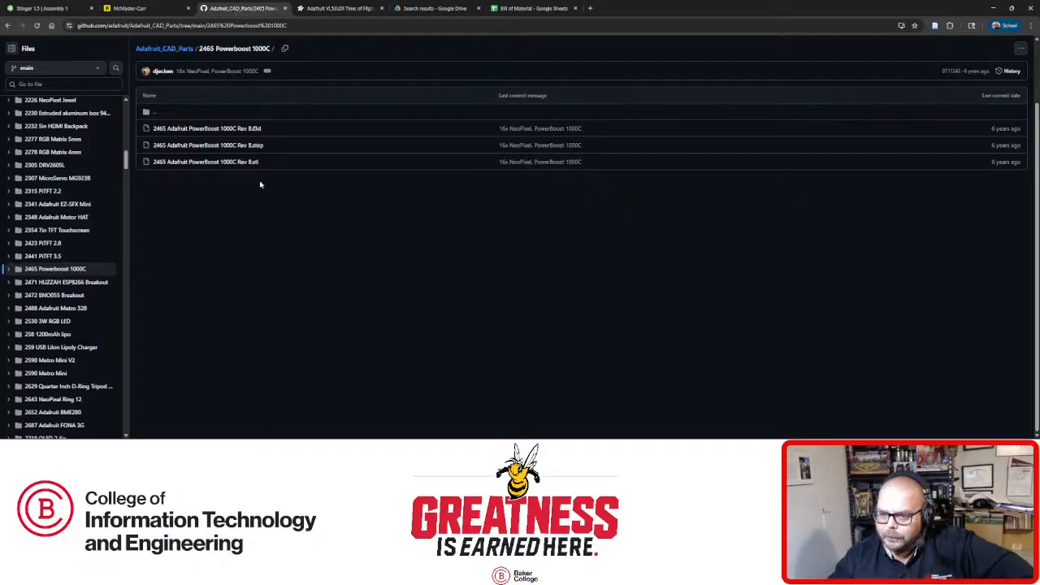
scroll(75, 281, down, 5)
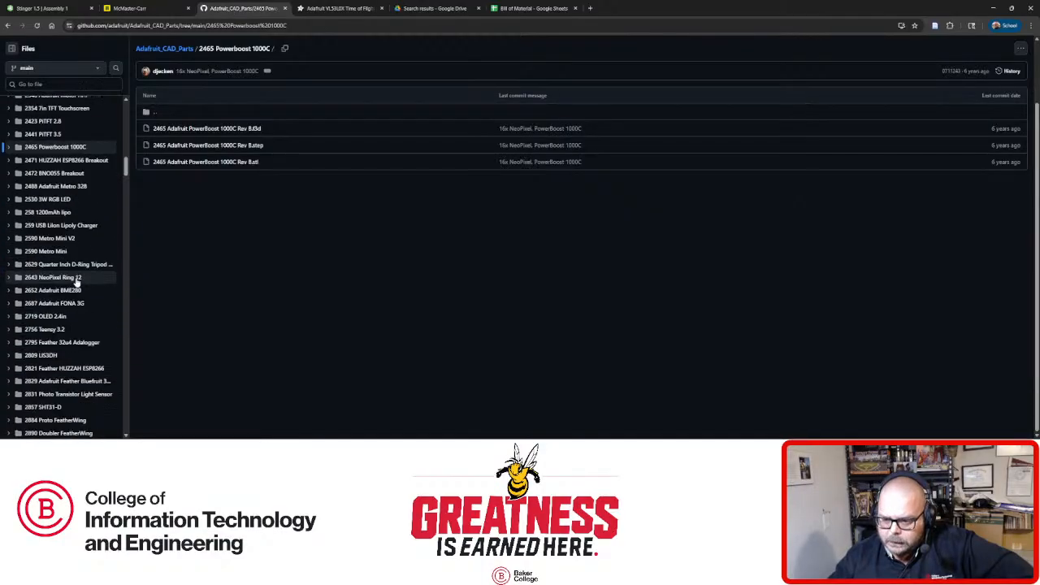
scroll(77, 283, down, 6)
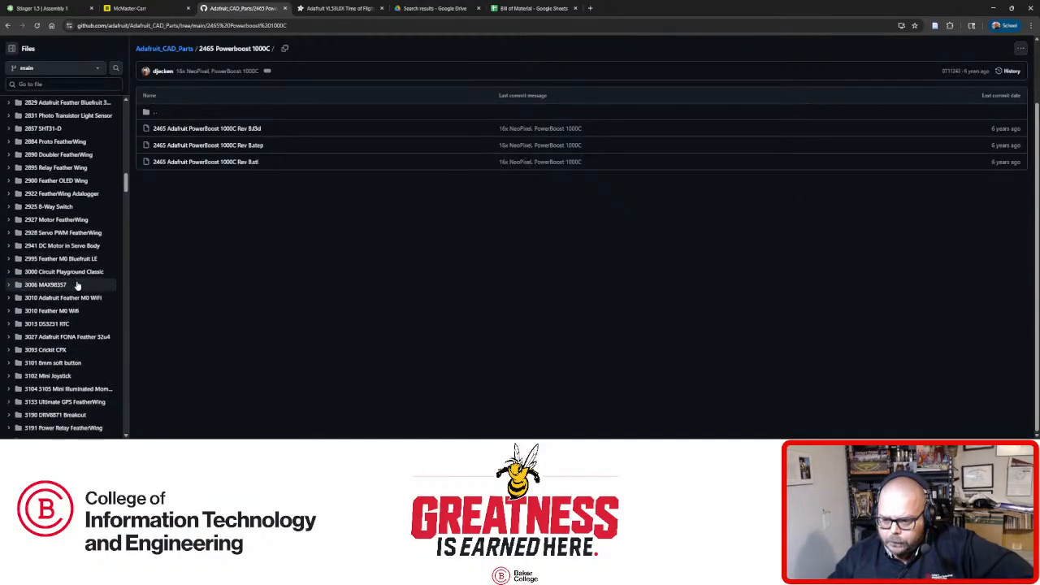
scroll(77, 284, down, 1)
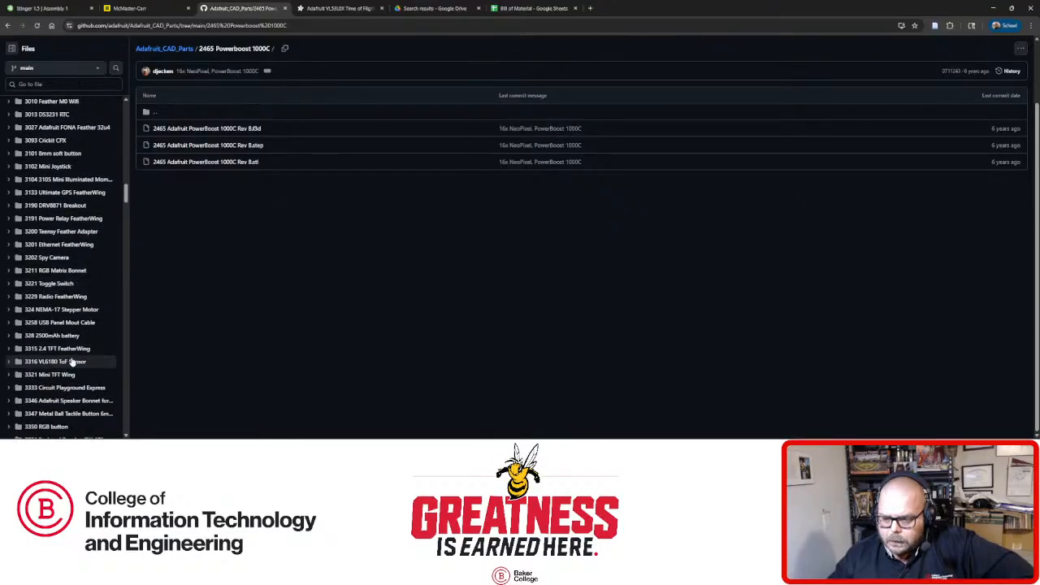
scroll(78, 367, down, 1)
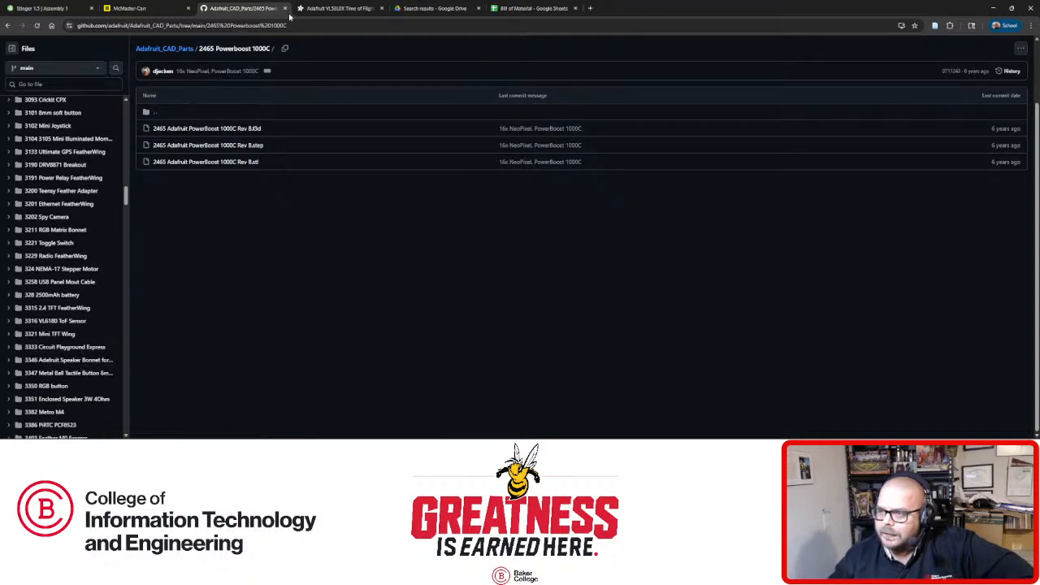
click(335, 8)
key(alt+Left)
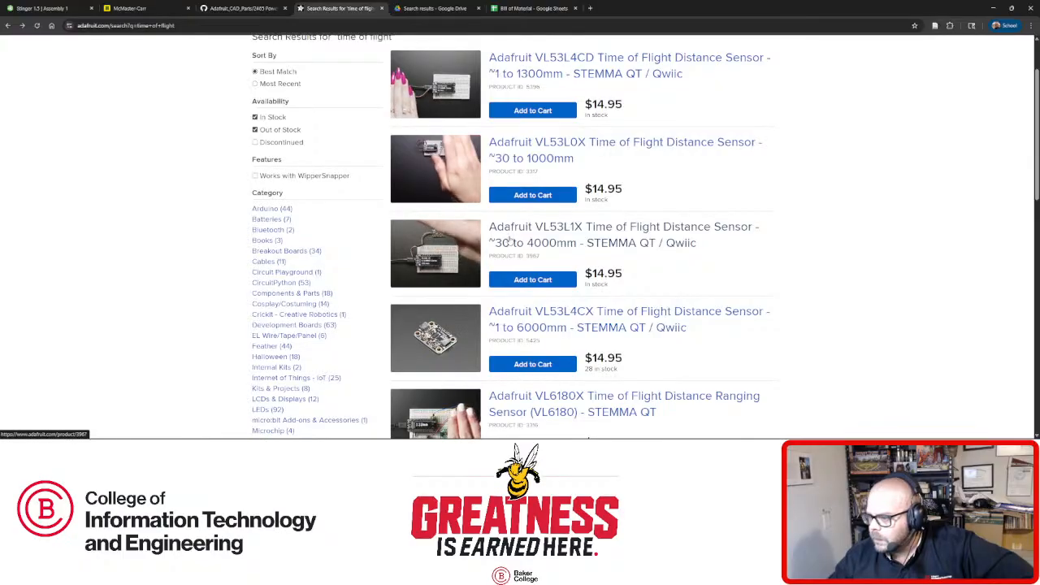
scroll(509, 241, down, 1)
scroll(510, 236, up, 1)
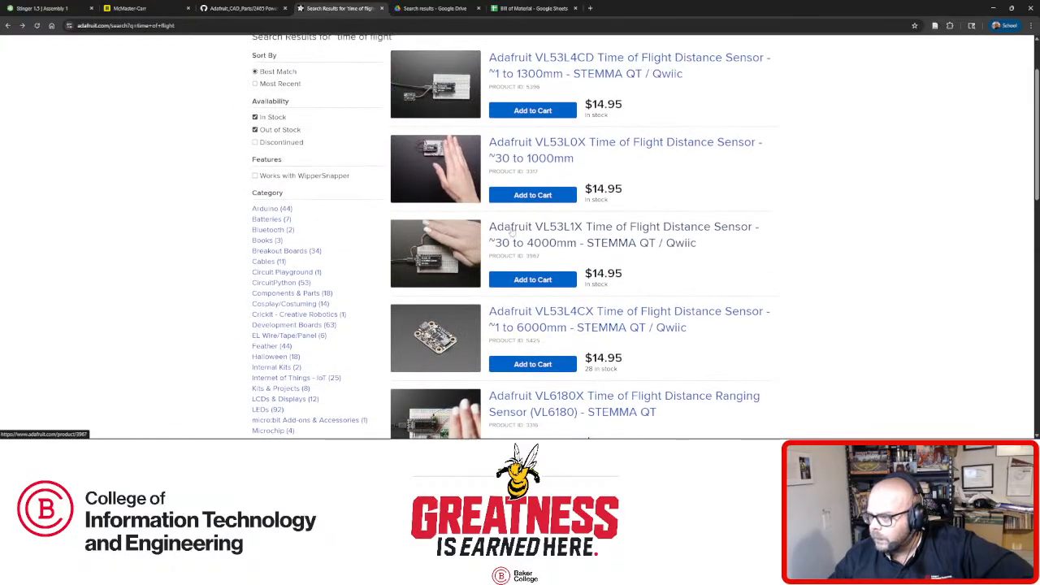
Scroll the Adafruit CAD parts repository file list, briefly checking the Stinger 1.5 assembly.
click(251, 8)
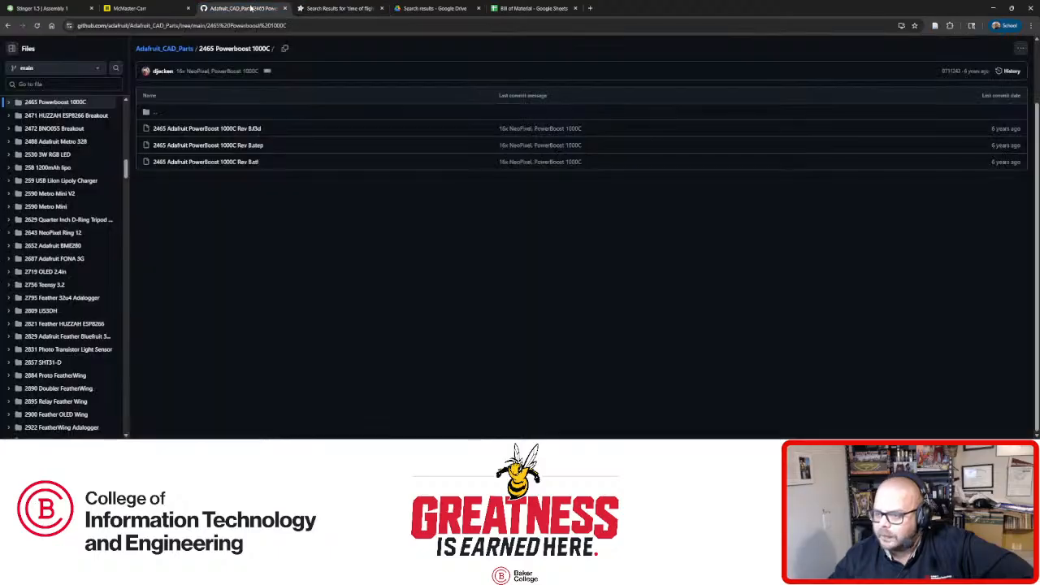
scroll(82, 318, down, 10)
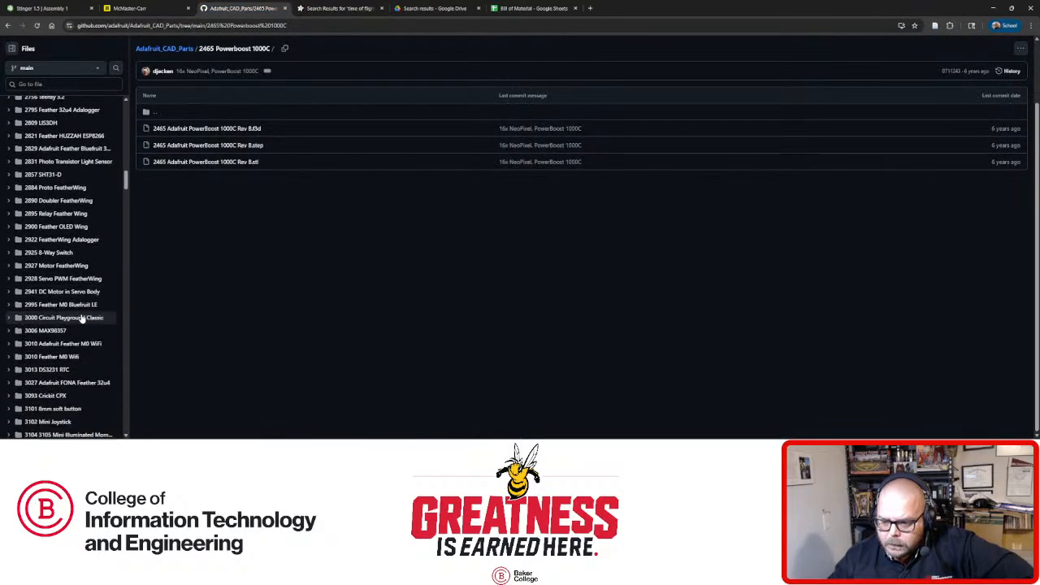
scroll(81, 318, down, 5)
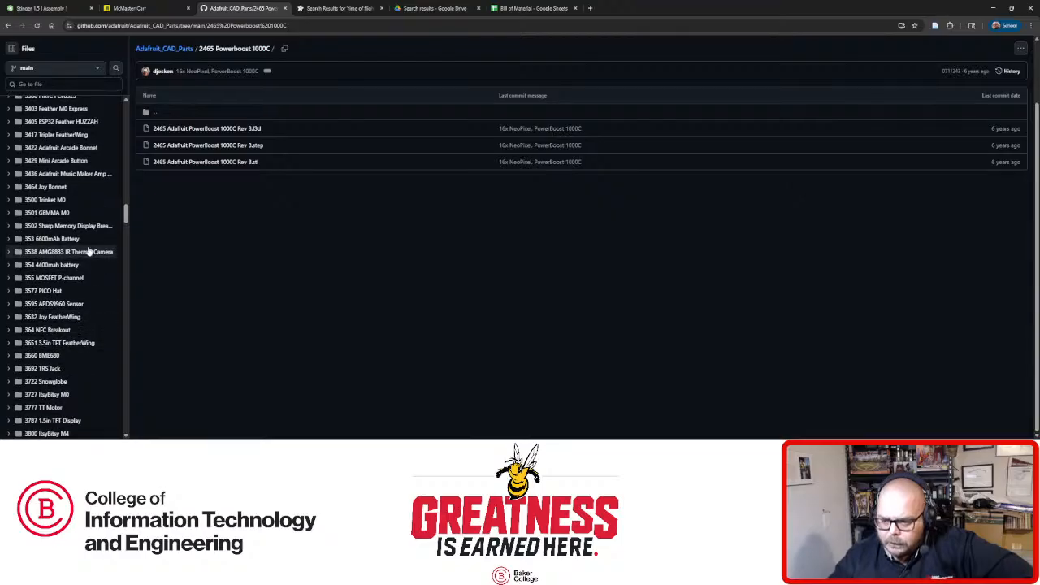
scroll(80, 322, down, 5)
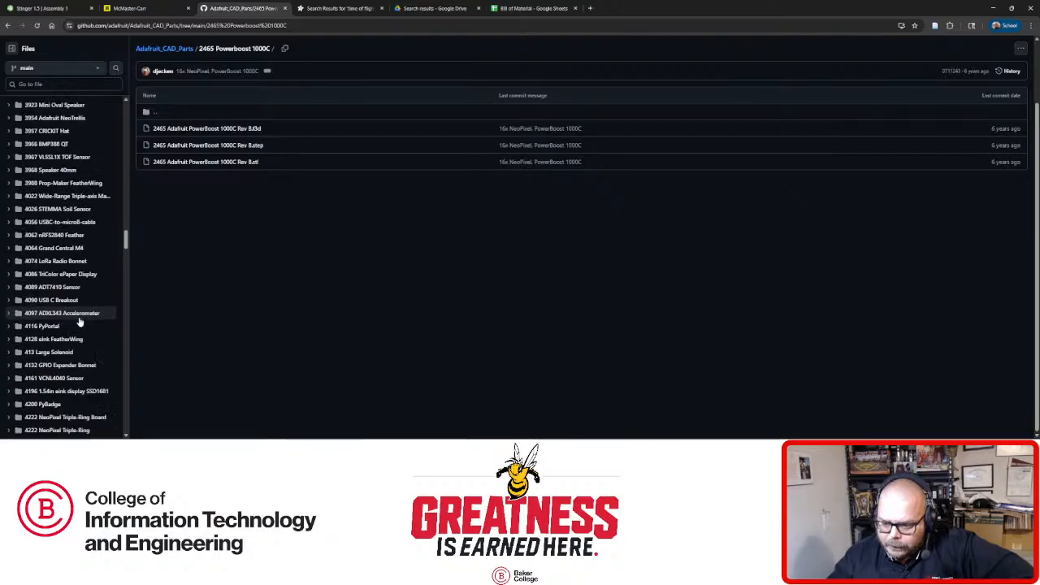
scroll(79, 322, down, 10)
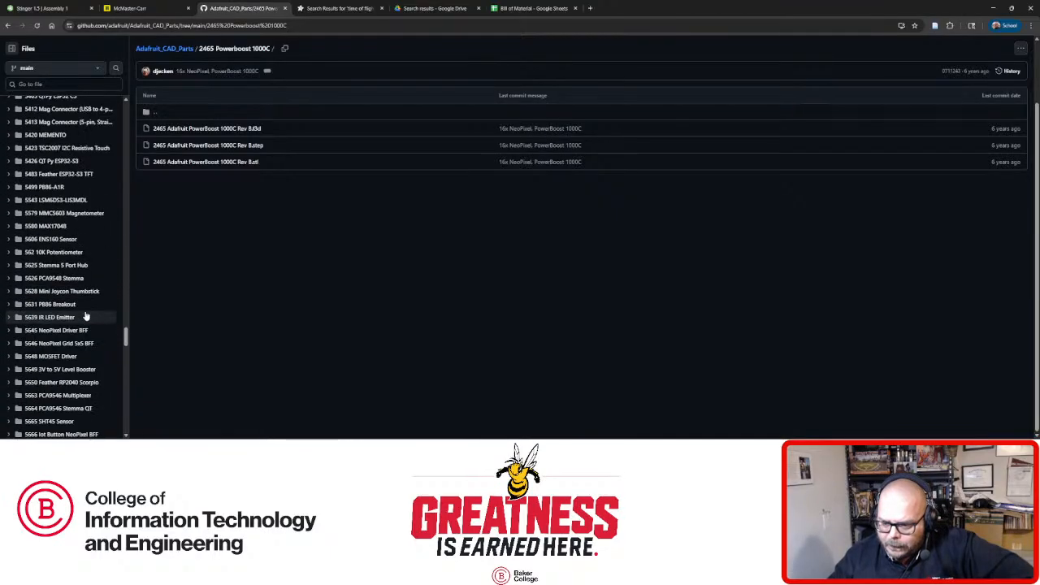
scroll(85, 316, down, 15)
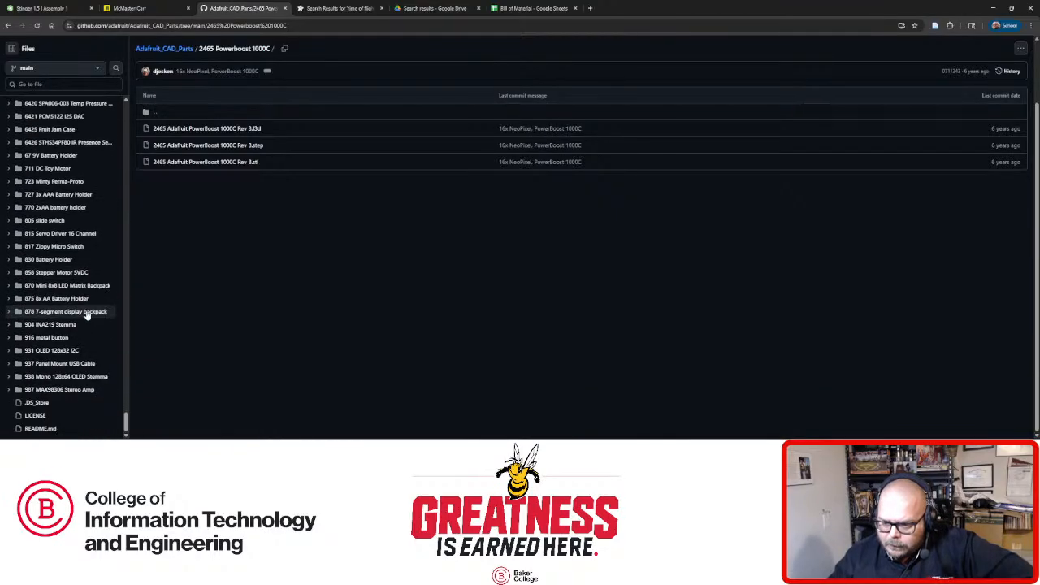
scroll(87, 315, up, 1)
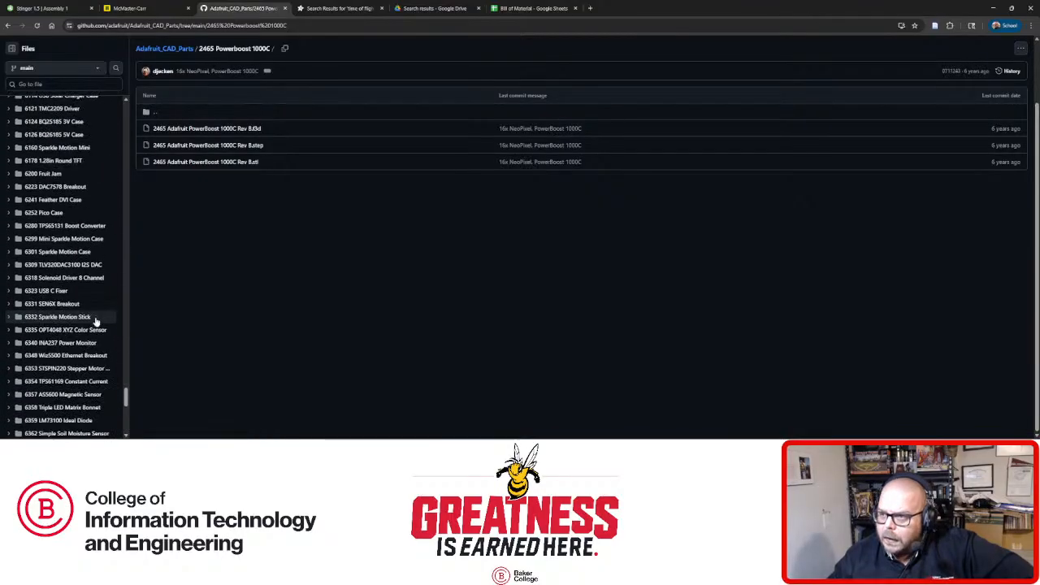
click(45, 9)
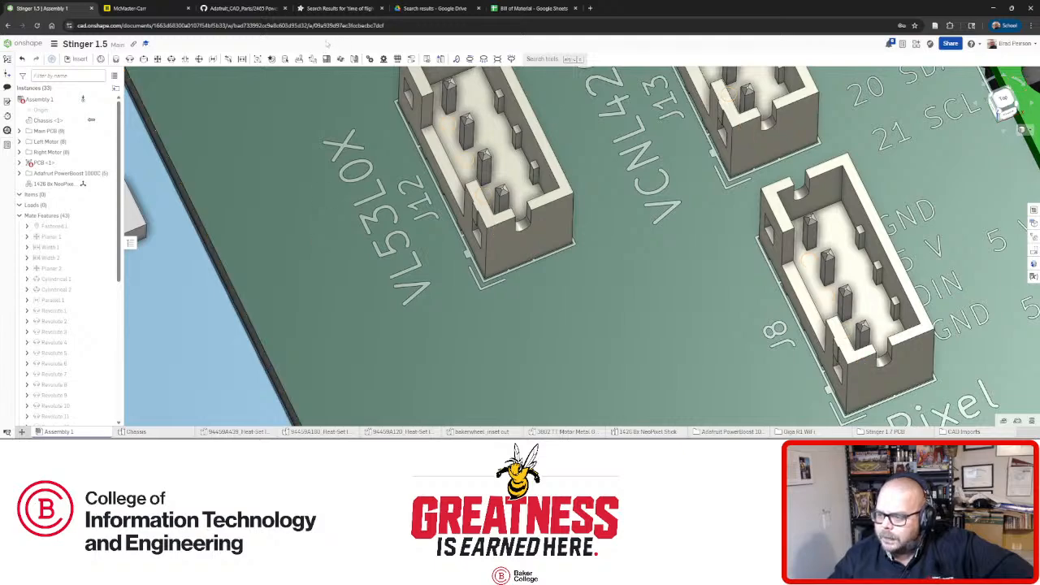
Scroll further down the repository Files tree, then check the time of flight search results.
click(244, 9)
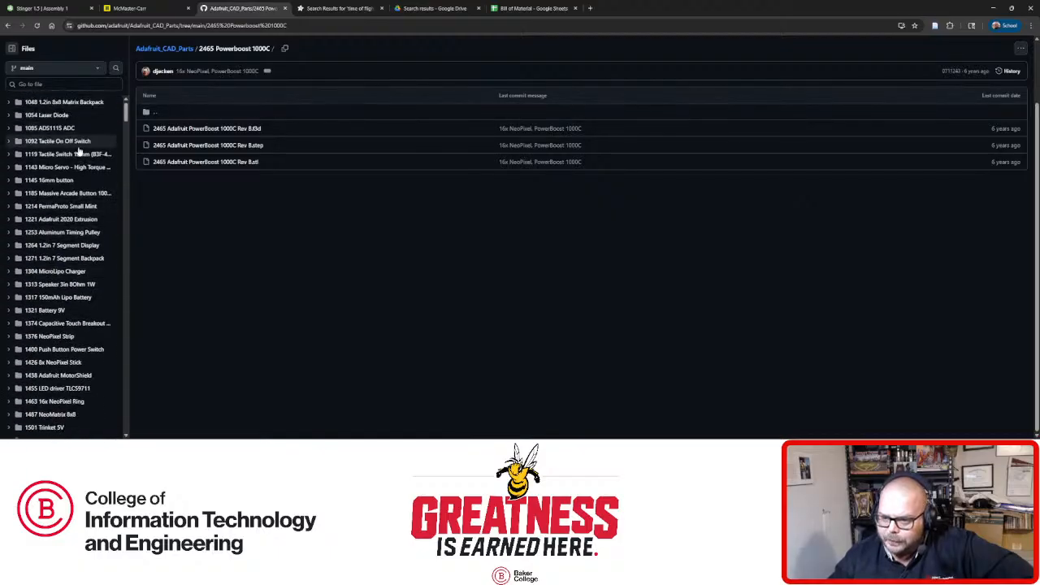
scroll(79, 196, down, 15)
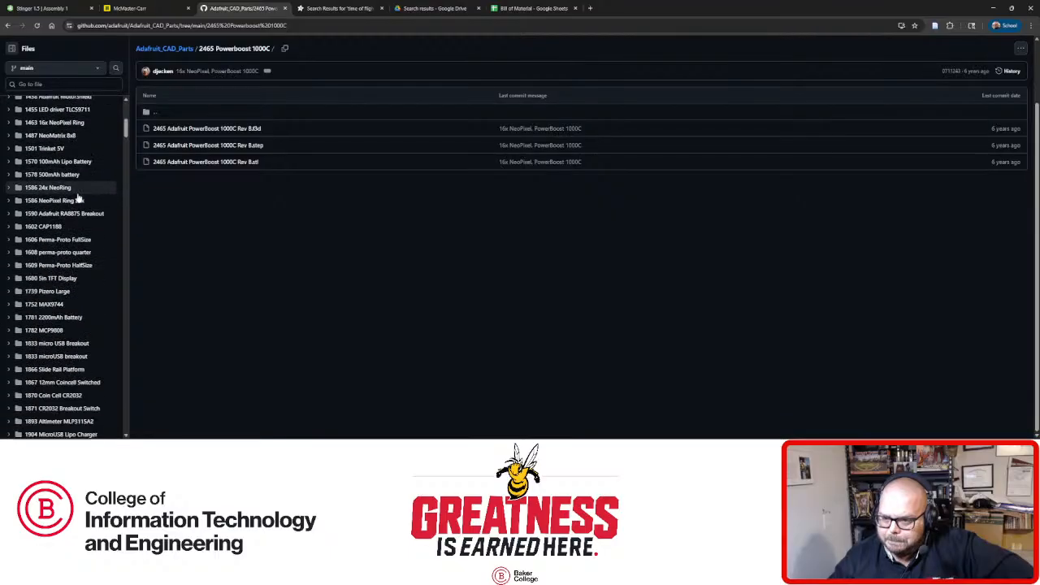
scroll(78, 197, down, 15)
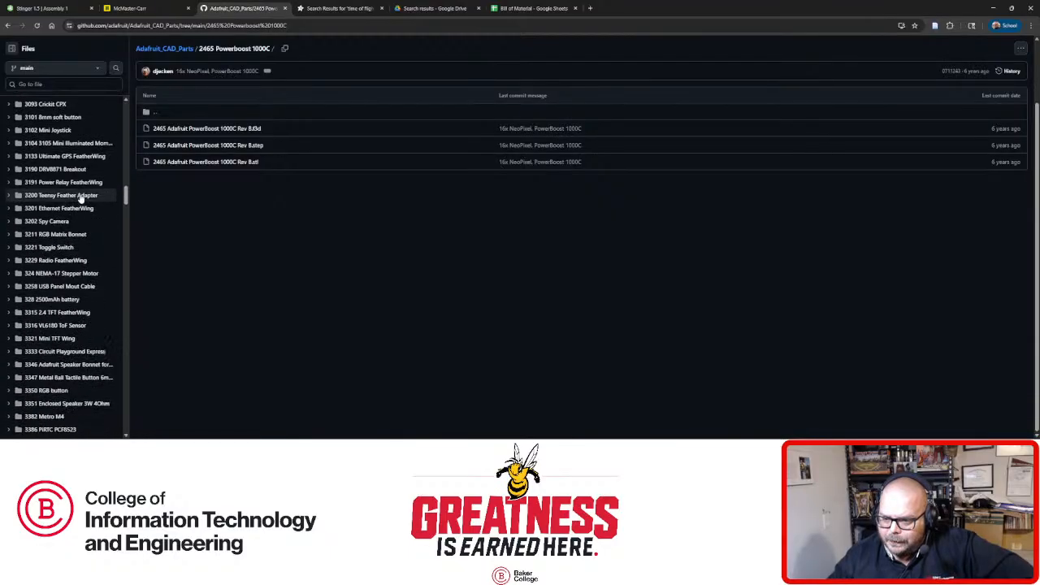
scroll(79, 197, down, 15)
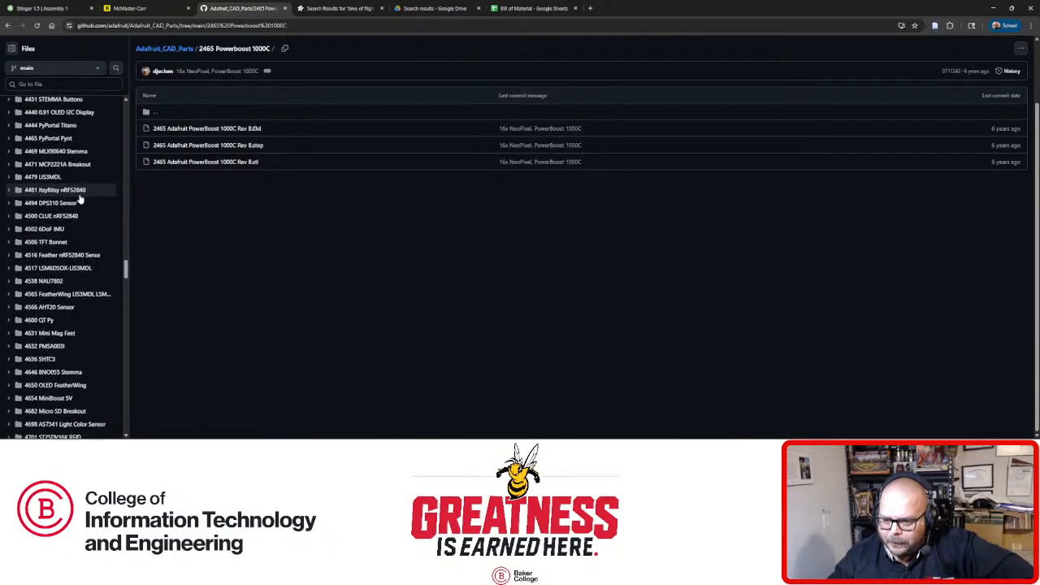
scroll(79, 197, down, 15)
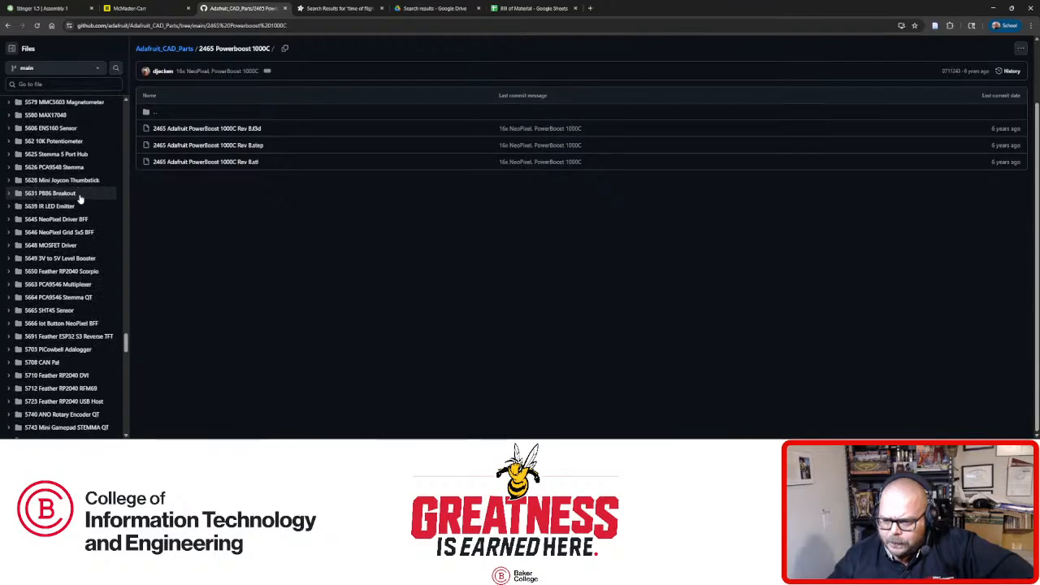
scroll(79, 199, down, 10)
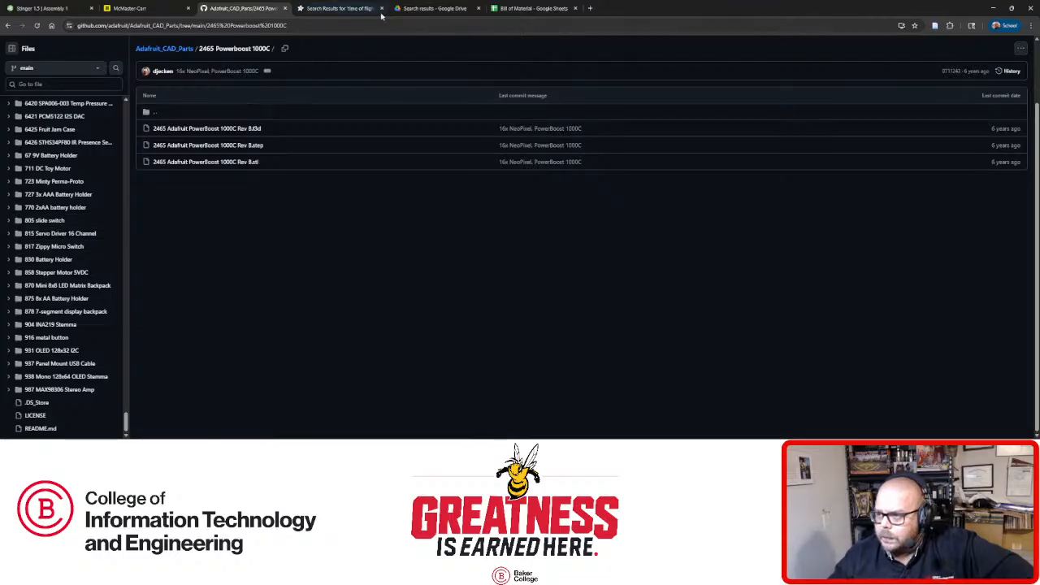
click(338, 8)
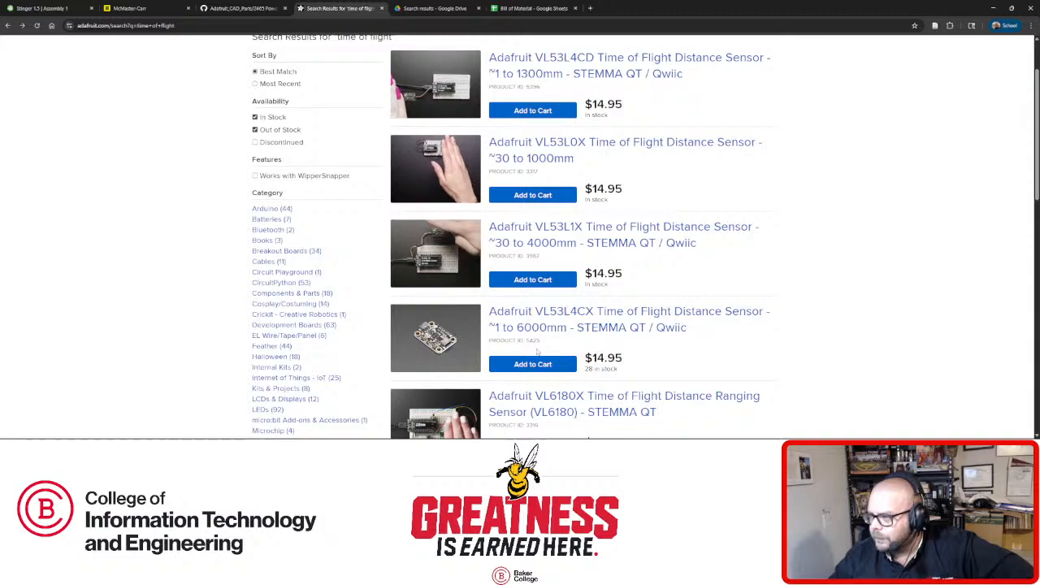
Continue scrolling the repository and compare against the time of flight results once more.
click(248, 10)
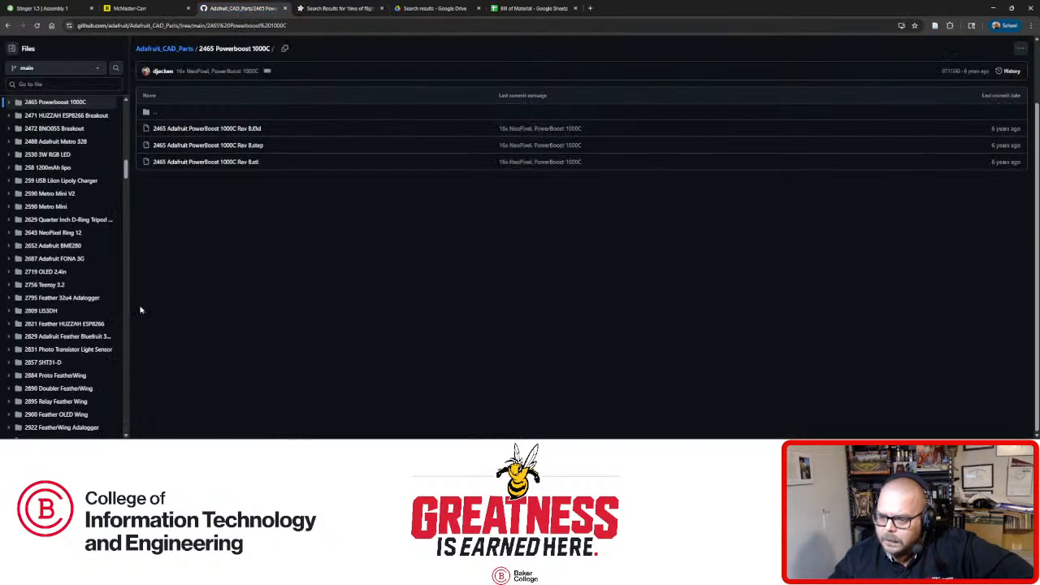
scroll(94, 325, down, 10)
scroll(94, 324, down, 12)
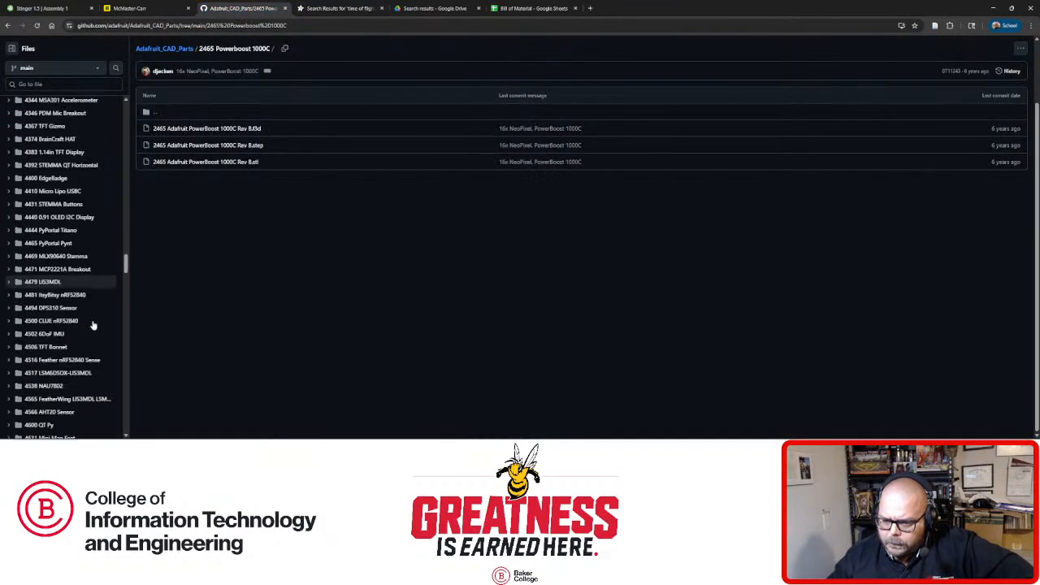
scroll(94, 325, down, 5)
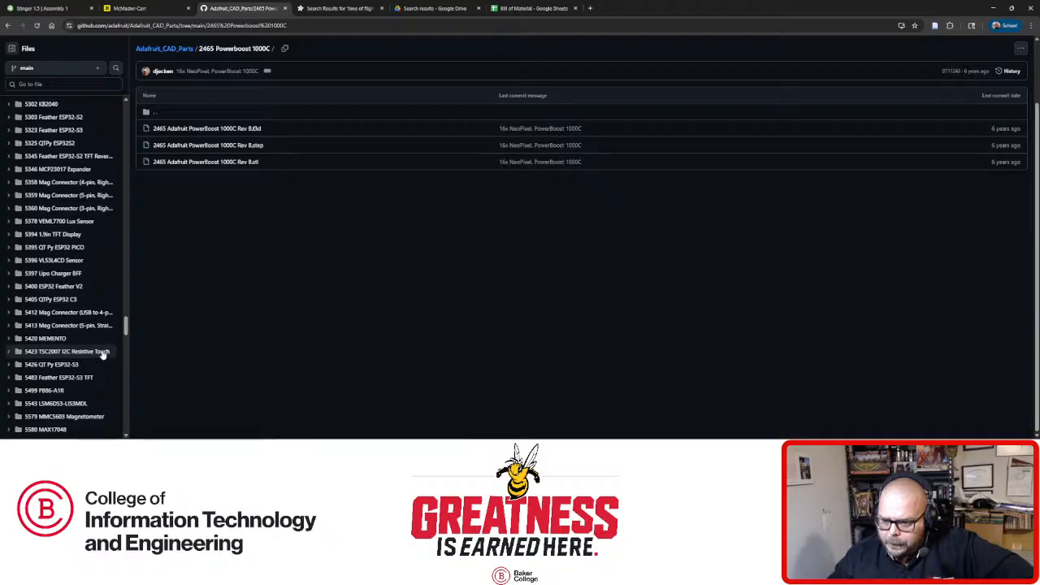
click(306, 8)
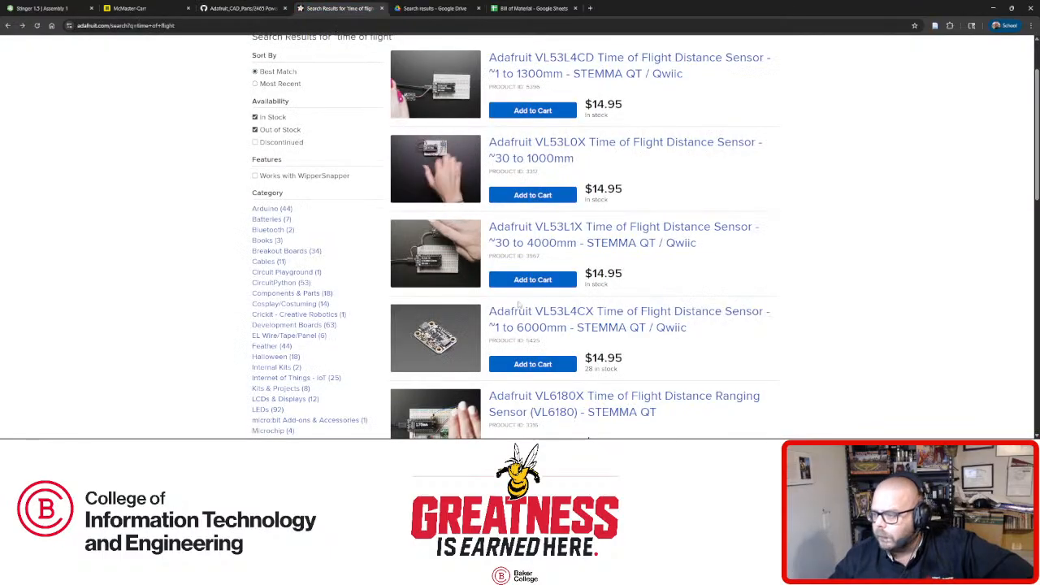
scroll(527, 296, up, 1)
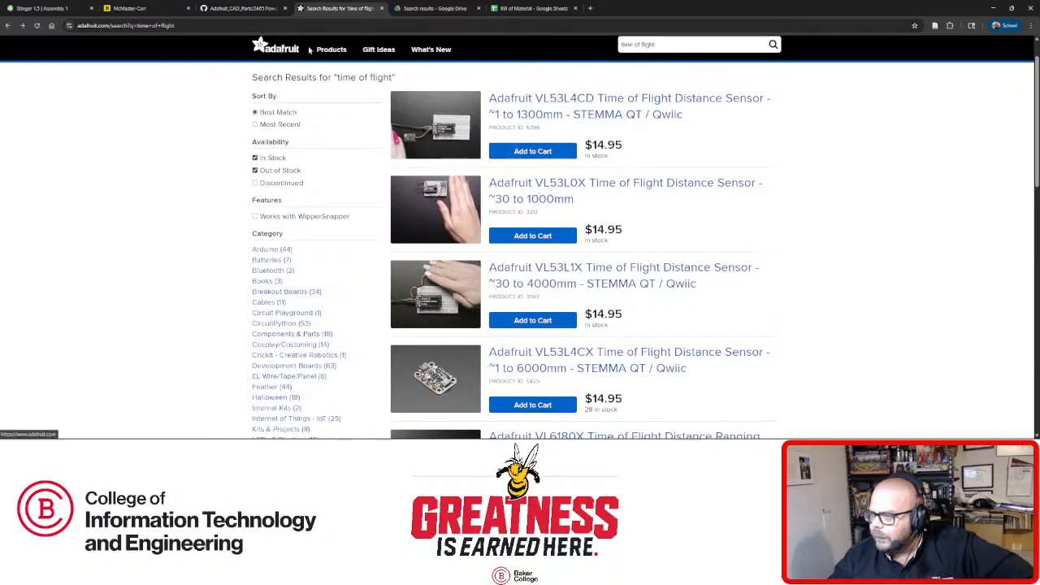
click(241, 8)
Download 5396 Adafruit VL53L4CD.step from the 5396 VL53L4CD Sensor folder and return to Onshape.
scroll(35, 292, down, 15)
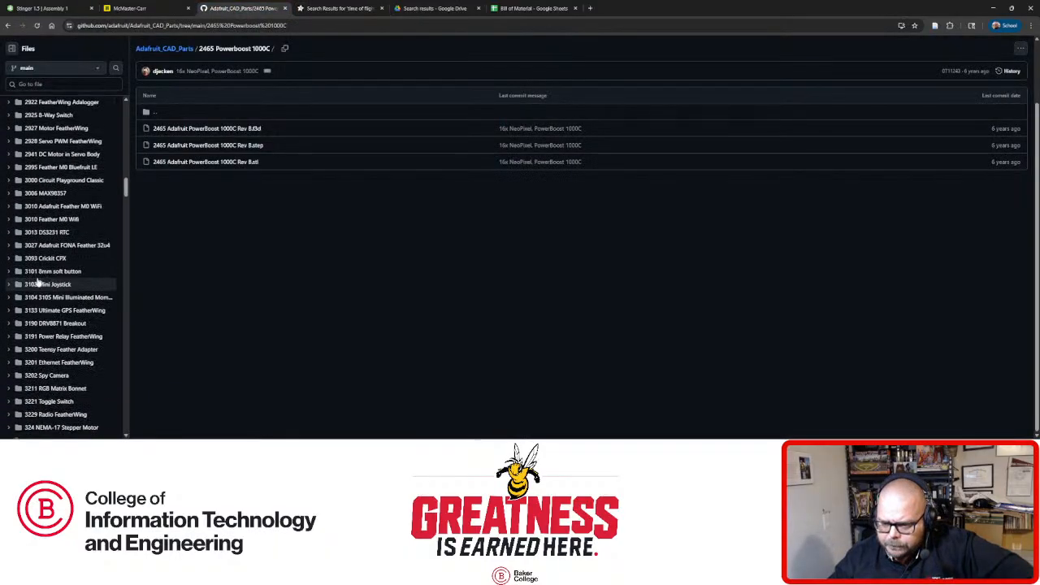
scroll(35, 298, down, 15)
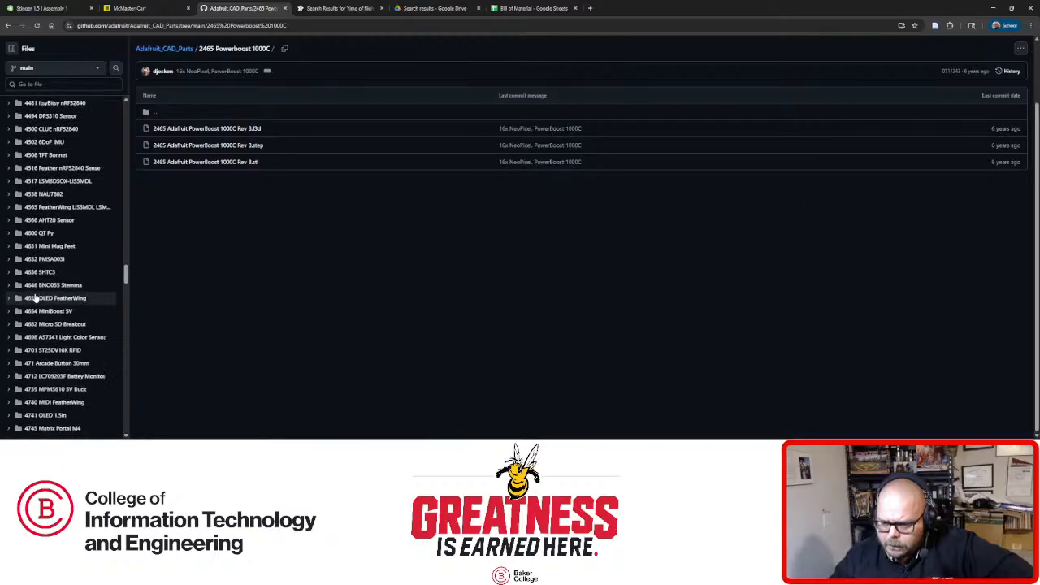
scroll(36, 298, down, 4)
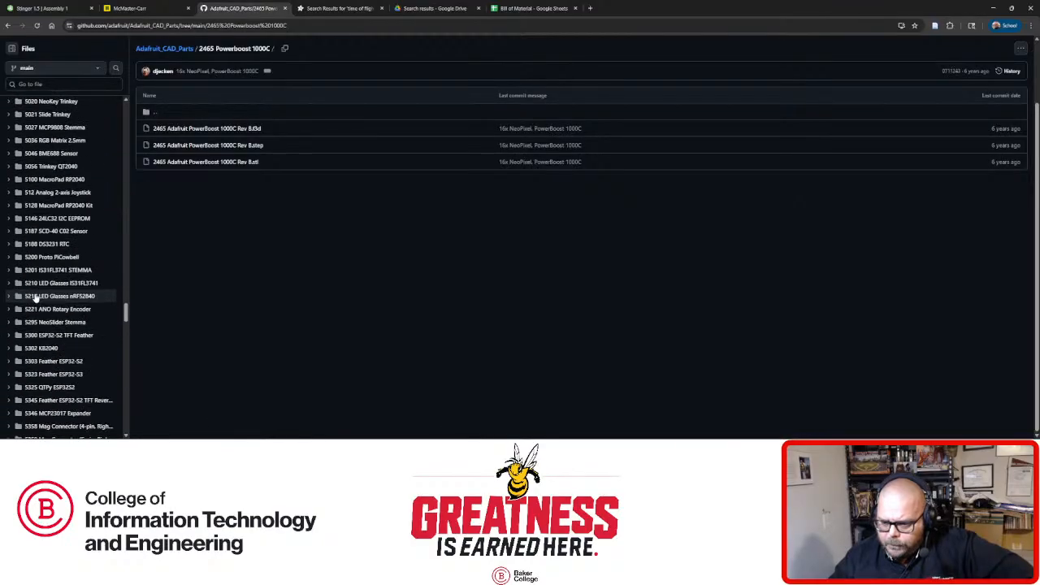
scroll(36, 298, down, 5)
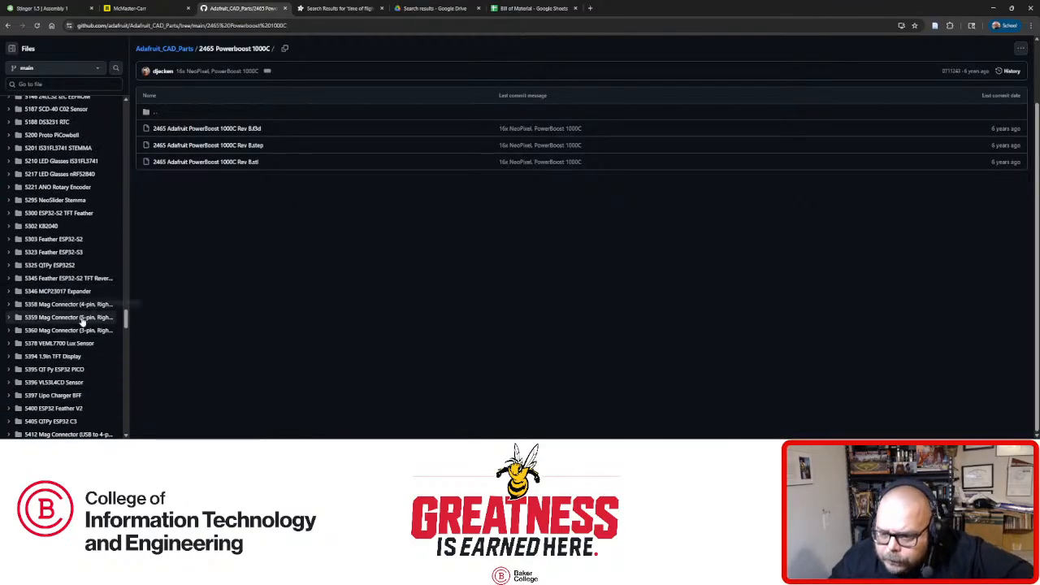
click(73, 383)
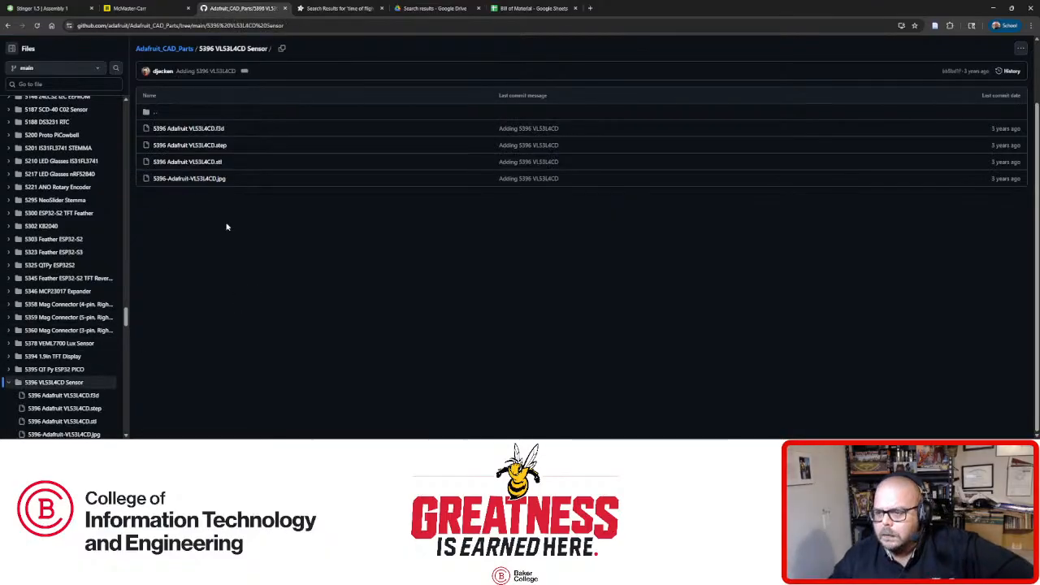
click(193, 145)
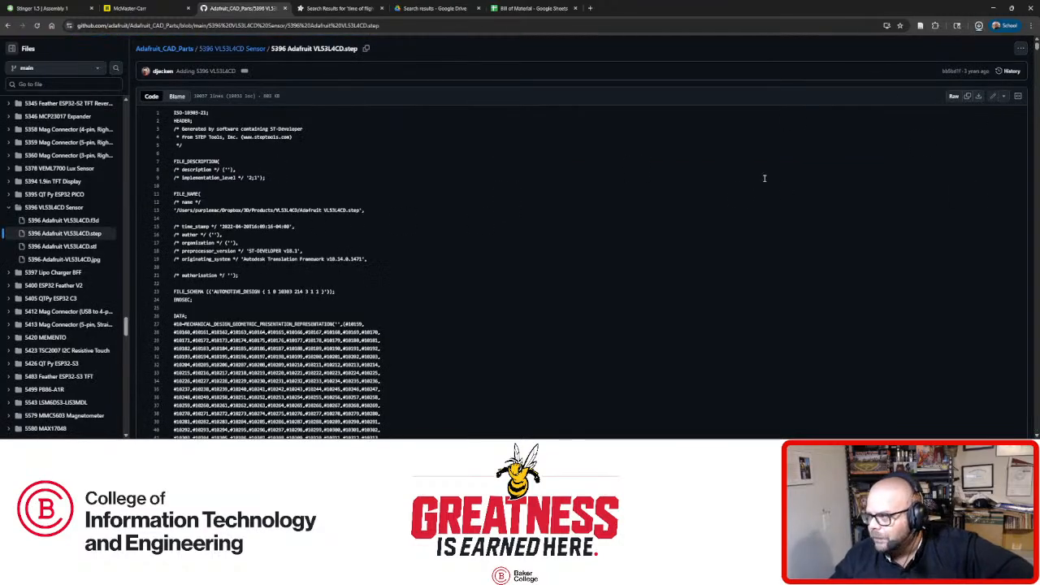
click(978, 96)
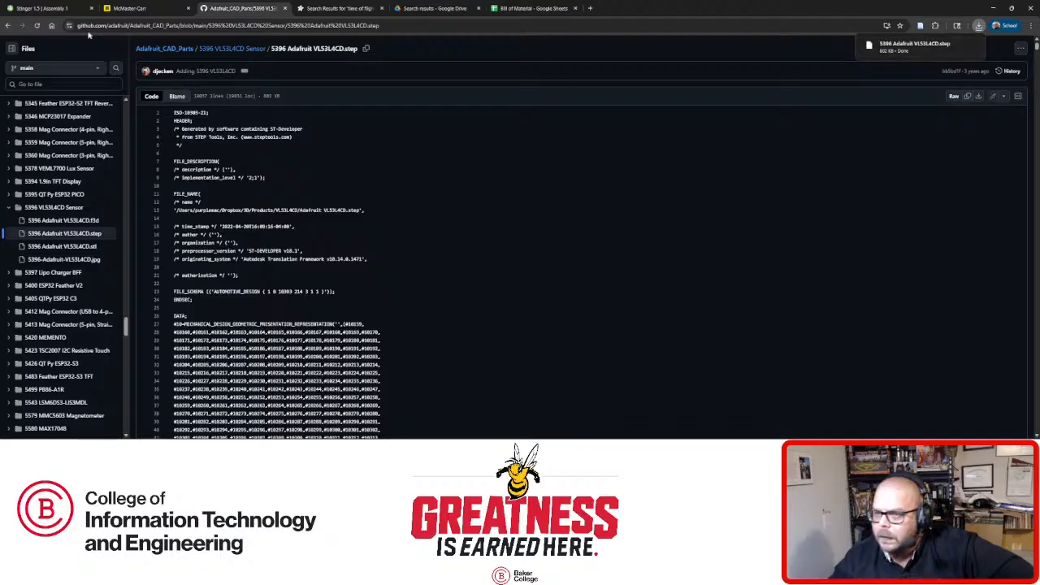
click(42, 9)
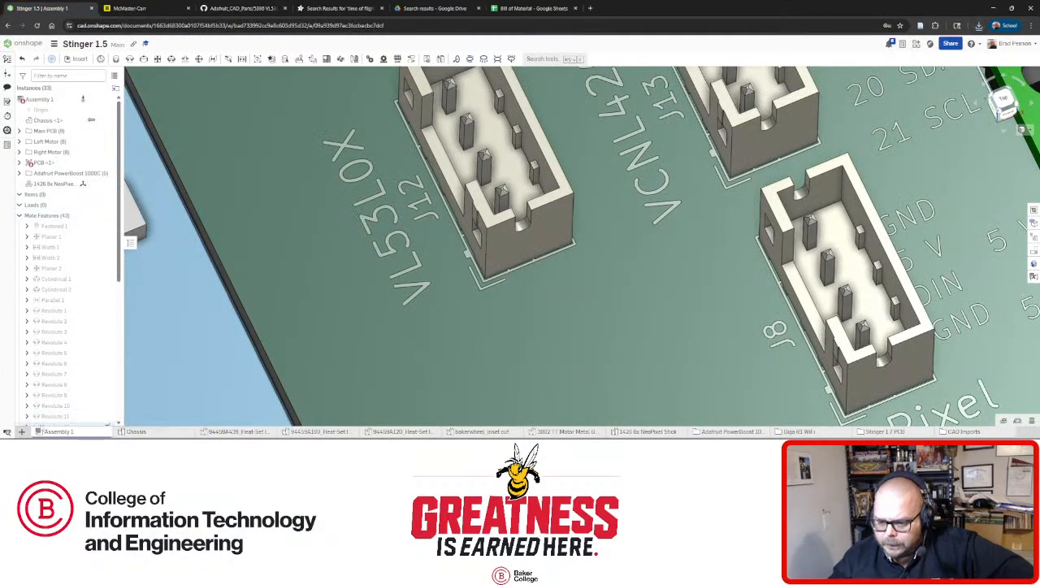
click(22, 431)
Import 5396 Adafruit VL53L4CD.step from Downloads into the Stinger 1.5 document.
click(47, 420)
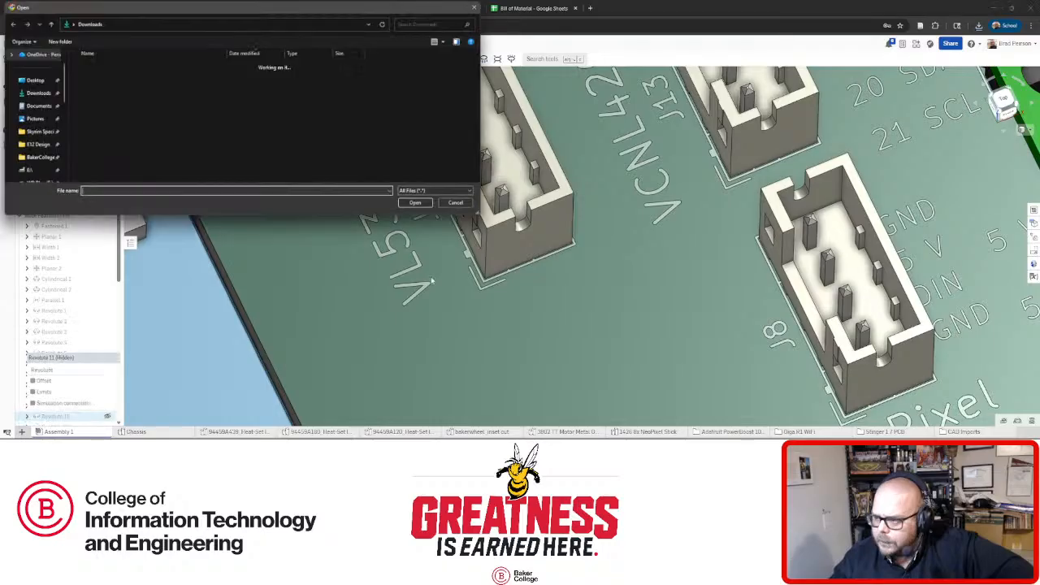
click(417, 204)
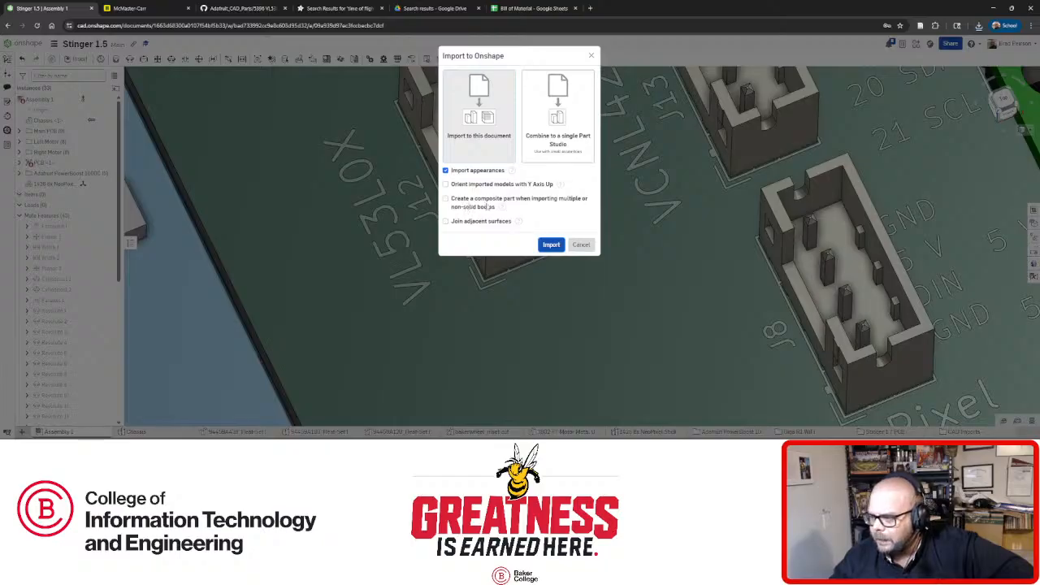
click(551, 245)
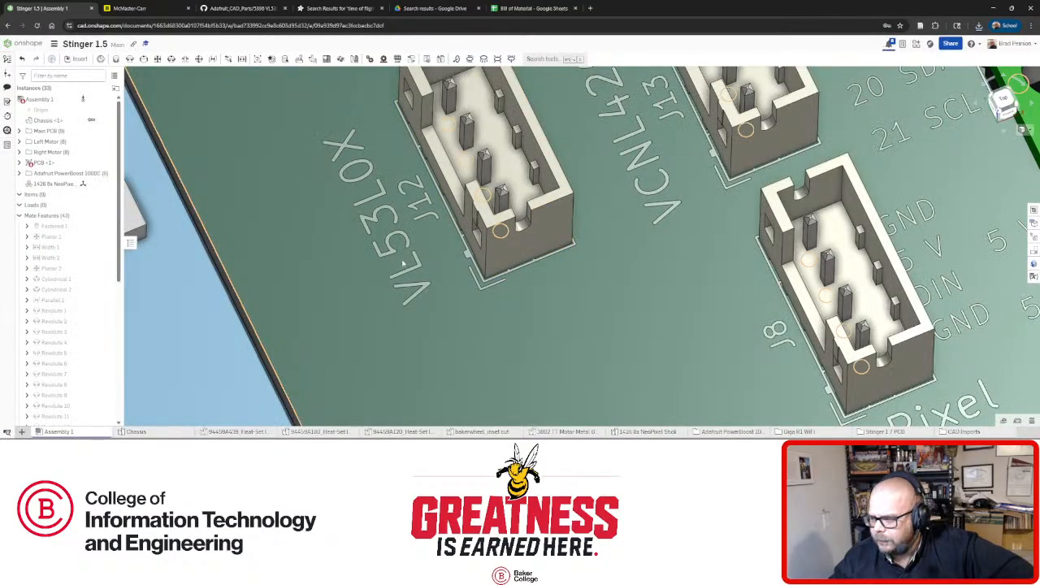
scroll(342, 266, down, 5)
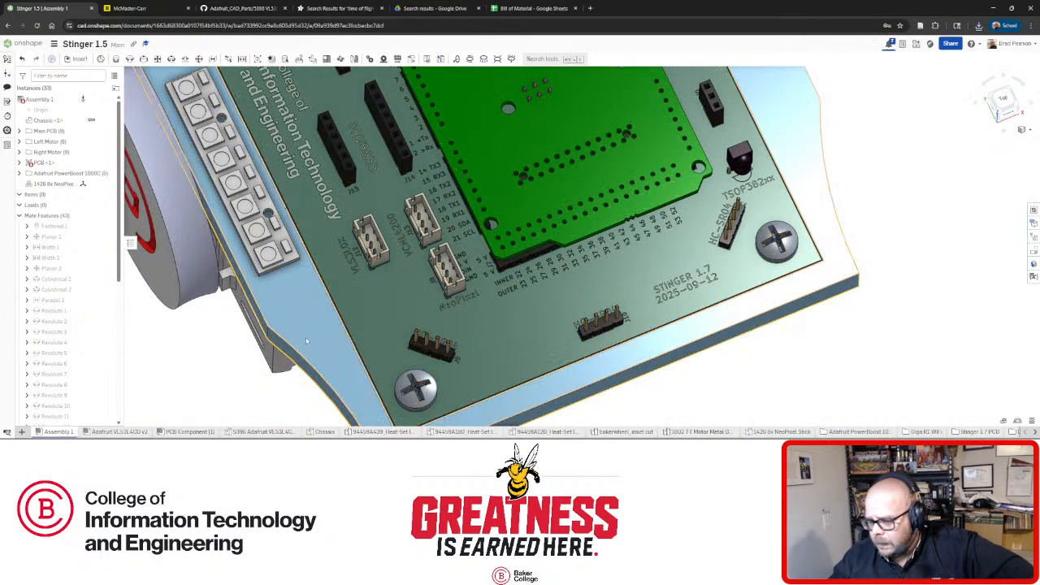
Orbit and zoom the imported VL53L4CD board to see its top face and thickness.
scroll(487, 369, down, 4)
scroll(646, 313, up, 2)
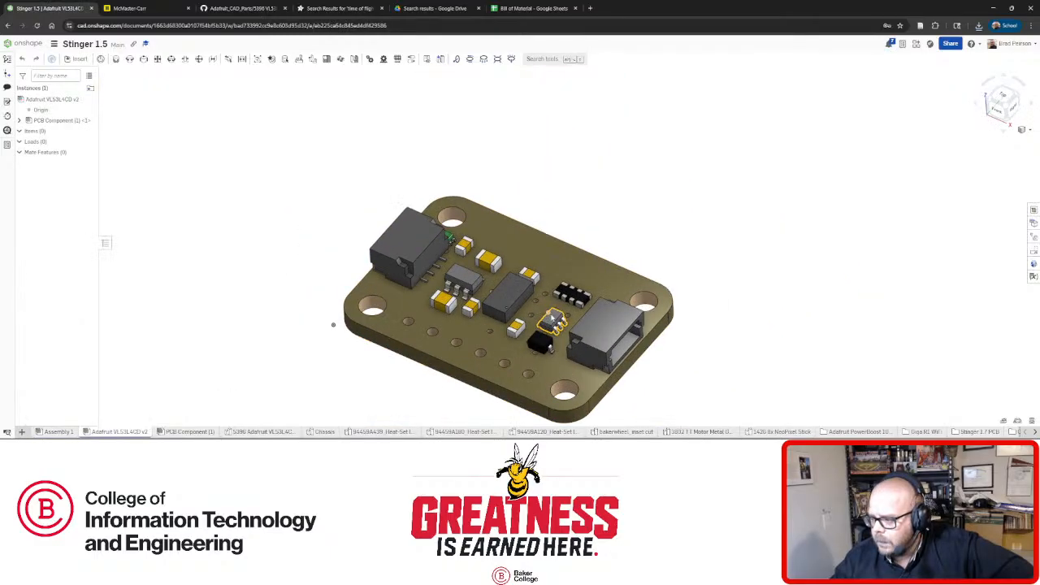
right_drag(559, 389, 560, 404)
scroll(573, 395, down, 3)
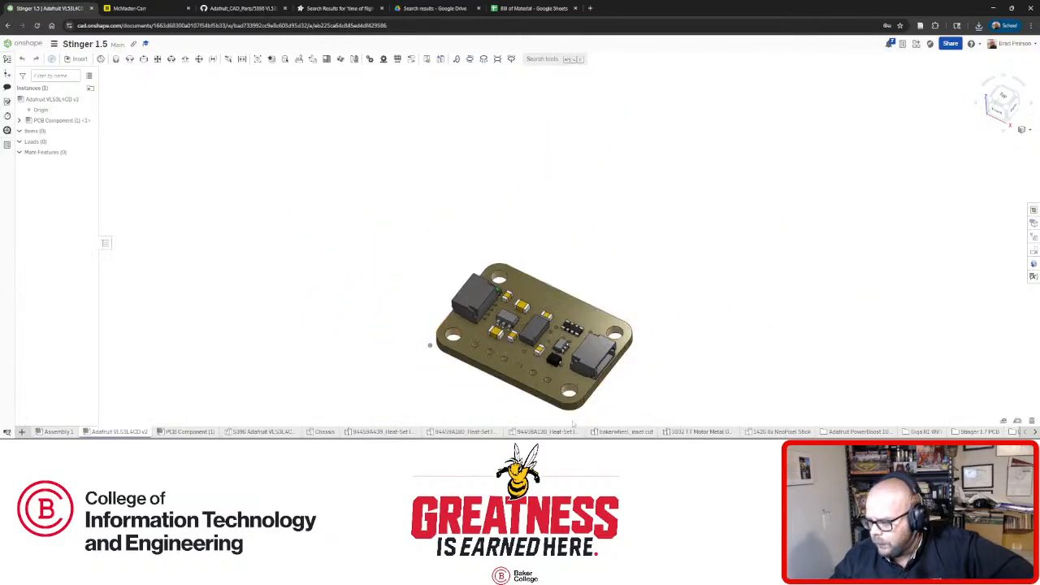
scroll(568, 382, up, 3)
right_drag(520, 357, 513, 309)
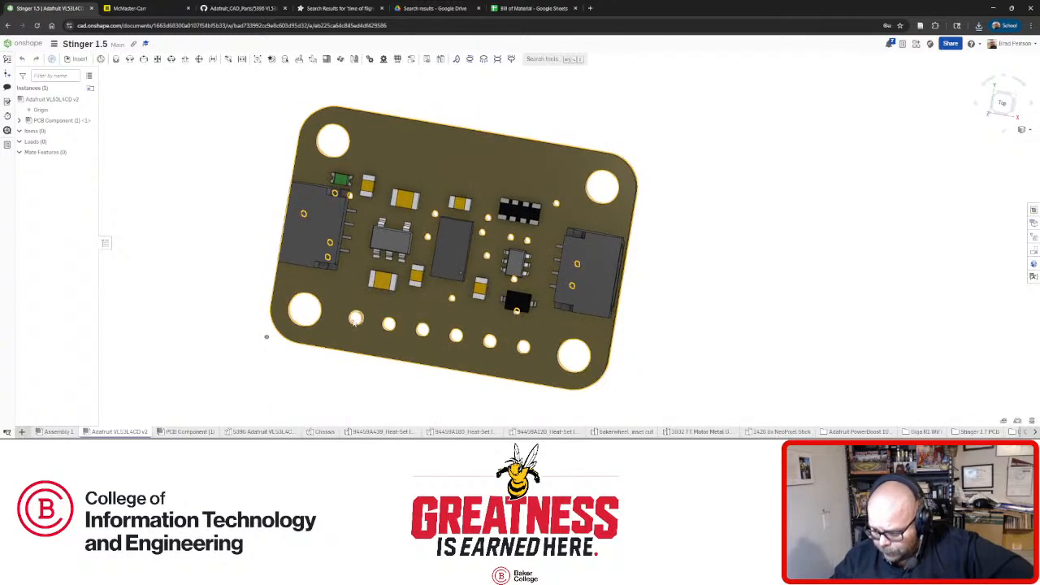
right_drag(373, 330, 407, 341)
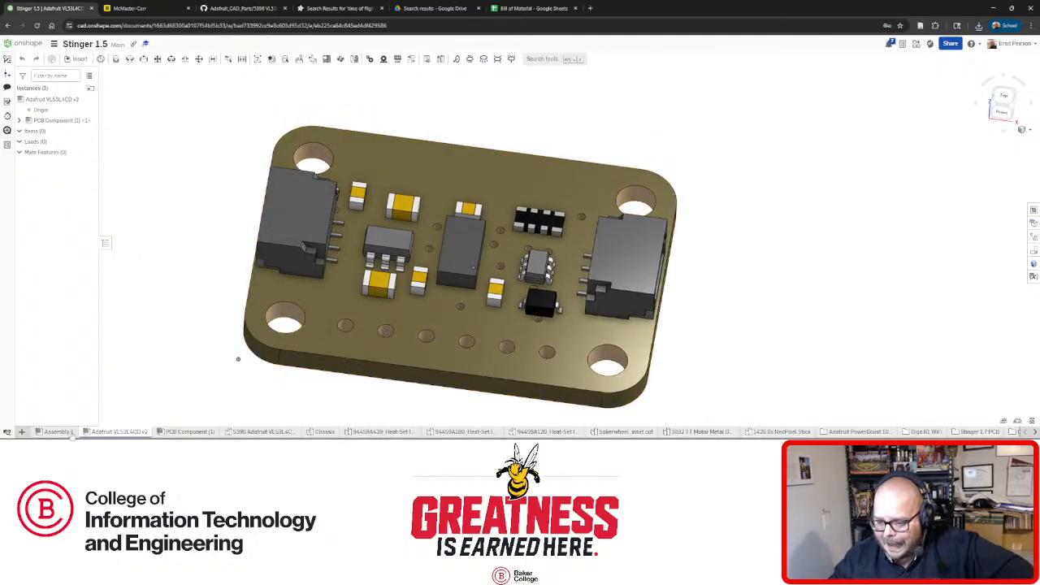
Check the Assembly 1 and Chassis tabs, orbiting the robot assembly around the PCB.
click(57, 431)
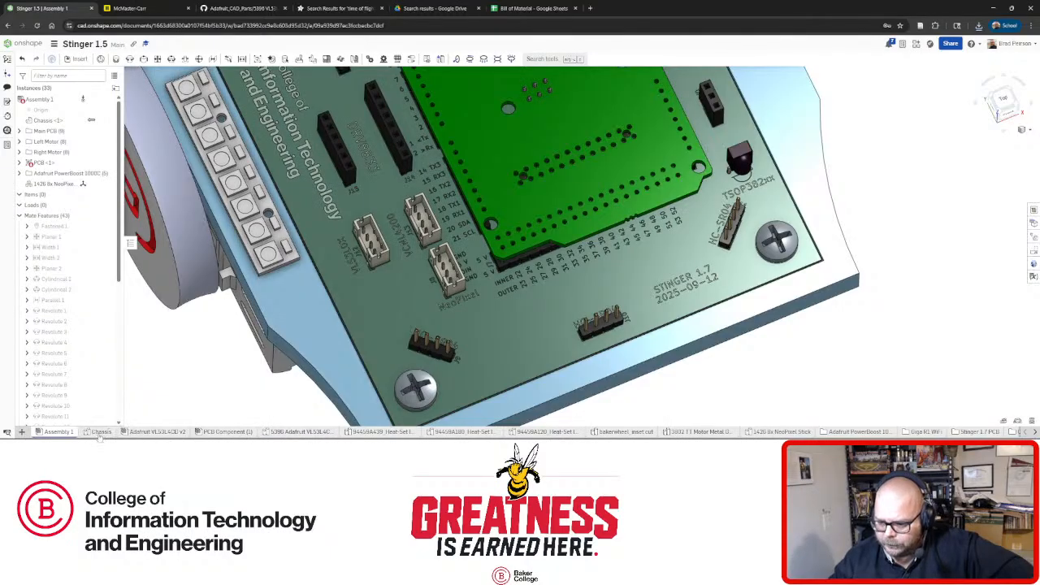
click(99, 432)
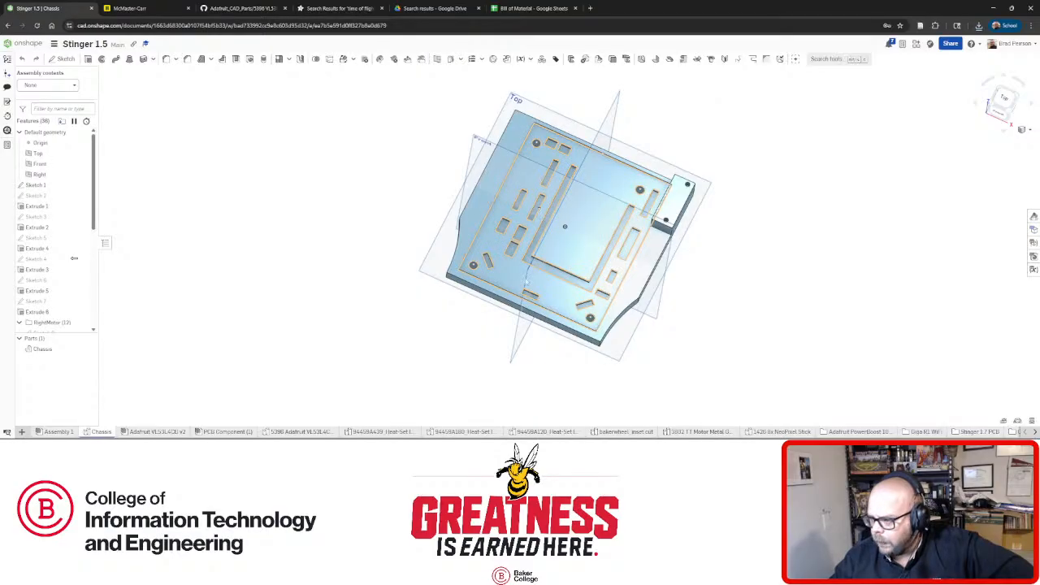
click(59, 432)
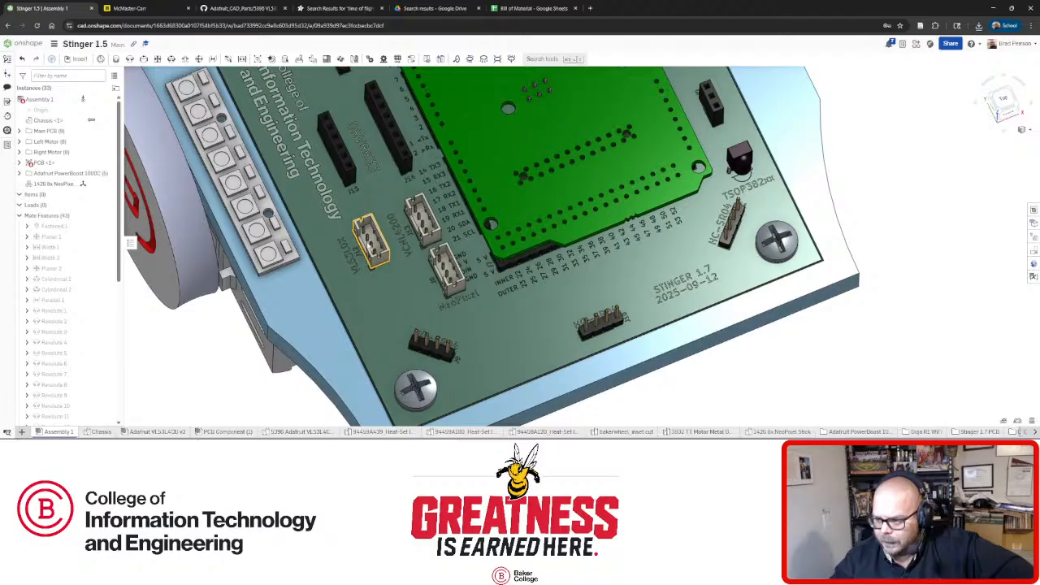
right_drag(404, 295, 386, 305)
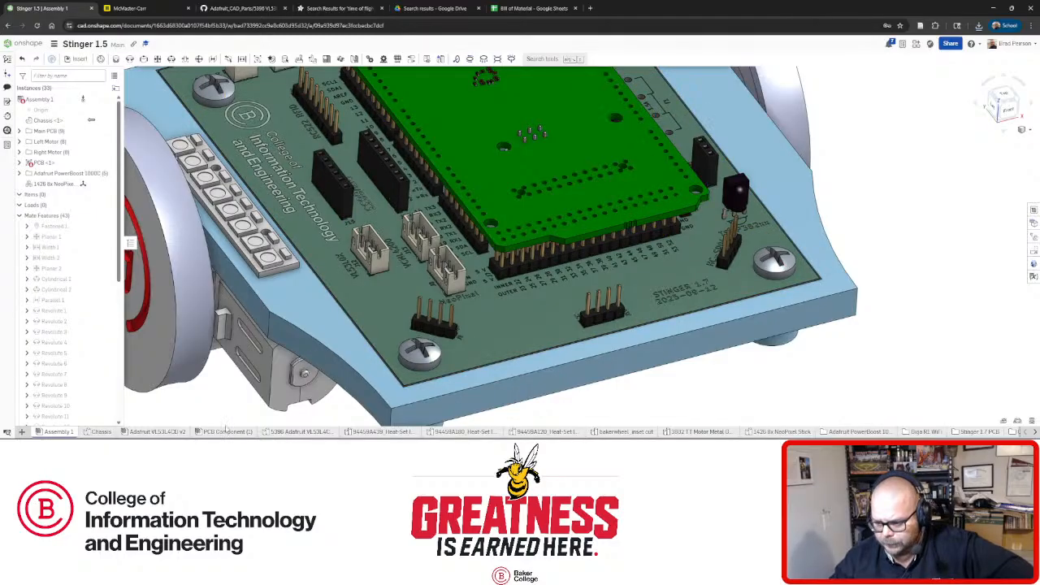
In the Adafruit VL53L4CD v2 tab, measure a mounting hole at 0.098 in across.
click(155, 431)
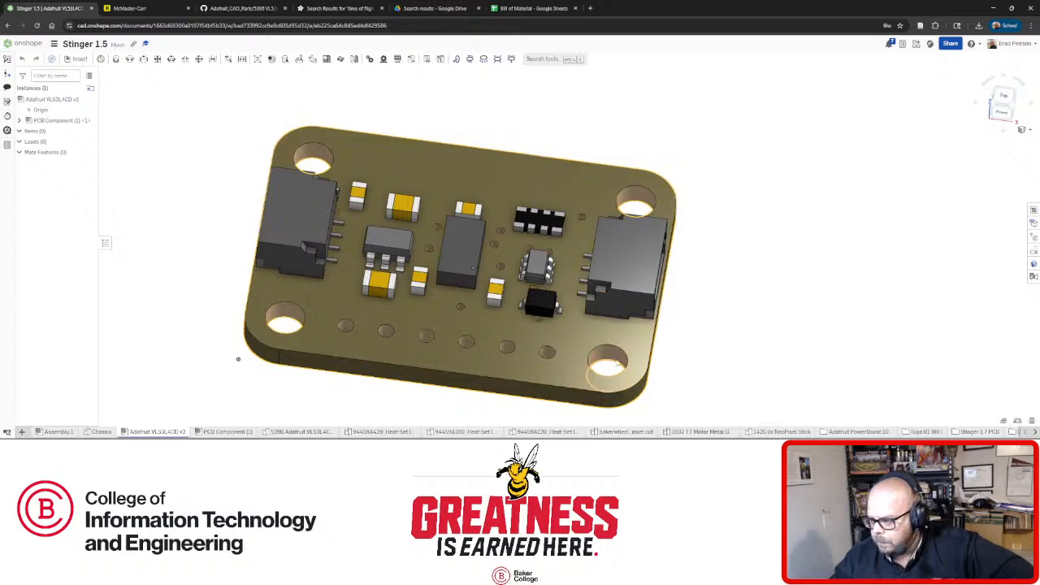
click(608, 358)
click(794, 309)
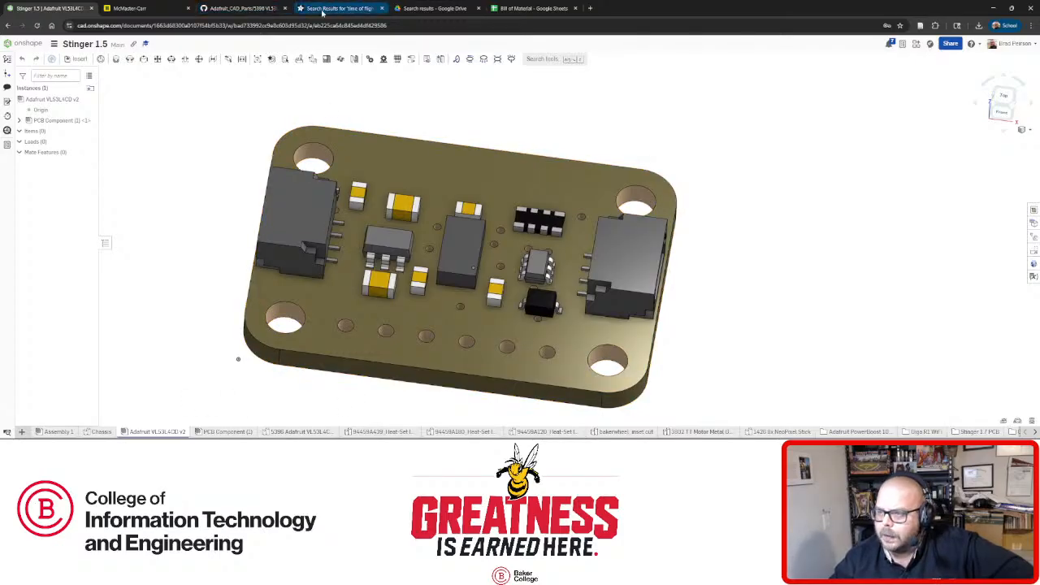
click(337, 8)
Return to the time-of-flight search results and open the VL53L4CD sensor's product page.
click(244, 8)
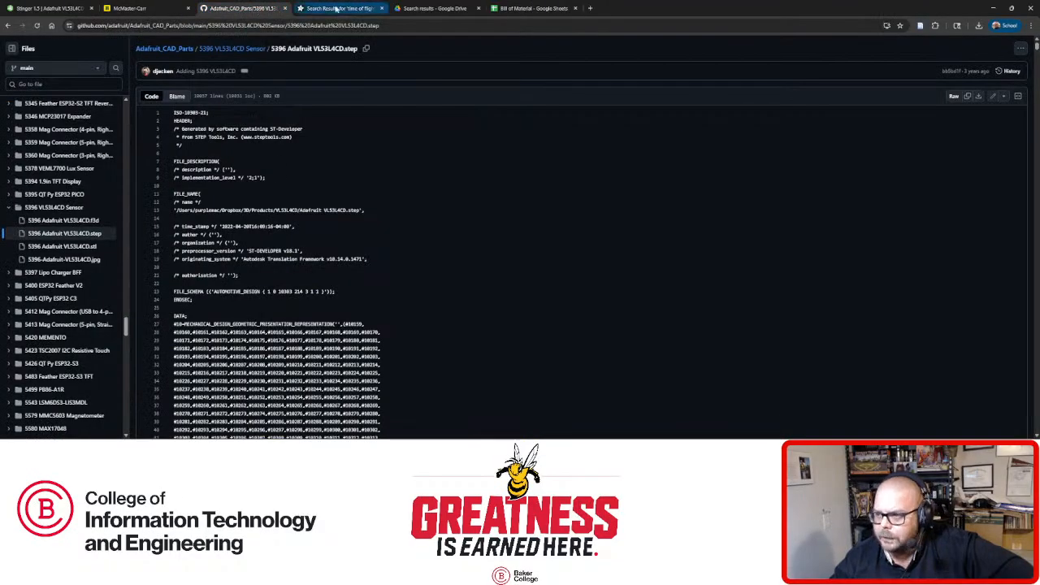
click(337, 8)
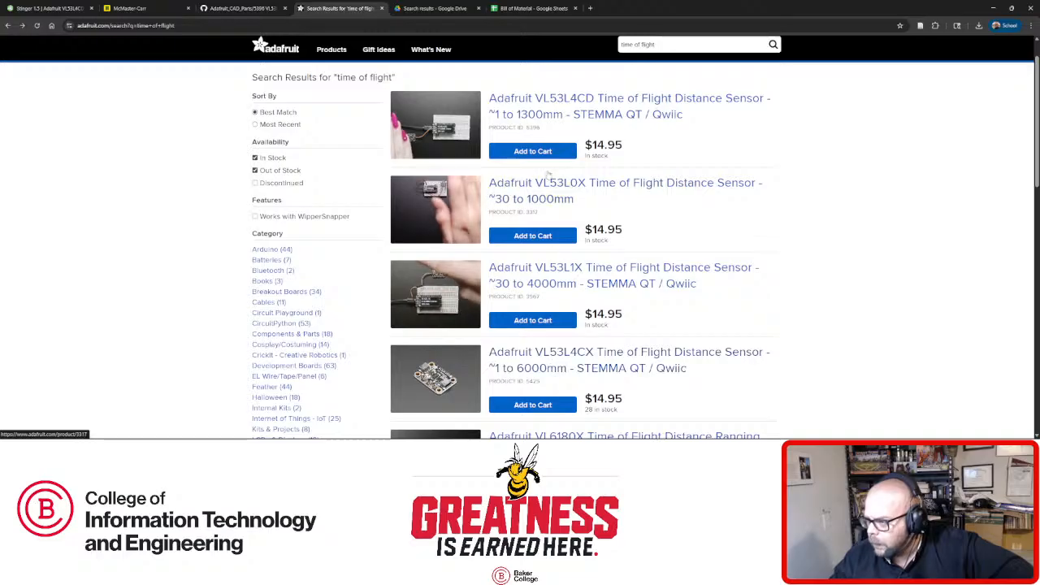
click(459, 146)
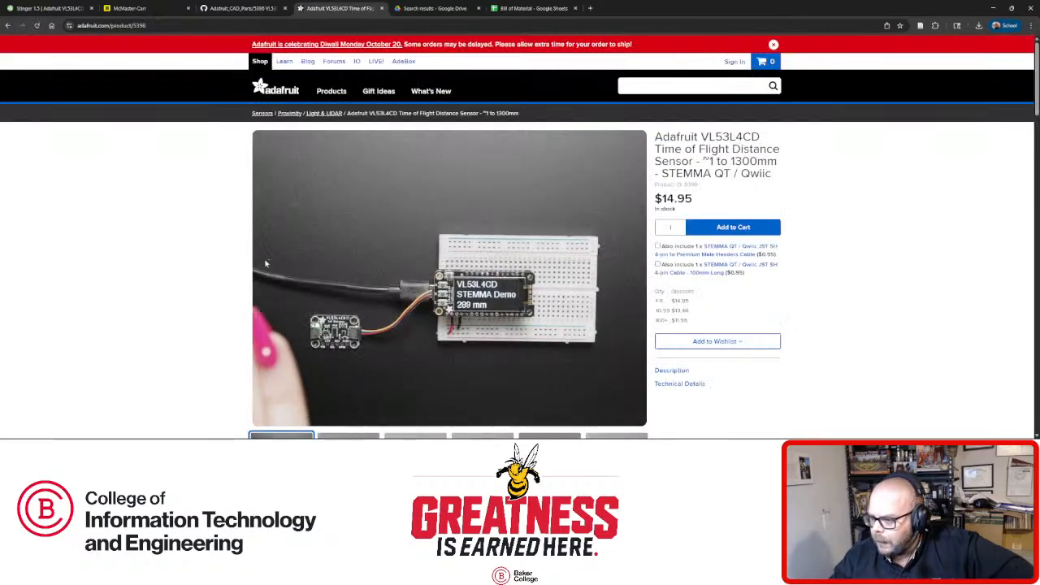
scroll(232, 249, down, 2)
scroll(231, 249, down, 3)
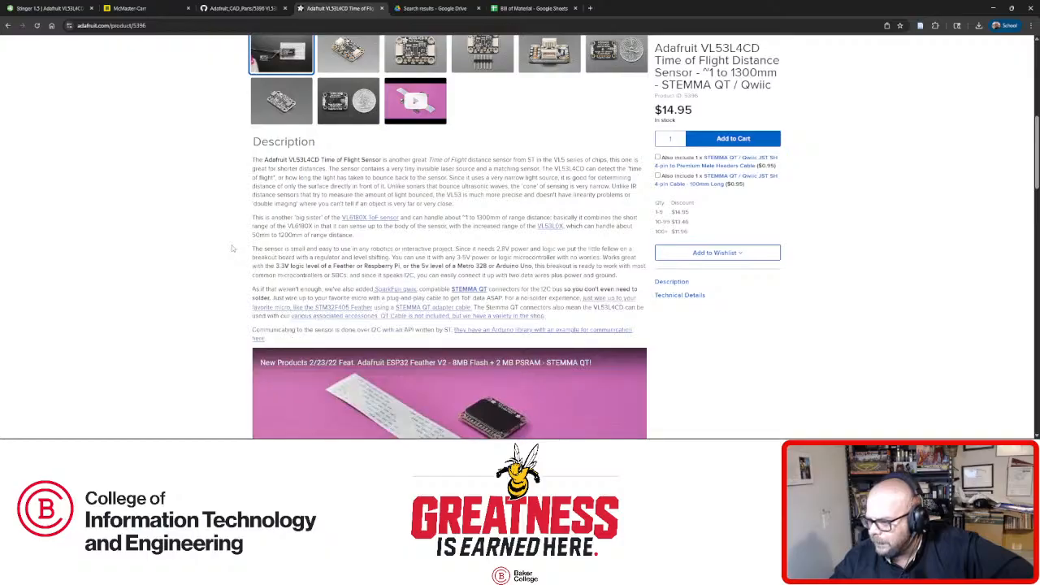
scroll(225, 237, up, 3)
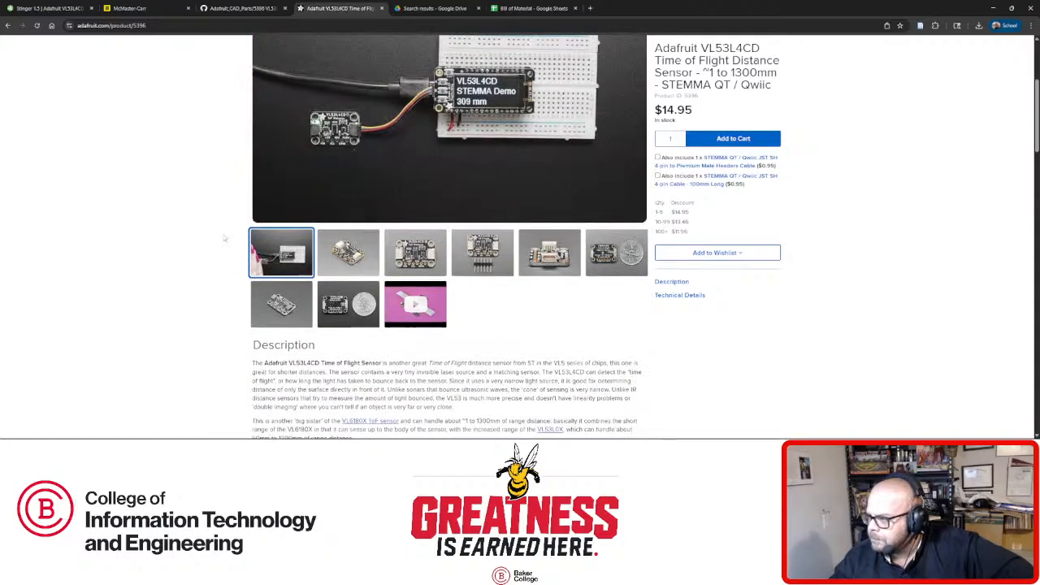
scroll(224, 237, up, 1)
Read the product description, then show Technical Details listing 25.5 × 17.7 × 4.6 mm dimensions.
scroll(224, 237, down, 10)
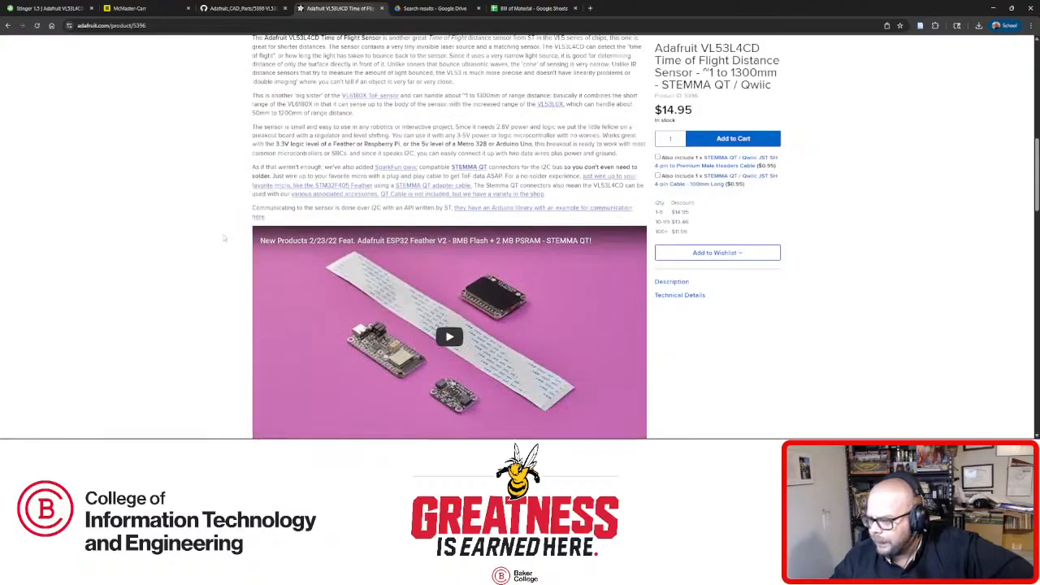
scroll(224, 237, down, 2)
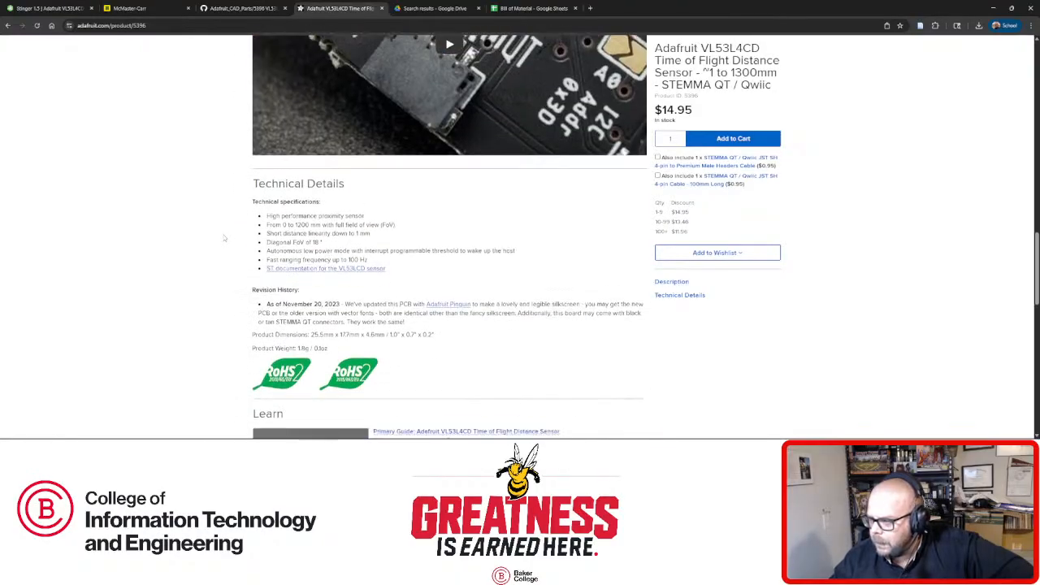
scroll(225, 237, up, 1)
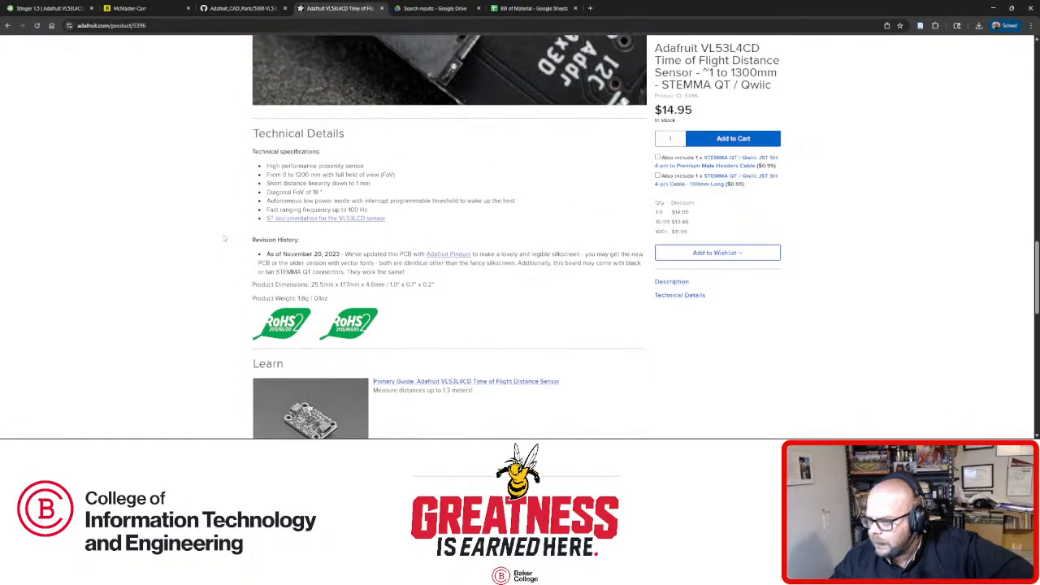
scroll(224, 237, down, 5)
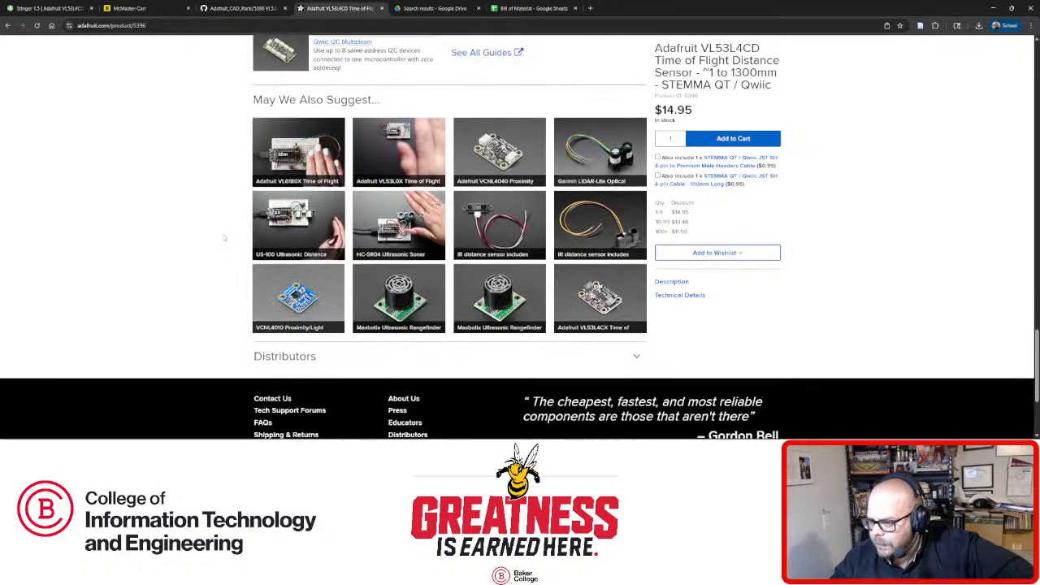
scroll(224, 237, up, 2)
scroll(224, 237, up, 3)
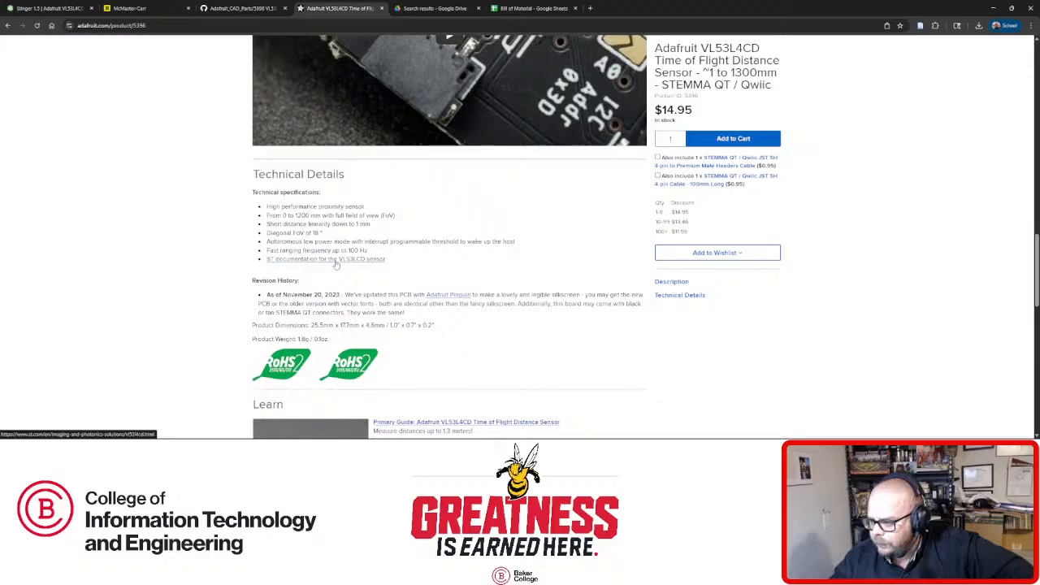
scroll(336, 264, up, 6)
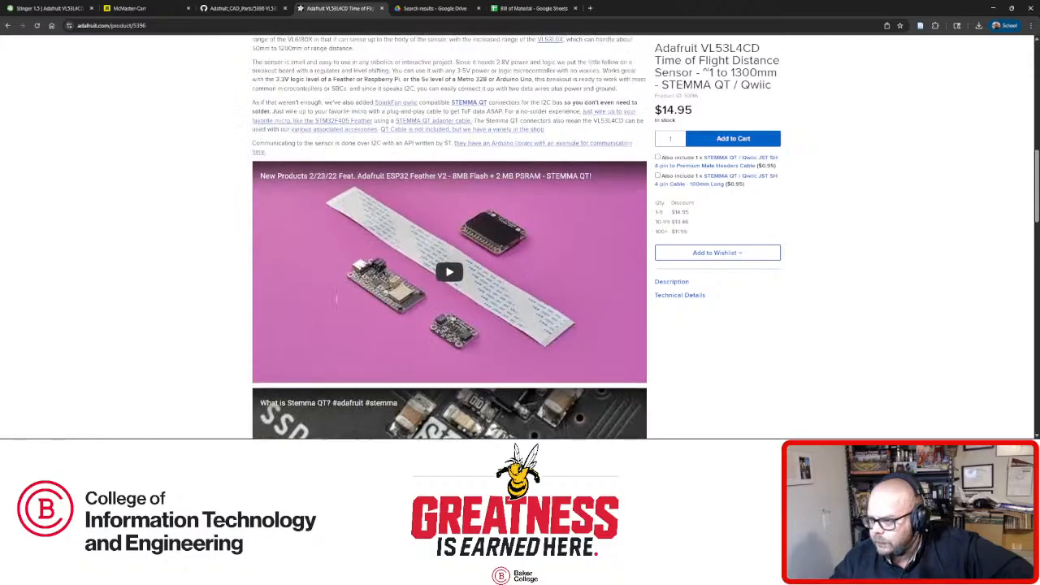
scroll(337, 301, up, 3)
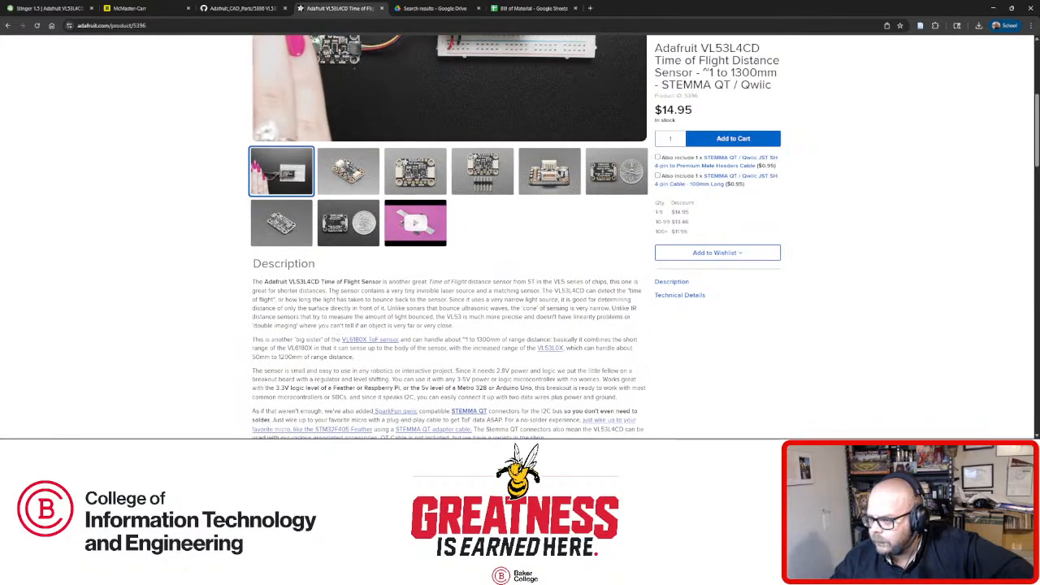
scroll(447, 243, down, 2)
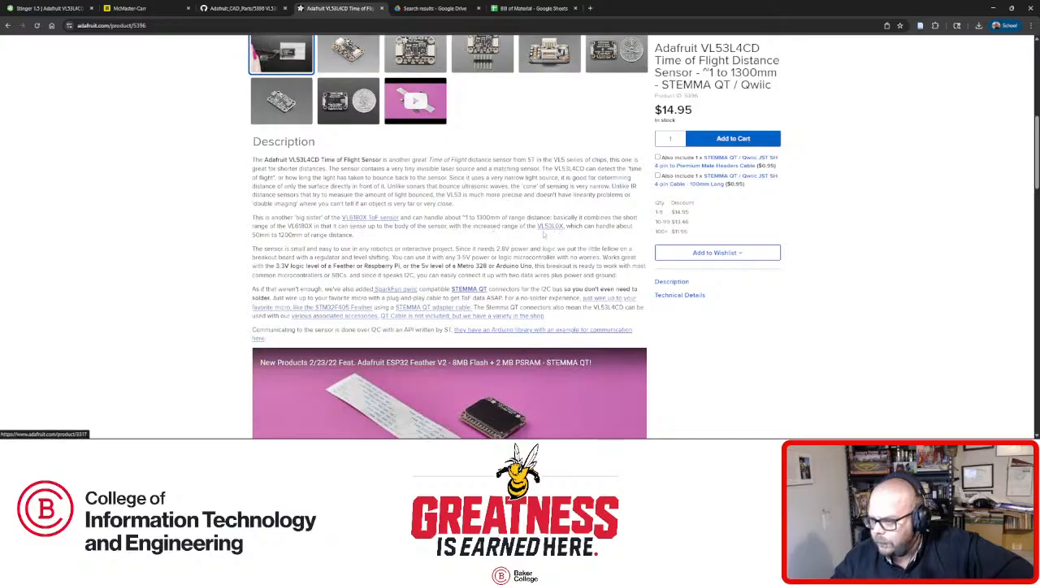
click(677, 295)
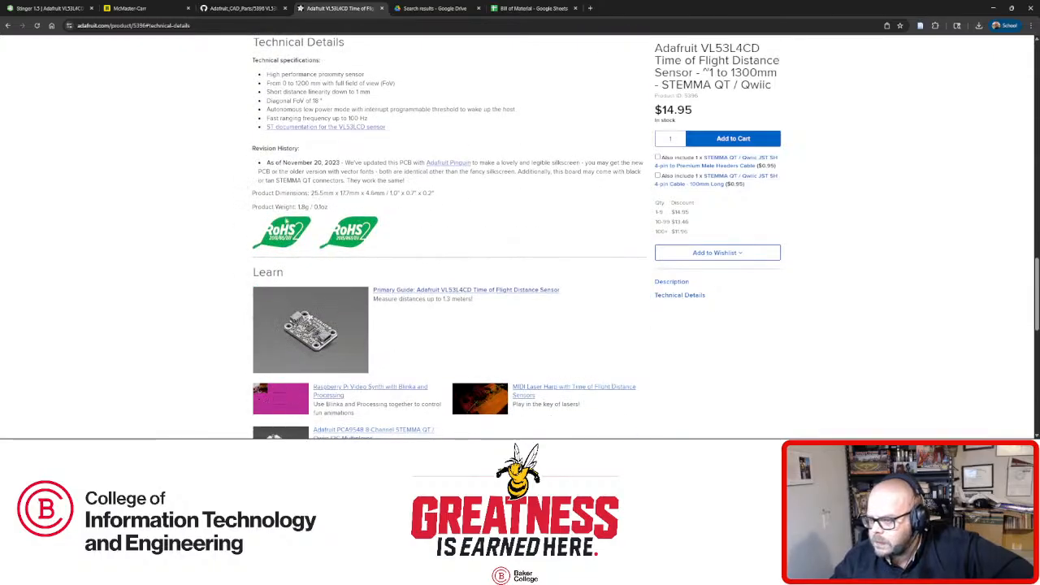
scroll(408, 238, down, 2)
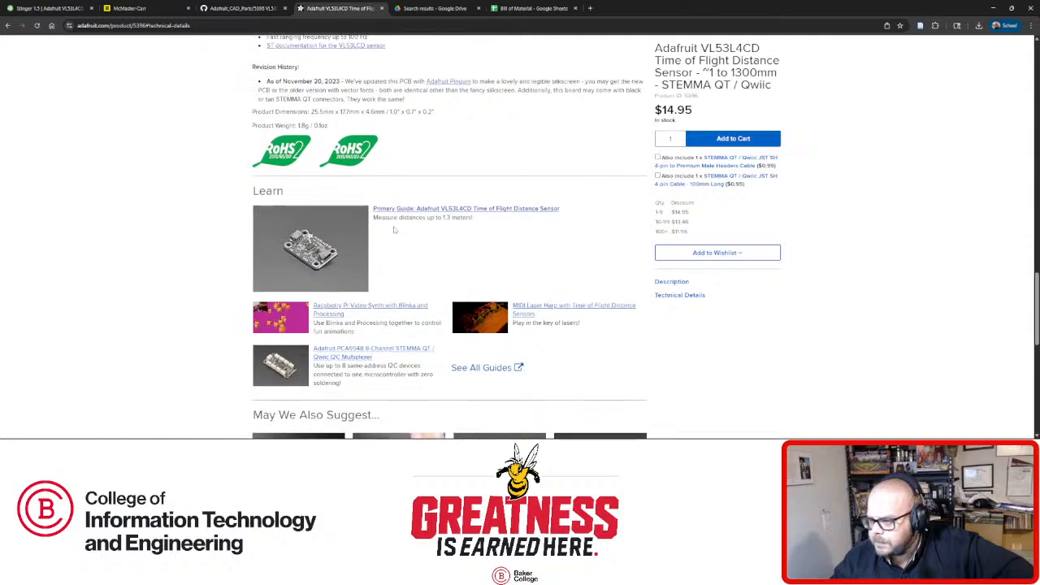
Open the VL53L4CD sensor's Primary Learn guide and look through its overview.
click(418, 213)
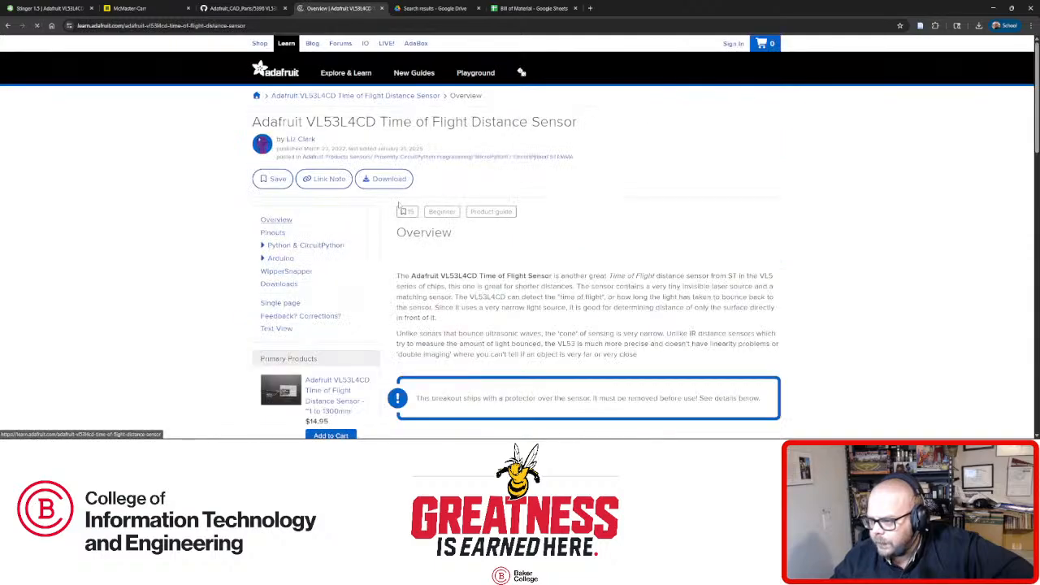
scroll(398, 220, down, 5)
scroll(393, 223, down, 5)
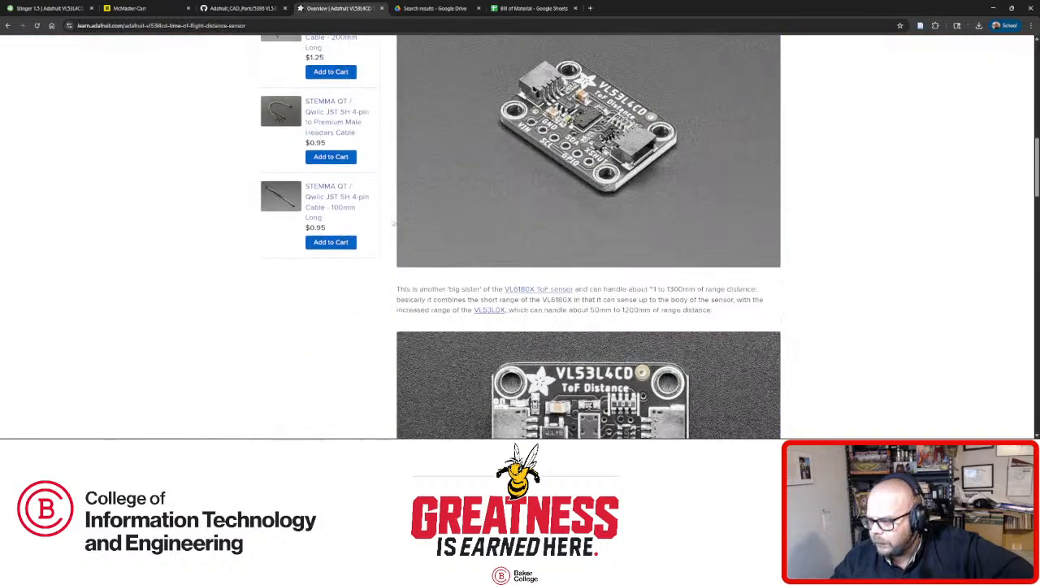
scroll(391, 223, down, 15)
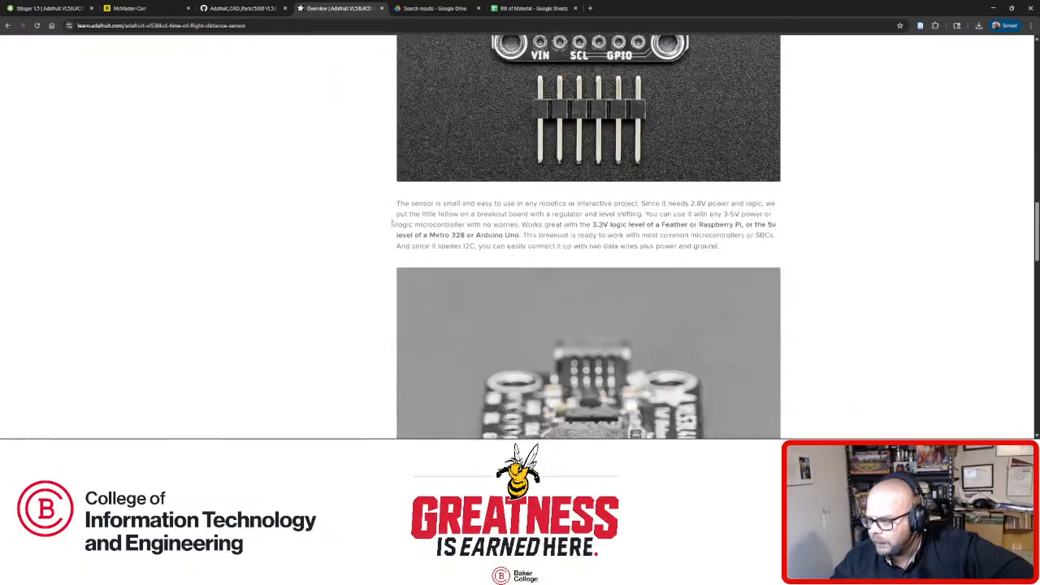
scroll(391, 219, down, 2)
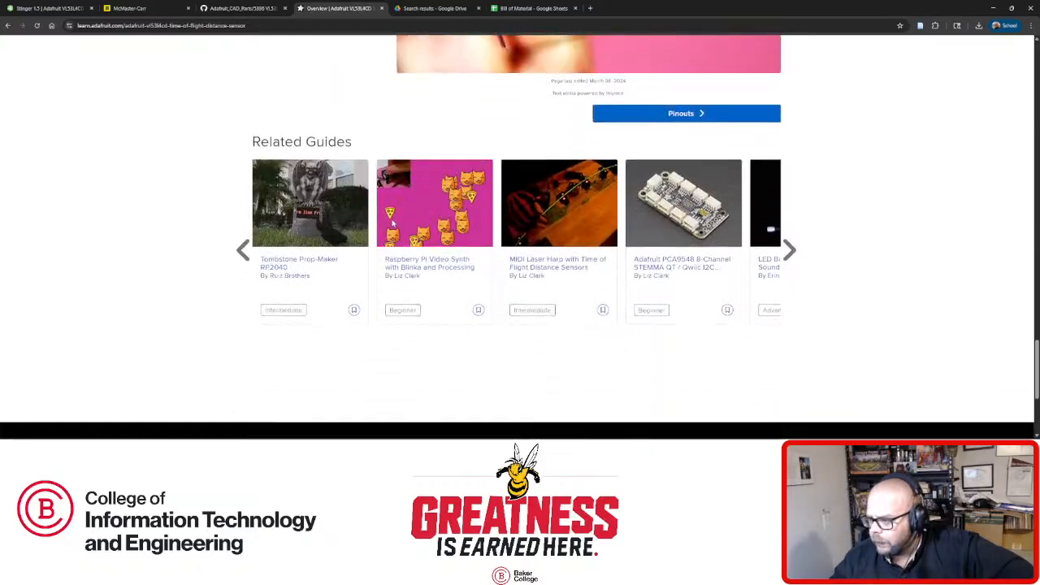
scroll(406, 223, up, 3)
scroll(446, 231, up, 15)
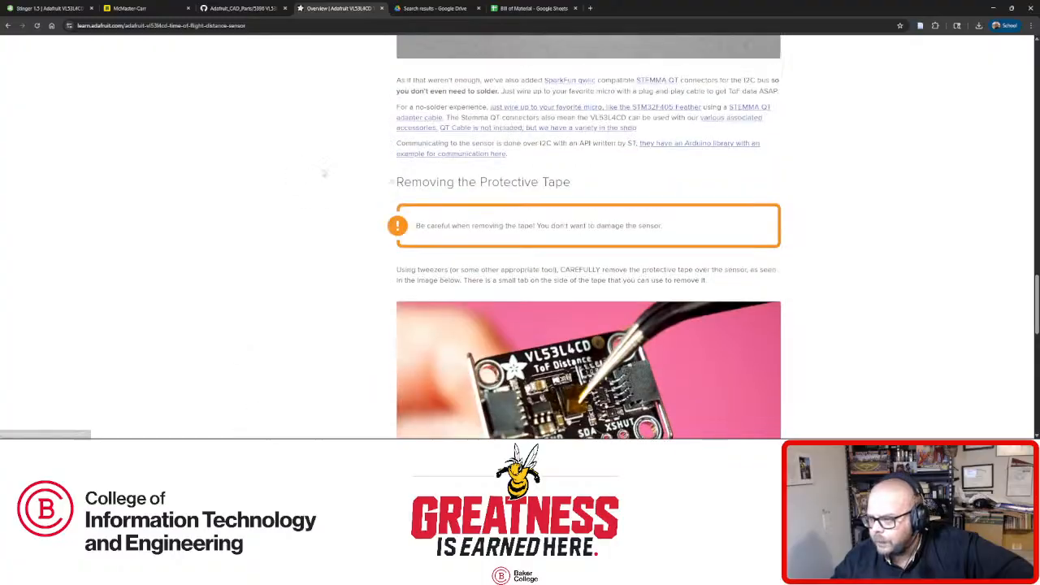
scroll(445, 231, up, 3)
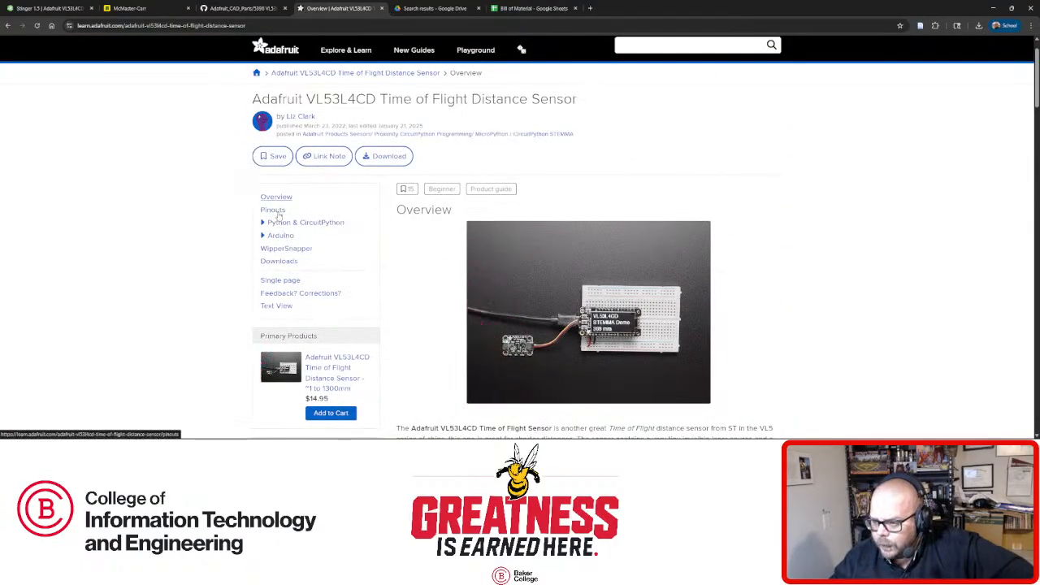
Open the VL53L4CD Datasheet PDF from the Files list on the guide's Downloads page.
click(284, 261)
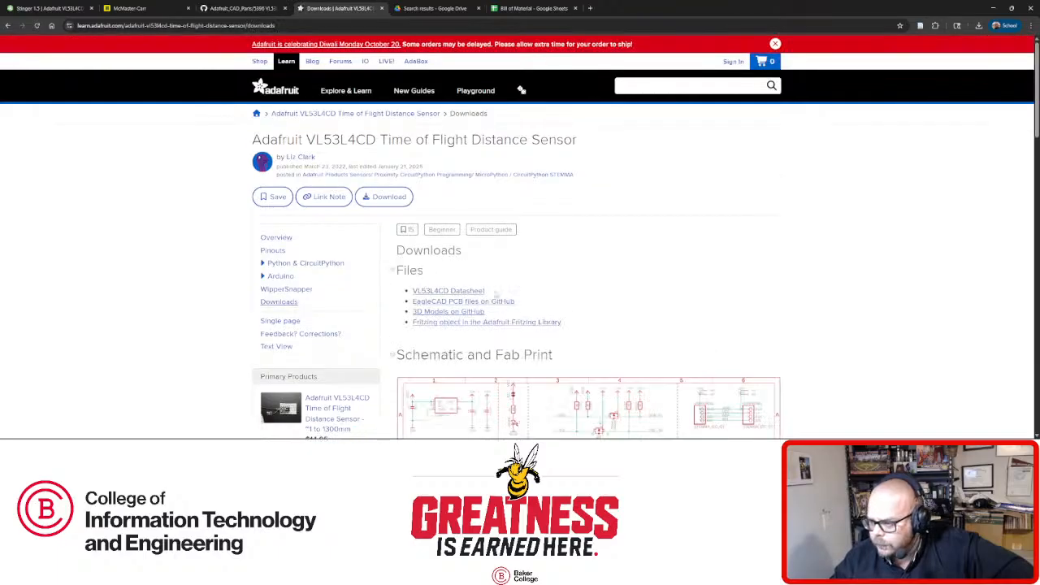
scroll(561, 274, down, 1)
scroll(576, 230, down, 1)
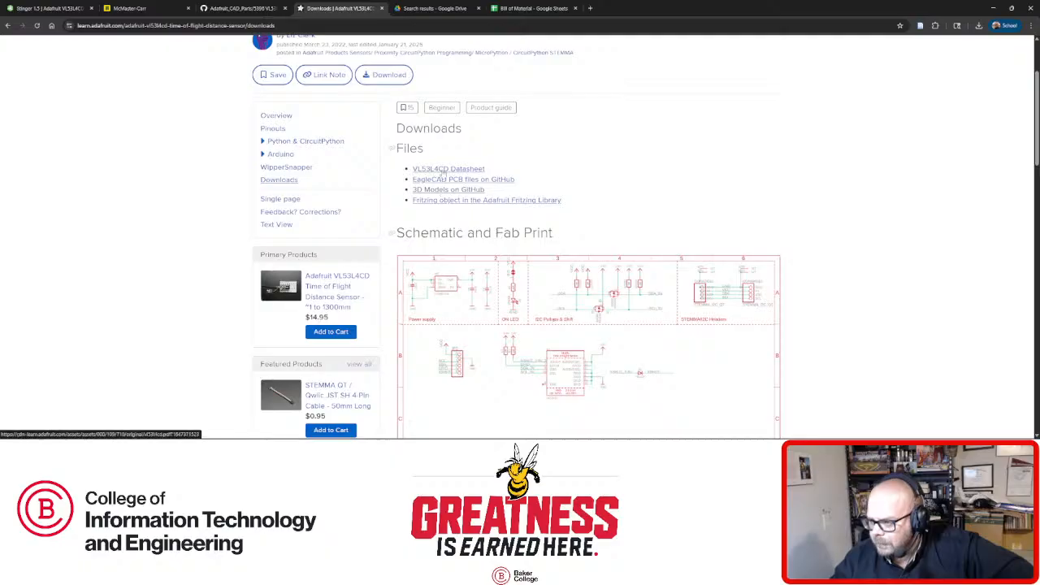
click(448, 190)
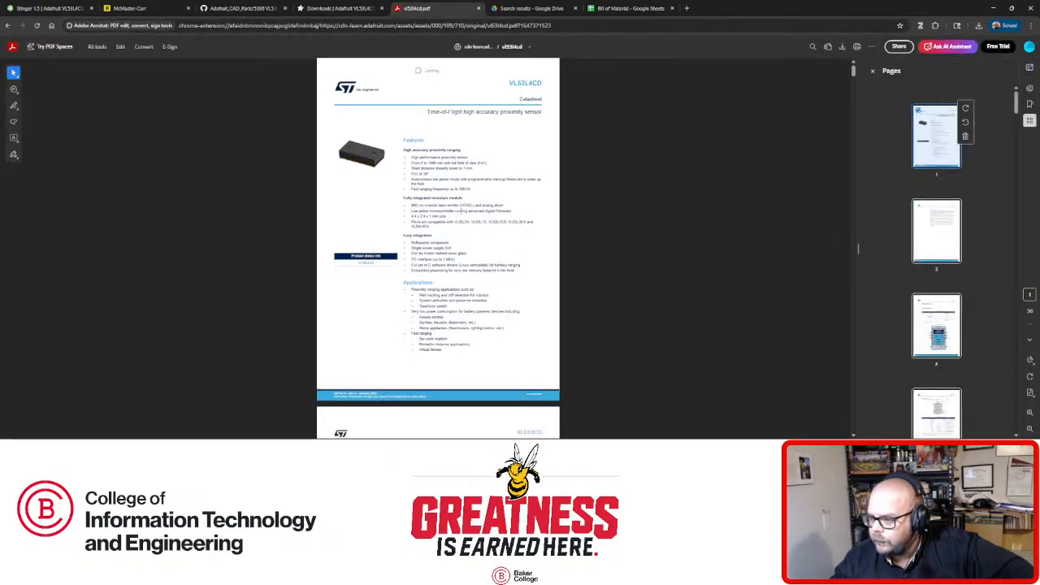
click(479, 8)
Find the board's dimensioned drawing on the Downloads page, then return to the Stinger 1.5 model.
scroll(520, 244, down, 5)
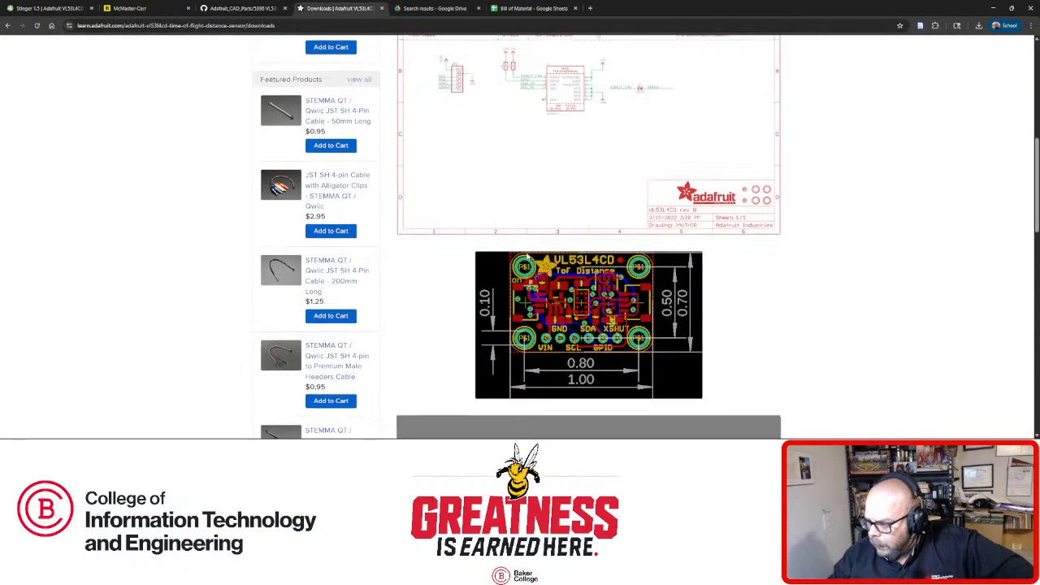
scroll(524, 306, down, 1)
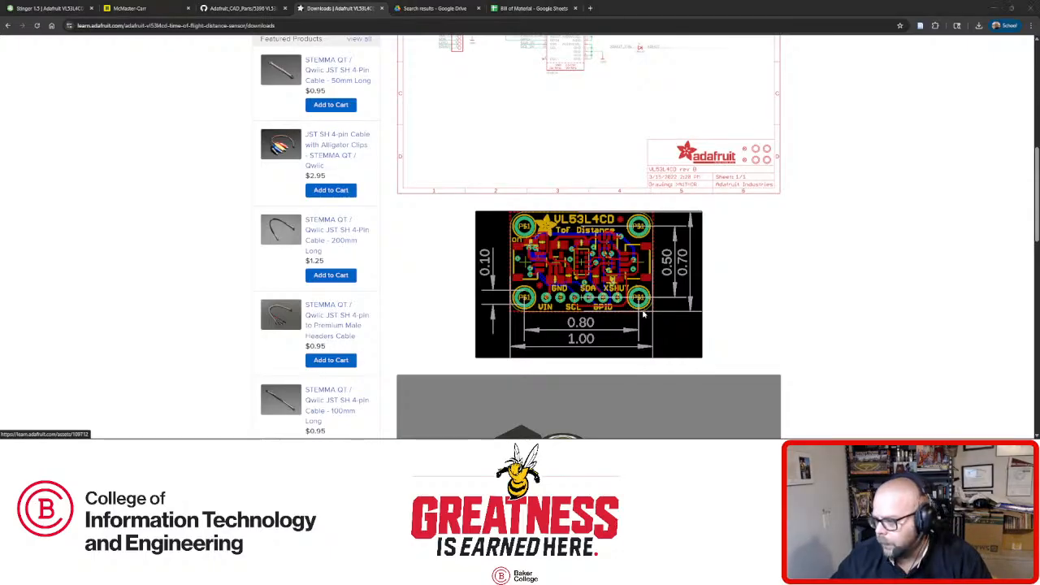
click(49, 8)
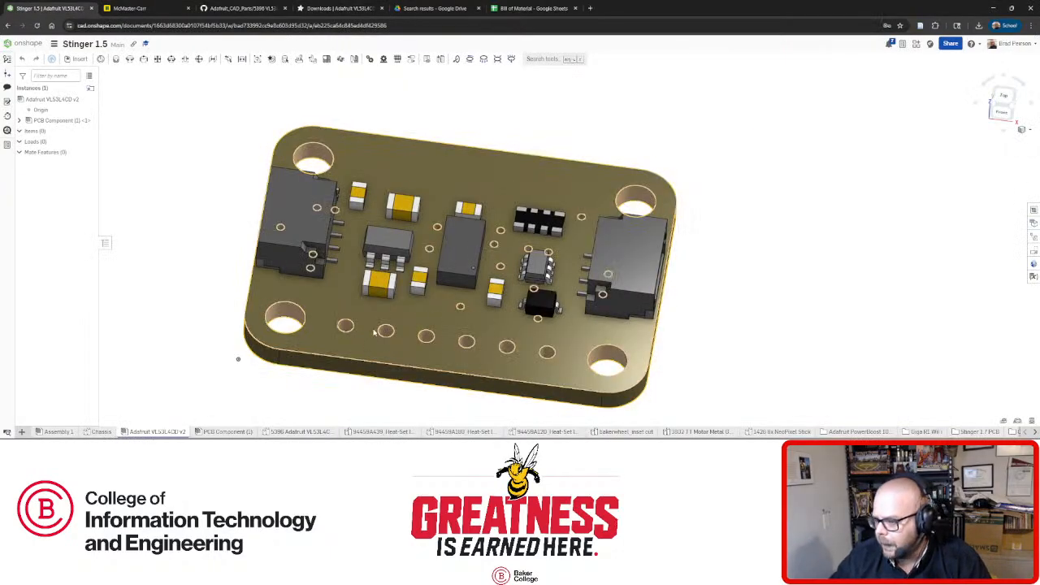
Measure the full distance between the board's two right-side mounting holes, then clear the measurement.
click(286, 313)
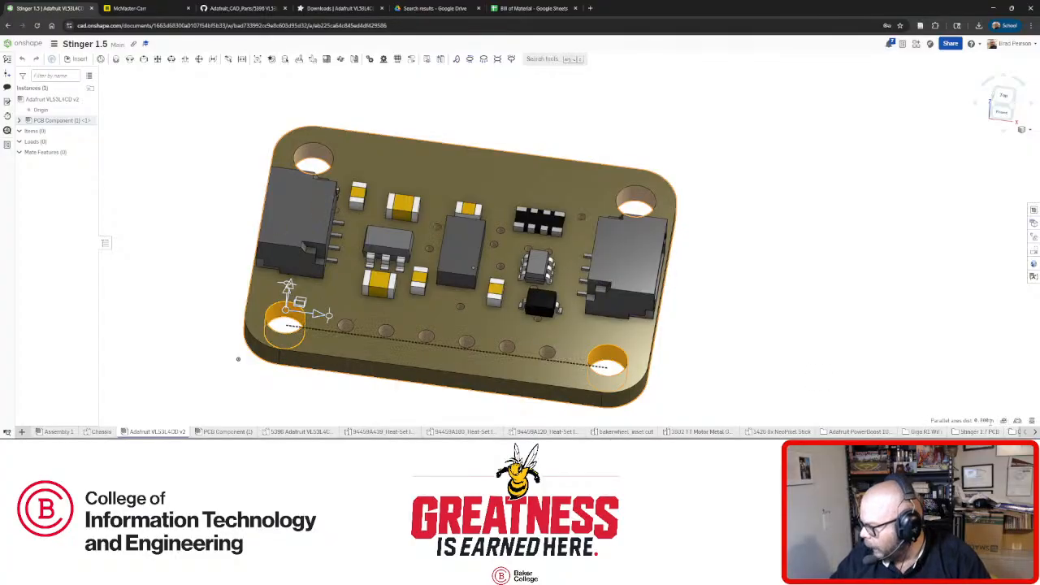
click(801, 345)
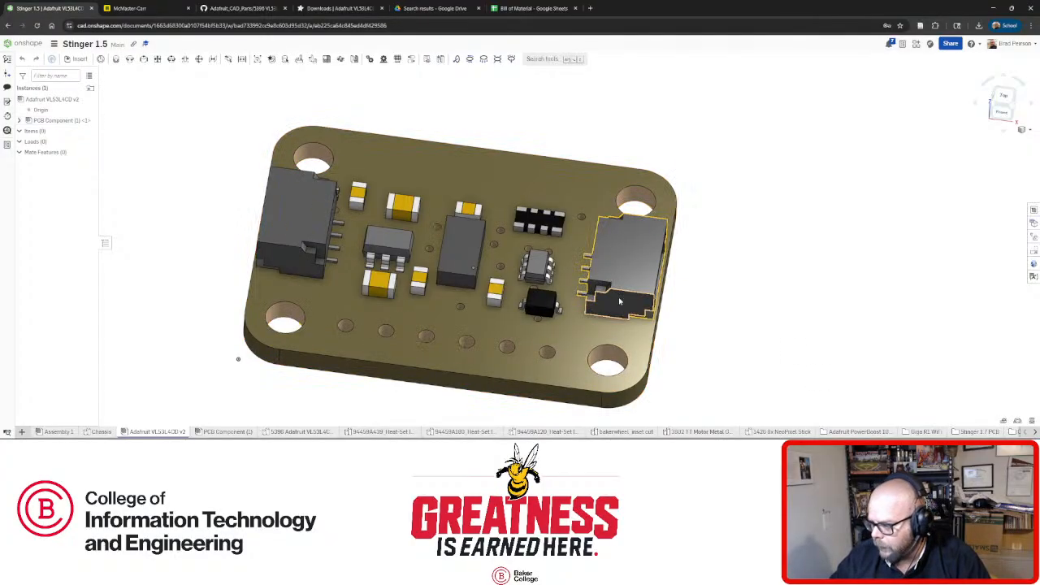
click(618, 355)
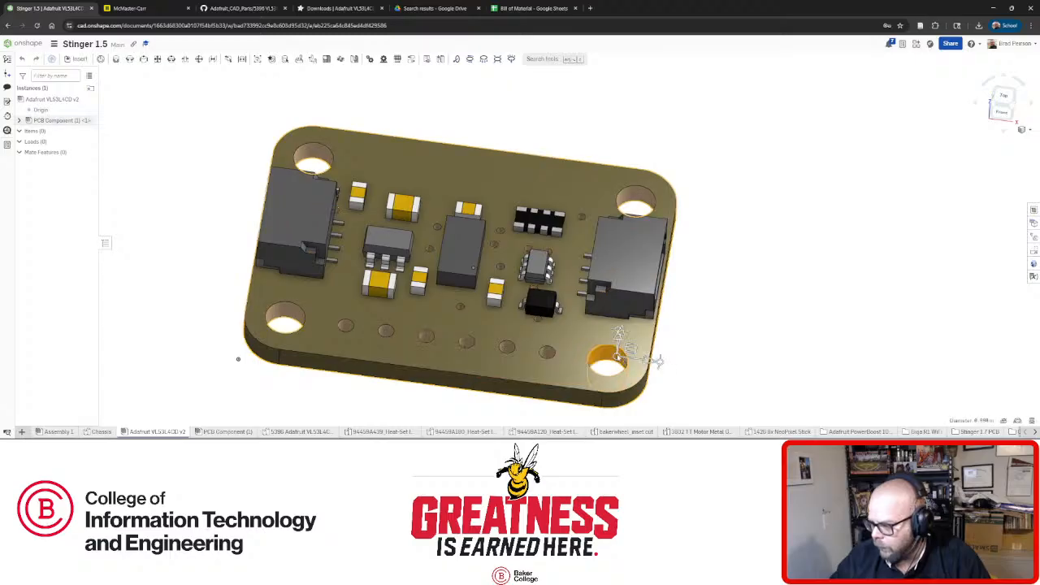
click(627, 197)
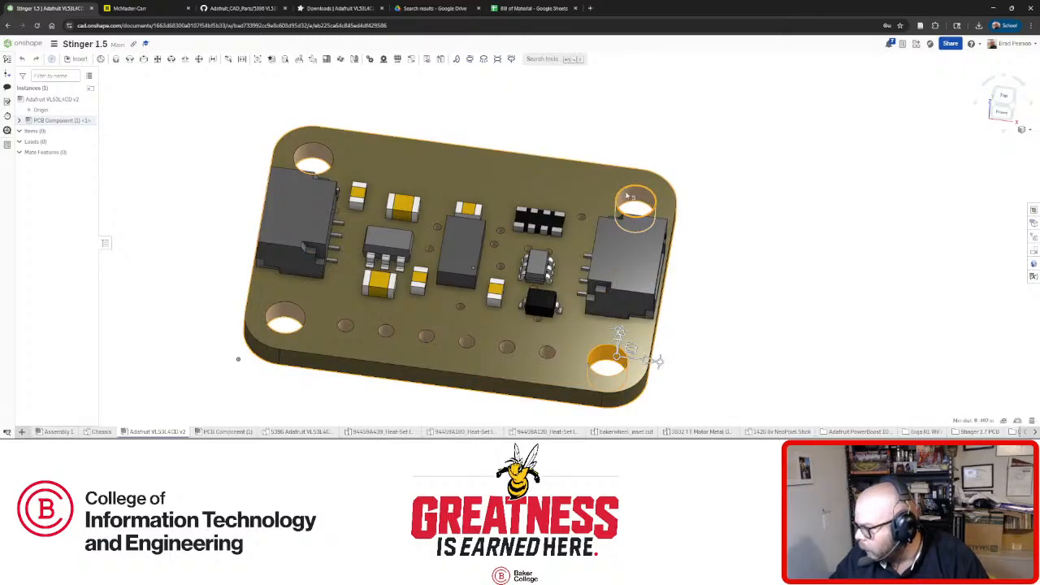
click(1004, 422)
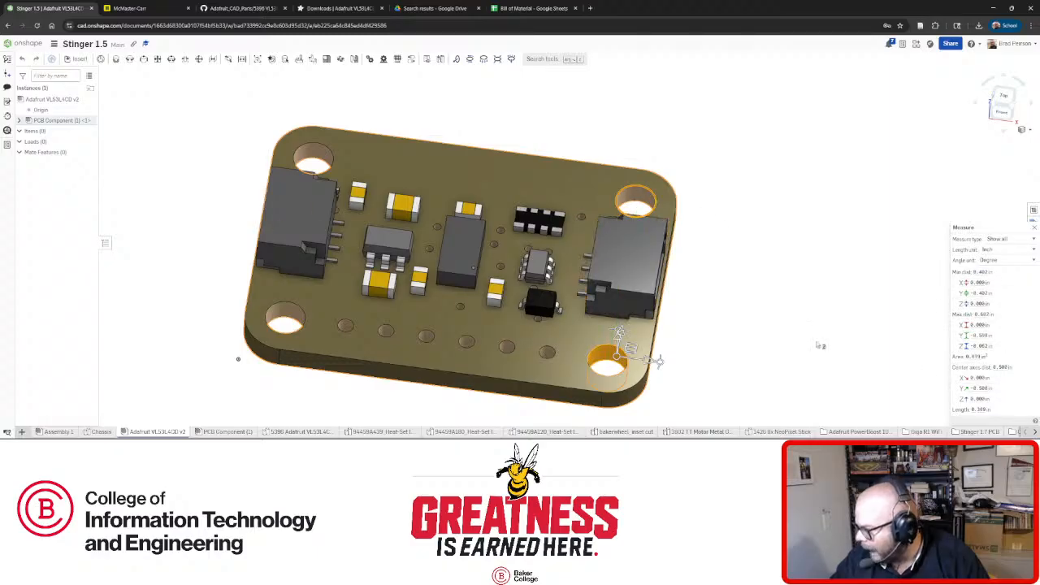
click(758, 282)
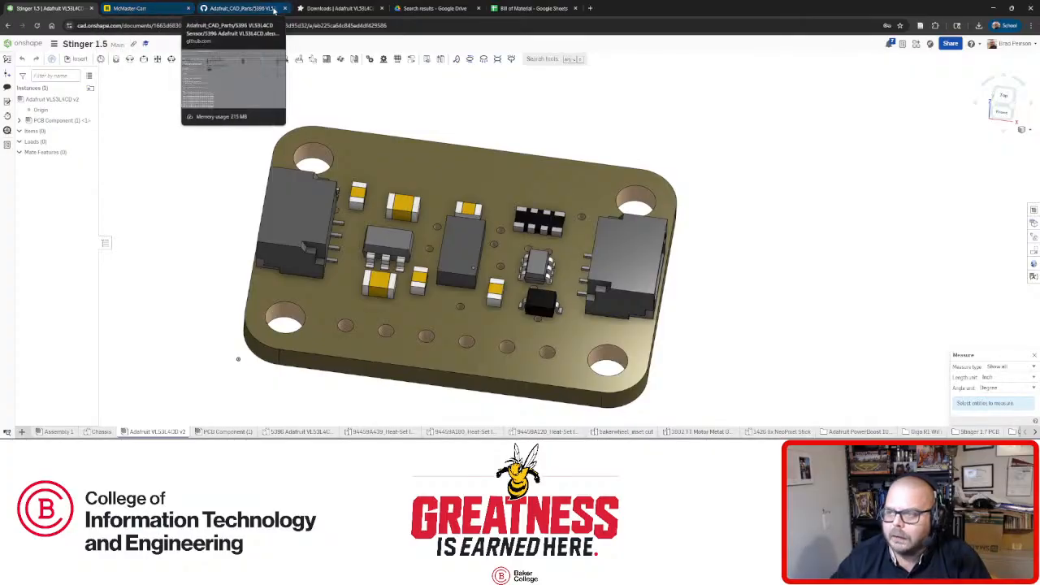
Compare with Adafruit's dimensioned drawing, then orbit the sensor board and open its PCB Component.
click(341, 8)
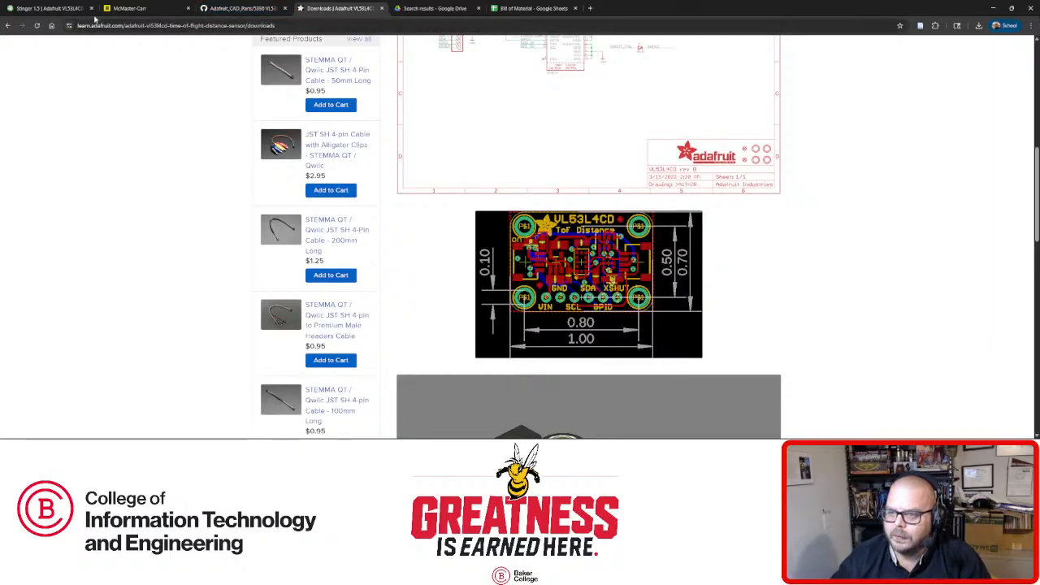
click(49, 8)
mouse_move(511, 253)
right_down()
mouse_move(482, 265)
mouse_move(504, 258)
right_up()
right_drag(174, 193, 204, 155)
scroll(204, 155, down, 4)
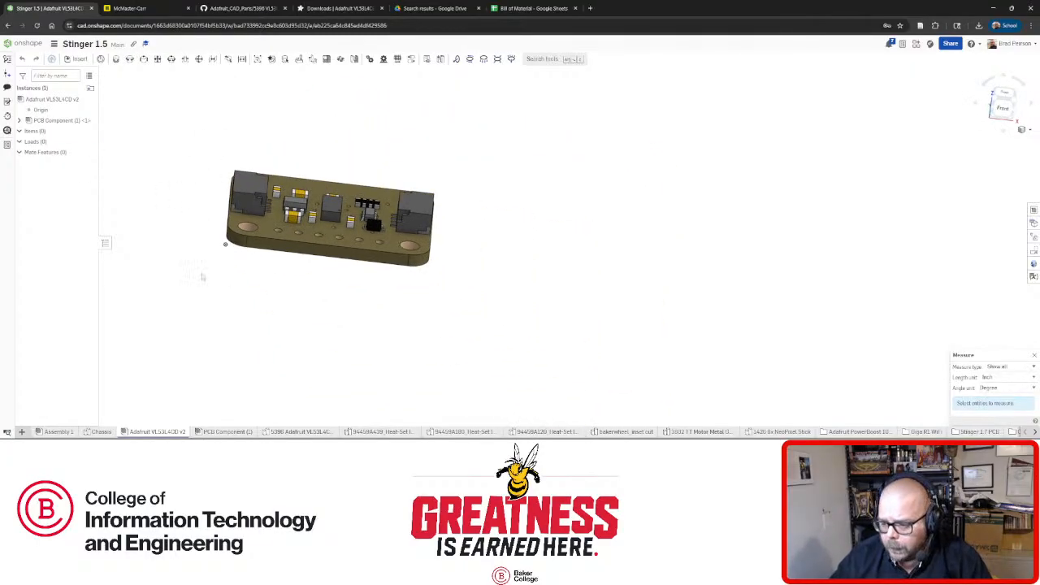
right_drag(186, 273, 138, 226)
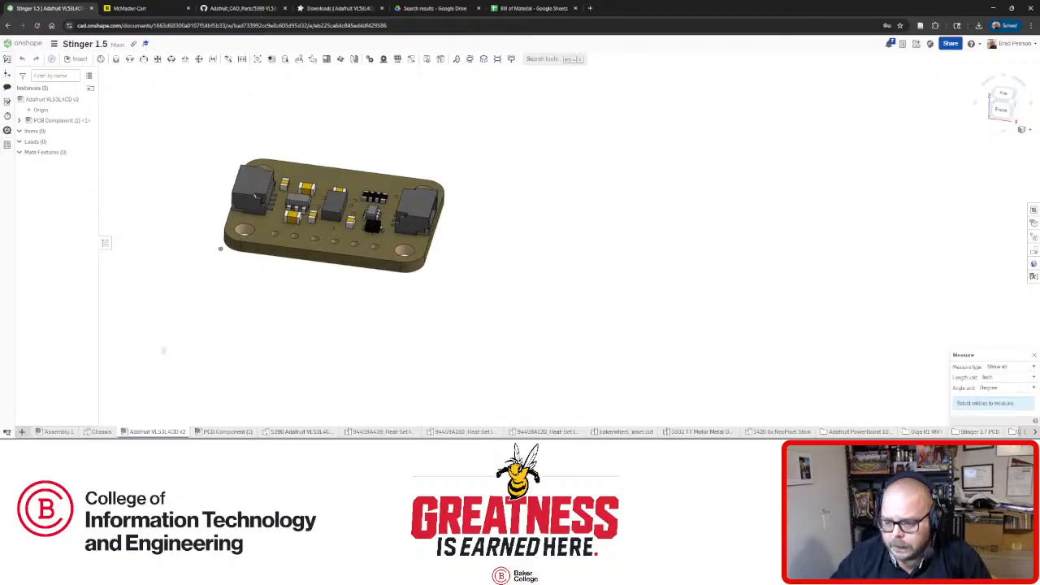
click(241, 432)
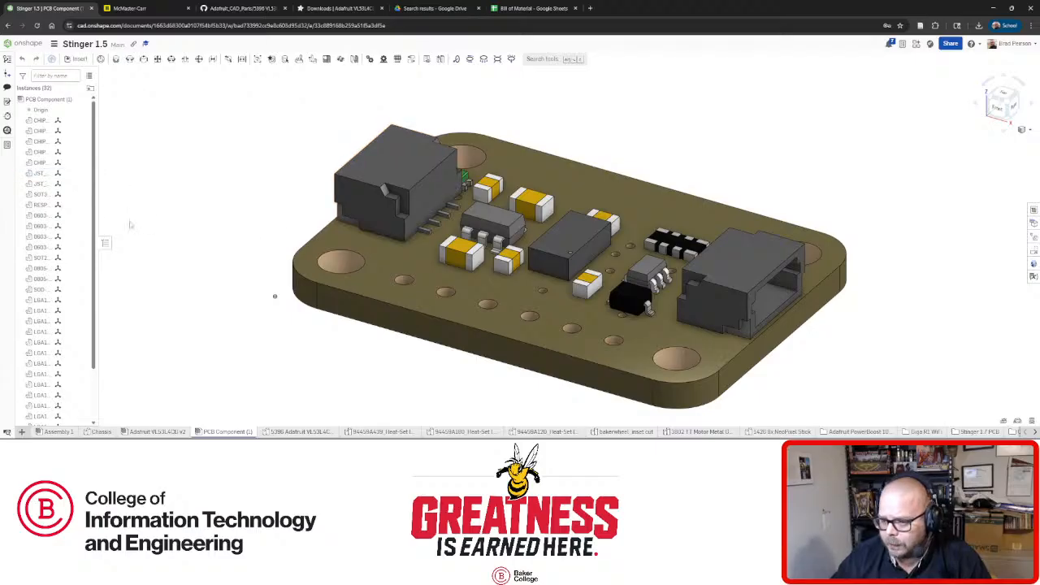
Set the Board part to use the best available tessellation.
scroll(97, 221, up, 2)
scroll(289, 239, down, 3)
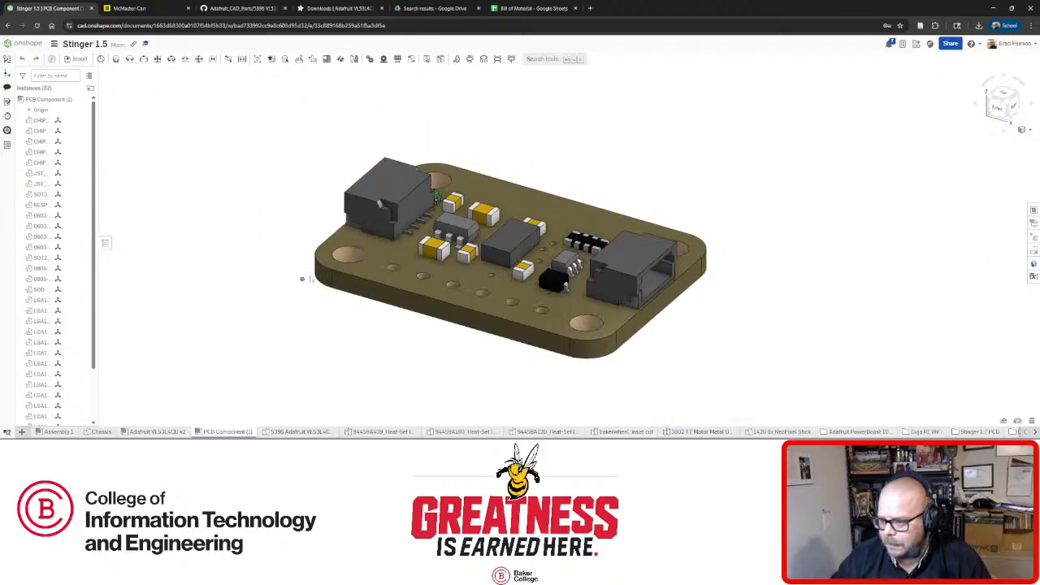
right_drag(309, 278, 376, 293)
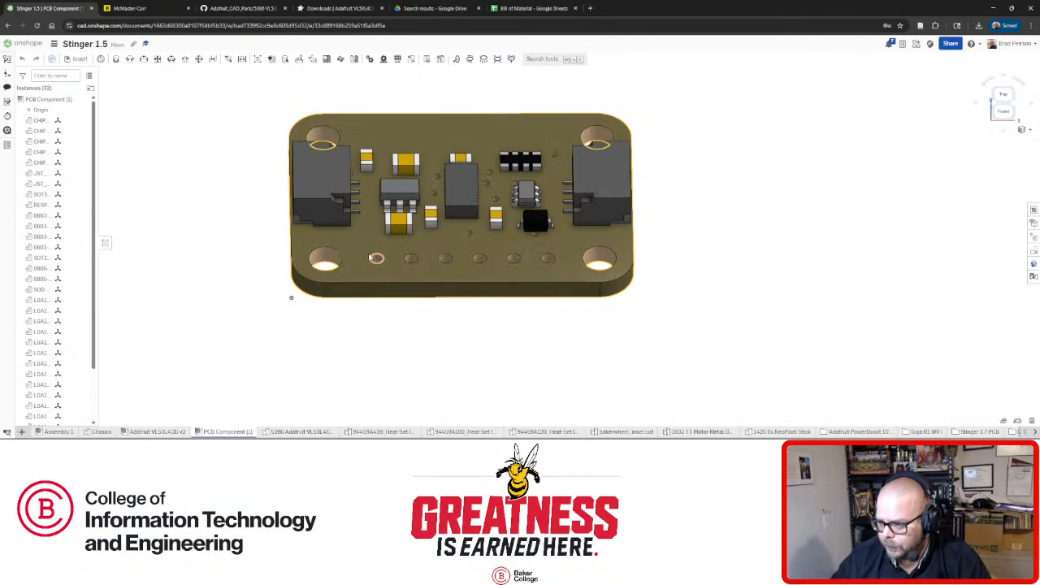
scroll(95, 317, down, 2)
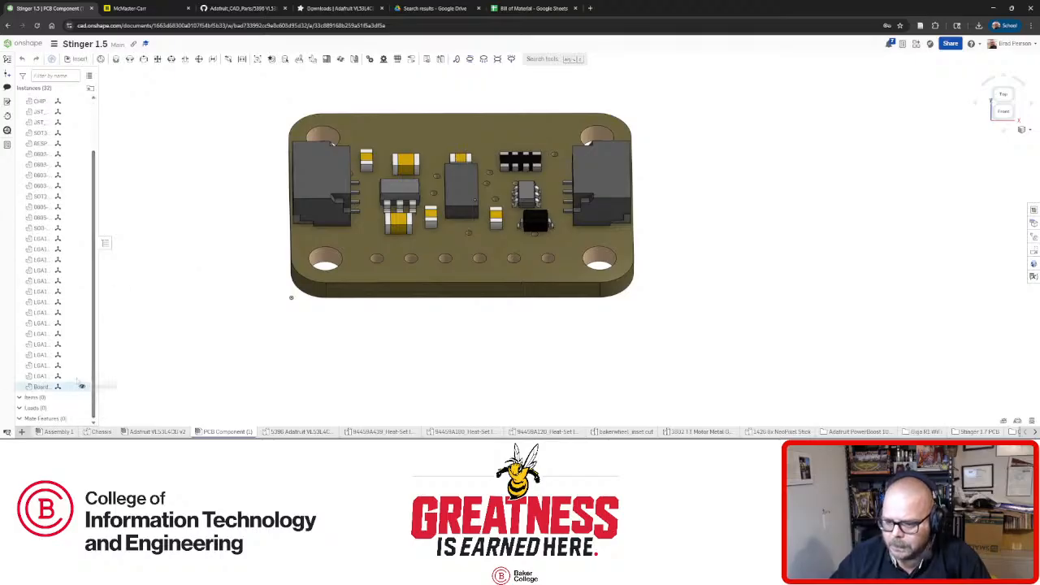
click(49, 387)
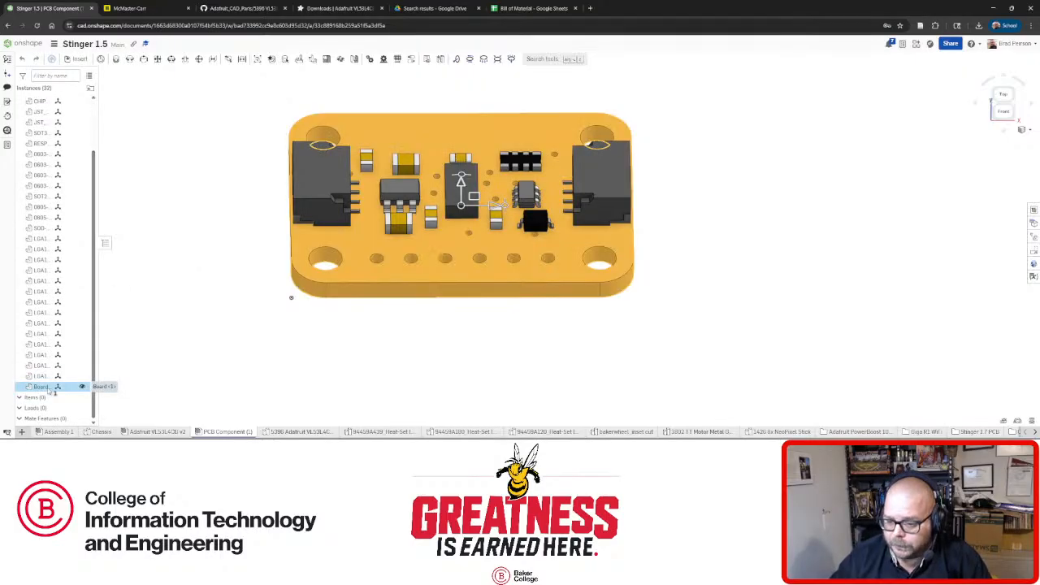
right_click(49, 391)
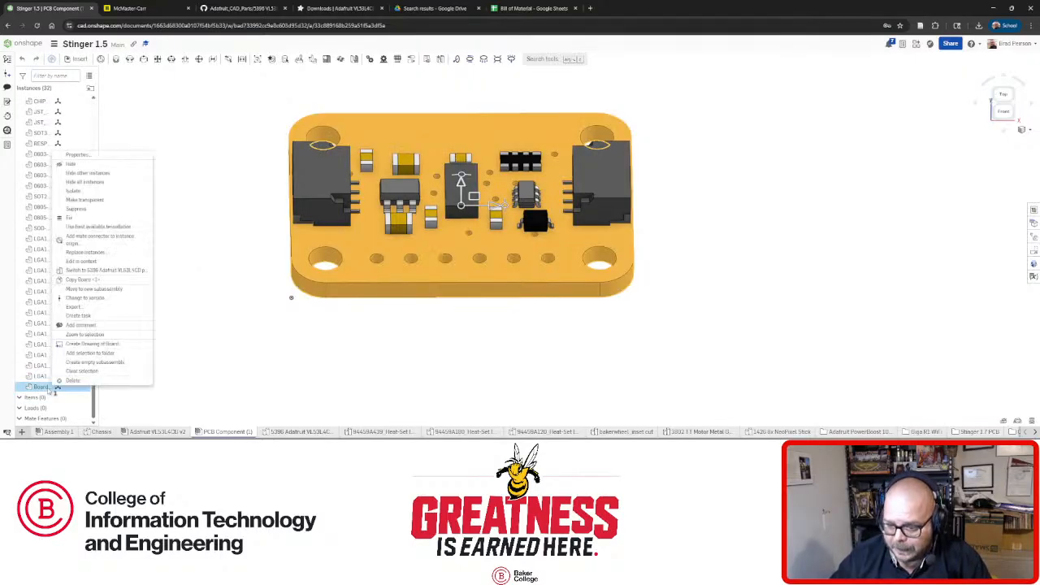
click(85, 226)
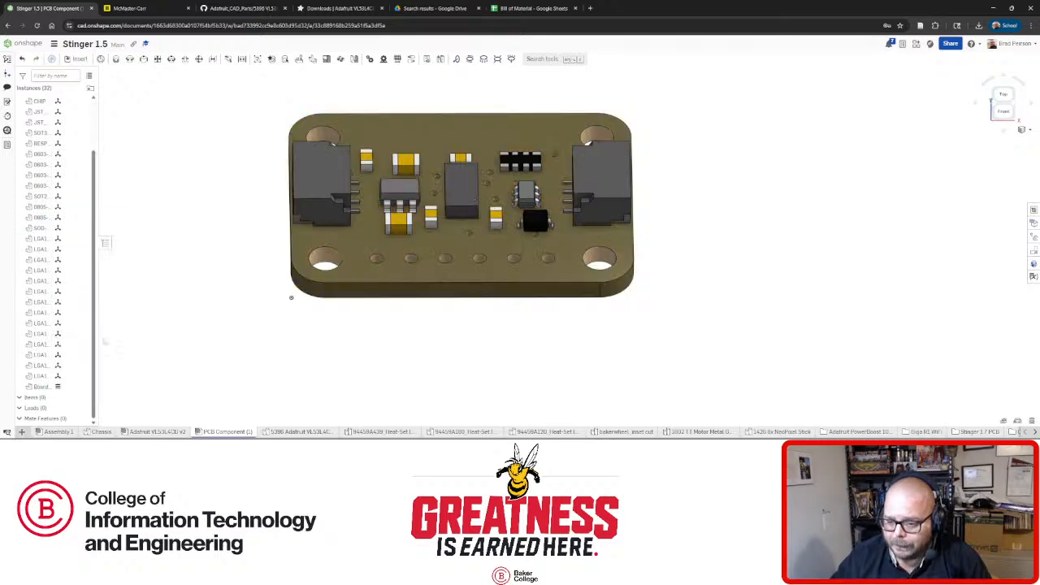
Select every component instance on the board and group them into Group 1.
click(42, 389)
scroll(59, 269, up, 1)
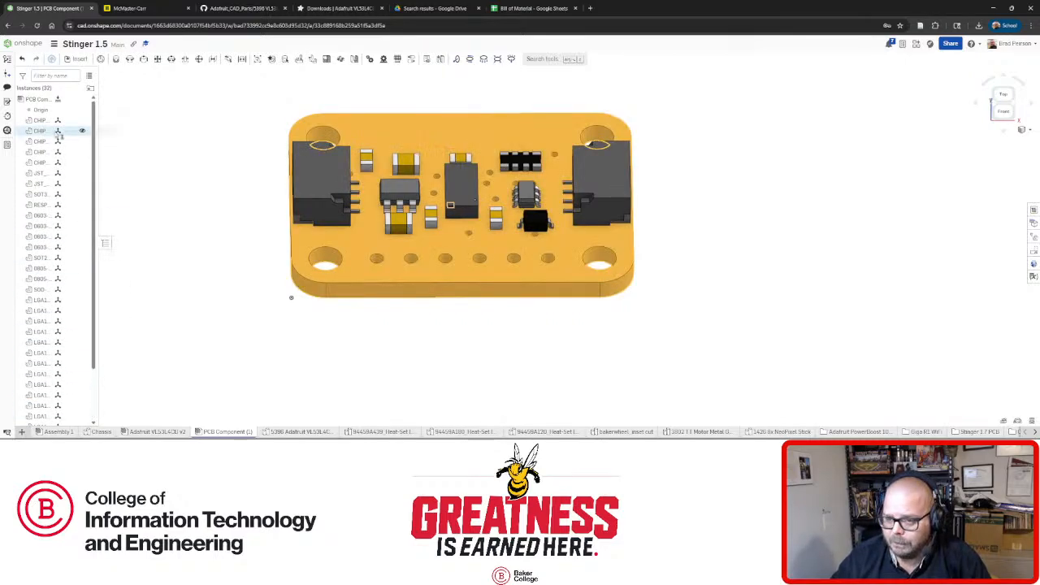
scroll(49, 357, down, 3)
scroll(45, 325, up, 3)
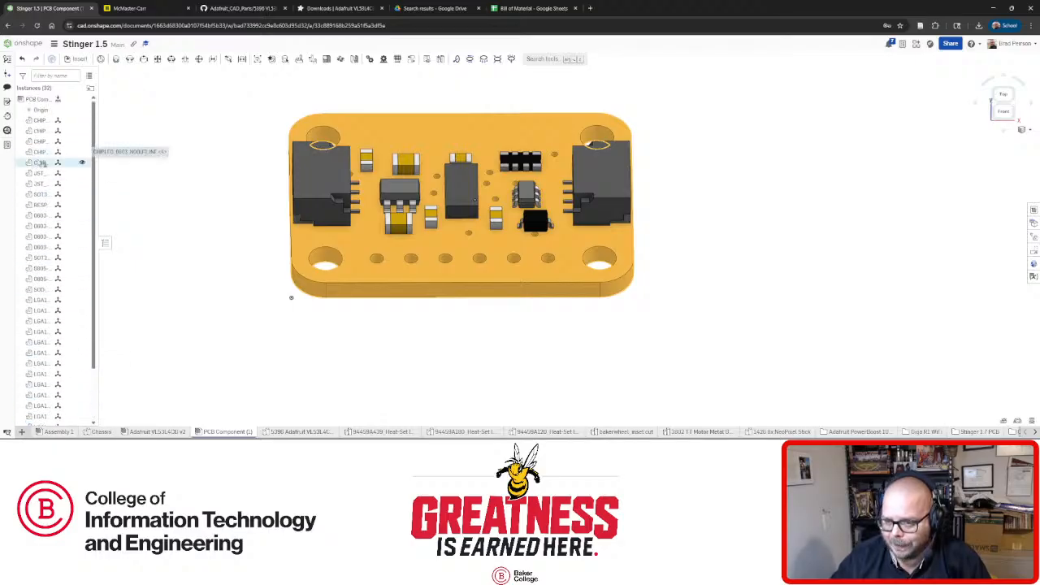
shift+click(39, 121)
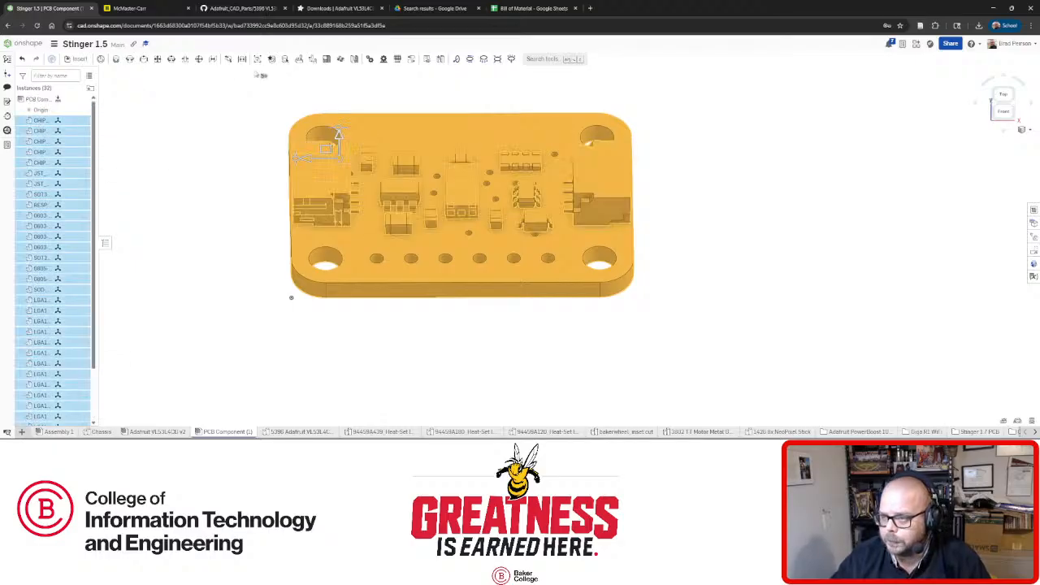
click(257, 59)
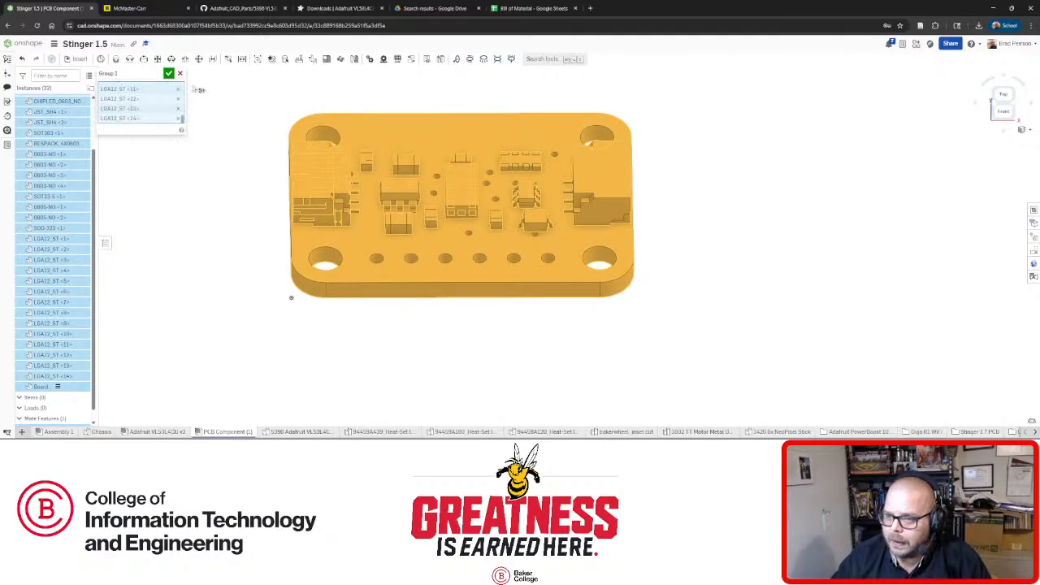
click(169, 74)
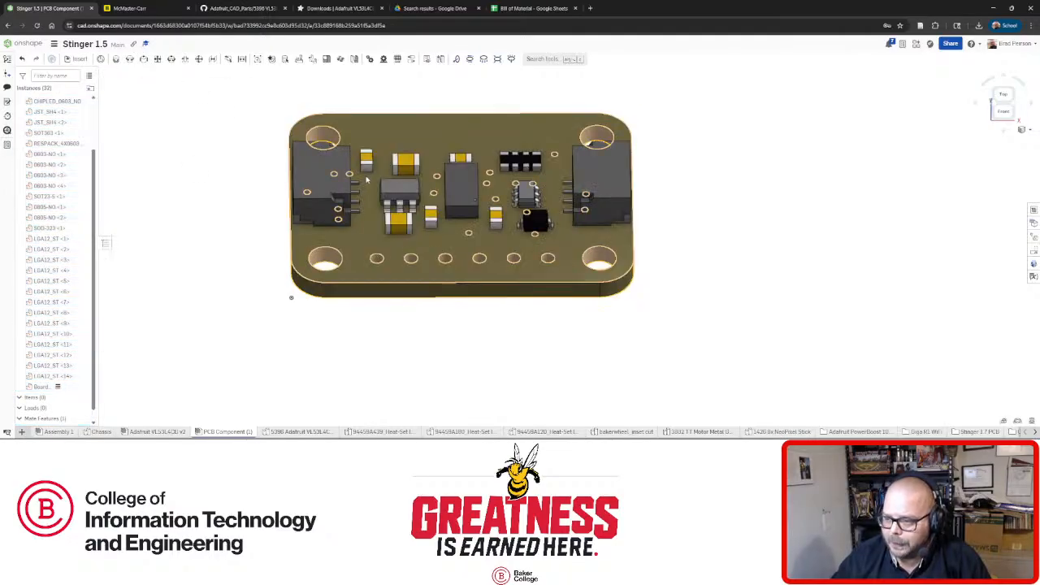
Switch to the Adafruit VL53L4CD v2 assembly tab and back to the PCB Component.
scroll(362, 177, down, 2)
click(154, 432)
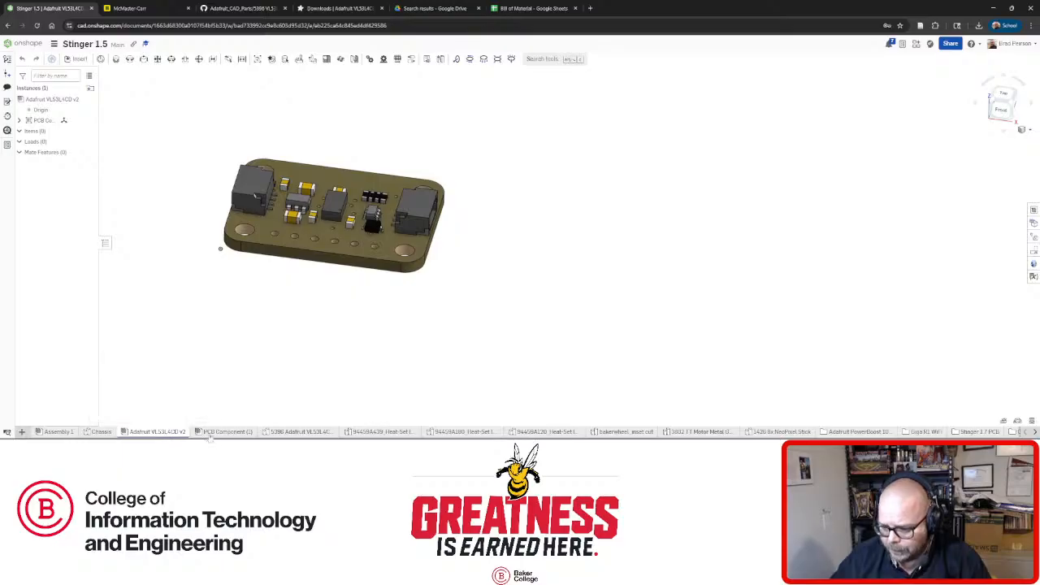
click(213, 431)
click(161, 431)
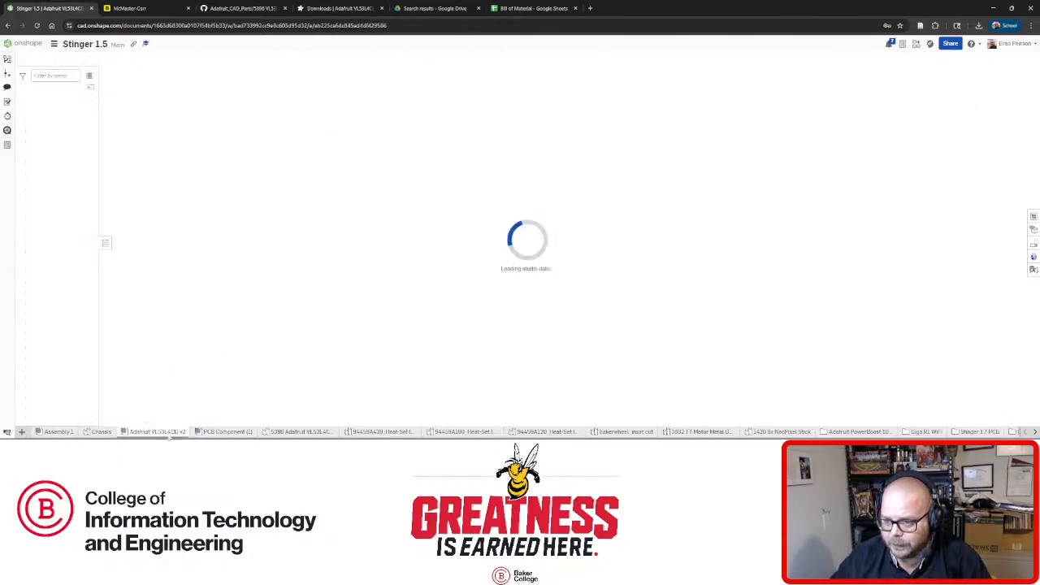
click(224, 431)
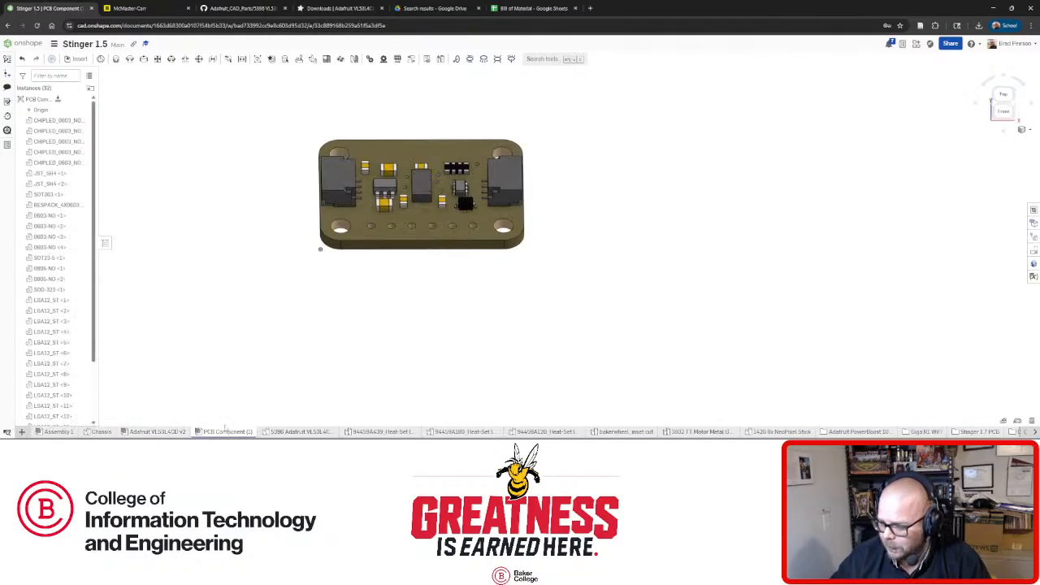
click(172, 433)
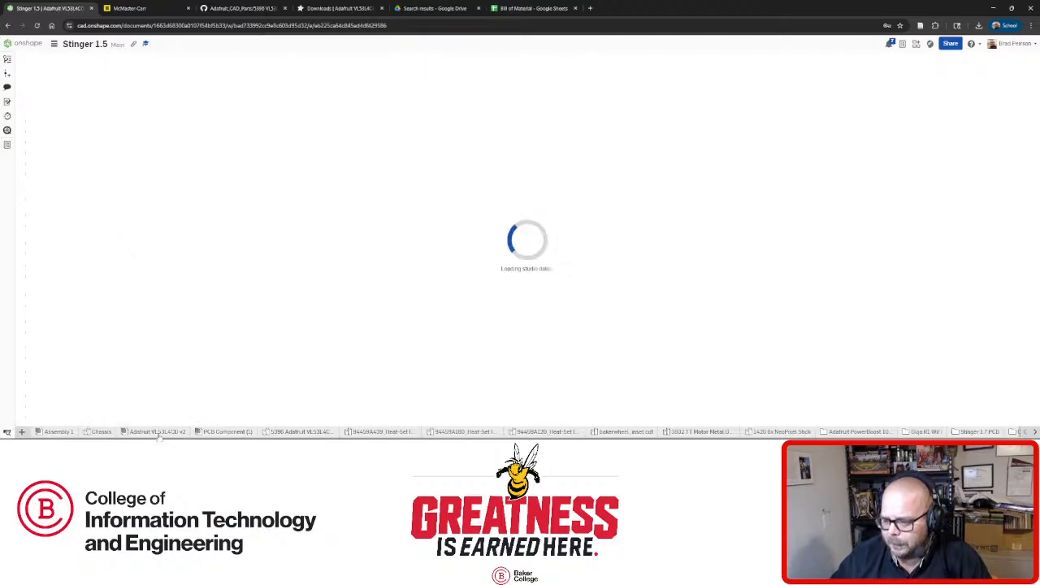
mouse_move(150, 431)
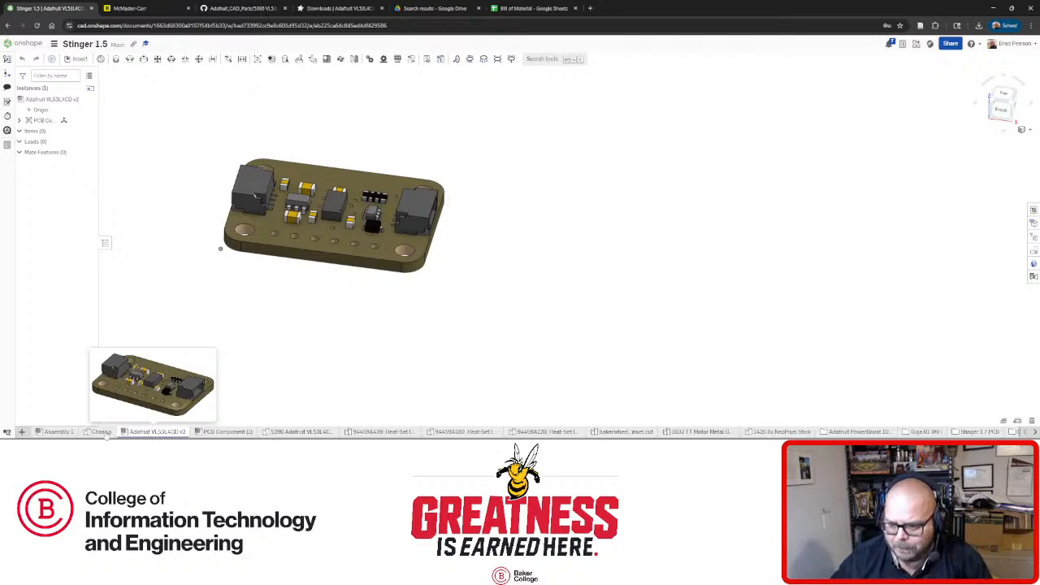
click(55, 431)
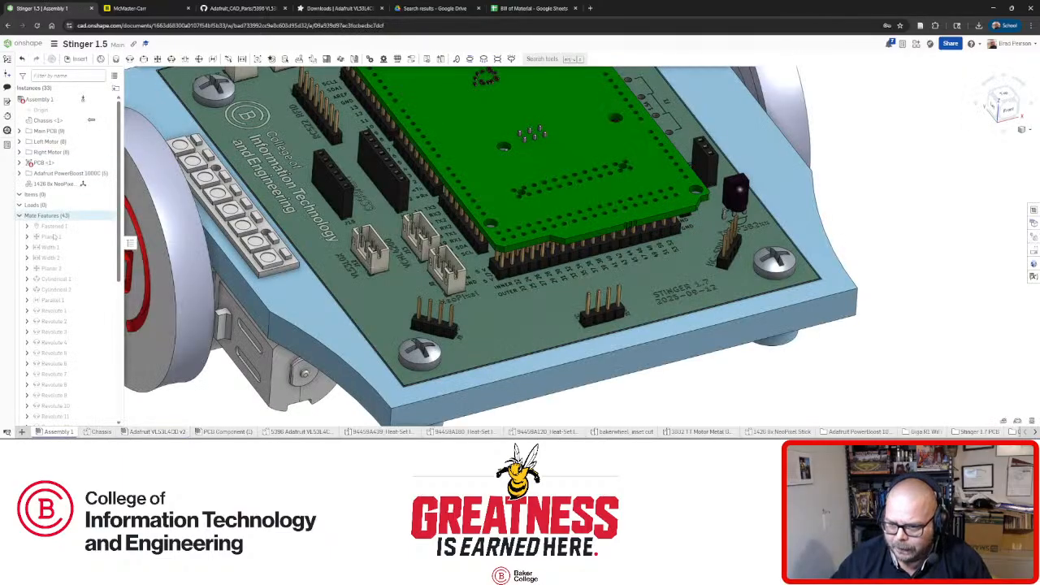
Open Insert in Assembly 1 and browse the current document's Assemblies list for Adafruit VL53L4CD v2.
right_drag(385, 313, 402, 341)
scroll(372, 298, down, 3)
scroll(405, 372, down, 3)
scroll(406, 372, up, 5)
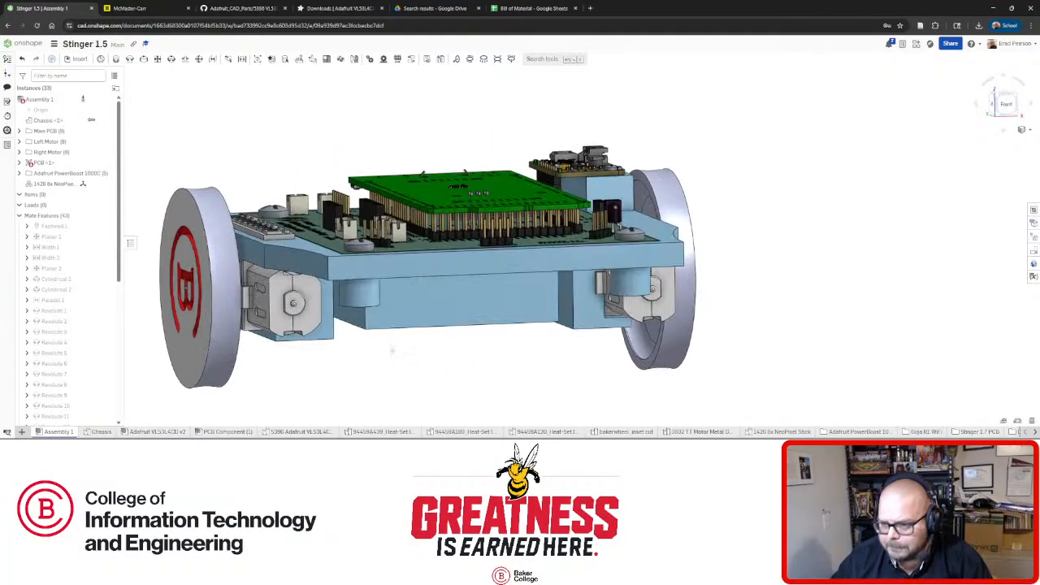
click(77, 61)
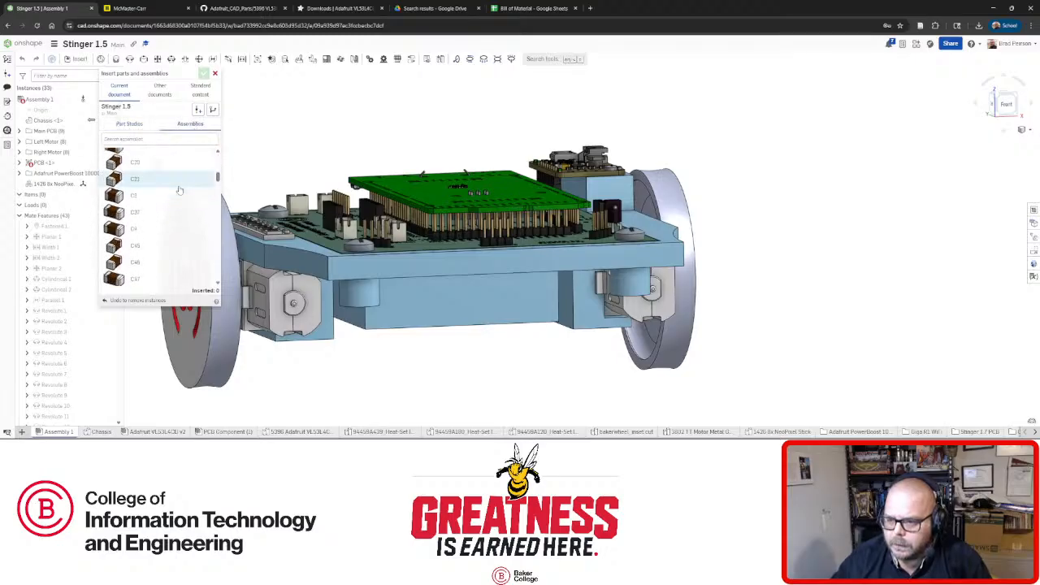
scroll(179, 190, down, 3)
scroll(174, 203, down, 15)
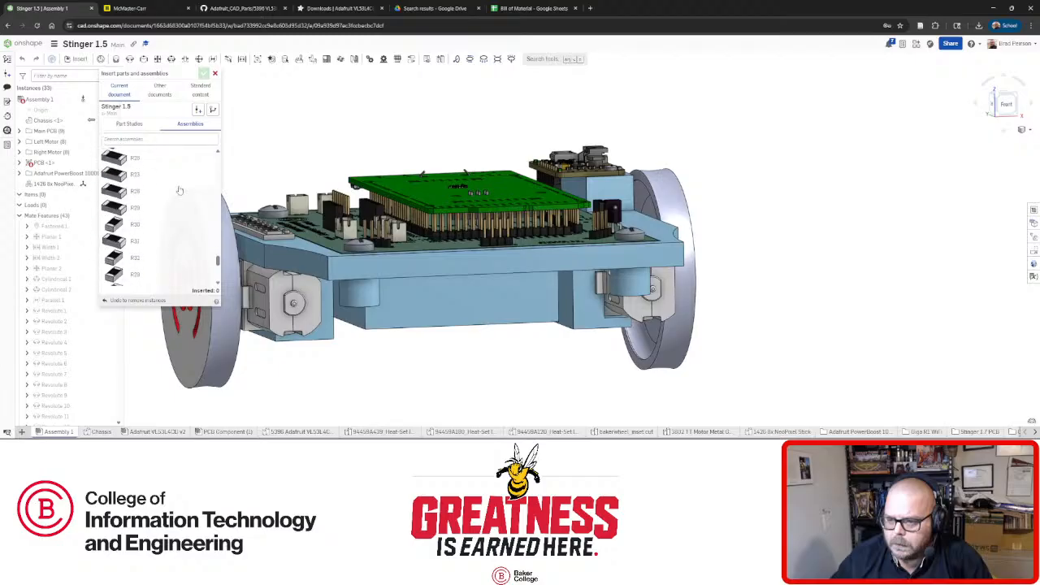
scroll(156, 237, up, 10)
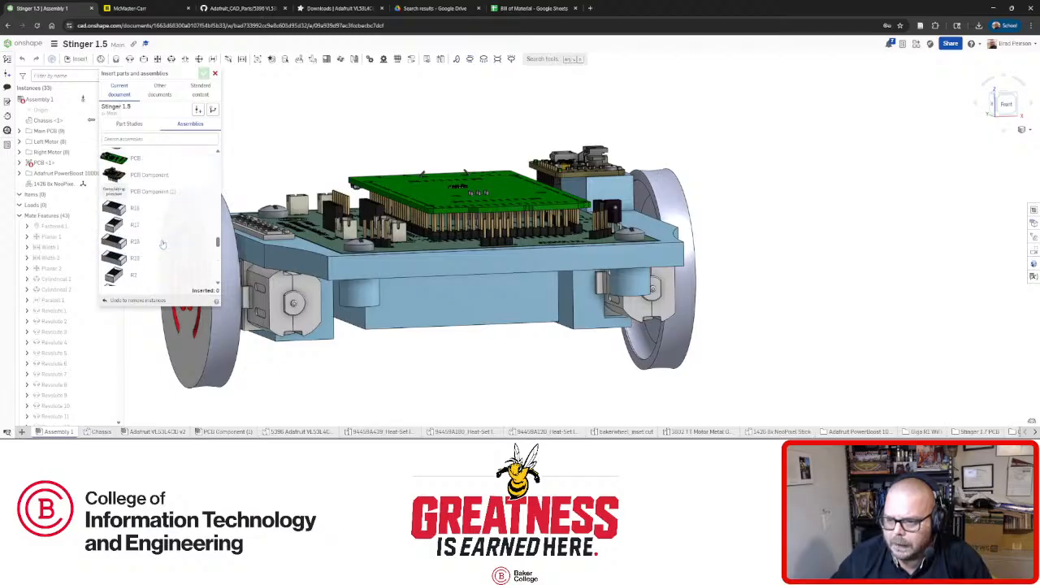
scroll(162, 255, up, 5)
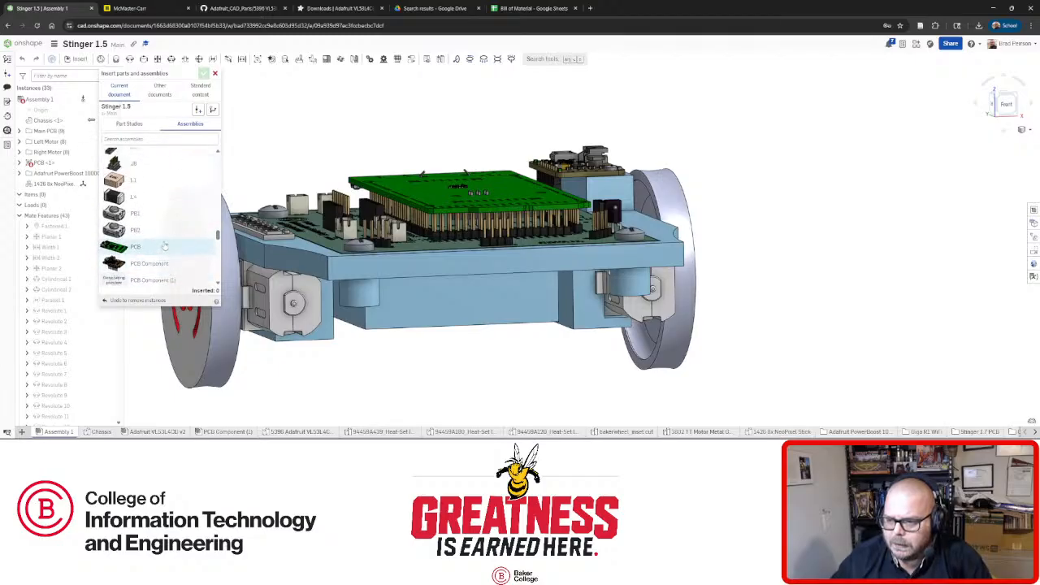
scroll(164, 245, up, 5)
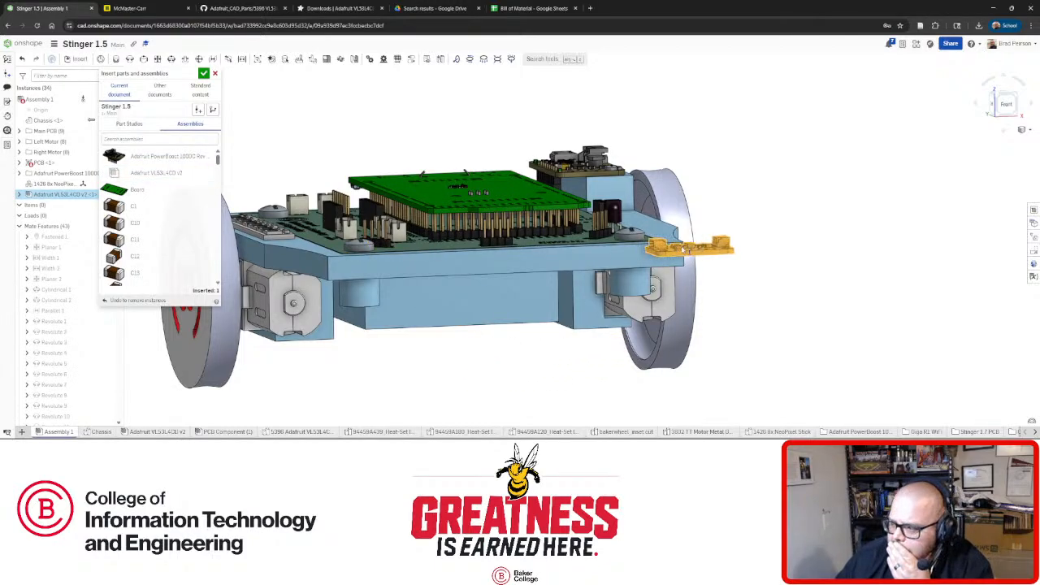
right_drag(684, 250, 679, 343)
scroll(679, 343, up, 1)
scroll(679, 343, down, 3)
scroll(633, 393, up, 4)
right_drag(607, 351, 568, 207)
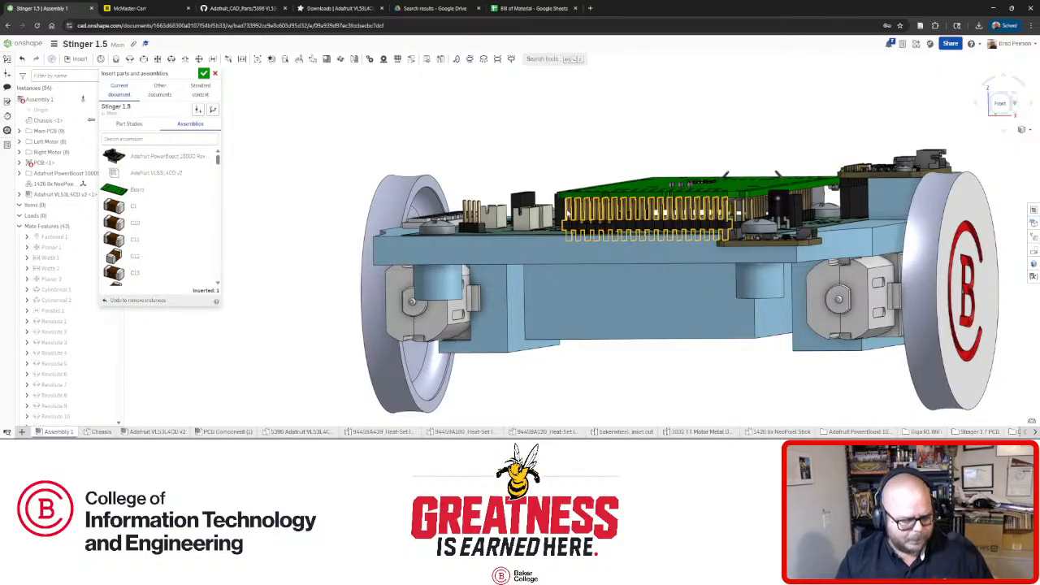
right_drag(607, 221, 603, 290)
right_drag(660, 269, 613, 291)
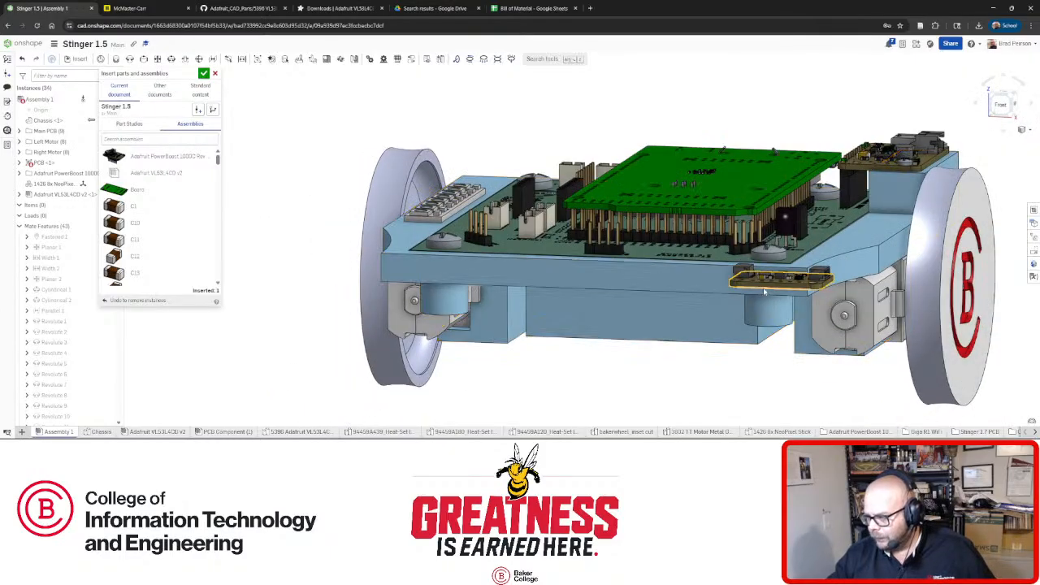
right_drag(615, 341, 631, 304)
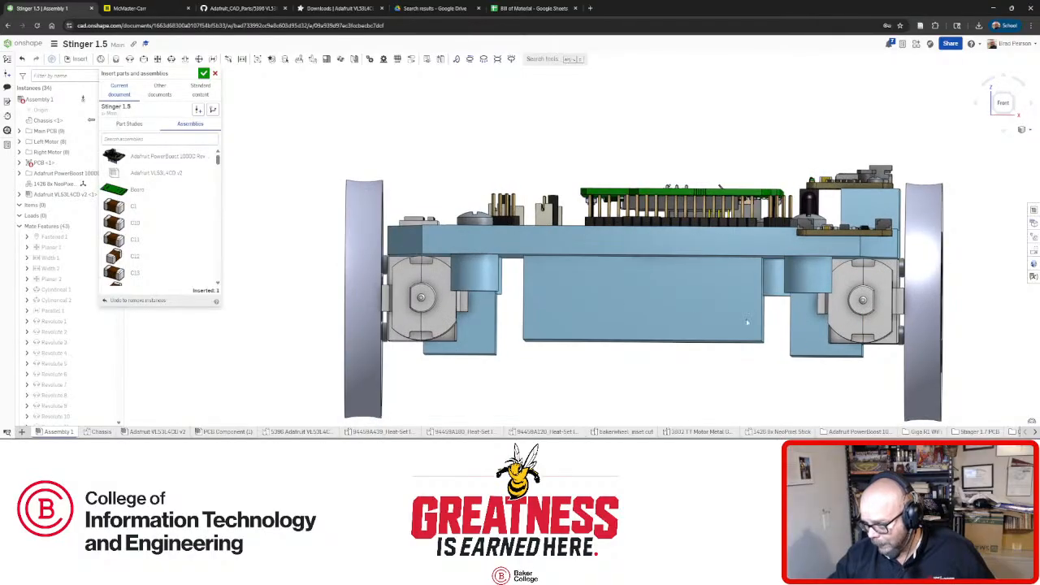
right_drag(746, 322, 697, 312)
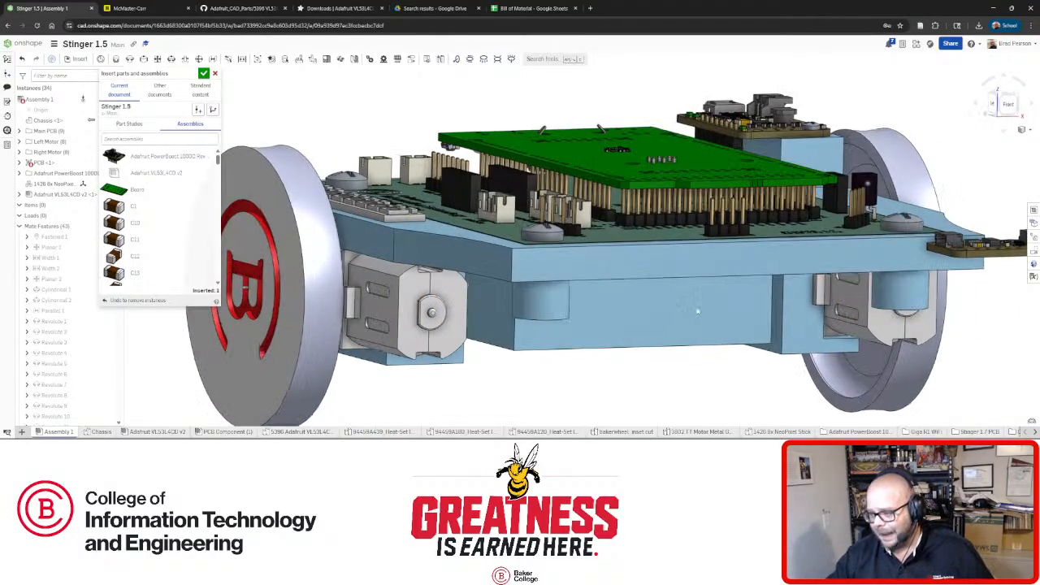
right_drag(611, 290, 587, 288)
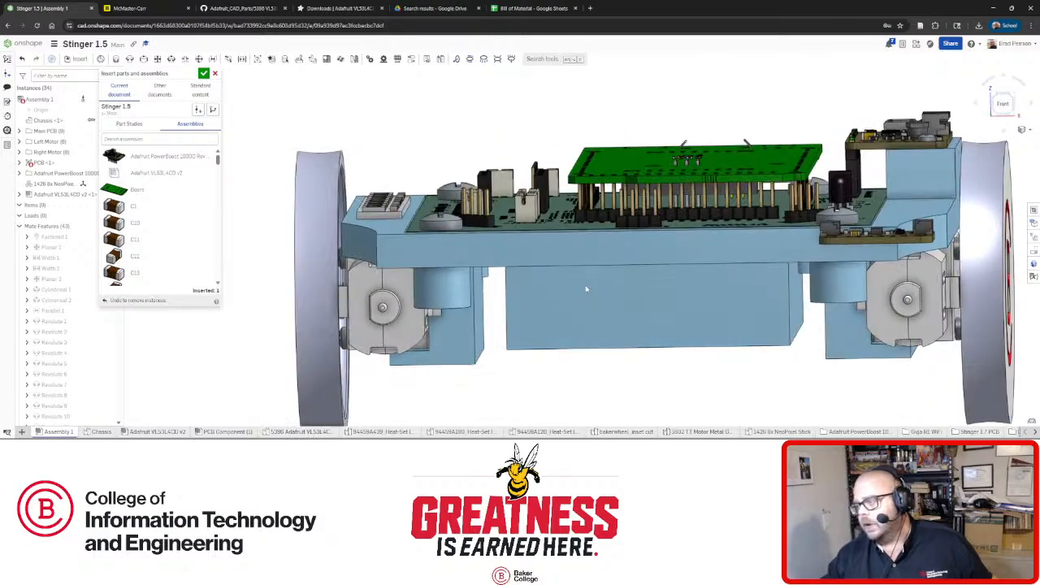
mouse_move(764, 257)
right_down()
mouse_move(700, 285)
mouse_move(650, 256)
mouse_move(673, 224)
mouse_move(759, 218)
mouse_move(773, 241)
mouse_move(772, 223)
mouse_move(890, 185)
right_up()
right_drag(822, 185, 816, 167)
right_drag(830, 223, 736, 245)
right_drag(654, 282, 660, 225)
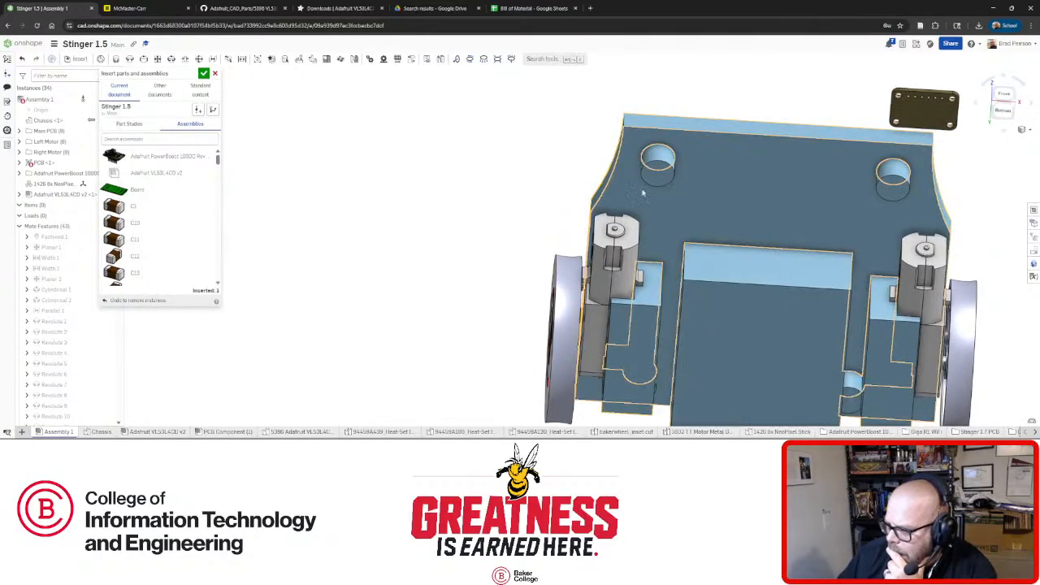
right_drag(755, 174, 734, 141)
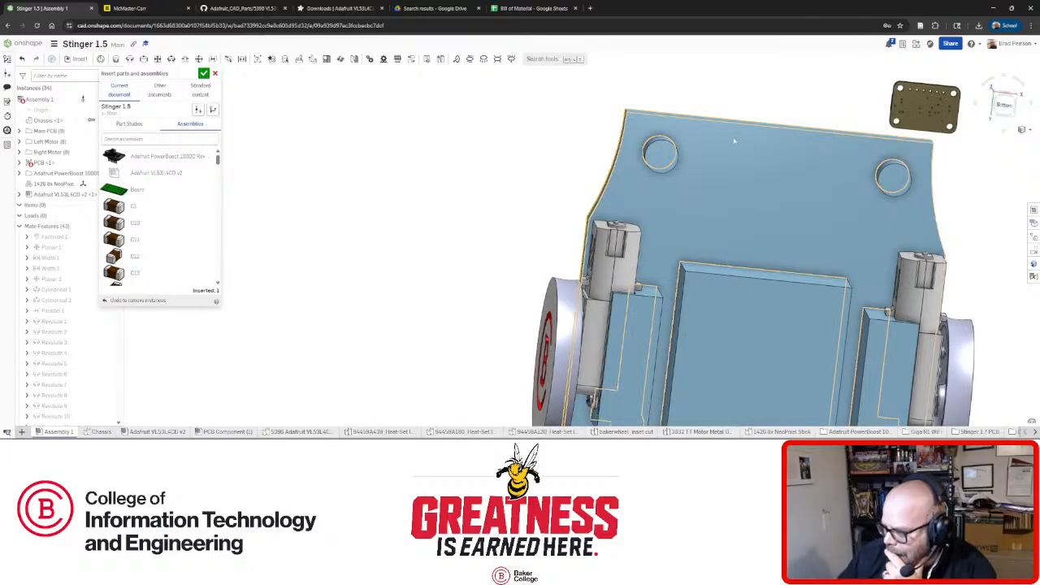
mouse_move(822, 165)
right_down()
mouse_move(754, 199)
mouse_move(749, 235)
mouse_move(676, 199)
mouse_move(668, 153)
right_up()
right_drag(676, 198, 650, 187)
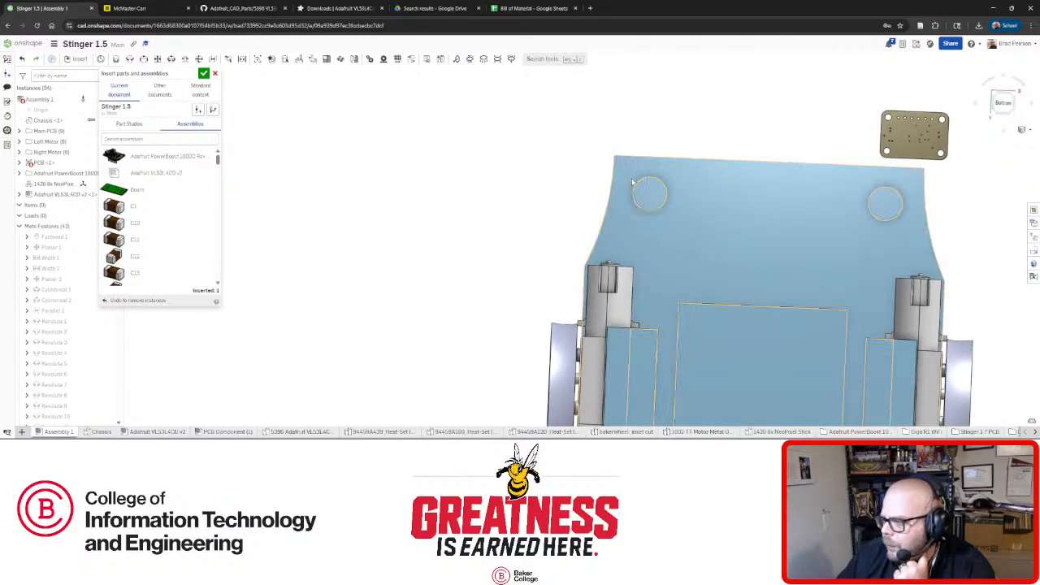
click(96, 431)
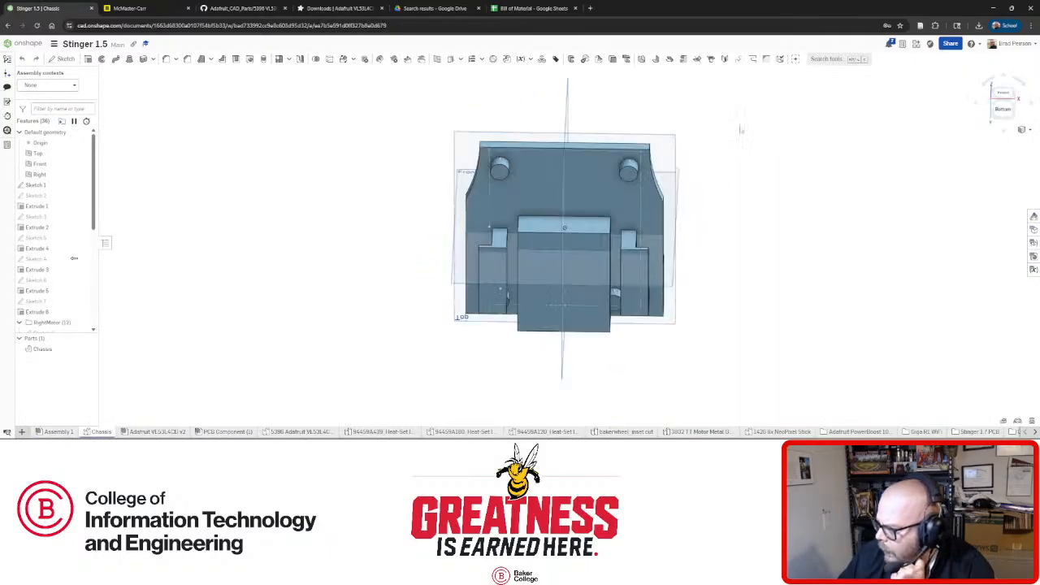
Switch the chassis to Bottom view and start a sketch on its bottom face.
click(998, 113)
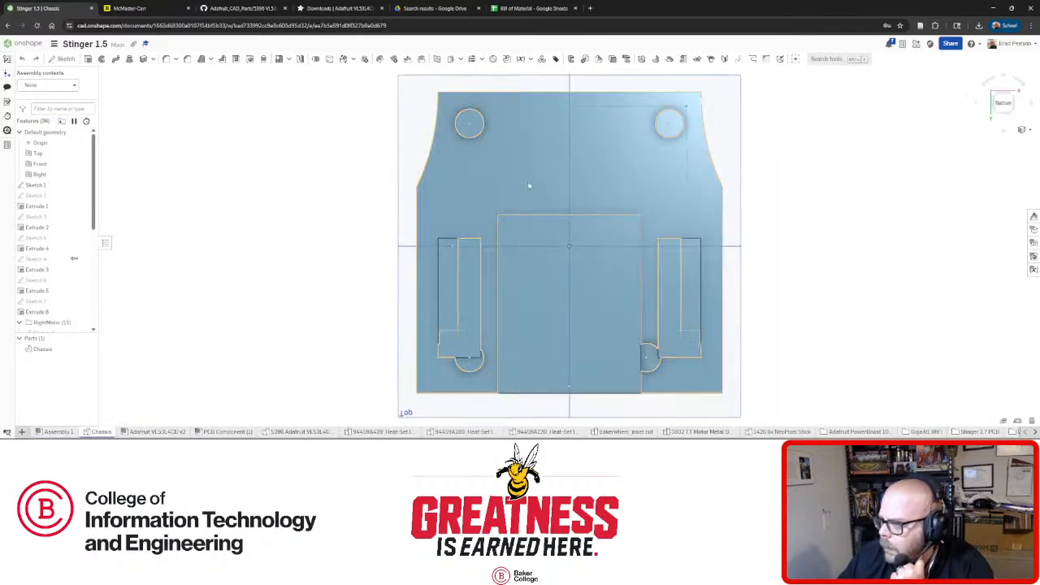
scroll(469, 101, up, 2)
scroll(473, 103, up, 2)
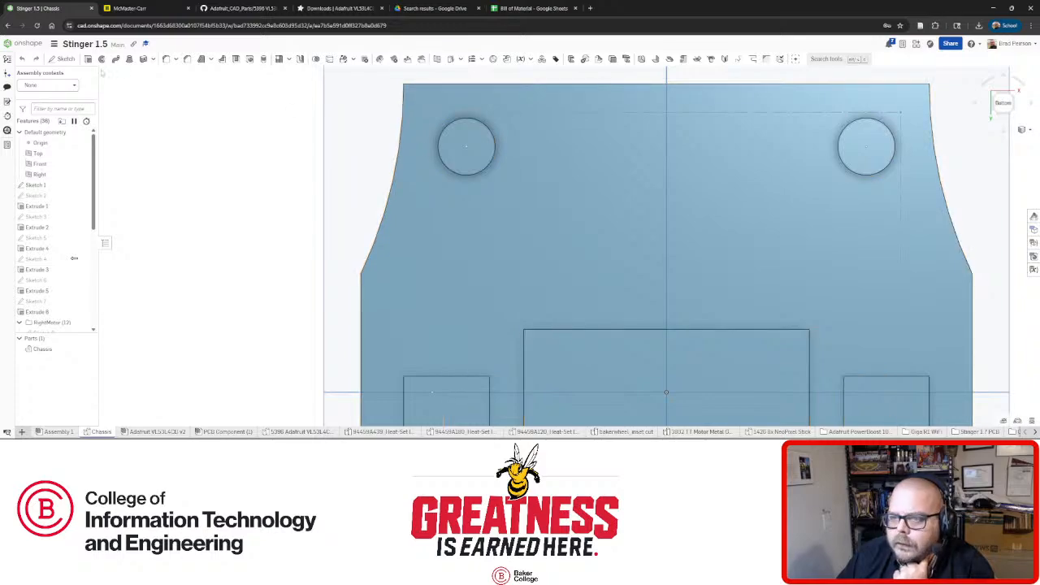
click(64, 59)
click(416, 113)
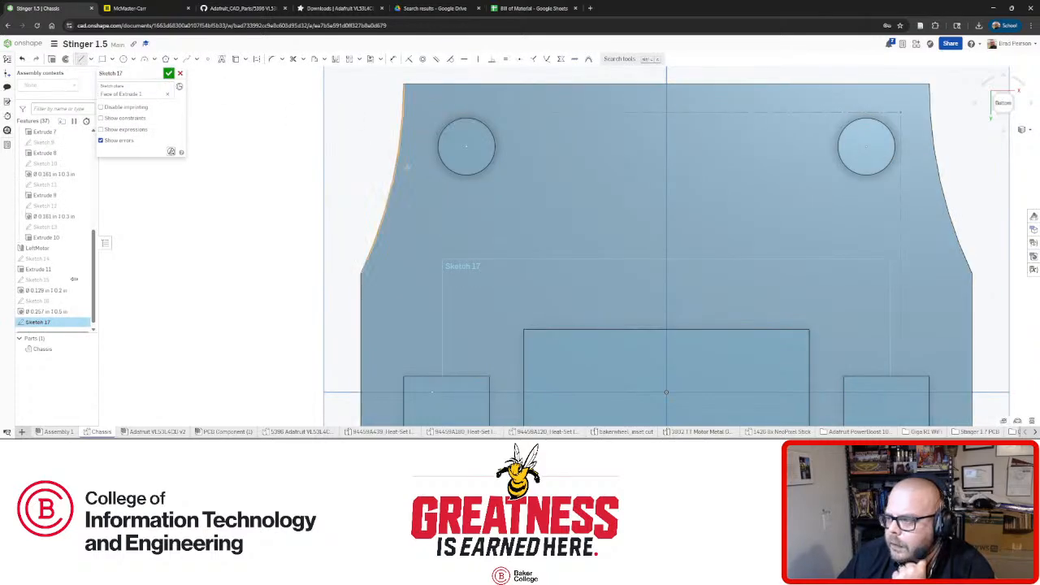
Try a center point rectangle, check the plate edge-on, then cancel the unfinished sketch.
click(119, 87)
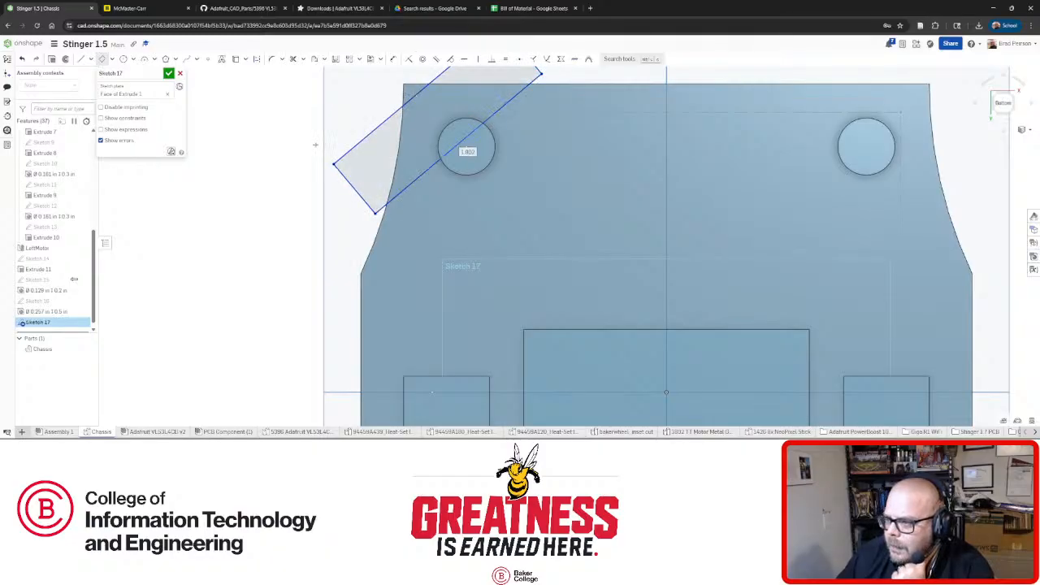
scroll(325, 155, down, 3)
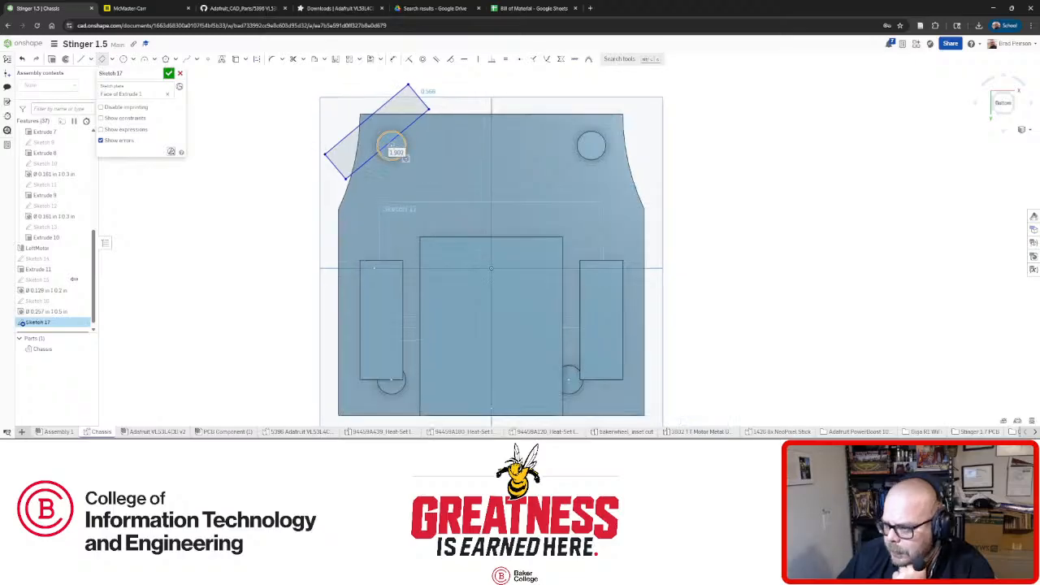
right_drag(390, 145, 394, 213)
mouse_move(426, 148)
right_down()
mouse_move(419, 160)
mouse_move(419, 123)
right_up()
click(180, 74)
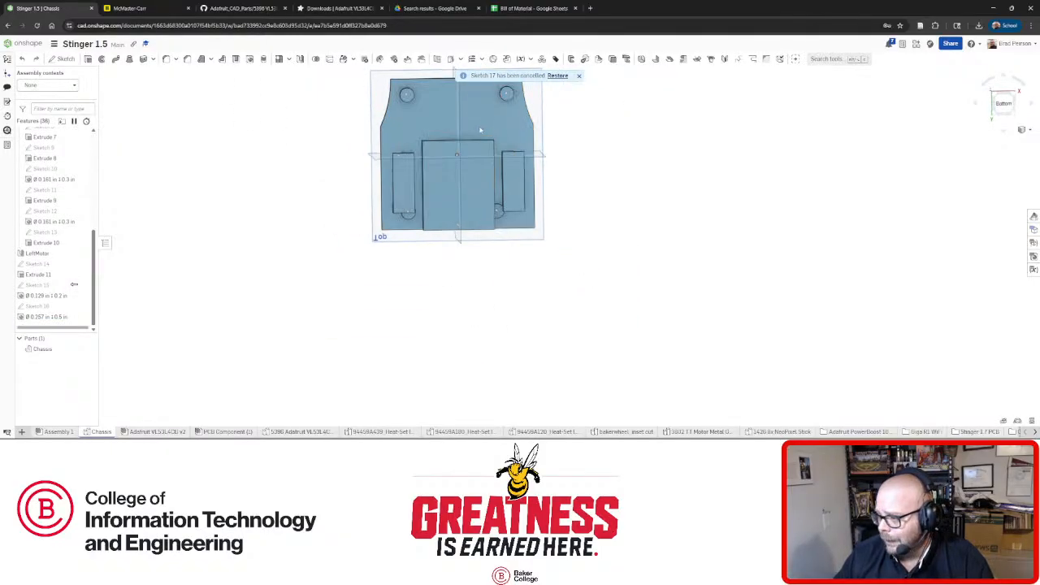
right_drag(467, 124, 472, 147)
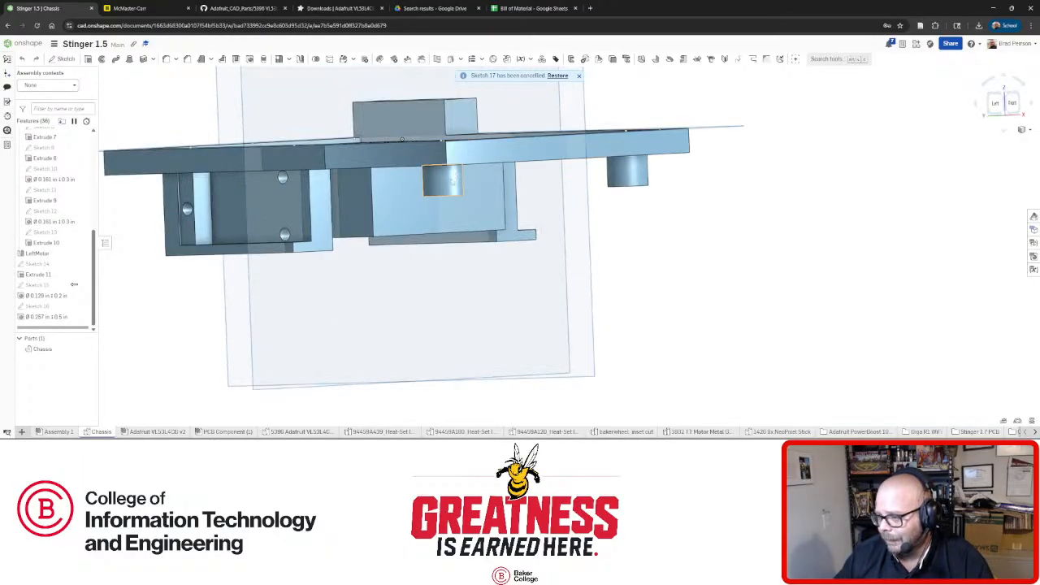
right_drag(439, 183, 457, 209)
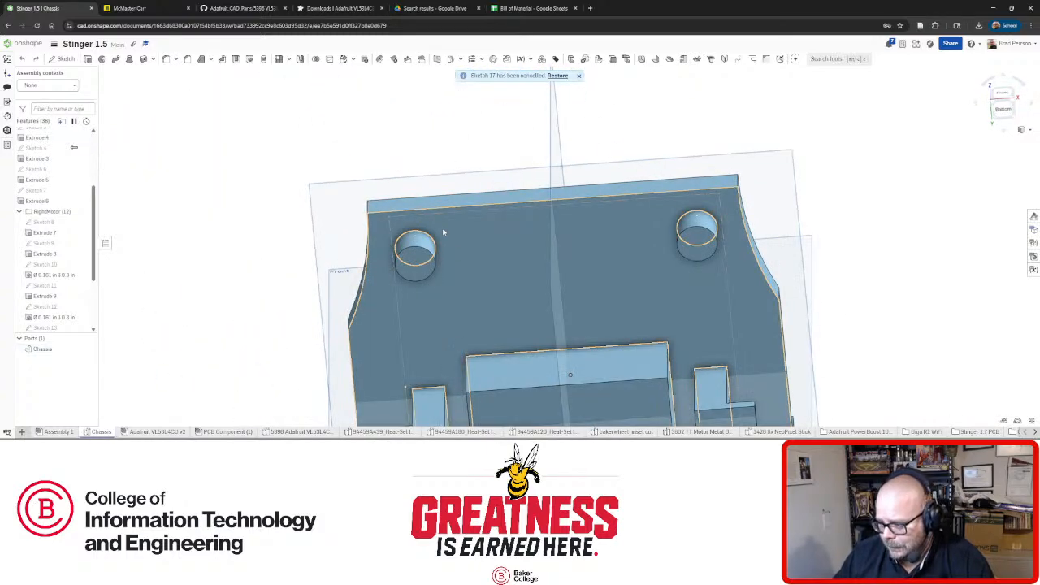
mouse_move(421, 254)
right_down()
mouse_move(426, 313)
mouse_move(425, 279)
mouse_move(447, 251)
mouse_move(433, 266)
right_up()
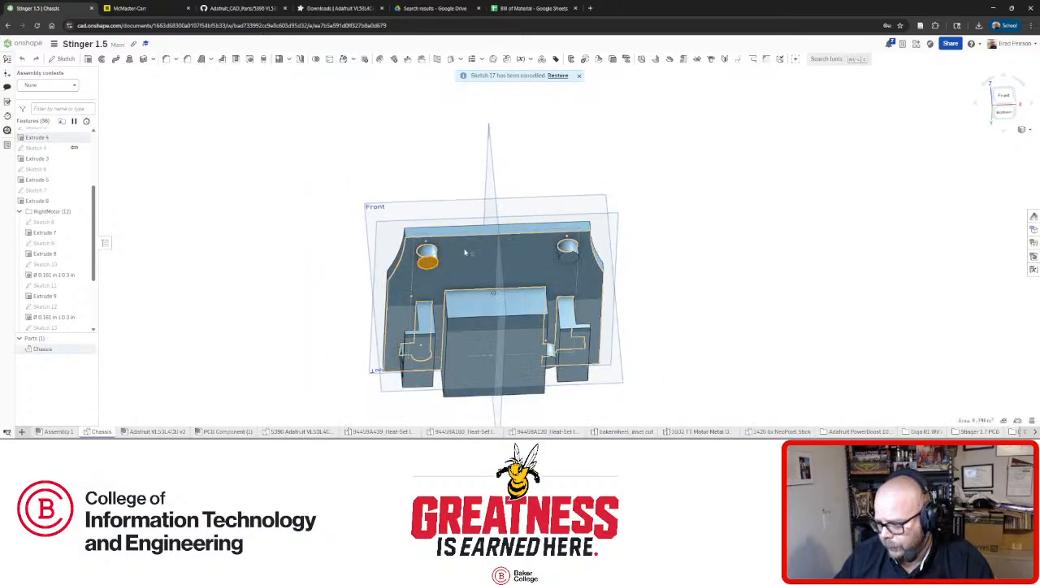
right_drag(452, 259, 427, 301)
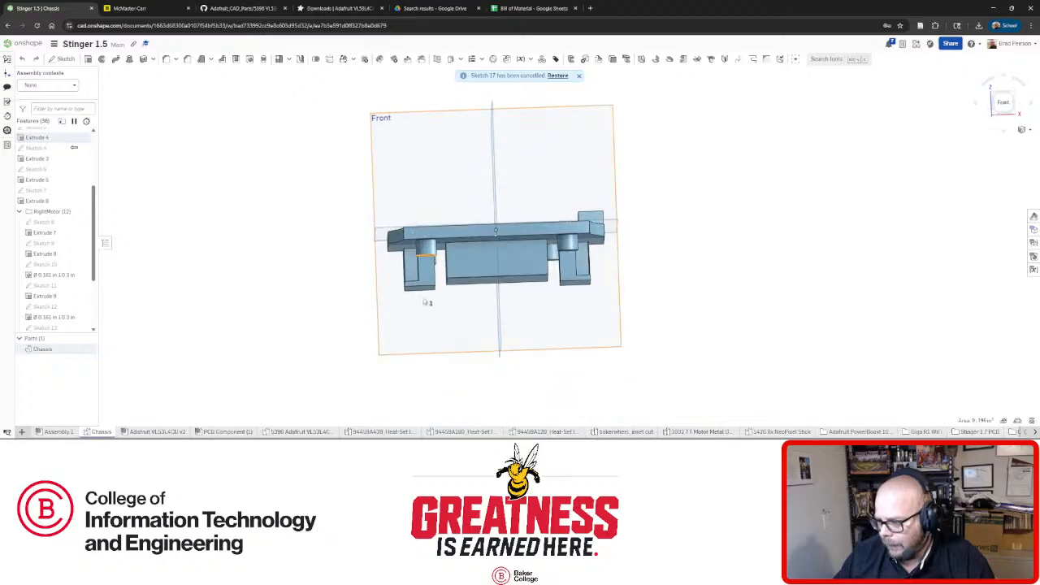
scroll(435, 250, up, 4)
mouse_move(581, 248)
right_down()
mouse_move(601, 238)
mouse_move(592, 233)
right_up()
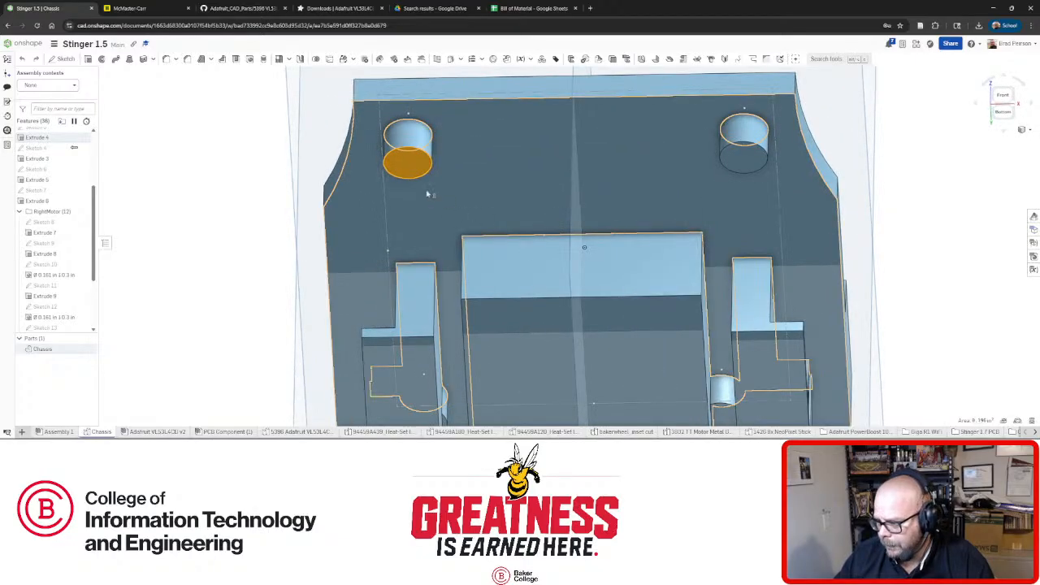
key(shift+6)
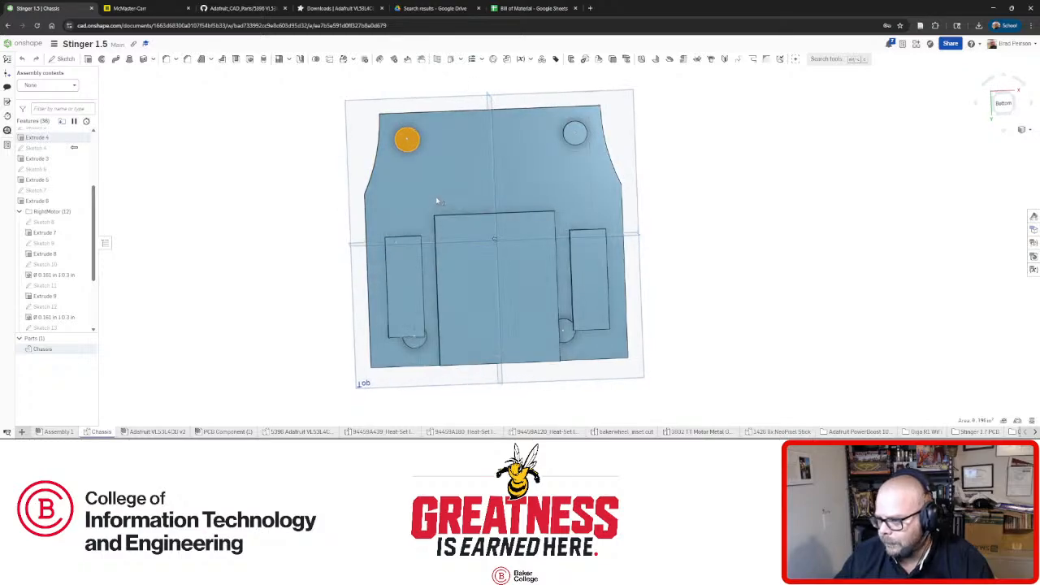
right_drag(436, 201, 446, 251)
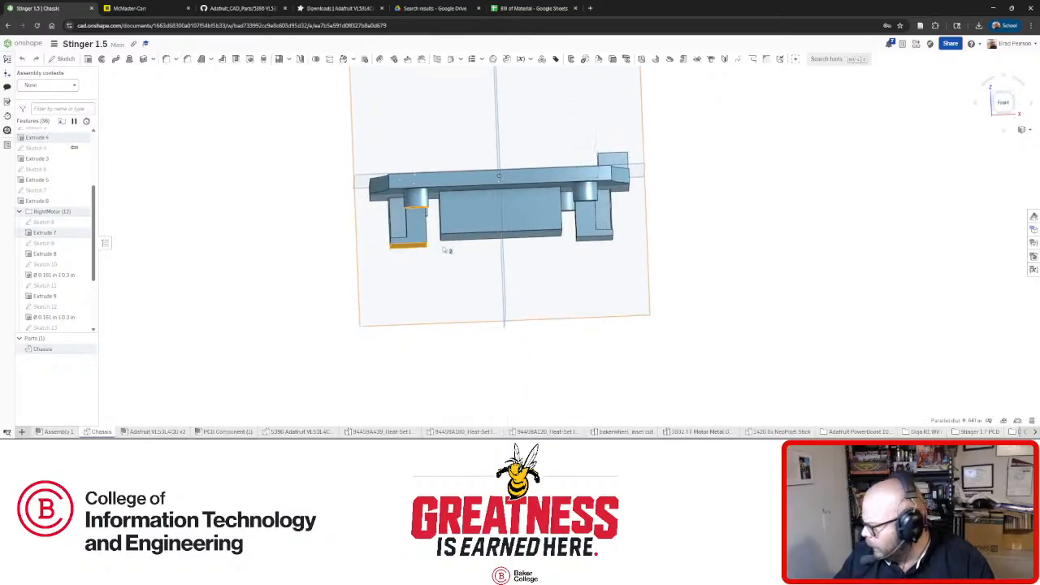
middle_drag(446, 251, 443, 248)
mouse_move(420, 264)
right_down()
mouse_move(400, 269)
mouse_move(418, 278)
right_up()
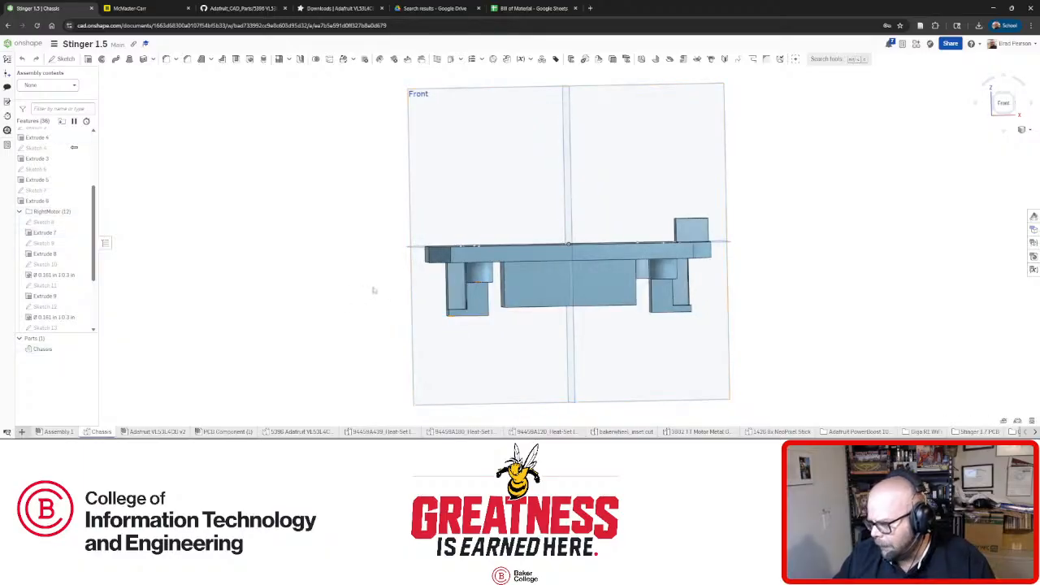
Return to Assembly 1 and orbit to a square front view tilted toward the chassis underside.
click(79, 431)
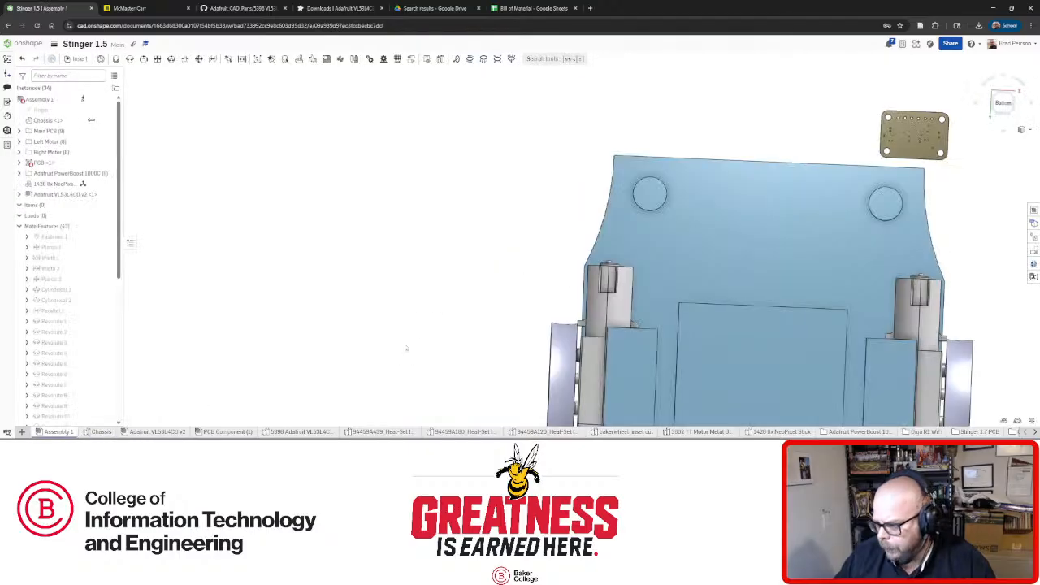
right_drag(615, 345, 609, 367)
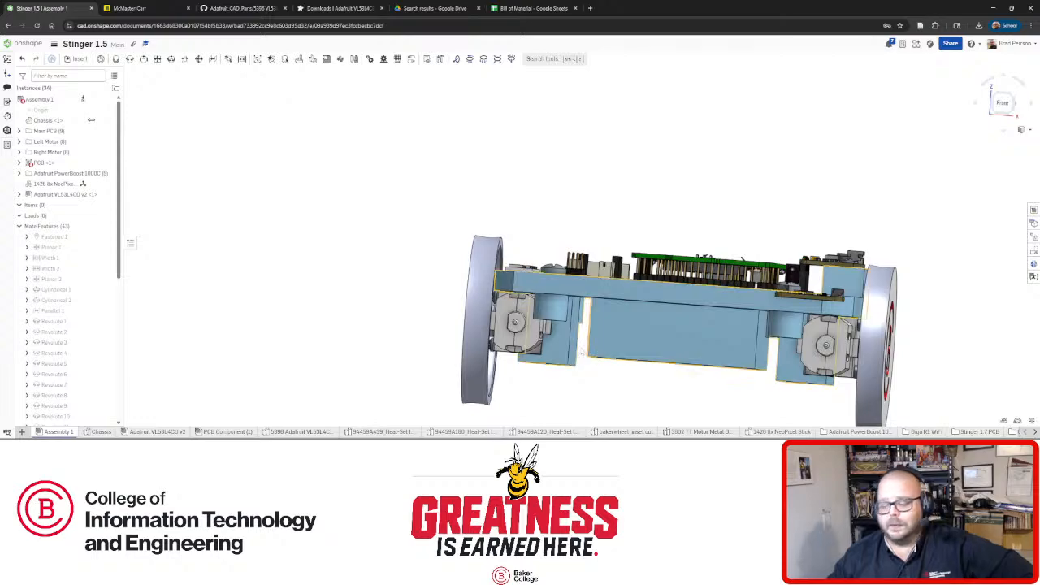
right_drag(581, 351, 560, 356)
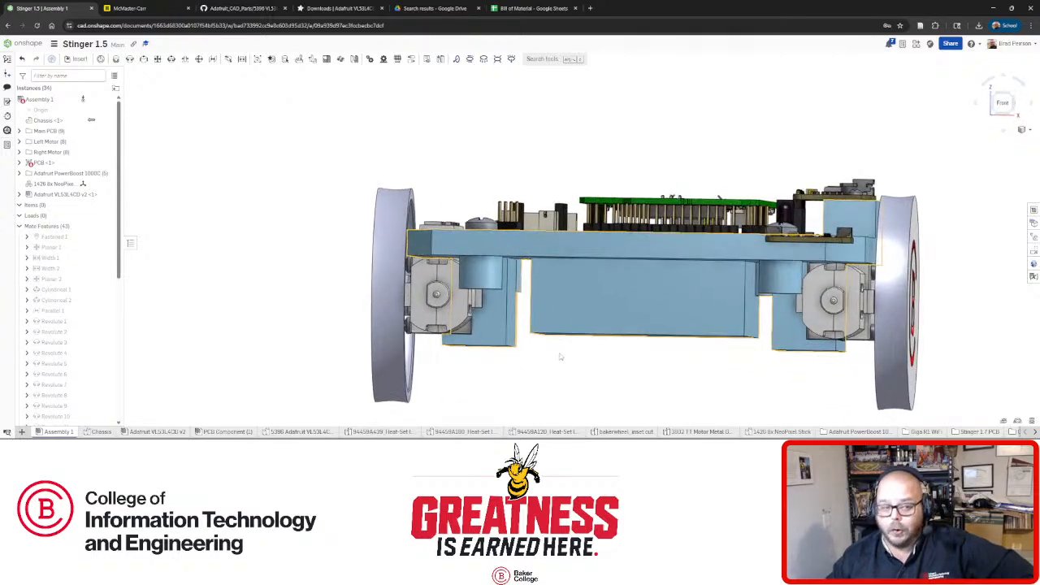
scroll(560, 356, up, 3)
right_drag(501, 367, 503, 368)
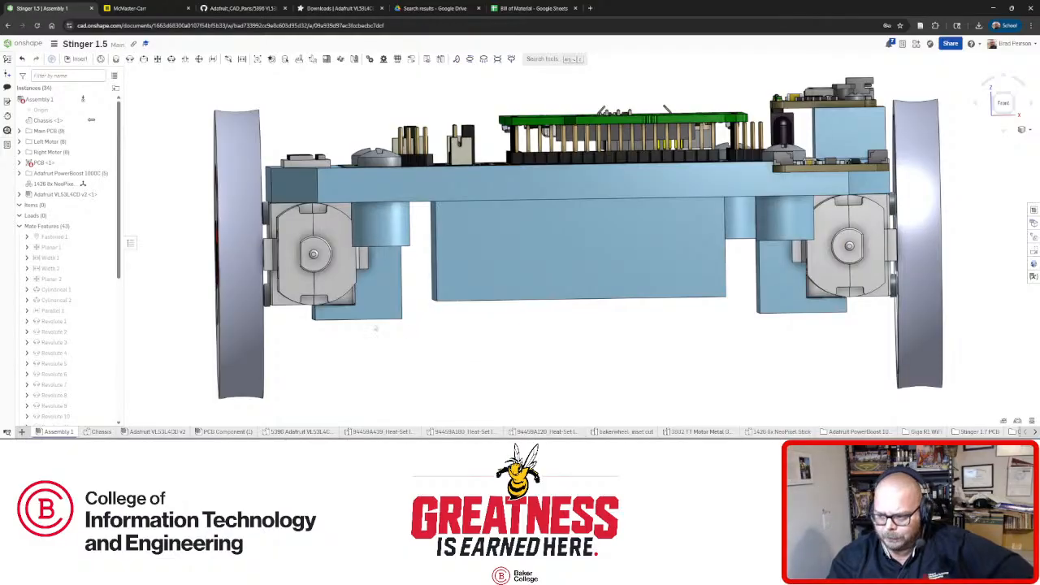
right_drag(428, 352, 399, 362)
Select a chassis bottom face and a standoff end face, then clear them and orbit underneath.
click(398, 364)
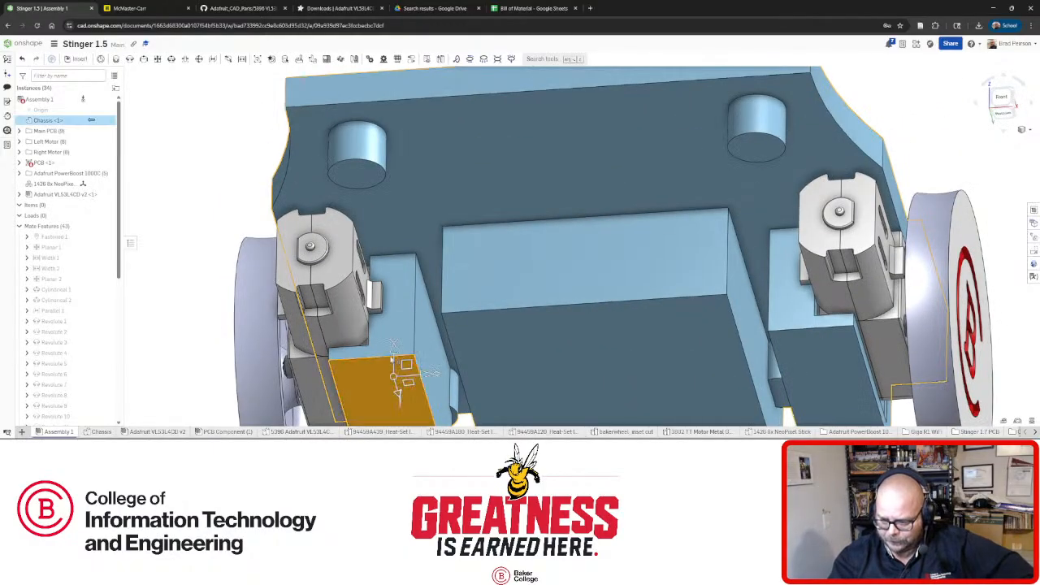
click(359, 179)
right_drag(439, 262, 462, 269)
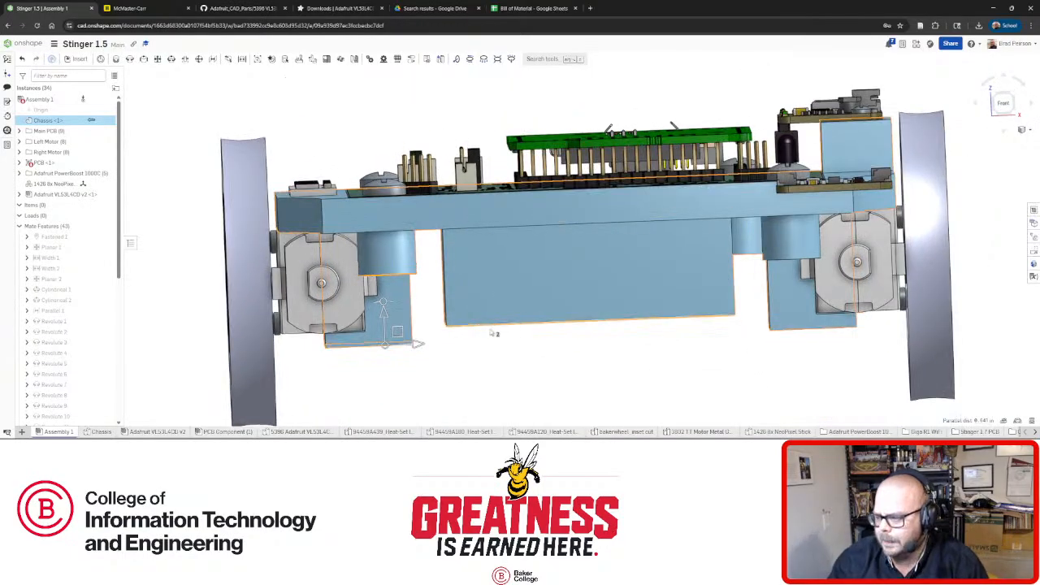
click(465, 358)
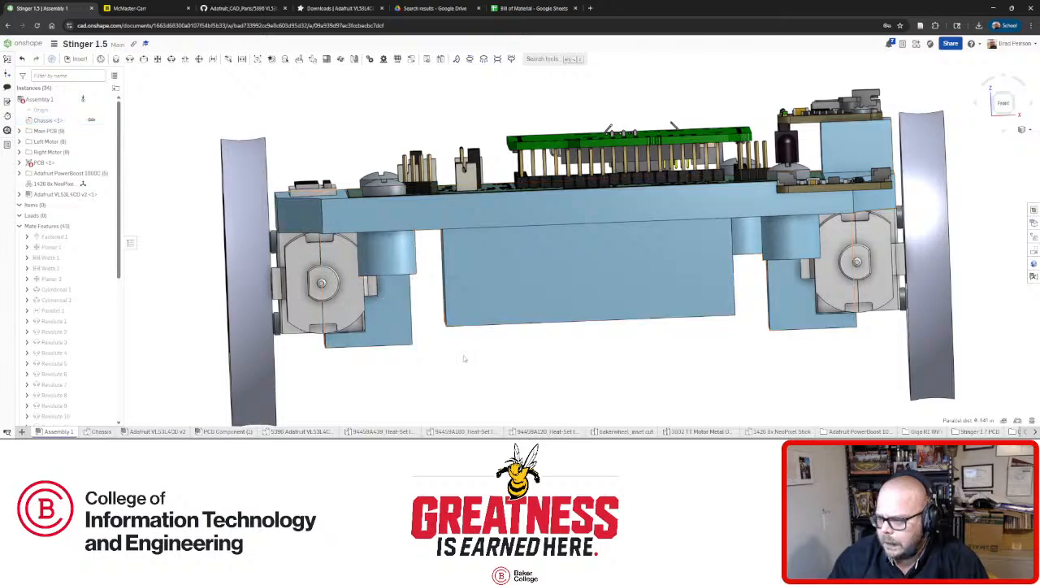
right_drag(464, 355, 485, 349)
Zoom onto the VL53L4CD board, select its face and orbit around it to a low side angle.
scroll(480, 348, up, 5)
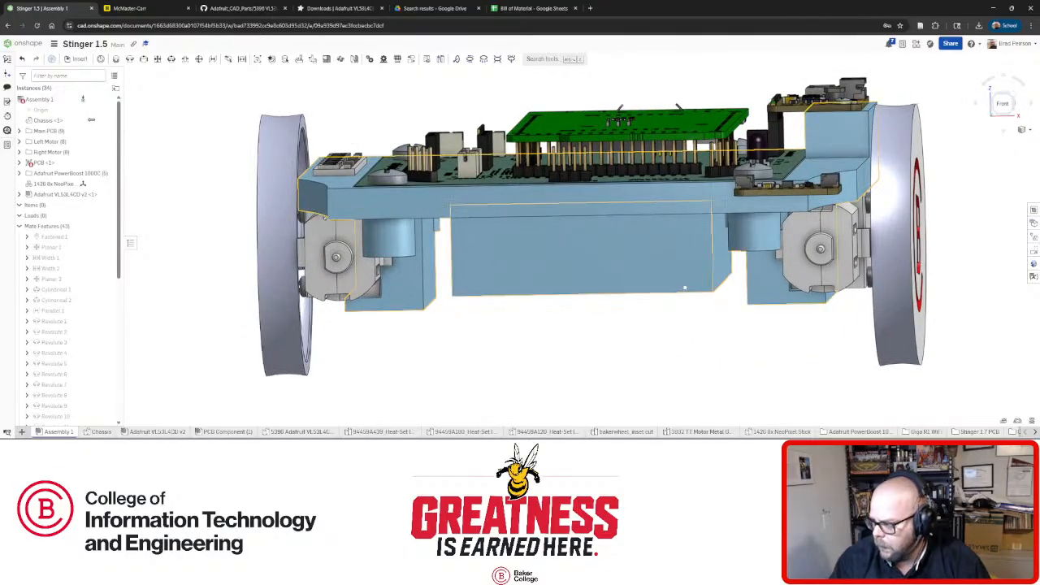
right_drag(685, 288, 666, 318)
scroll(745, 325, up, 5)
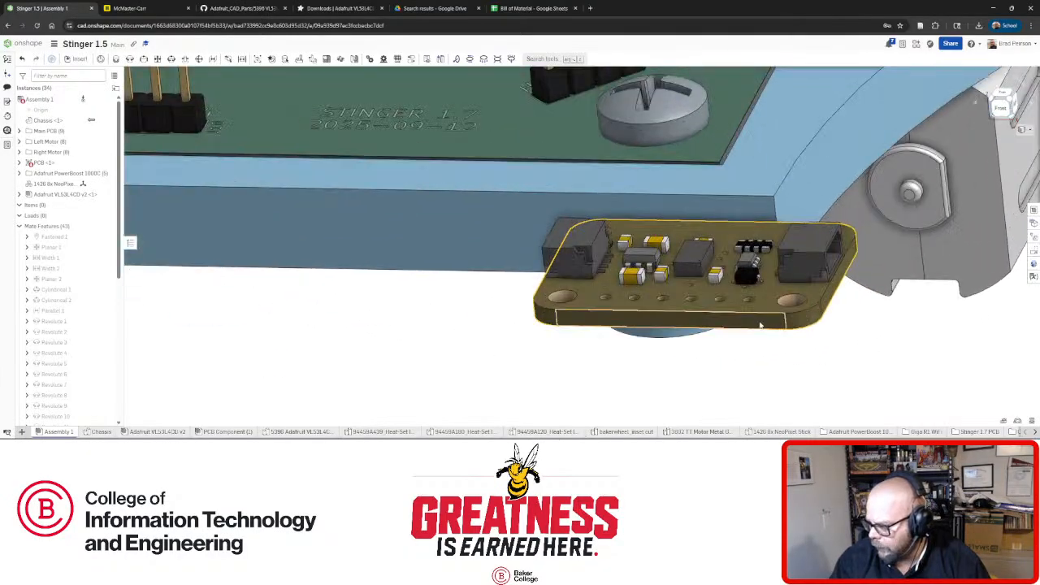
click(761, 325)
right_drag(754, 294, 705, 343)
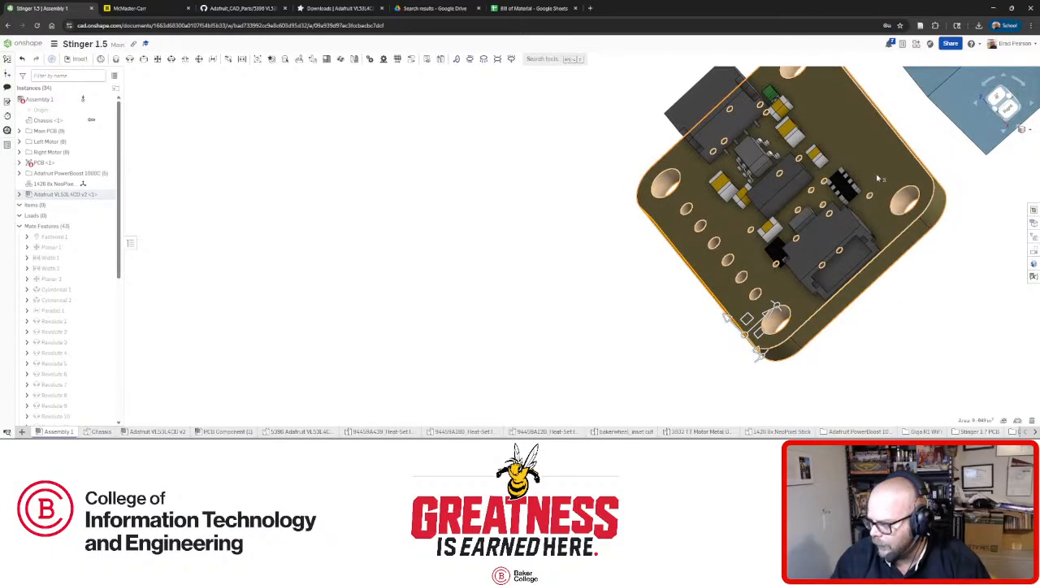
right_drag(878, 177, 920, 181)
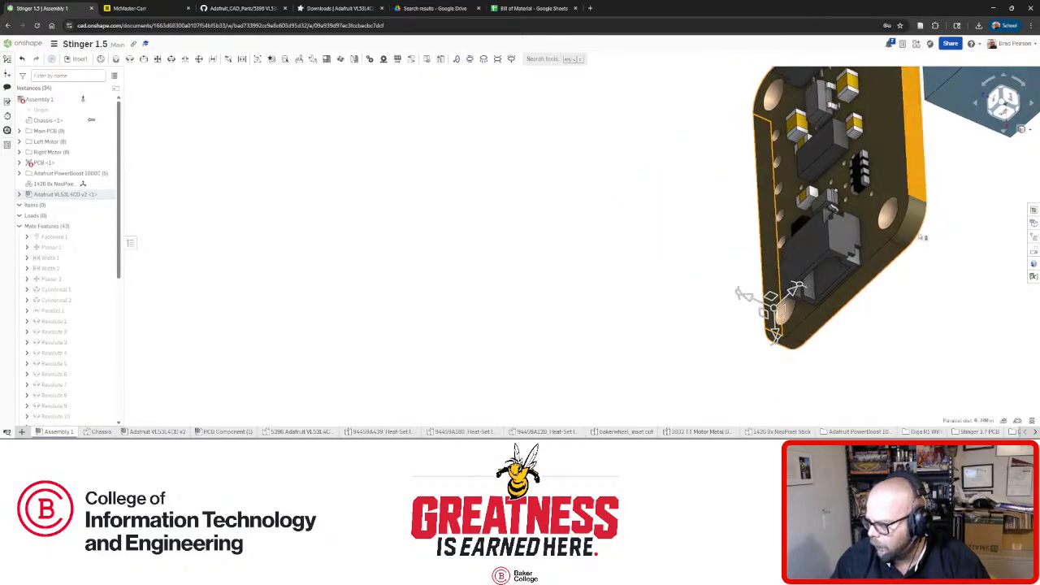
right_drag(923, 238, 566, 246)
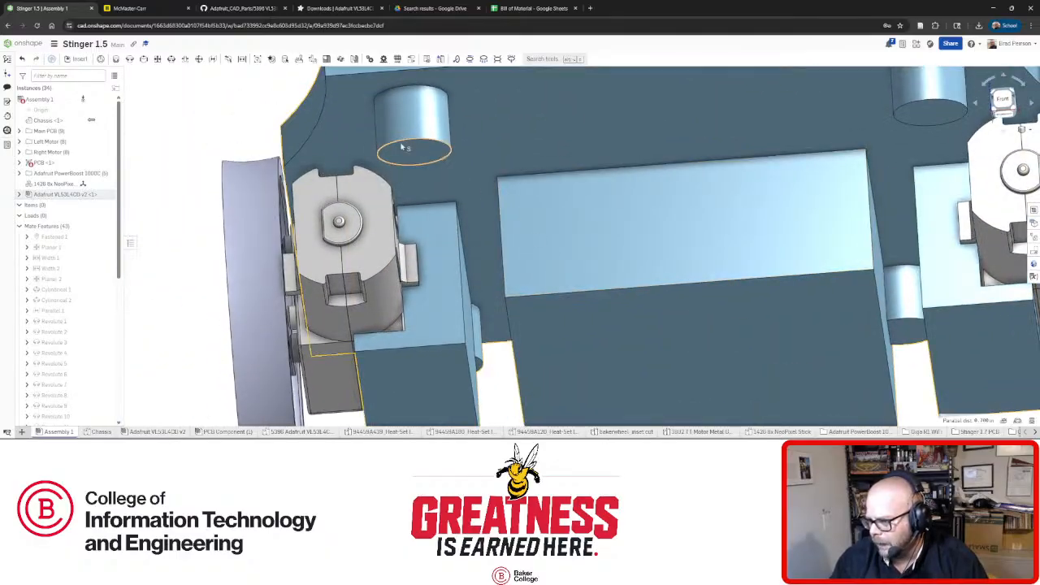
Zoom out, select a cylinder boss edge, and orbit from a front view to the underside.
scroll(382, 148, down, 5)
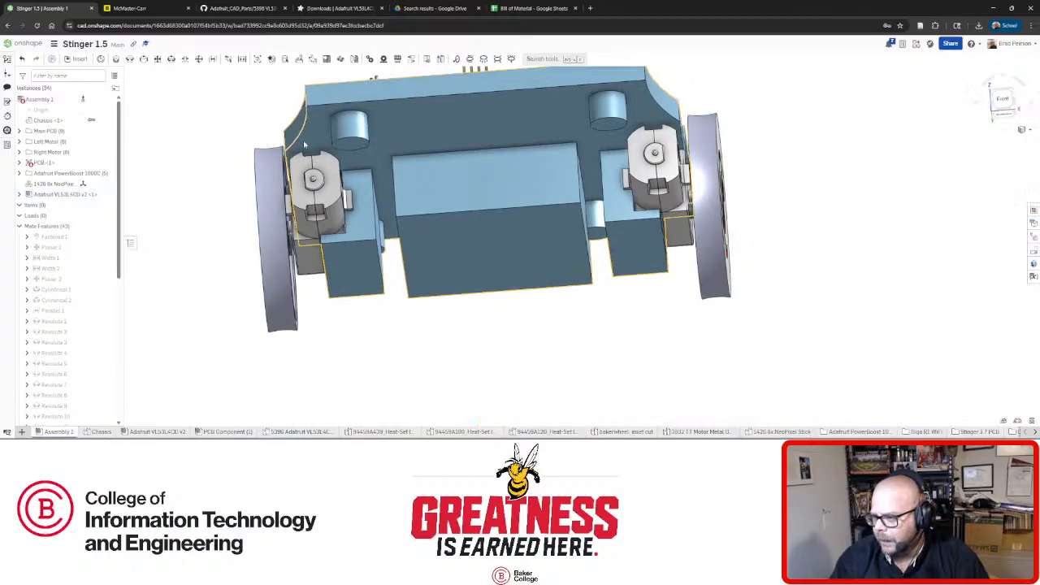
click(352, 144)
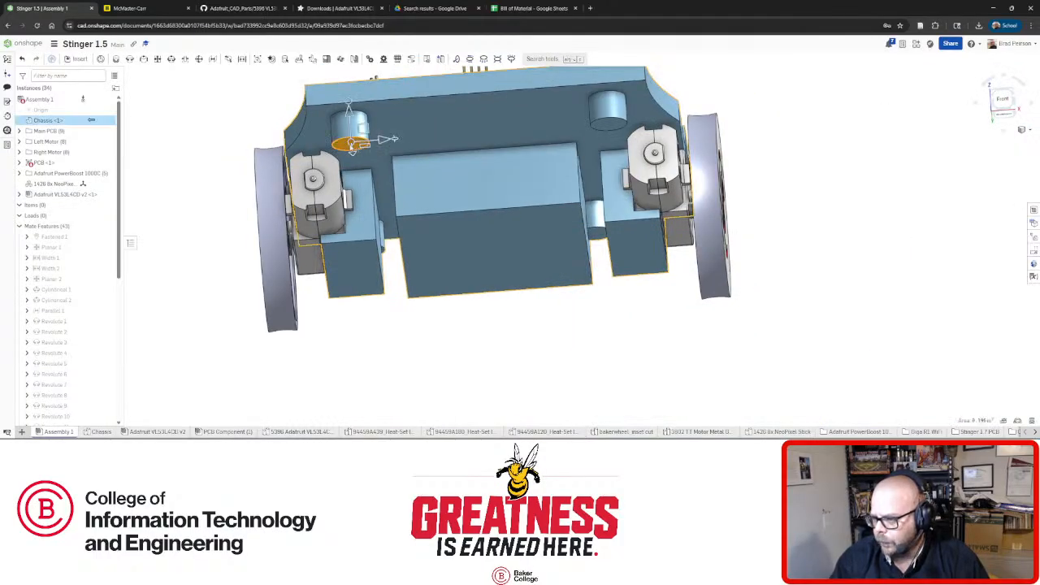
right_drag(394, 150, 472, 227)
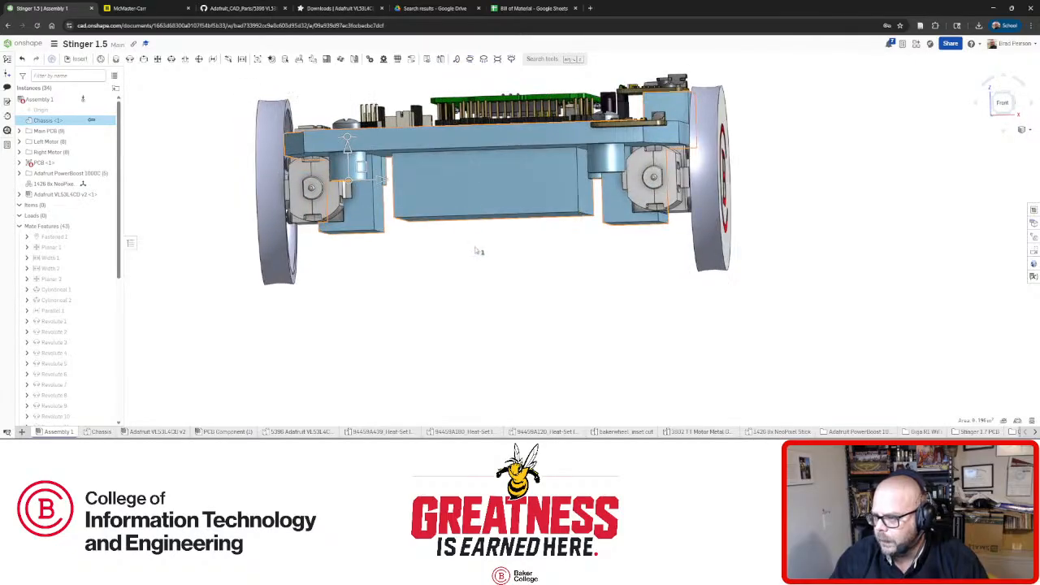
click(431, 275)
right_drag(436, 258, 423, 178)
scroll(439, 151, down, 3)
scroll(439, 150, up, 3)
Select a hole edge on the underside and orbit through side-front and front views to an angled bottom view.
click(375, 143)
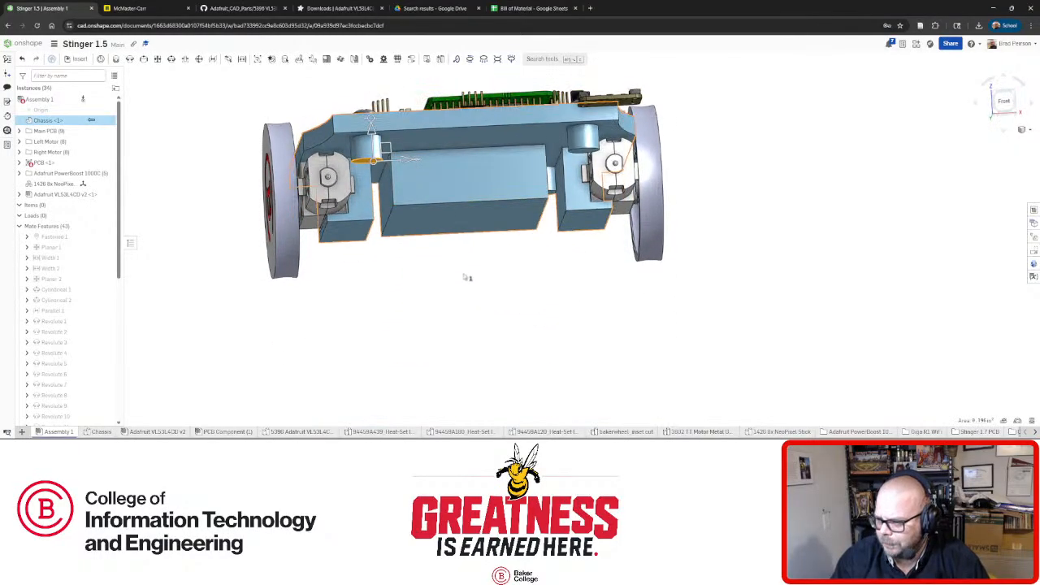
right_drag(508, 262, 412, 173)
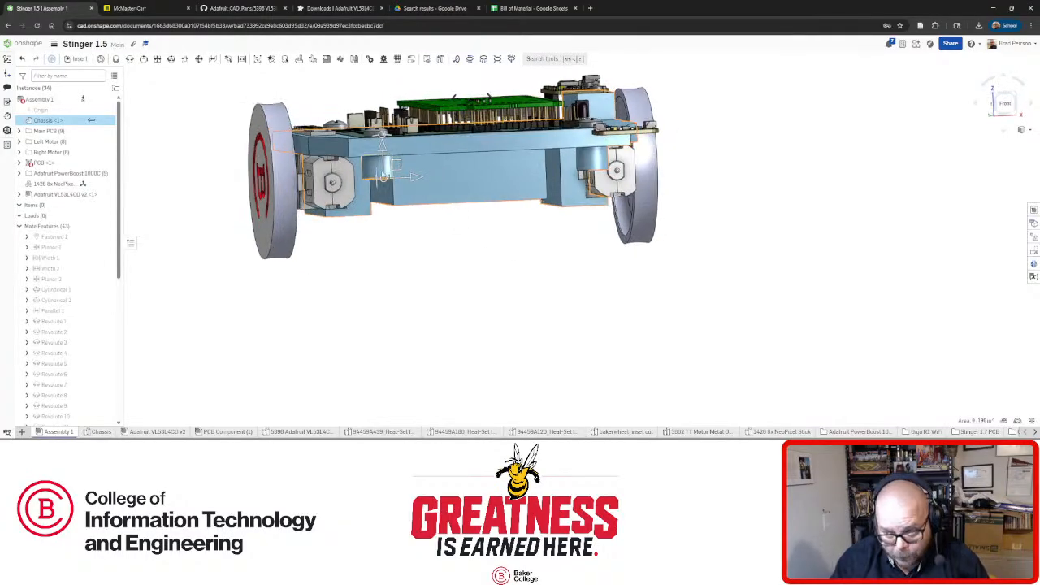
right_drag(445, 240, 389, 138)
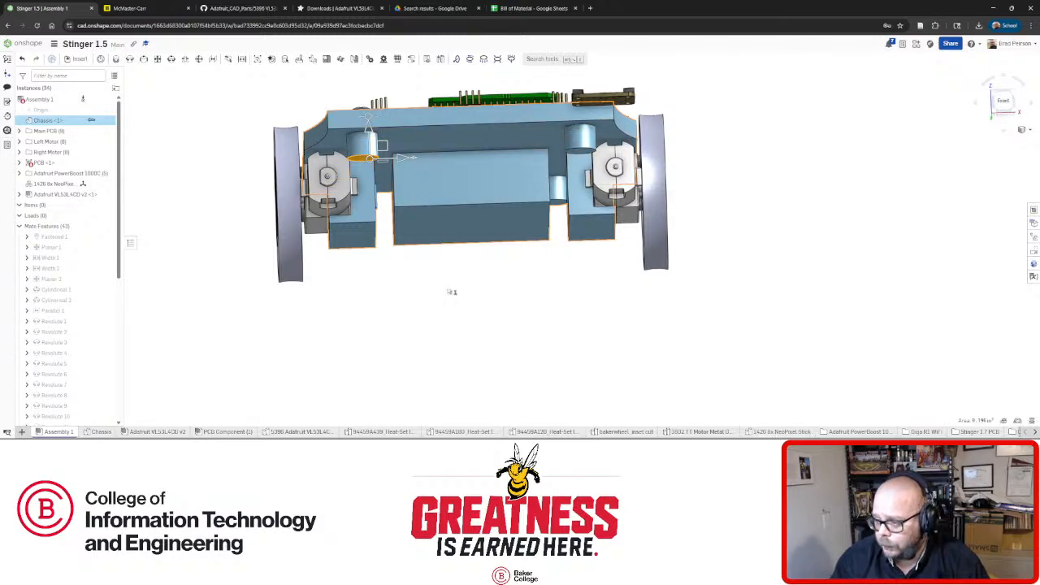
right_drag(445, 280, 452, 211)
Align the assembly to the underside boss, then show the Chassis part studio in Bottom view.
scroll(452, 211, down, 3)
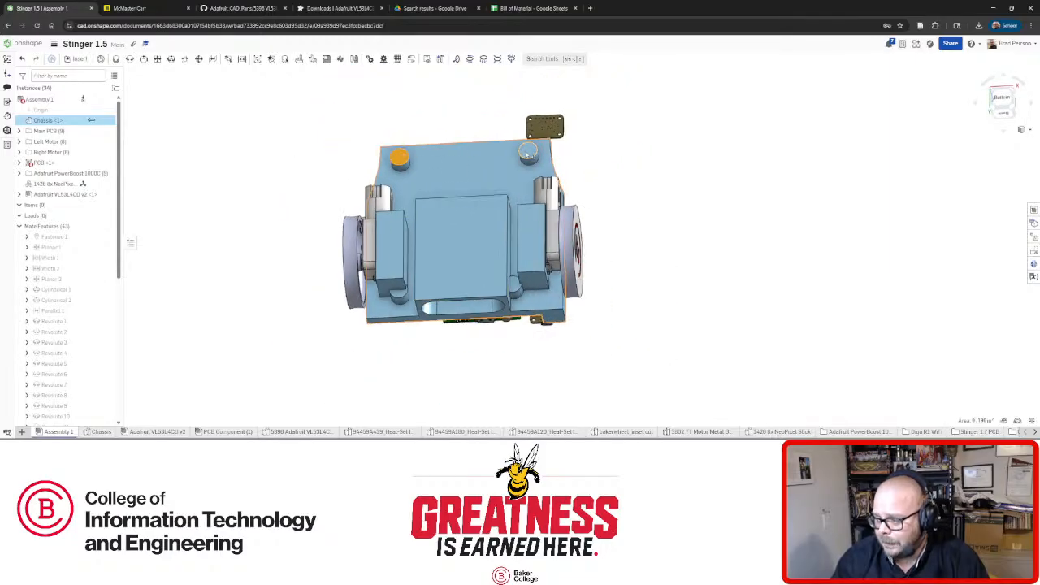
click(655, 160)
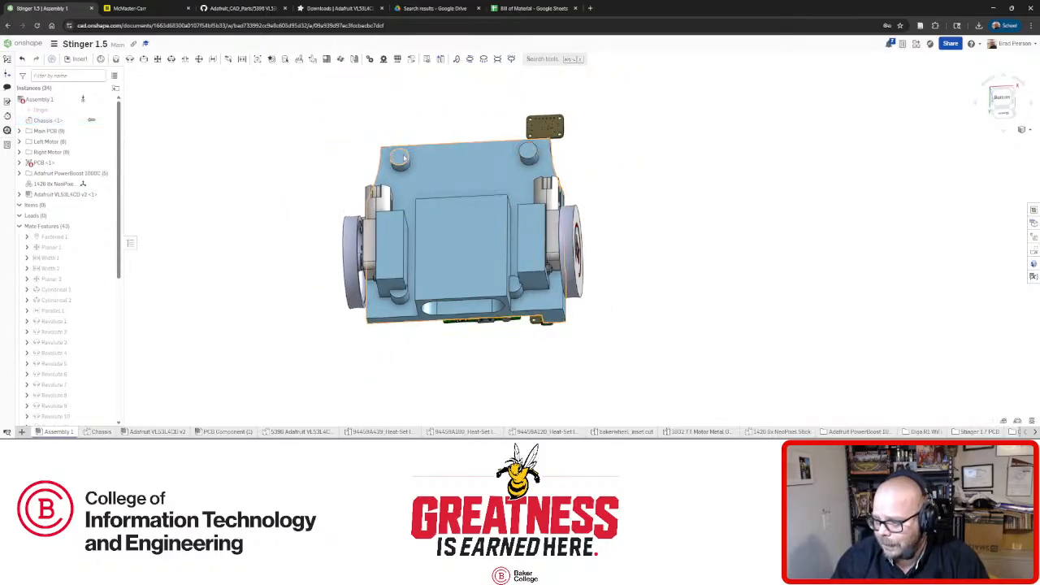
right_drag(430, 165, 445, 190)
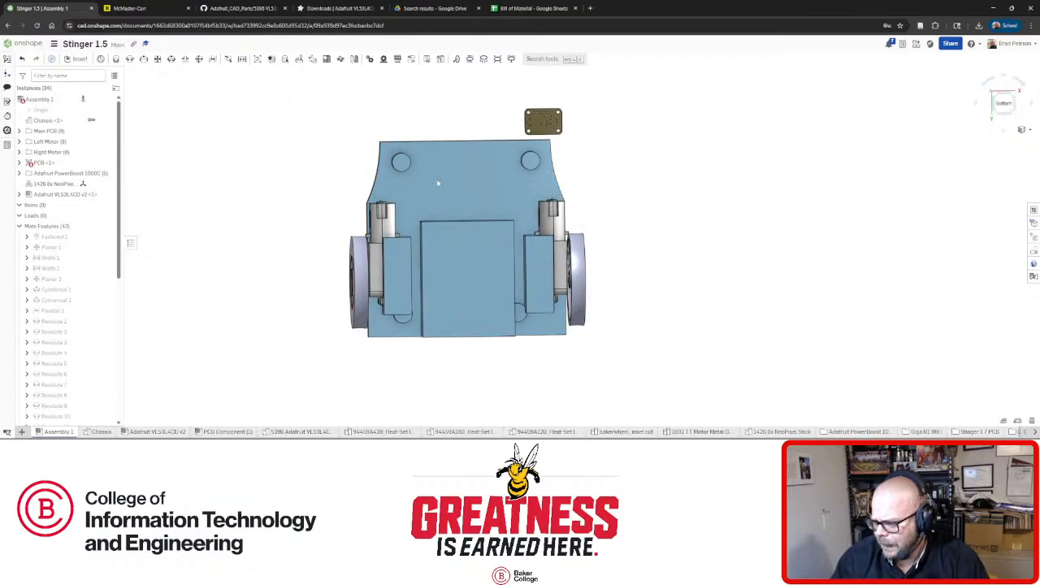
mouse_move(437, 183)
right_down()
mouse_move(436, 262)
mouse_move(435, 182)
right_up()
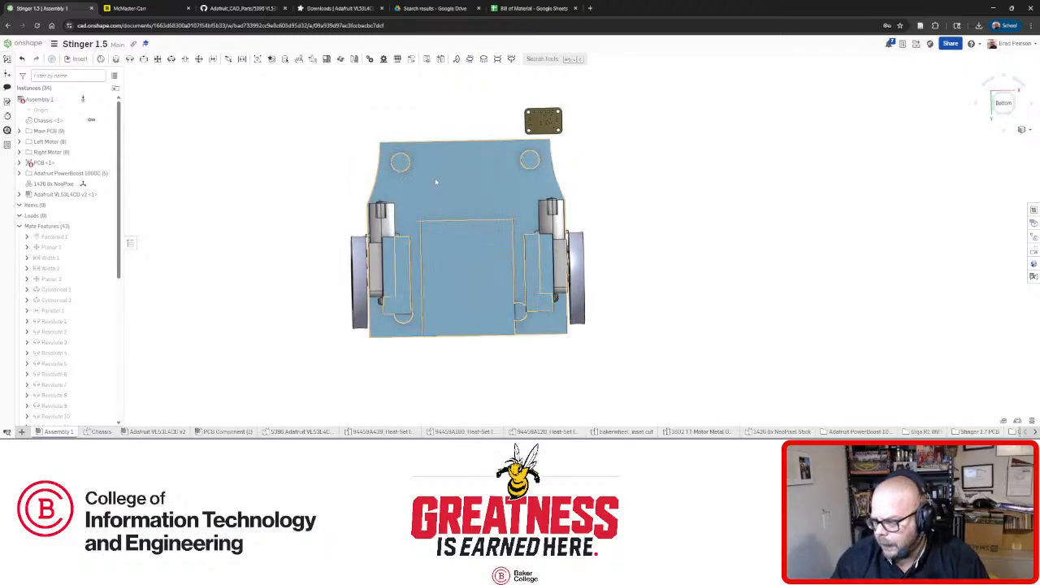
click(401, 162)
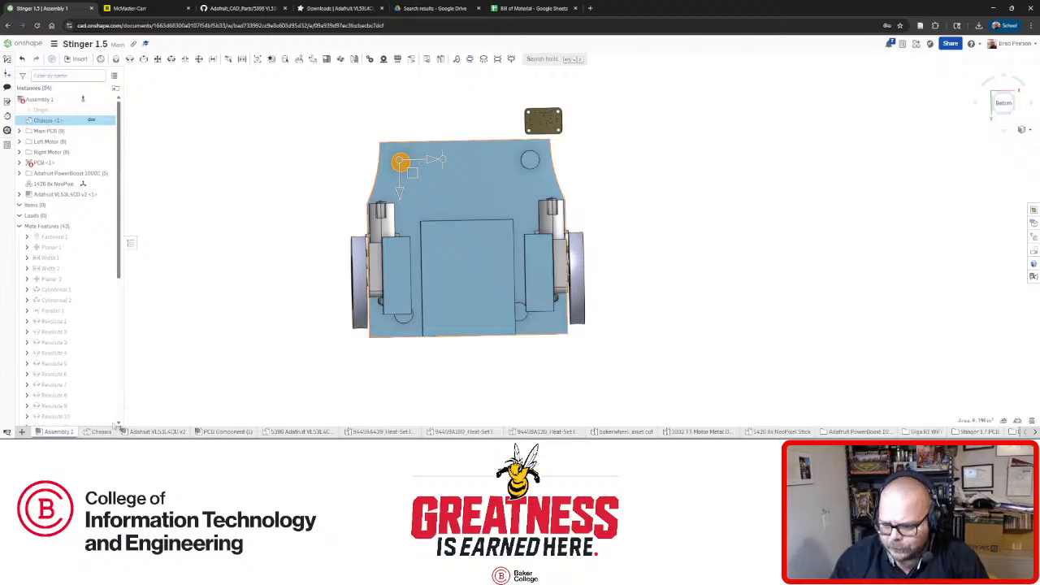
click(101, 431)
click(1004, 111)
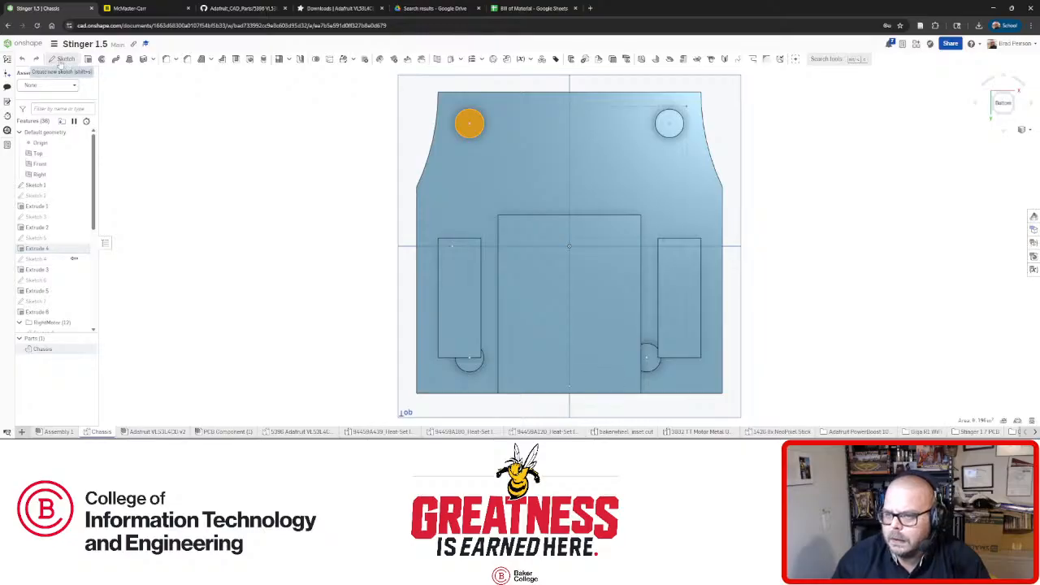
Create Sketch 17 on the Extrude 4 underside face, view it normal, and draw the first angled mount line.
click(63, 60)
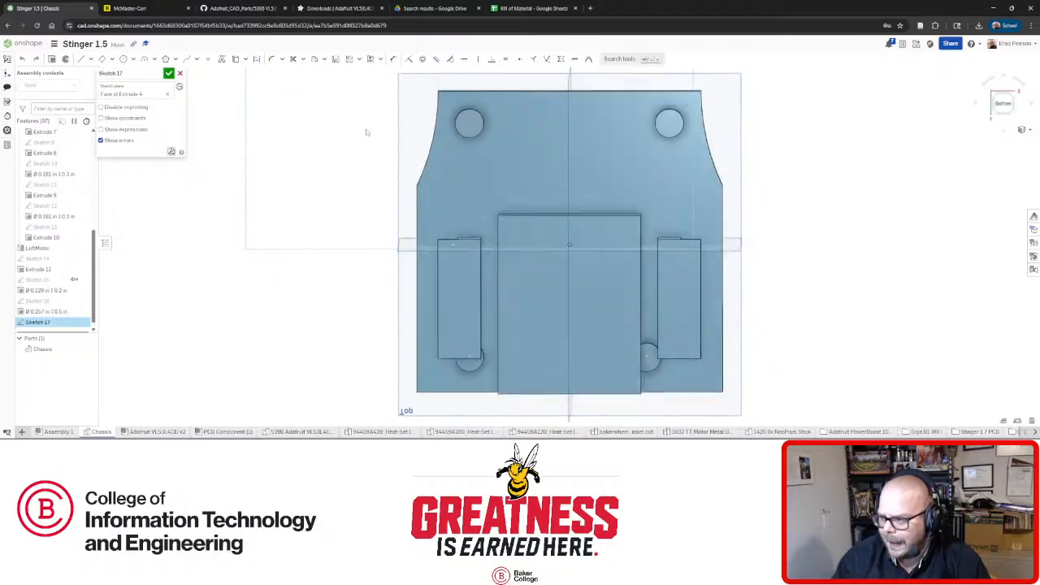
scroll(370, 128, down, 3)
scroll(476, 119, up, 4)
right_drag(439, 130, 475, 134)
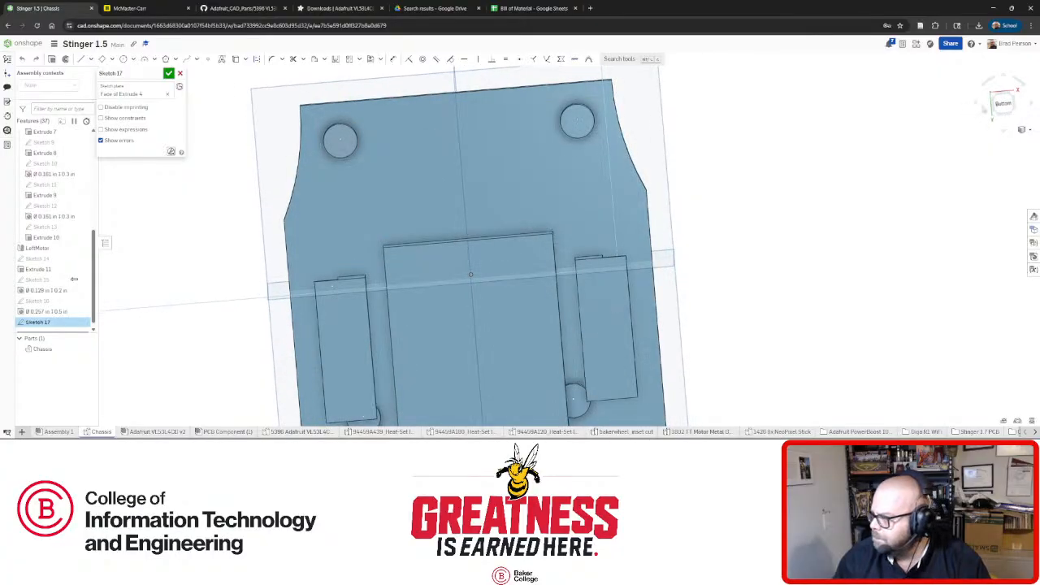
key(n)
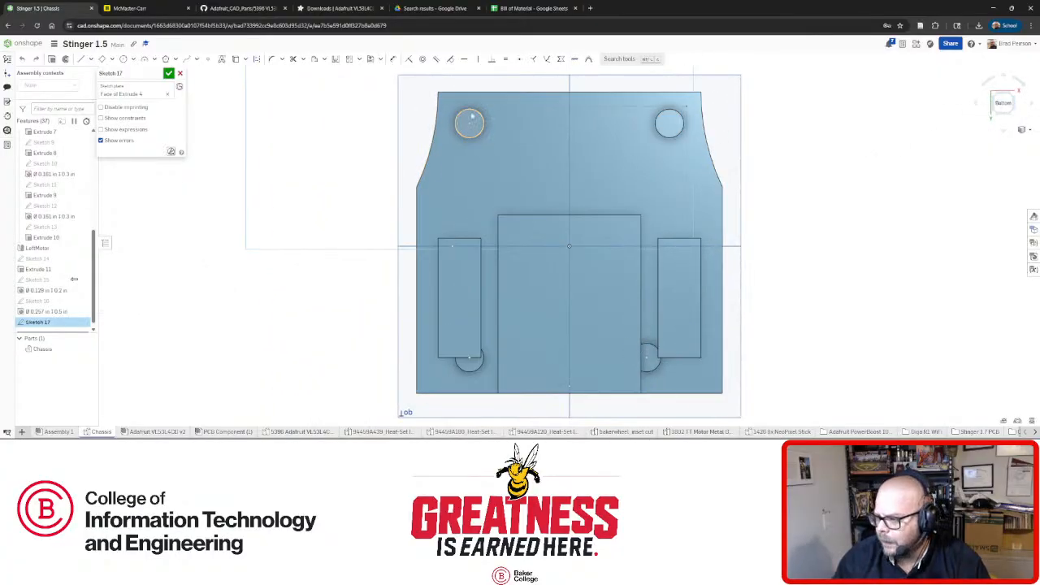
scroll(520, 134, up, 2)
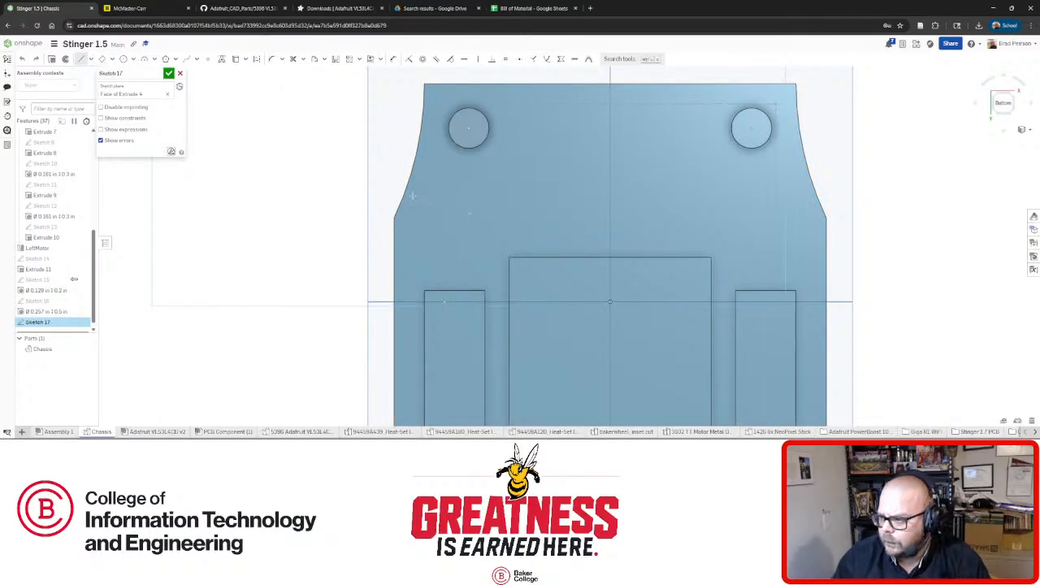
drag(525, 99, 412, 194)
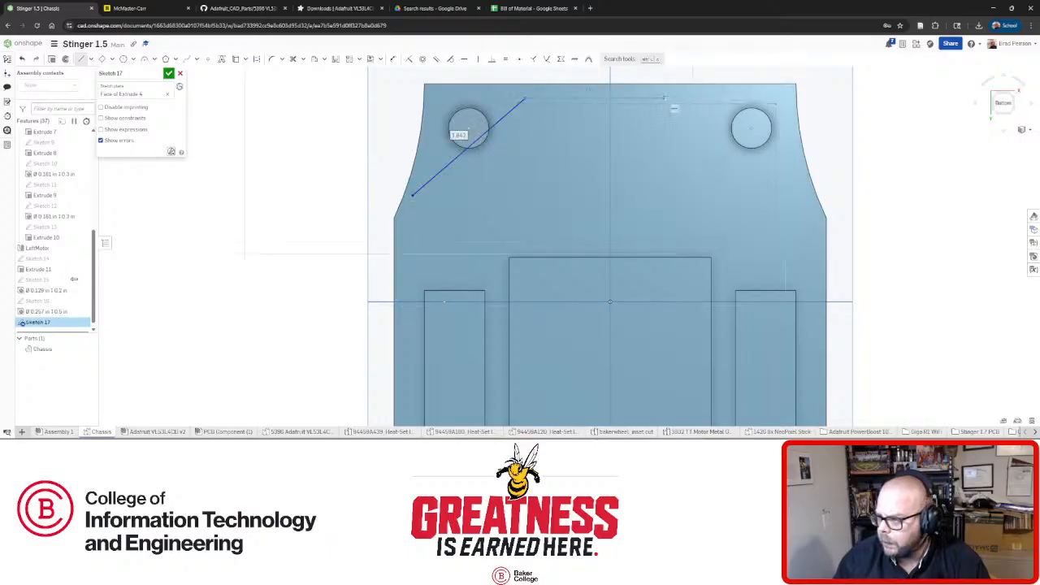
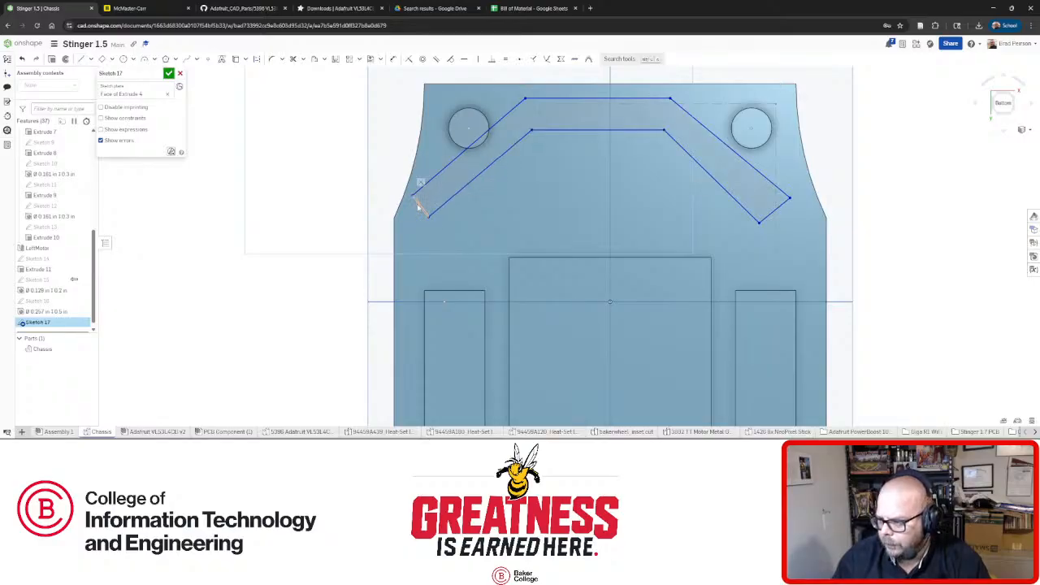
Make each slot arm's end line perpendicular to its long edge.
click(420, 195)
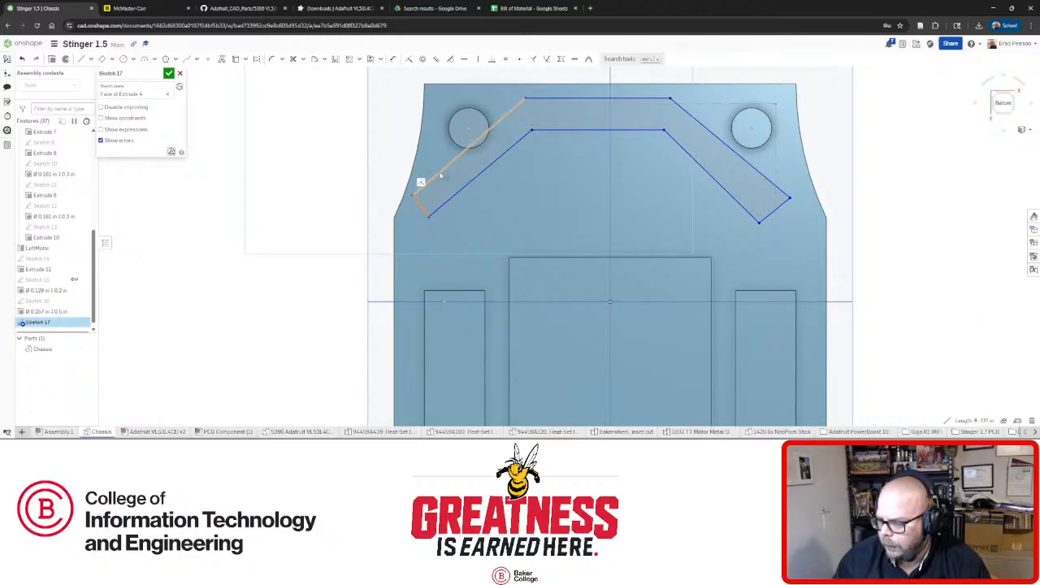
click(491, 61)
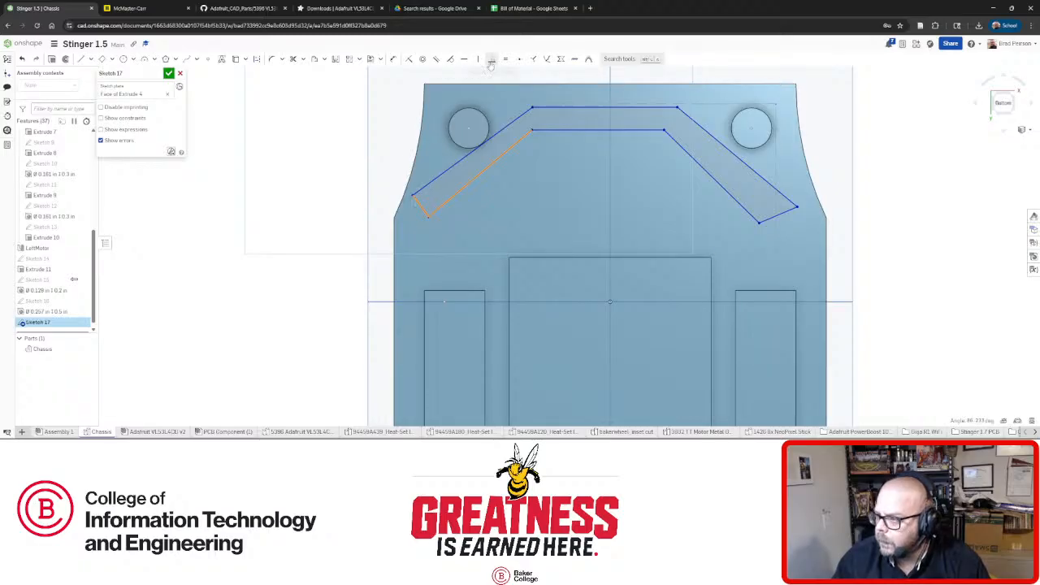
click(771, 216)
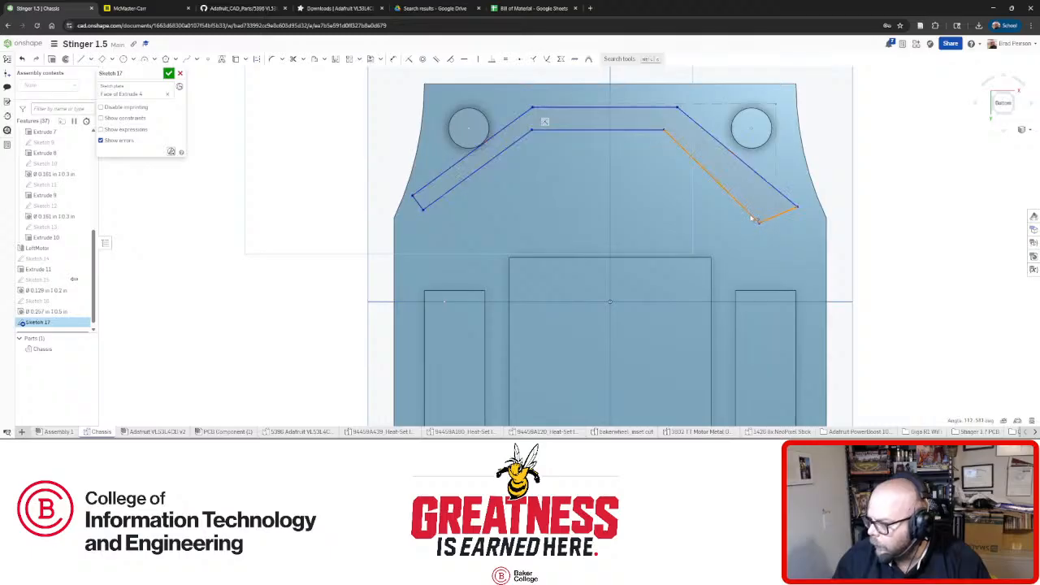
click(491, 61)
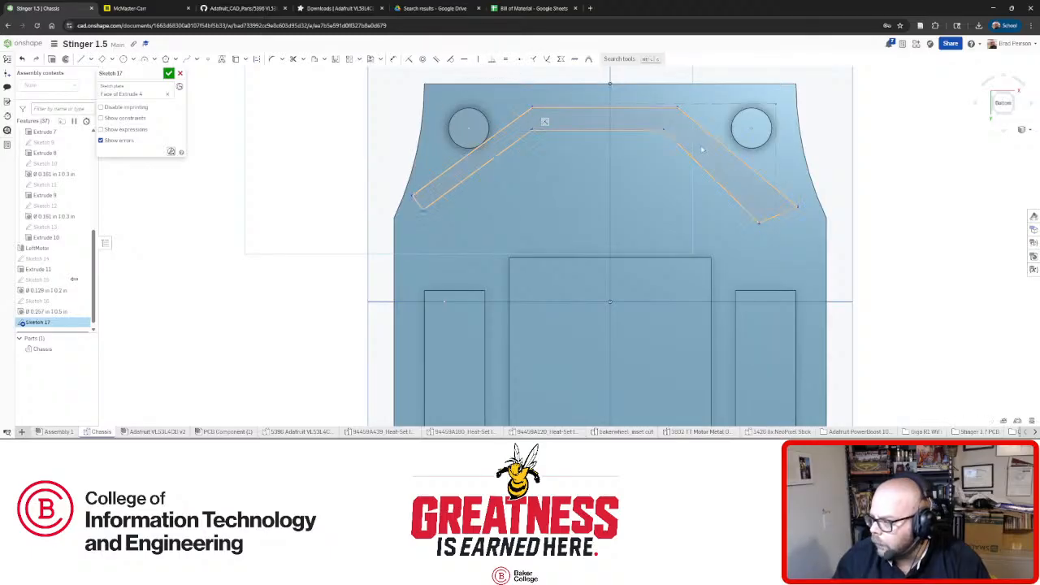
click(786, 201)
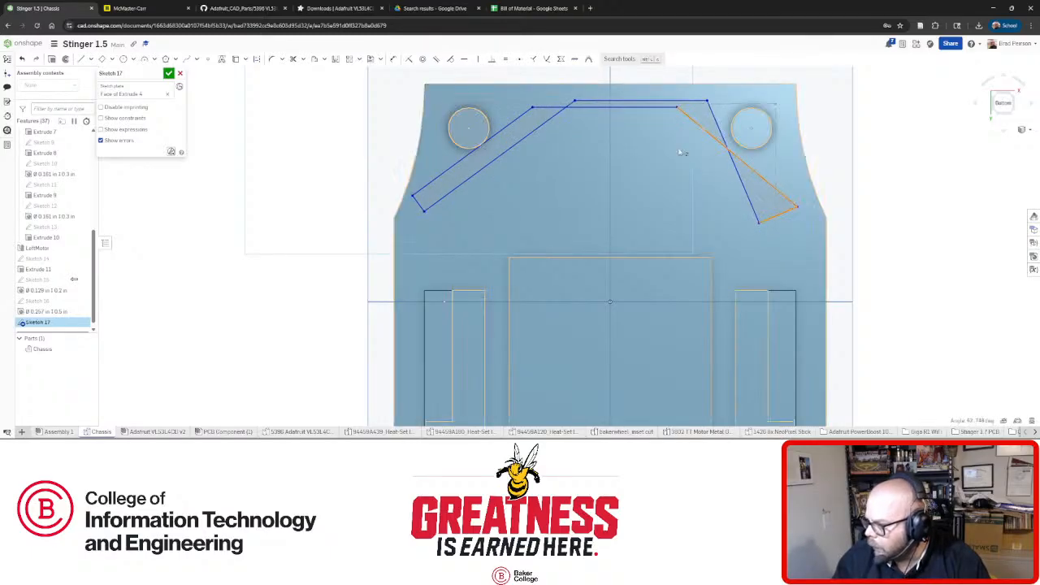
click(491, 61)
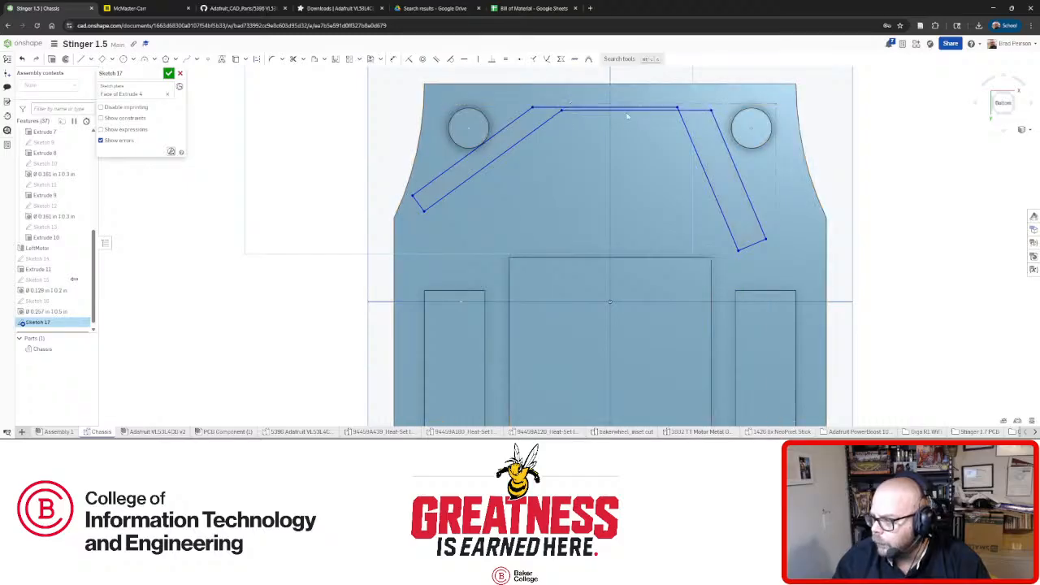
Drag the slot lines into a widened chevron, then view the sketch normal.
drag(626, 117, 627, 134)
drag(763, 240, 834, 156)
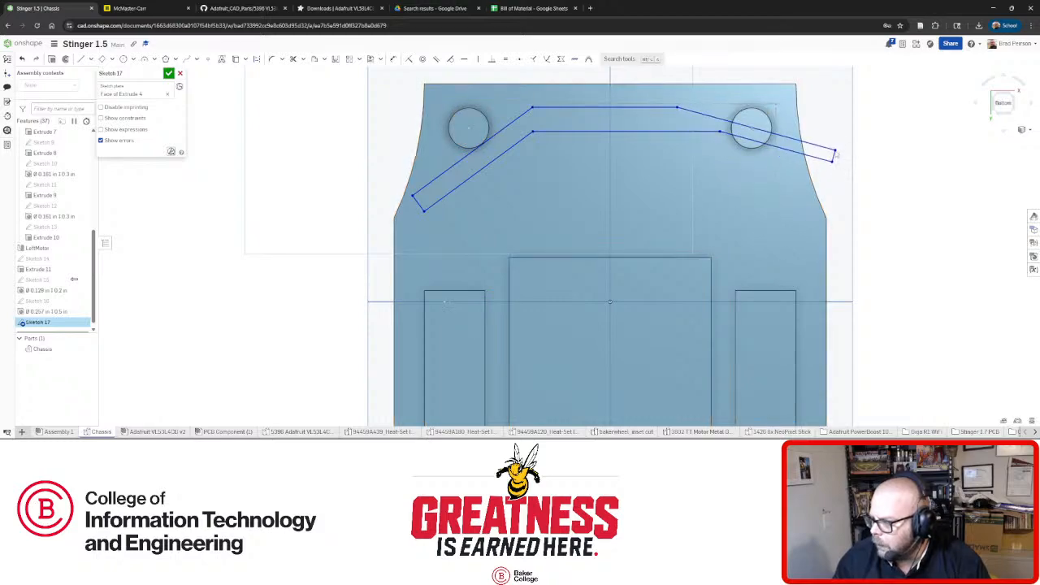
drag(721, 135, 762, 191)
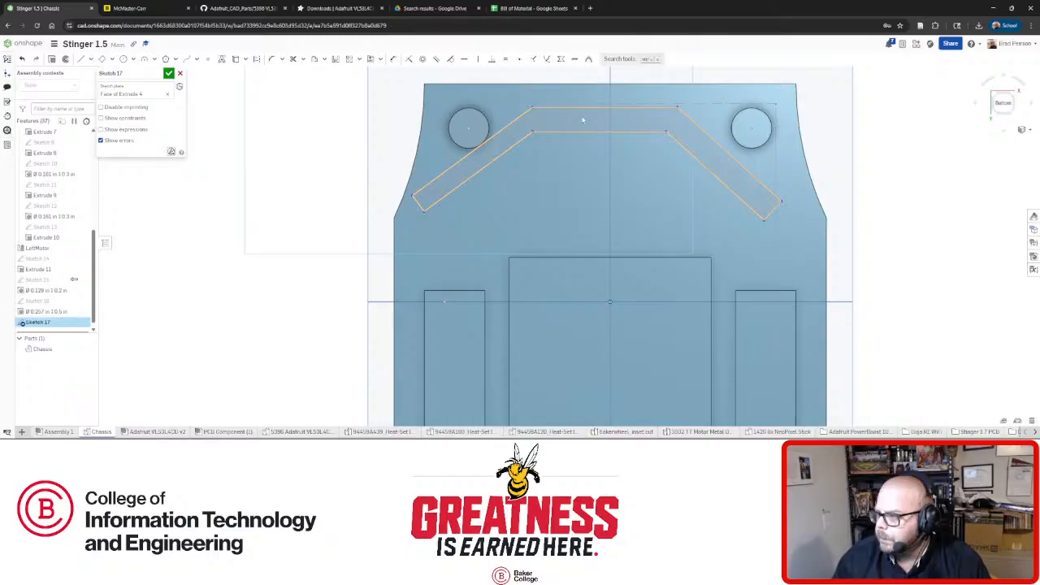
mouse_move(600, 122)
right_down()
mouse_move(605, 195)
mouse_move(627, 186)
mouse_move(596, 119)
mouse_move(612, 163)
mouse_move(608, 144)
mouse_move(663, 144)
mouse_move(719, 110)
mouse_move(666, 130)
mouse_move(631, 116)
mouse_move(641, 106)
mouse_move(657, 130)
mouse_move(615, 133)
mouse_move(610, 164)
right_up()
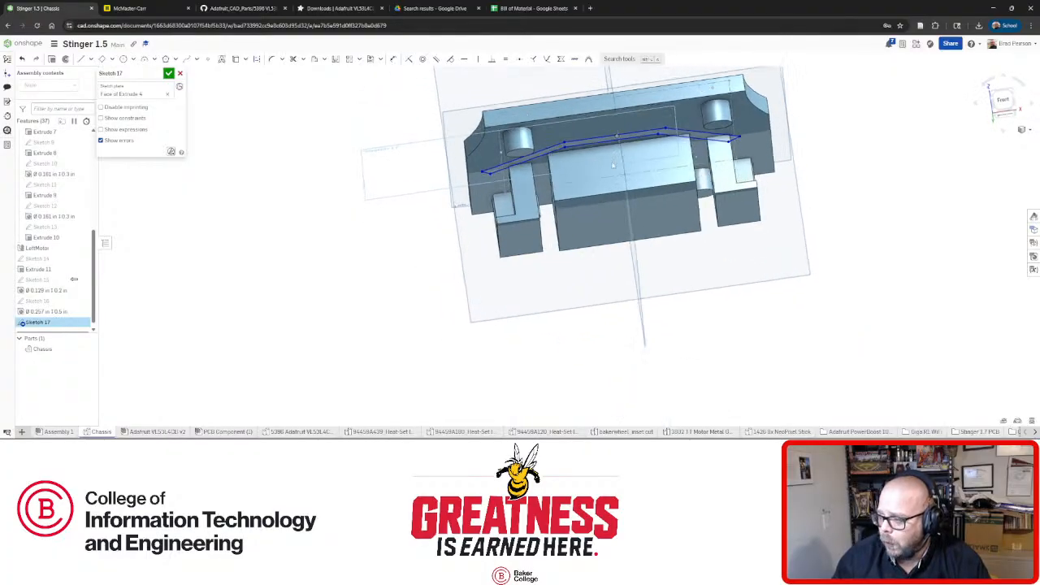
scroll(576, 139, up, 2)
right_drag(577, 124, 592, 119)
scroll(576, 122, down, 2)
scroll(592, 119, down, 1)
key(n)
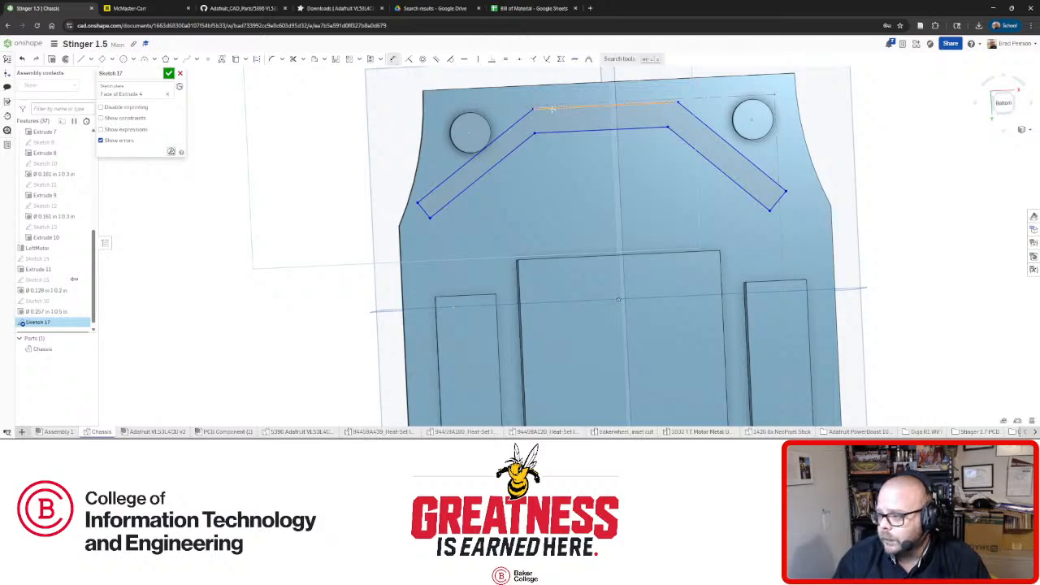
Dimension the left and right chevron arms at 45° to the chassis top edge, then show Assembly 1.
click(525, 116)
click(509, 87)
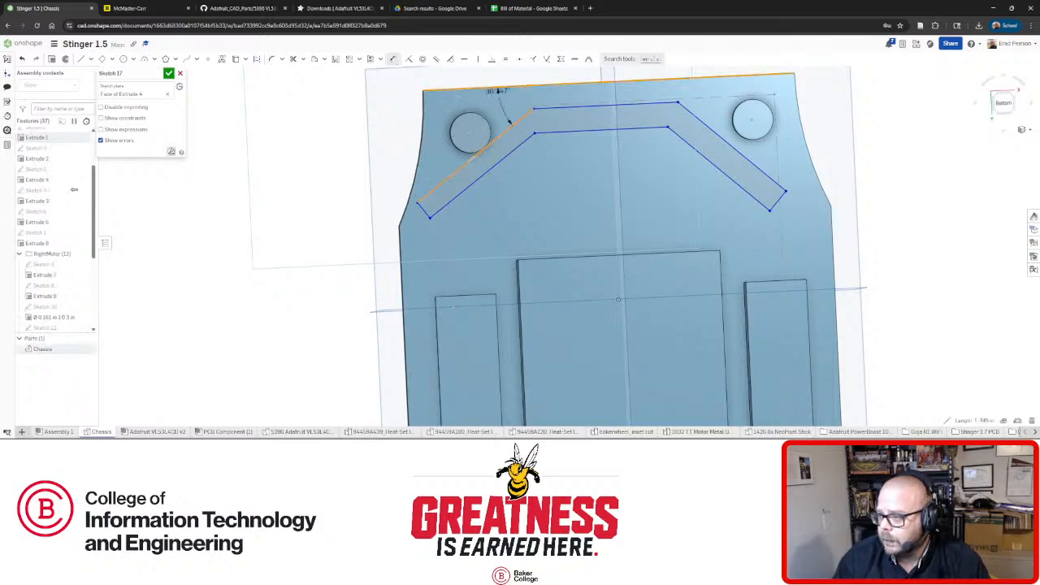
click(318, 146)
text(45)
key(Return)
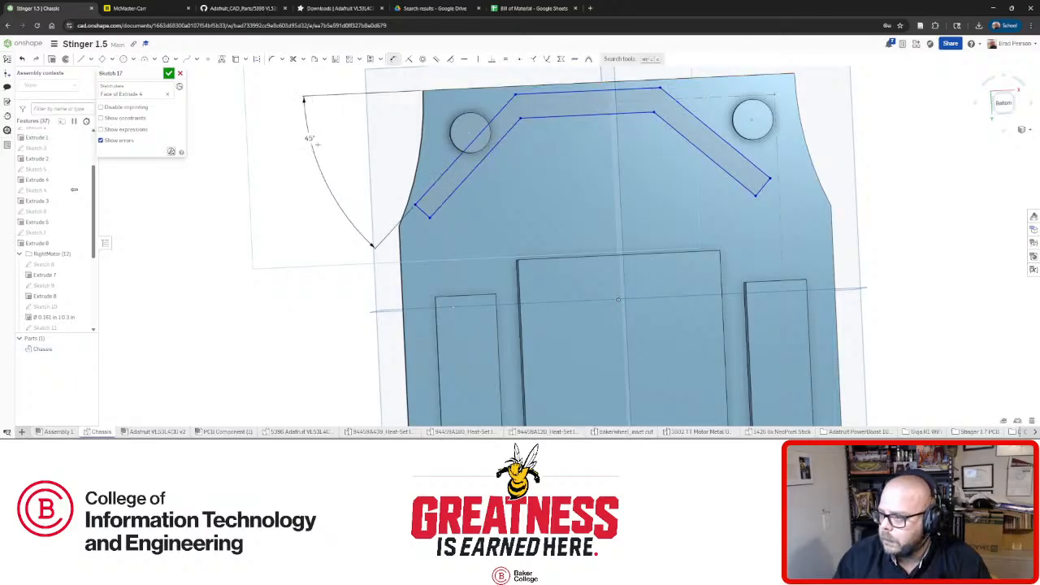
click(722, 136)
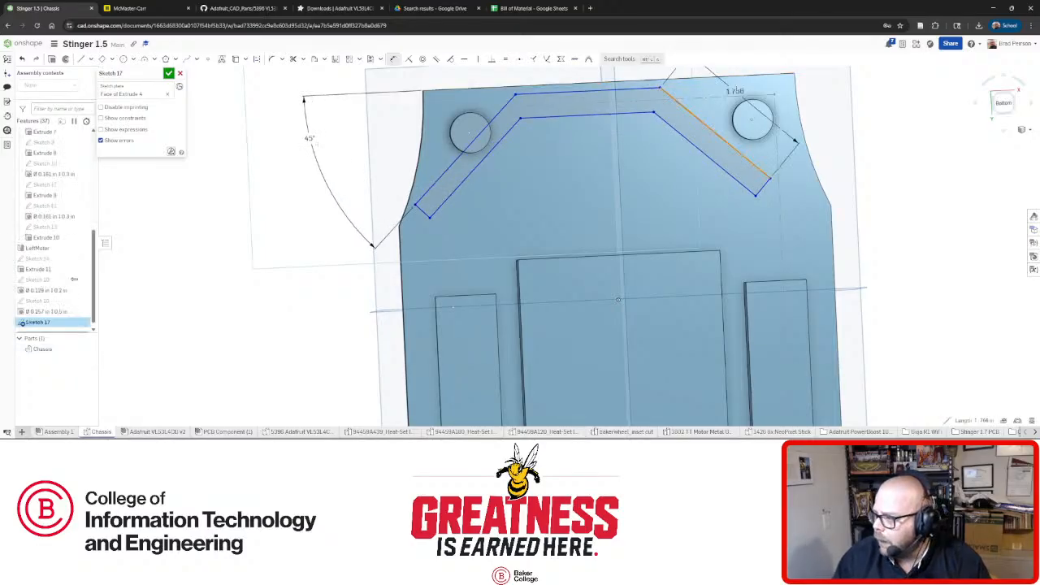
click(780, 78)
click(842, 124)
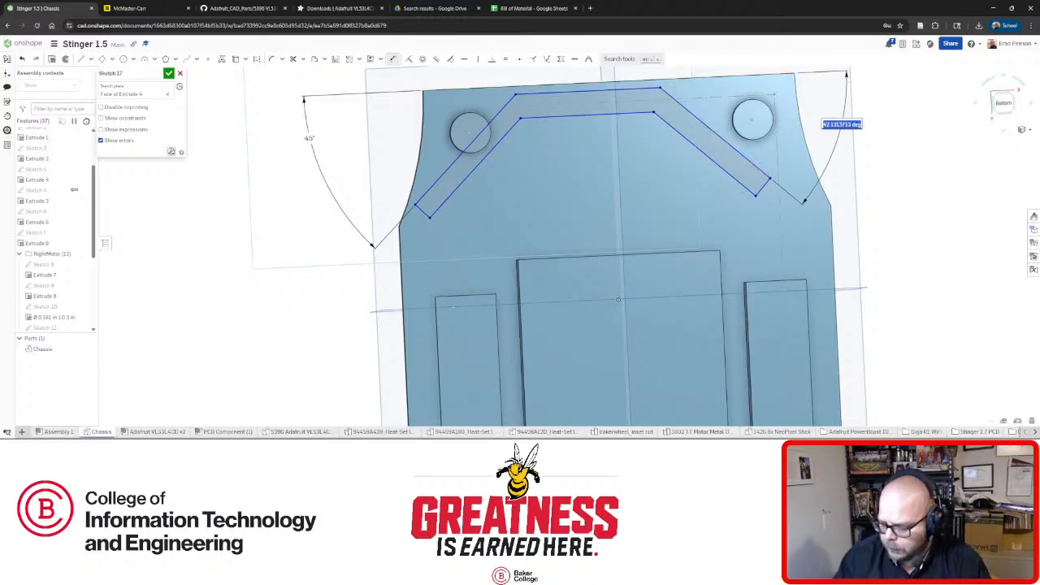
text(45)
key(Return)
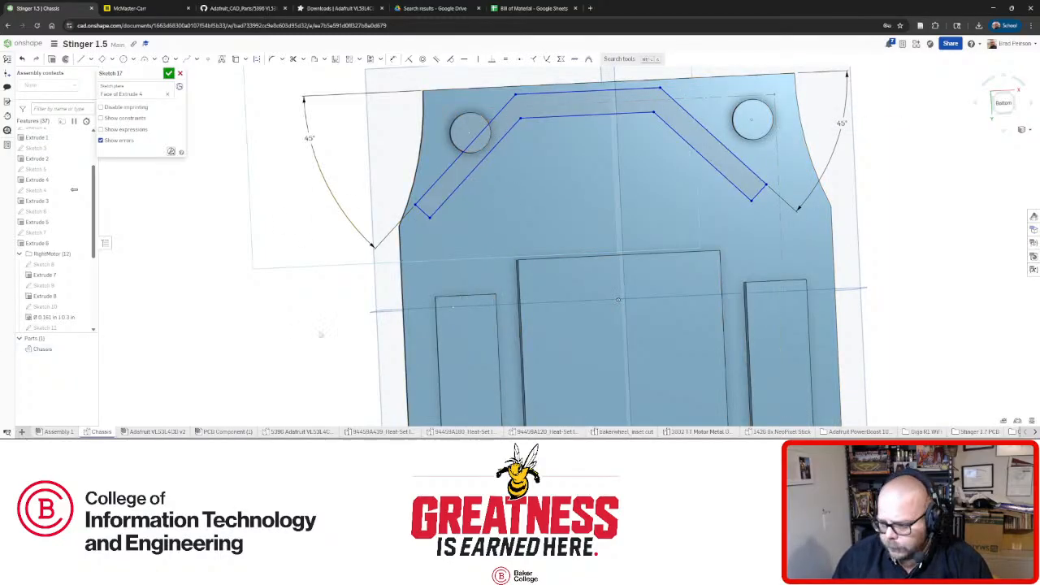
click(57, 432)
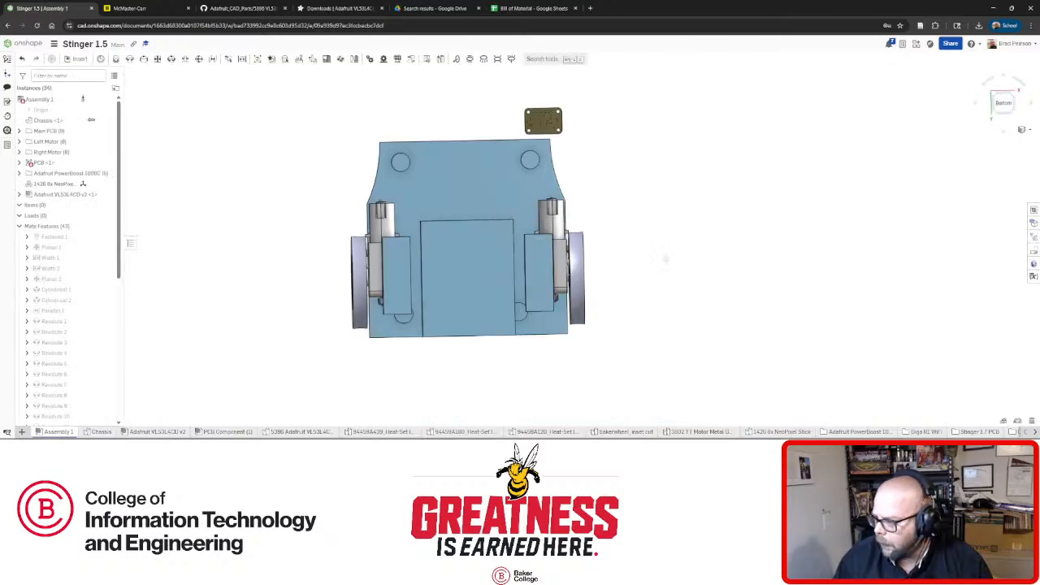
View the whole Adafruit VL53L4CD v2 sensor board from above.
click(157, 431)
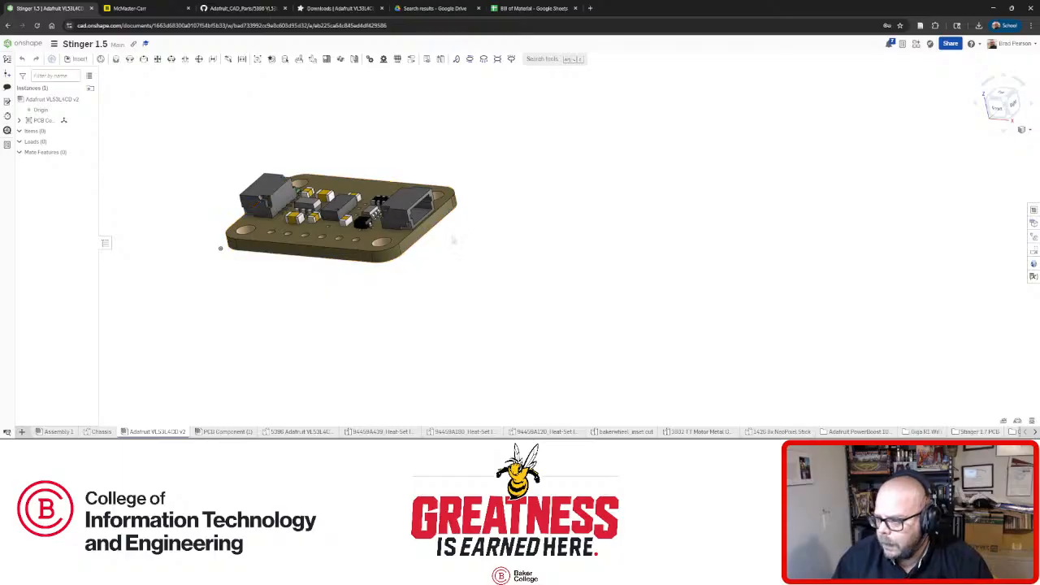
scroll(415, 235, up, 3)
click(437, 228)
scroll(446, 238, down, 3)
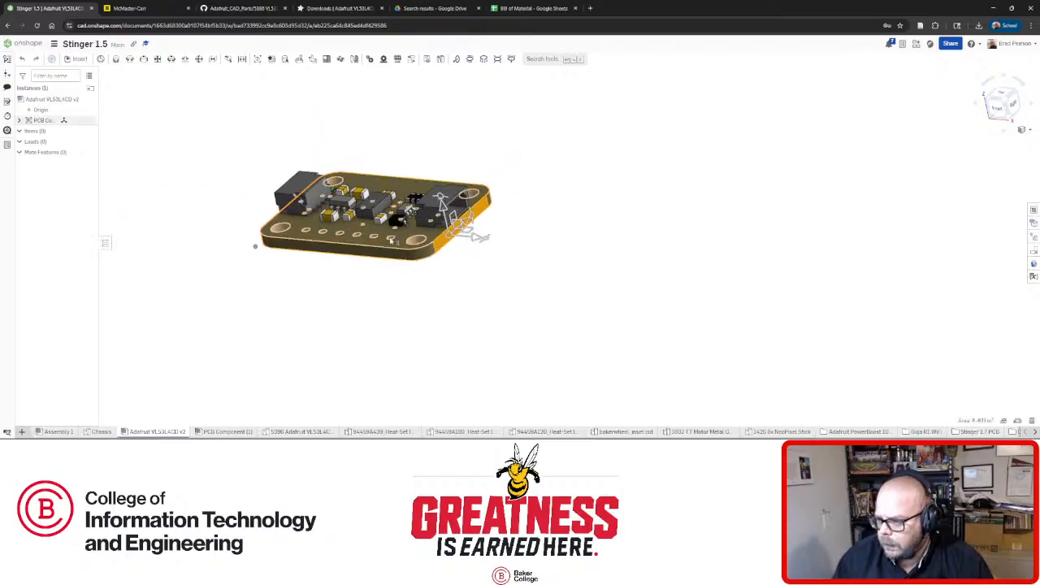
right_drag(446, 238, 277, 238)
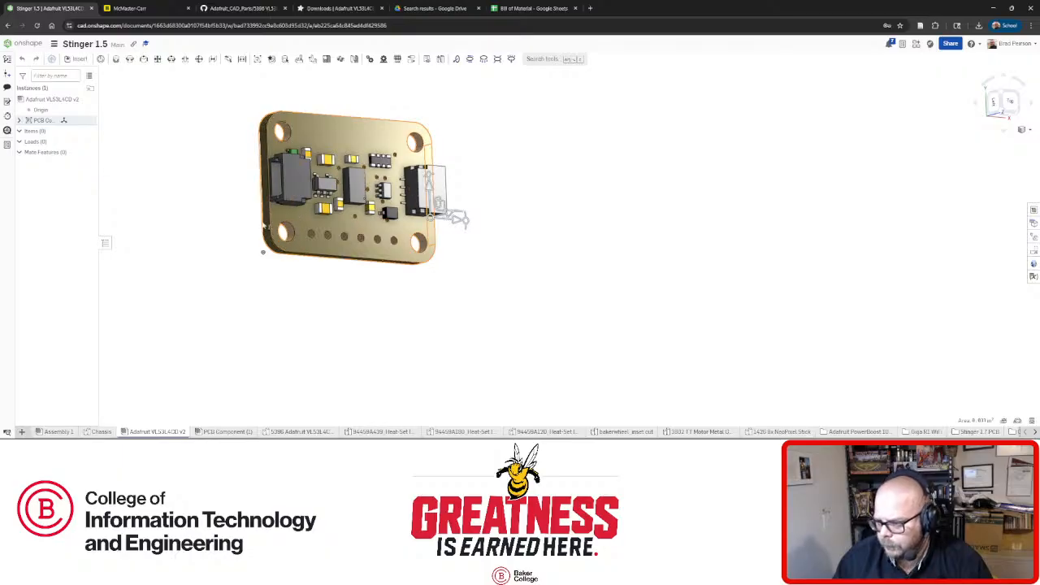
scroll(263, 226, up, 3)
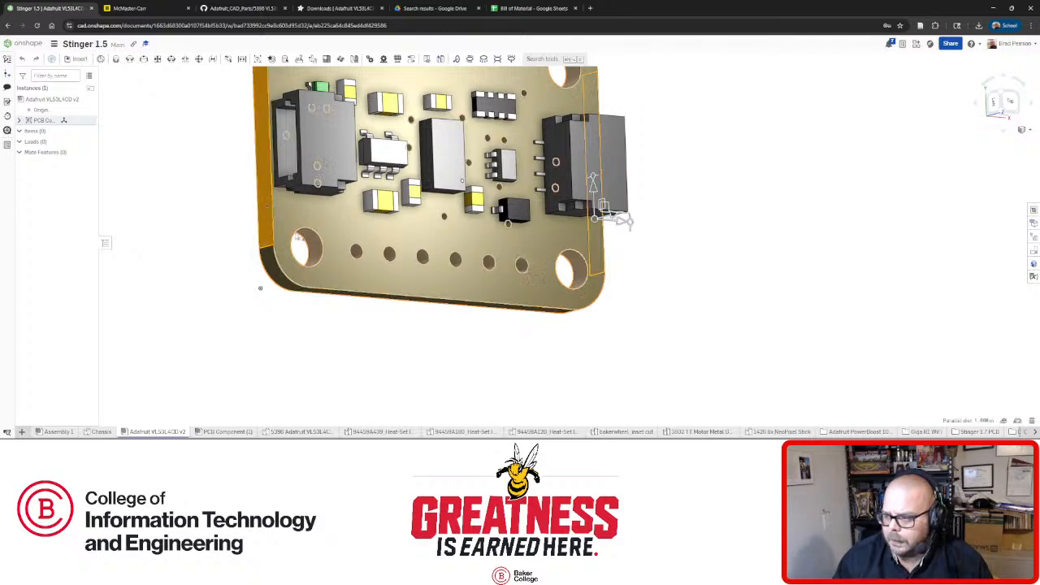
right_drag(261, 212, 257, 233)
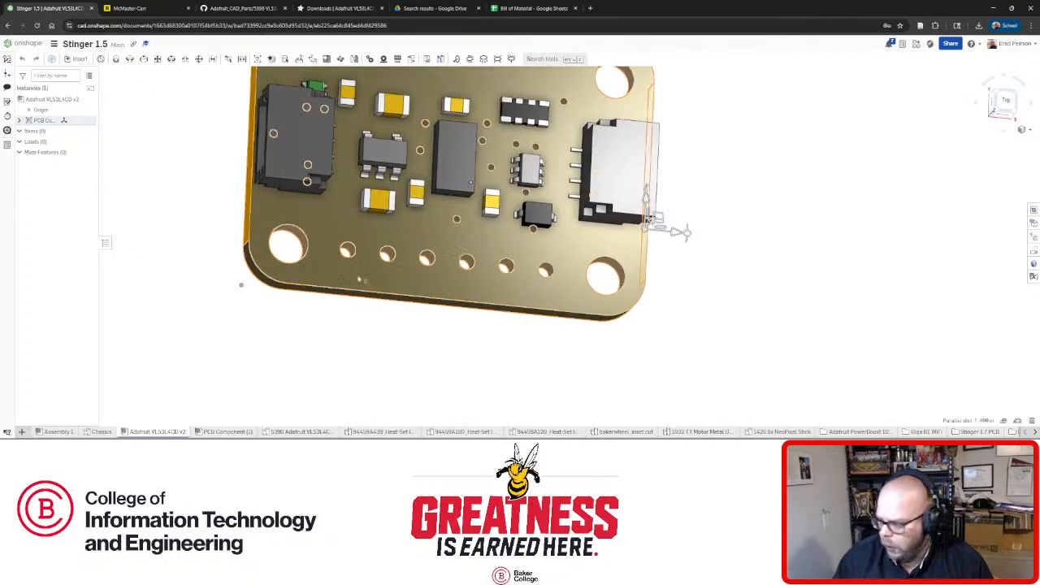
right_drag(575, 313, 558, 299)
middle_drag(455, 265, 560, 347)
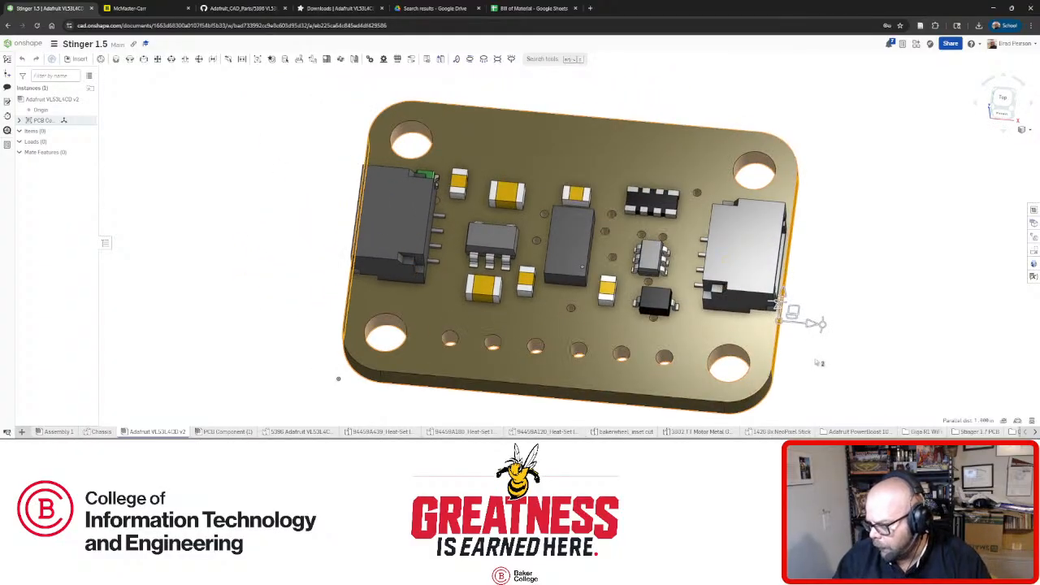
Go back through Assembly 1 to the Chassis tab with Sketch 17.
key(alt+Tab)
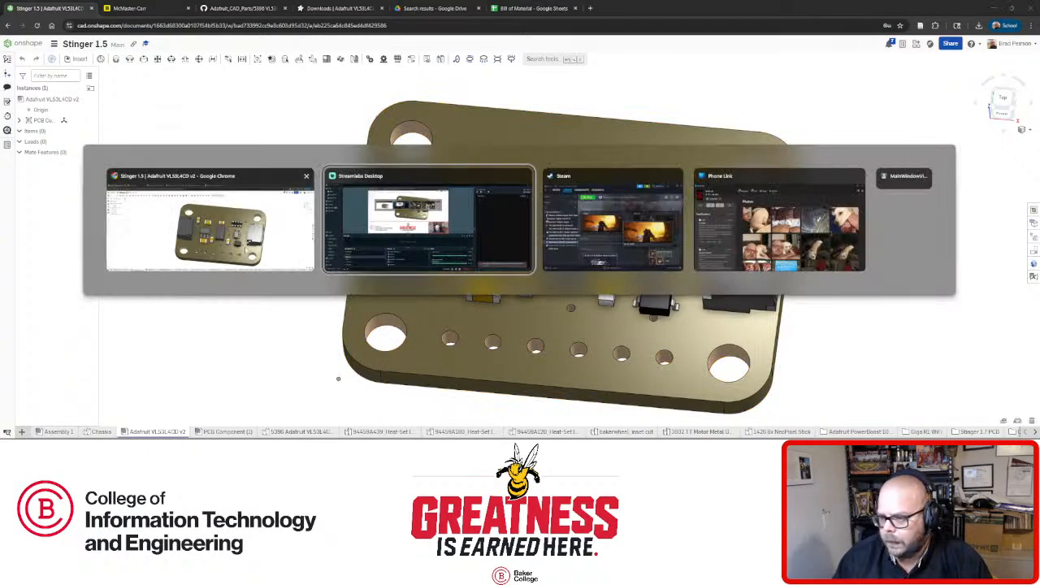
click(229, 226)
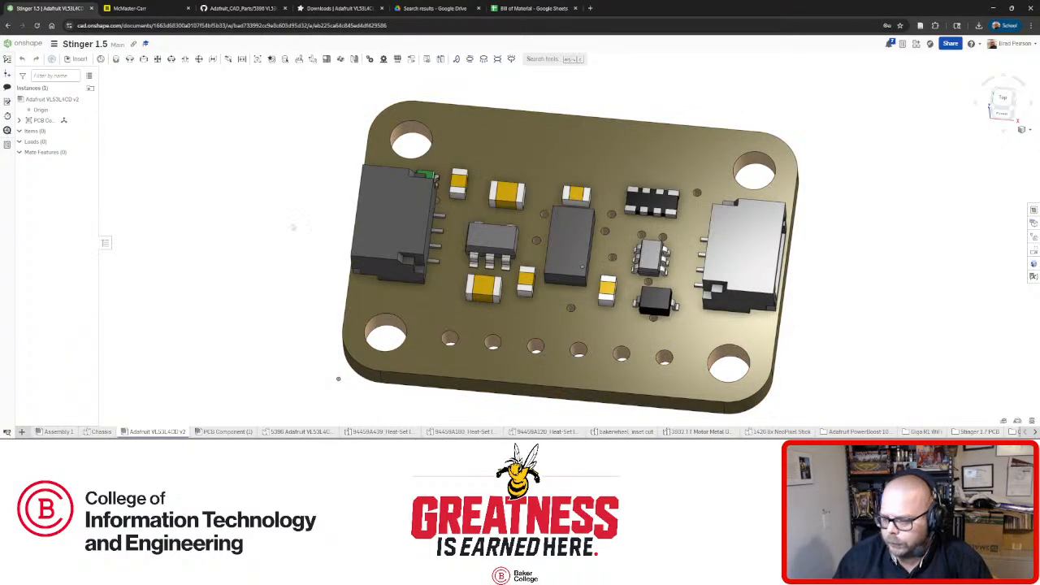
click(71, 432)
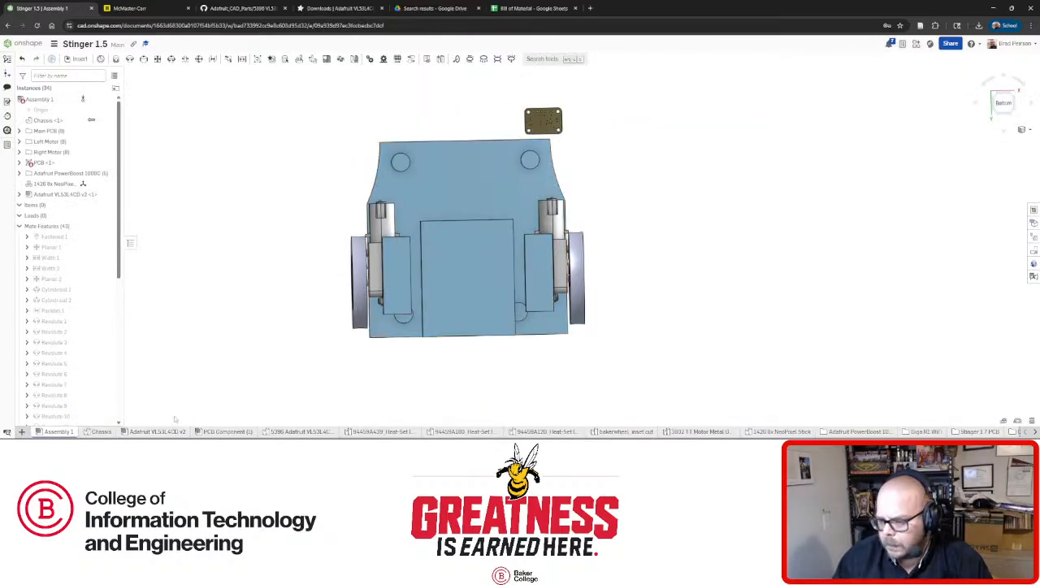
click(99, 431)
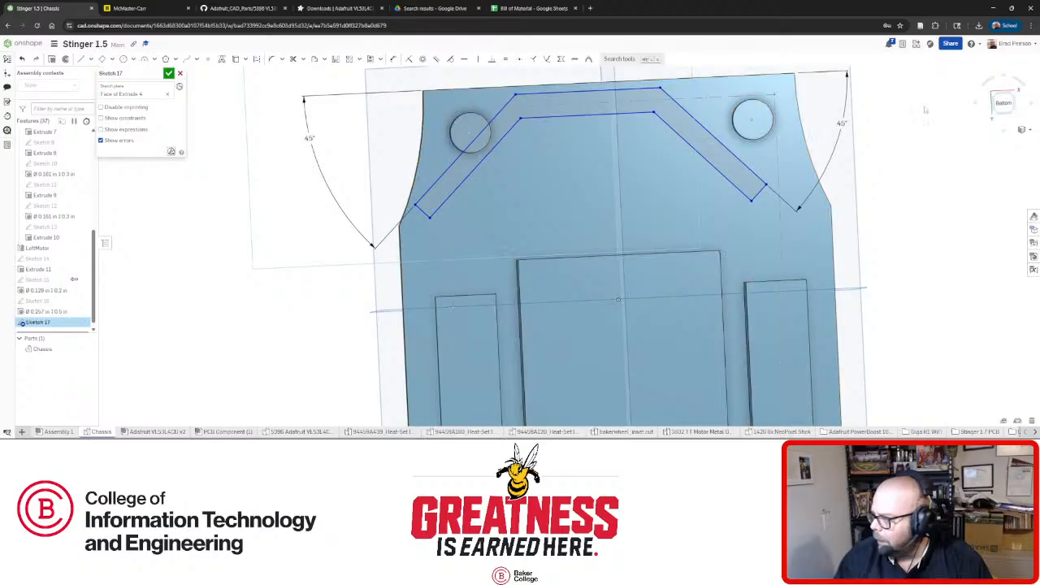
Dimension the chevron's top edge length to 1.5.
click(1005, 106)
scroll(607, 95, up, 2)
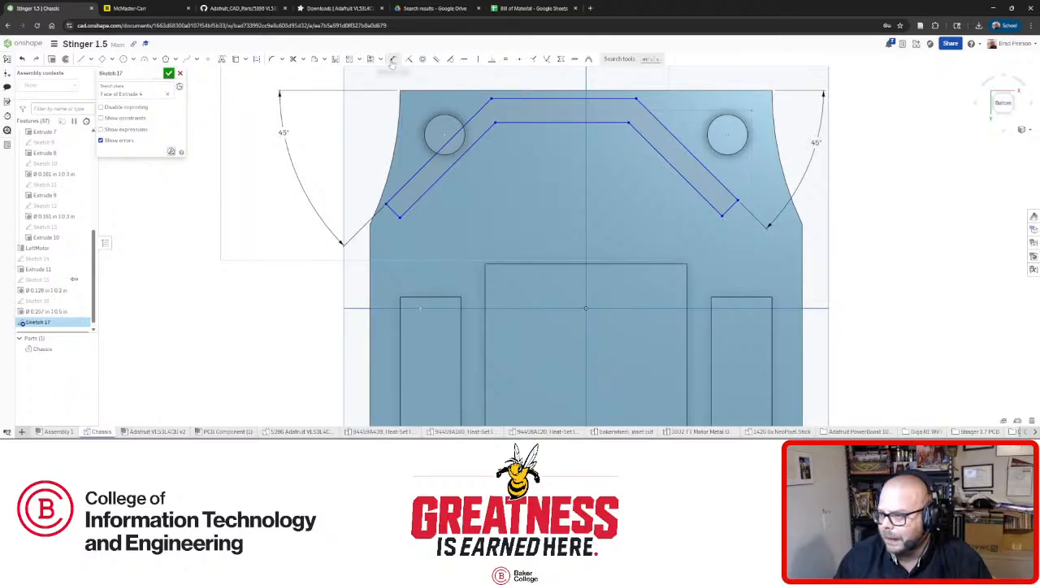
click(552, 99)
click(554, 75)
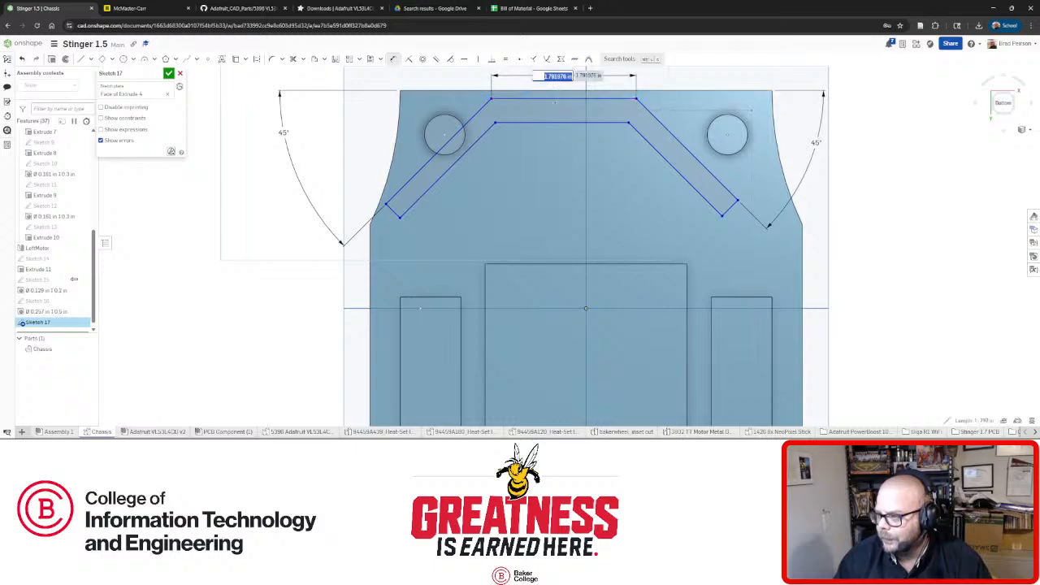
text(1.5)
key(Return)
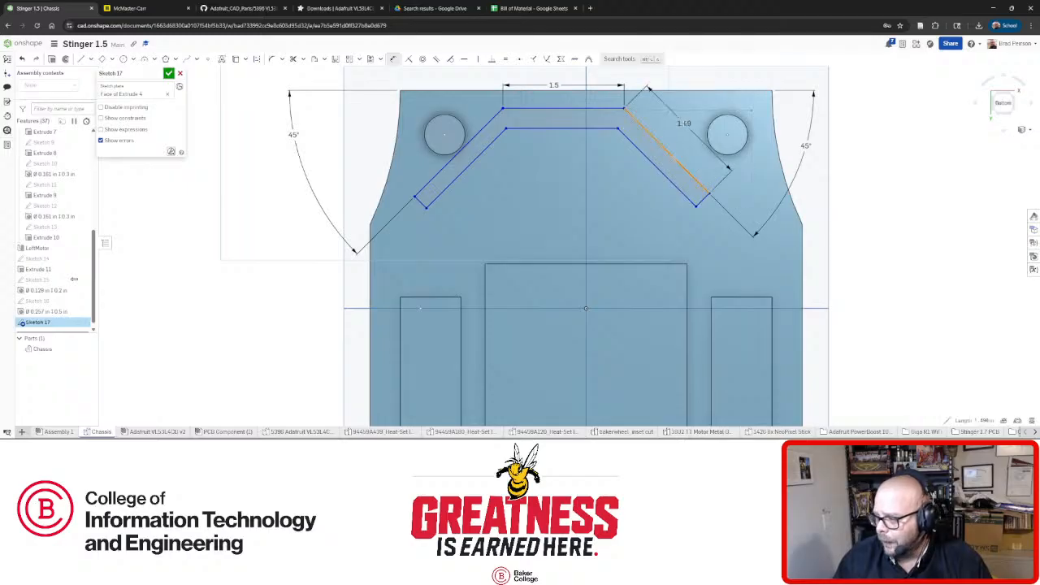
Offset the chevron's right, top and left edges into parallel inner lines.
key(Escape)
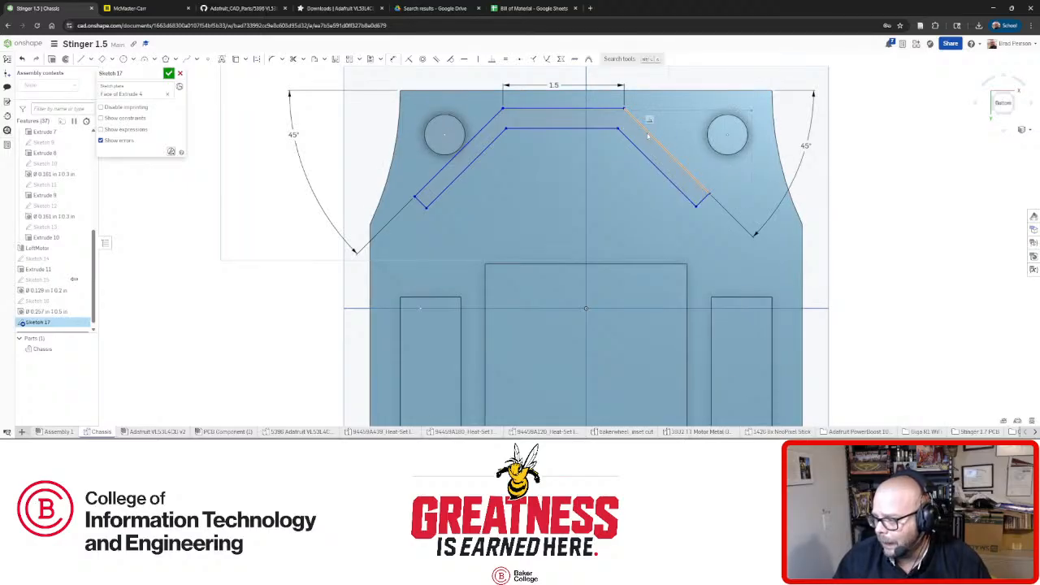
click(647, 135)
click(603, 109)
click(482, 129)
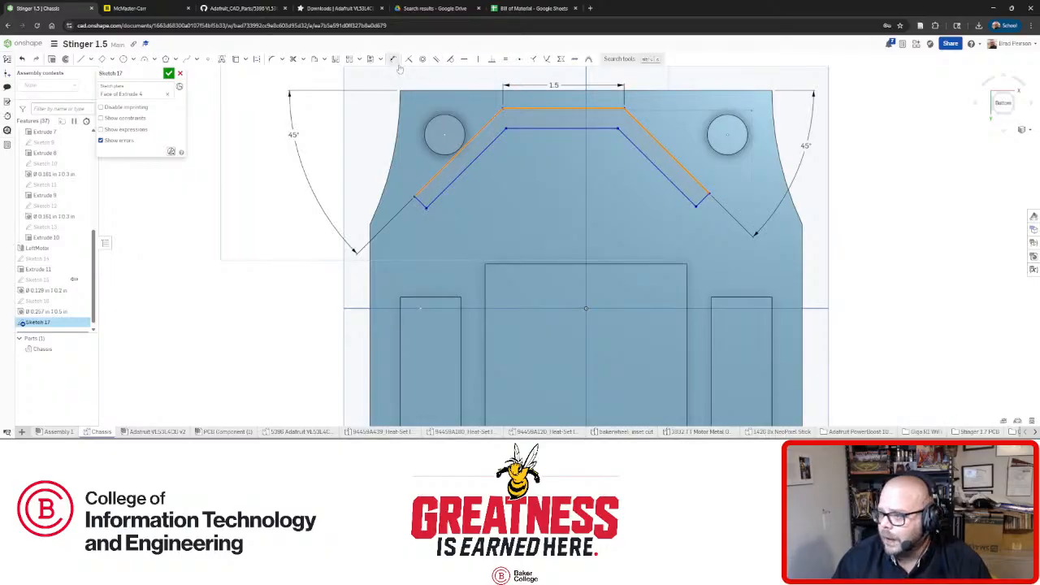
click(505, 60)
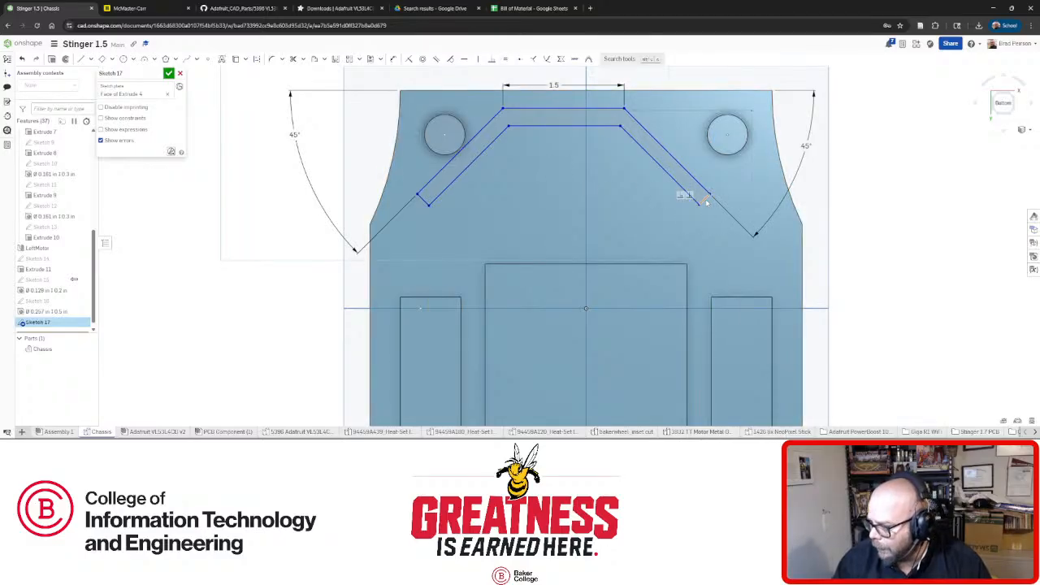
Make the band's two end edges equal and adjust the inner top line.
click(705, 200)
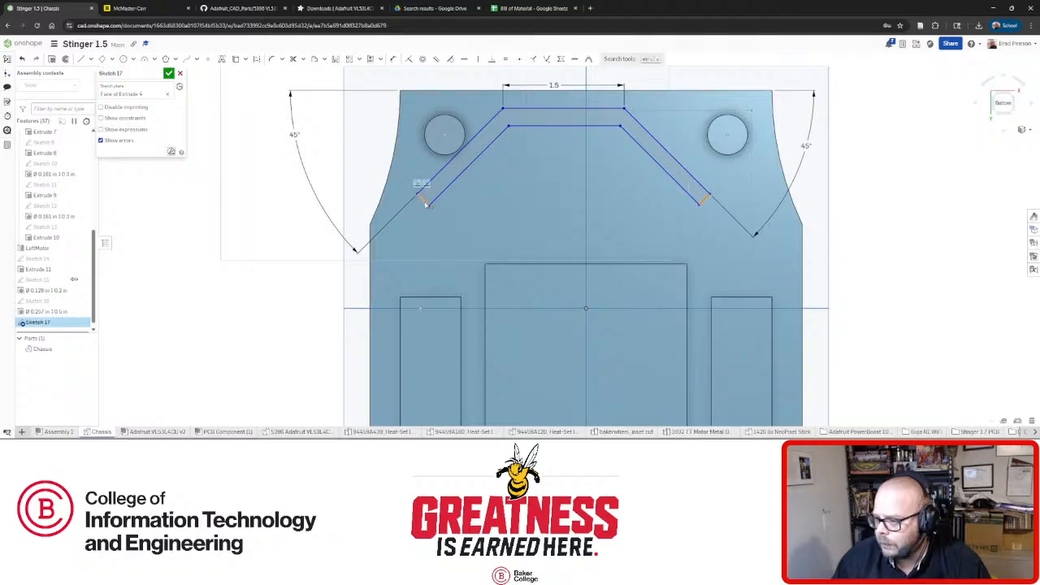
click(424, 203)
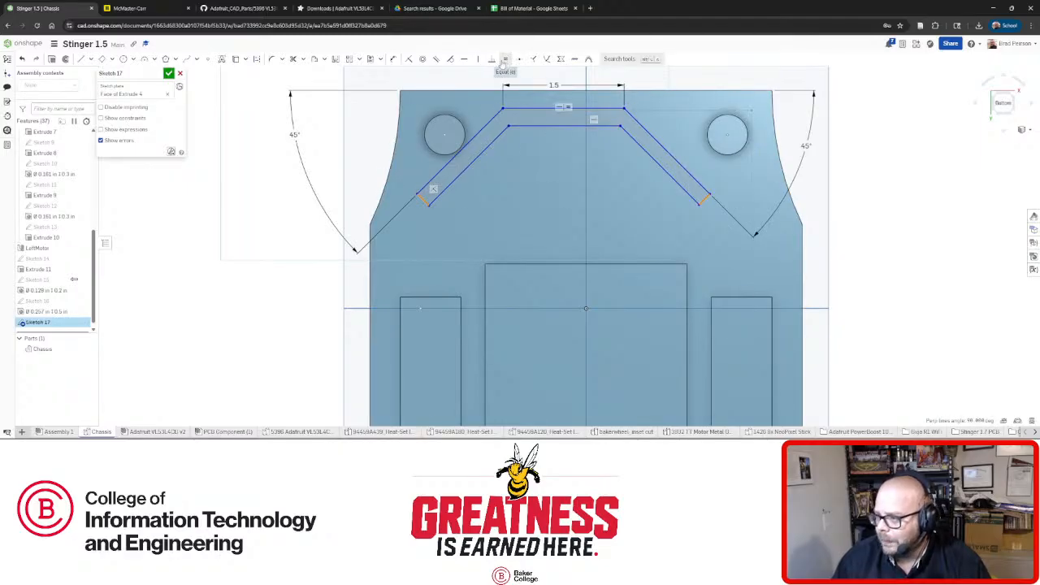
click(505, 62)
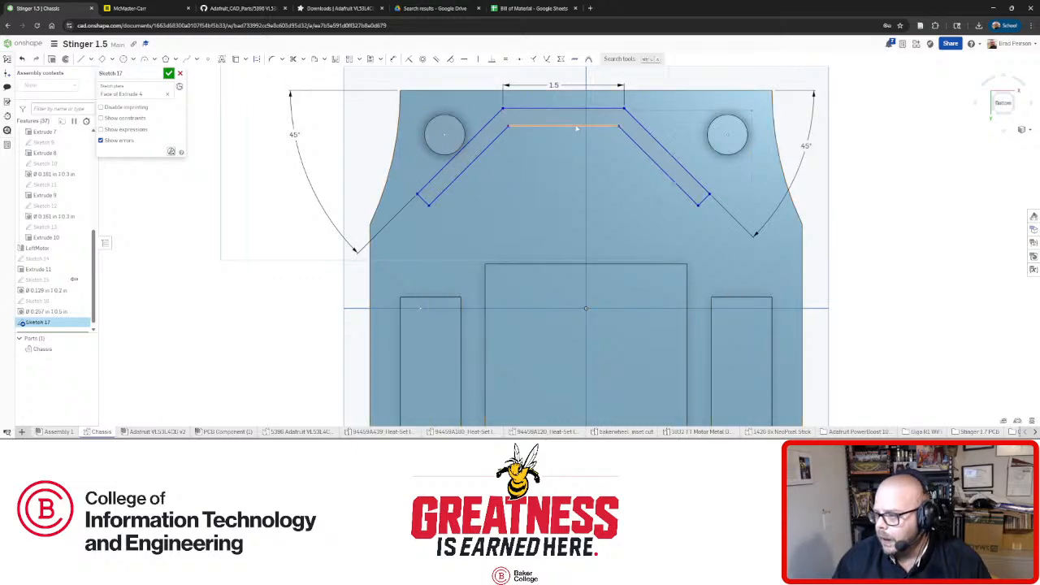
drag(576, 128, 580, 172)
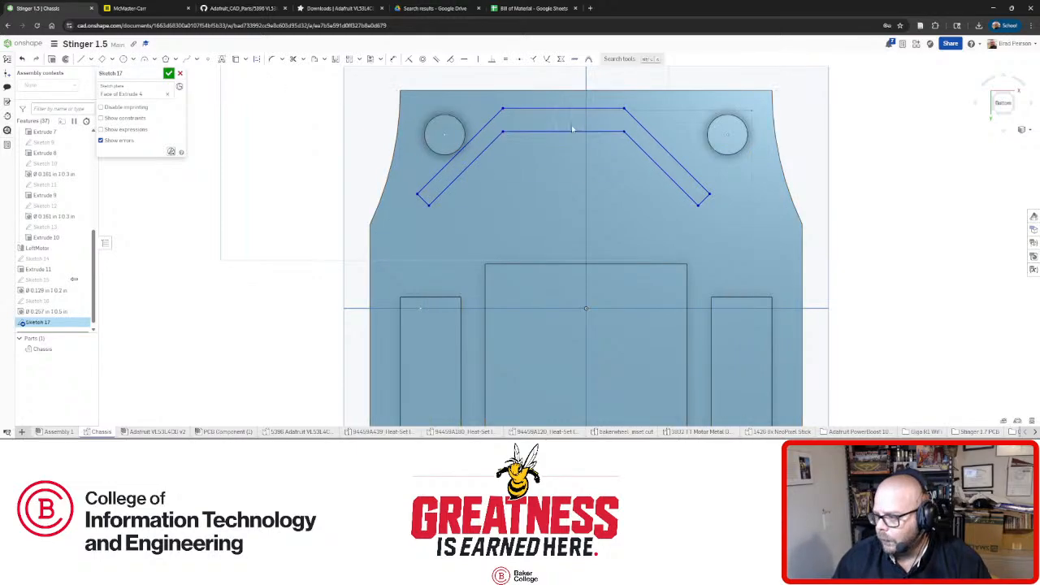
mouse_move(571, 128)
mouse_down()
mouse_move(572, 171)
mouse_move(572, 135)
mouse_up()
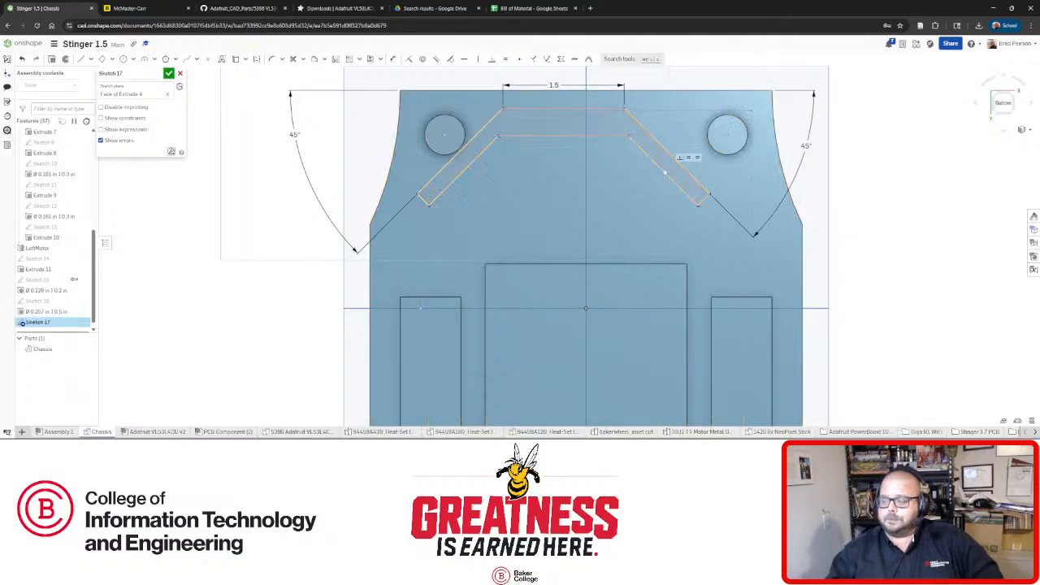
Make the short vertical line between the top edges construction, equal to the end edge.
click(548, 135)
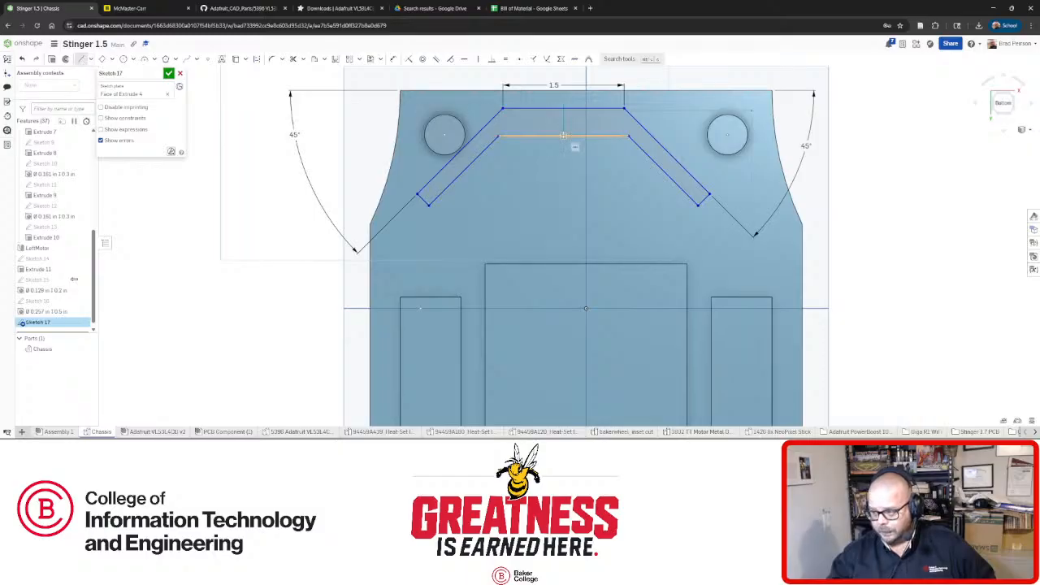
click(563, 124)
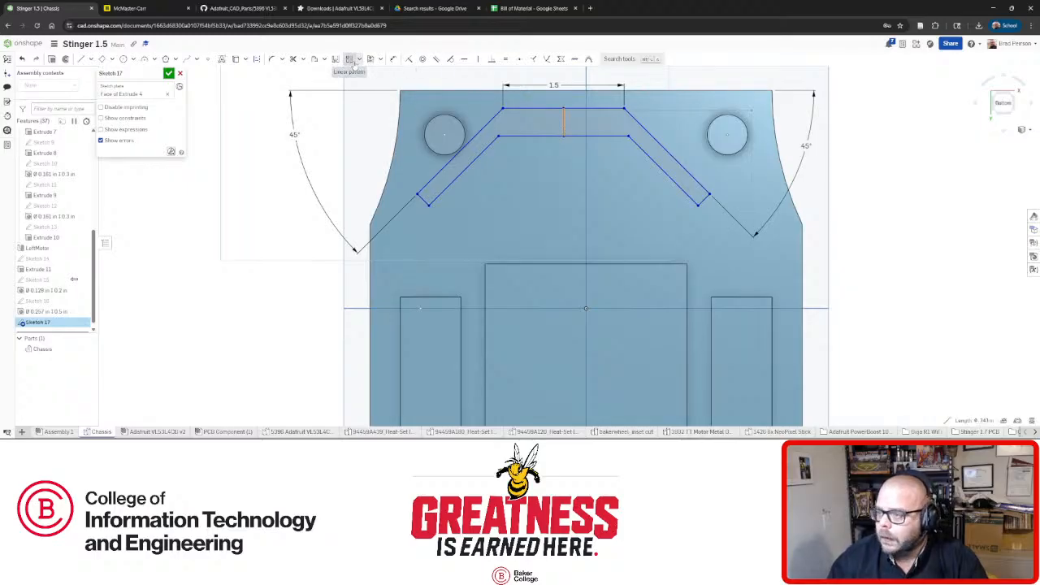
click(257, 58)
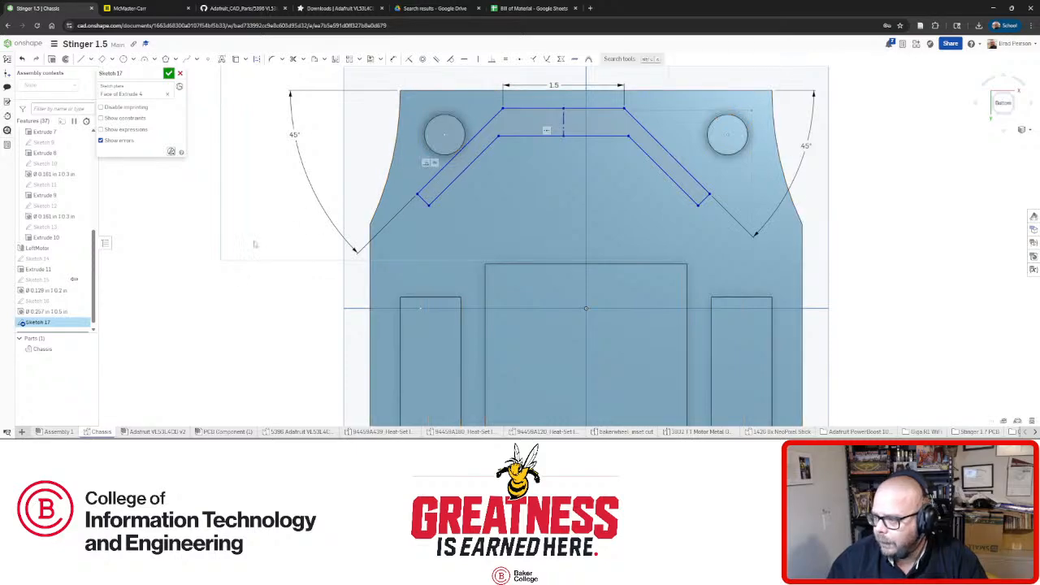
click(563, 123)
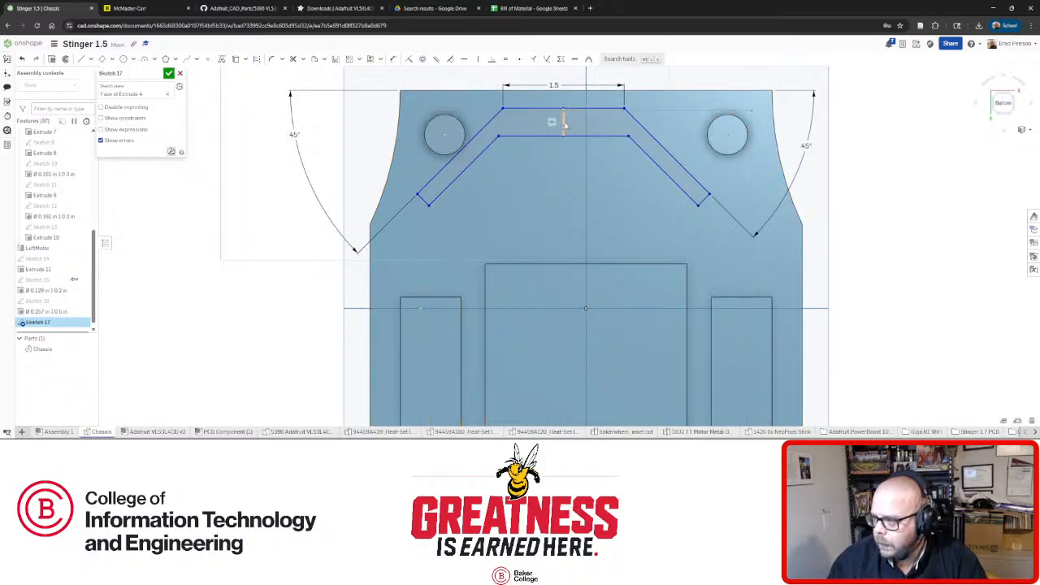
click(426, 203)
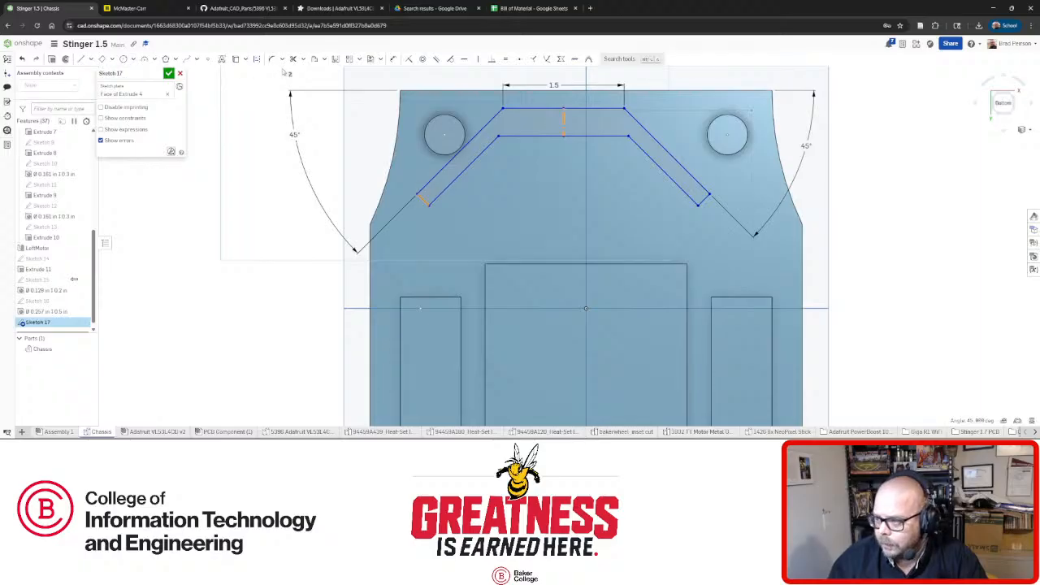
click(505, 60)
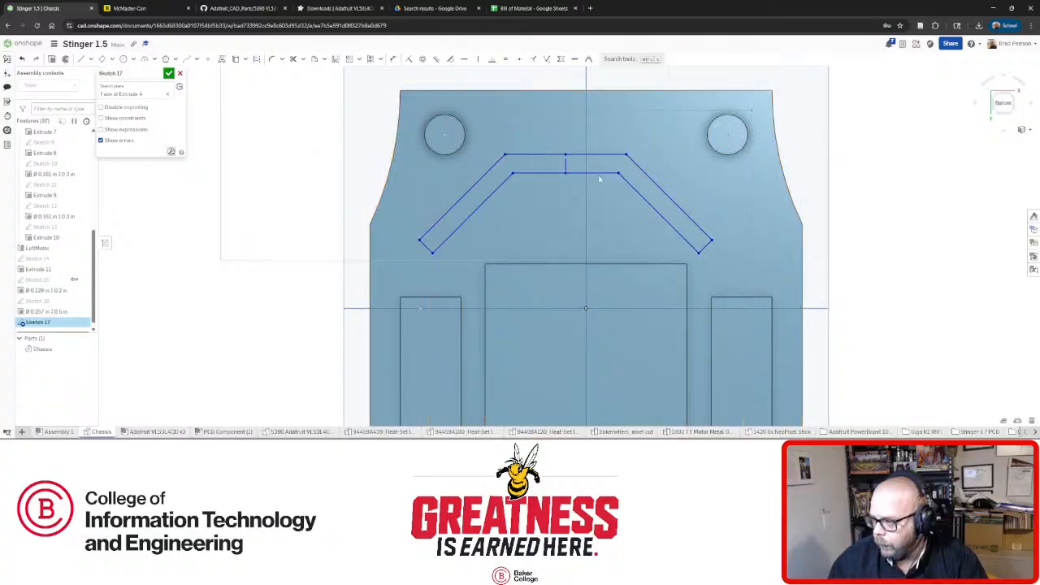
Drag the chevron band upward into position between the bosses.
drag(599, 176, 631, 129)
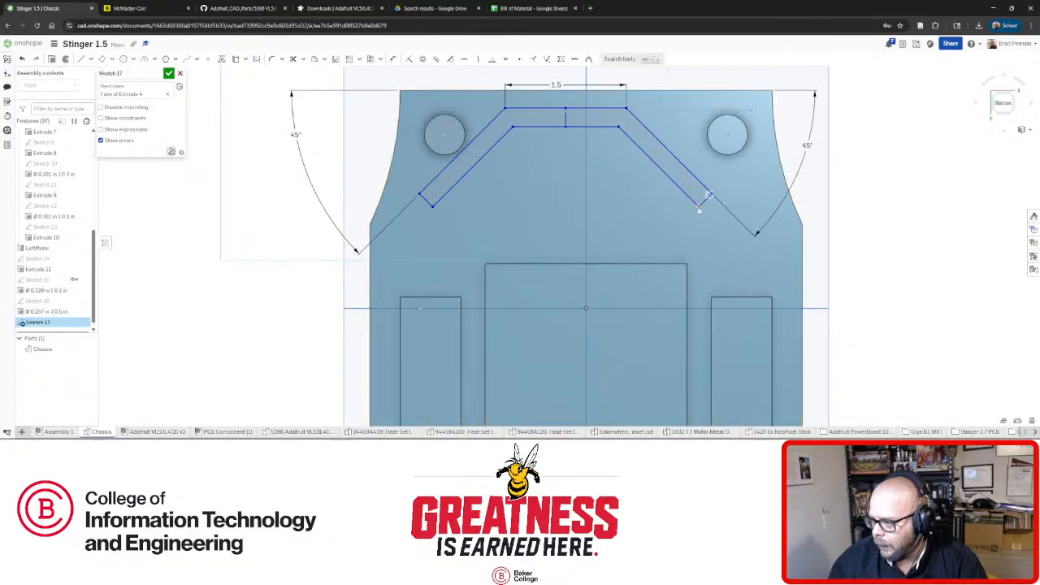
mouse_move(698, 210)
mouse_down()
mouse_move(736, 205)
mouse_move(730, 194)
mouse_up()
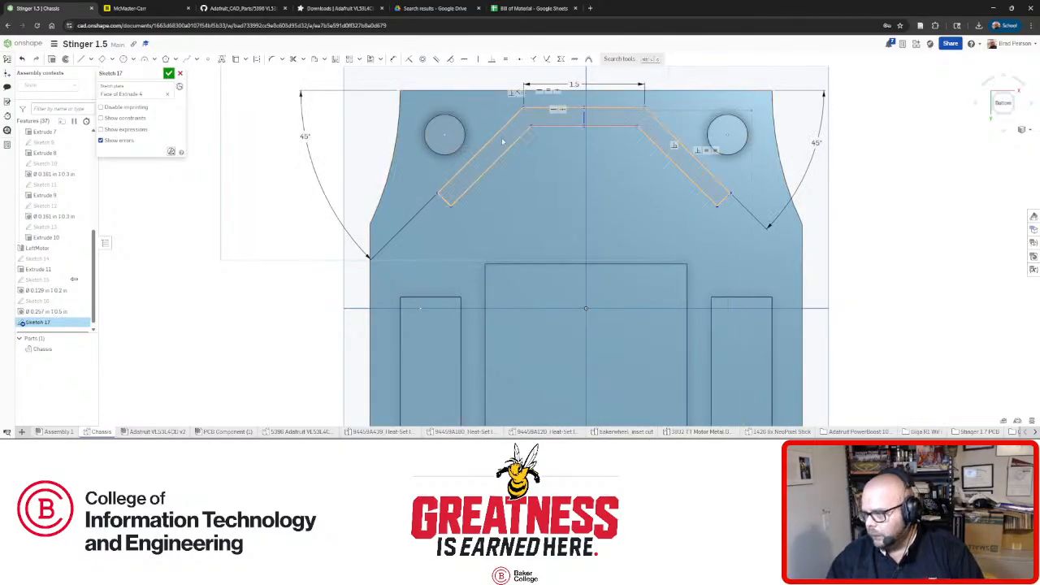
double_click(518, 119)
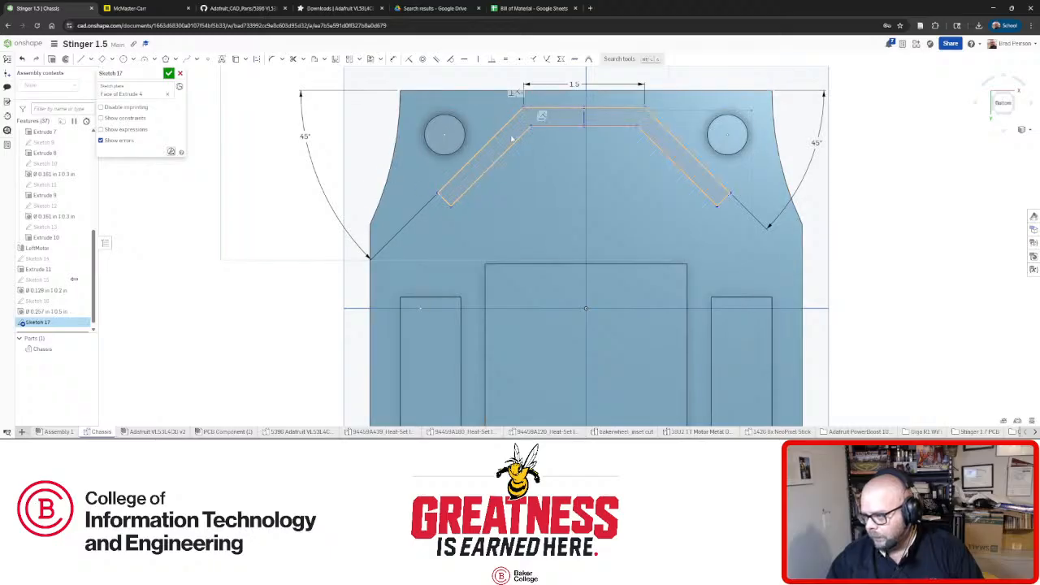
key(Escape)
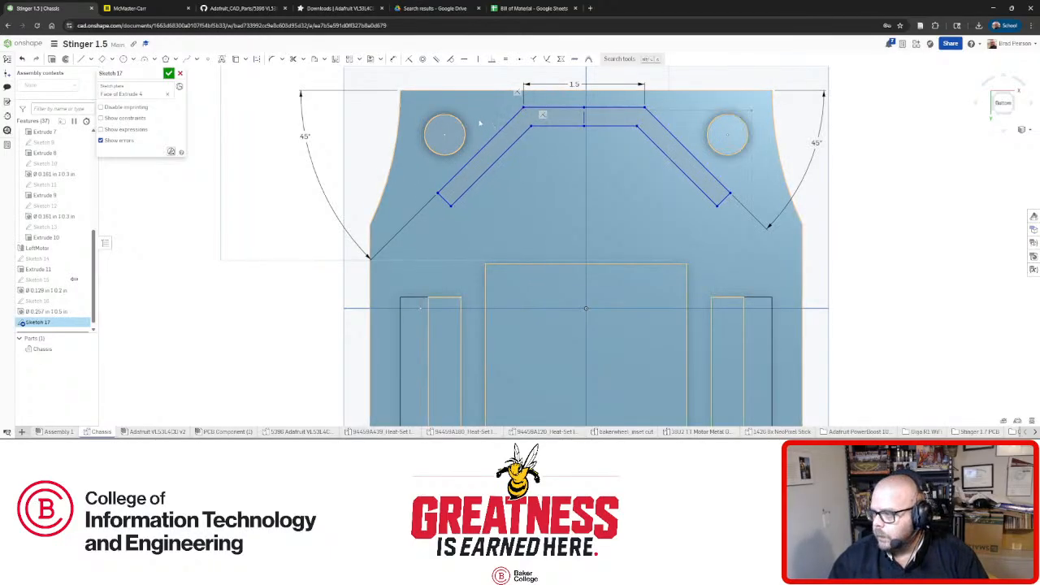
Make the band's inner top line coincident with the chassis centre point, then nudge it down.
click(584, 119)
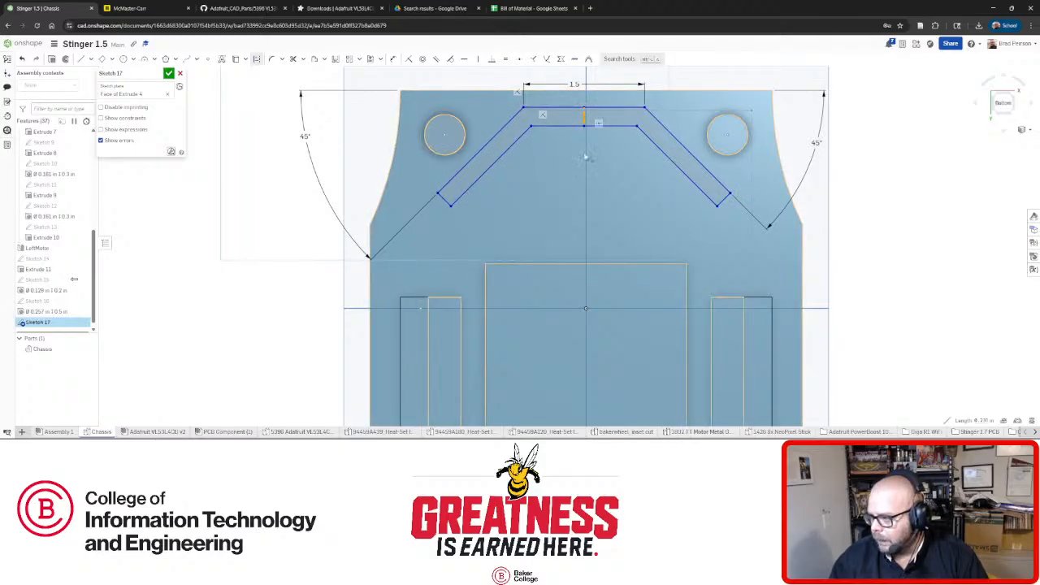
scroll(598, 135, down, 4)
scroll(605, 96, up, 5)
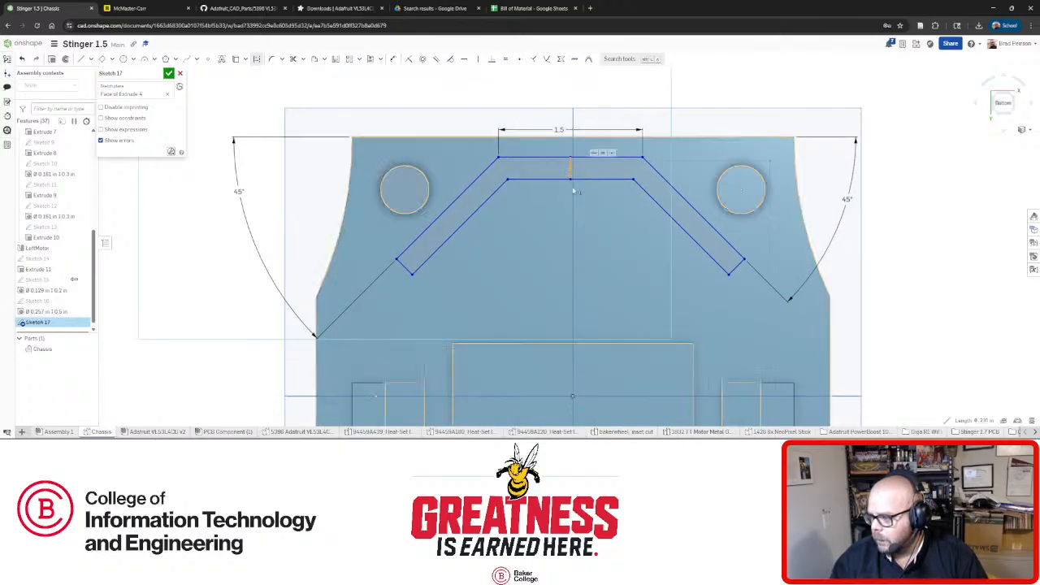
scroll(573, 189, down, 2)
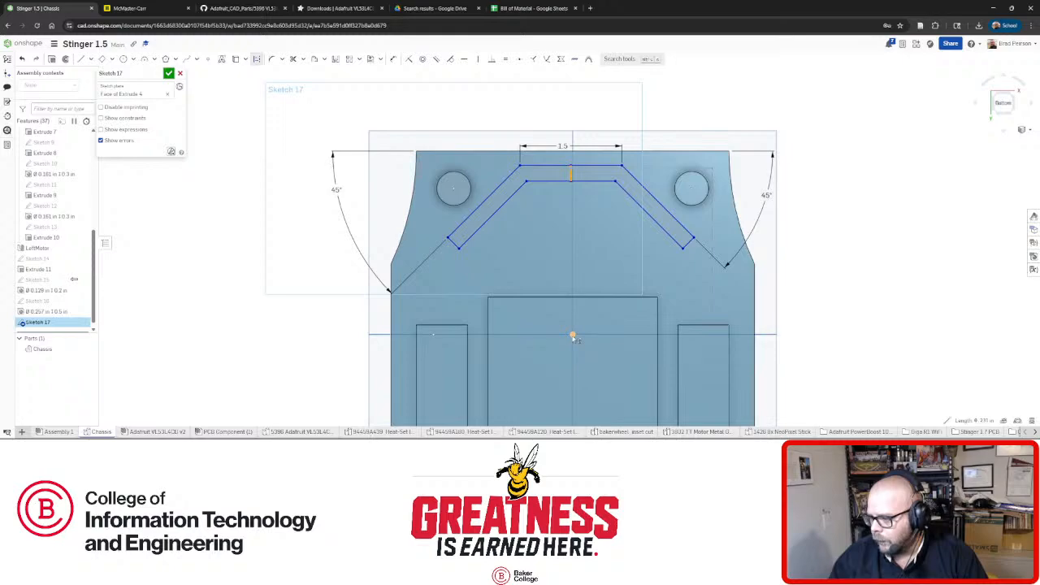
click(573, 336)
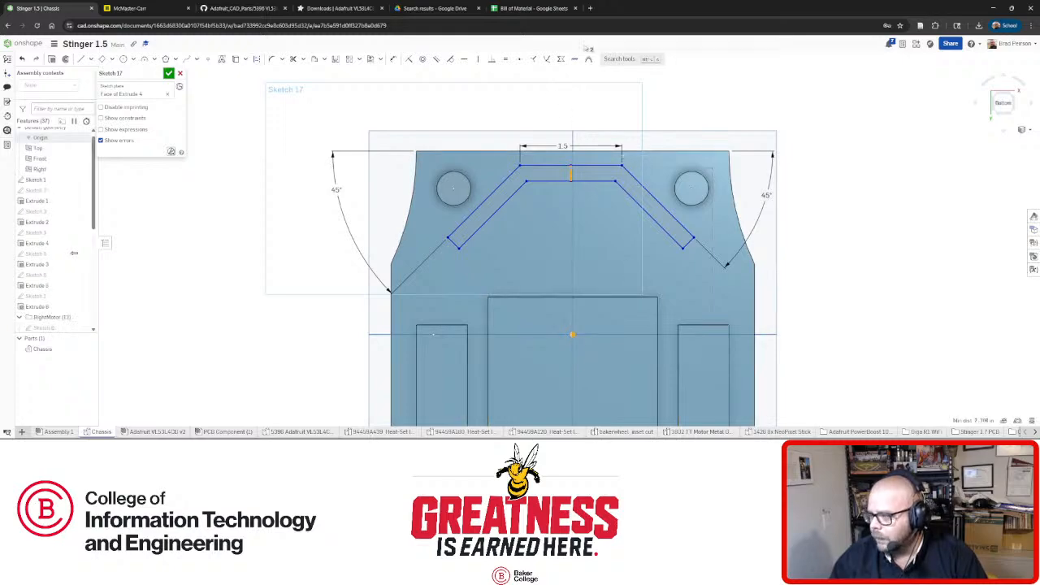
click(408, 62)
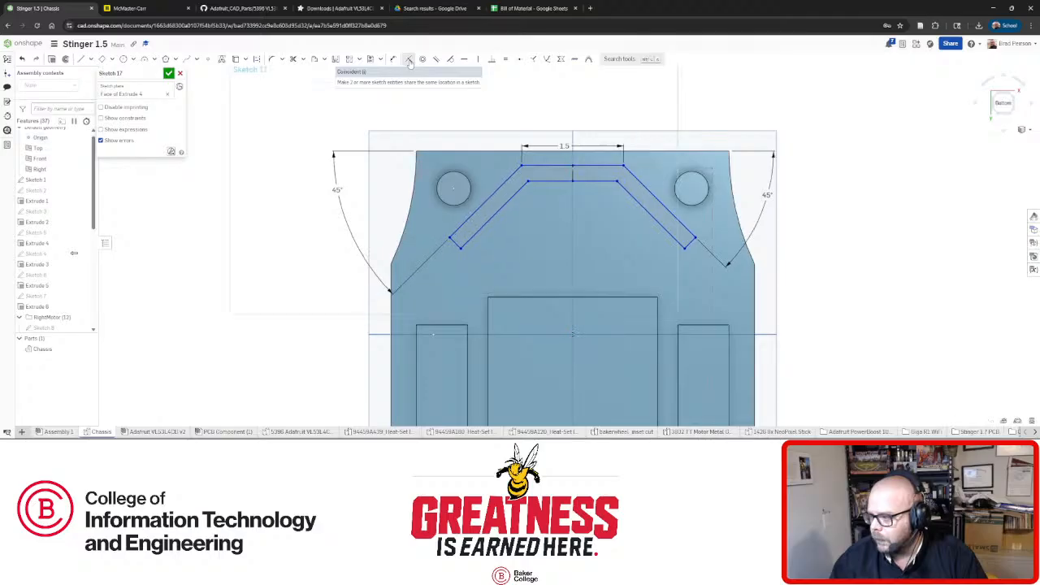
click(585, 180)
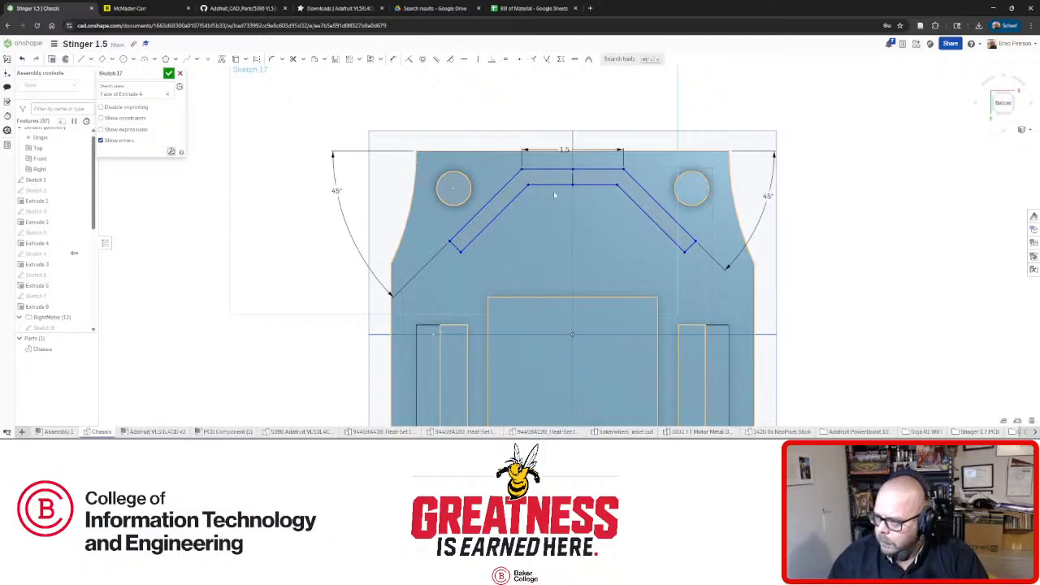
mouse_move(557, 186)
mouse_down()
mouse_move(554, 199)
mouse_move(551, 123)
mouse_move(543, 201)
mouse_move(541, 189)
mouse_up()
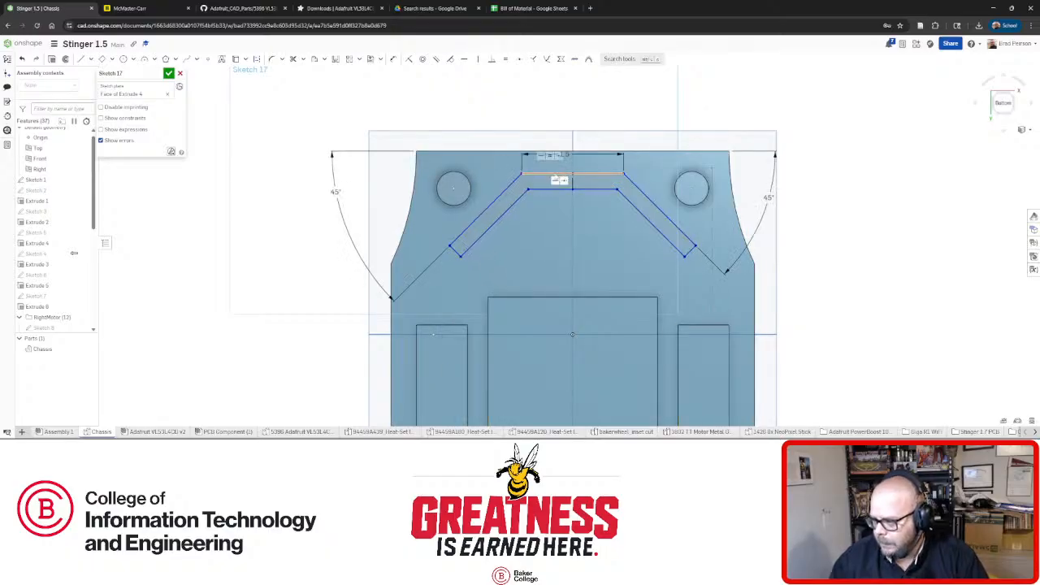
mouse_move(561, 193)
right_down()
mouse_move(558, 229)
mouse_move(602, 220)
mouse_move(581, 202)
mouse_move(557, 244)
mouse_move(569, 260)
mouse_move(548, 264)
mouse_move(561, 215)
mouse_move(569, 231)
mouse_move(569, 252)
mouse_move(526, 209)
mouse_move(568, 177)
mouse_move(573, 186)
mouse_move(562, 166)
mouse_move(532, 189)
mouse_move(480, 163)
mouse_move(501, 200)
mouse_move(479, 182)
mouse_move(475, 197)
mouse_move(476, 162)
mouse_move(487, 166)
mouse_move(433, 201)
right_up()
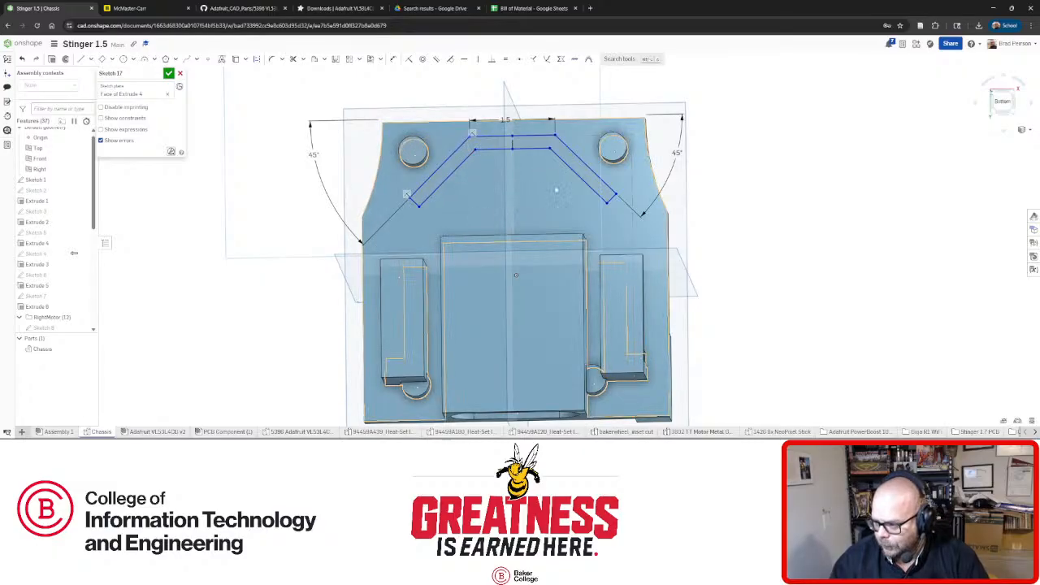
Orbit the chassis to check the chevron sketch from tilted and side angles.
right_drag(538, 178, 522, 260)
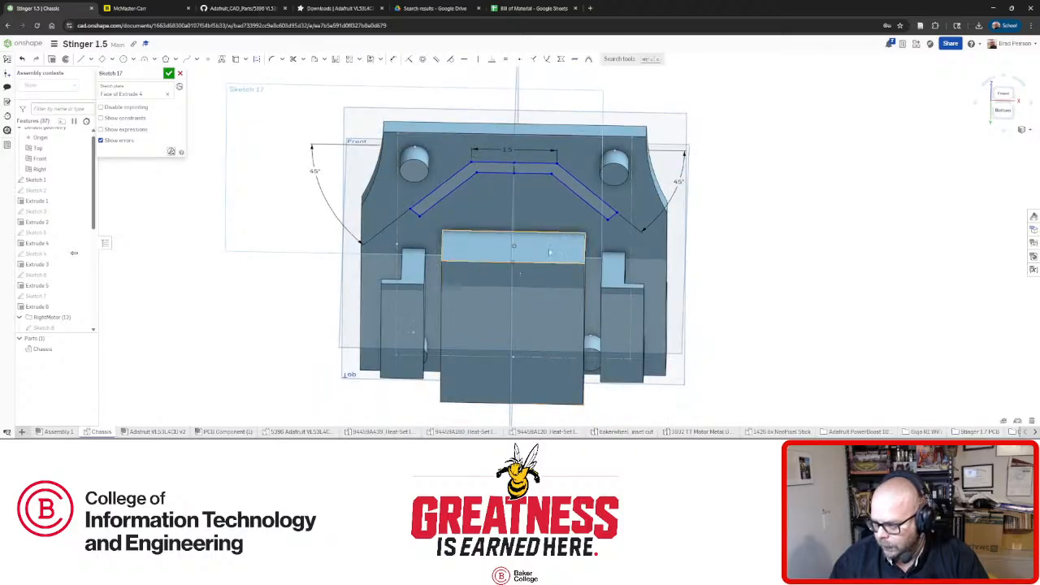
right_drag(484, 219, 485, 169)
scroll(485, 168, down, 1)
middle_drag(486, 169, 559, 167)
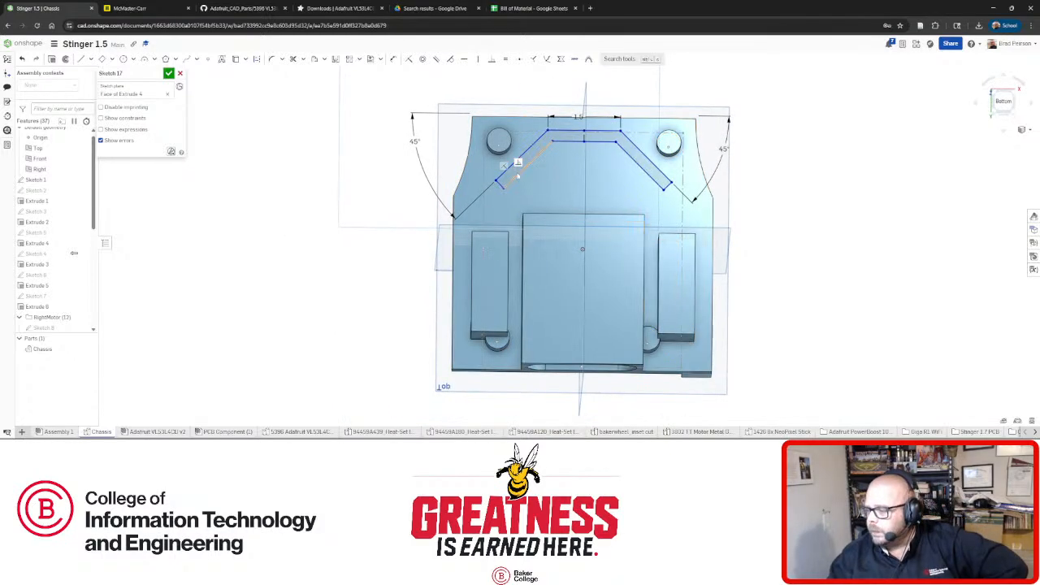
scroll(593, 176, up, 2)
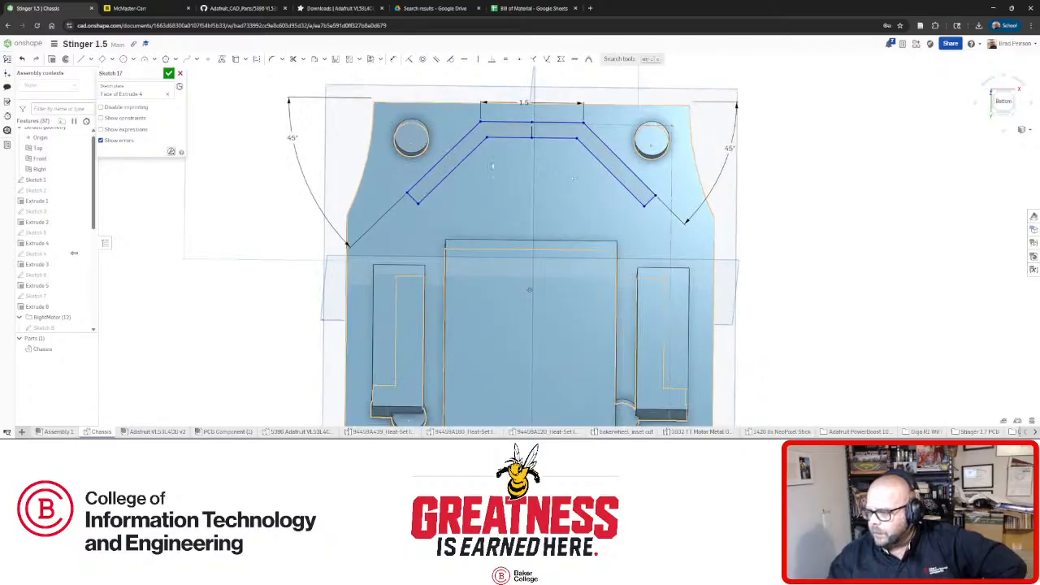
right_drag(499, 165, 498, 164)
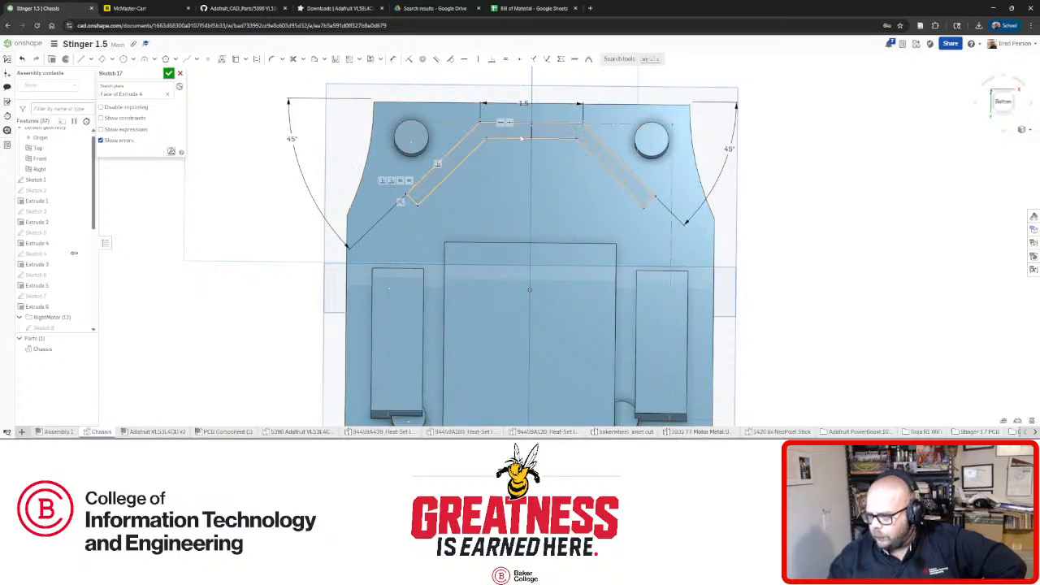
scroll(521, 138, up, 2)
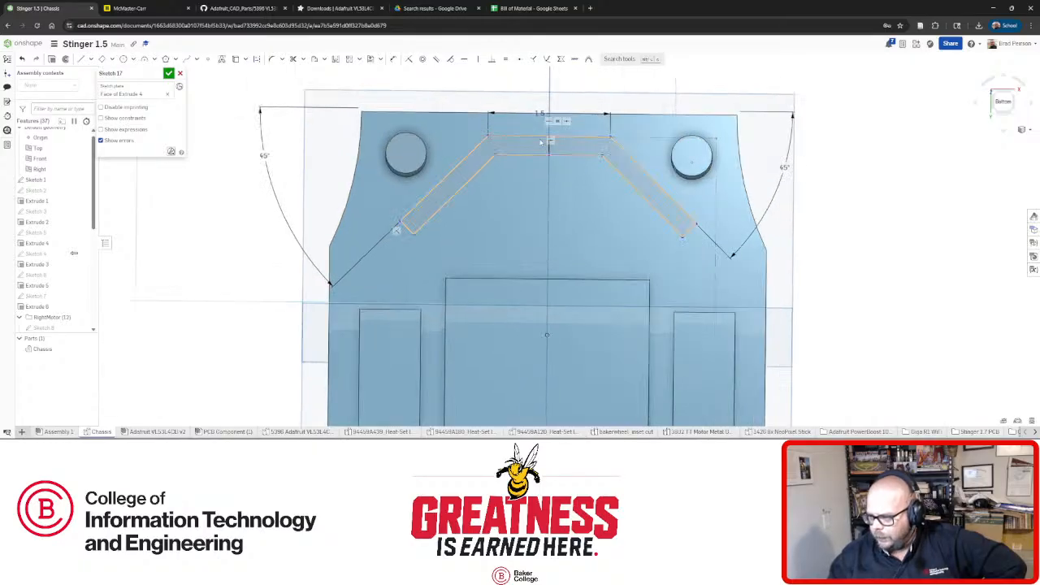
right_drag(541, 142, 532, 165)
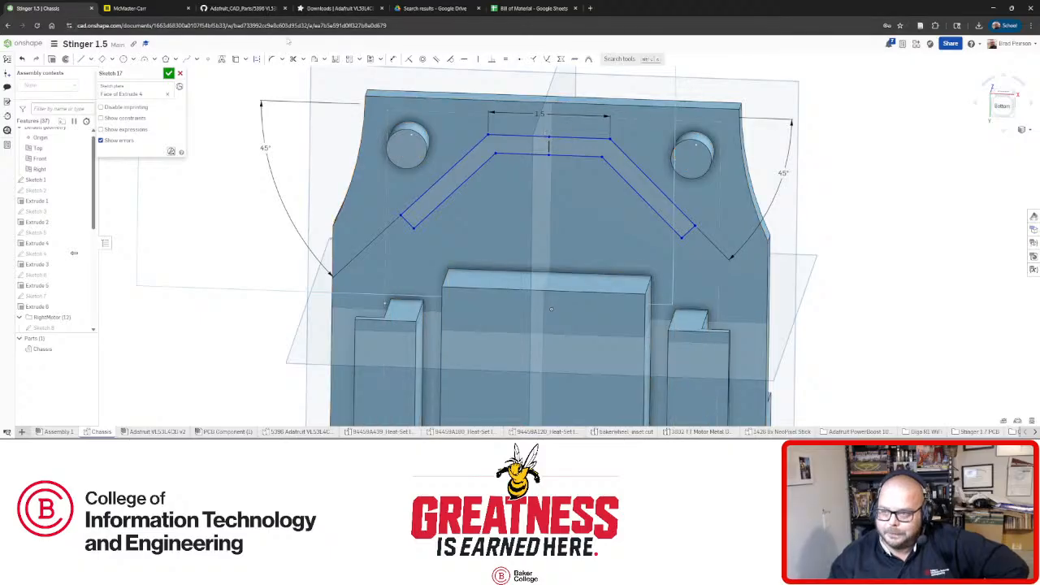
right_drag(569, 188, 568, 170)
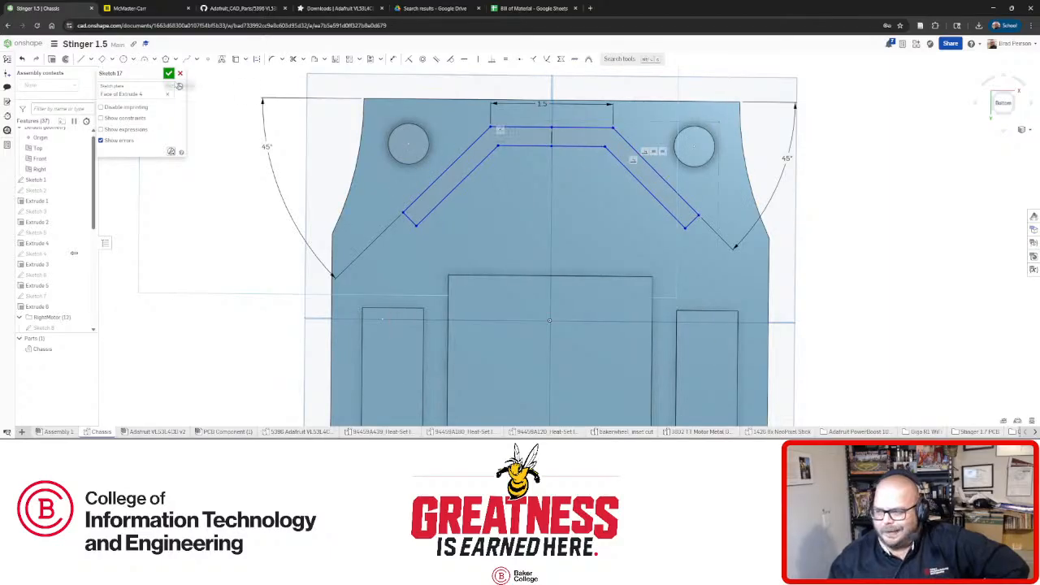
Face the sketch plane squarely and close Sketch 17.
scroll(467, 145, down, 3)
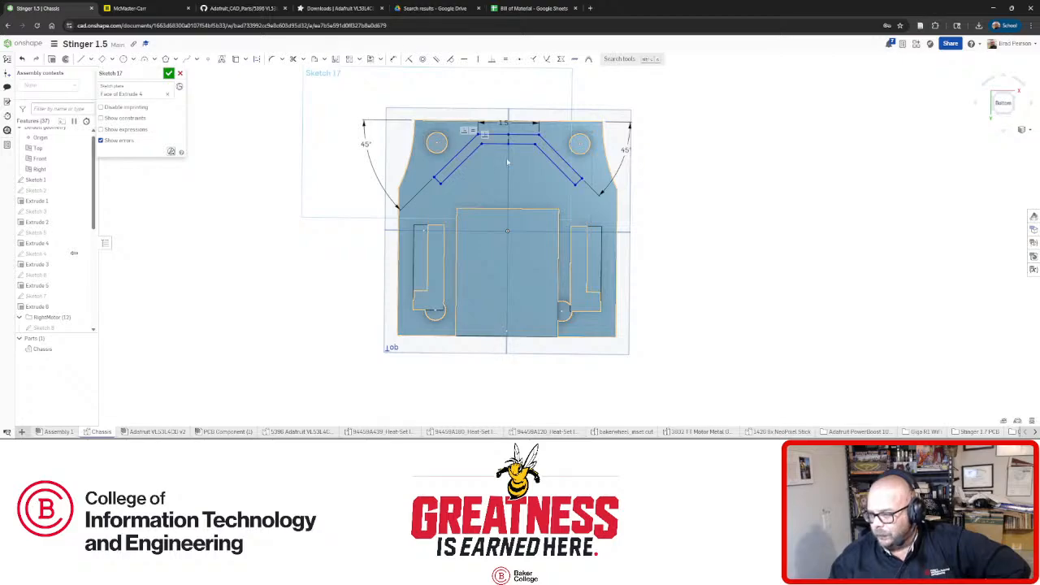
mouse_move(528, 161)
right_down()
mouse_move(523, 209)
mouse_move(606, 183)
mouse_move(514, 174)
mouse_move(511, 187)
mouse_move(536, 192)
mouse_move(507, 169)
mouse_move(521, 176)
right_up()
mouse_move(554, 138)
right_down()
mouse_move(515, 205)
mouse_move(541, 152)
mouse_move(504, 140)
right_up()
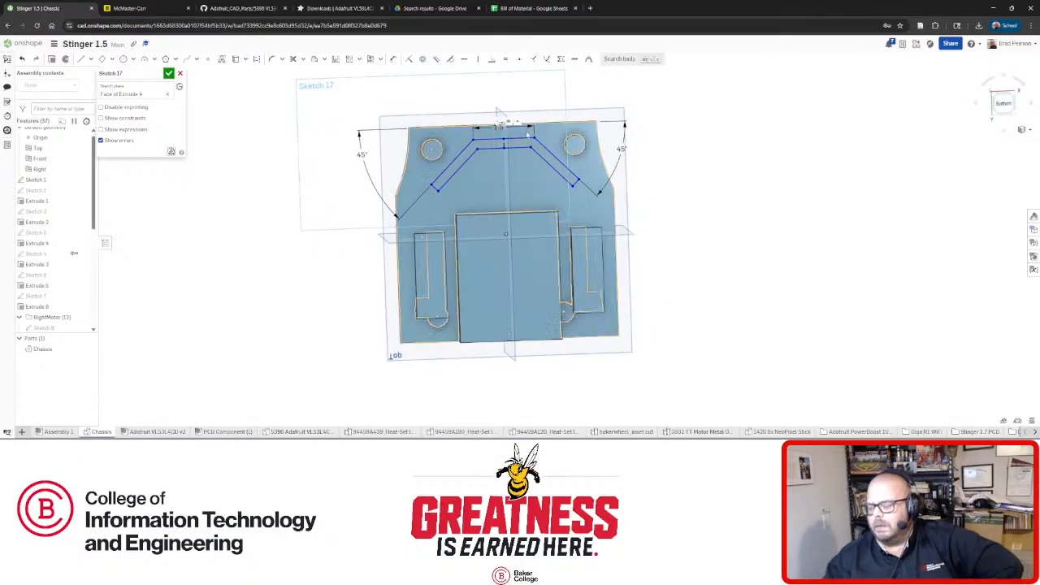
mouse_move(564, 159)
right_down()
mouse_move(563, 174)
mouse_move(642, 181)
mouse_move(525, 170)
right_up()
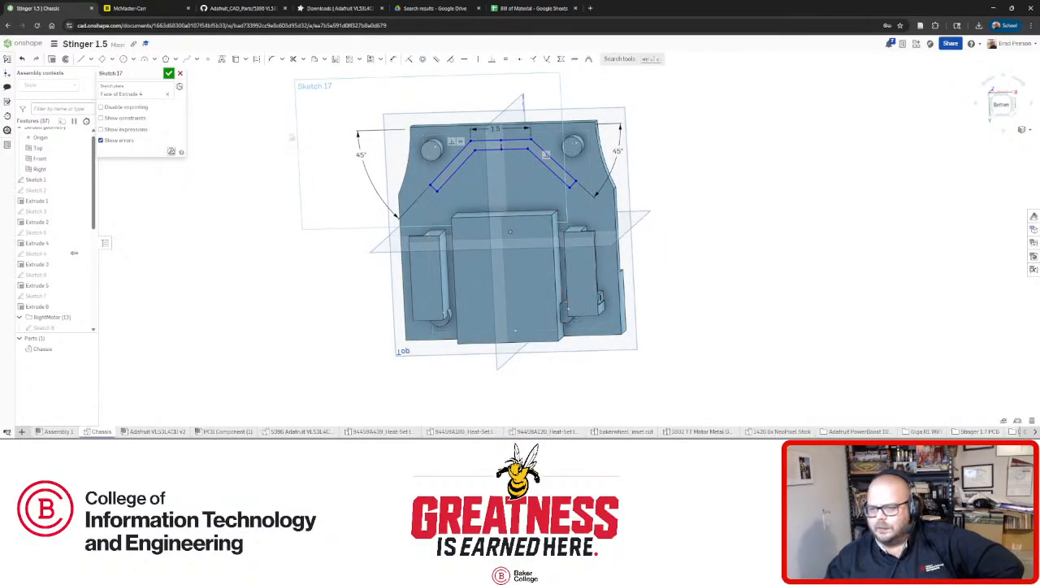
key(n)
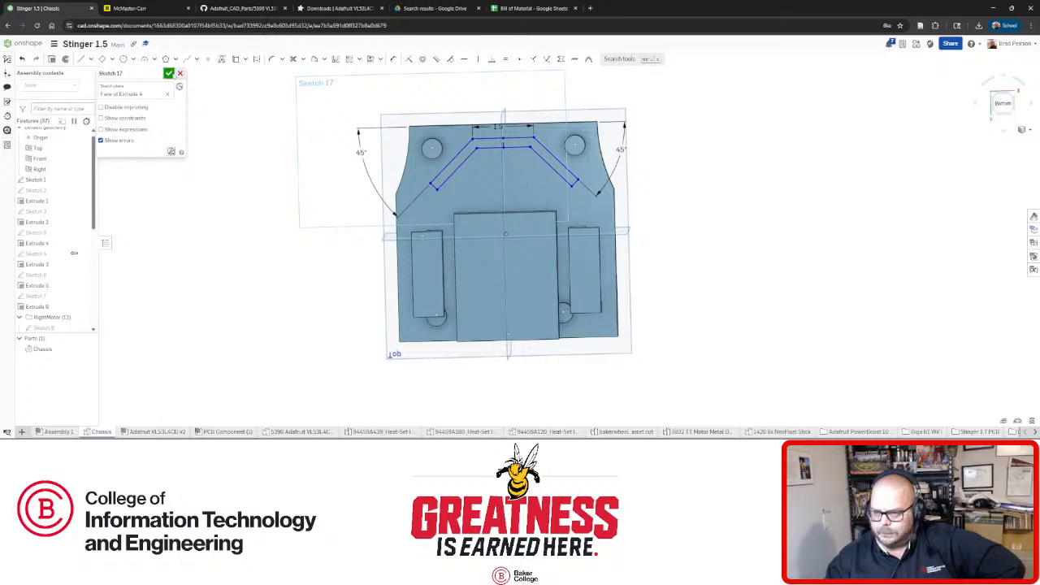
key(Return)
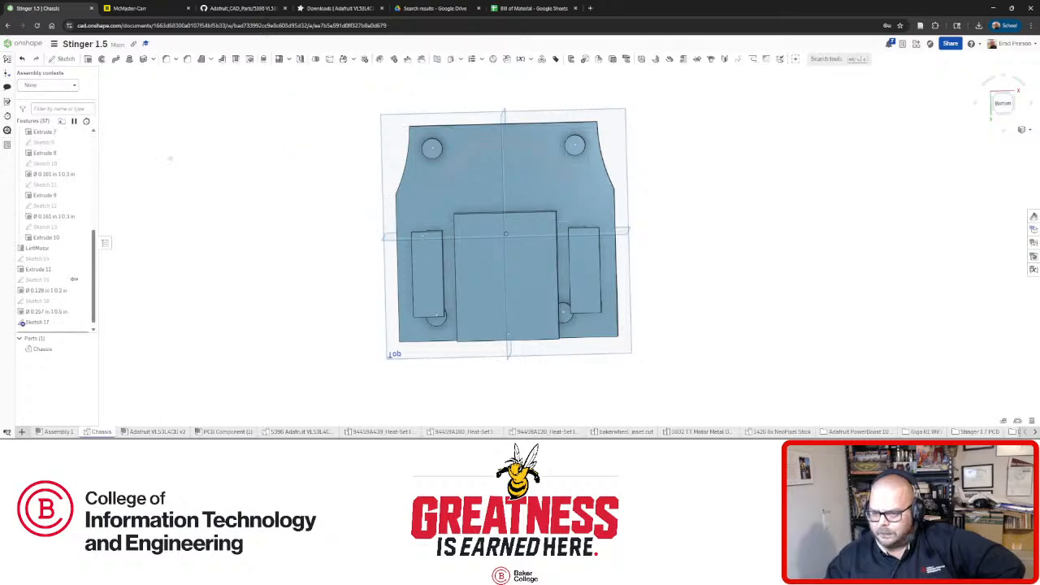
Edit Sketch 17 and move its sketch plane onto a face of Extrude 1.
right_click(42, 325)
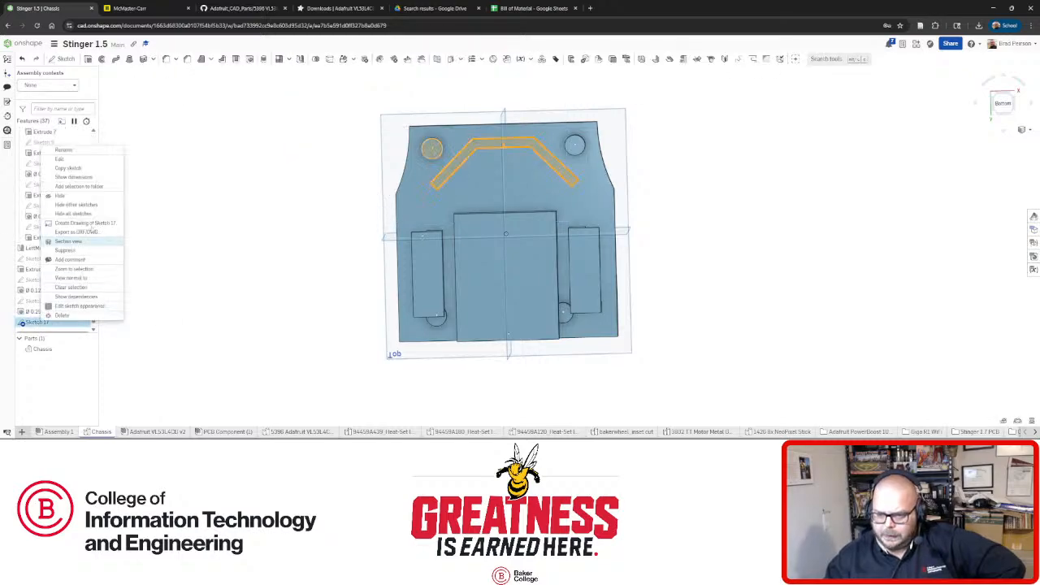
click(79, 160)
click(143, 94)
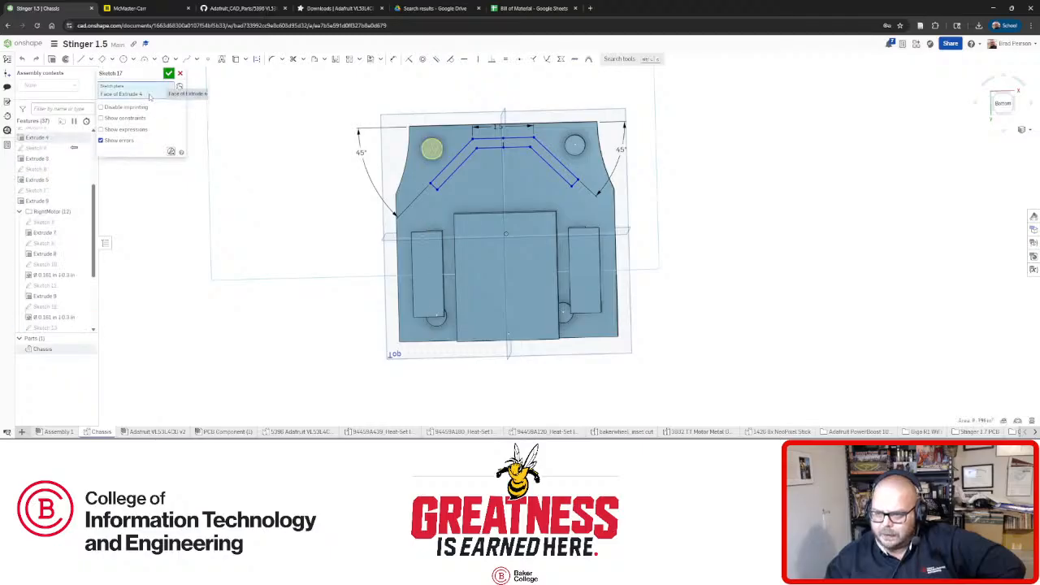
click(453, 138)
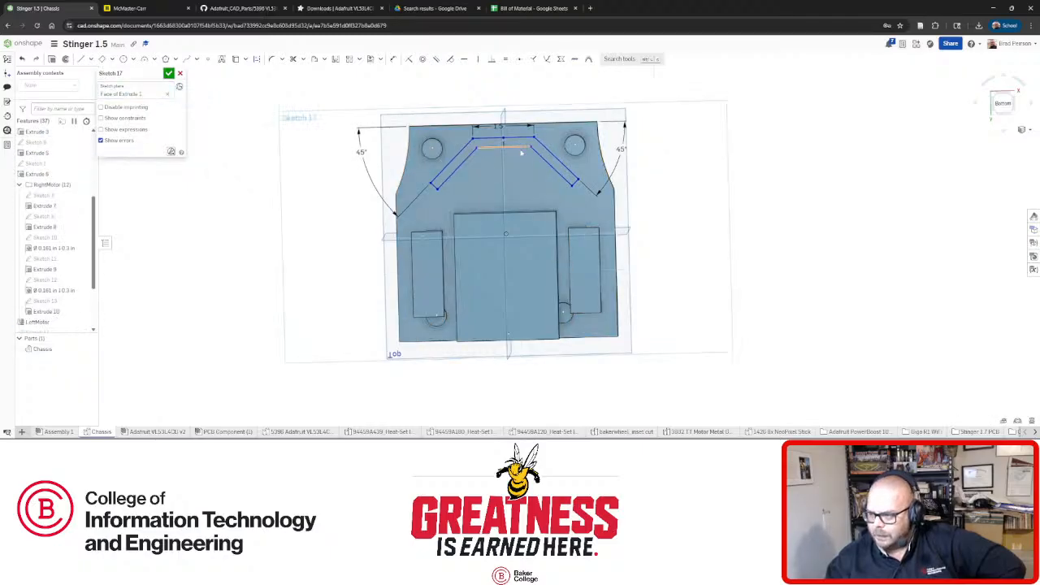
mouse_move(452, 138)
right_down()
mouse_move(482, 199)
mouse_move(522, 238)
right_up()
key(n)
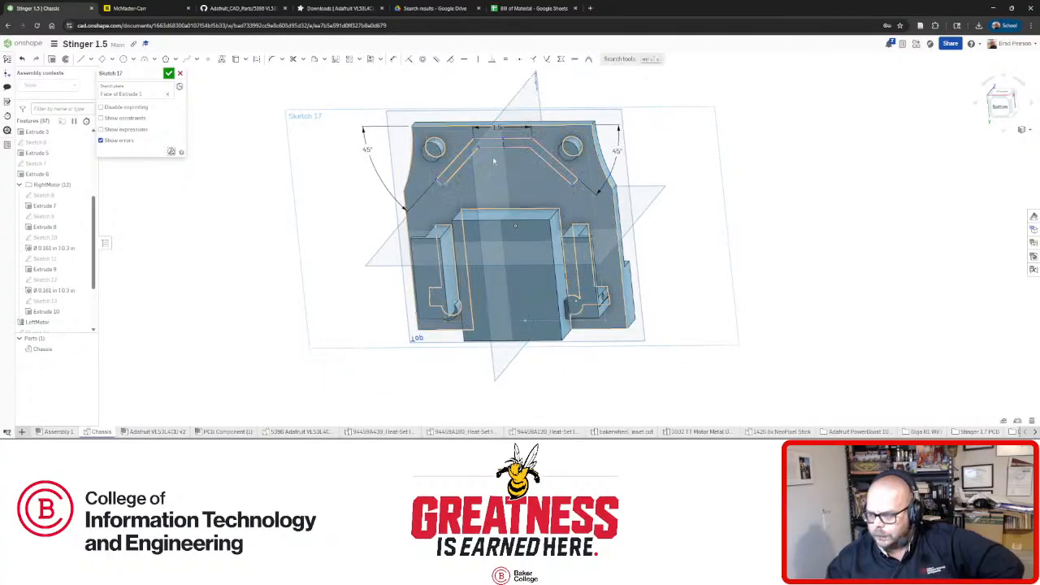
Orbit and zoom around the chassis to inspect the relocated sketch.
scroll(504, 162, up, 5)
mouse_move(484, 167)
right_down()
mouse_move(578, 195)
mouse_move(499, 180)
mouse_move(448, 199)
mouse_move(462, 183)
mouse_move(405, 174)
right_up()
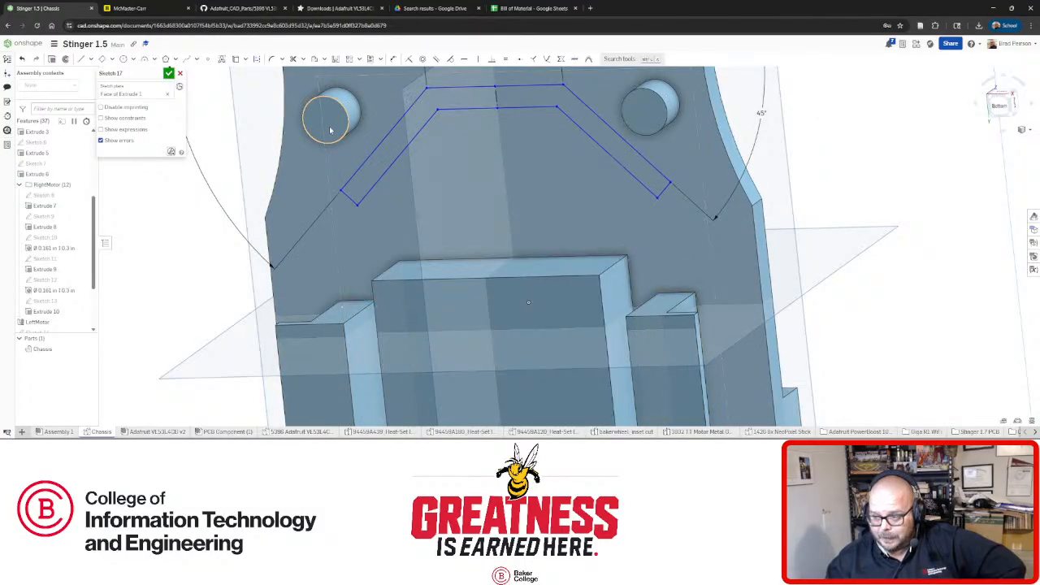
mouse_move(329, 130)
right_down()
mouse_move(362, 129)
mouse_move(354, 122)
right_up()
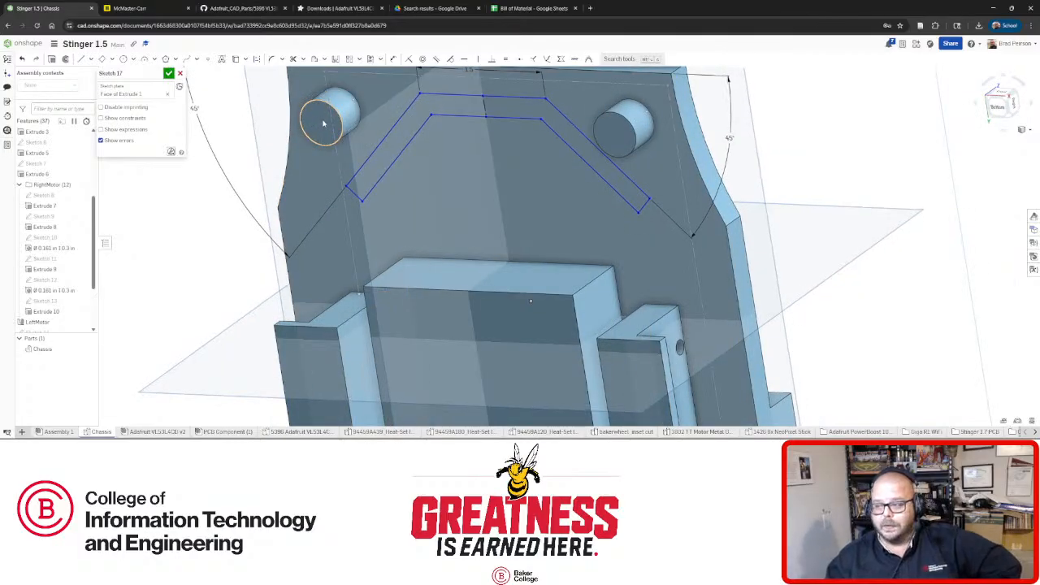
right_drag(323, 123, 328, 155)
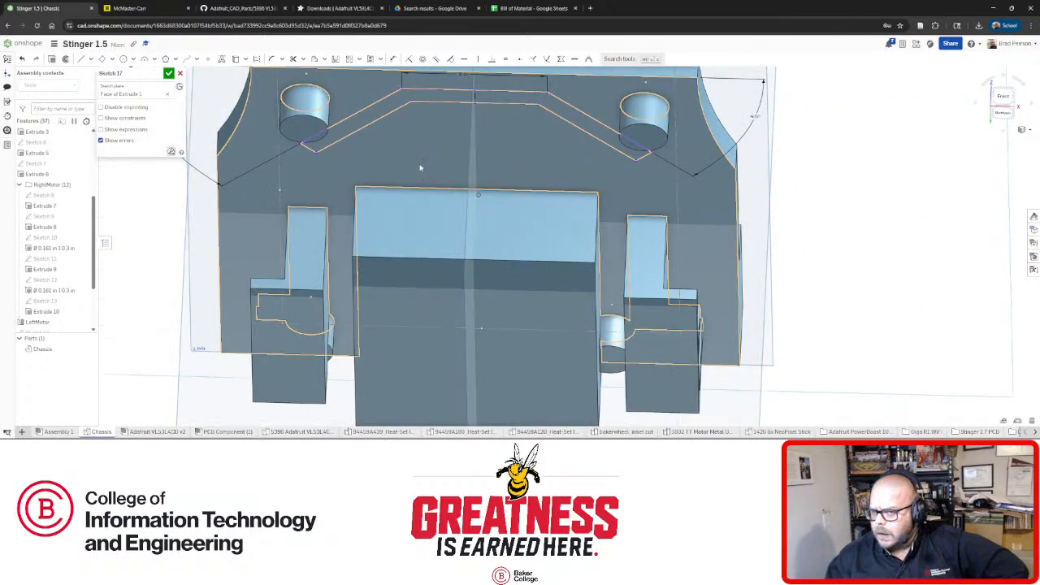
mouse_move(471, 160)
right_down()
mouse_move(482, 122)
mouse_move(501, 149)
mouse_move(501, 164)
mouse_move(487, 158)
mouse_move(494, 176)
mouse_move(494, 163)
mouse_move(410, 180)
mouse_move(464, 168)
mouse_move(483, 181)
mouse_move(497, 160)
mouse_move(487, 186)
right_up()
scroll(483, 129, down, 3)
scroll(480, 132, down, 2)
scroll(481, 86, up, 4)
scroll(498, 158, down, 3)
scroll(487, 186, up, 3)
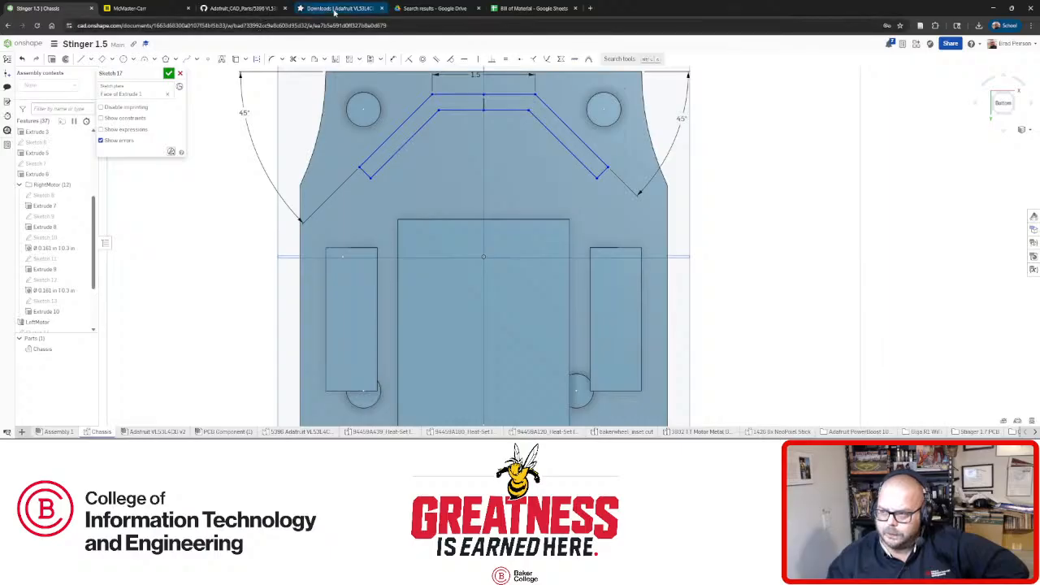
Get the 6064 VCNL4200 Breakout .step file from the Adafruit CAD parts repo, then return to Onshape.
click(532, 8)
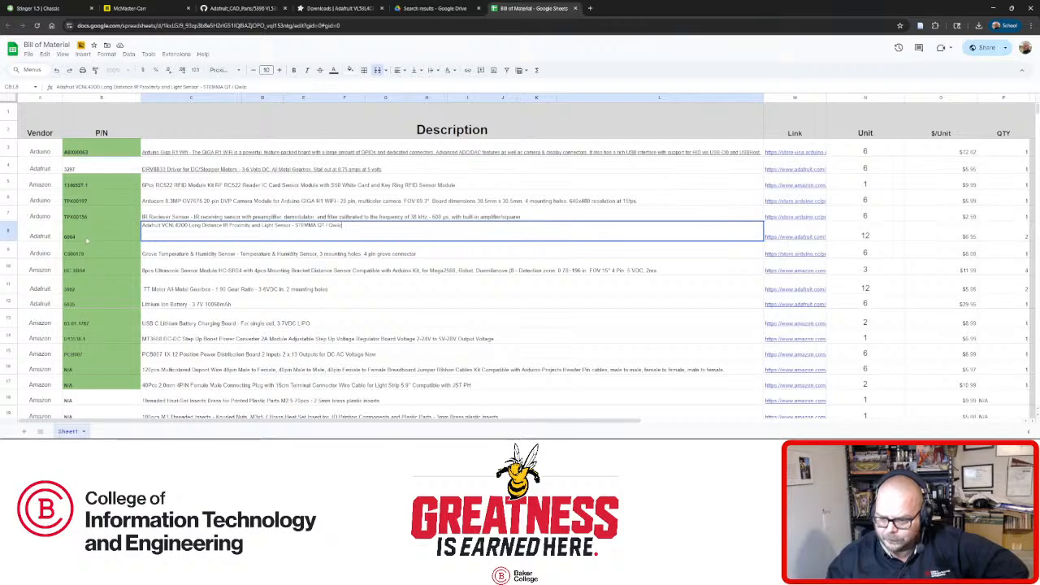
click(244, 8)
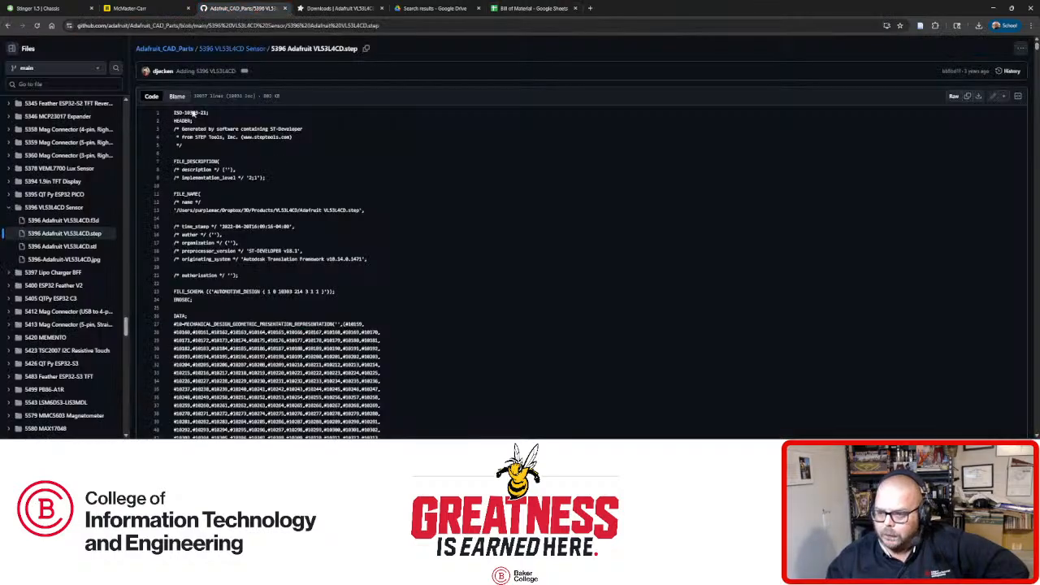
scroll(75, 309, down, 10)
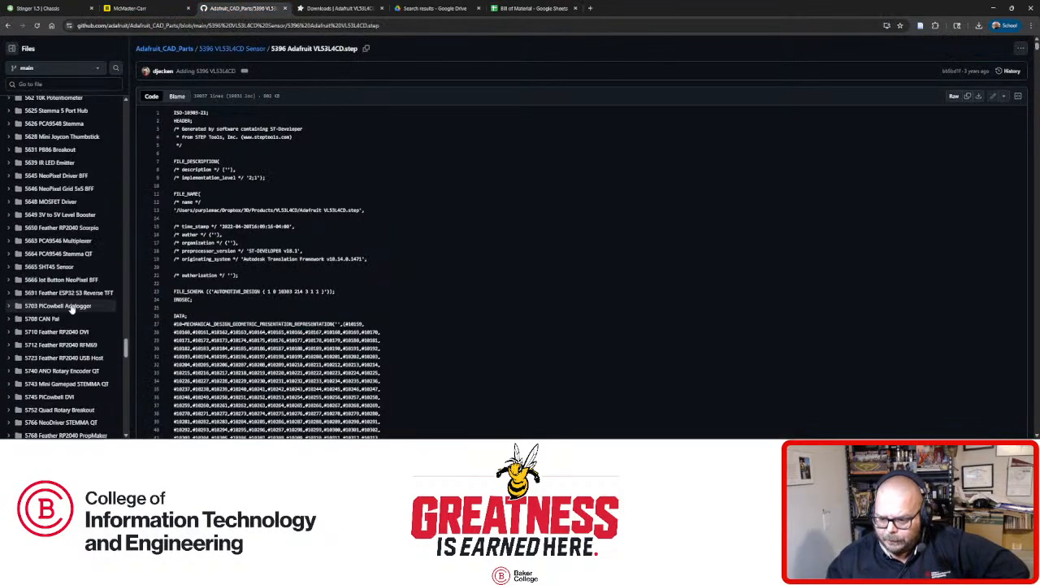
scroll(71, 318, down, 8)
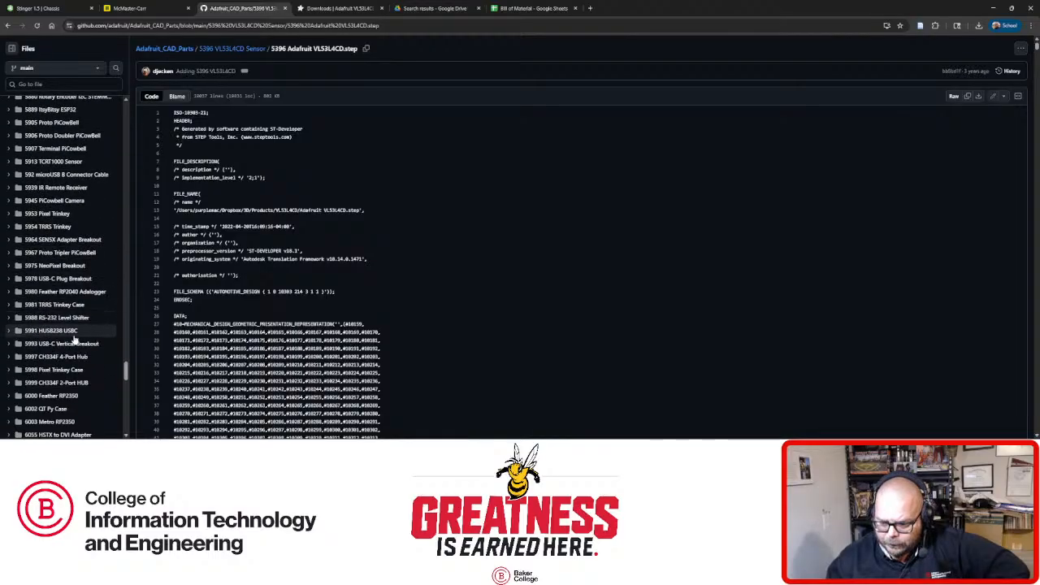
scroll(75, 347, down, 3)
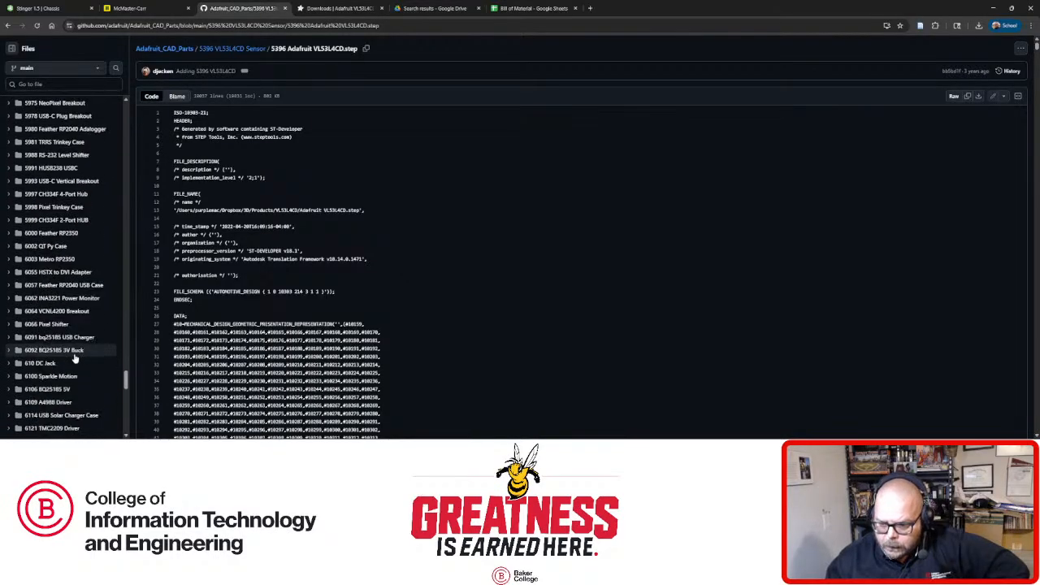
click(70, 312)
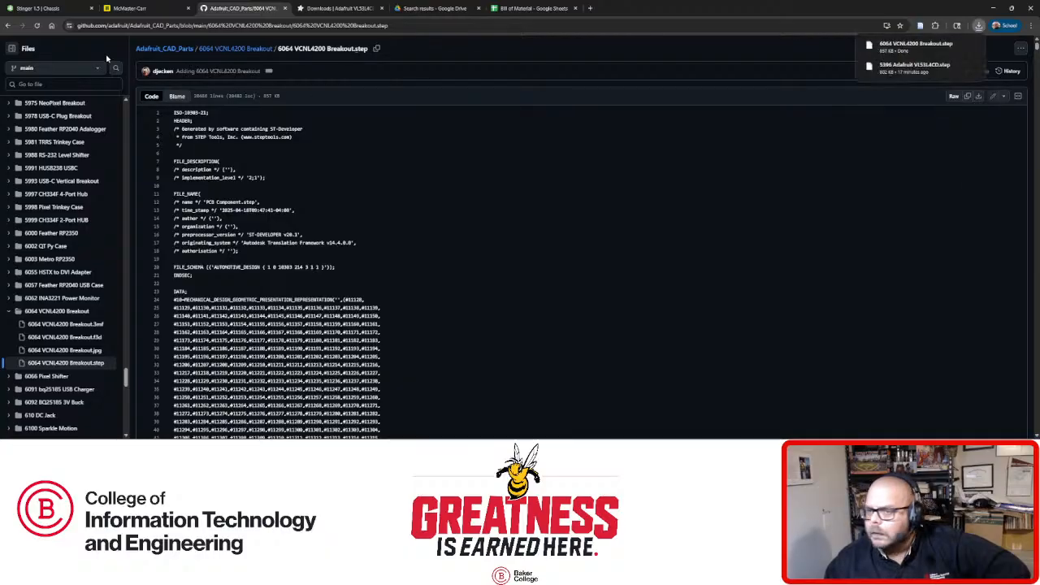
click(41, 9)
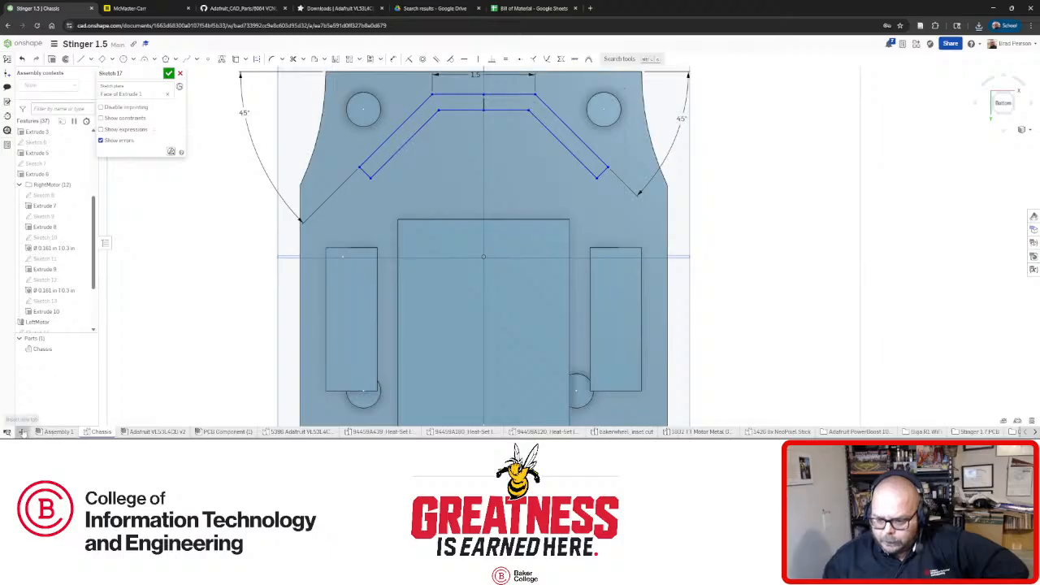
click(22, 432)
Import the 6064 VCNL4200 Breakout STEP file from Downloads into the document.
click(42, 419)
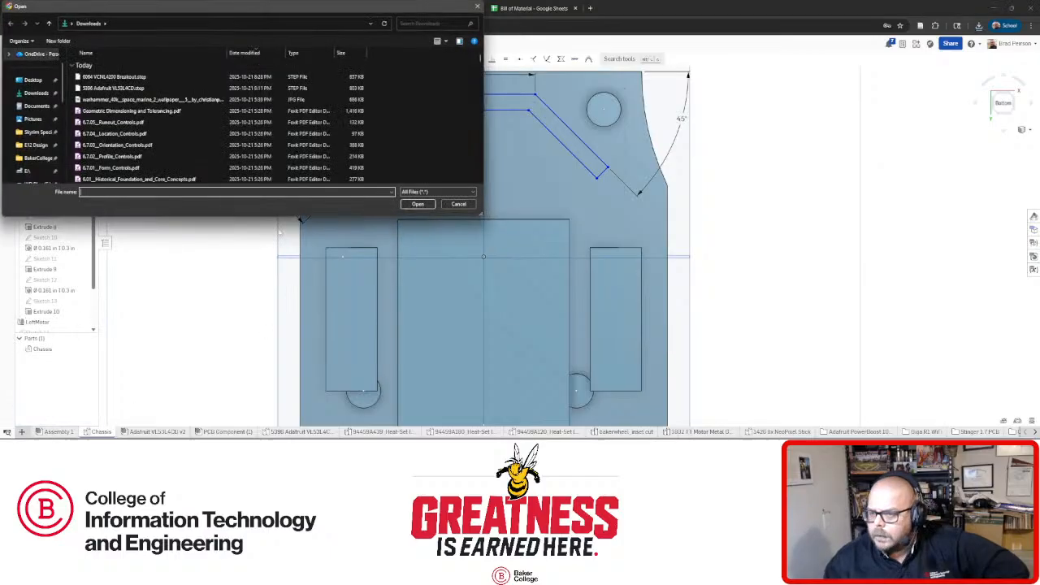
double_click(114, 77)
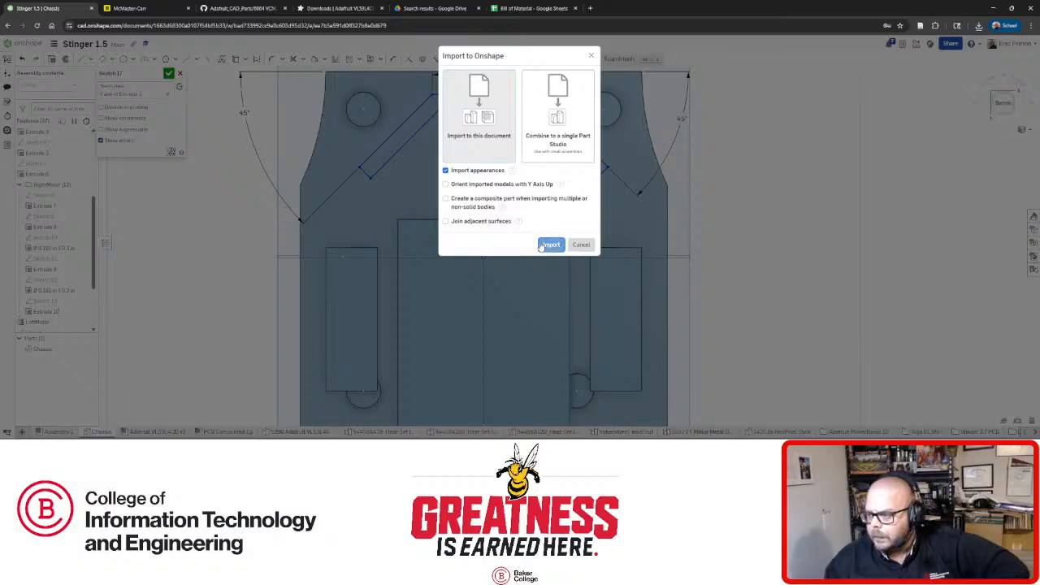
click(550, 244)
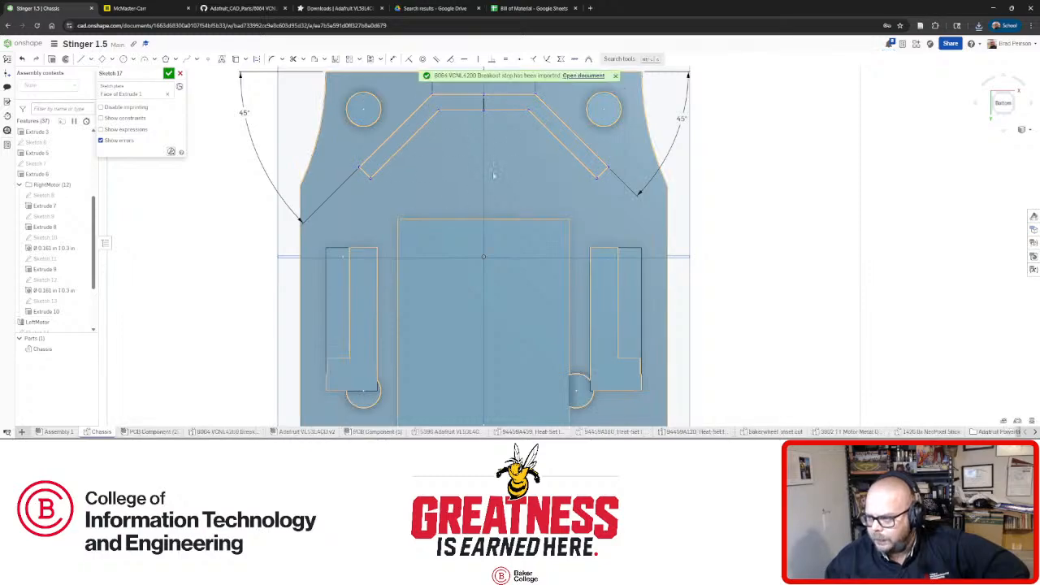
Orbit the chassis to inspect its underside and sides.
mouse_move(442, 263)
right_down()
mouse_move(476, 343)
mouse_move(445, 244)
mouse_move(466, 210)
mouse_move(390, 228)
mouse_move(391, 212)
mouse_move(390, 221)
mouse_move(409, 208)
mouse_move(492, 208)
mouse_move(480, 162)
mouse_move(540, 290)
mouse_move(667, 267)
right_up()
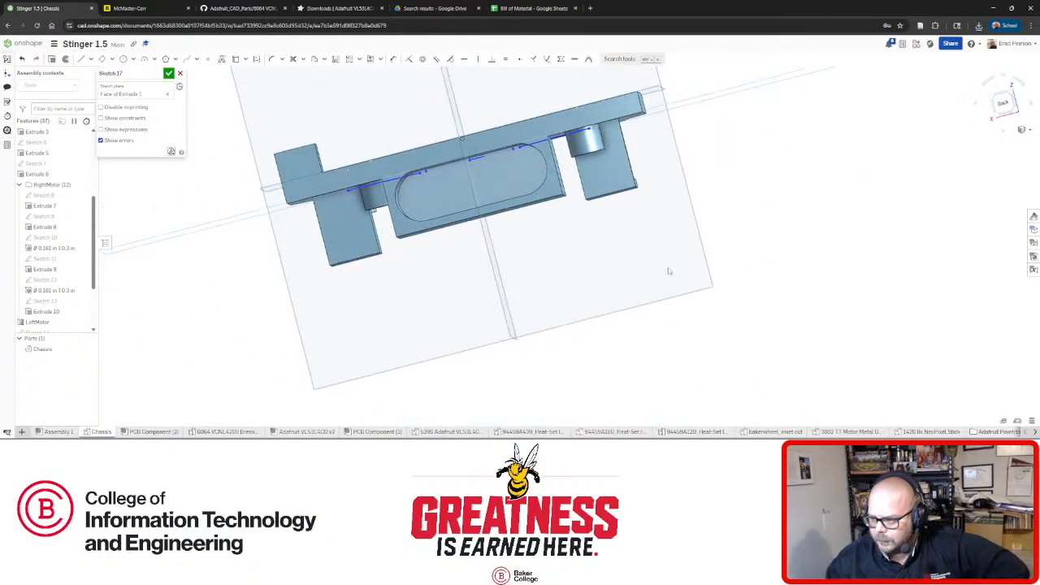
right_drag(539, 213, 479, 230)
scroll(526, 208, up, 3)
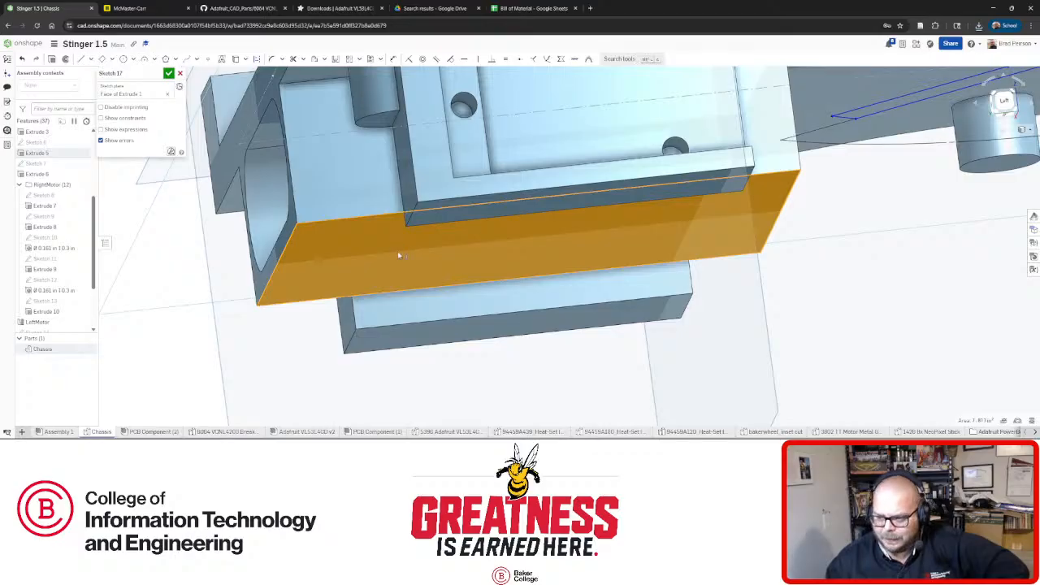
right_drag(399, 256, 355, 278)
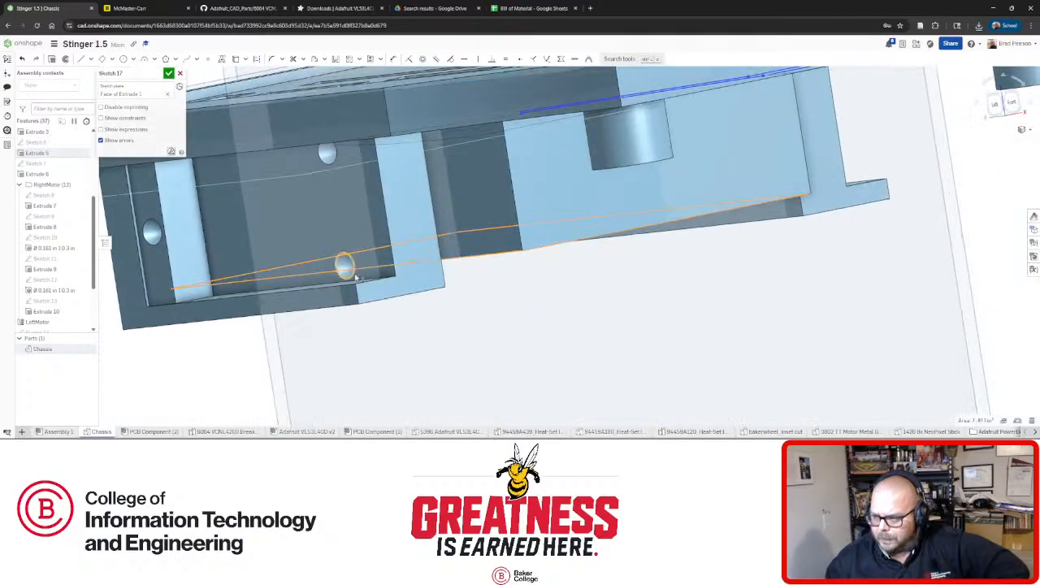
right_drag(502, 223, 625, 289)
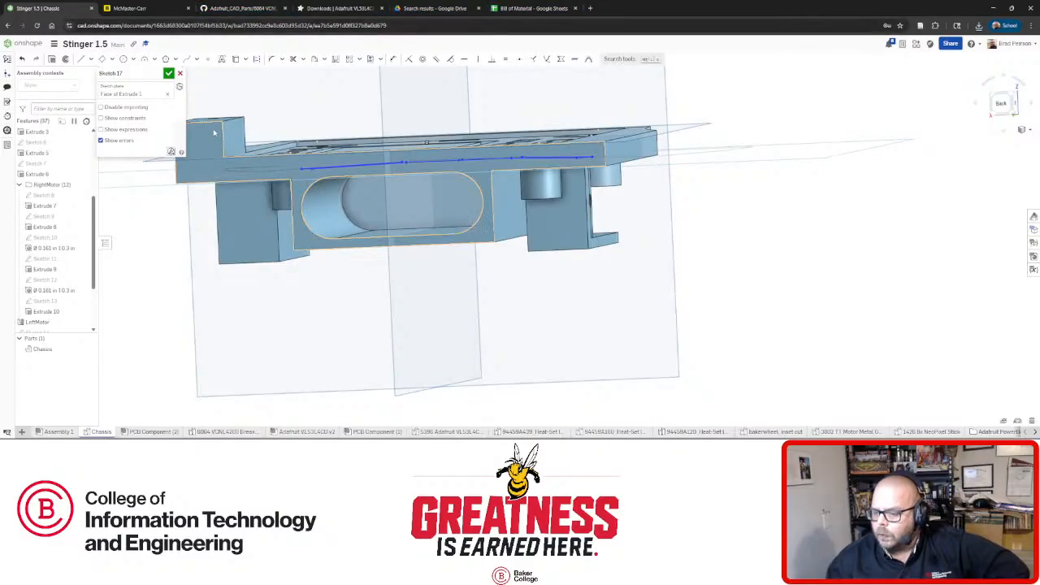
click(165, 433)
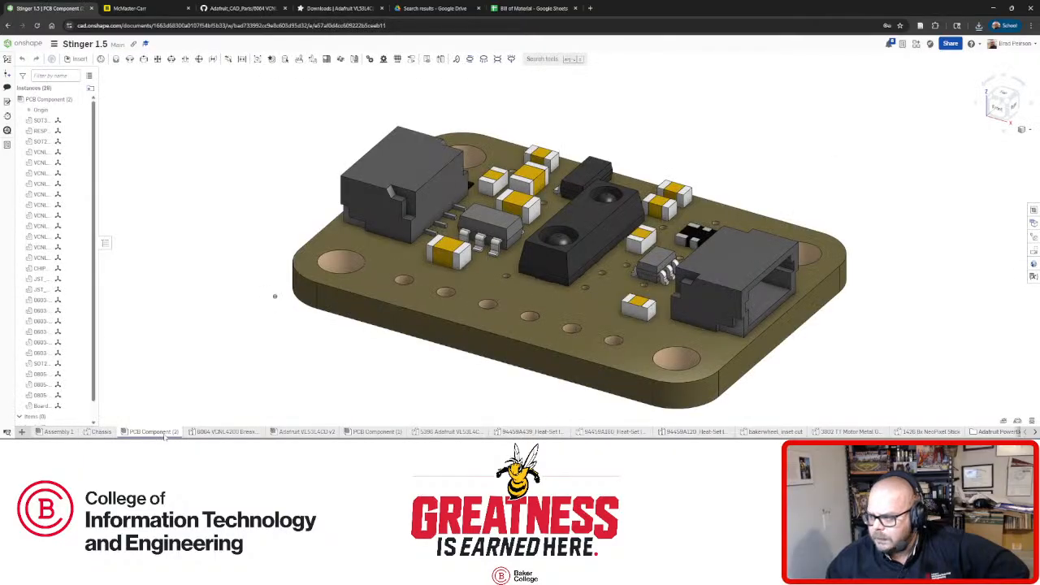
click(554, 312)
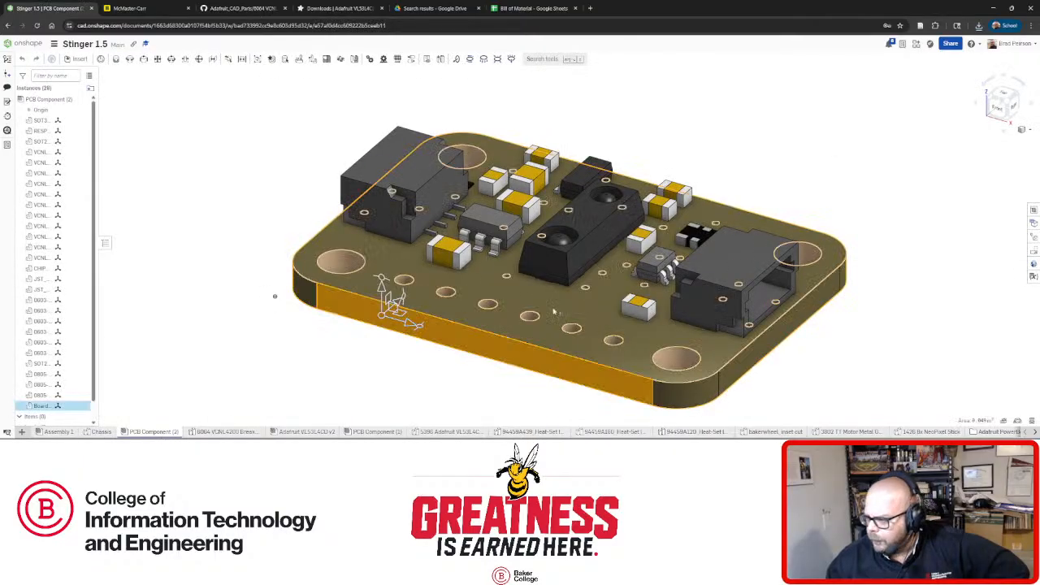
right_drag(554, 312, 785, 236)
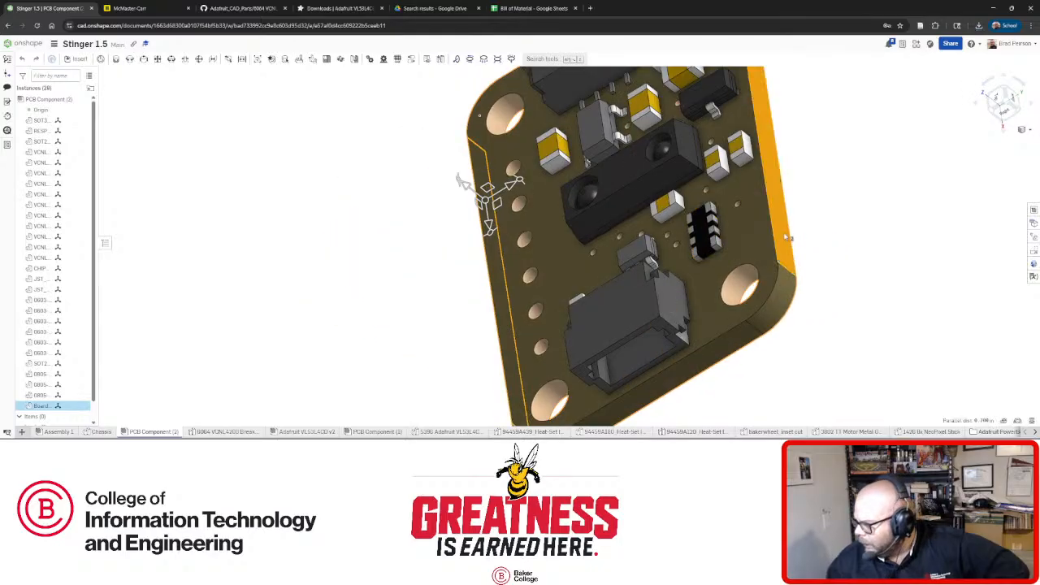
click(822, 239)
click(744, 287)
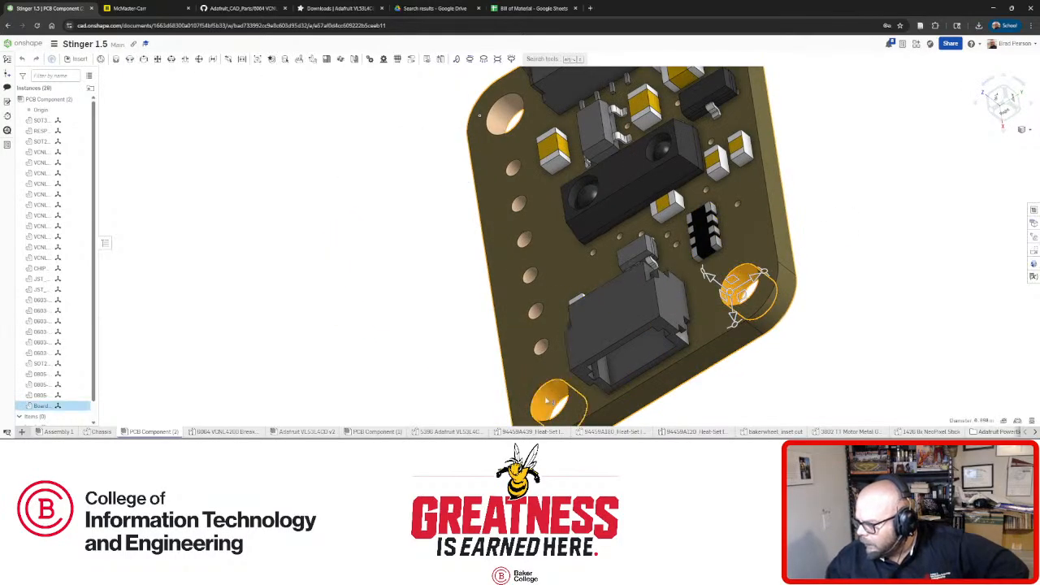
click(823, 260)
mouse_move(824, 260)
right_down()
mouse_move(796, 266)
mouse_move(832, 266)
right_up()
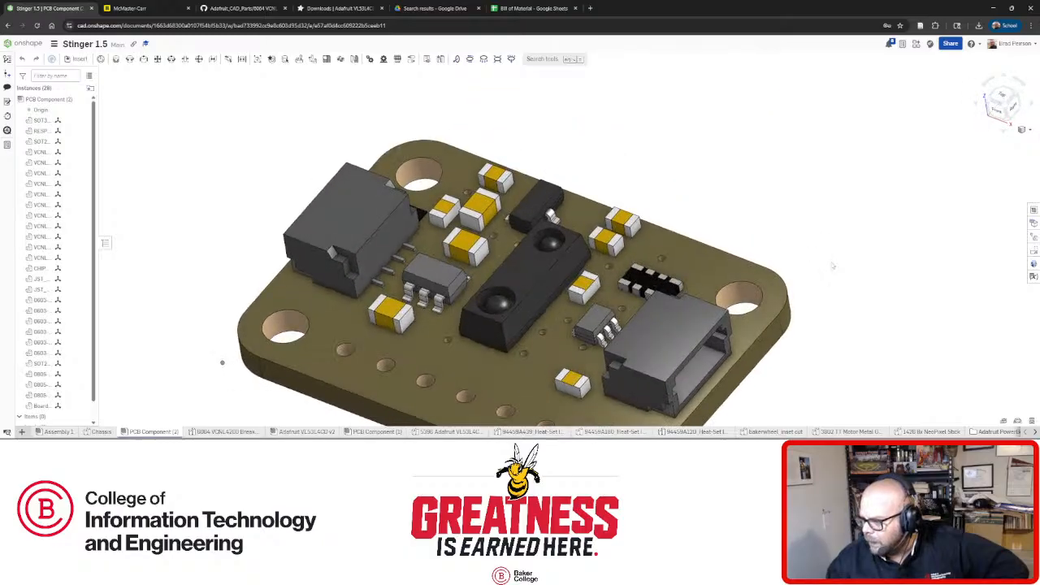
scroll(832, 266, down, 3)
right_drag(643, 319, 618, 321)
scroll(618, 321, up, 5)
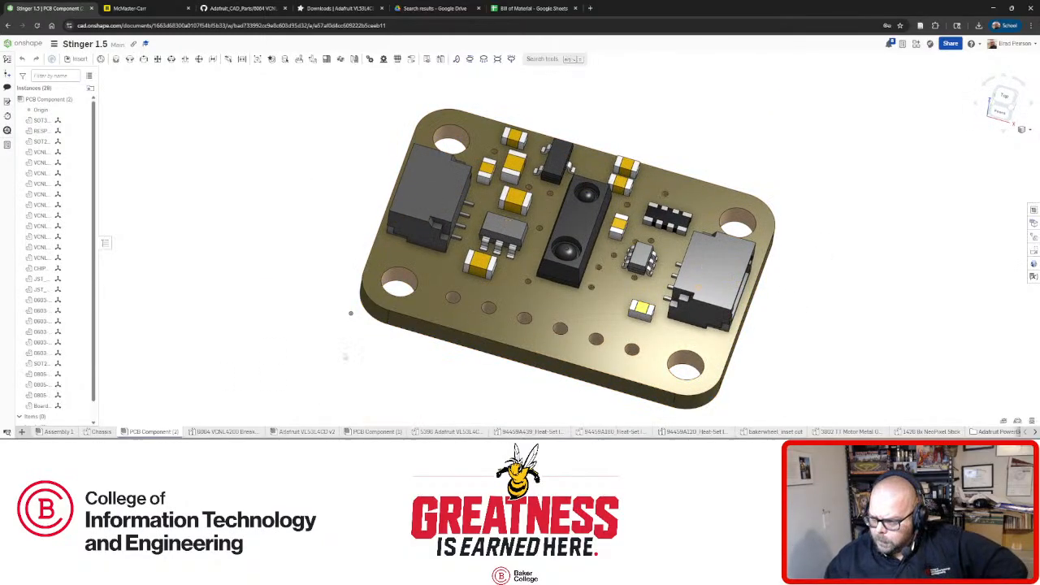
right_drag(350, 313, 365, 322)
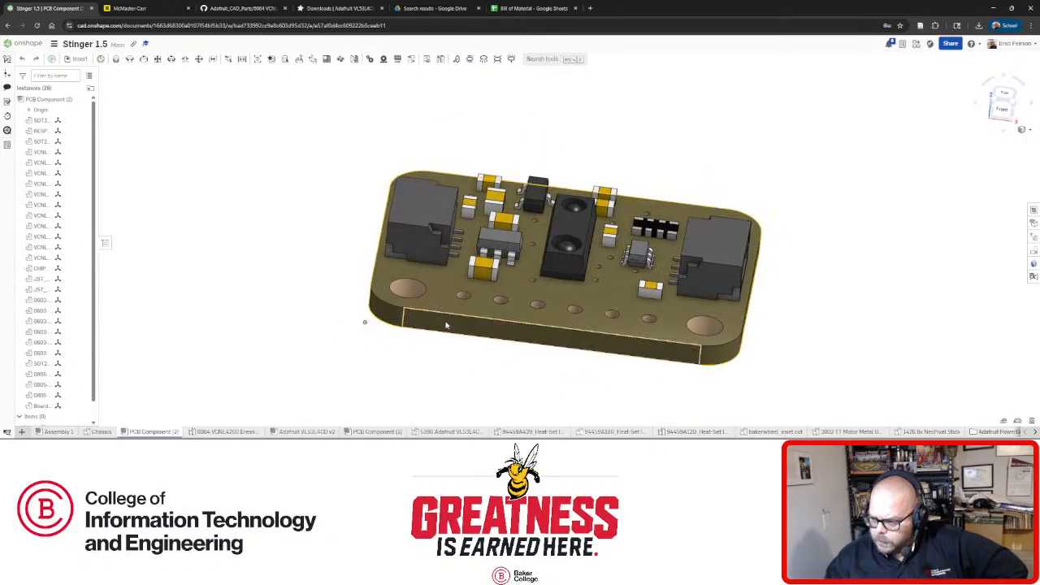
click(446, 325)
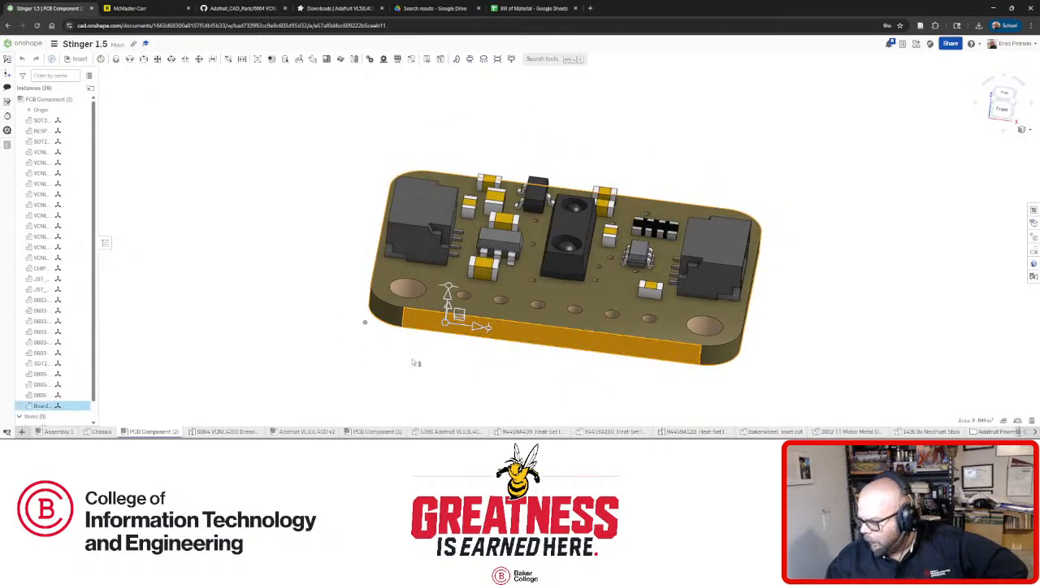
right_drag(415, 362, 770, 215)
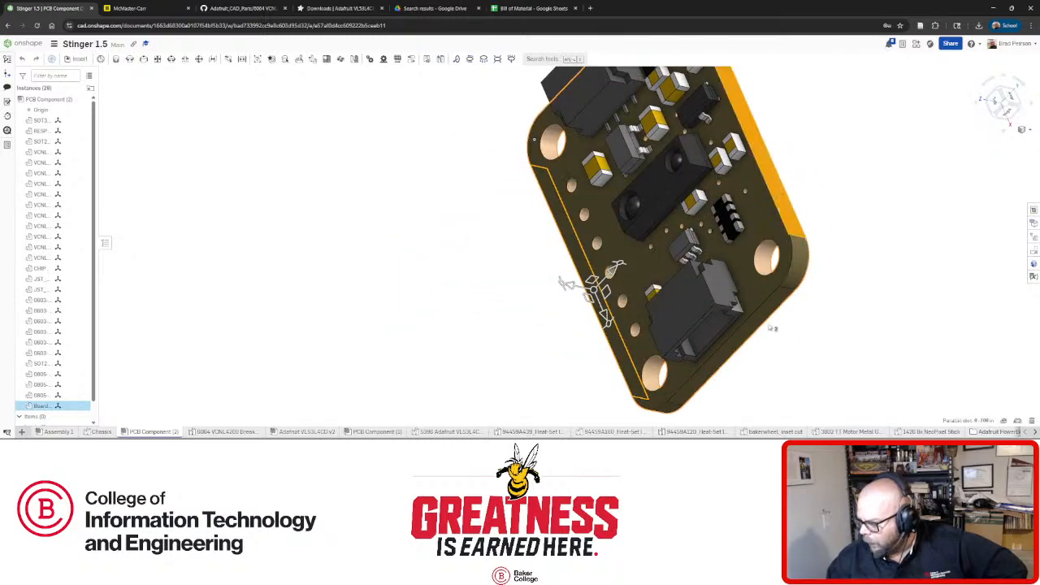
click(833, 332)
click(771, 308)
right_drag(843, 313, 893, 406)
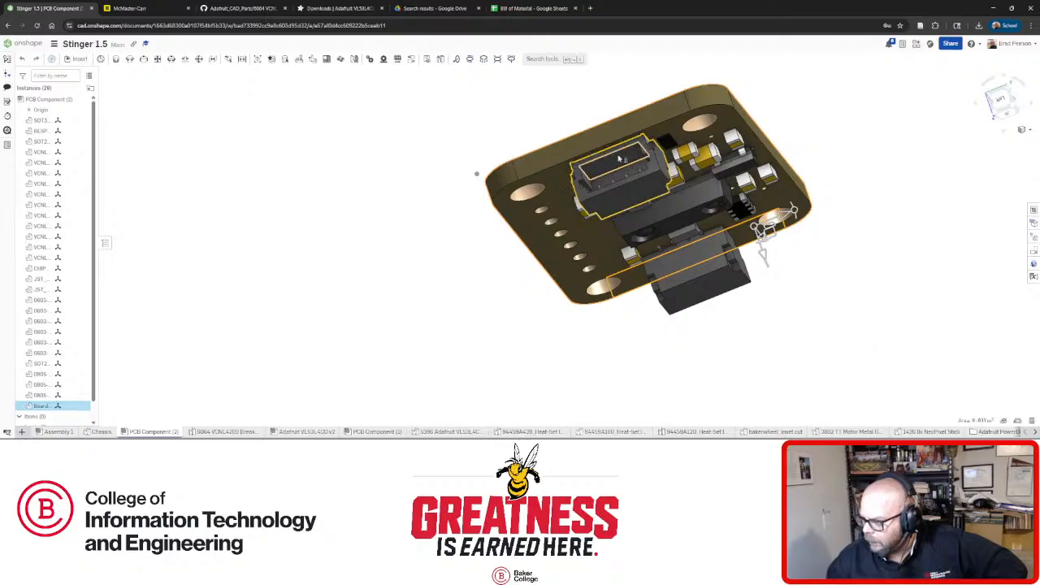
click(868, 220)
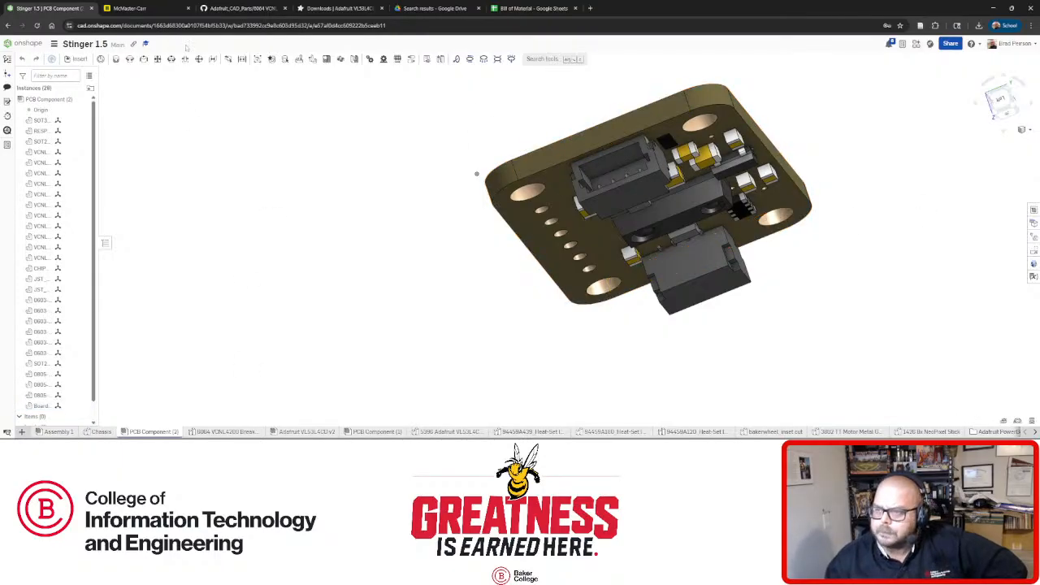
Draw two corner rectangles side by side inside the chevron outline of Sketch 17.
click(101, 432)
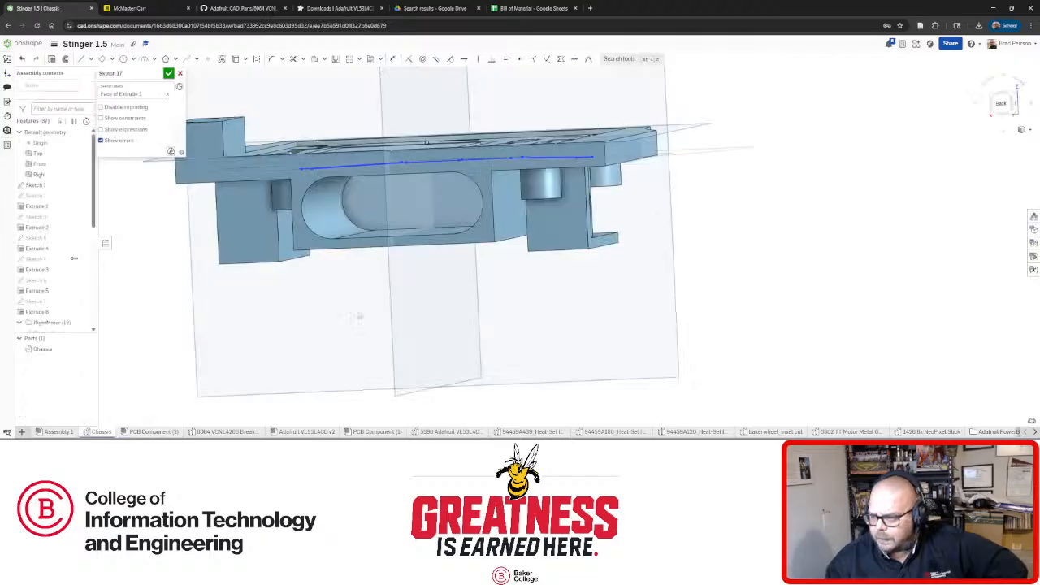
key(n)
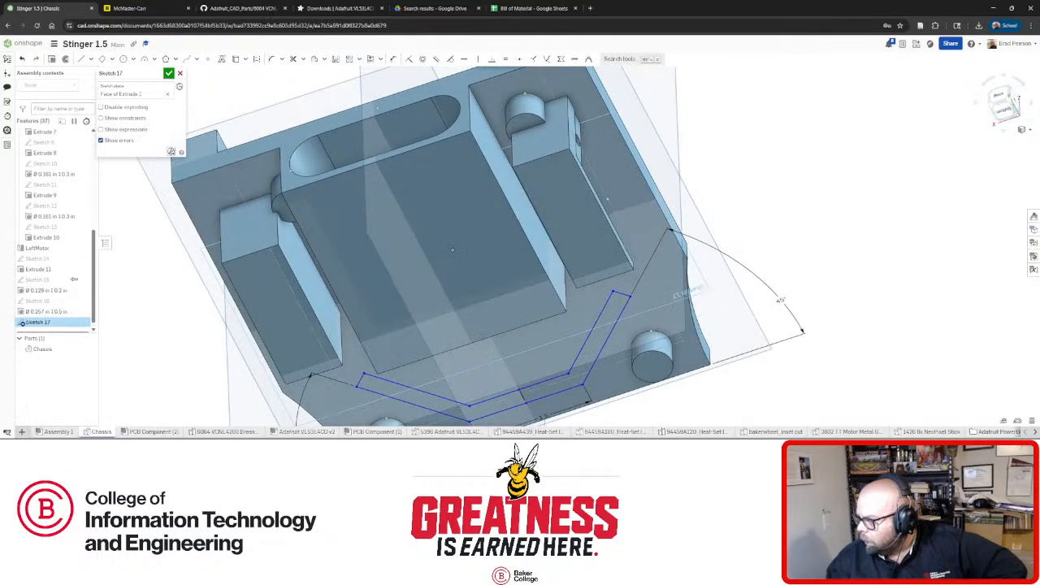
scroll(579, 146, up, 3)
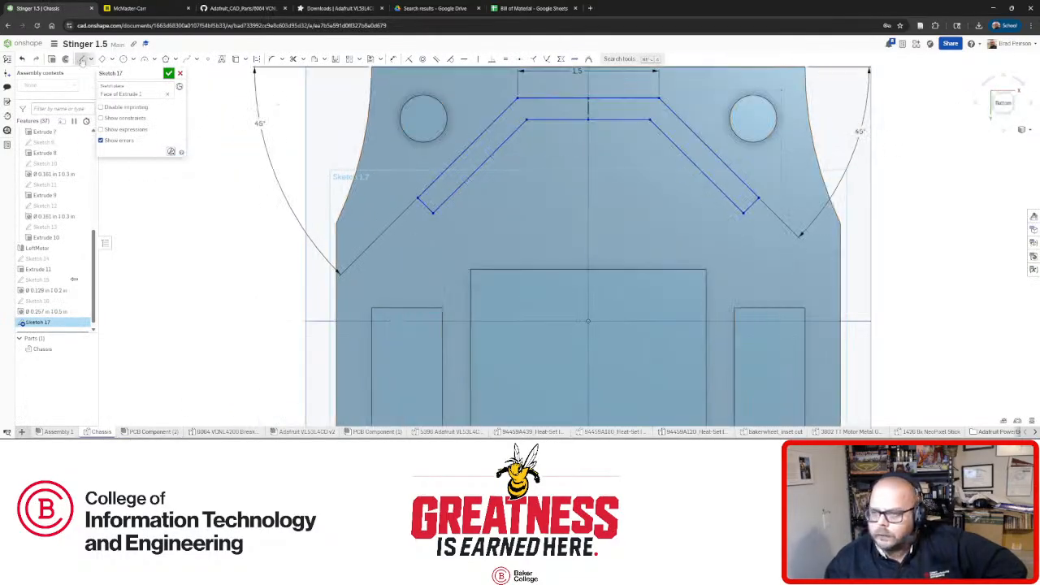
click(112, 60)
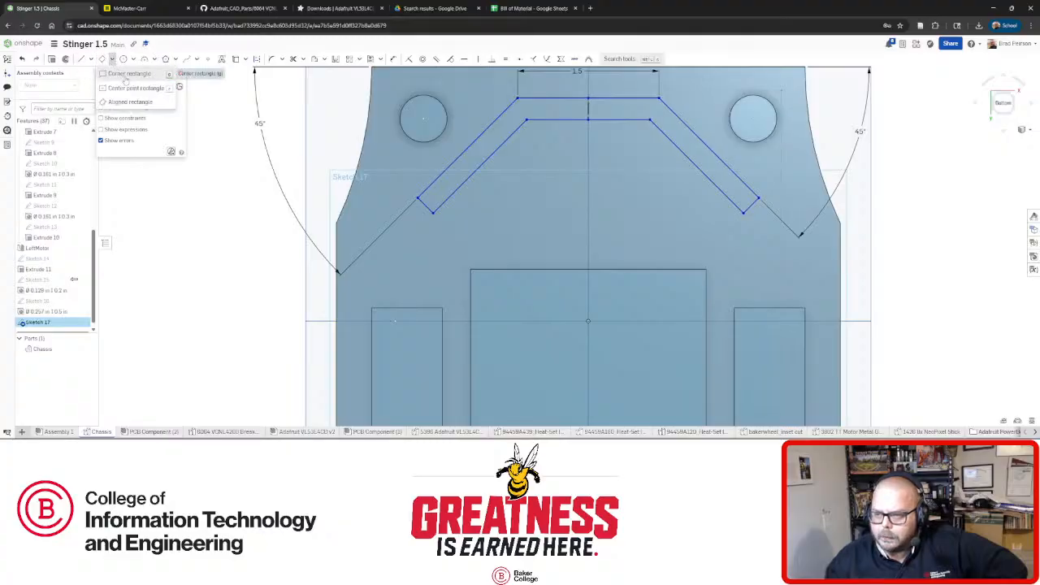
click(123, 80)
click(584, 218)
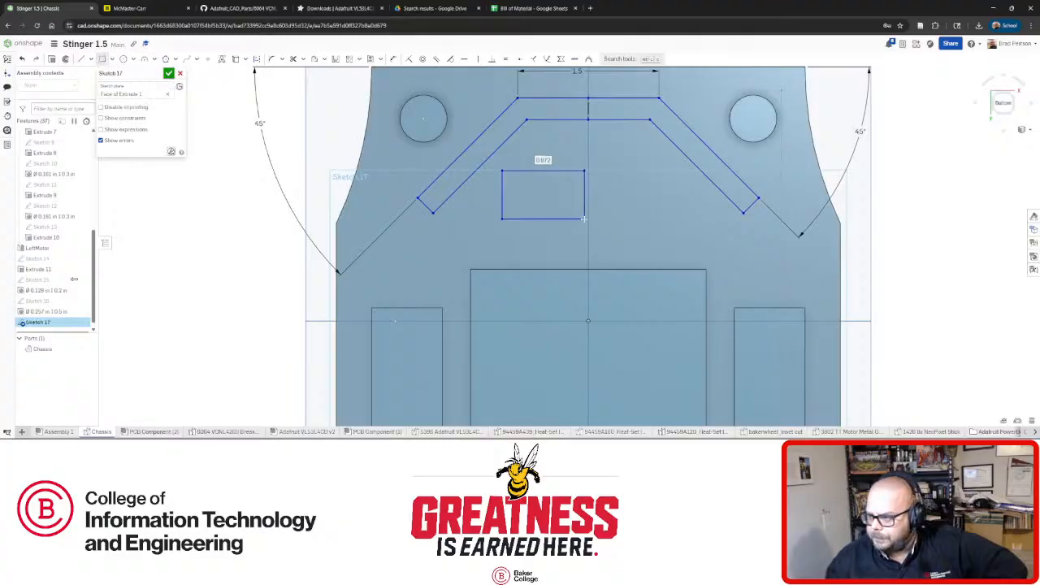
click(666, 218)
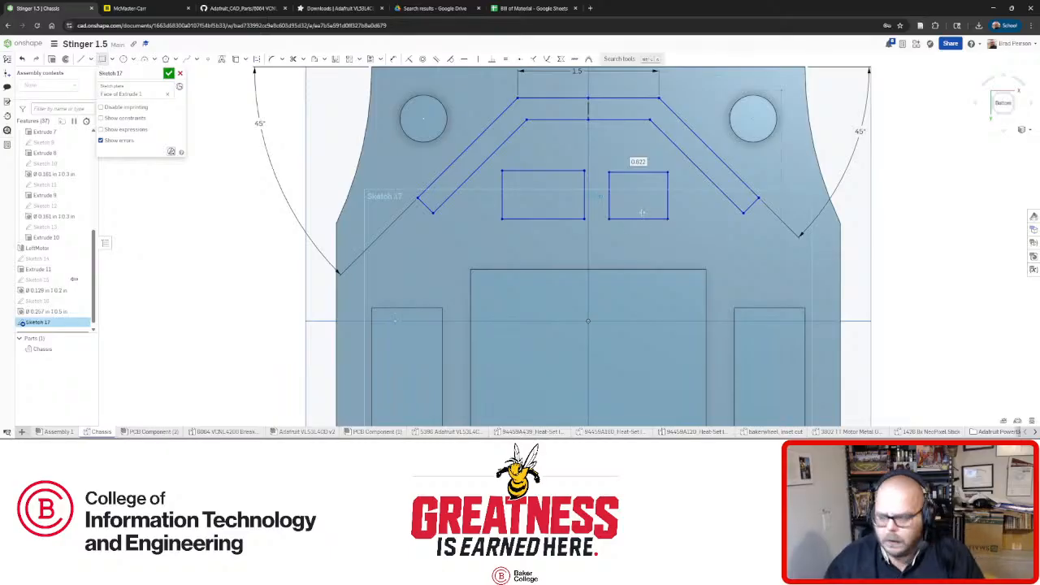
Make the rectangles' top edges equal and their adjoining side edges equal.
click(528, 172)
right_click(645, 171)
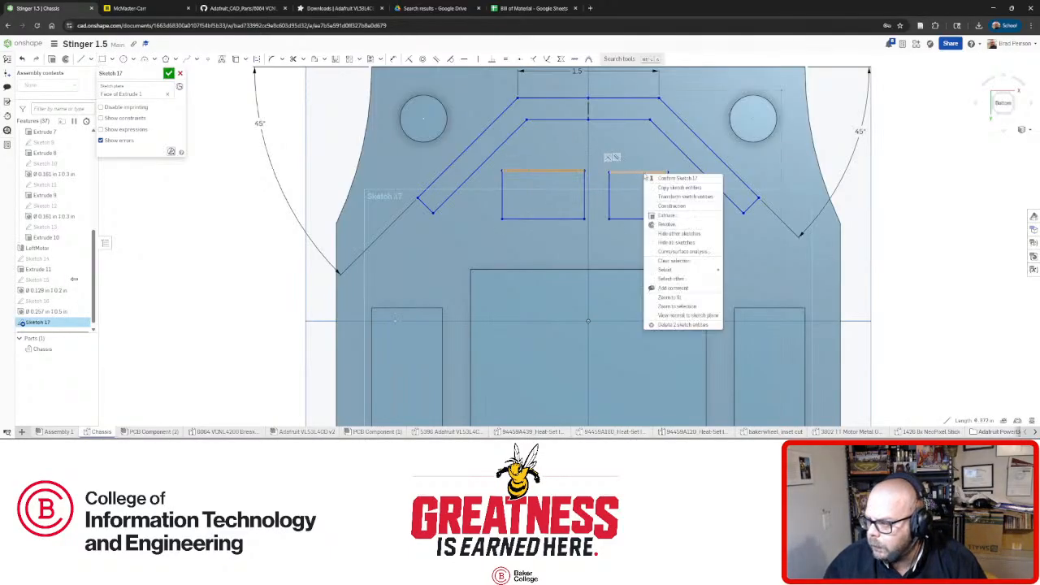
key(Escape)
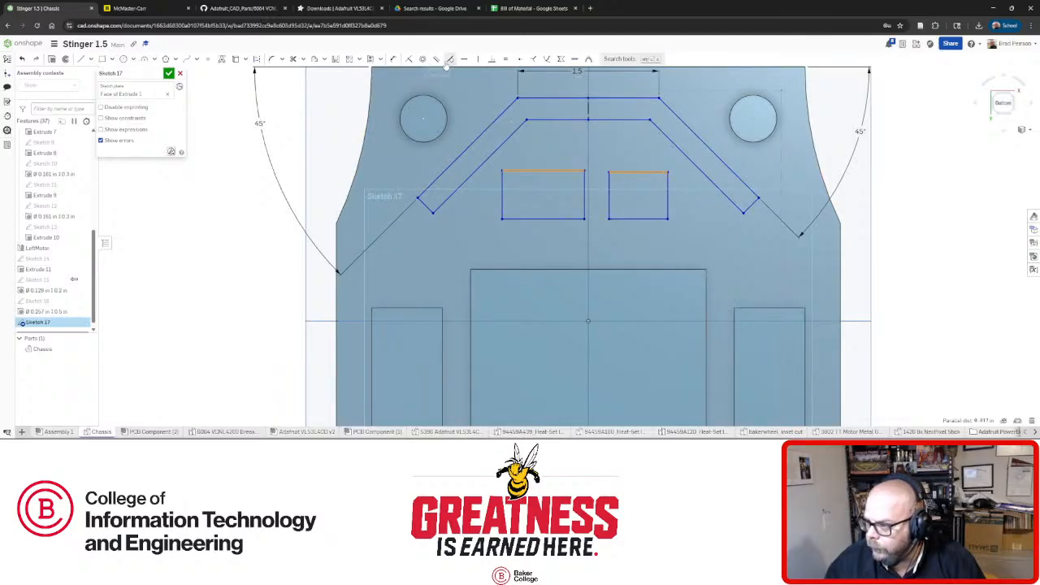
click(503, 61)
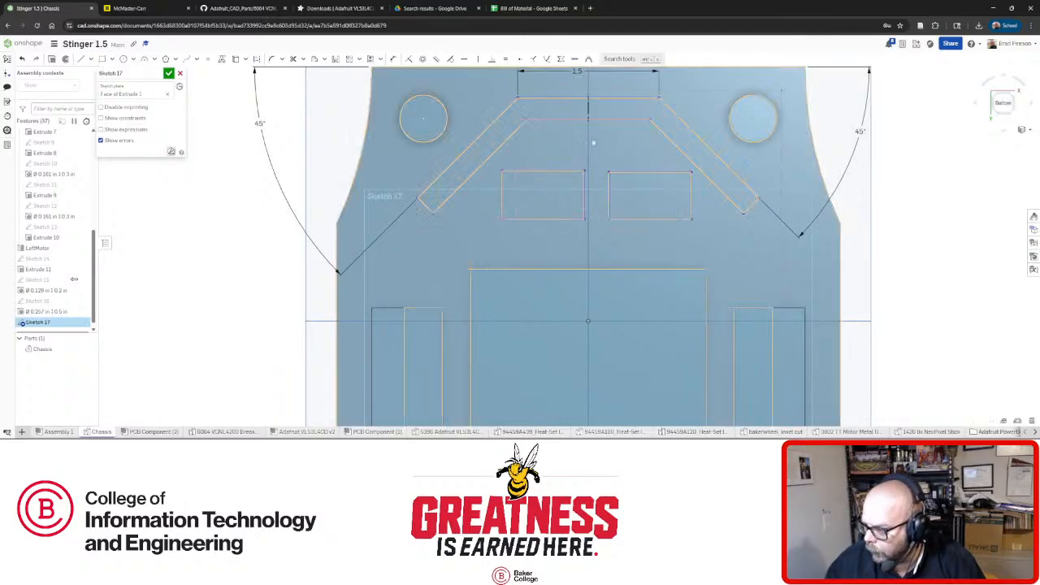
click(607, 199)
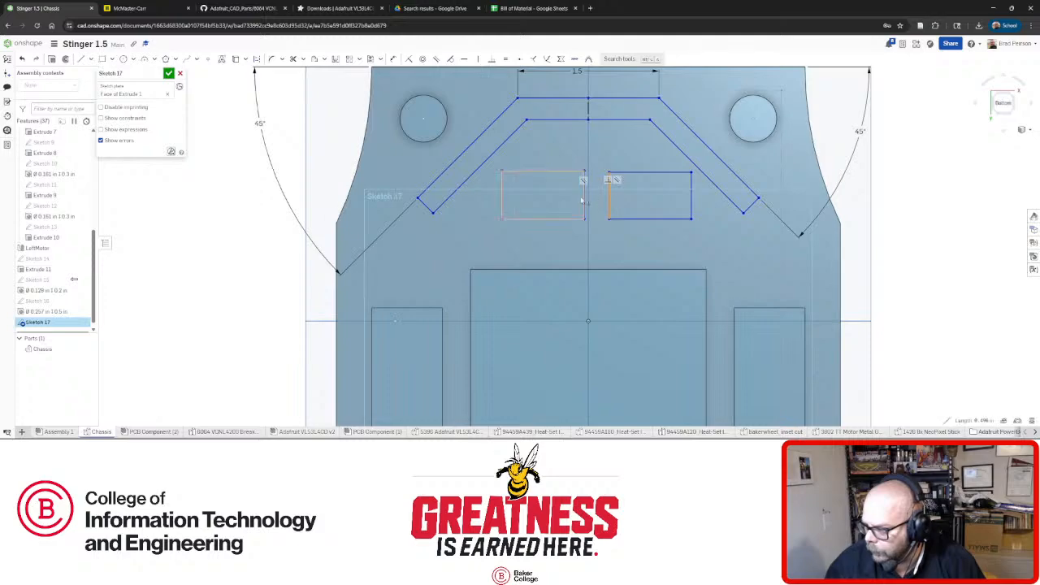
click(583, 199)
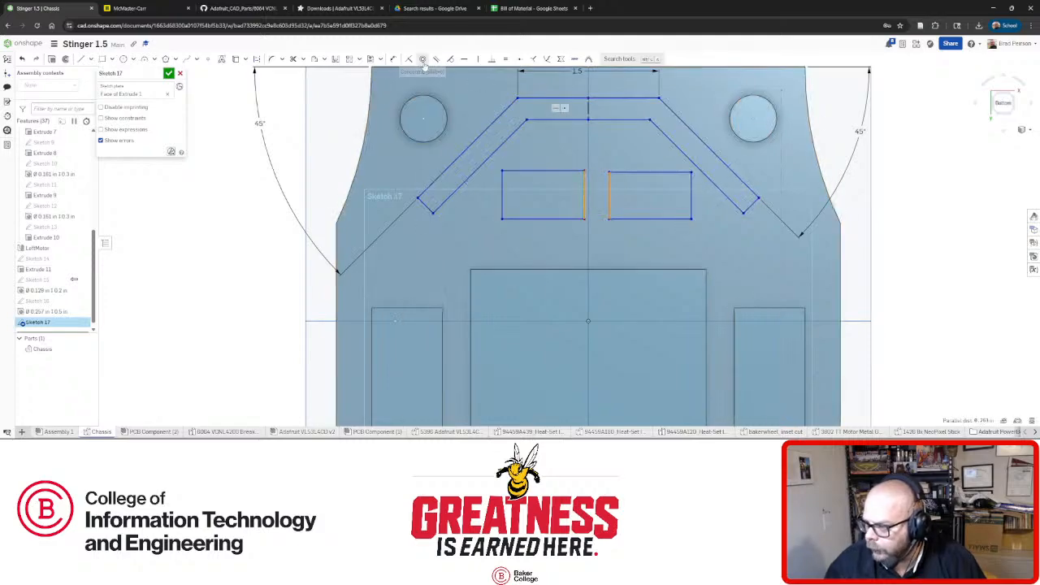
click(504, 60)
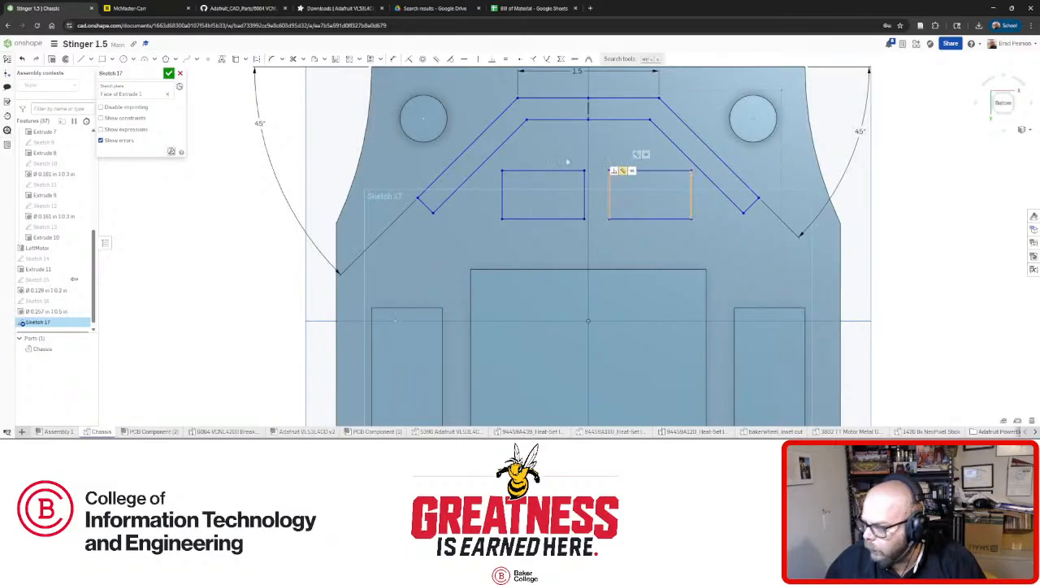
click(642, 171)
click(555, 170)
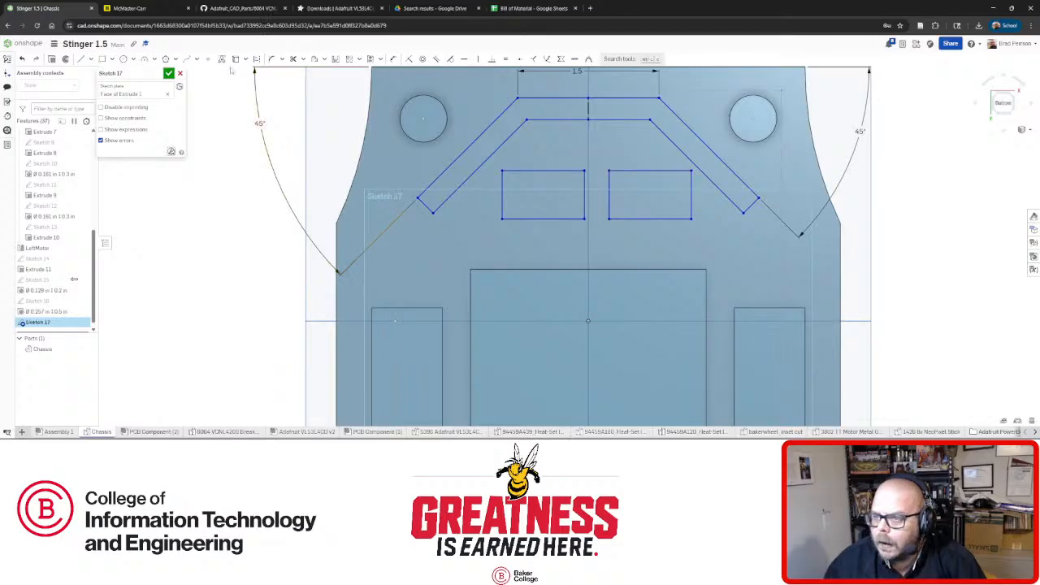
Dimension the left rectangle to width 1 and height 0.7.
click(393, 59)
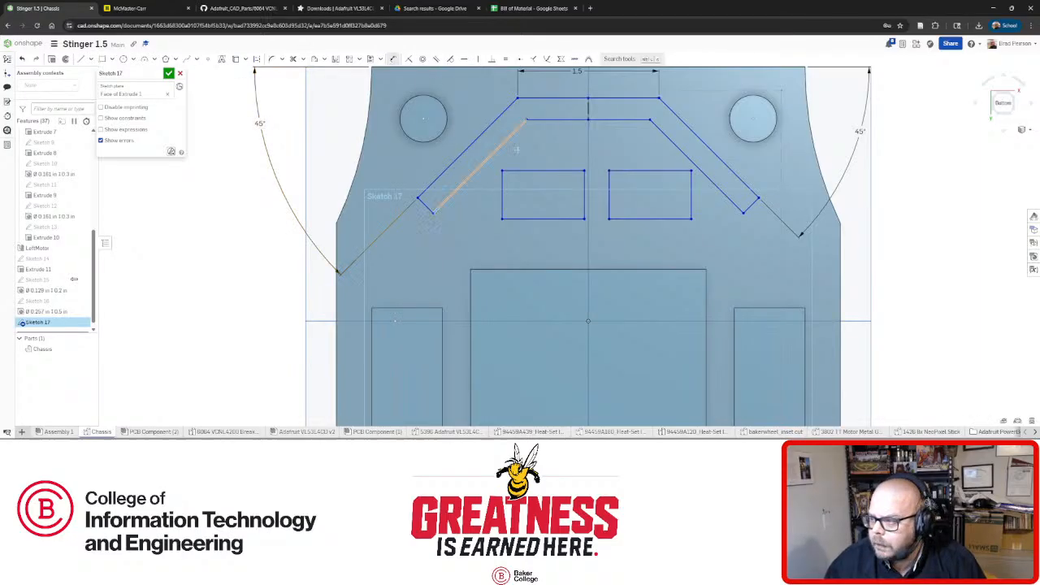
click(552, 170)
click(551, 155)
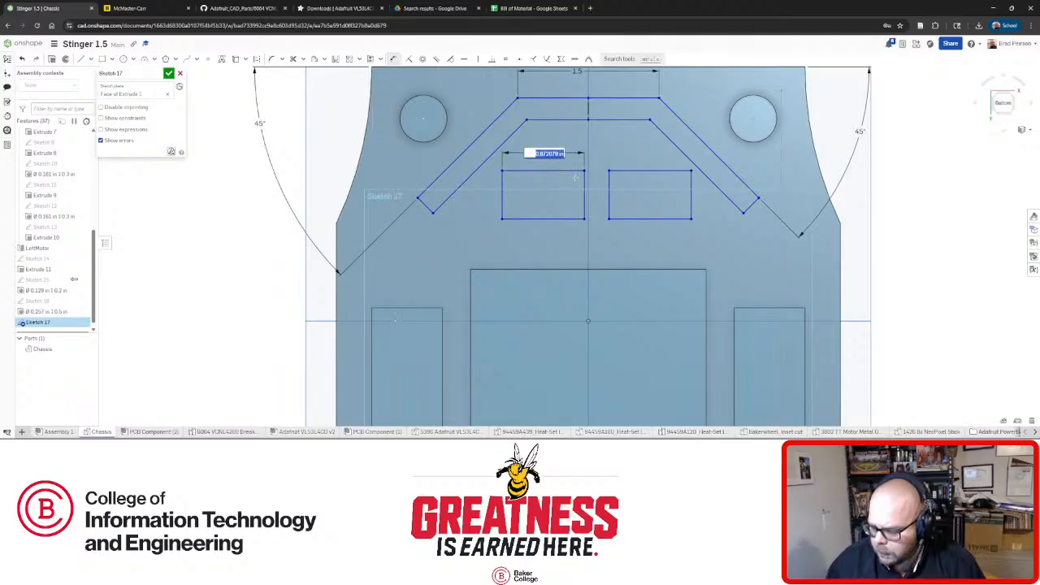
text(1)
key(Return)
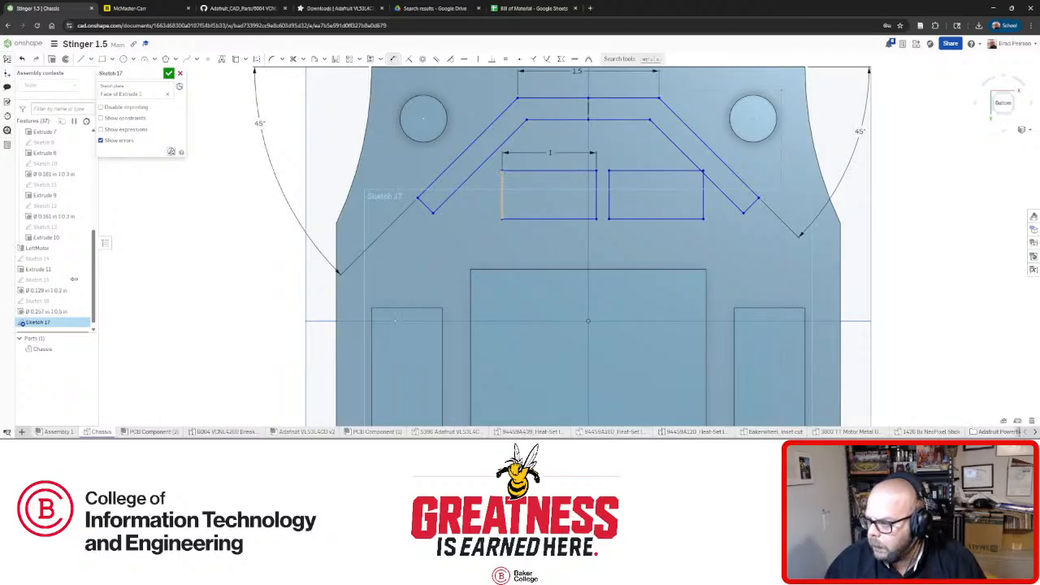
click(501, 195)
click(481, 201)
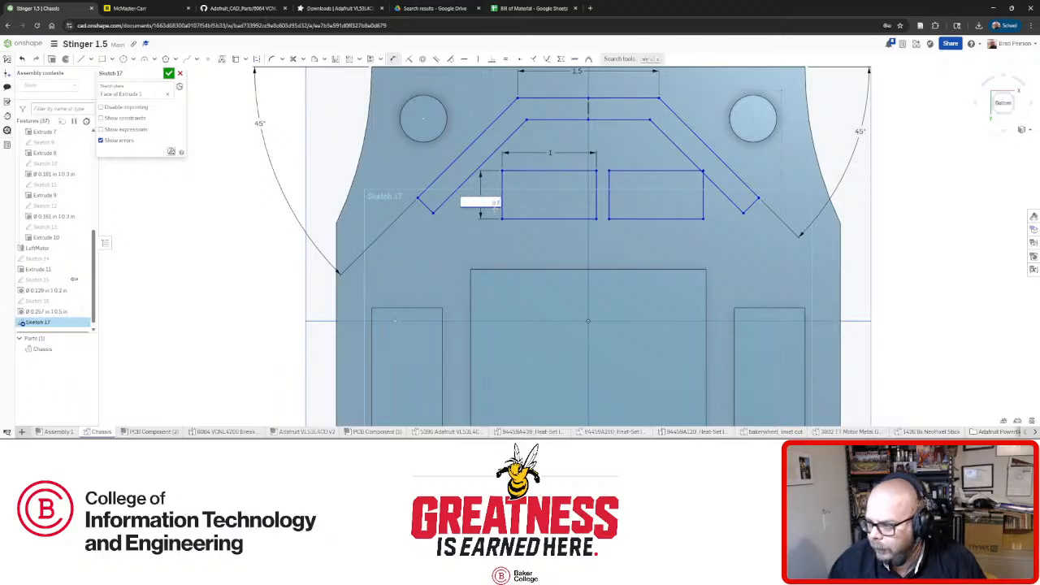
text(0.7)
key(Return)
key(Escape)
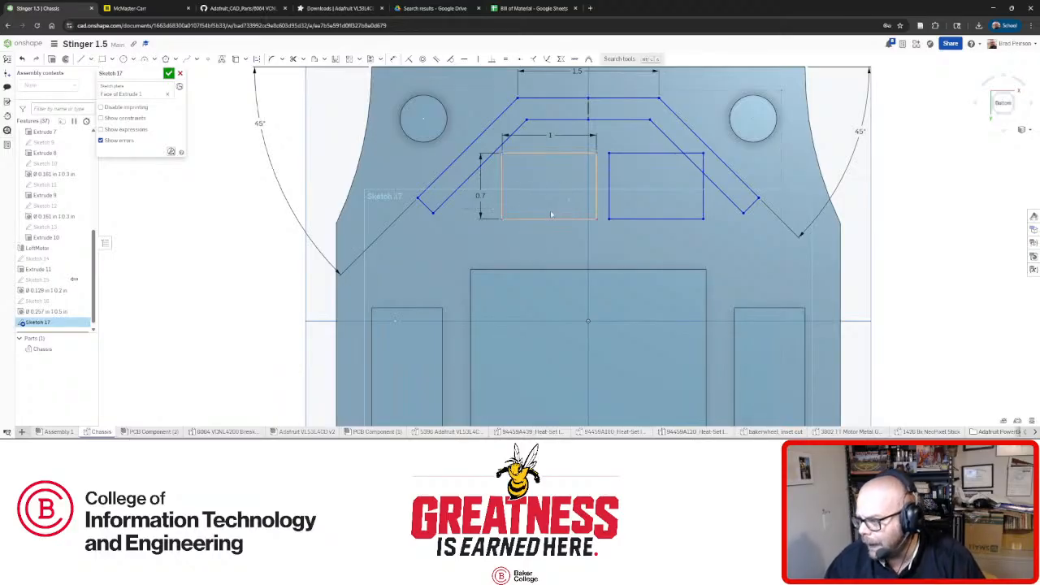
Reposition the rectangles in the outline, shifting the left one left and both slightly down.
mouse_move(531, 218)
mouse_down()
mouse_move(501, 220)
mouse_move(536, 231)
mouse_move(529, 219)
mouse_up()
scroll(582, 228, up, 2)
drag(471, 187, 438, 210)
scroll(487, 216, down, 4)
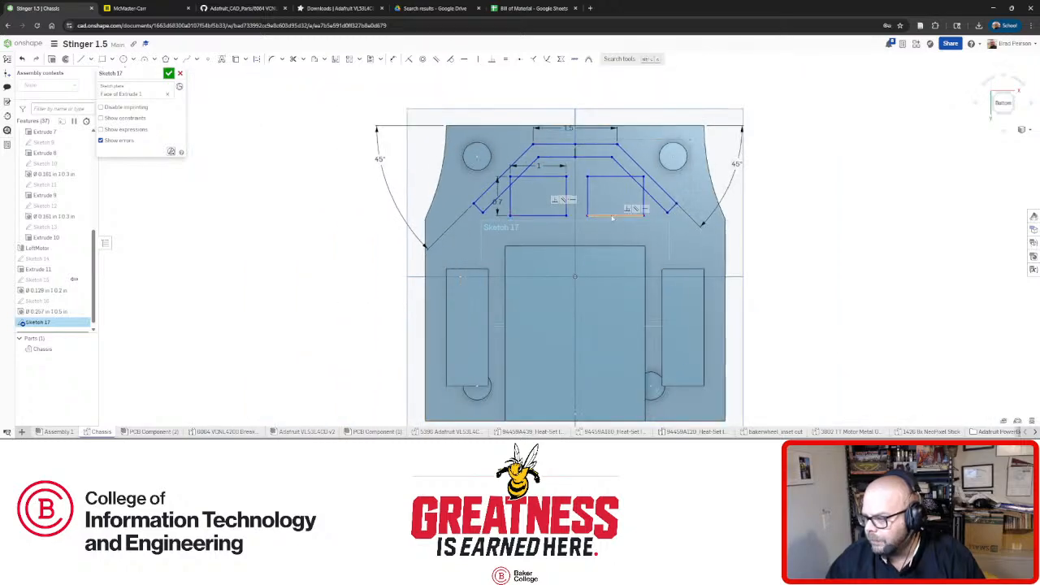
drag(611, 229, 584, 226)
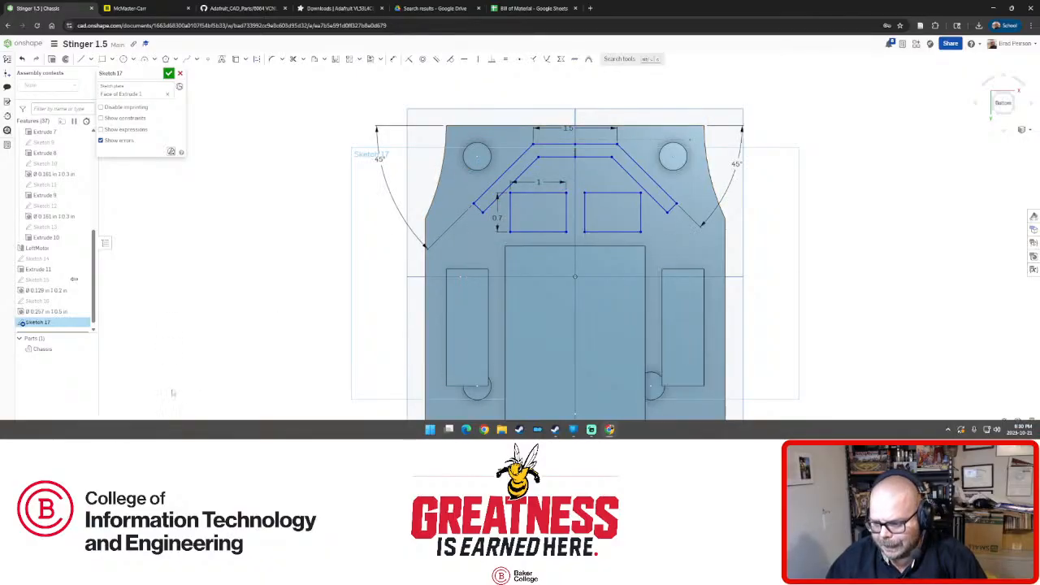
Open the PCB Component board model and orbit it, then check the VL53L4CD drawing page.
click(167, 434)
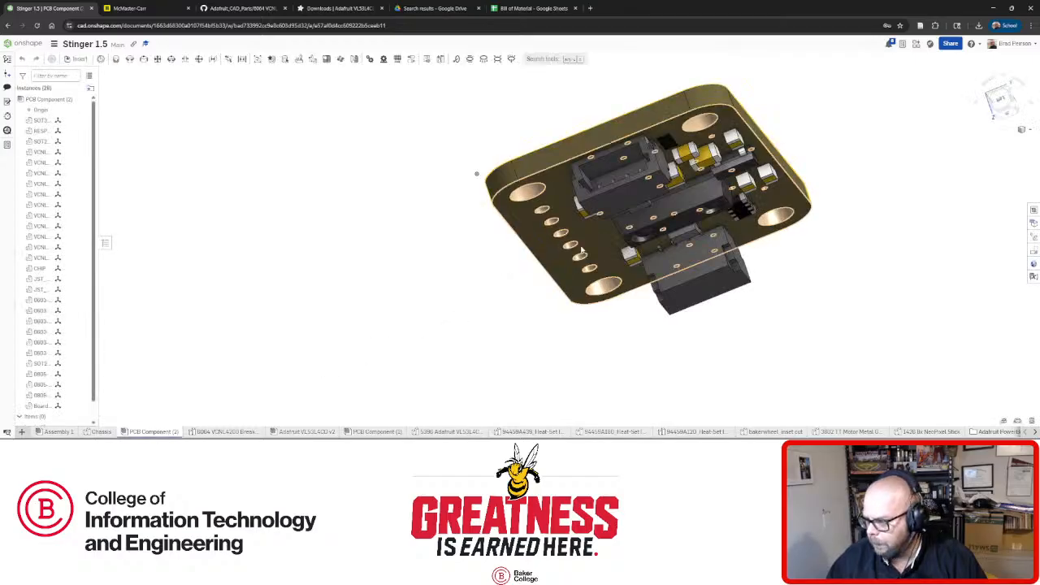
right_drag(648, 287, 729, 327)
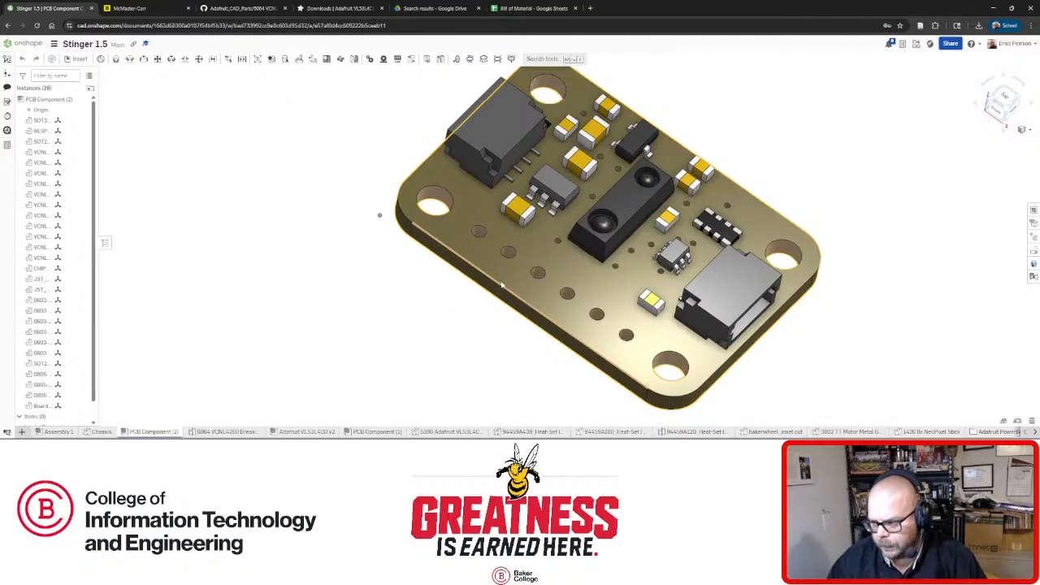
click(340, 8)
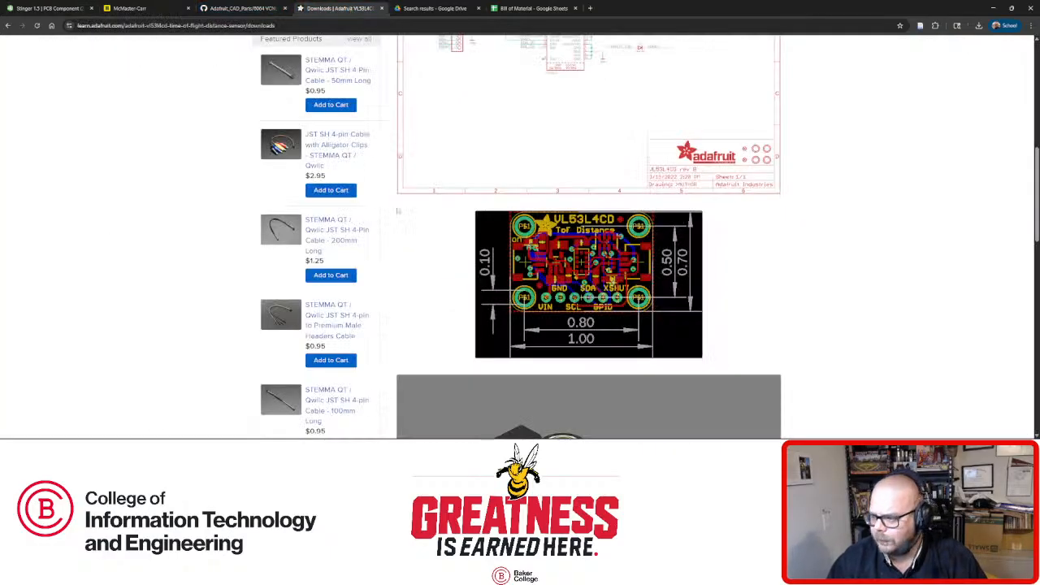
Search the Adafruit learning site for 6064.
scroll(398, 211, up, 10)
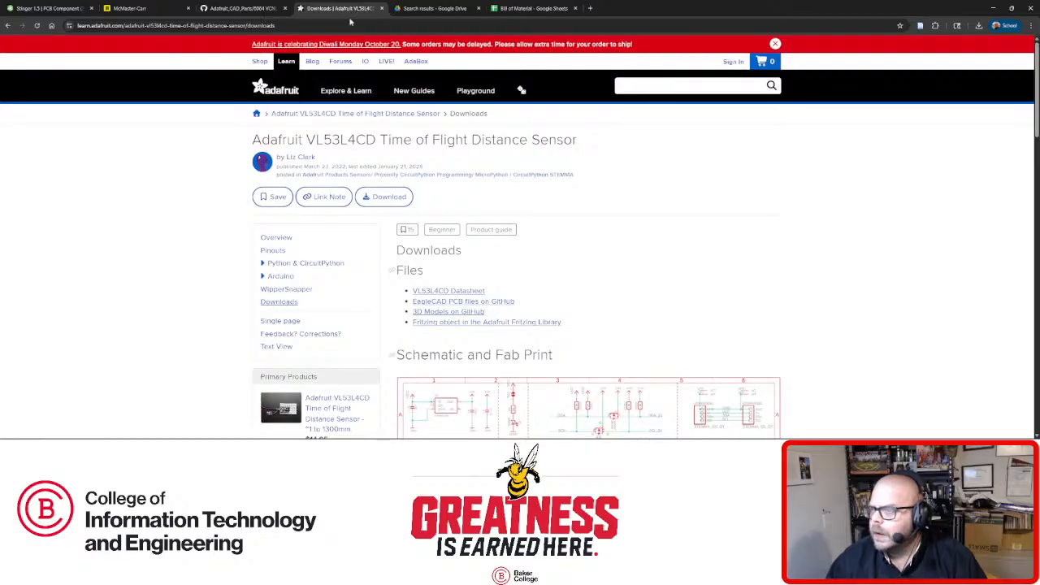
click(651, 86)
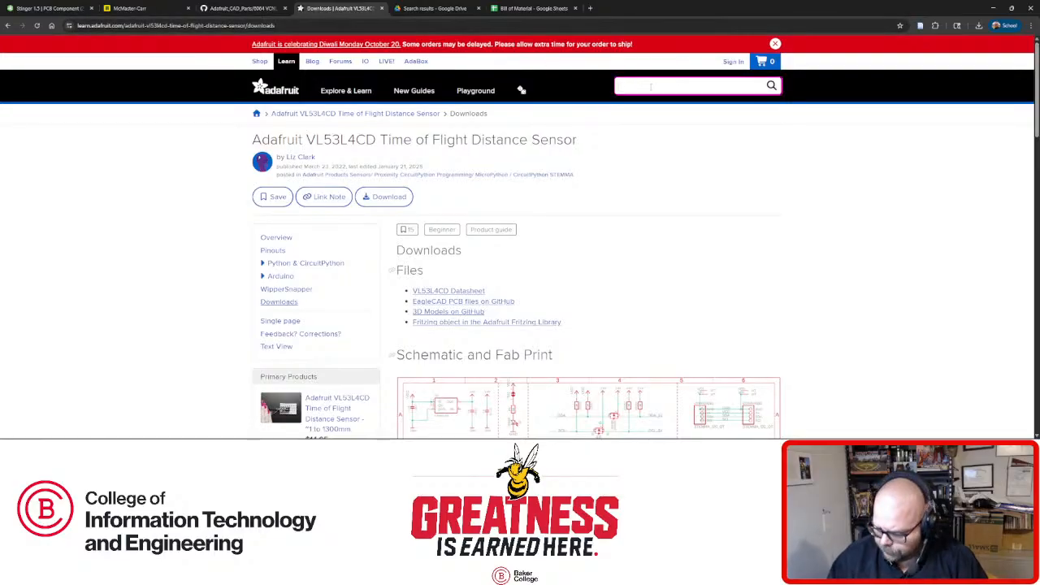
text(6064)
key(Return)
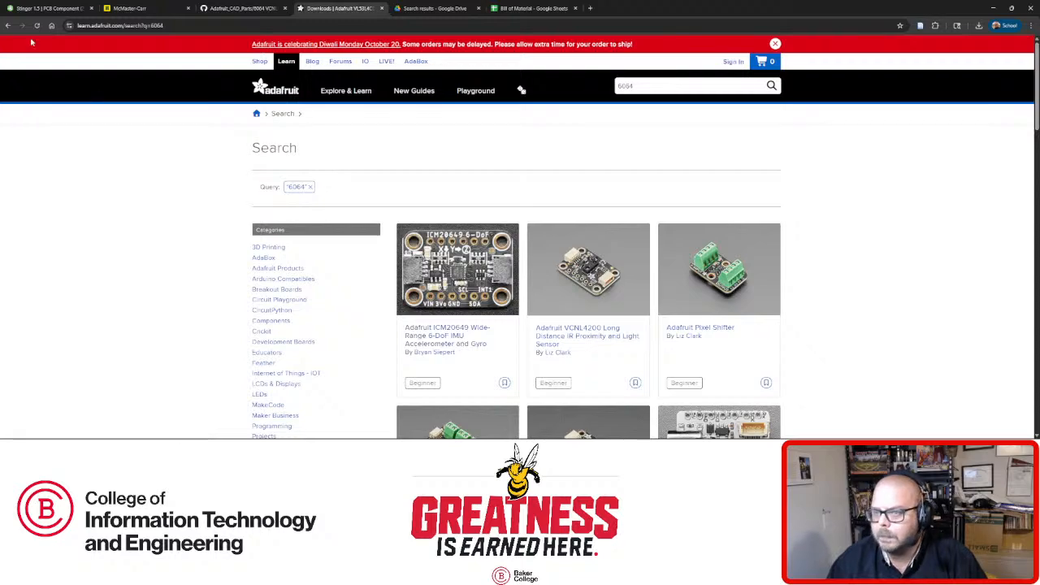
Go back to the VL53L4CD product page and search the shop for product 6064.
click(7, 25)
click(7, 25)
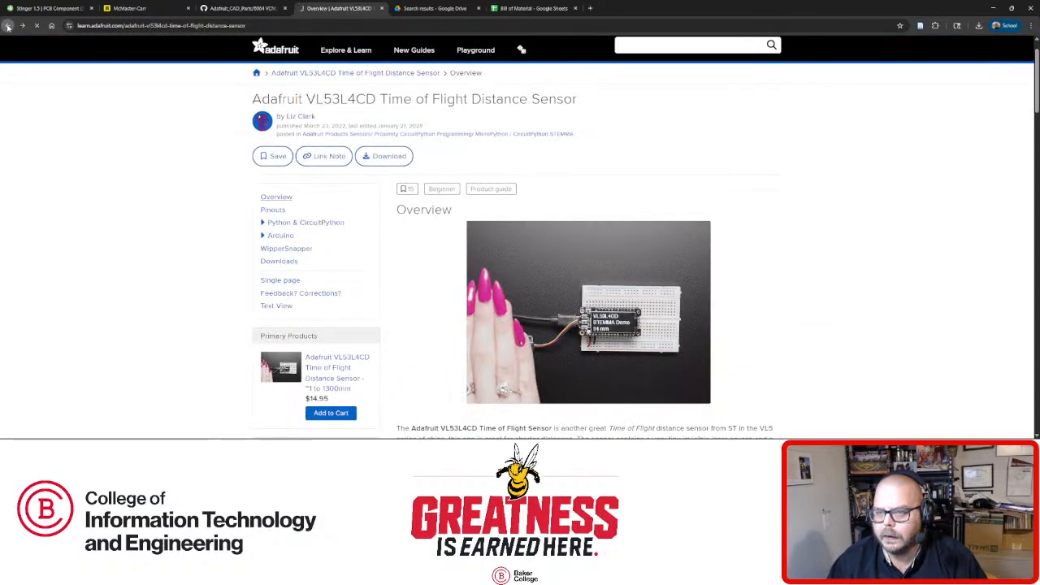
click(7, 25)
scroll(677, 86, up, 20)
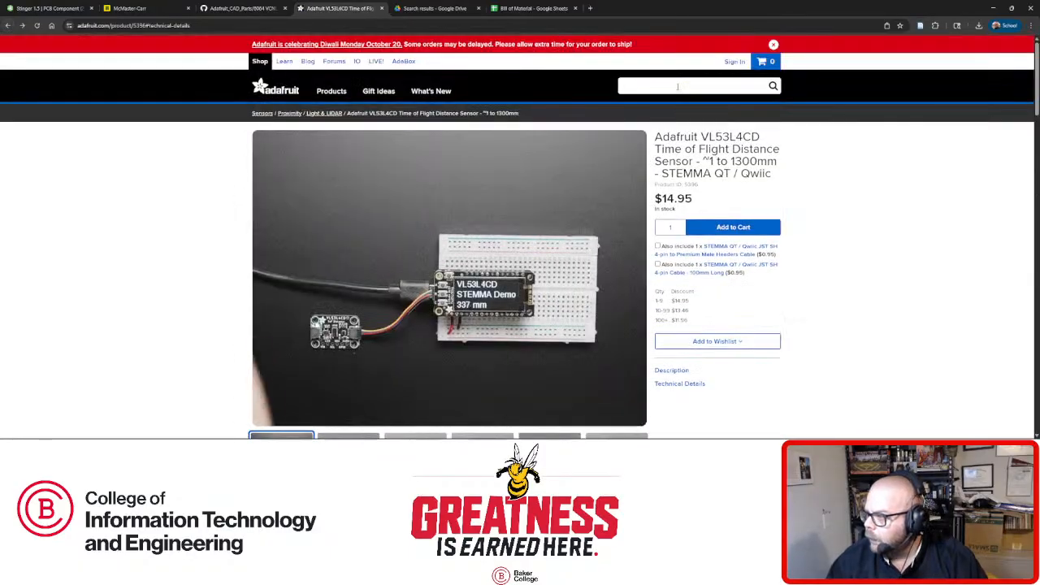
click(677, 86)
text(6064)
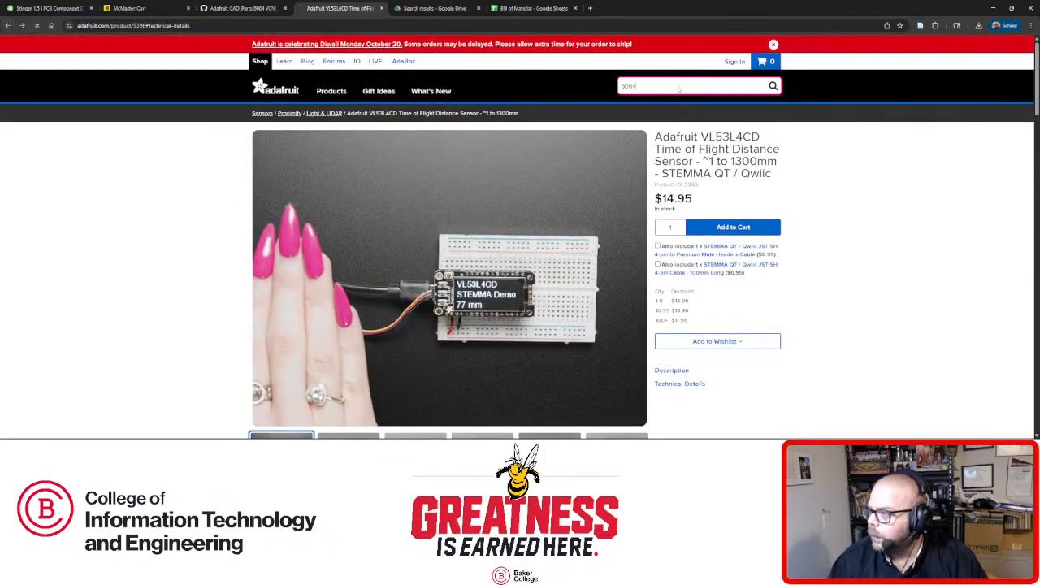
key(Return)
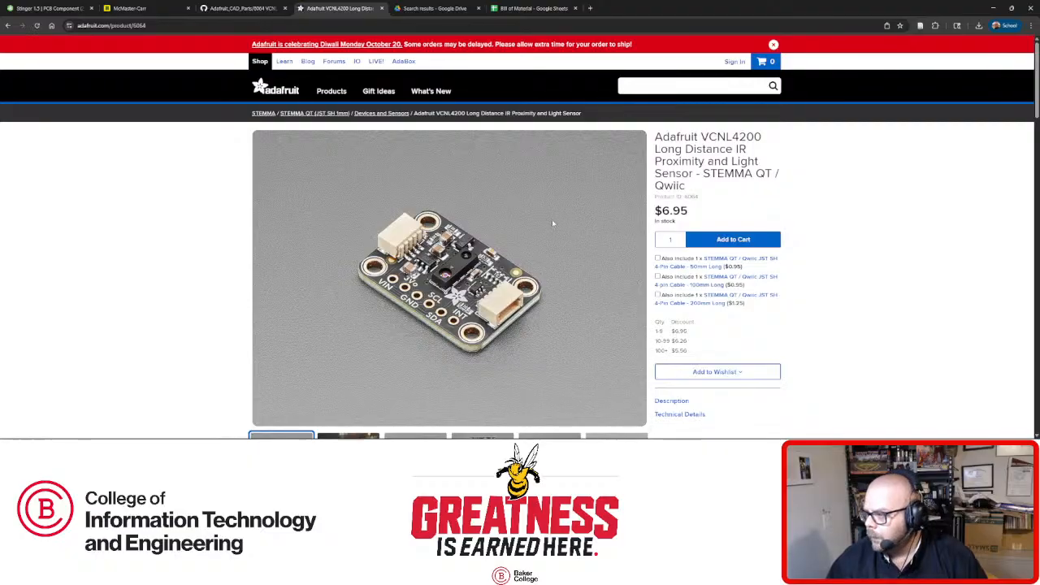
Read the VCNL4200 product page, briefly highlighting the start of its description.
scroll(320, 277, down, 1)
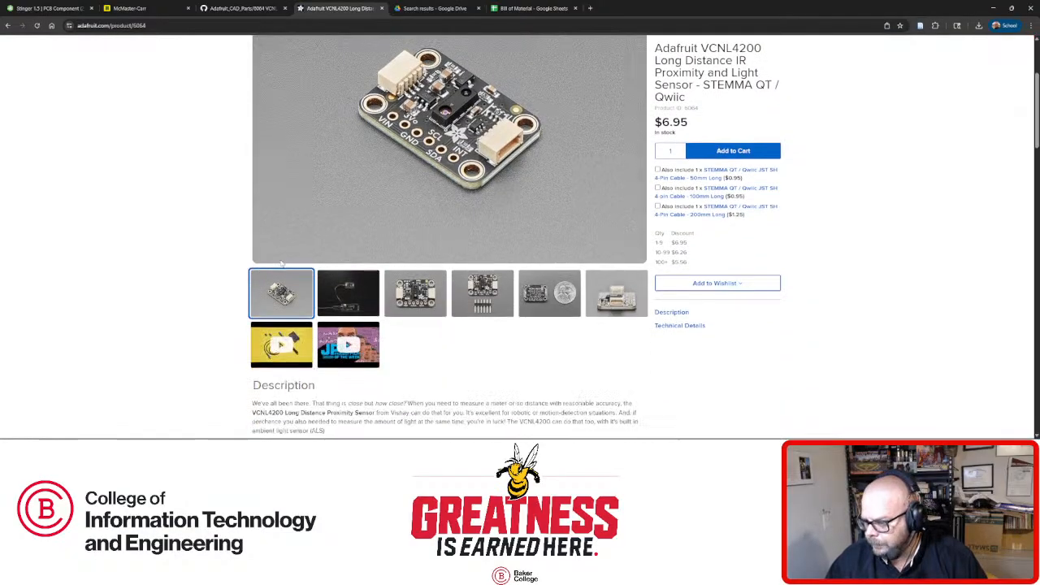
scroll(244, 271, up, 1)
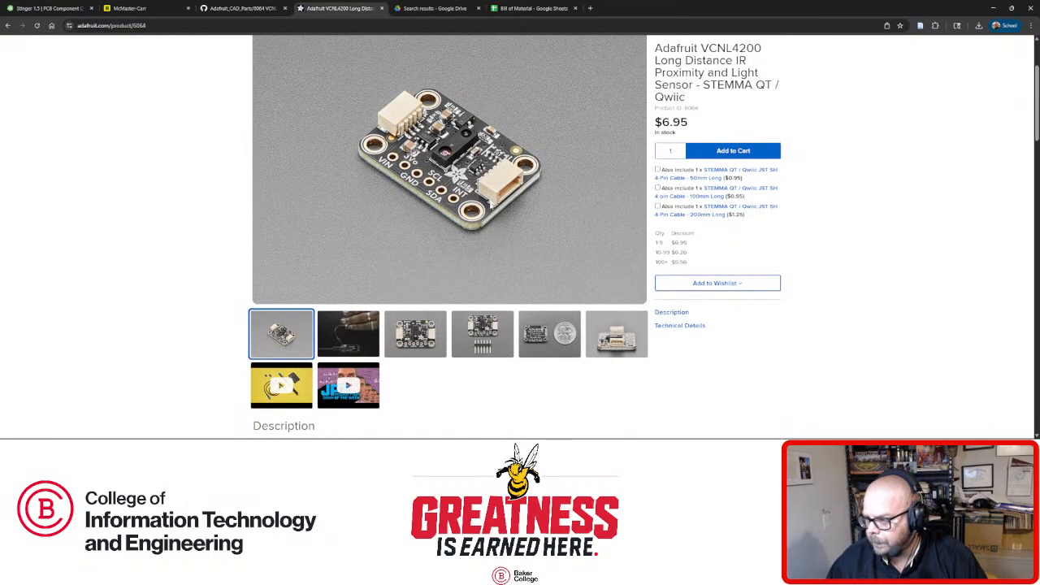
scroll(408, 264, down, 3)
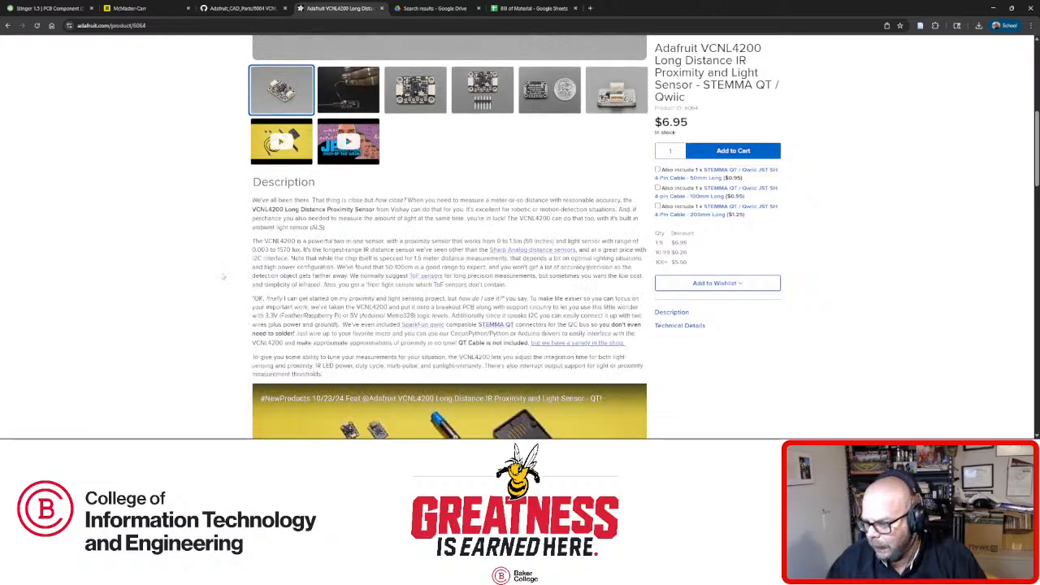
drag(282, 259, 248, 259)
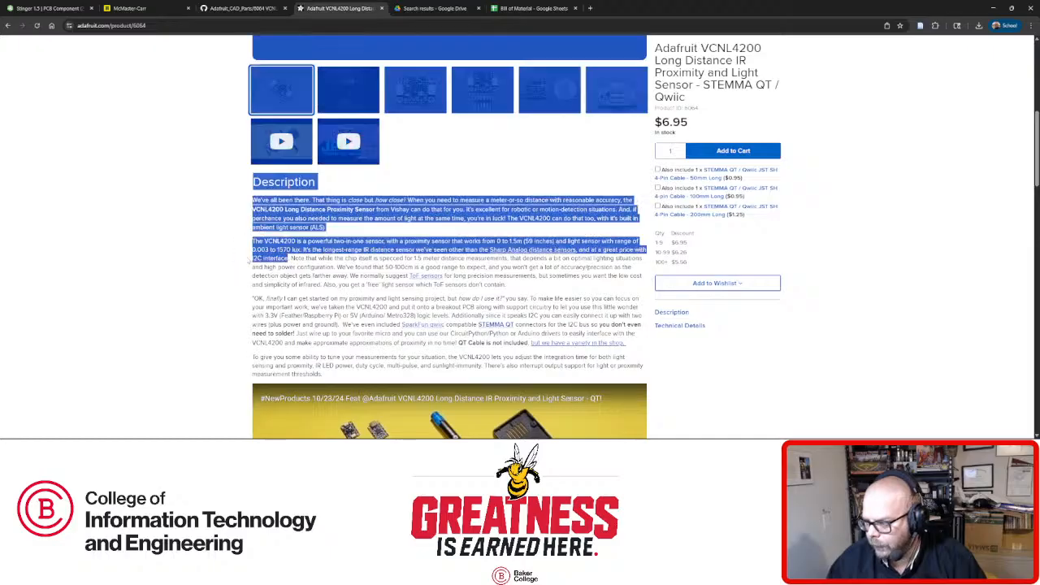
scroll(313, 264, up, 4)
click(444, 306)
scroll(422, 311, up, 1)
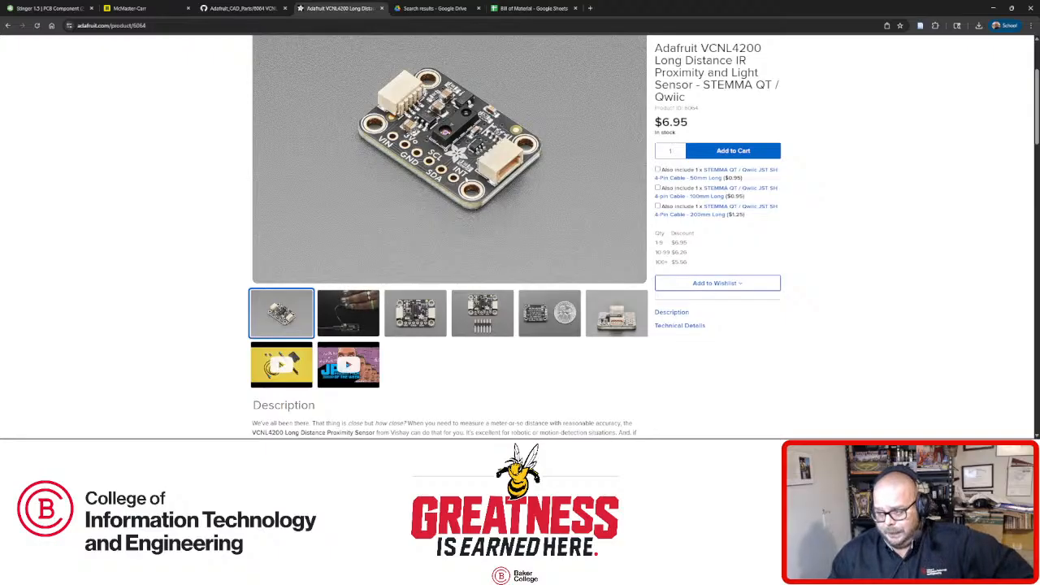
View the VCNL4200 connector close-up and coin-comparison photos, then return to Onshape's PCB Component tab.
scroll(447, 169, down, 1)
scroll(447, 169, up, 2)
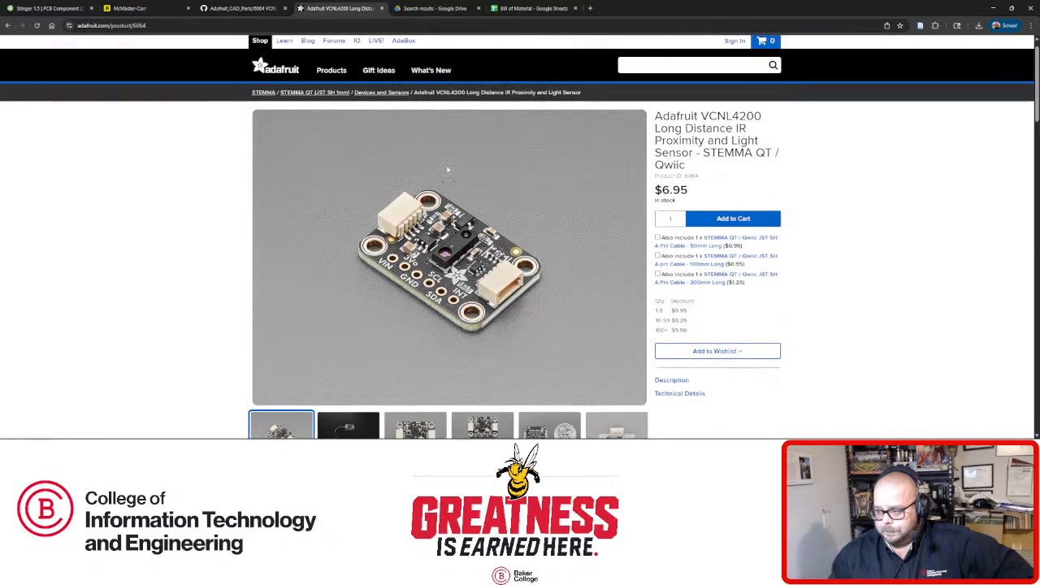
scroll(506, 200, down, 1)
click(620, 318)
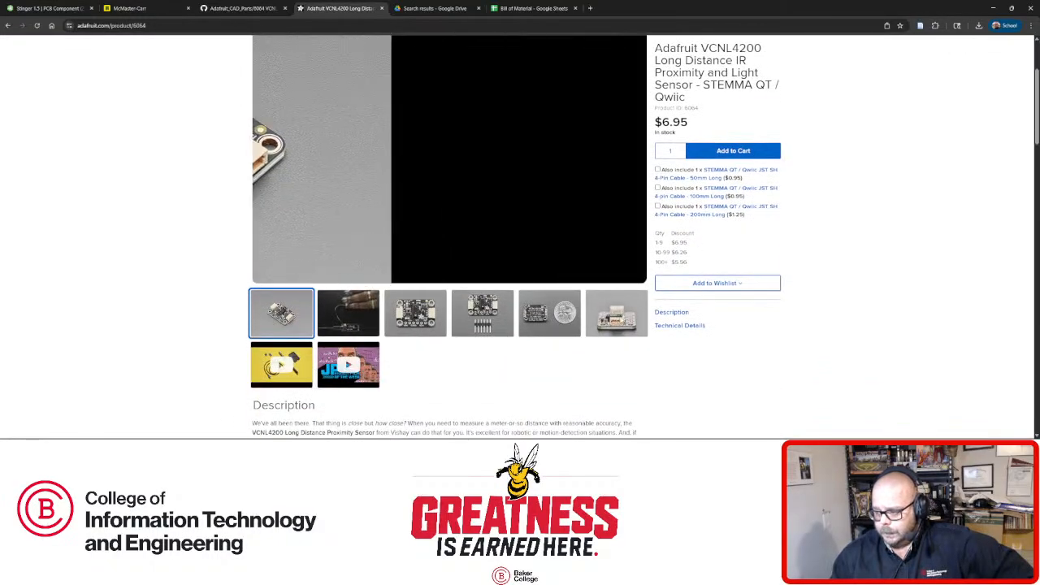
click(541, 324)
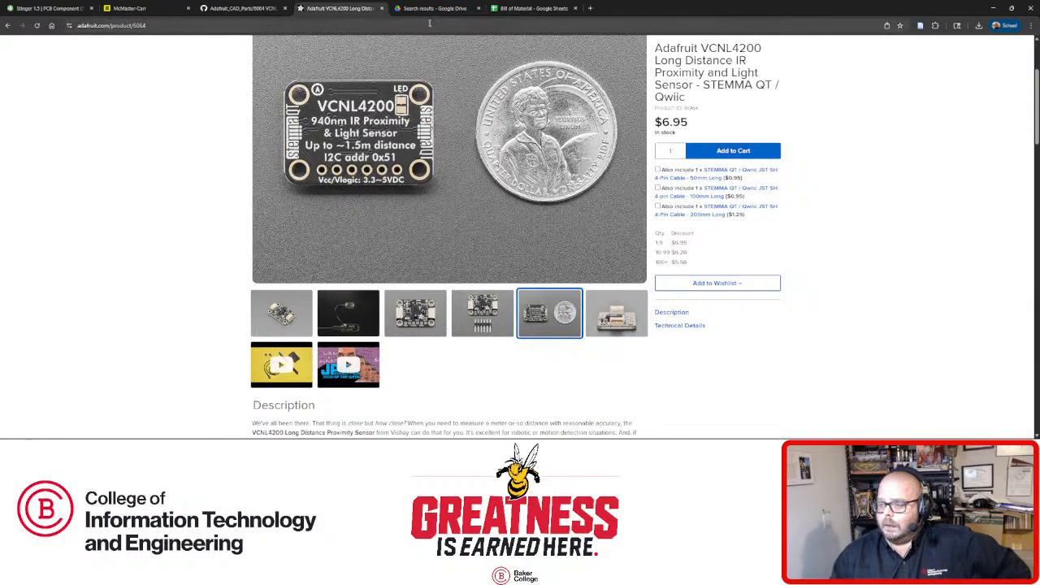
click(86, 9)
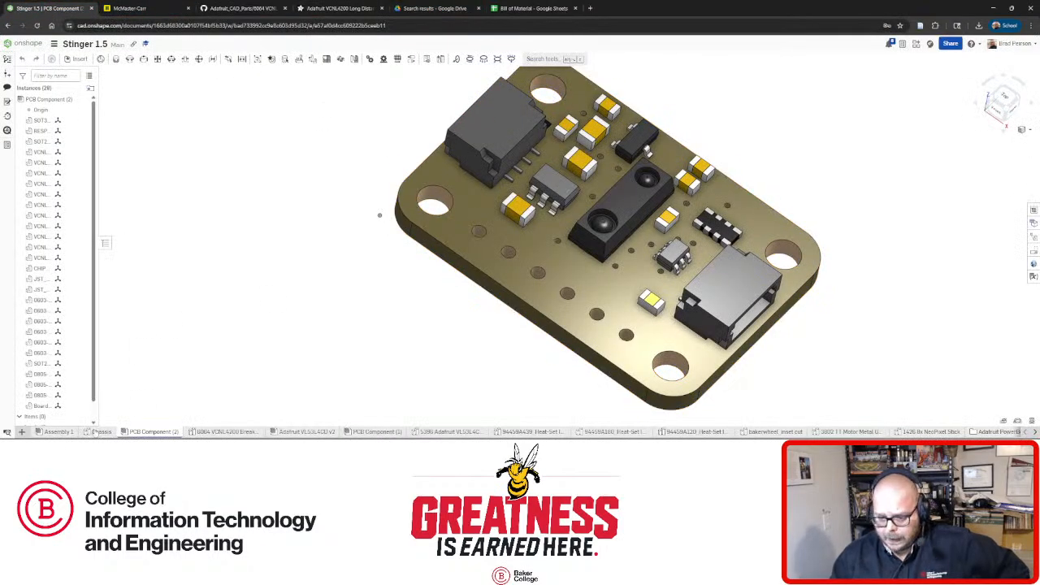
In the Chassis Sketch 17, add a 0.375 spacing dimension between the two rectangles.
click(99, 431)
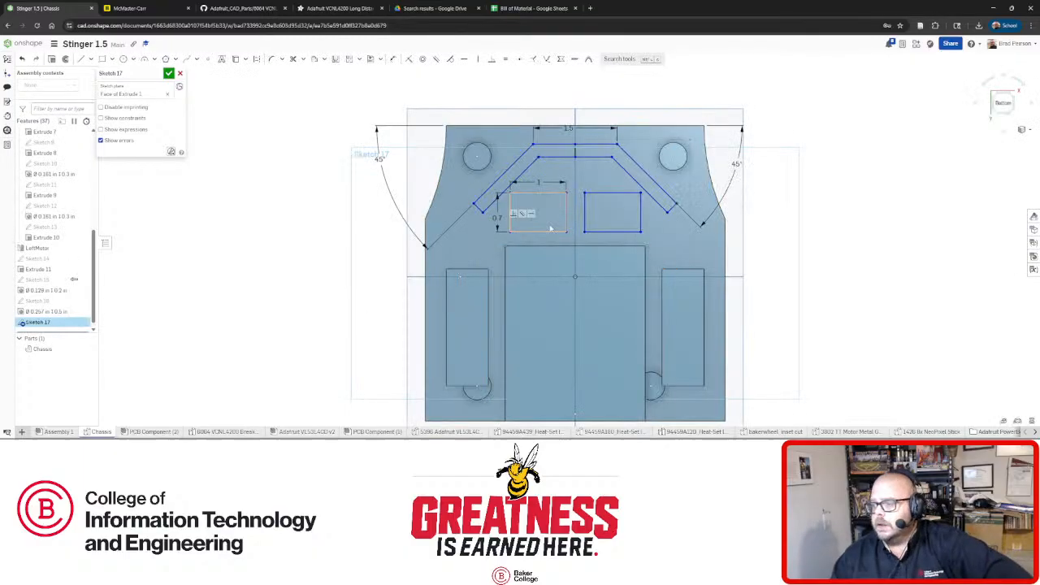
scroll(638, 201, up, 3)
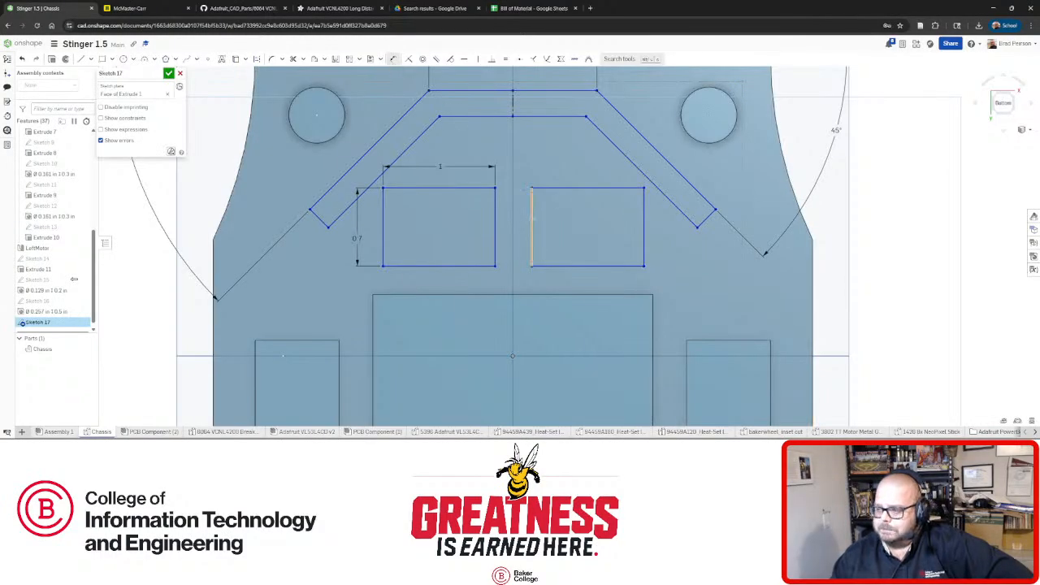
click(495, 226)
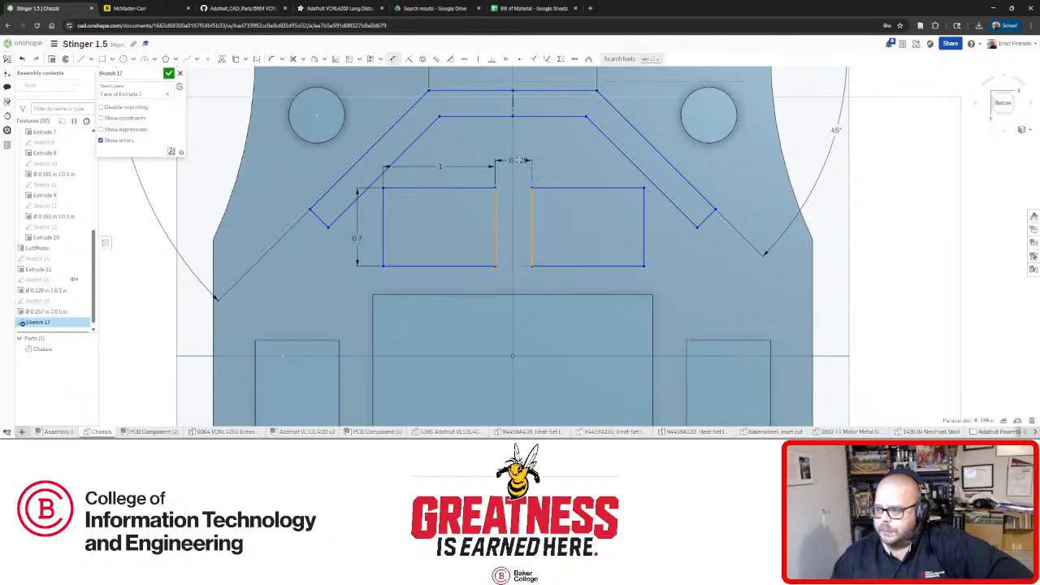
click(513, 145)
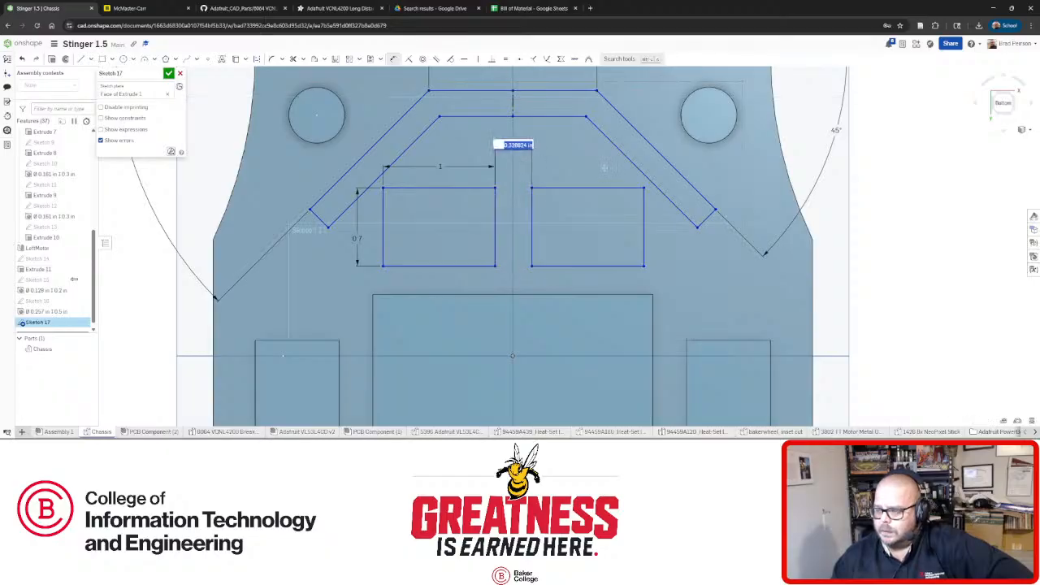
text(0.)
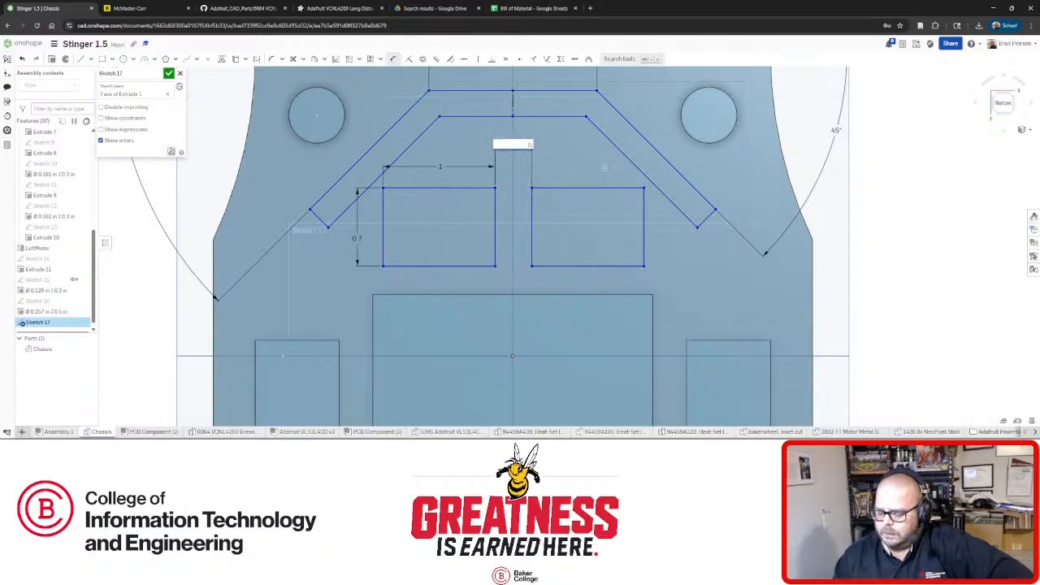
text(3)
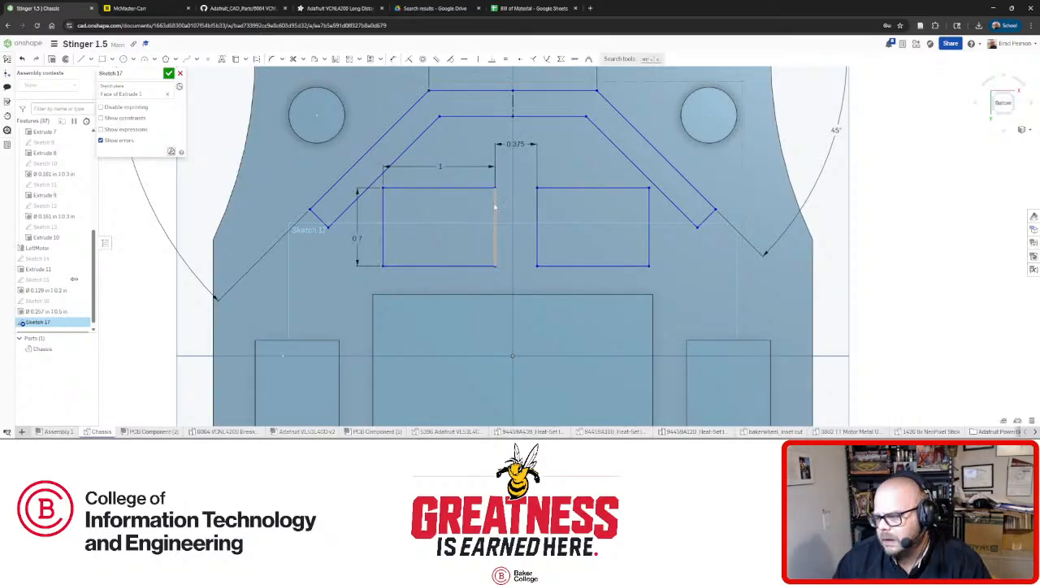
drag(494, 213, 490, 213)
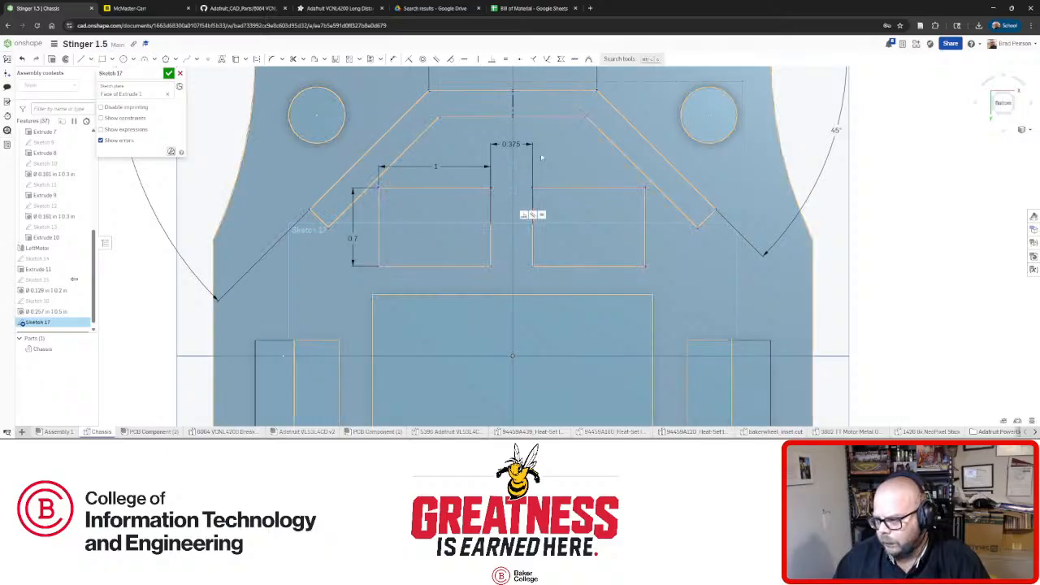
Orbit and zoom the chassis to inspect the chevron sketch in perspective.
mouse_move(550, 216)
right_down()
mouse_move(542, 260)
mouse_move(527, 213)
right_up()
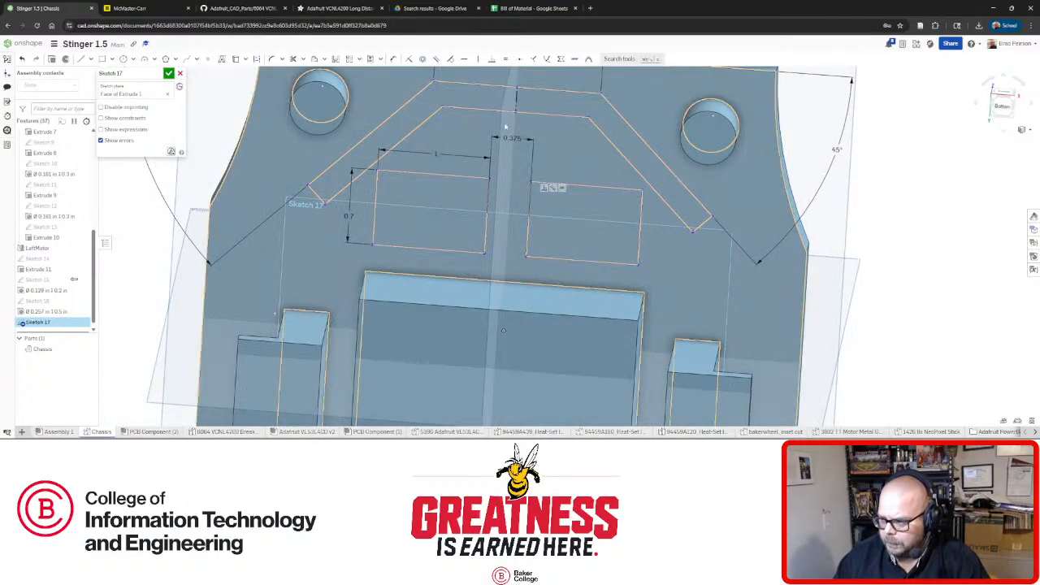
right_drag(528, 191, 510, 150)
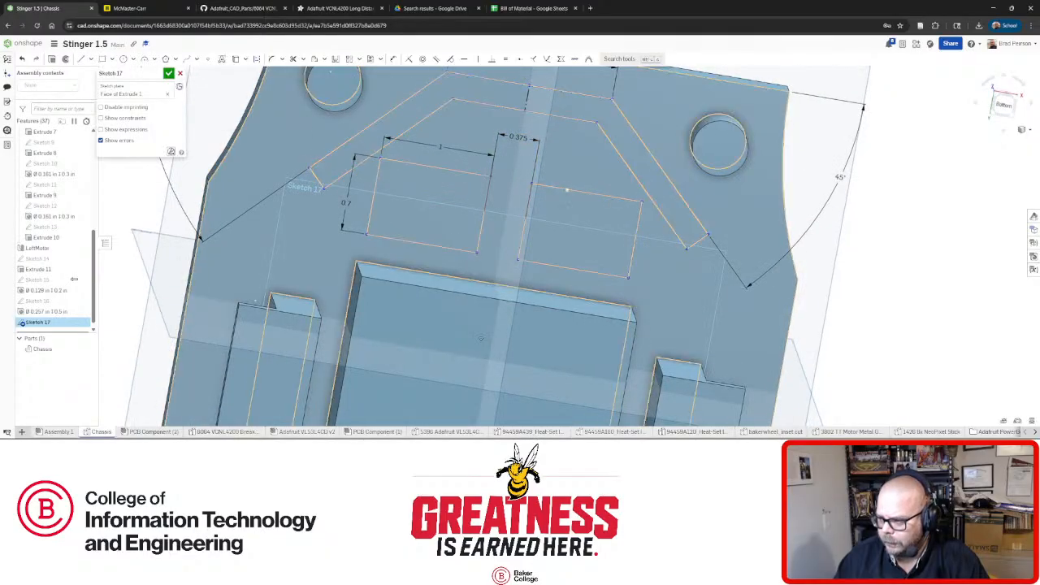
mouse_move(564, 189)
right_down()
mouse_move(573, 212)
mouse_move(548, 182)
mouse_move(558, 190)
mouse_move(539, 197)
right_up()
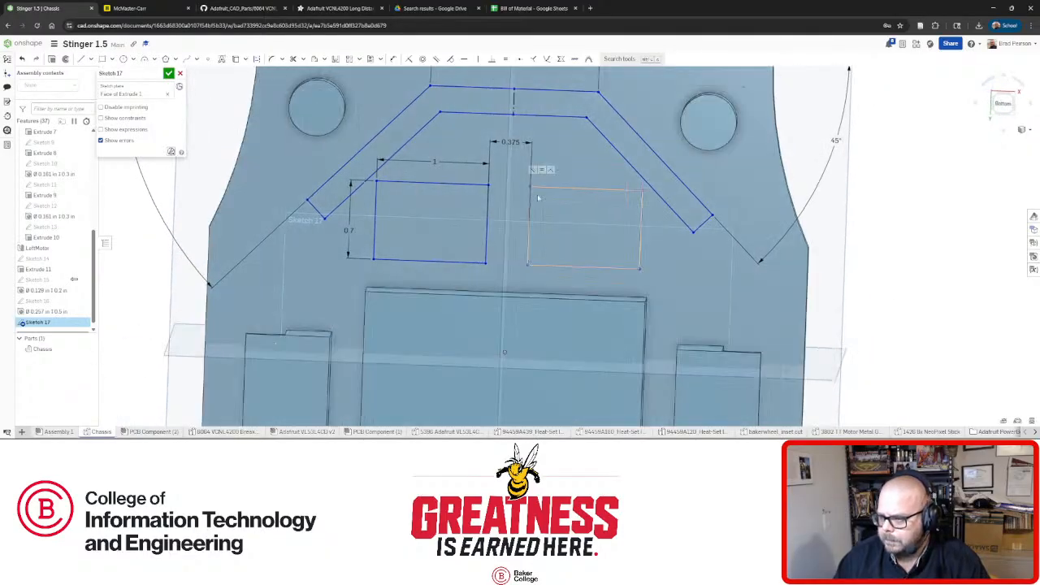
scroll(351, 205, down, 2)
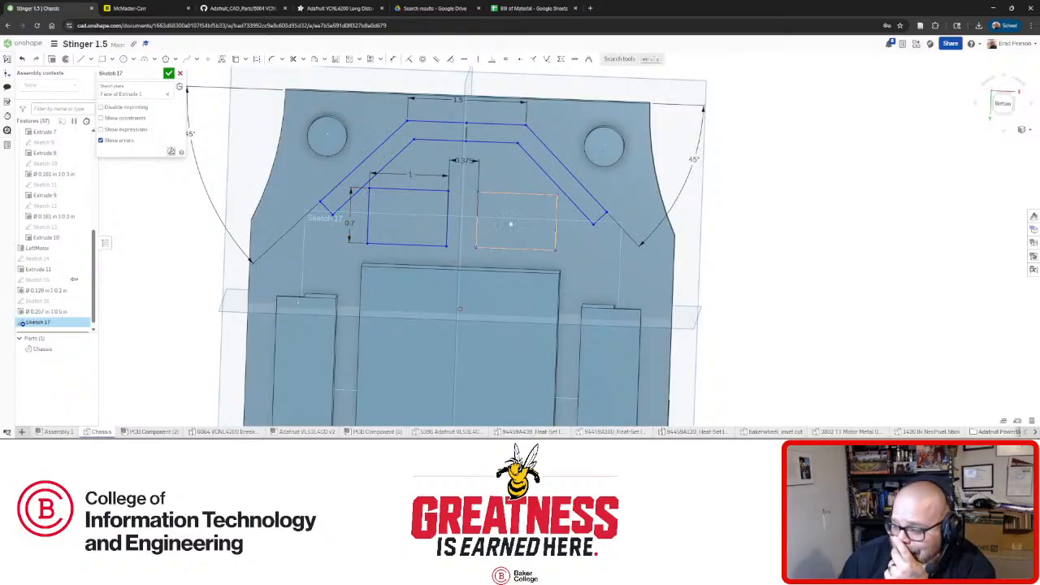
mouse_move(516, 220)
right_down()
mouse_move(510, 229)
mouse_move(519, 218)
mouse_move(508, 217)
right_up()
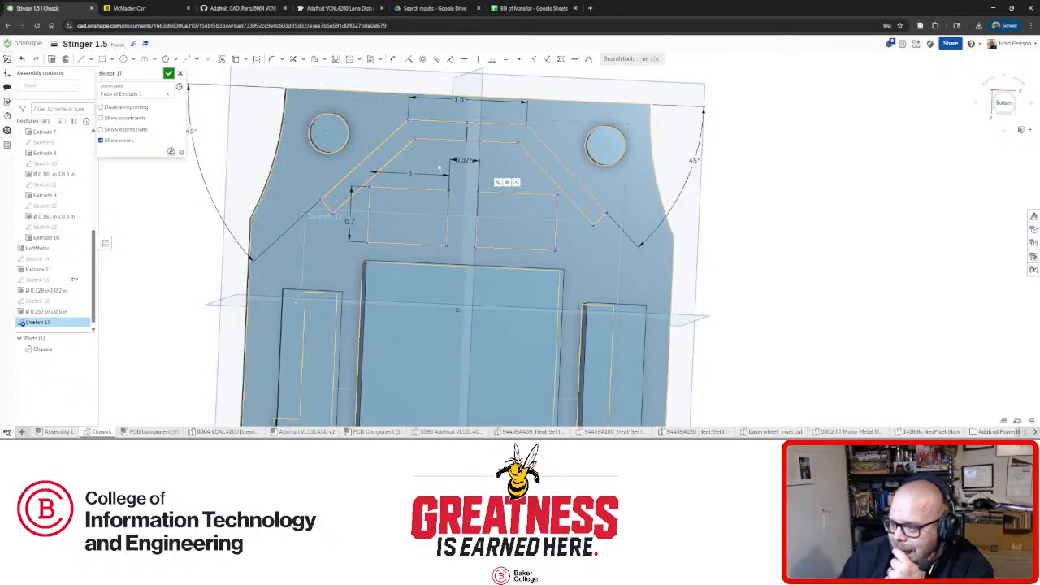
scroll(455, 154, up, 3)
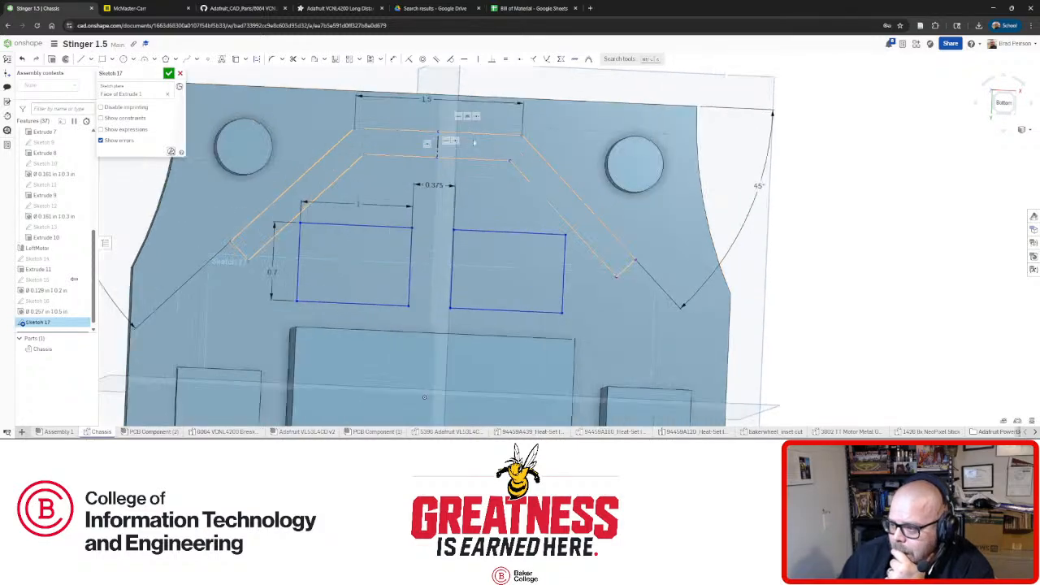
right_drag(476, 160, 468, 161)
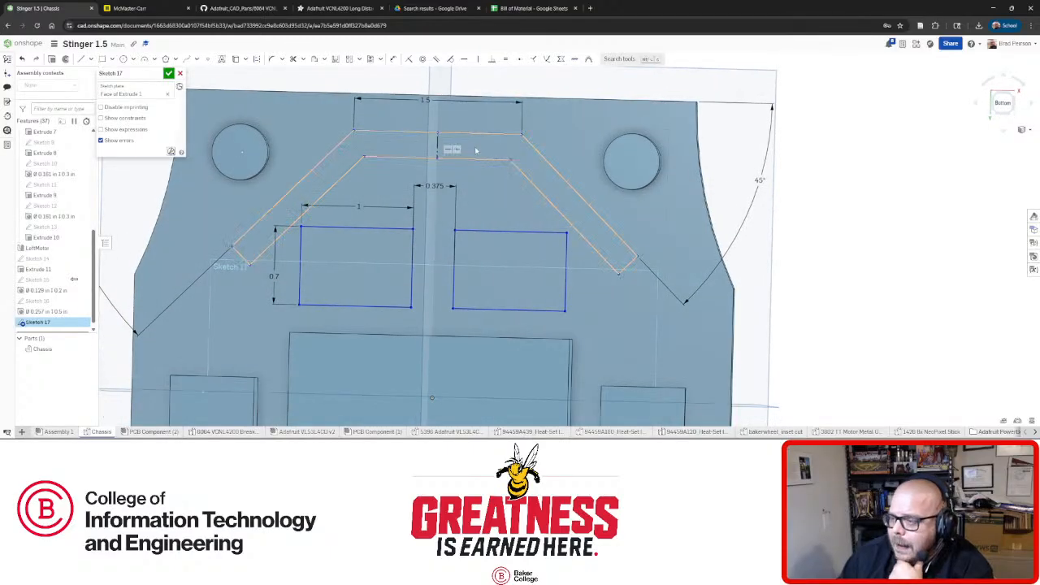
Select and deselect the chevron's inner top line, then open the Adafruit VL53L4CD v2 model.
click(387, 160)
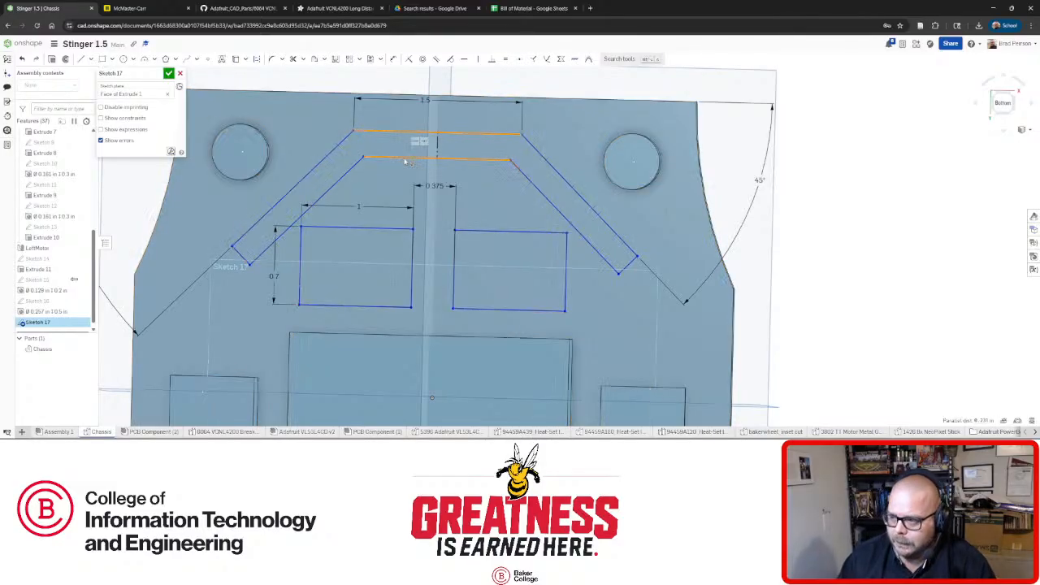
click(834, 216)
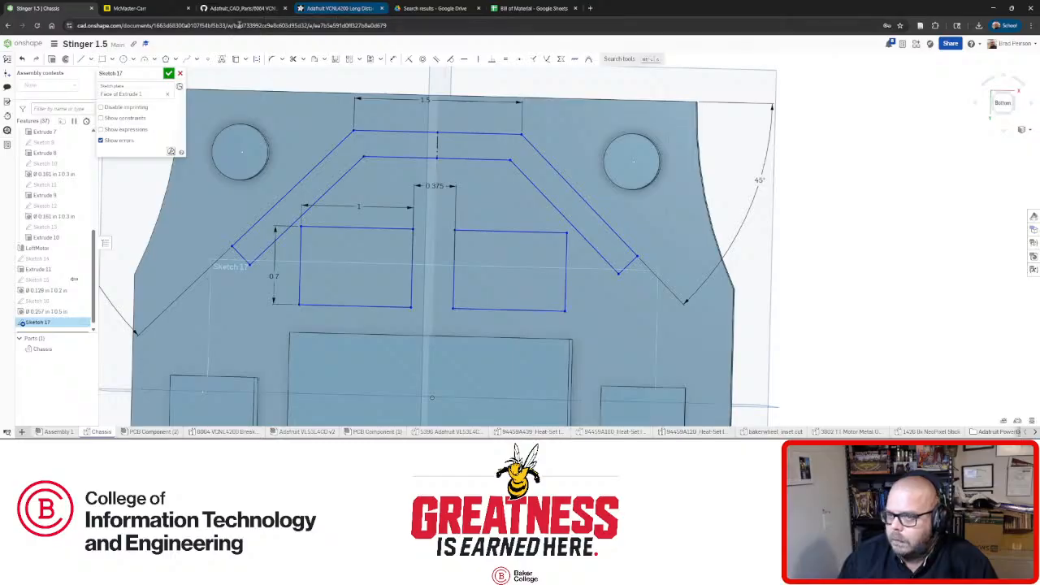
click(319, 433)
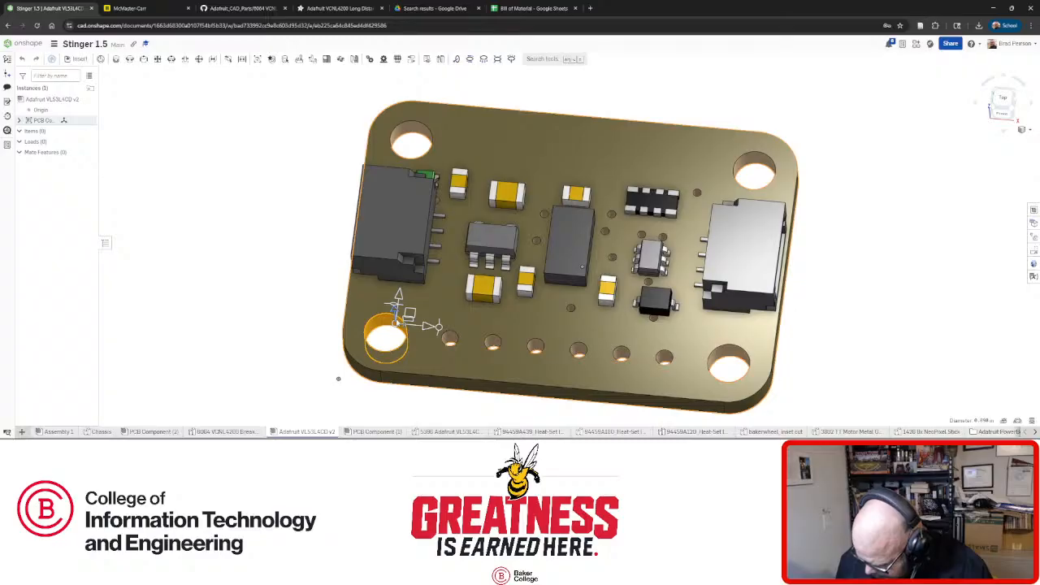
Switch to the Assembly 1 robot assembly and orbit it to an angled top view.
click(255, 290)
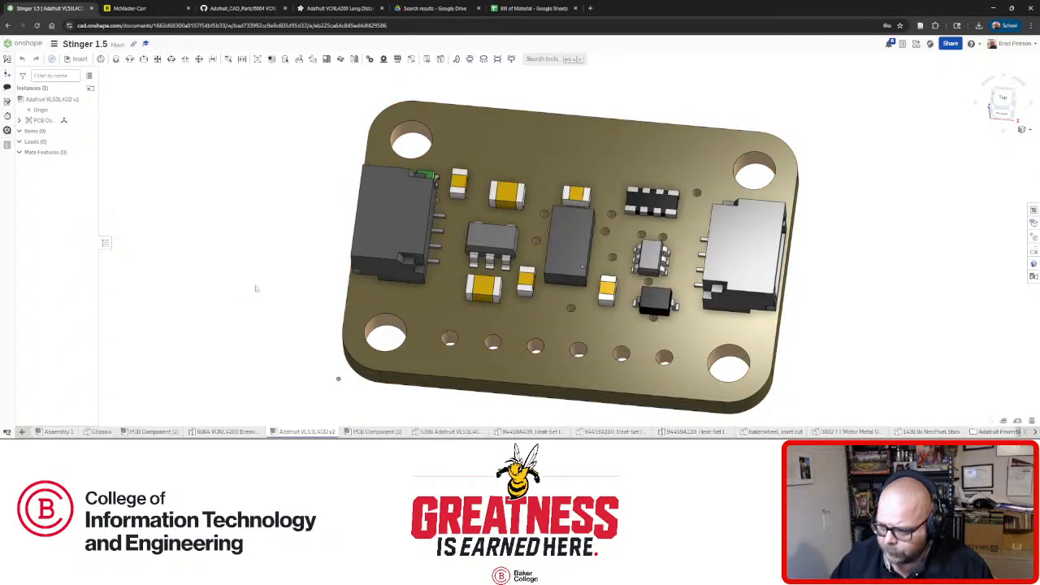
mouse_move(164, 434)
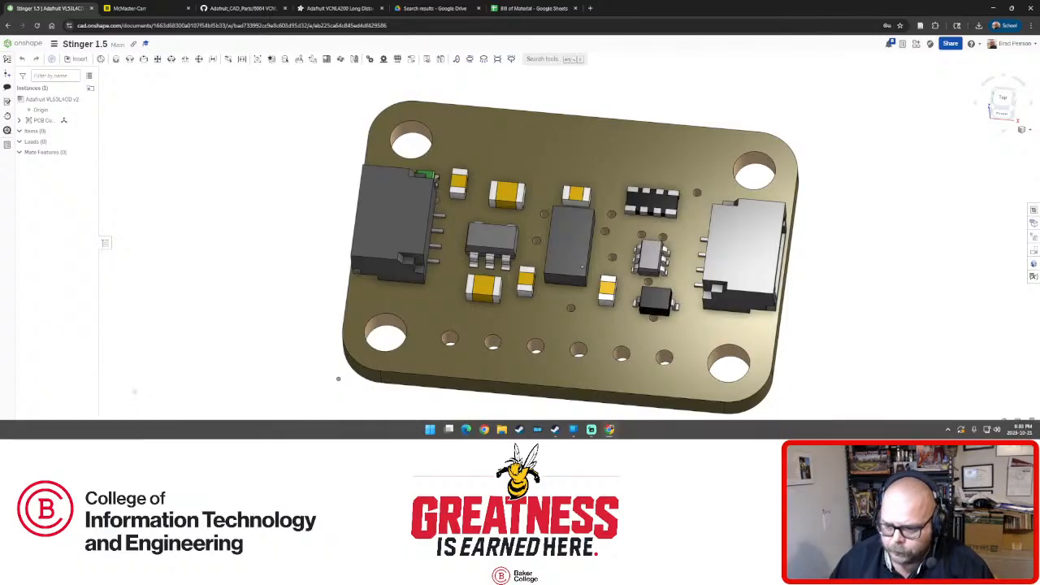
click(58, 431)
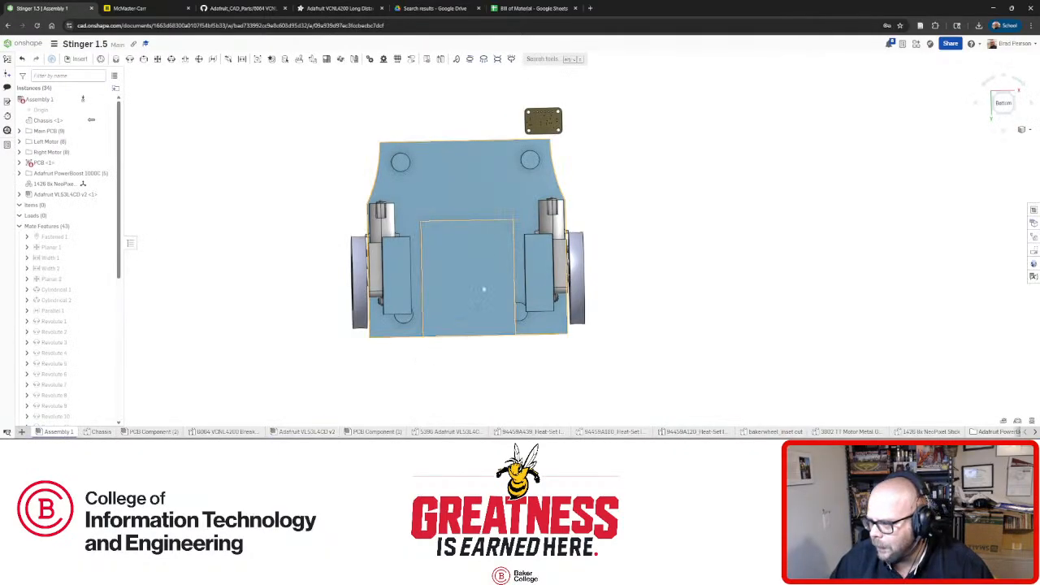
right_drag(510, 238, 423, 284)
Inspect the PowerBoost 1000C's mounting screw, expanding its parts to the PH pan head screw.
scroll(586, 174, up, 6)
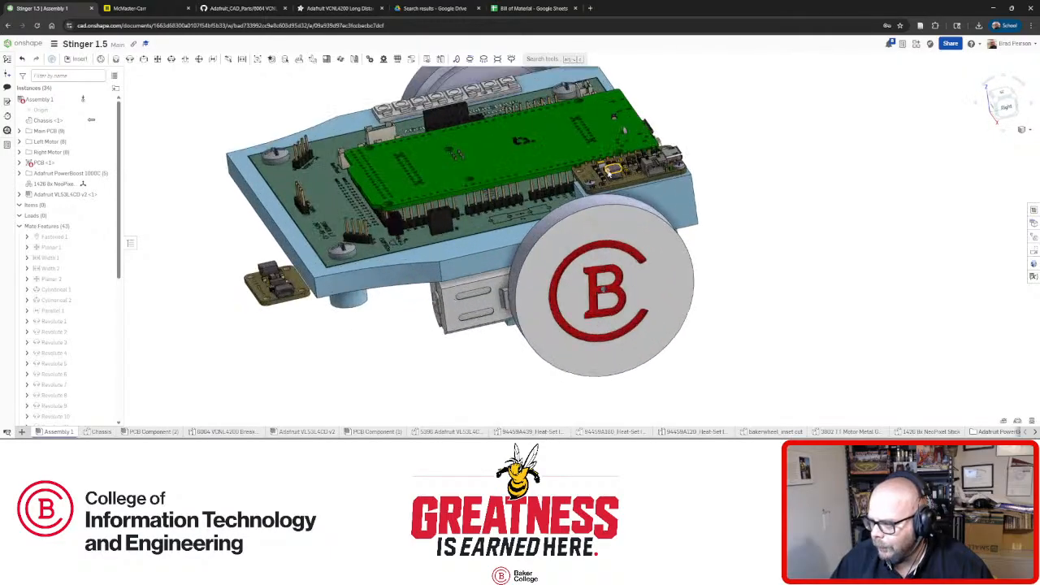
scroll(565, 205, up, 3)
click(569, 196)
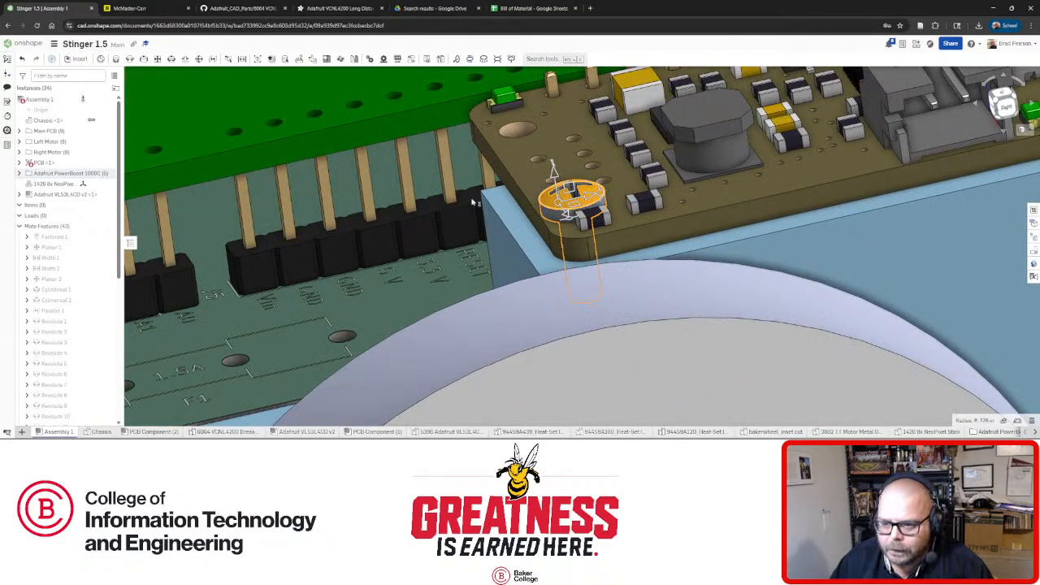
click(19, 173)
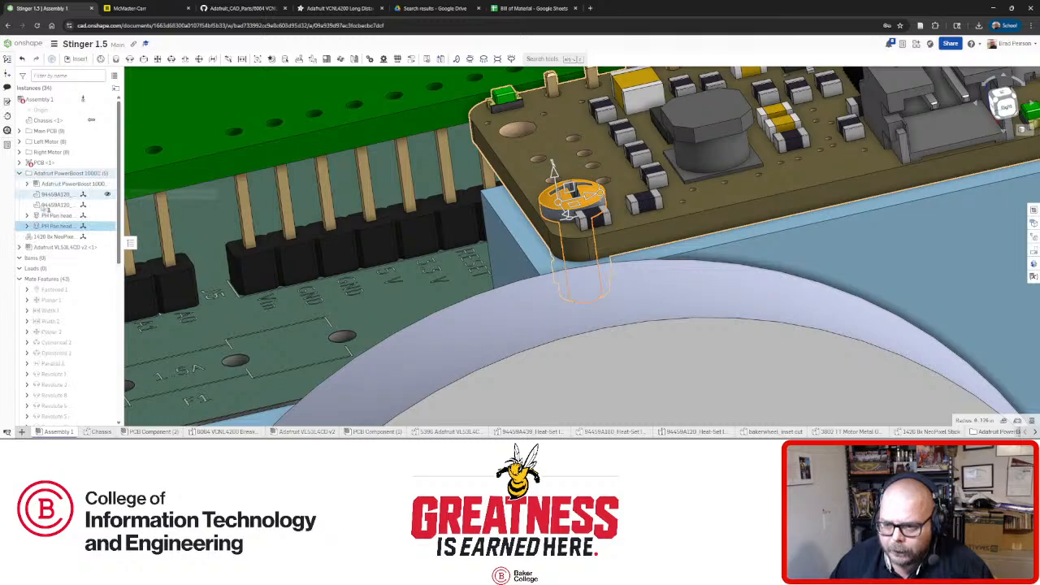
click(27, 226)
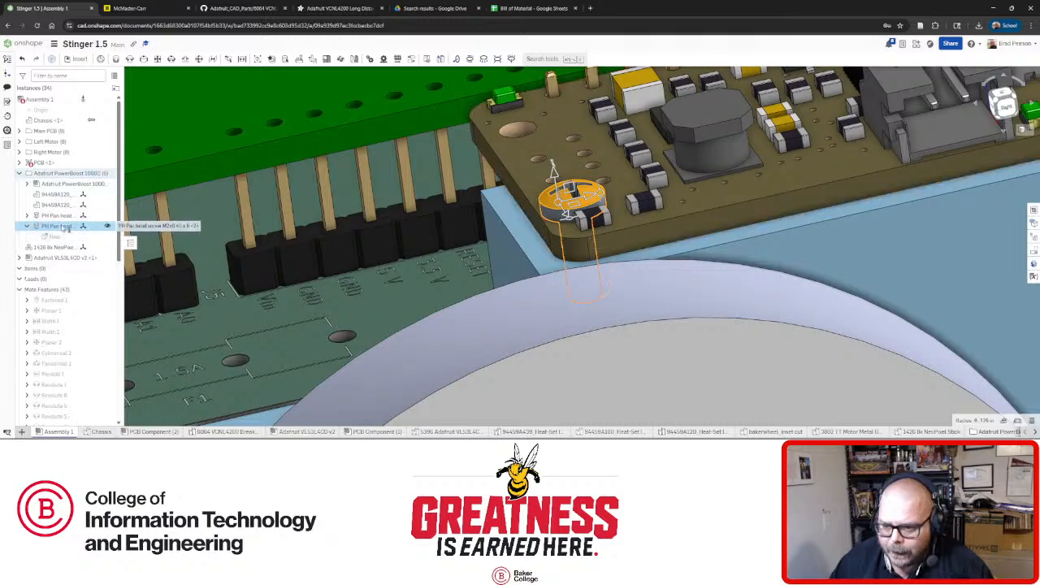
click(27, 226)
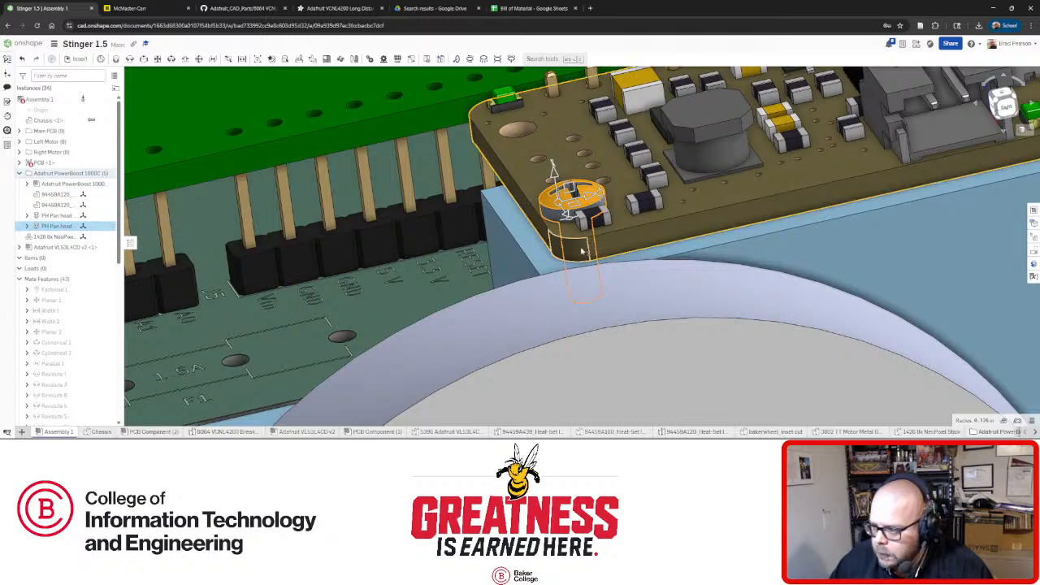
right_drag(580, 251, 407, 124)
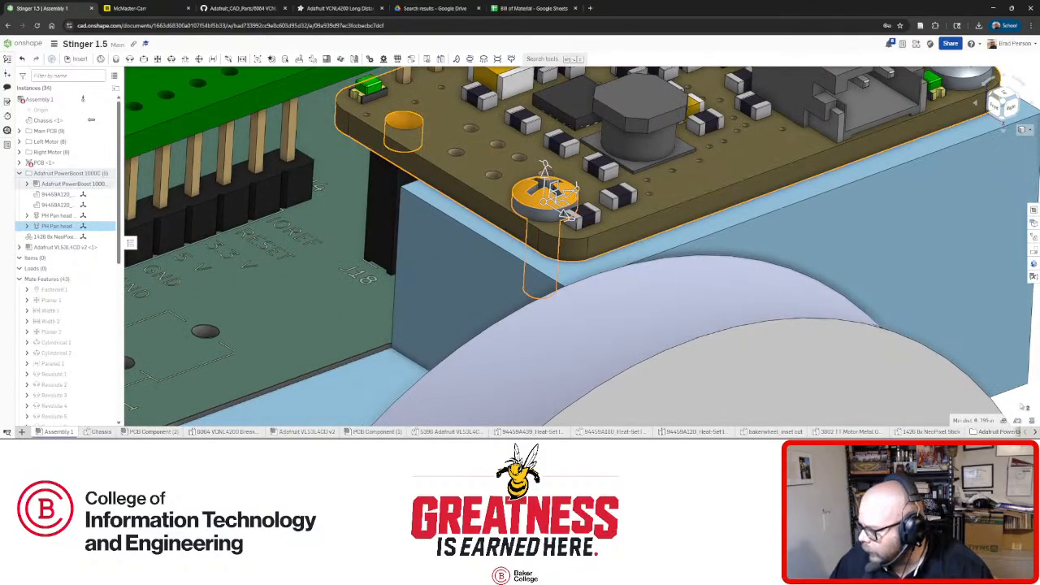
key(Escape)
click(404, 124)
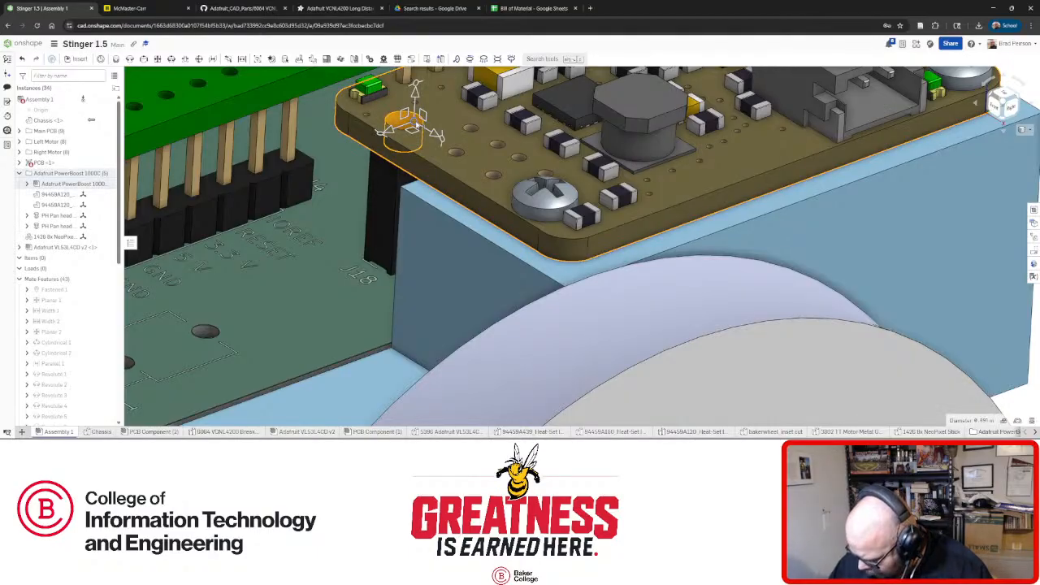
Turn the robot over to bring the small sensor board underneath into view.
scroll(416, 124, down, 10)
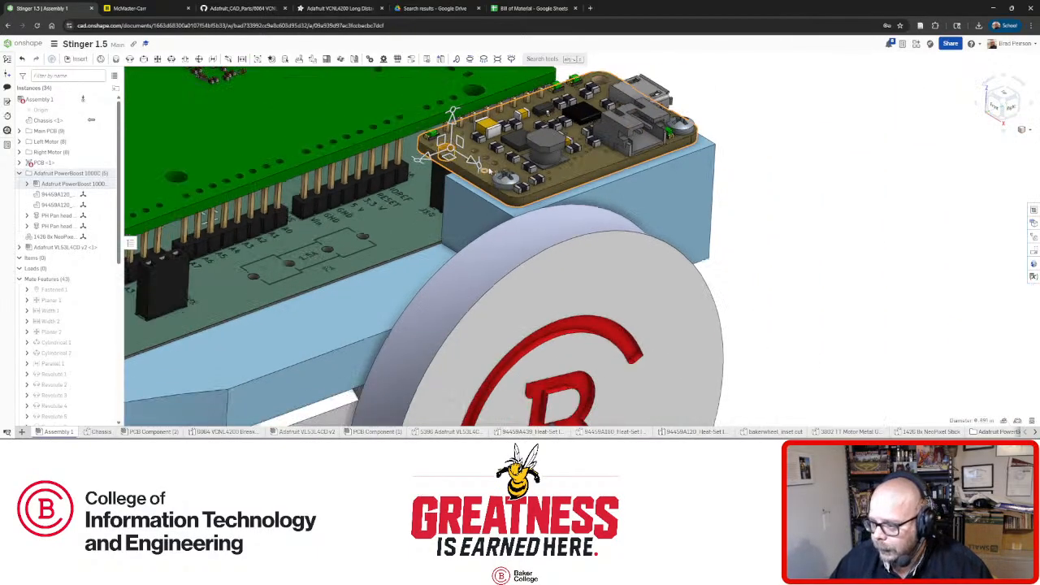
right_drag(390, 257, 404, 187)
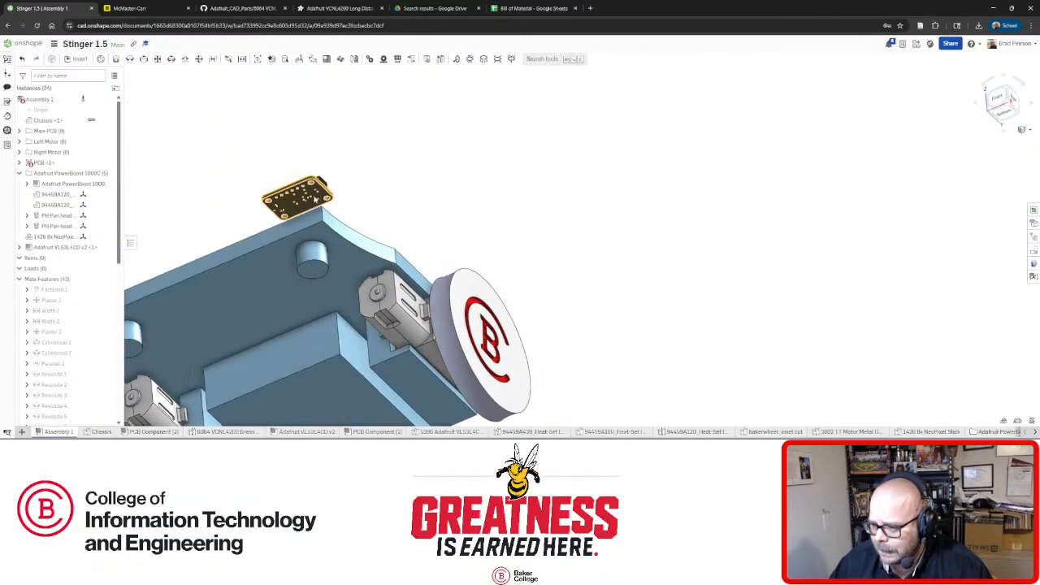
right_drag(284, 211, 316, 181)
scroll(317, 181, up, 5)
scroll(317, 182, up, 8)
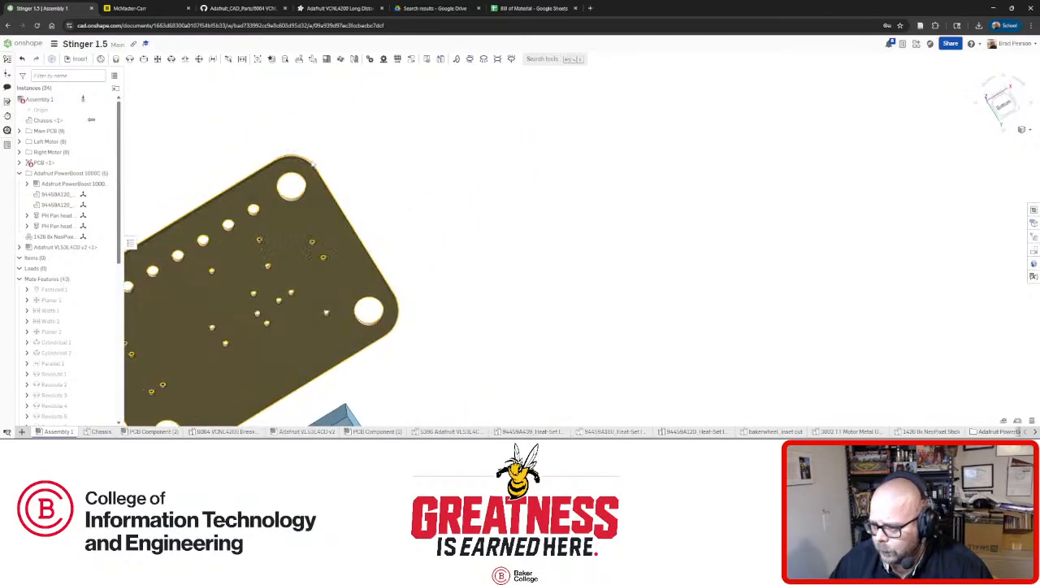
Orbit around the sensor's mounting hole and chassis underside, then go back to the Chassis tab.
right_drag(288, 217, 264, 232)
scroll(288, 180, down, 10)
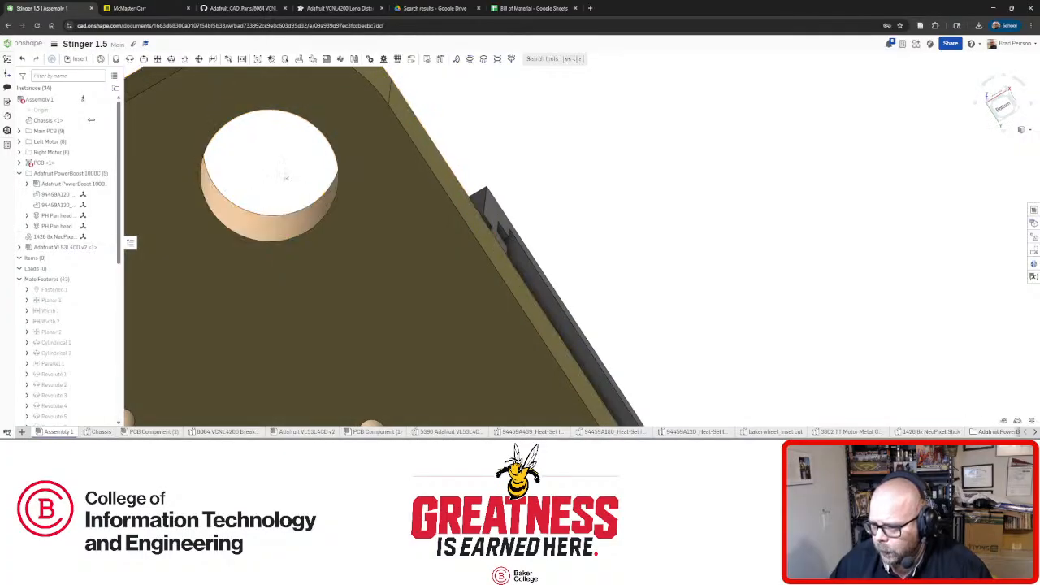
scroll(276, 237, down, 5)
right_drag(288, 179, 338, 286)
scroll(338, 288, down, 4)
scroll(269, 289, up, 4)
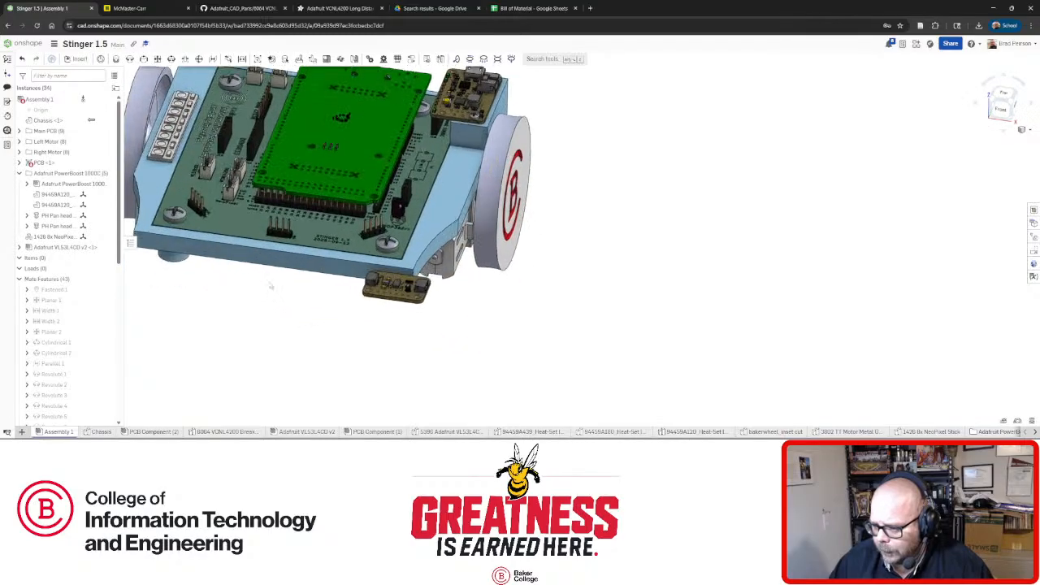
right_drag(270, 288, 279, 195)
click(100, 431)
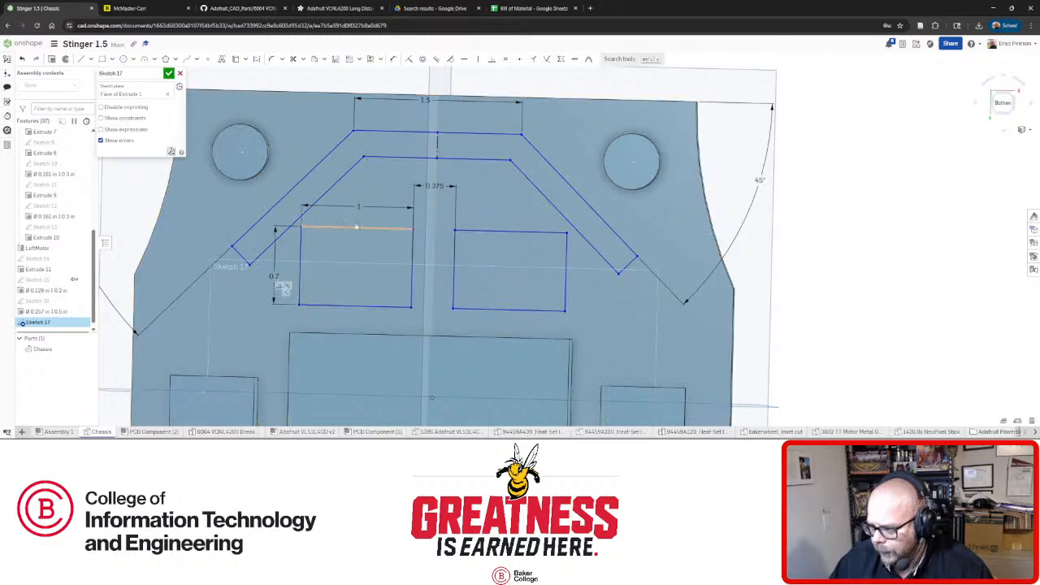
click(129, 9)
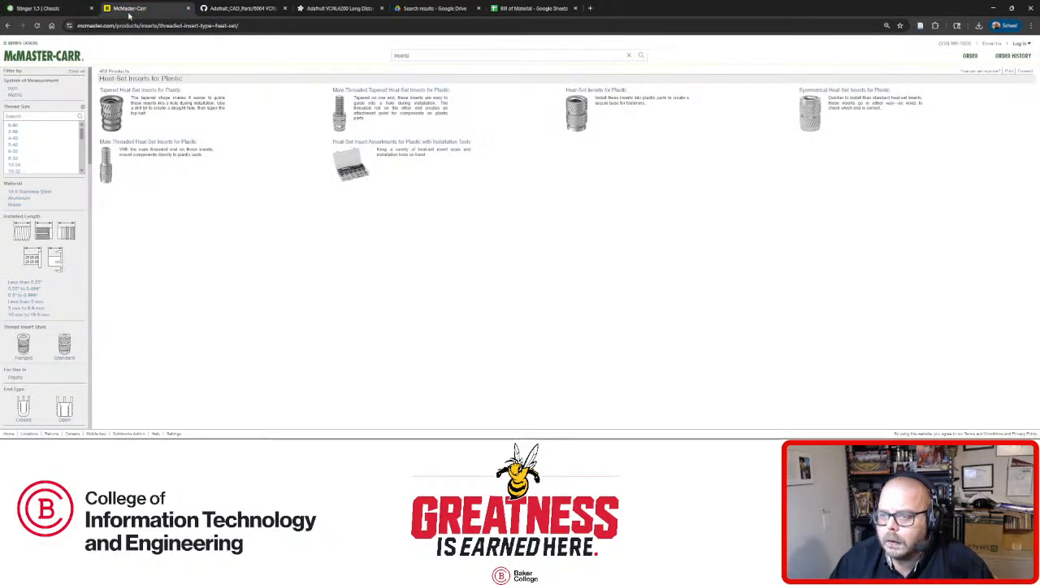
Filter Heat-Set Inserts for Plastic to metric M2 and open part 94459A120's product page.
click(601, 102)
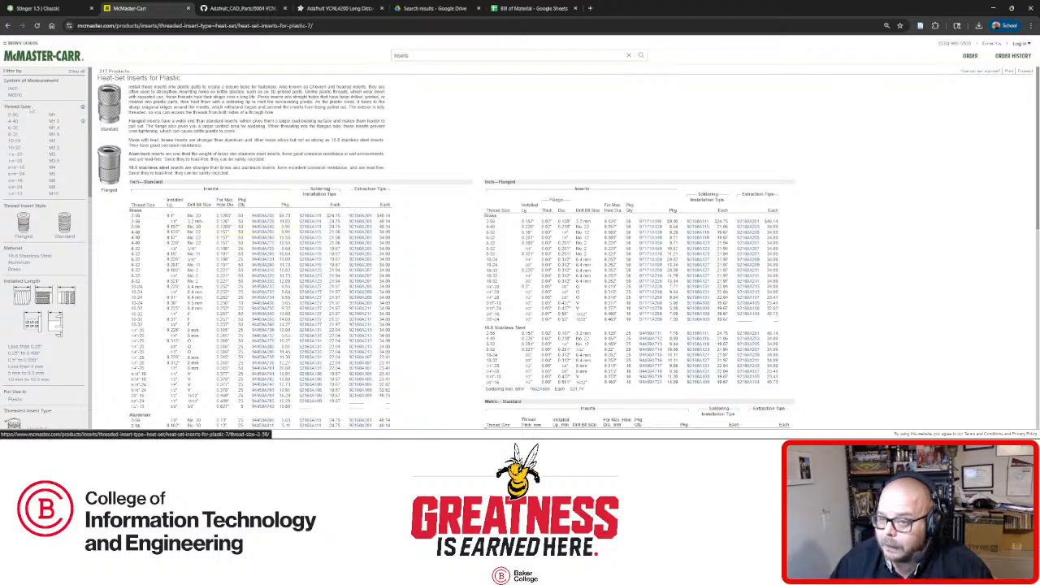
click(15, 95)
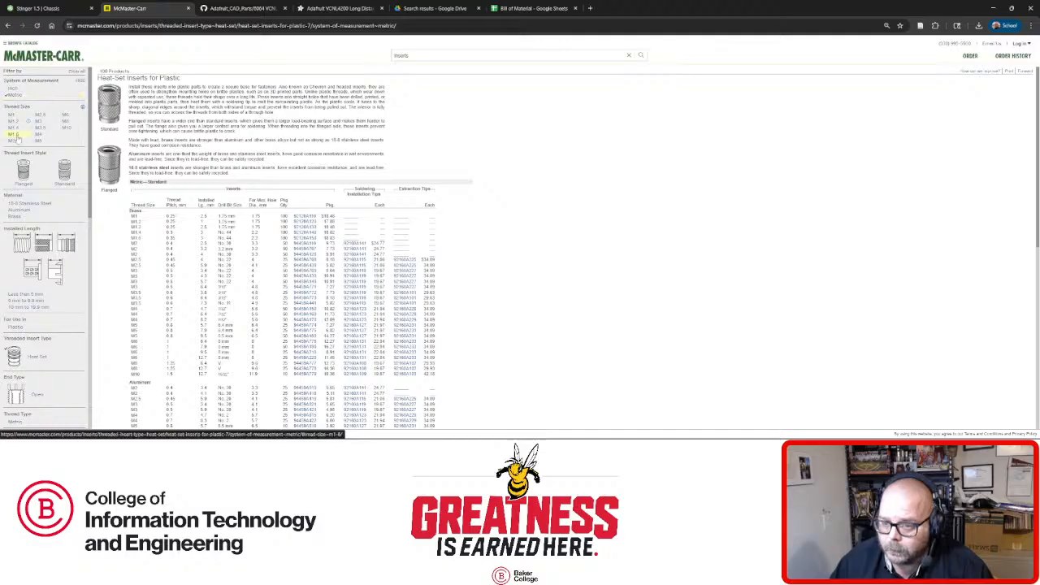
click(12, 142)
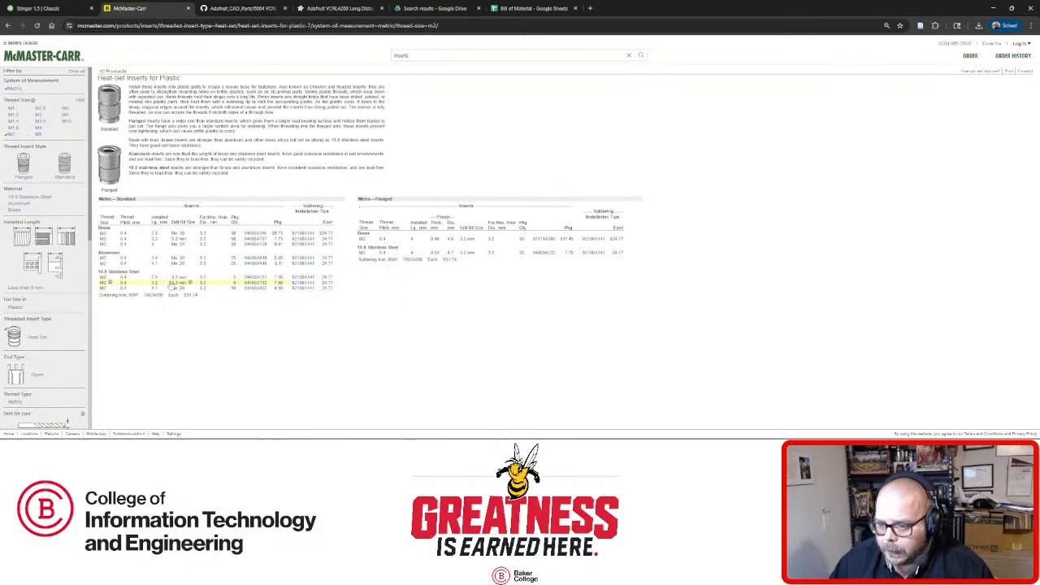
click(262, 245)
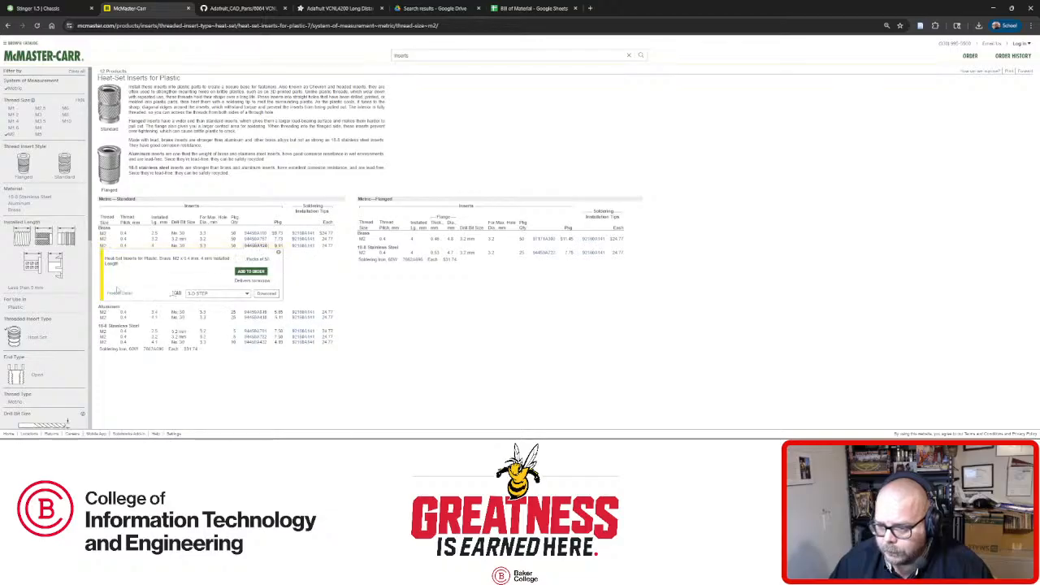
click(119, 293)
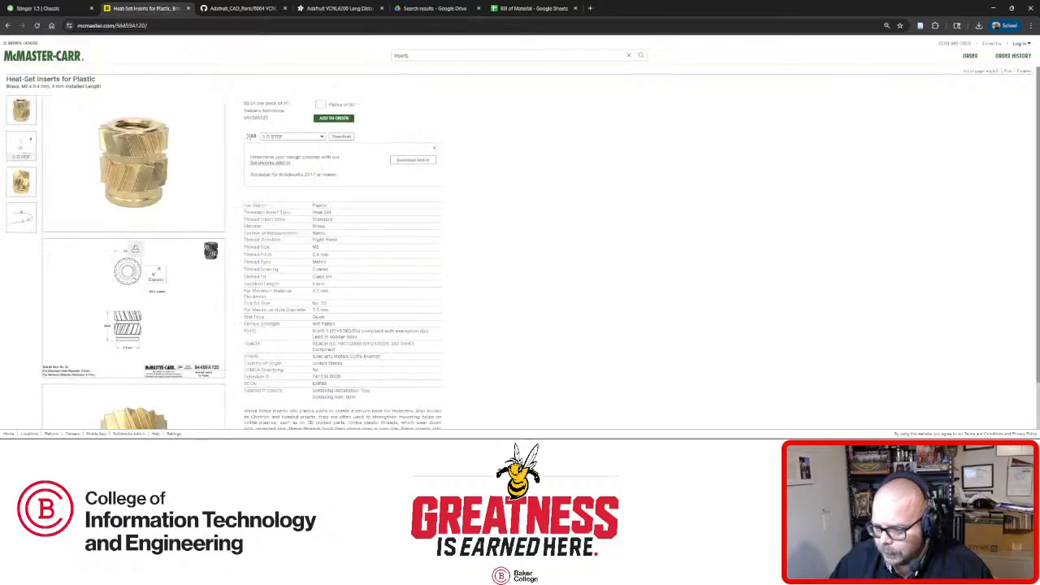
Enlarge the 94459A120 dimensioned drawing, then return to the Onshape chassis sketch.
scroll(154, 272, down, 3)
scroll(156, 273, up, 2)
click(79, 326)
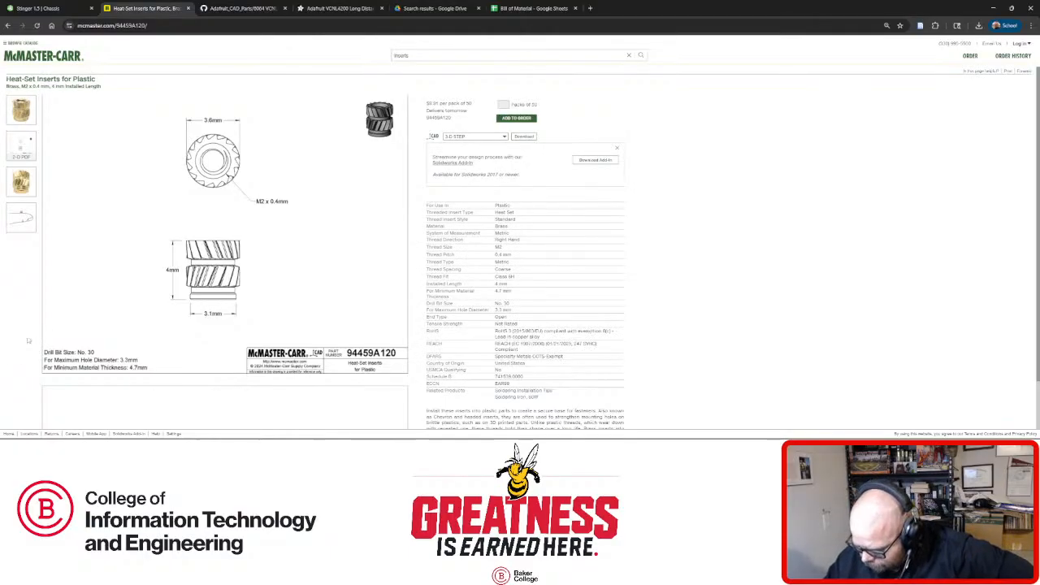
click(66, 13)
right_drag(338, 142, 347, 169)
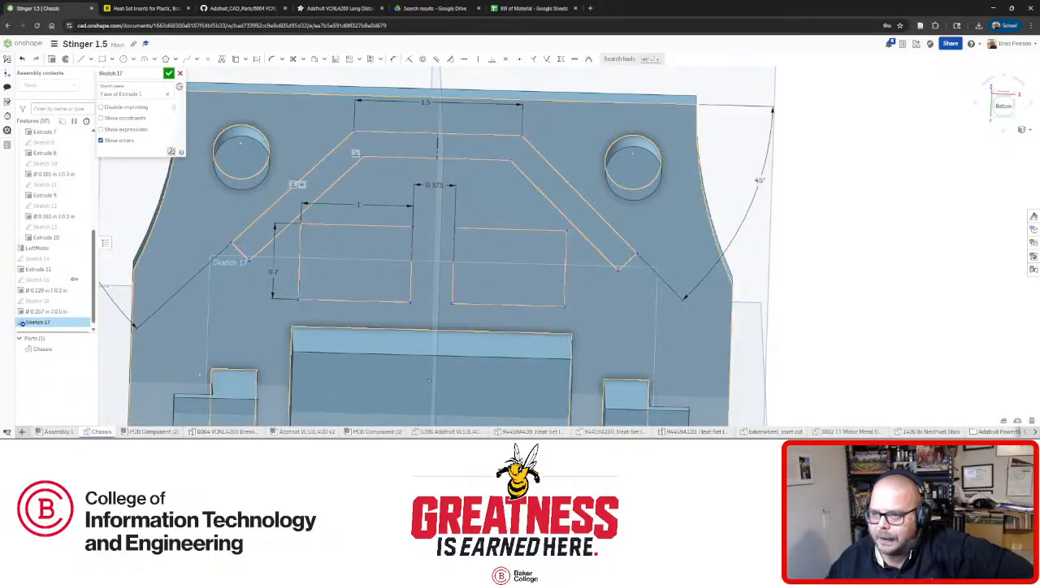
Dimension the chevron slot width to 0.25.
key(n)
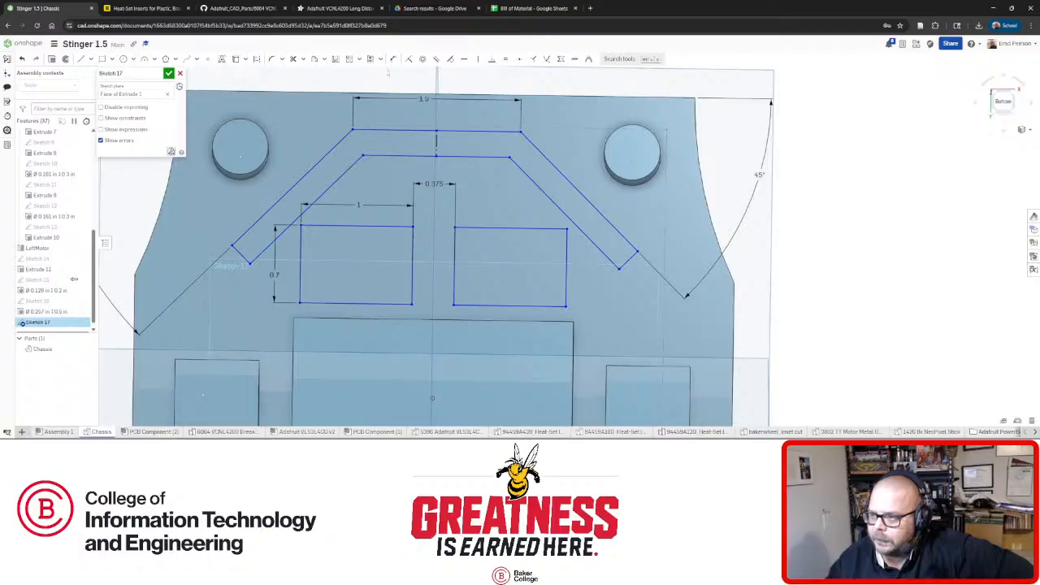
click(393, 58)
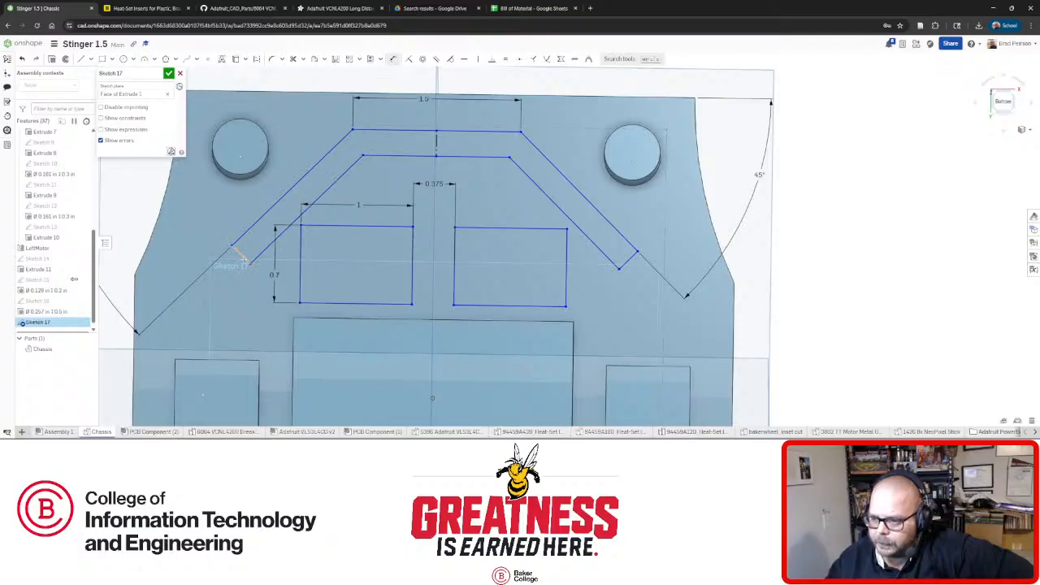
click(252, 315)
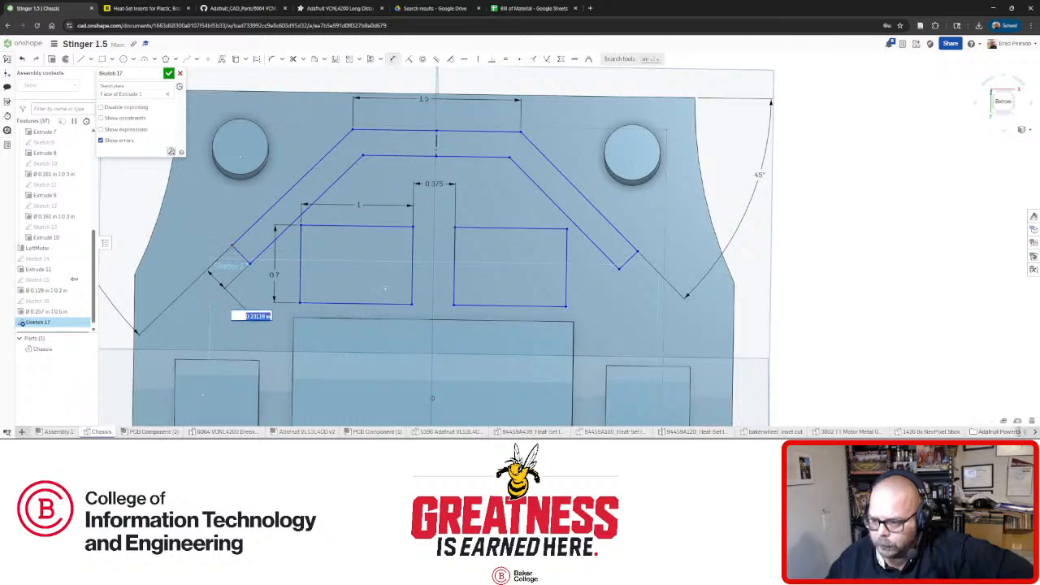
text(0.25)
key(Return)
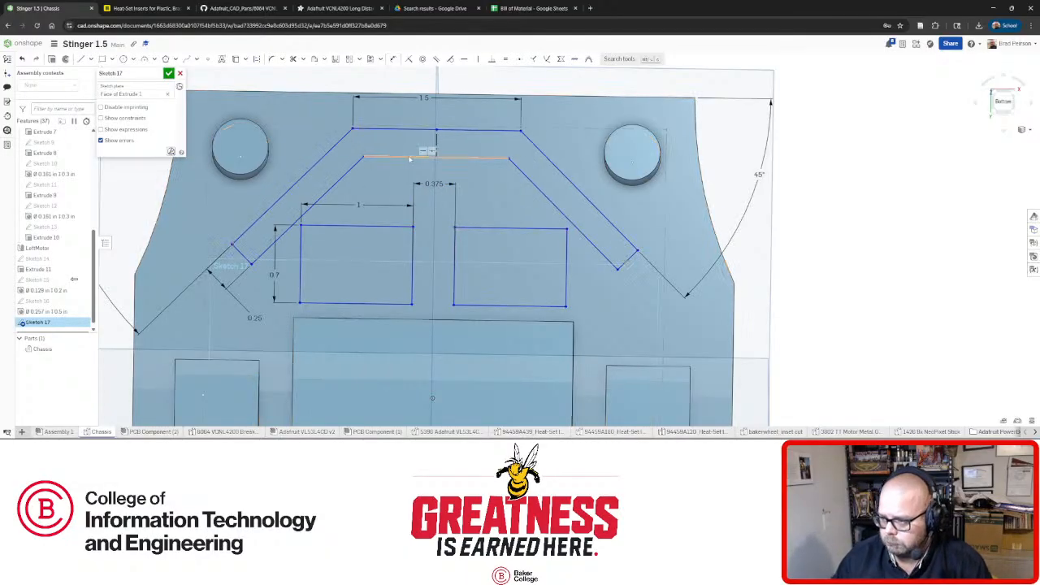
Orbit around the part to check its raised blocks and depth, returning face-on.
right_drag(451, 199, 433, 213)
key(n)
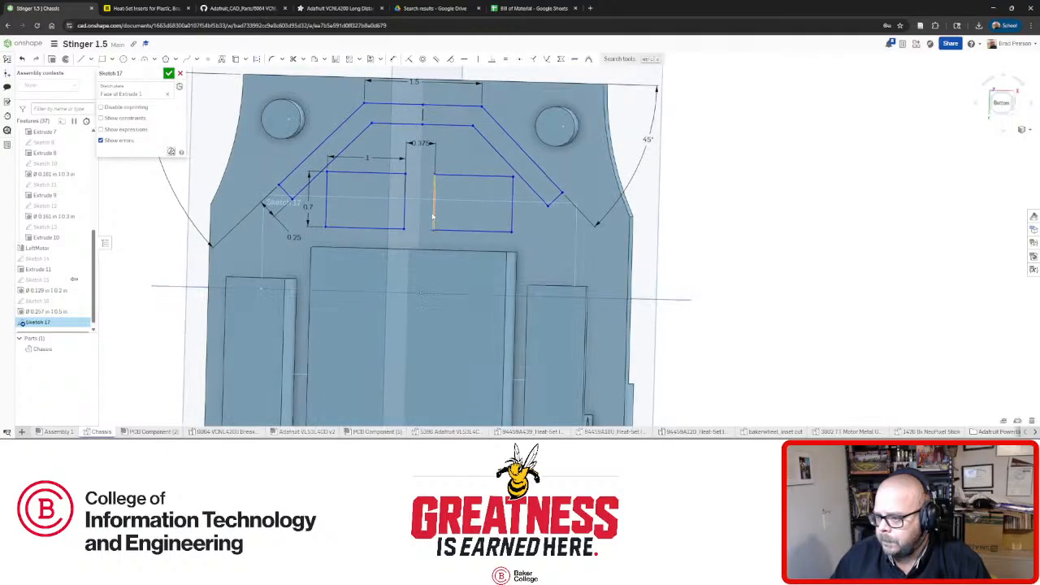
mouse_move(423, 200)
right_down()
mouse_move(431, 201)
mouse_move(390, 207)
right_up()
scroll(390, 207, up, 1)
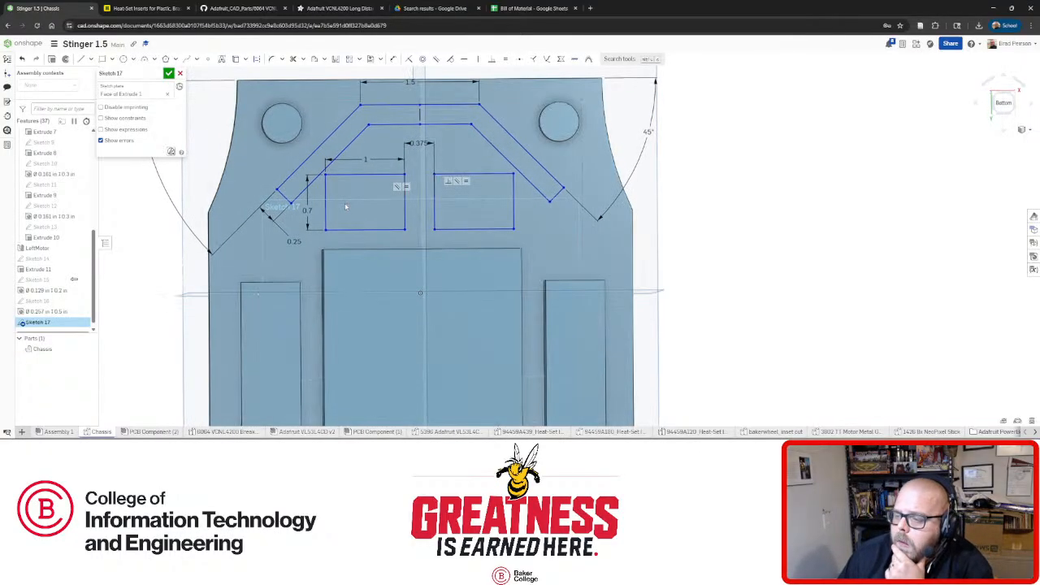
scroll(375, 209, down, 2)
scroll(362, 212, up, 2)
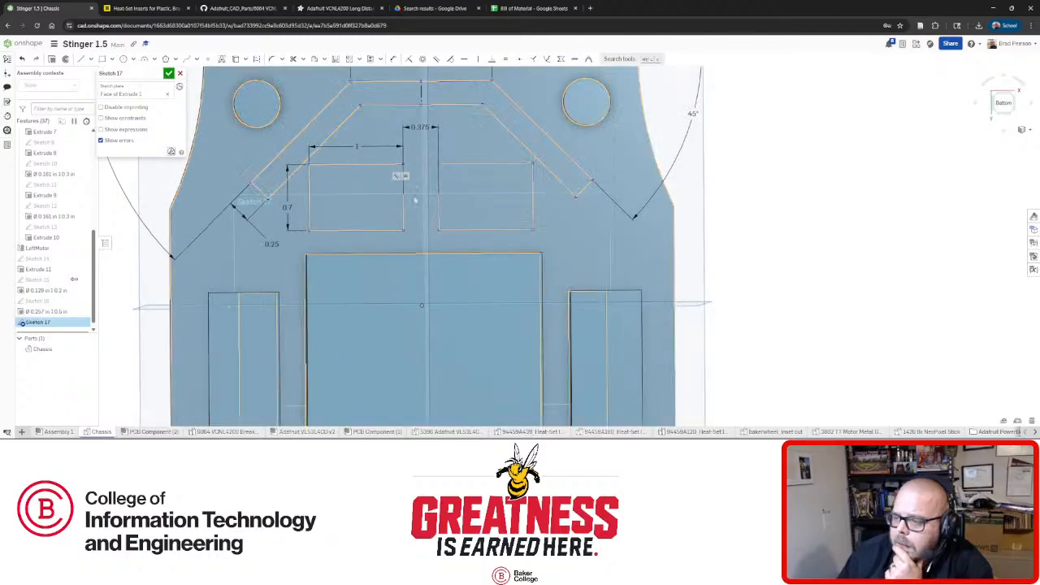
right_drag(404, 206, 403, 210)
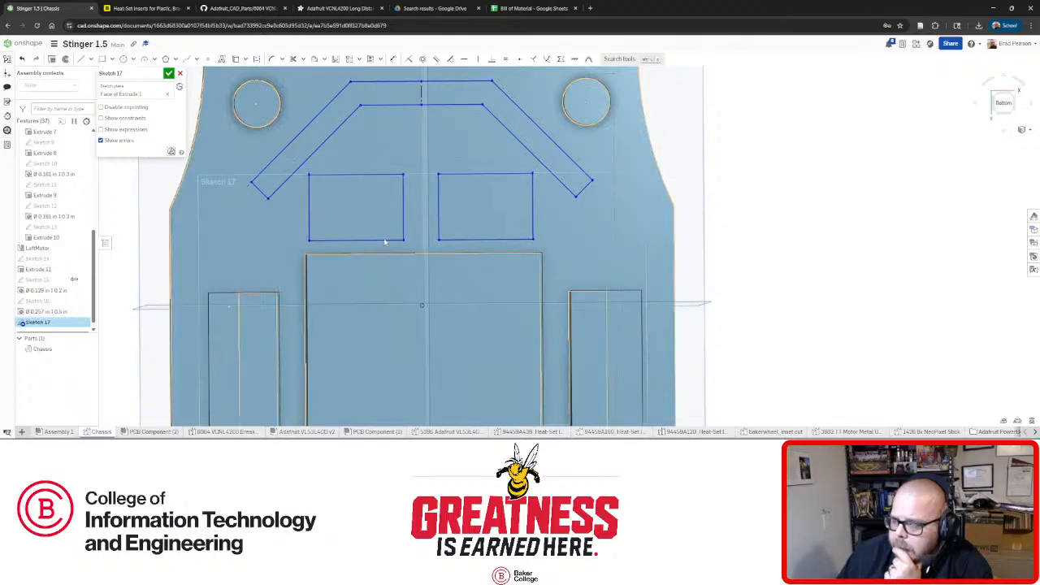
right_drag(380, 235, 426, 237)
key(n)
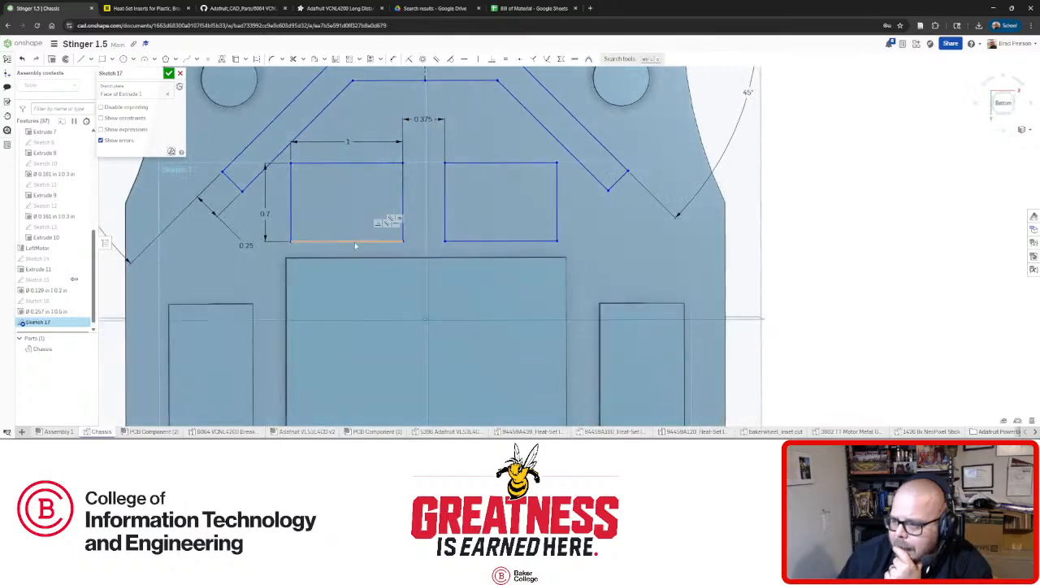
Drag the two rectangles lower, then back up toward the slot.
mouse_move(355, 253)
mouse_down()
mouse_move(358, 194)
mouse_move(359, 261)
mouse_move(370, 126)
mouse_move(363, 247)
mouse_move(368, 141)
mouse_up()
scroll(382, 169, down, 3)
scroll(403, 121, up, 3)
right_drag(406, 135, 409, 146)
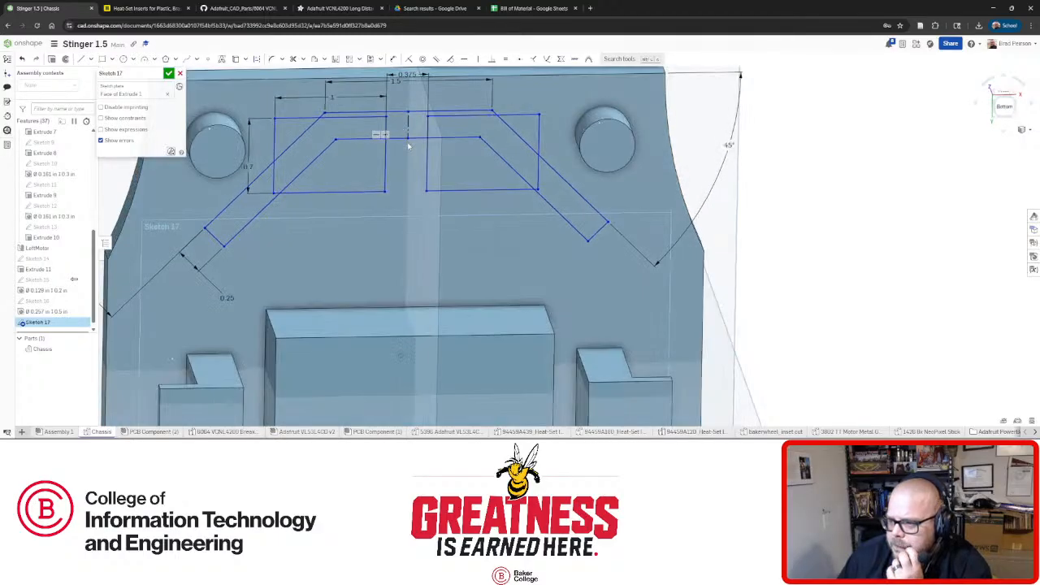
key(n)
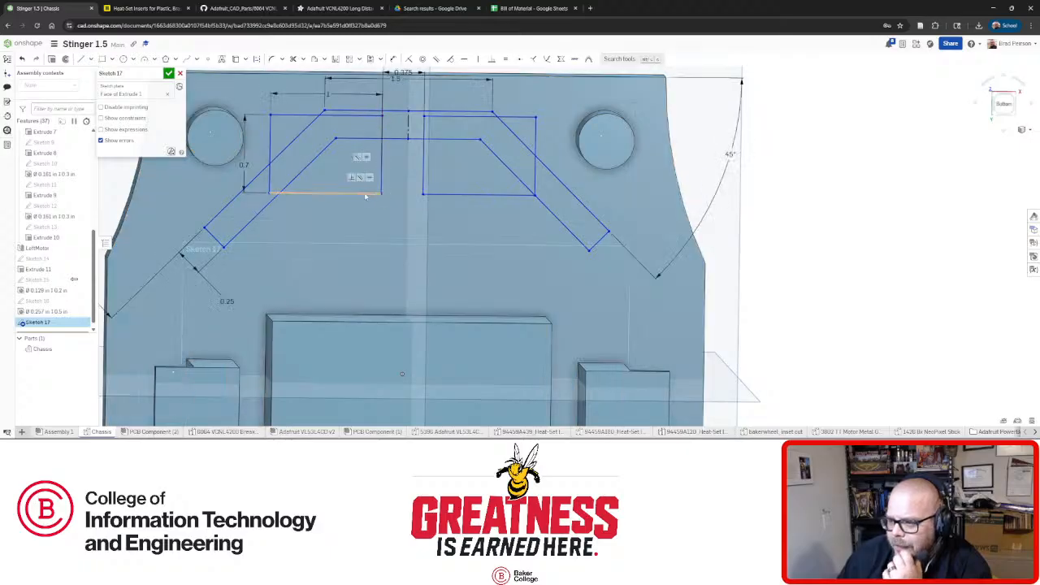
mouse_move(365, 196)
mouse_down()
mouse_move(365, 178)
mouse_move(362, 190)
mouse_up()
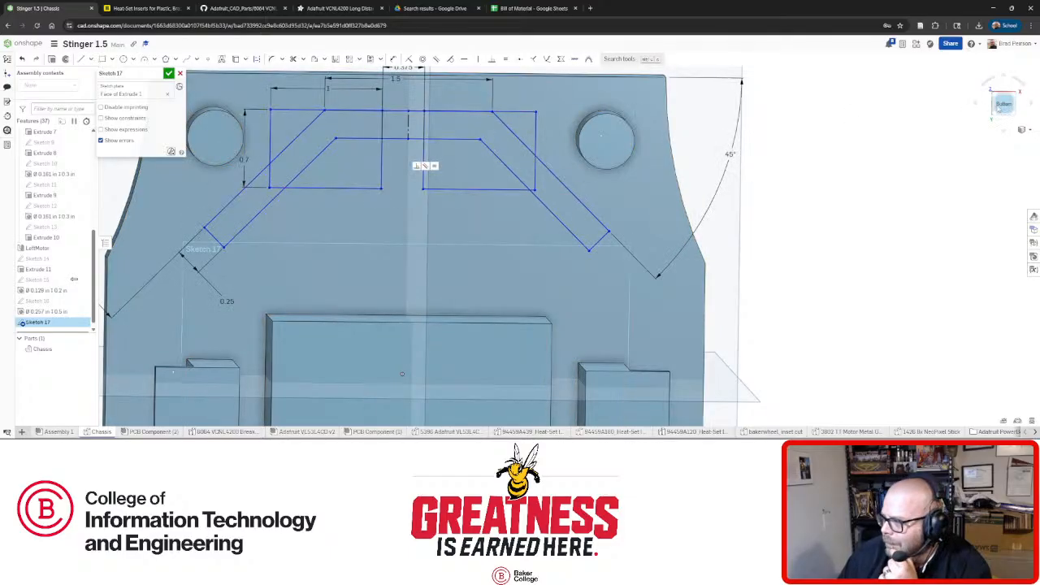
From a bottom view, shift the rectangles slightly right and check the pocket walls.
click(1002, 106)
scroll(572, 150, up, 5)
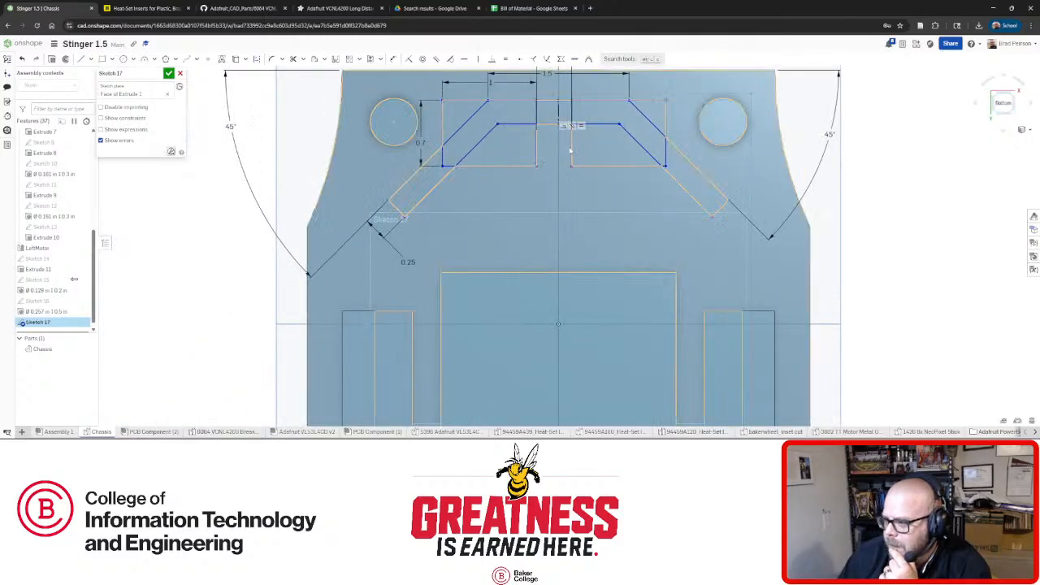
drag(572, 150, 578, 150)
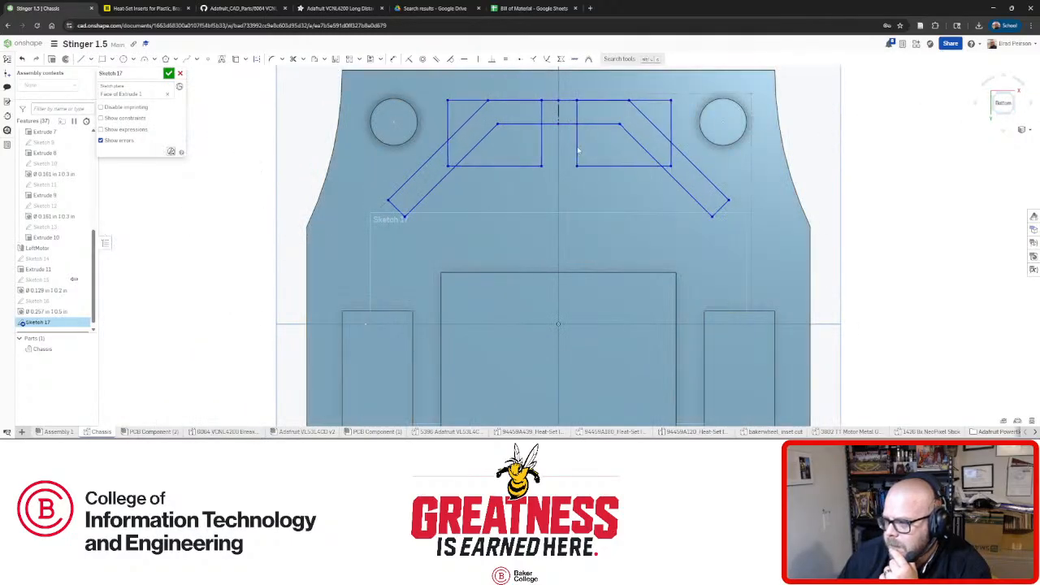
right_drag(545, 186, 544, 186)
key(n)
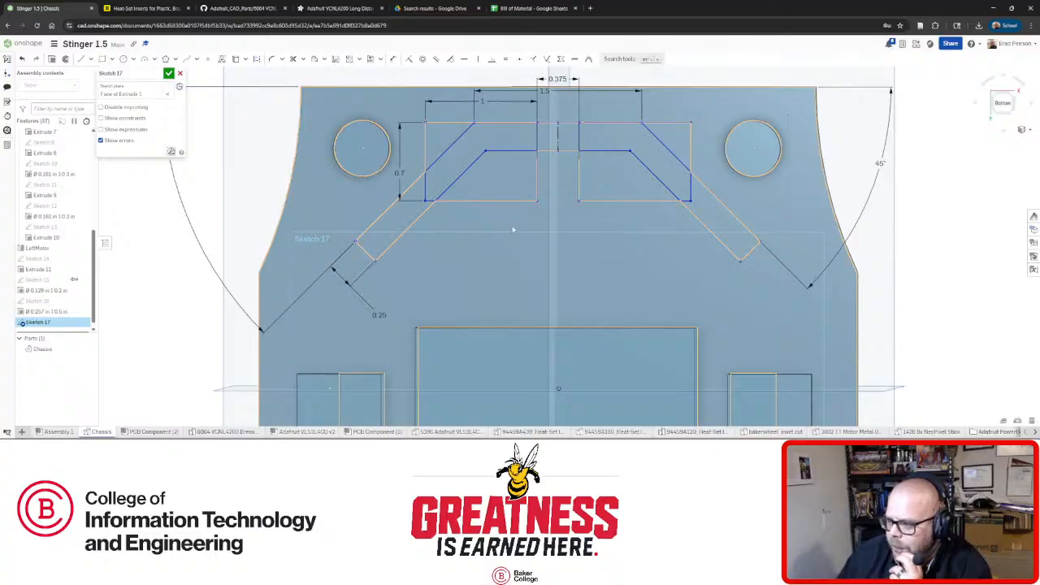
right_drag(522, 230, 515, 232)
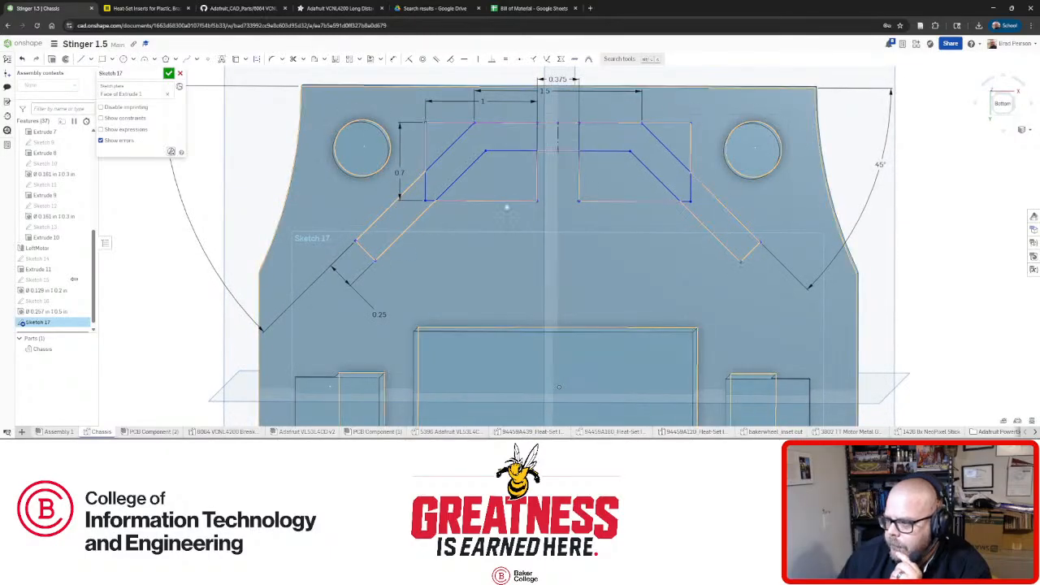
Drag both rectangles up until they overlap the top of the chevron slot.
drag(506, 202, 491, 323)
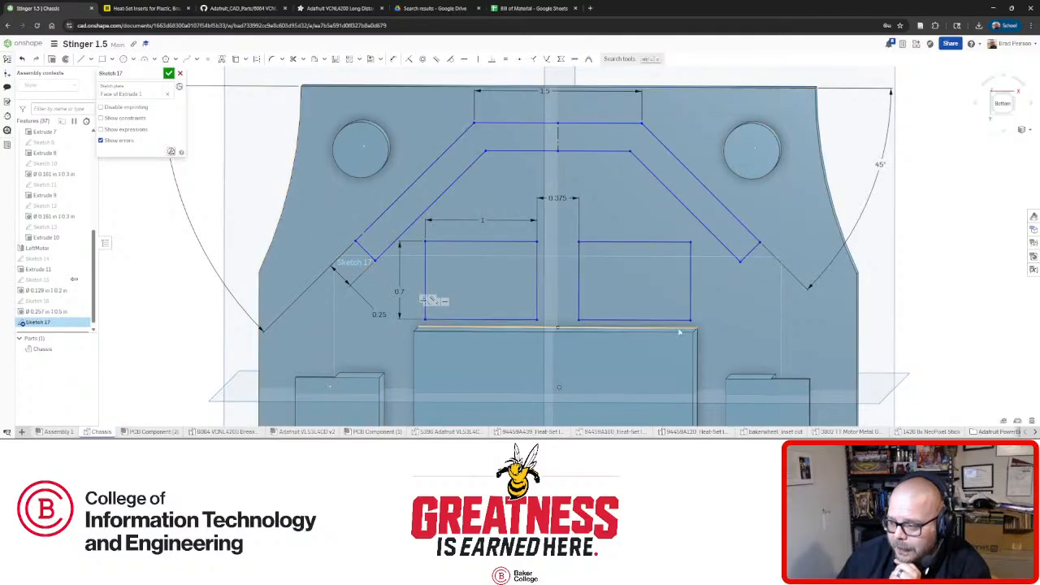
drag(618, 256, 638, 98)
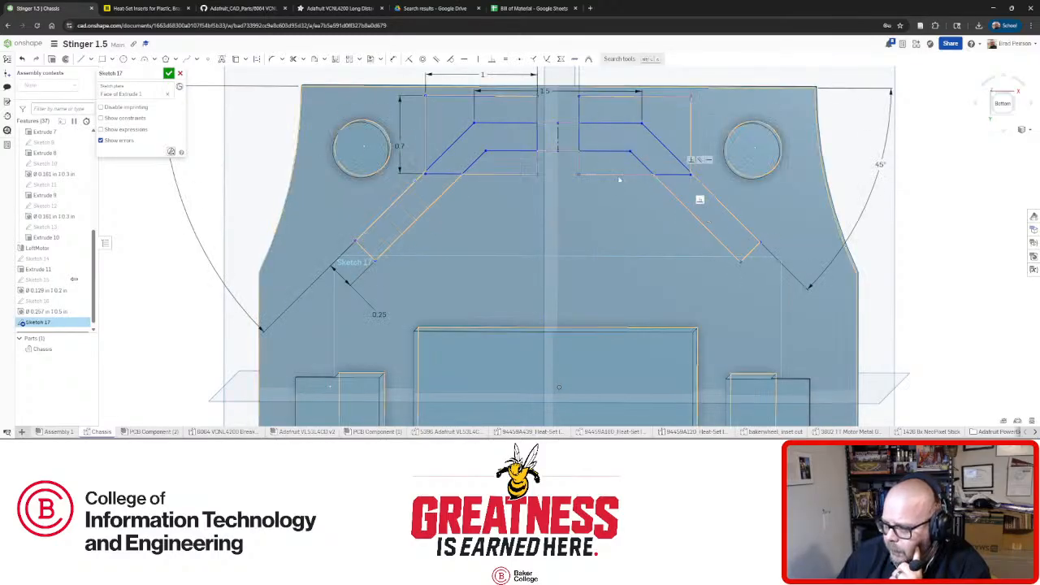
drag(602, 174, 602, 314)
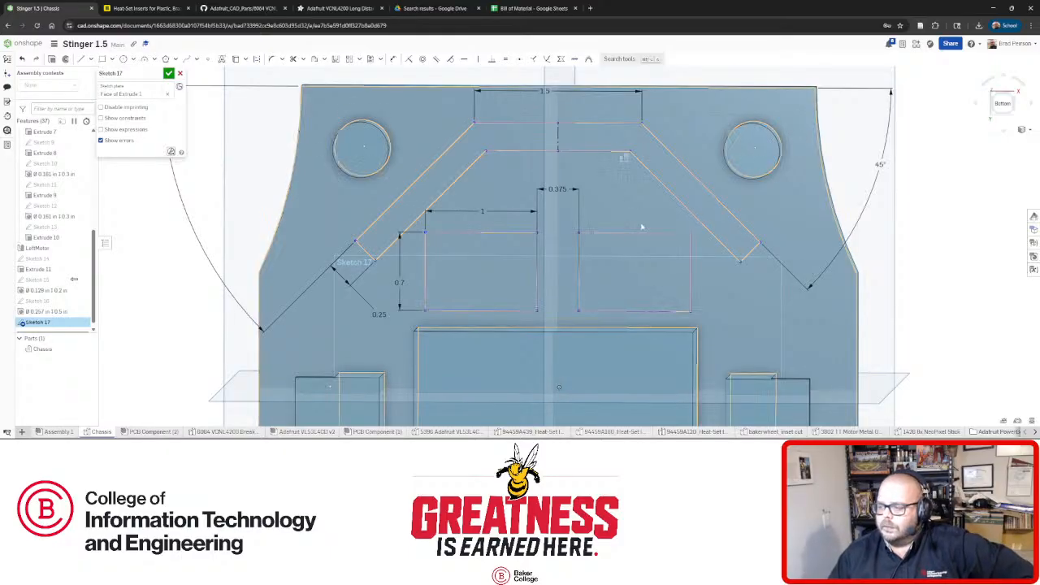
drag(632, 231, 635, 106)
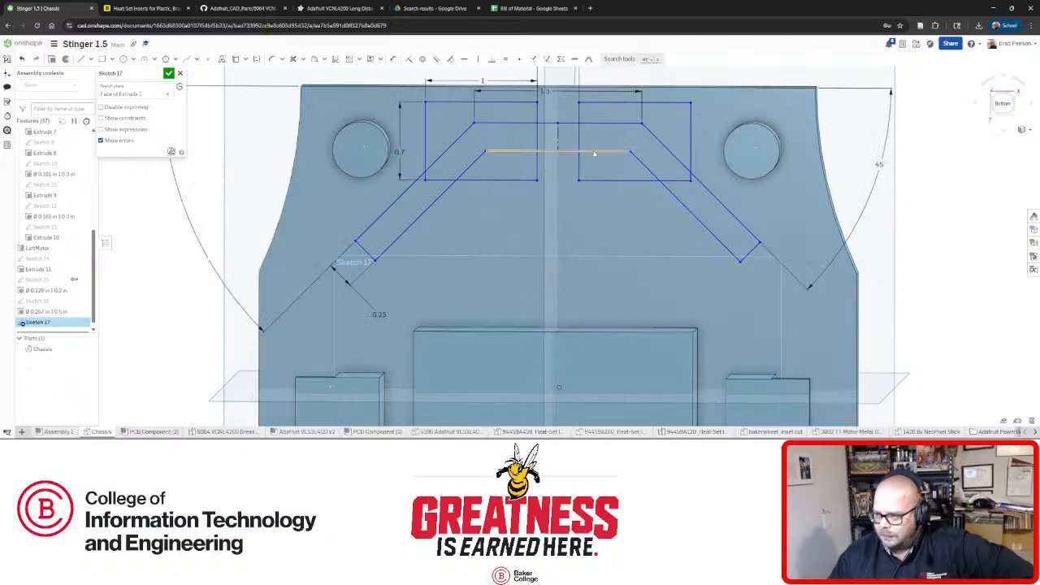
mouse_move(631, 166)
right_down()
mouse_move(573, 194)
mouse_move(564, 167)
mouse_move(580, 148)
right_up()
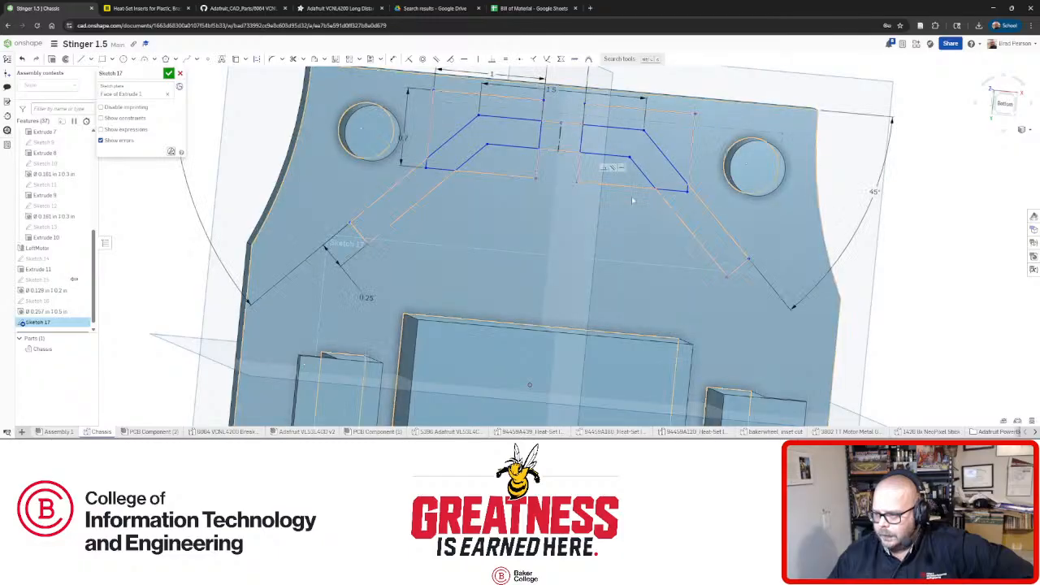
scroll(632, 200, down, 6)
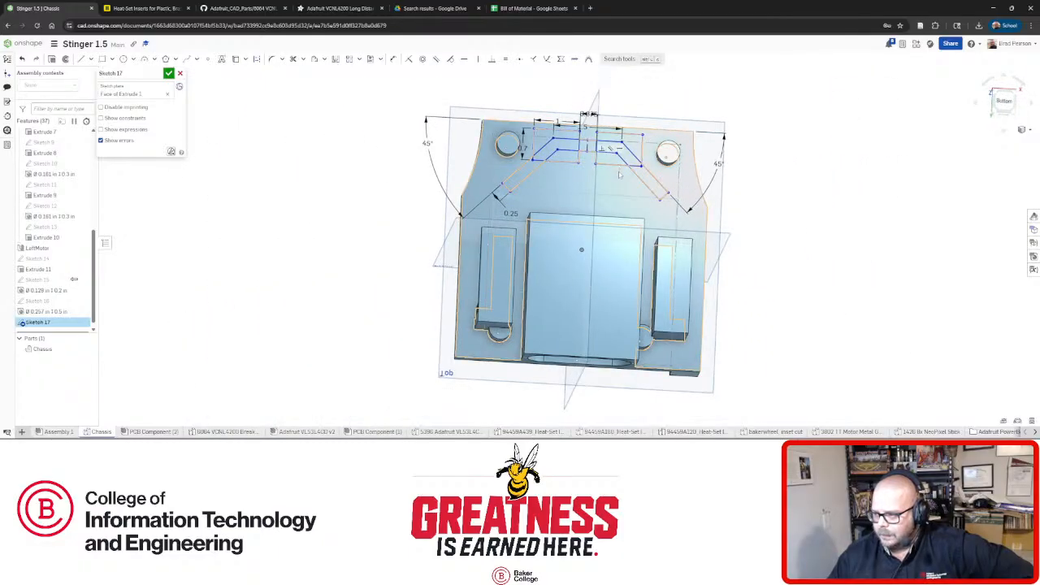
Lower both rectangles slightly, checking from a face-on and bottom view.
right_drag(620, 183, 735, 195)
key(n)
scroll(605, 240, up, 5)
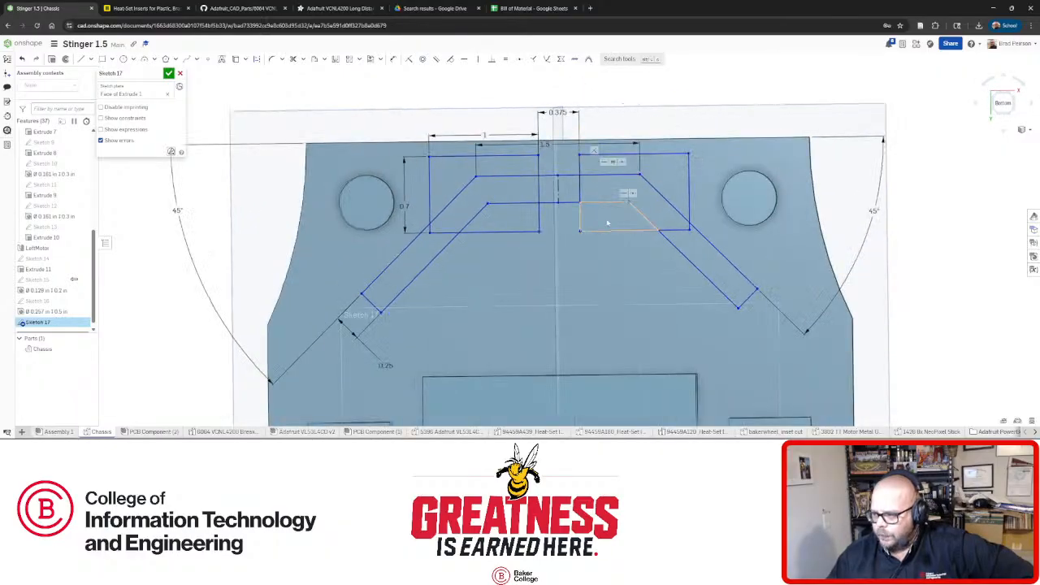
drag(608, 232, 609, 243)
click(1002, 106)
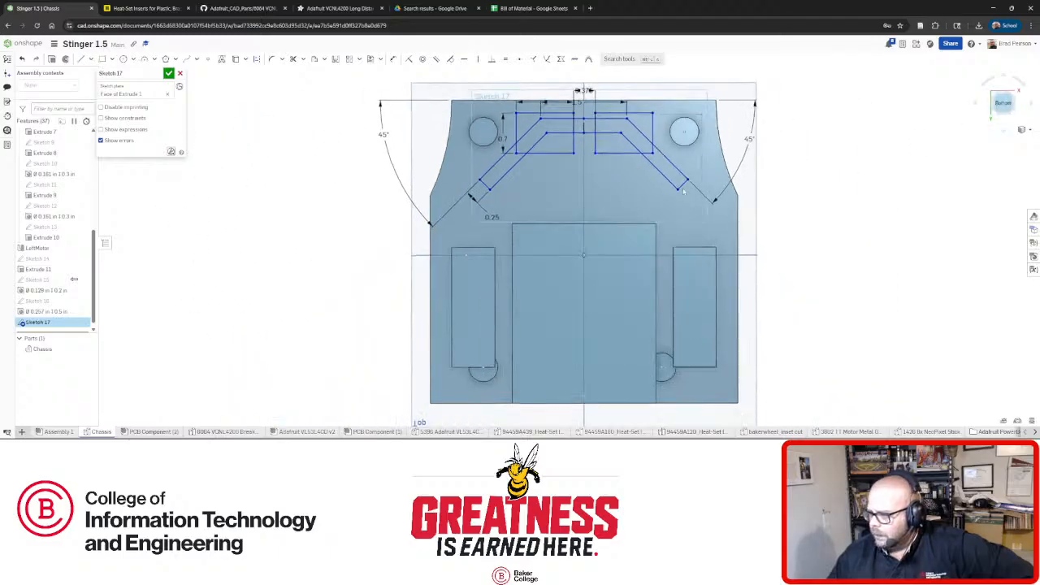
Nudge the rectangles sideways and up, then open the 6064 VCNL4200 Breakout part studio.
scroll(575, 99, up, 3)
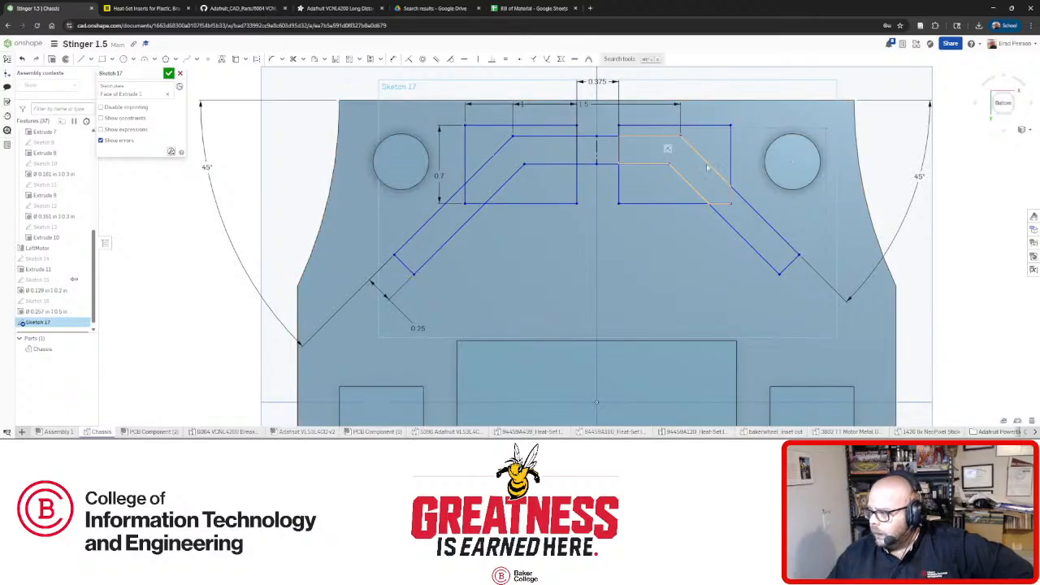
mouse_move(731, 169)
mouse_down()
mouse_move(741, 159)
mouse_move(730, 161)
mouse_up()
drag(686, 207, 685, 202)
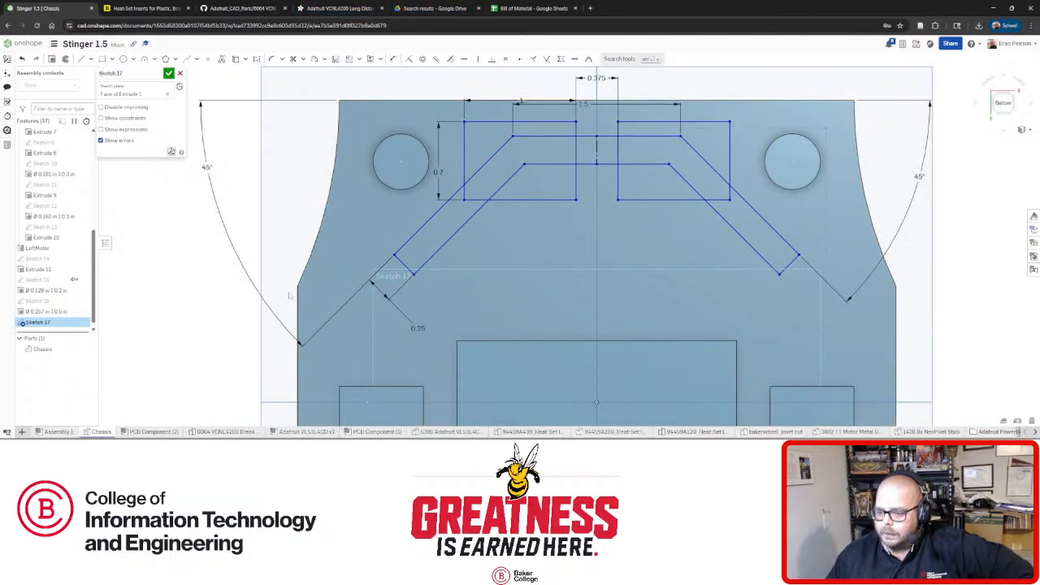
click(213, 431)
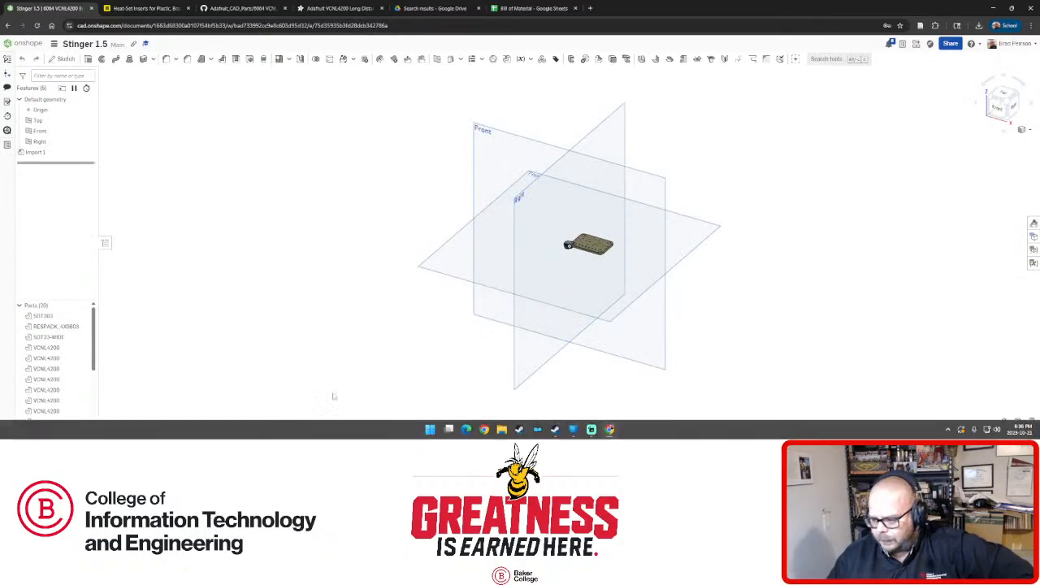
Open the Adafruit VL53L4CD v2 board model and turn it to see its underside.
click(307, 431)
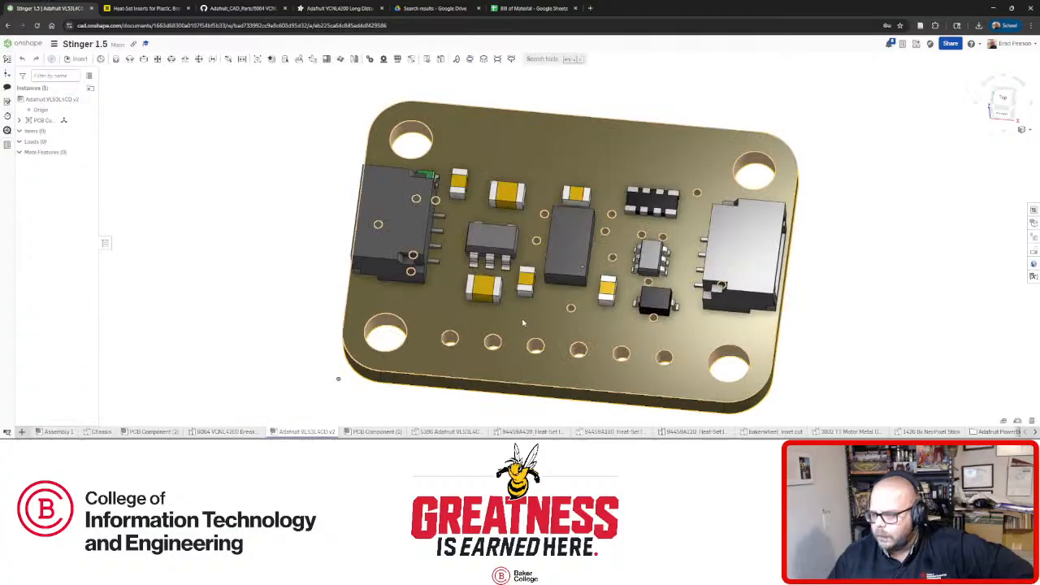
right_drag(562, 328, 567, 210)
scroll(545, 340, down, 3)
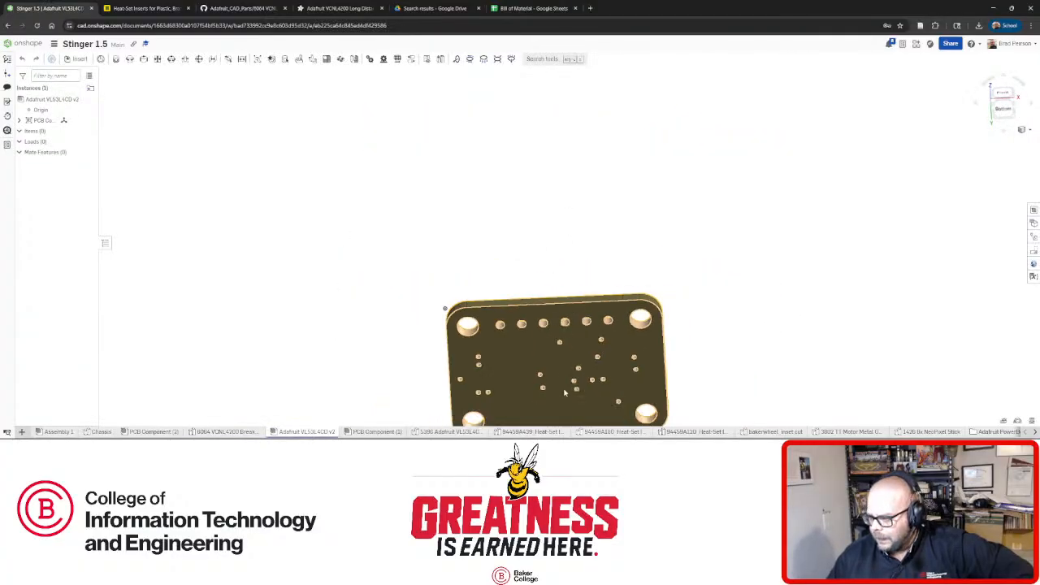
scroll(564, 393, up, 4)
View the board flat from the Bottom, then bring up the Adafruit VCNL4200 product page.
key(shift+6)
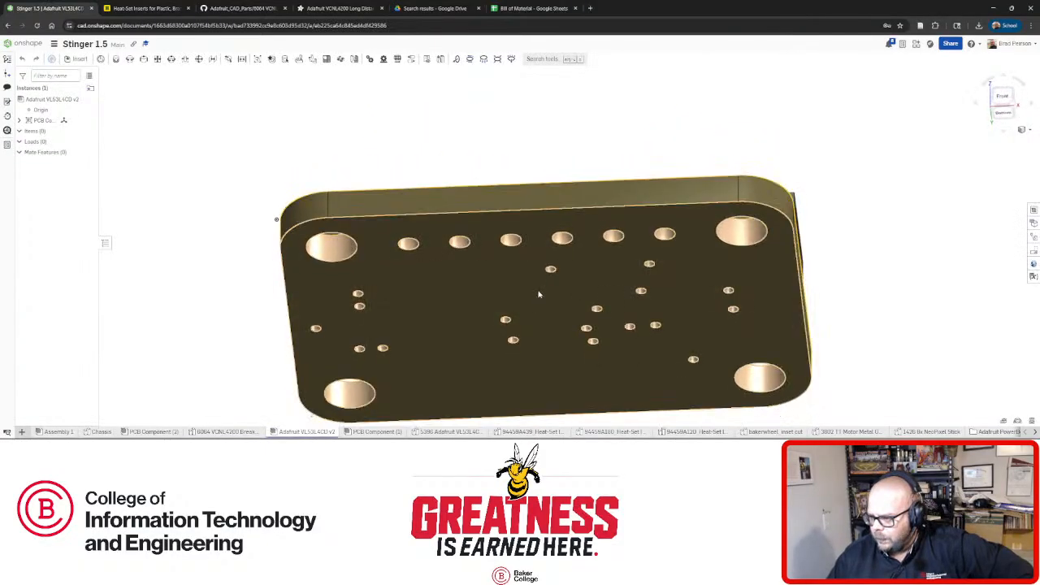
scroll(533, 293, up, 2)
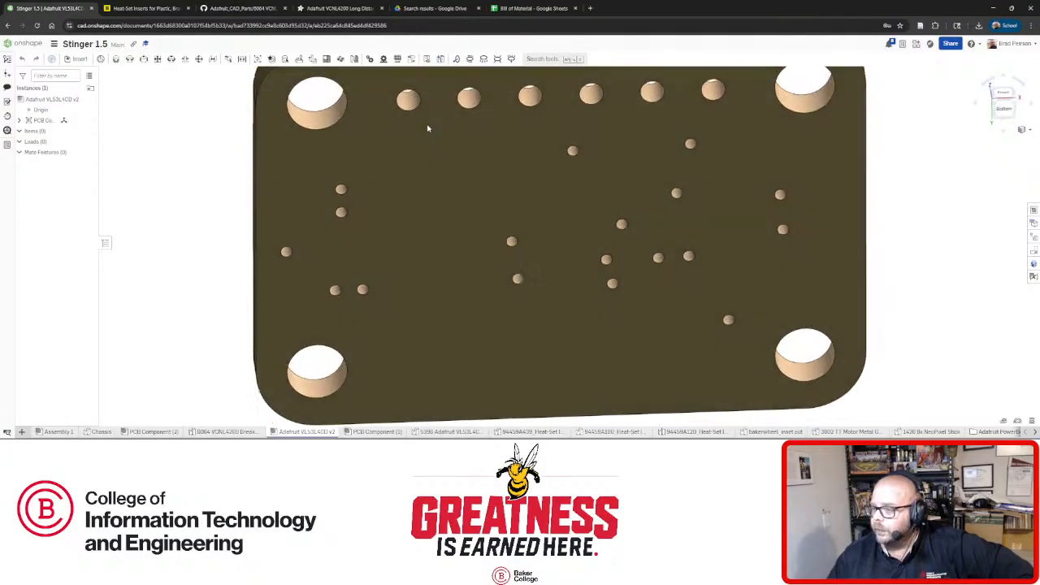
scroll(424, 119, down, 3)
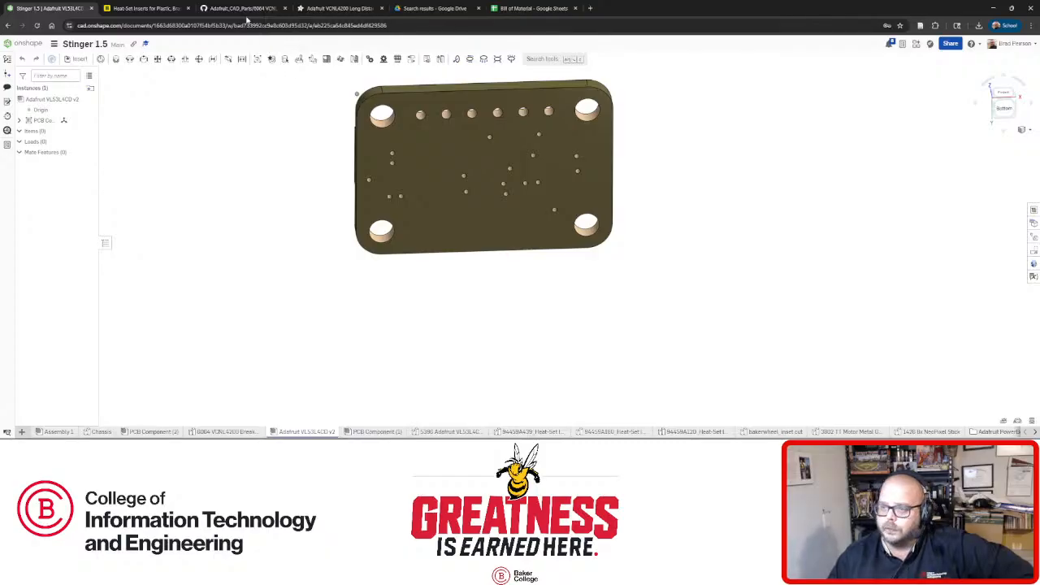
click(317, 8)
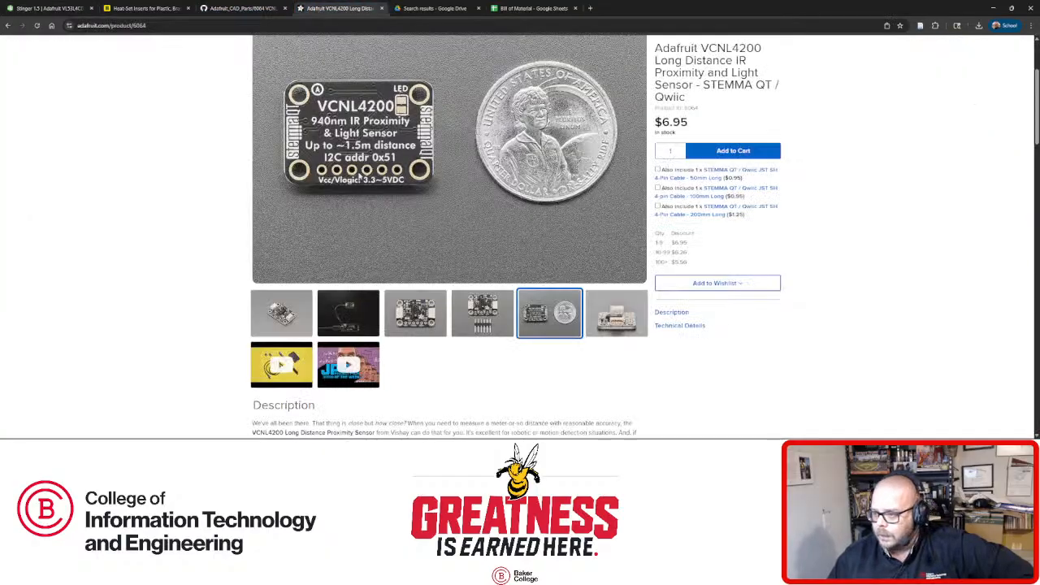
Review the VCNL4200 proximity demo image, 6.95 price and description, then return to Onshape.
click(361, 313)
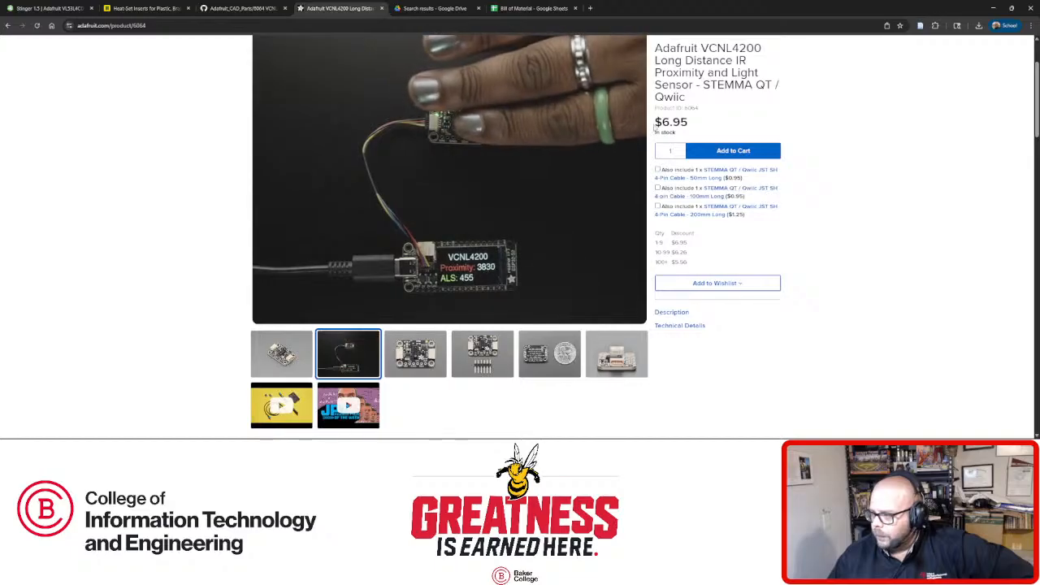
drag(661, 122, 708, 128)
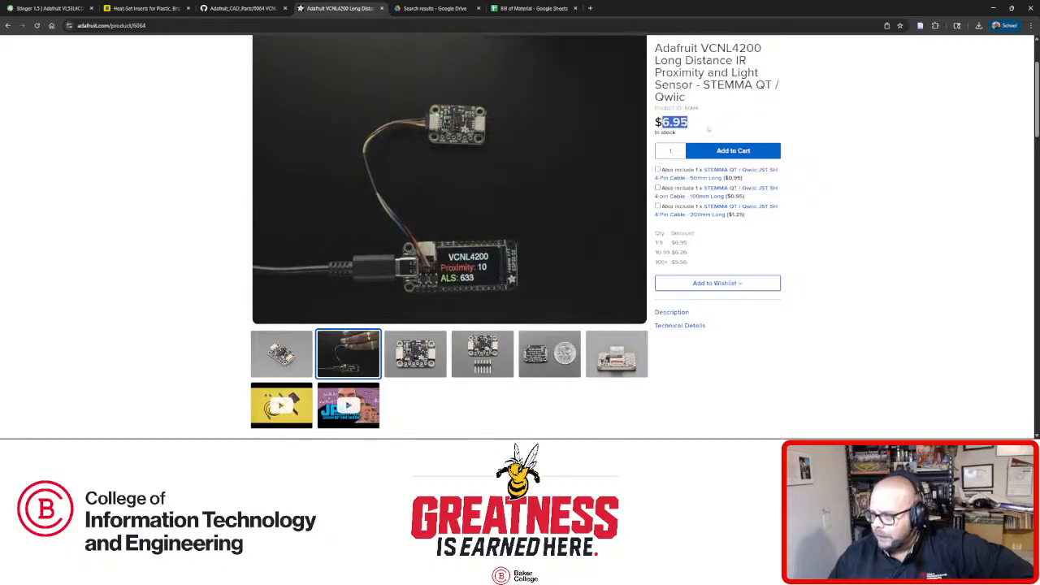
scroll(602, 187, down, 3)
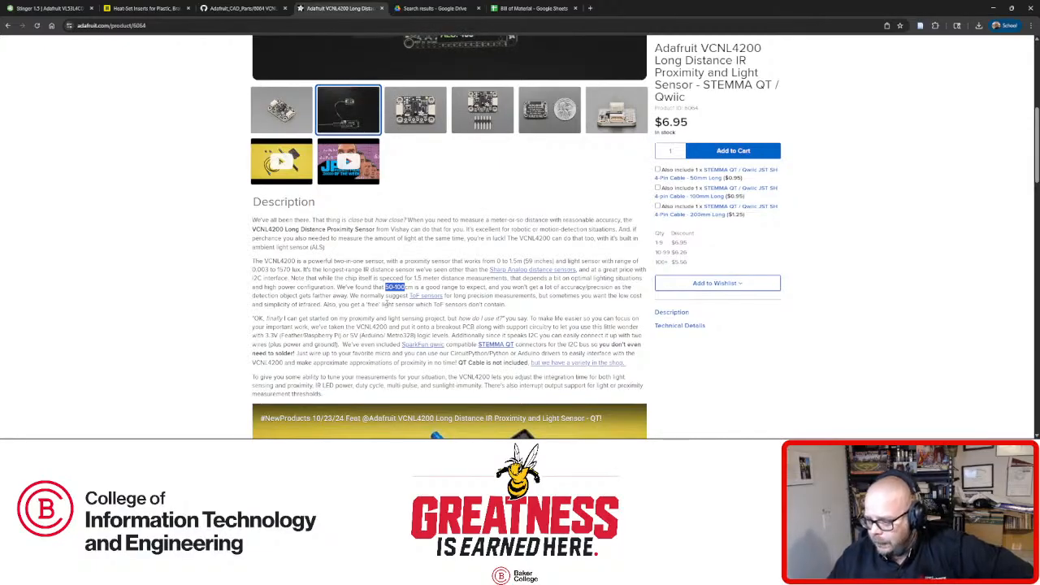
scroll(406, 254, up, 3)
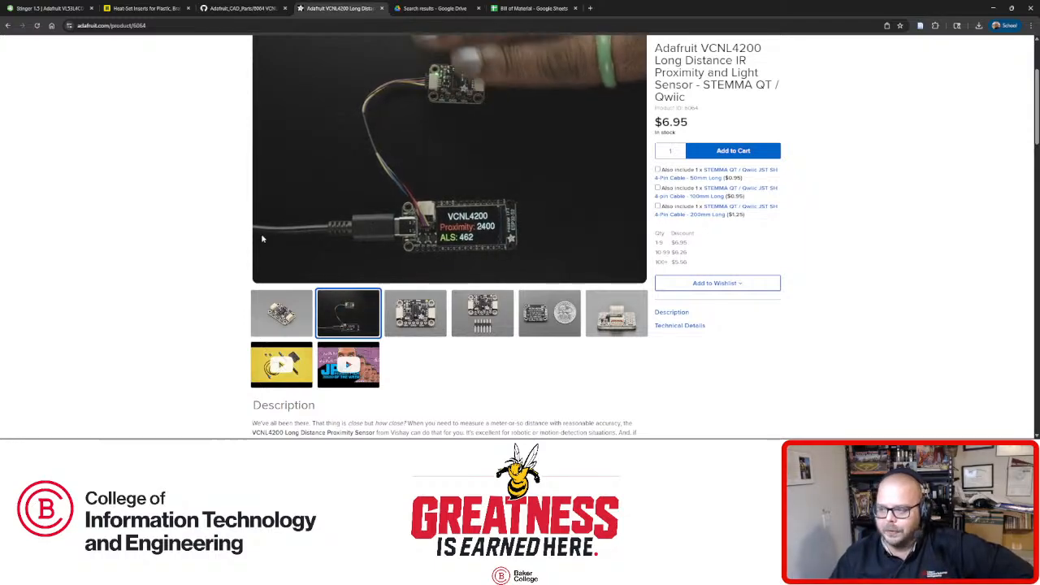
scroll(199, 254, up, 1)
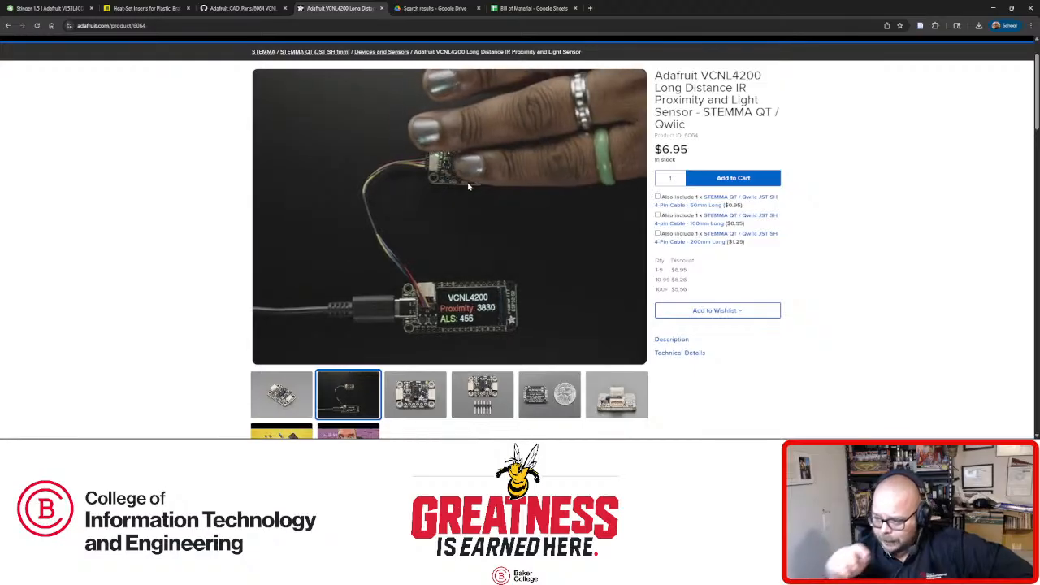
click(49, 8)
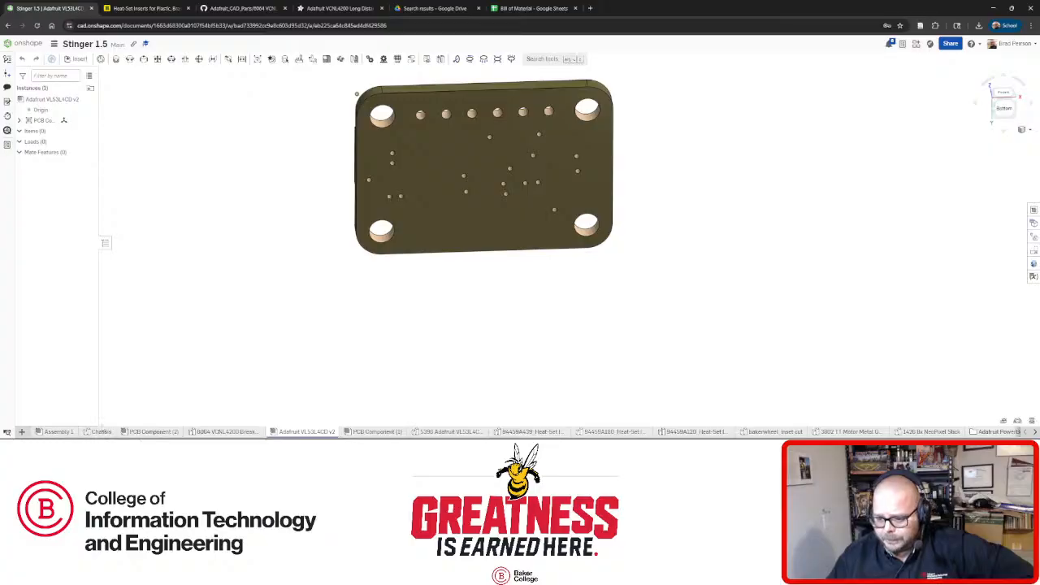
In the Chassis sketch, drag both rectangles below the chevron slot.
click(95, 432)
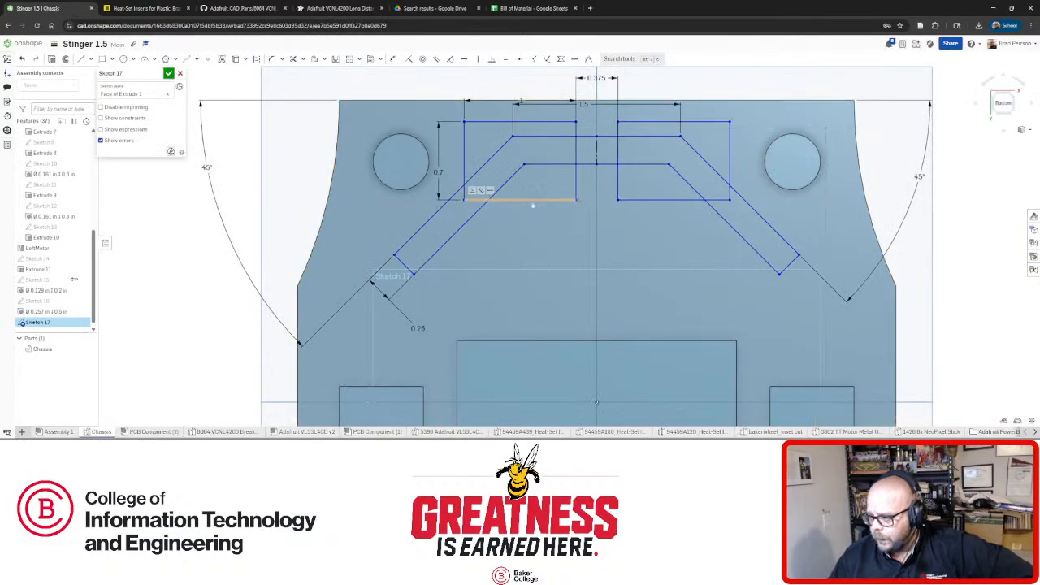
drag(533, 233, 536, 314)
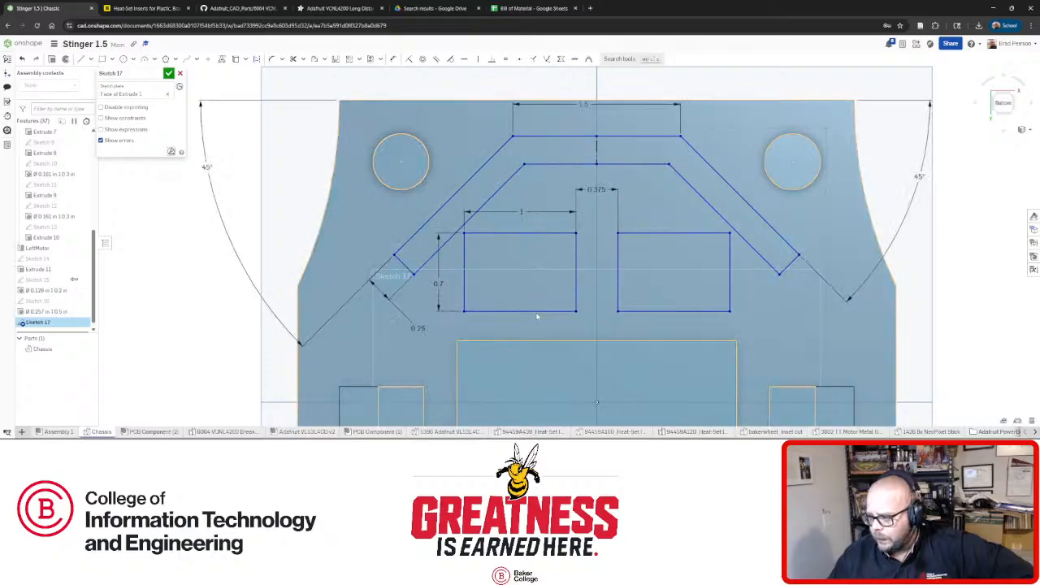
click(543, 311)
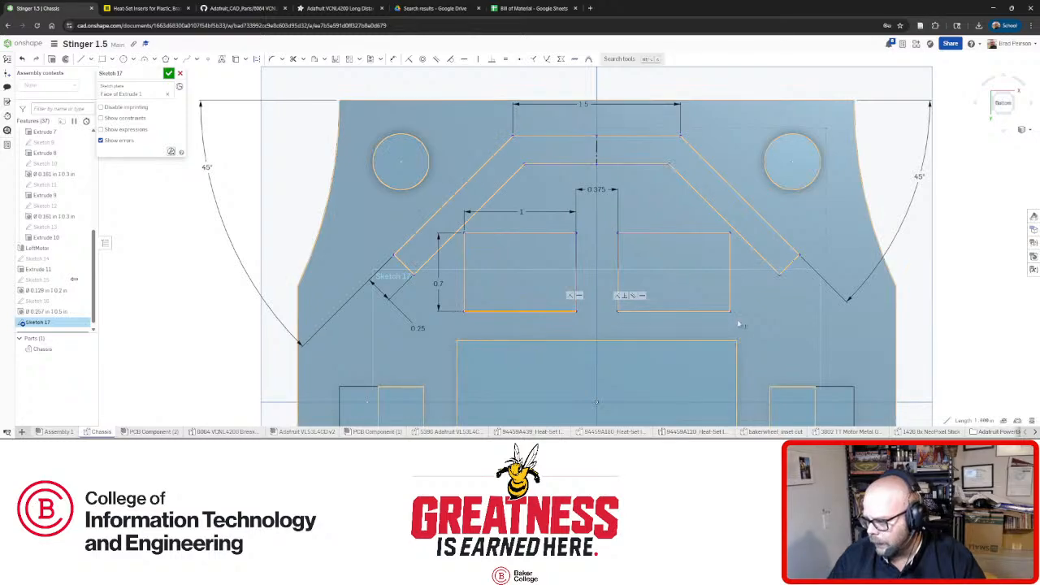
key(Escape)
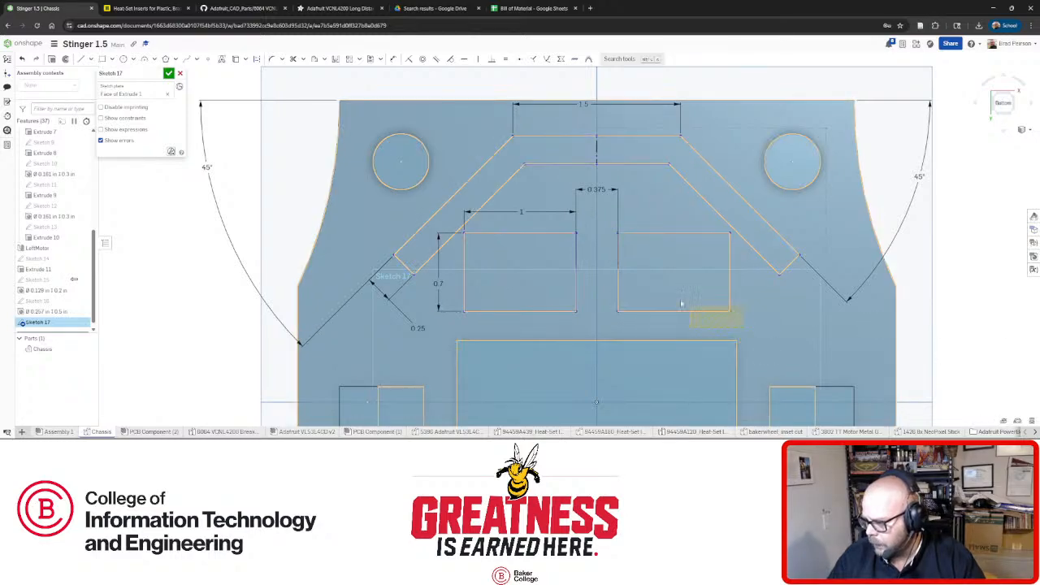
Select the rectangles' edges and delete them from Sketch 17.
click(622, 245)
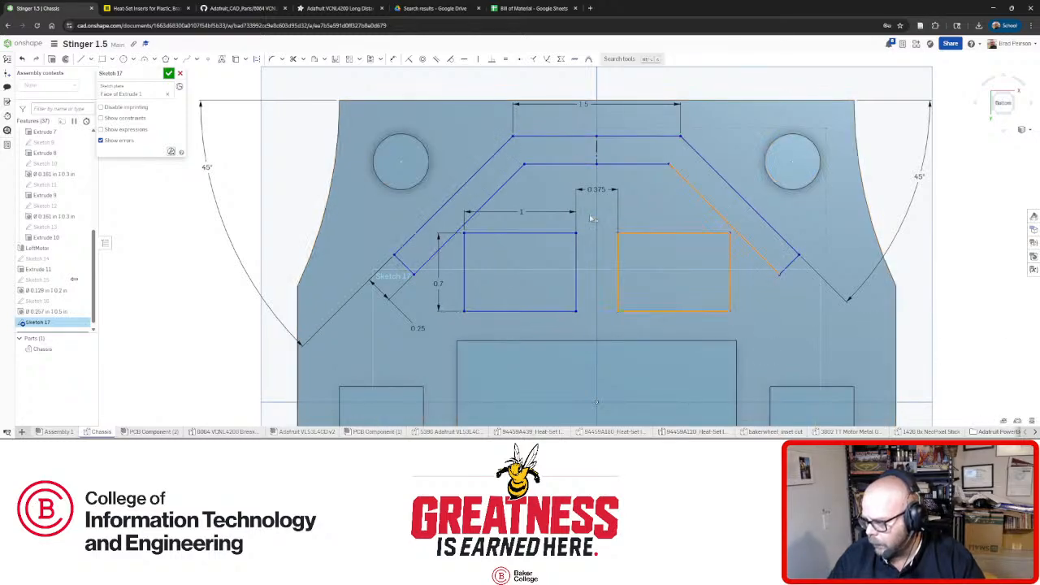
click(709, 206)
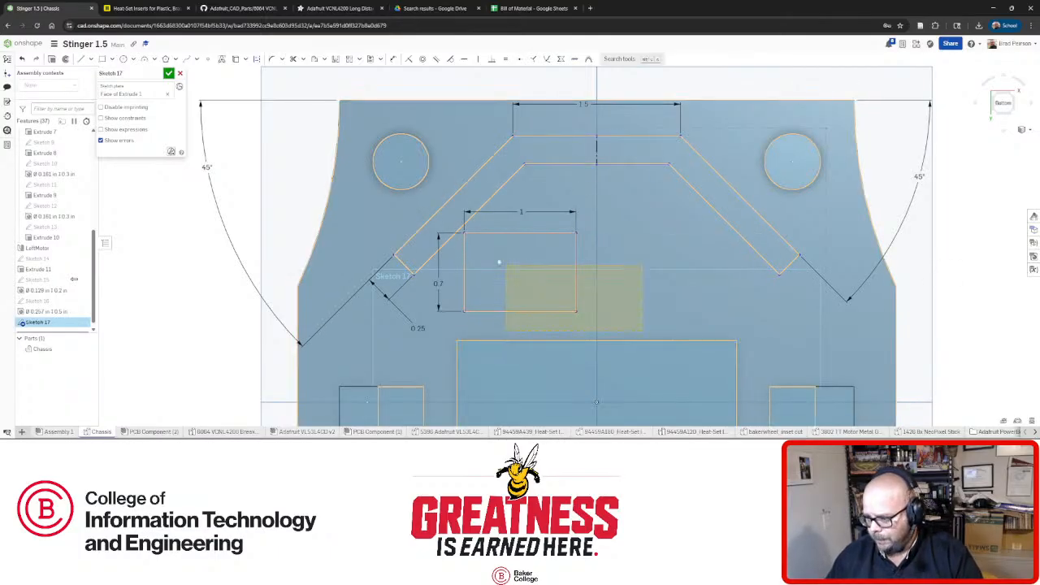
click(460, 231)
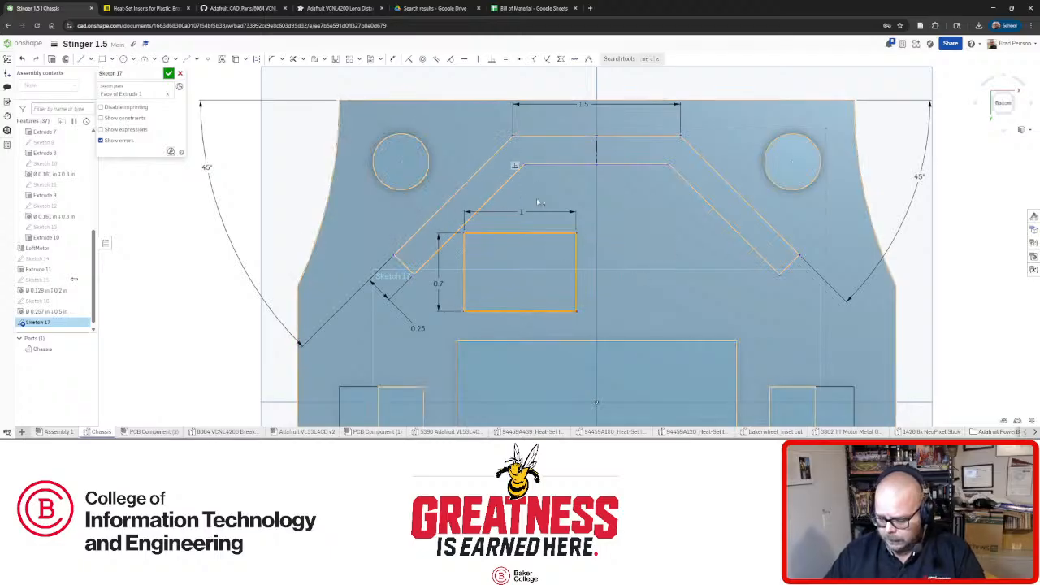
key(Delete)
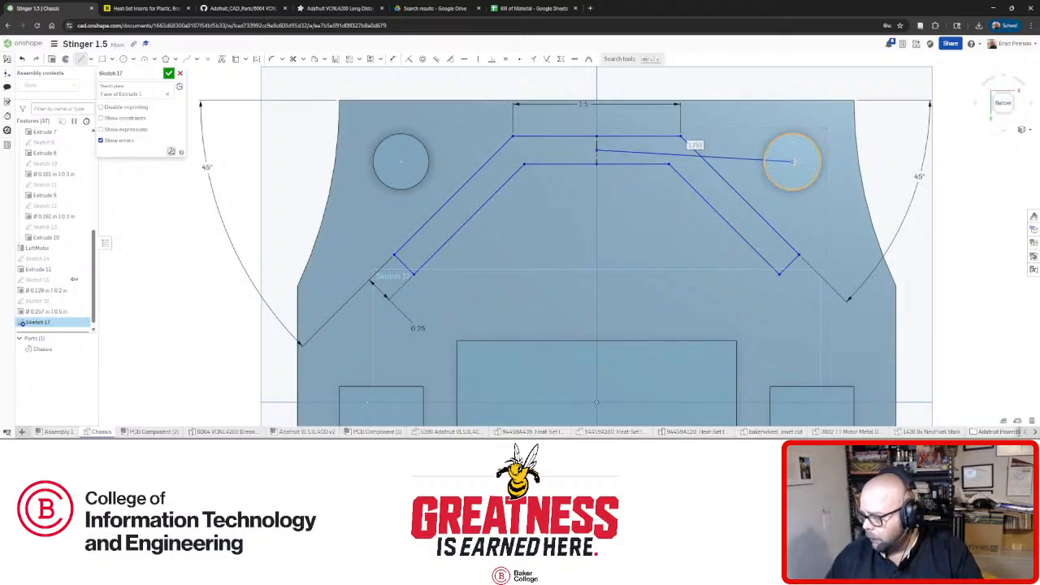
End the line at the right hole's centre, make it construction geometry and horizontal.
click(770, 167)
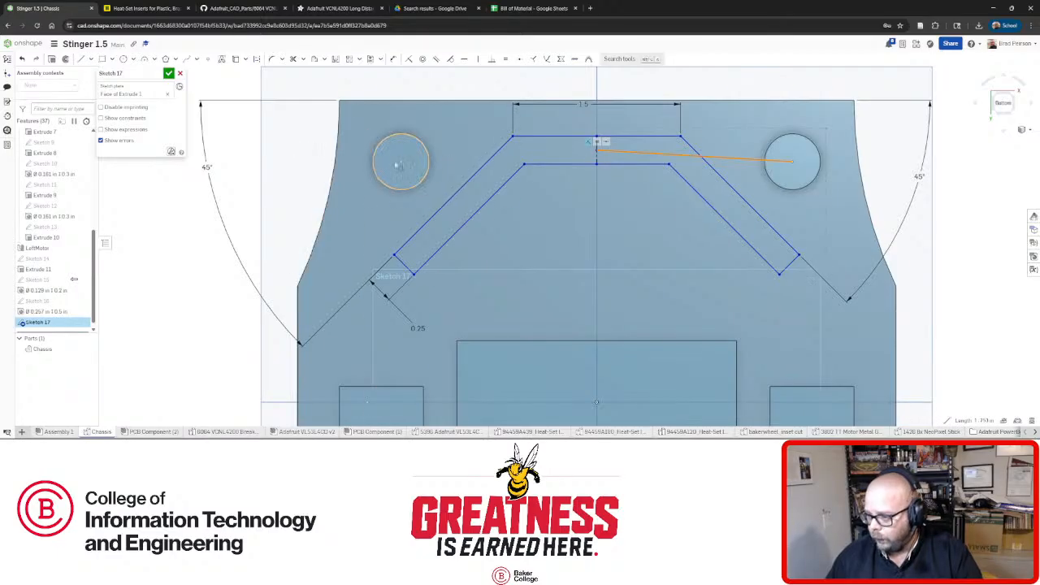
click(257, 59)
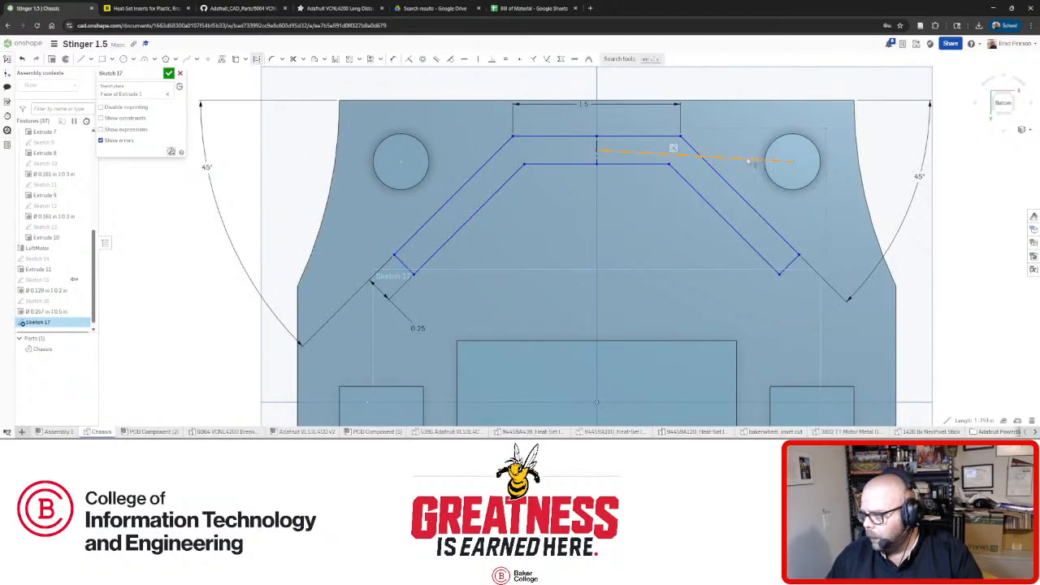
click(464, 59)
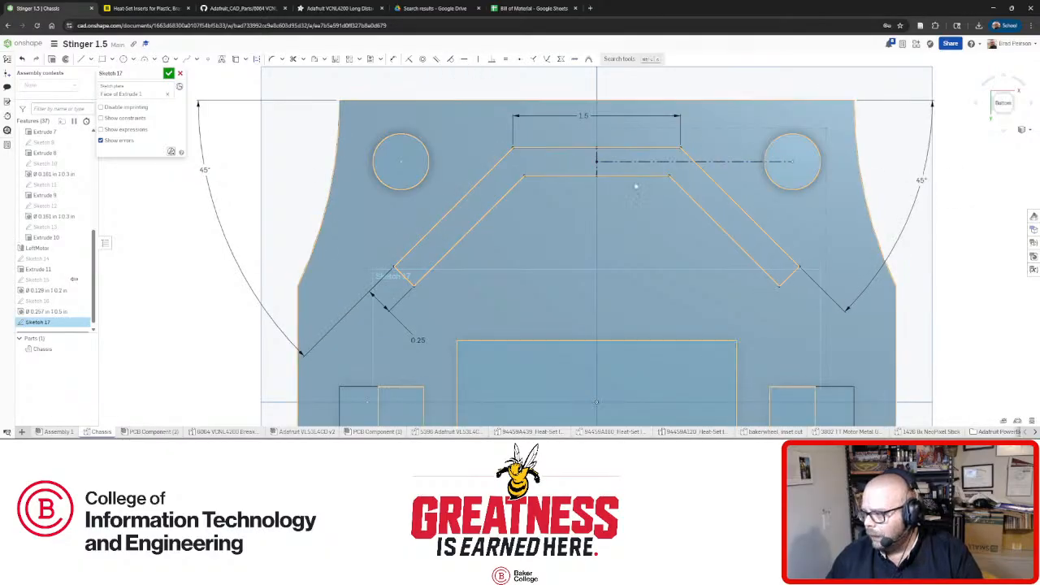
scroll(613, 177, down, 4)
scroll(617, 179, up, 2)
mouse_move(598, 176)
right_down()
mouse_move(583, 167)
mouse_move(612, 186)
mouse_move(618, 216)
mouse_move(750, 285)
mouse_move(751, 271)
mouse_move(642, 190)
mouse_move(615, 144)
mouse_move(638, 167)
mouse_move(549, 143)
mouse_move(558, 149)
mouse_move(547, 169)
mouse_move(537, 163)
mouse_move(568, 177)
mouse_move(520, 183)
mouse_move(508, 134)
mouse_move(529, 142)
mouse_move(538, 123)
right_up()
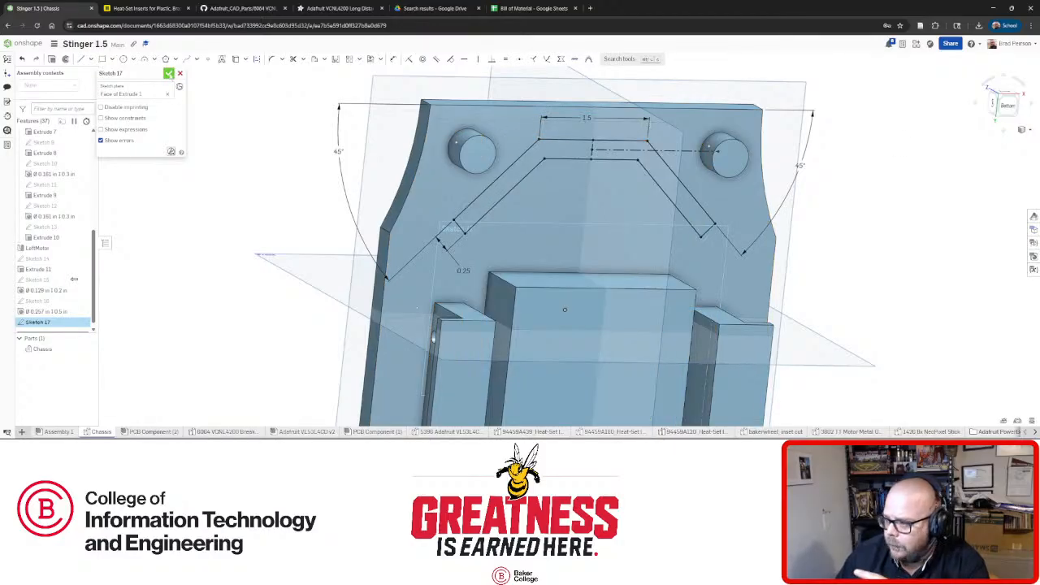
Accept Sketch 17 and orbit the chassis to see the whole plate.
click(169, 73)
mouse_move(533, 169)
right_down()
mouse_move(546, 153)
mouse_move(471, 228)
right_up()
scroll(545, 153, up, 4)
scroll(528, 243, down, 5)
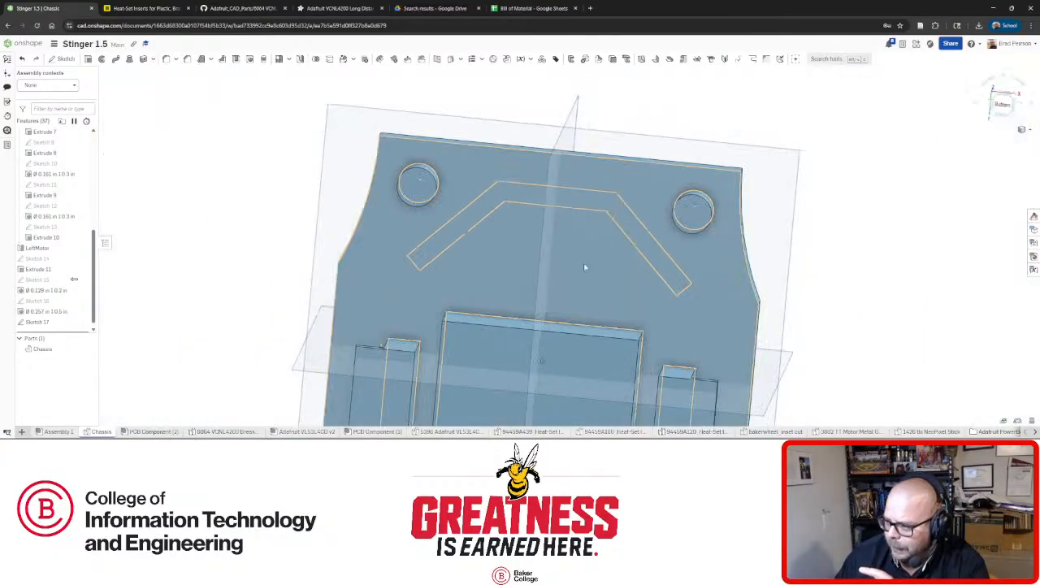
right_drag(584, 263, 590, 282)
scroll(509, 249, up, 4)
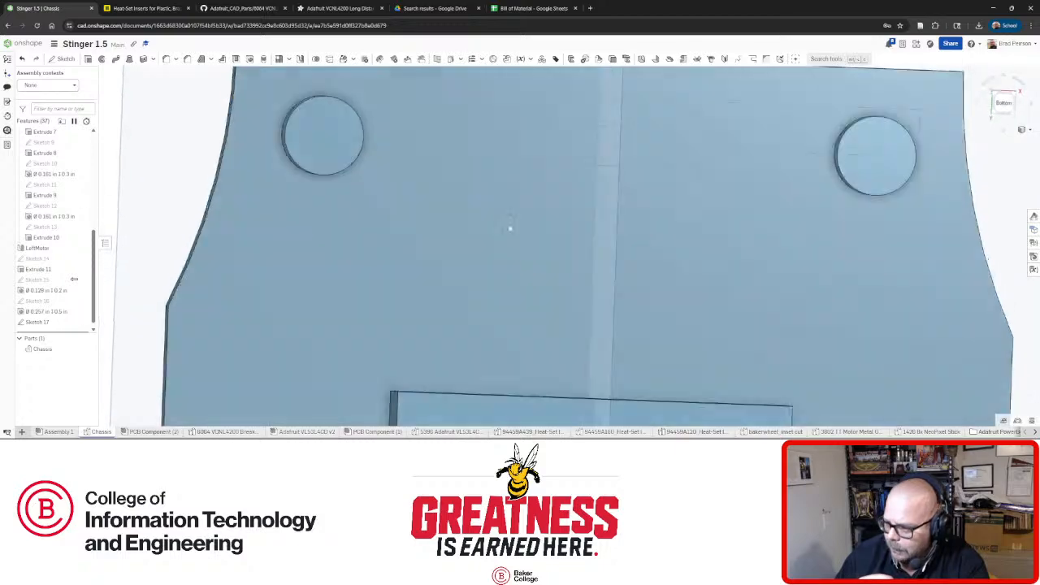
Orbit to show the hole walls and posts, then pick the plate face and left post's top face.
right_drag(508, 225, 453, 151)
right_drag(706, 144, 625, 216)
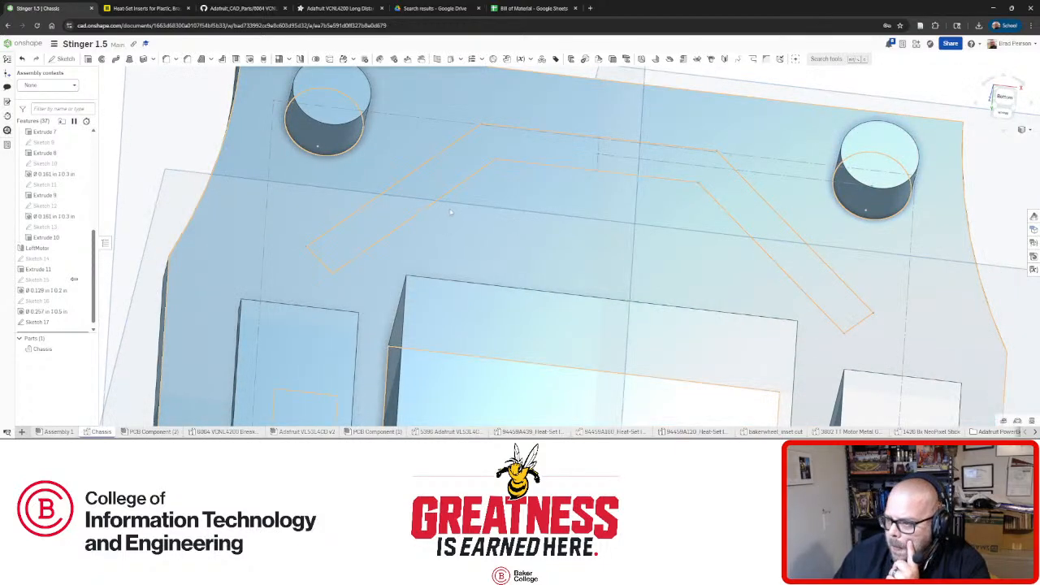
right_drag(451, 212, 368, 171)
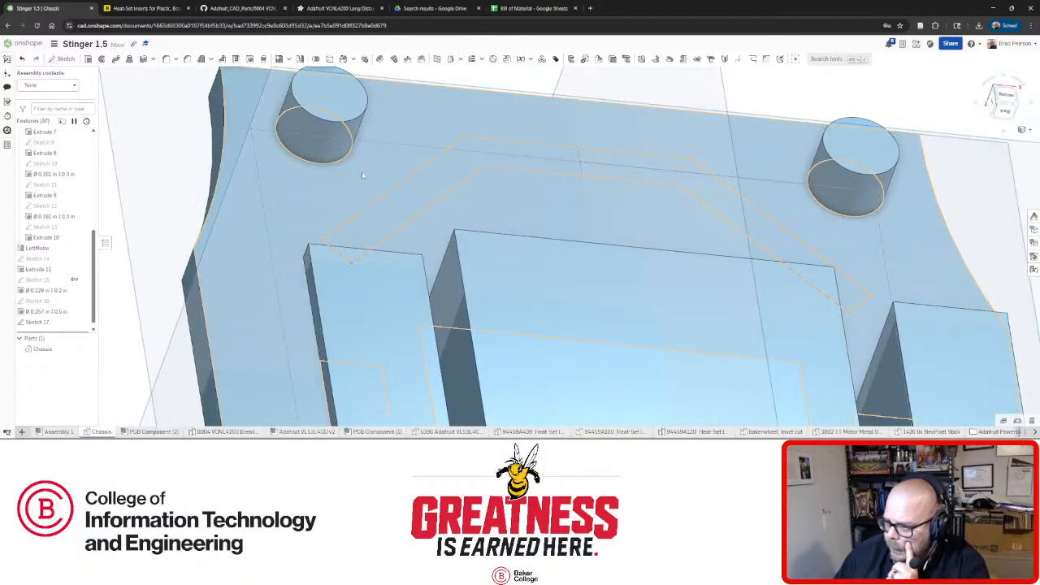
click(366, 177)
click(352, 114)
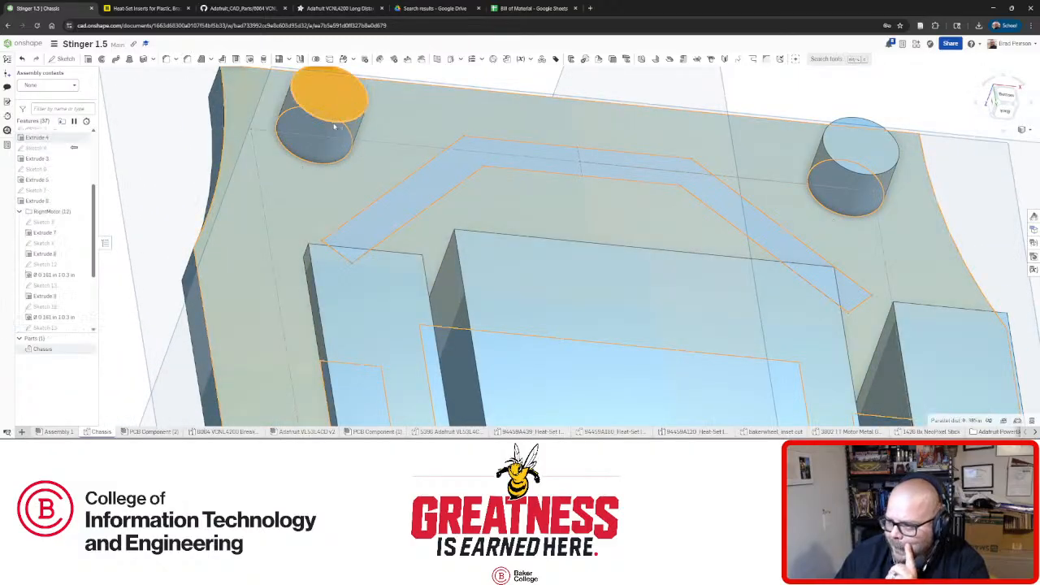
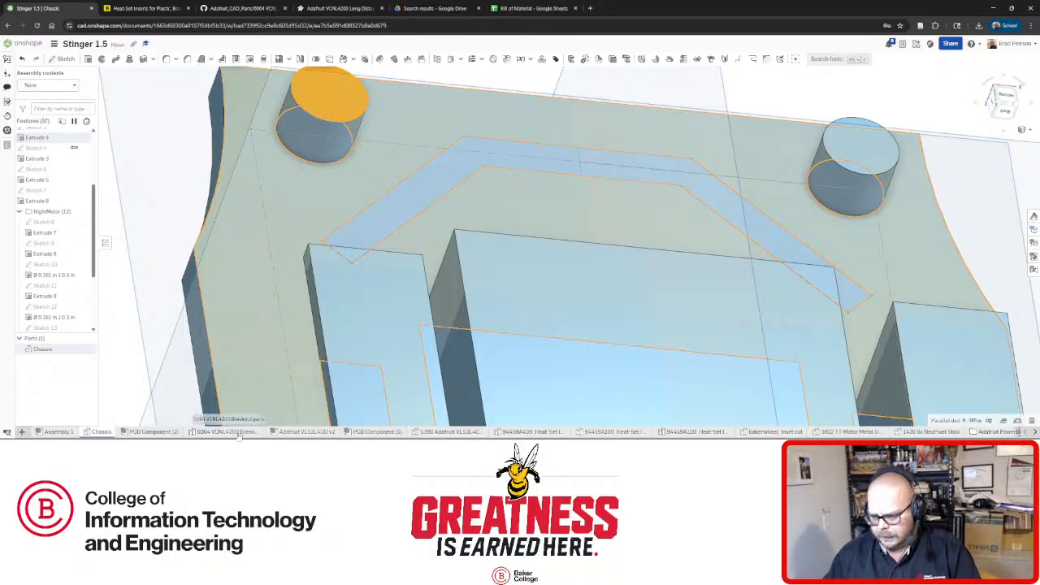
View the Adafruit VL53L4CD v2 sensor board edge-on, then return to the Chassis part studio.
click(308, 433)
right_drag(506, 320, 549, 313)
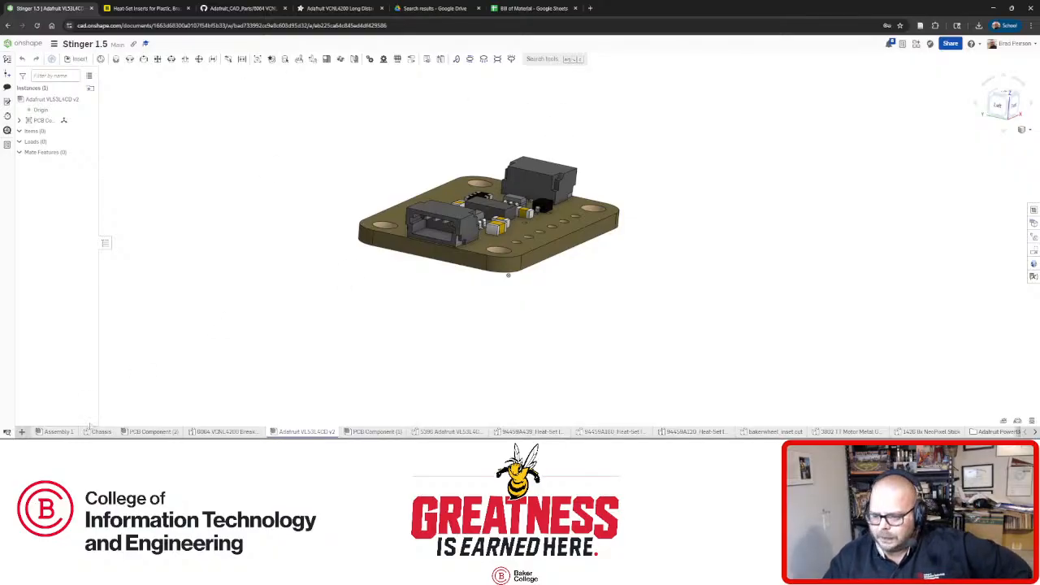
click(101, 431)
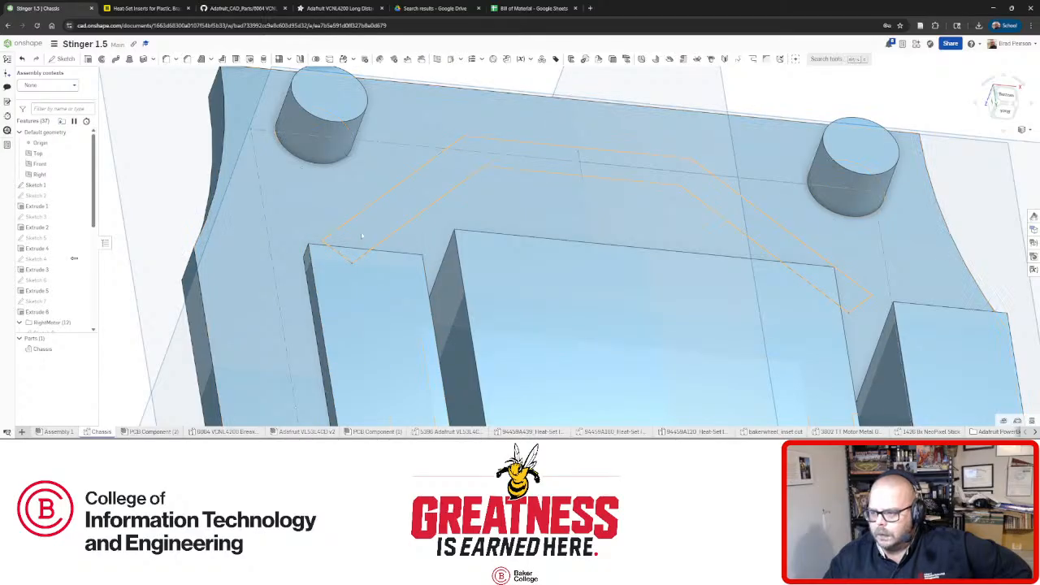
Extrude Sketch 17's chevron profile 1.375 in and orbit to inspect the new block.
click(88, 58)
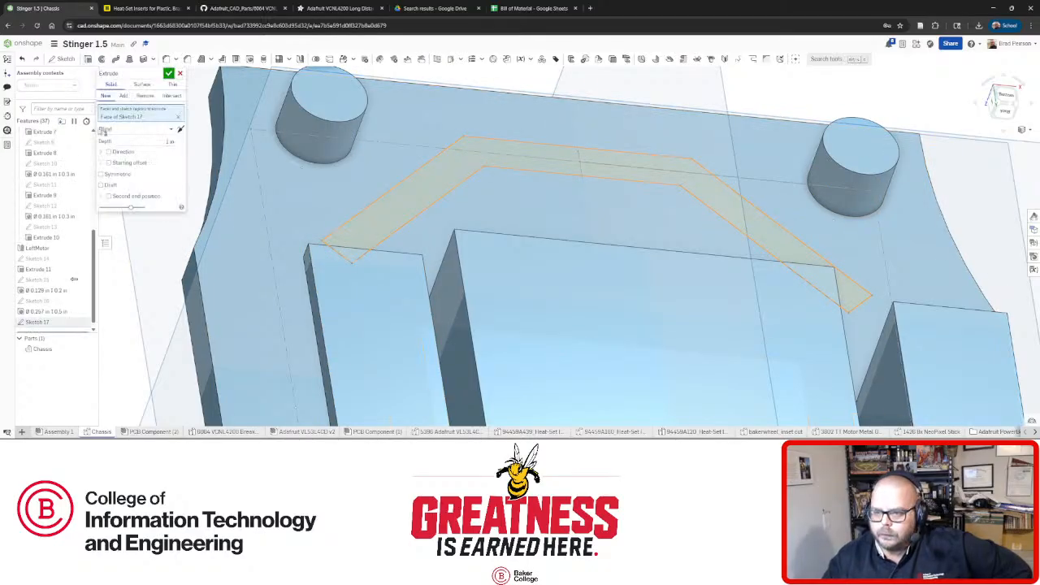
click(152, 142)
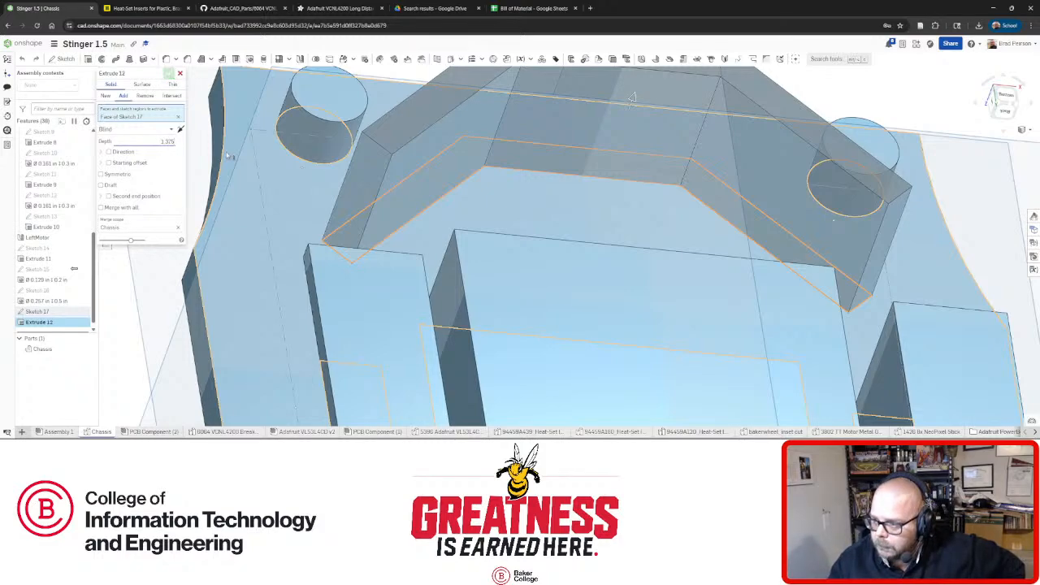
key(Return)
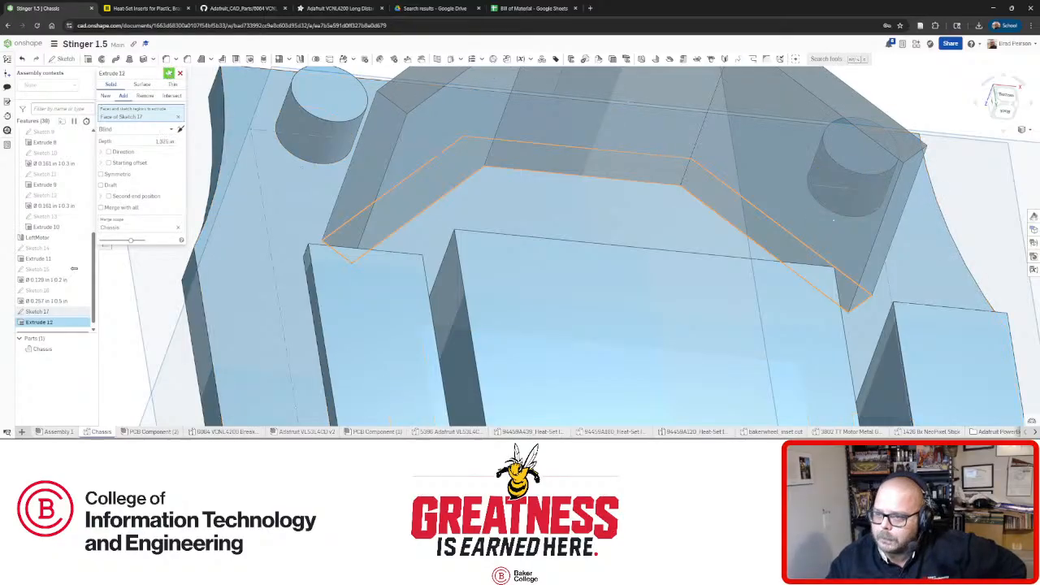
click(169, 73)
right_drag(527, 159, 619, 248)
scroll(578, 186, down, 3)
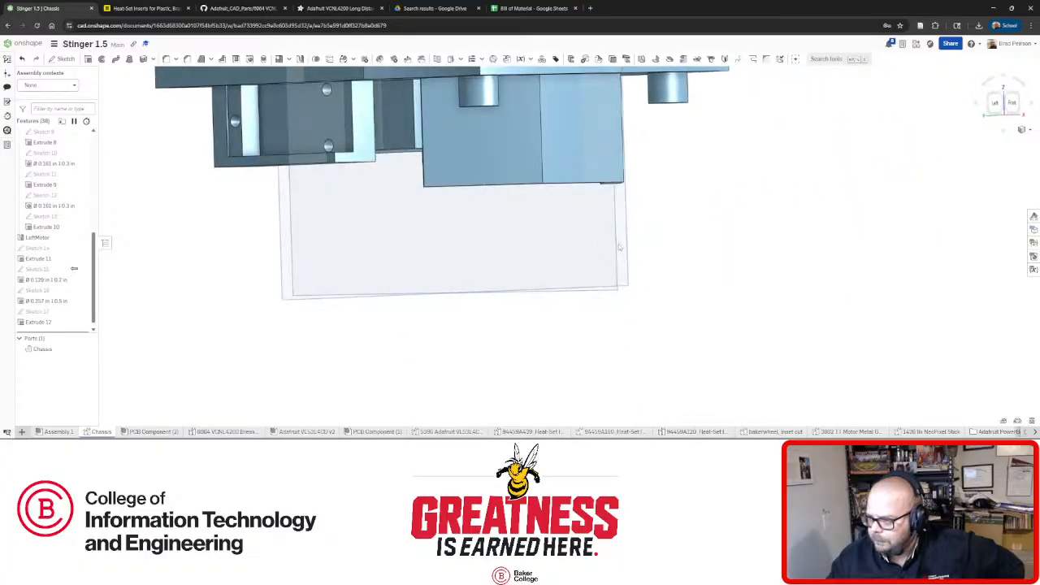
scroll(619, 247, down, 1)
right_drag(503, 130, 465, 157)
right_drag(578, 158, 557, 155)
key(f)
scroll(579, 287, up, 3)
right_drag(571, 323, 574, 277)
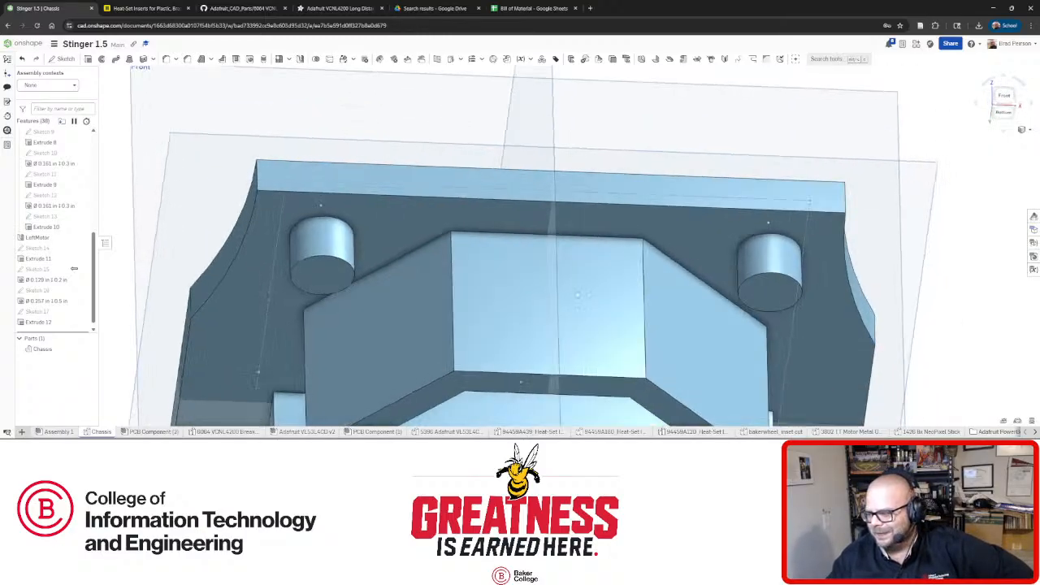
scroll(591, 325, down, 3)
scroll(588, 342, up, 3)
right_drag(588, 341, 481, 294)
scroll(545, 335, down, 5)
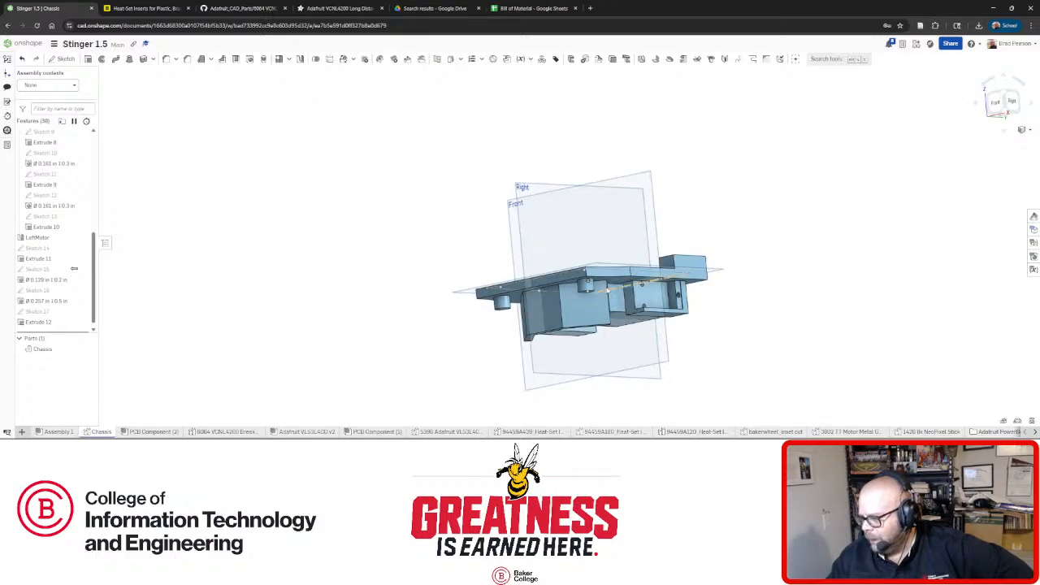
scroll(533, 324, up, 5)
scroll(526, 315, up, 4)
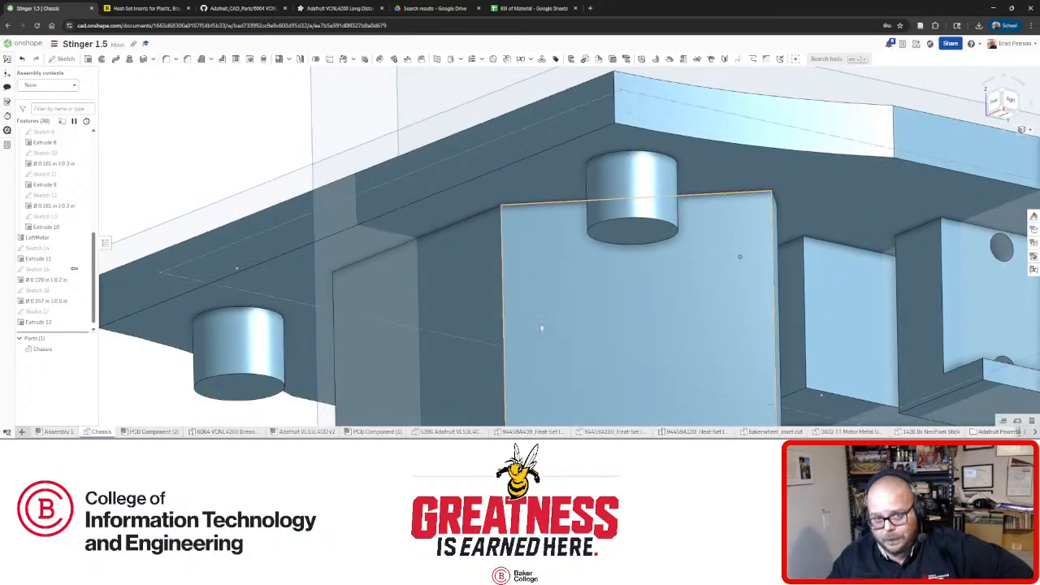
scroll(597, 337, down, 5)
right_drag(597, 337, 622, 353)
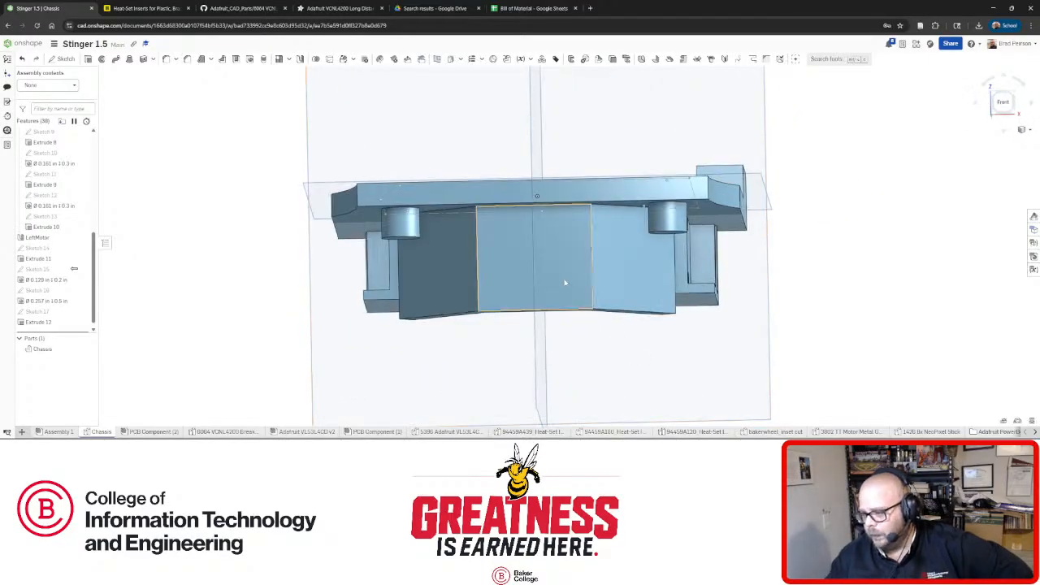
right_drag(576, 250, 576, 256)
scroll(552, 268, up, 3)
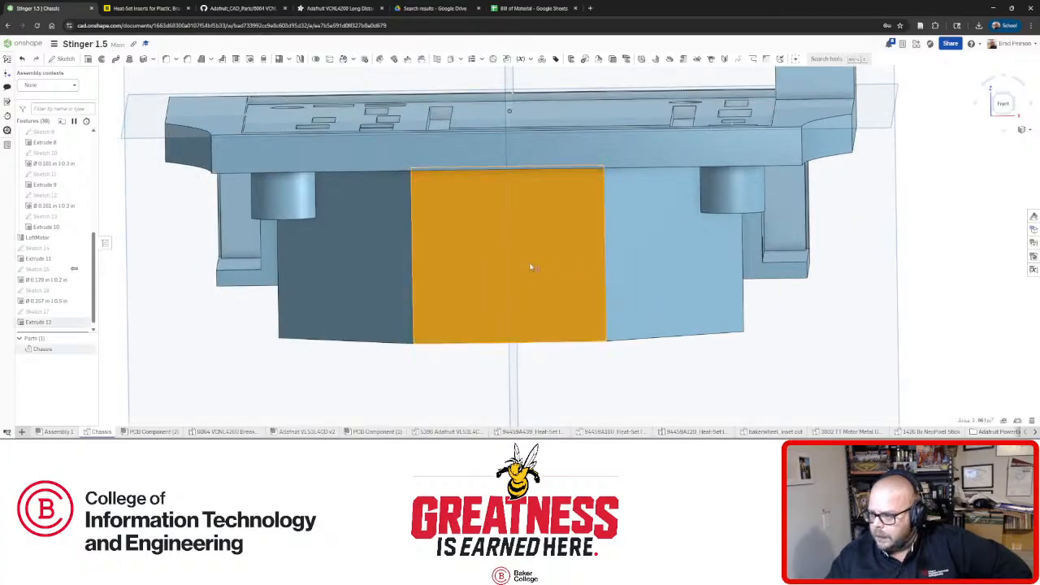
right_drag(531, 266, 516, 259)
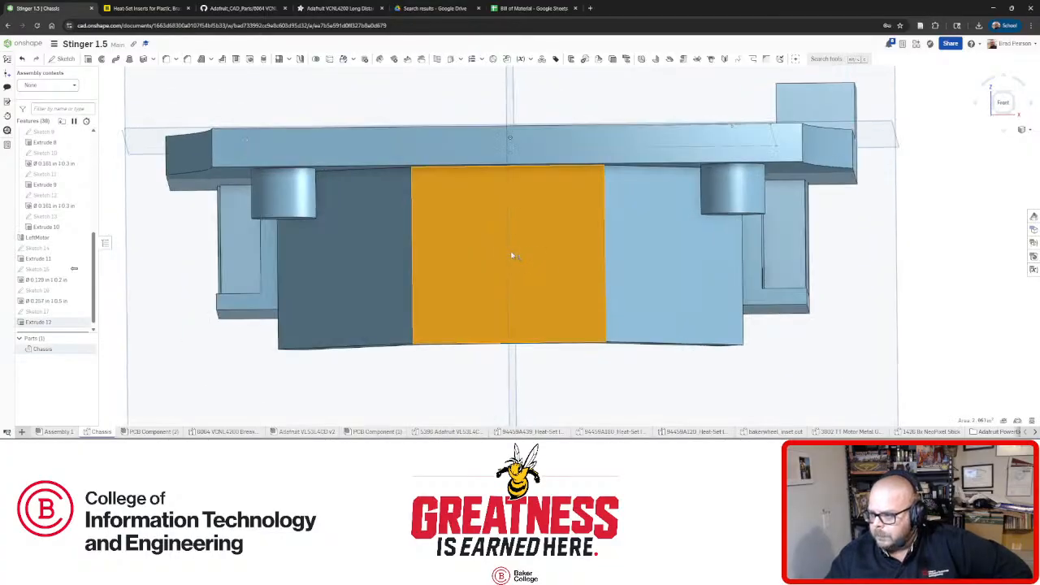
click(64, 60)
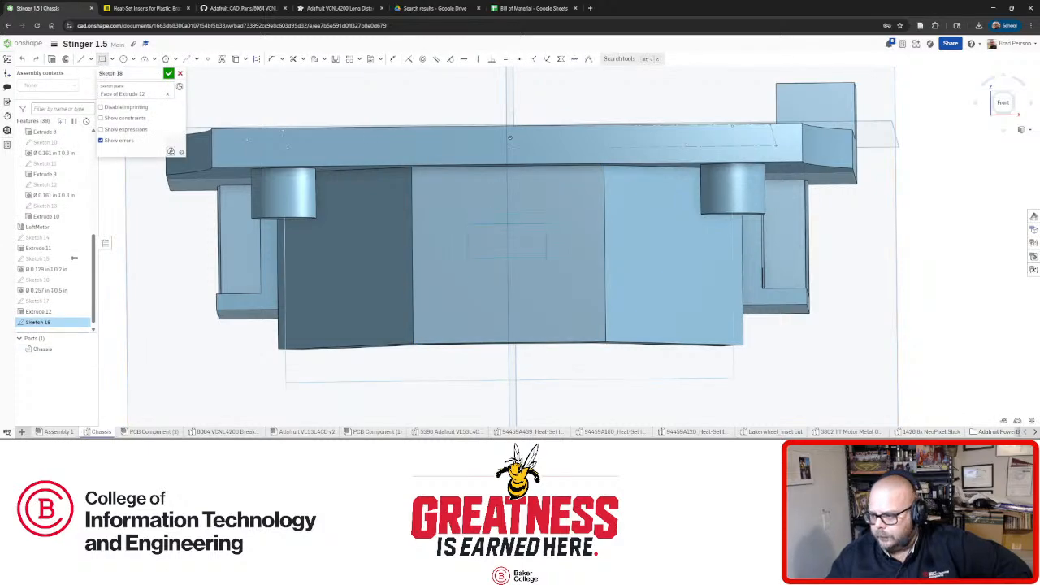
Draw a rectangle on the block's front face and a construction line down to its lower edge.
drag(467, 223, 564, 279)
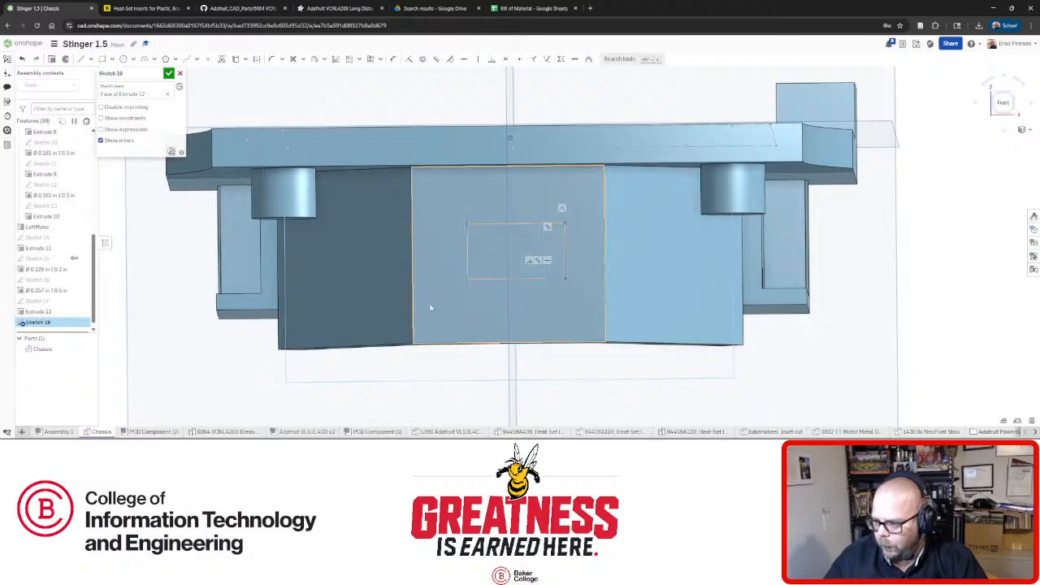
mouse_move(558, 316)
right_down()
mouse_move(561, 325)
mouse_move(547, 263)
mouse_move(508, 242)
right_up()
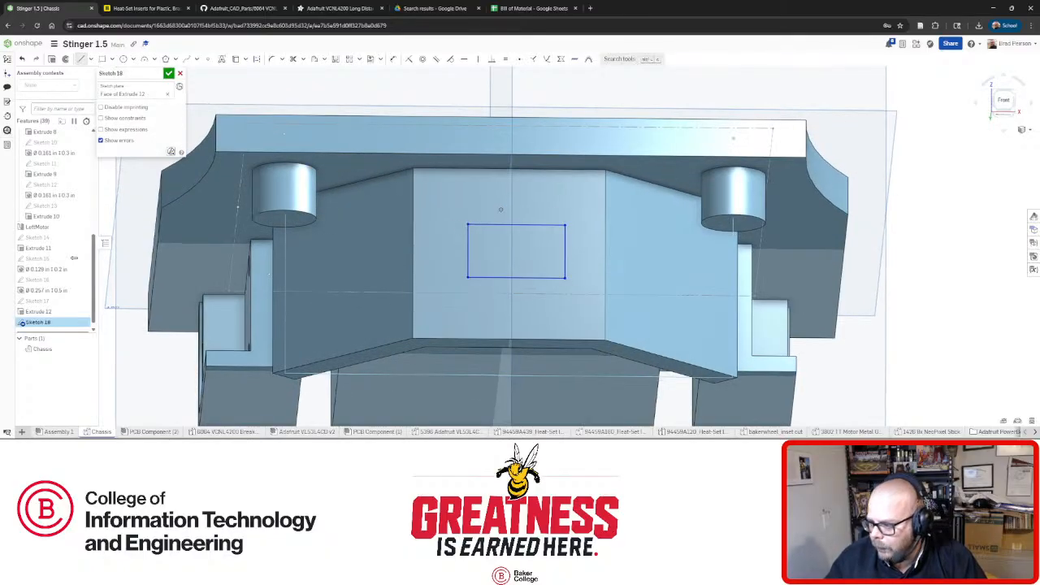
click(517, 278)
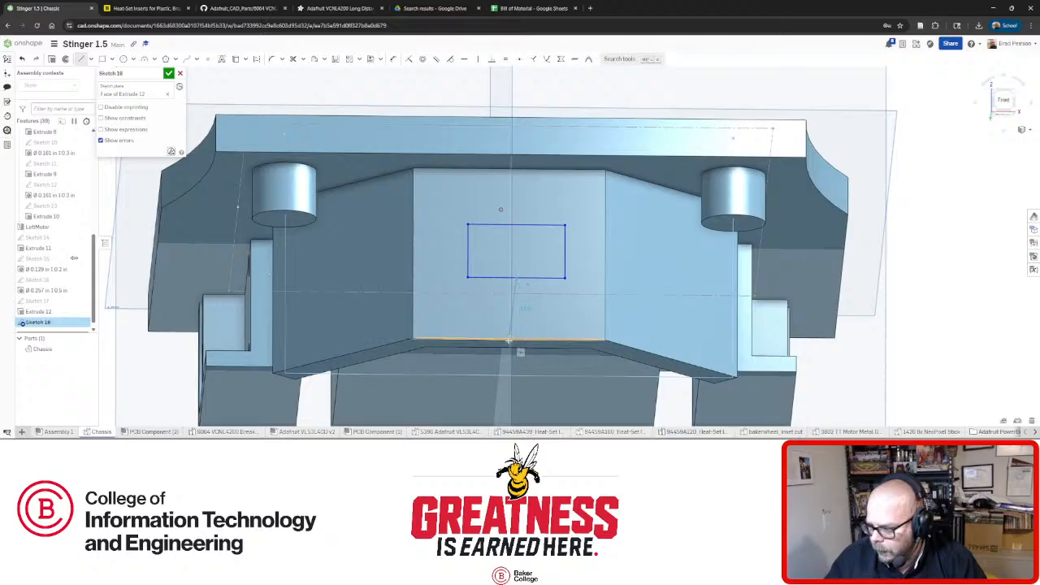
click(508, 340)
click(515, 299)
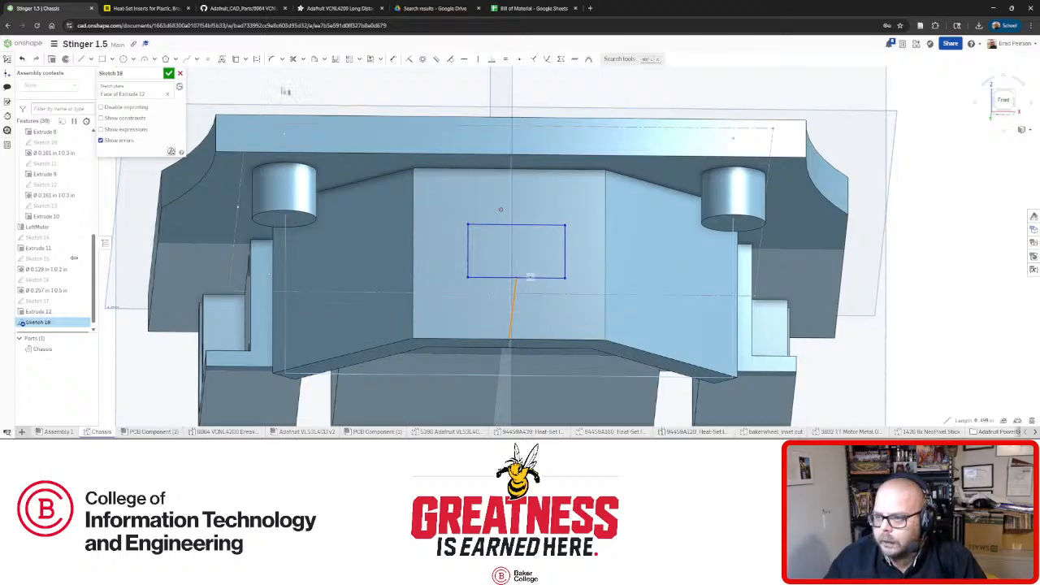
Centre the construction line on the rectangle's bottom edge with Midpoint and view it from Front.
click(476, 61)
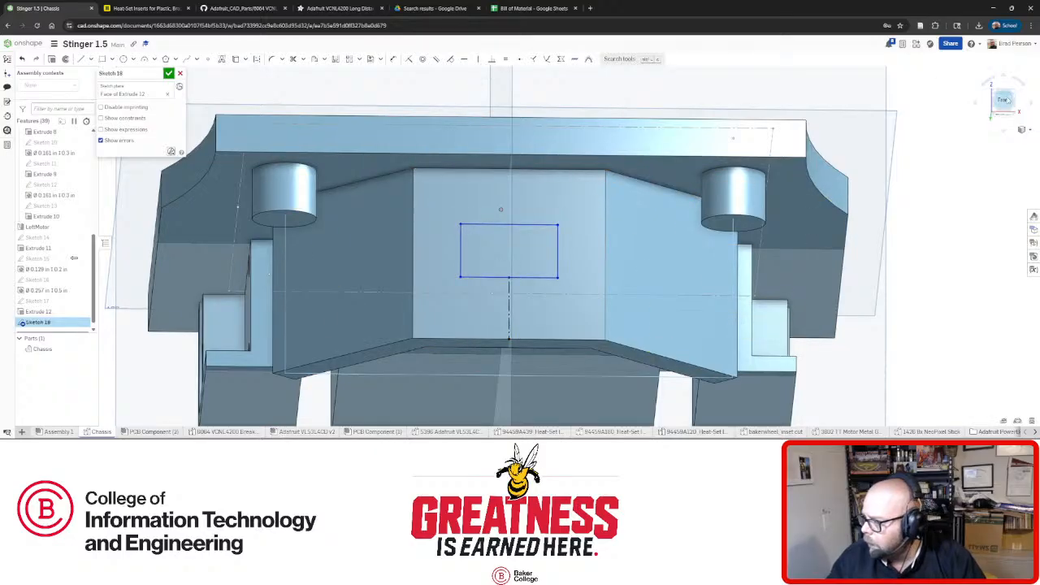
click(1004, 99)
scroll(603, 355, up, 3)
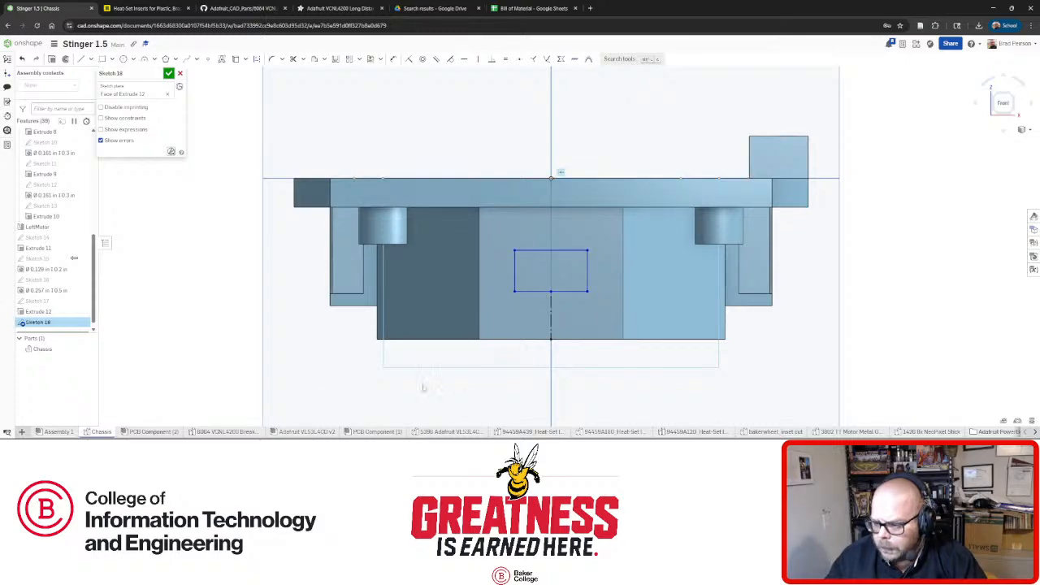
click(207, 432)
click(297, 431)
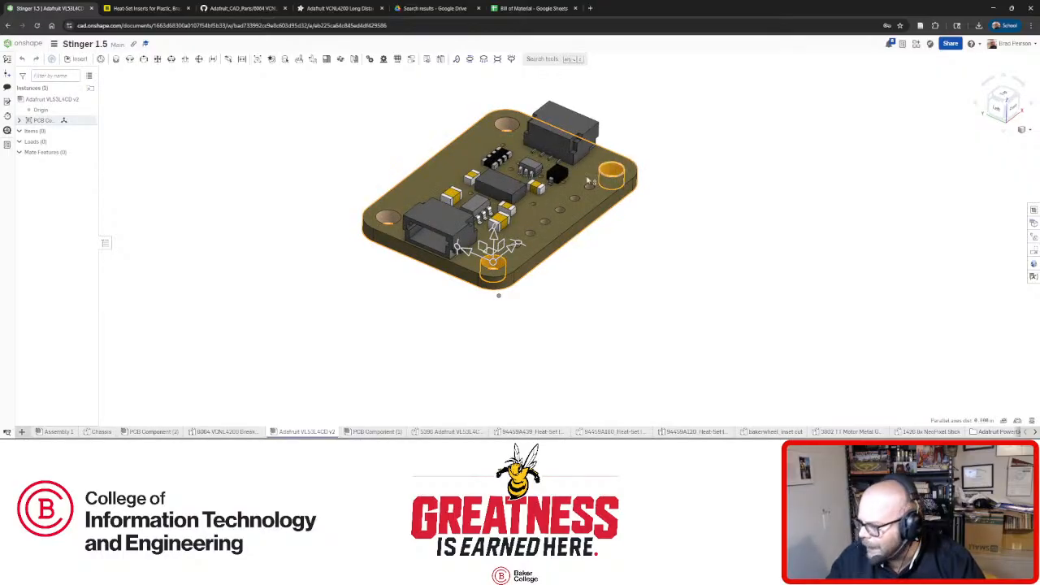
click(604, 322)
click(492, 265)
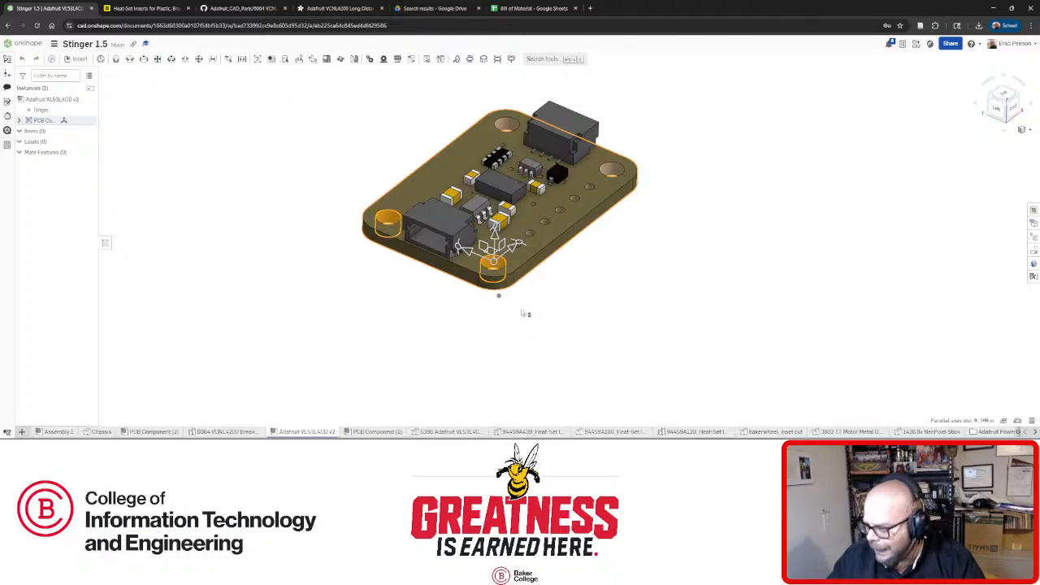
click(280, 312)
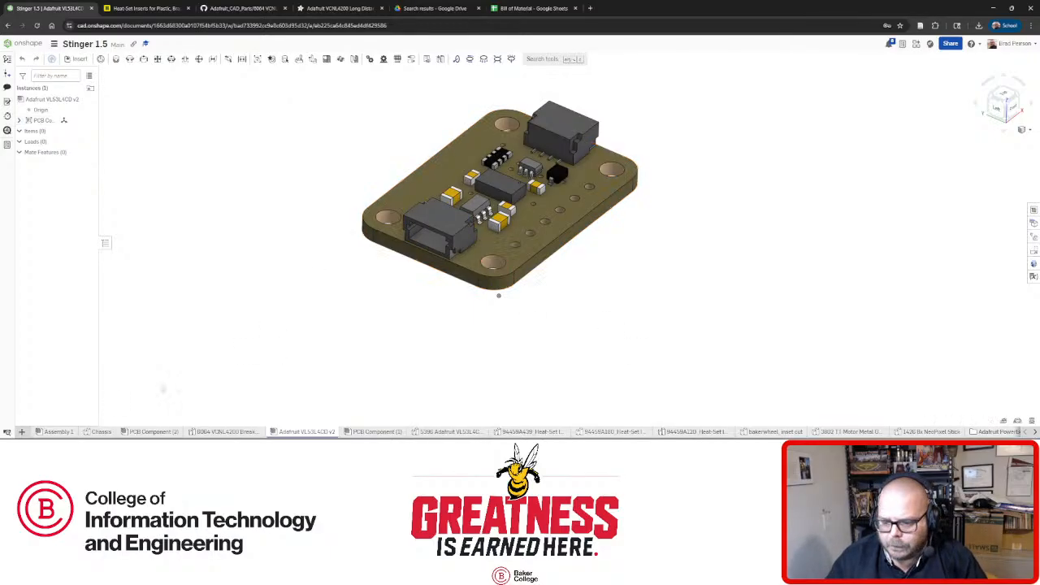
click(58, 431)
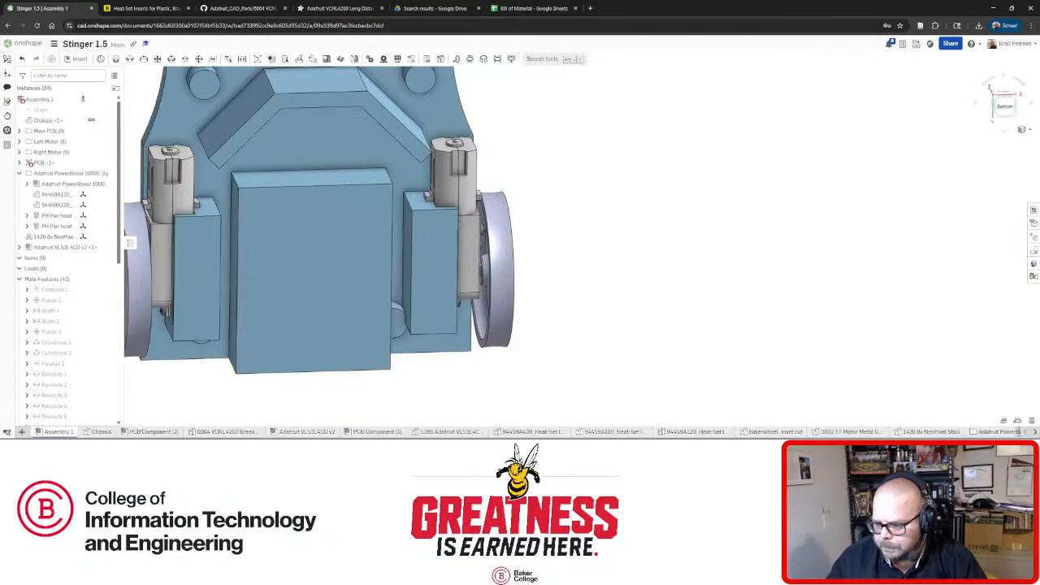
click(101, 433)
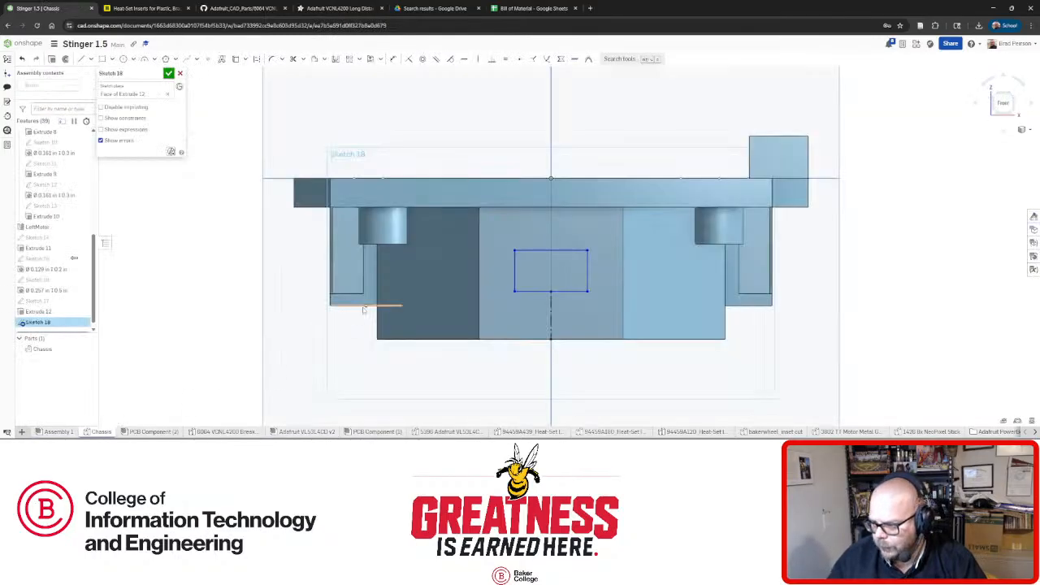
Dimension the sketch rectangle 0.8 wide and 0.5 tall.
scroll(622, 283, up, 2)
right_drag(623, 284, 613, 274)
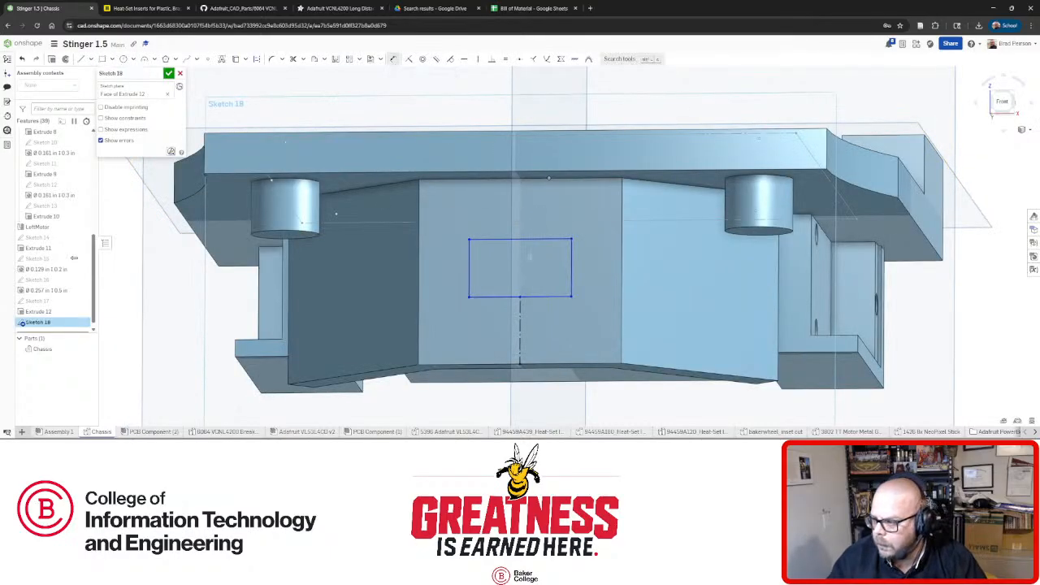
click(393, 58)
click(519, 239)
click(546, 206)
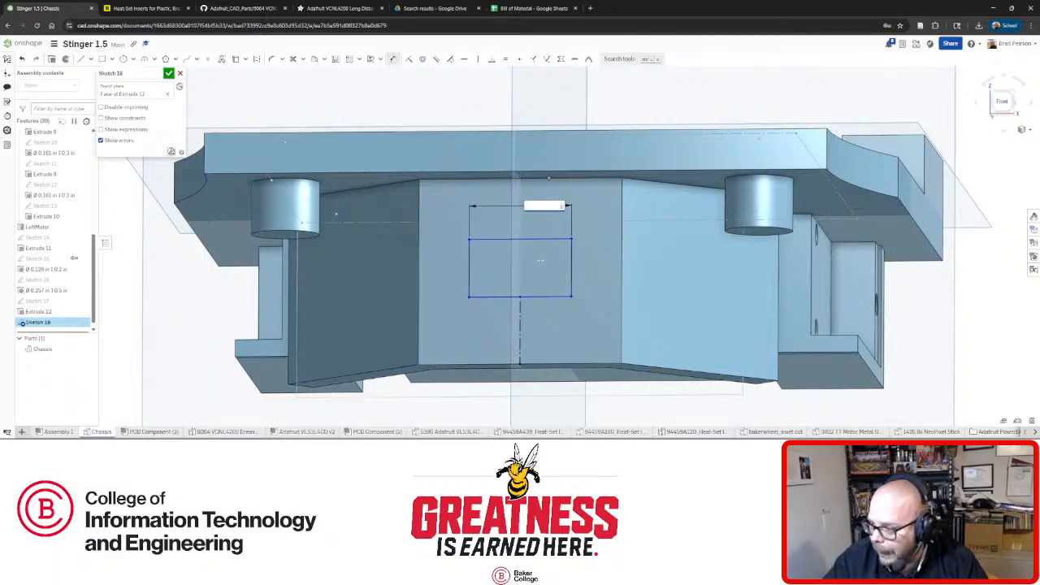
text(0.8)
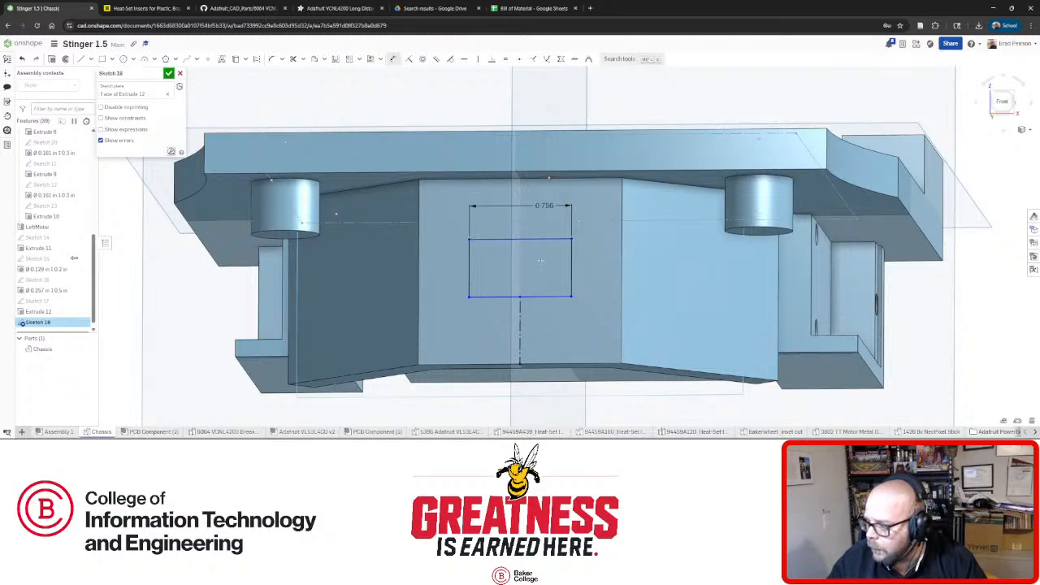
key(Return)
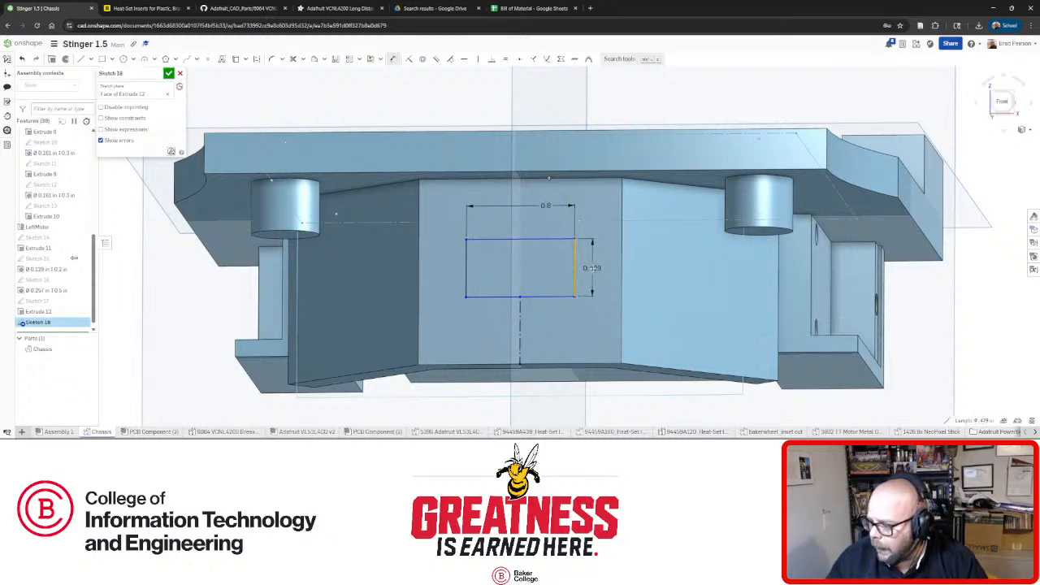
click(593, 269)
text(0.5)
key(Return)
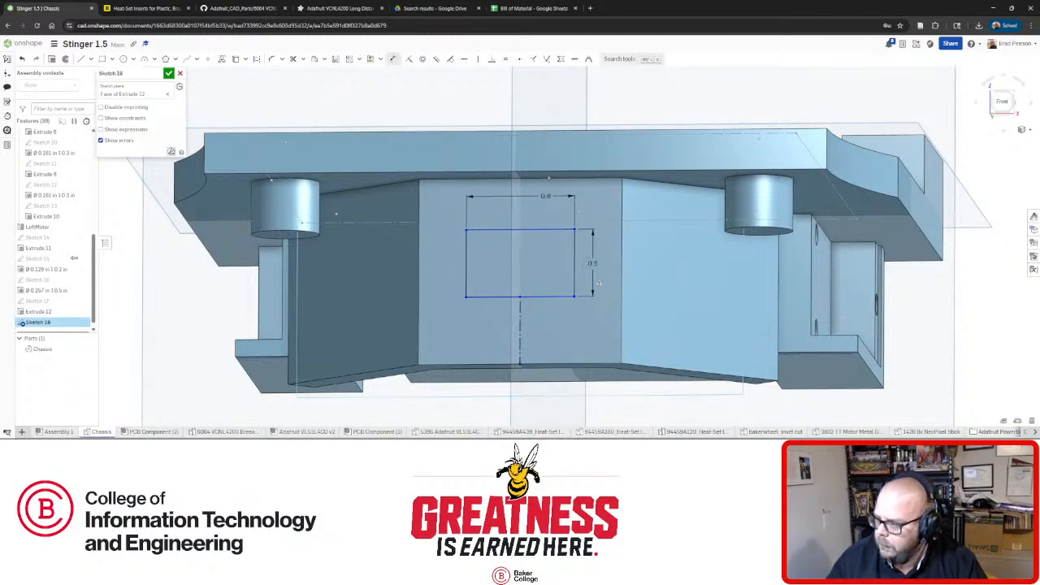
key(n)
Slide the rectangle down the face and back to mid-face, checking the bottom edge's length.
scroll(530, 277, up, 2)
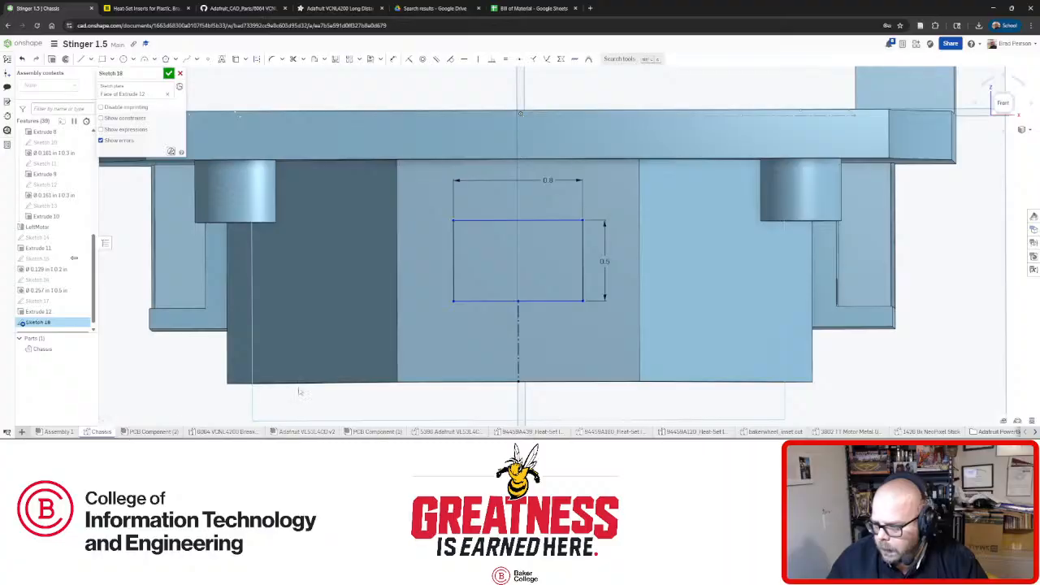
mouse_move(445, 350)
right_down()
mouse_move(487, 352)
mouse_move(504, 338)
mouse_move(434, 356)
mouse_move(446, 358)
right_up()
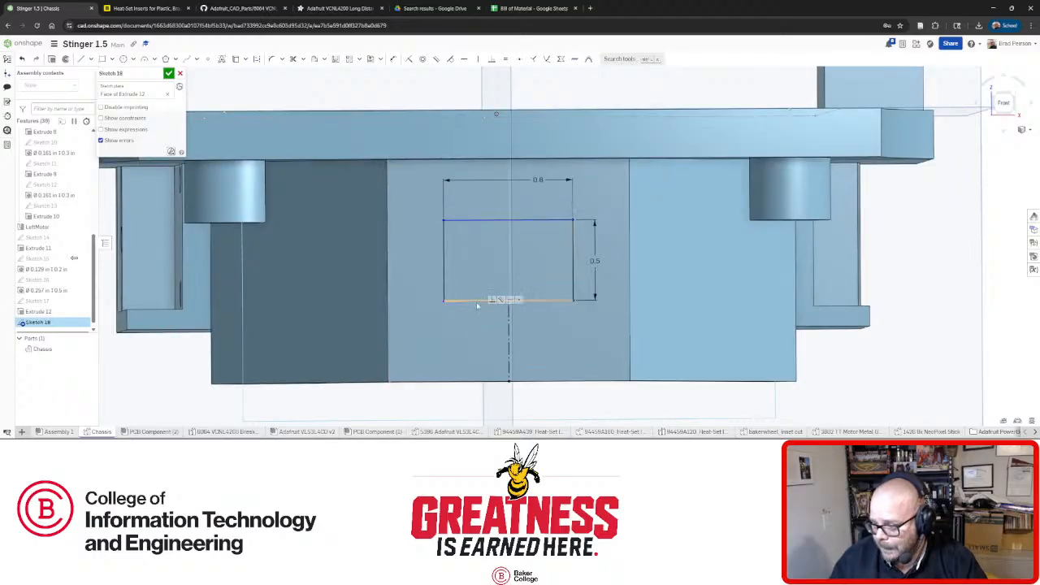
mouse_move(477, 308)
mouse_down()
mouse_move(478, 386)
mouse_move(473, 277)
mouse_move(470, 292)
mouse_up()
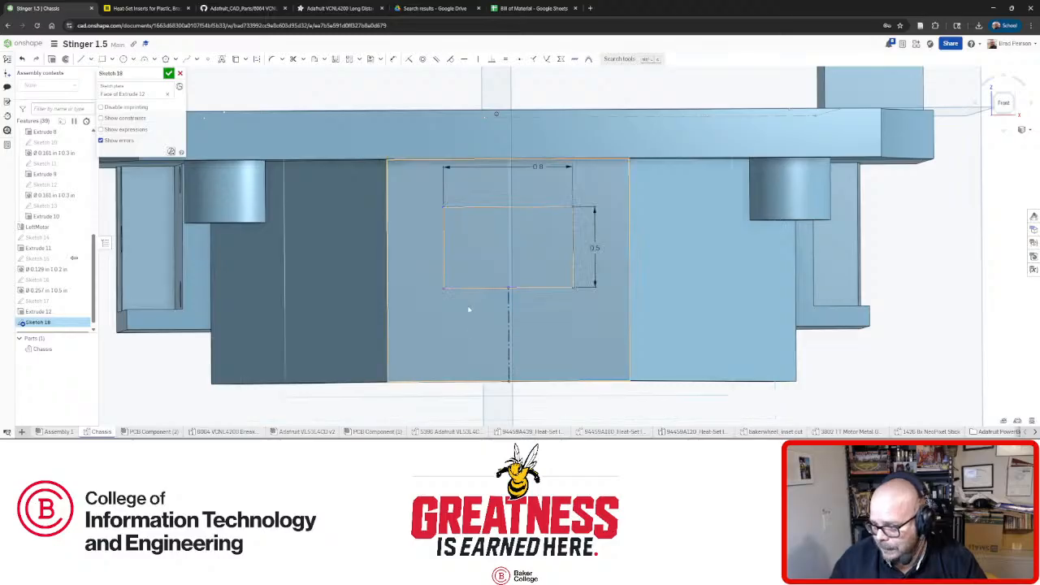
mouse_move(469, 309)
right_down()
mouse_move(478, 308)
mouse_move(475, 294)
right_up()
mouse_move(468, 293)
mouse_down()
mouse_move(459, 381)
mouse_move(457, 304)
mouse_up()
right_drag(456, 305, 453, 330)
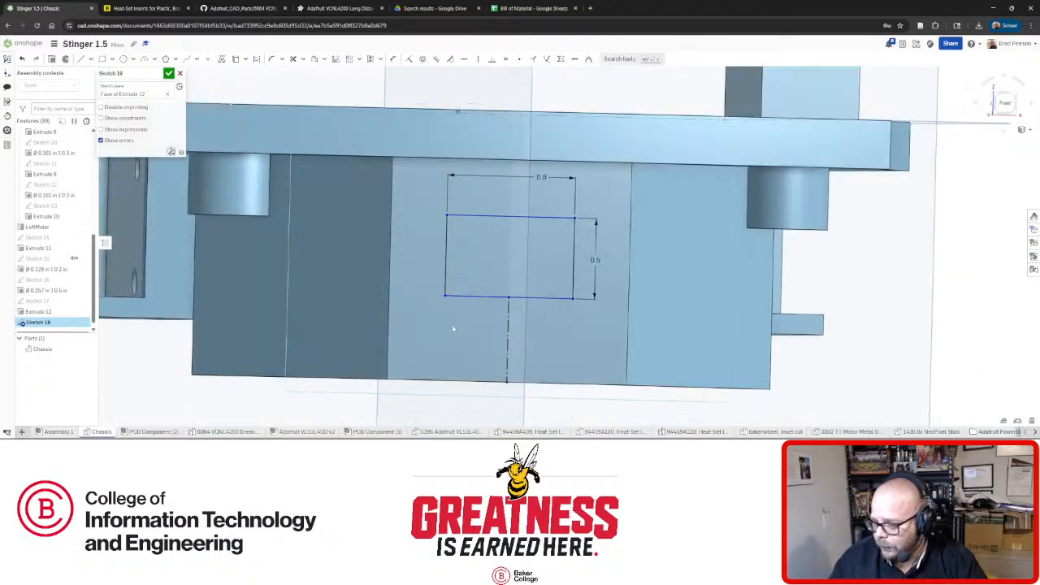
click(219, 377)
Fine-tune the rectangle's vertical position, square the view to Front, and open the VL53L4CD v2 model.
right_drag(497, 318, 496, 312)
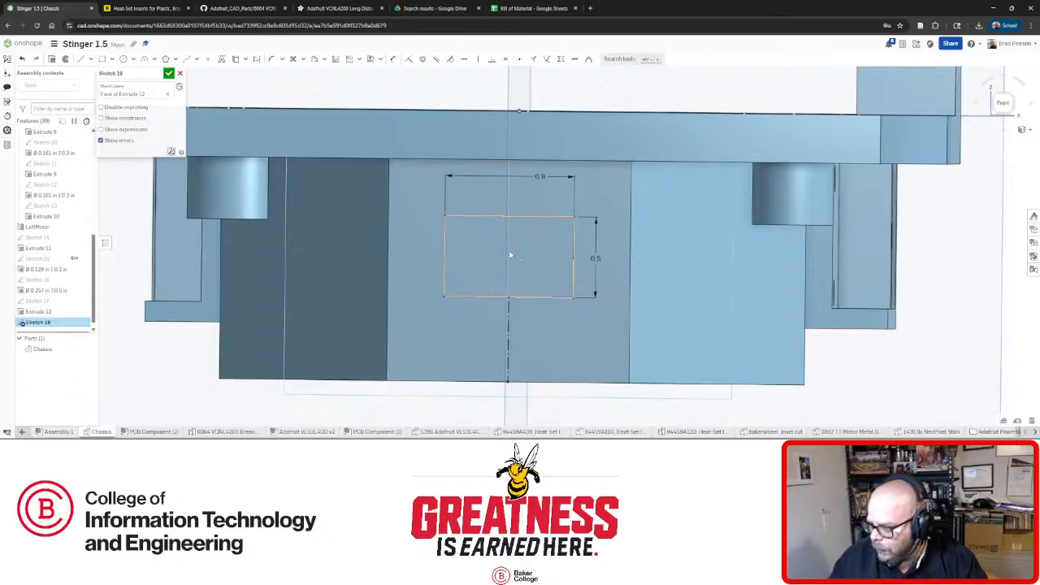
drag(508, 217, 509, 238)
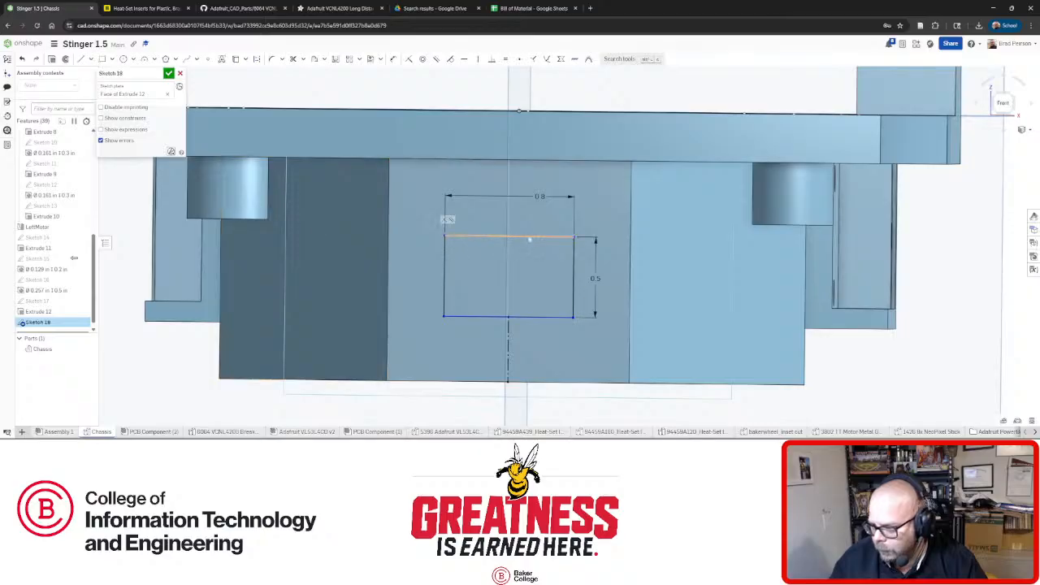
drag(532, 237, 534, 213)
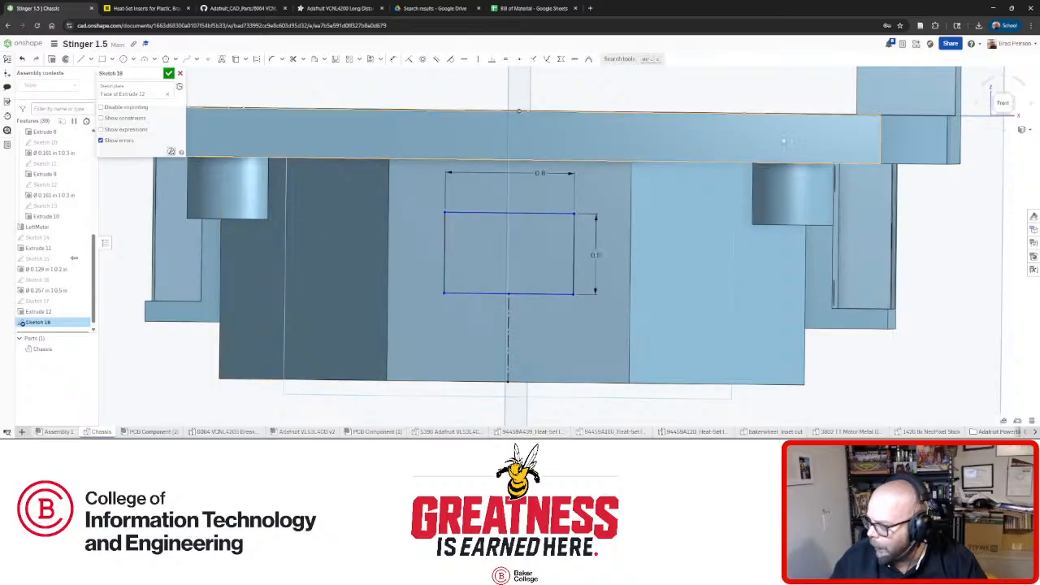
click(1008, 103)
scroll(568, 340, up, 5)
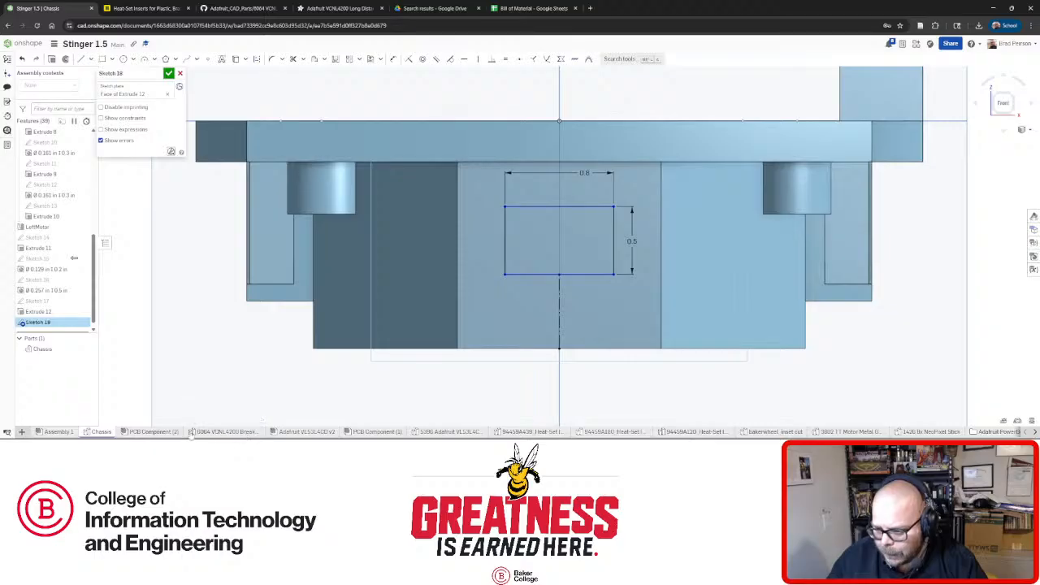
click(325, 434)
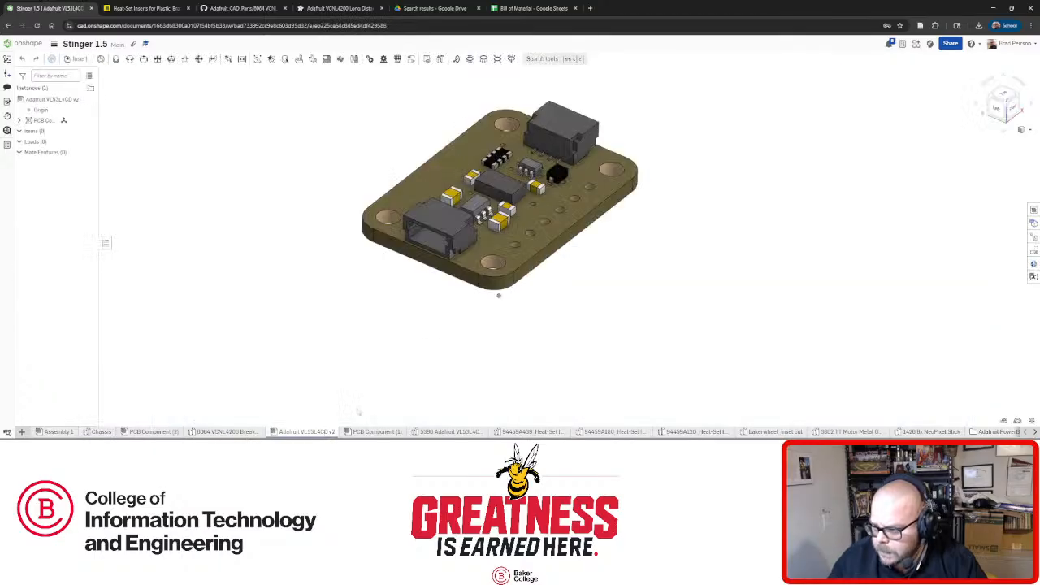
Orbit the VL53L4CD board, selecting the middle component's end face and the right side face.
right_drag(497, 294, 533, 253)
scroll(532, 252, up, 3)
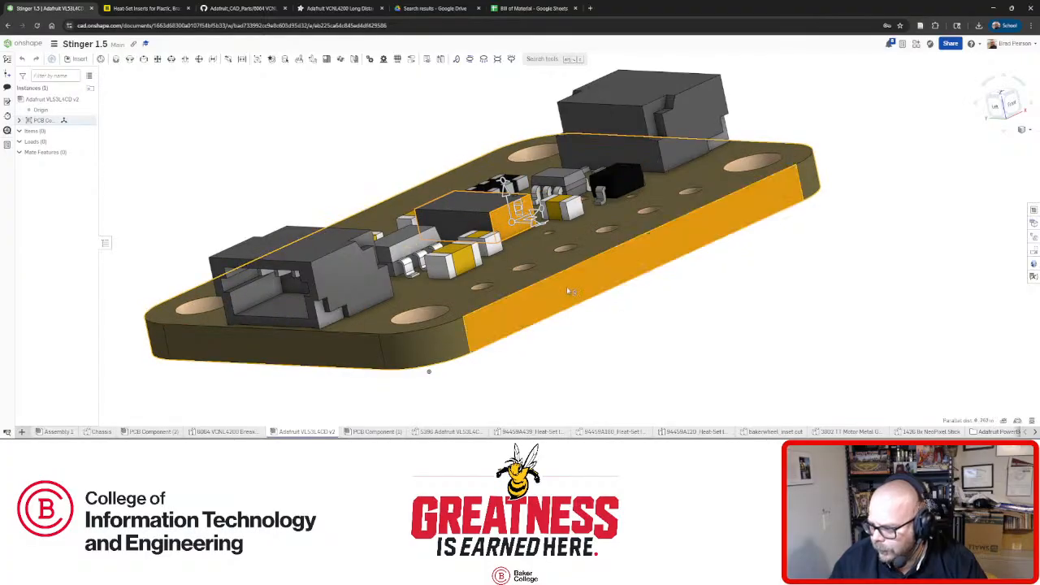
right_drag(728, 322, 691, 323)
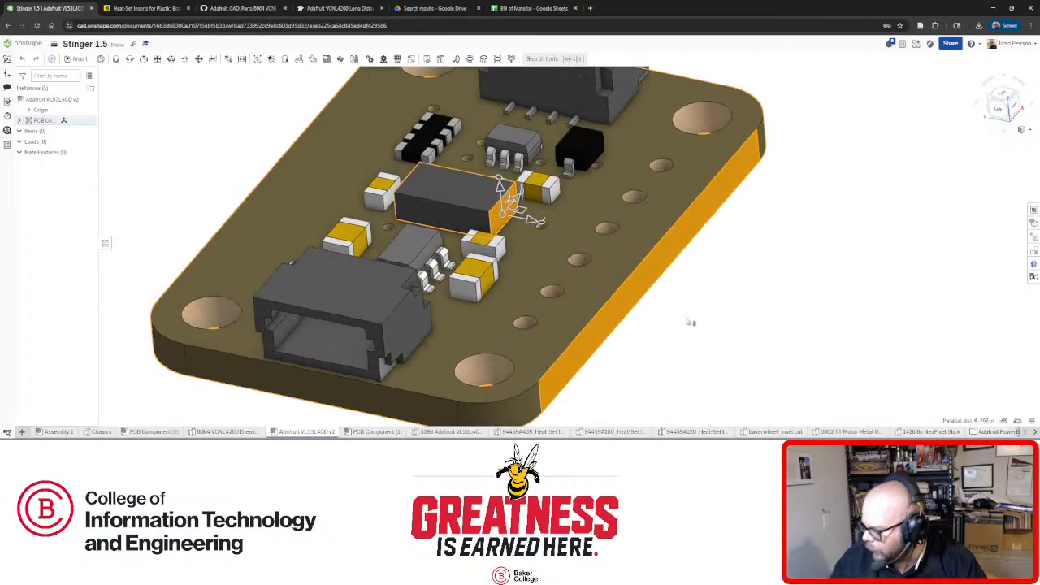
click(705, 318)
right_drag(661, 283, 642, 270)
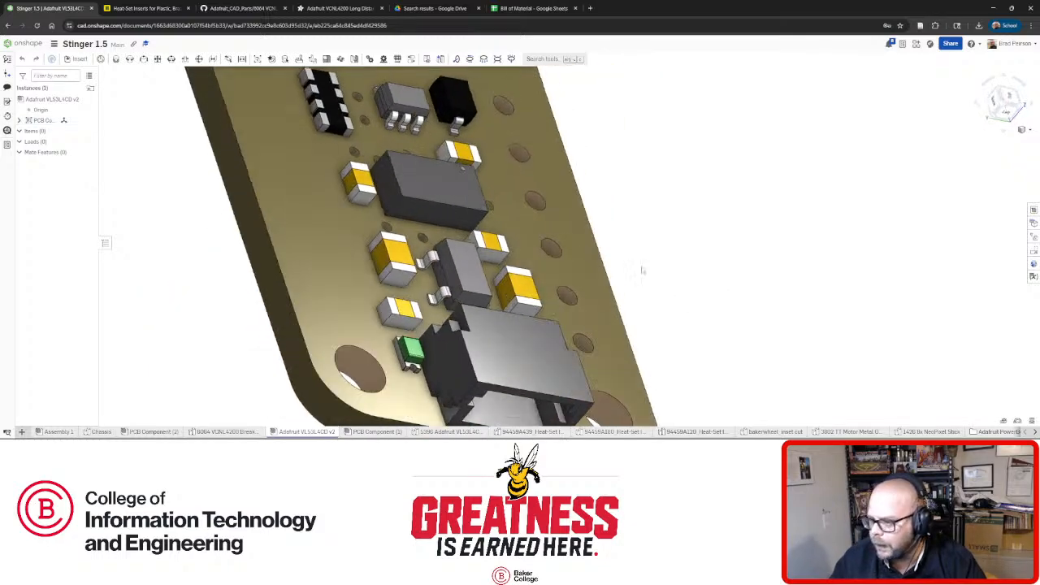
click(384, 194)
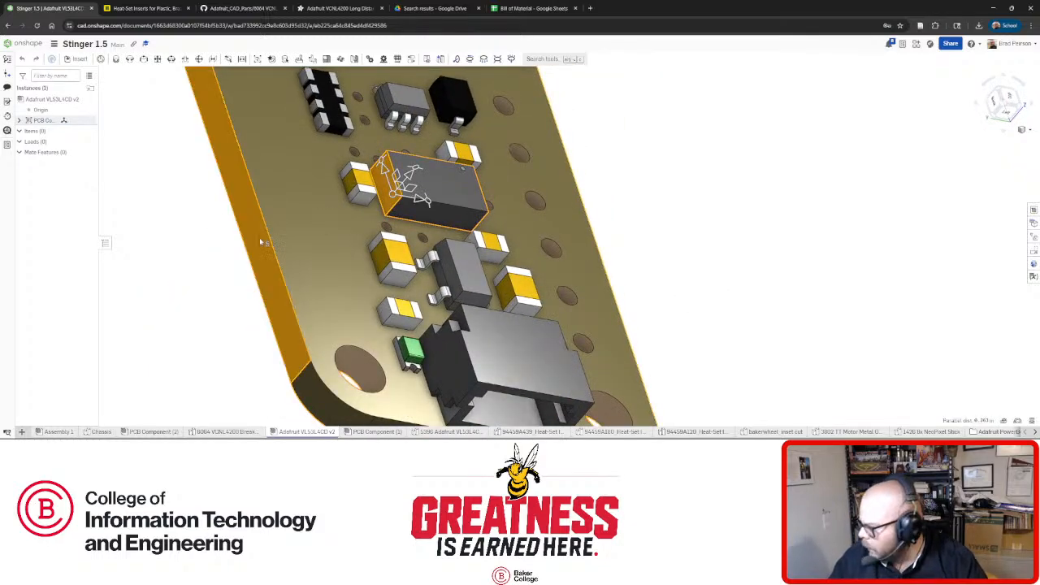
right_drag(261, 242, 341, 247)
click(674, 257)
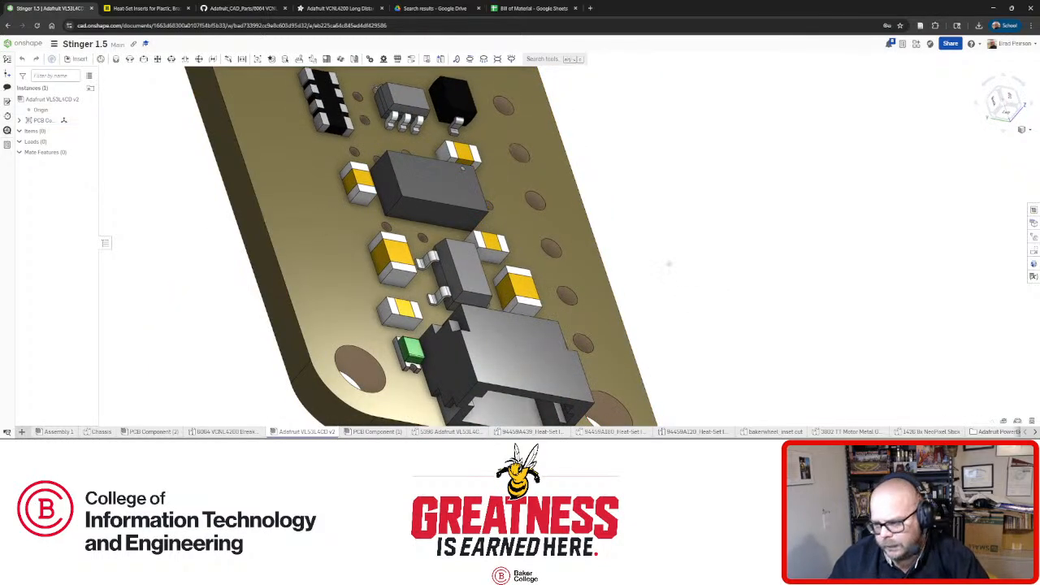
right_drag(646, 255, 664, 266)
click(665, 267)
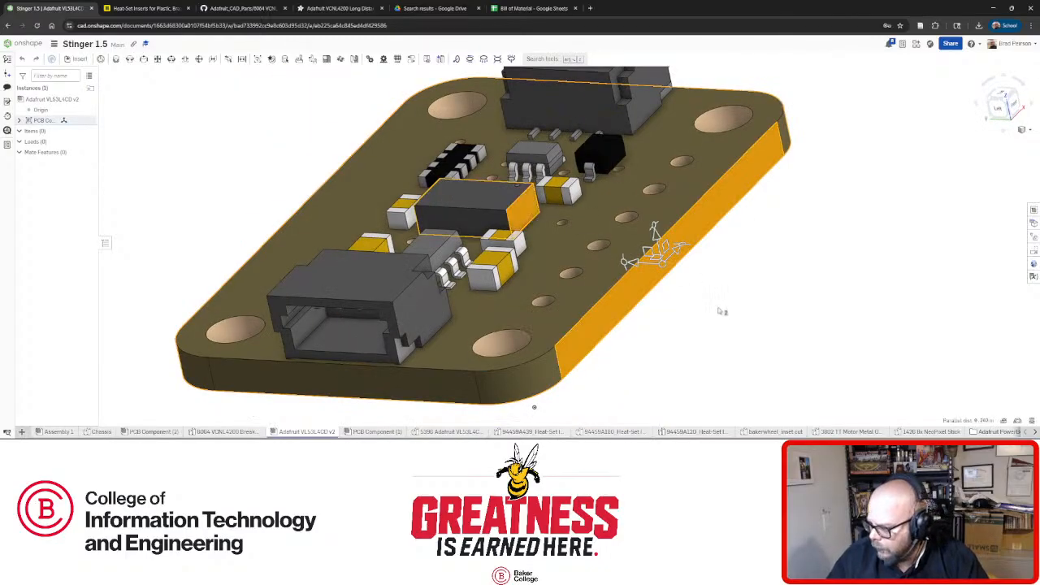
click(720, 311)
Inspect the board's central chip and side faces from low and near top-down angles.
right_drag(677, 323, 665, 288)
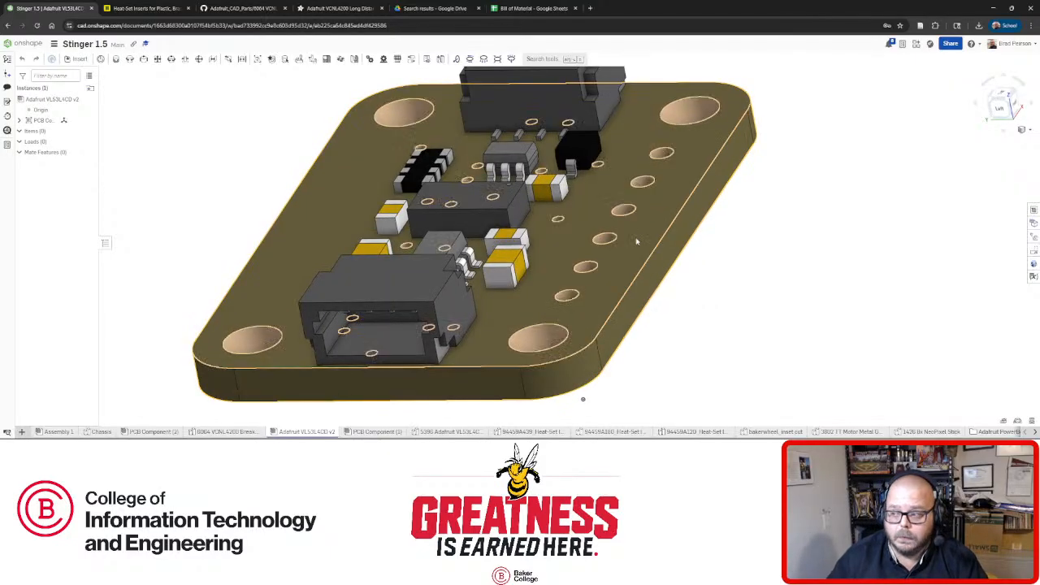
click(460, 209)
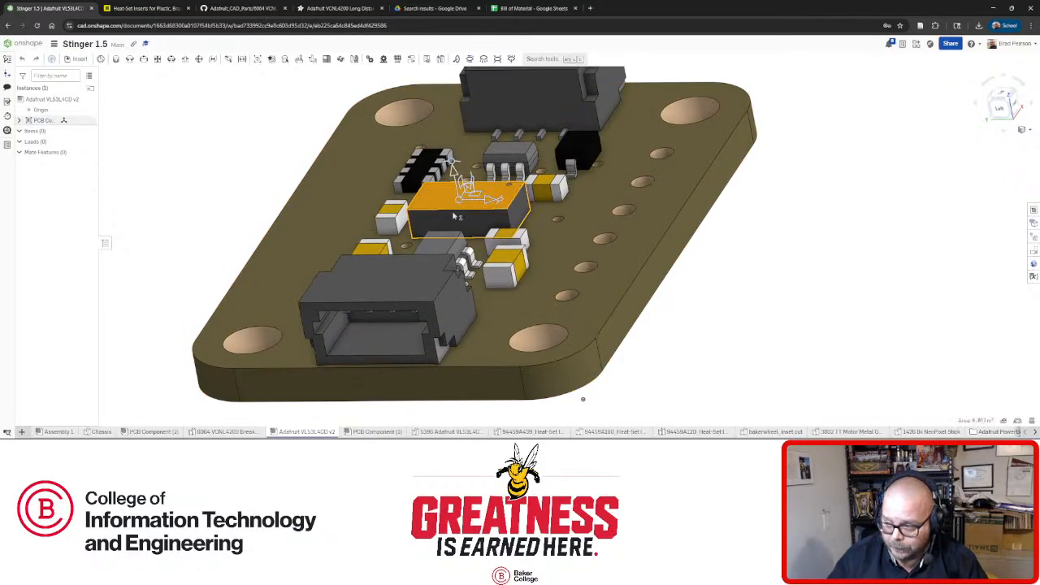
click(738, 263)
right_drag(698, 290, 683, 277)
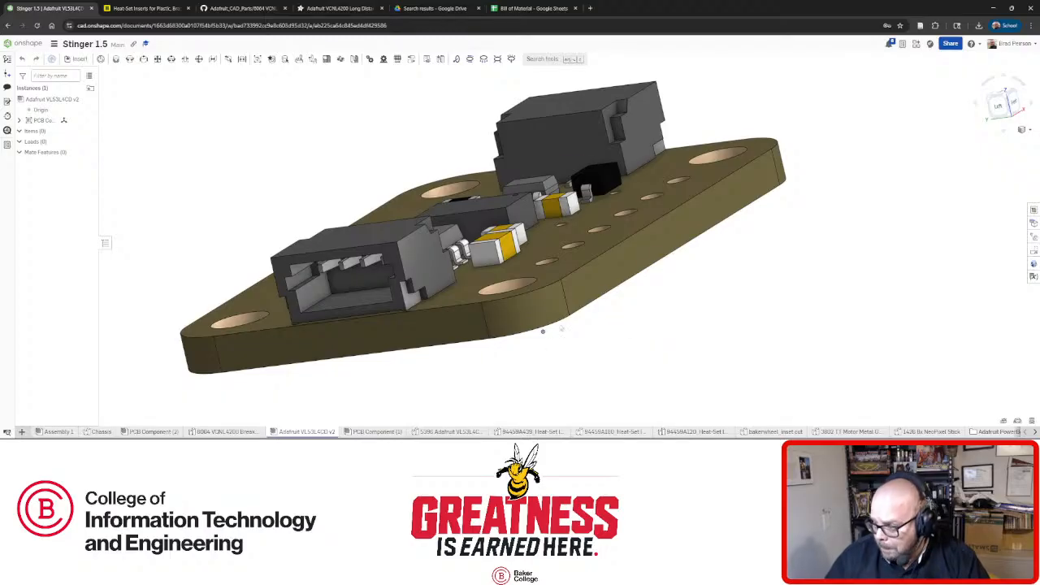
click(592, 281)
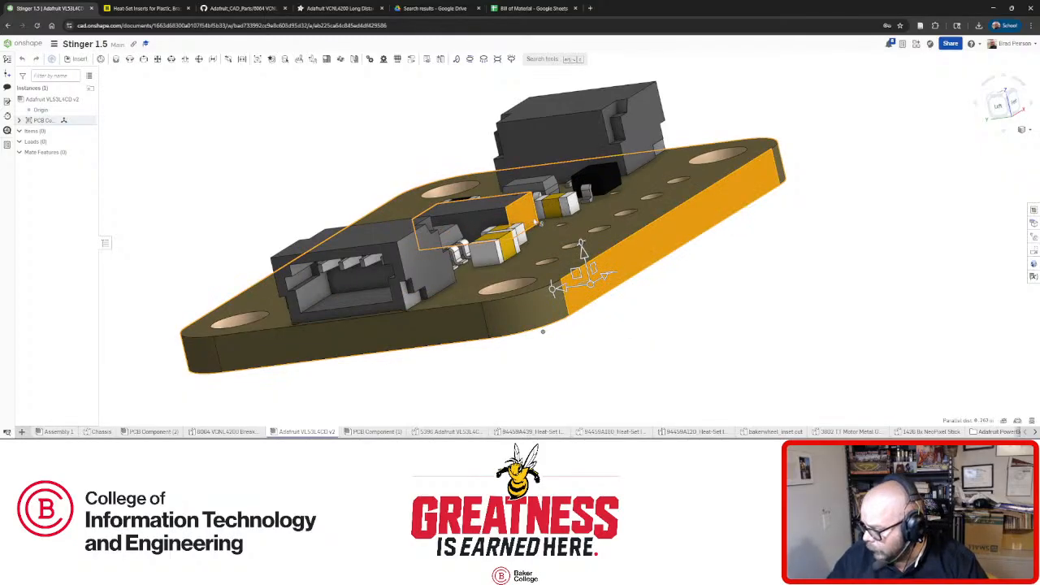
click(676, 301)
mouse_move(633, 271)
right_down()
mouse_move(604, 248)
mouse_move(631, 269)
mouse_move(615, 271)
right_up()
click(629, 259)
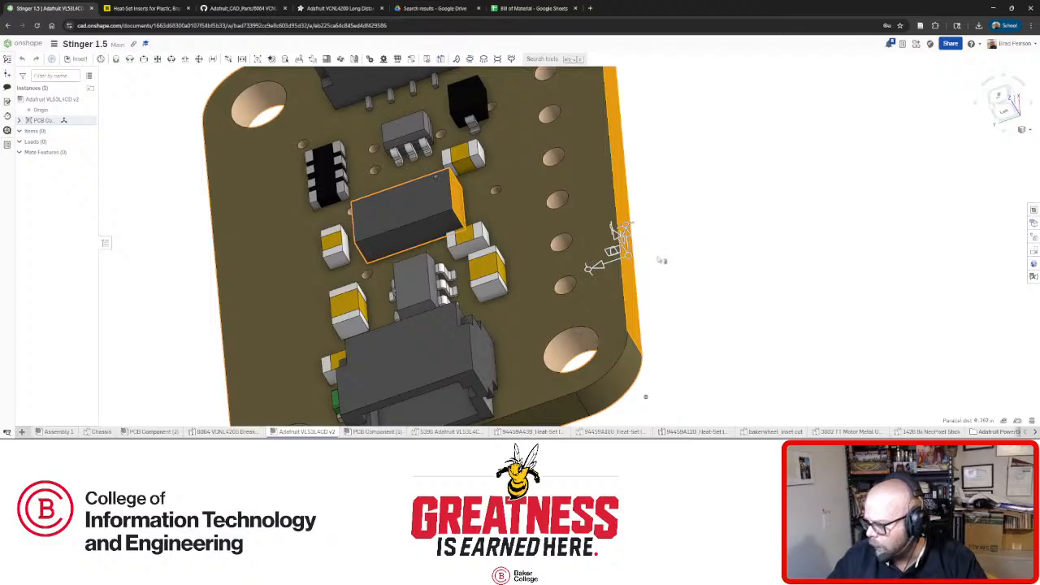
click(666, 250)
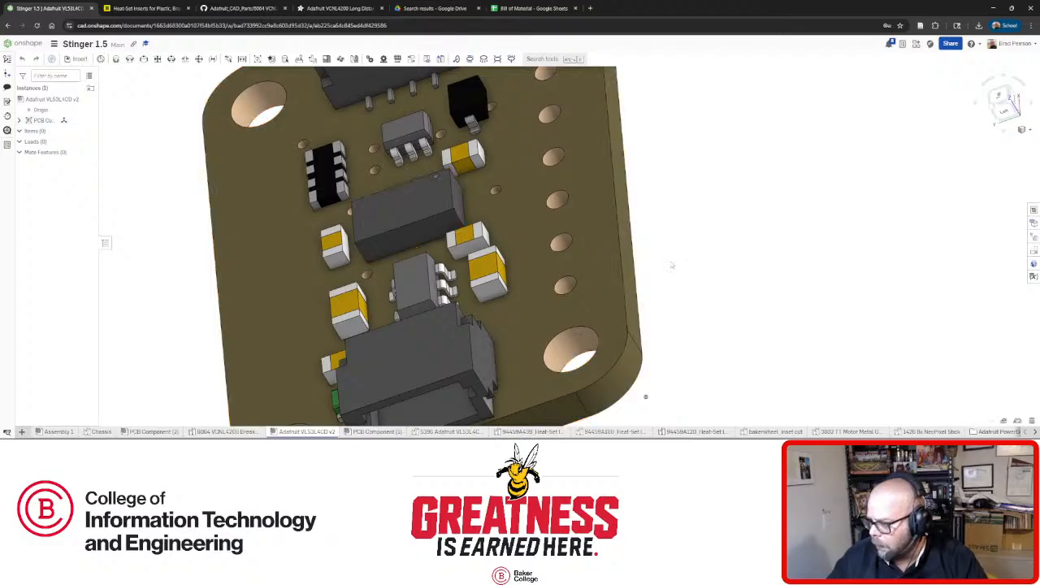
Return to Sketch 18 on the chassis and draw a horizontal line across the rectangle.
click(101, 431)
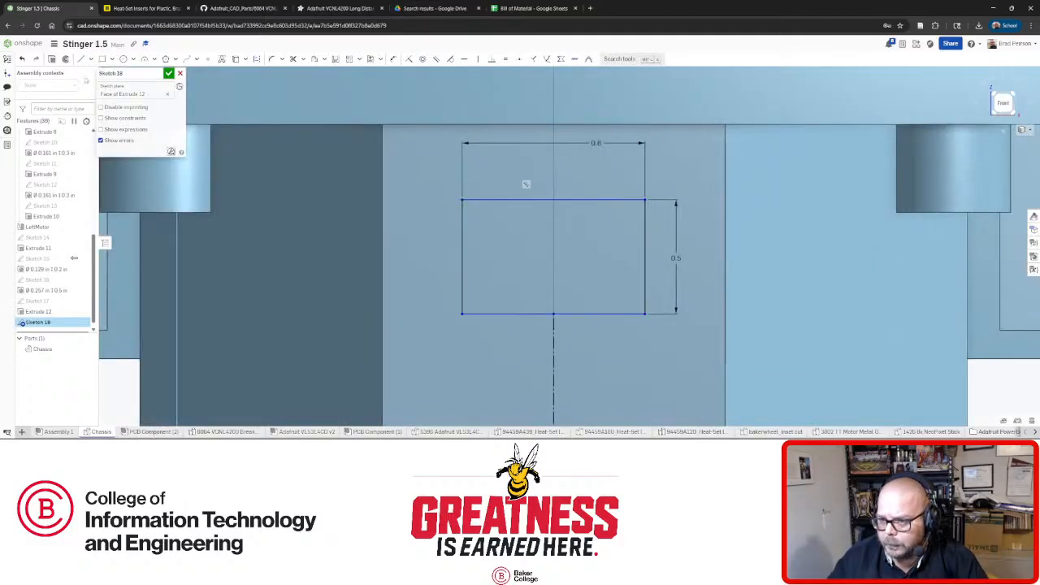
click(644, 232)
key(Escape)
Make the horizontal line construction, space it 0.262 in below the top edge, then select the VL53L4CD board's mounting hole.
click(568, 232)
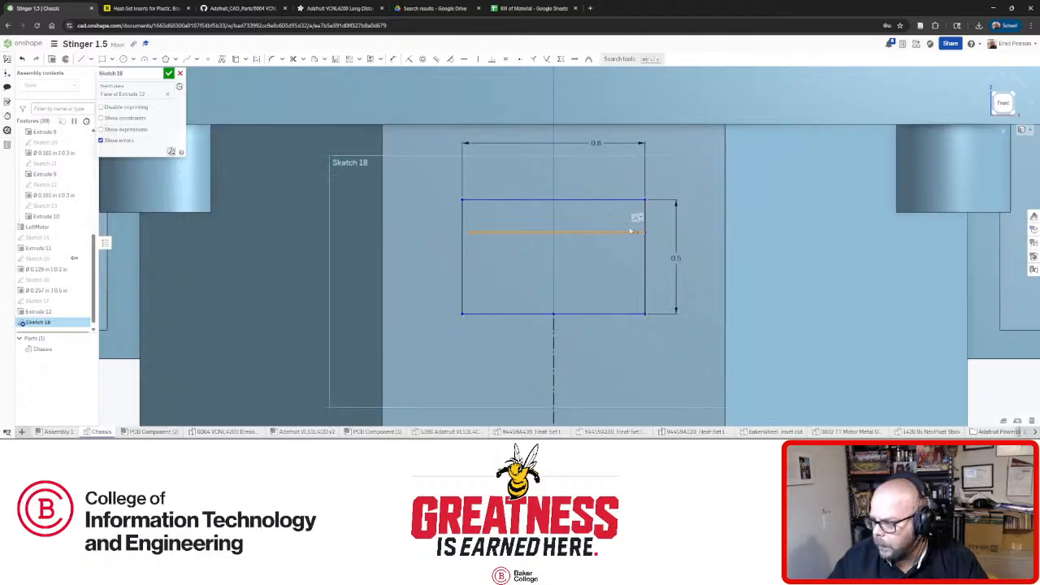
click(255, 60)
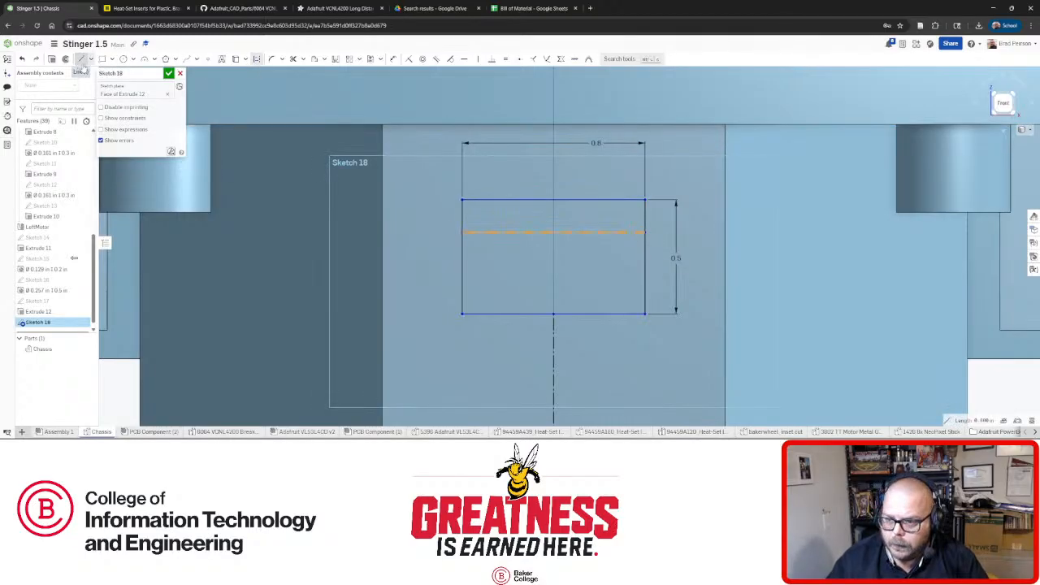
click(392, 59)
click(505, 233)
click(520, 200)
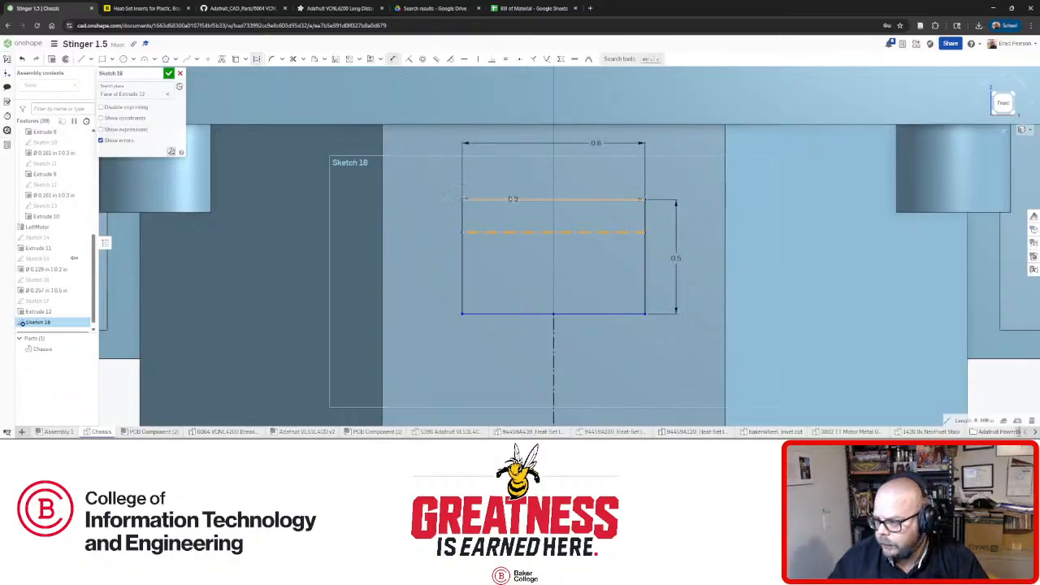
click(427, 218)
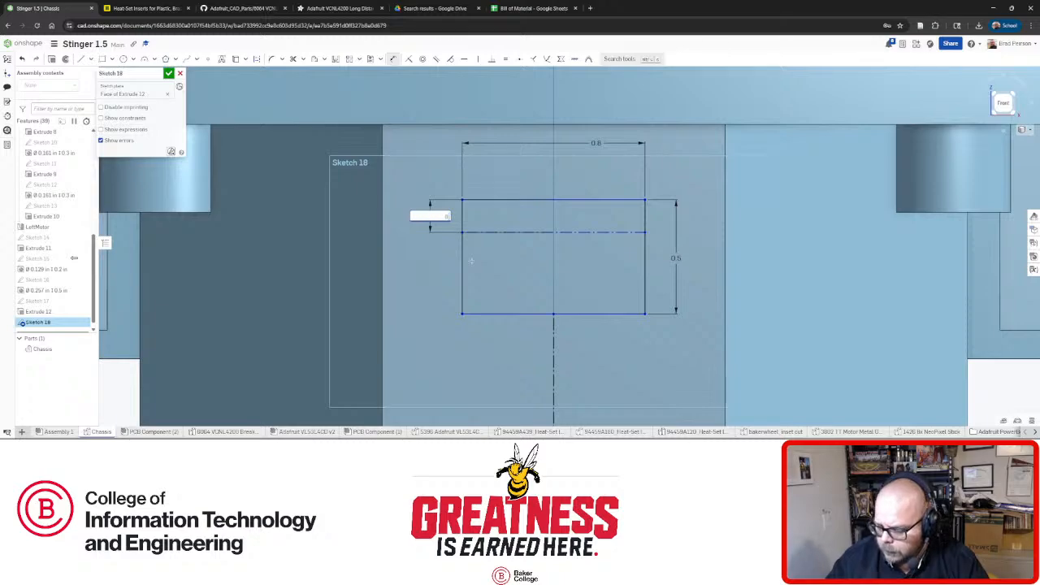
key(Return)
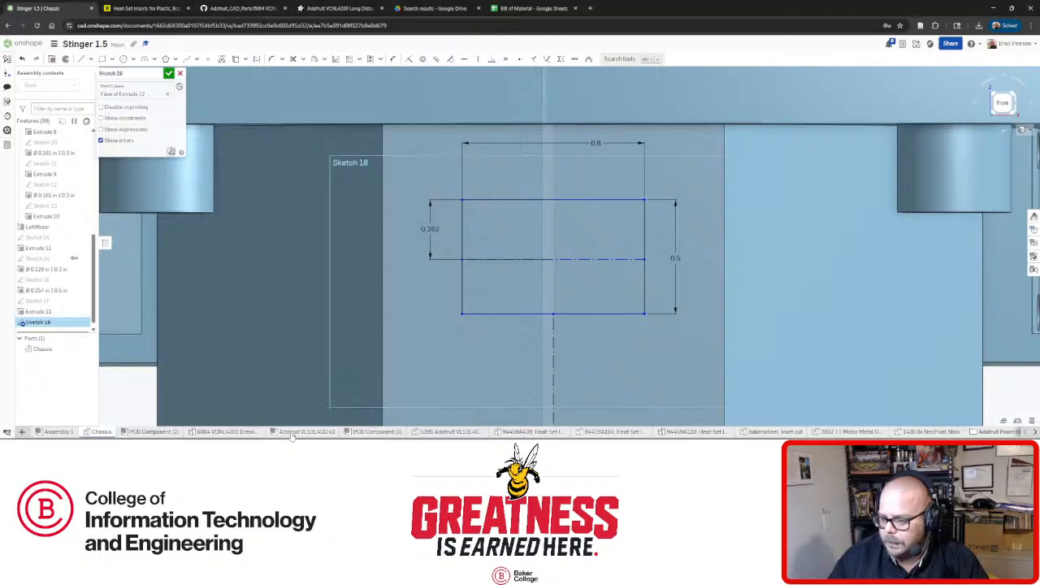
click(291, 433)
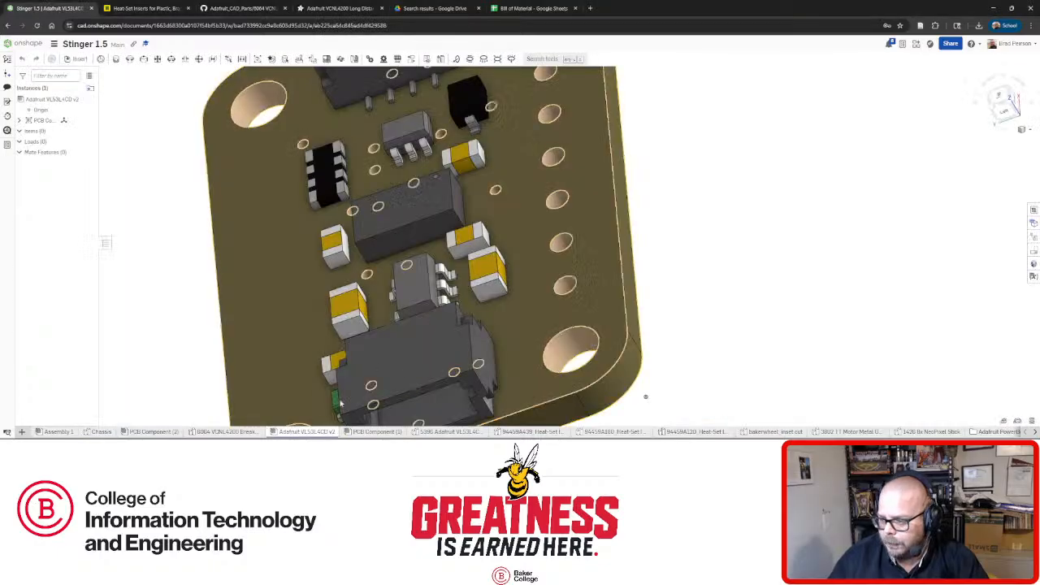
click(566, 351)
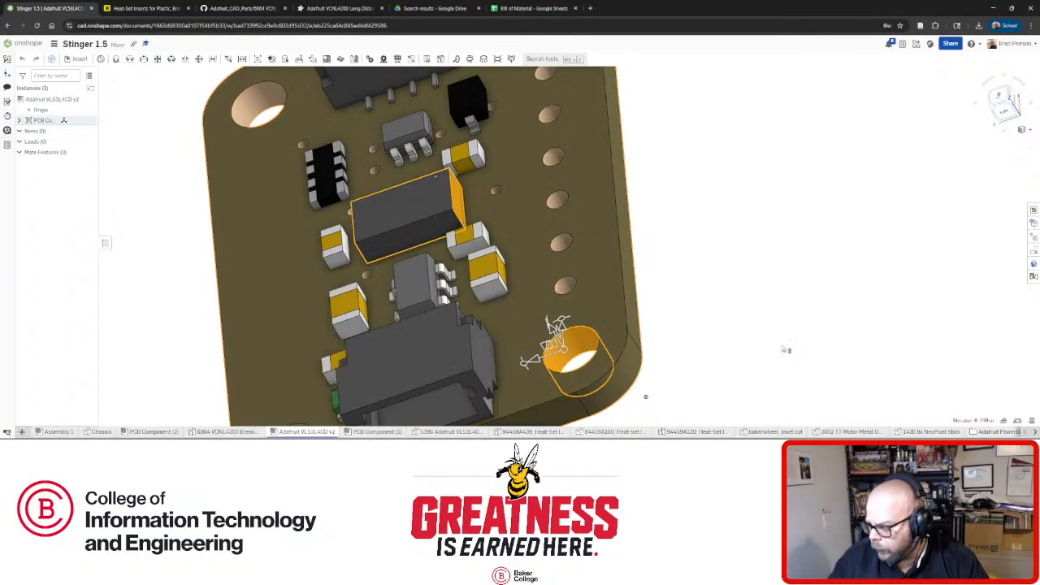
Review the mounting-hole measurement, check the McMaster-Carr heat-set insert listing, and return to the Chassis part studio.
click(1004, 420)
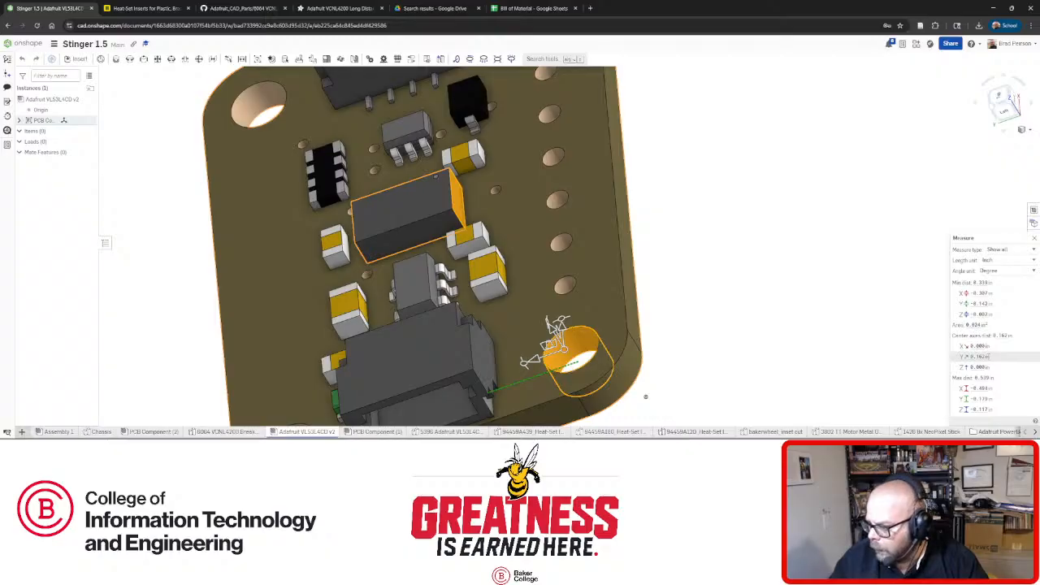
click(744, 315)
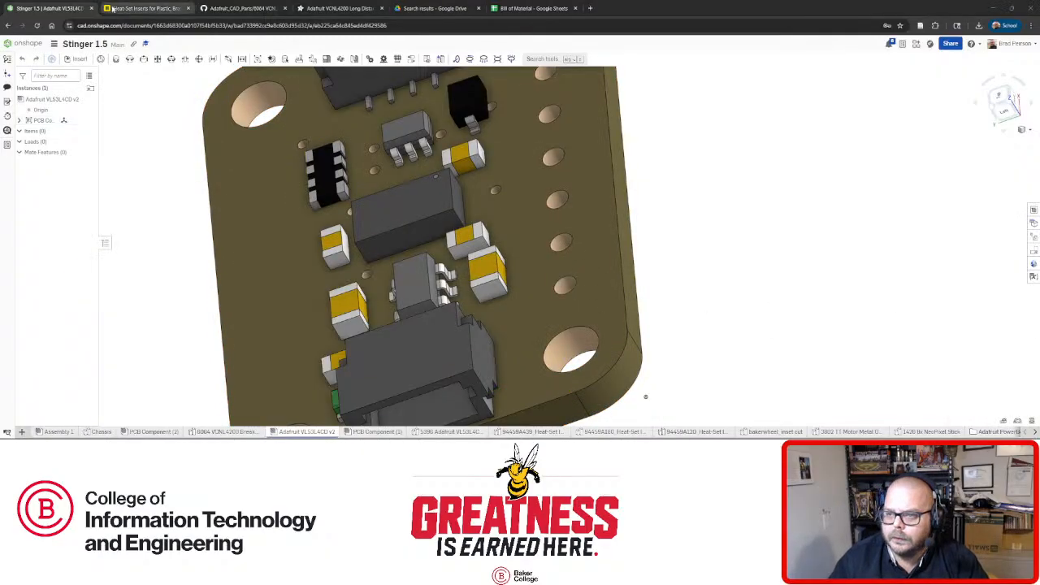
click(142, 9)
click(48, 8)
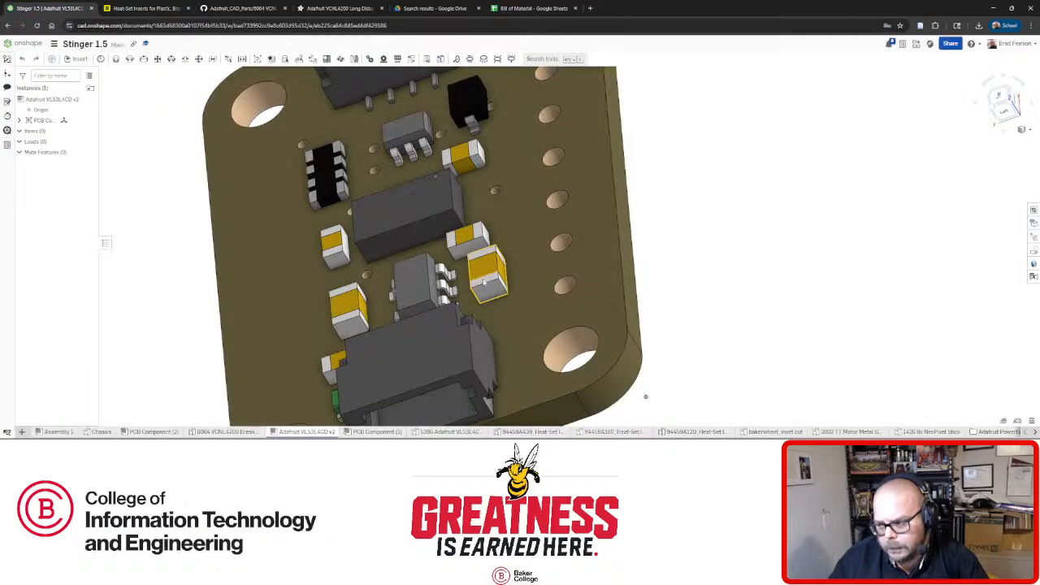
click(95, 433)
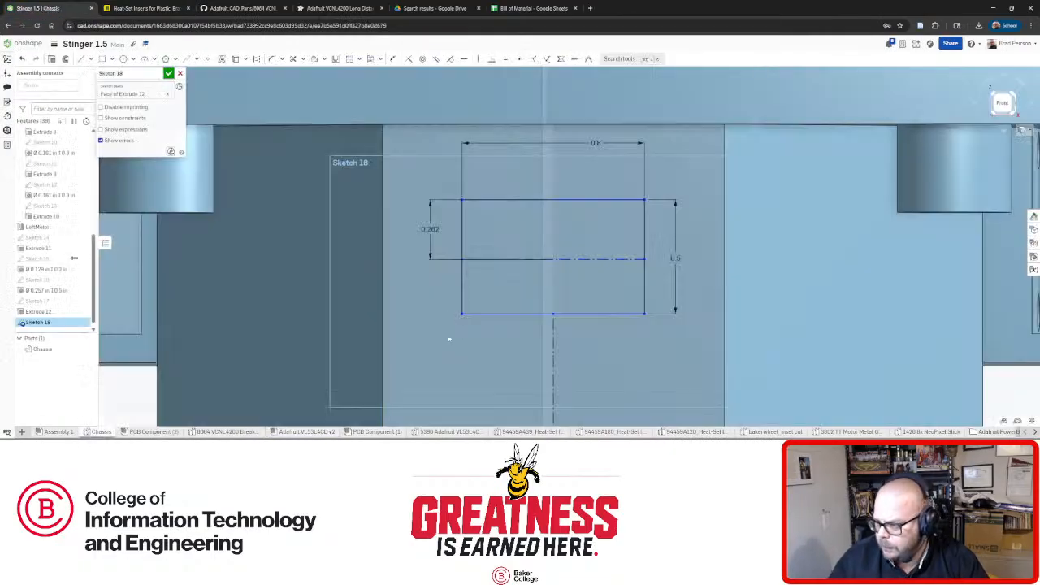
Change the top-edge-to-centreline dimension to 0.162 in.
double_click(426, 228)
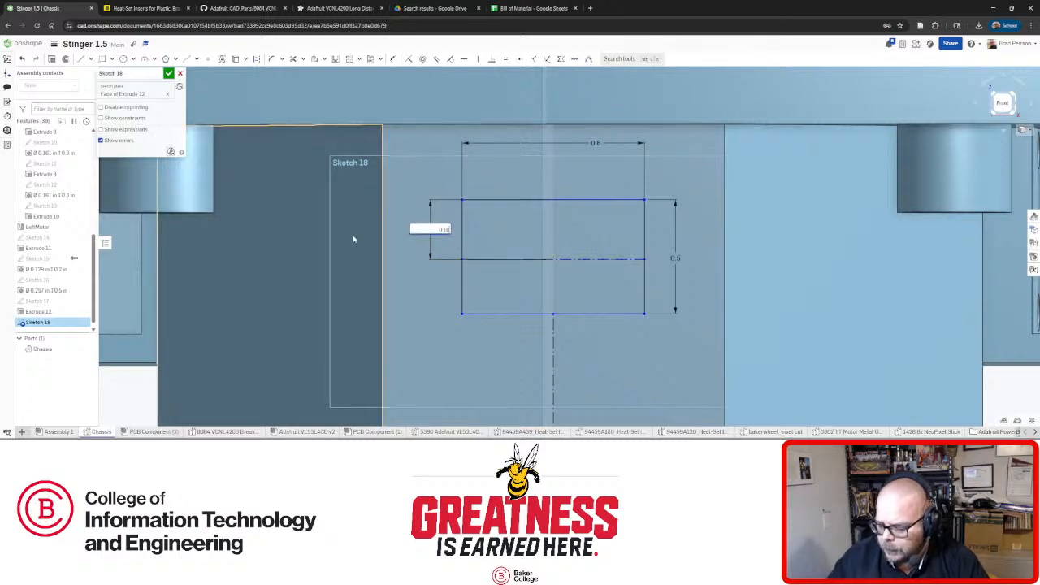
text(0.162)
key(Return)
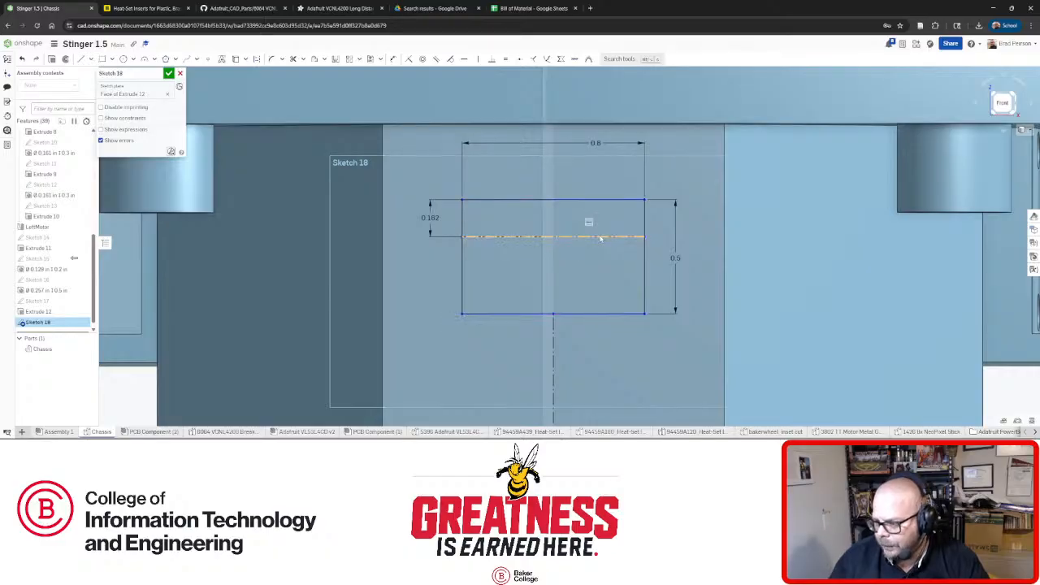
click(491, 237)
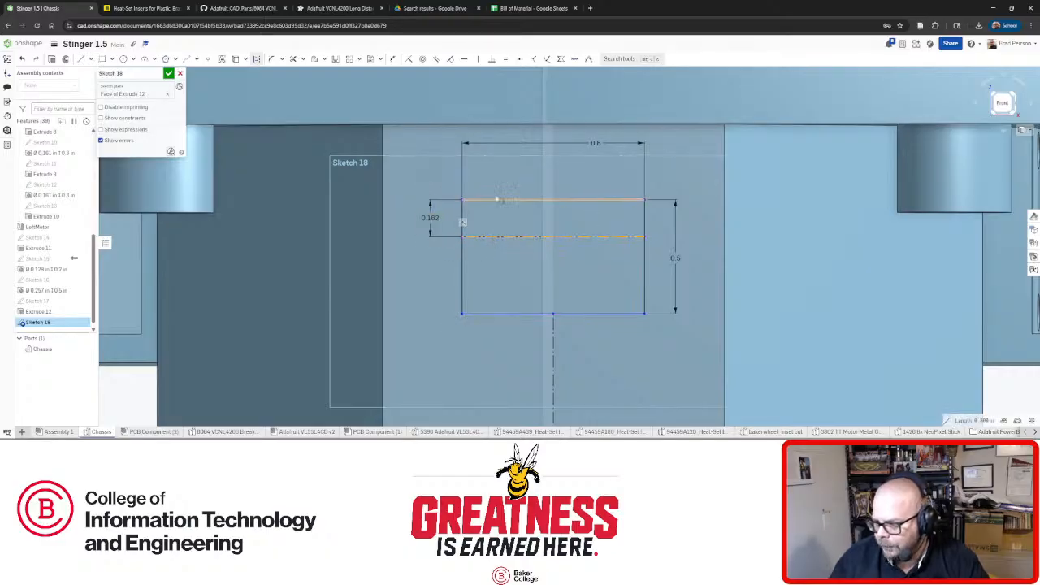
click(556, 200)
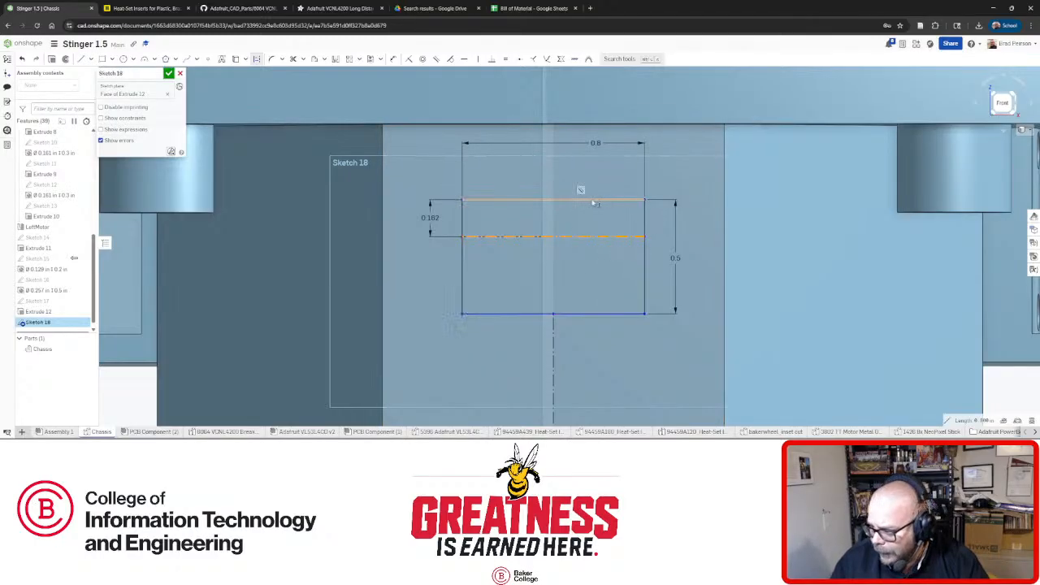
Orbit the part to view the sketch and both boss cylinders from several angles.
right_drag(588, 203, 621, 227)
mouse_move(605, 308)
right_down()
mouse_move(591, 286)
mouse_move(594, 301)
right_up()
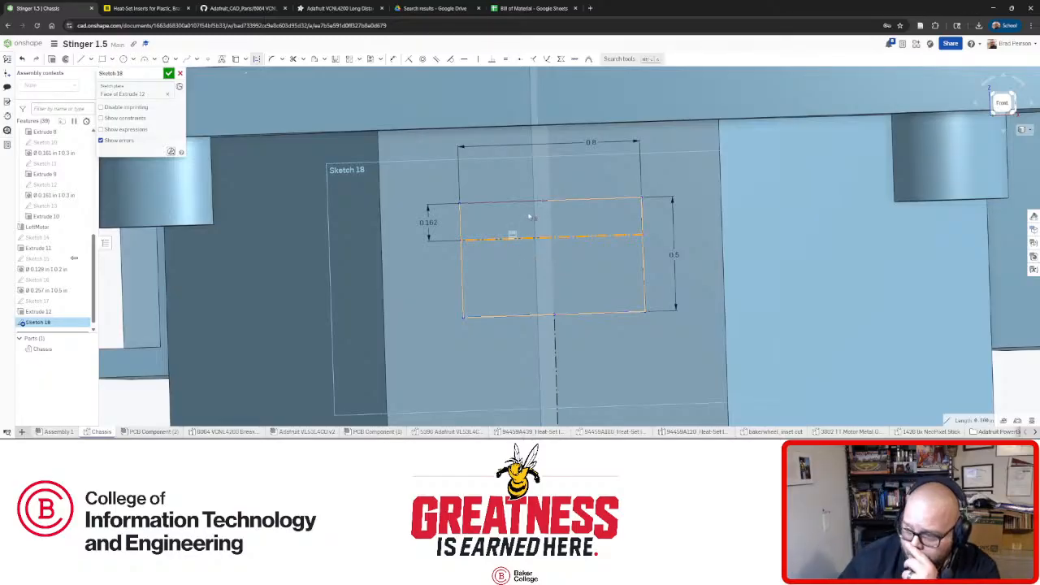
mouse_move(536, 232)
right_down()
mouse_move(468, 251)
mouse_move(445, 242)
right_up()
scroll(445, 242, down, 3)
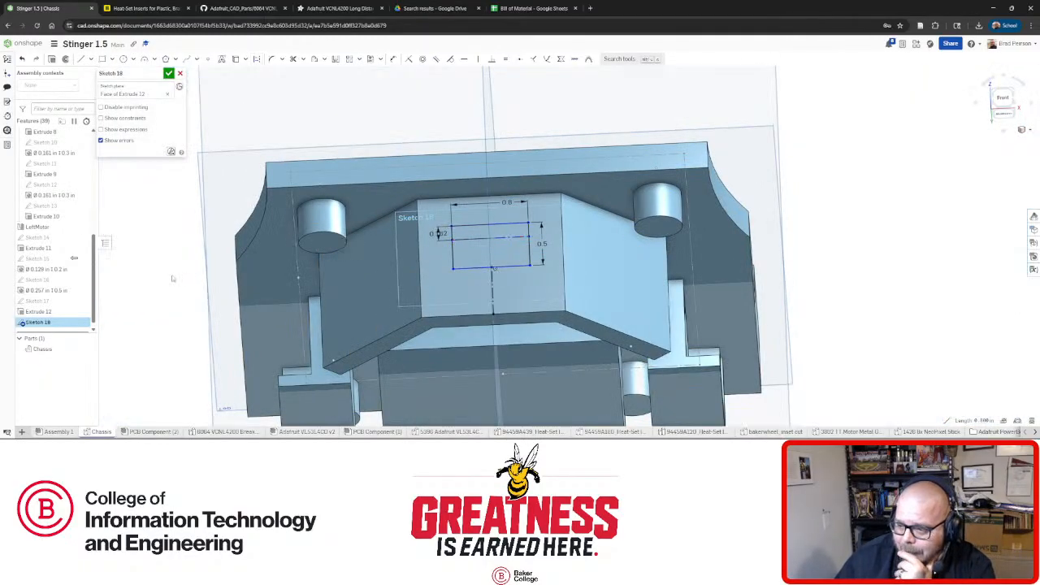
right_drag(437, 210, 356, 196)
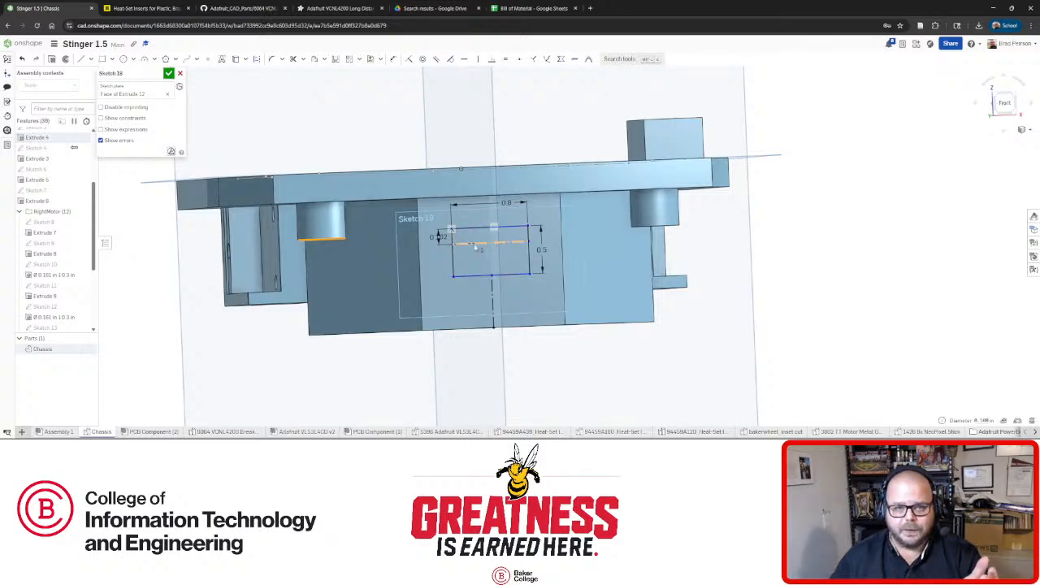
click(393, 61)
Dimension the rectangle's middle line 0.05 in from the cylinder's bottom edge in Front view.
click(487, 241)
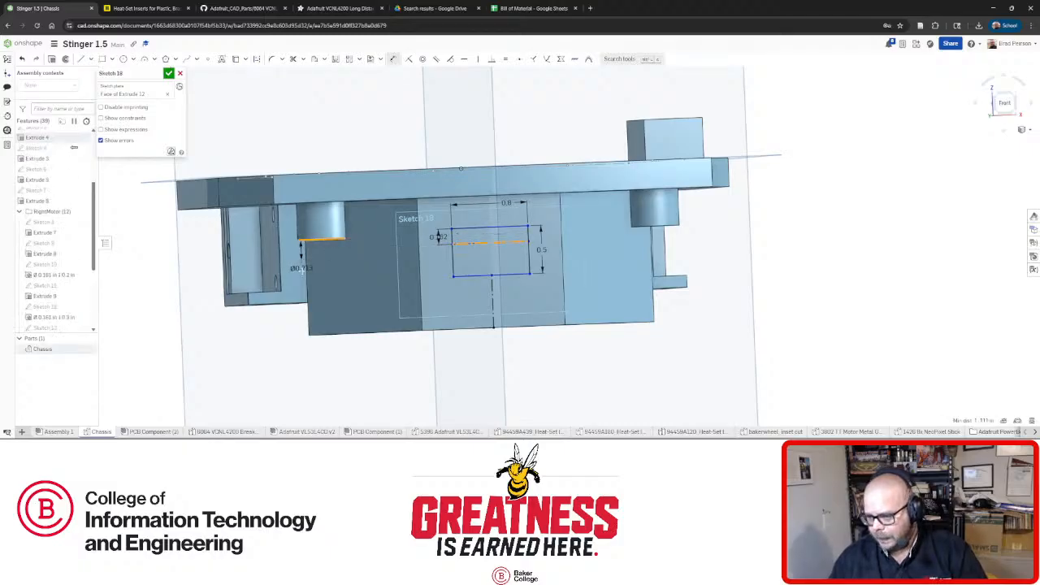
click(300, 243)
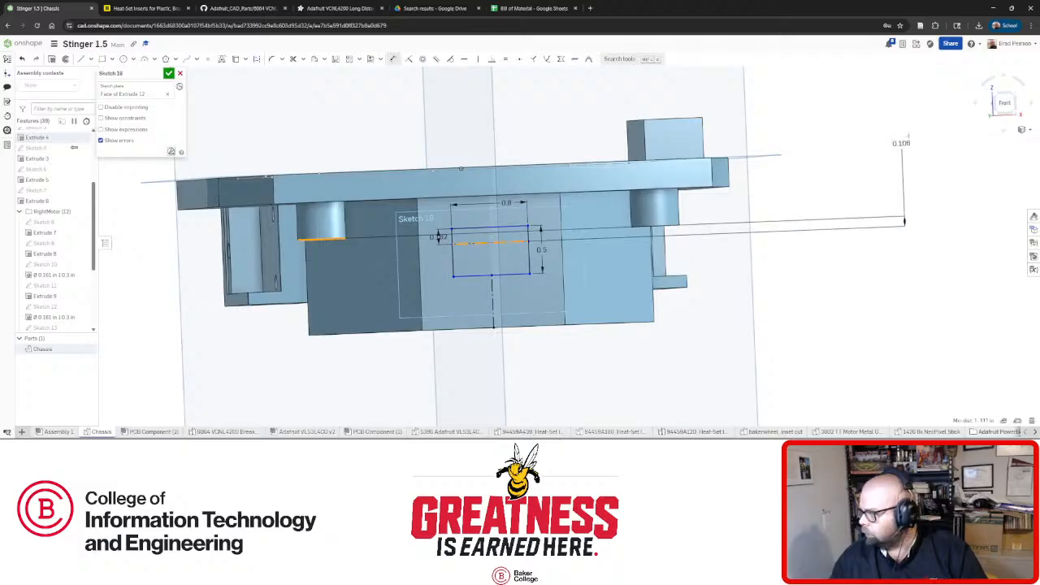
click(1004, 102)
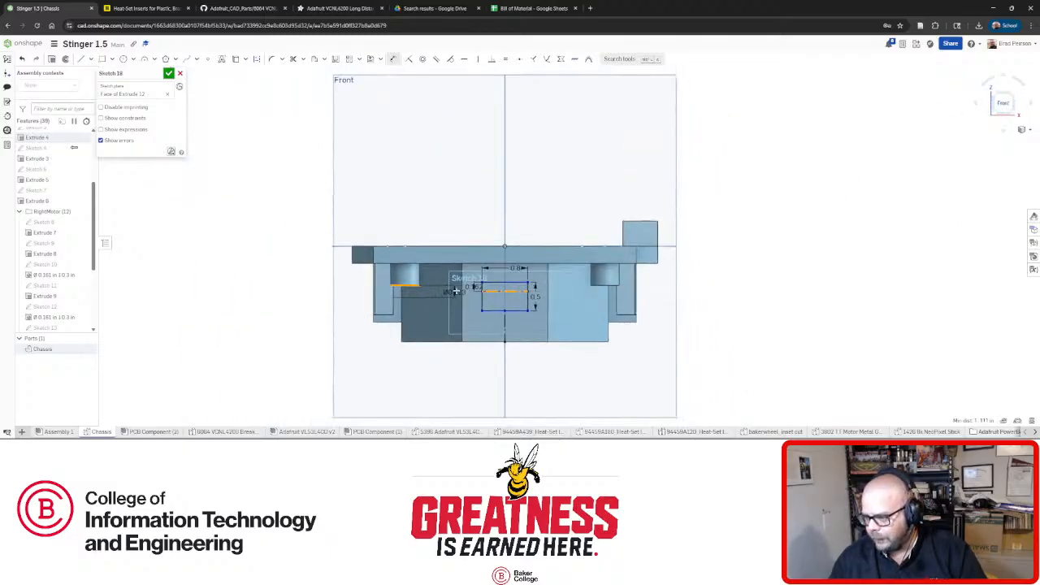
scroll(457, 290, up, 5)
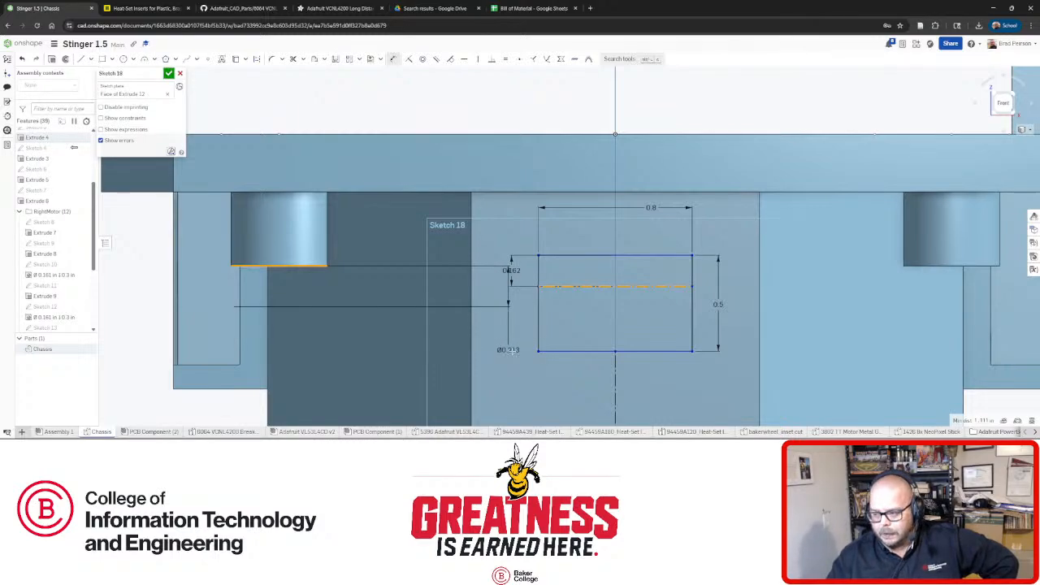
click(479, 234)
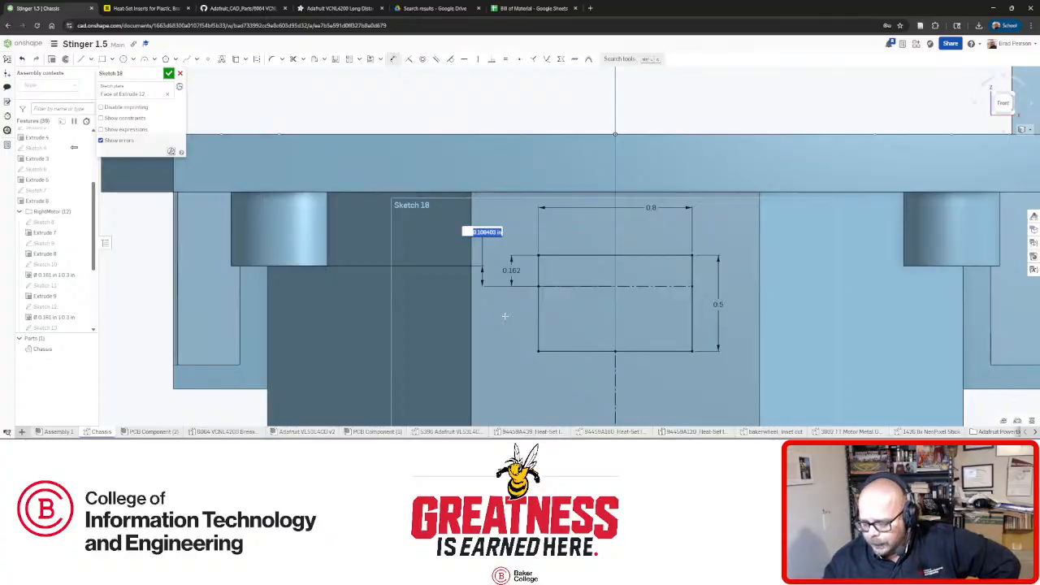
text(0.05)
key(Return)
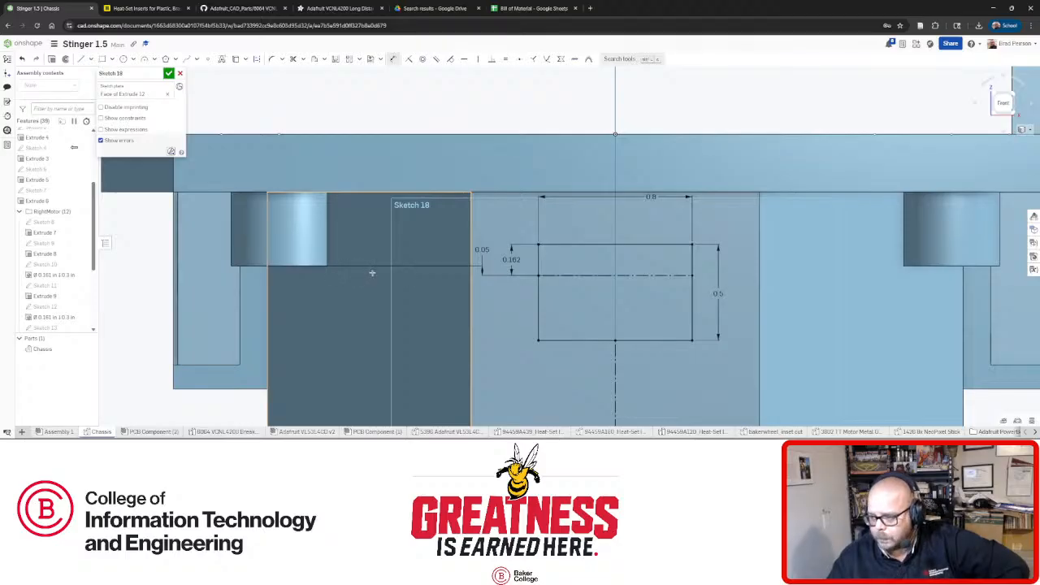
click(337, 8)
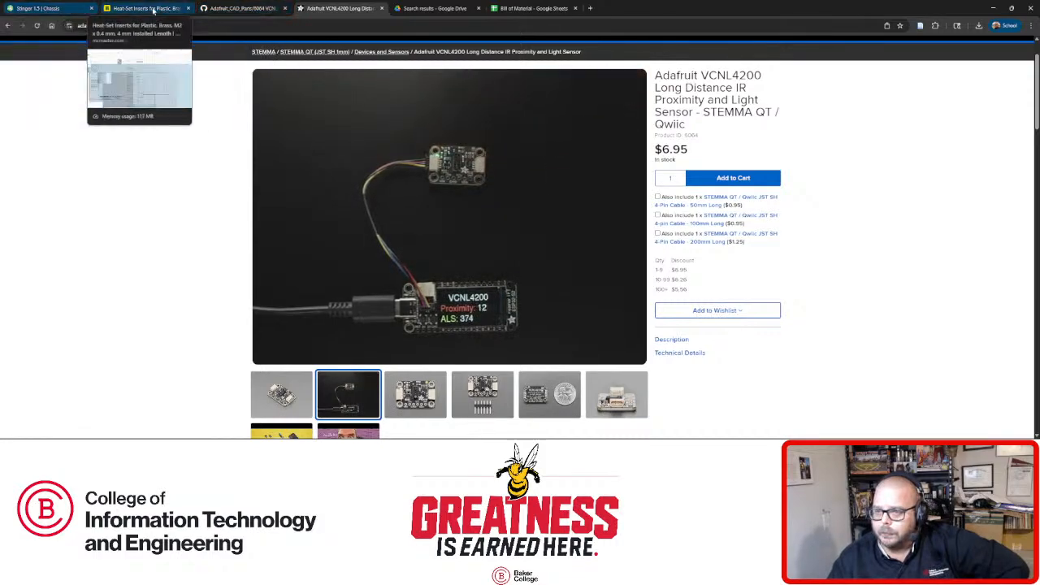
Check the VCNL4200 STEP file on GitHub and recent downloads, then go back to the product page.
click(237, 8)
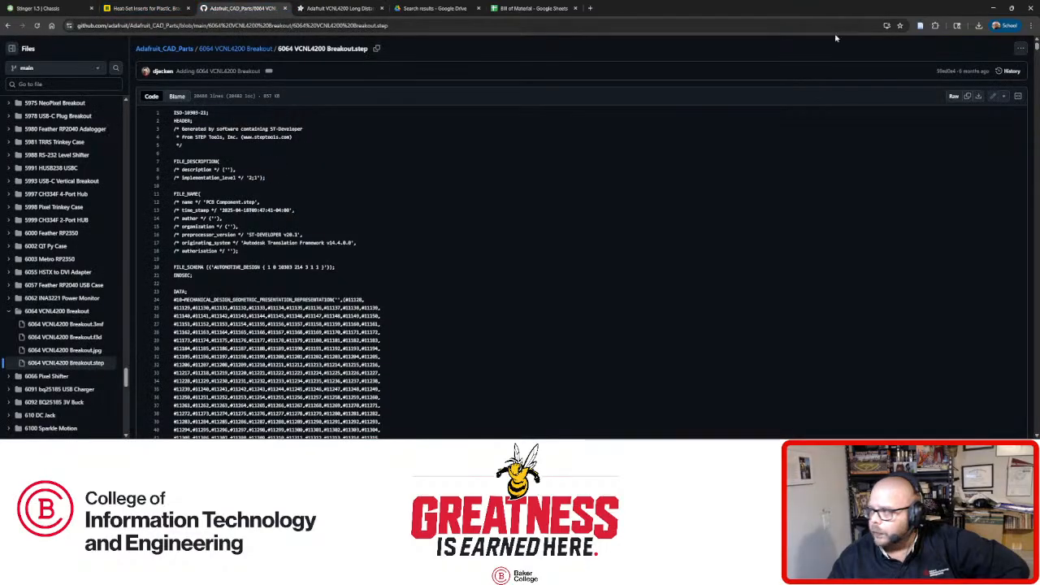
click(977, 25)
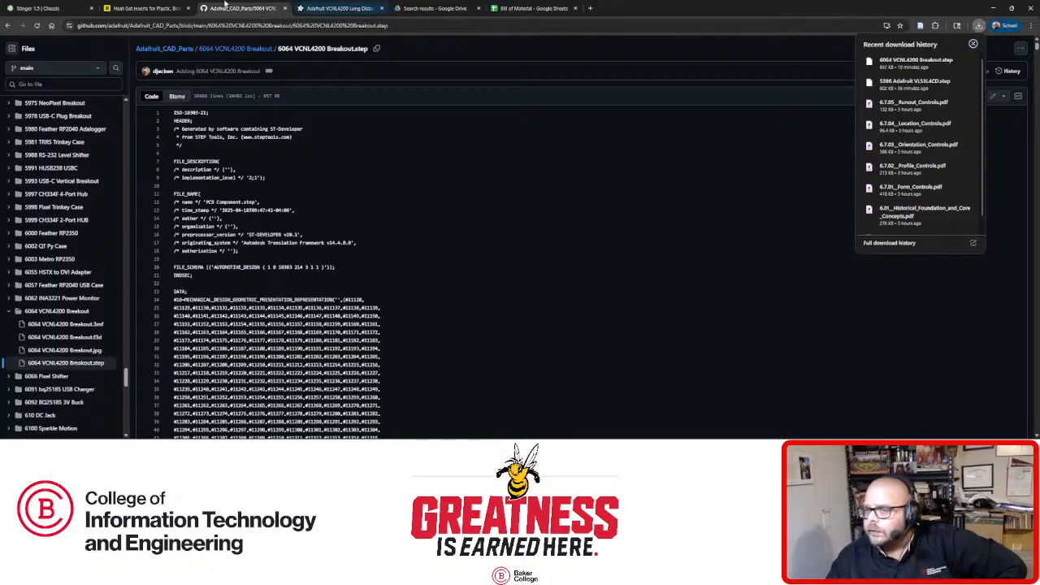
click(331, 9)
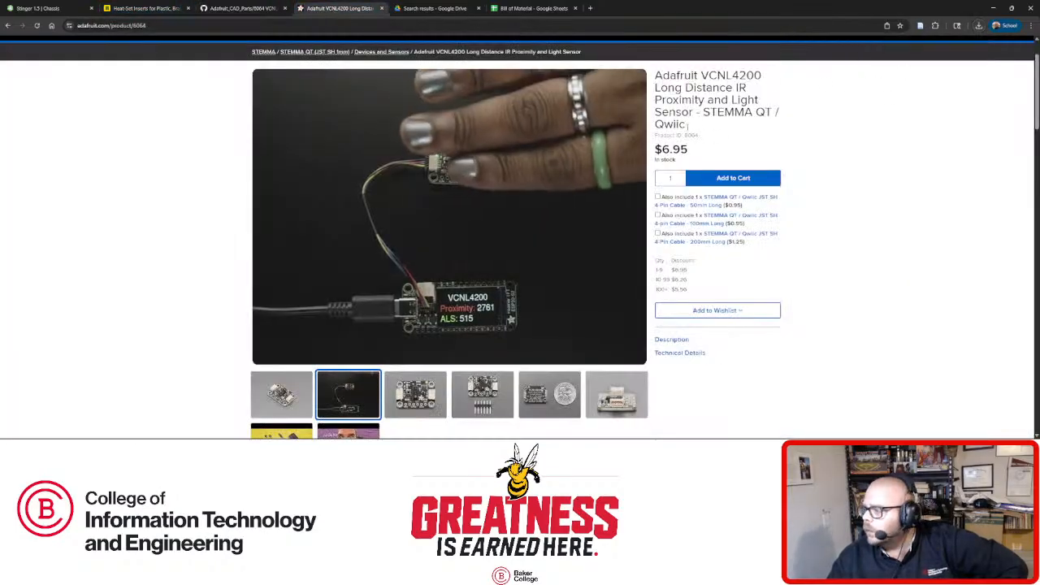
scroll(669, 87, up, 1)
Search Adafruit for product 5395, view the VL53L4CD board close-up, and return to Onshape.
click(670, 88)
text(5395)
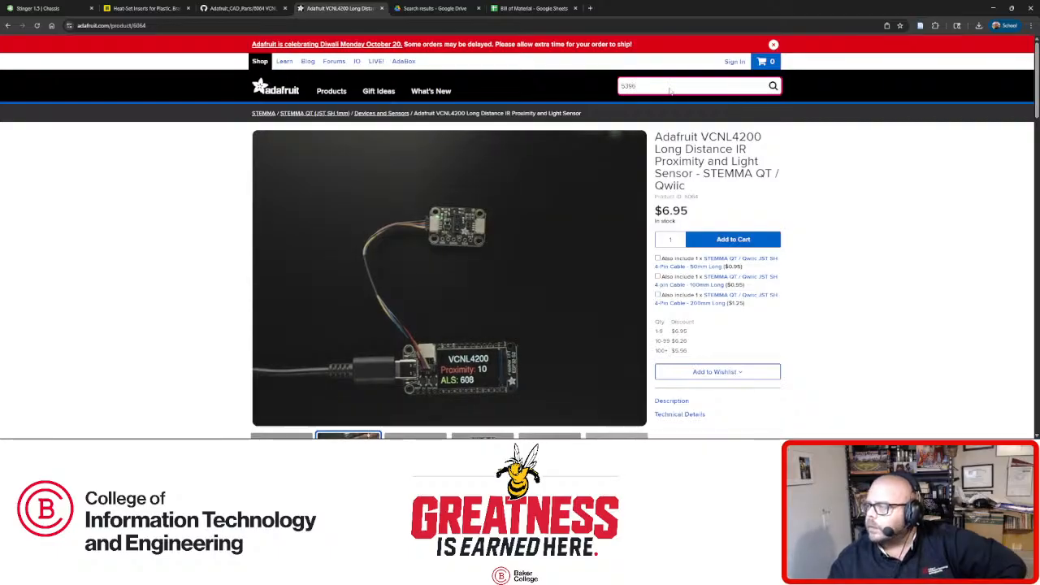
key(Return)
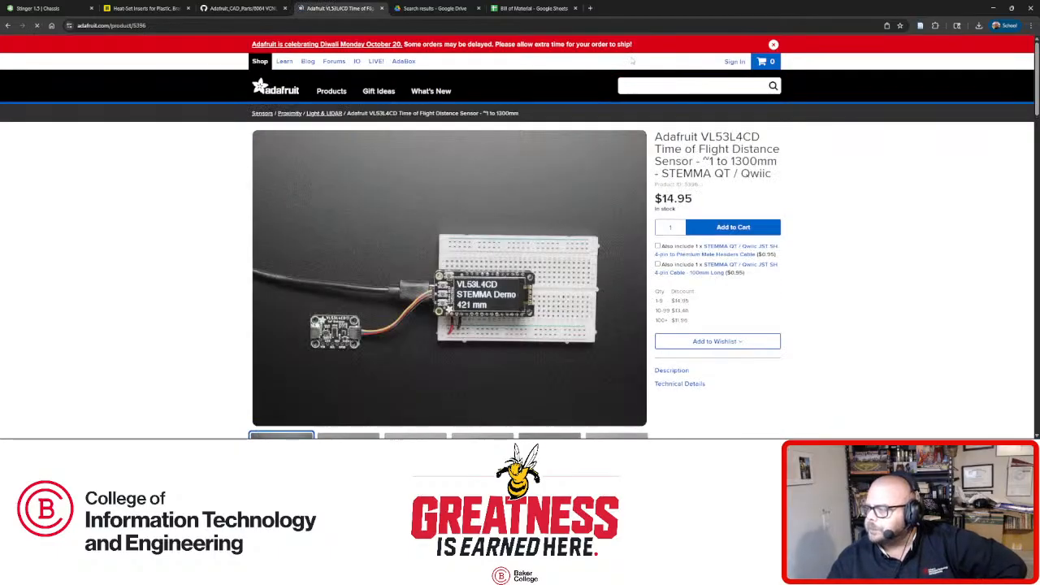
scroll(425, 307, down, 2)
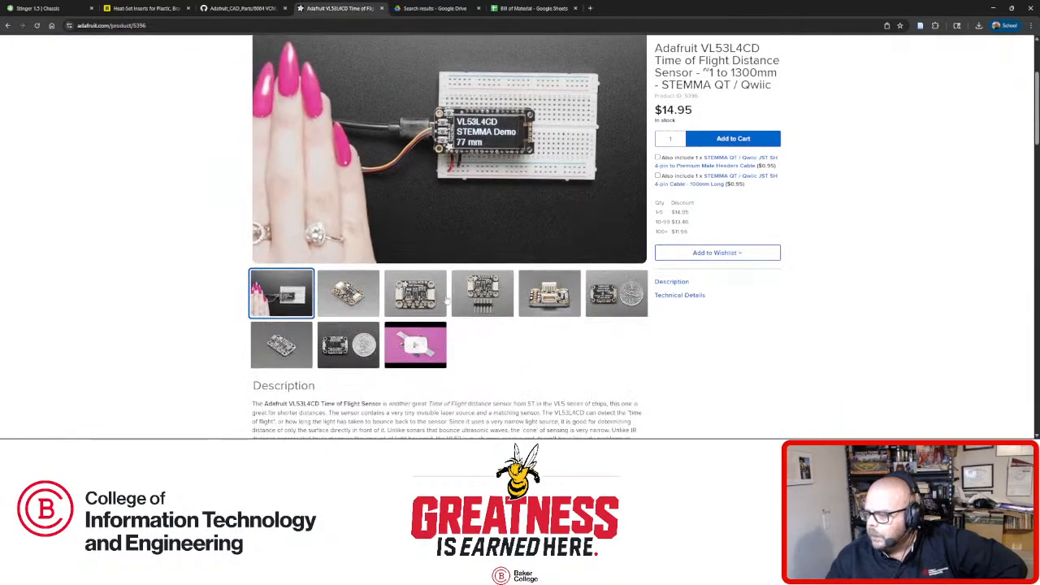
click(425, 307)
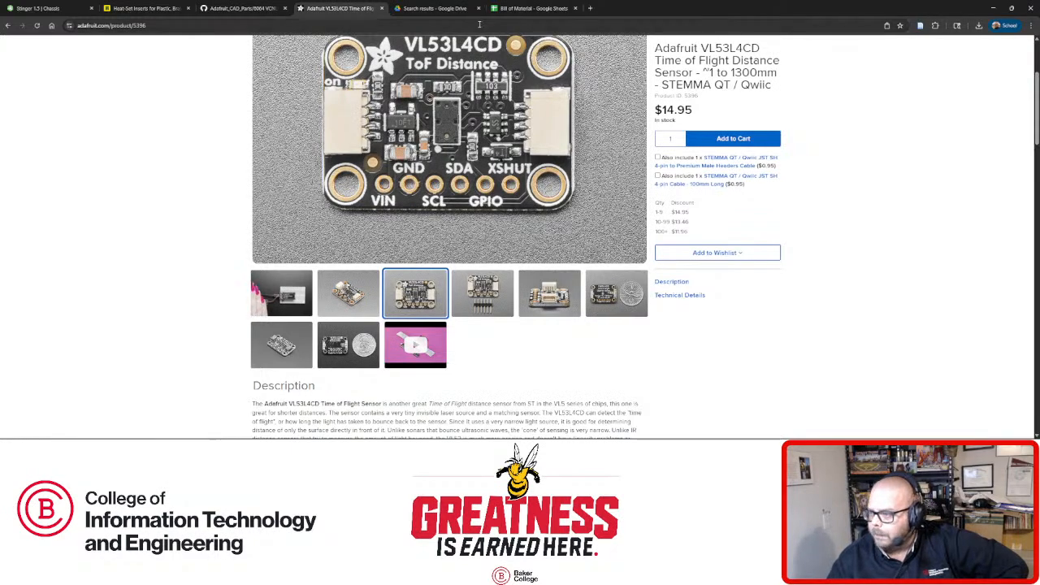
click(55, 12)
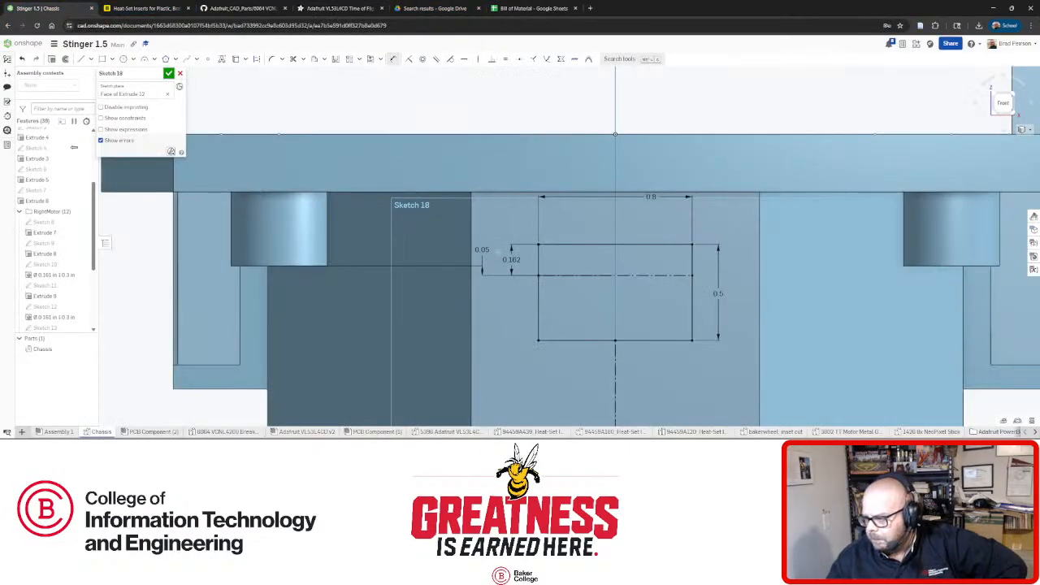
Accept Sketch 18 with its 0.8 by 0.5 rectangle on the block face.
scroll(634, 272, down, 3)
scroll(722, 321, up, 3)
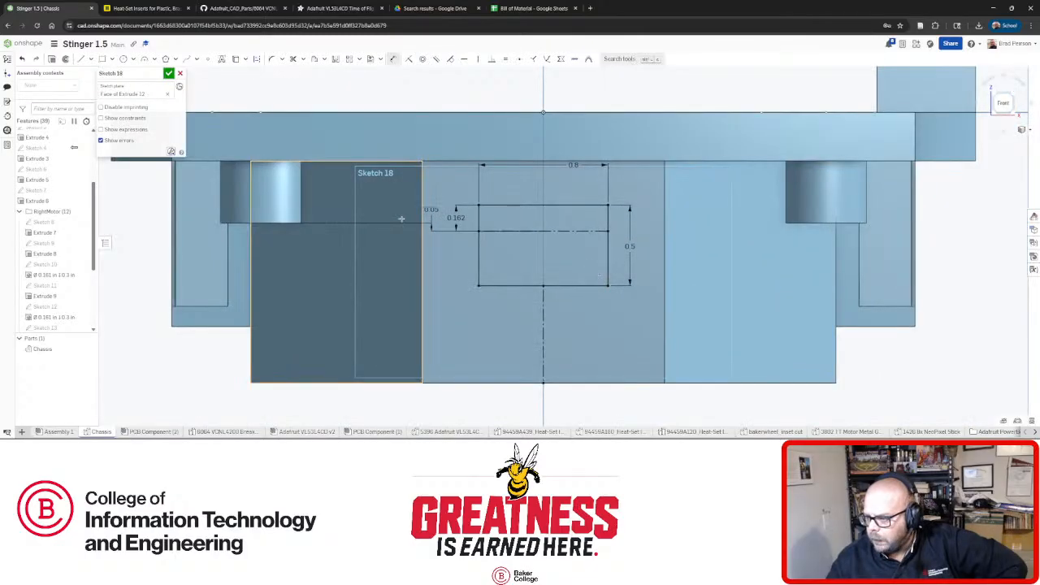
click(168, 74)
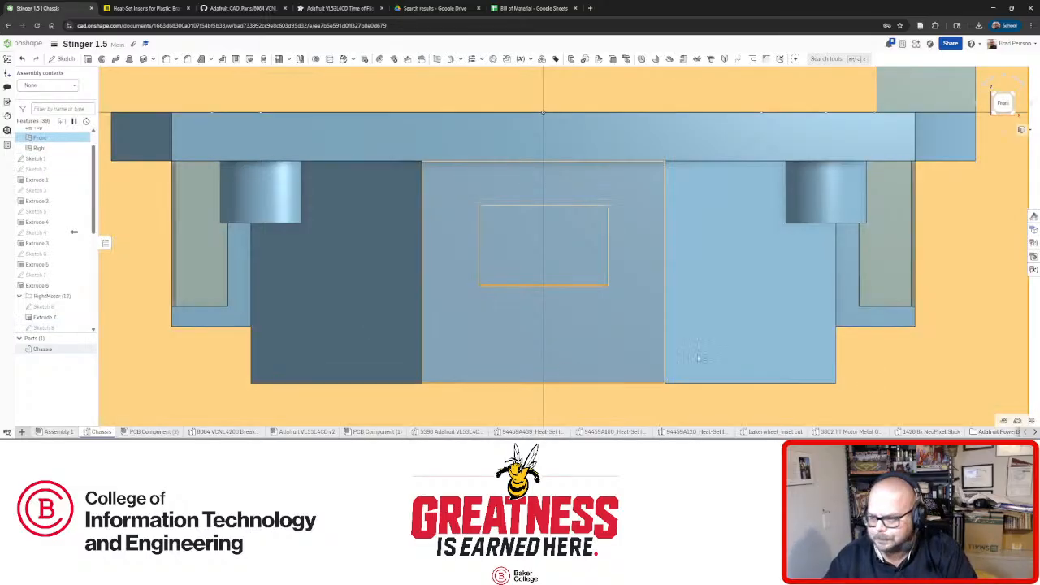
Edit Extrude 12 and cut its depth from 1.375 in to 0.875 in.
key(f)
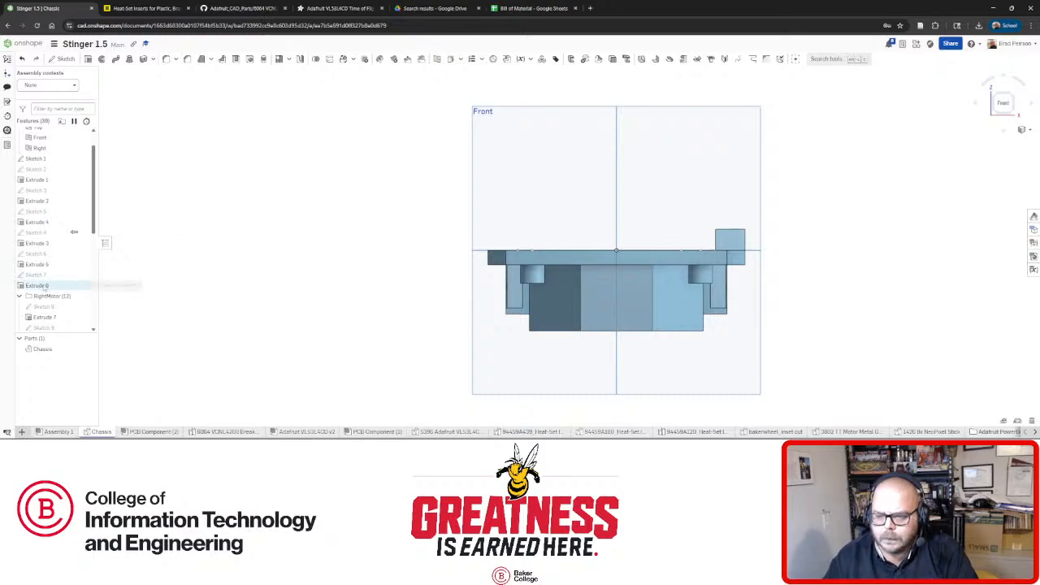
scroll(49, 280, down, 5)
scroll(52, 292, up, 2)
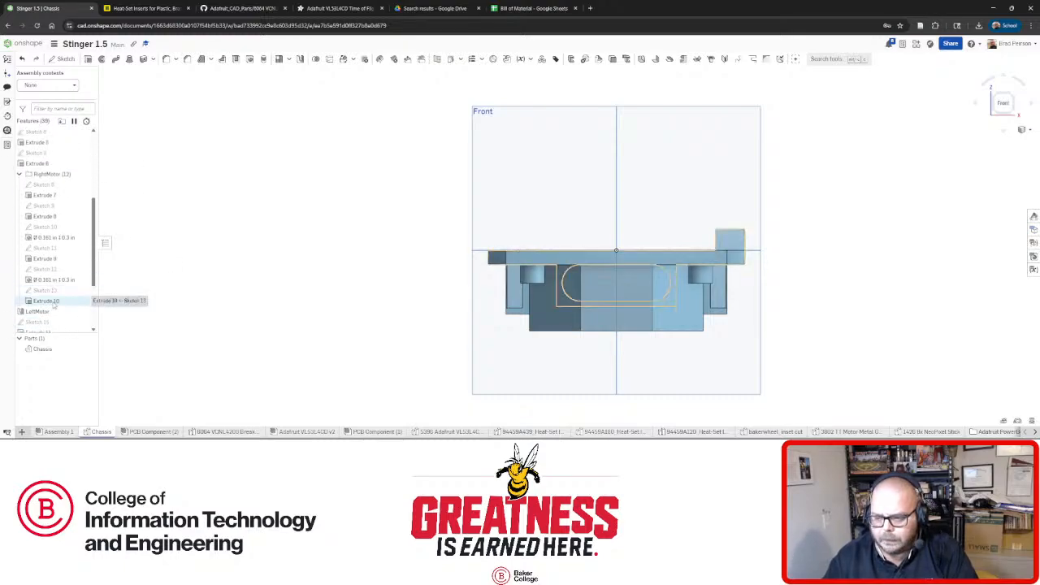
scroll(54, 306, down, 3)
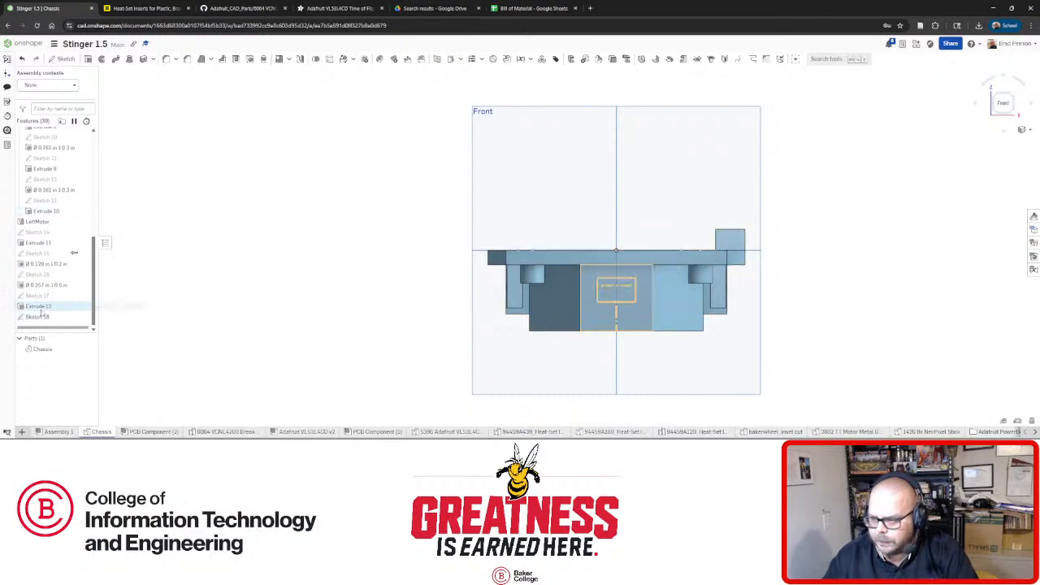
click(40, 307)
right_click(41, 307)
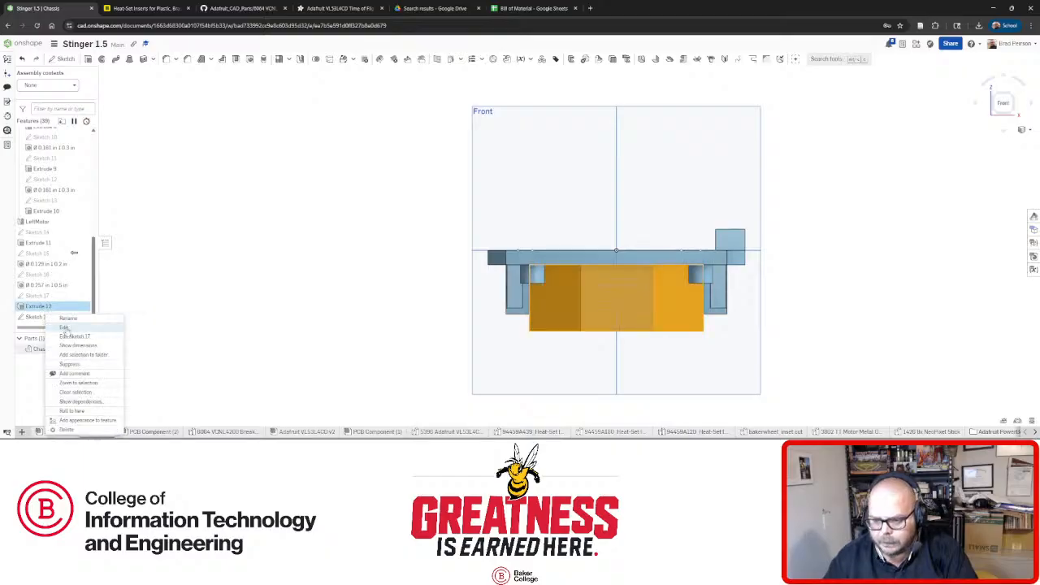
click(61, 317)
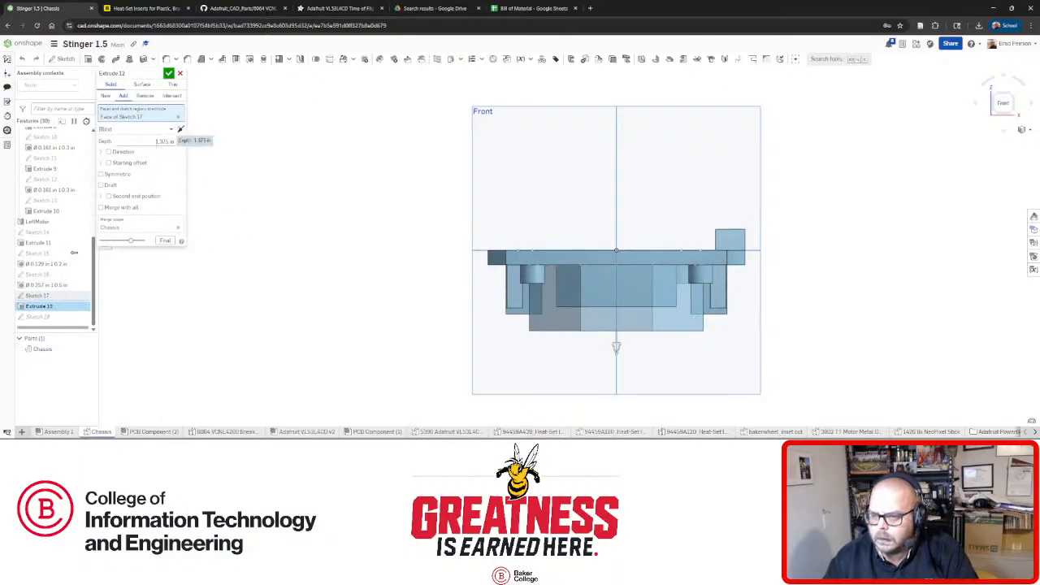
click(165, 142)
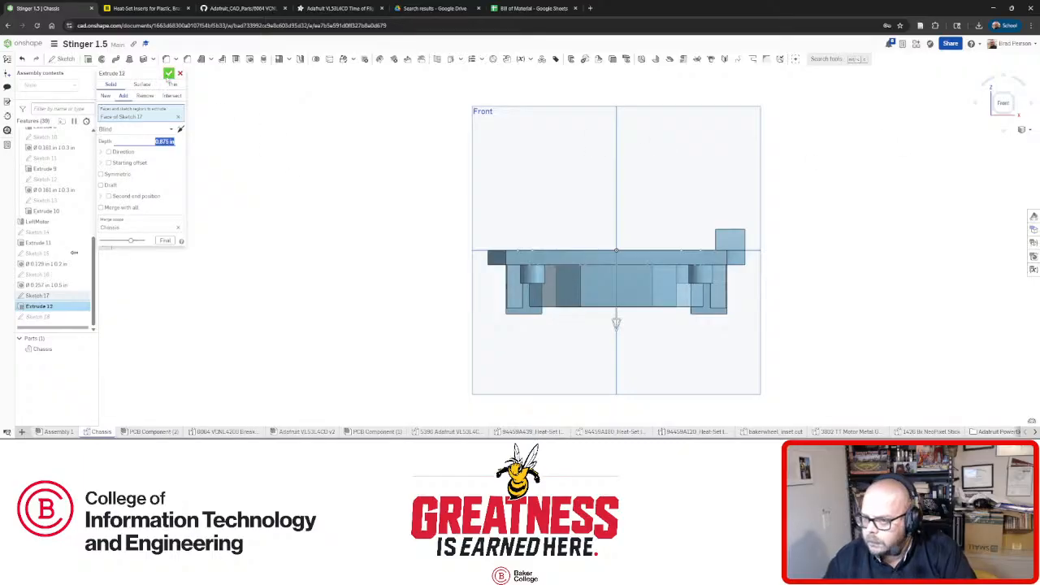
key(Return)
scroll(621, 305, up, 5)
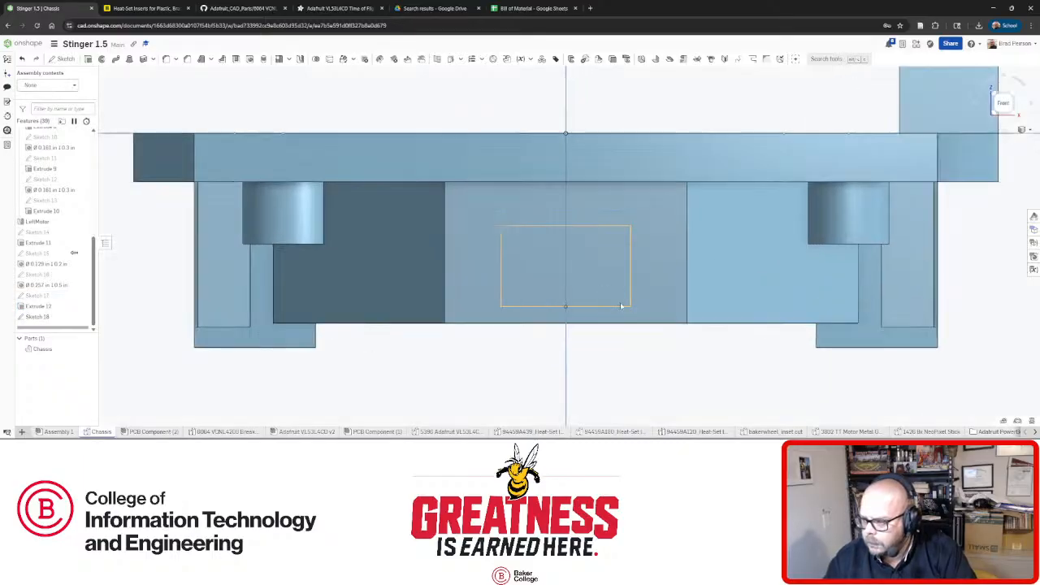
scroll(546, 272, up, 2)
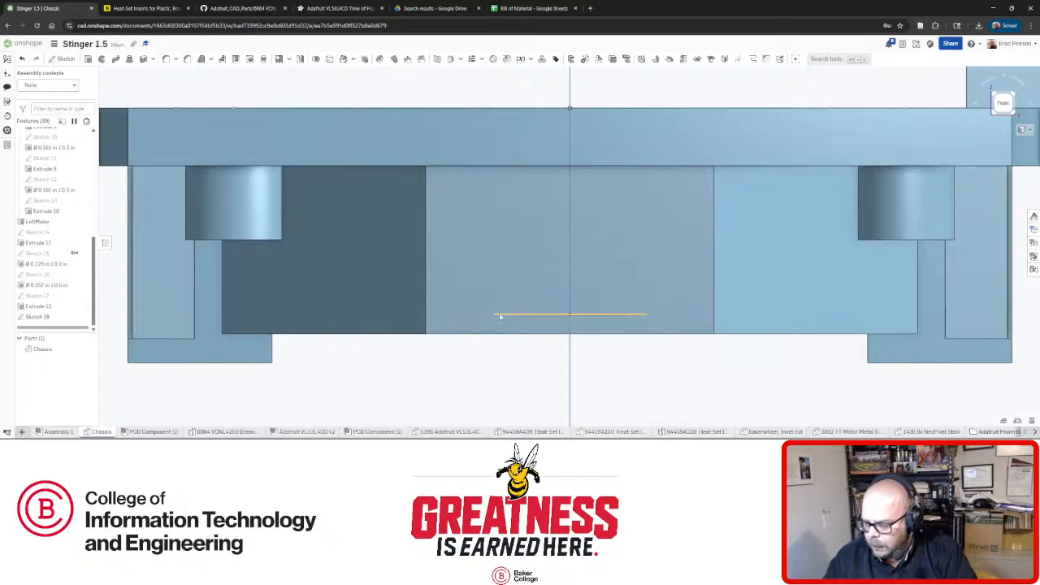
scroll(500, 316, down, 2)
scroll(536, 318, up, 4)
scroll(520, 321, down, 3)
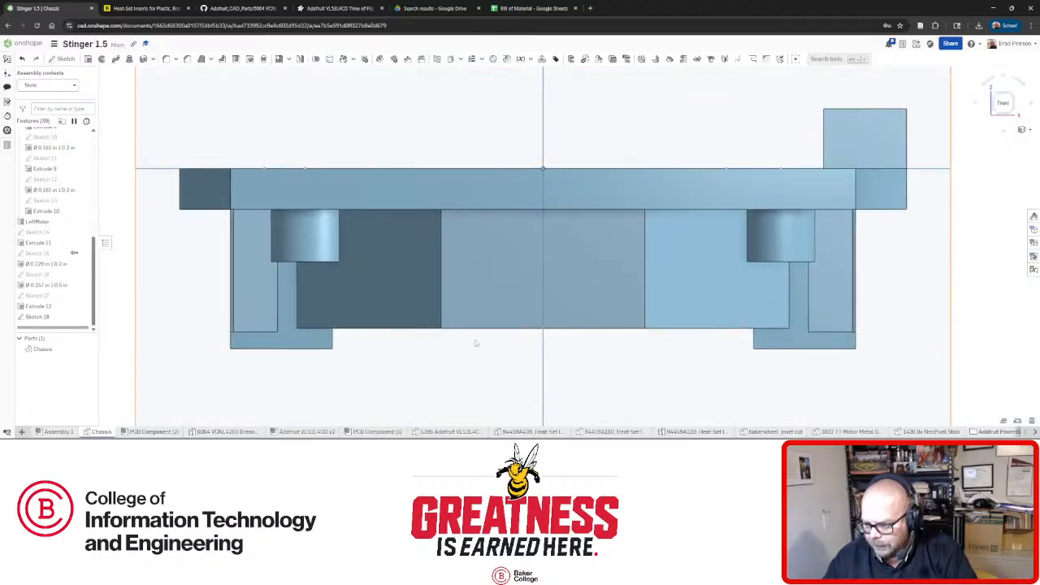
mouse_move(476, 342)
right_down()
mouse_move(533, 347)
mouse_move(485, 334)
right_up()
click(385, 376)
click(430, 248)
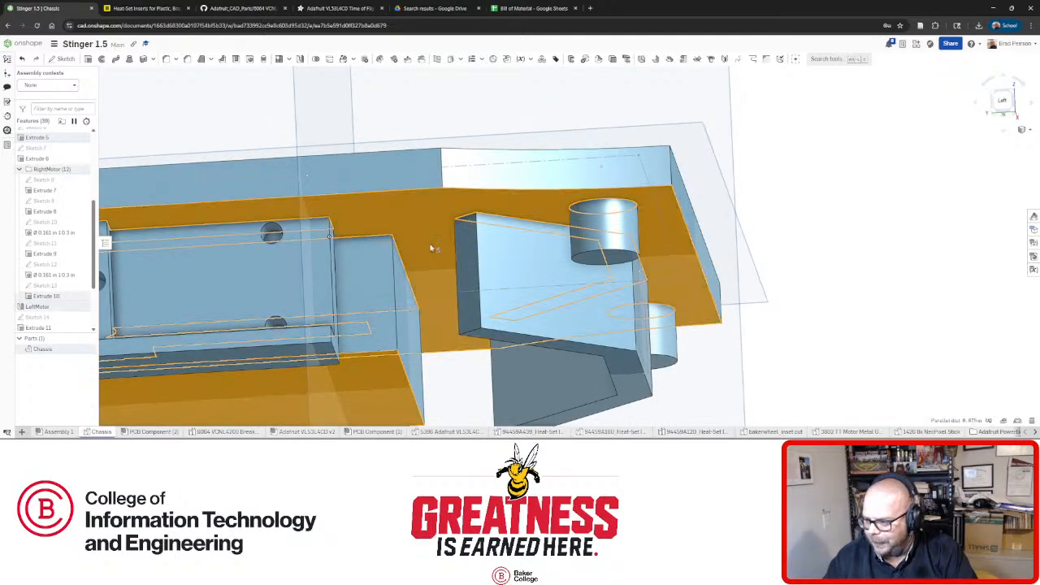
right_drag(767, 268, 706, 319)
click(826, 297)
right_drag(643, 313, 668, 311)
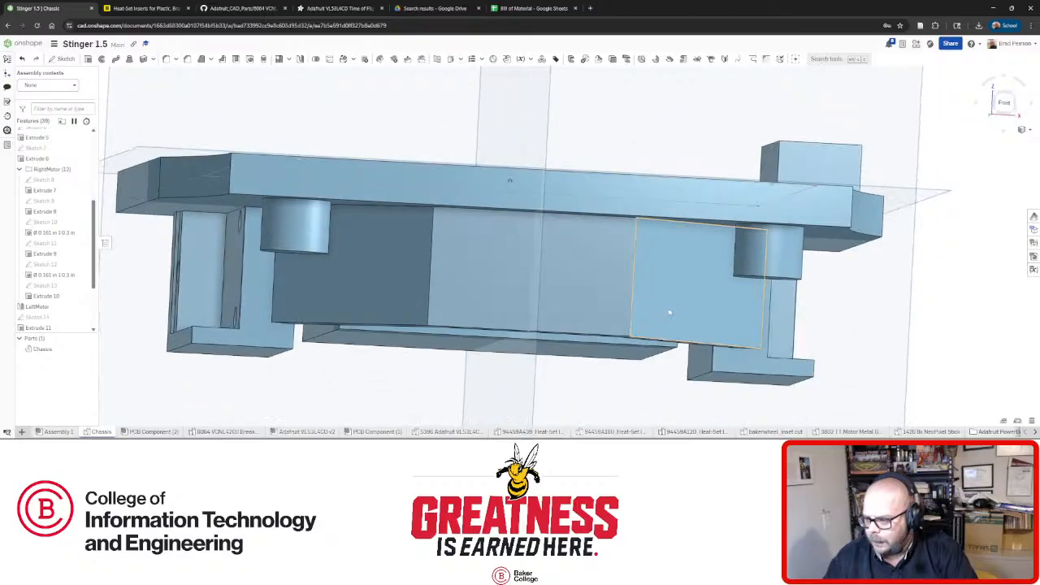
scroll(588, 303, up, 3)
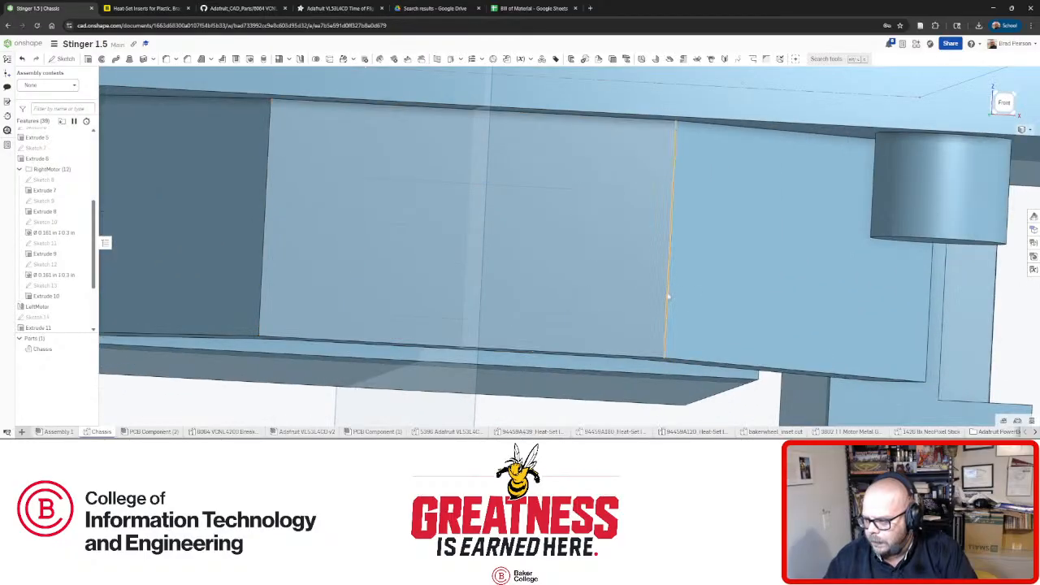
scroll(603, 286, down, 3)
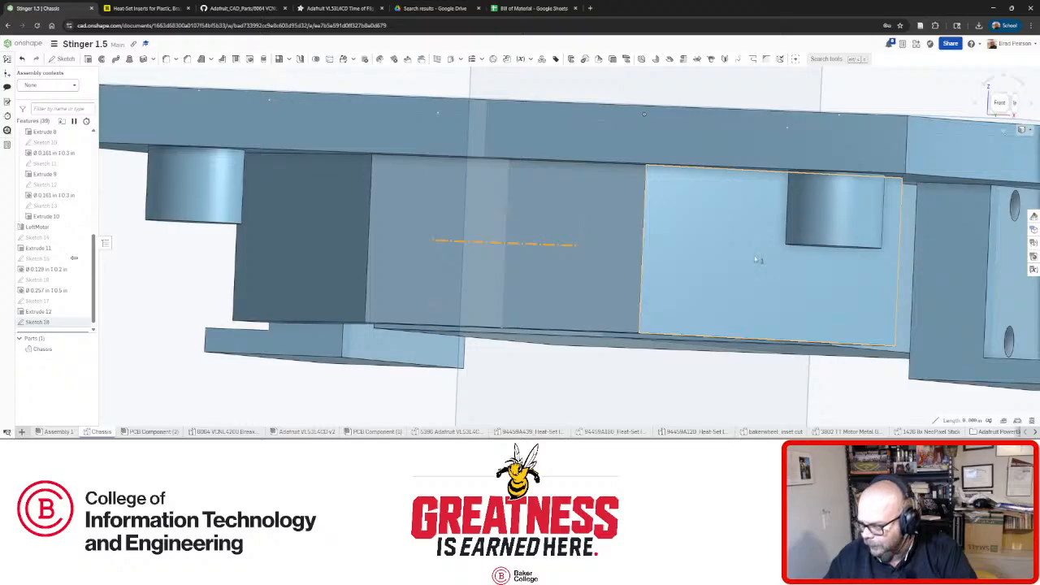
scroll(622, 318, down, 5)
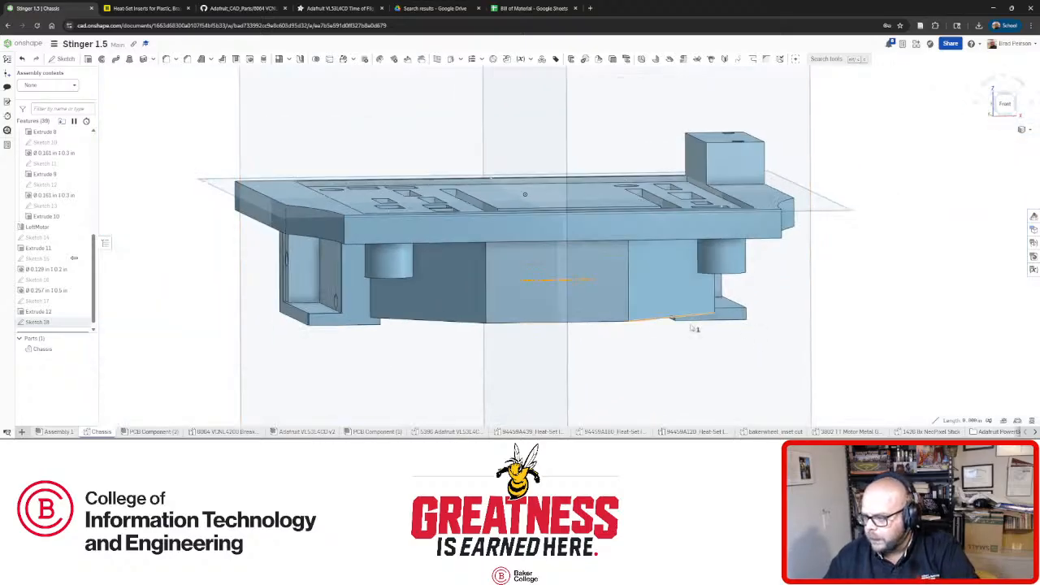
click(908, 317)
key(shift+1)
scroll(653, 310, up, 3)
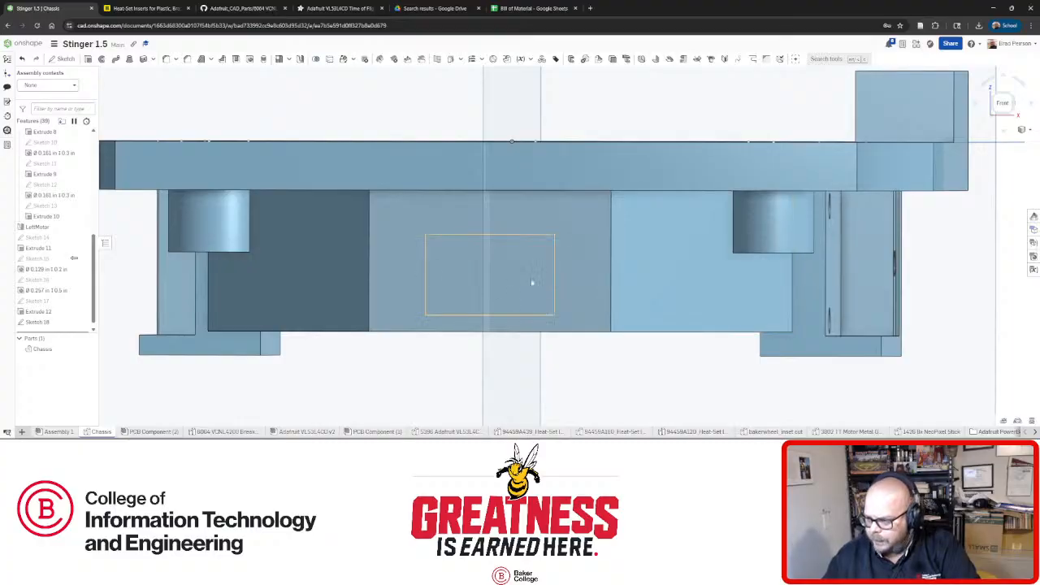
right_drag(325, 290, 398, 287)
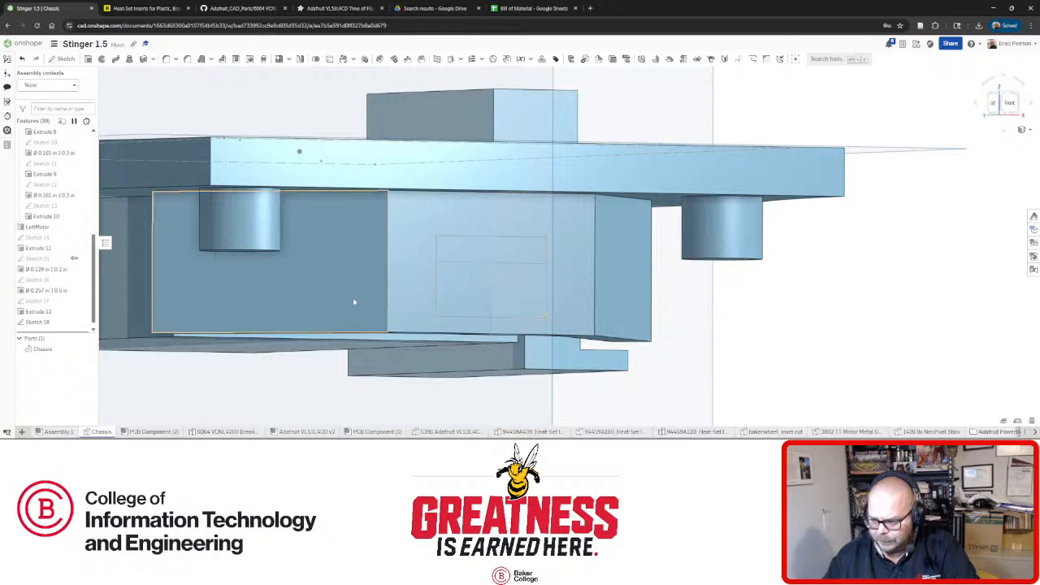
click(304, 288)
click(622, 276)
click(861, 323)
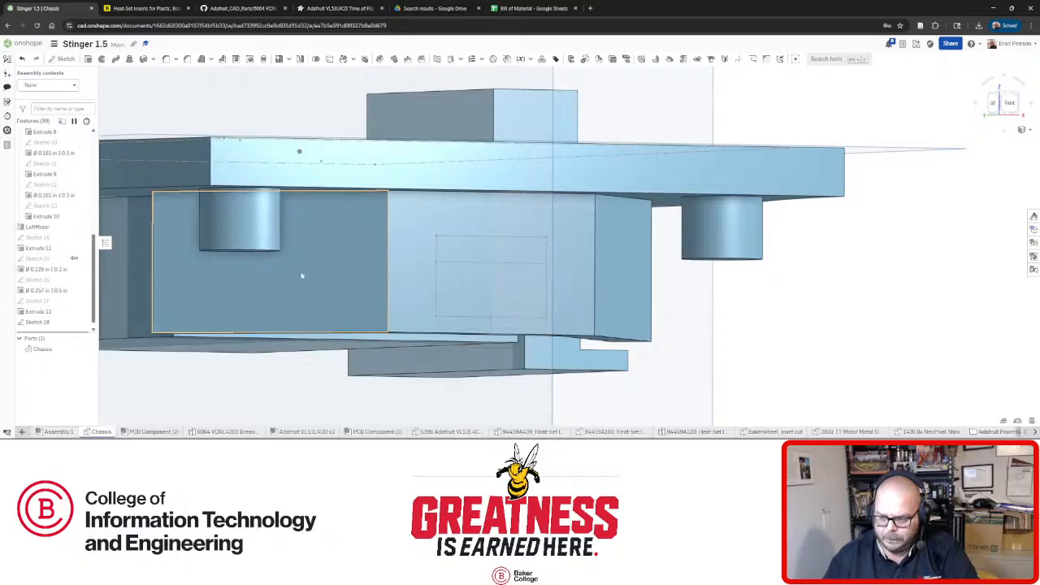
right_drag(302, 275, 277, 249)
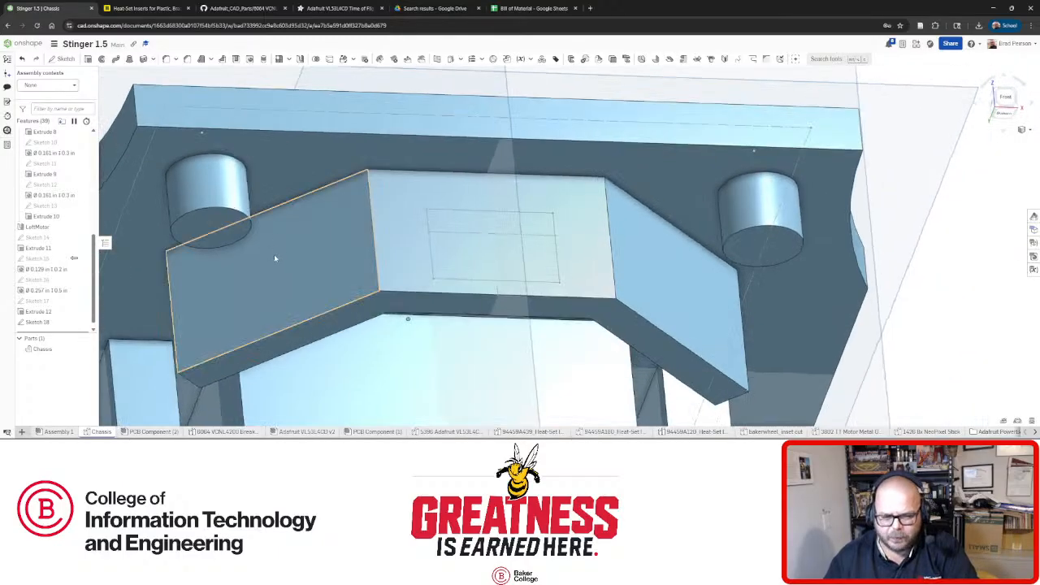
click(300, 259)
mouse_move(369, 237)
right_down()
mouse_move(307, 260)
mouse_move(339, 225)
mouse_move(356, 224)
right_up()
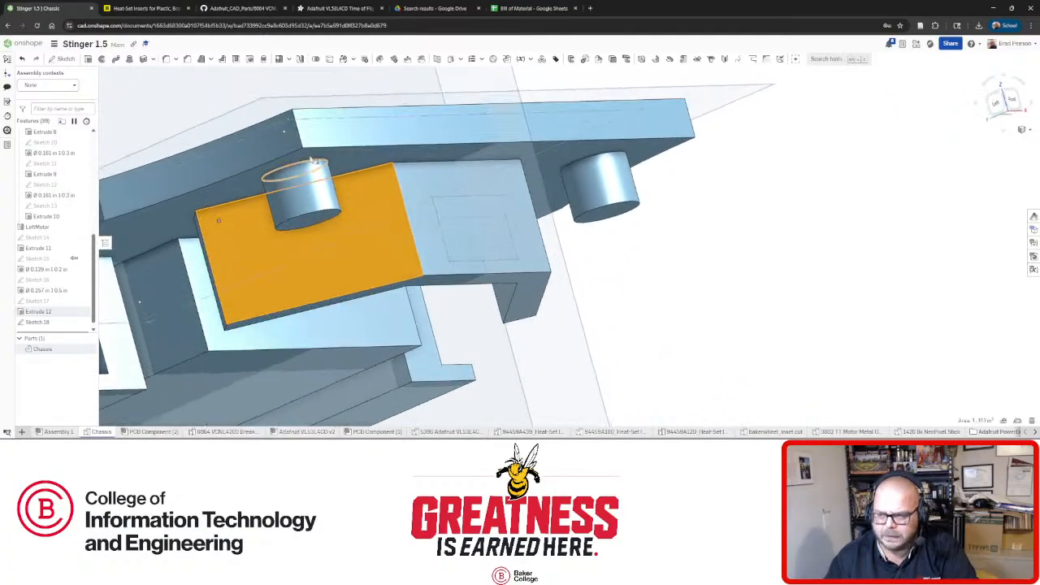
Start a new sketch on the angled block face and draw a corner rectangle.
click(64, 59)
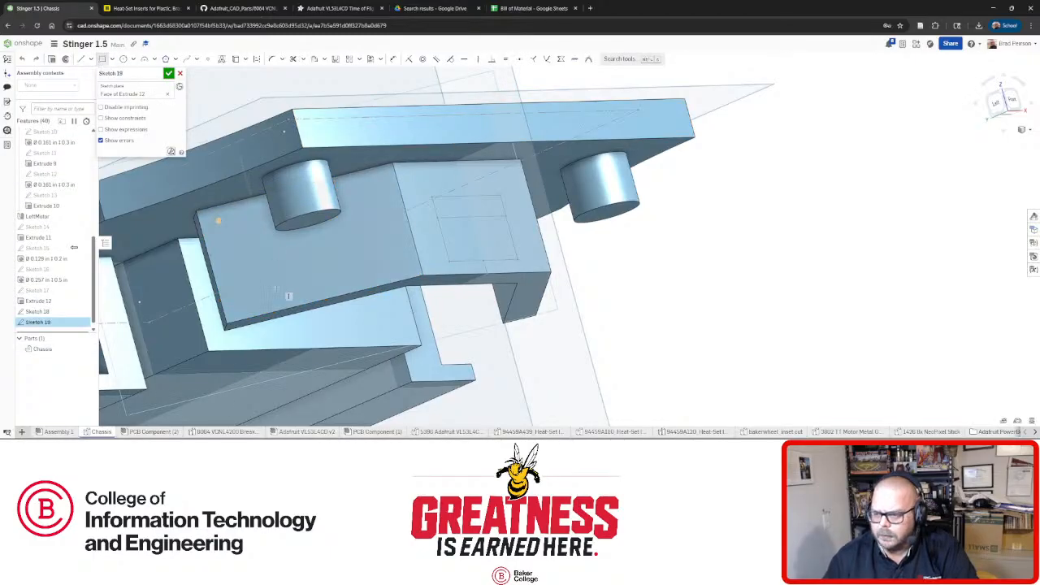
click(385, 231)
key(Escape)
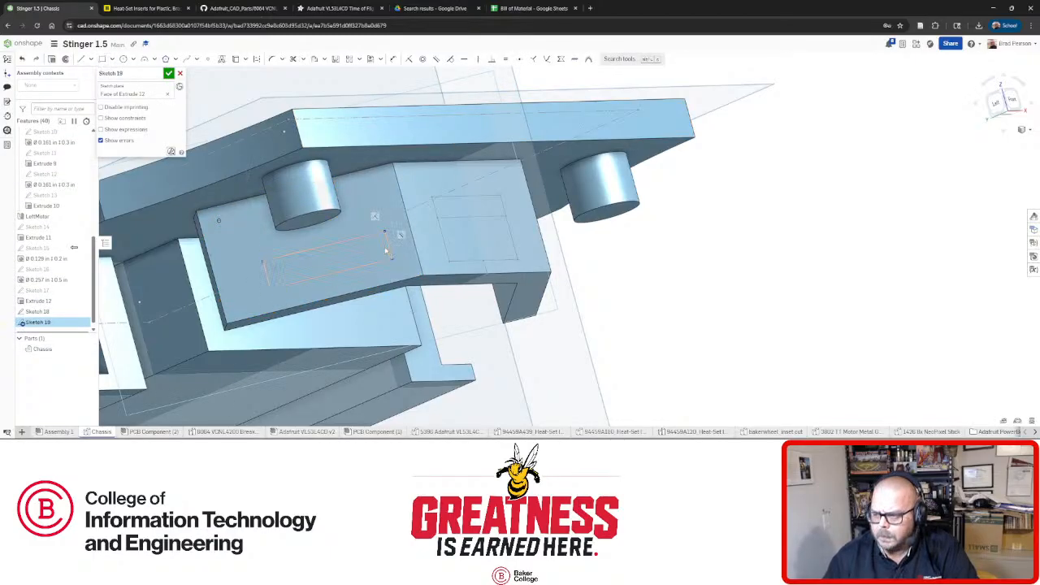
right_drag(401, 233, 389, 261)
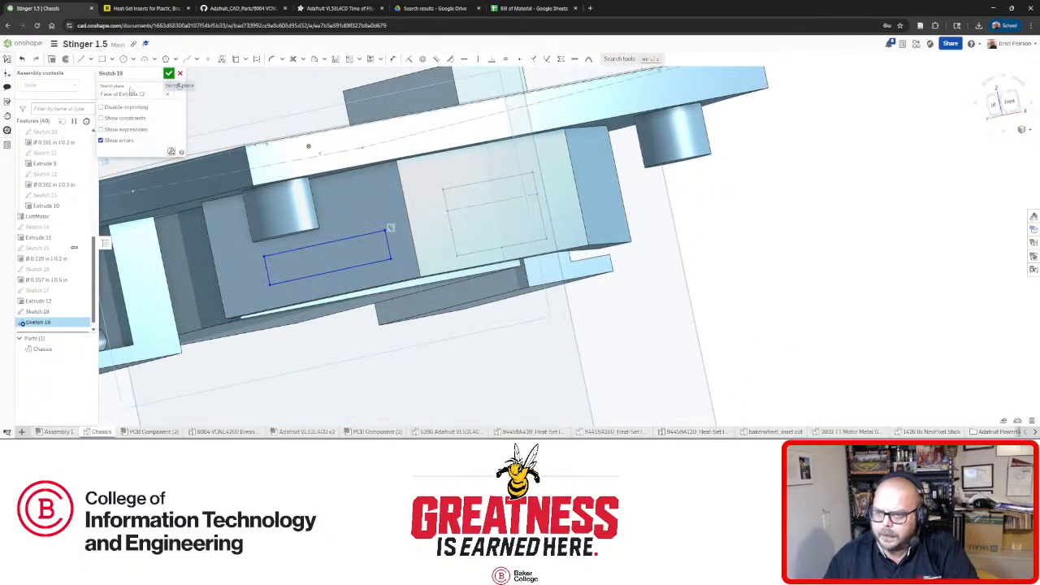
Make the new rectangle's bottom edge and height equal to the Sketch 18 rectangle's.
click(357, 266)
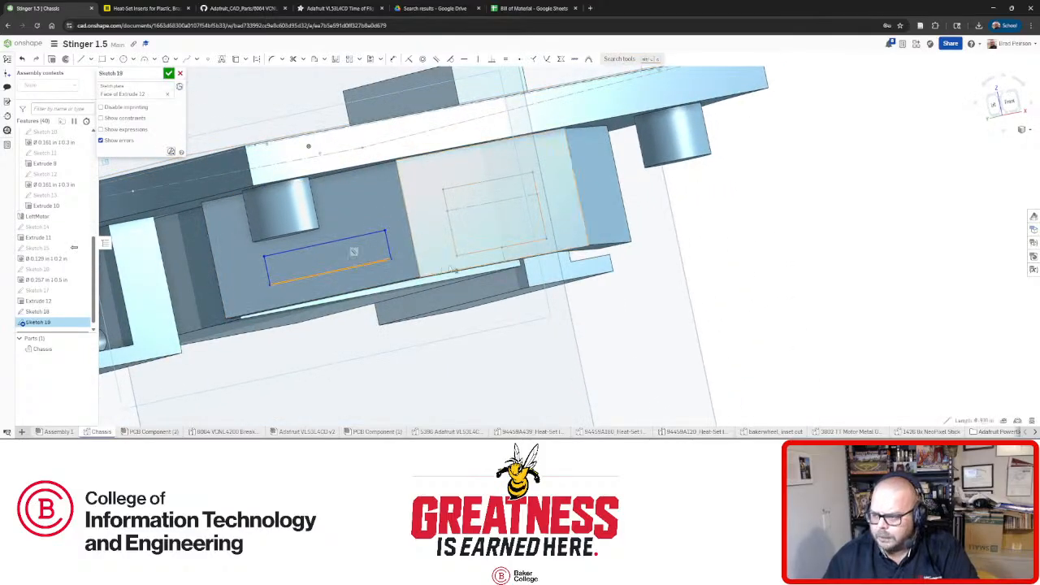
click(473, 258)
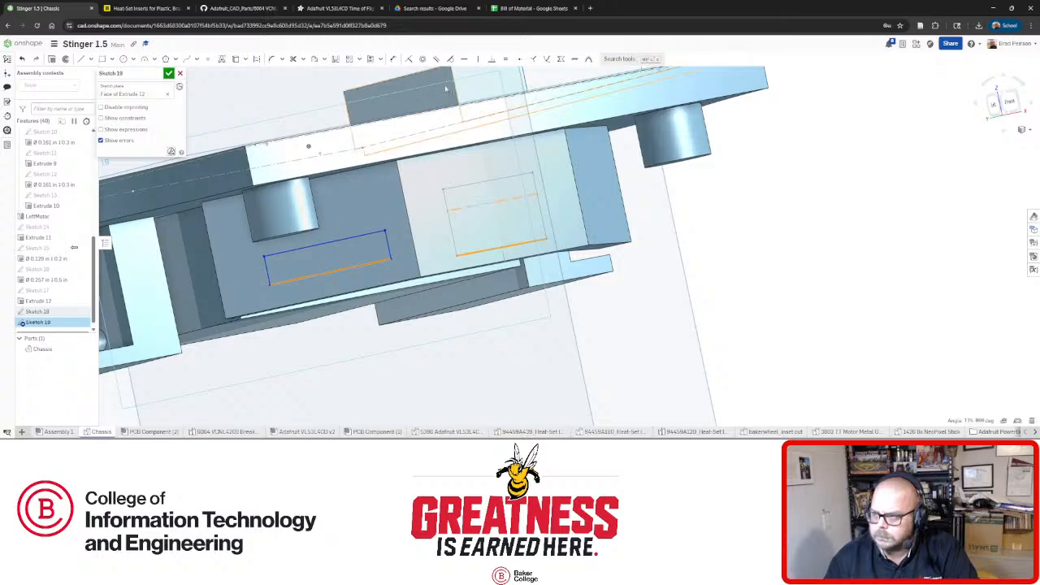
click(506, 59)
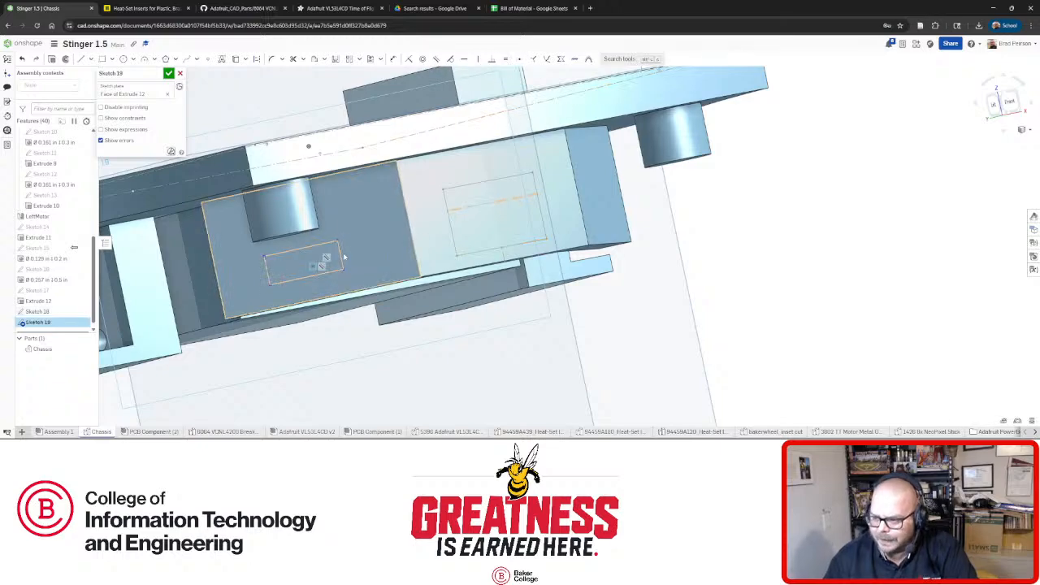
click(455, 244)
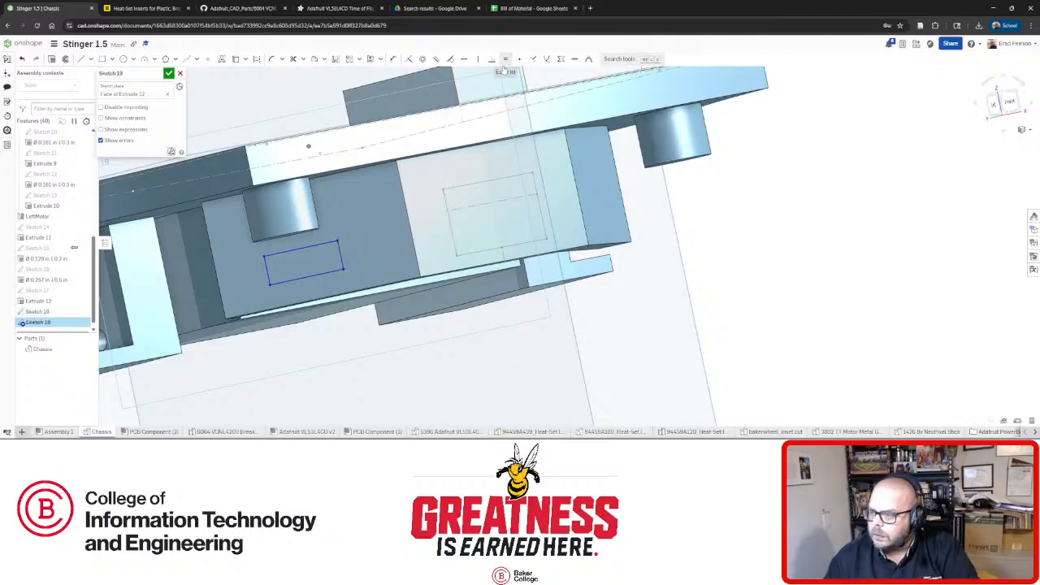
click(505, 59)
Turn both rectangles' bottom edges into construction lines, then undo the last action.
click(317, 277)
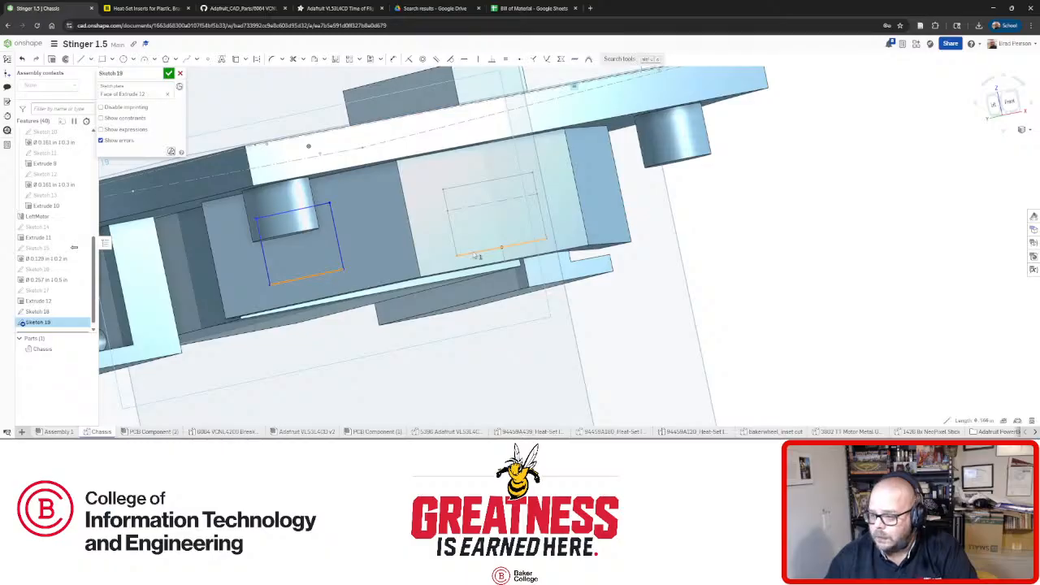
click(475, 255)
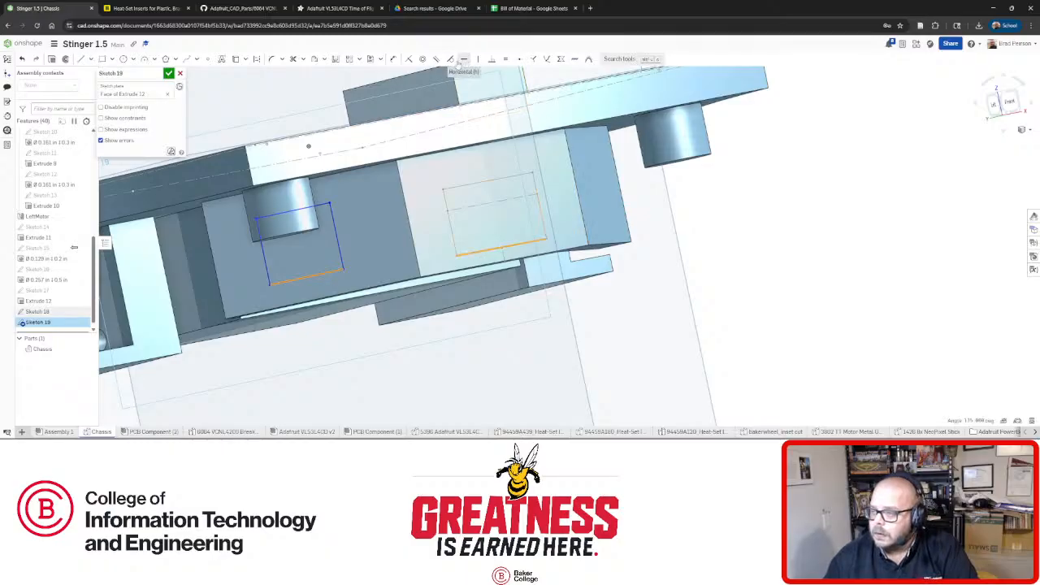
click(409, 60)
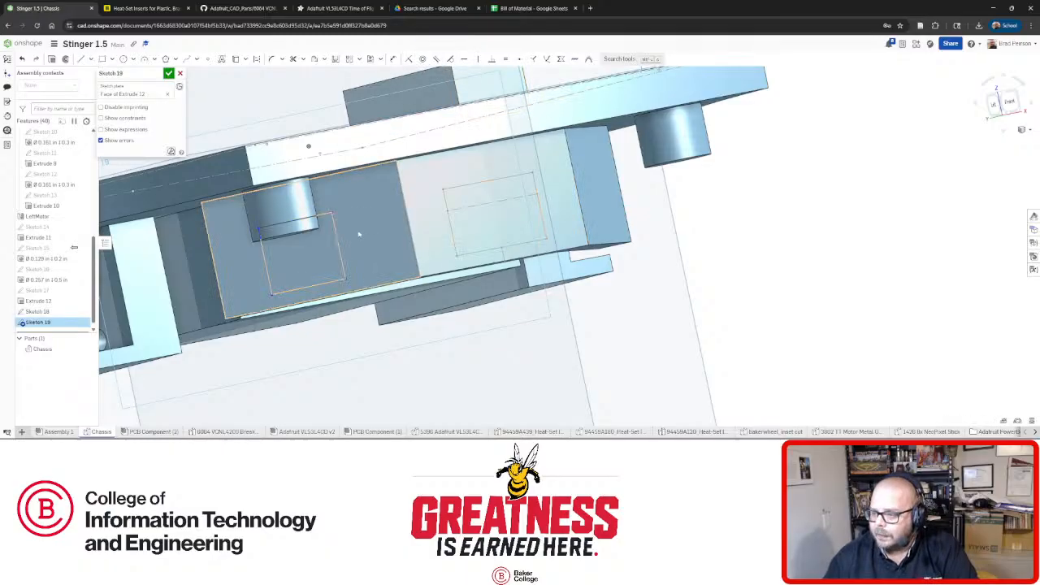
right_drag(365, 225, 331, 273)
scroll(330, 274, up, 5)
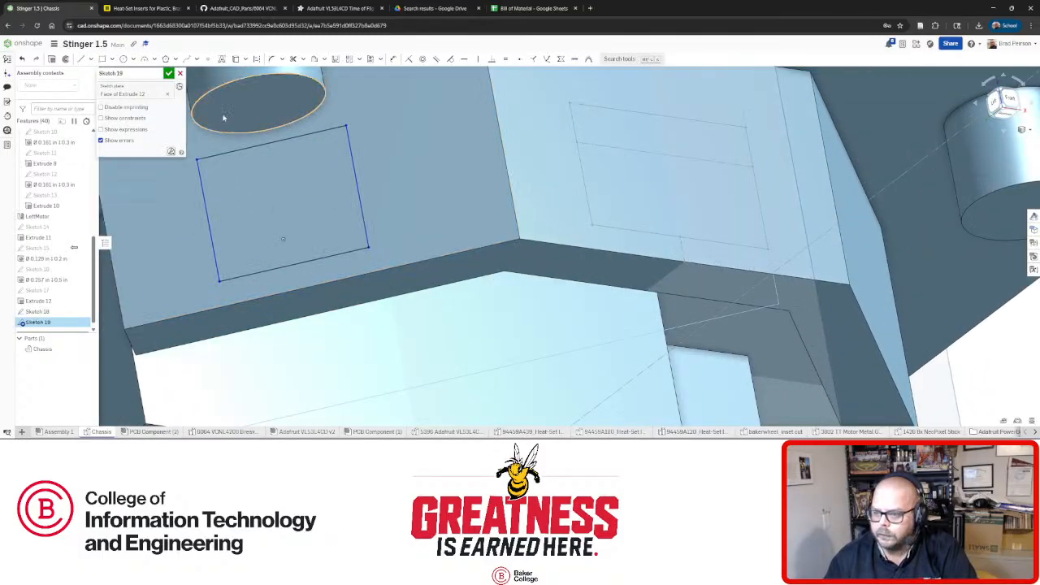
mouse_move(338, 168)
right_down()
mouse_move(374, 197)
mouse_move(368, 213)
right_up()
key(ctrl+z)
key(ctrl+z)
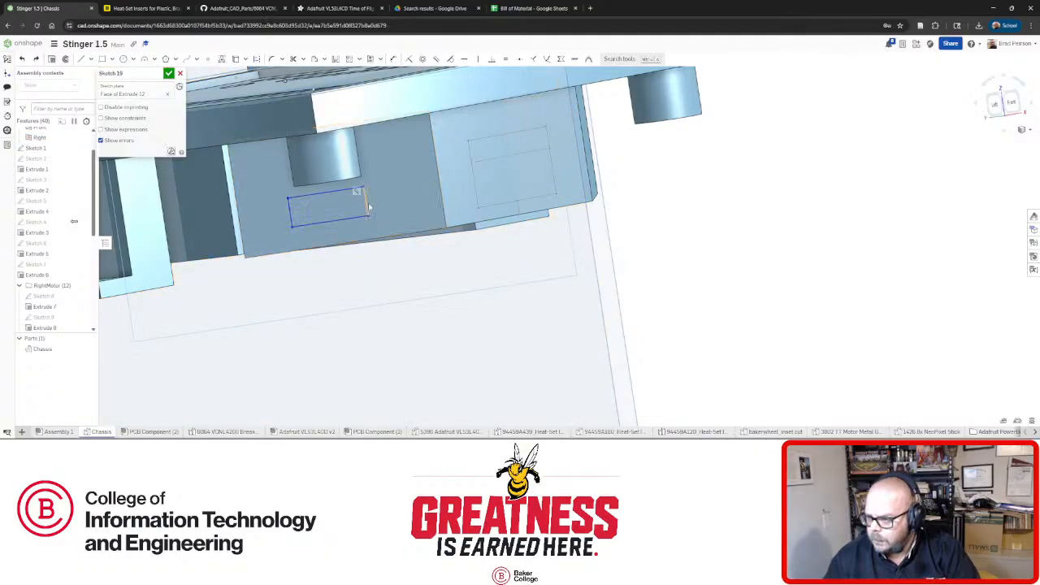
Make the left rectangle's height and bottom edge equal to the right rectangle's.
click(475, 195)
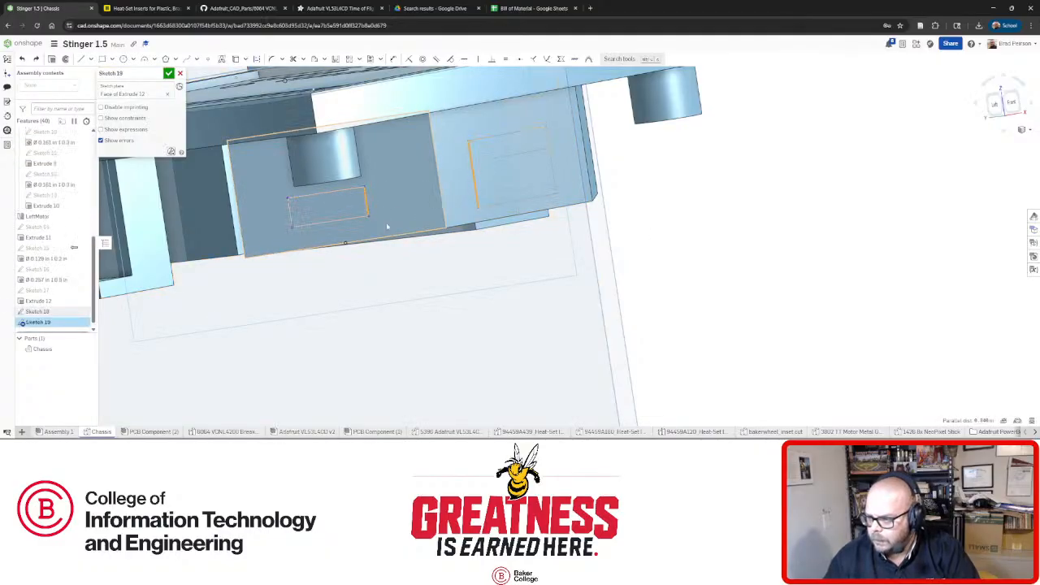
click(503, 60)
click(289, 210)
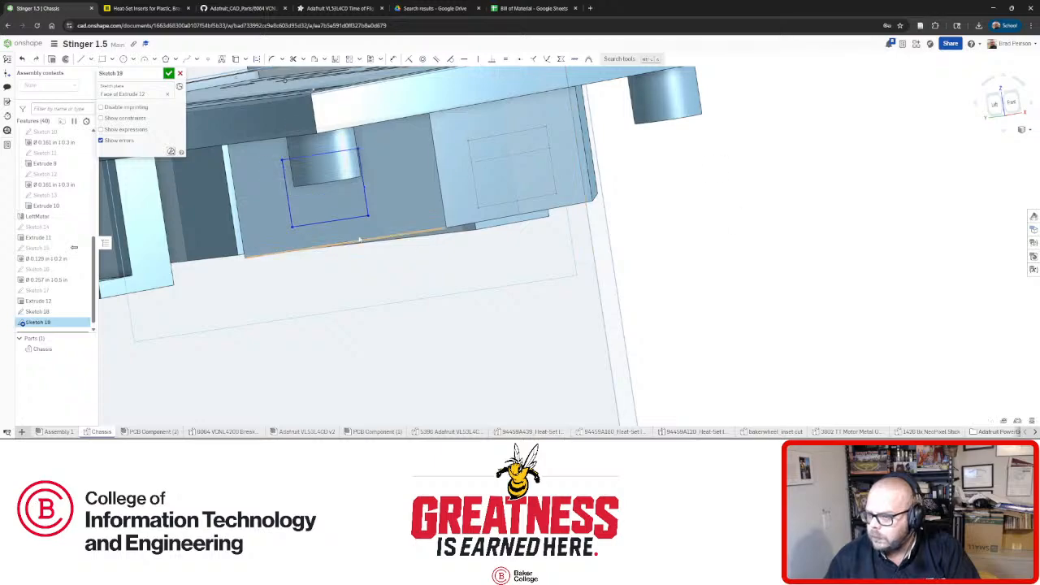
click(500, 203)
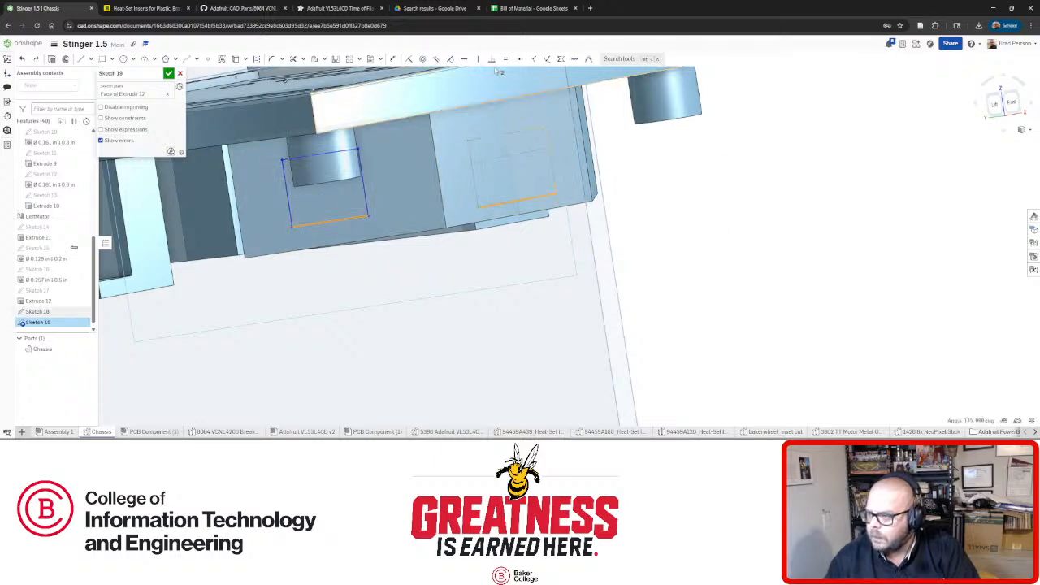
click(505, 60)
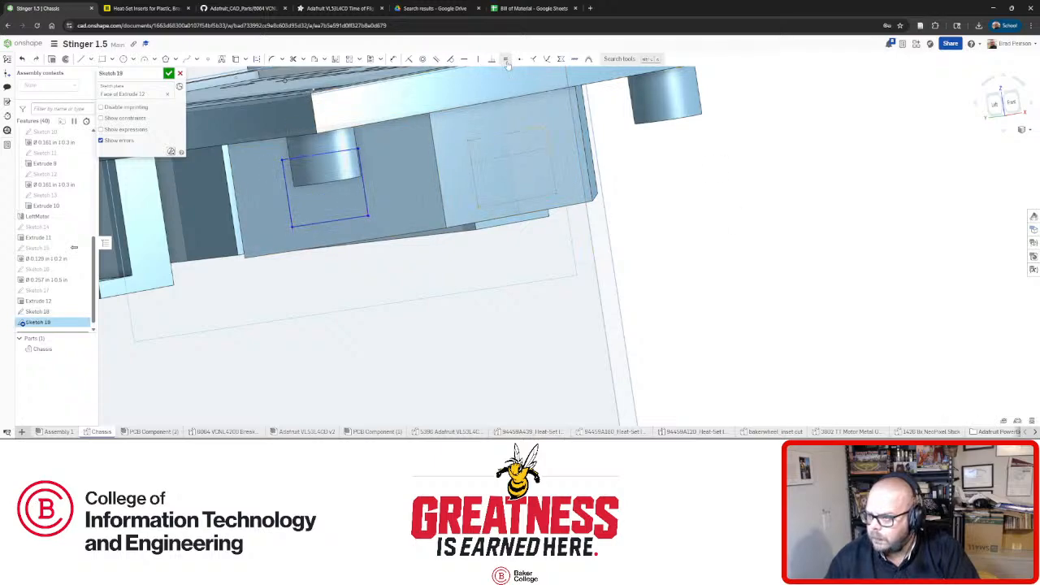
mouse_move(497, 85)
right_down()
mouse_move(431, 219)
mouse_move(346, 188)
right_up()
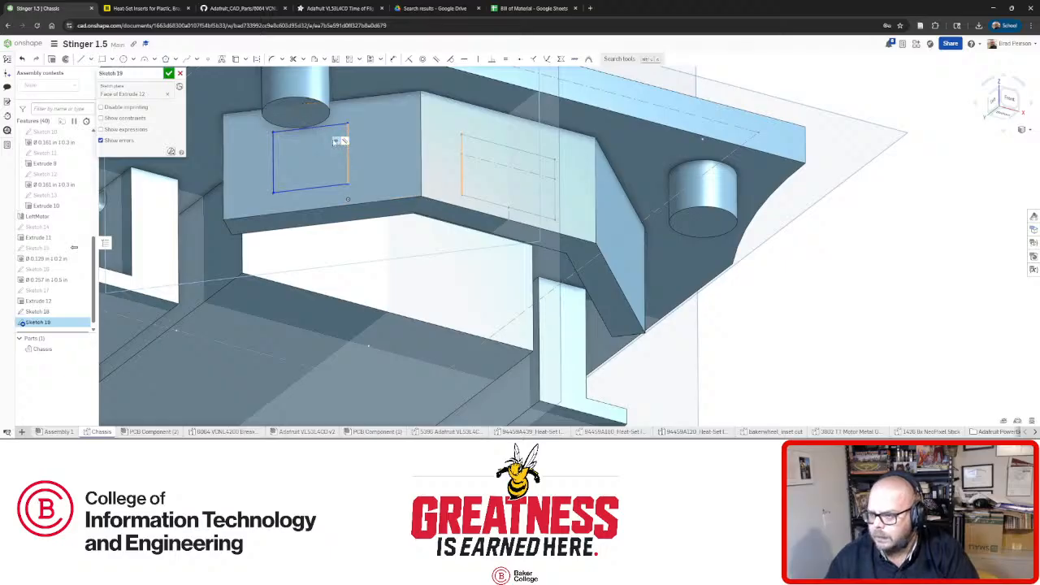
right_drag(347, 198, 342, 185)
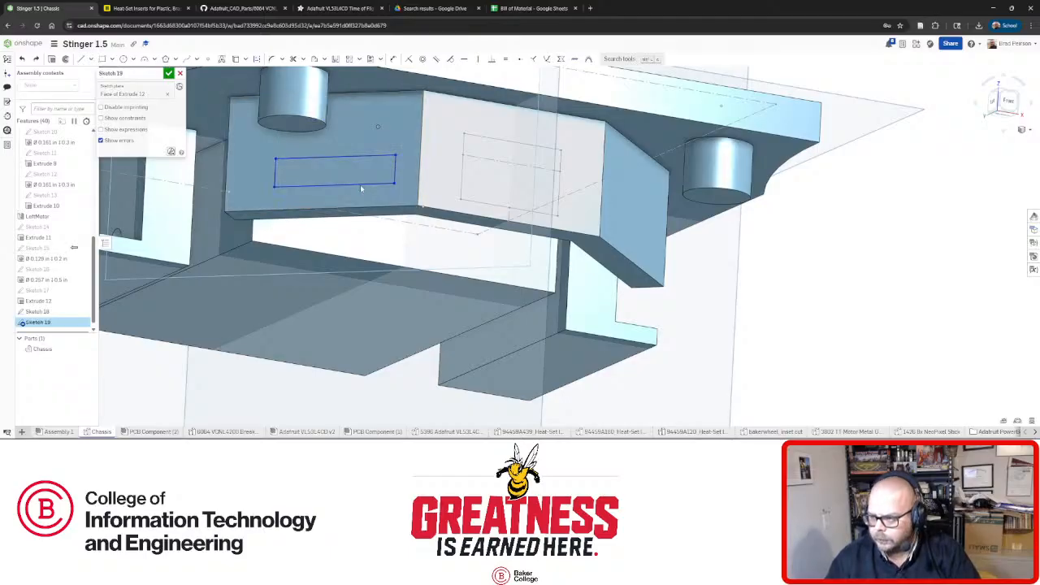
Make the left rectangle's bottom and top edges coincident with the right rectangle's.
click(365, 188)
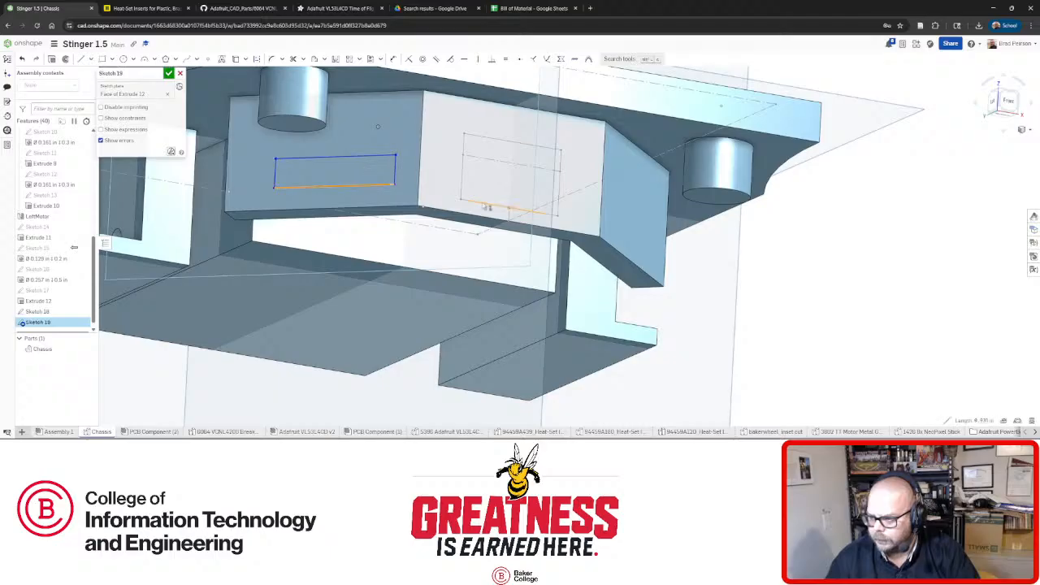
click(486, 208)
click(408, 59)
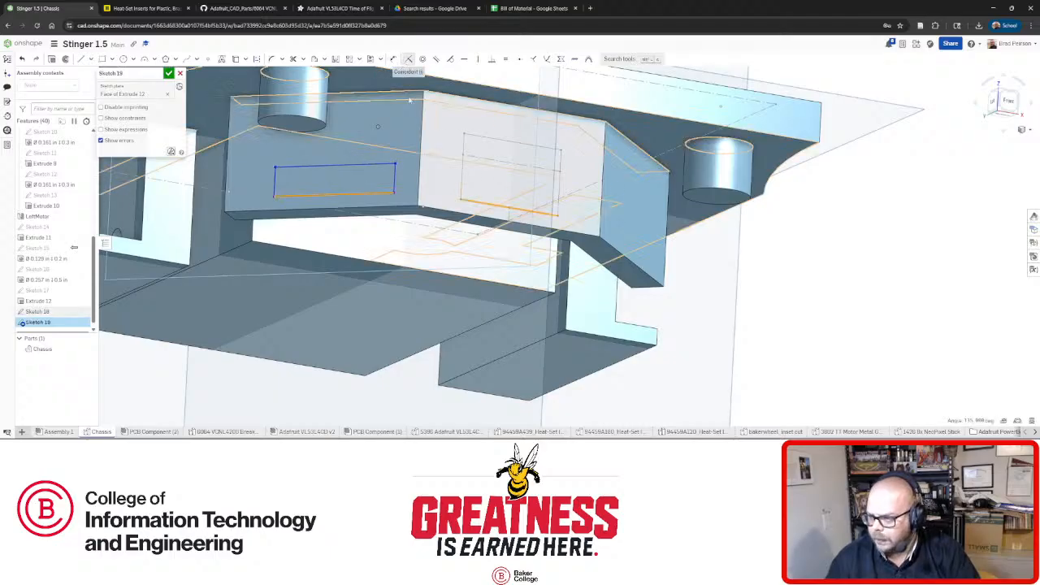
click(473, 138)
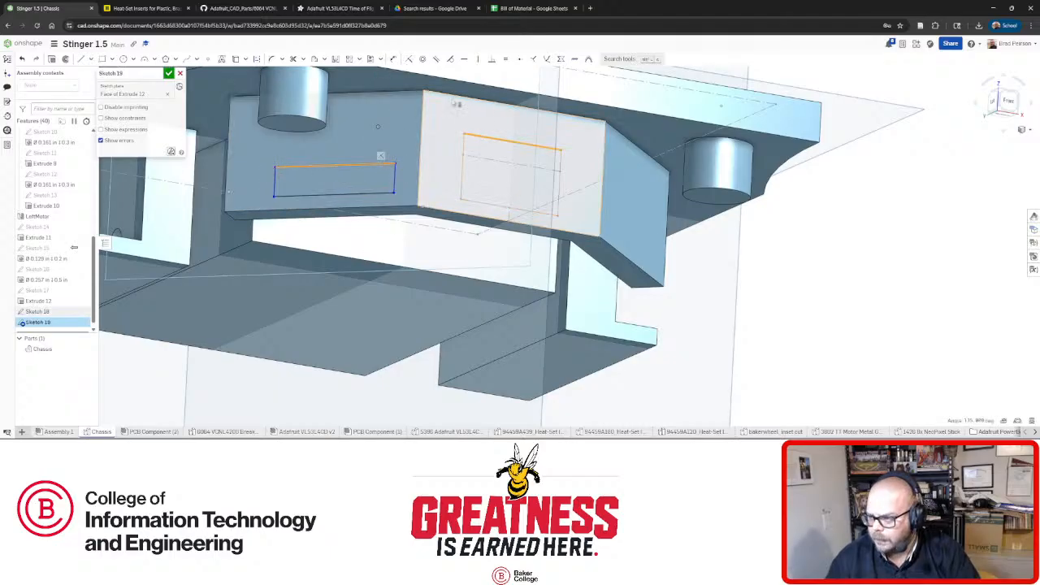
click(408, 60)
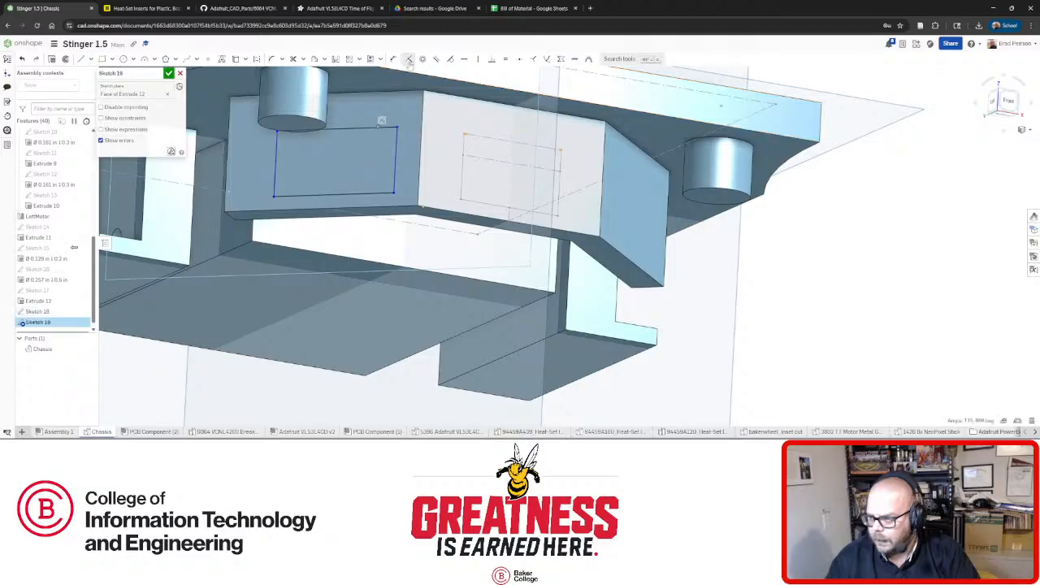
Make the two rectangles' top edges equal in length.
click(385, 129)
click(495, 139)
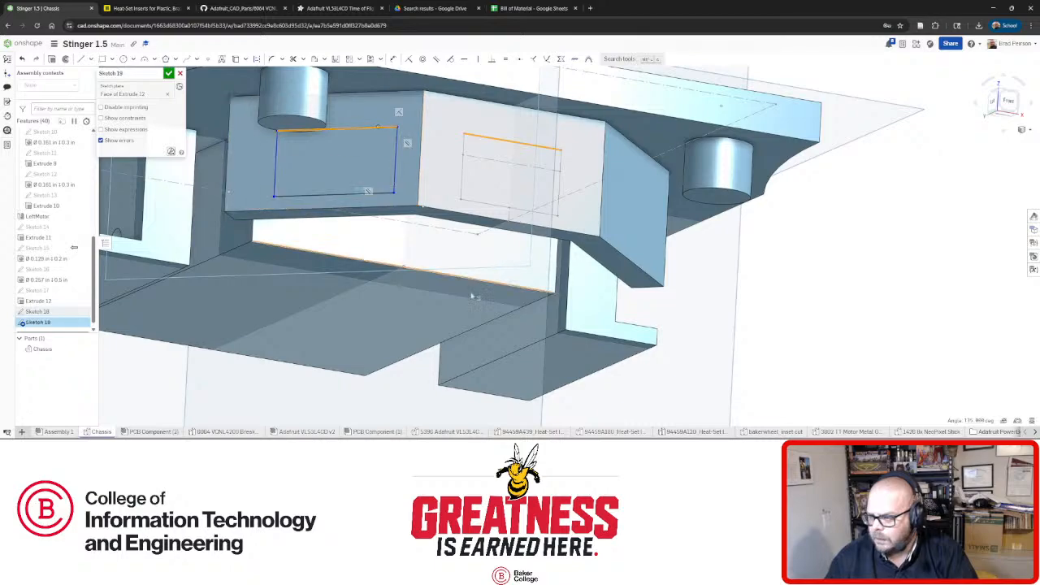
click(766, 348)
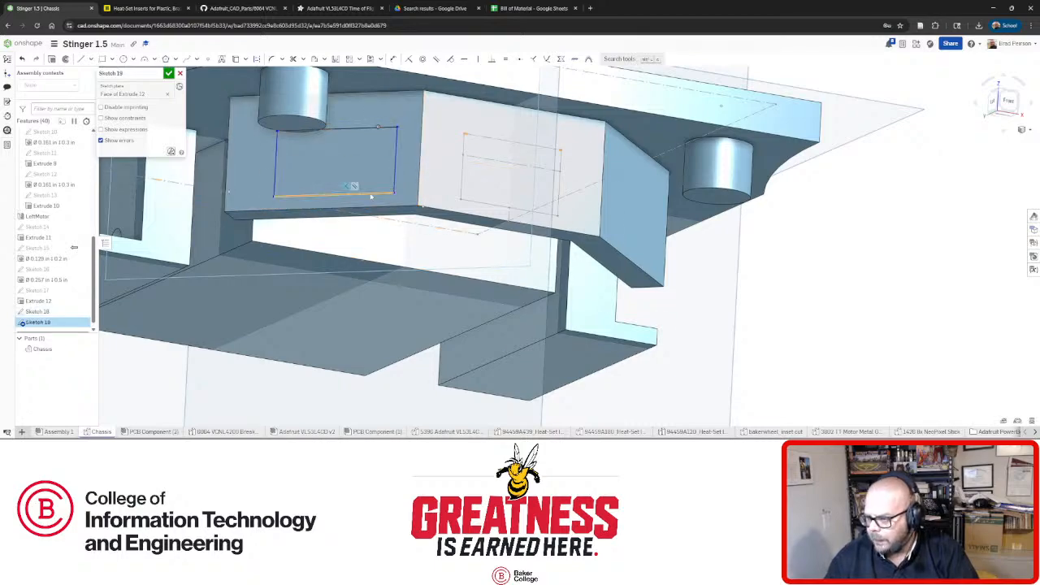
click(379, 129)
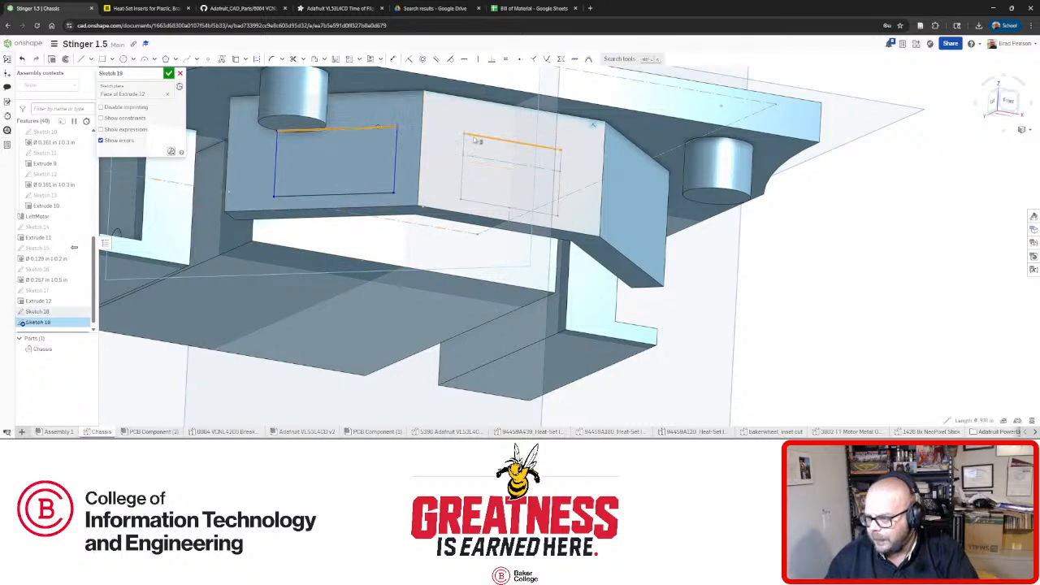
click(505, 60)
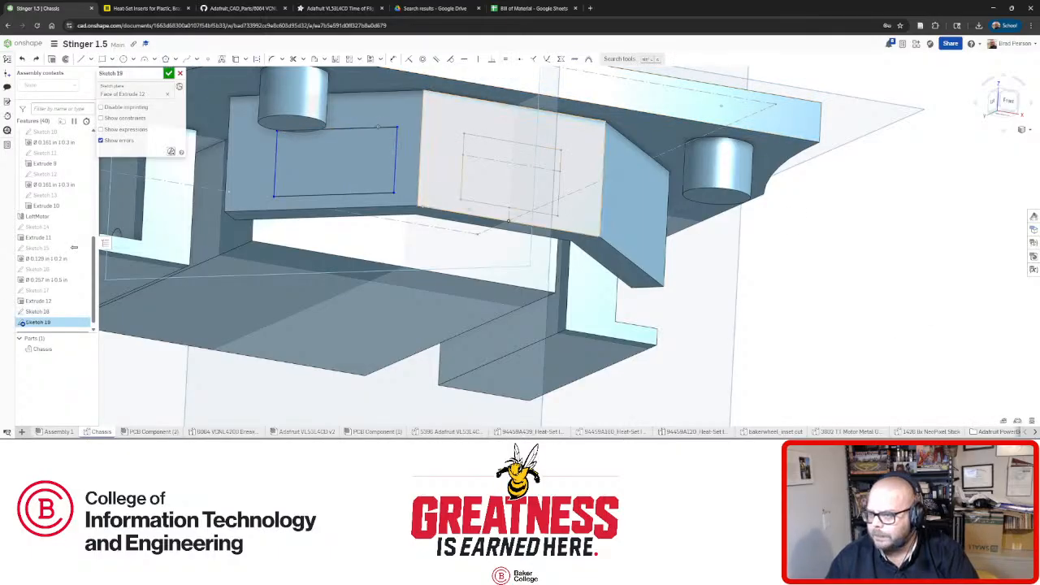
scroll(385, 188, down, 3)
Dimension the left rectangle's bottom edge to 0.8 in.
right_drag(385, 189, 416, 201)
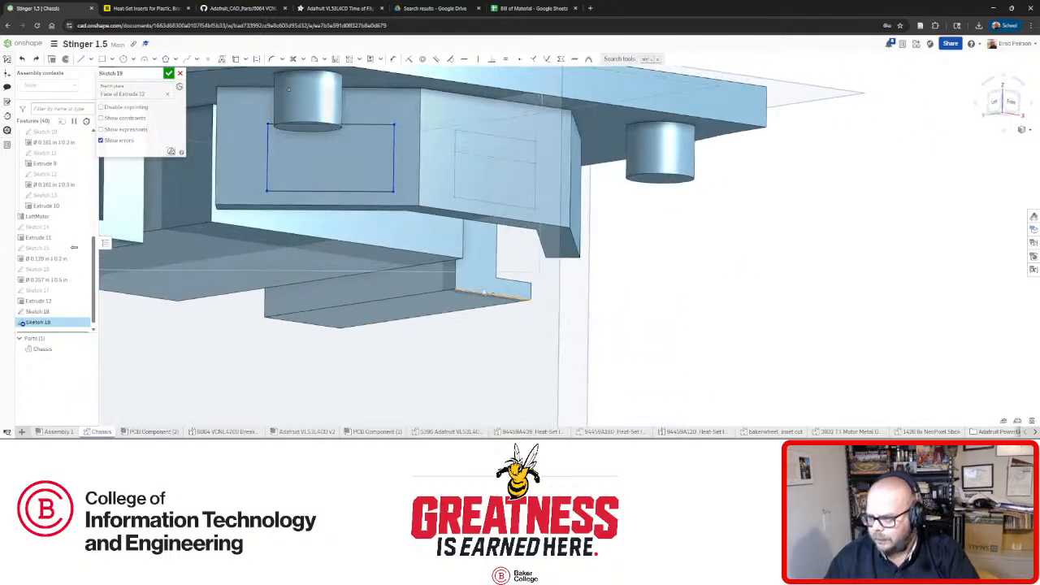
click(520, 141)
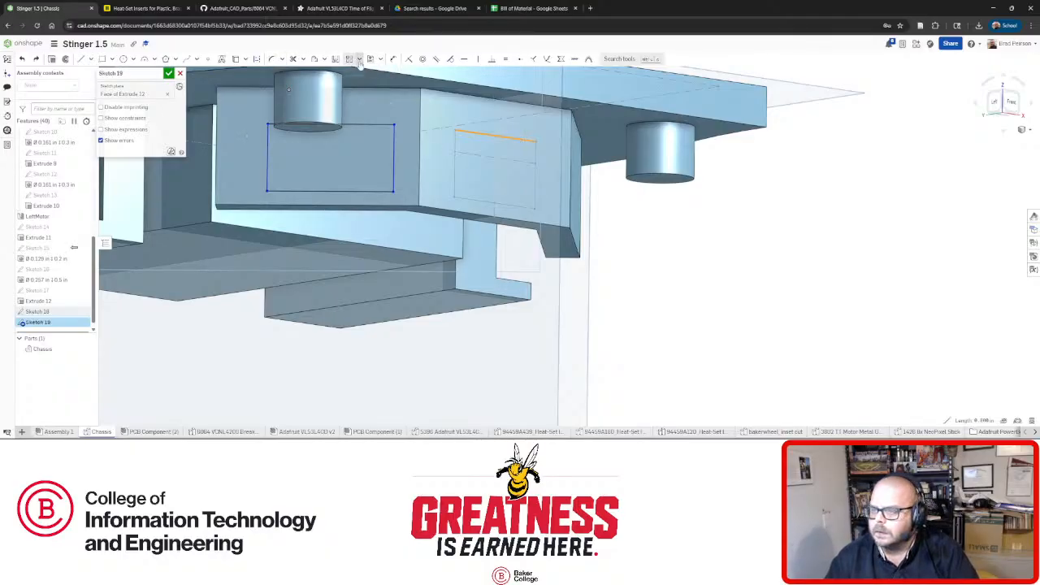
click(392, 59)
click(369, 191)
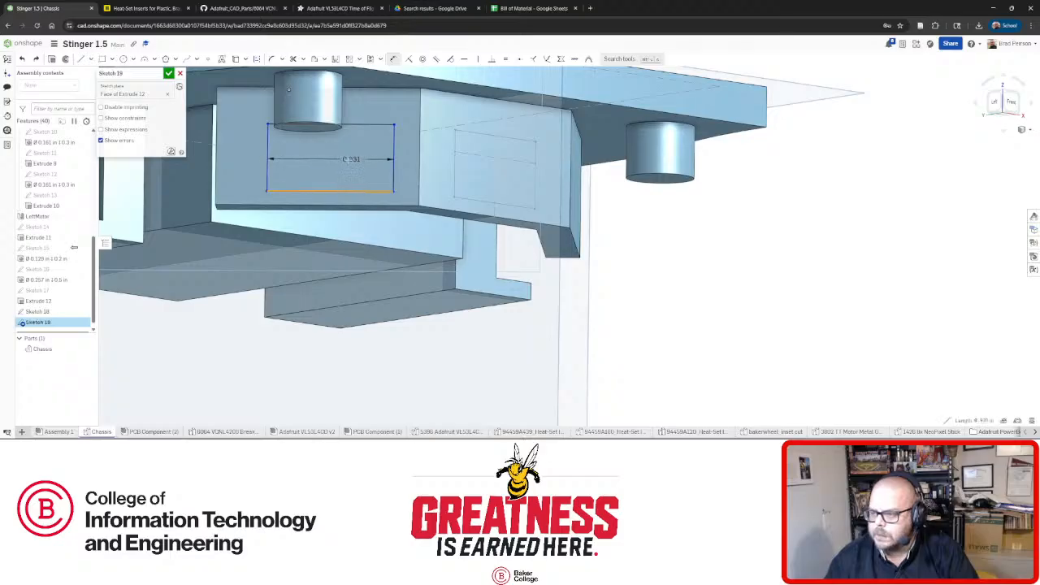
click(342, 166)
text(0.8)
key(Return)
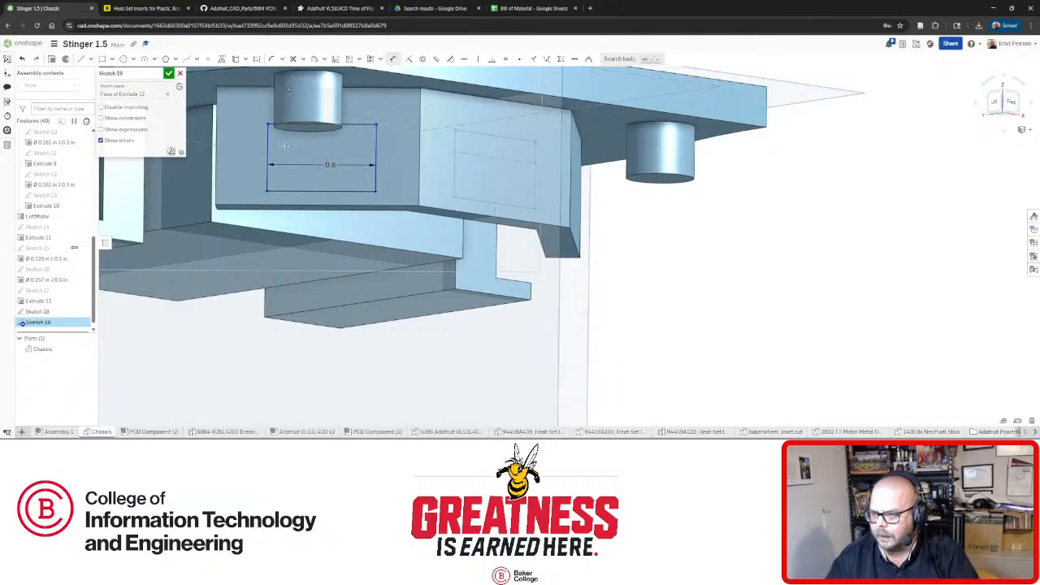
Make the short line beneath the rectangle construction and close Sketch 19.
key(n)
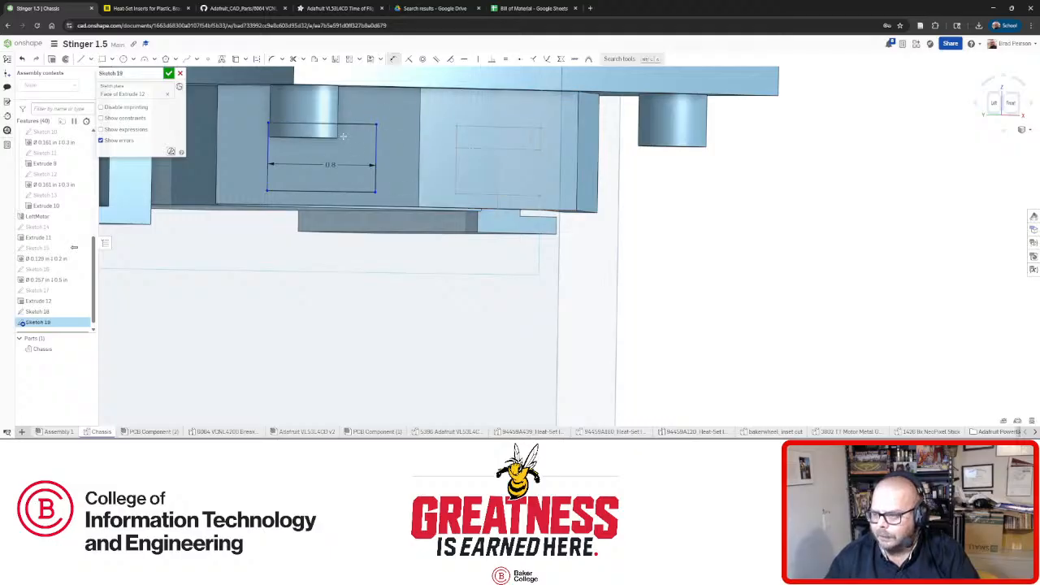
right_drag(350, 151, 357, 148)
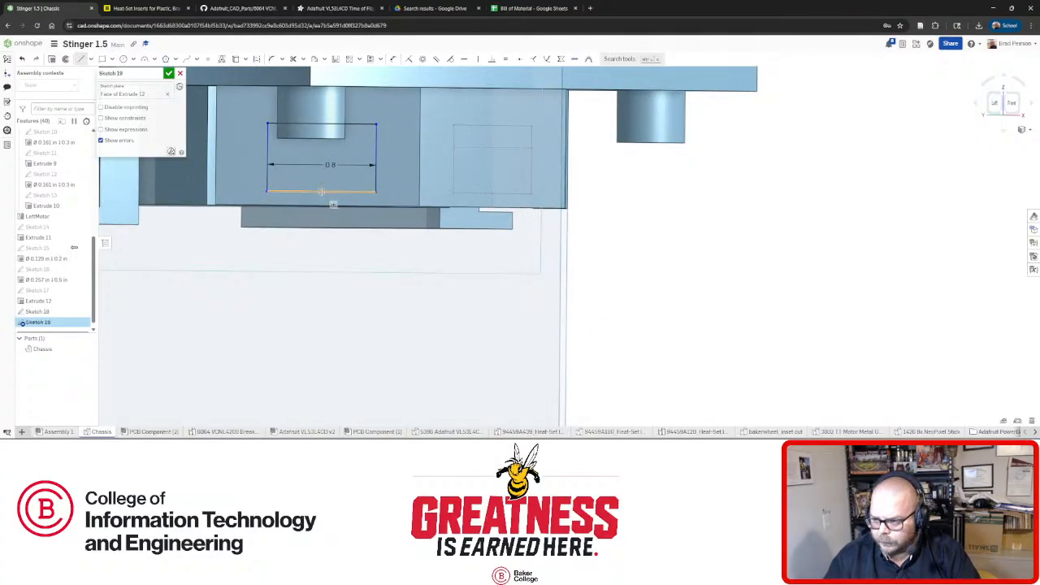
right_drag(336, 219, 336, 216)
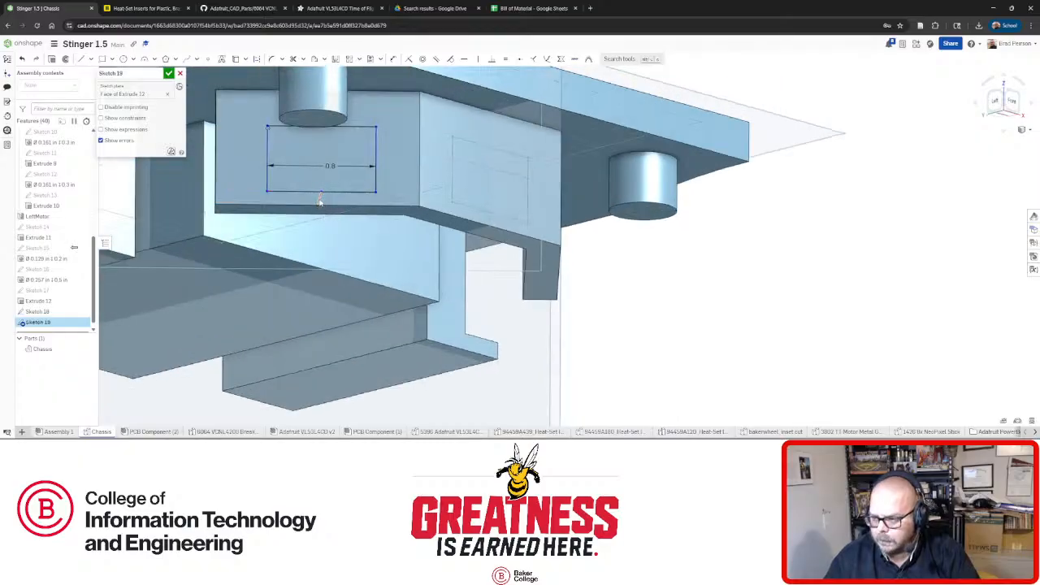
click(318, 200)
click(256, 59)
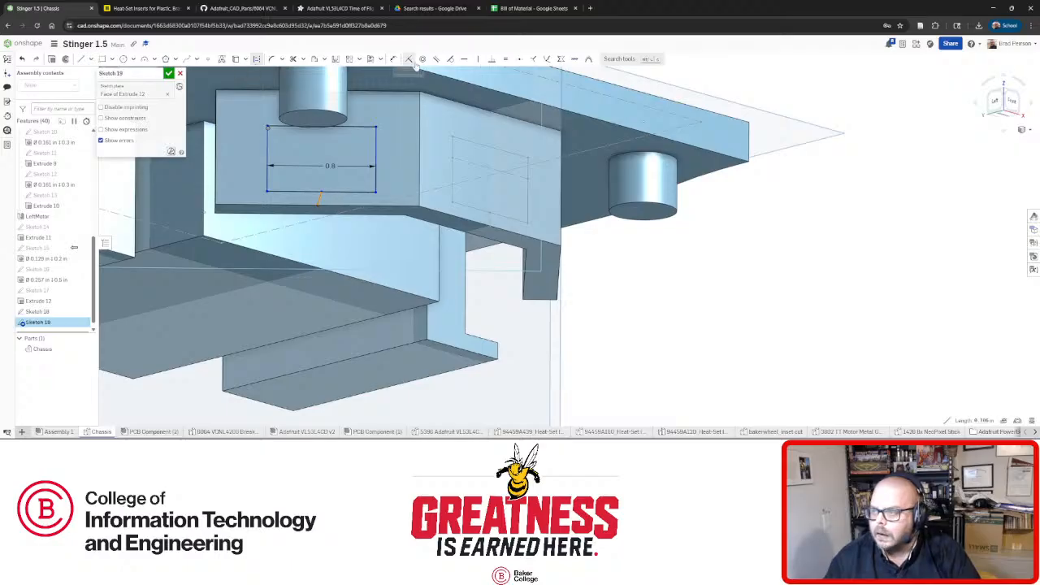
right_drag(455, 169, 565, 248)
click(168, 74)
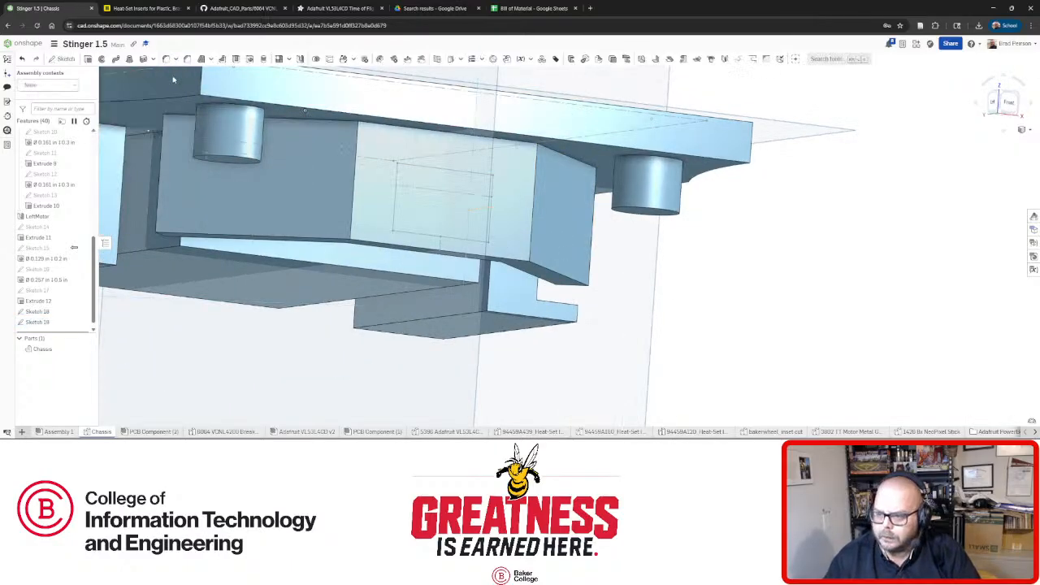
right_drag(504, 211, 584, 227)
Start Sketch 20 on the other angled face with a 0.8 in wide rectangle.
click(584, 226)
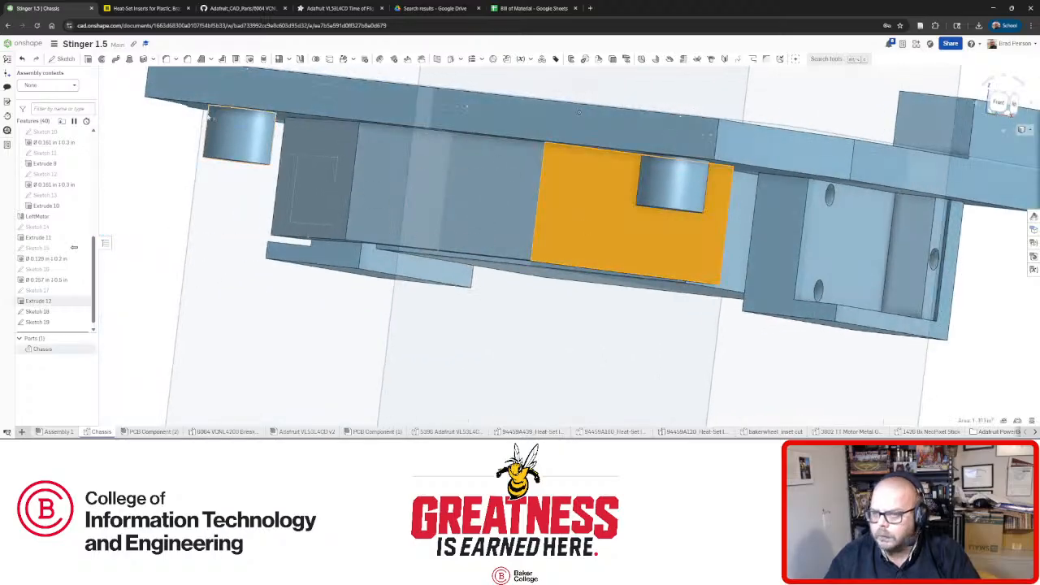
click(63, 59)
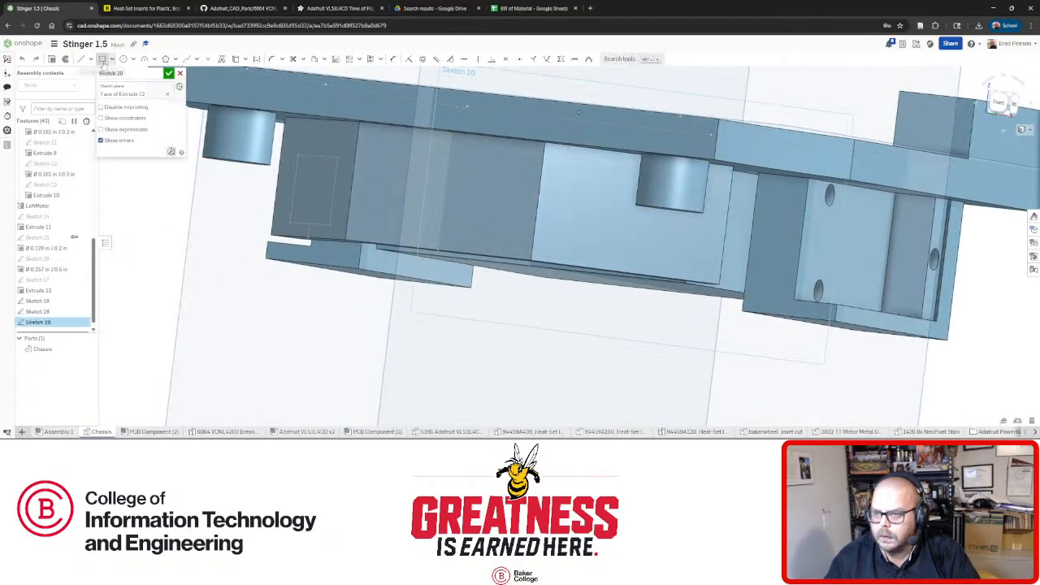
click(101, 59)
drag(570, 240, 641, 206)
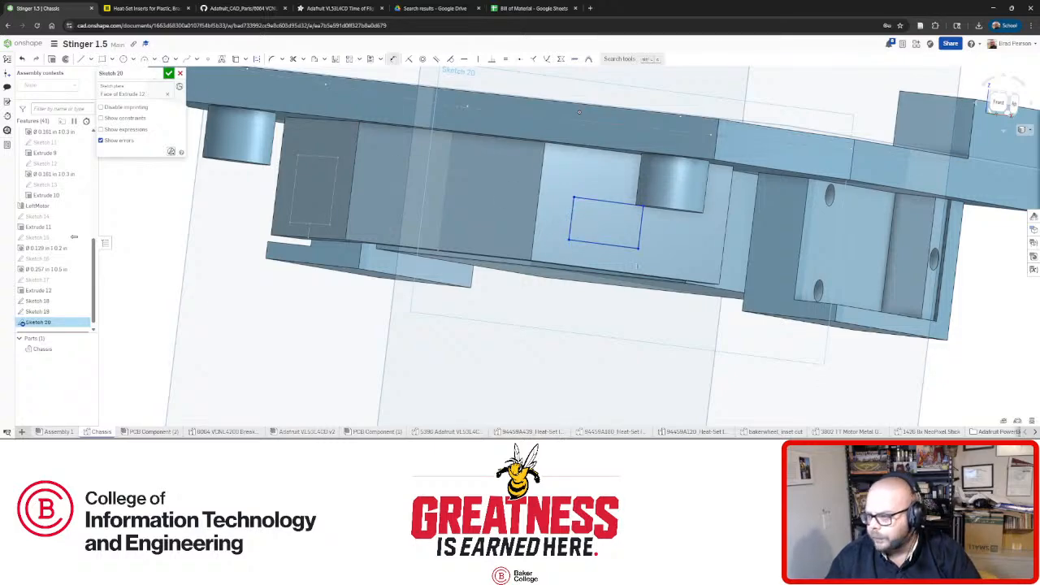
click(602, 257)
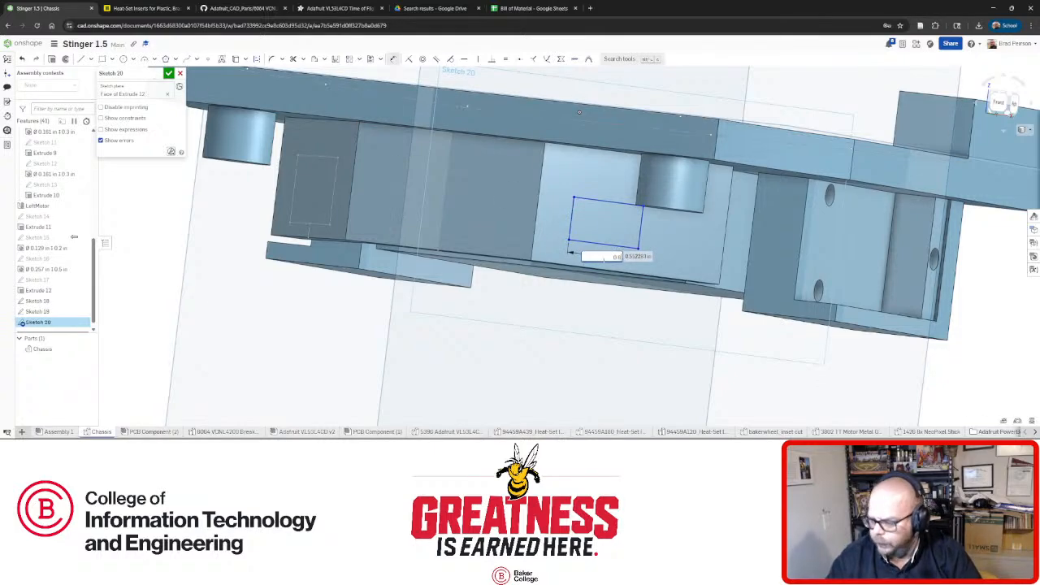
key(Return)
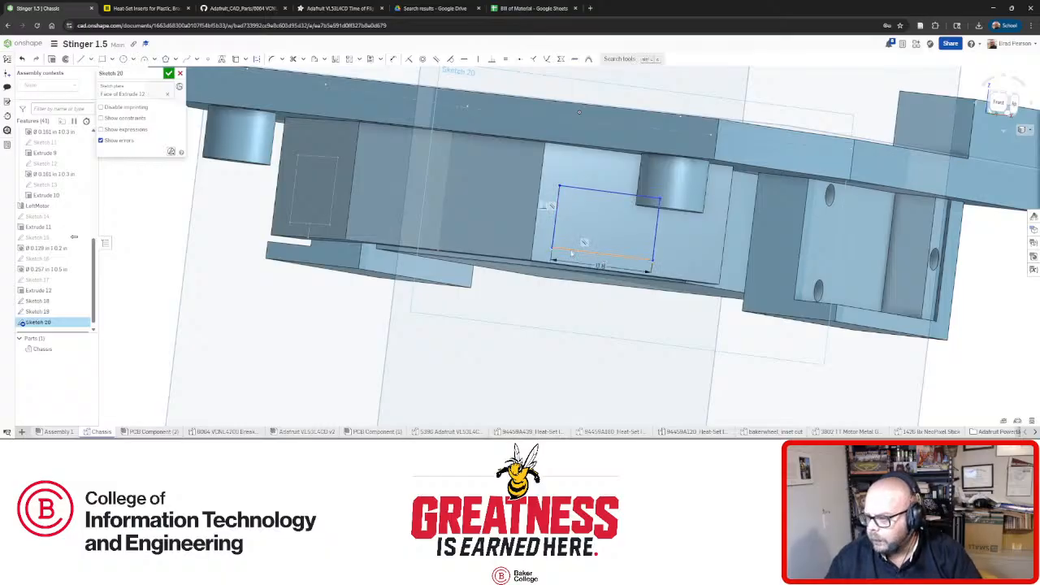
Align the new rectangle's bottom and top edges with the matching rectangle edges.
click(410, 59)
click(611, 194)
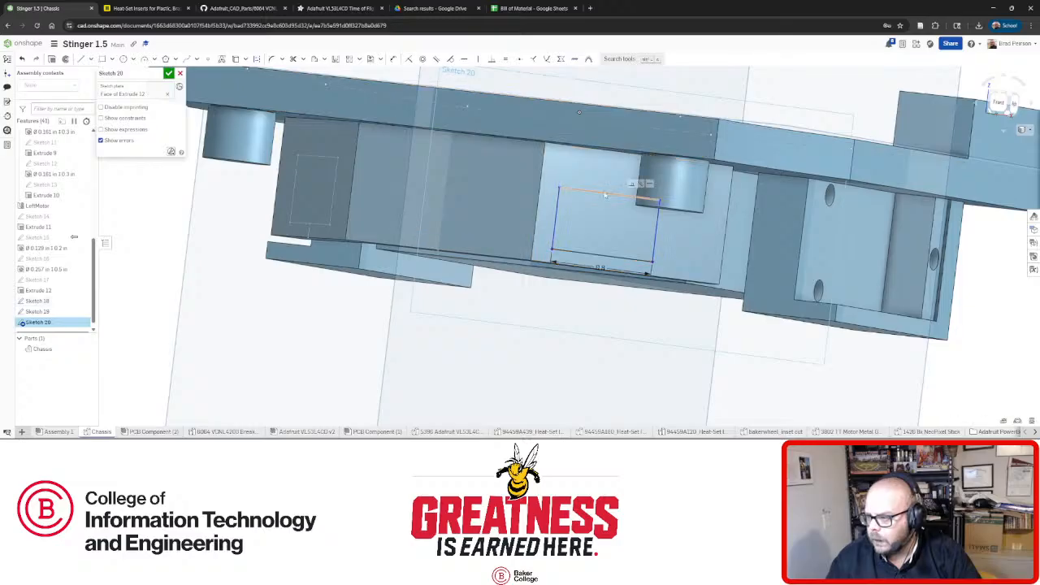
click(409, 59)
click(80, 59)
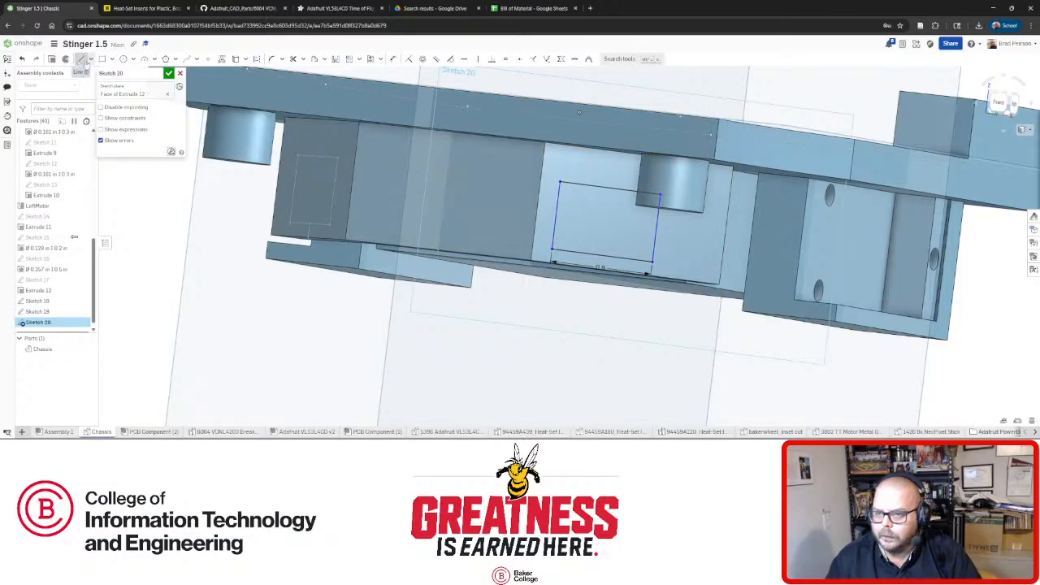
scroll(659, 282, up, 3)
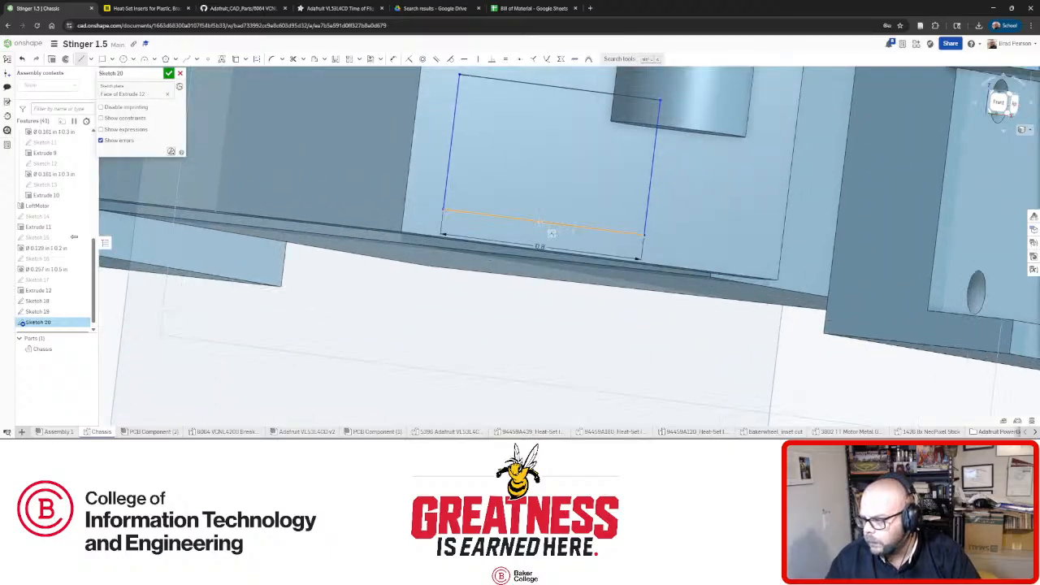
right_drag(542, 223, 585, 251)
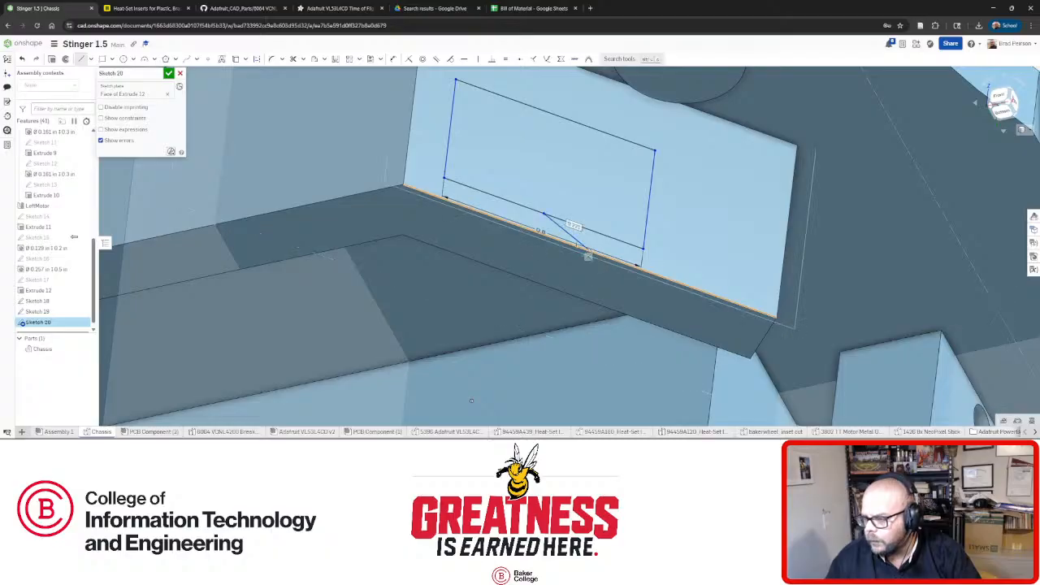
Constrain the rectangle's slanted side vertical and finish Sketch 20.
click(571, 236)
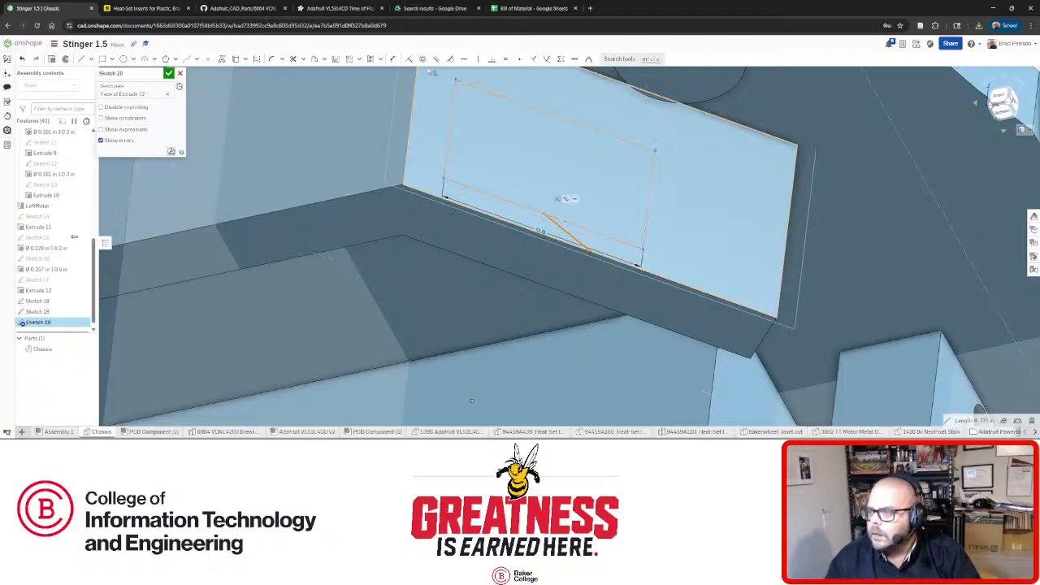
click(477, 59)
click(591, 240)
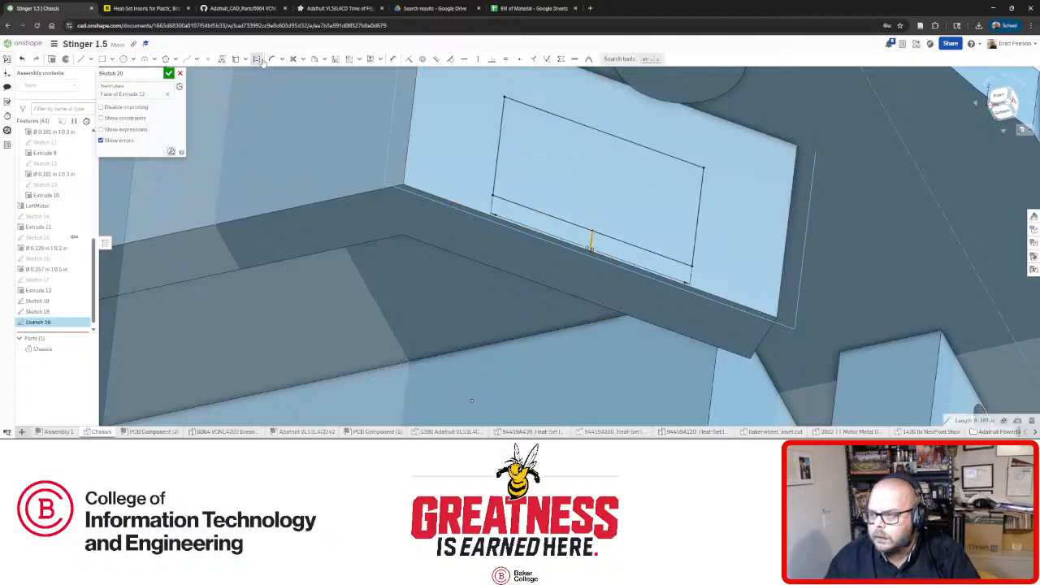
scroll(609, 213, down, 5)
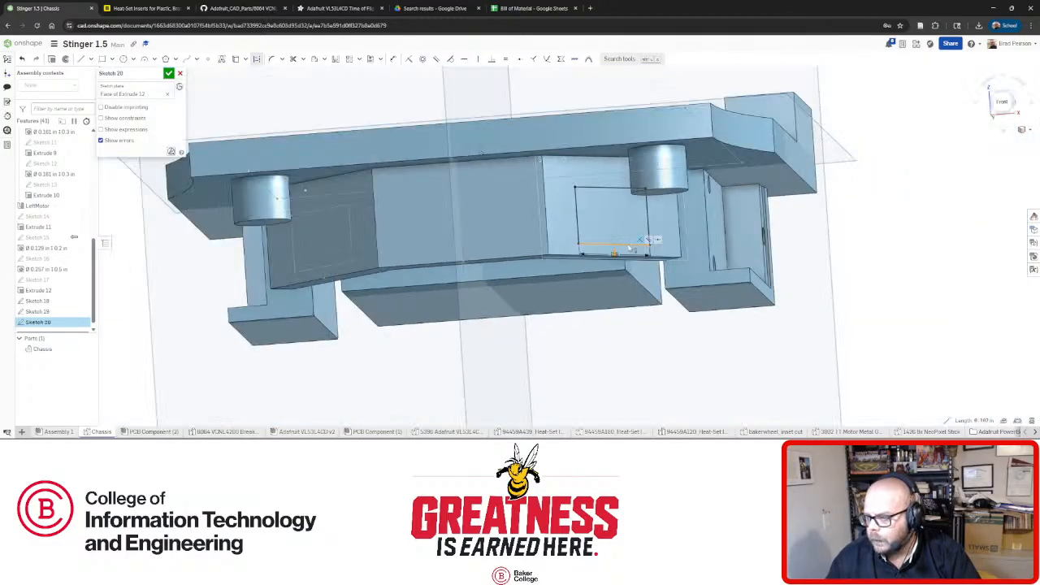
click(169, 73)
mouse_move(520, 203)
right_down()
mouse_move(612, 219)
mouse_move(738, 213)
mouse_move(726, 200)
right_up()
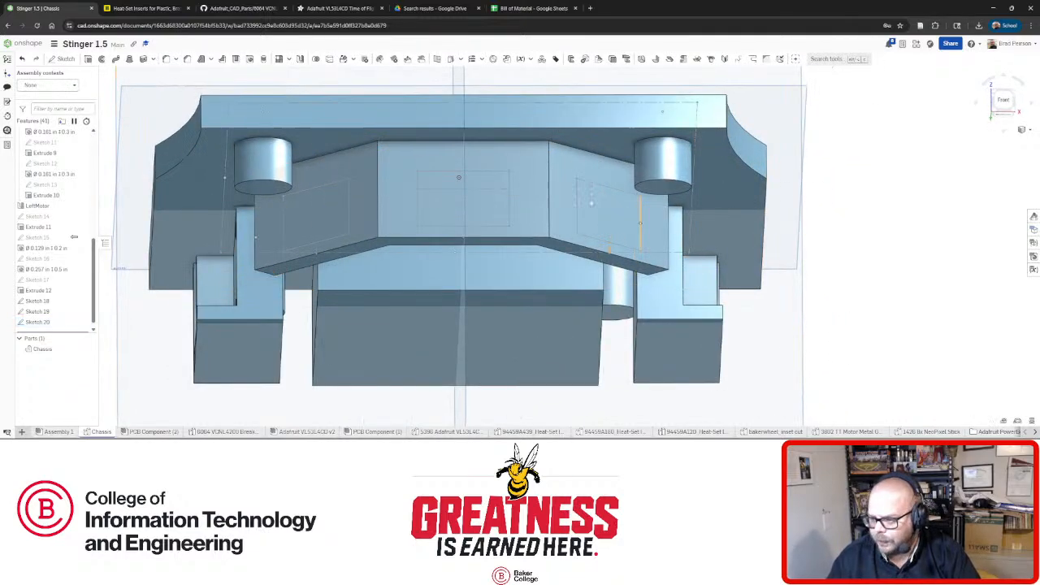
right_drag(458, 178, 471, 141)
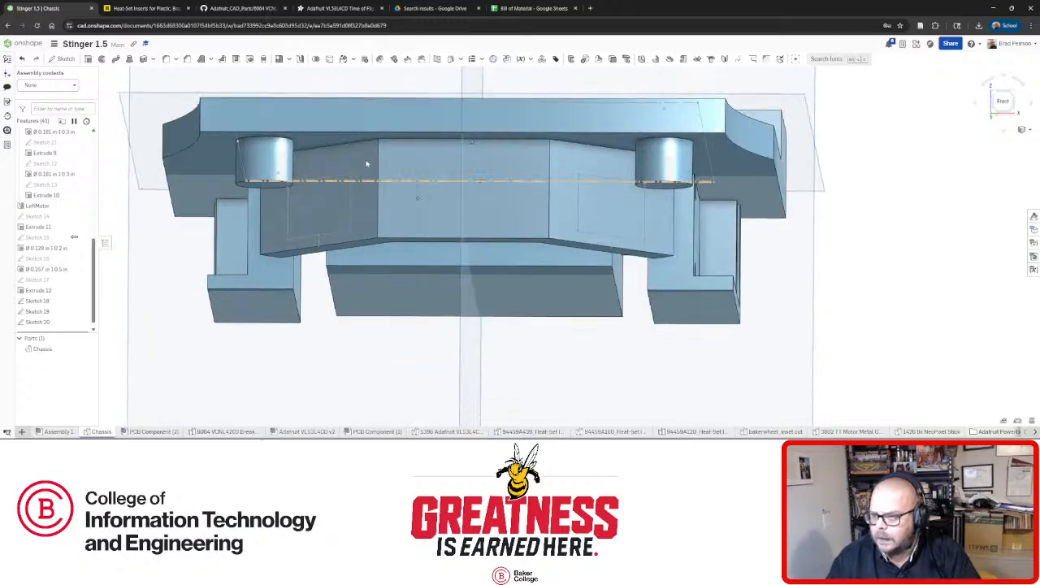
Start a Hole feature with a #30 (0.1285) drill size and check the McMaster-Carr insert page.
click(250, 60)
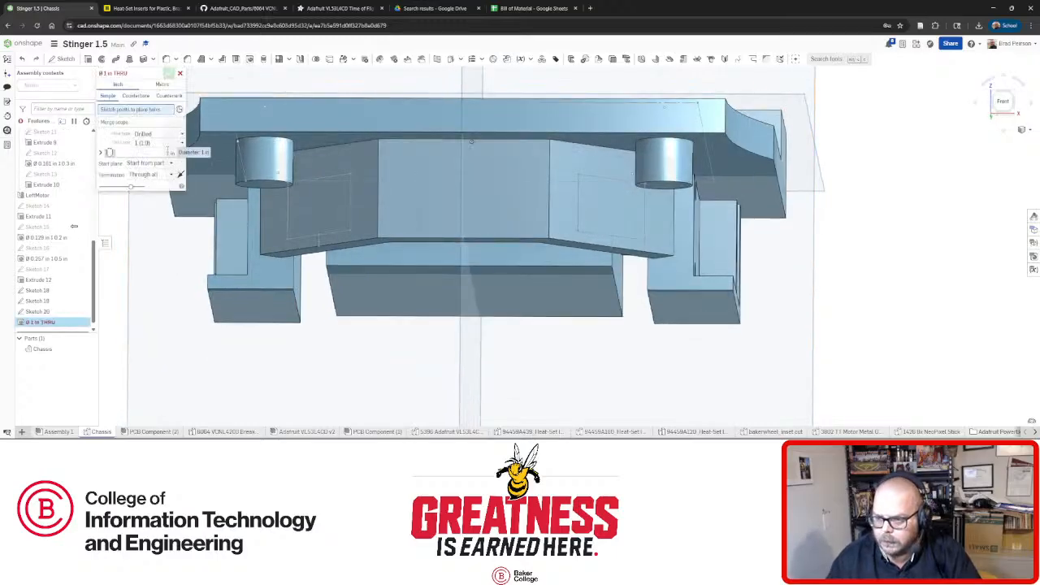
click(180, 144)
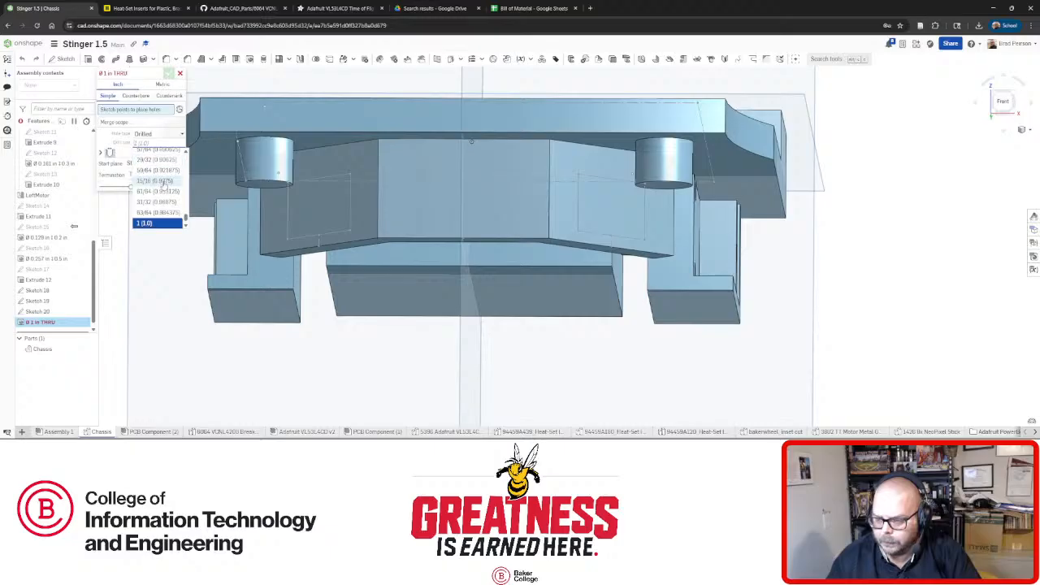
scroll(164, 186, up, 10)
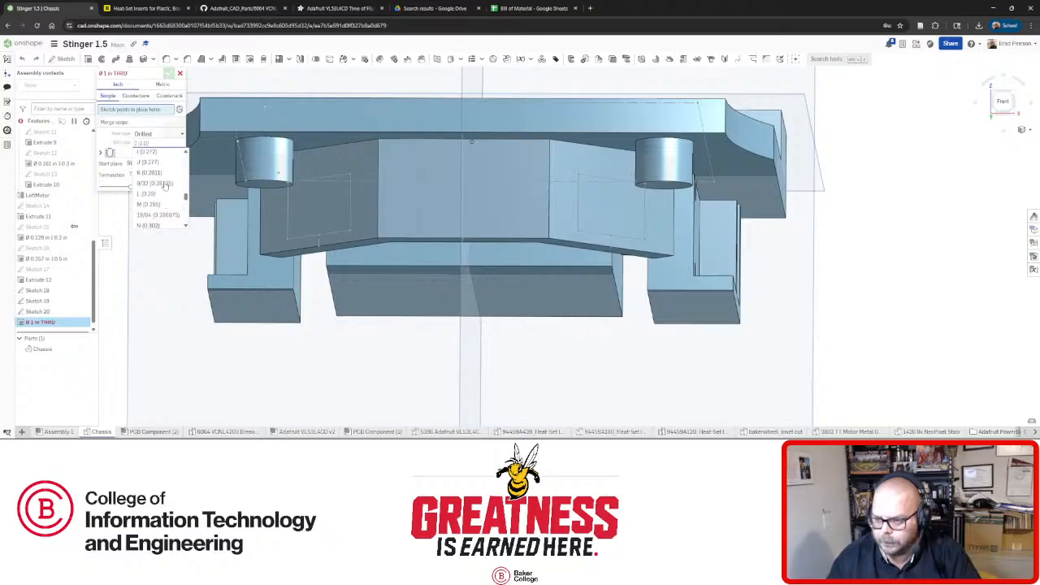
scroll(164, 186, up, 6)
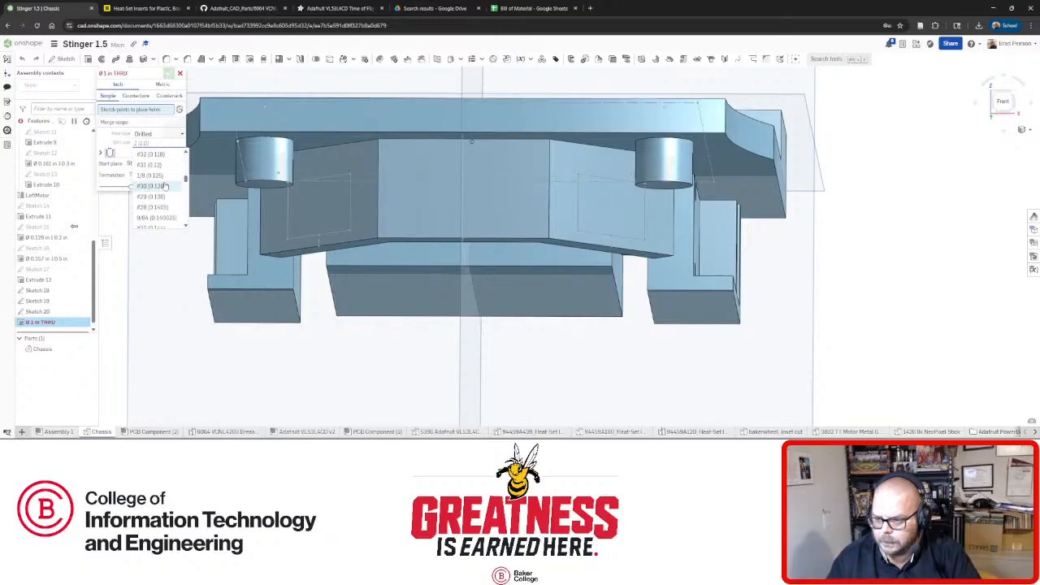
click(165, 186)
click(116, 8)
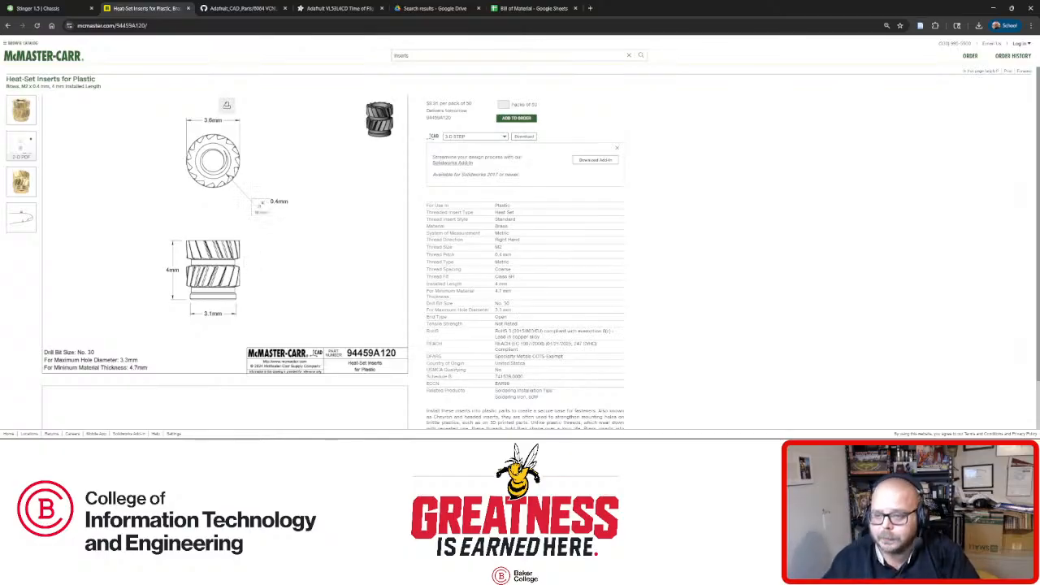
Go back to the Stinger 1.5 | Chassis model in Onshape.
click(64, 7)
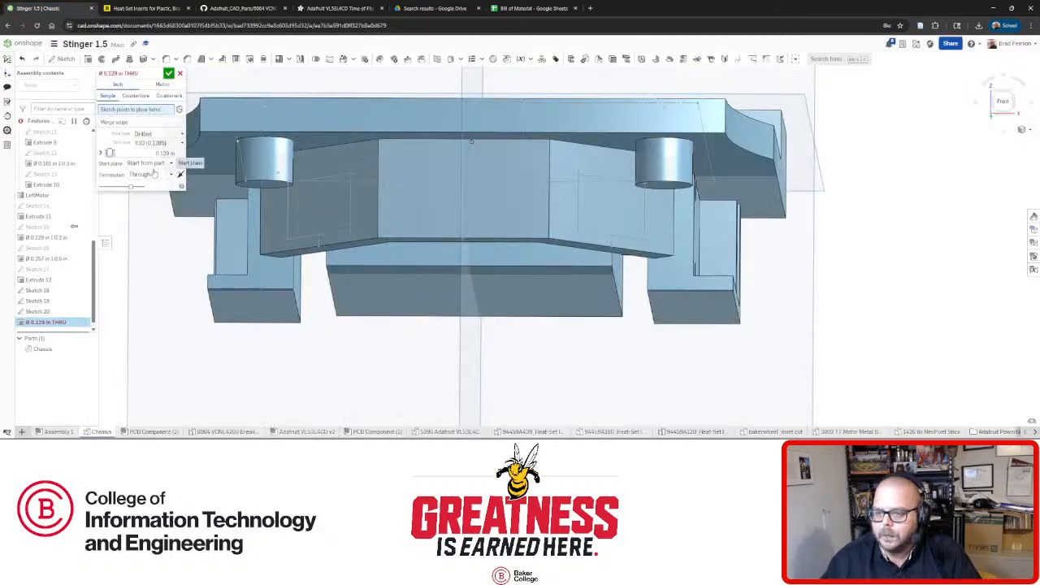
Set the holes to Blind, 0.2 in deep, with a flat tip.
click(167, 174)
click(142, 186)
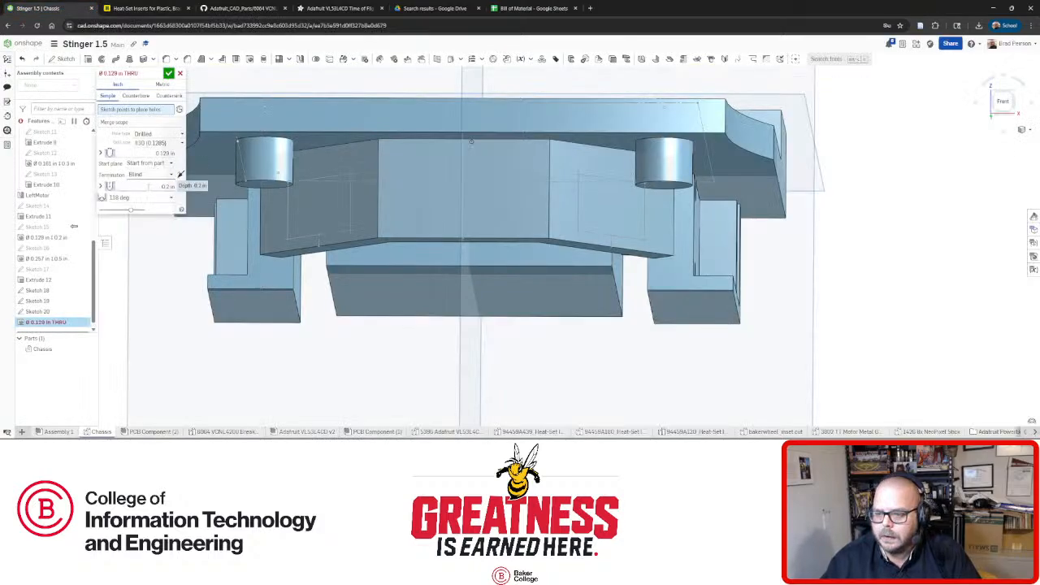
click(147, 198)
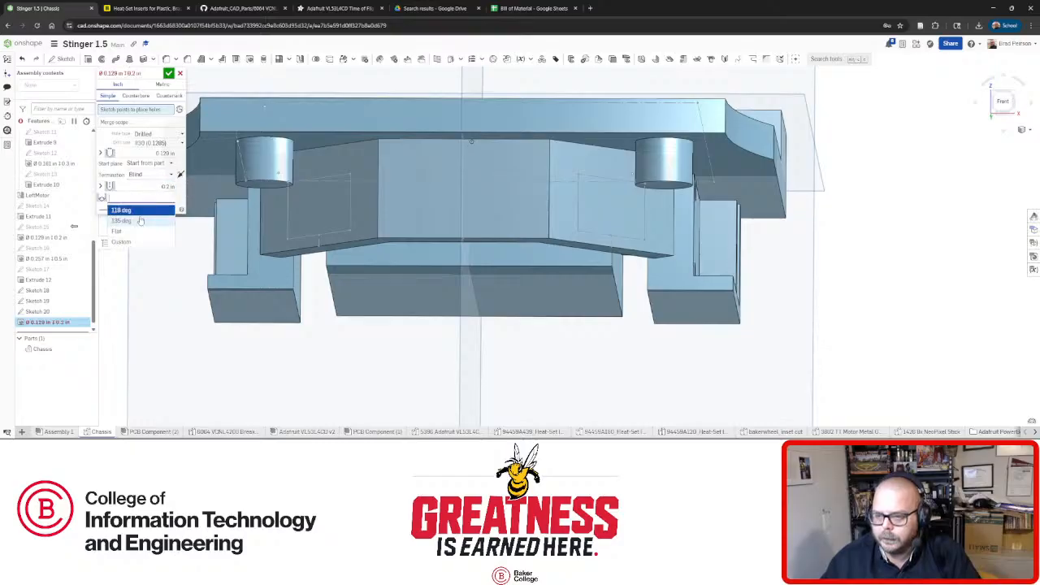
click(130, 220)
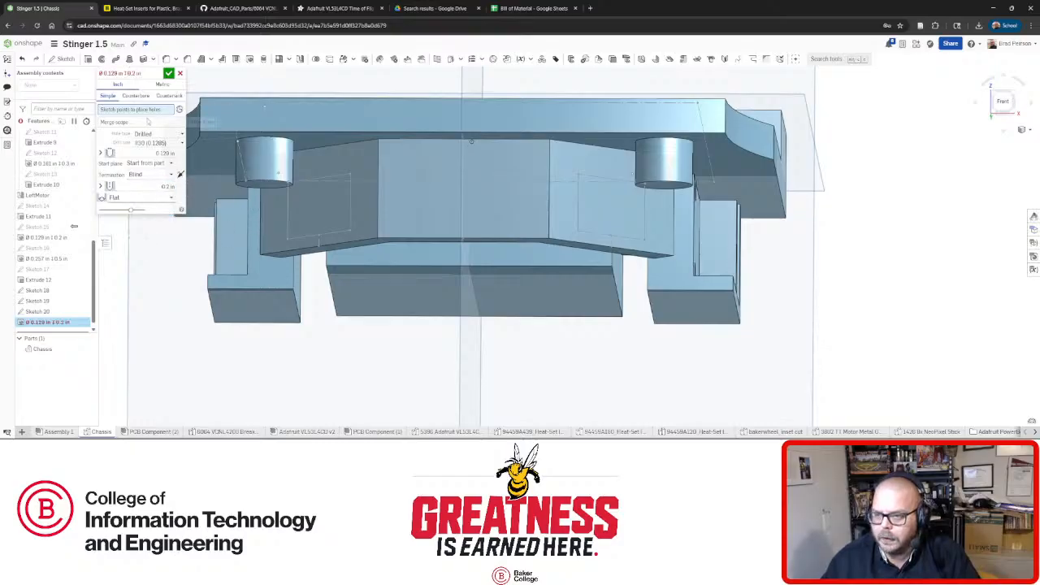
Place holes at the Sketch 19 rectangle corners and the next rectangle's top corners.
click(351, 175)
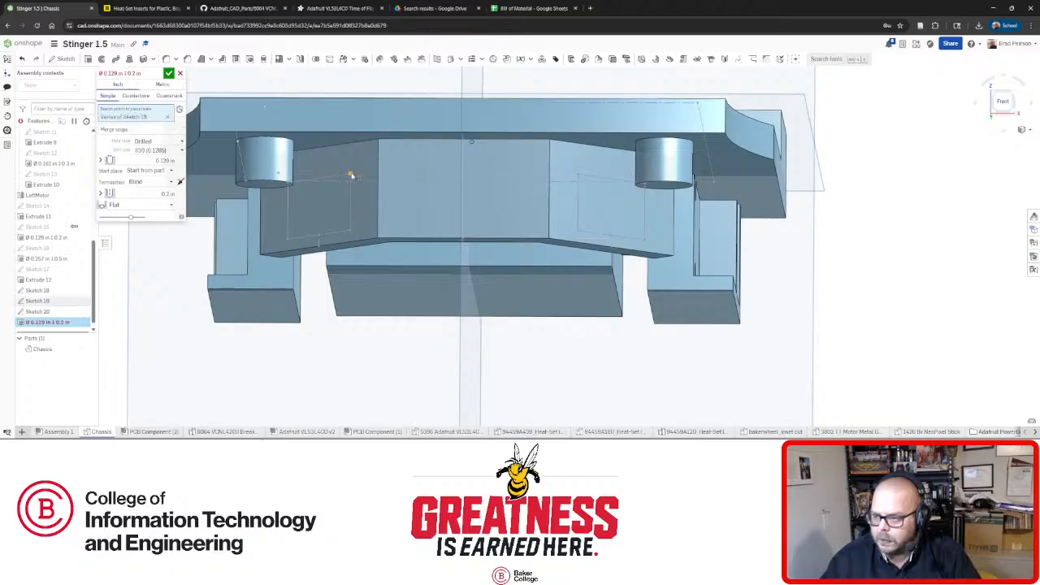
click(351, 232)
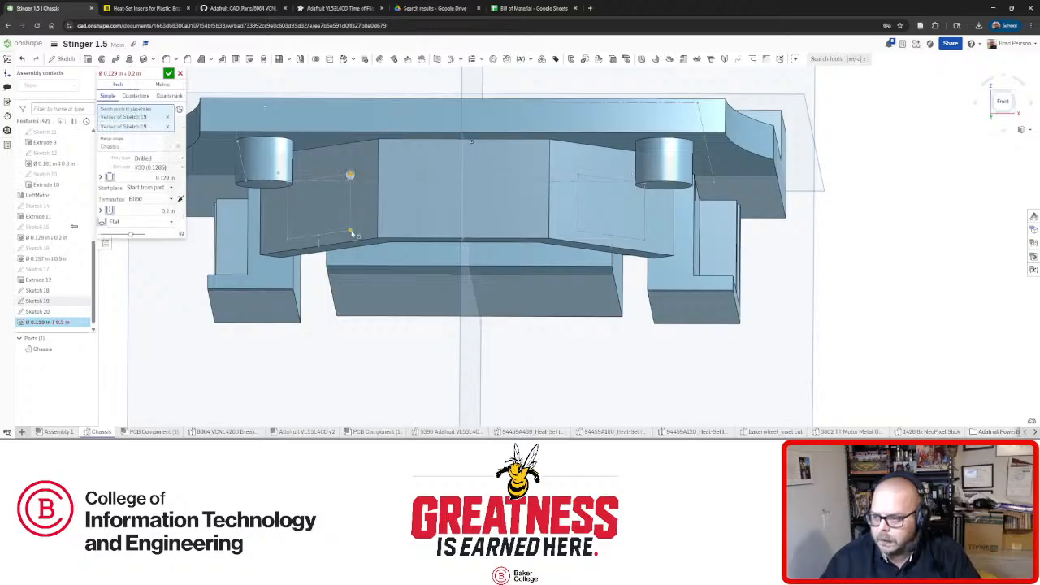
click(286, 242)
right_drag(287, 242, 278, 189)
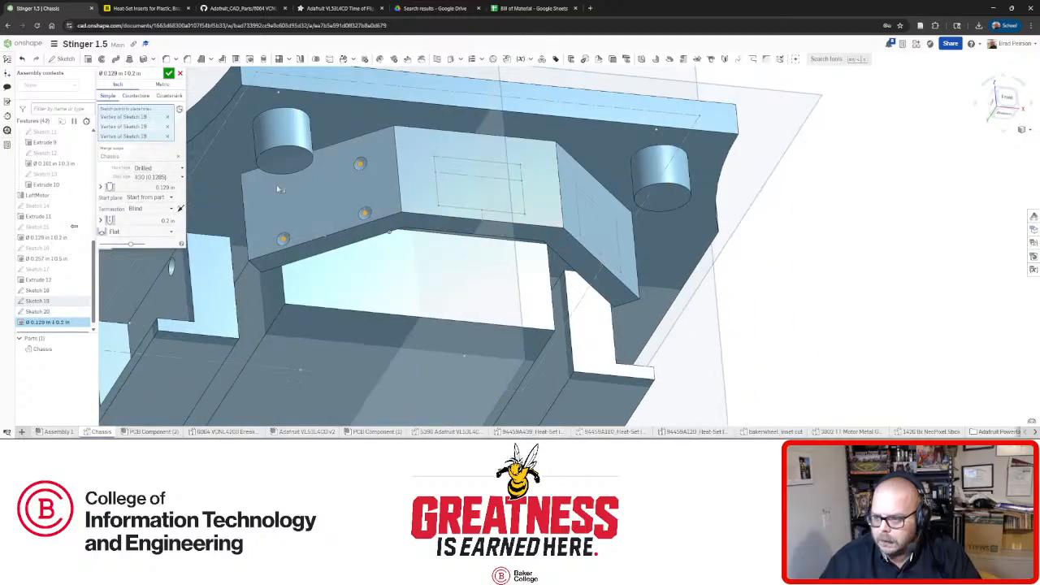
click(280, 192)
click(436, 162)
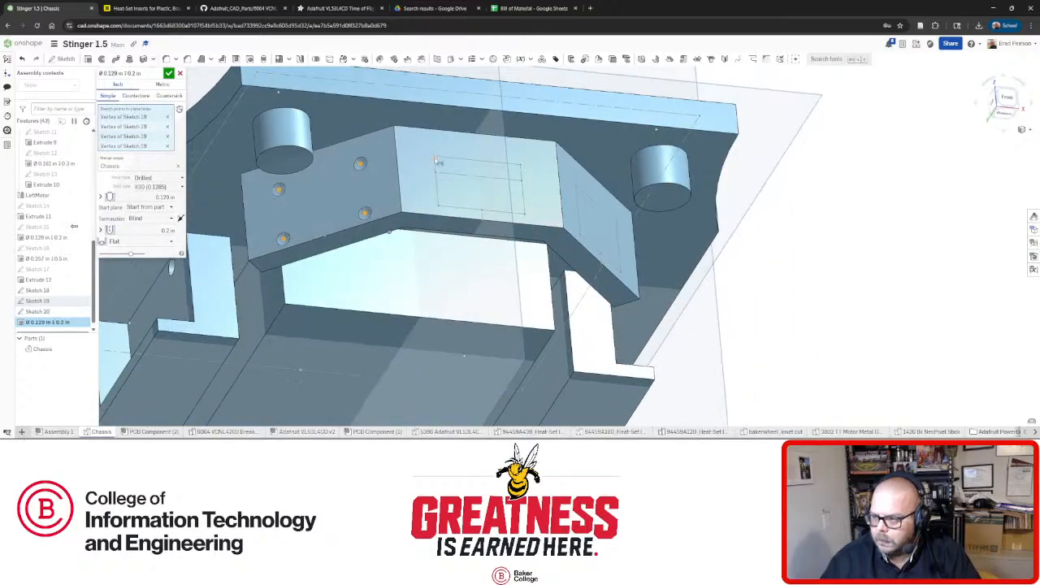
click(521, 172)
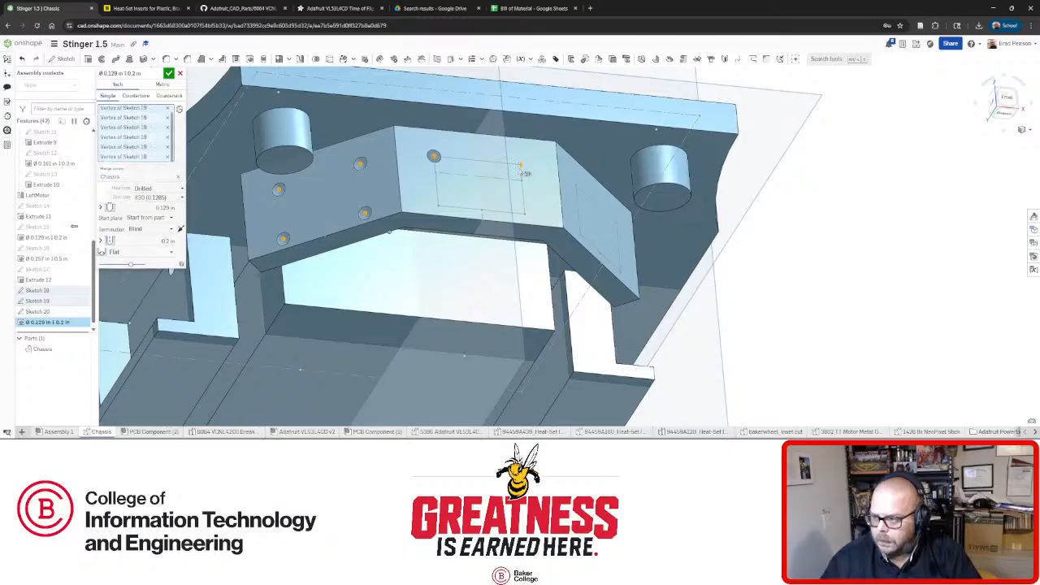
Add holes at the middle-face and Sketch 20 rectangle corners and create the hole feature.
right_drag(483, 196, 439, 210)
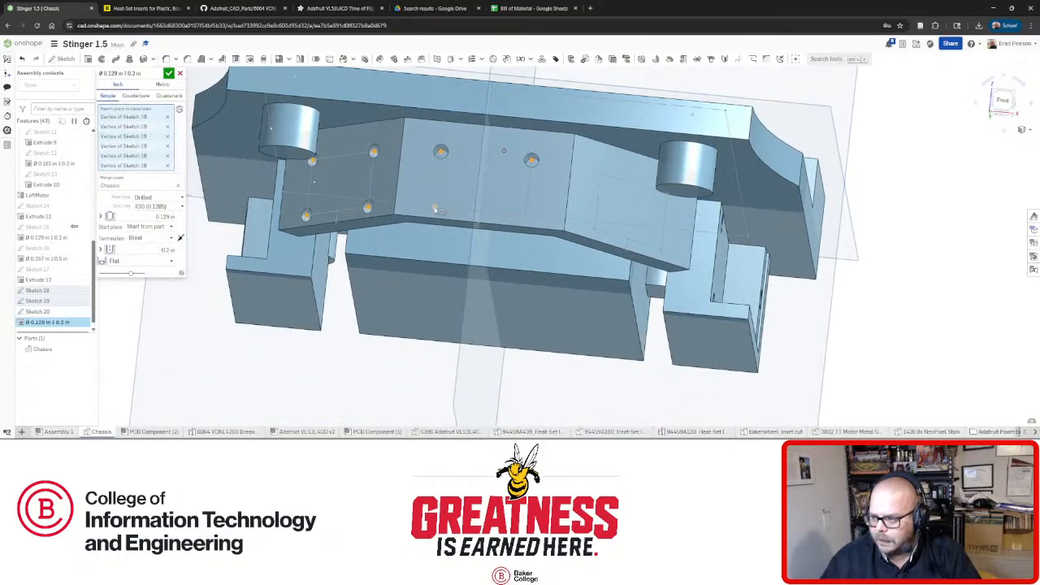
click(436, 210)
click(530, 219)
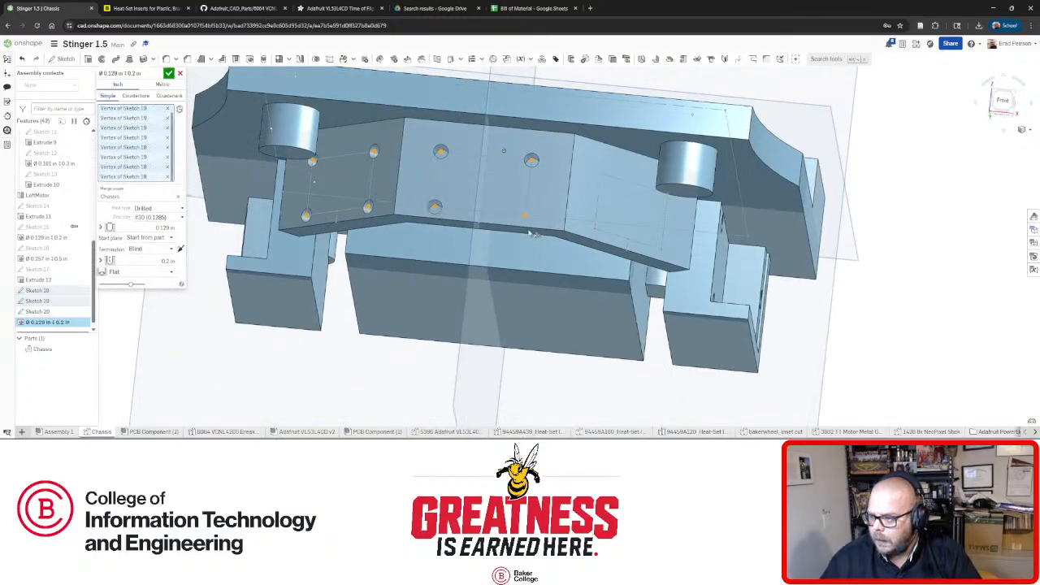
mouse_move(529, 234)
right_down()
mouse_move(641, 195)
mouse_move(625, 227)
right_up()
click(619, 195)
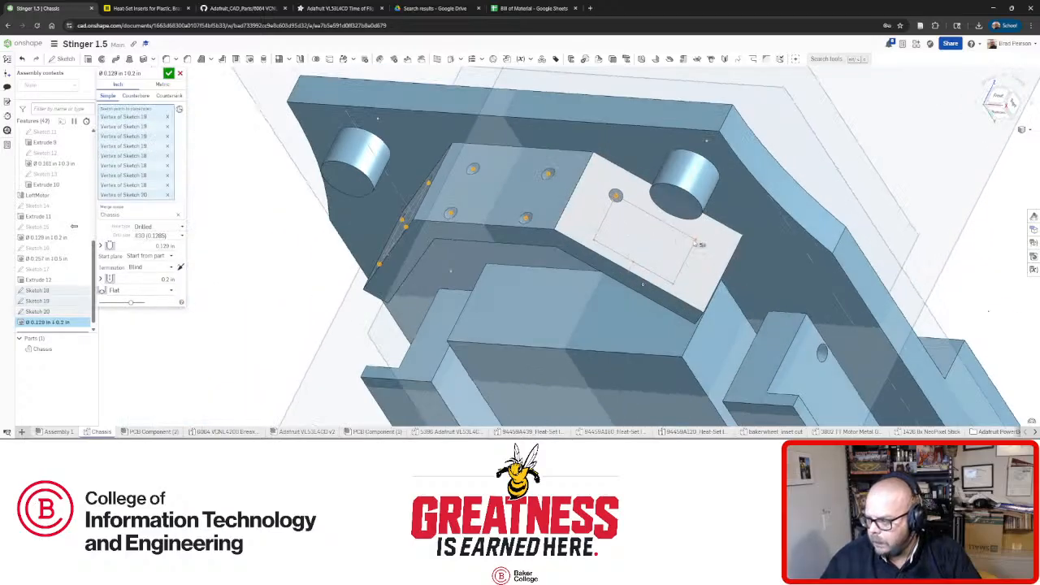
click(695, 241)
click(673, 283)
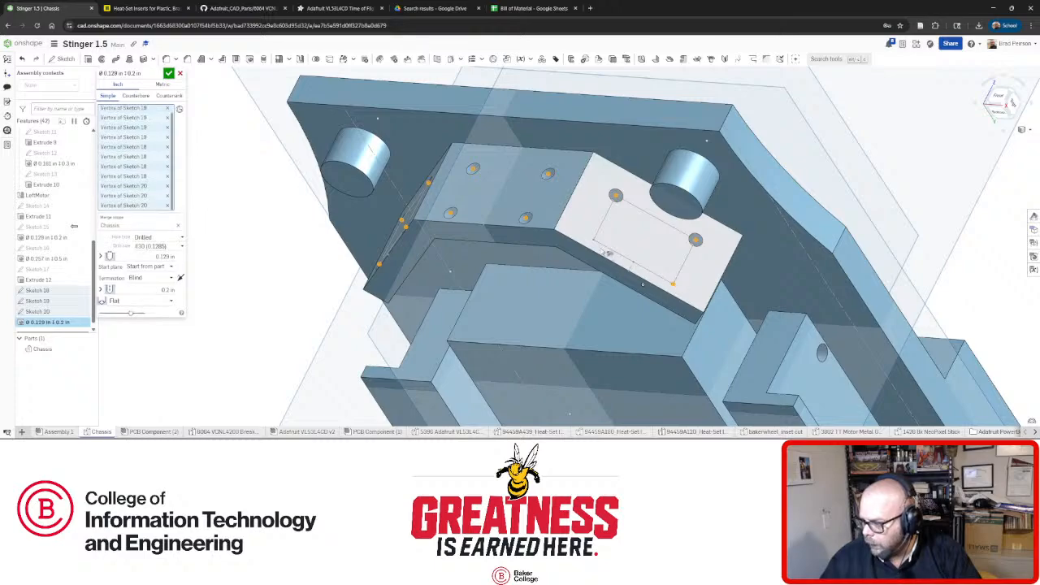
click(594, 241)
right_drag(510, 230, 568, 207)
scroll(544, 203, down, 3)
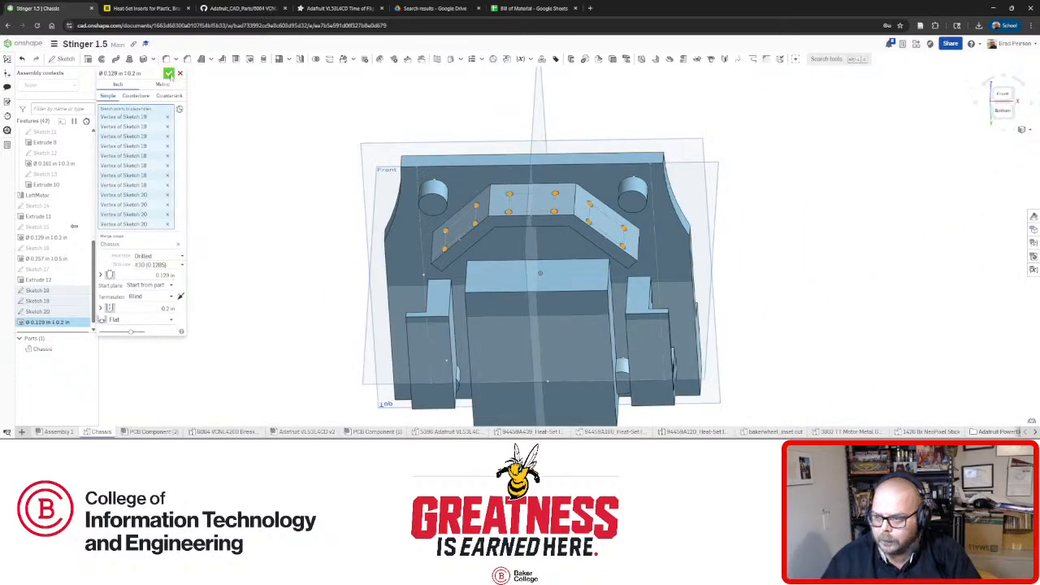
click(169, 73)
right_drag(520, 268, 392, 82)
scroll(517, 214, up, 5)
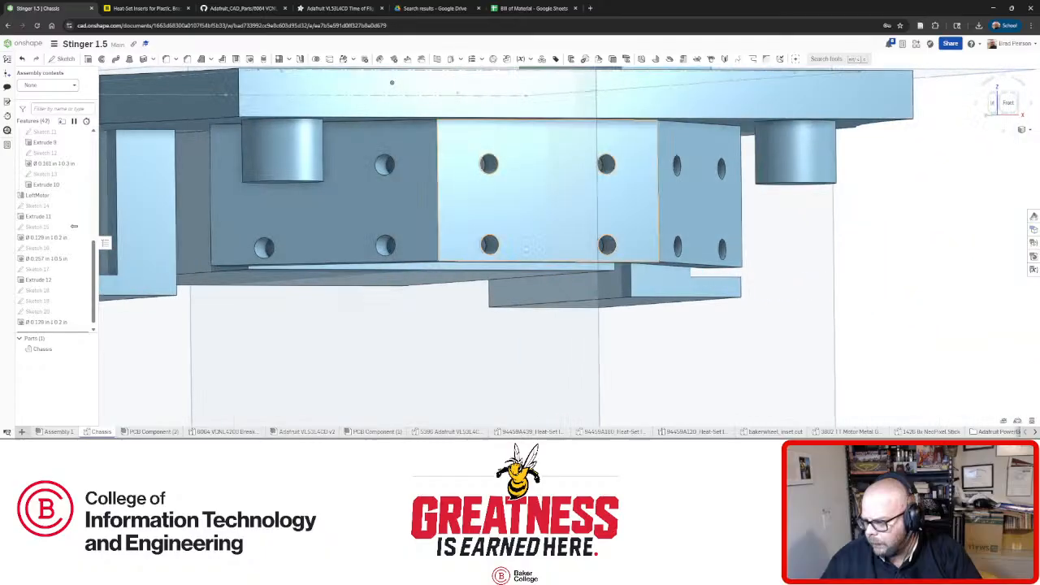
scroll(453, 254, up, 10)
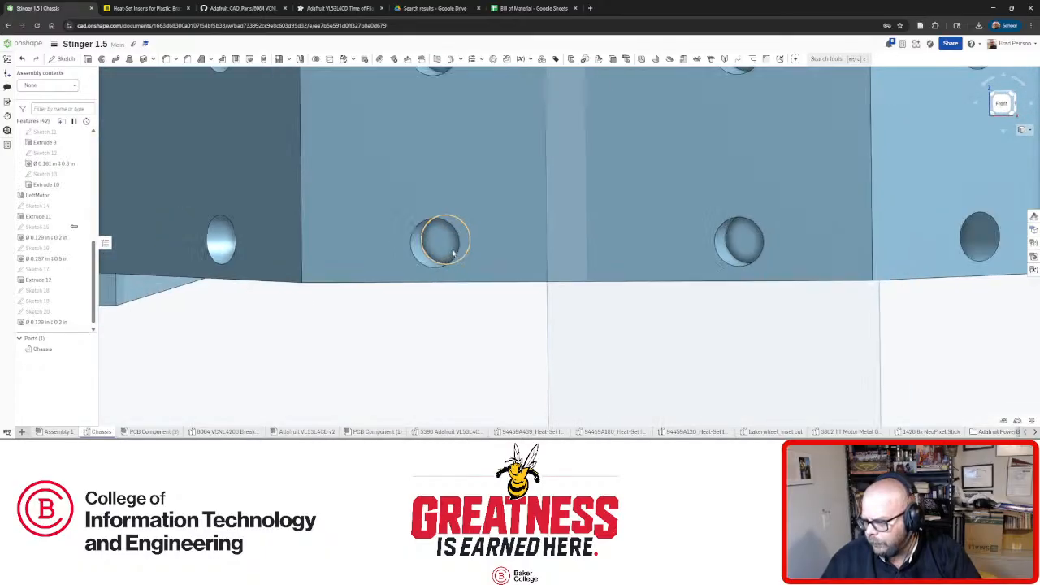
scroll(455, 250, down, 10)
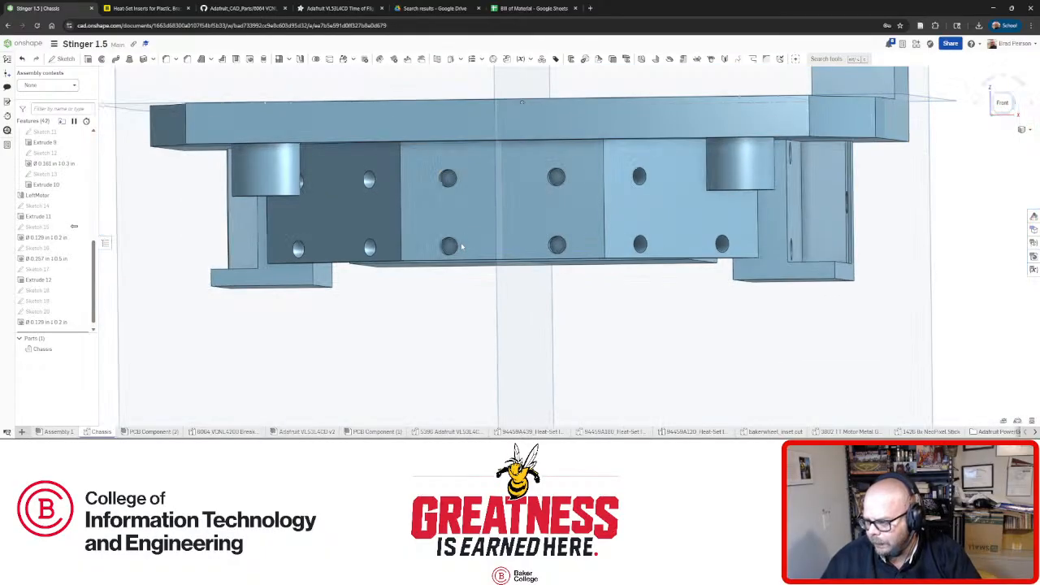
scroll(461, 244, up, 5)
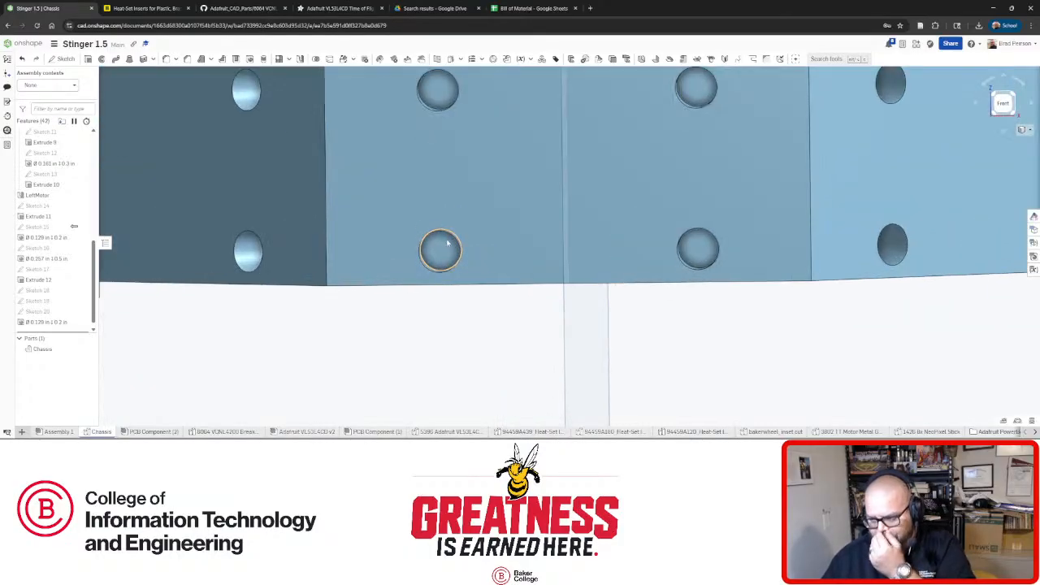
right_drag(446, 242, 452, 234)
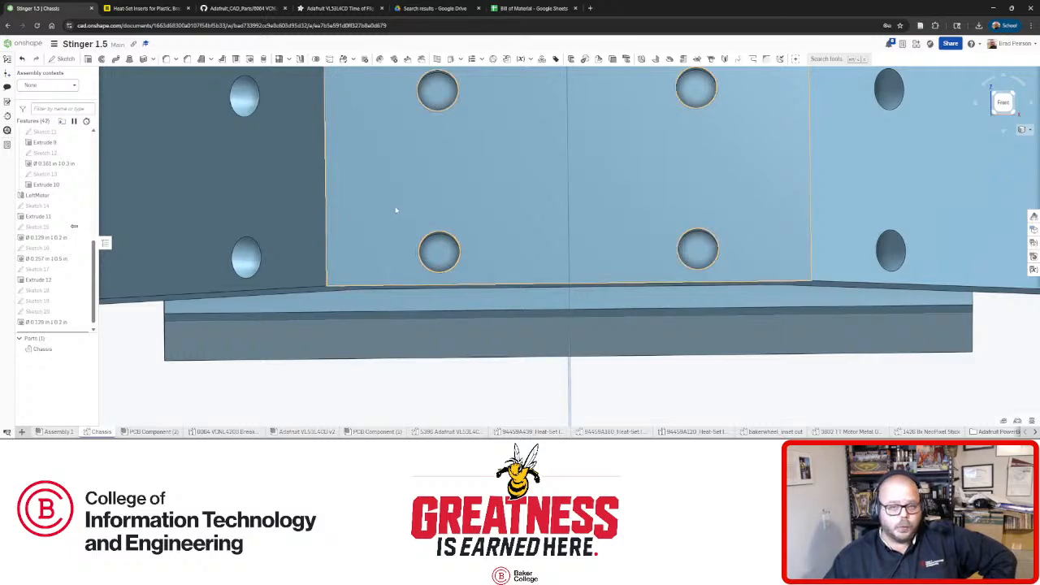
scroll(461, 219, down, 10)
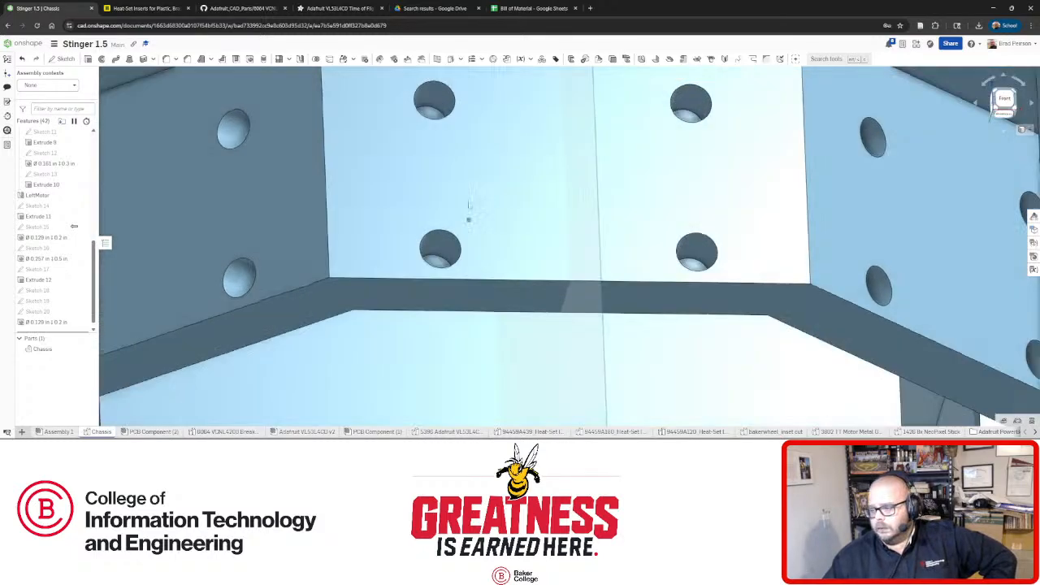
scroll(464, 208, up, 3)
key(n)
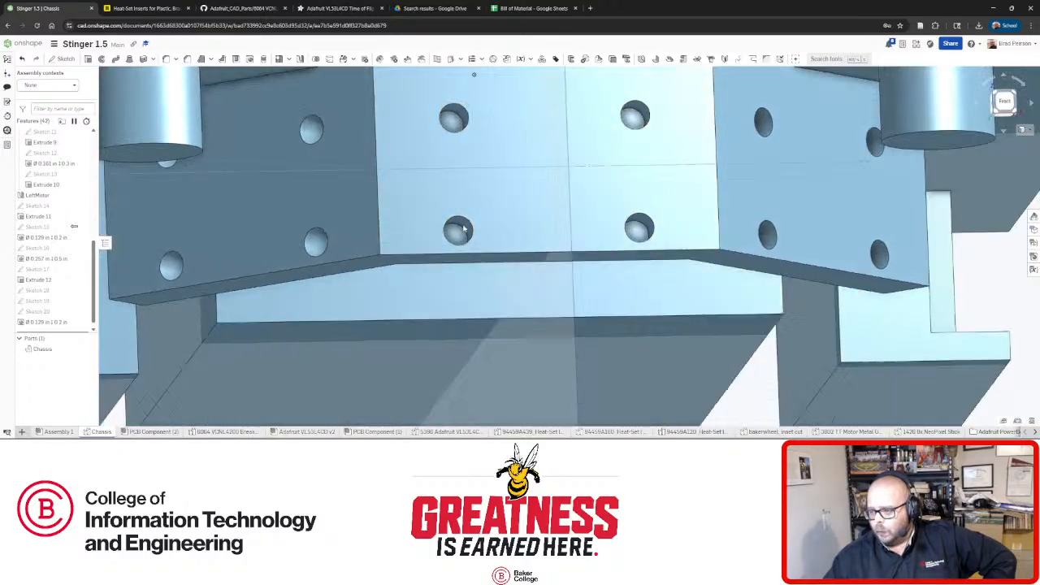
right_drag(459, 256, 441, 280)
scroll(471, 222, up, 3)
right_drag(485, 244, 570, 244)
scroll(538, 248, up, 5)
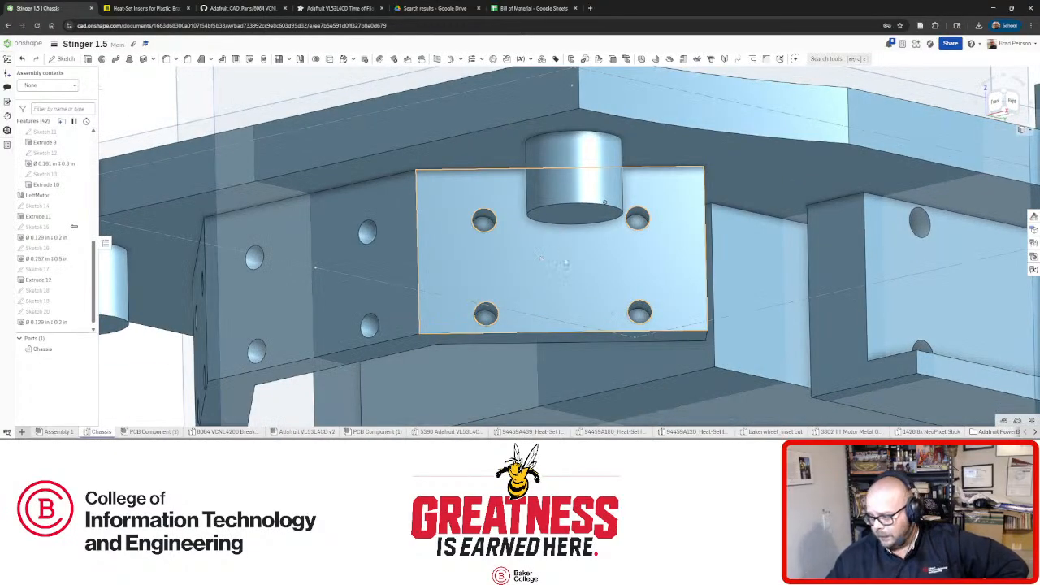
right_drag(604, 201, 659, 272)
scroll(661, 268, down, 4)
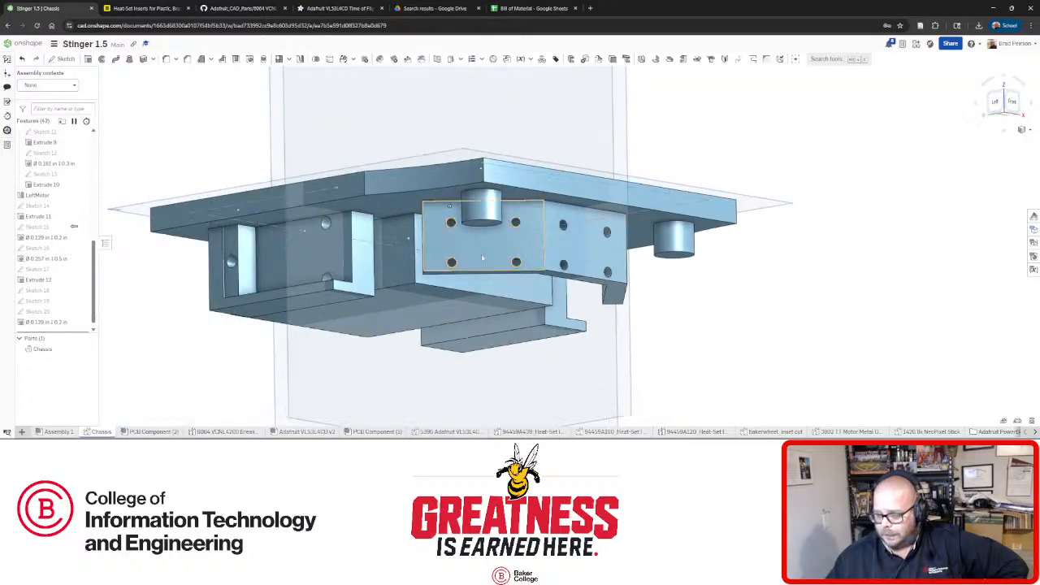
scroll(471, 250, up, 4)
mouse_move(520, 283)
right_down()
mouse_move(525, 239)
mouse_move(527, 295)
right_up()
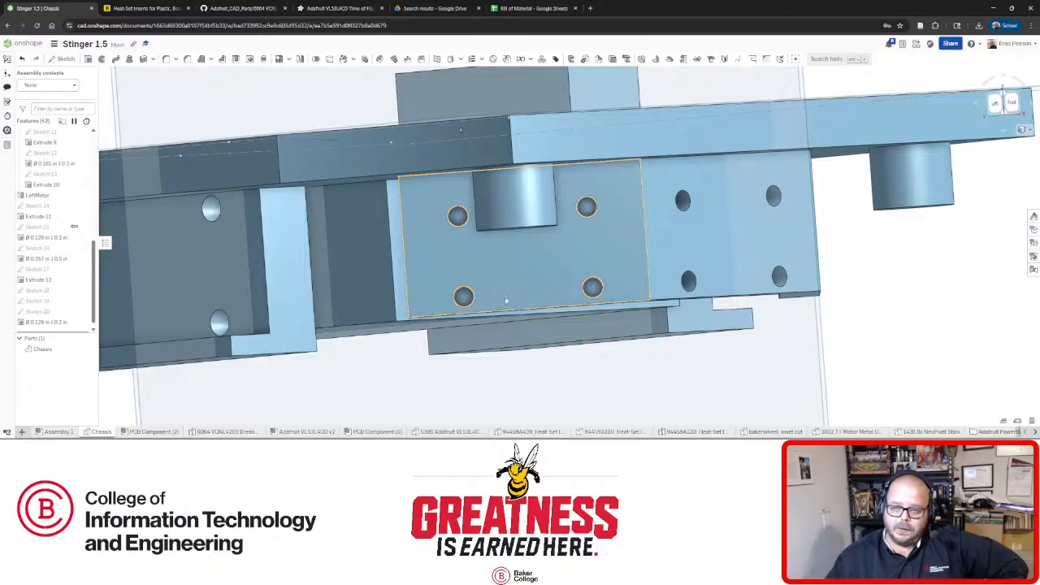
right_drag(507, 278, 499, 256)
scroll(524, 268, down, 4)
scroll(492, 264, up, 5)
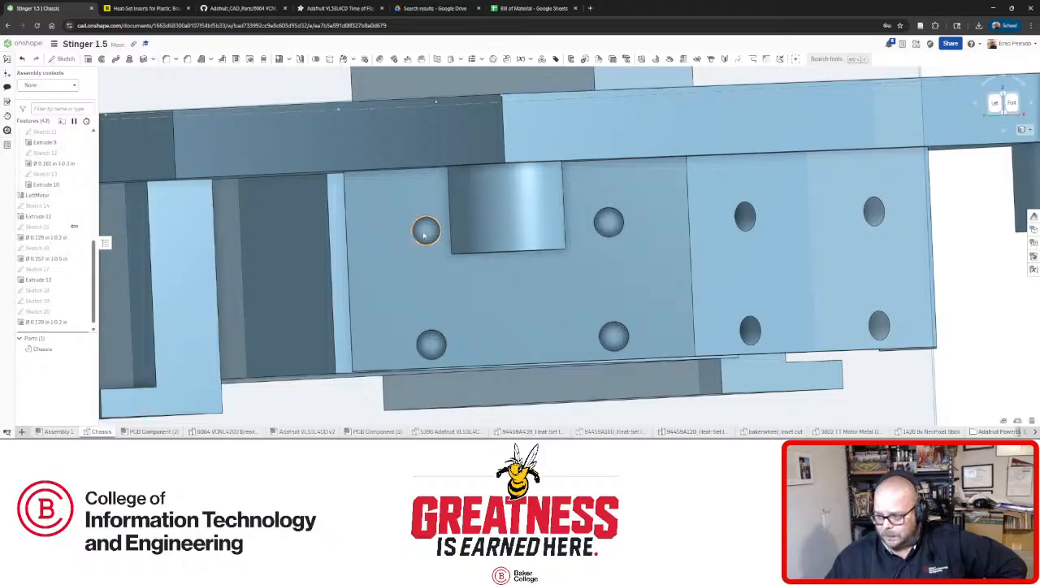
right_drag(423, 235, 304, 313)
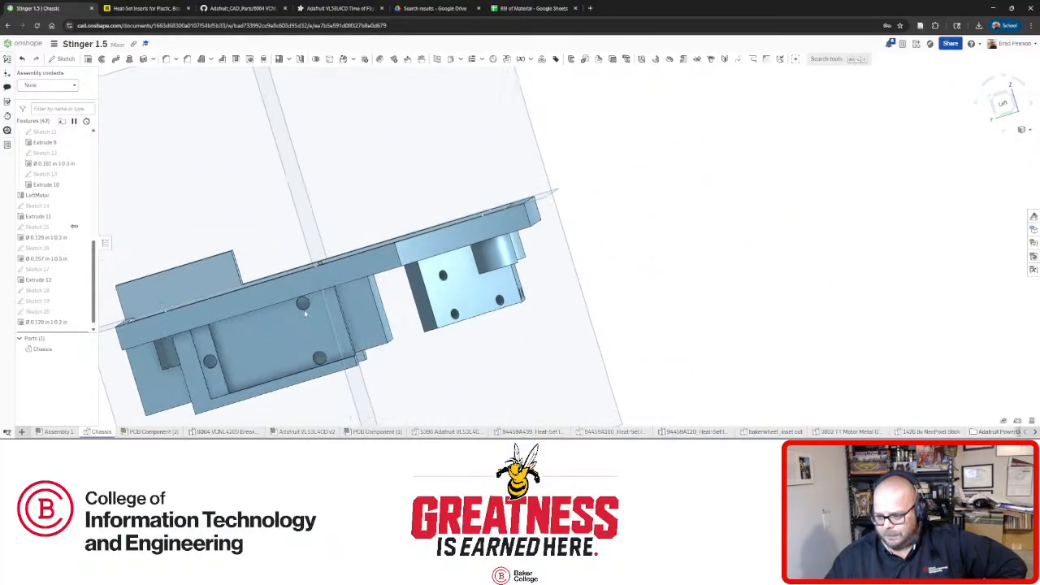
scroll(305, 308, up, 5)
scroll(311, 303, down, 5)
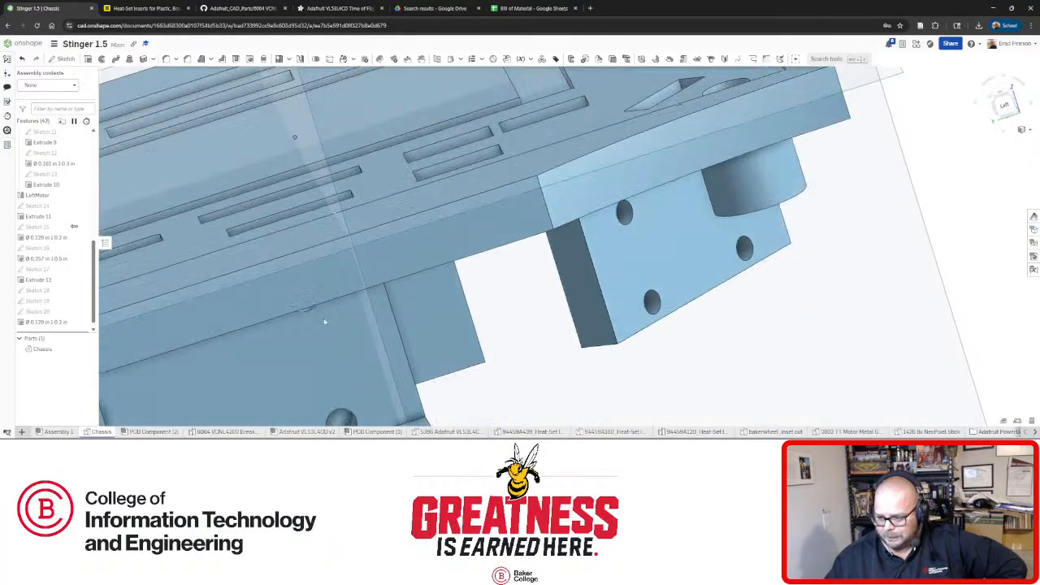
scroll(341, 350, up, 6)
scroll(349, 358, up, 3)
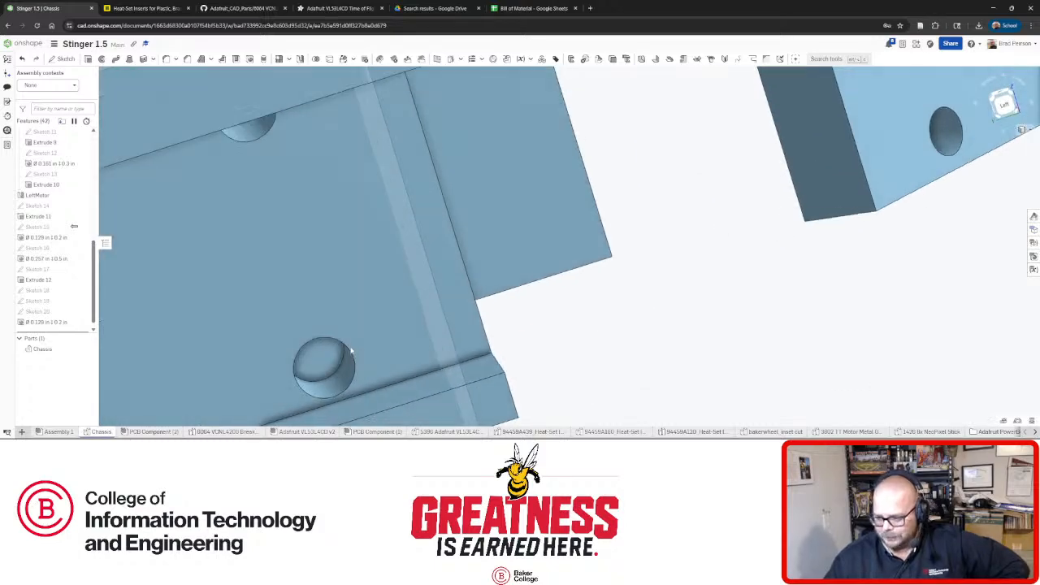
scroll(355, 341, down, 4)
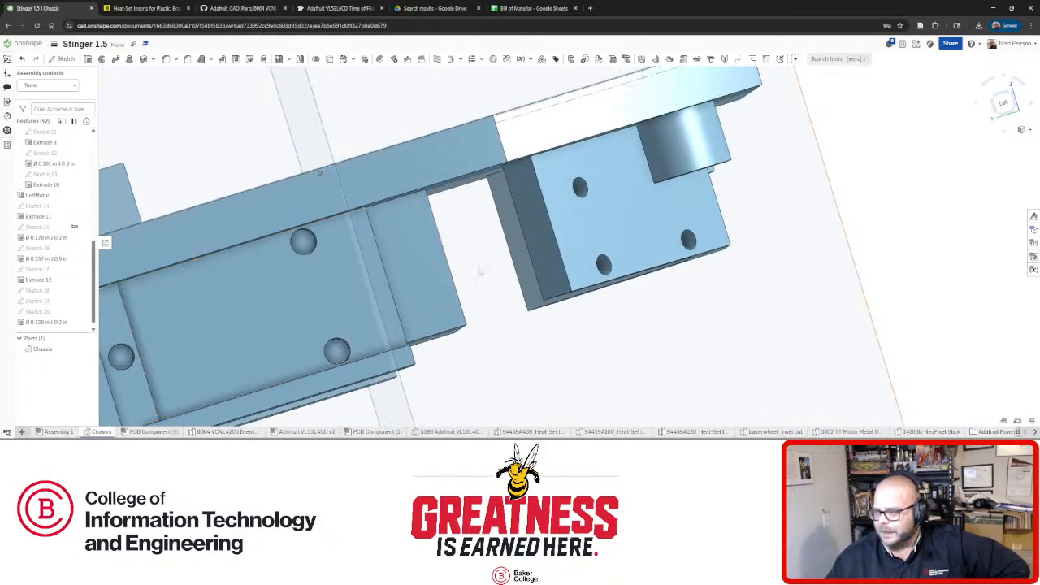
scroll(528, 268, down, 3)
right_drag(585, 268, 531, 277)
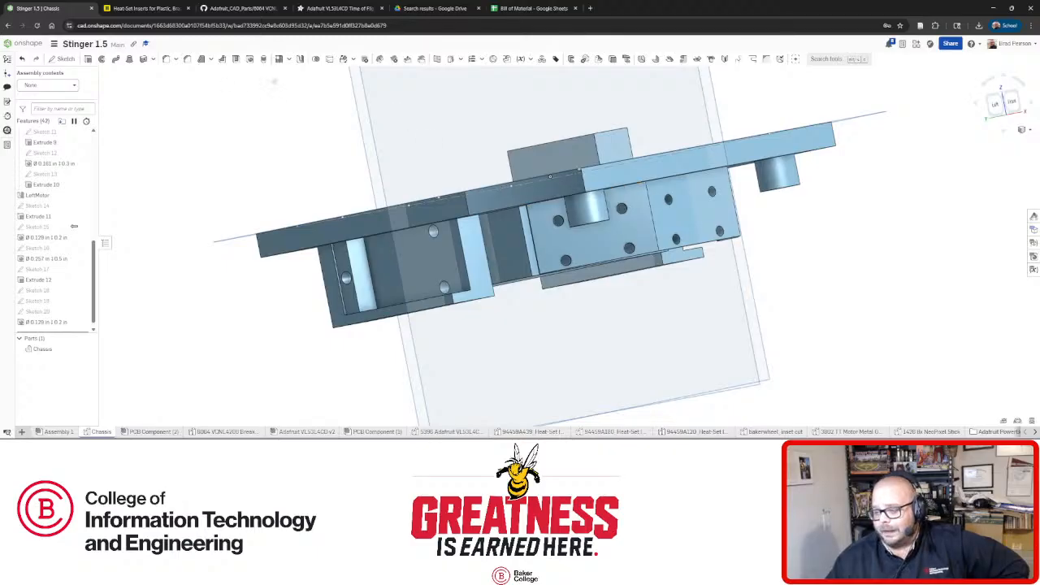
click(142, 8)
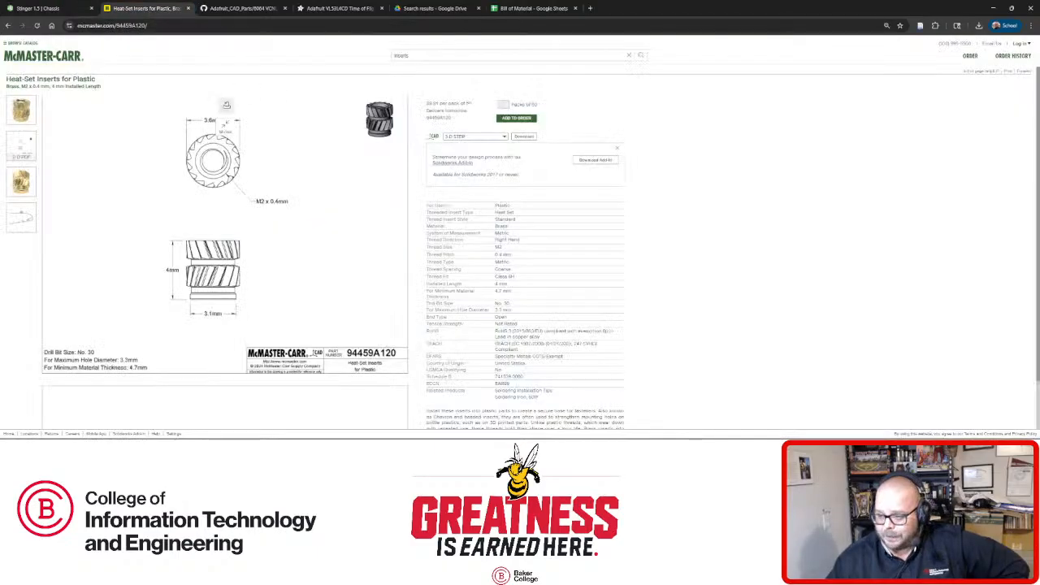
click(37, 8)
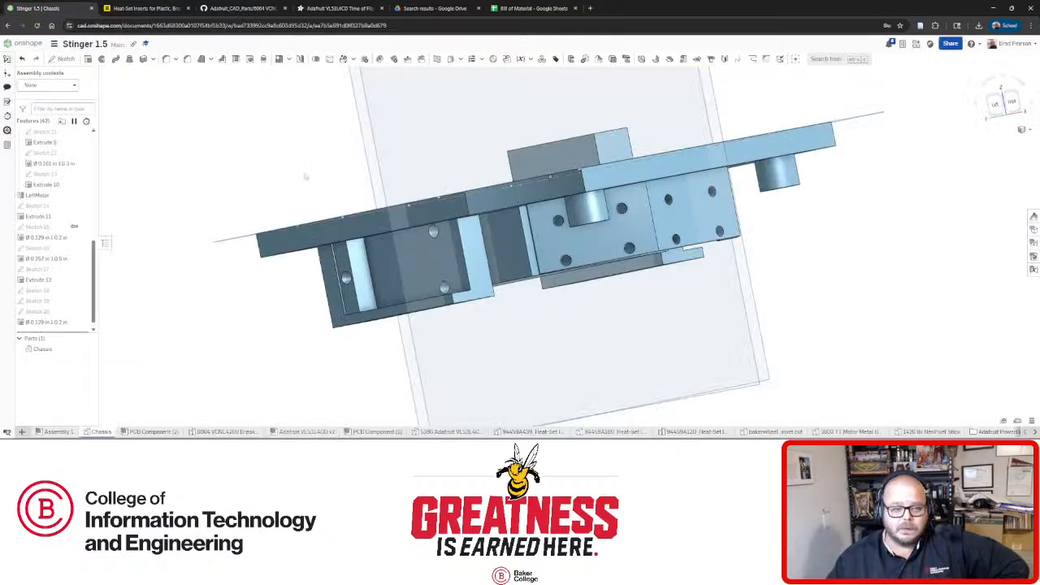
right_drag(557, 219, 585, 222)
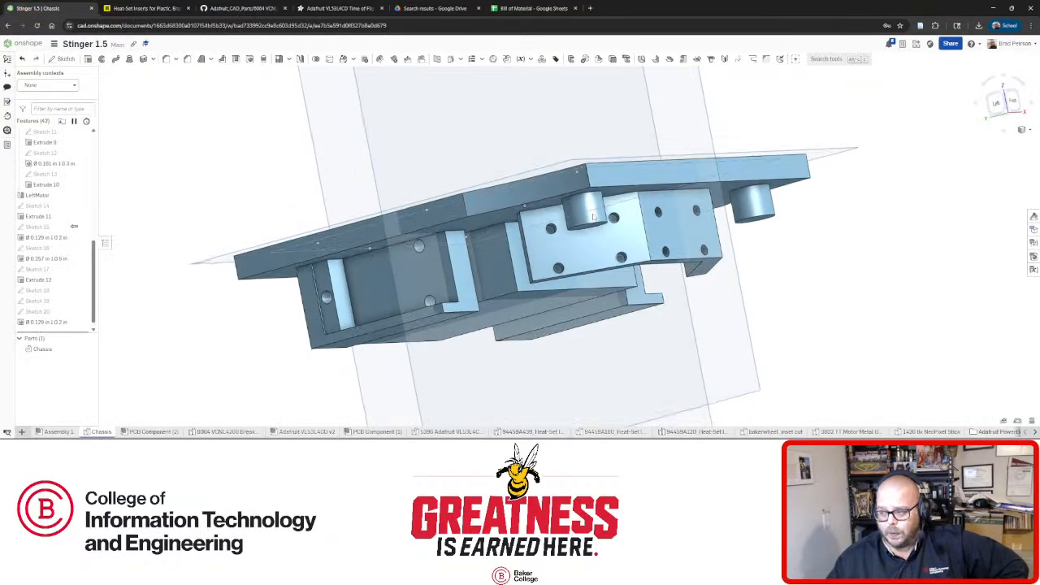
scroll(619, 234, up, 4)
right_drag(615, 238, 614, 223)
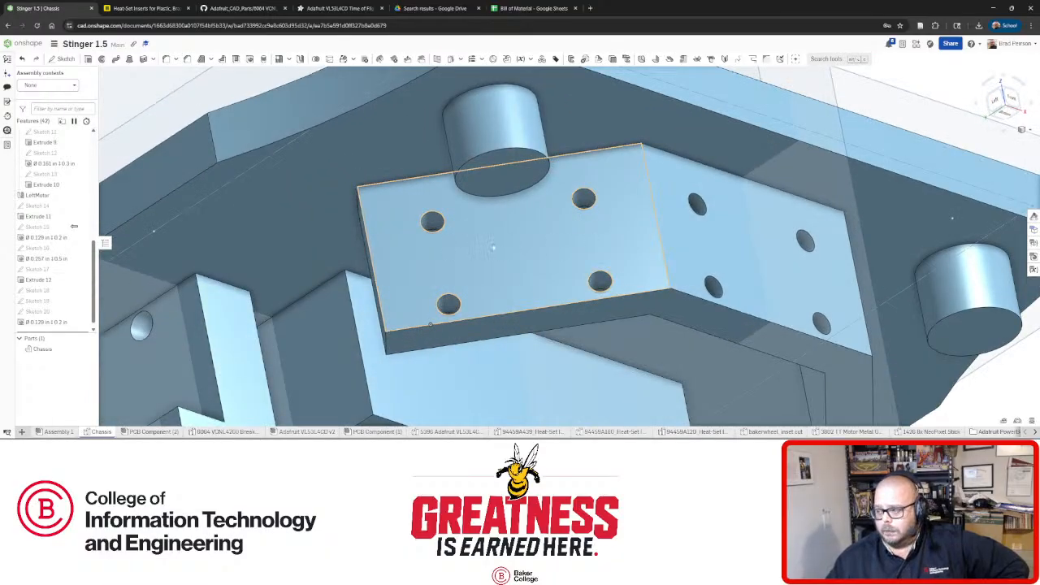
right_drag(526, 258, 506, 169)
scroll(506, 170, down, 4)
right_drag(506, 344, 584, 279)
scroll(514, 232, up, 4)
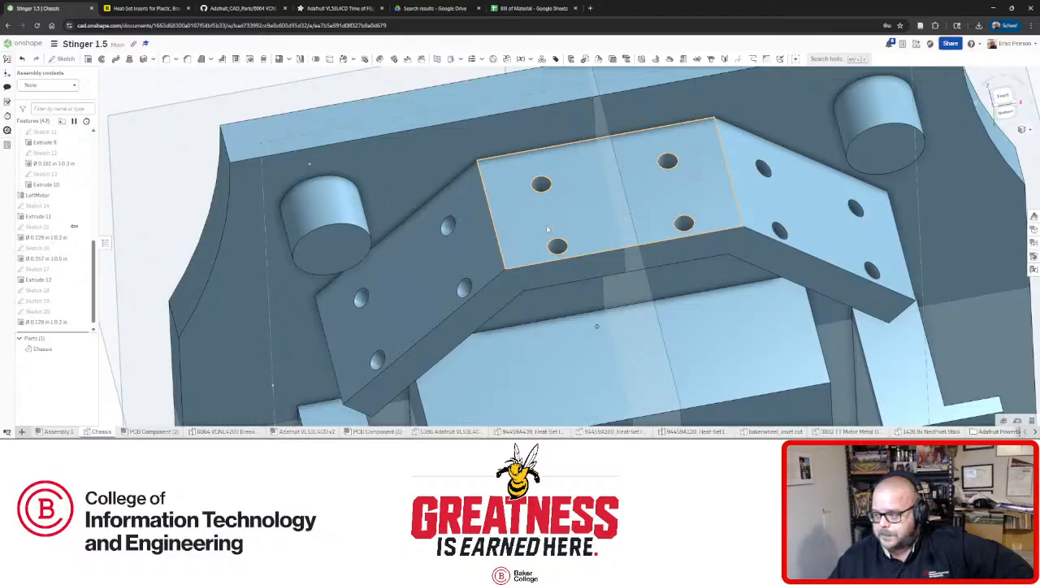
right_drag(547, 230, 420, 169)
right_click(421, 169)
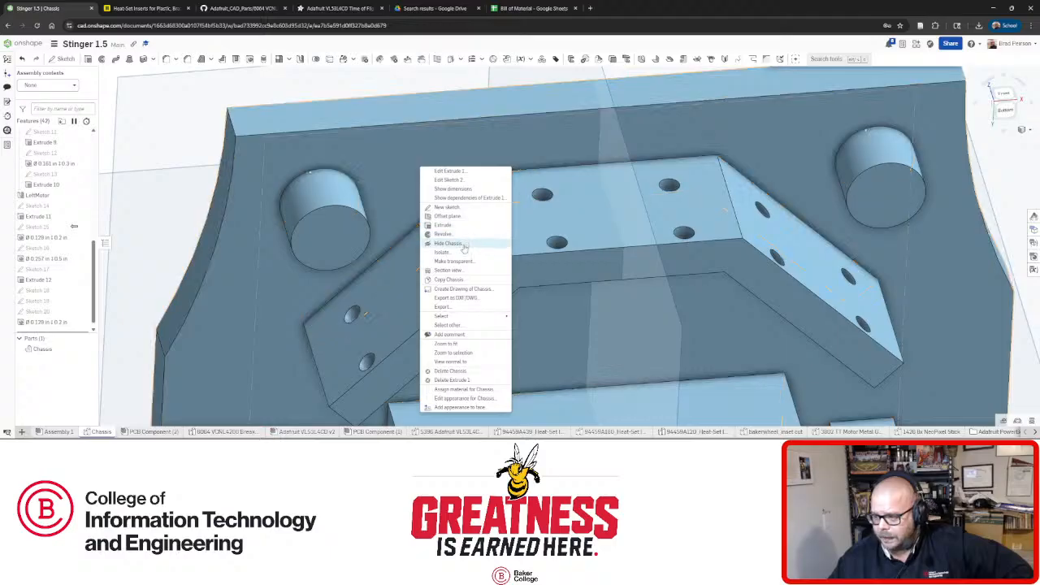
click(463, 261)
right_drag(548, 265, 536, 232)
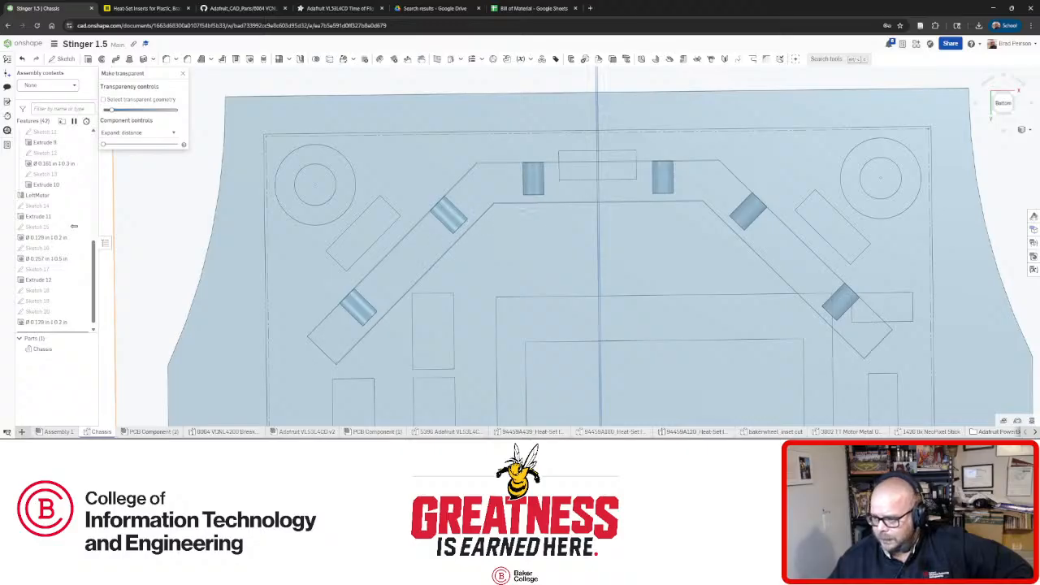
scroll(536, 232, down, 10)
right_drag(540, 247, 540, 282)
click(184, 74)
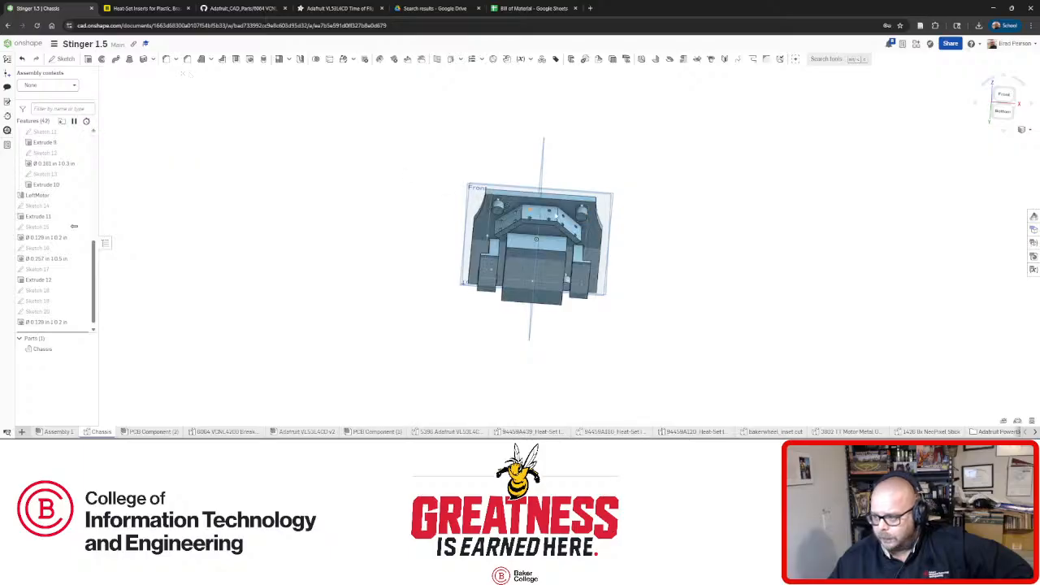
right_drag(578, 214, 605, 272)
scroll(530, 219, up, 5)
right_drag(529, 219, 531, 250)
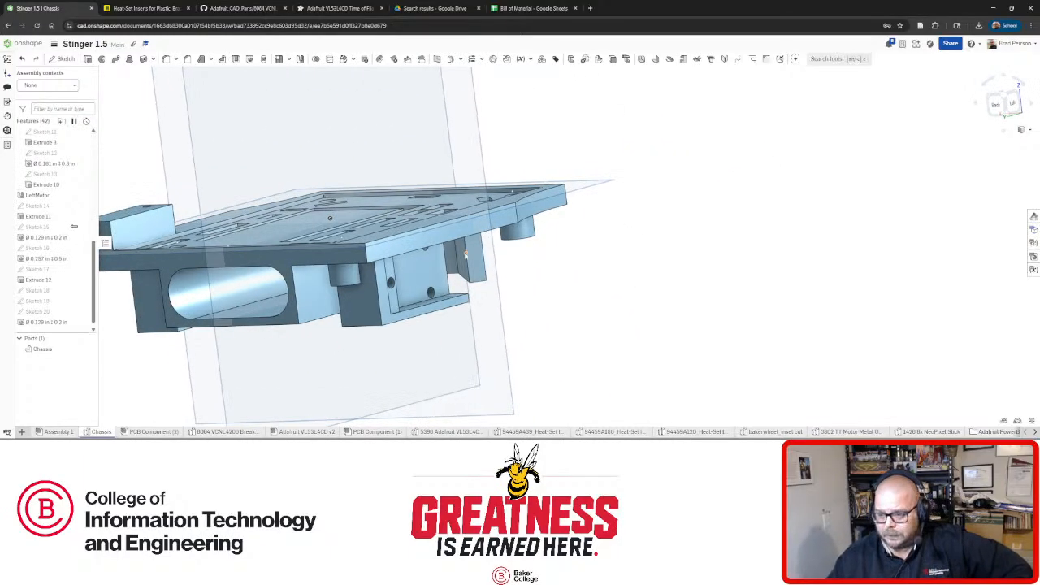
scroll(443, 250, down, 1)
scroll(315, 264, up, 5)
scroll(315, 265, down, 4)
right_drag(315, 265, 543, 214)
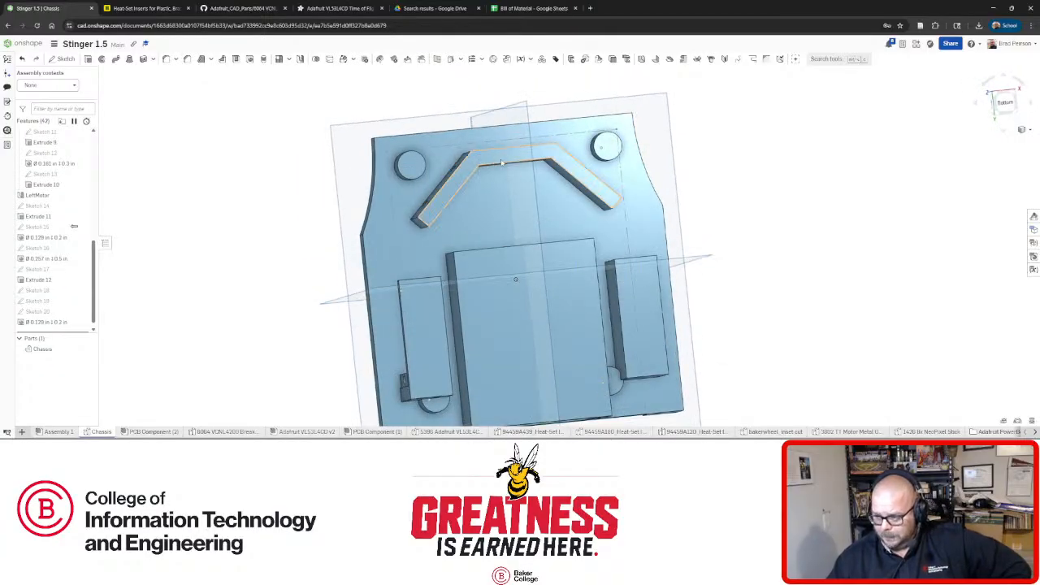
right_drag(501, 162, 497, 228)
scroll(492, 159, up, 3)
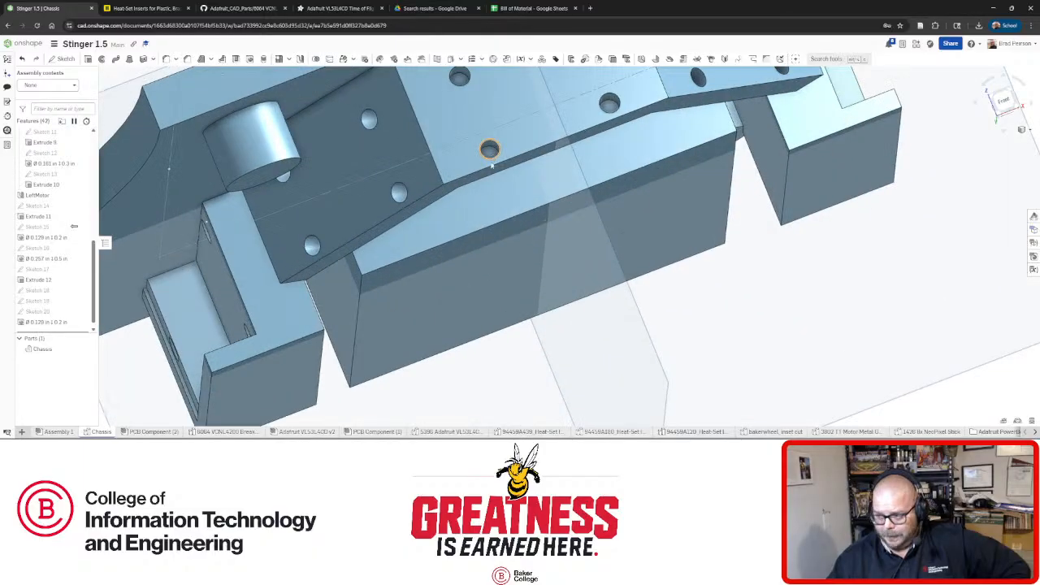
right_drag(482, 154, 491, 115)
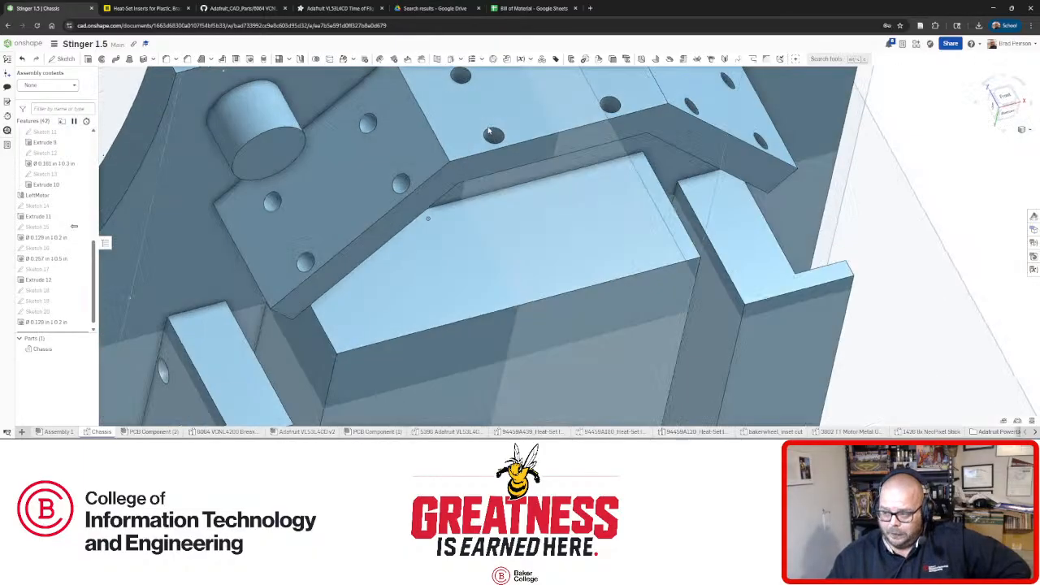
scroll(487, 128, down, 3)
right_drag(479, 173, 442, 197)
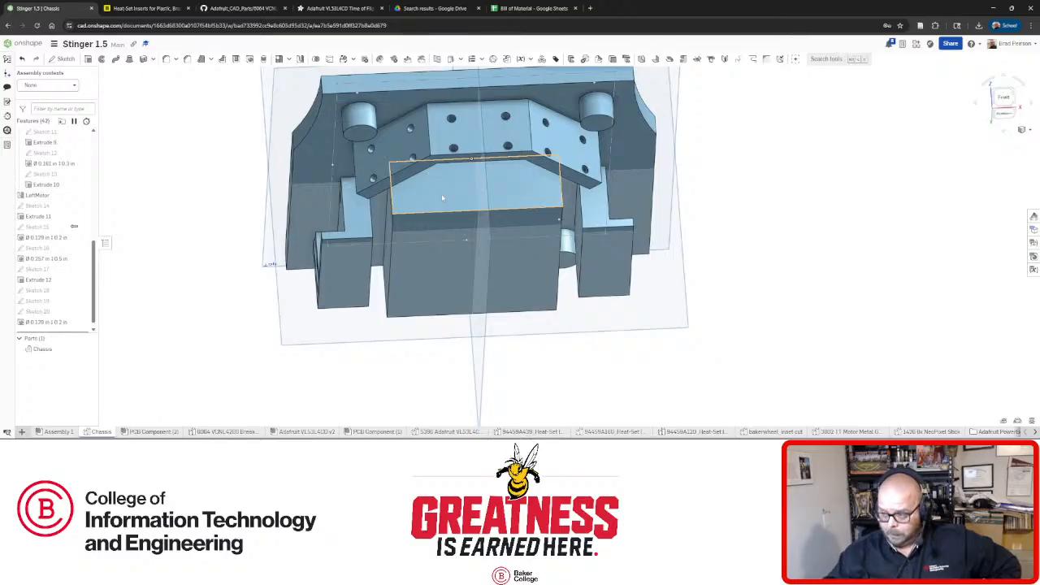
right_drag(441, 194, 381, 153)
scroll(414, 146, down, 3)
scroll(414, 150, up, 5)
scroll(362, 173, down, 3)
scroll(349, 169, up, 2)
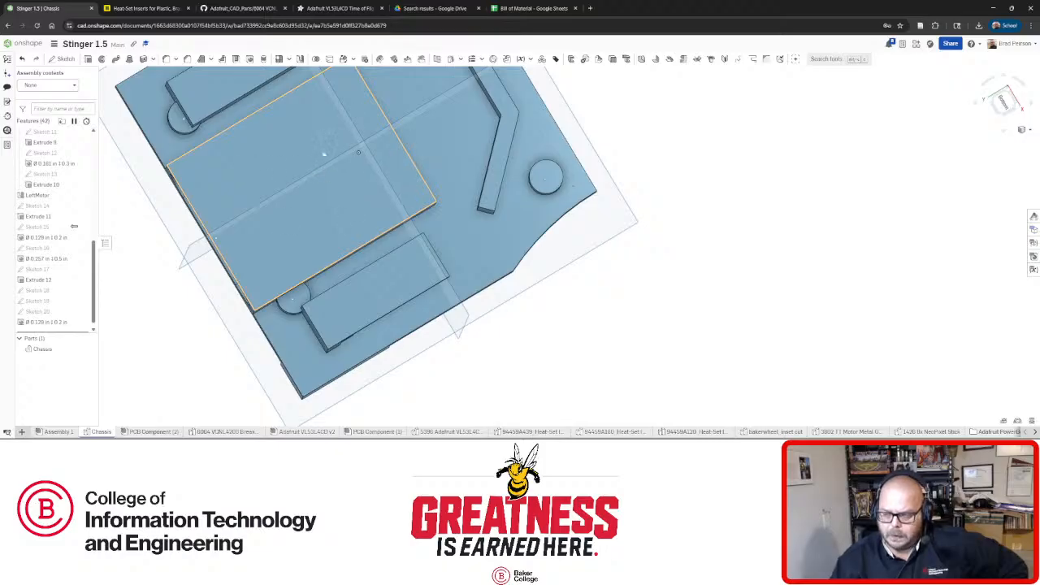
right_drag(357, 152, 411, 226)
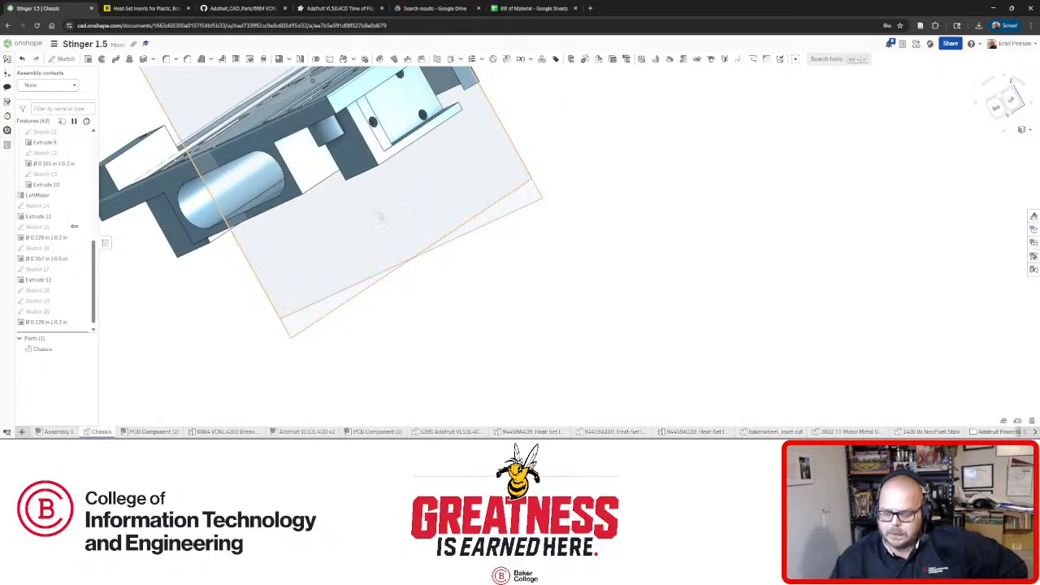
mouse_move(384, 192)
right_down()
mouse_move(332, 167)
mouse_move(257, 188)
mouse_move(363, 171)
mouse_move(377, 199)
right_up()
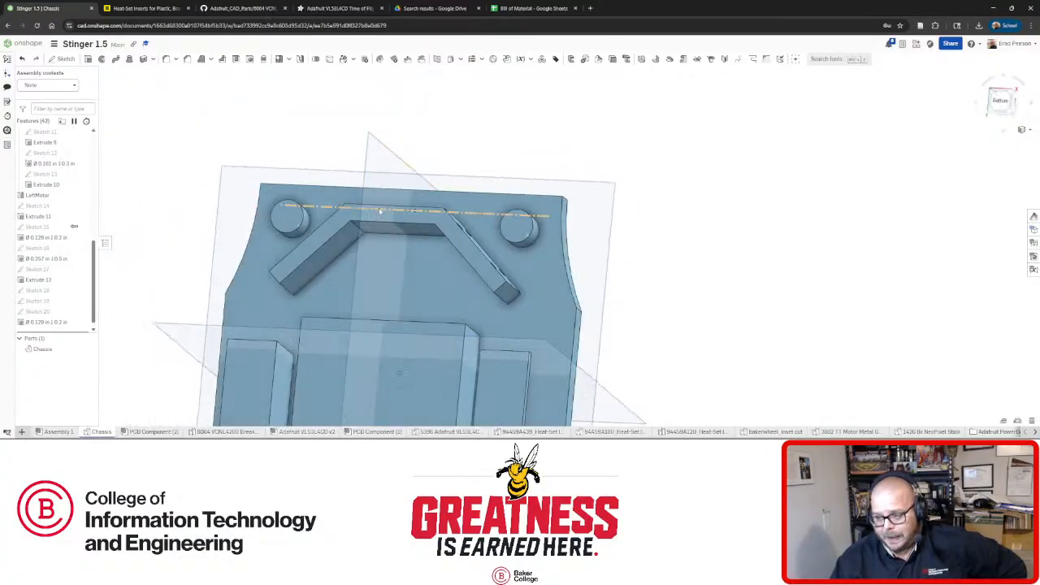
right_drag(425, 235, 375, 254)
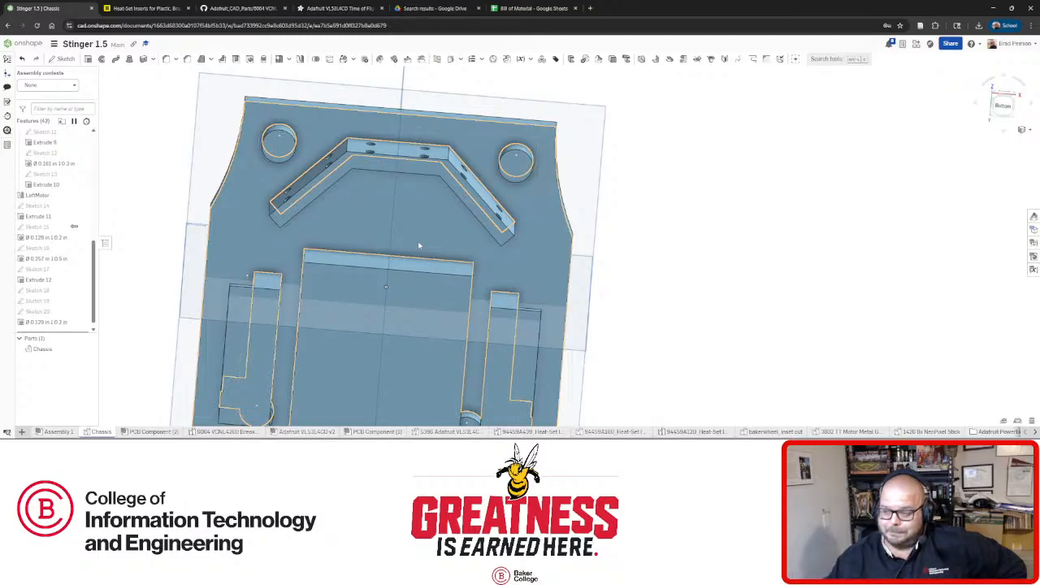
mouse_move(369, 218)
right_down()
mouse_move(385, 196)
mouse_move(426, 219)
mouse_move(357, 221)
mouse_move(366, 225)
right_up()
scroll(367, 229, down, 4)
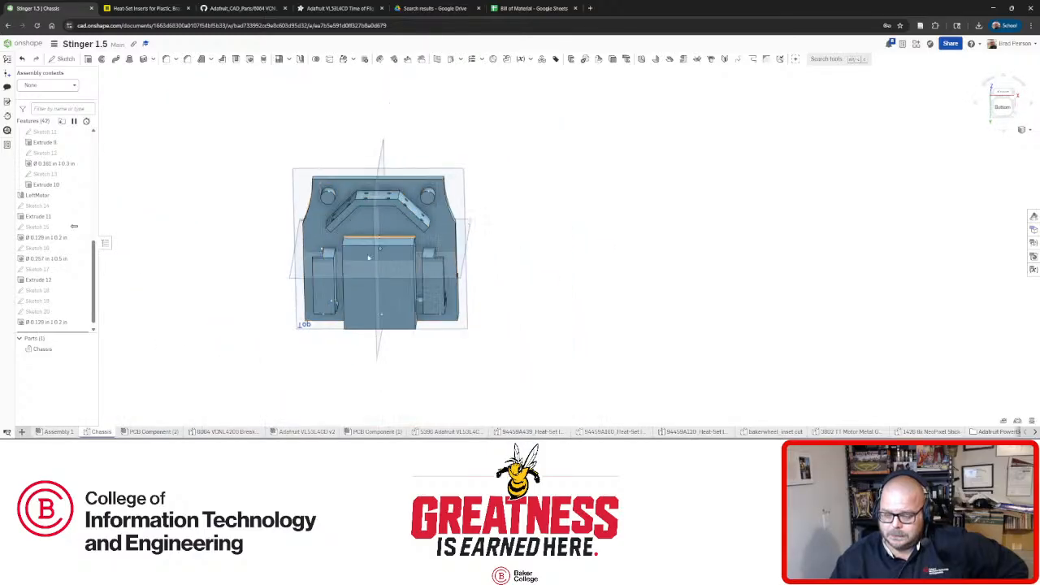
scroll(366, 268, up, 4)
right_drag(366, 268, 380, 241)
click(380, 240)
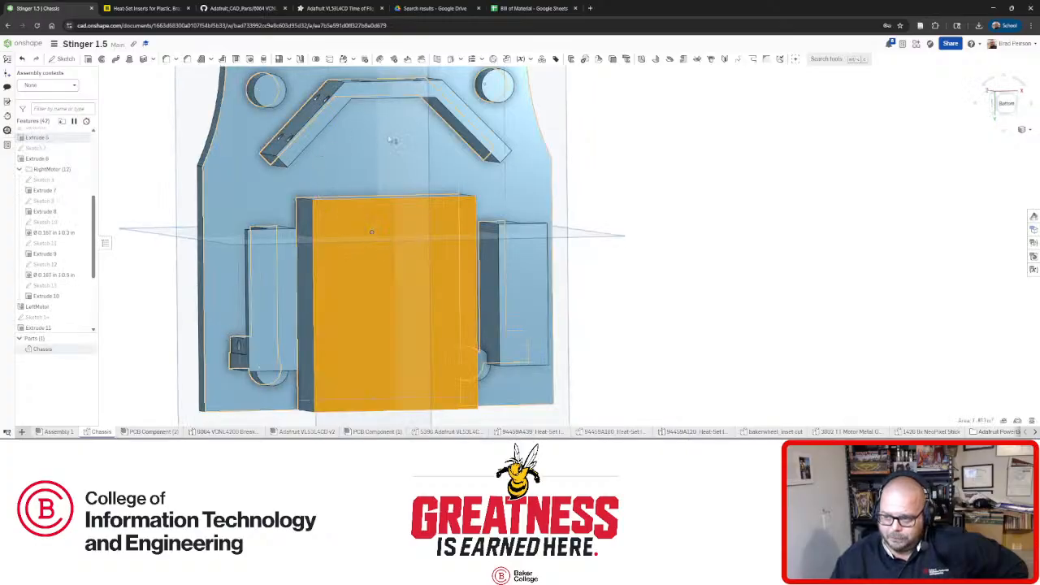
right_drag(348, 127, 344, 119)
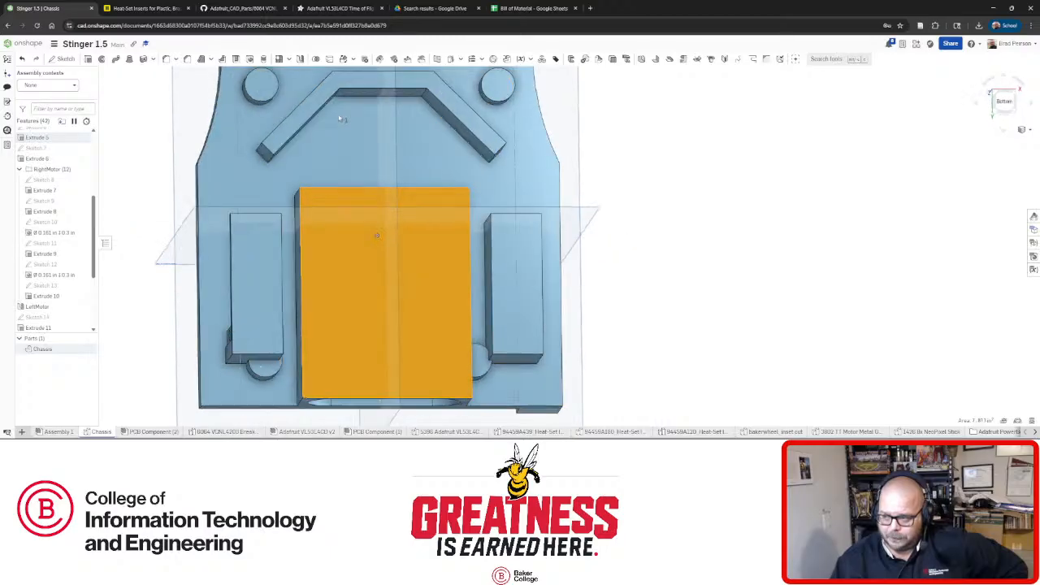
scroll(345, 113, down, 4)
key(n)
scroll(368, 114, up, 5)
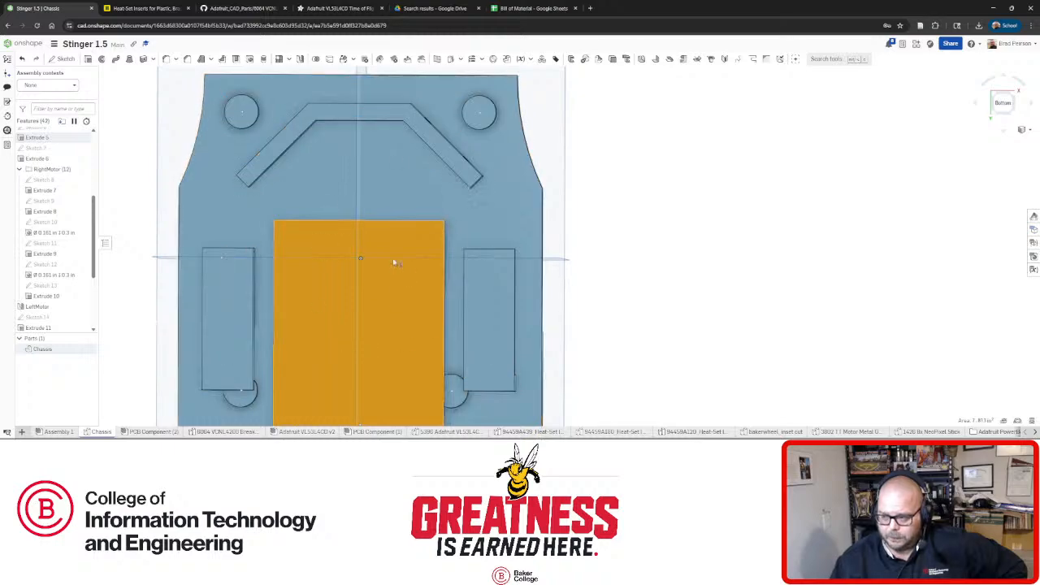
right_drag(393, 263, 501, 275)
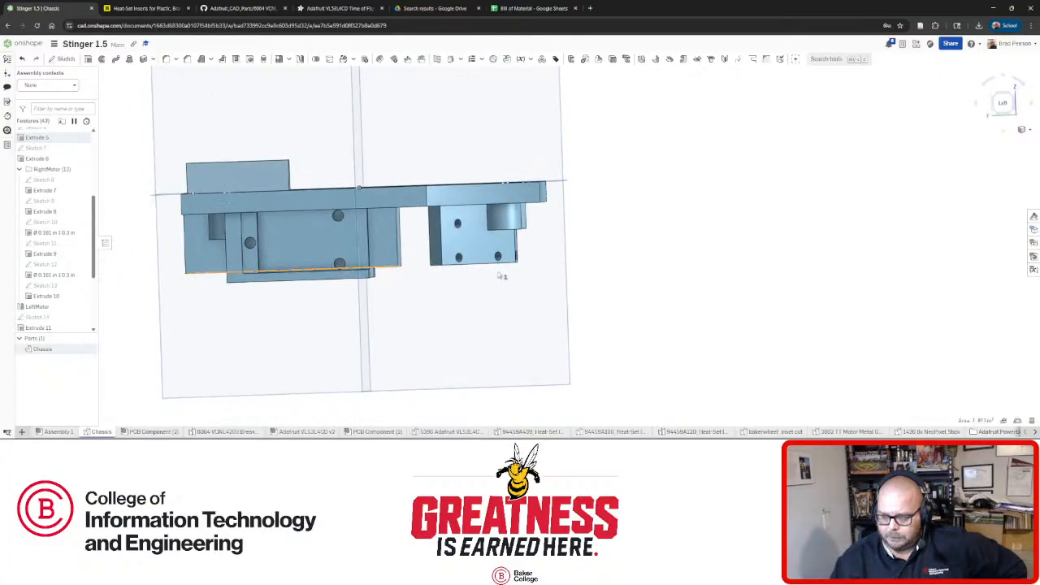
right_drag(424, 256, 354, 188)
scroll(336, 186, down, 3)
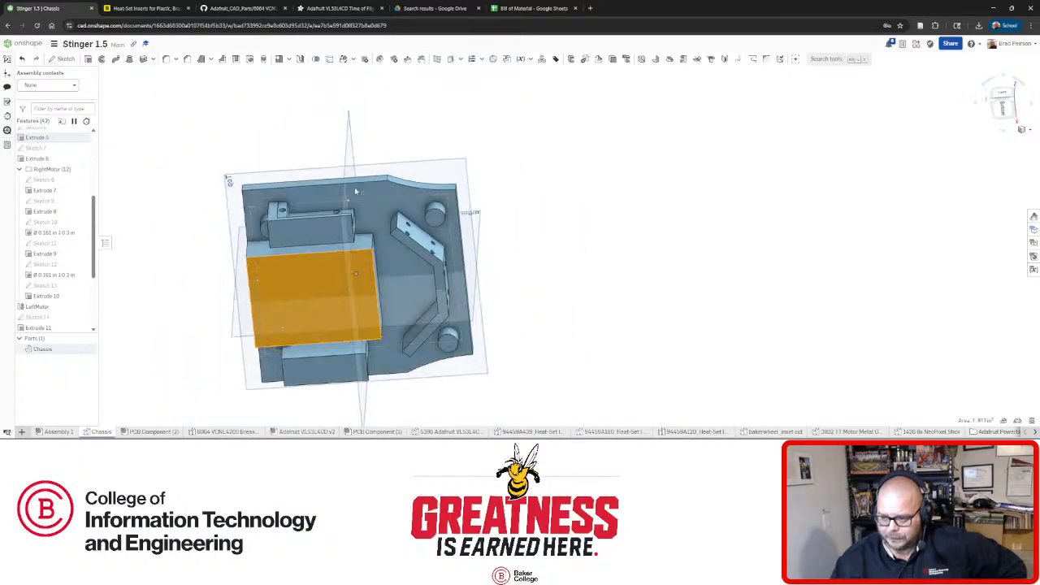
scroll(352, 197, down, 1)
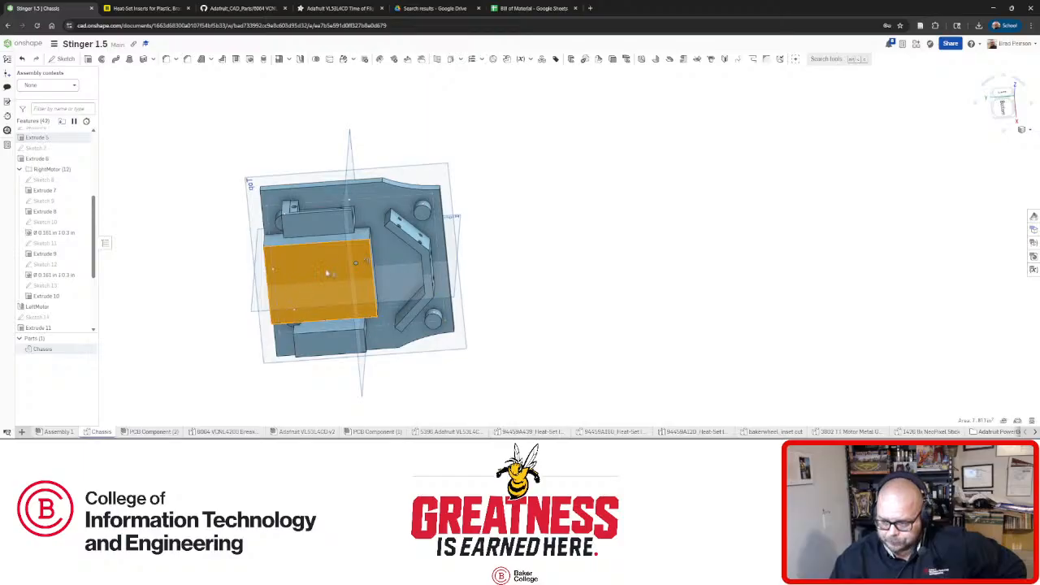
right_drag(328, 274, 336, 236)
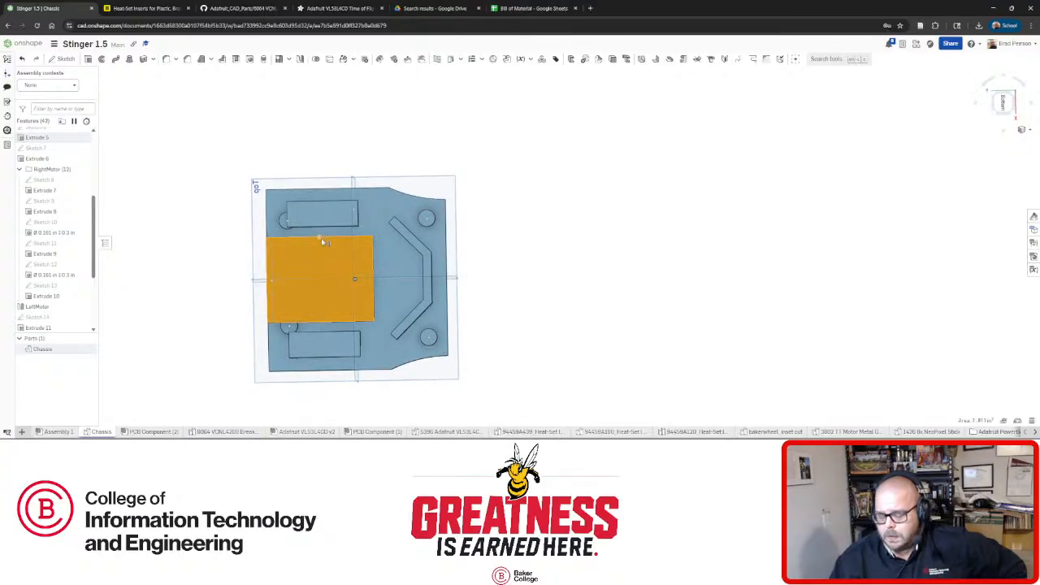
scroll(349, 281, up, 3)
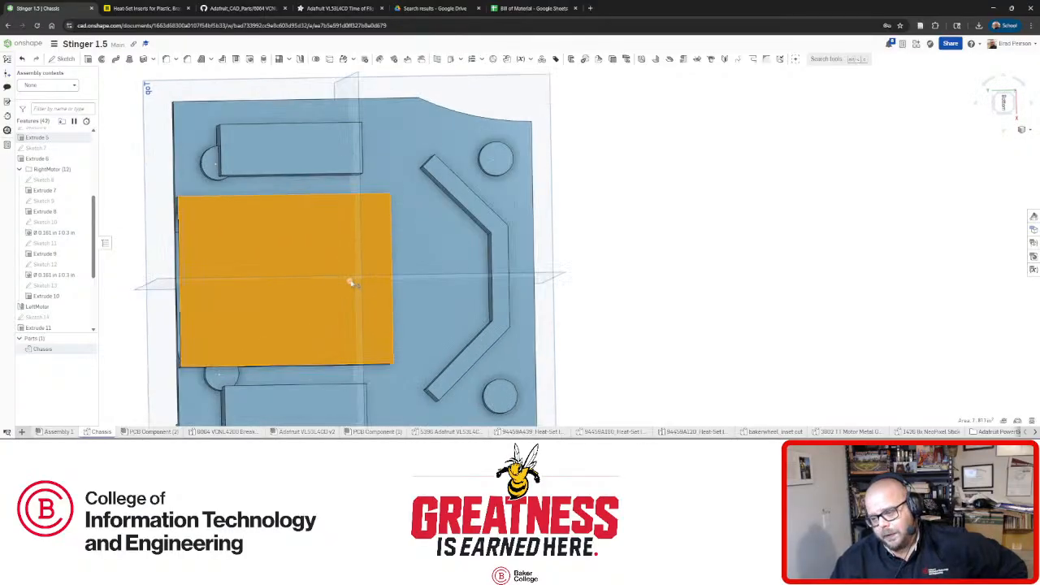
scroll(348, 282, down, 2)
right_drag(321, 243, 322, 257)
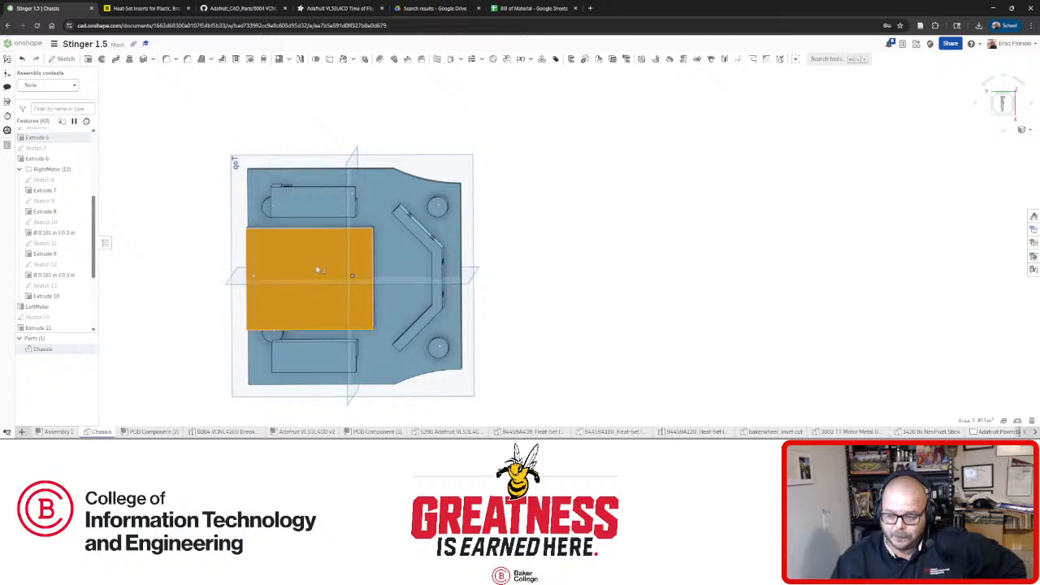
key(shift+6)
key(f)
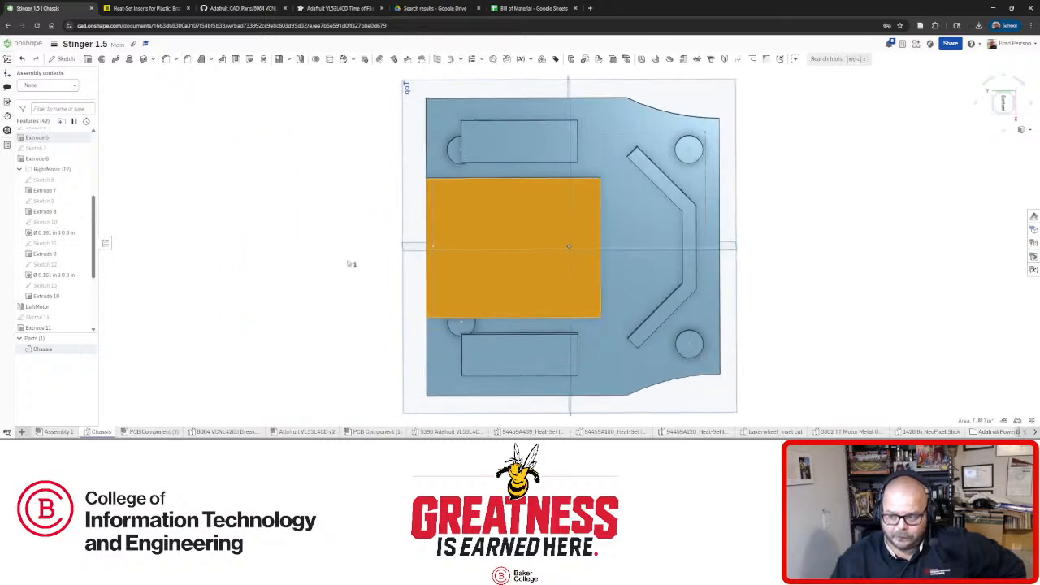
click(877, 203)
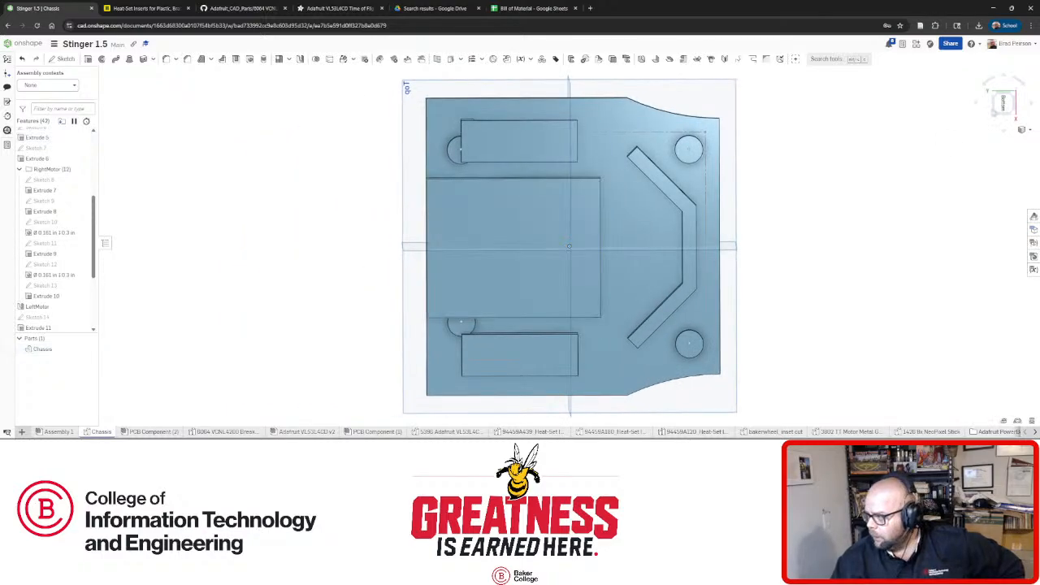
click(1002, 104)
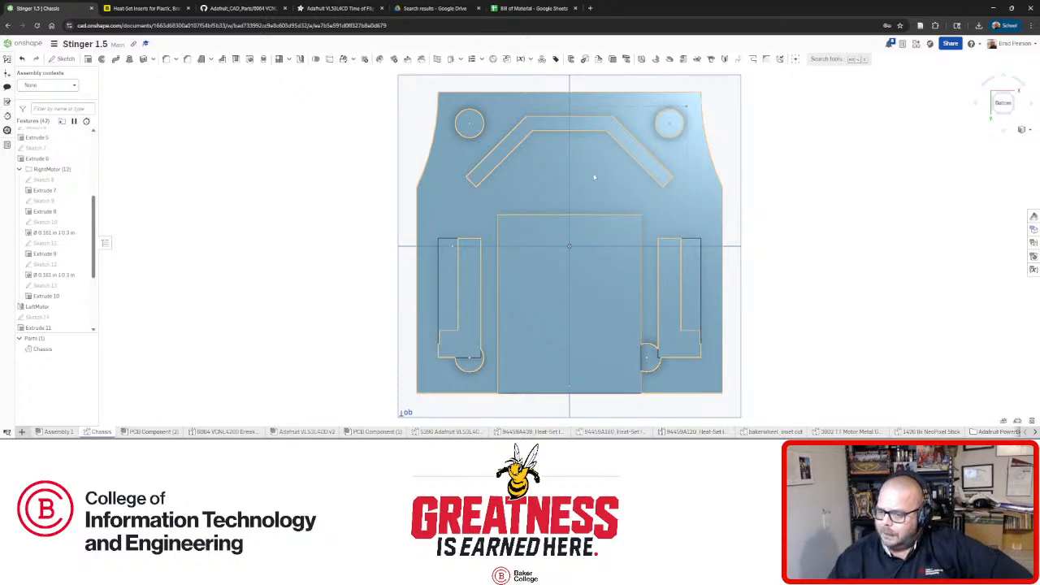
Orbit the chassis to inspect the underside, then switch to the Bill of Material spreadsheet.
right_drag(581, 190, 598, 225)
right_drag(604, 162, 575, 214)
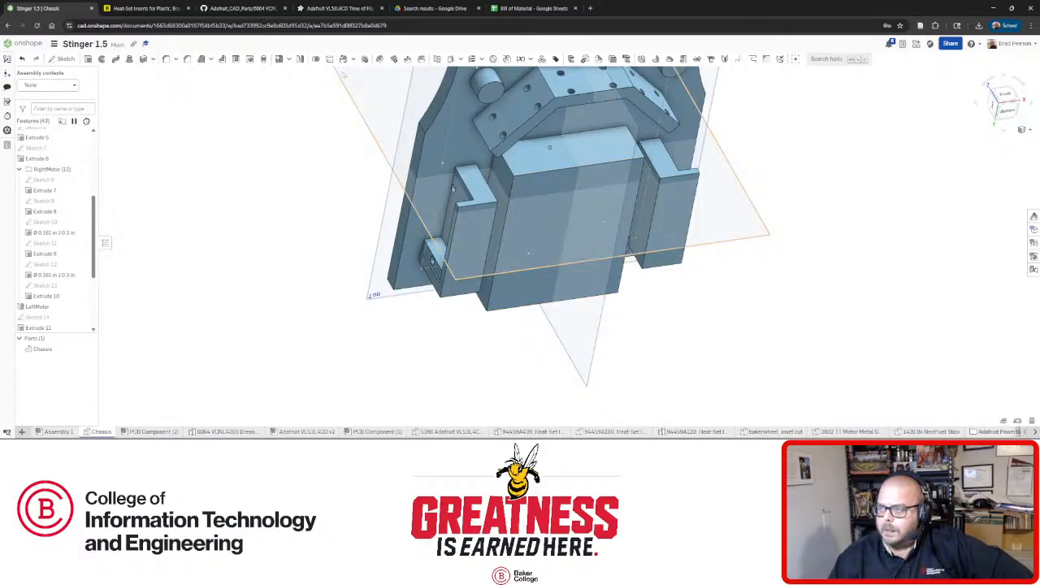
click(552, 10)
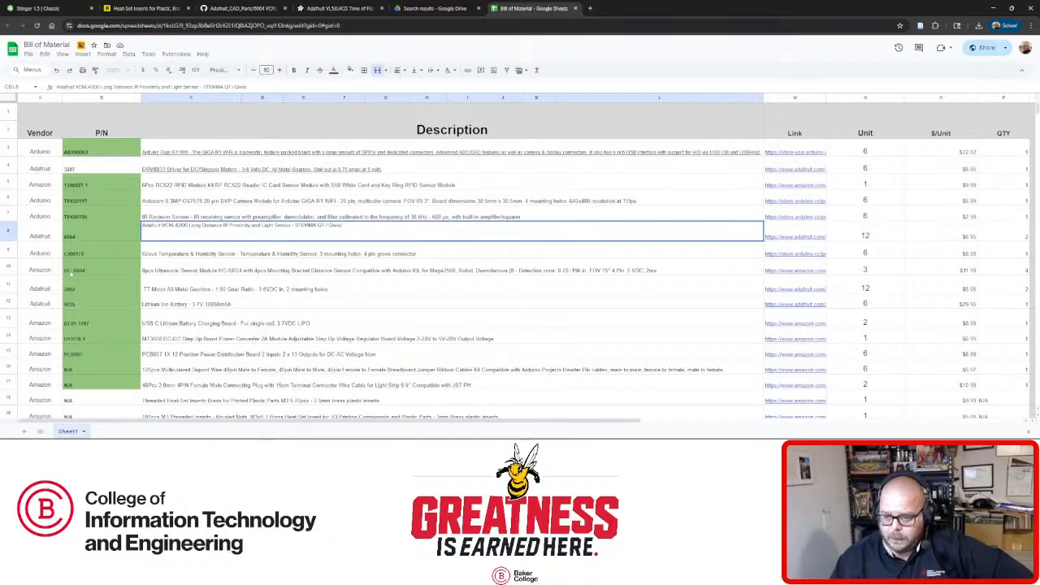
Copy the RC522 RFID module's part number 13465ST-1 from cell B5 and open a new tab.
click(49, 271)
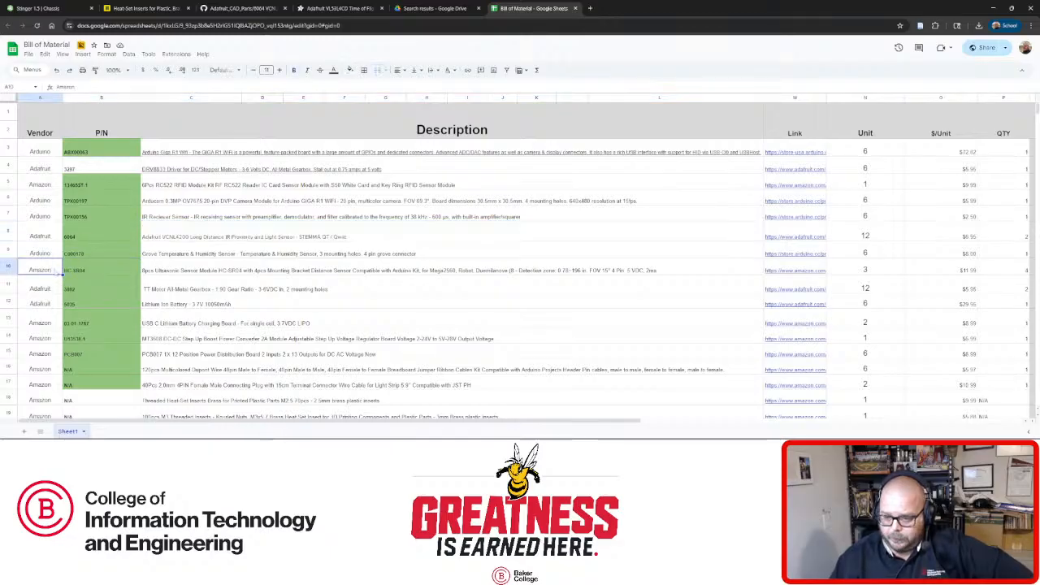
click(9, 270)
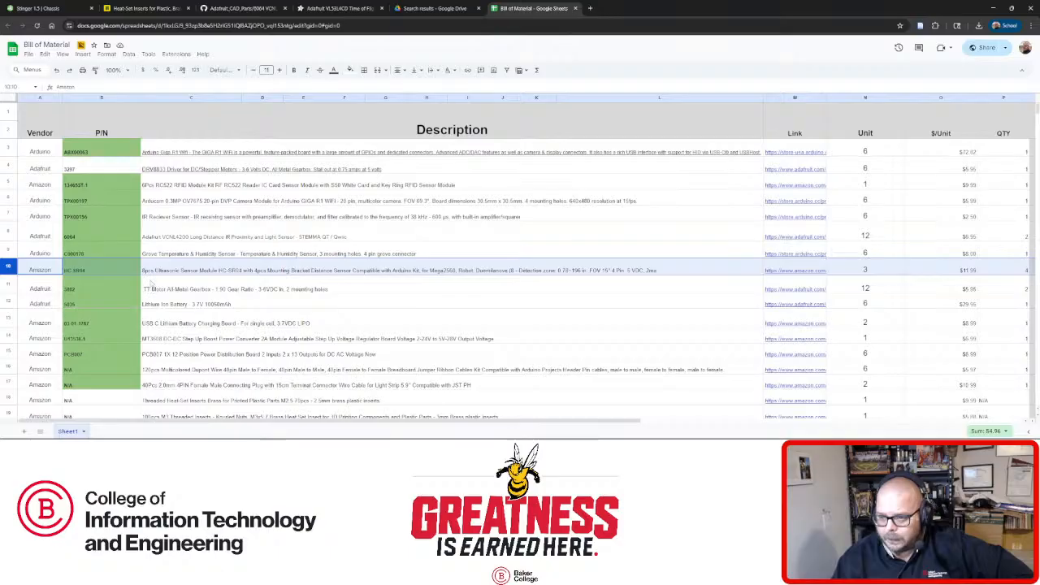
click(193, 186)
click(82, 186)
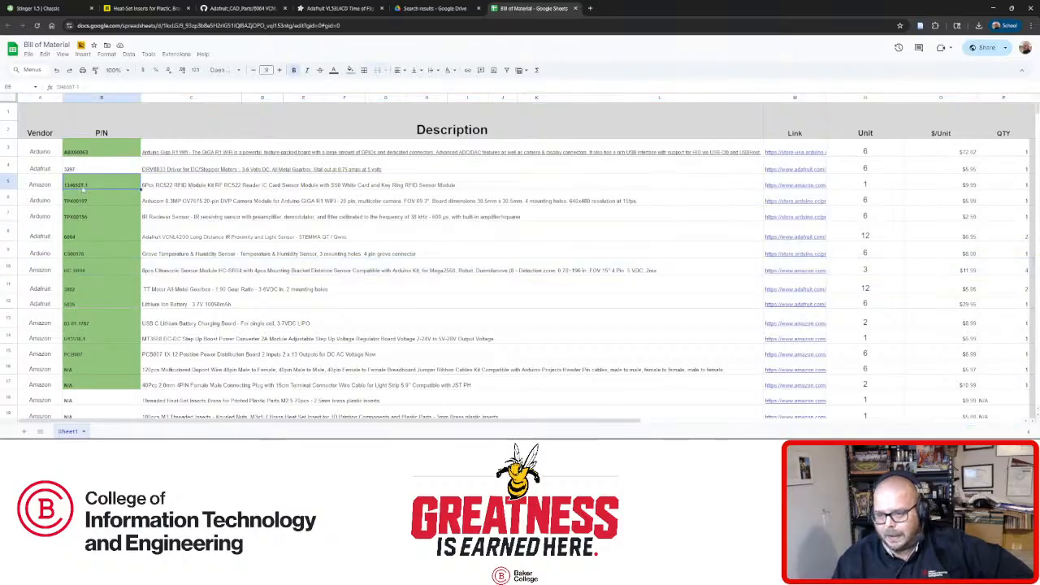
double_click(82, 186)
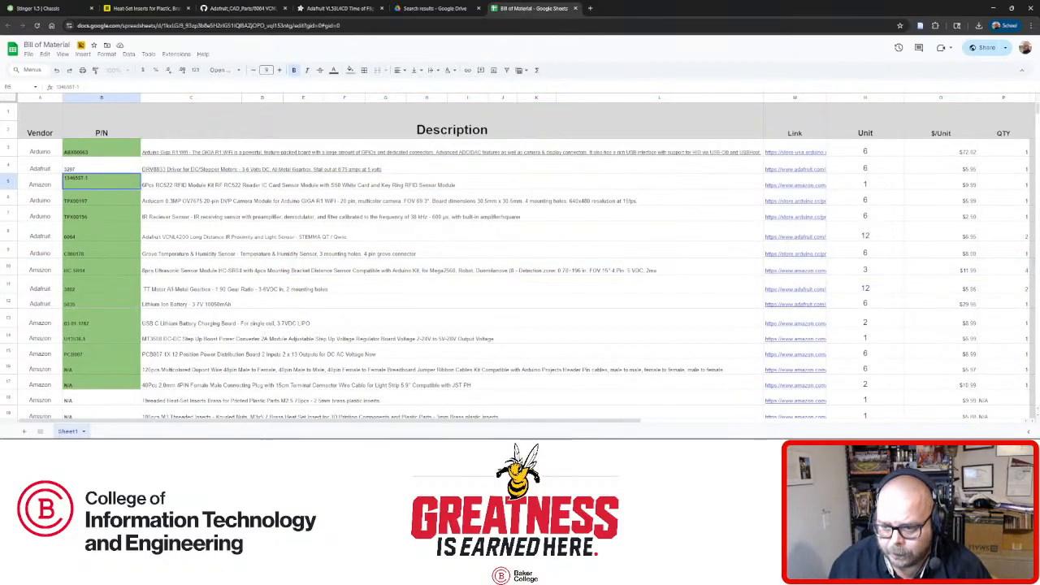
key(ctrl+a)
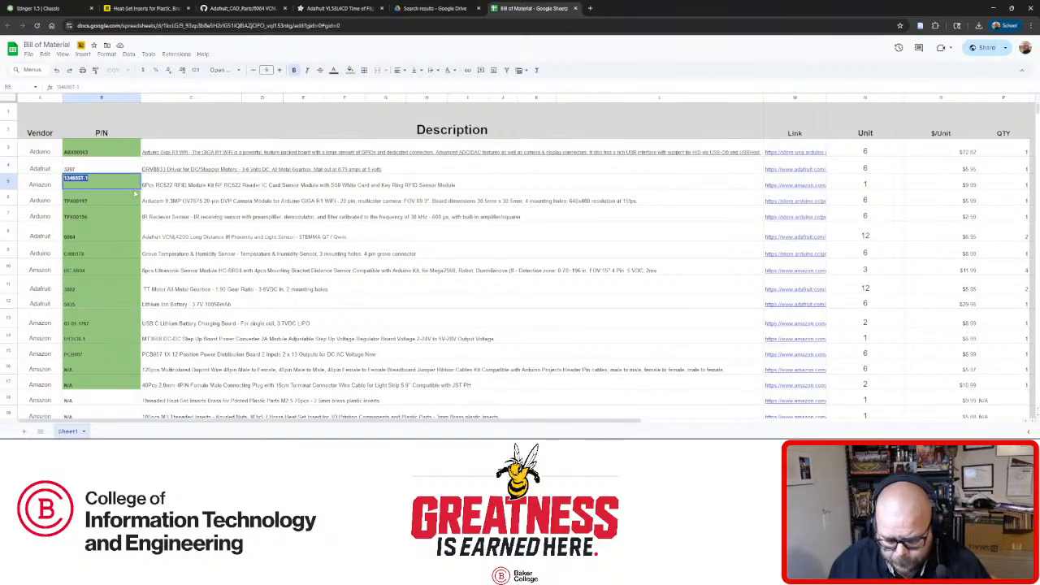
key(ctrl+t)
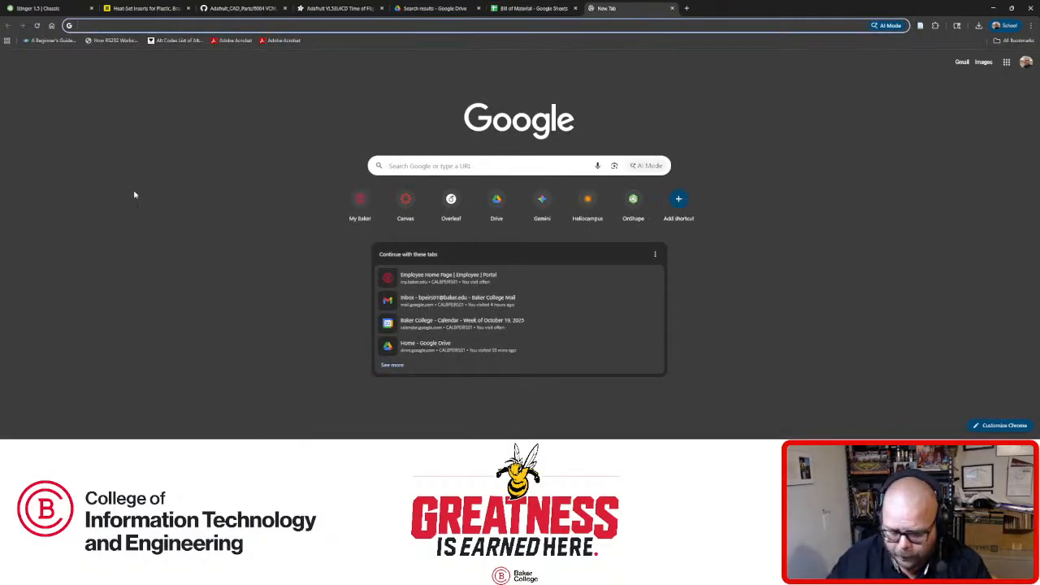
Search Google for 'amazon' and go to the Amazon.com homepage.
text(amazon)
key(Return)
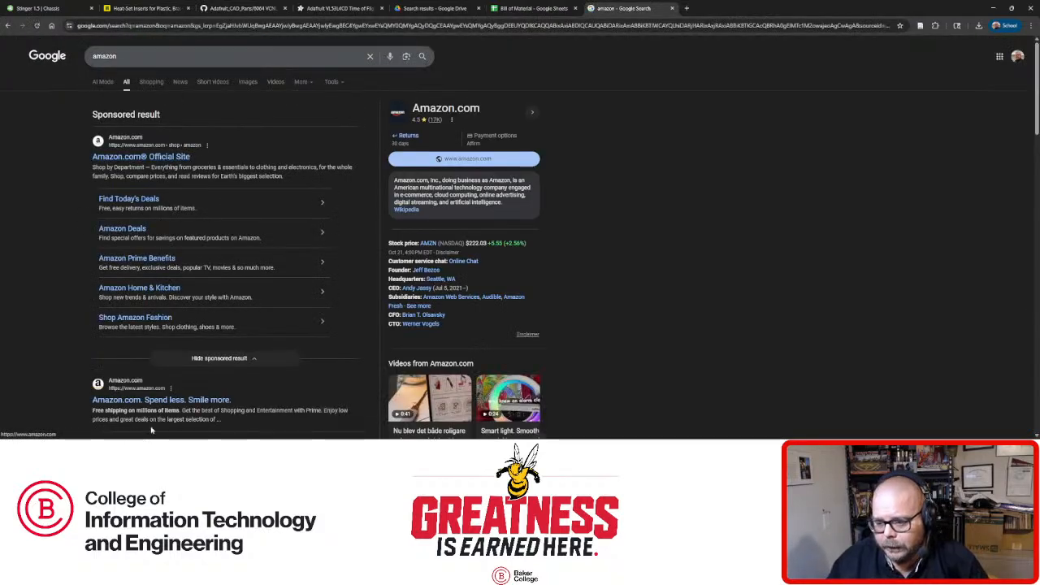
click(171, 401)
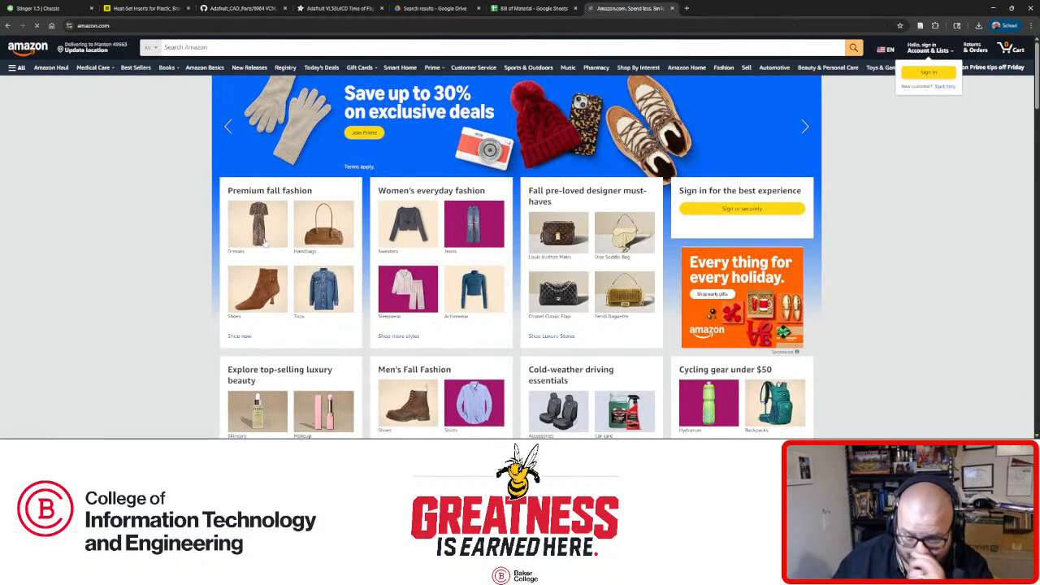
Search Amazon for part number 13465ST-1 and open the 6-pack RC522 RFID kit listing.
click(207, 48)
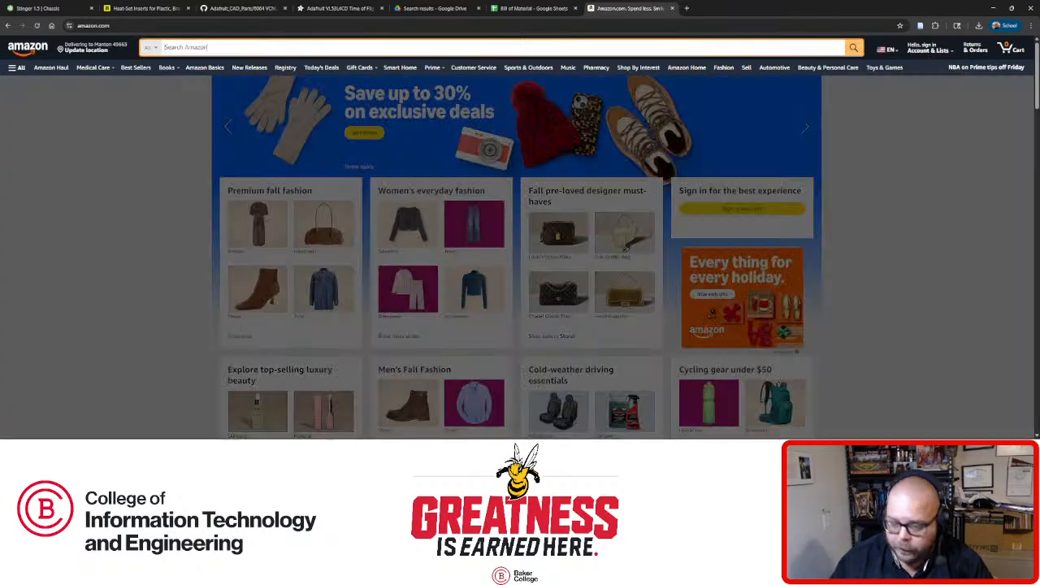
text(13465ST-1)
key(Return)
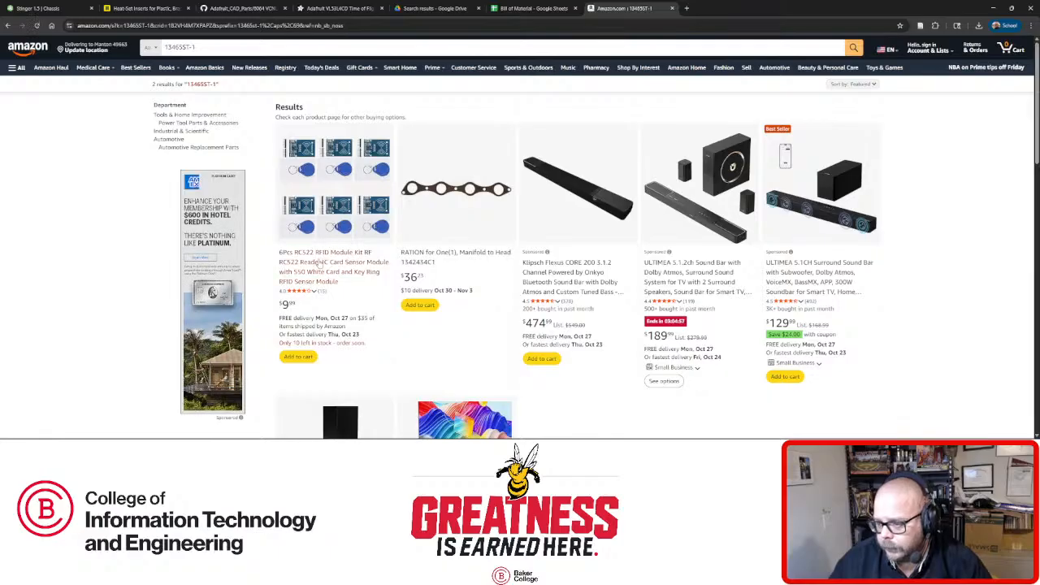
click(318, 264)
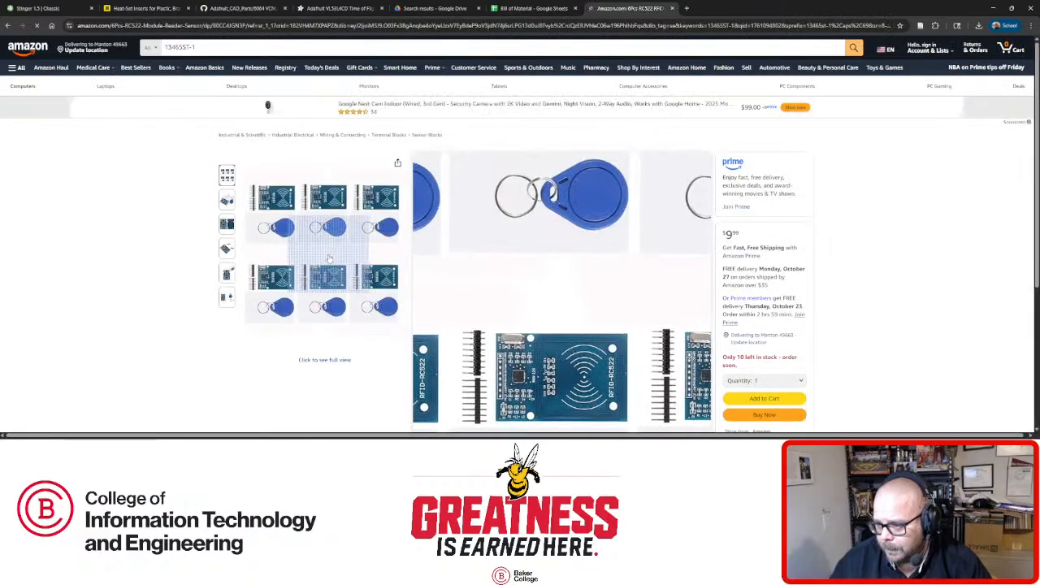
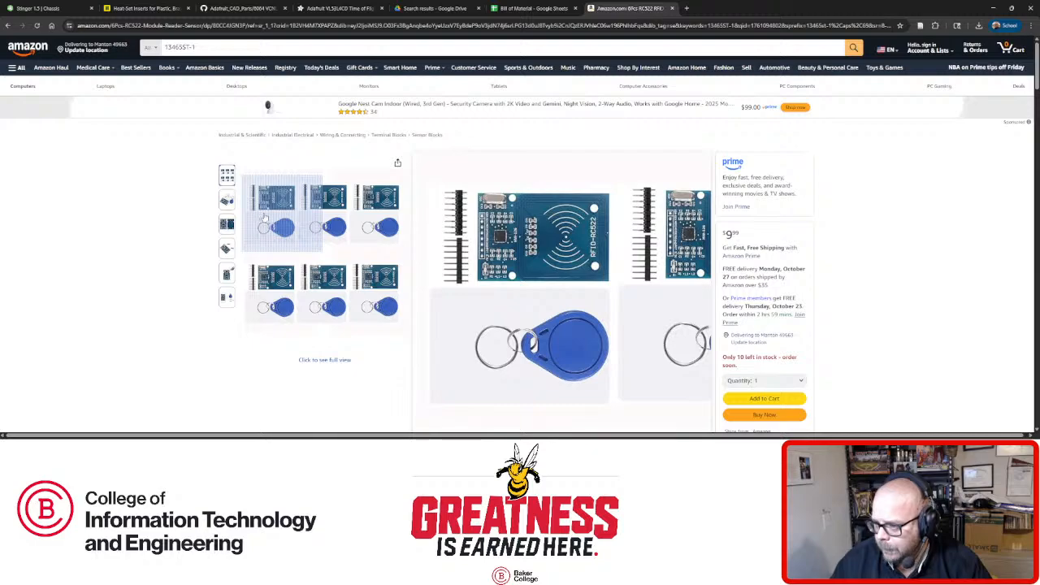
Highlight the RC522 part name in the Amazon RFID kit listing title.
scroll(581, 311, down, 2)
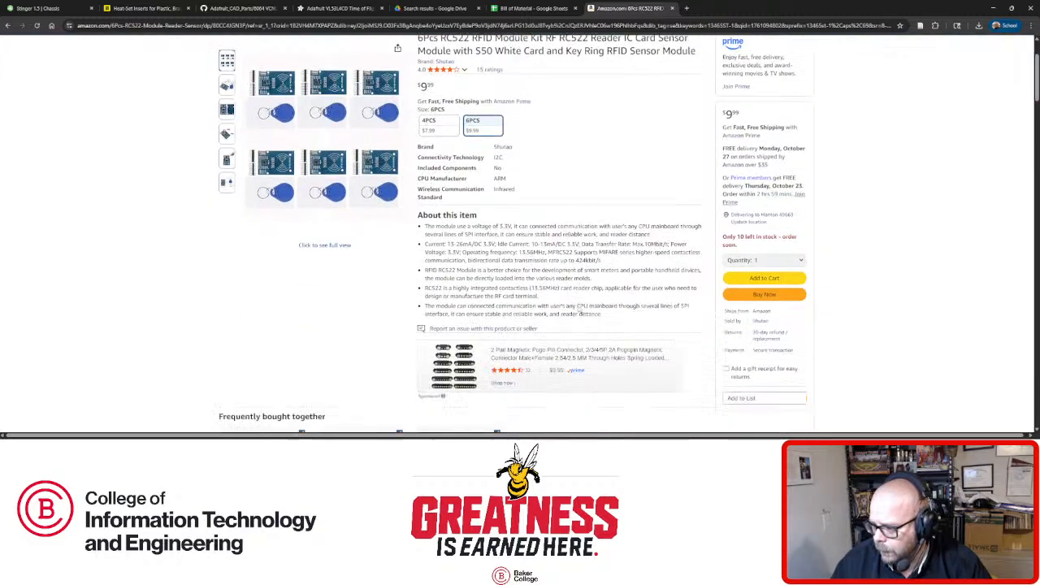
scroll(581, 246, up, 1)
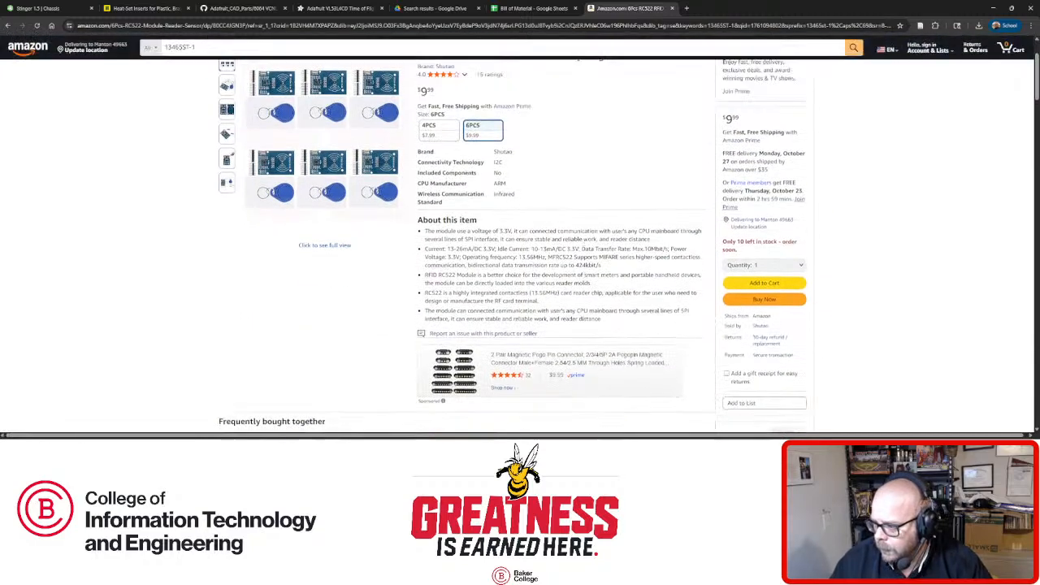
scroll(572, 247, up, 2)
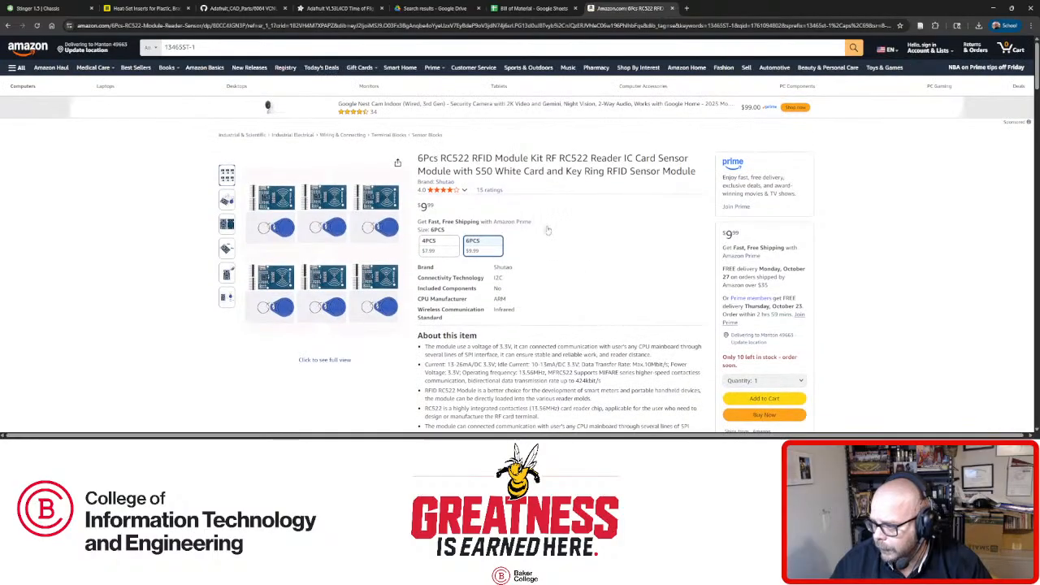
drag(439, 158, 458, 158)
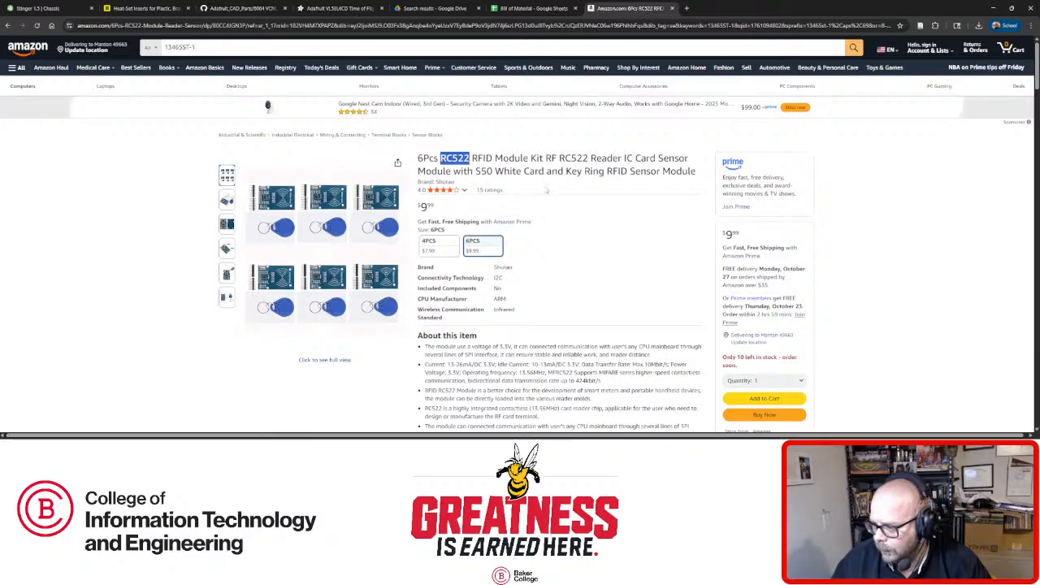
Start a new-tab search for 'rc522 soldi model'.
scroll(546, 198, down, 4)
scroll(546, 197, down, 10)
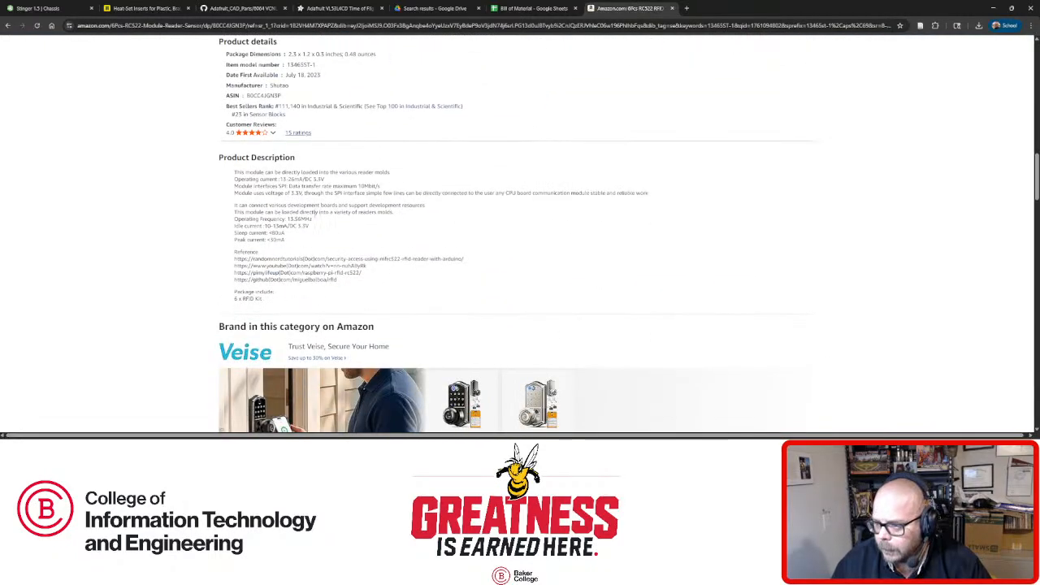
scroll(418, 326, down, 3)
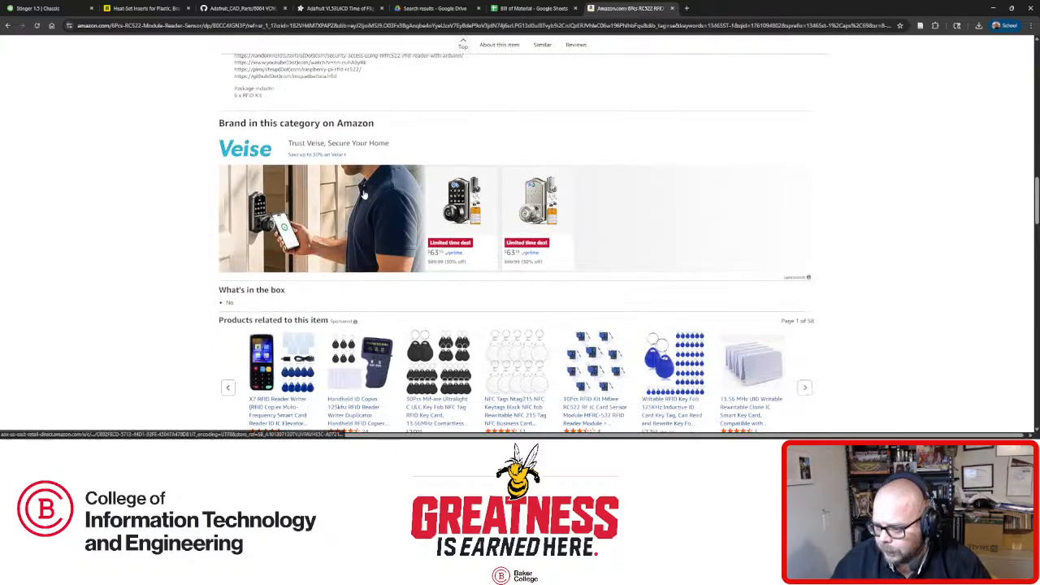
scroll(417, 326, up, 15)
scroll(369, 202, up, 2)
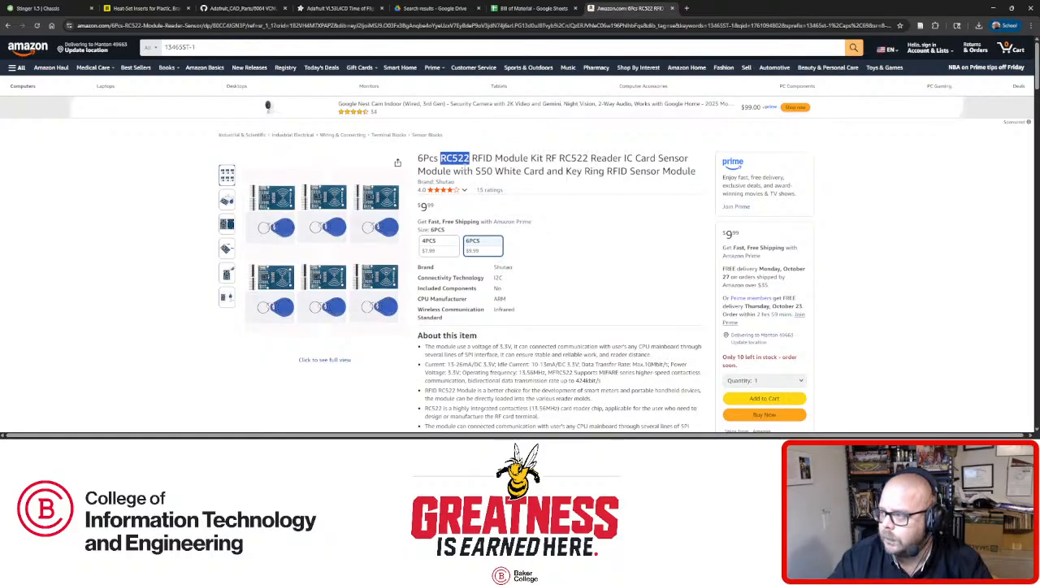
key(ctrl+t)
text(rc522 soldi)
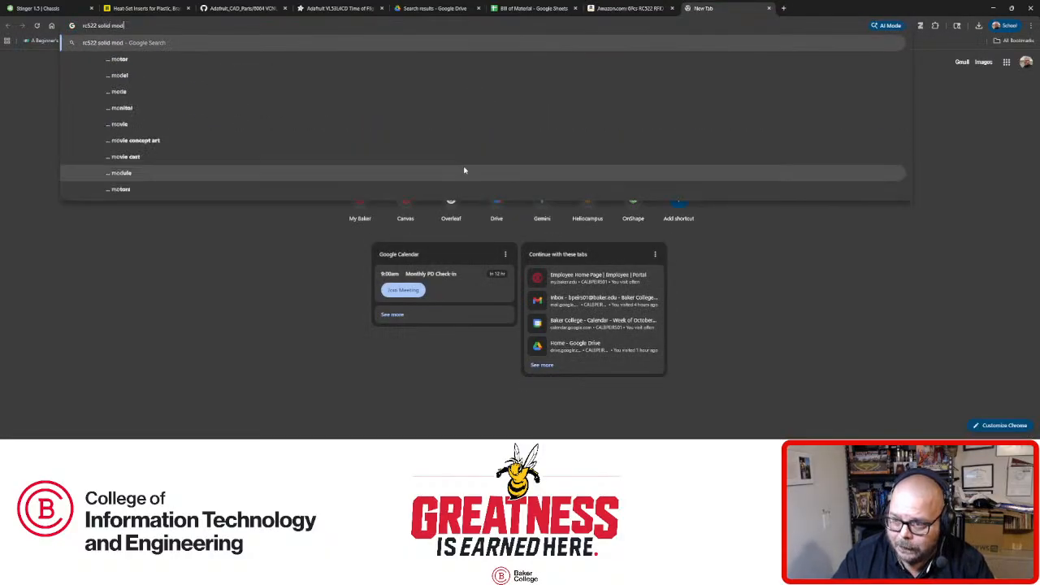
text( model)
Search 'rc522 solid model', open GrabCAD's rc522 collection, then the Modulo Sensor RFID RC522 model.
key(Return)
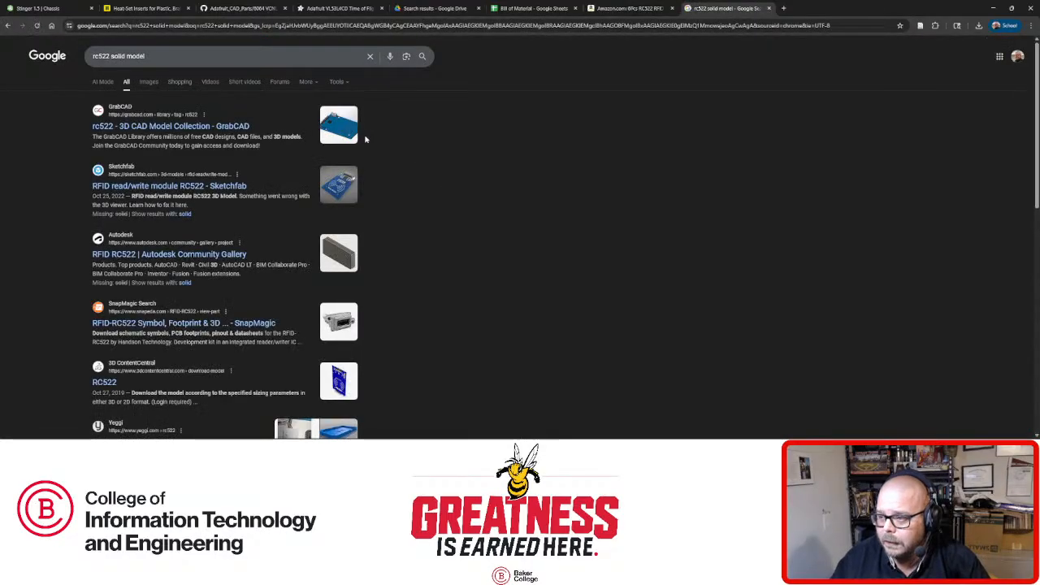
click(235, 126)
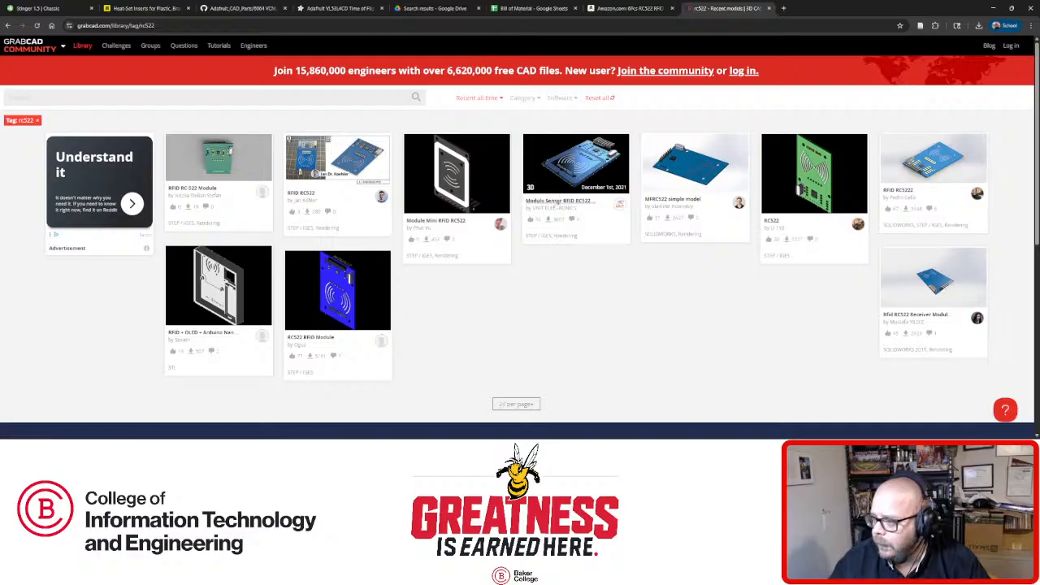
click(557, 202)
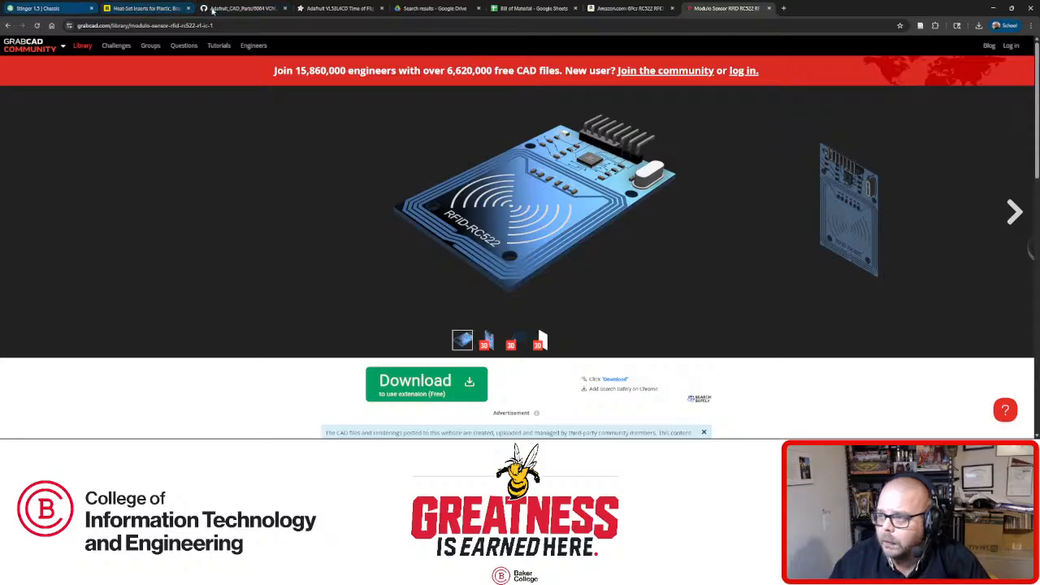
Compare the Modulo Sensor RFID RC522 model with the Amazon listing, then request its files.
click(643, 11)
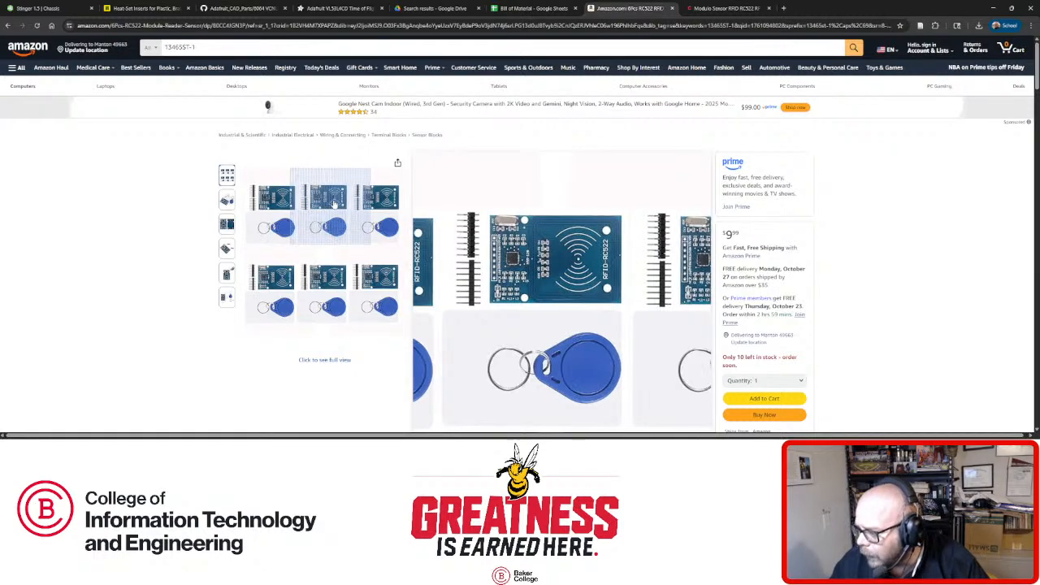
key(ctrl+Tab)
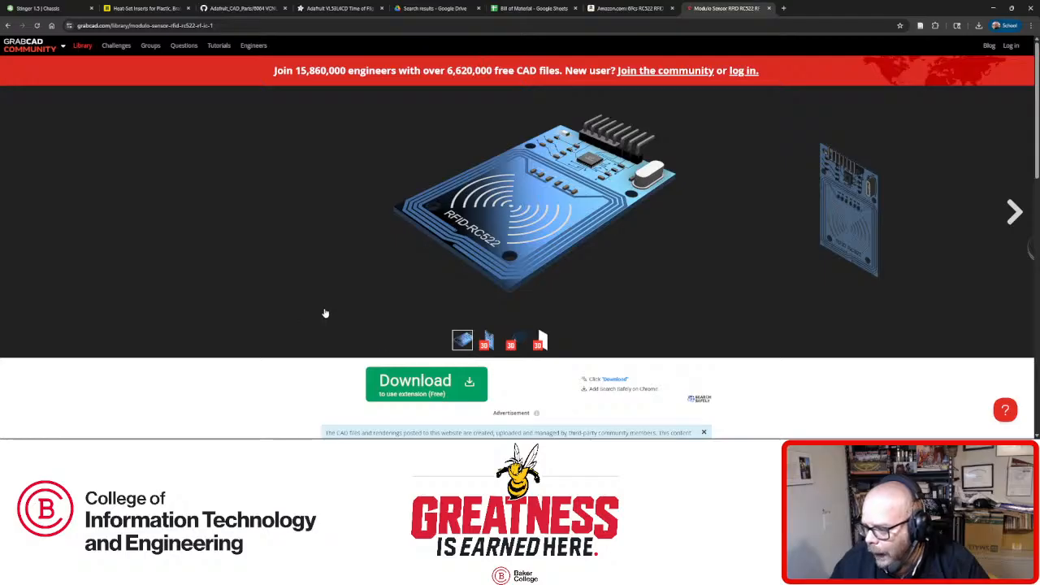
scroll(325, 313, down, 1)
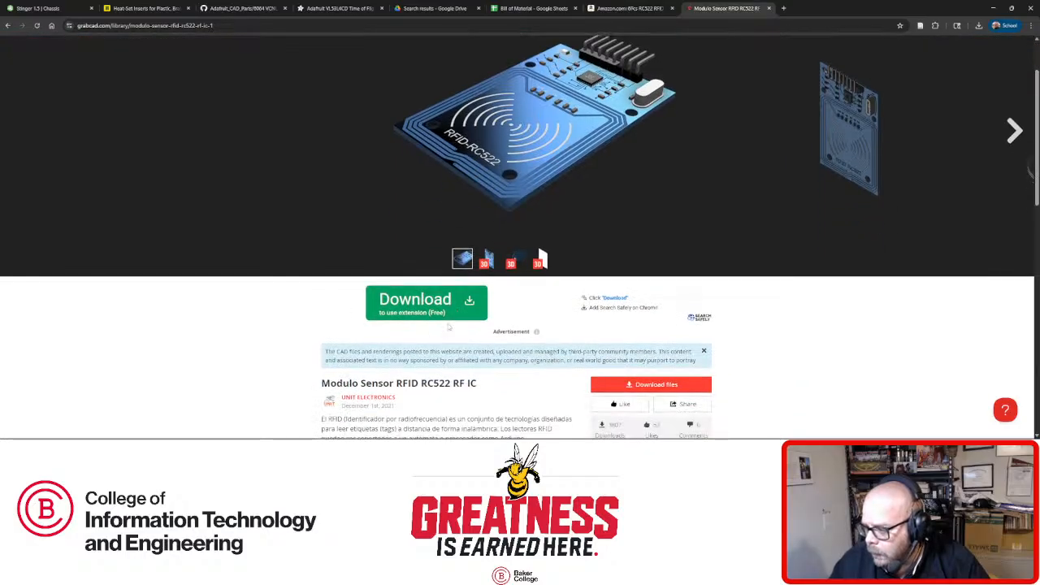
scroll(484, 344, down, 3)
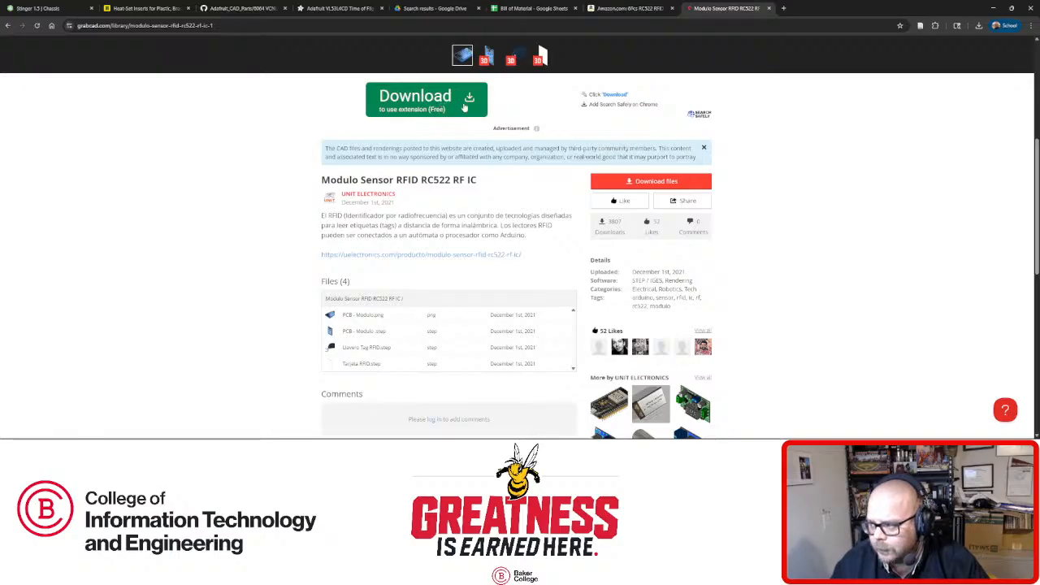
click(650, 184)
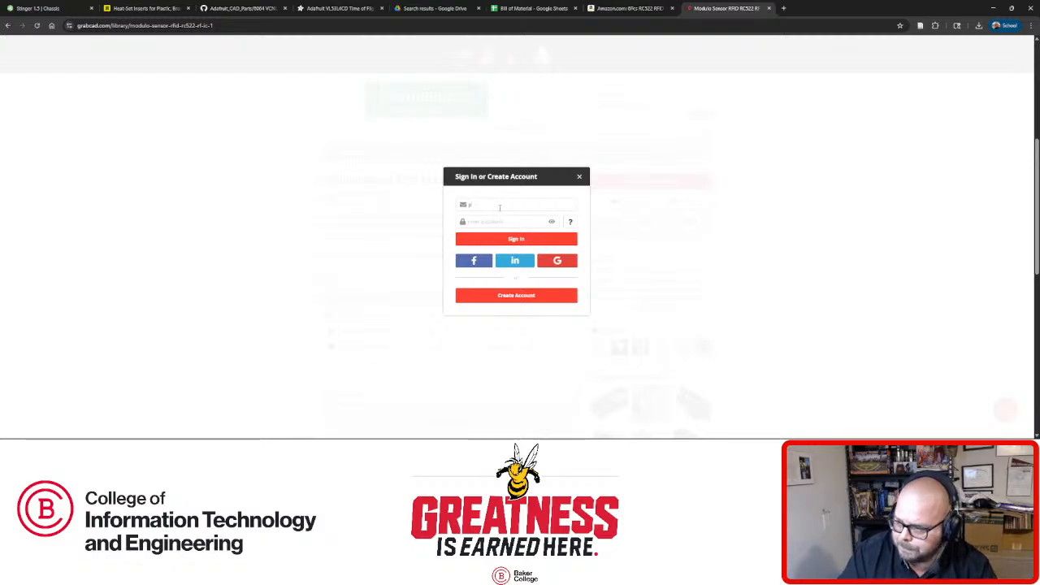
Sign in to GrabCAD with the account e-mail and password.
click(499, 208)
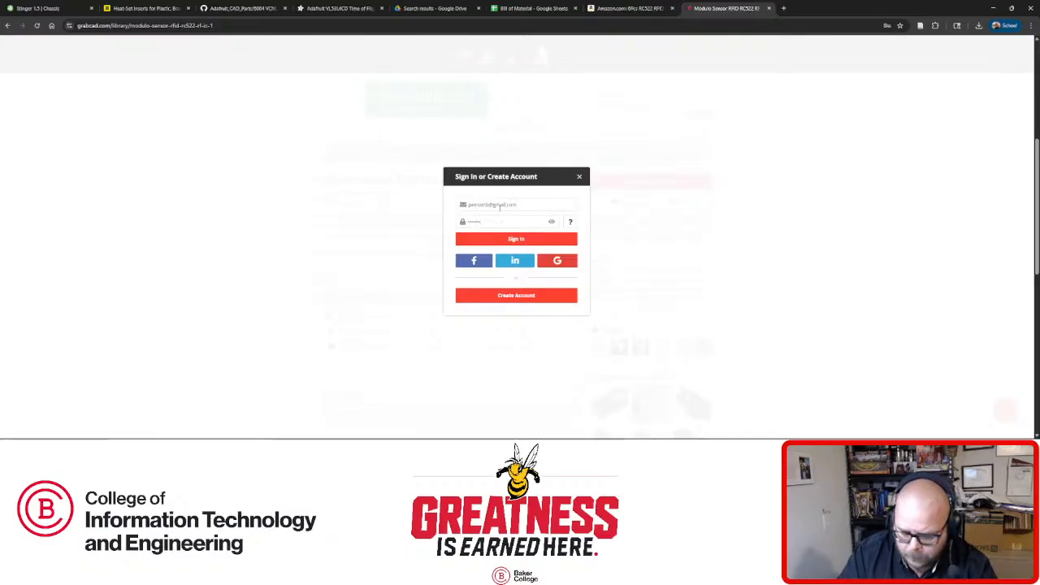
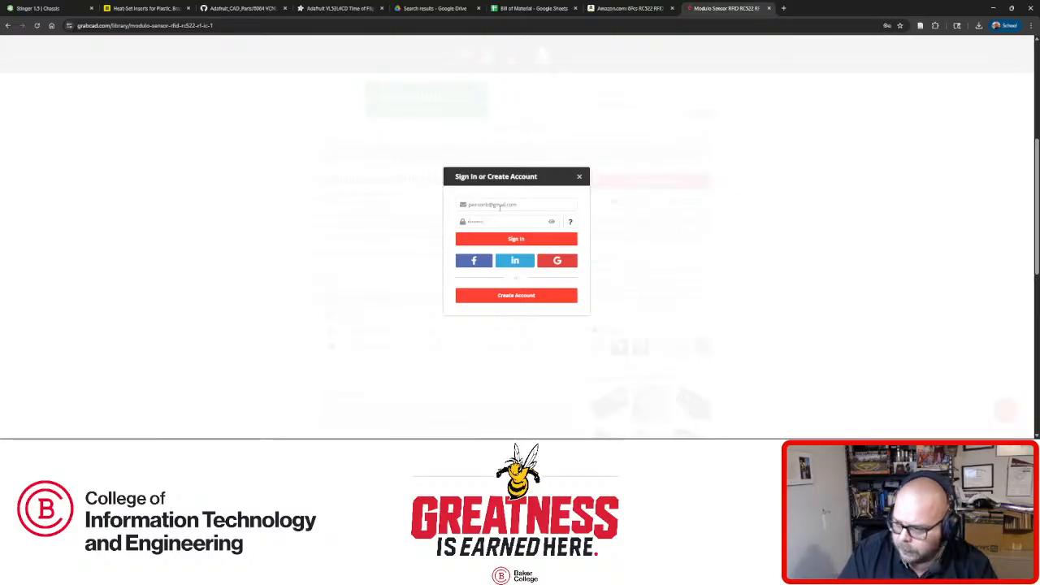
key(Return)
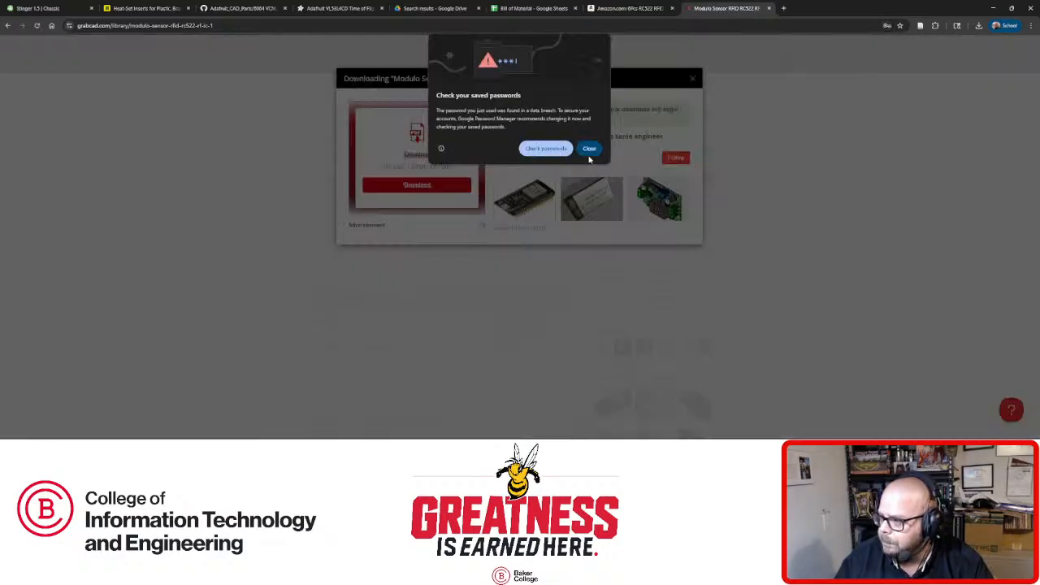
Dismiss Chrome's password prompts and show the downloaded 7.1 MB zip in its folder.
click(588, 149)
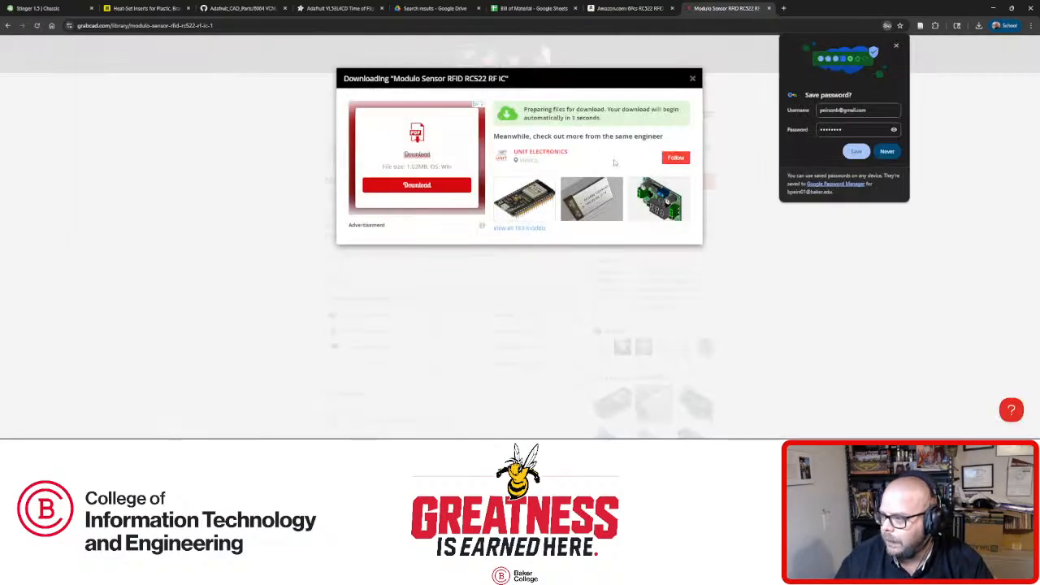
click(885, 151)
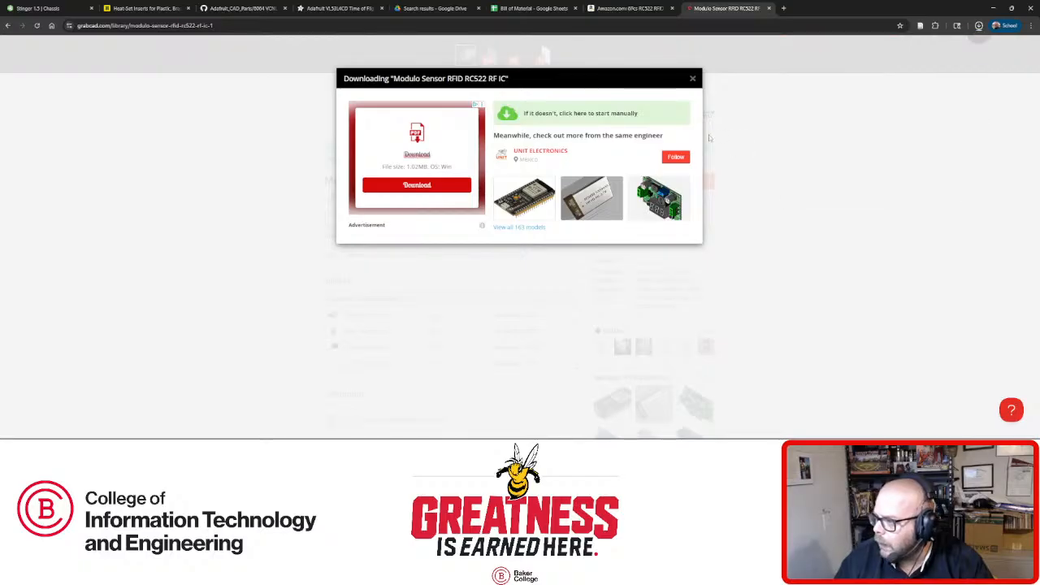
click(693, 79)
click(978, 26)
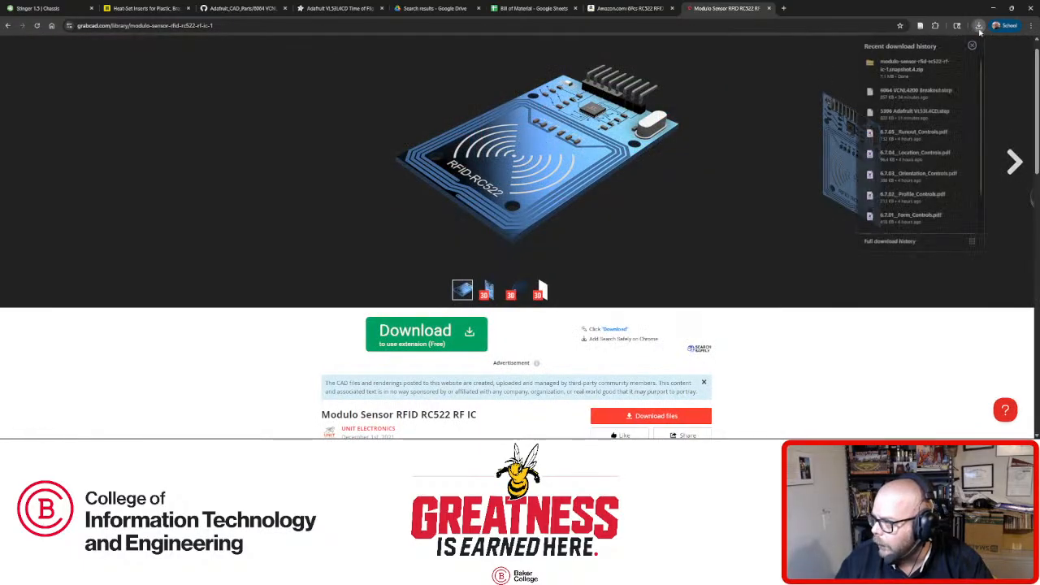
click(949, 63)
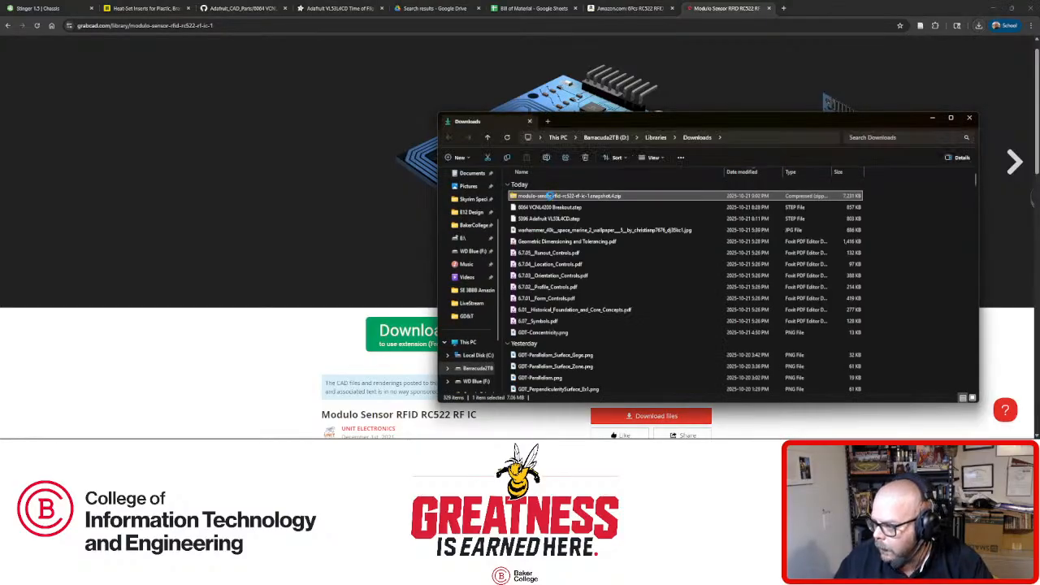
Extract all files from the RC522 zip into their own folder.
right_click(548, 196)
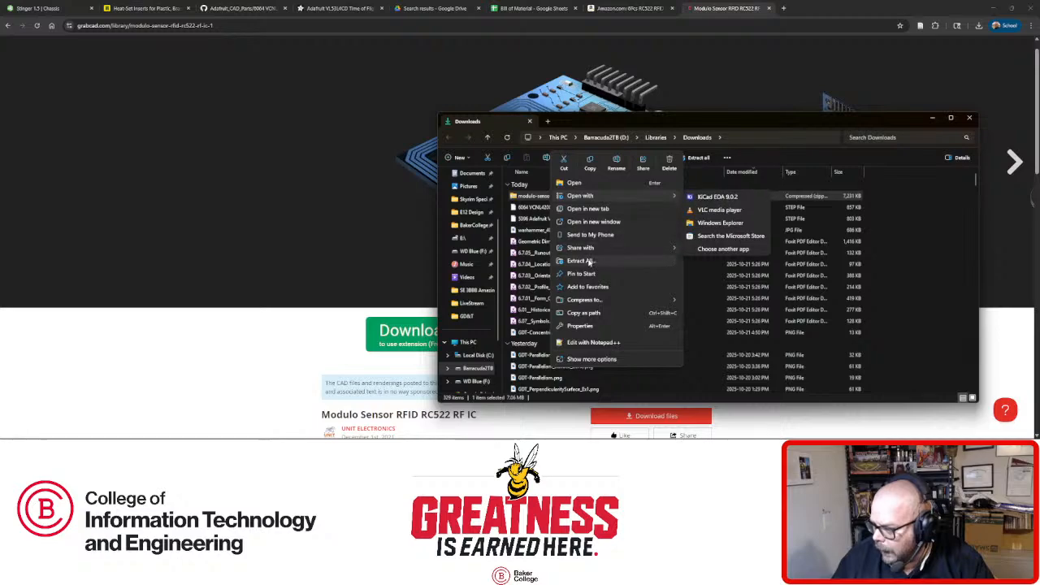
click(588, 261)
click(592, 302)
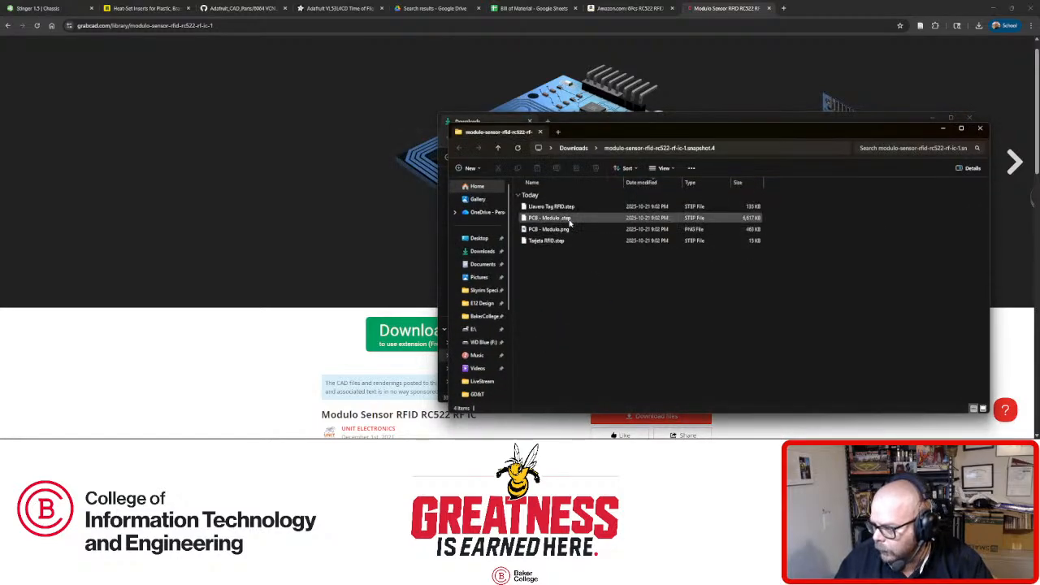
Close both Explorer windows and return to the Stinger 1.5 Chassis in Onshape.
click(979, 128)
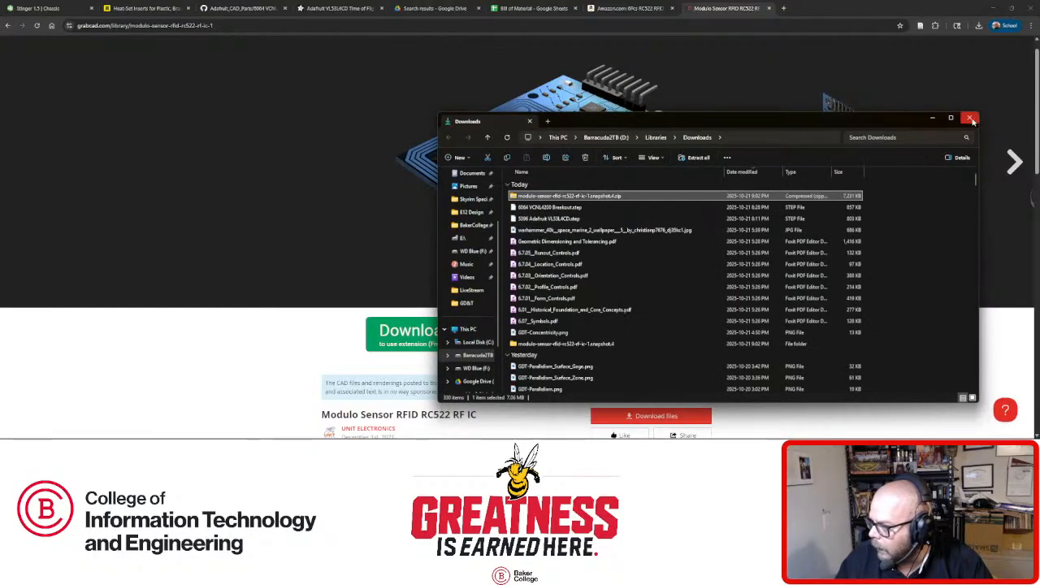
click(970, 120)
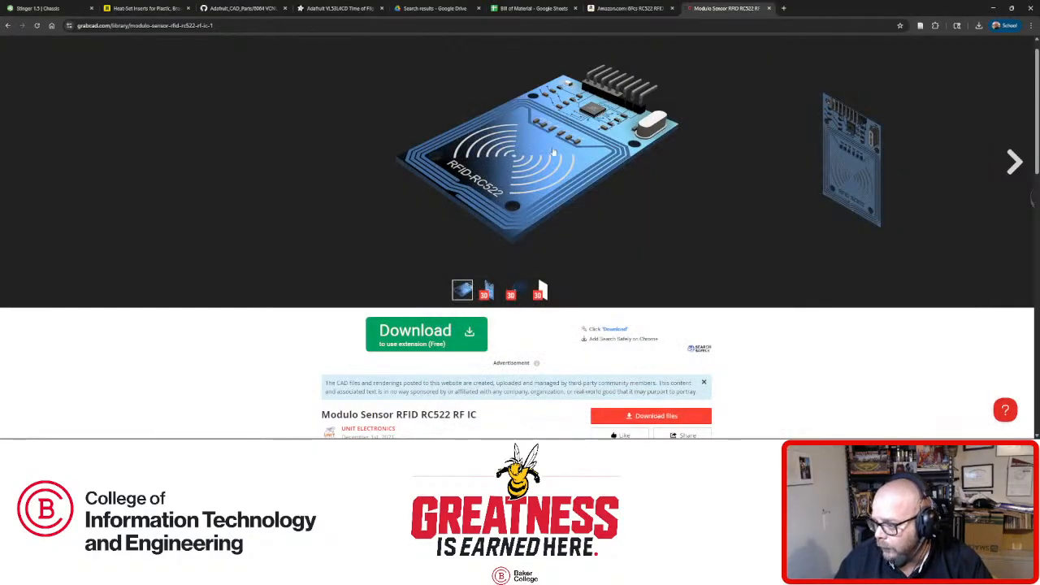
scroll(273, 217, down, 2)
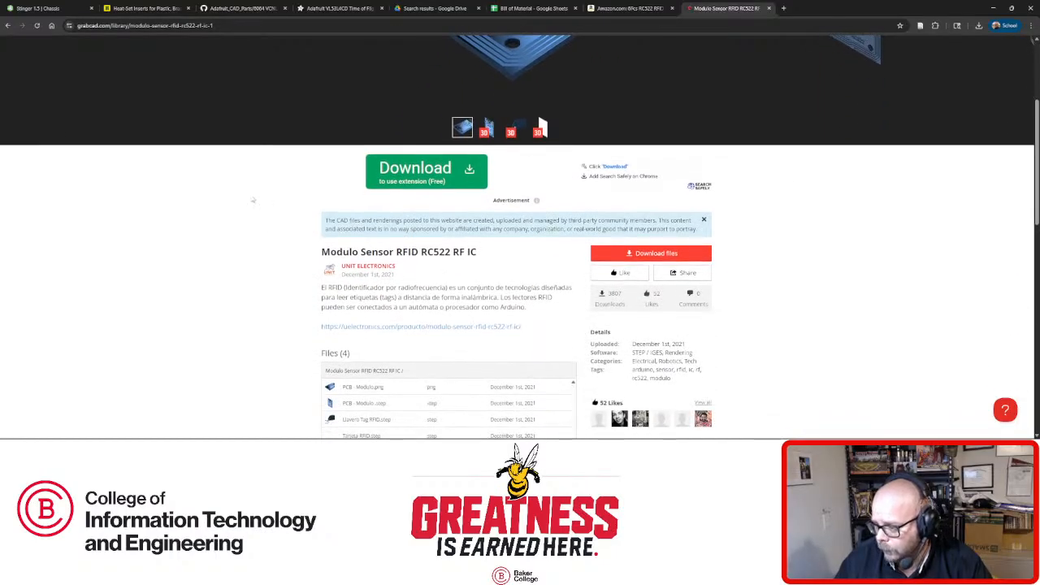
scroll(355, 270, up, 2)
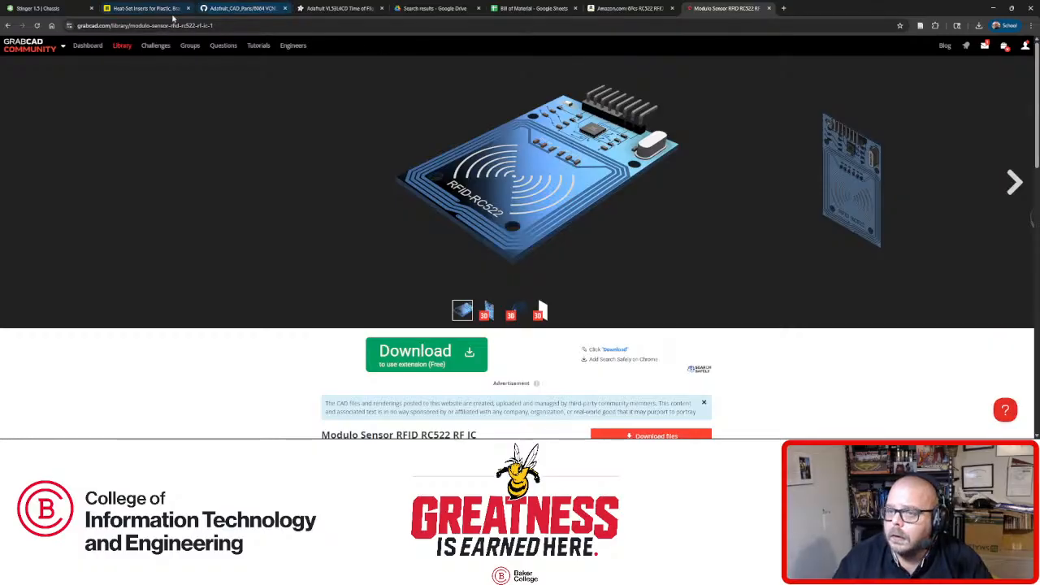
click(36, 8)
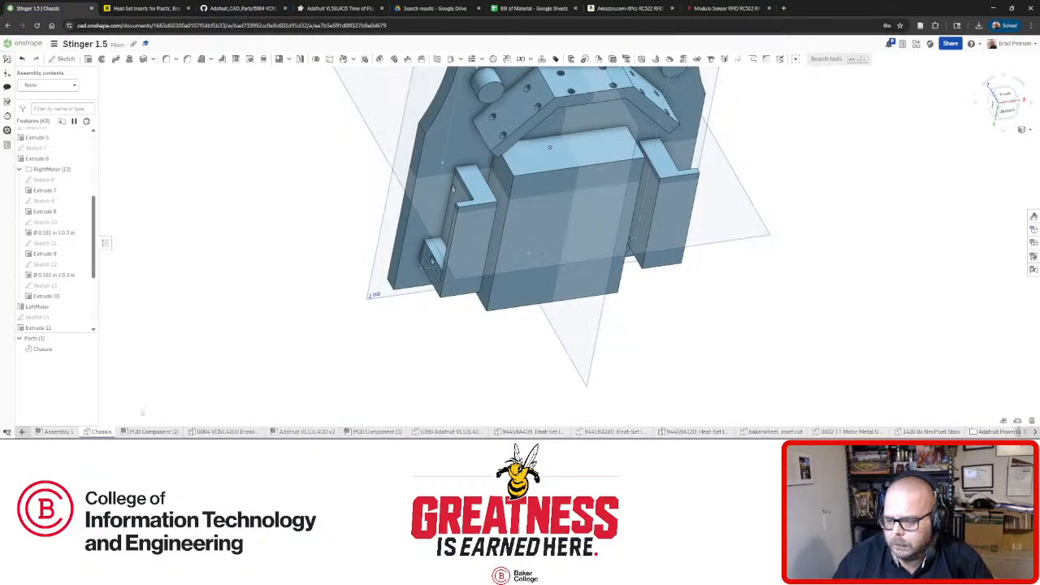
Import PCB - Modulo.step from the modulo-sensor-rfid folder in Downloads.
click(21, 431)
click(52, 423)
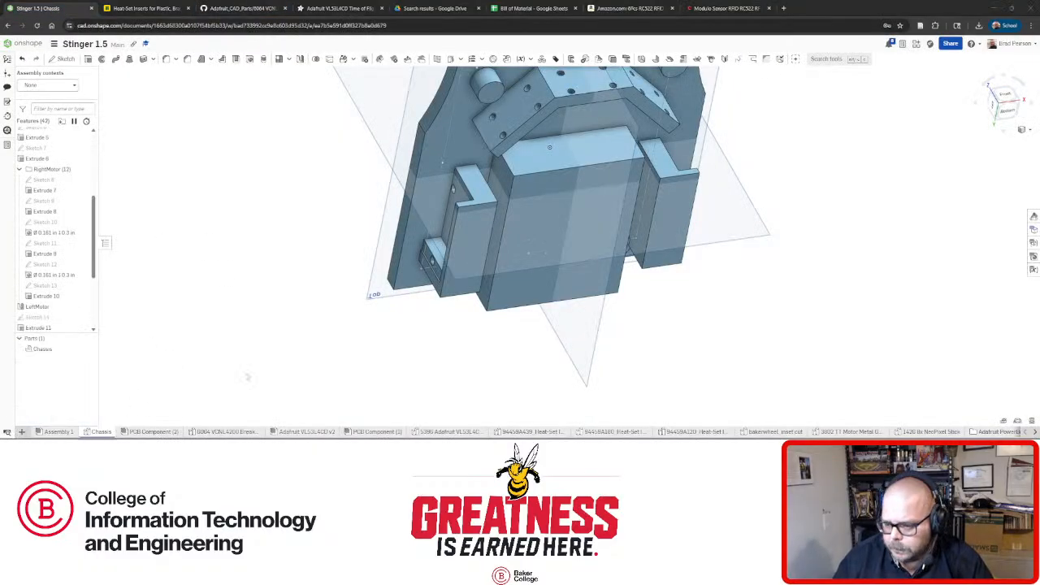
scroll(162, 109, down, 5)
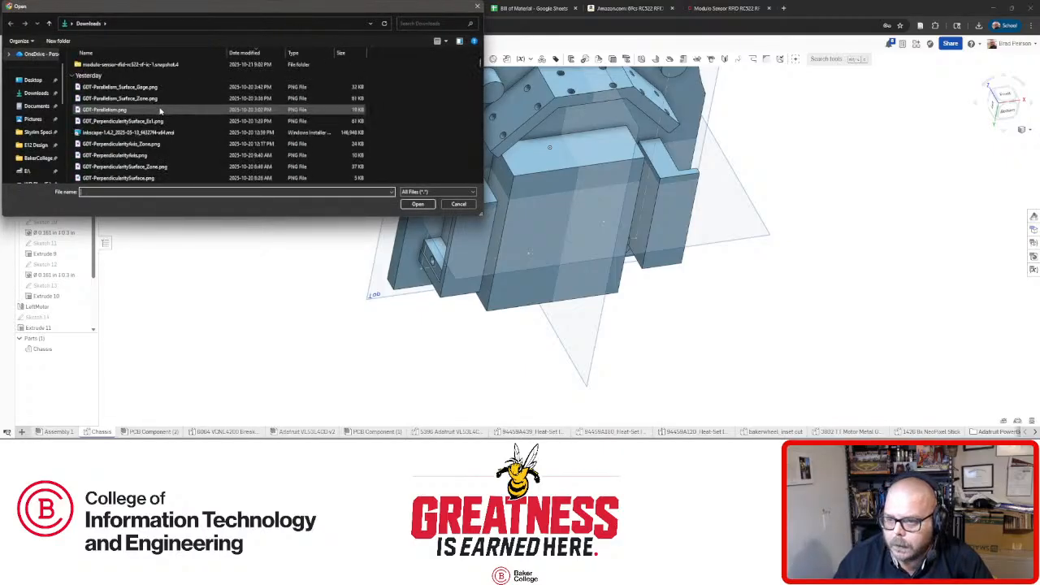
double_click(130, 98)
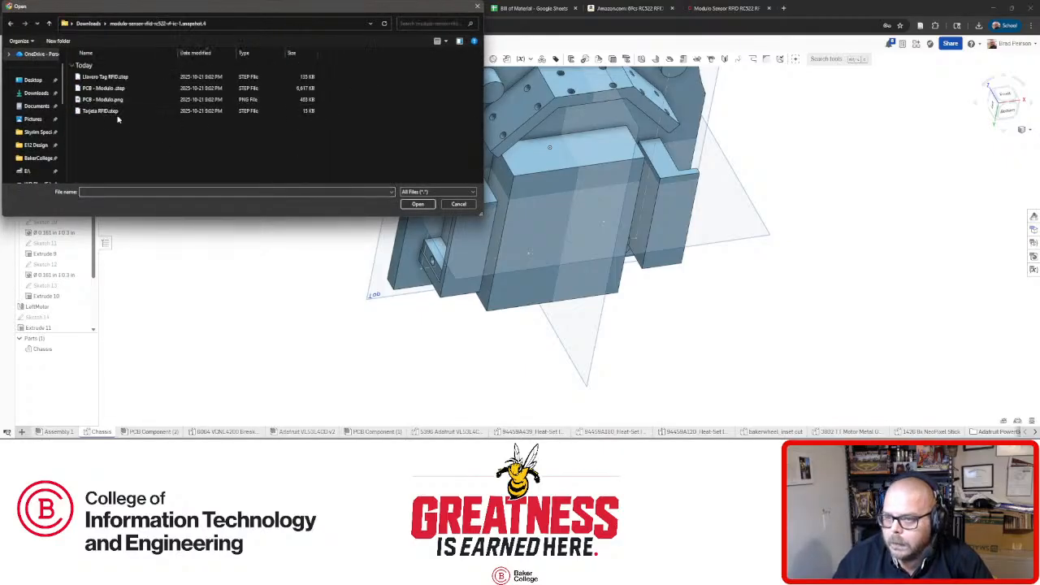
double_click(122, 89)
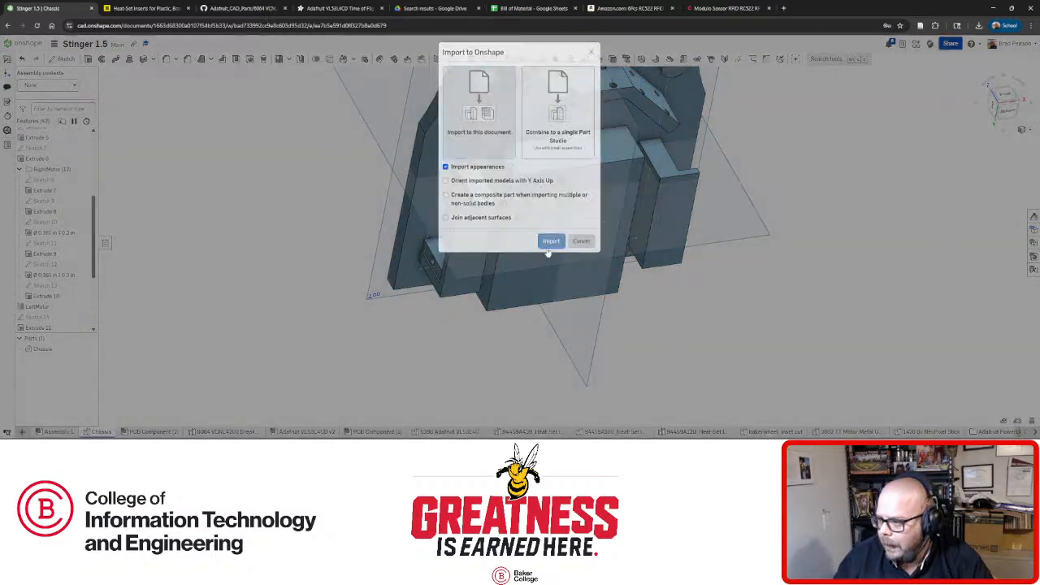
click(550, 244)
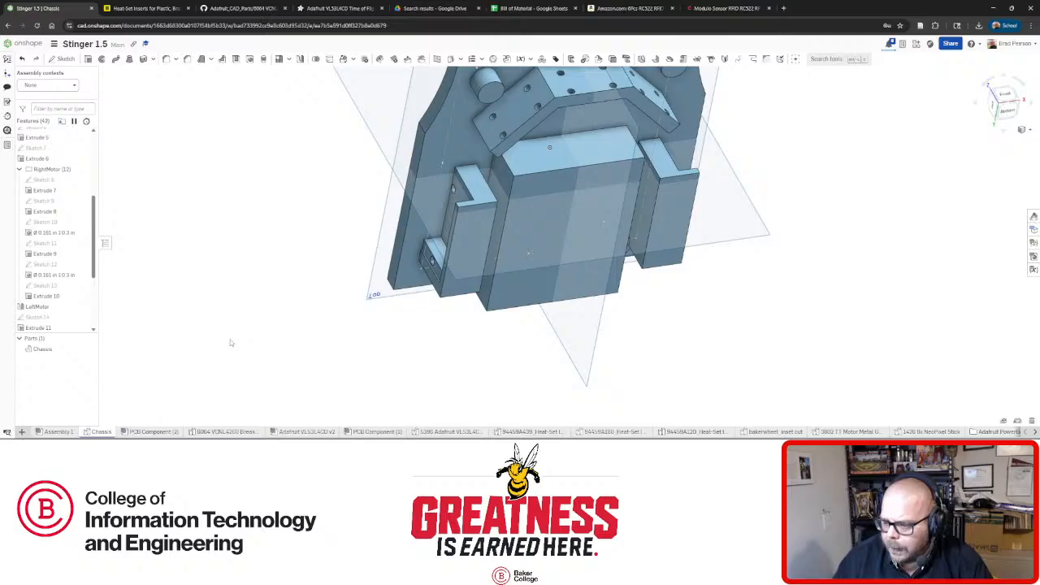
View the GrabCAD model's preview image, then check the import progress in Notifications.
click(707, 8)
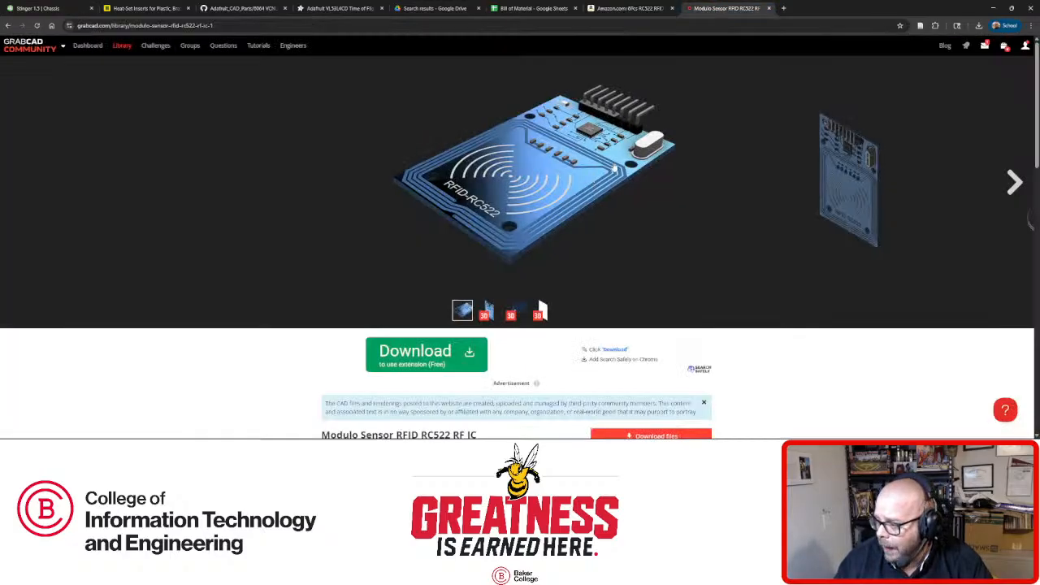
click(610, 152)
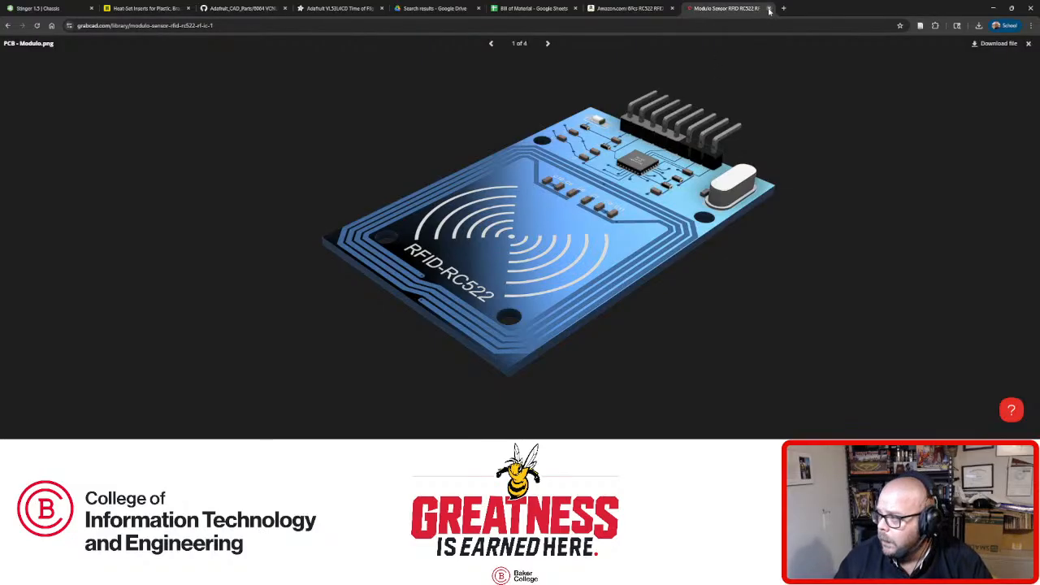
click(50, 11)
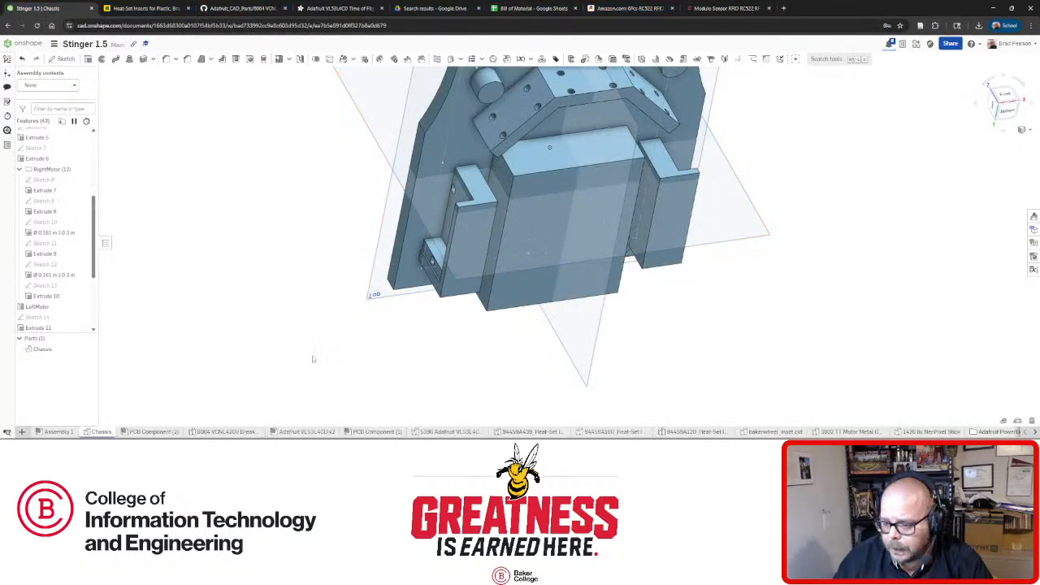
click(889, 44)
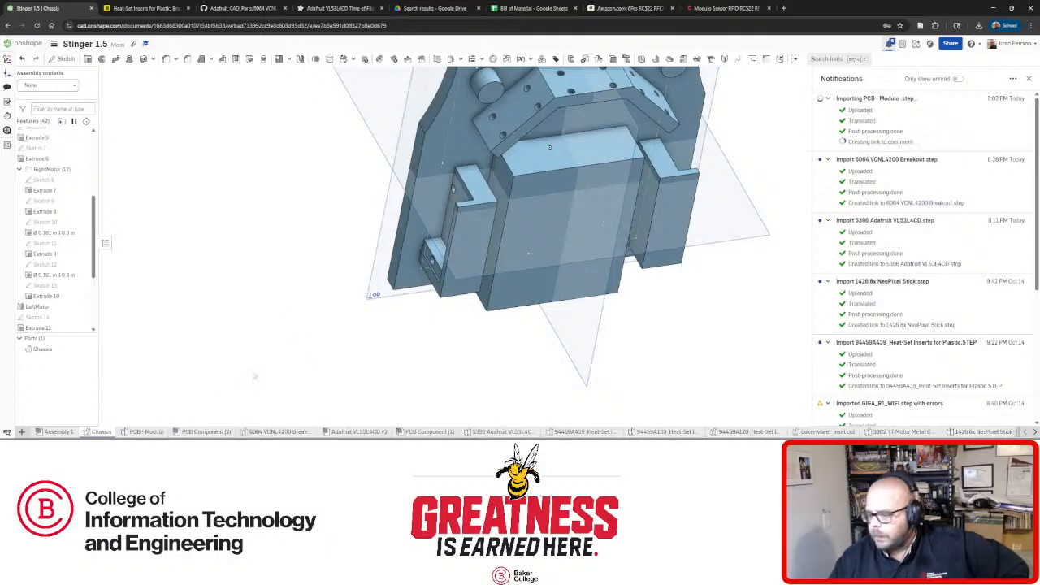
Open the PCB - Modulo assembly, select an instance and orbit to the board's underside.
click(146, 431)
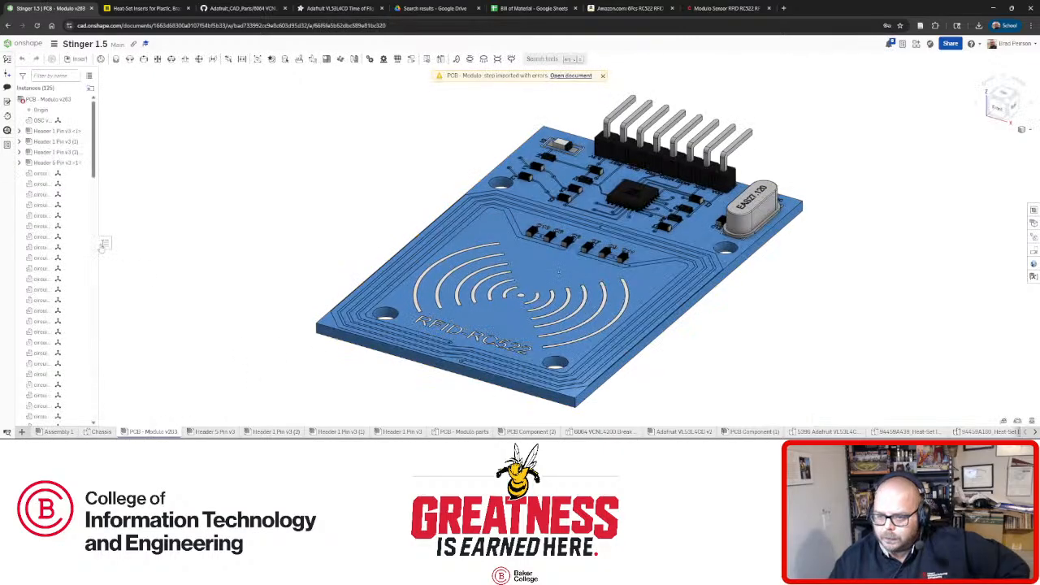
scroll(49, 260, down, 10)
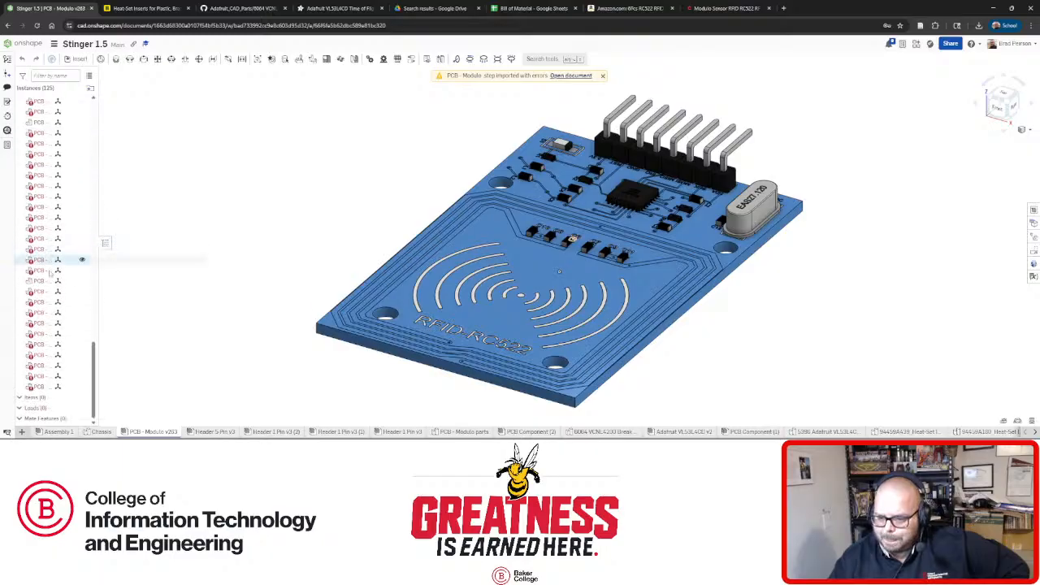
click(36, 294)
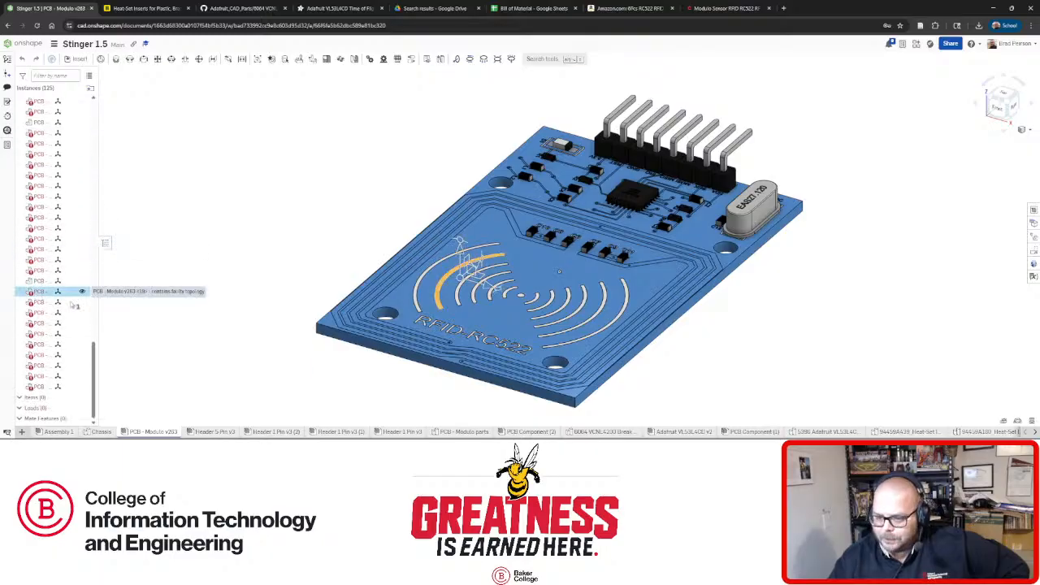
click(234, 331)
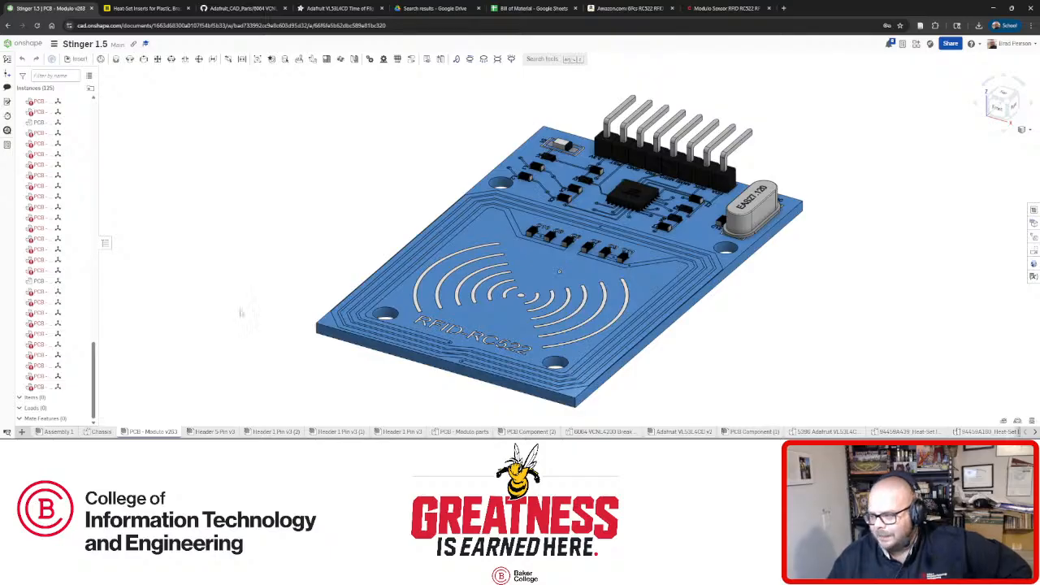
right_drag(505, 371, 607, 378)
scroll(610, 358, up, 3)
scroll(581, 329, down, 6)
scroll(562, 386, up, 3)
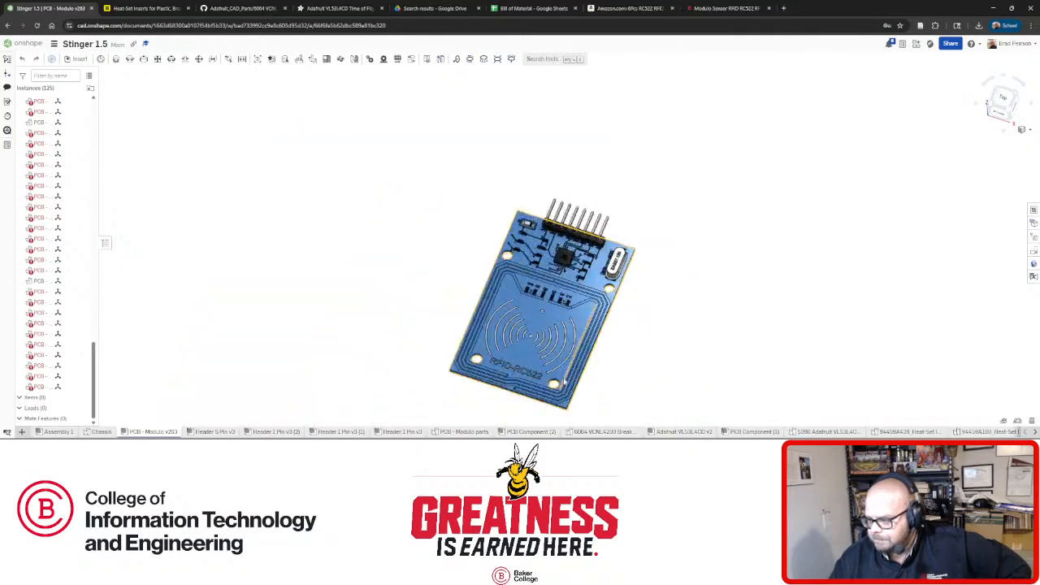
scroll(564, 382, up, 2)
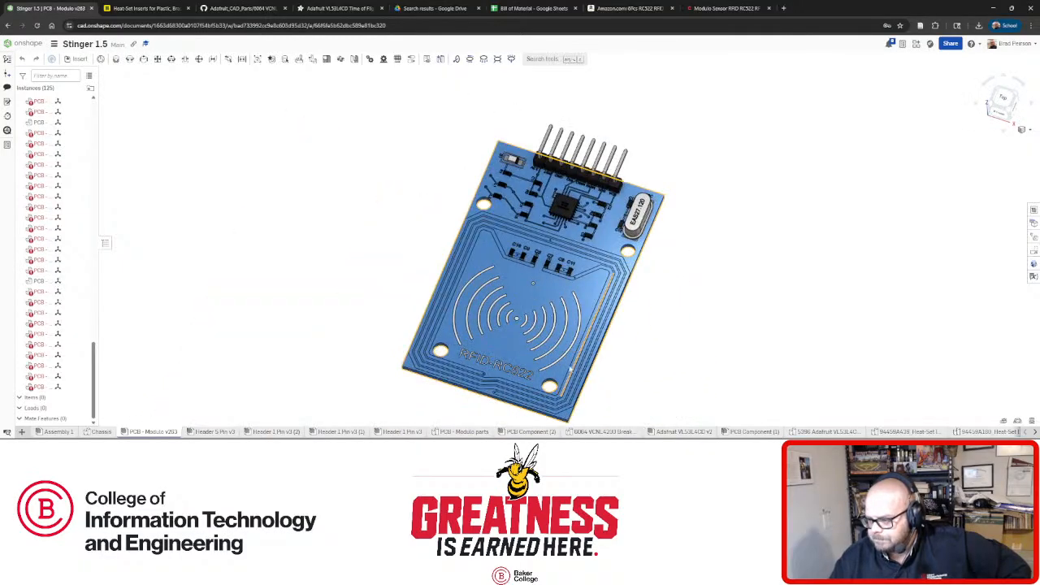
Select a small part instance, view the RFID-RC522 label, and open the last instance's actions.
click(45, 208)
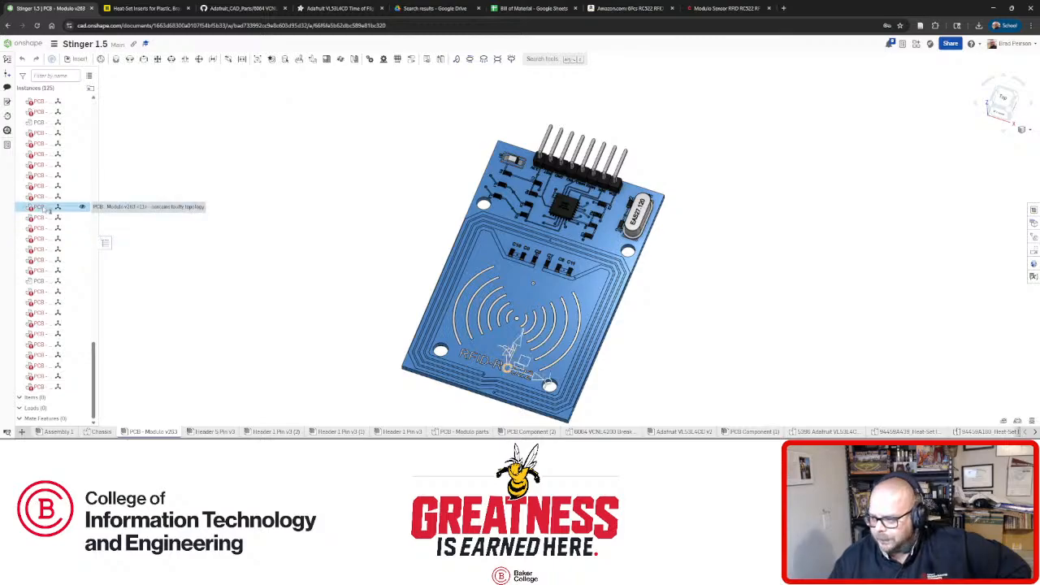
scroll(518, 385, up, 3)
scroll(518, 385, down, 2)
scroll(518, 385, up, 3)
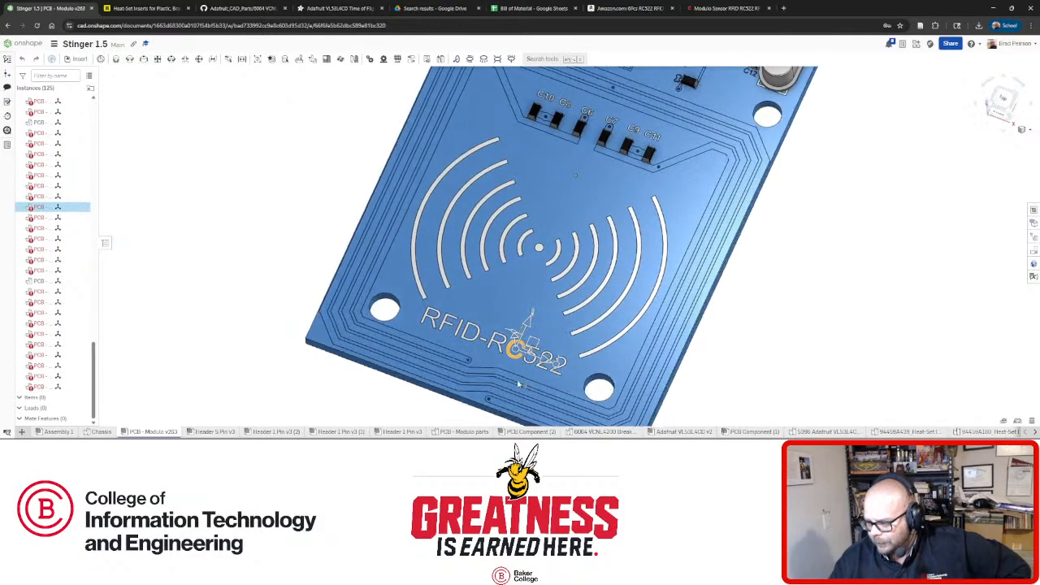
scroll(518, 385, up, 6)
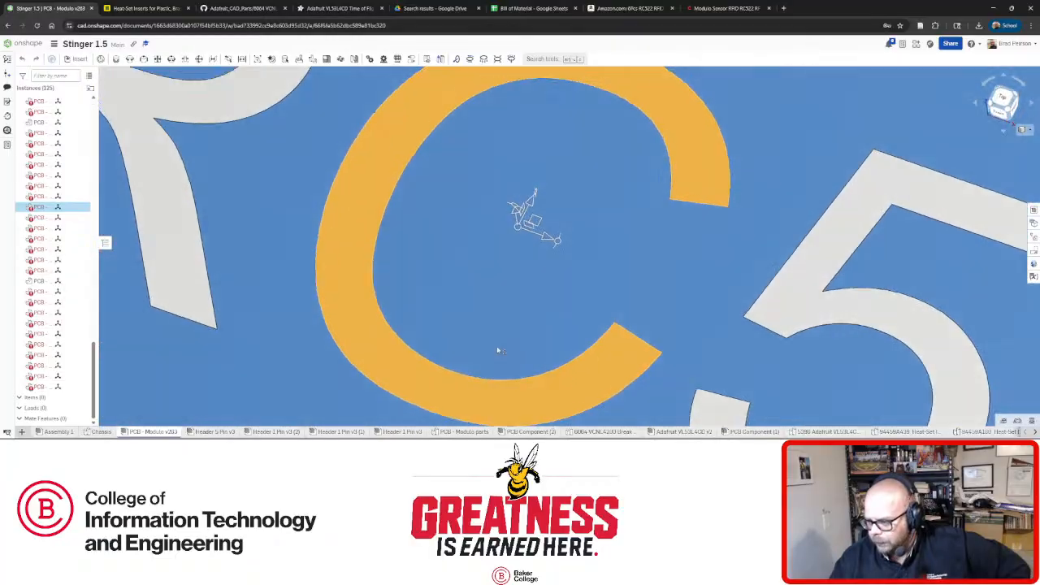
mouse_move(495, 348)
right_down()
mouse_move(510, 301)
mouse_move(506, 333)
right_up()
scroll(460, 323, down, 6)
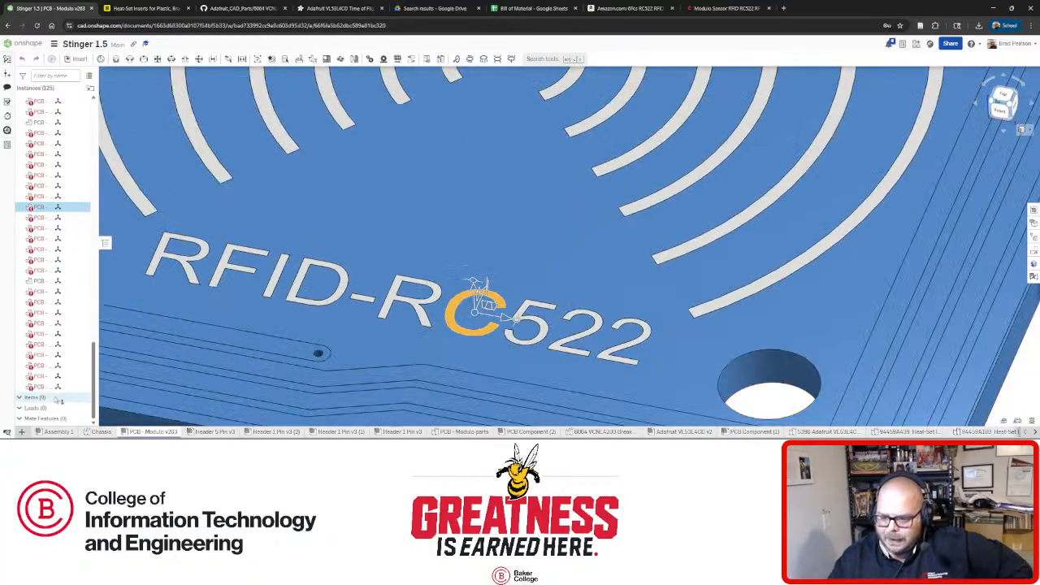
scroll(479, 297, down, 10)
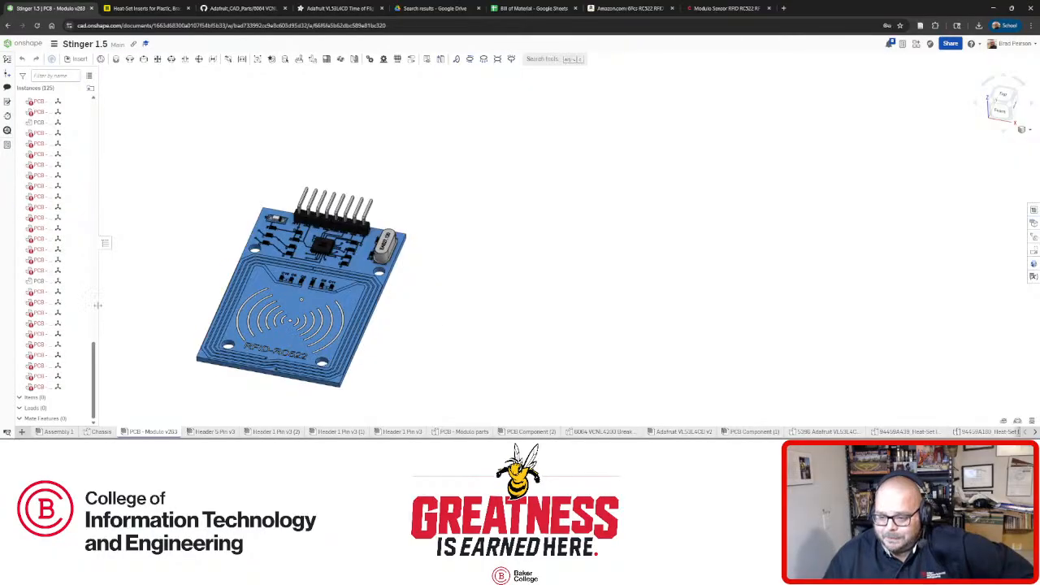
drag(95, 360, 105, 114)
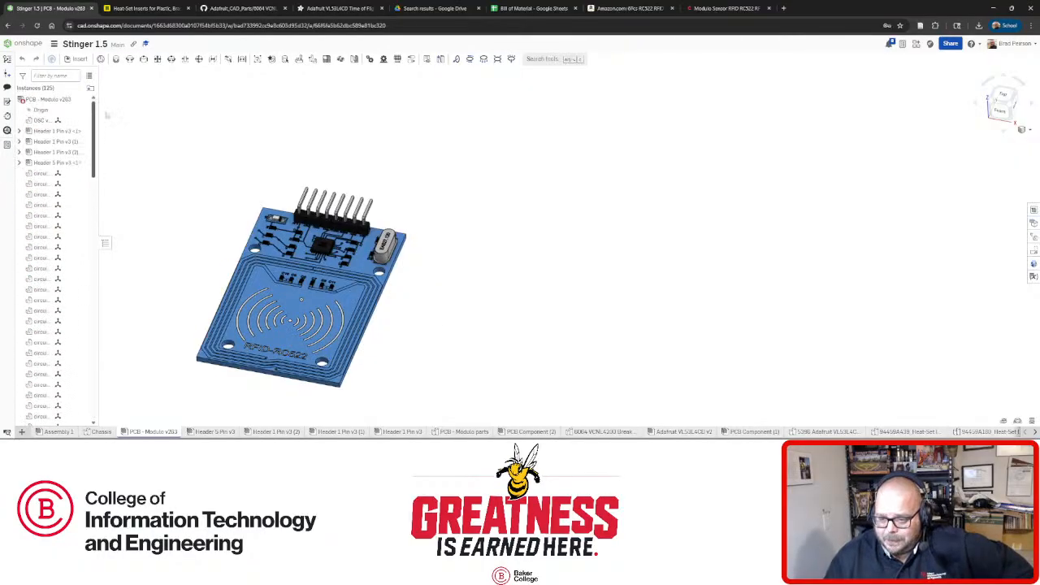
scroll(48, 324, down, 12)
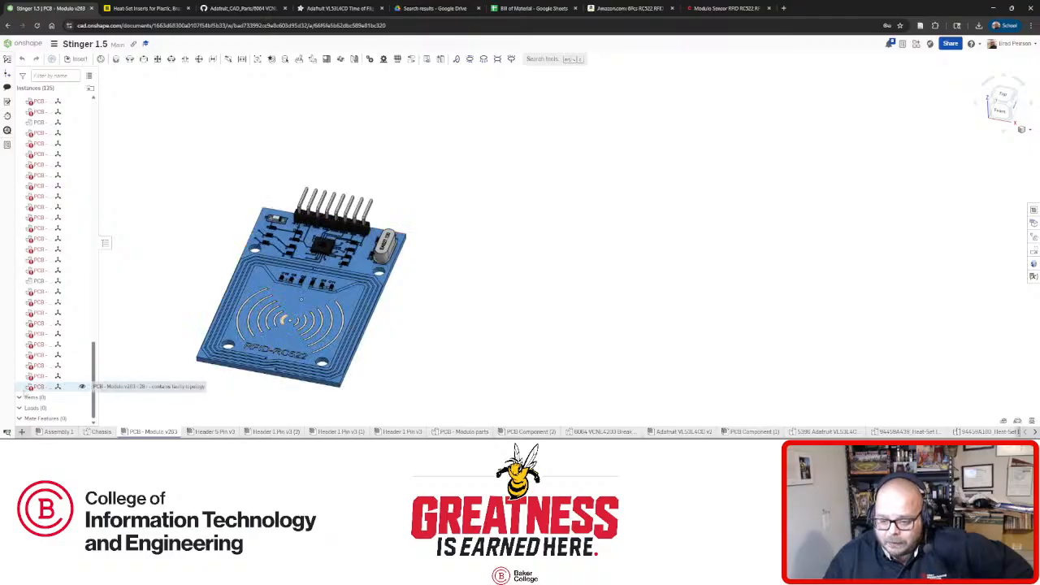
right_click(48, 393)
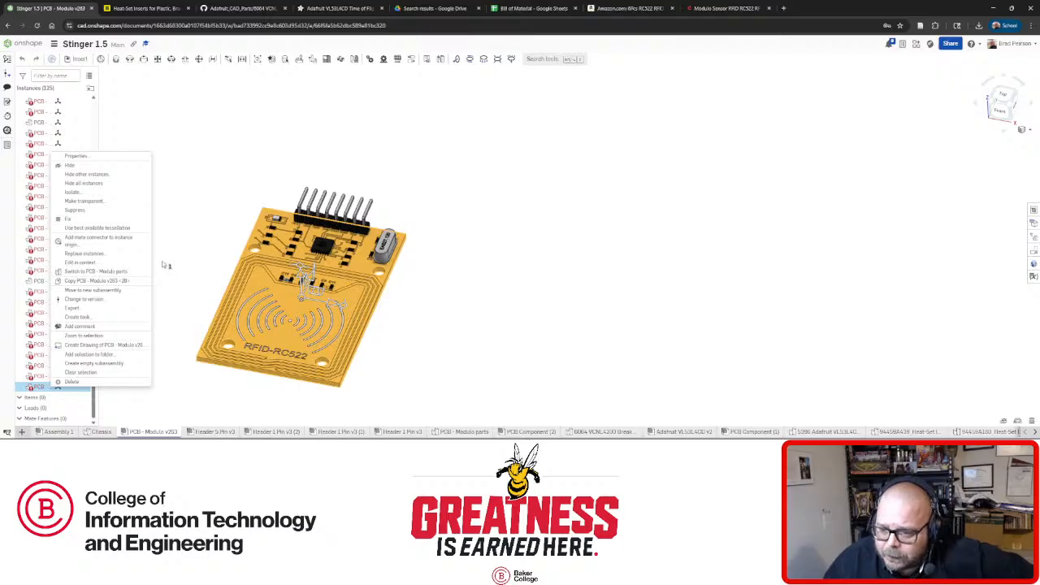
Inspect the failed Import 1 feature in the PCB - Modulo part studio without changes.
click(122, 271)
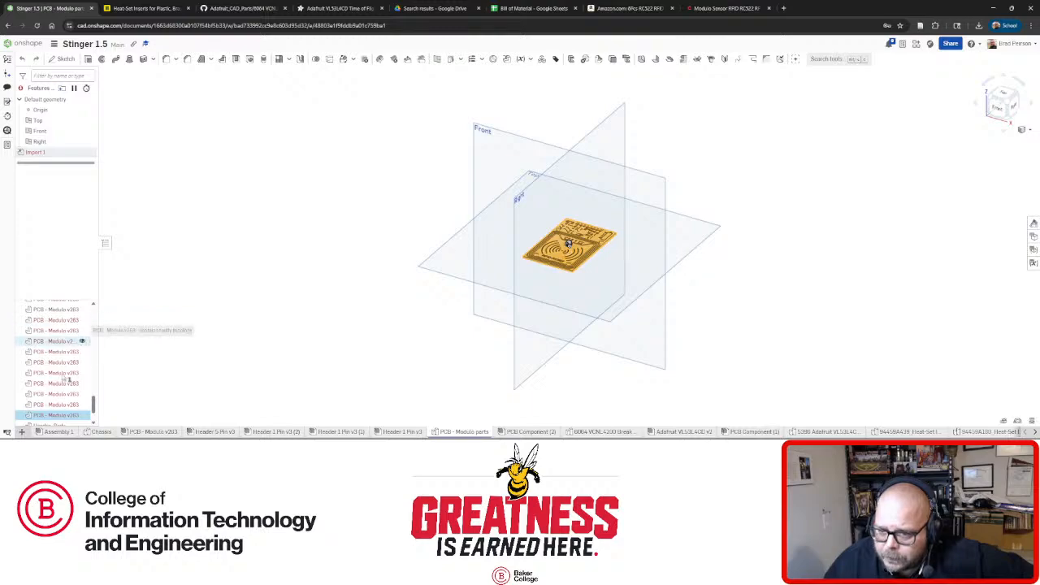
right_click(44, 154)
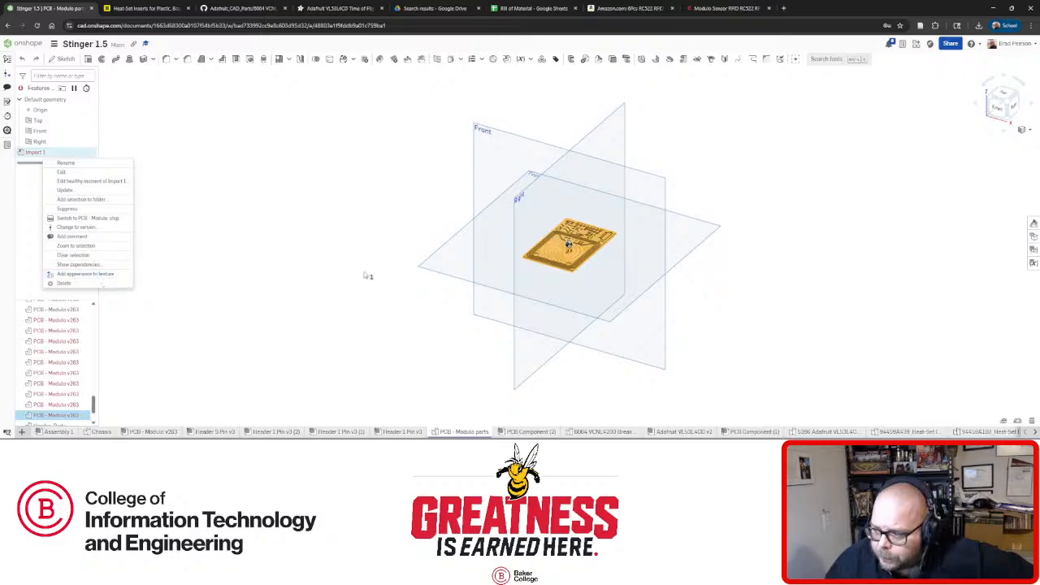
click(105, 181)
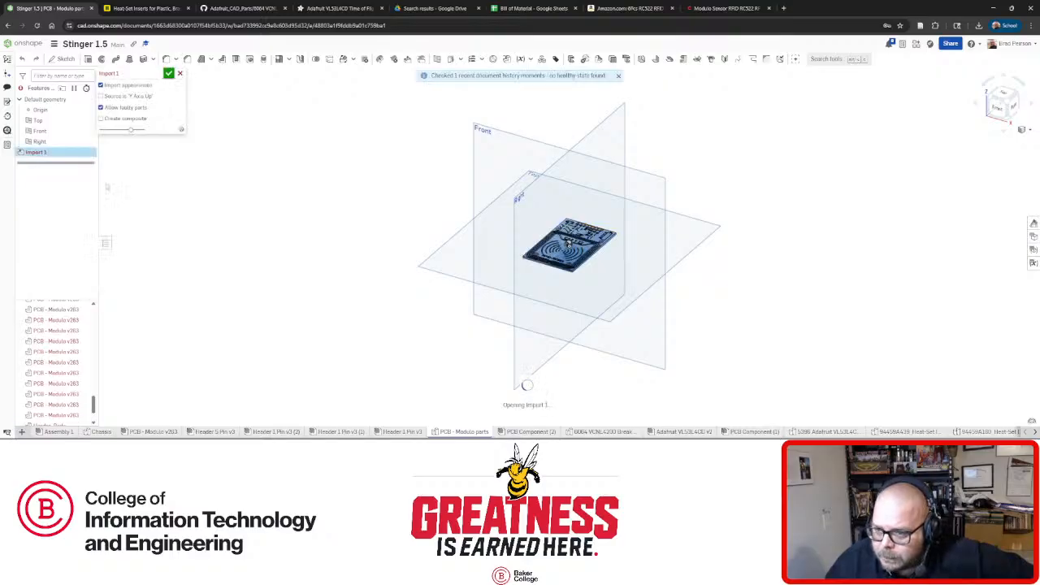
click(179, 73)
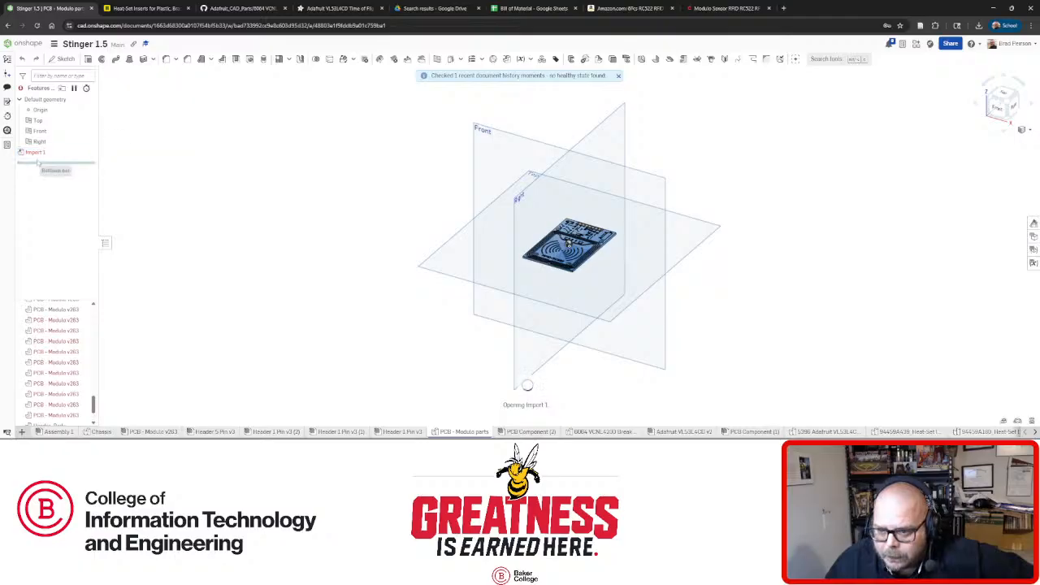
right_click(39, 155)
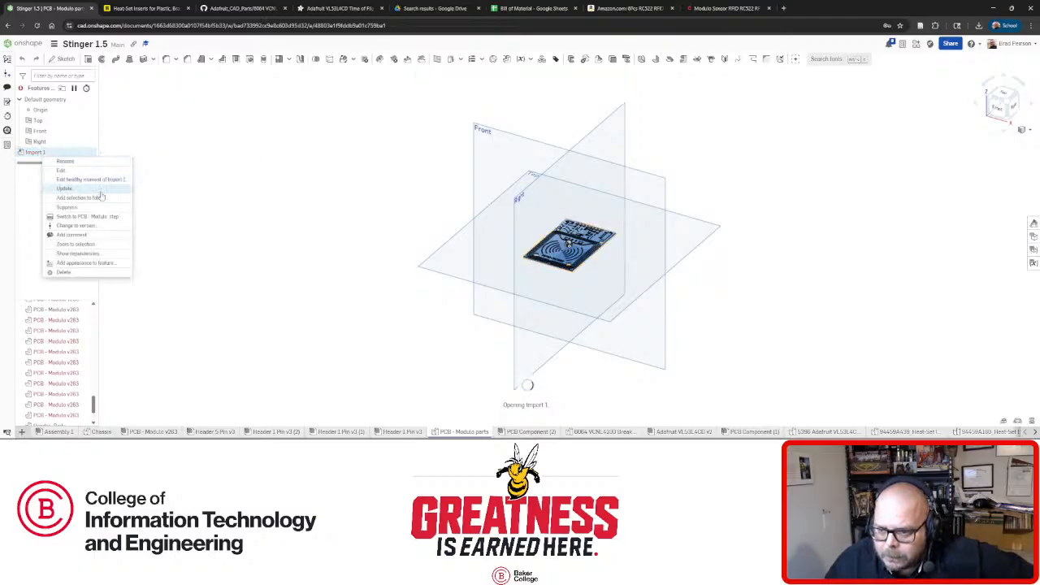
Filter features to errors, highlight Import 1's part, then return to the PCB - Modulo v263 assembly.
right_click(54, 322)
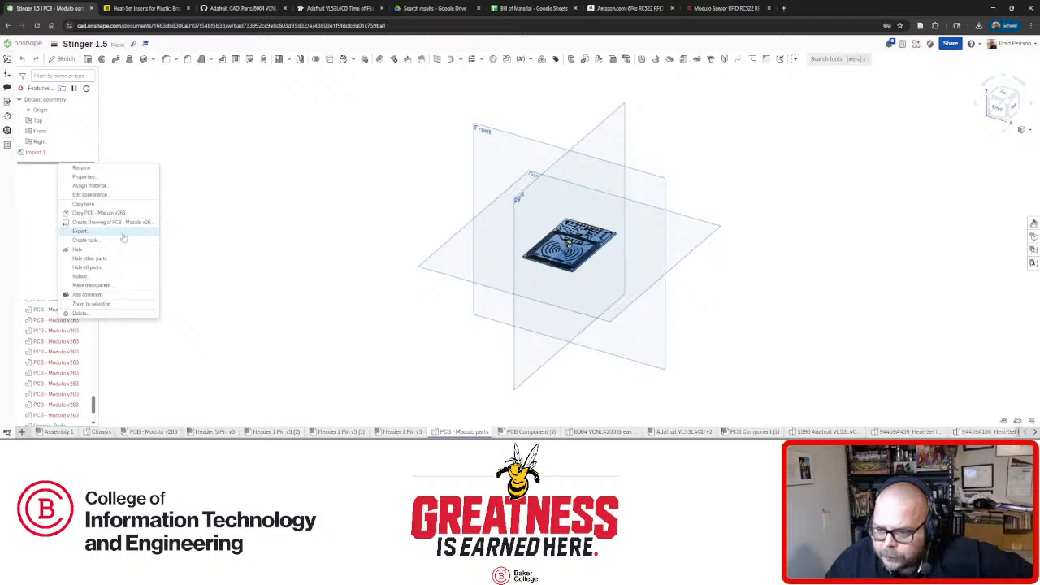
click(216, 208)
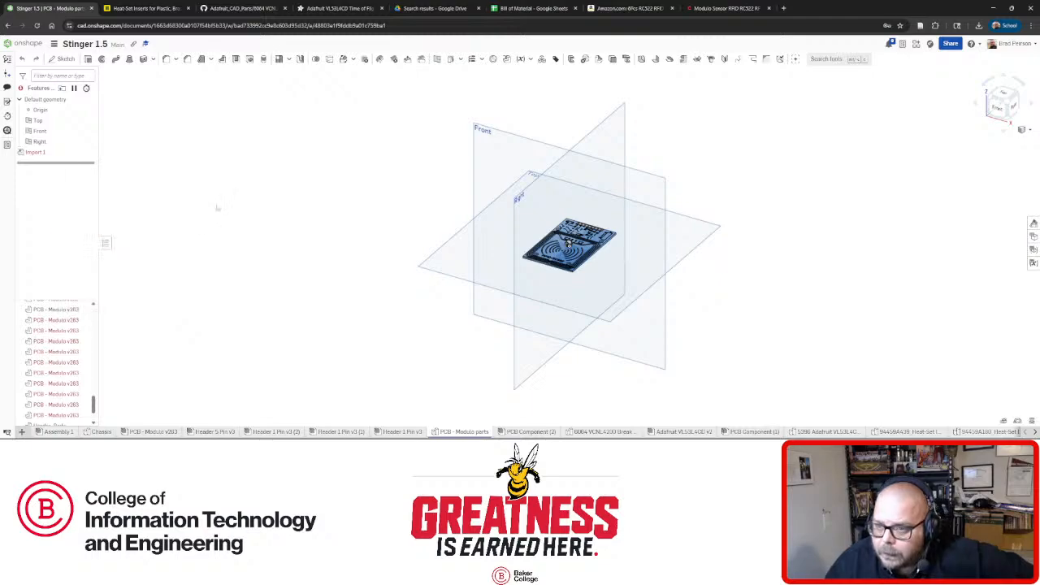
click(21, 88)
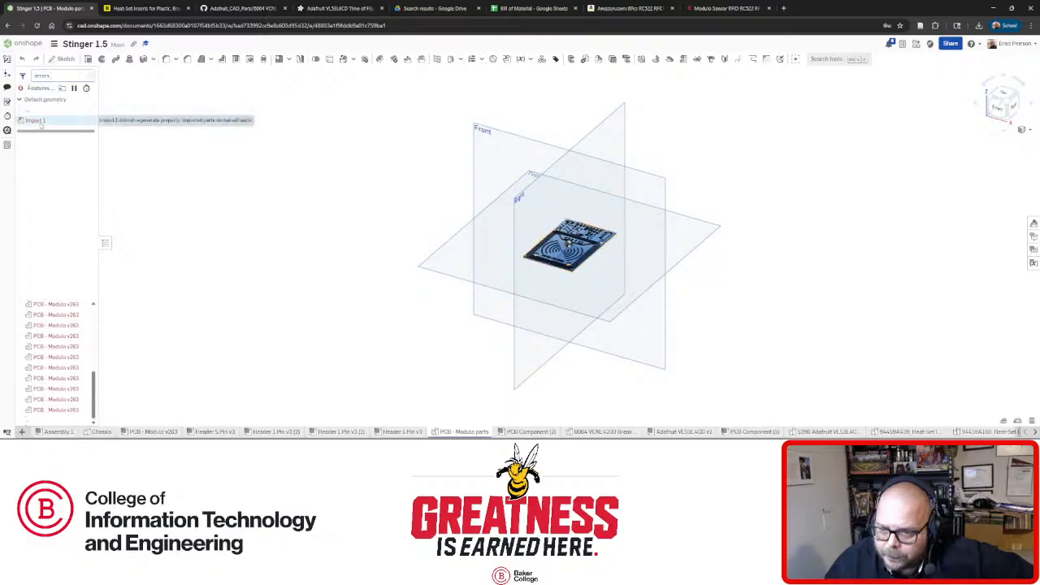
click(36, 120)
scroll(62, 345, up, 5)
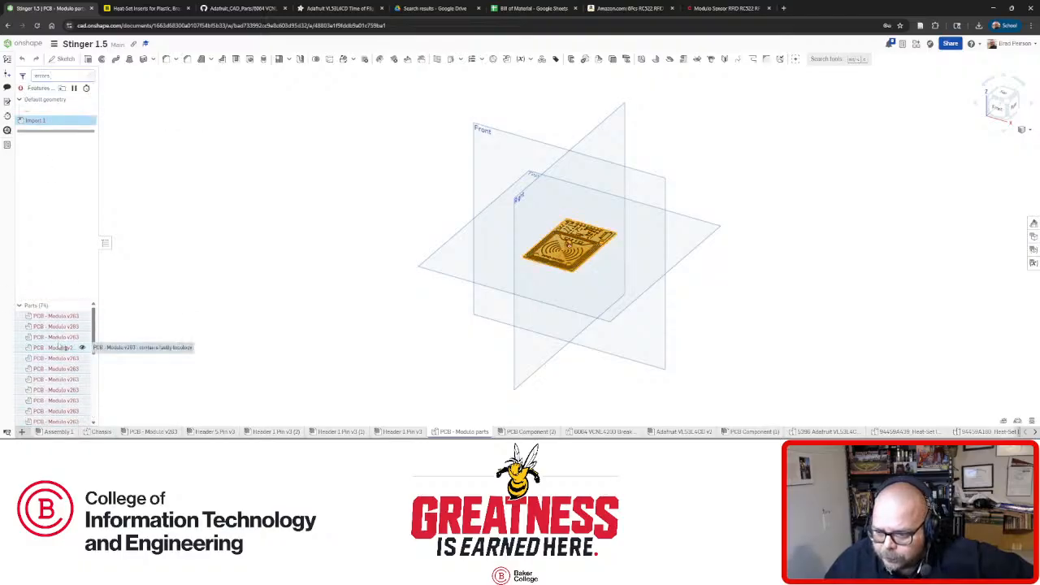
click(197, 282)
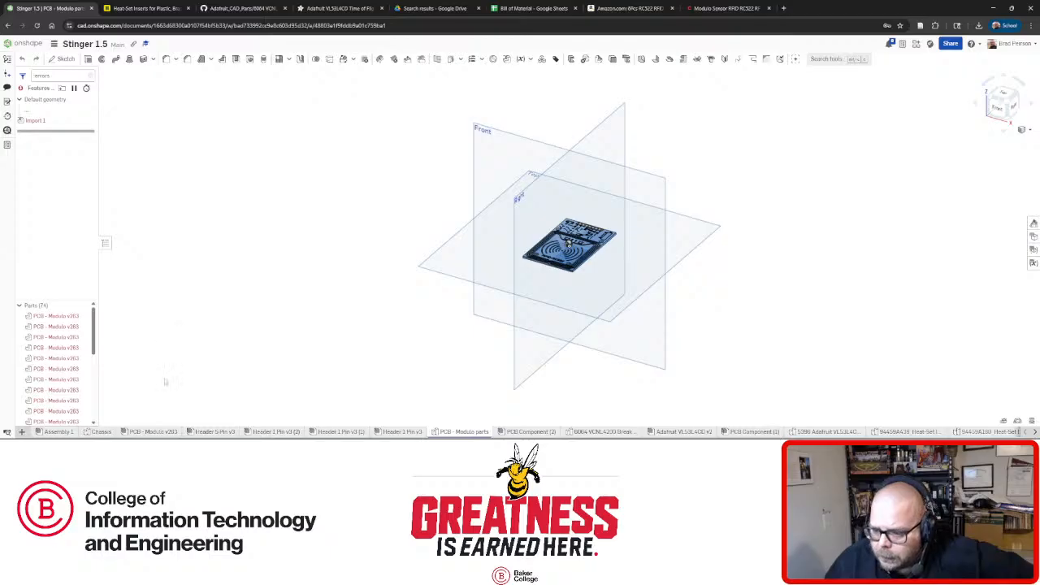
click(155, 432)
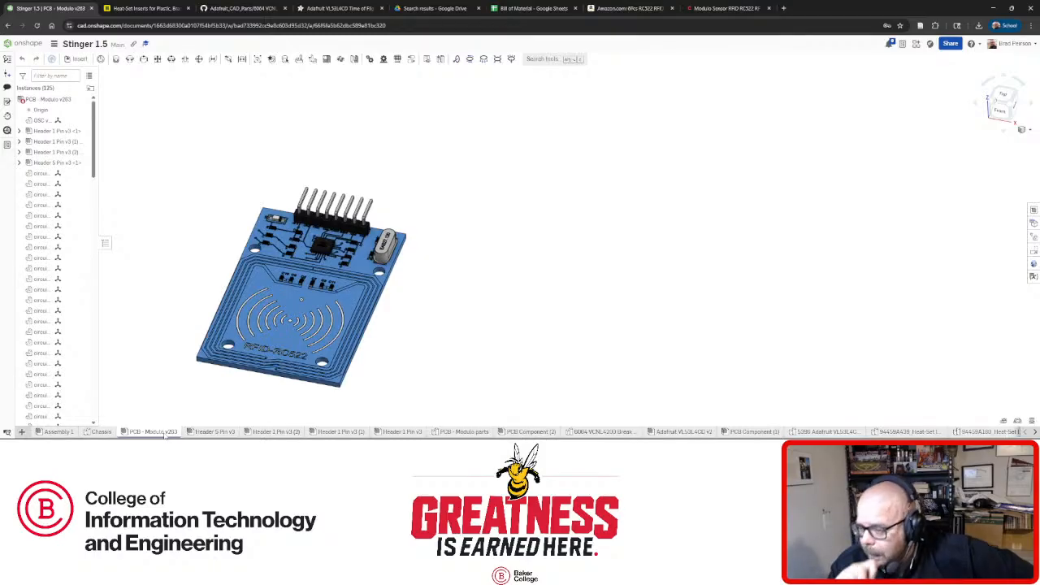
Select the PCB instances from first to last in the list, then clear the selection.
scroll(67, 219, down, 3)
scroll(67, 219, down, 5)
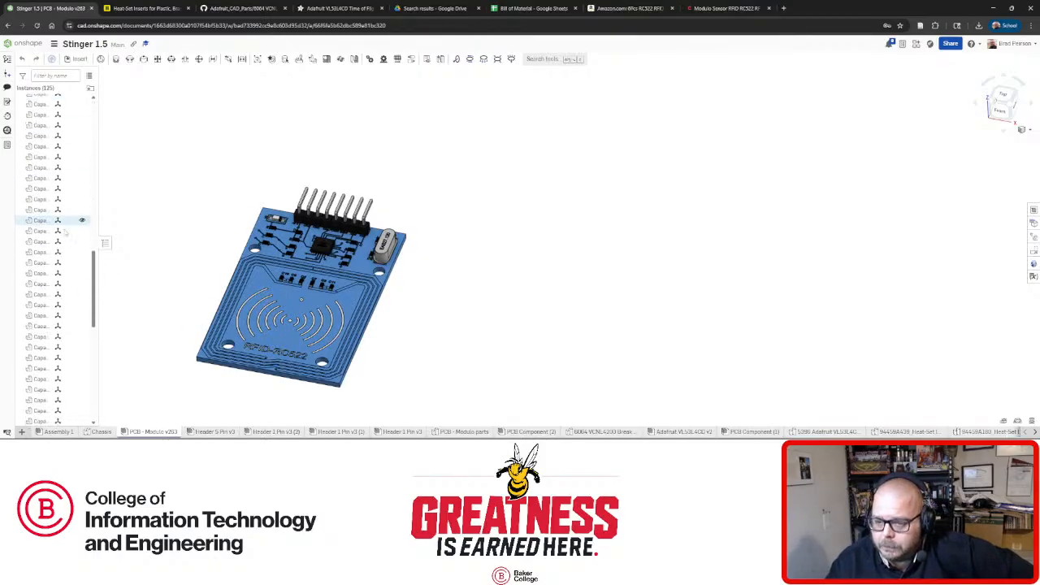
scroll(61, 274, up, 10)
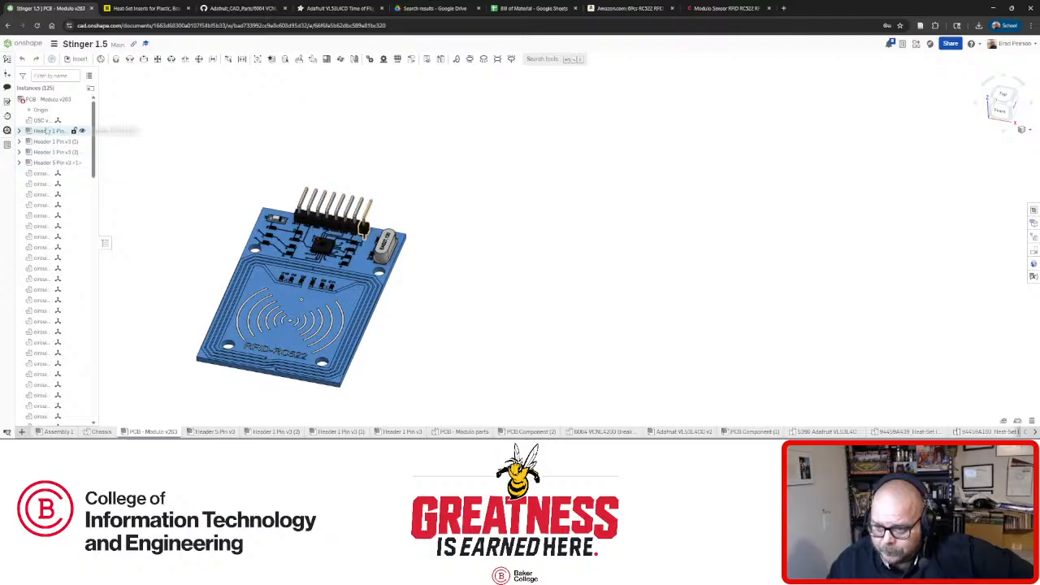
scroll(47, 228, down, 10)
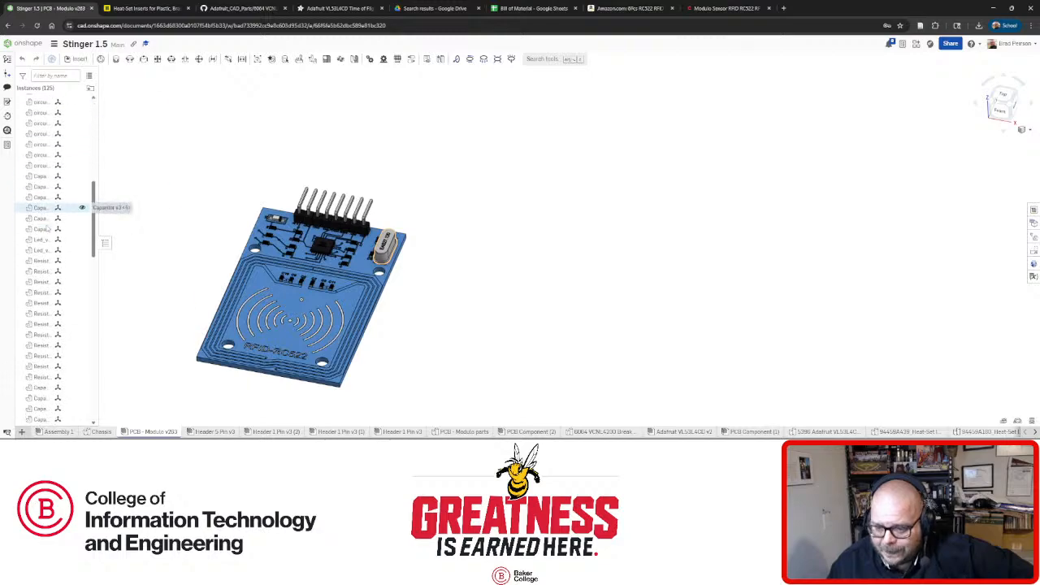
click(45, 291)
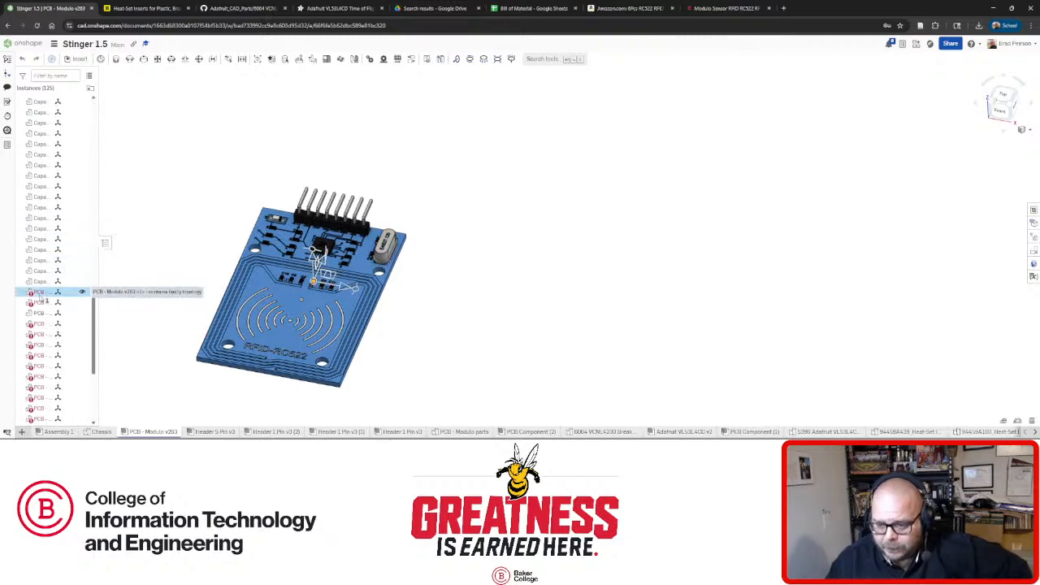
scroll(45, 280, down, 1)
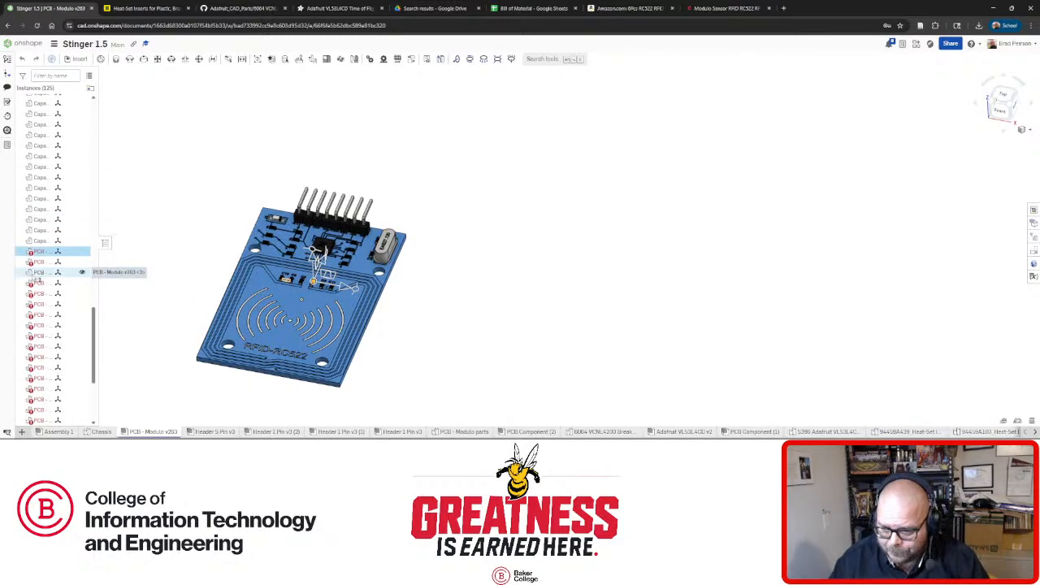
scroll(45, 280, down, 5)
shift+click(40, 386)
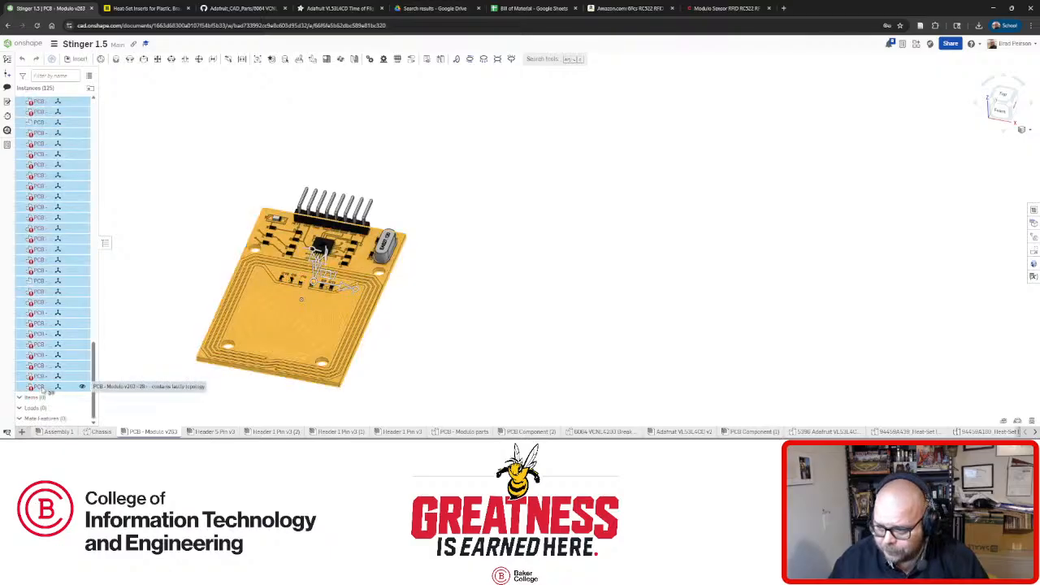
scroll(256, 365, up, 5)
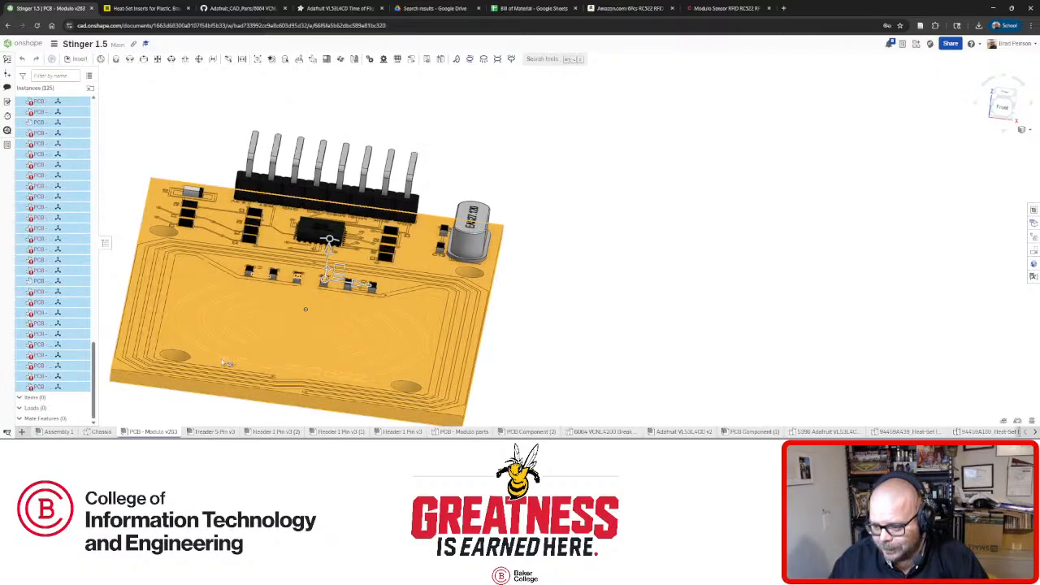
click(587, 353)
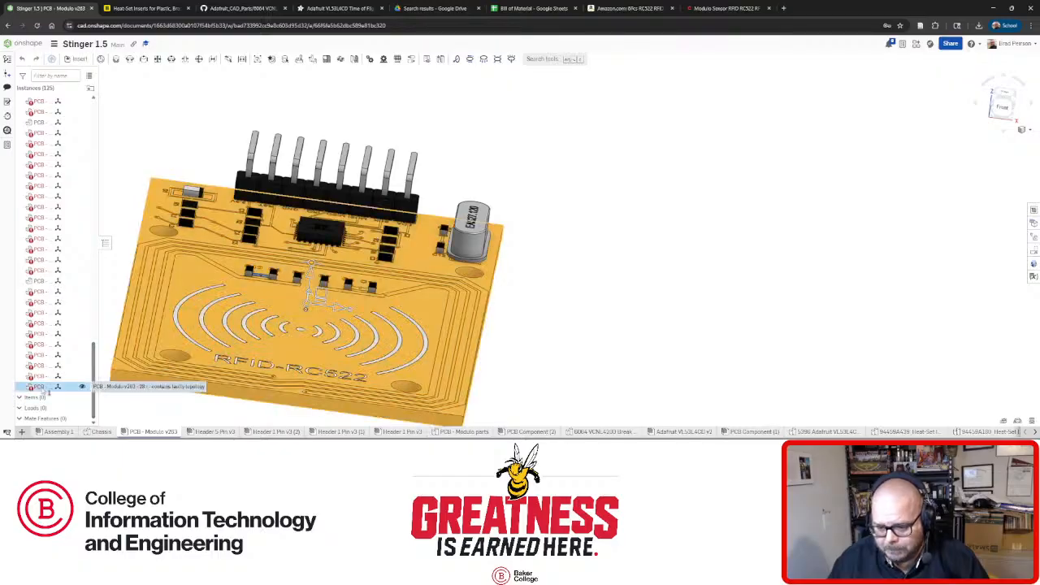
Group all of the RFID board's instances together and switch to Assembly 1.
right_click(43, 388)
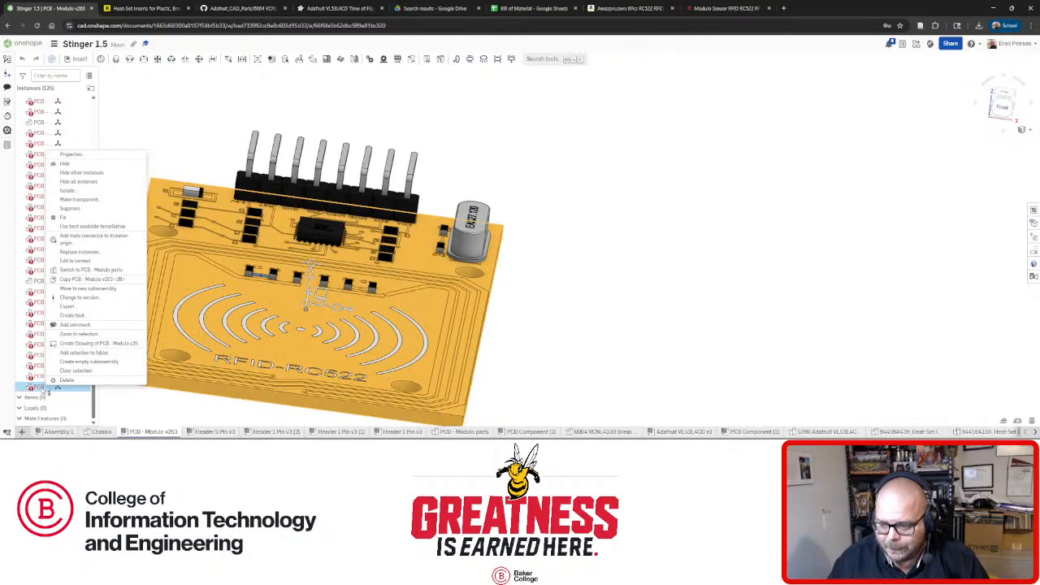
click(84, 221)
click(77, 219)
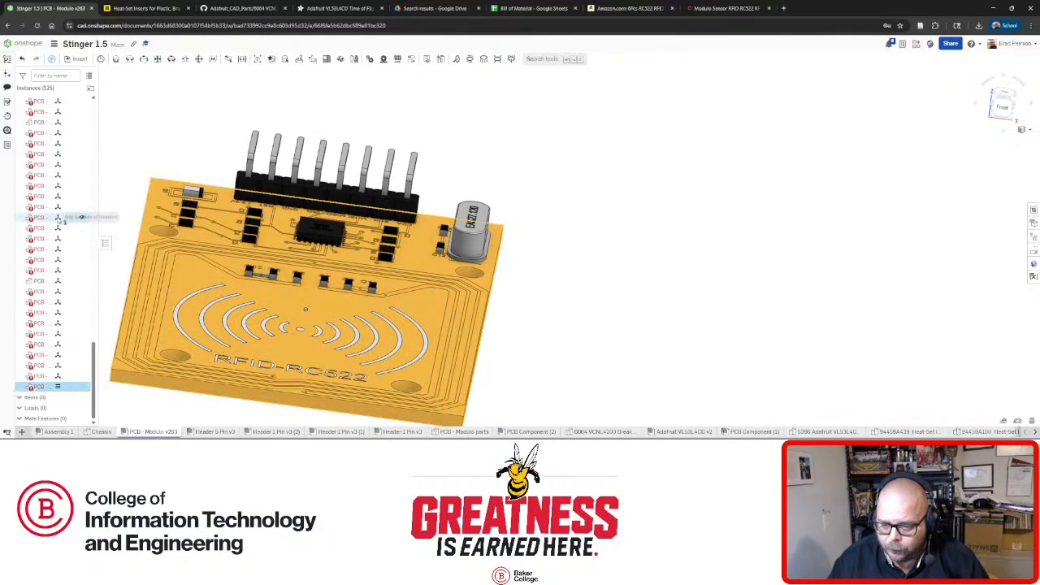
scroll(59, 220, up, 5)
scroll(59, 221, up, 5)
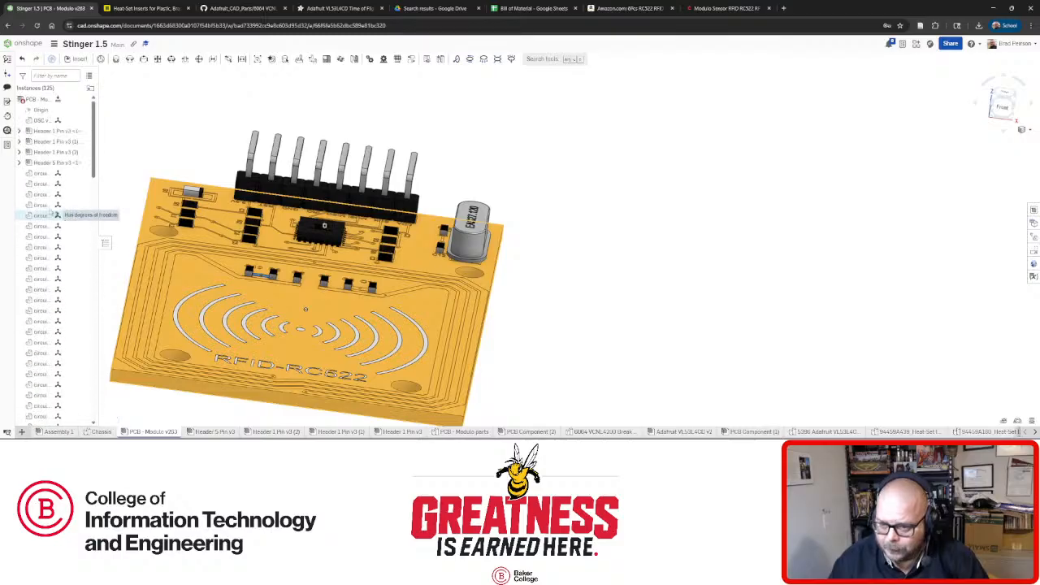
shift+click(44, 121)
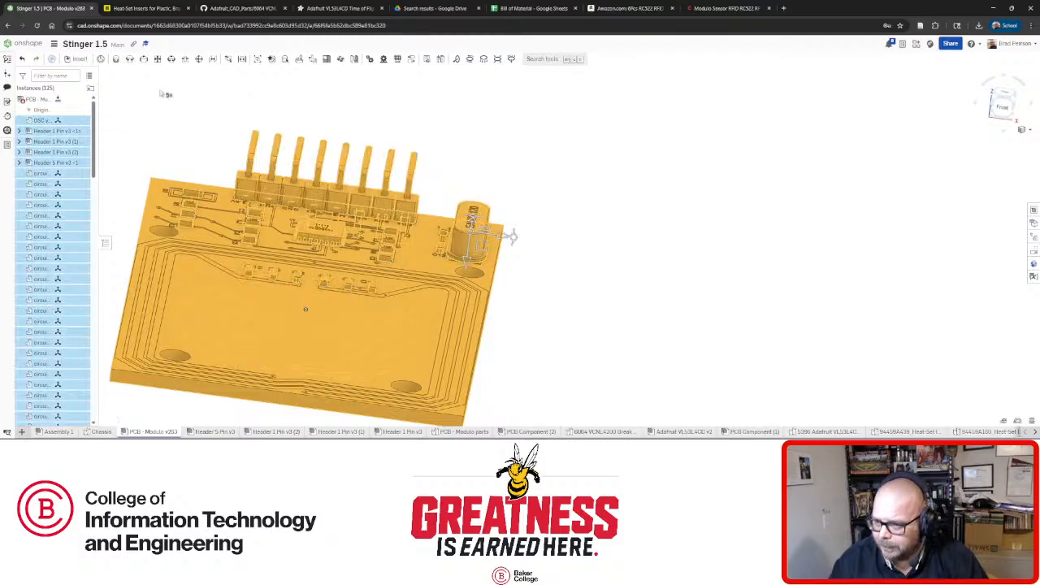
click(255, 62)
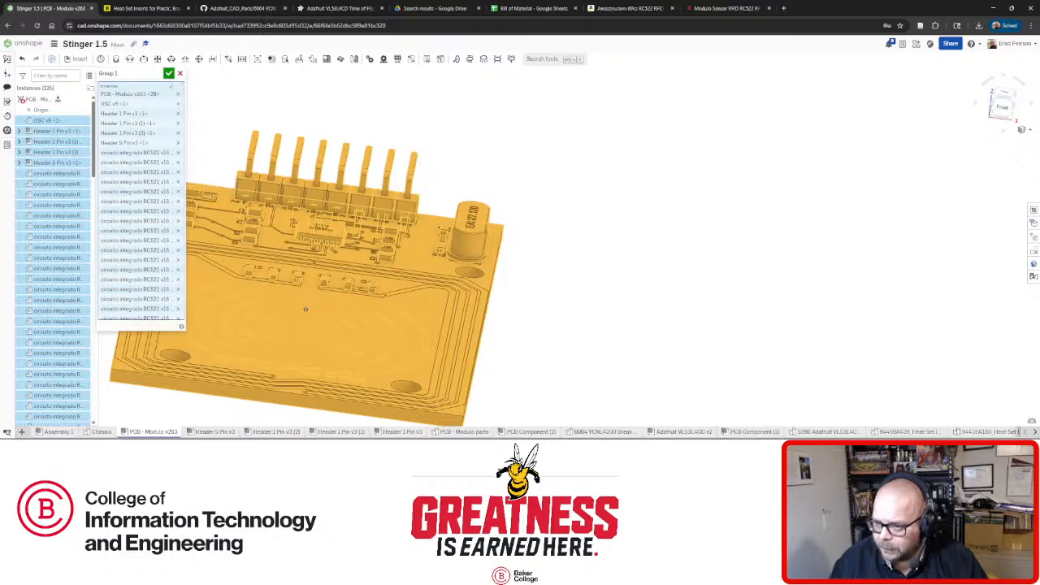
click(169, 74)
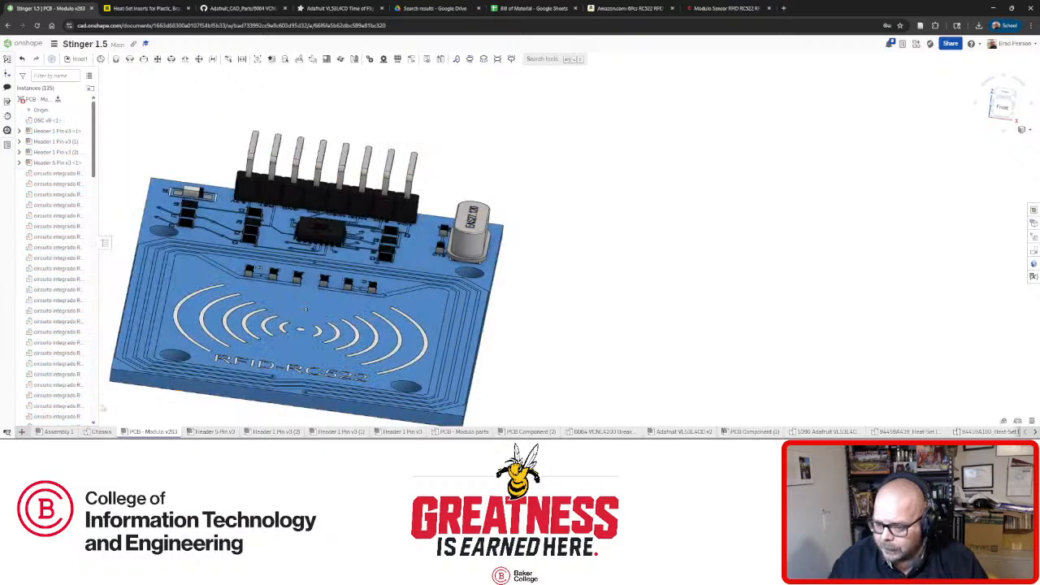
click(57, 431)
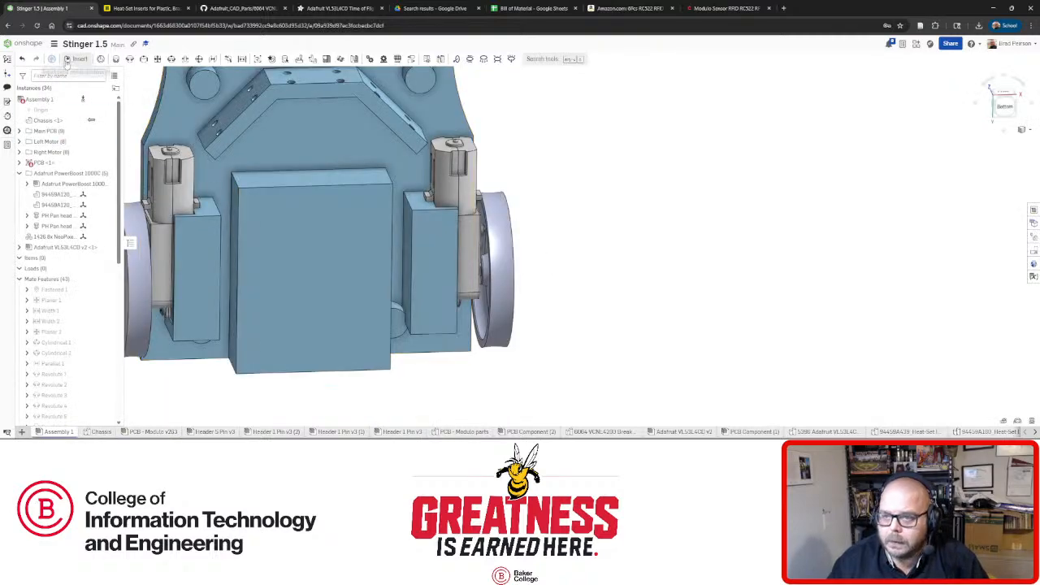
click(69, 59)
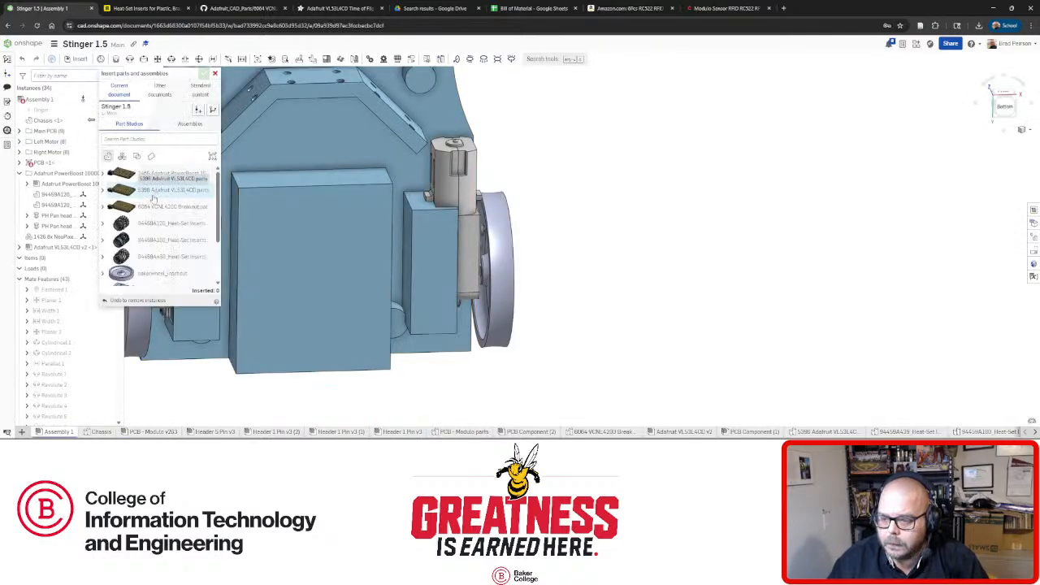
Insert the PCB - Modulo v263 assembly into Assembly 1, placed to the right of the robot.
click(160, 95)
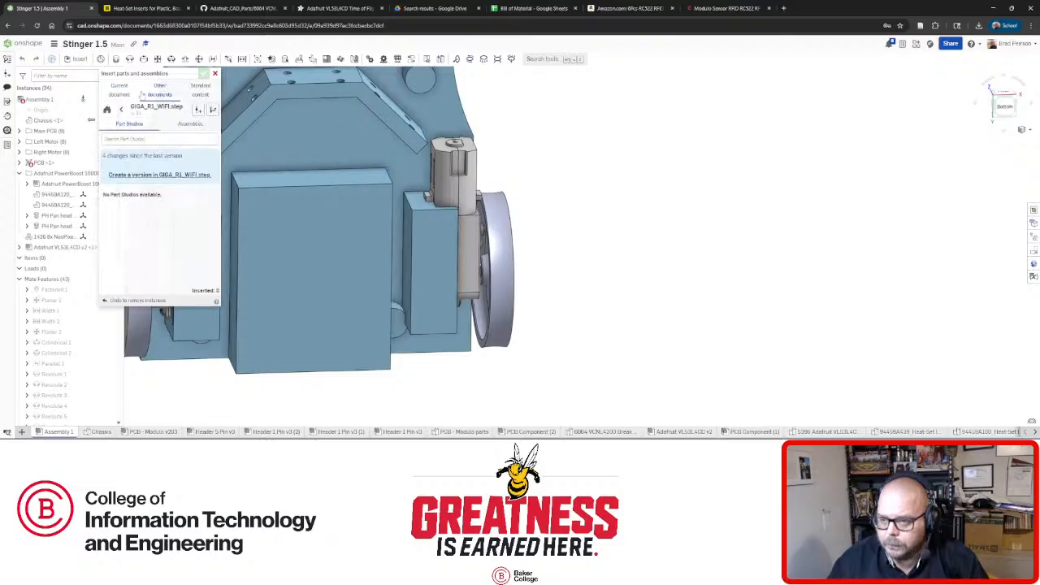
click(128, 93)
click(192, 125)
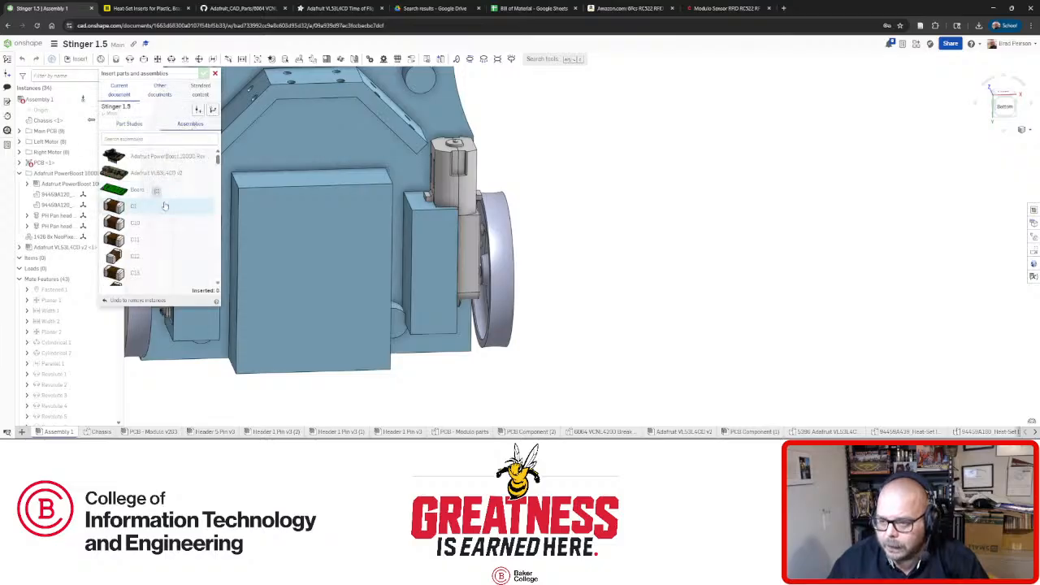
scroll(174, 201, down, 3)
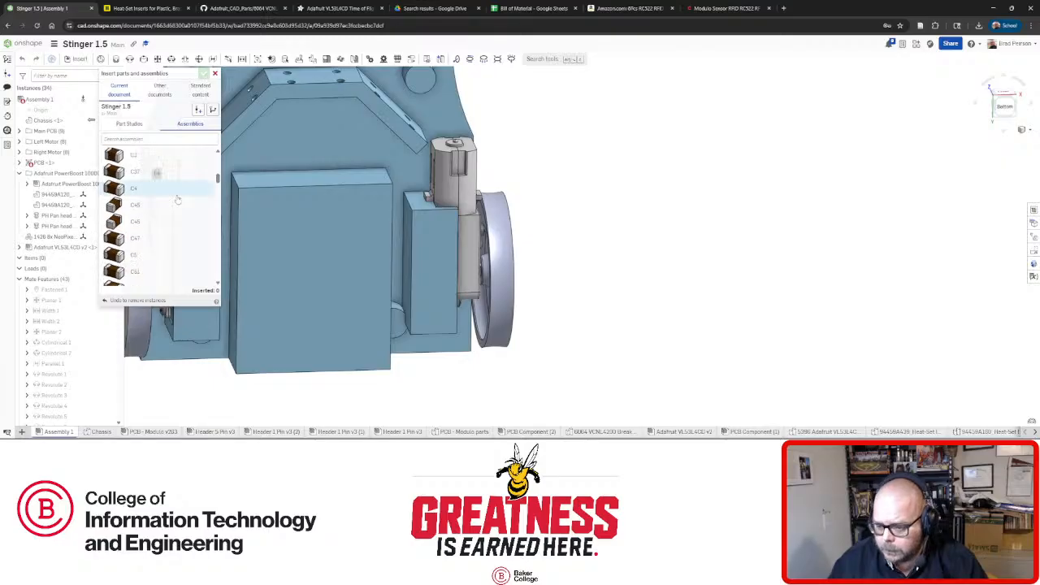
scroll(177, 199, down, 10)
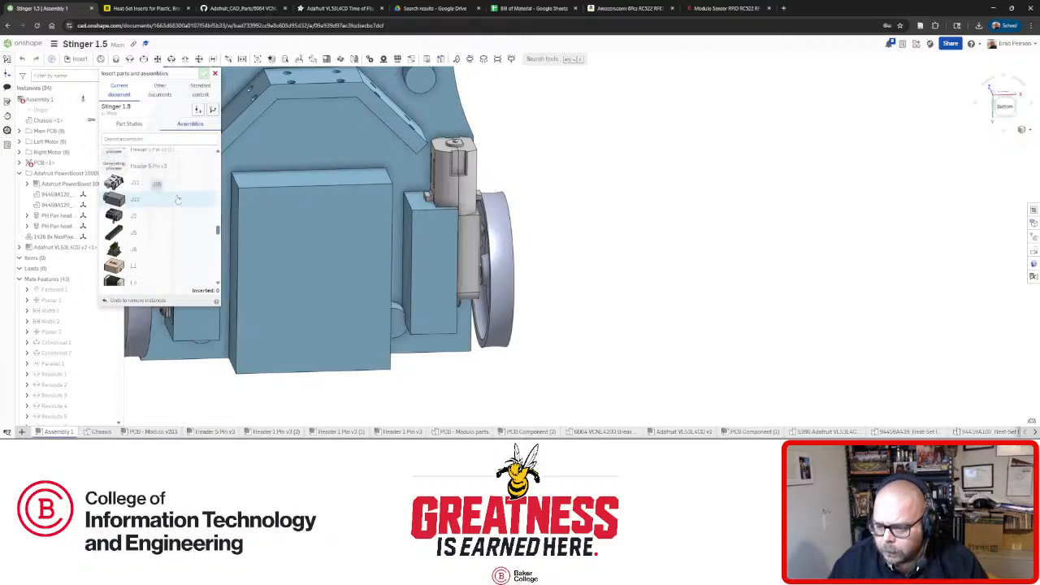
scroll(177, 199, down, 6)
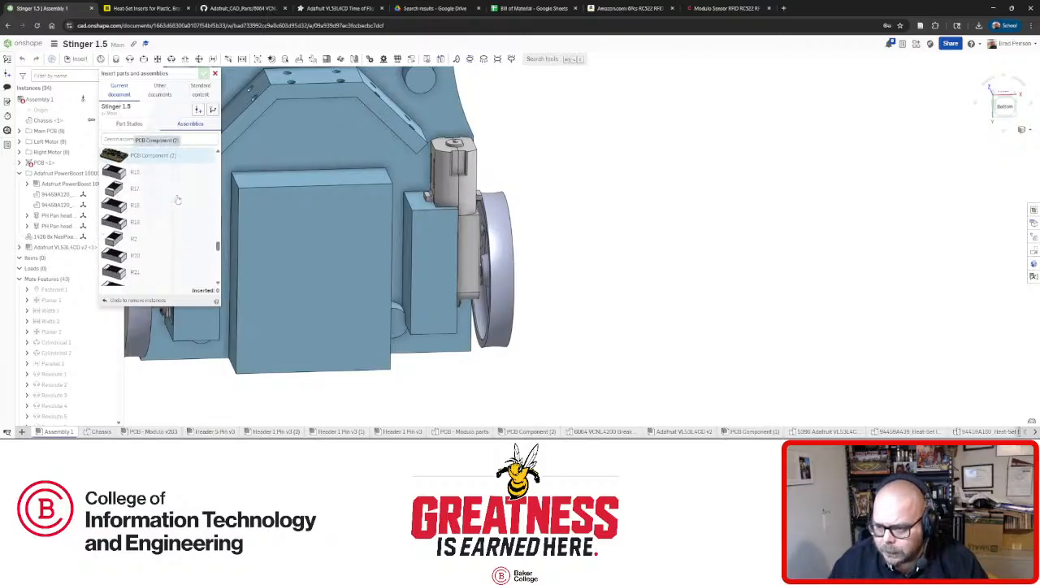
scroll(178, 199, up, 2)
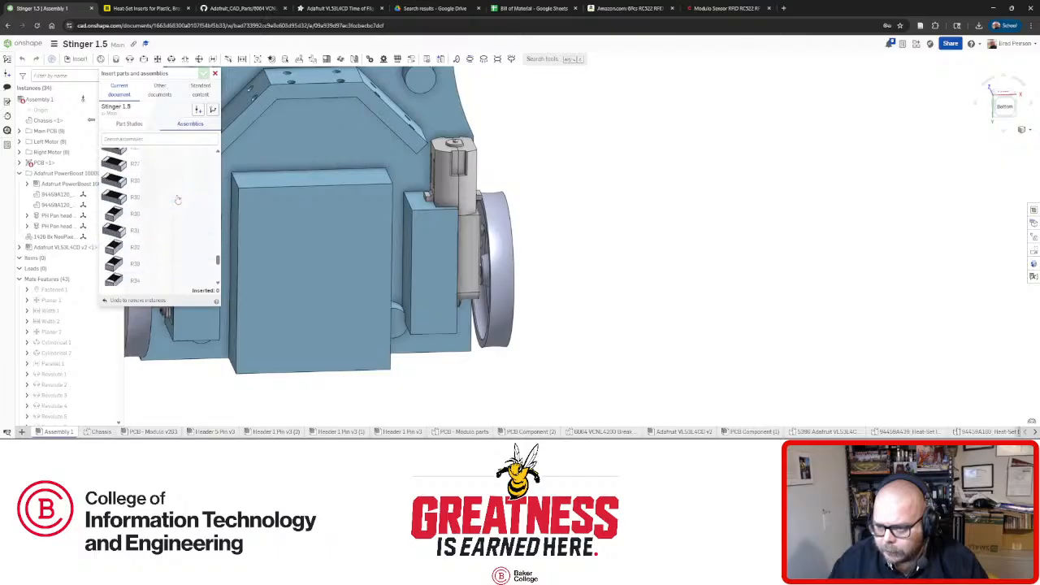
scroll(177, 199, up, 4)
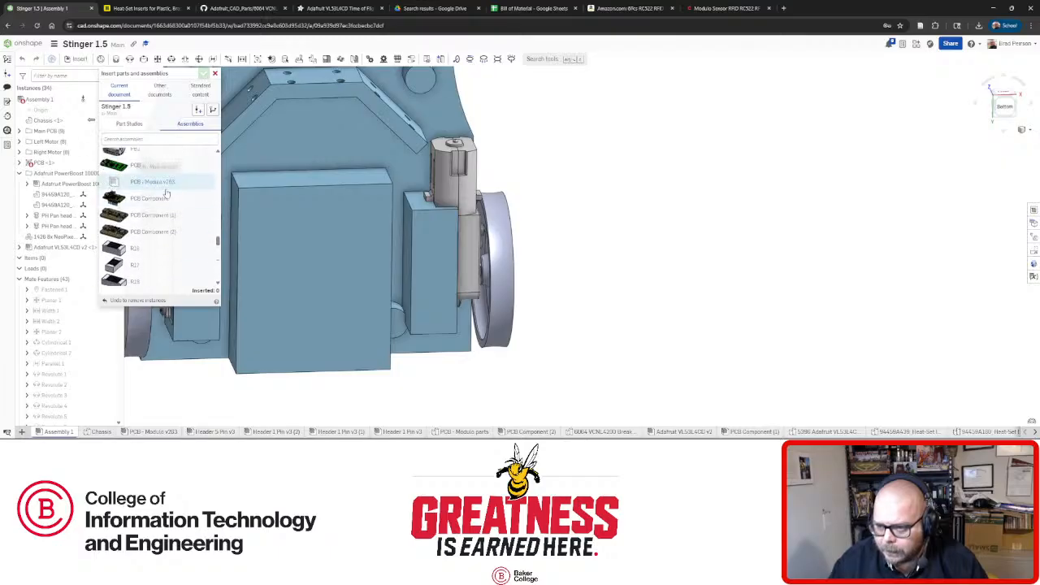
click(155, 181)
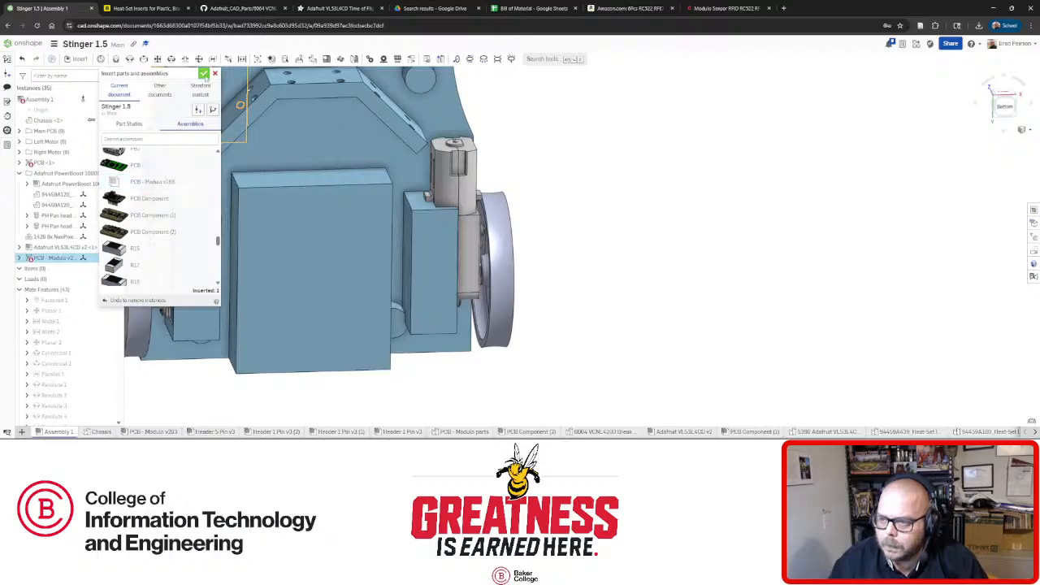
click(577, 287)
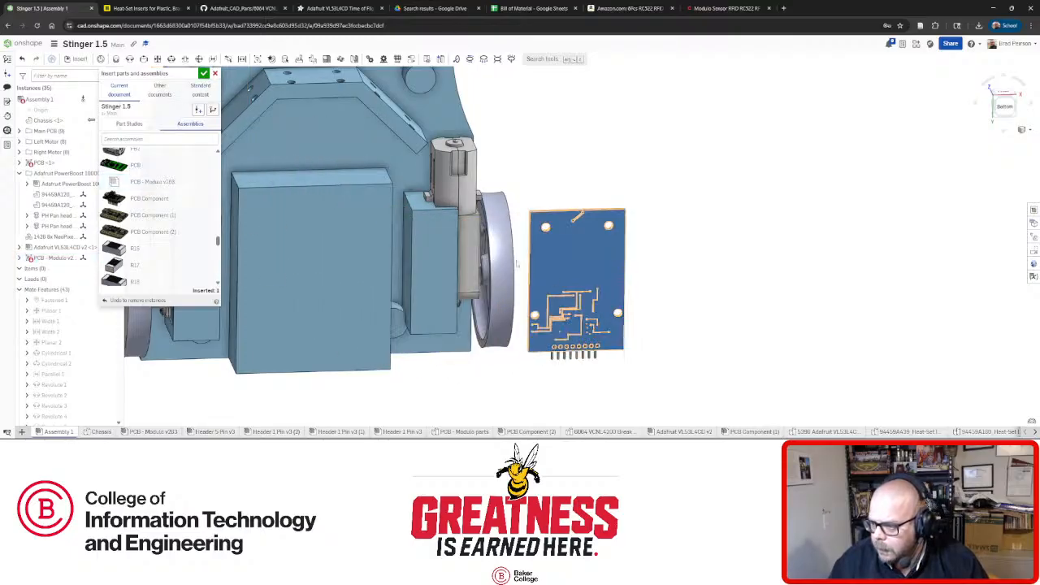
click(201, 87)
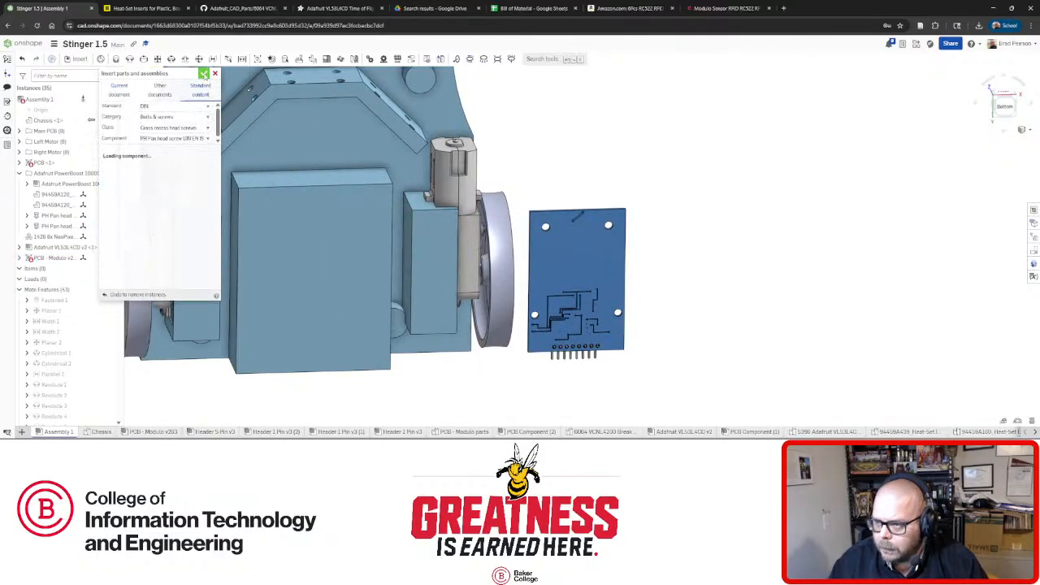
click(203, 74)
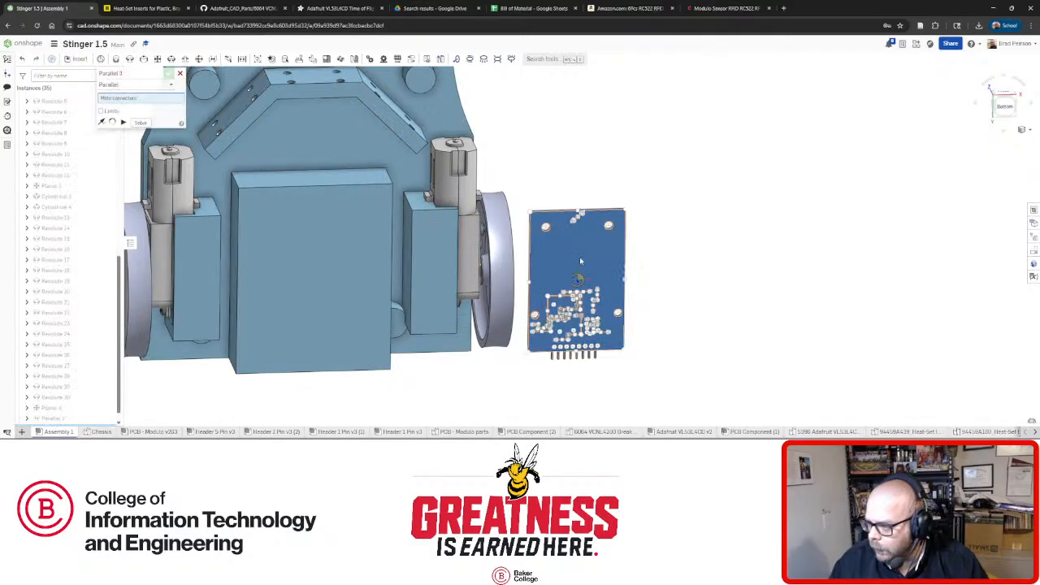
Add a Parallel mate between the inserted board and the chassis block face, flipped, and accept it.
click(579, 256)
click(342, 258)
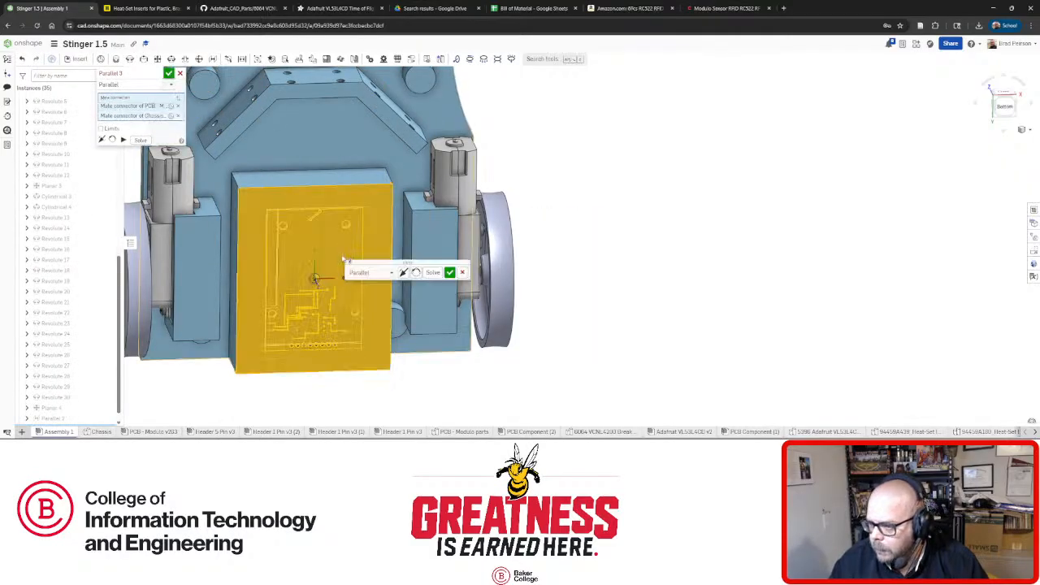
click(403, 273)
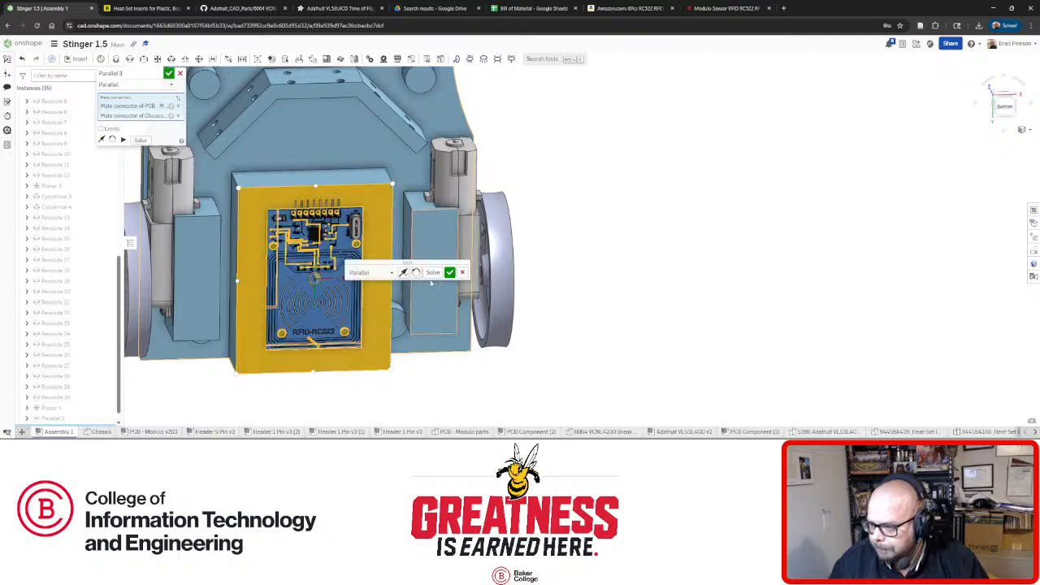
click(450, 273)
right_drag(431, 277, 333, 278)
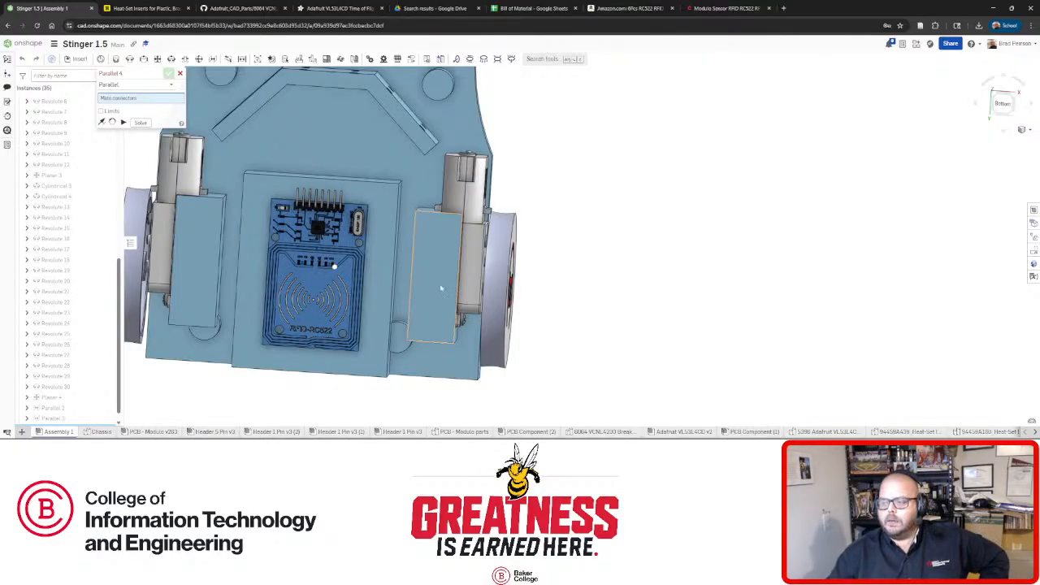
right_drag(442, 288, 431, 312)
Zoom in on the RFID board and drag it slightly up-left on the chassis.
scroll(432, 312, down, 4)
scroll(432, 360, up, 4)
right_drag(433, 361, 421, 339)
scroll(421, 338, up, 6)
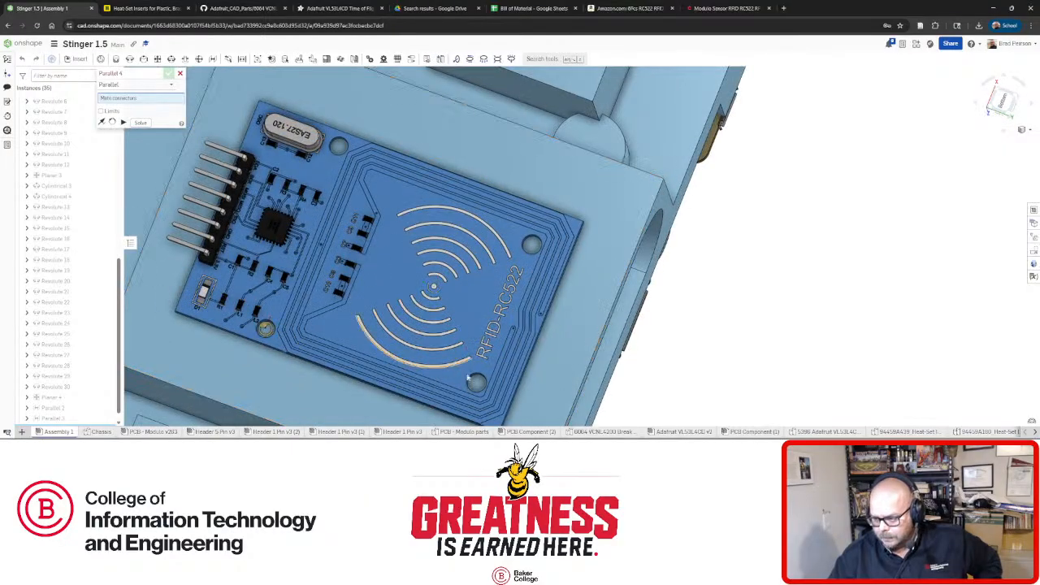
mouse_move(504, 282)
right_down()
mouse_move(511, 320)
mouse_move(496, 272)
mouse_move(498, 301)
right_up()
scroll(508, 299, down, 4)
drag(493, 303, 476, 295)
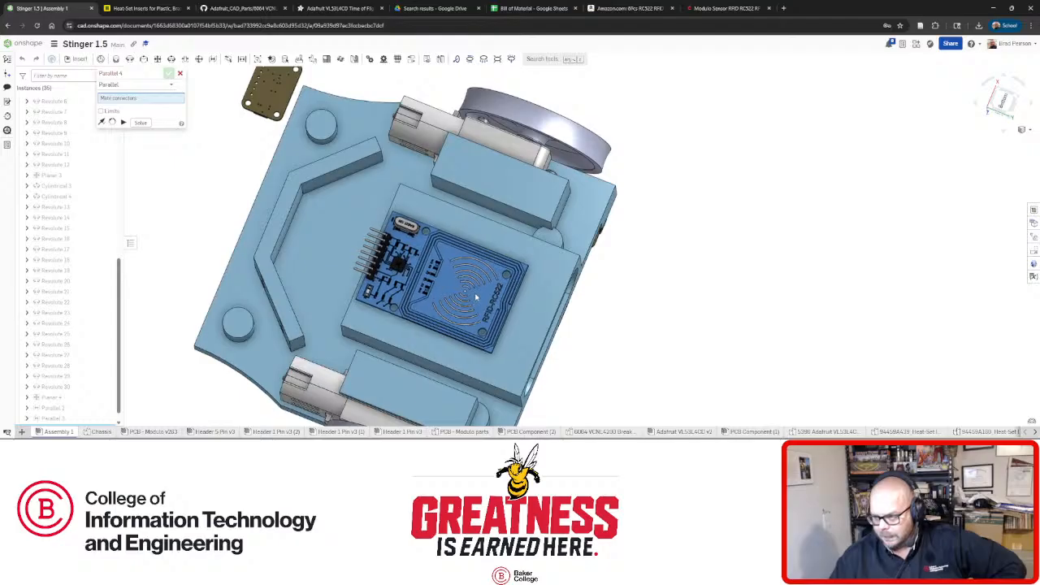
Orbit and zoom around the chassis to inspect the board's placement from several angles.
right_drag(498, 289, 523, 235)
right_drag(459, 307, 472, 293)
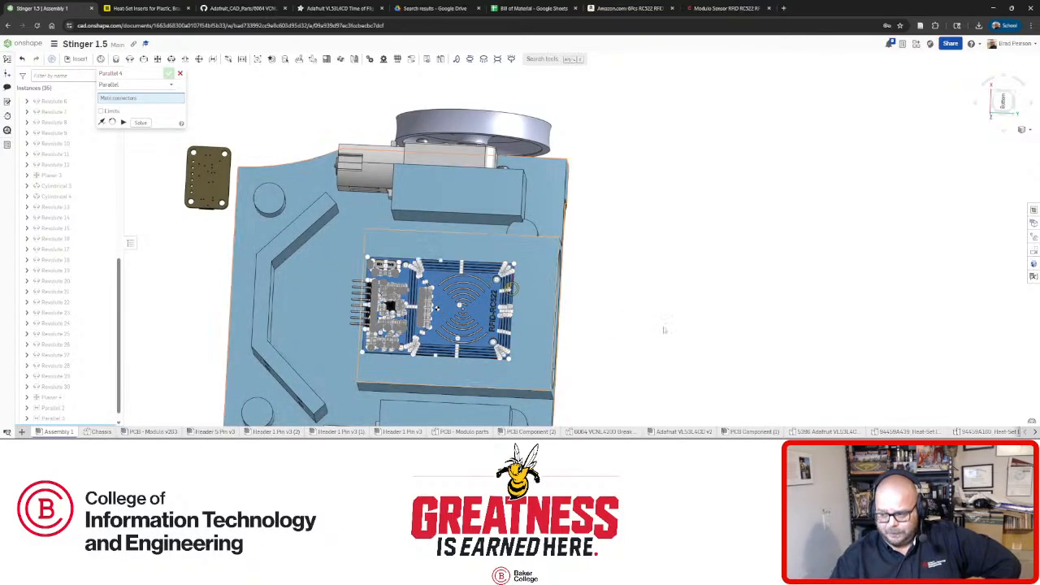
right_drag(566, 347, 563, 328)
scroll(464, 330, up, 3)
scroll(463, 319, down, 5)
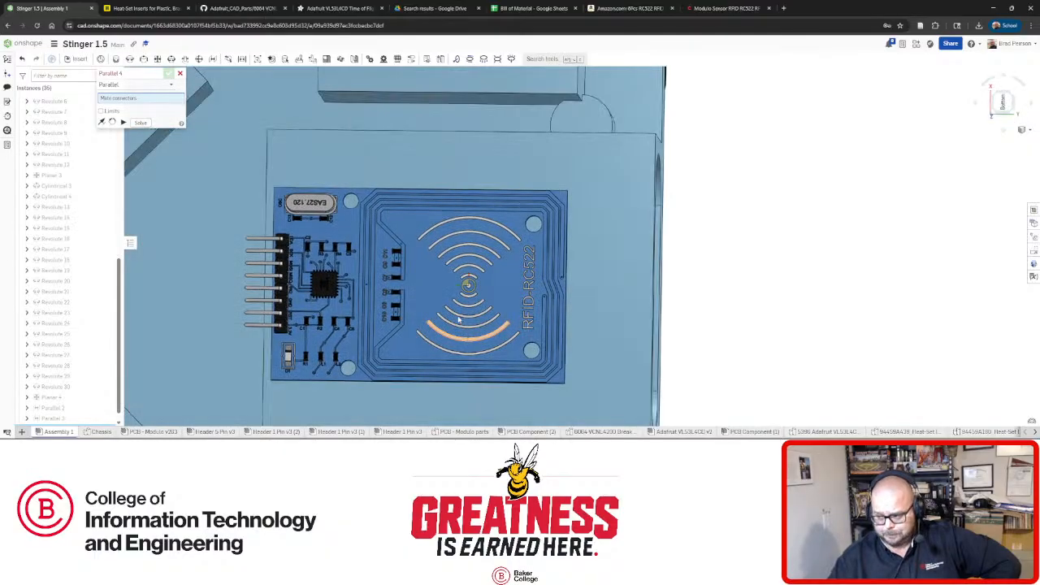
scroll(474, 305, up, 5)
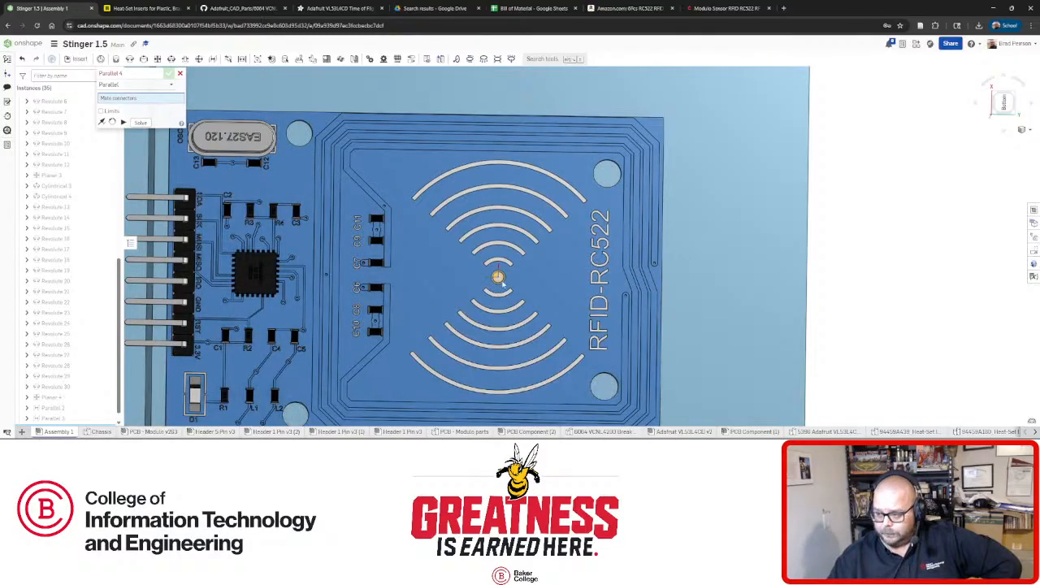
scroll(498, 278, up, 4)
scroll(487, 292, down, 7)
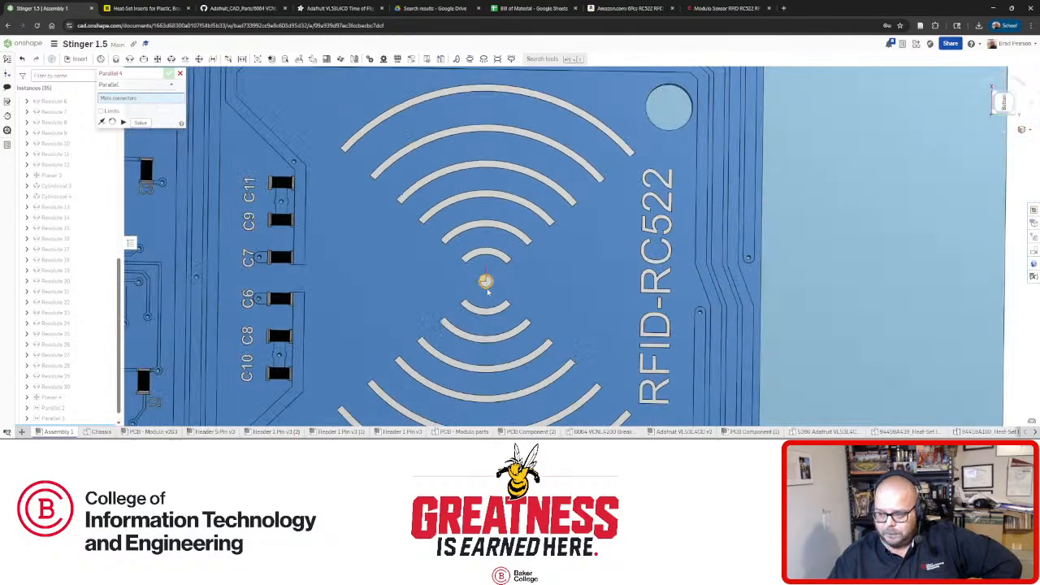
scroll(488, 292, down, 3)
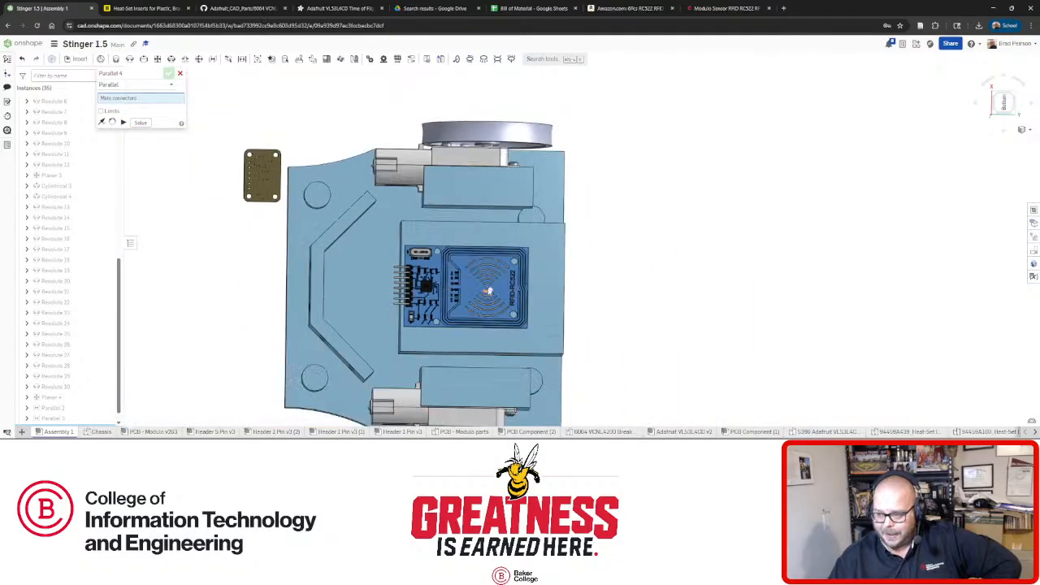
scroll(484, 287, up, 8)
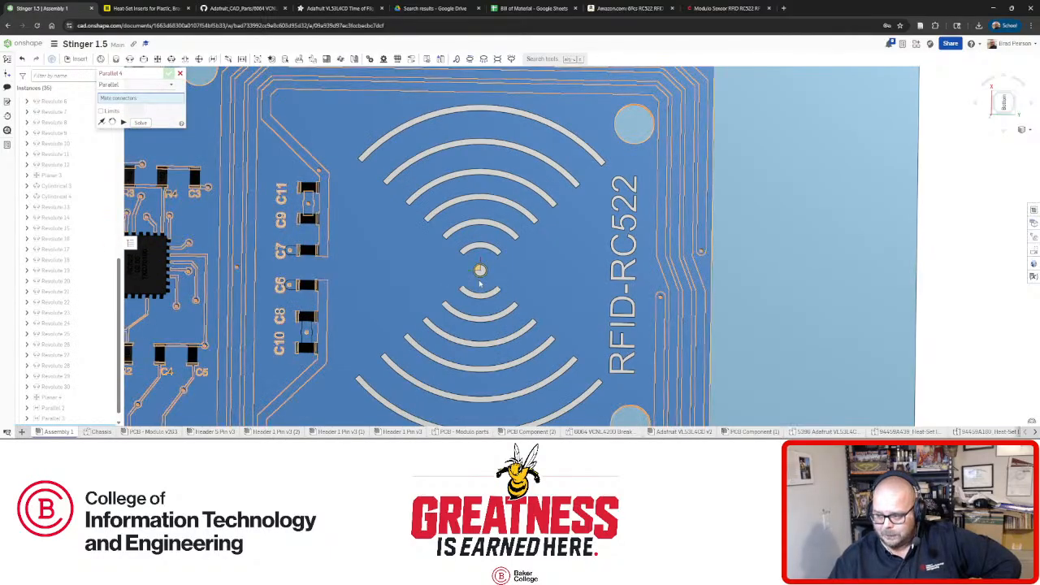
scroll(500, 242, down, 5)
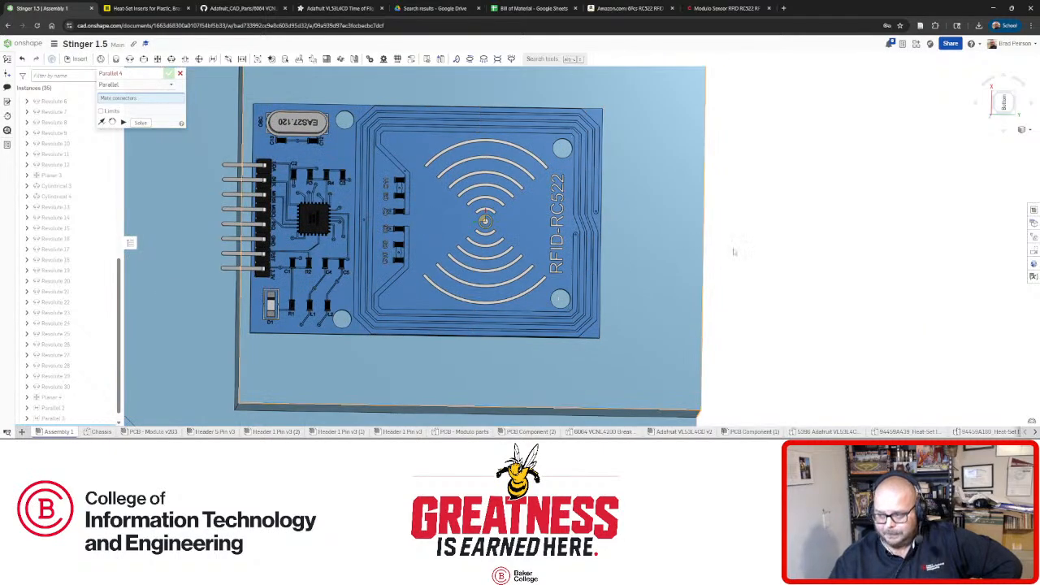
scroll(735, 264, down, 5)
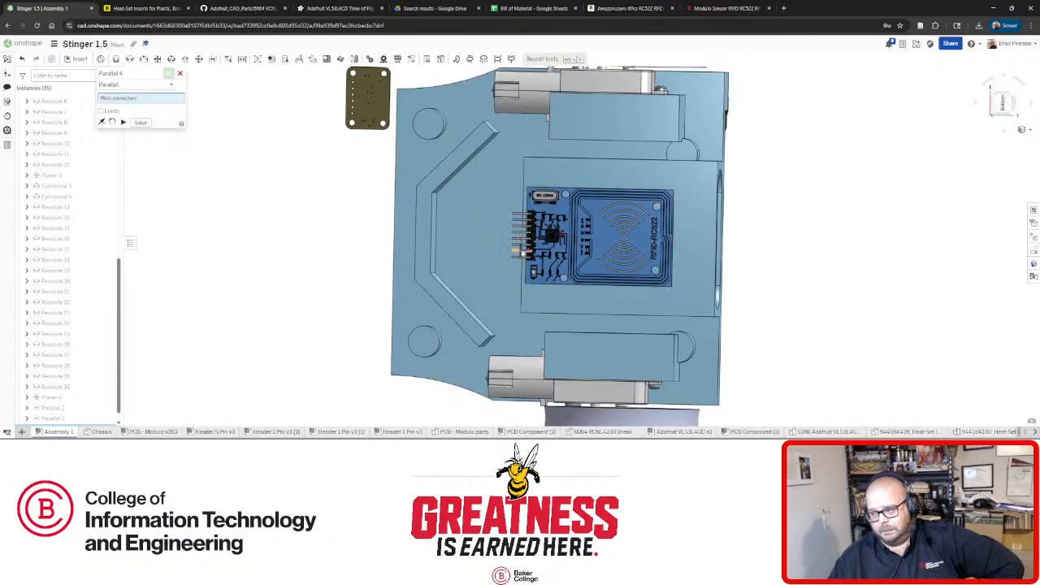
right_drag(445, 249, 635, 313)
scroll(560, 273, up, 3)
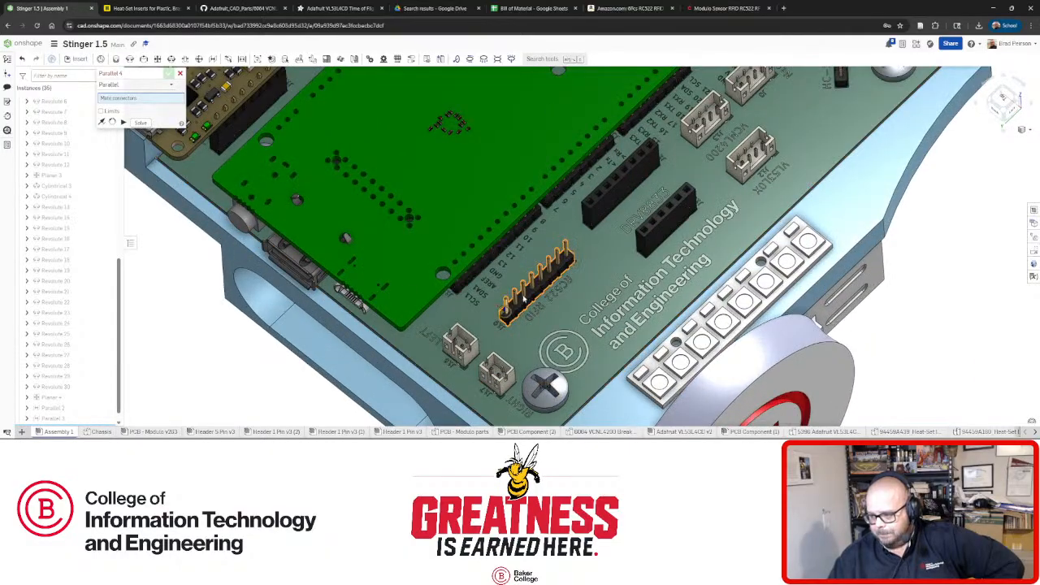
right_drag(558, 282, 576, 244)
scroll(578, 286, down, 3)
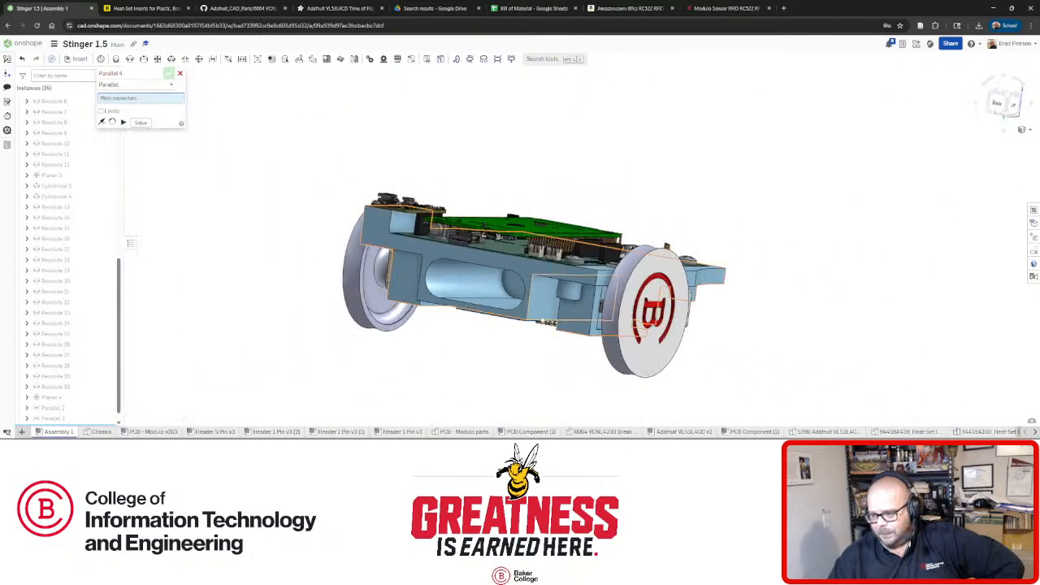
right_drag(569, 357, 510, 331)
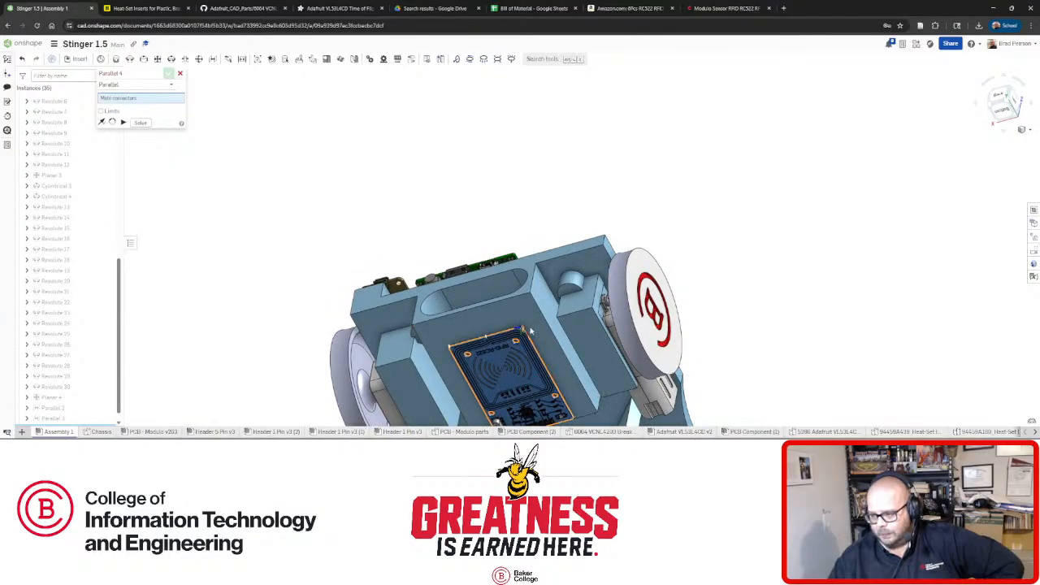
right_drag(537, 316, 526, 295)
scroll(524, 288, up, 5)
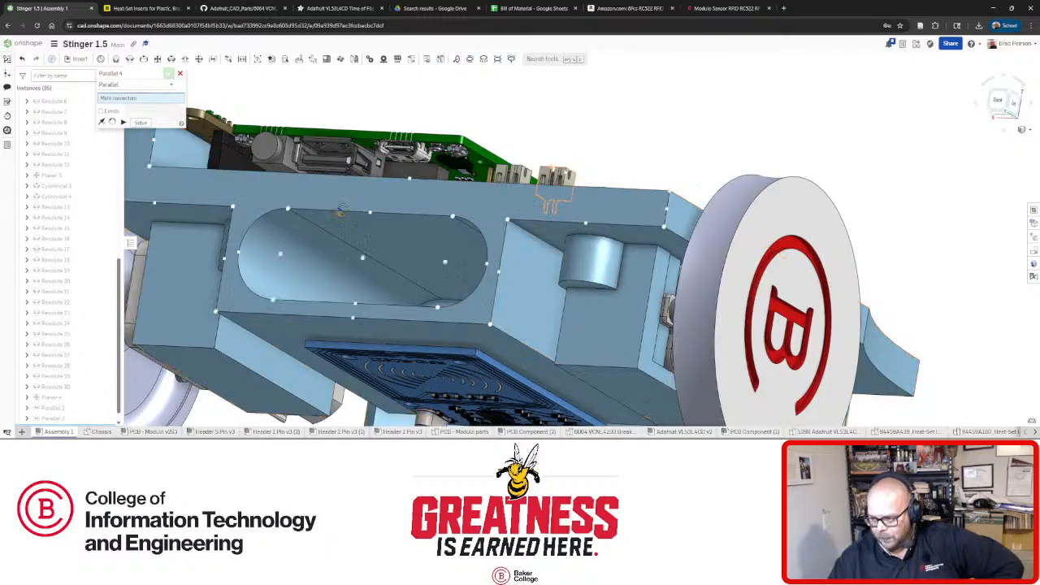
right_drag(514, 312, 466, 177)
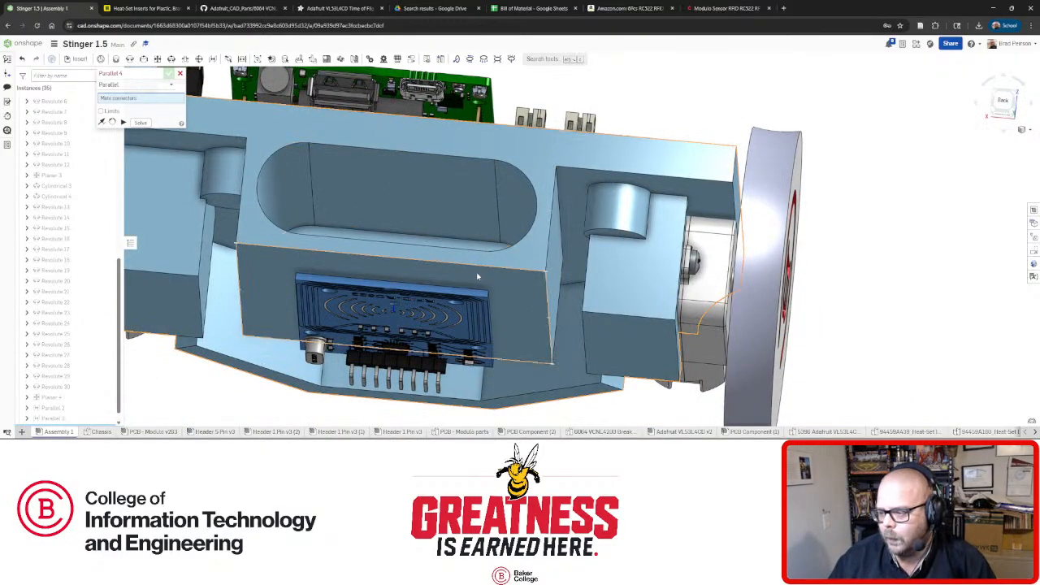
right_drag(479, 252, 509, 230)
scroll(478, 260, down, 6)
scroll(480, 265, up, 1)
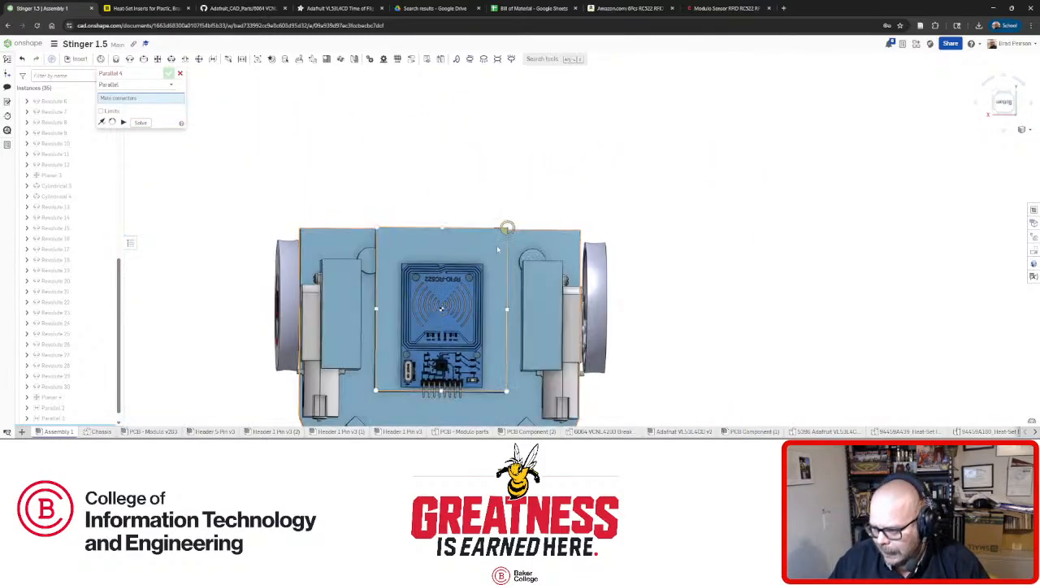
right_drag(502, 303, 497, 312)
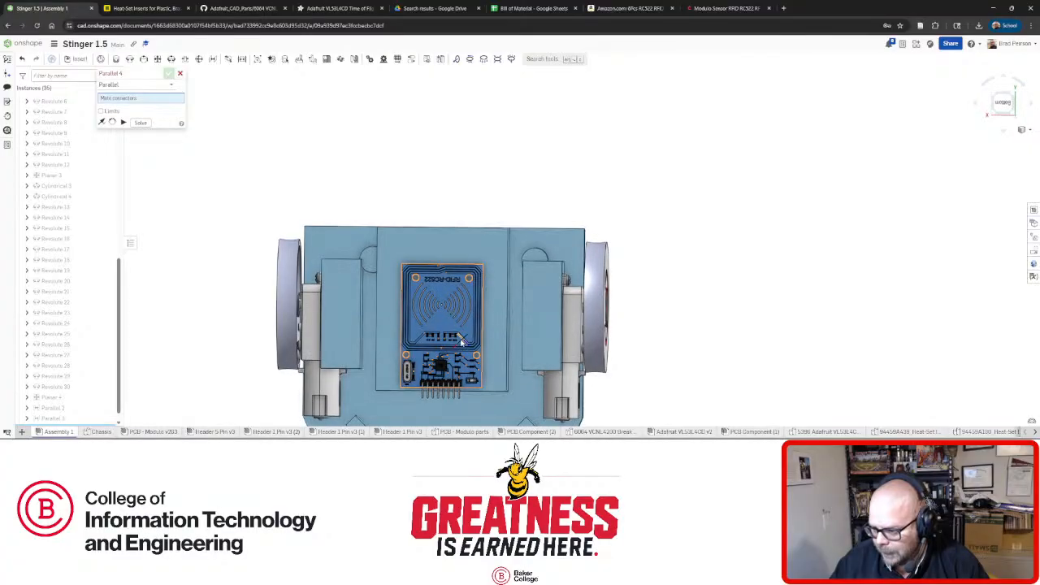
scroll(444, 314, up, 4)
scroll(443, 317, up, 3)
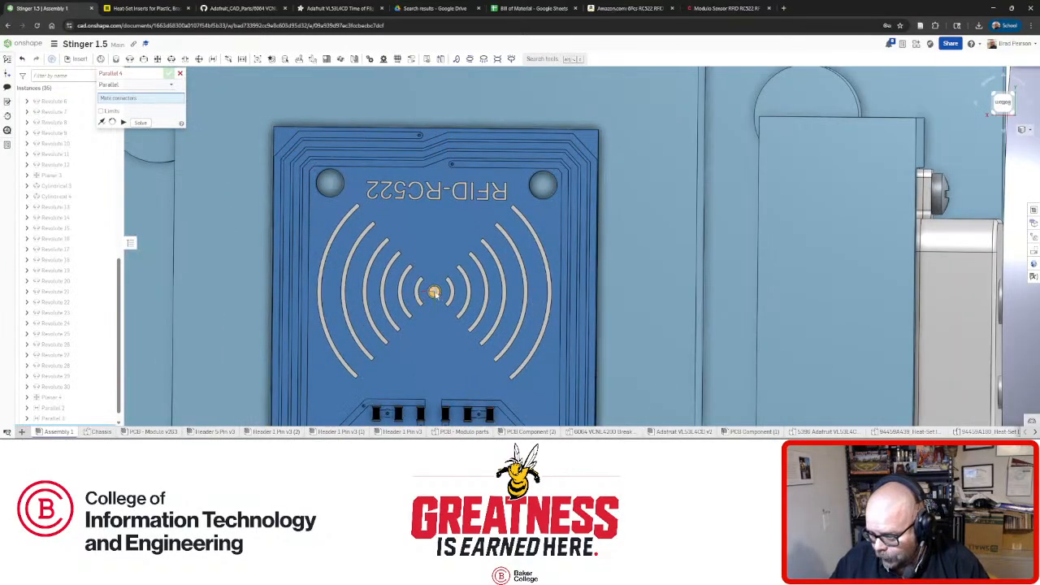
scroll(435, 293, down, 8)
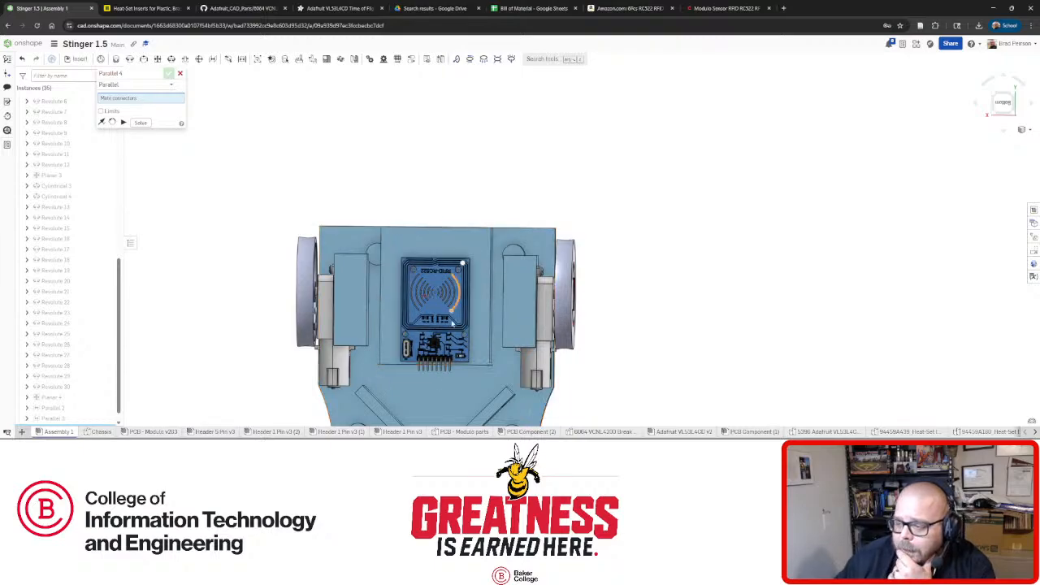
right_drag(465, 258, 443, 301)
scroll(444, 302, up, 10)
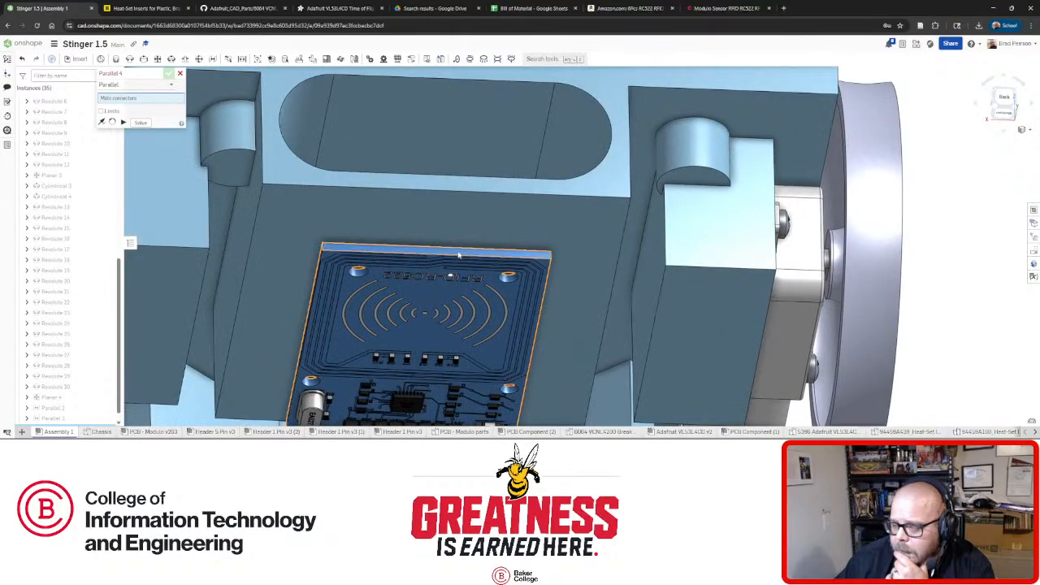
scroll(459, 256, down, 10)
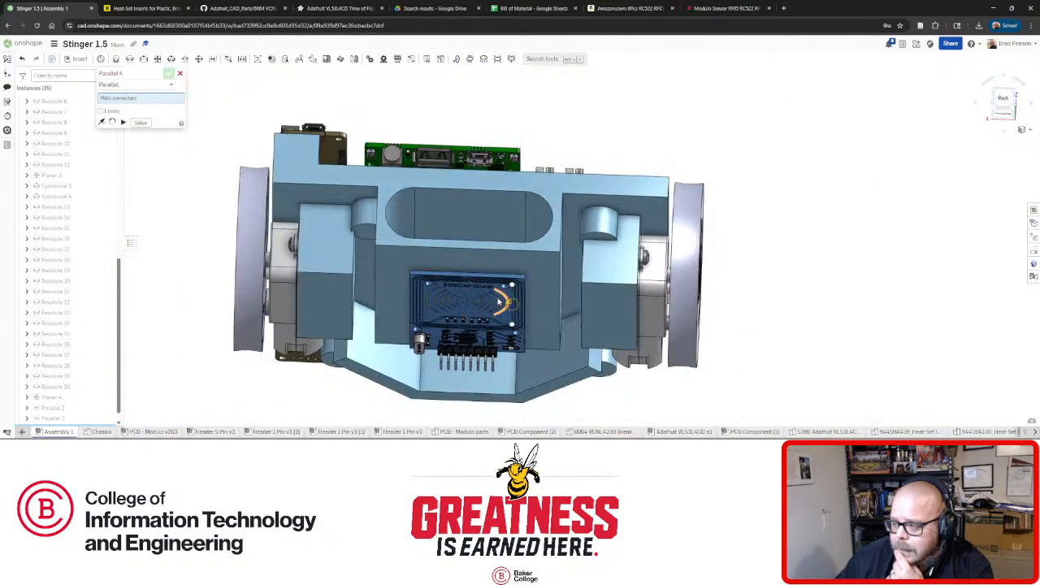
scroll(497, 302, up, 2)
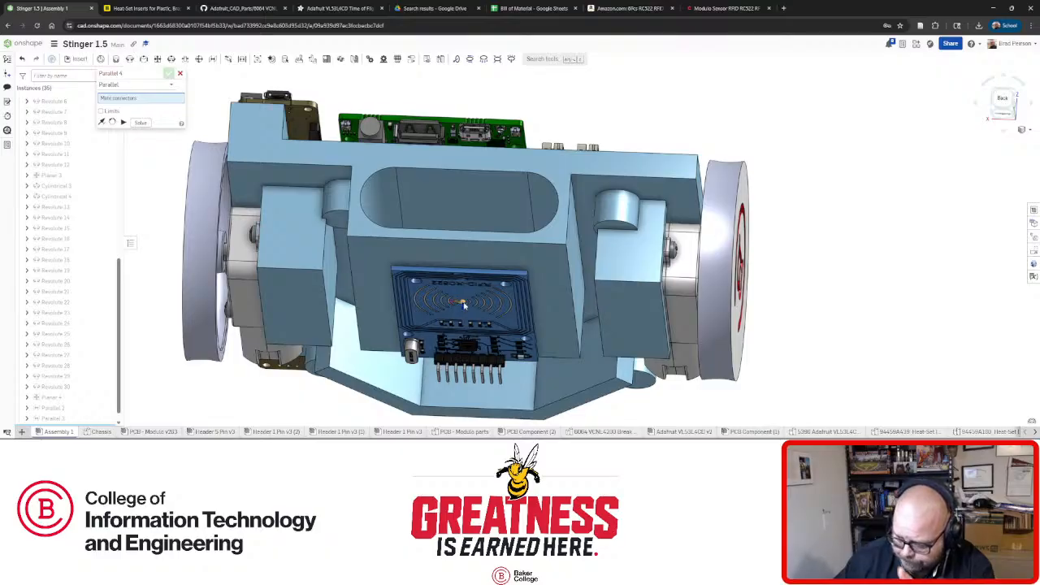
right_drag(463, 303, 472, 295)
scroll(506, 286, up, 3)
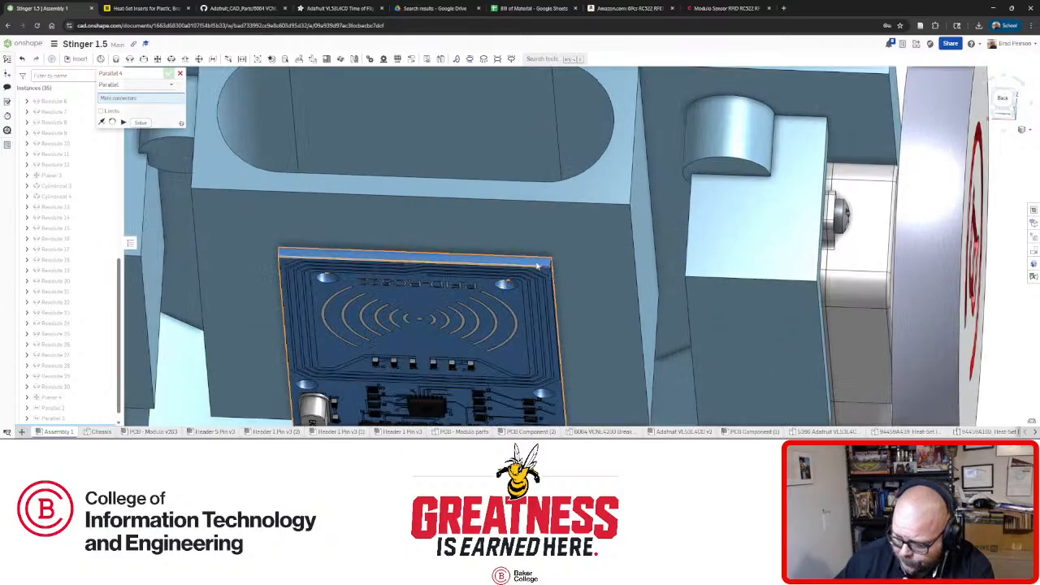
click(526, 263)
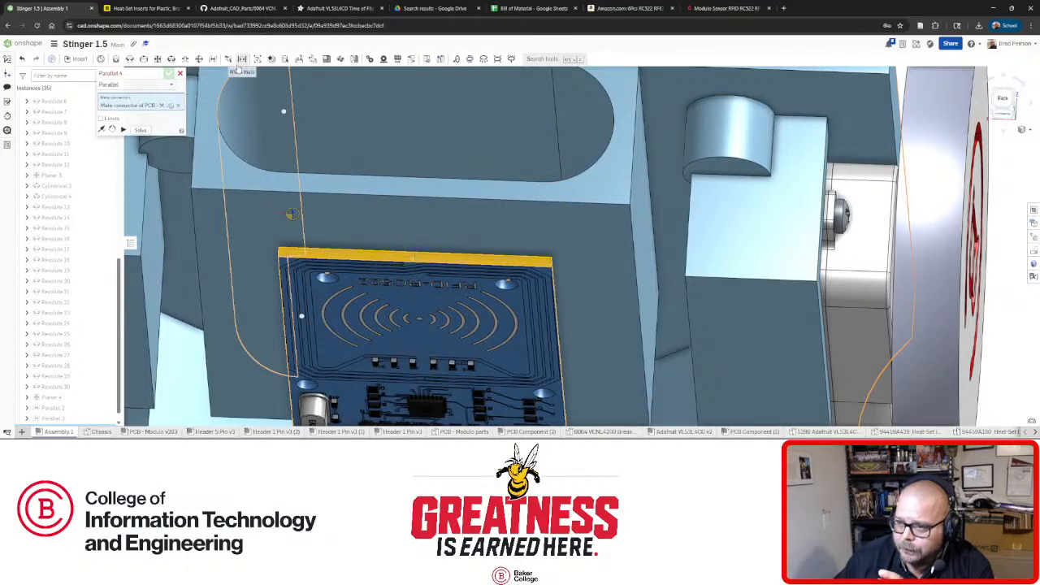
Pair the board with the chassis face connector, flip the primary axis, and accept Parallel 4.
right_drag(391, 180, 384, 112)
scroll(323, 121, down, 5)
click(292, 172)
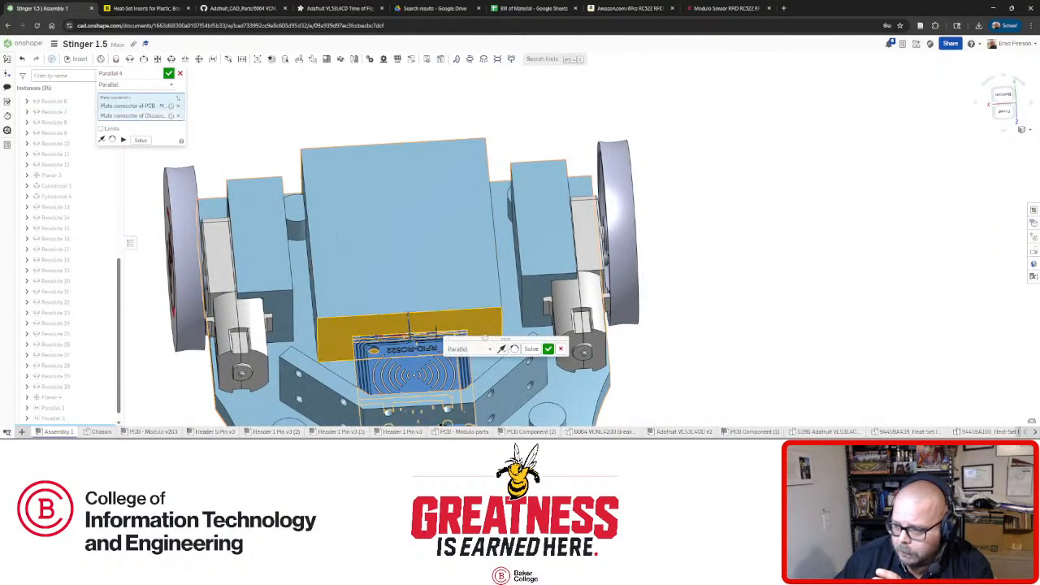
click(501, 348)
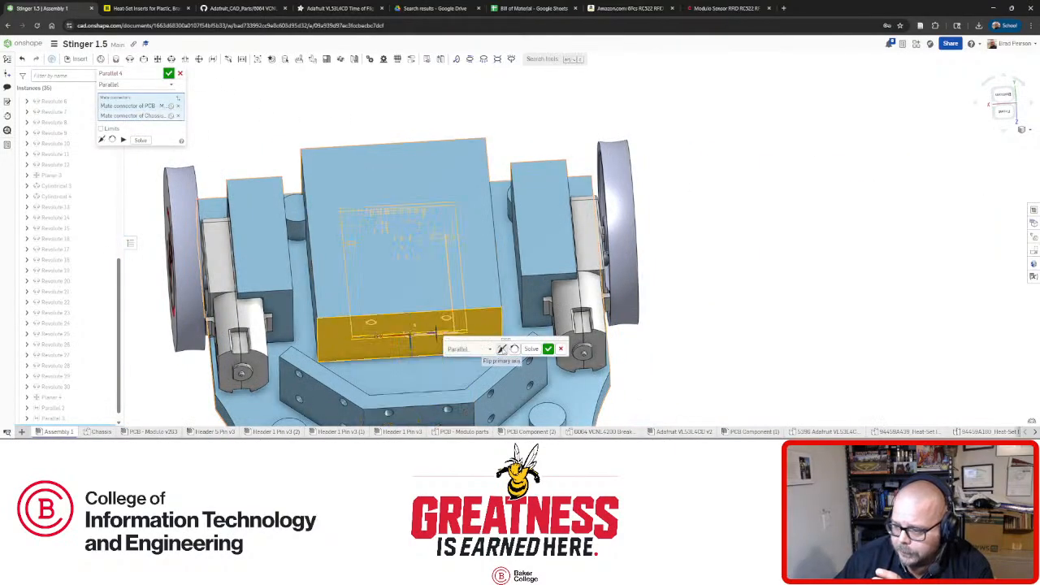
click(548, 349)
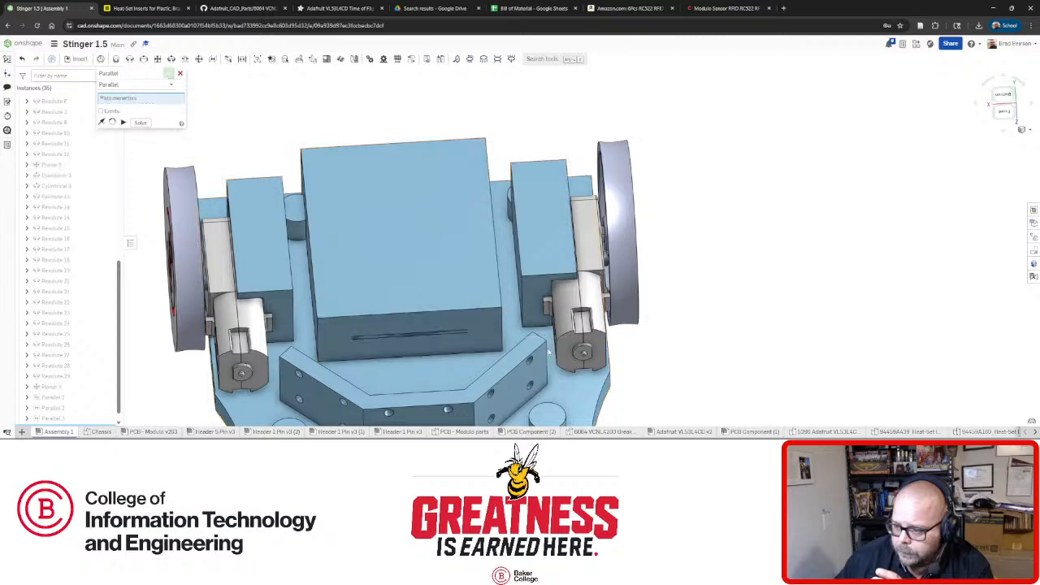
click(441, 332)
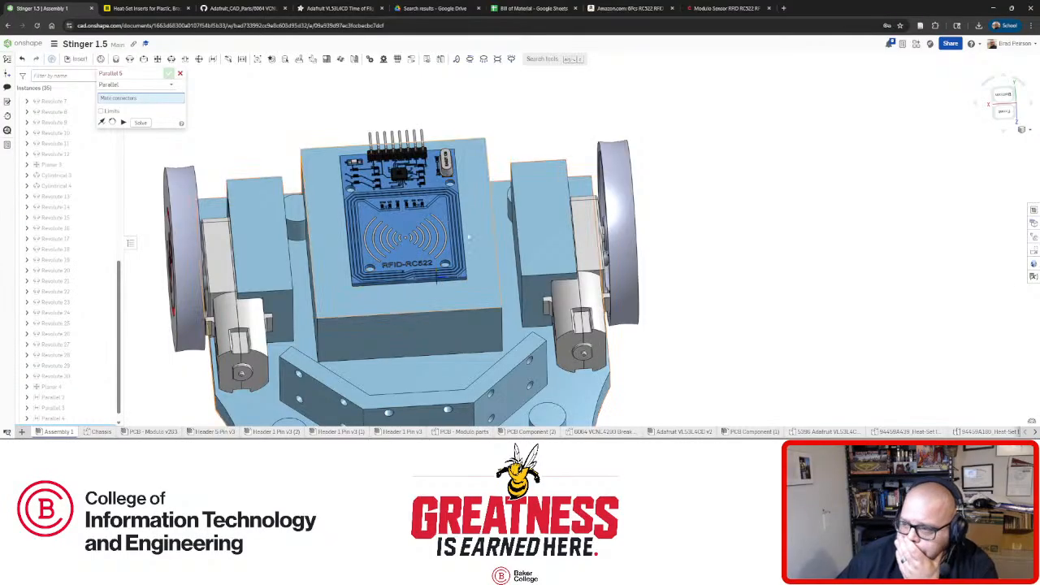
key(n)
key(n)
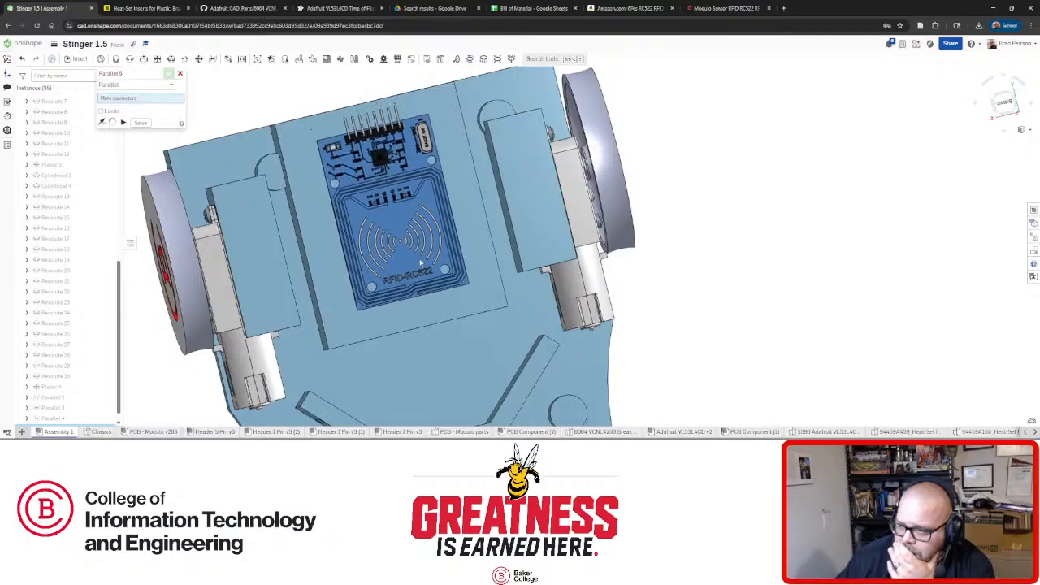
Slide the RFID board down along the chassis block while orbiting to a bottom view.
drag(420, 270, 431, 289)
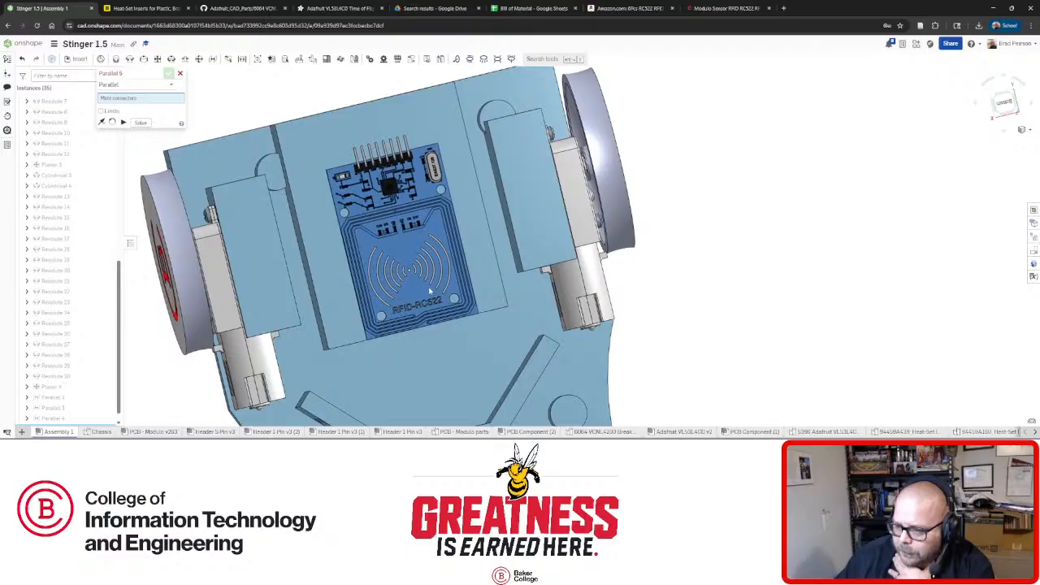
mouse_move(483, 275)
right_down()
mouse_move(462, 273)
mouse_move(485, 296)
right_up()
scroll(487, 298, up, 4)
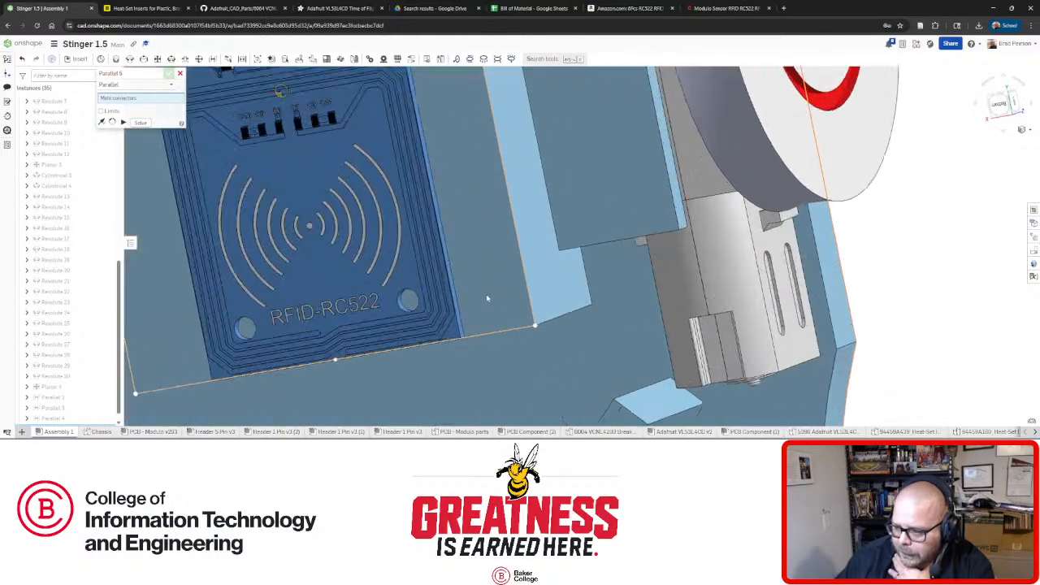
scroll(487, 299, down, 6)
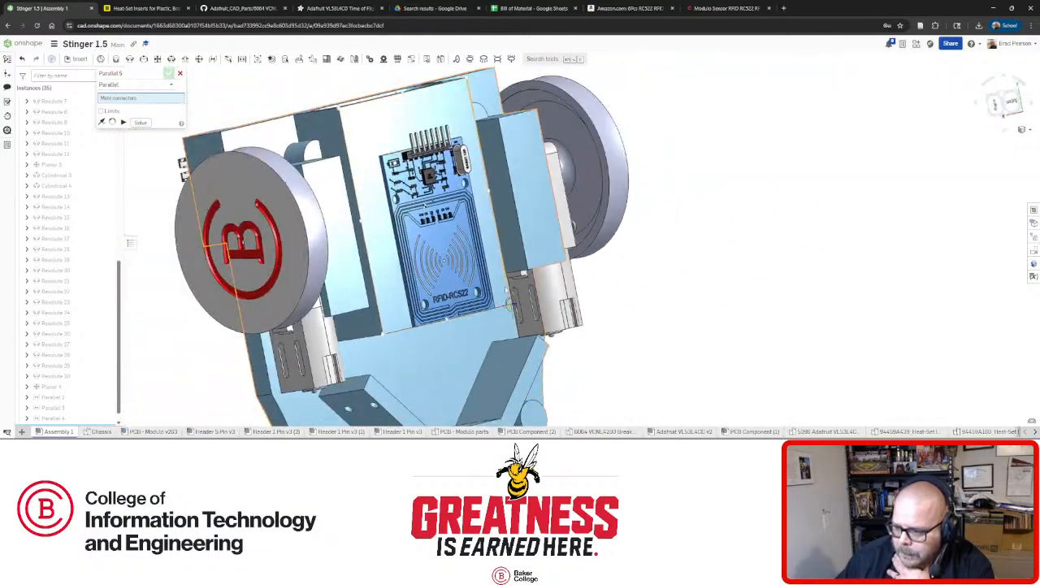
right_drag(506, 289, 448, 280)
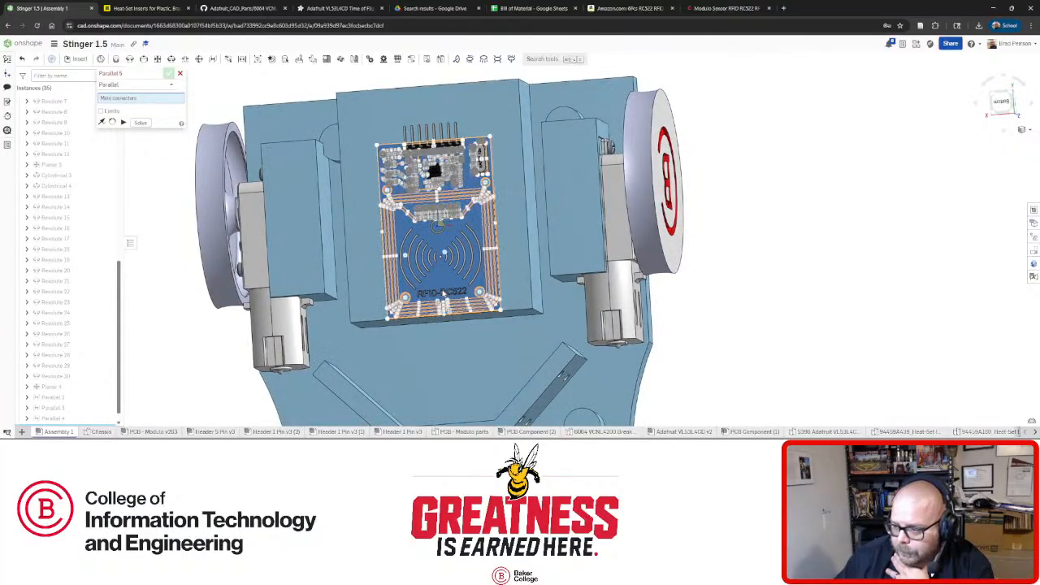
drag(444, 297, 444, 341)
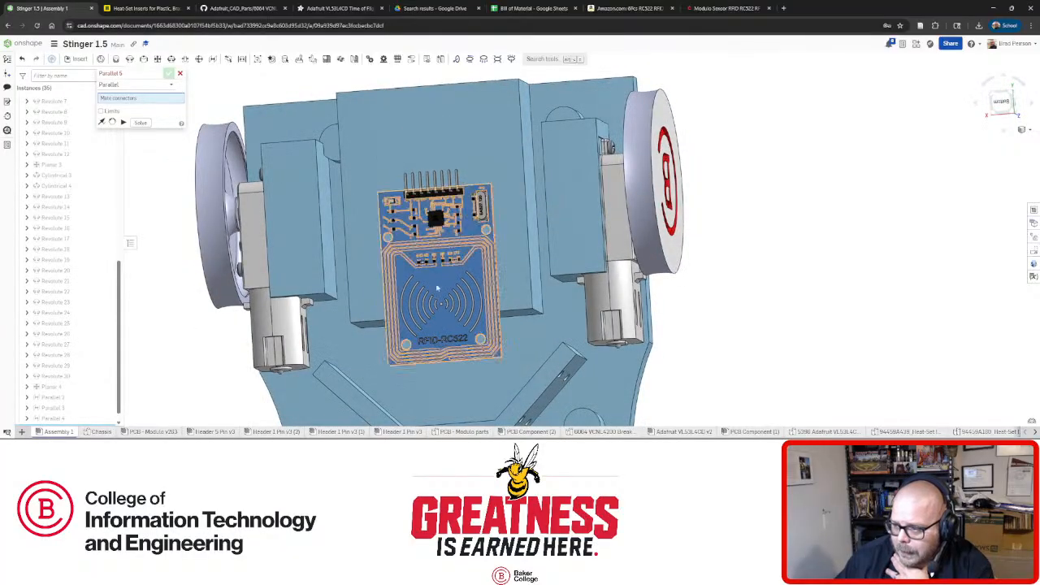
right_drag(432, 132, 446, 183)
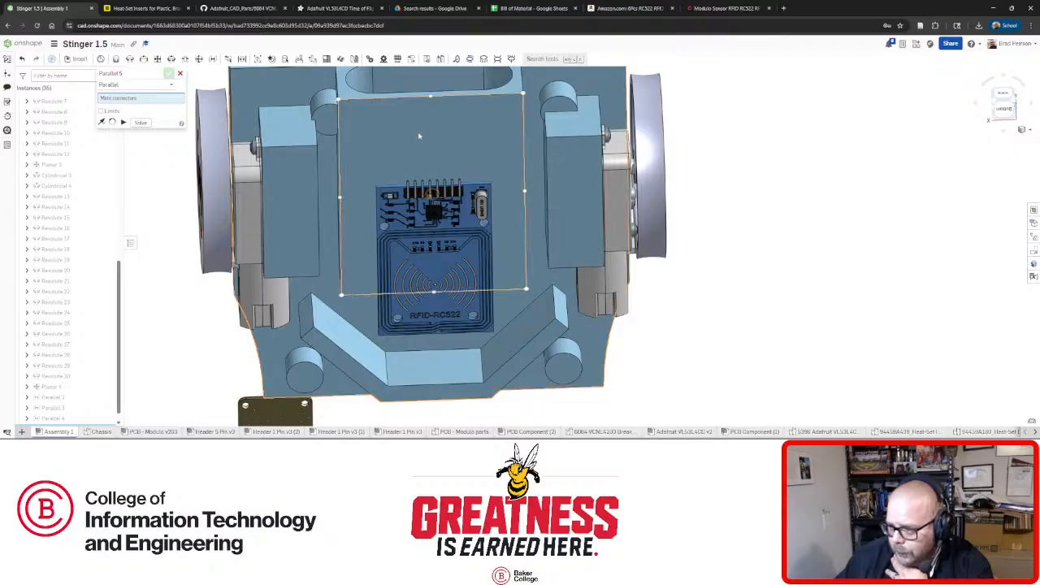
Reorient to face the green board and slide it up and to the right on the block.
right_drag(311, 108, 333, 190)
scroll(452, 188, down, 3)
scroll(515, 116, up, 5)
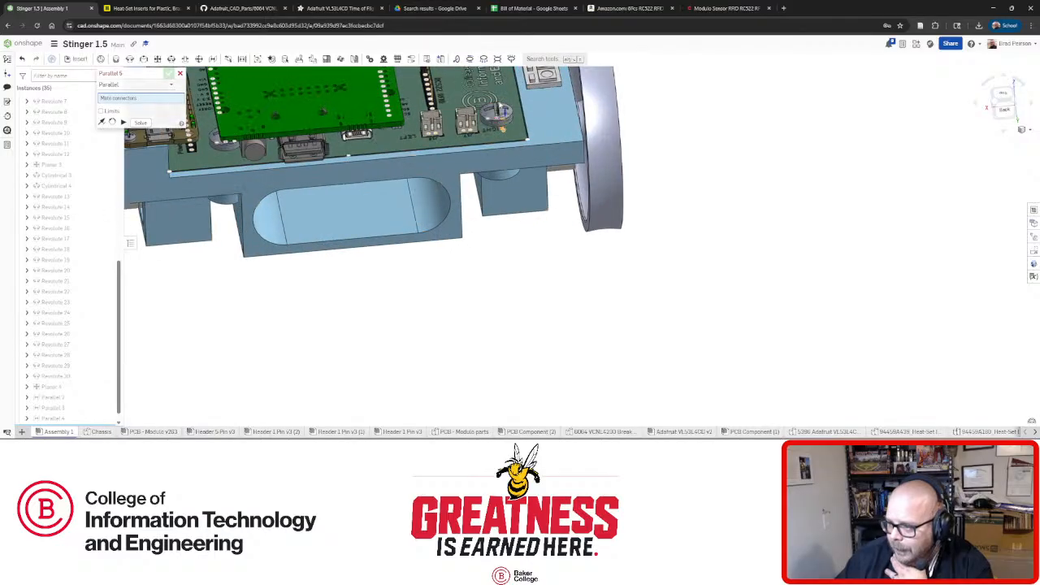
right_drag(515, 117, 341, 274)
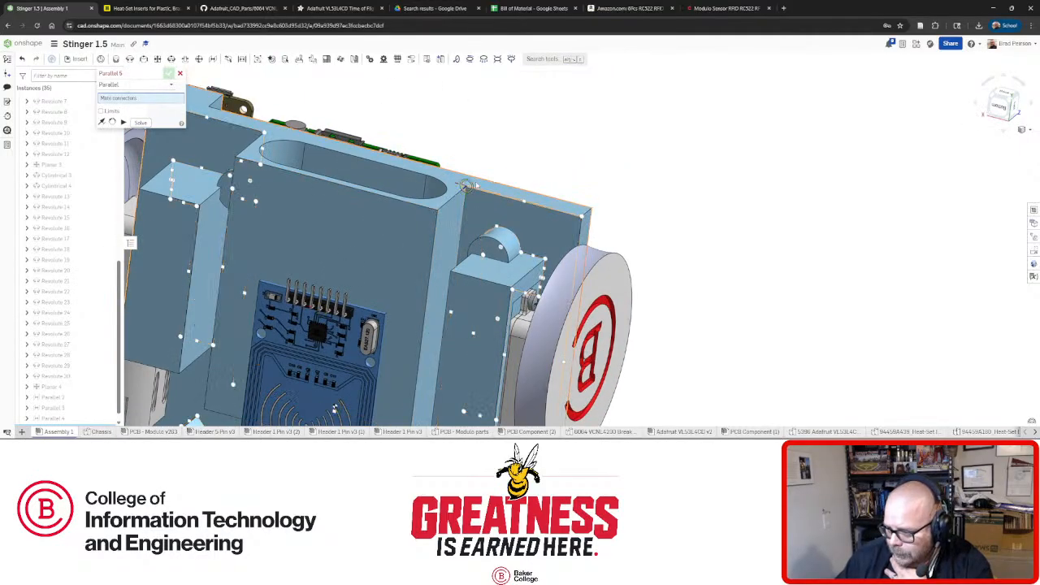
right_drag(475, 202, 447, 238)
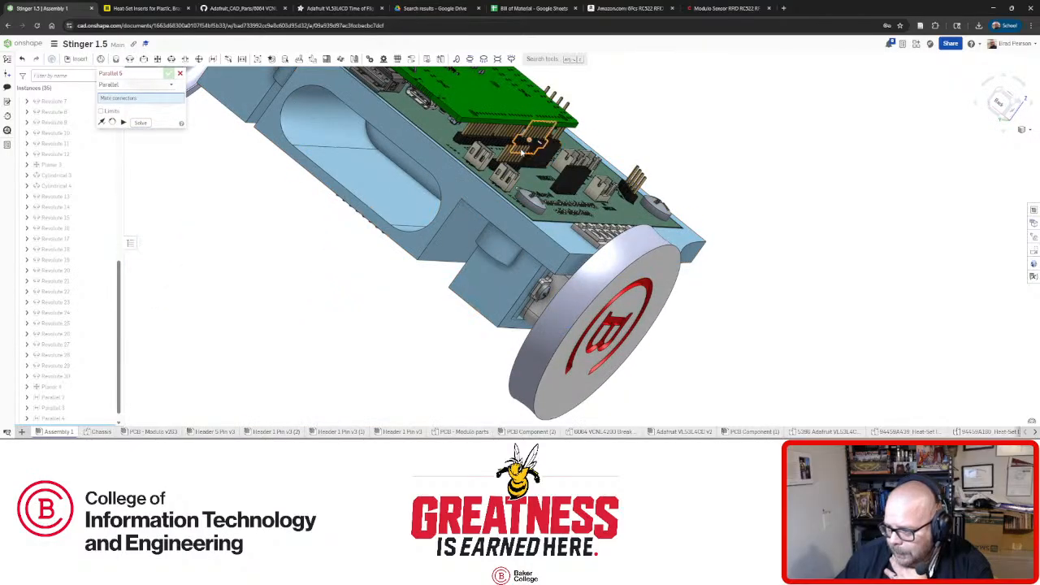
right_drag(510, 184, 498, 157)
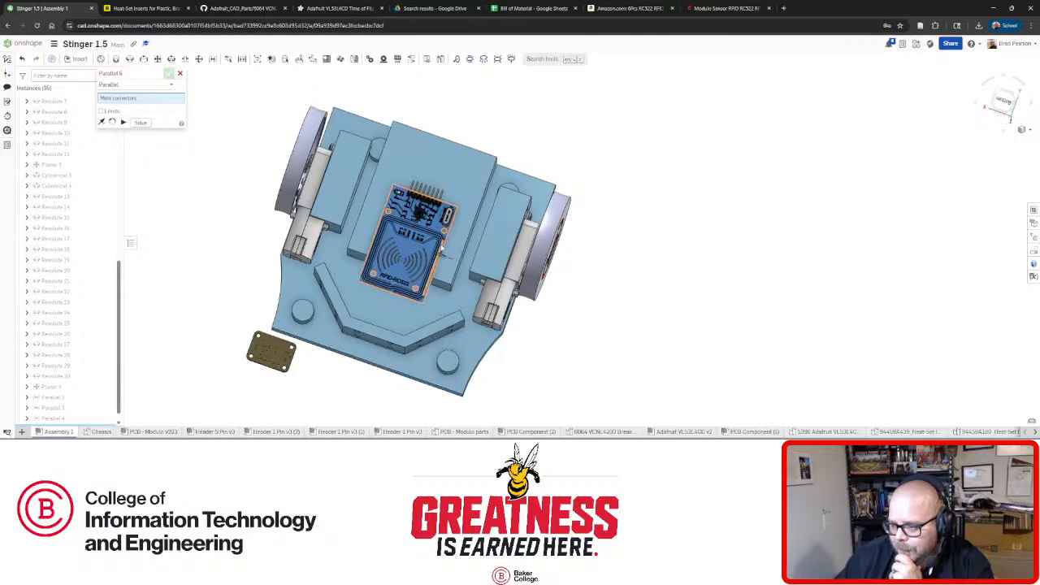
scroll(444, 238, down, 3)
scroll(414, 246, up, 5)
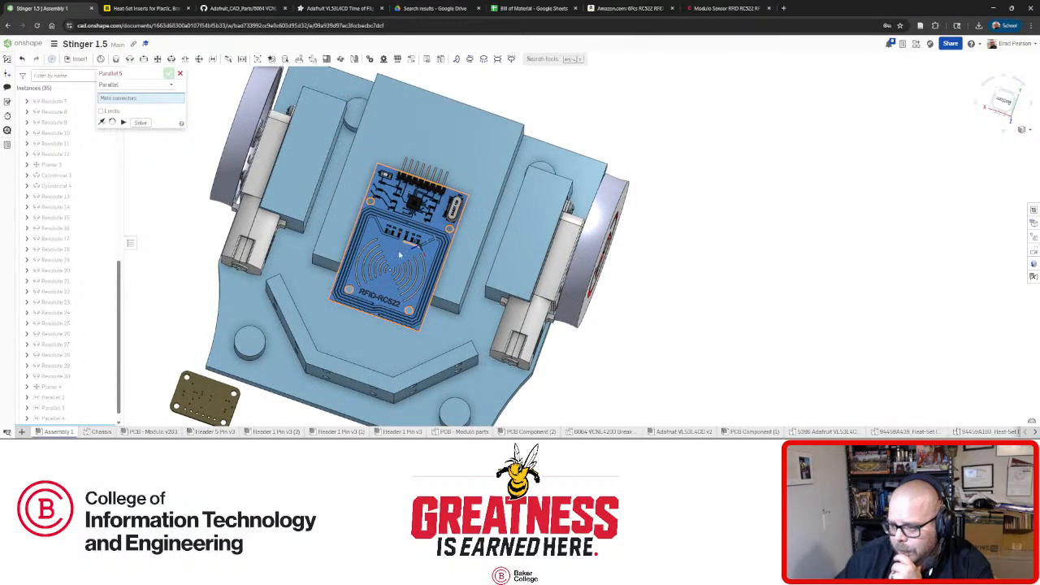
drag(399, 254, 407, 235)
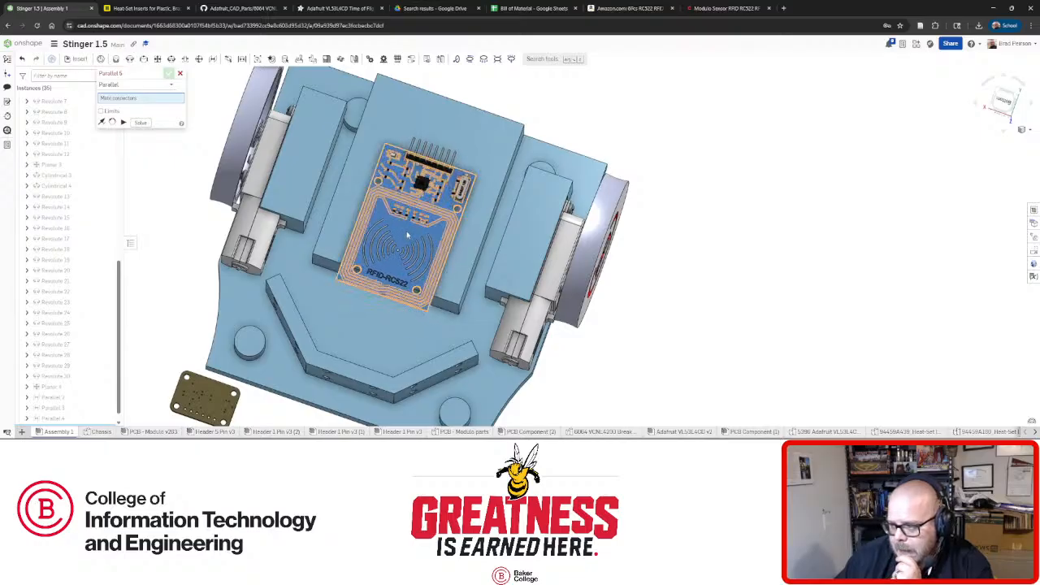
Orbit around the underside to check the board's seating, then nudge it slightly upward.
right_drag(476, 195, 478, 178)
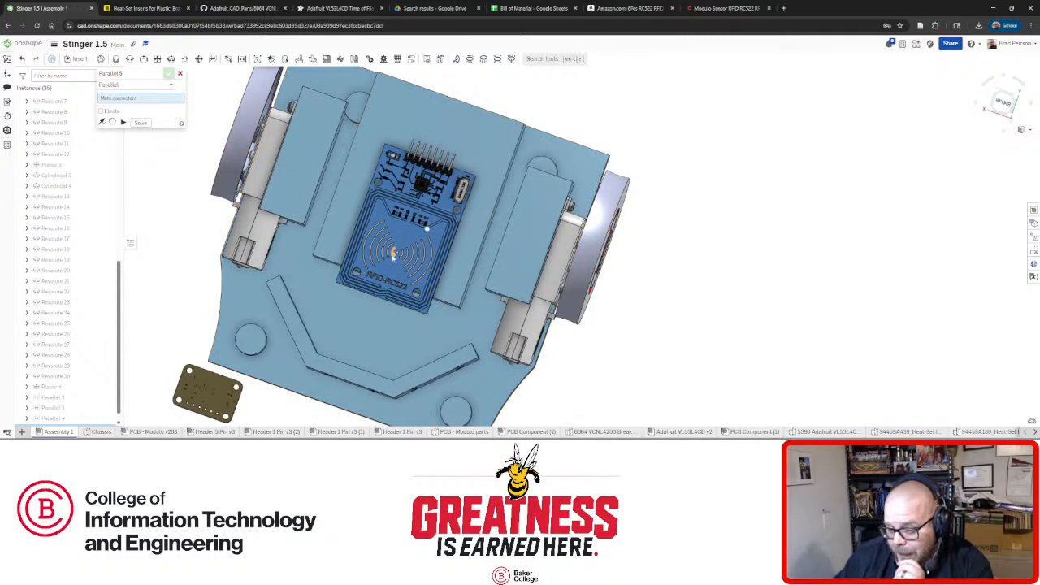
right_drag(370, 264, 358, 260)
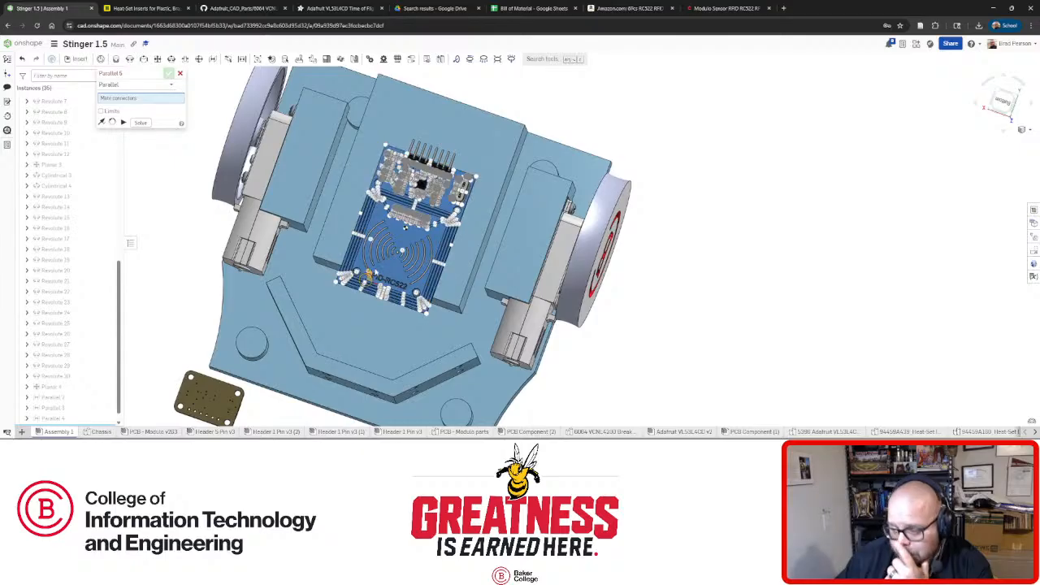
right_drag(386, 261, 474, 295)
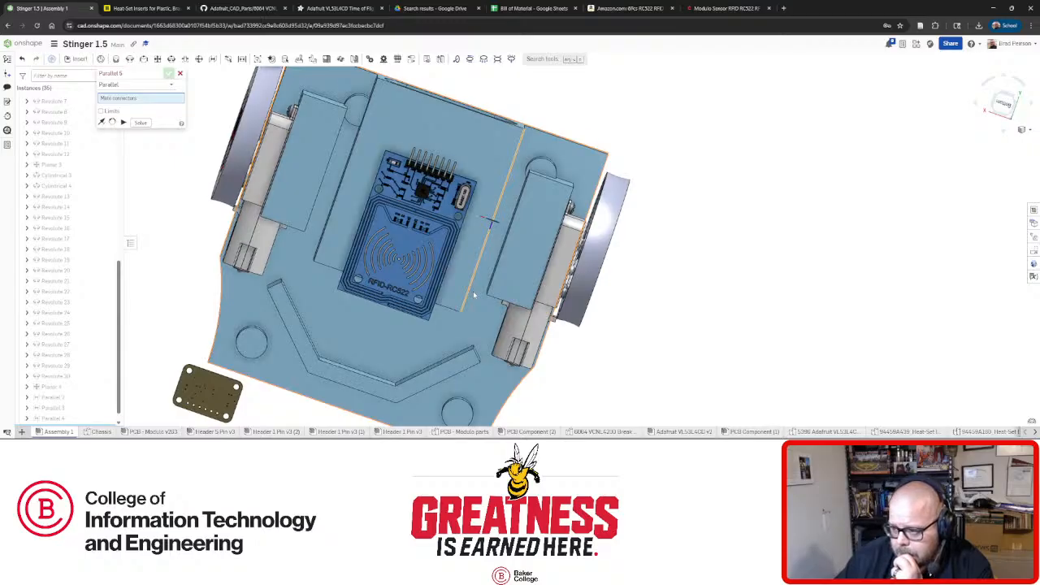
scroll(474, 295, down, 2)
right_drag(474, 294, 641, 169)
scroll(656, 172, up, 4)
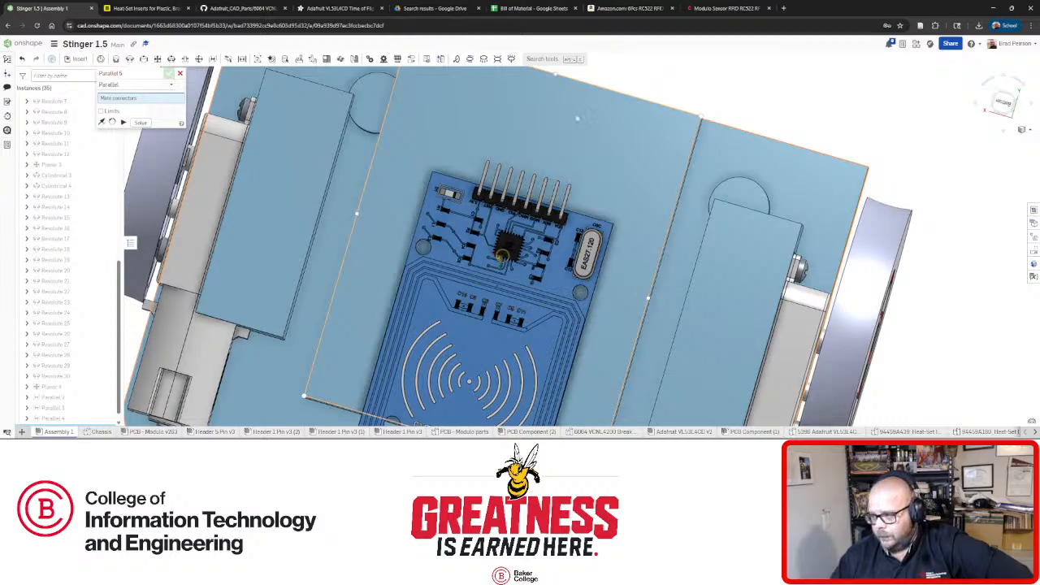
right_drag(641, 143, 486, 146)
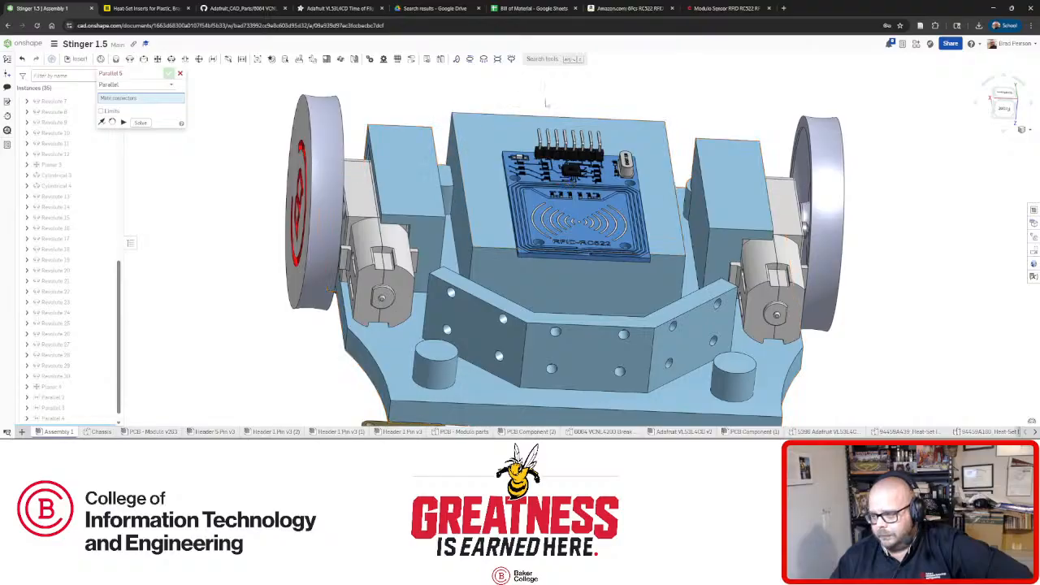
right_drag(557, 116, 630, 205)
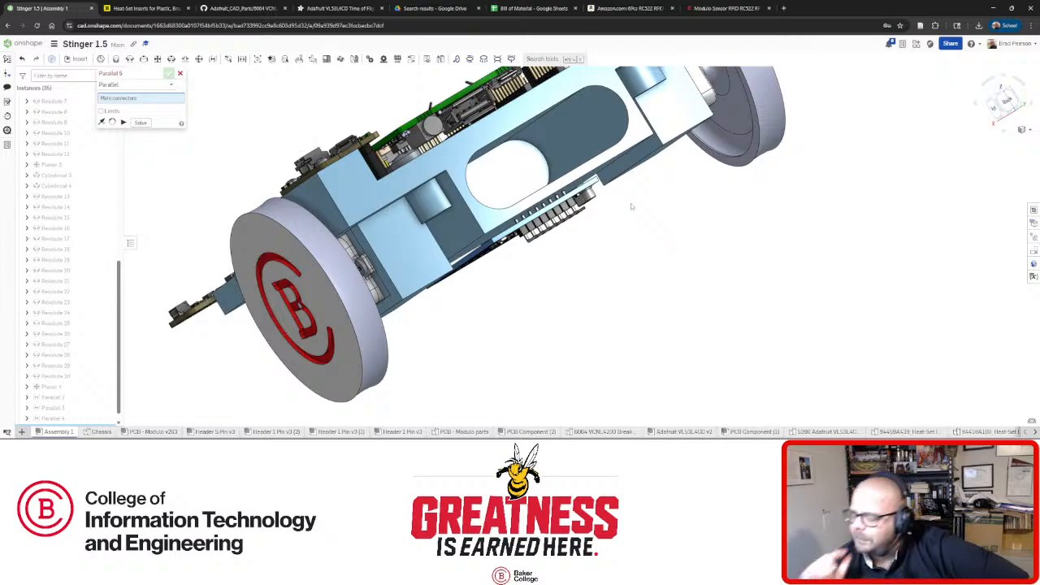
mouse_move(583, 221)
right_down()
mouse_move(557, 185)
mouse_move(542, 186)
mouse_move(585, 235)
right_up()
scroll(572, 197, down, 3)
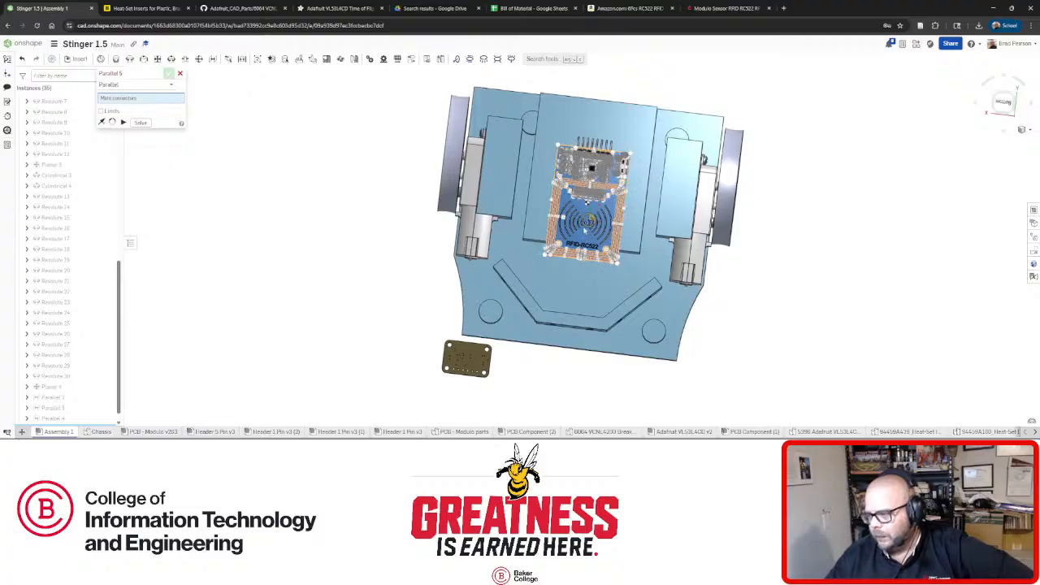
drag(584, 228, 585, 223)
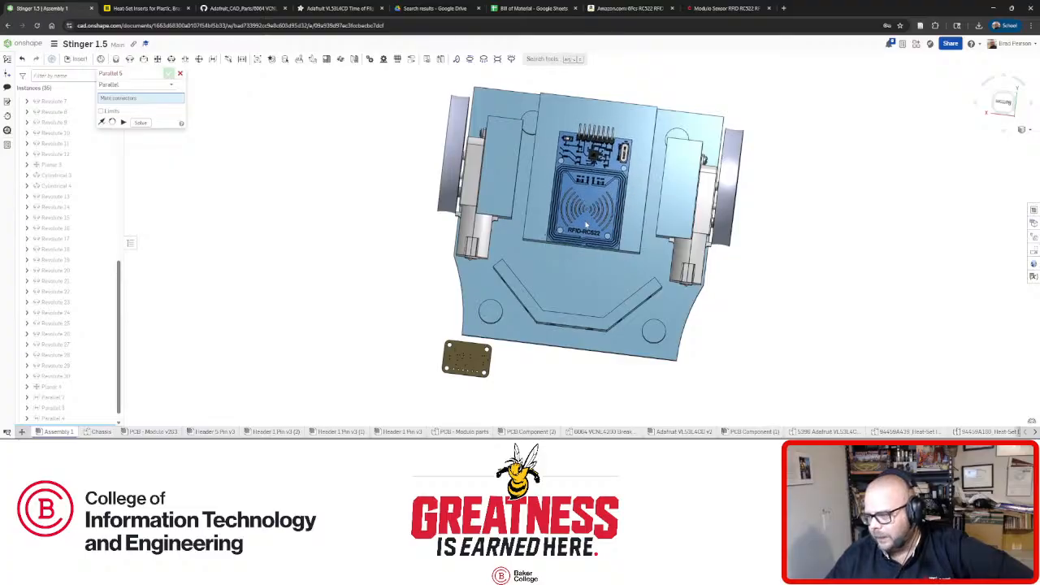
mouse_move(606, 209)
right_down()
mouse_move(554, 209)
mouse_move(618, 210)
mouse_move(609, 219)
right_up()
scroll(608, 212, up, 5)
scroll(618, 210, down, 5)
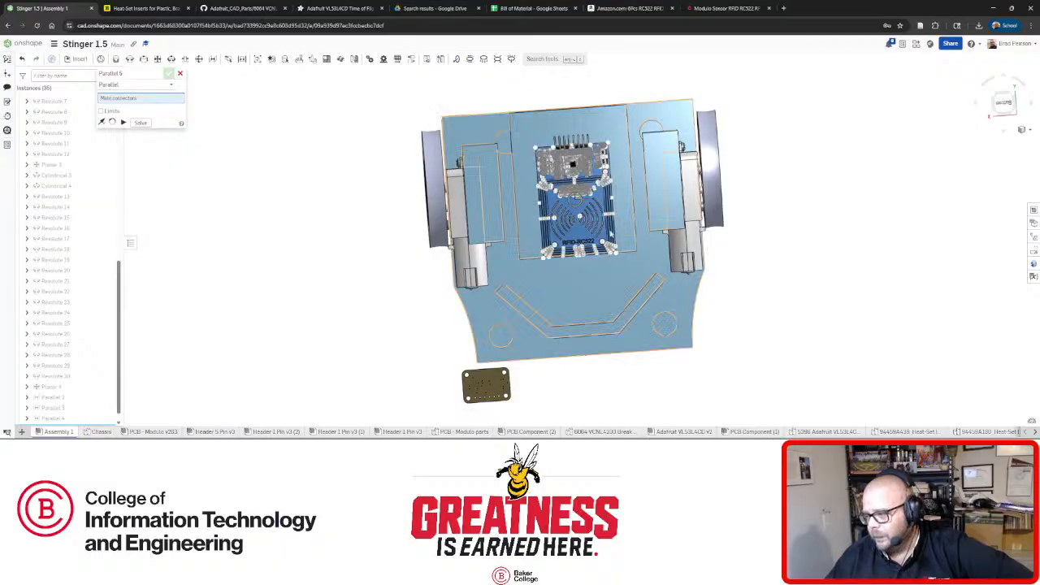
right_drag(583, 218, 587, 260)
scroll(587, 260, up, 4)
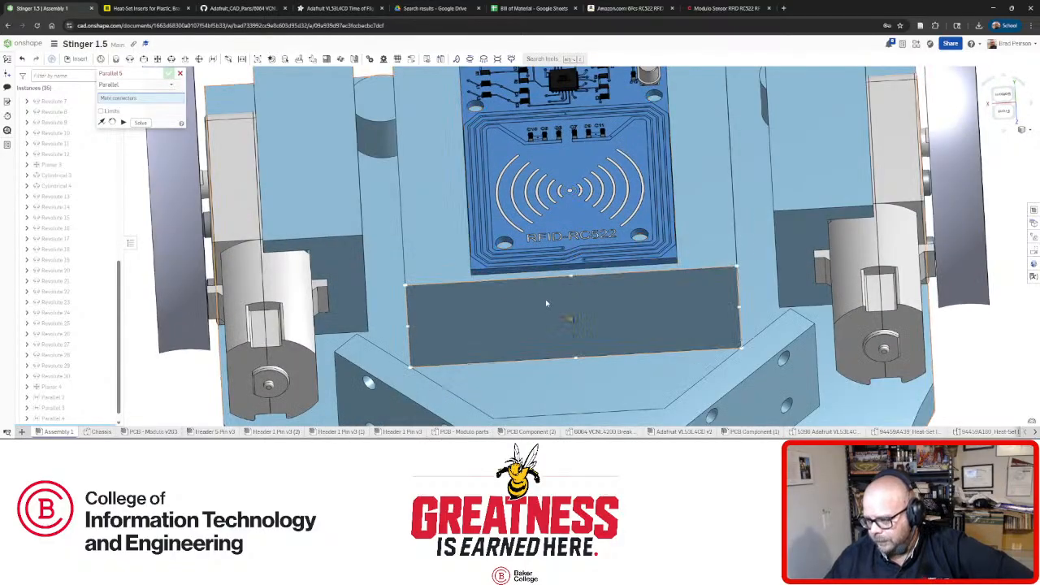
right_drag(537, 292, 596, 273)
scroll(594, 274, down, 3)
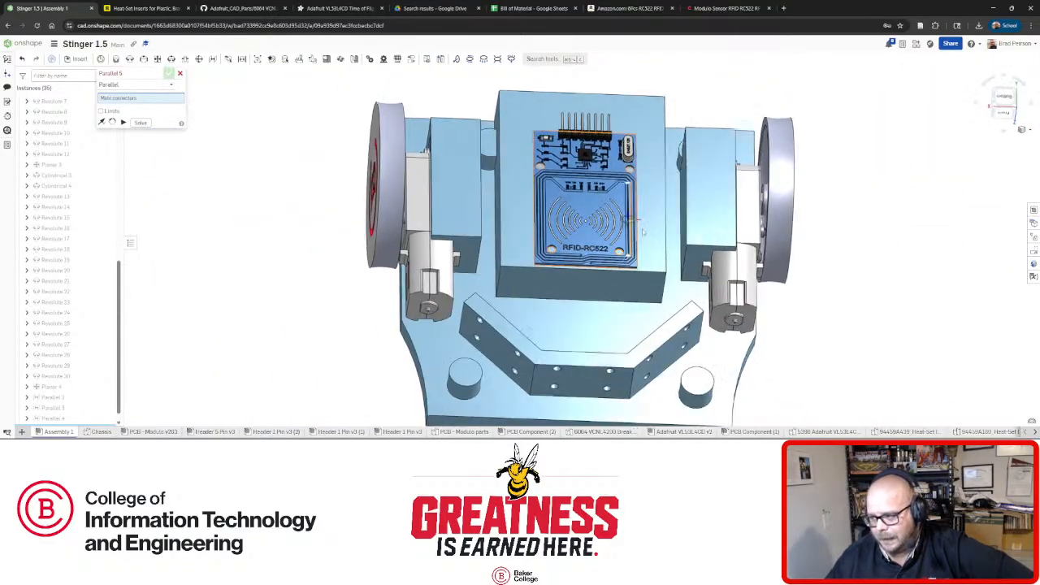
right_drag(643, 232, 641, 251)
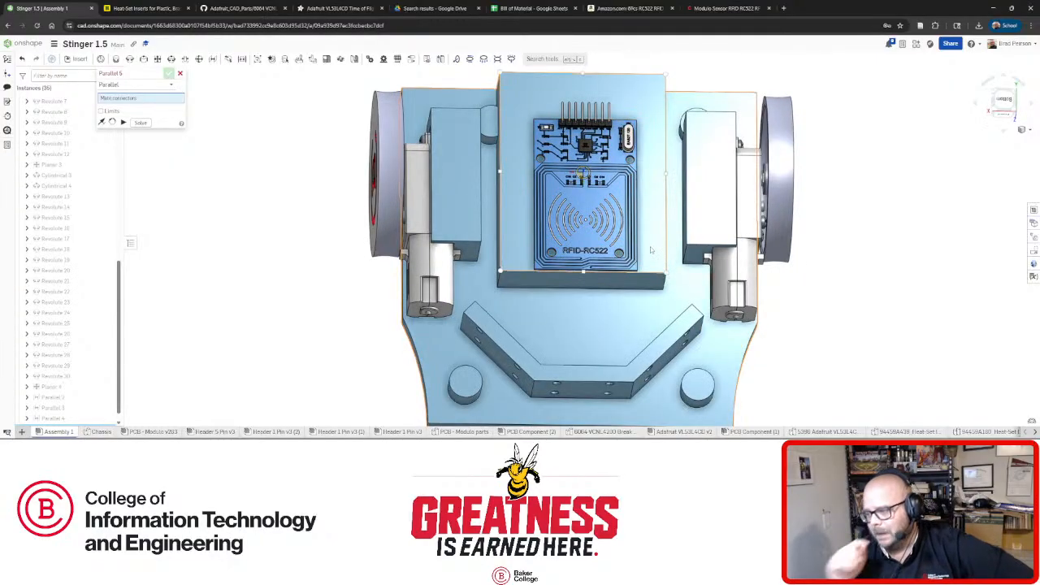
right_drag(650, 246, 731, 276)
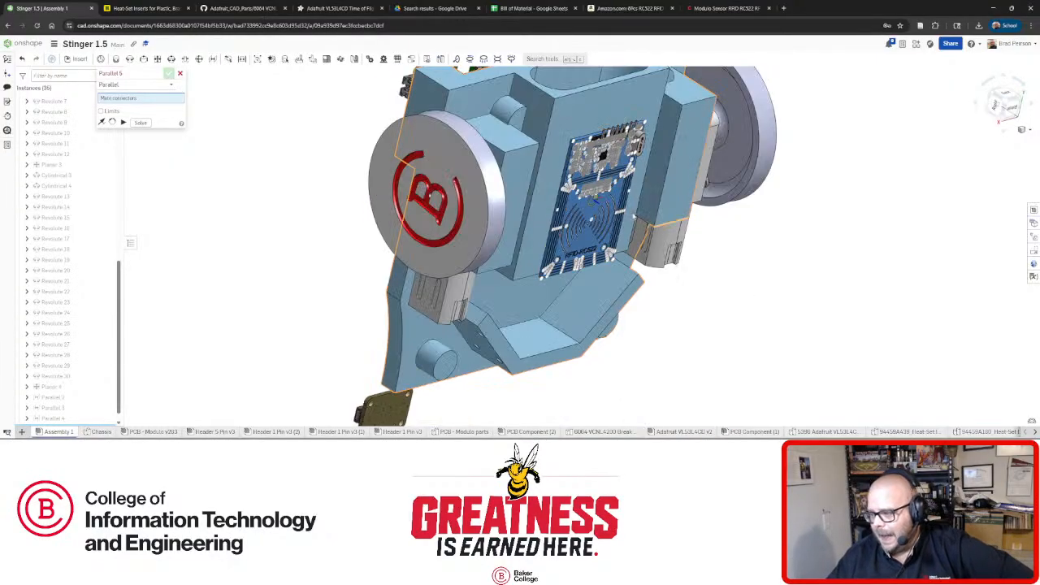
scroll(573, 144, up, 5)
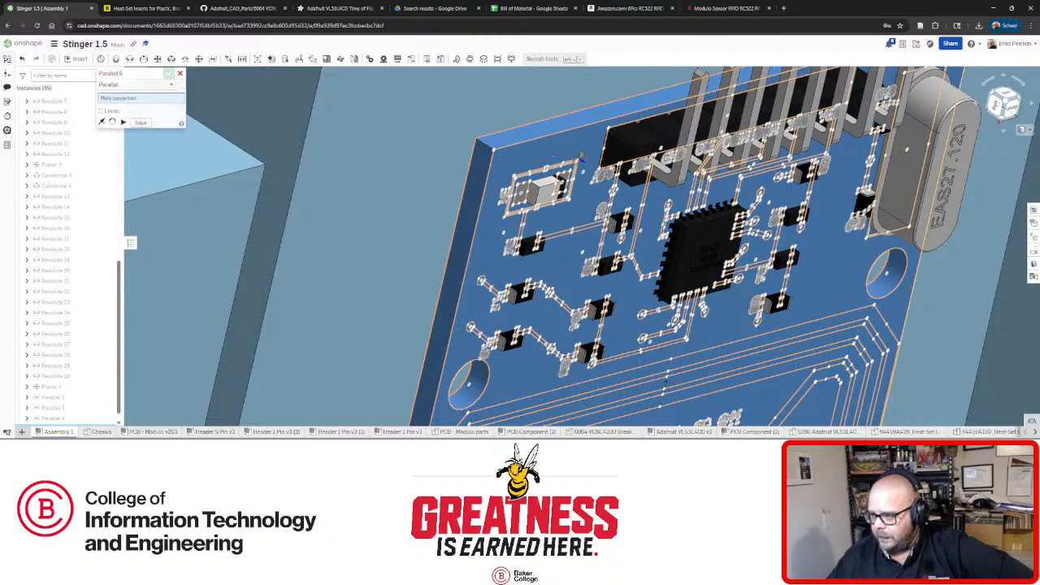
right_drag(606, 150, 671, 182)
scroll(658, 177, down, 5)
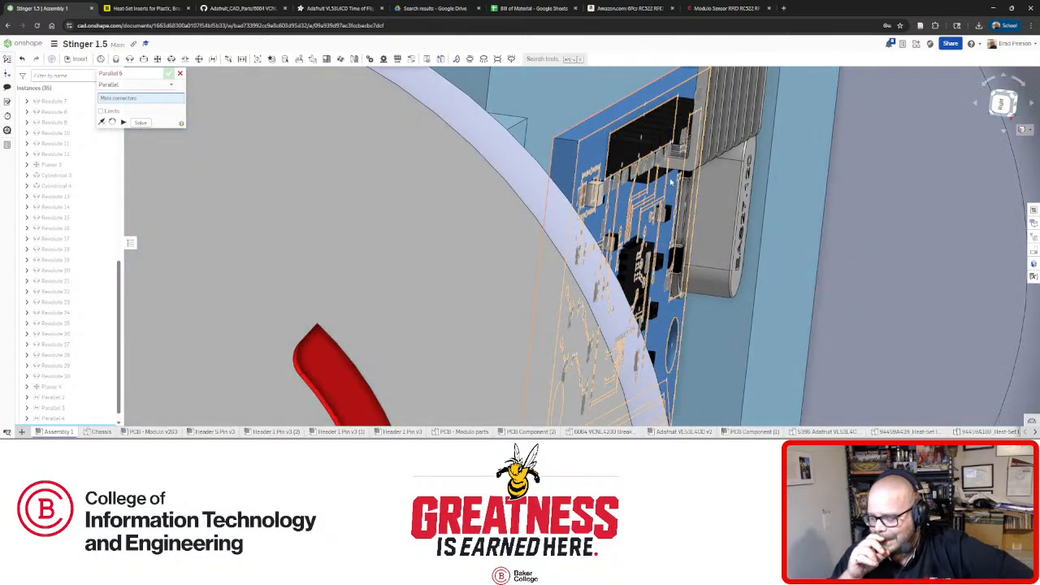
right_drag(671, 182, 646, 149)
scroll(645, 148, down, 5)
right_drag(543, 246, 586, 217)
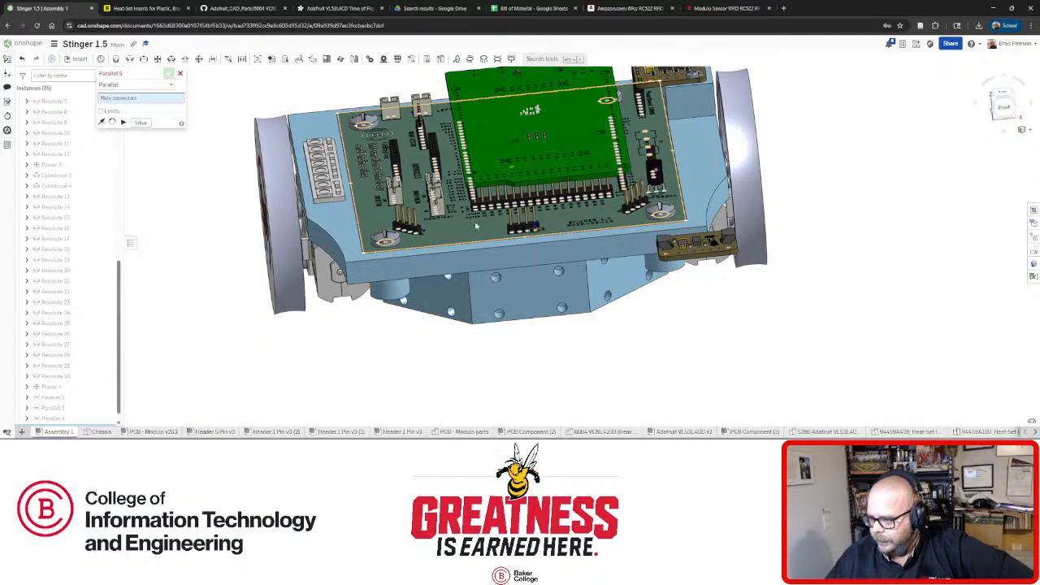
right_drag(378, 214, 394, 154)
scroll(587, 295, up, 10)
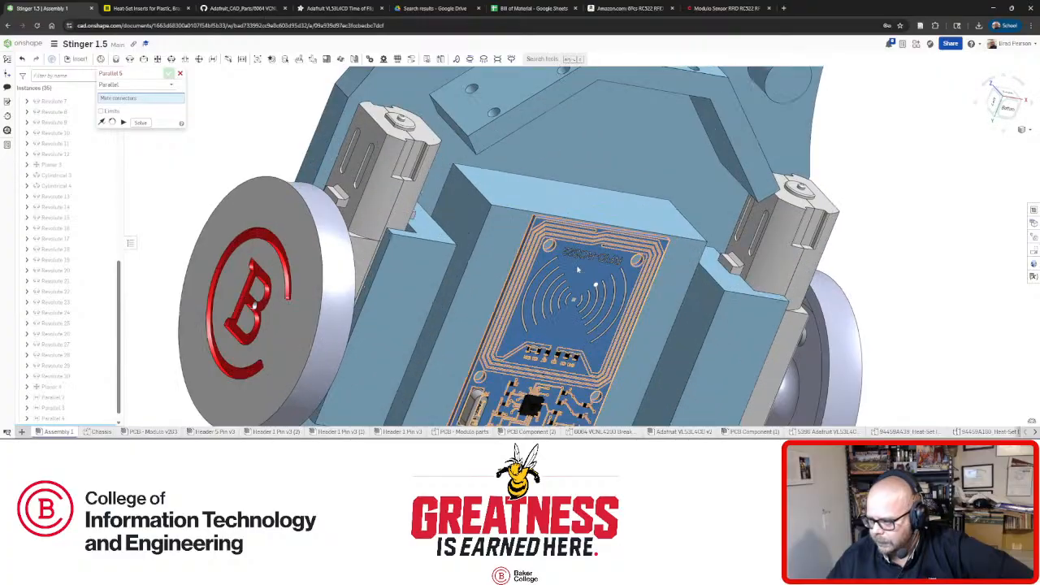
scroll(586, 295, down, 3)
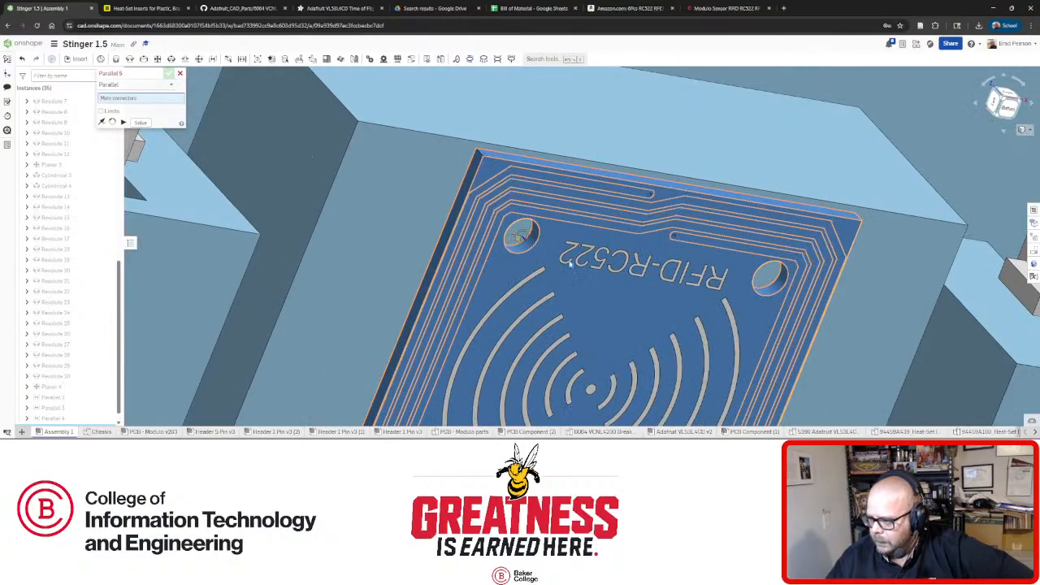
right_drag(598, 289, 601, 295)
key(f)
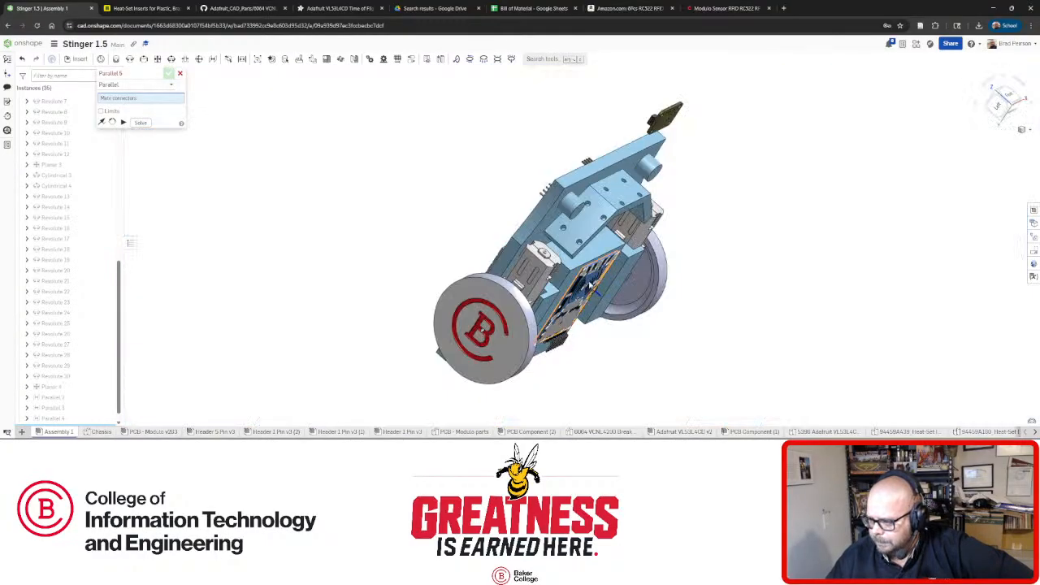
scroll(589, 283, up, 10)
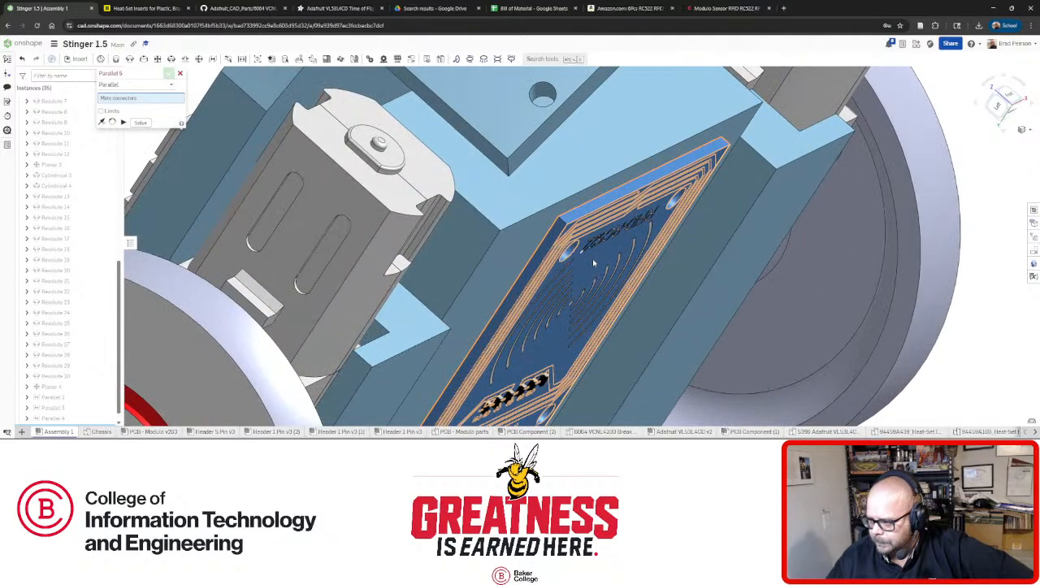
click(592, 260)
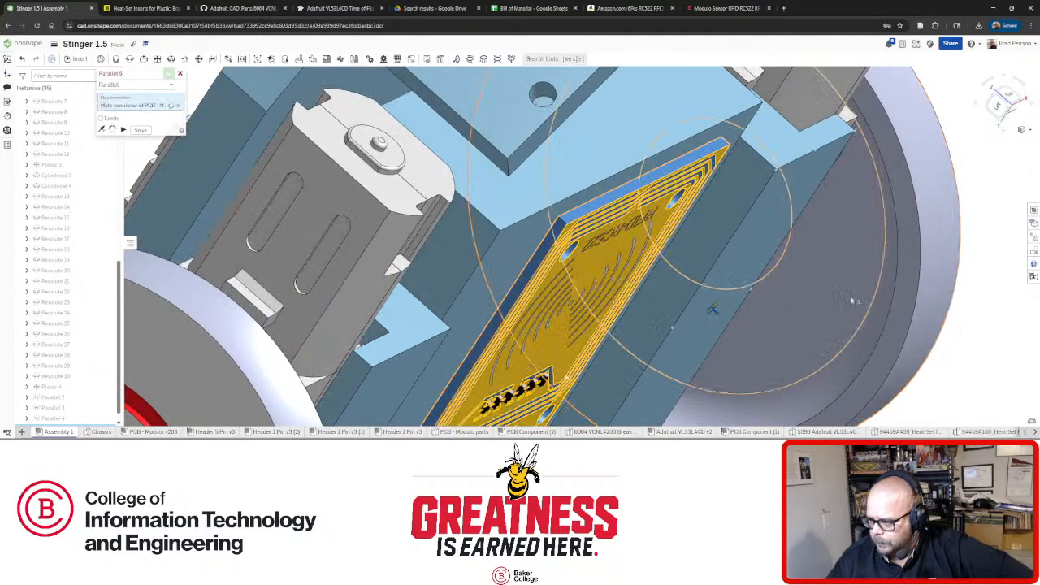
Pick a second board connector for the Parallel mate, then cancel the mate.
right_drag(671, 327, 605, 248)
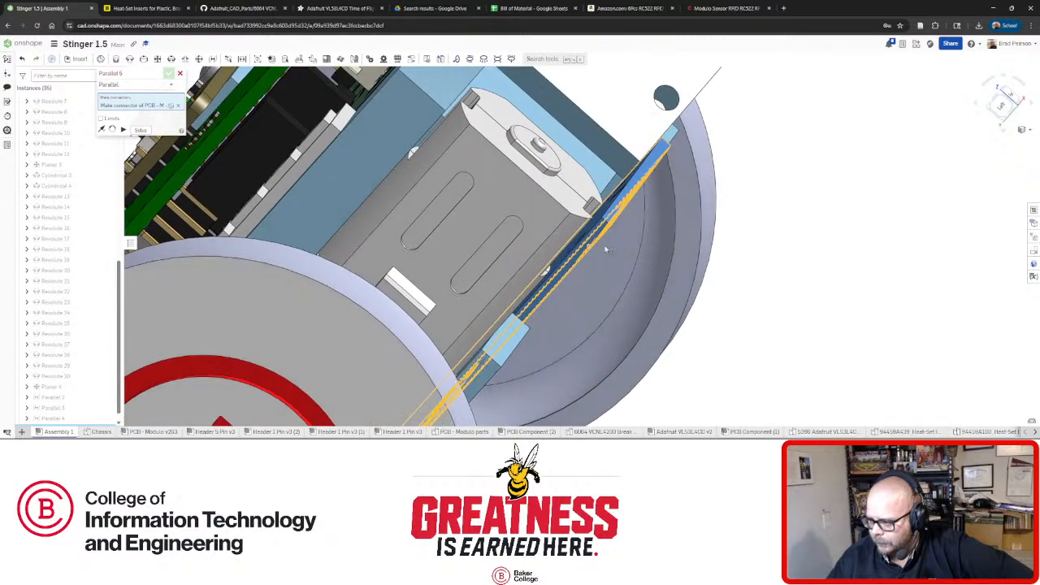
scroll(605, 249, up, 5)
click(592, 216)
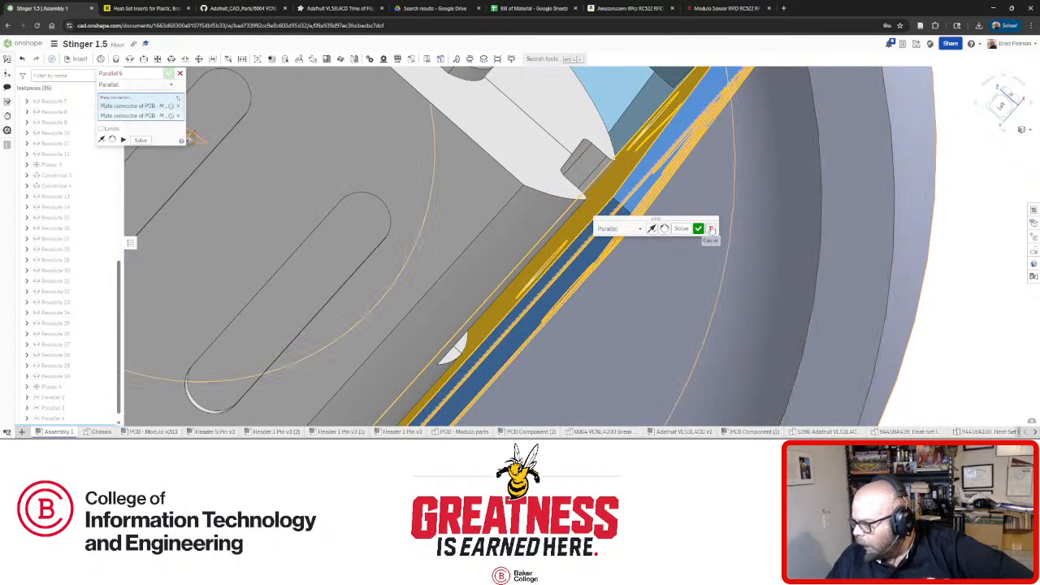
click(711, 229)
Pull the RFID board out onto the chassis underside block and view it from several angles.
scroll(675, 266, down, 7)
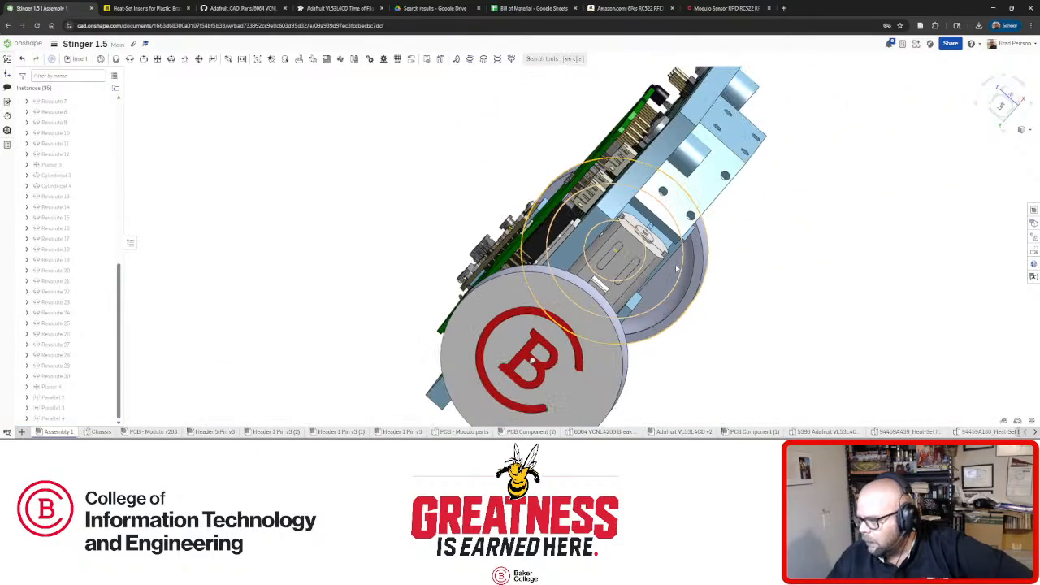
right_drag(675, 266, 513, 167)
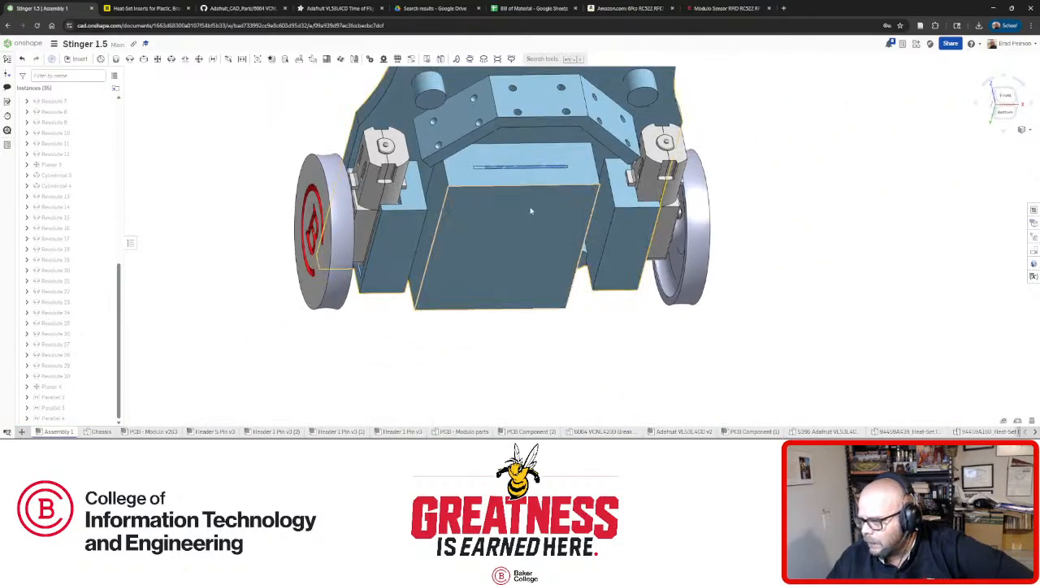
scroll(512, 165, up, 5)
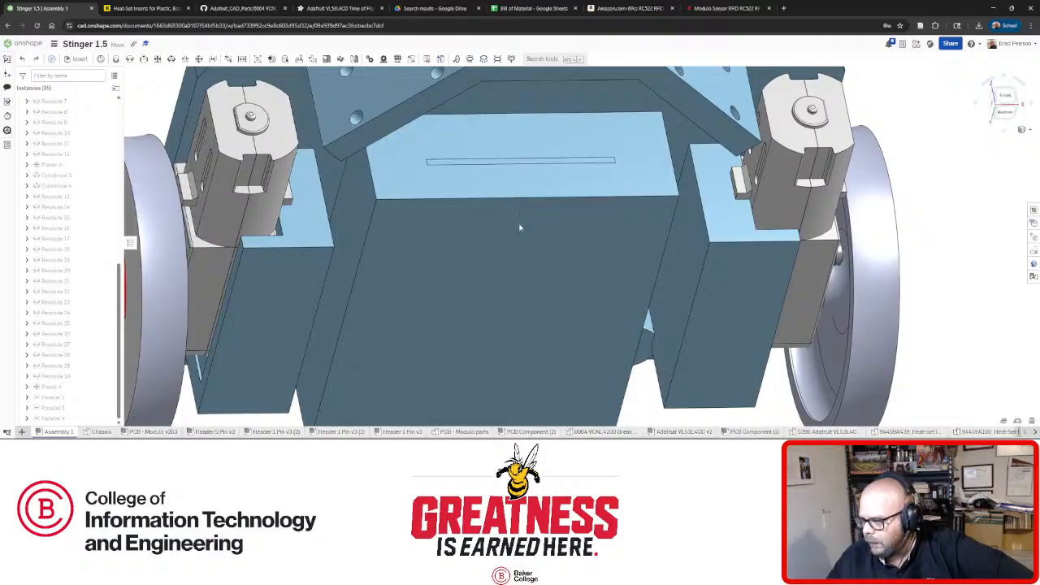
mouse_move(519, 225)
mouse_down()
mouse_move(522, 236)
mouse_move(521, 227)
mouse_up()
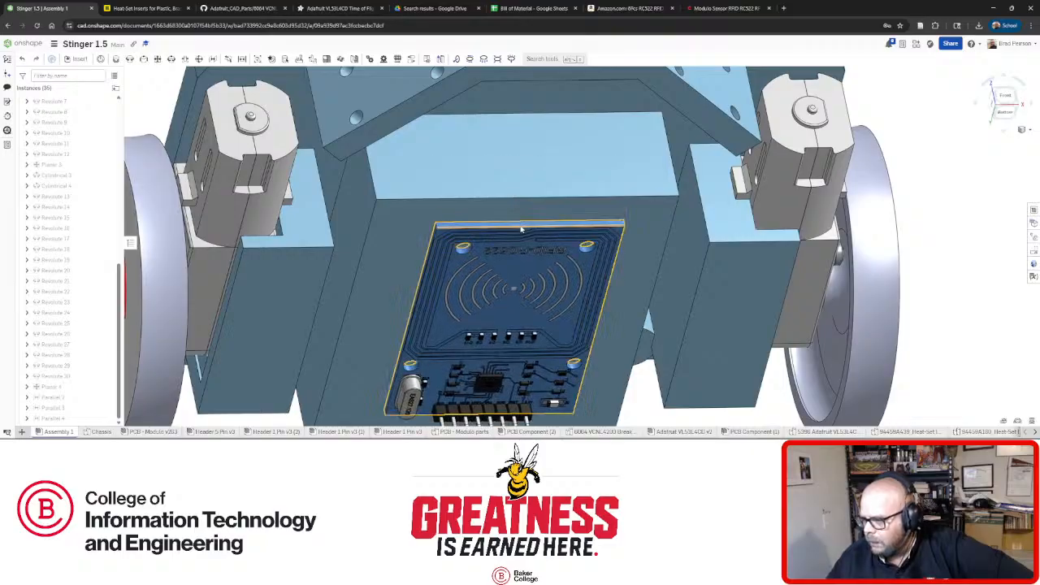
right_drag(522, 229, 550, 206)
scroll(550, 206, down, 7)
scroll(549, 246, up, 4)
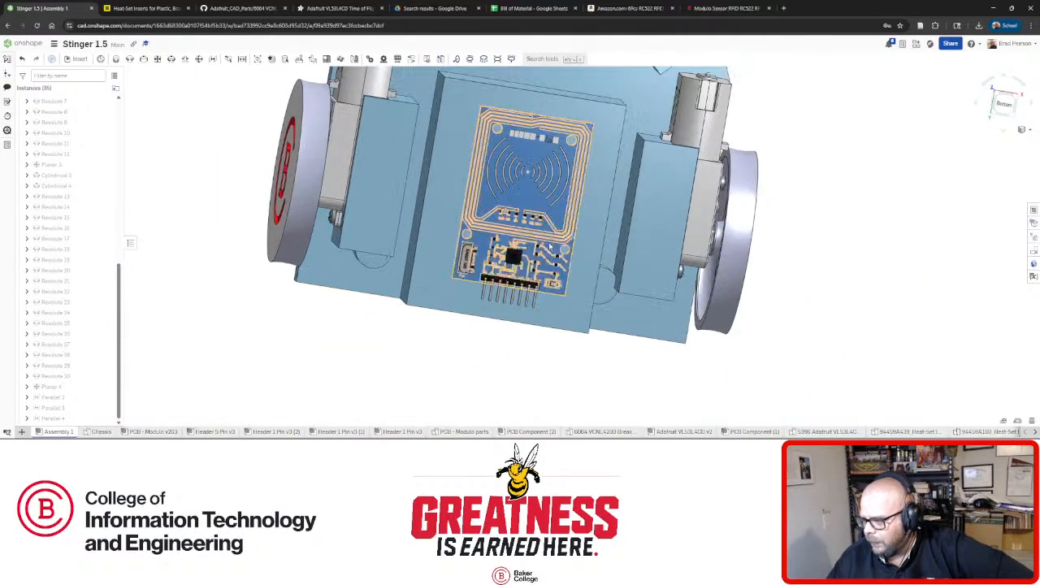
right_drag(550, 247, 639, 212)
scroll(588, 156, up, 3)
scroll(620, 192, down, 4)
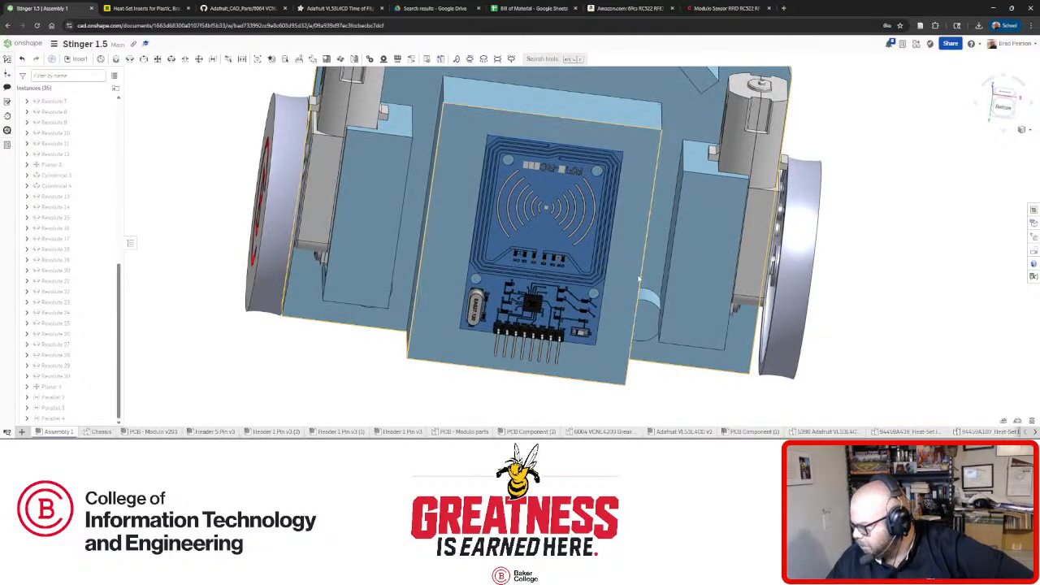
right_drag(610, 332, 662, 260)
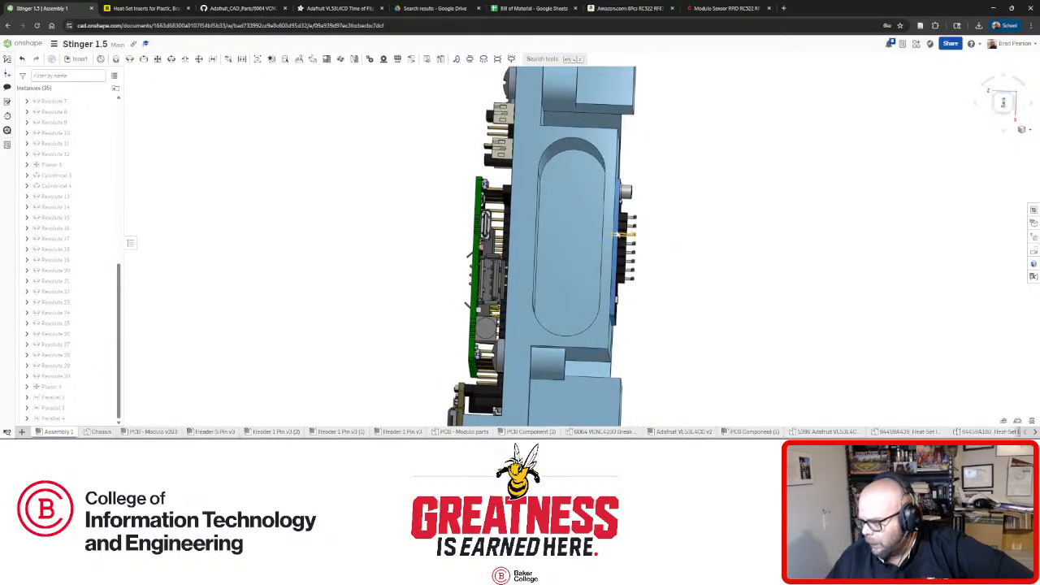
right_drag(630, 252, 552, 275)
Nudge the blue sensor board slightly outward from the chassis.
scroll(626, 239, down, 1)
scroll(655, 248, up, 4)
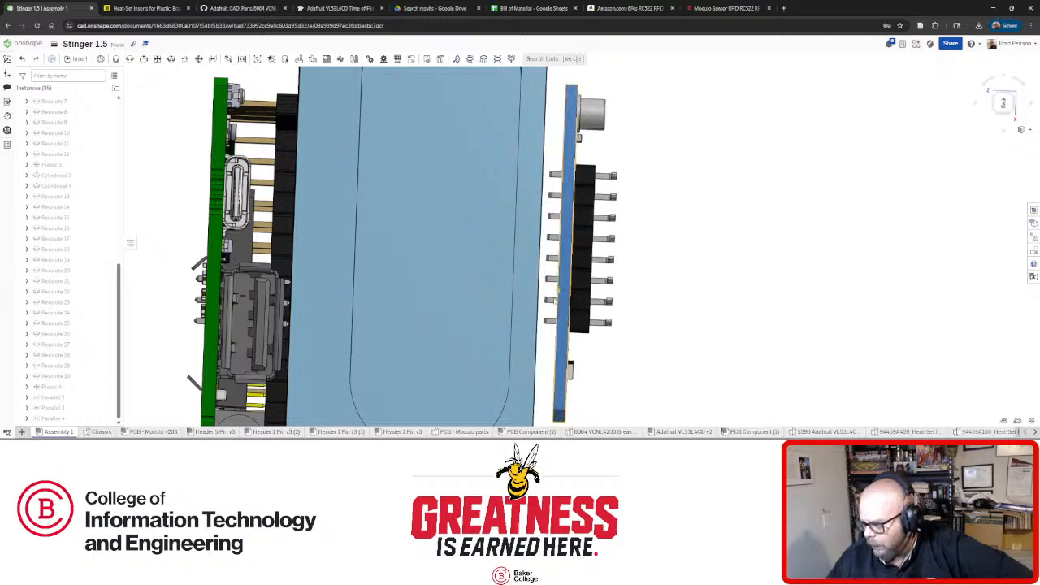
right_drag(569, 221, 593, 251)
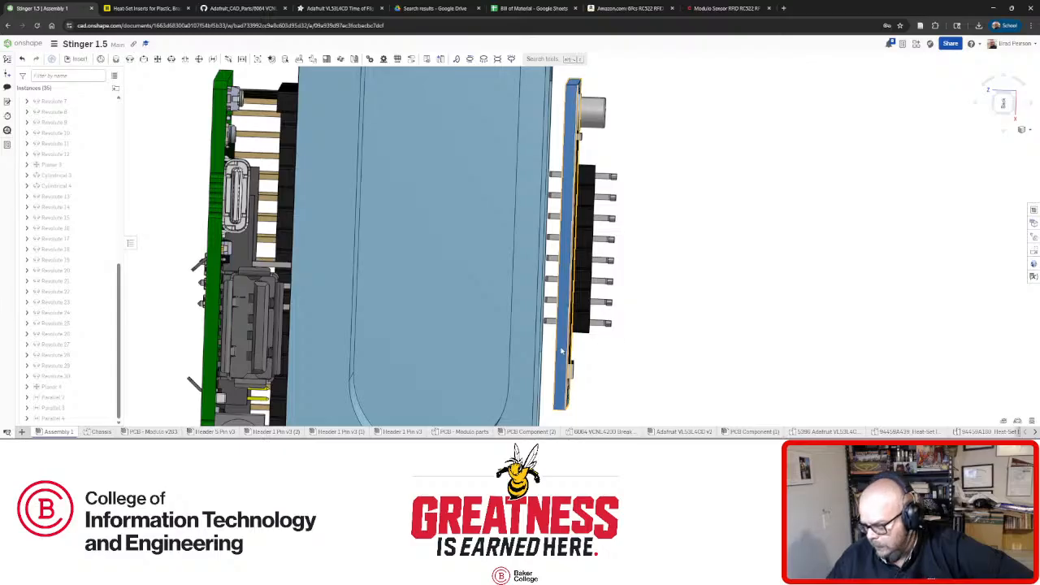
drag(567, 354, 572, 353)
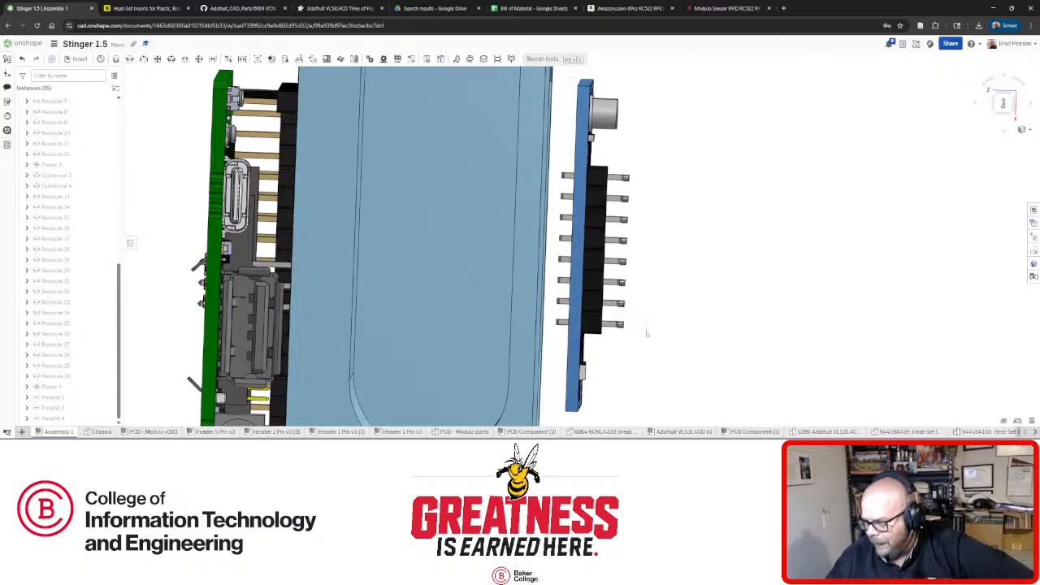
Orbit around the RFID board to inspect it from oblique and underside views.
right_drag(646, 333, 569, 313)
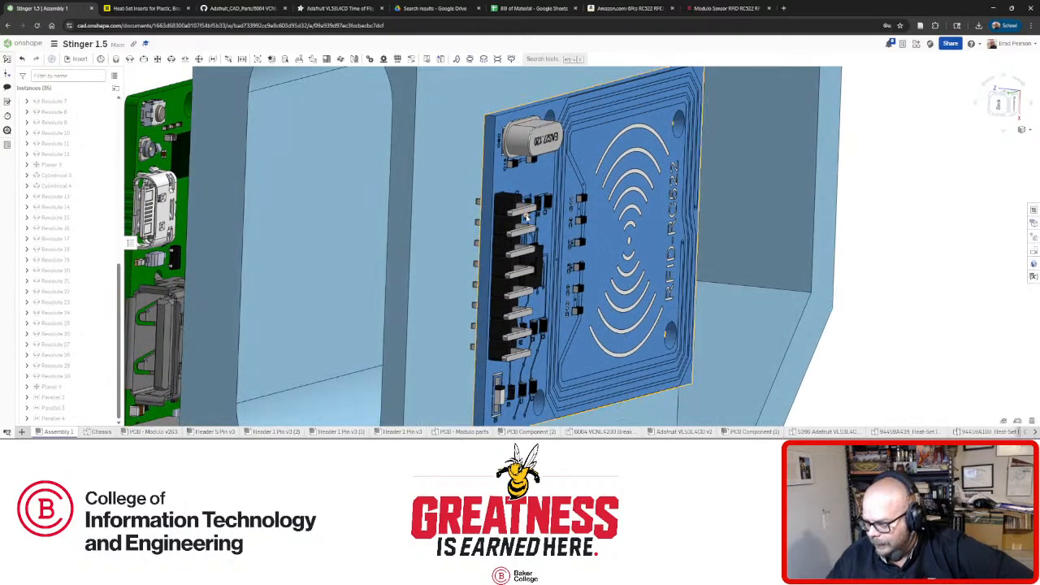
right_drag(527, 218, 545, 180)
scroll(476, 179, down, 2)
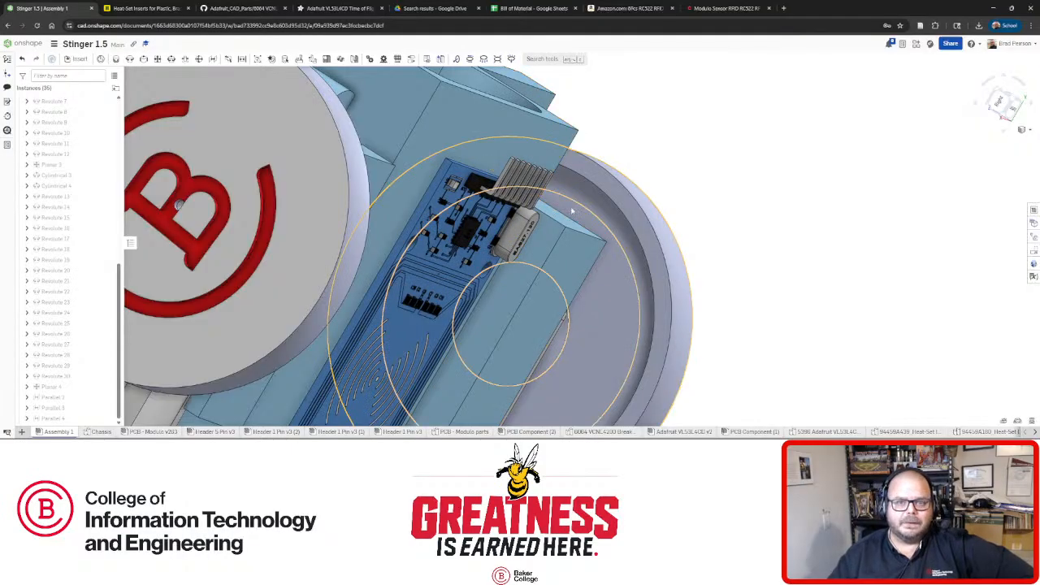
right_drag(536, 197, 550, 247)
scroll(501, 177, down, 4)
scroll(503, 192, up, 5)
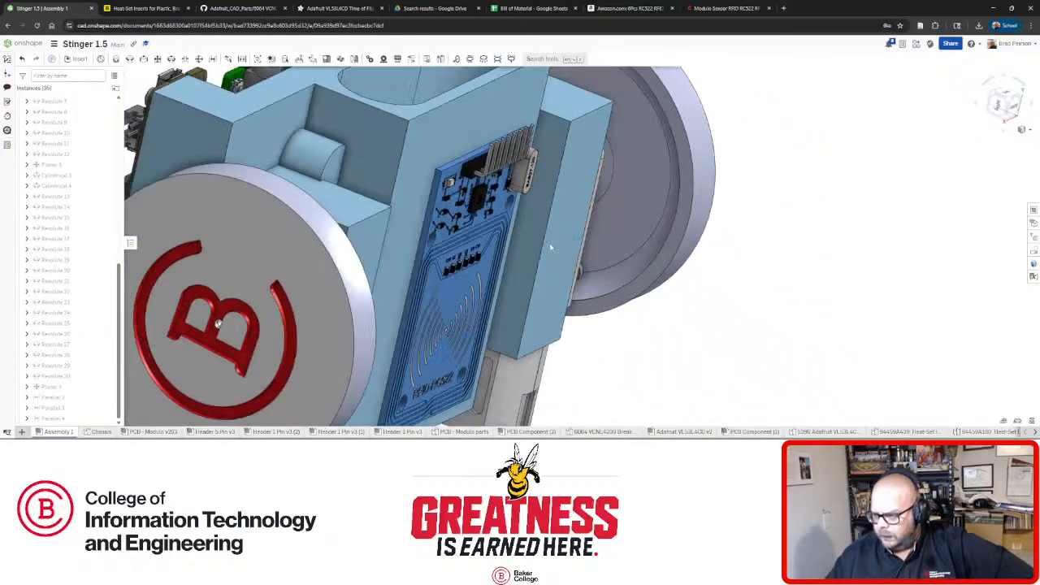
click(158, 432)
Select a header pin face on the PCB to check its area, and orbit to the underside.
scroll(416, 176, up, 5)
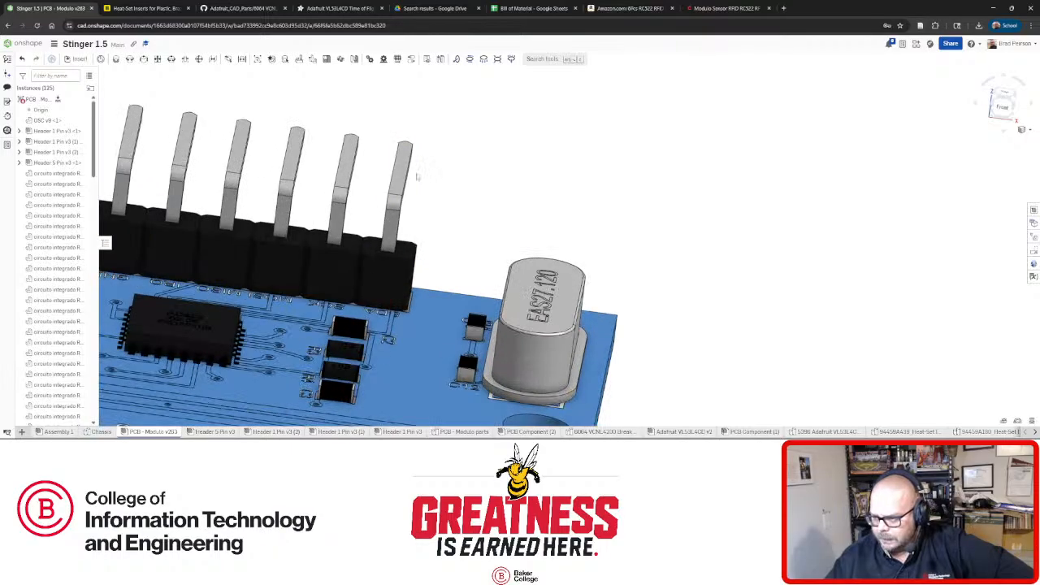
click(402, 173)
right_drag(443, 203, 514, 183)
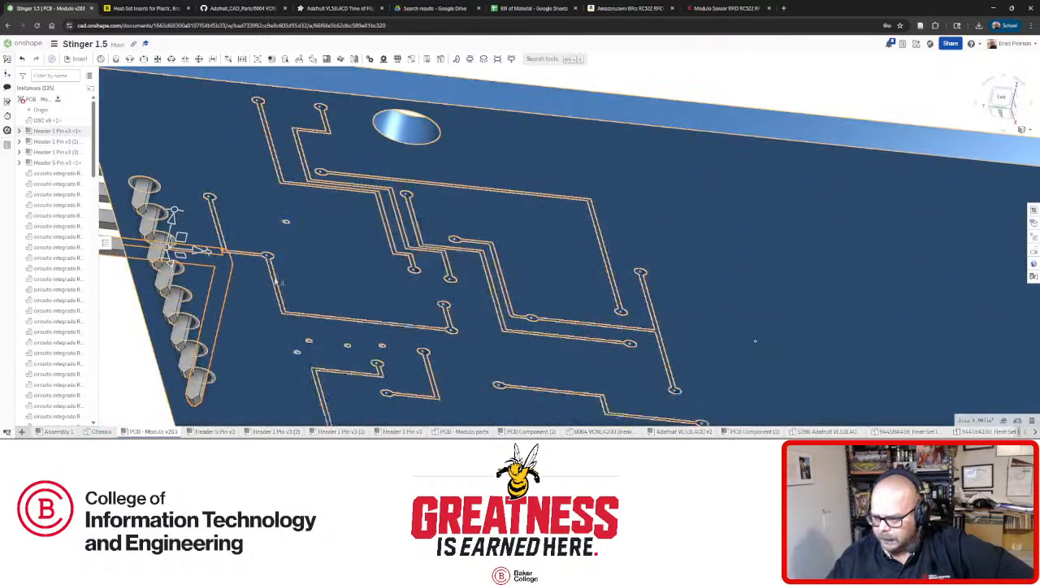
scroll(261, 287, up, 3)
scroll(261, 287, down, 4)
scroll(211, 380, up, 5)
Orbit over the PCB's underside traces and top, reading a small component's diameter.
right_drag(213, 378, 239, 335)
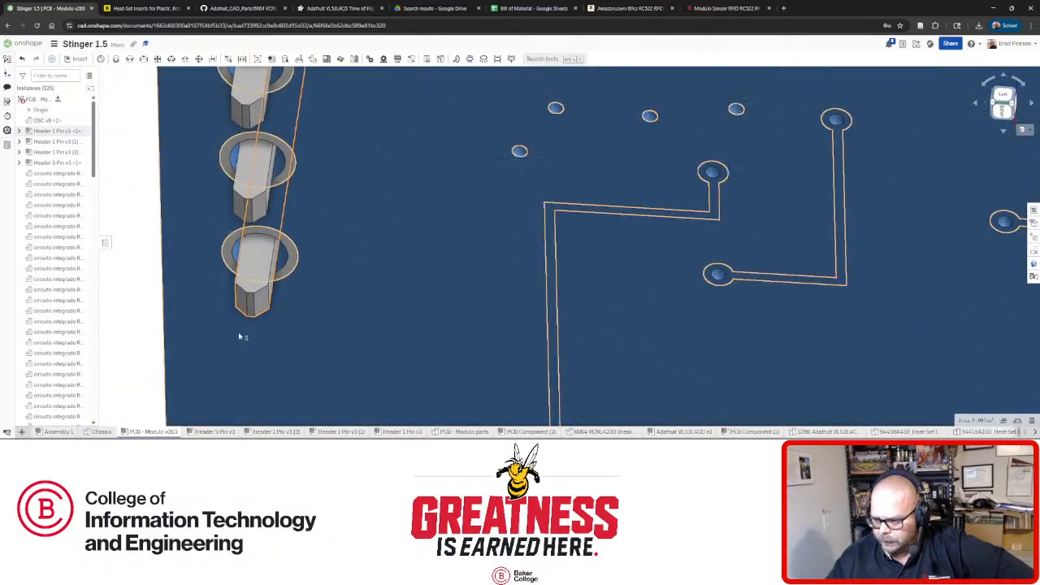
scroll(342, 320, down, 8)
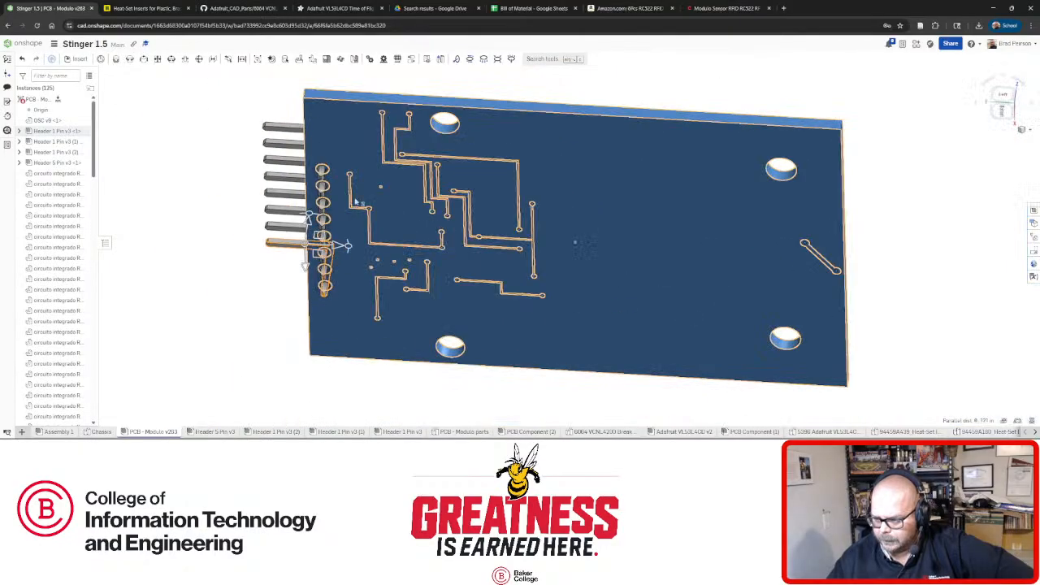
right_drag(341, 246, 472, 246)
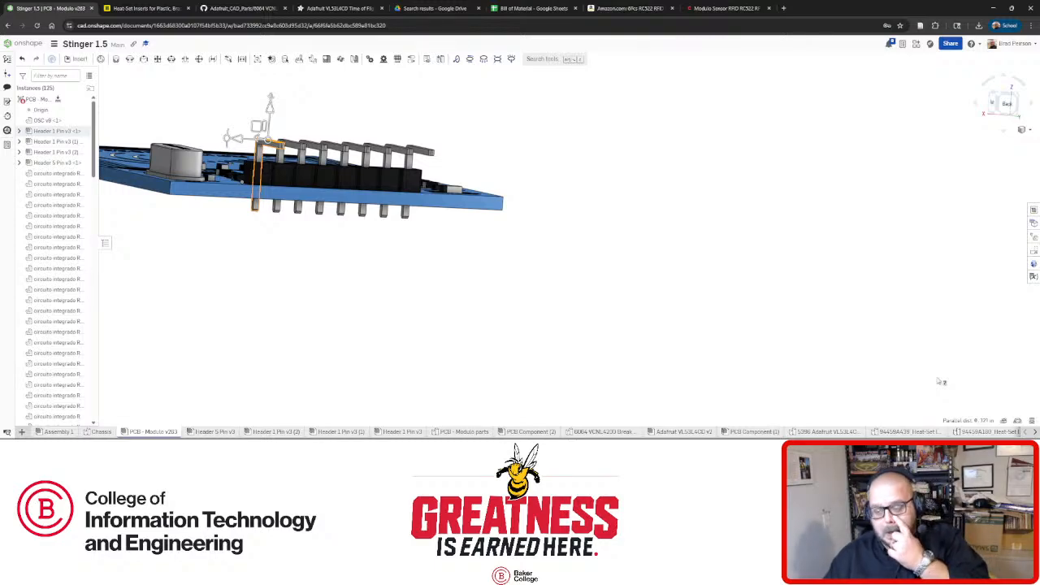
mouse_move(381, 255)
right_down()
mouse_move(350, 242)
mouse_move(365, 255)
right_up()
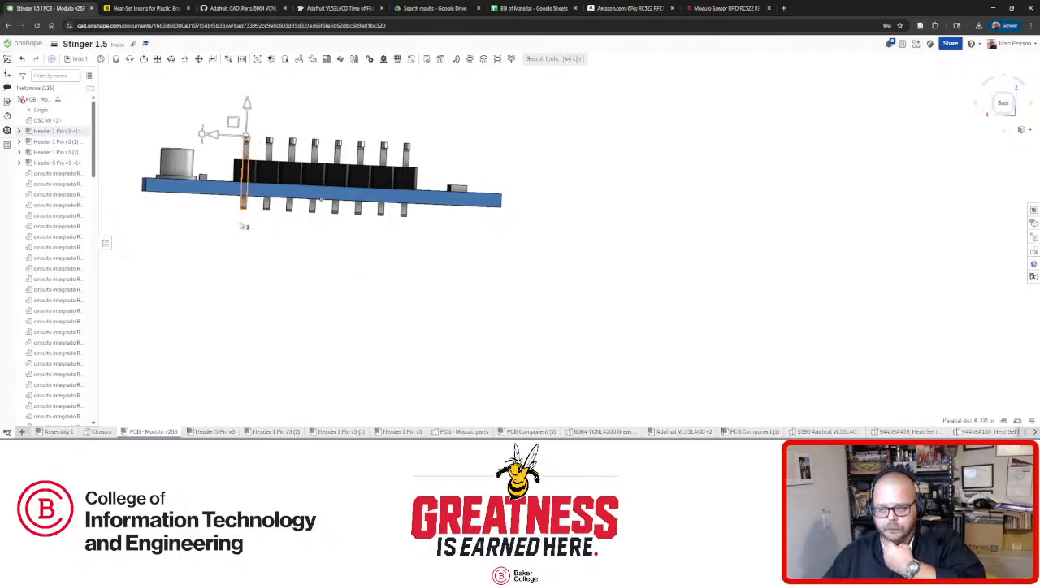
right_drag(209, 218, 185, 207)
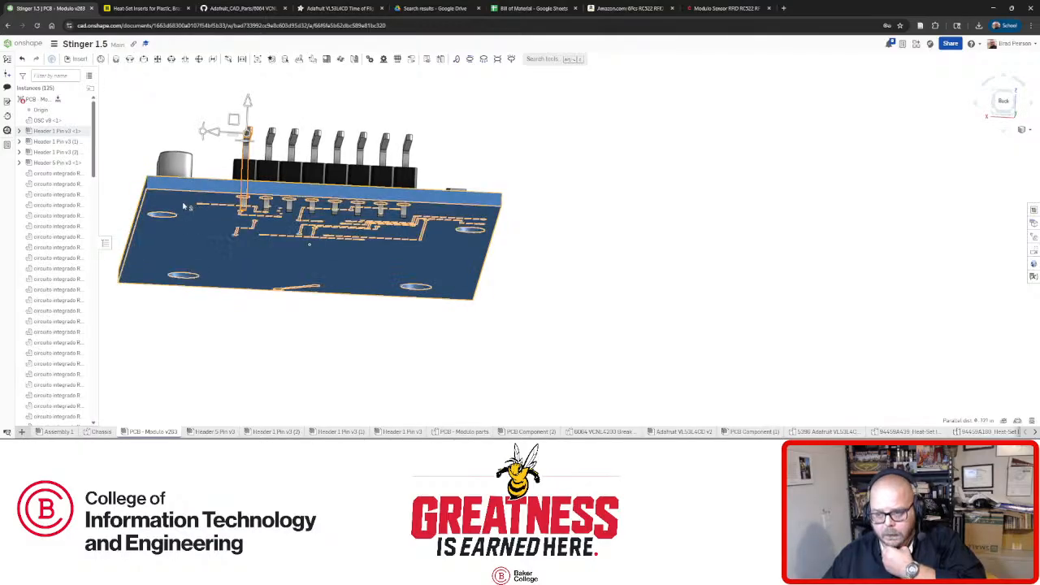
right_drag(256, 220, 251, 249)
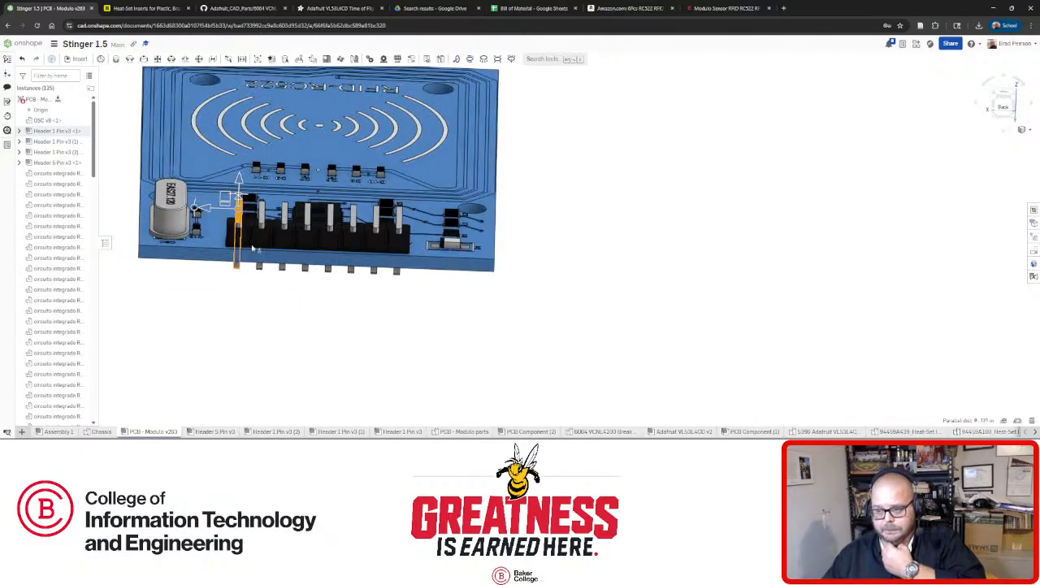
click(474, 213)
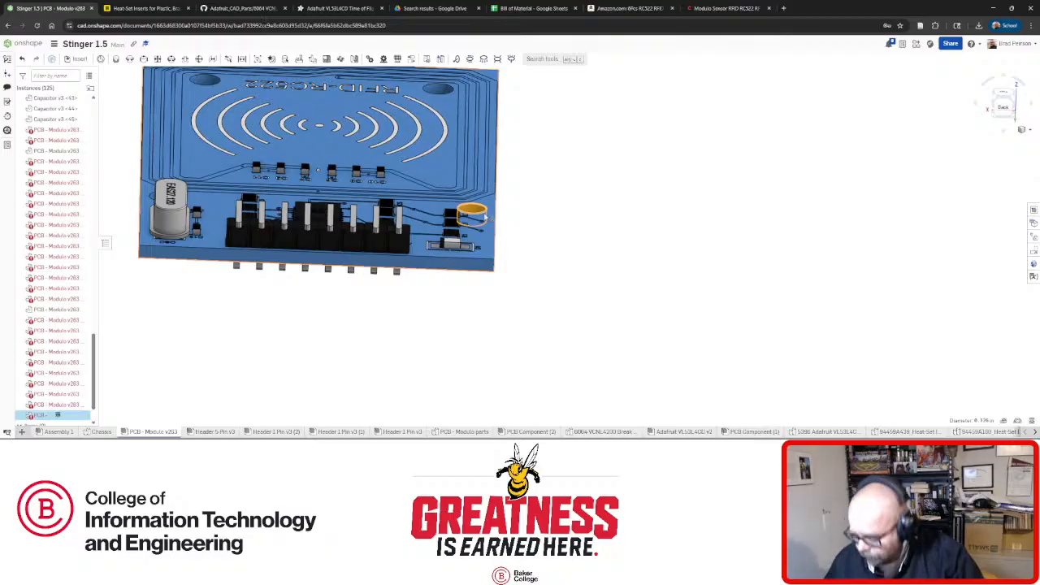
click(551, 195)
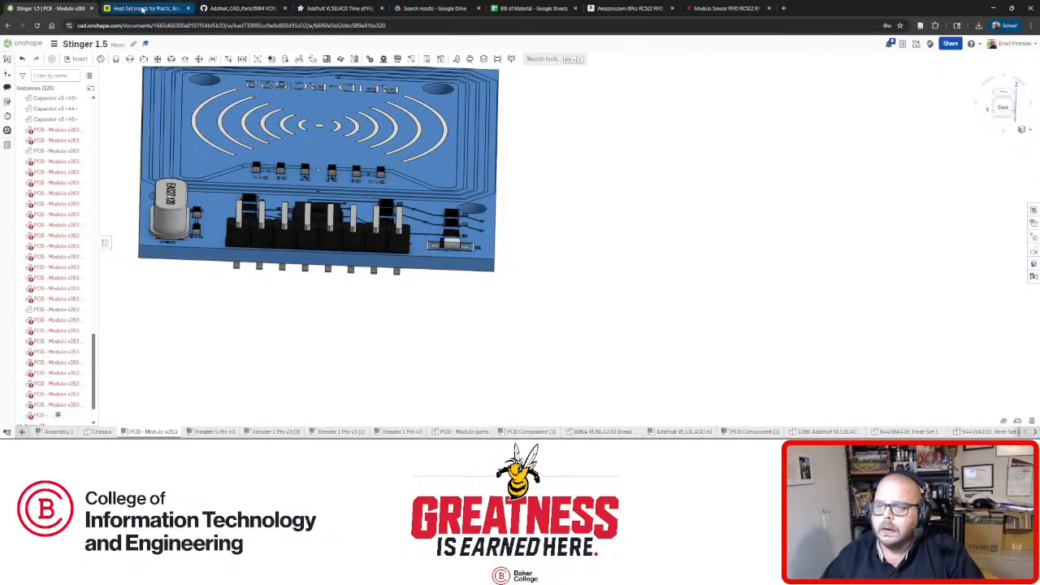
click(142, 9)
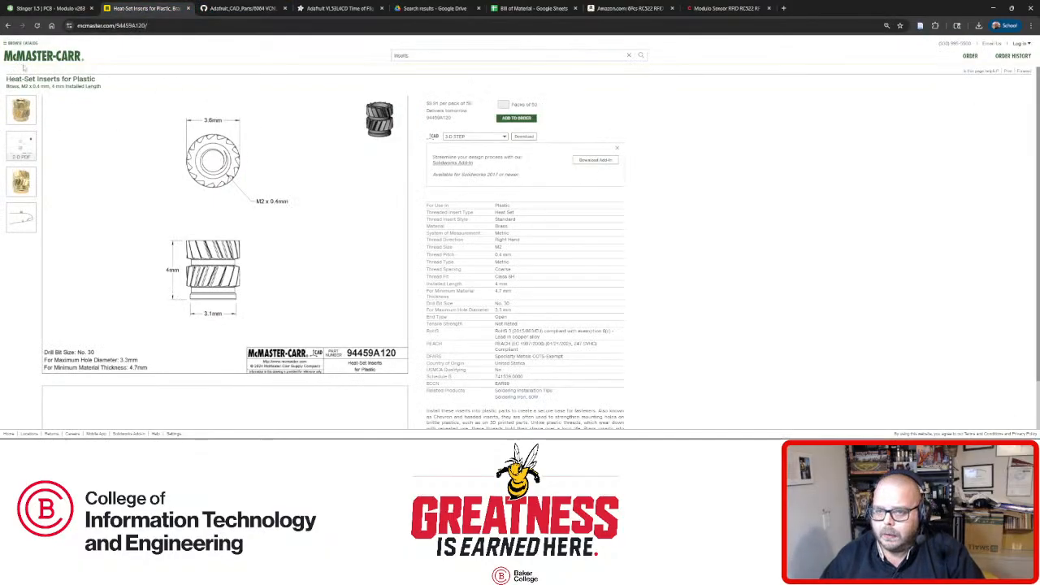
Filter heat-set inserts to M3 and view part 94459A140 (5.7 mm) with its drawing.
click(8, 25)
click(13, 134)
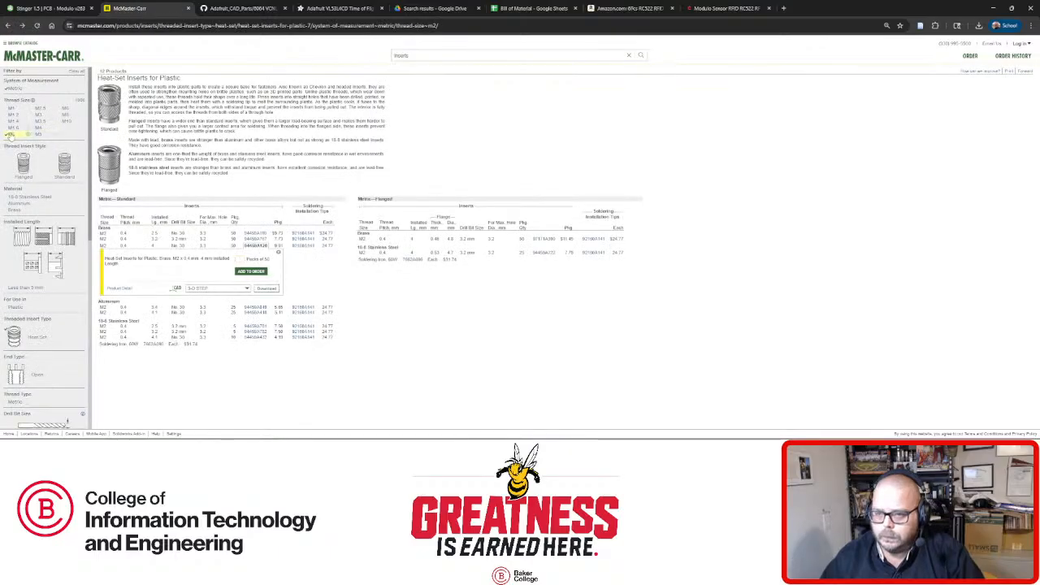
click(40, 114)
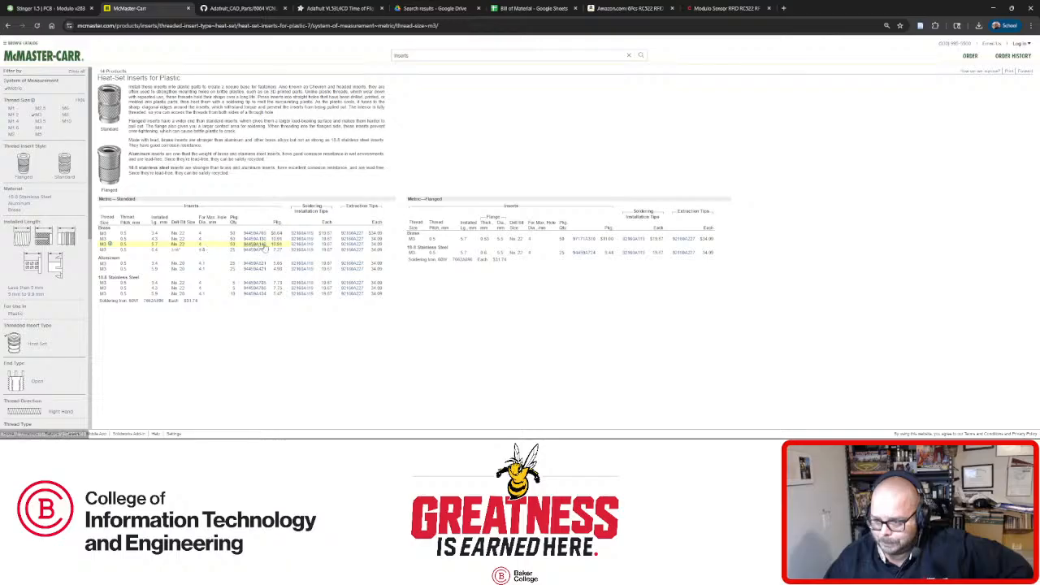
click(255, 244)
click(120, 292)
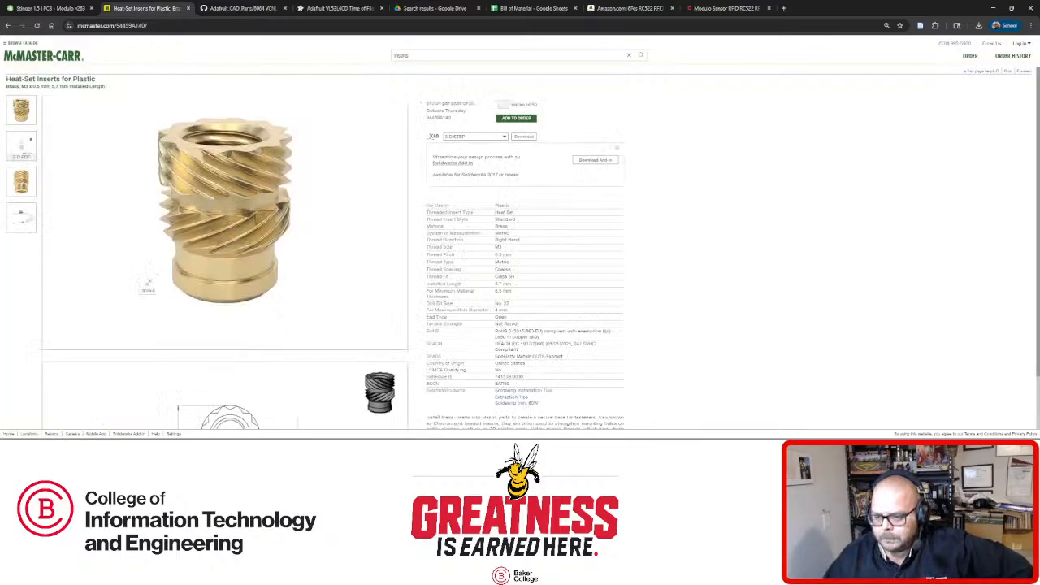
click(146, 282)
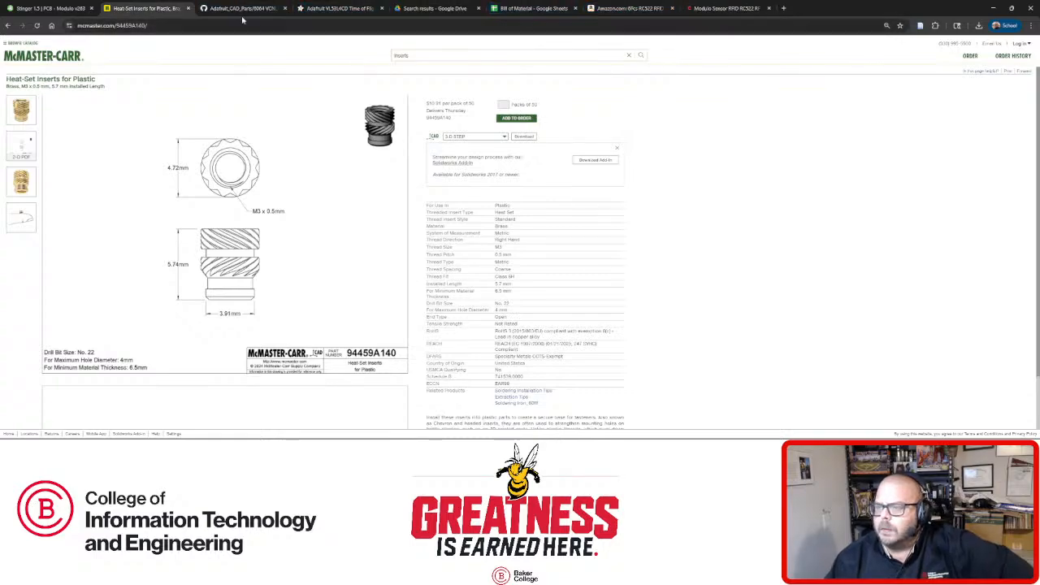
click(49, 8)
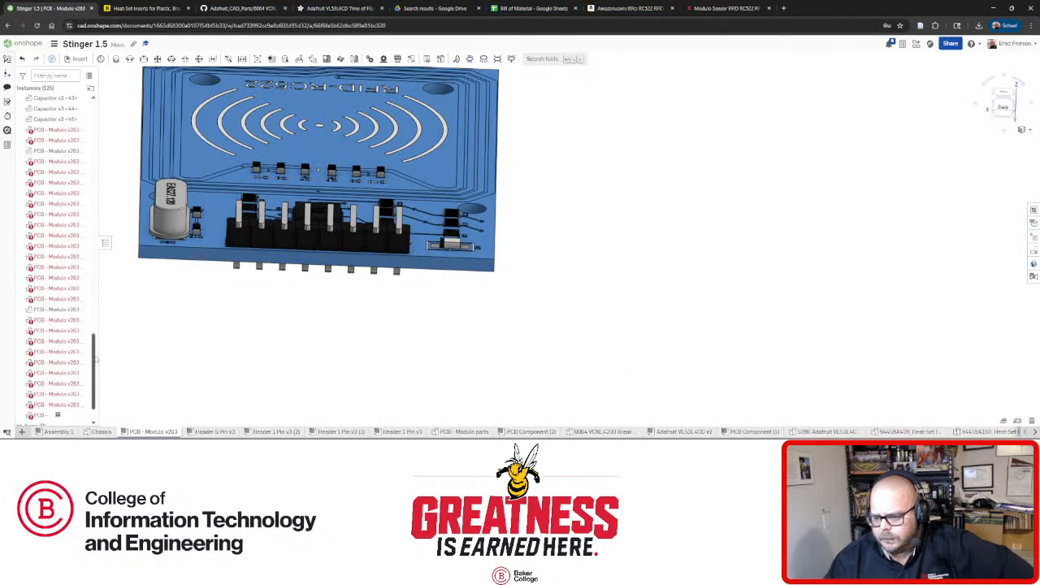
Switch to Assembly 1, show the robot from the front, and select the RFID board.
click(57, 431)
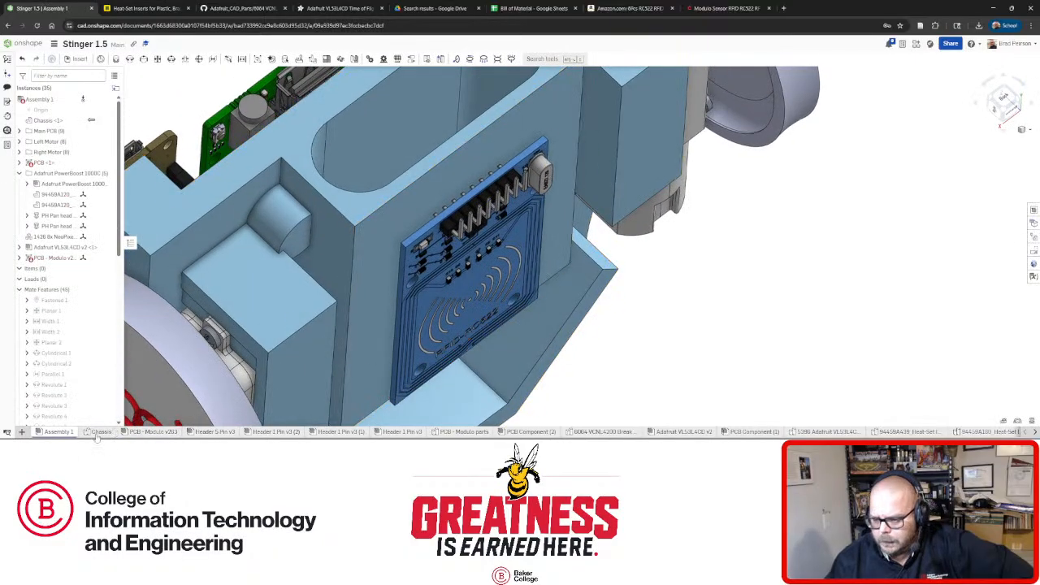
right_drag(403, 346, 403, 325)
key(shift+1)
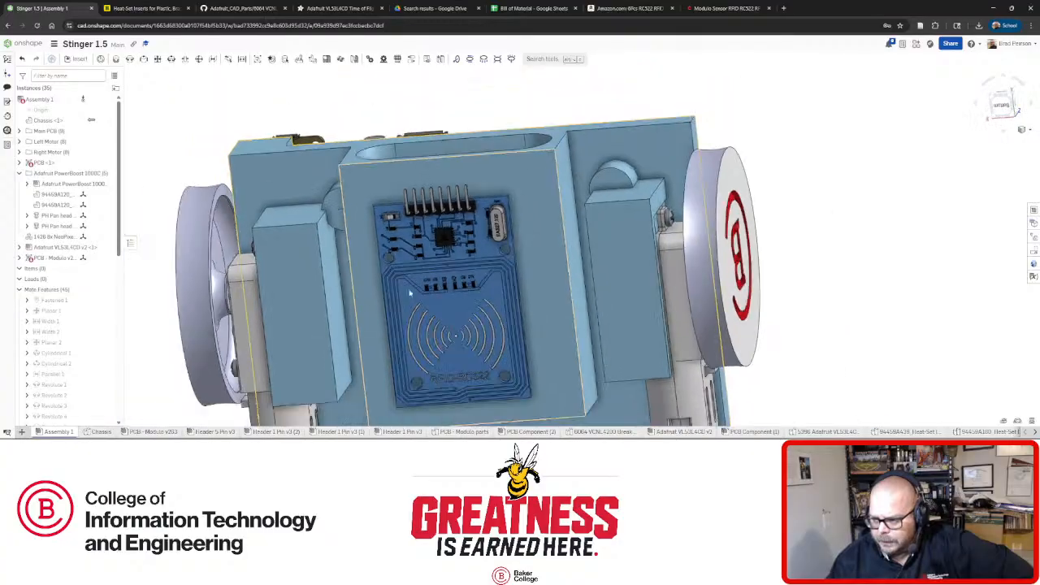
scroll(414, 363, up, 5)
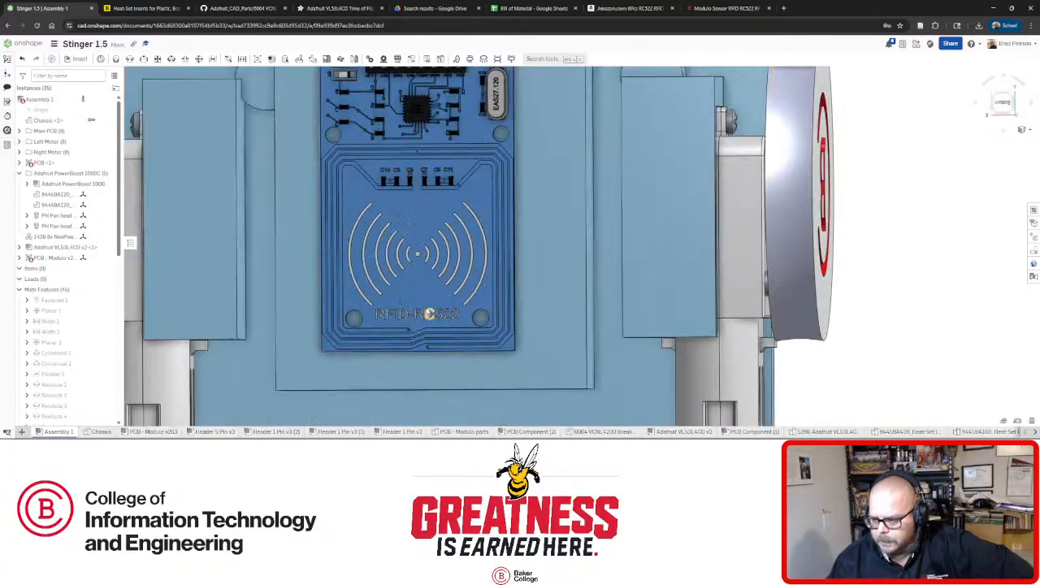
middle_drag(438, 327, 441, 344)
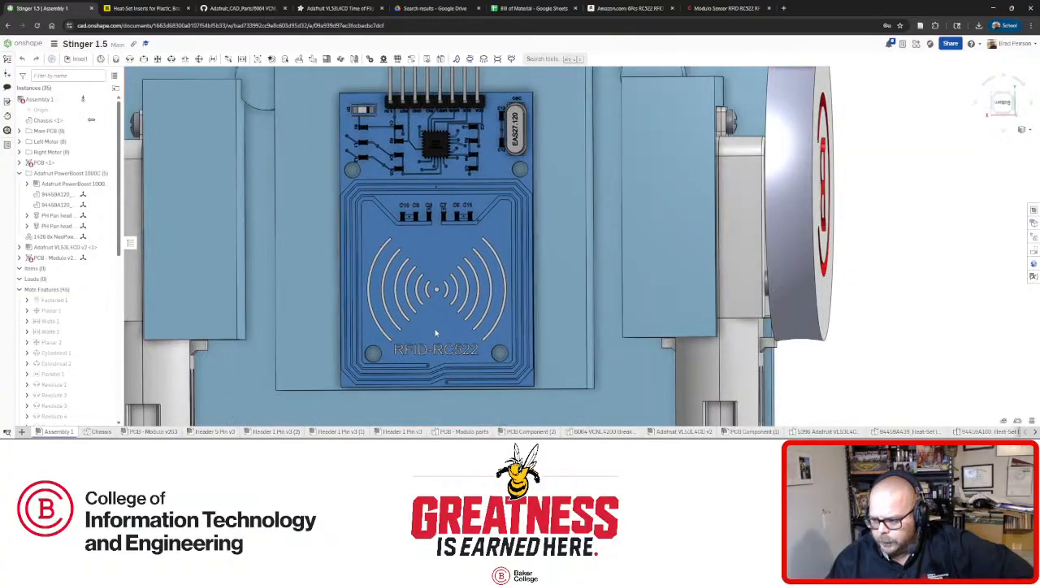
click(497, 357)
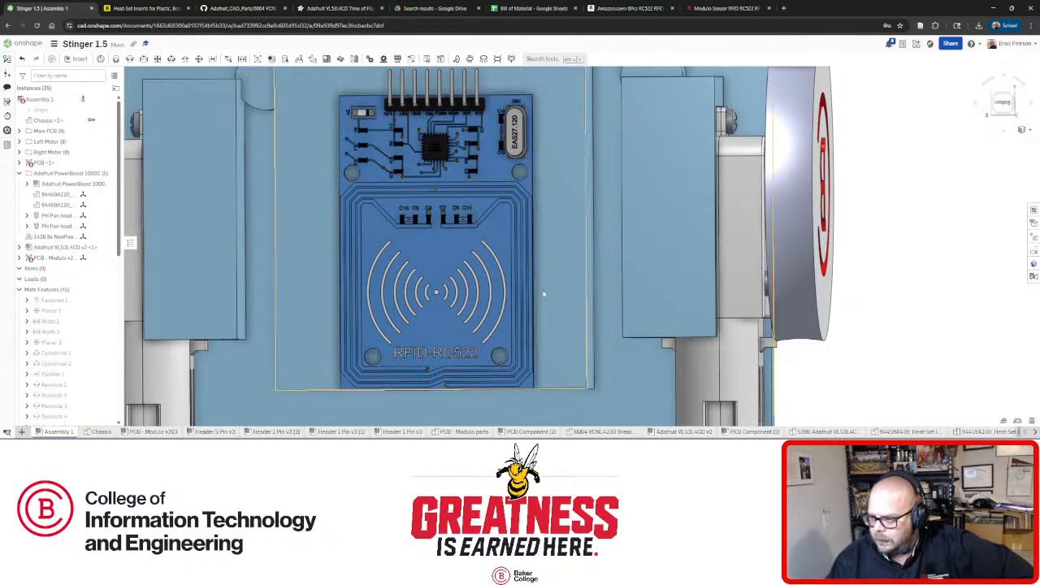
Tilt the view to inspect the board's edge and the chassis top and side.
right_drag(511, 324, 505, 302)
scroll(520, 179, up, 5)
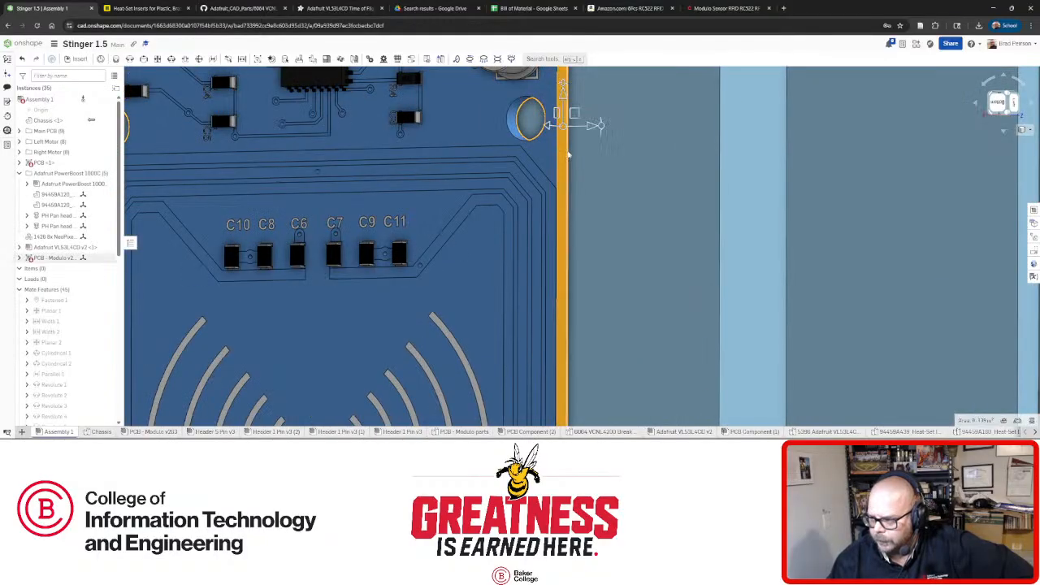
right_drag(565, 122, 646, 240)
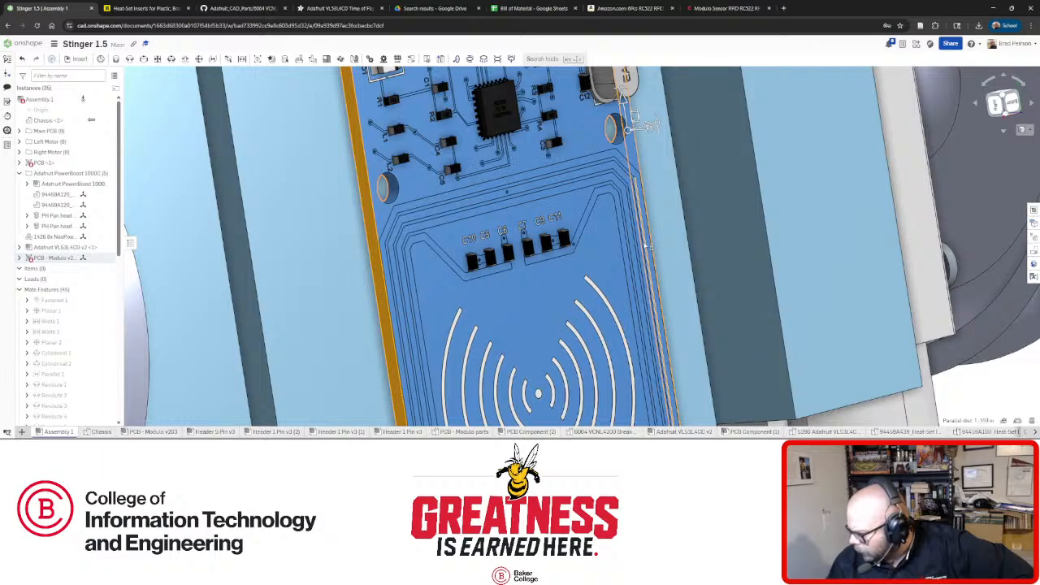
scroll(648, 126, down, 5)
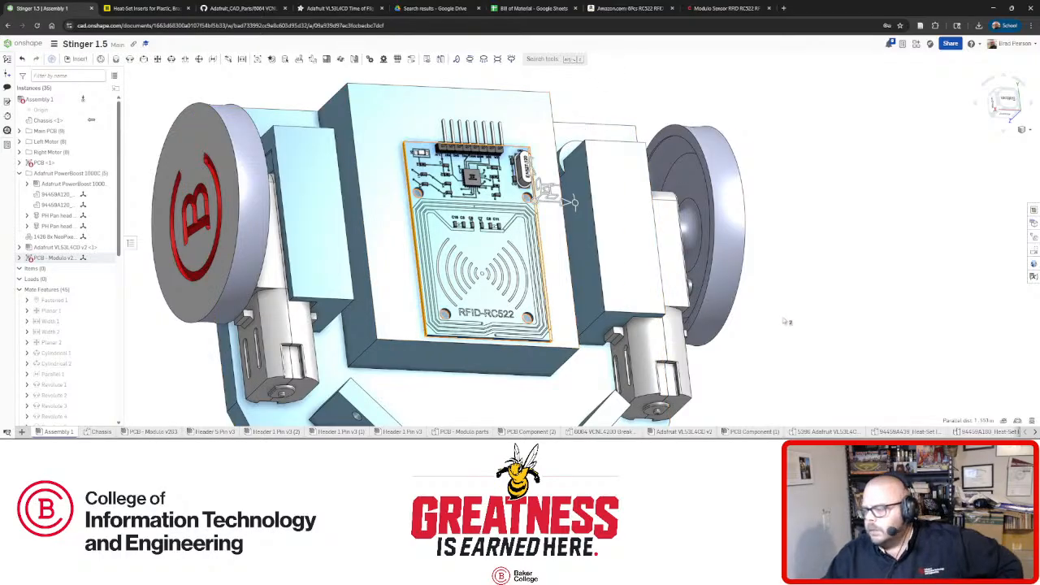
key(space)
right_drag(460, 163, 504, 200)
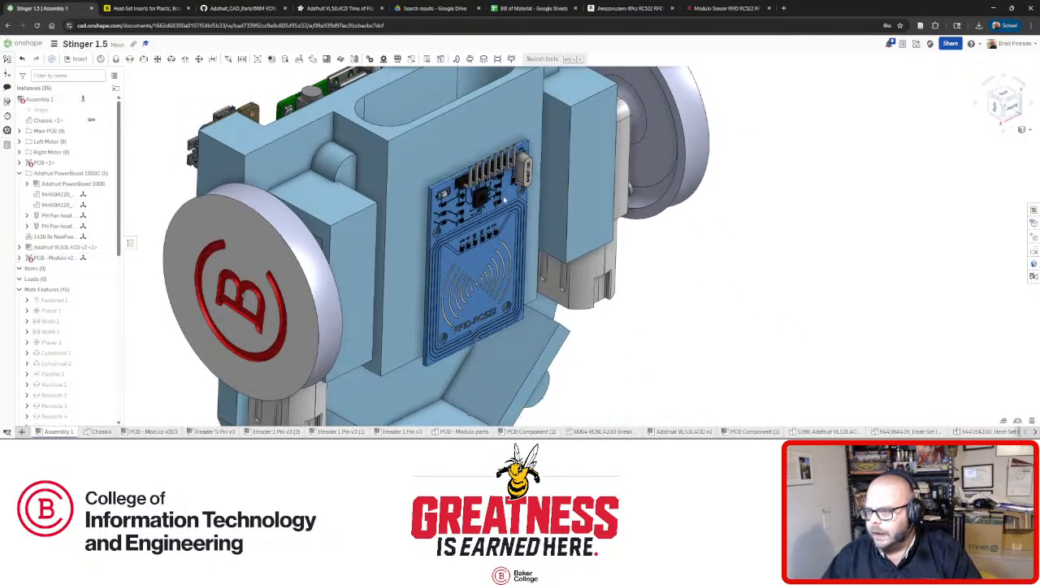
scroll(504, 200, up, 10)
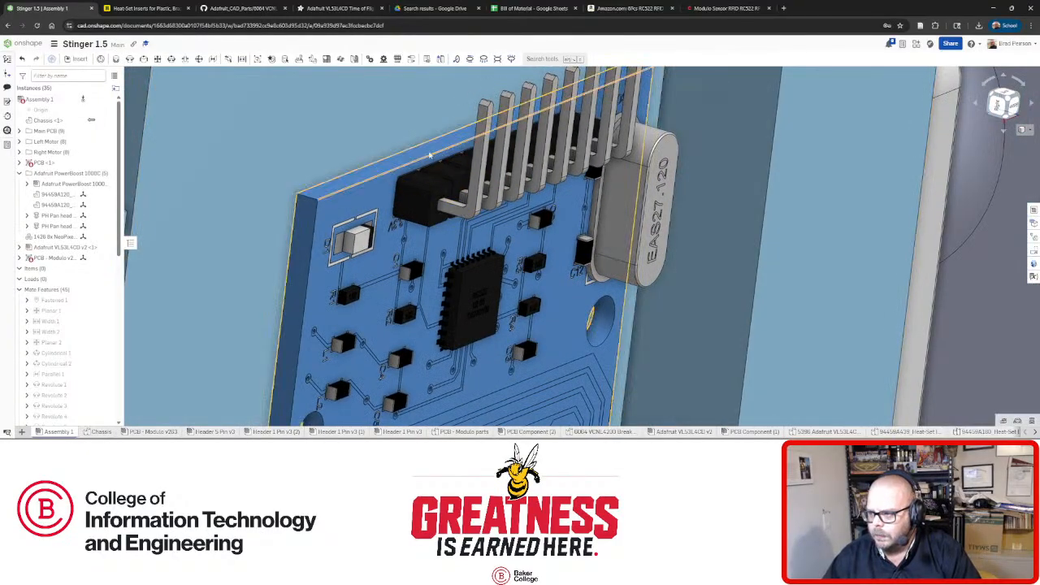
Select the RFID board and its lower side face to check its placement, then deselect.
click(430, 155)
right_drag(419, 203, 387, 279)
scroll(442, 166, down, 3)
scroll(418, 212, down, 5)
scroll(422, 297, up, 4)
click(378, 317)
scroll(406, 254, up, 2)
scroll(406, 254, down, 3)
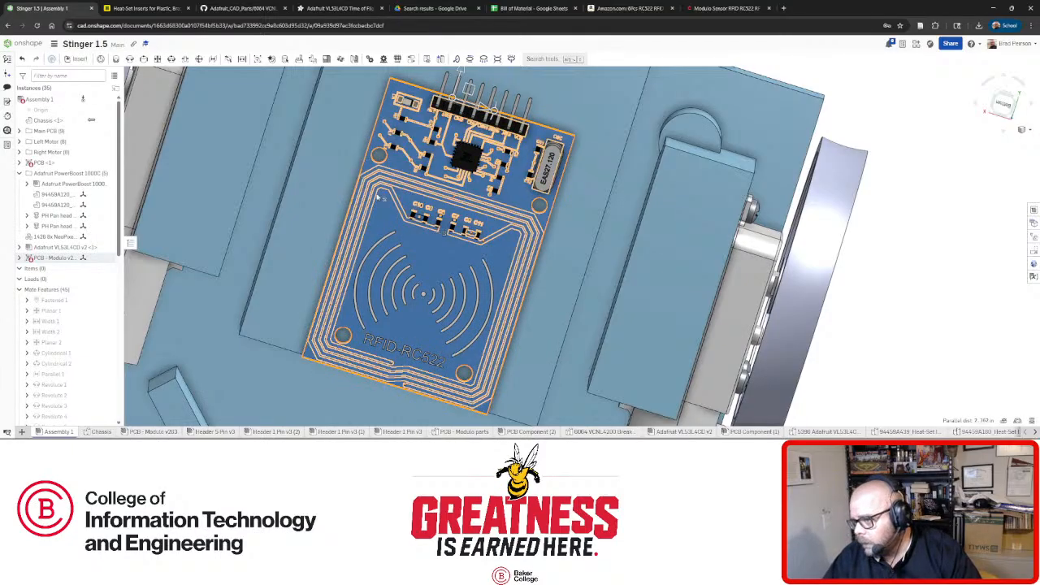
click(937, 241)
Select a mounting-hole edge on the RFID board and view its measurement details.
click(378, 165)
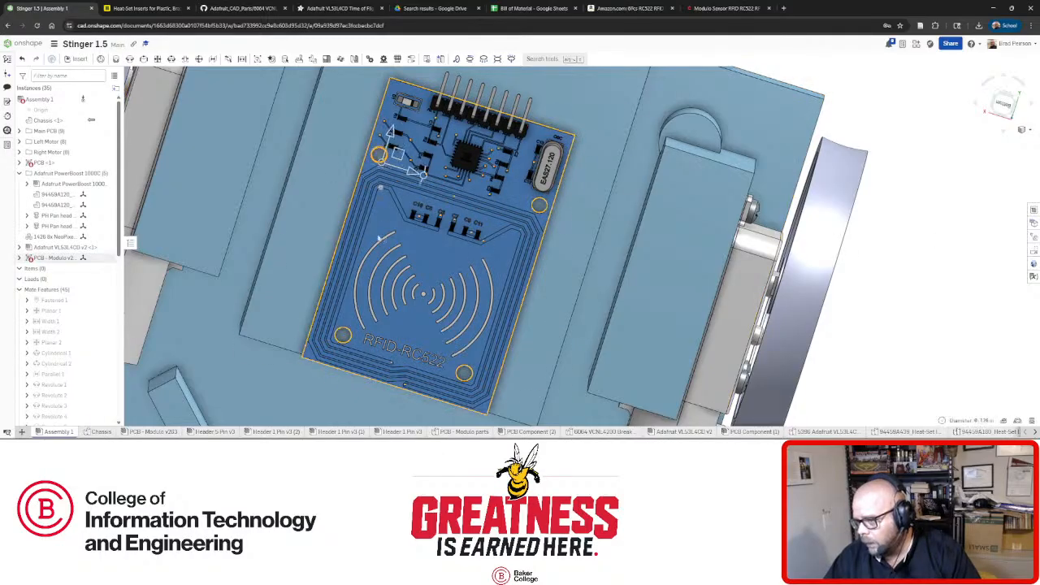
right_drag(378, 167, 357, 378)
scroll(357, 379, up, 5)
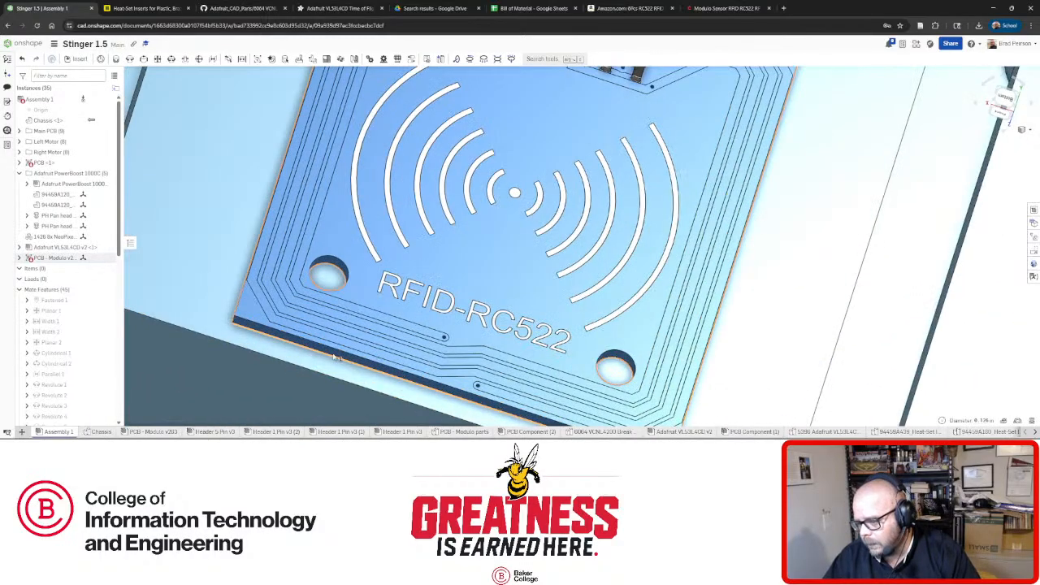
click(1005, 424)
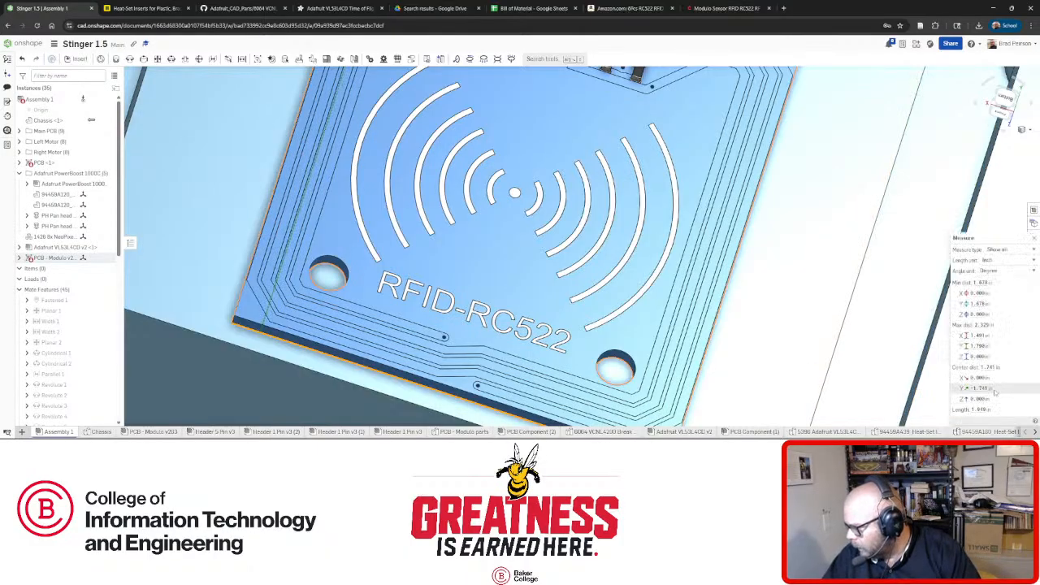
scroll(993, 392, down, 5)
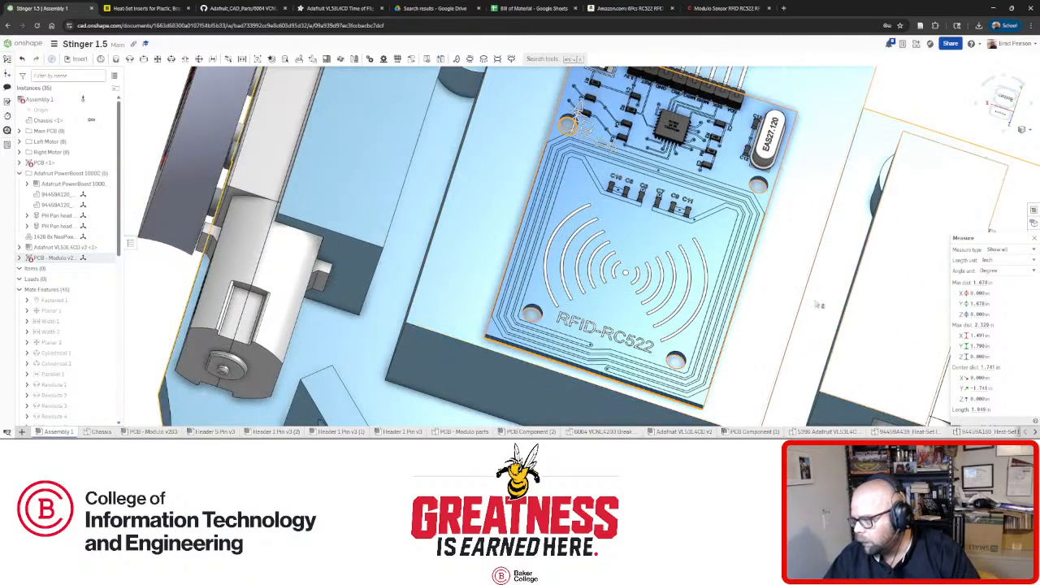
scroll(674, 286, up, 2)
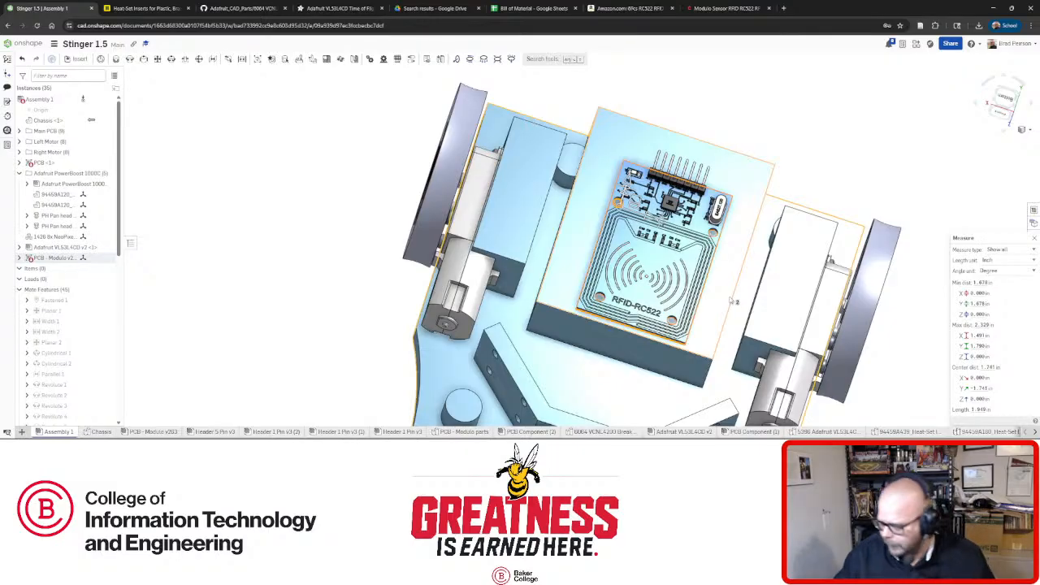
Measure between the board's two lower mounting holes, about 1.018 in apart.
click(793, 180)
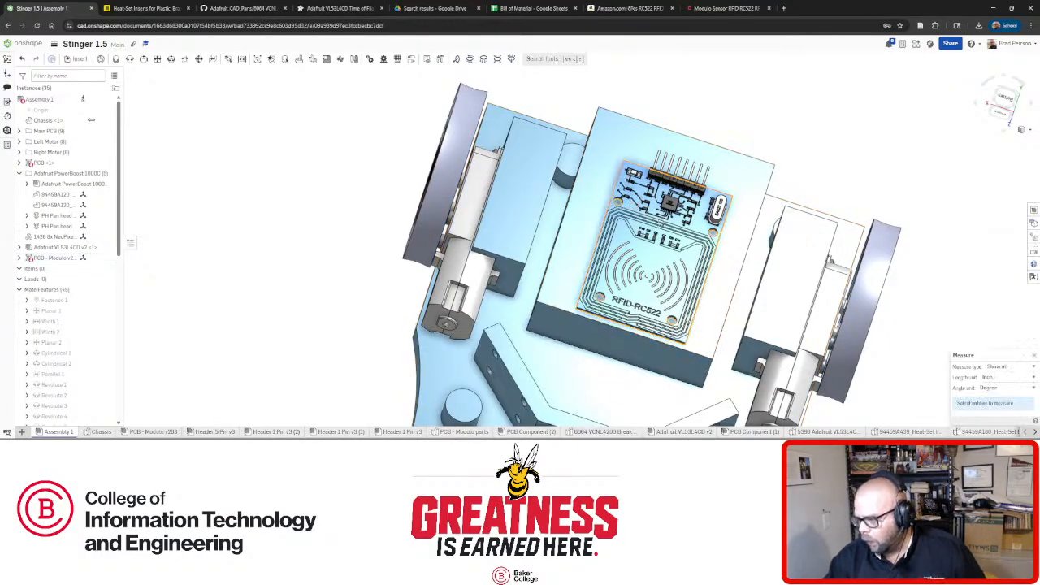
right_drag(715, 341, 682, 311)
scroll(682, 310, up, 10)
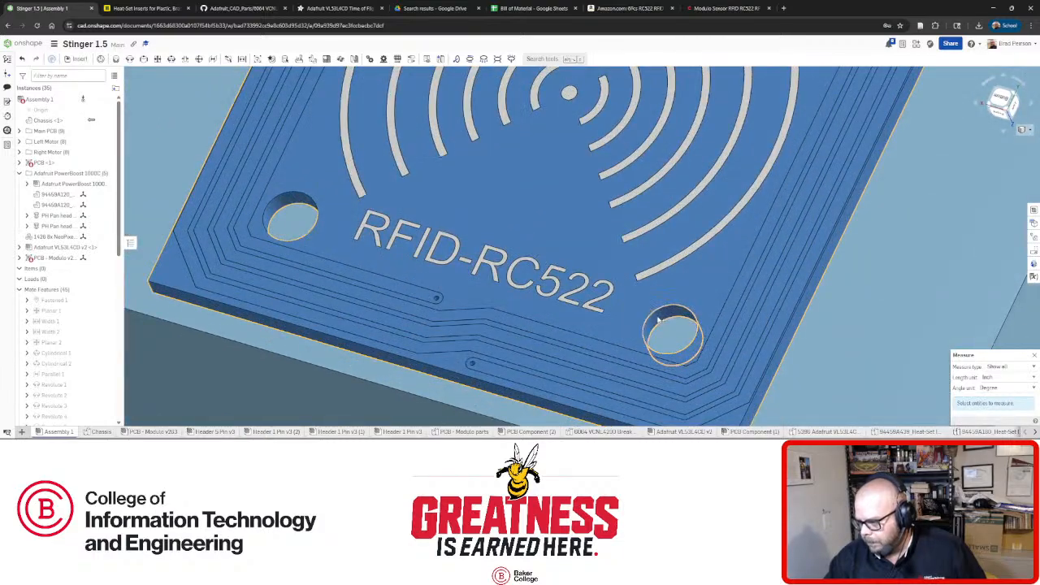
click(660, 324)
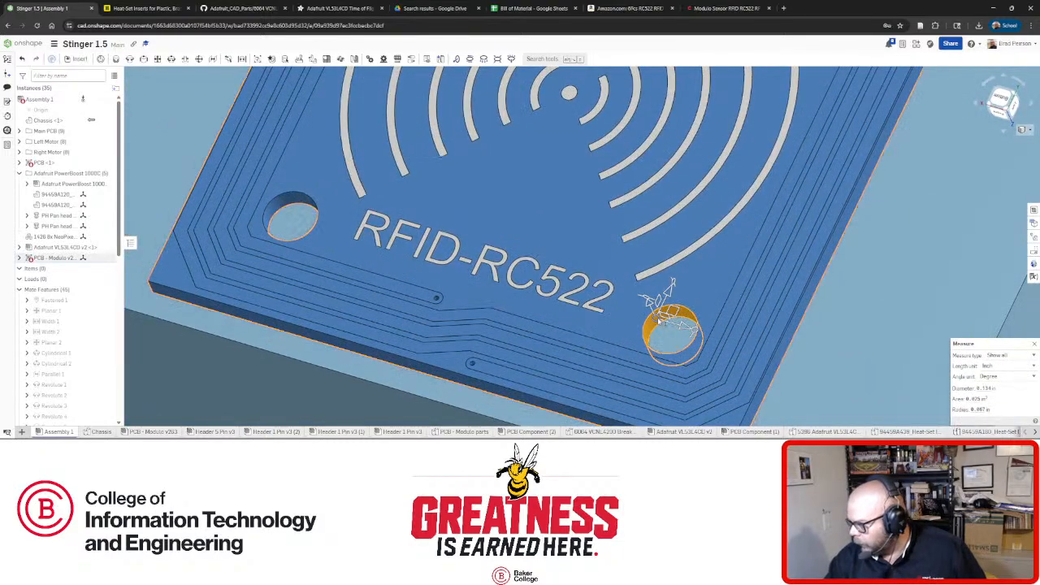
click(279, 201)
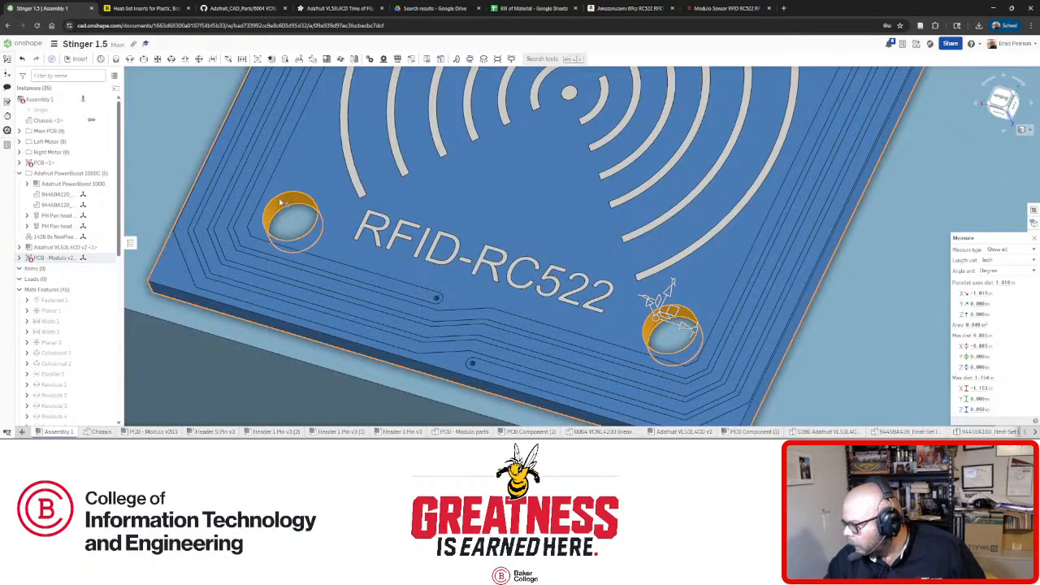
mouse_move(987, 295)
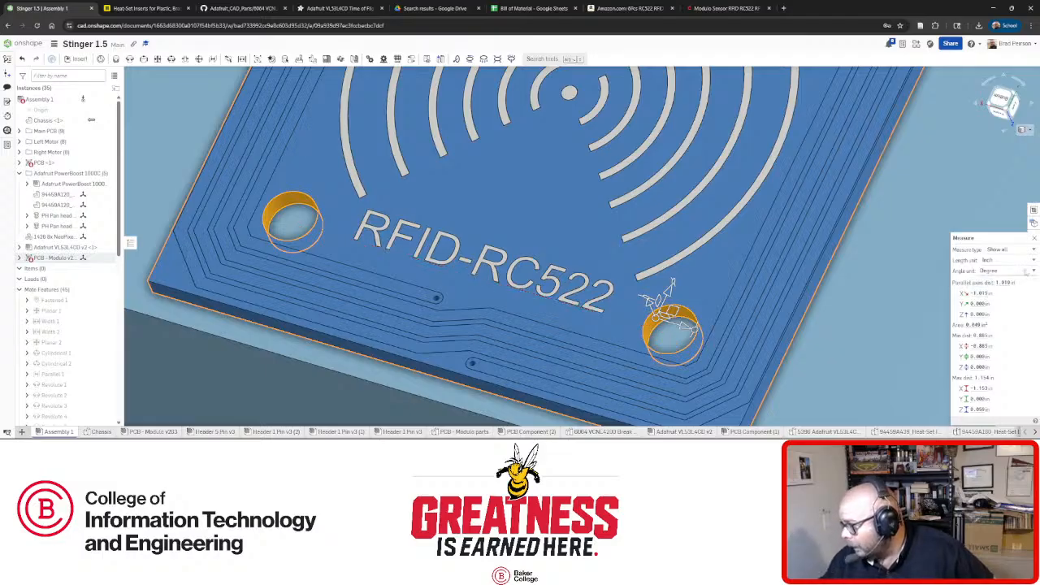
click(1030, 260)
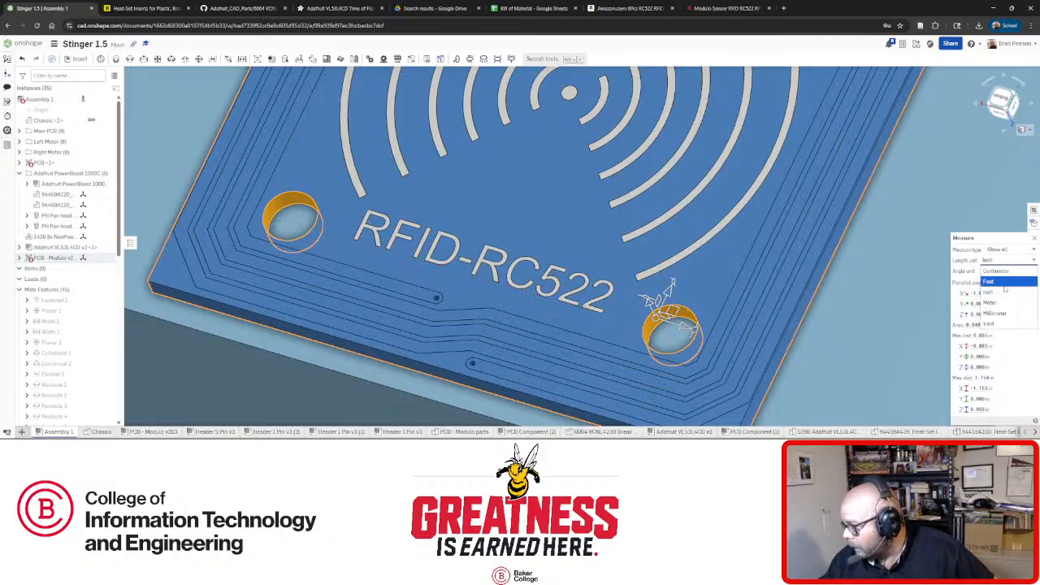
Switch the Measure readout to Millimeter, giving about 25.86 mm between hole centres.
click(1006, 314)
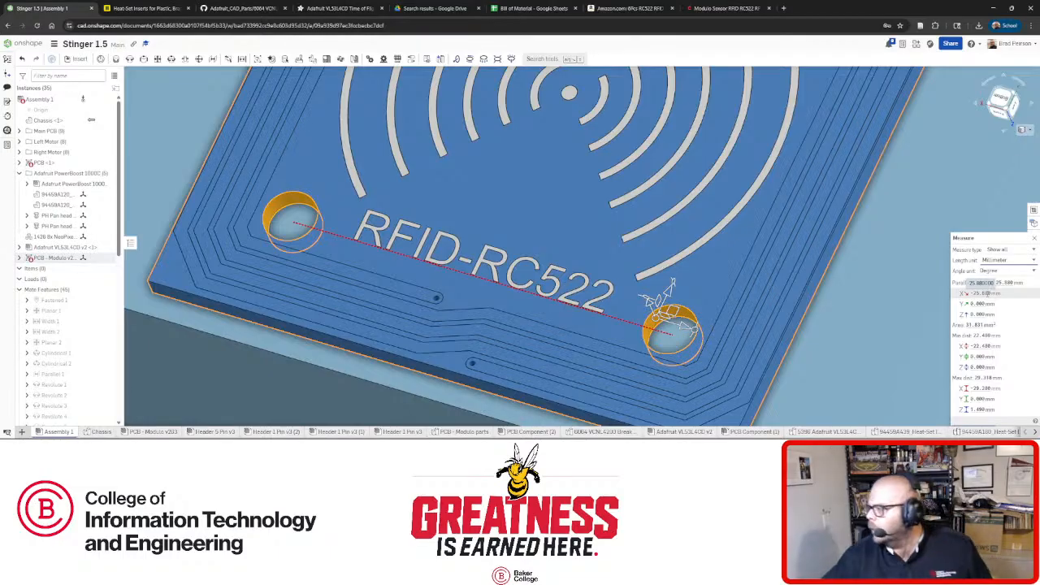
scroll(670, 321, down, 5)
scroll(671, 299, down, 5)
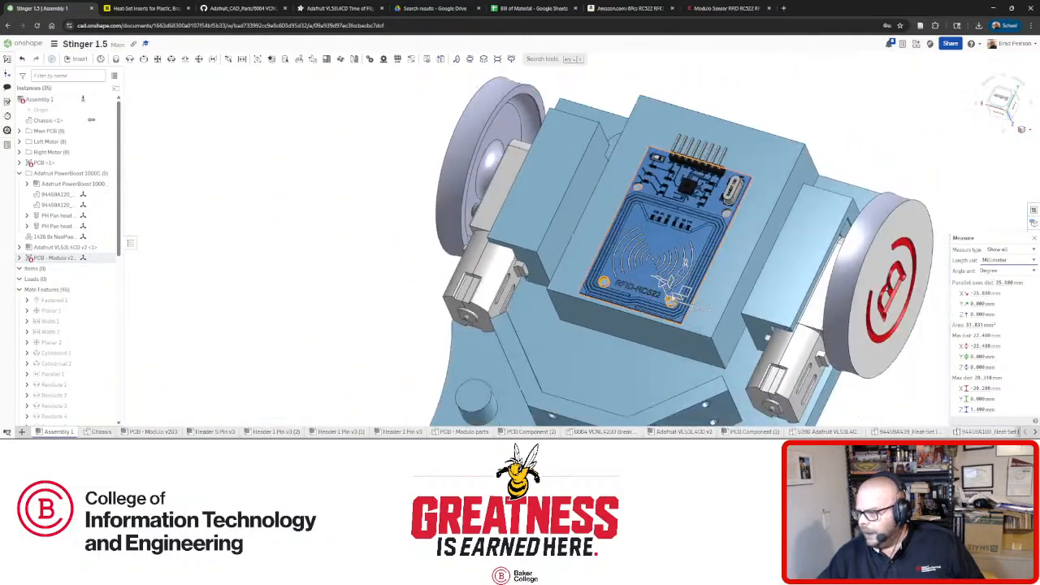
Measure the spacing from the upper-left mounting hole to a second hole.
click(344, 246)
scroll(619, 206, up, 5)
scroll(619, 206, up, 5)
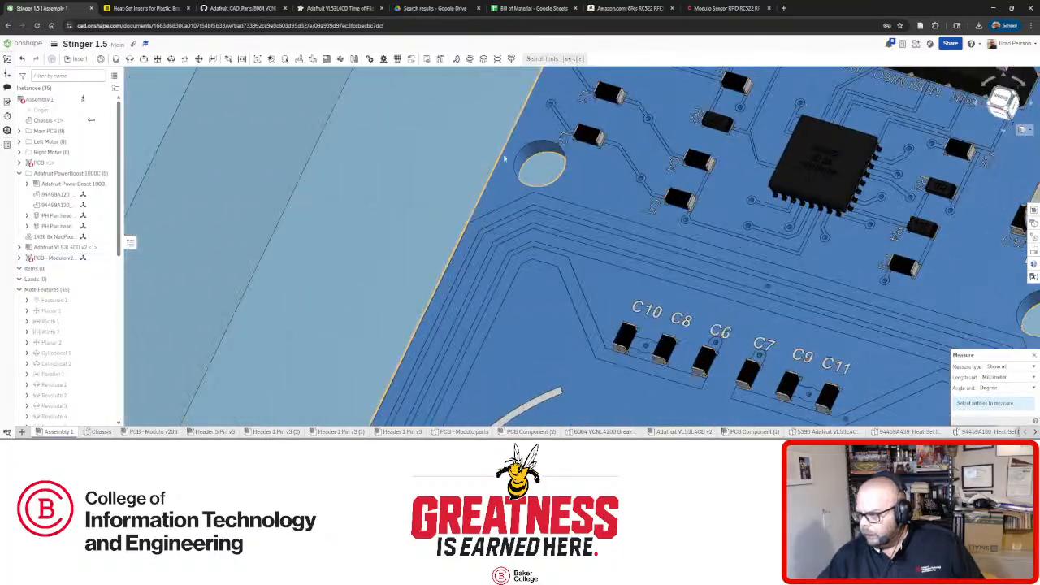
click(532, 156)
scroll(577, 198, down, 4)
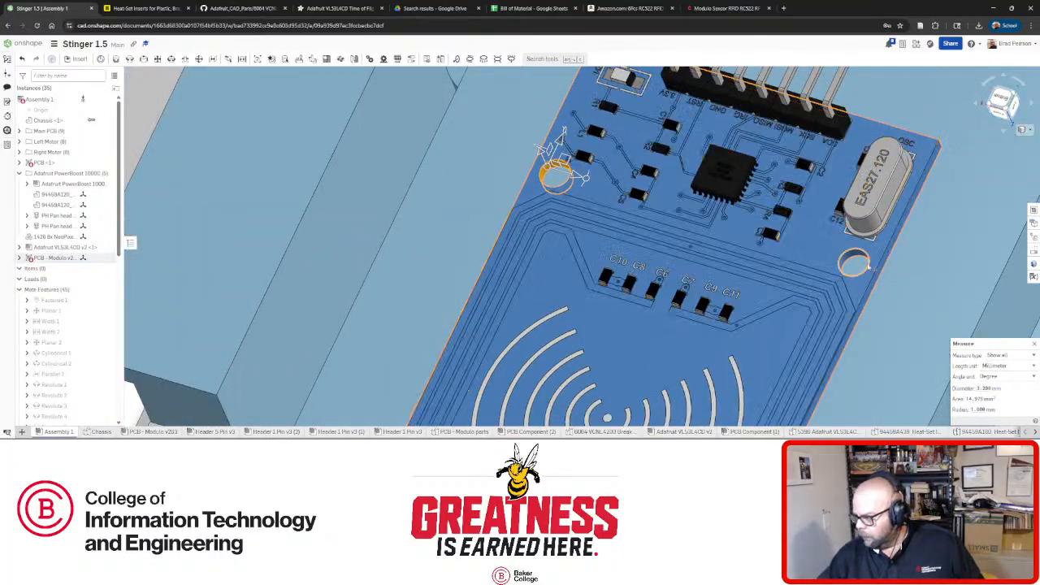
click(853, 260)
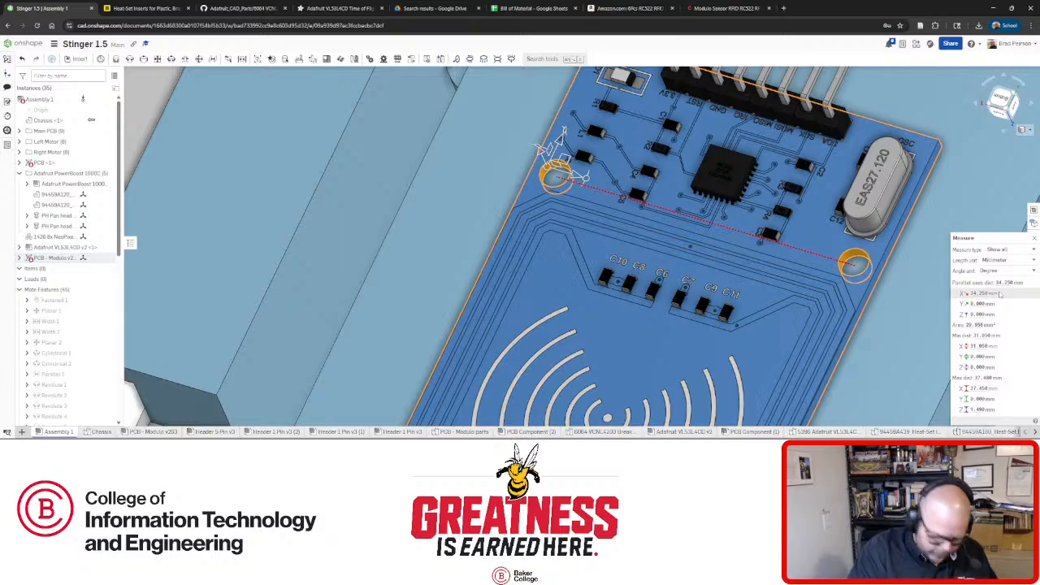
Measure from the mounting hole beside the crystal to the lower mounting hole.
scroll(765, 221, up, 5)
scroll(765, 221, up, 3)
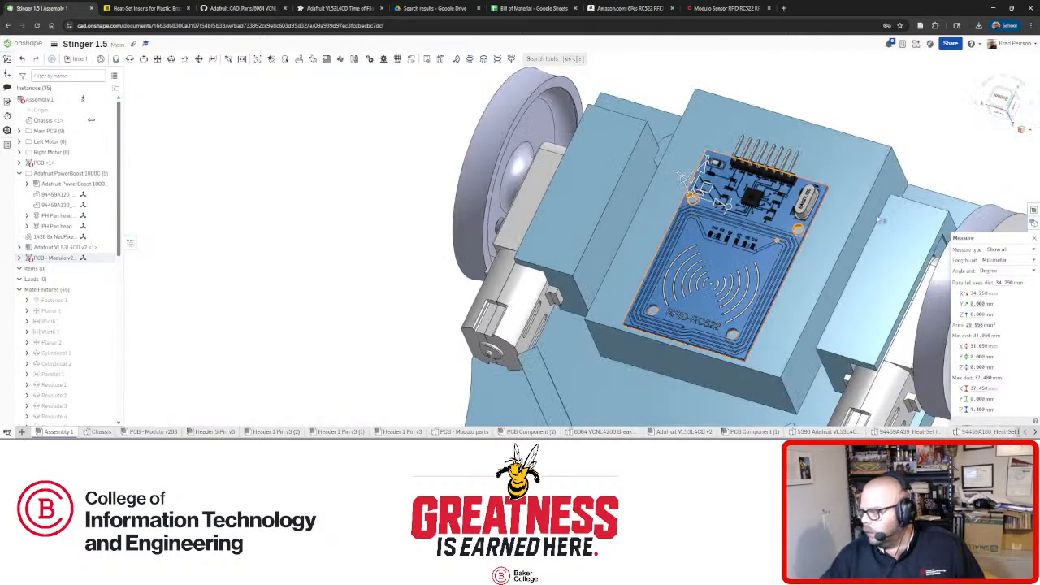
click(985, 148)
scroll(803, 237, down, 5)
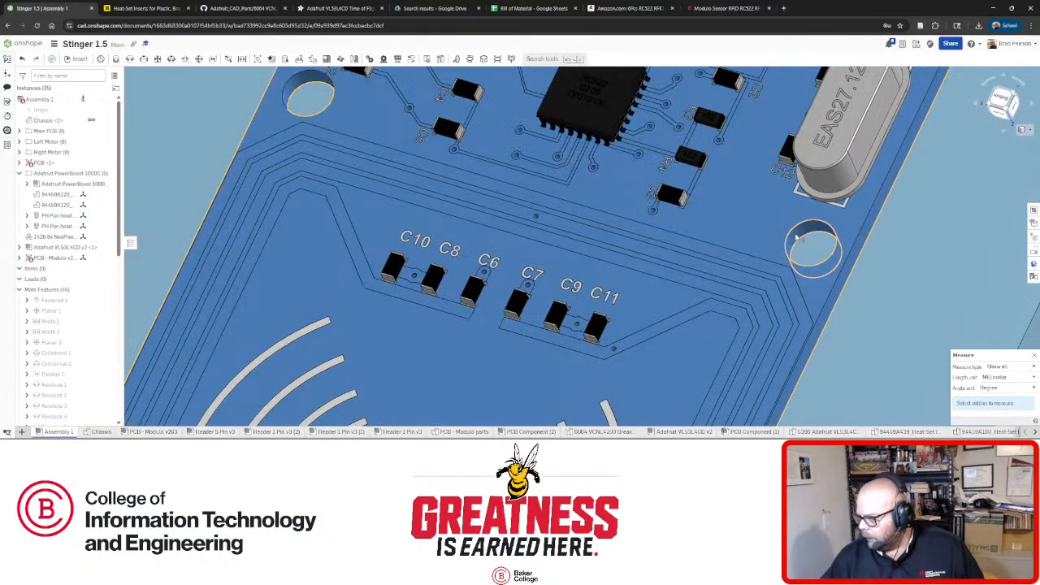
click(798, 237)
scroll(797, 237, up, 5)
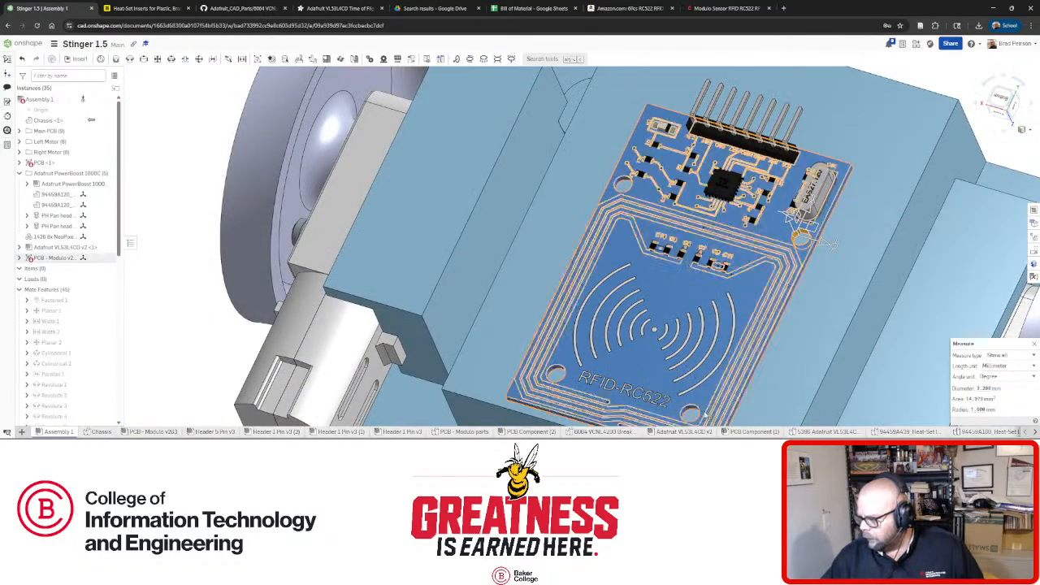
scroll(681, 411, down, 4)
click(676, 408)
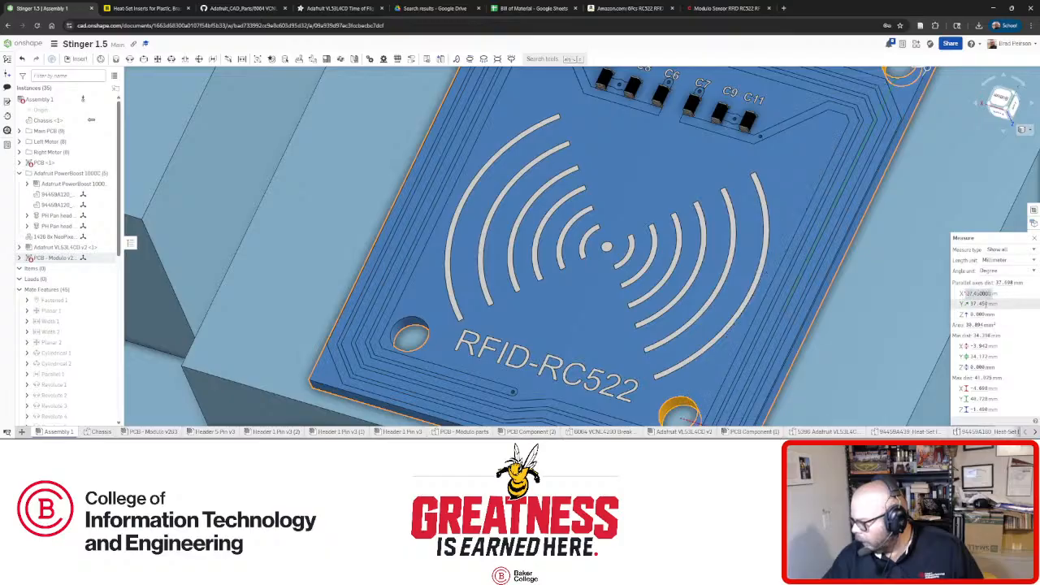
Zoom out and view the whole robot assembly from the Bottom.
scroll(779, 317, down, 3)
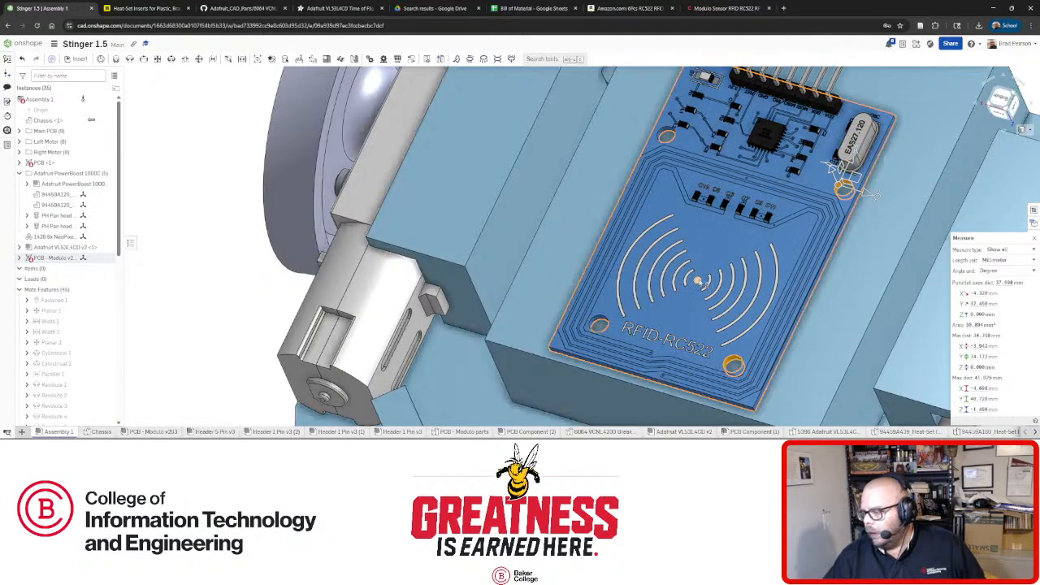
scroll(696, 280, down, 5)
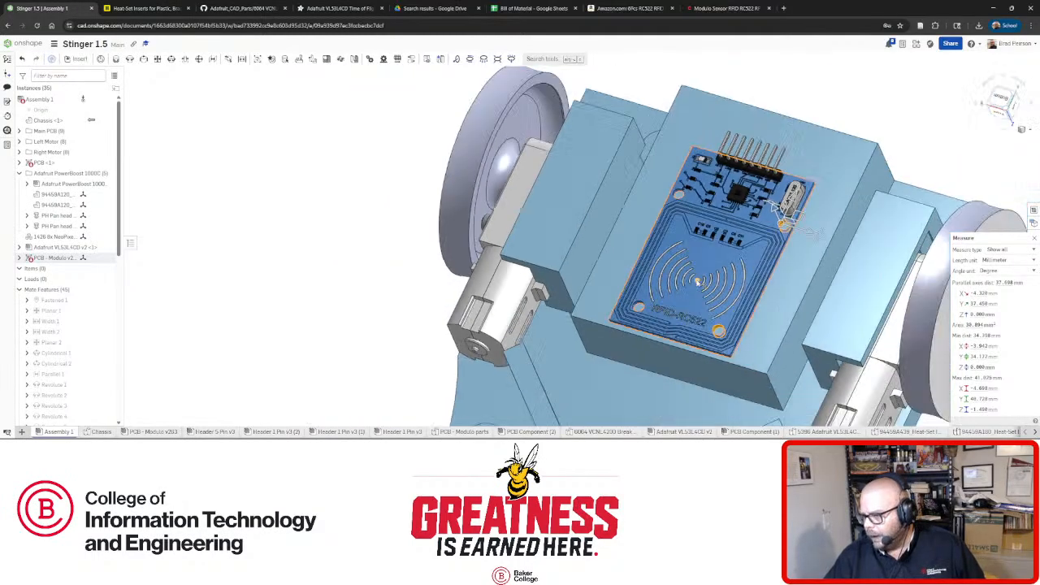
right_drag(694, 281, 839, 165)
click(844, 169)
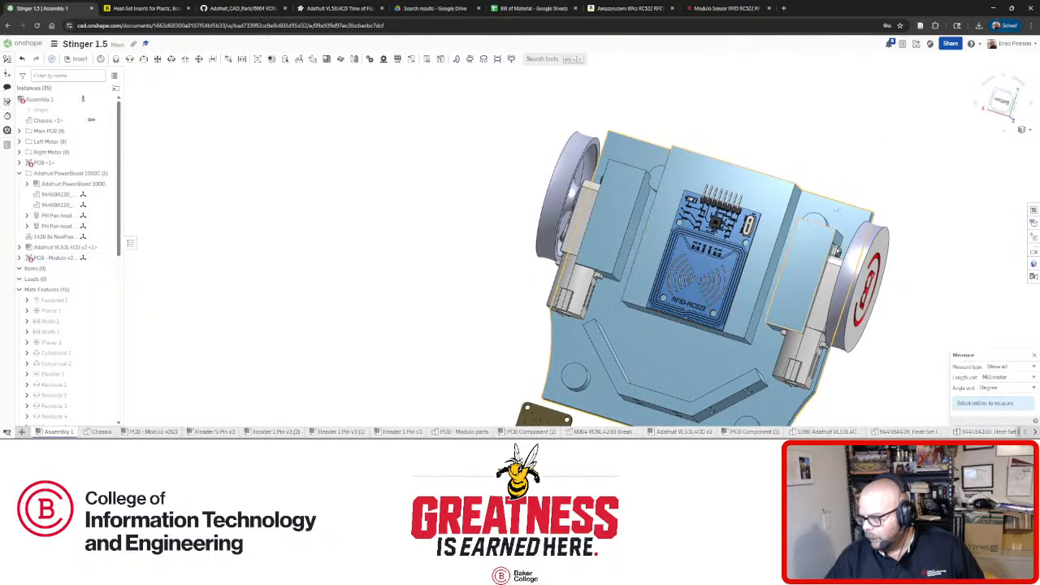
click(1004, 101)
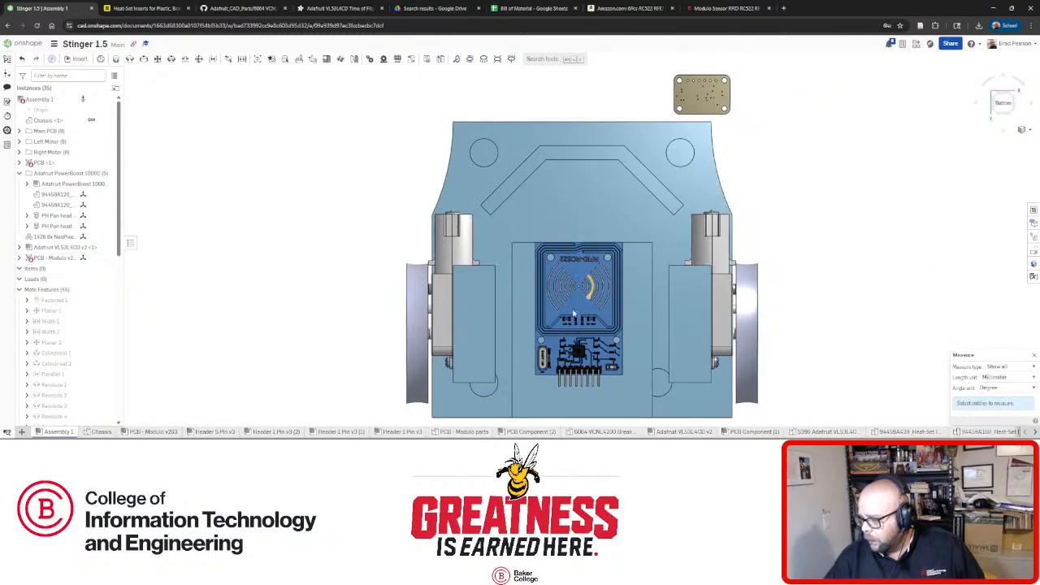
mouse_move(577, 305)
mouse_down()
mouse_move(580, 351)
mouse_move(582, 317)
mouse_up()
scroll(580, 351, up, 3)
scroll(578, 276, down, 3)
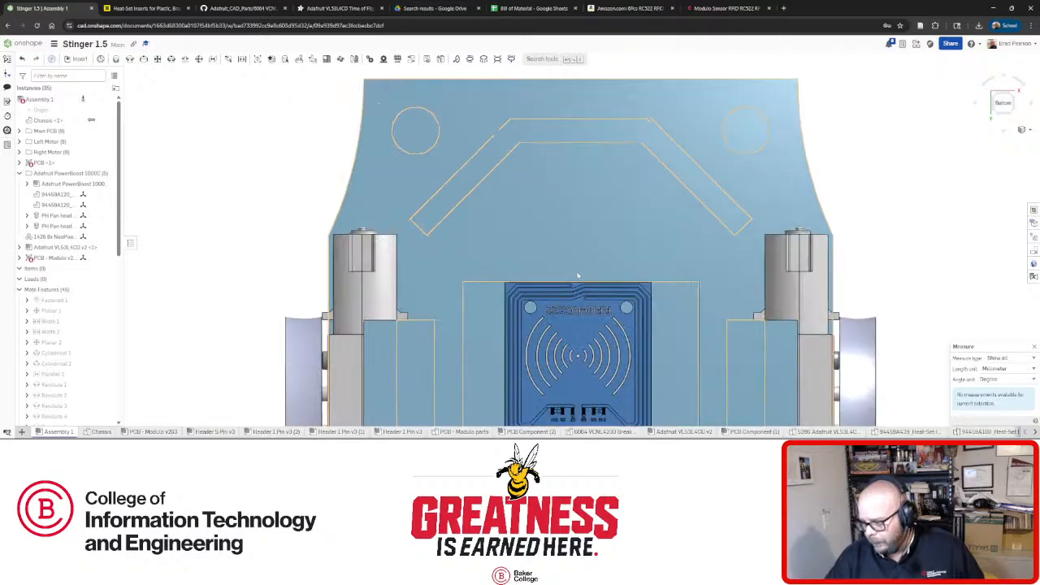
scroll(577, 276, down, 5)
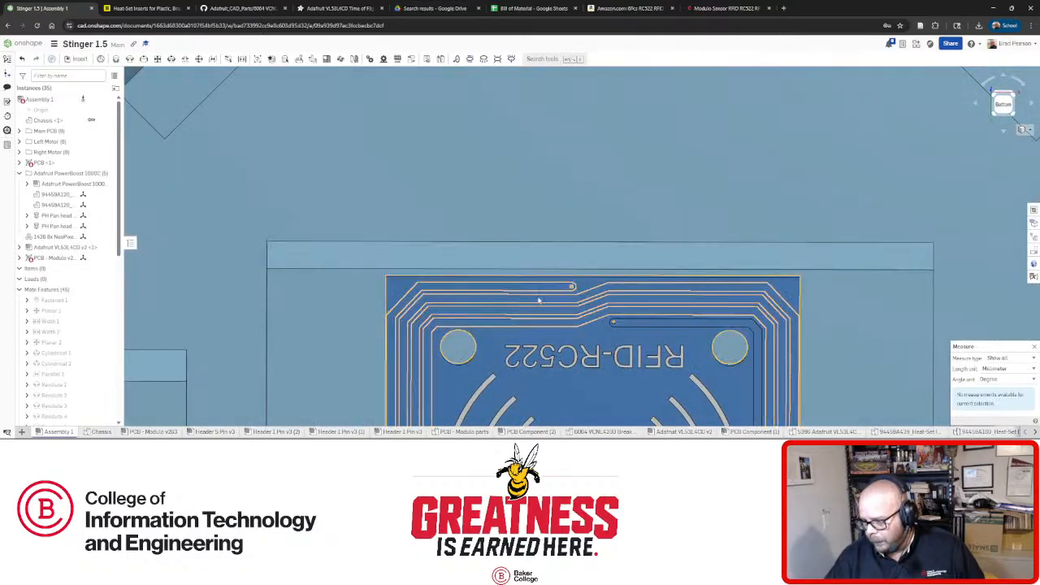
scroll(592, 282, up, 4)
right_drag(538, 300, 548, 280)
scroll(551, 282, up, 4)
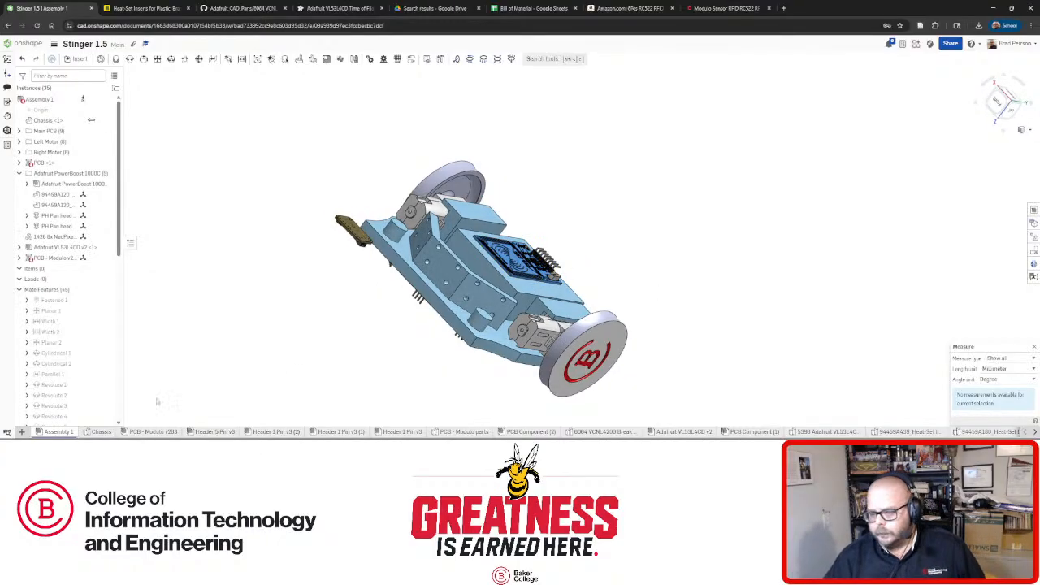
click(115, 433)
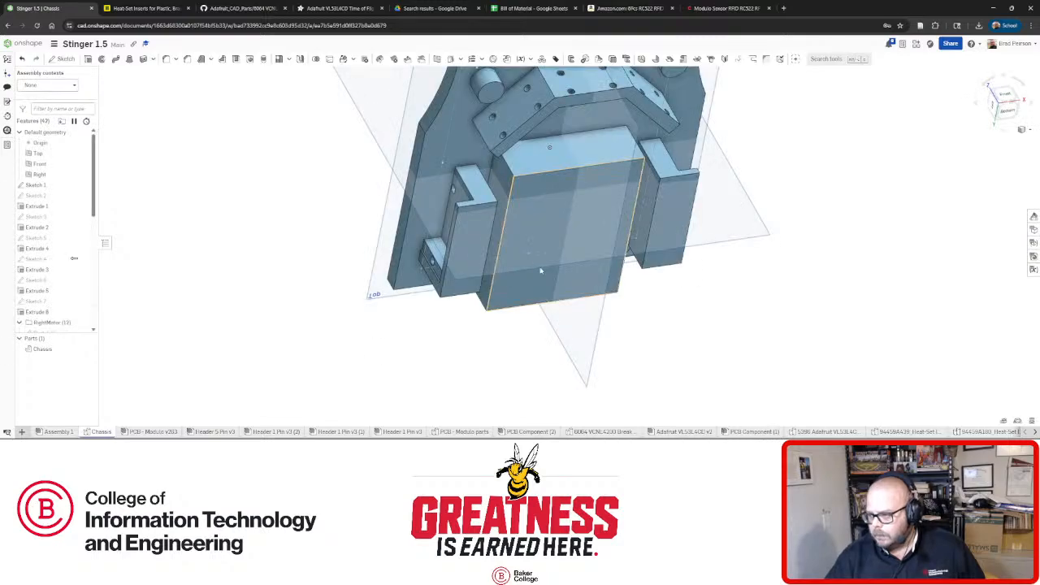
Start a sketch on the chassis underside's centre face and draw a rectangle.
right_drag(531, 269, 525, 230)
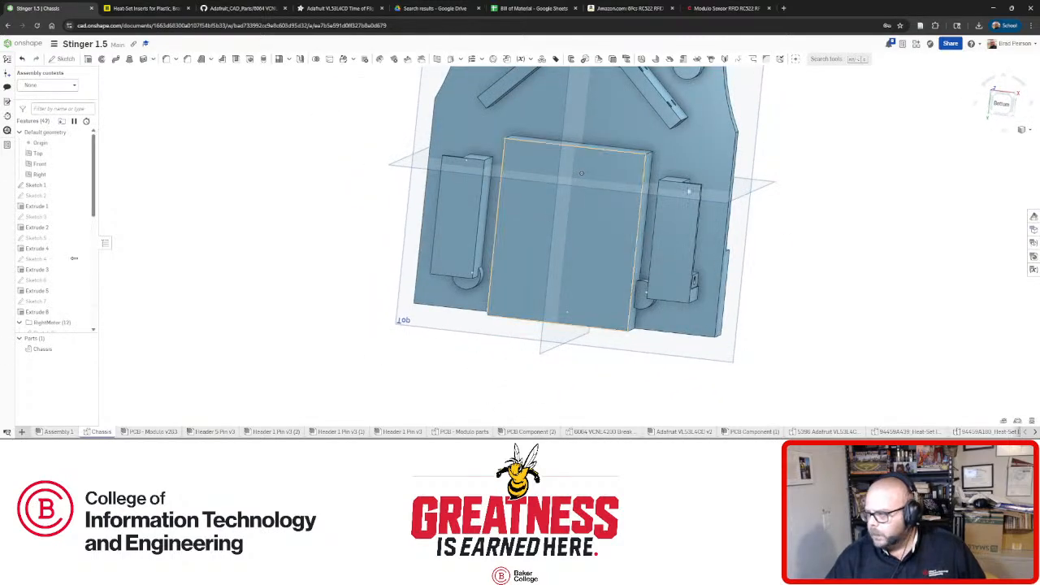
click(1001, 104)
click(606, 293)
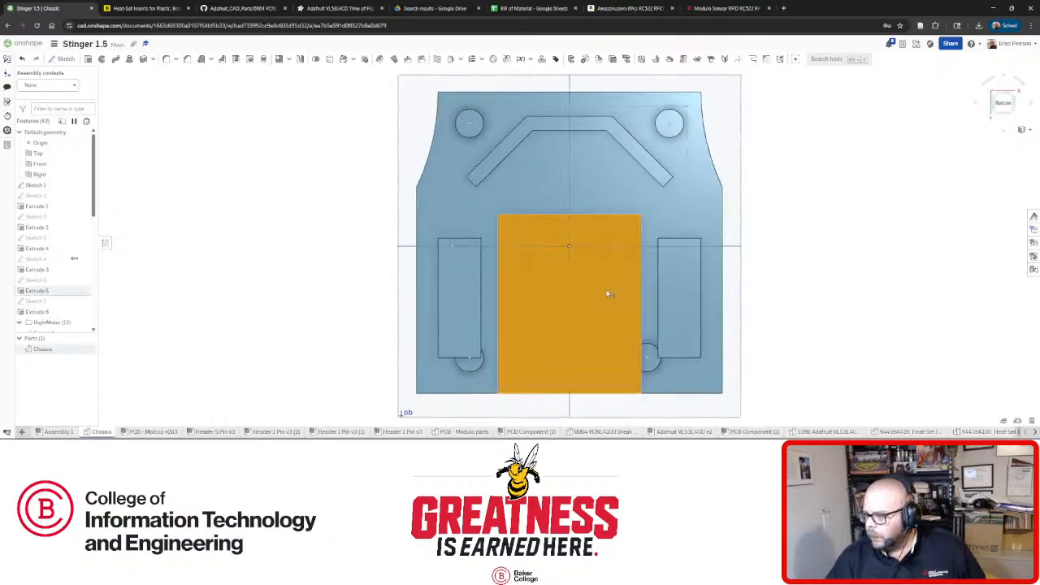
click(62, 59)
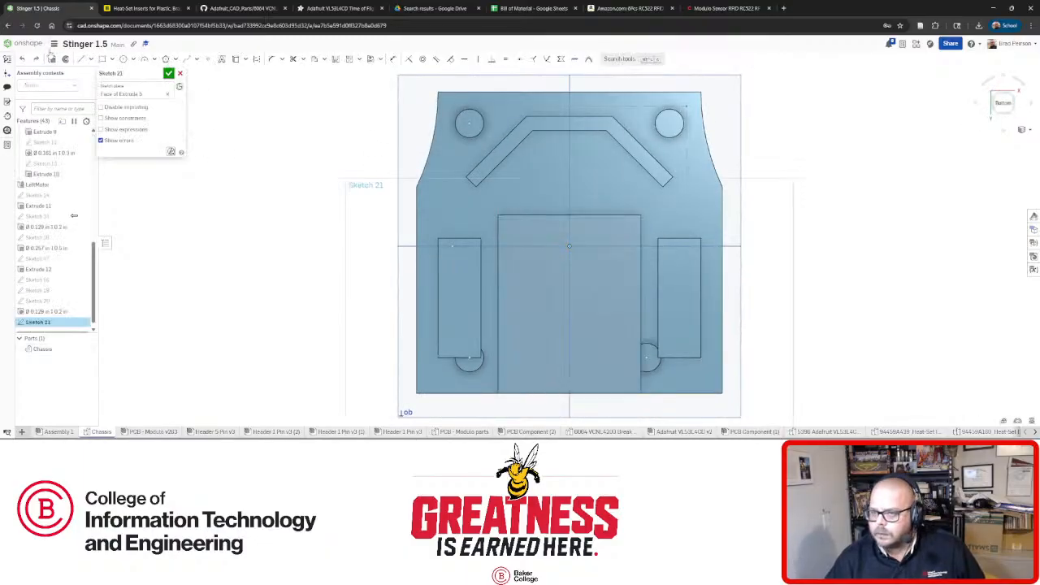
click(101, 59)
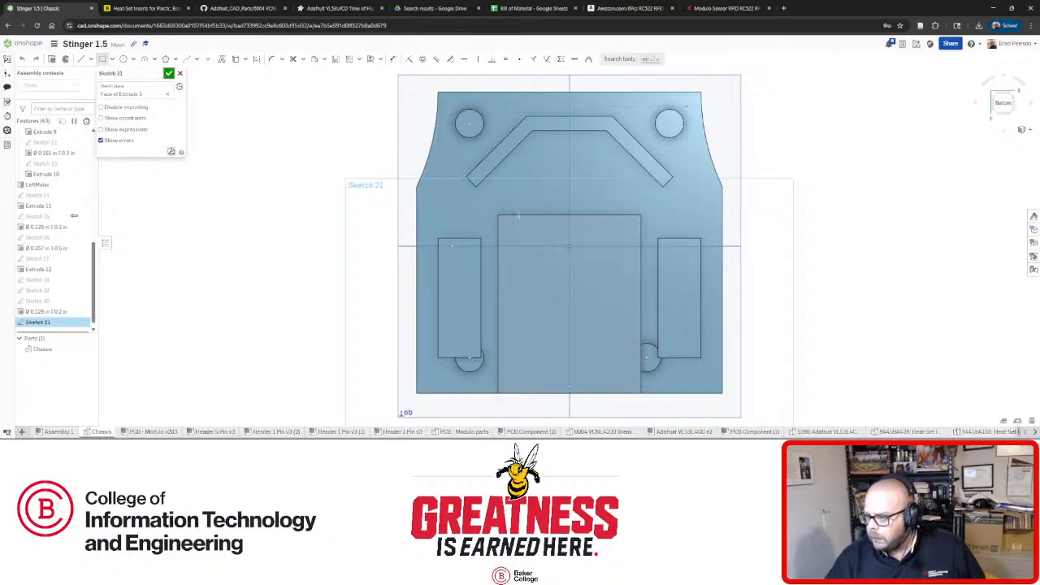
click(616, 346)
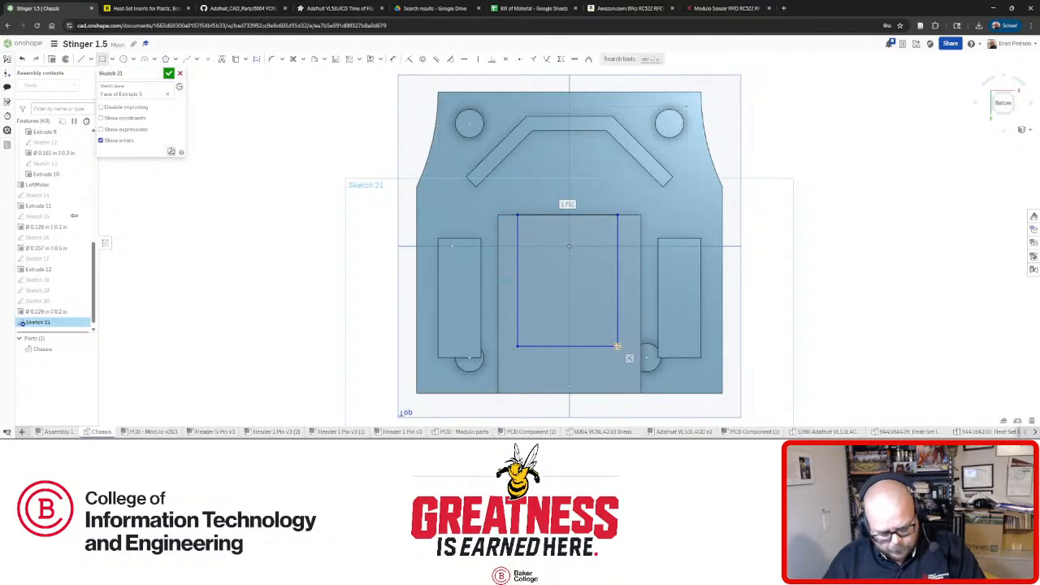
Dimension the rectangle 2 in wide and 2 in tall.
click(122, 58)
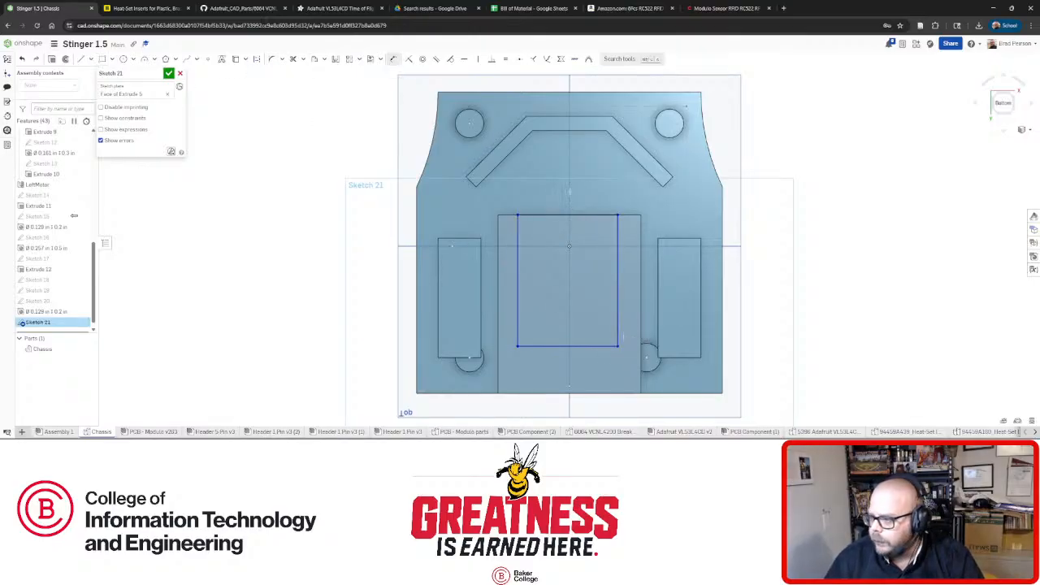
click(617, 201)
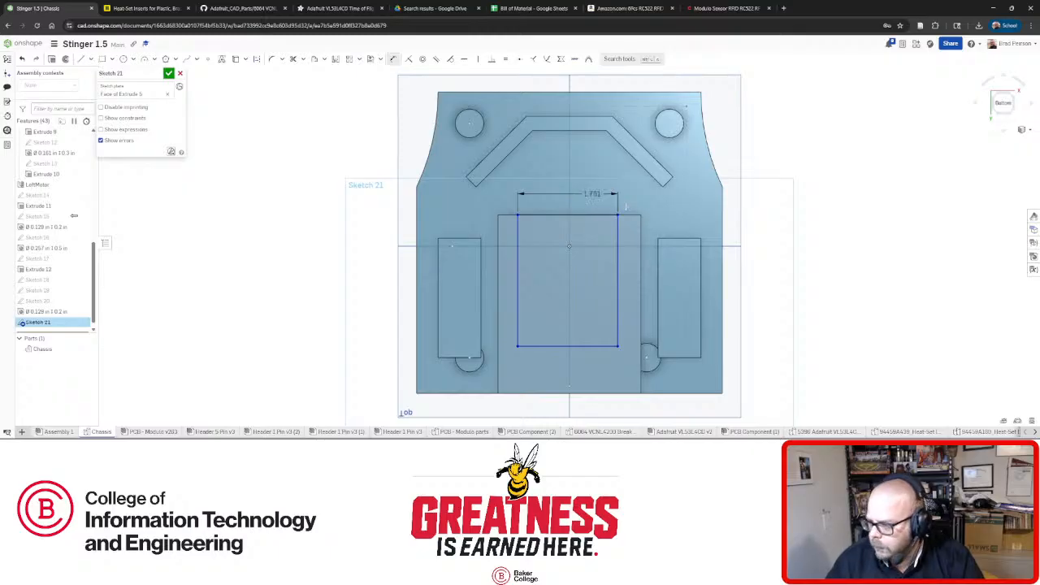
text(2)
key(Return)
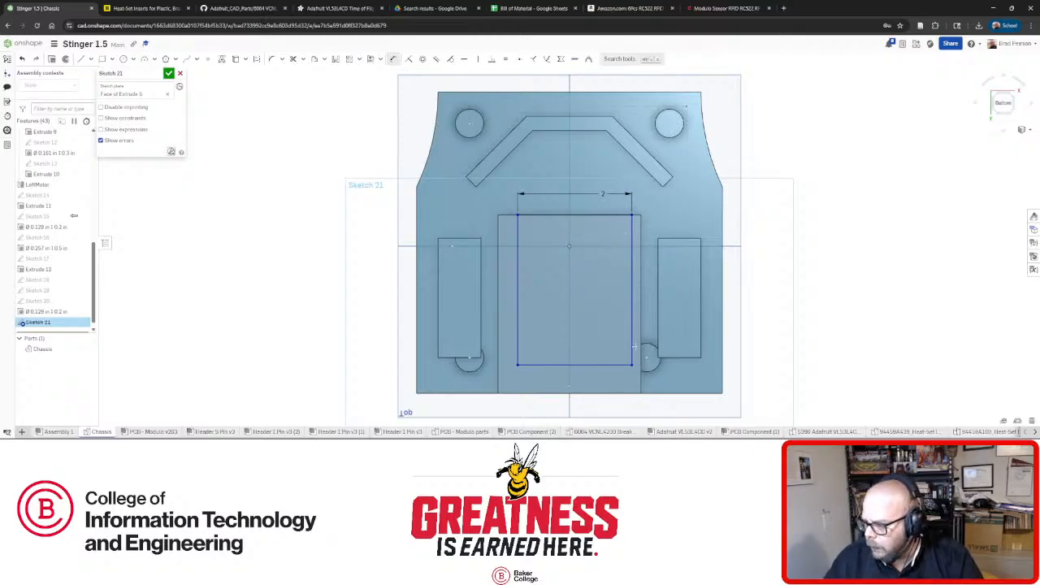
click(632, 347)
click(767, 301)
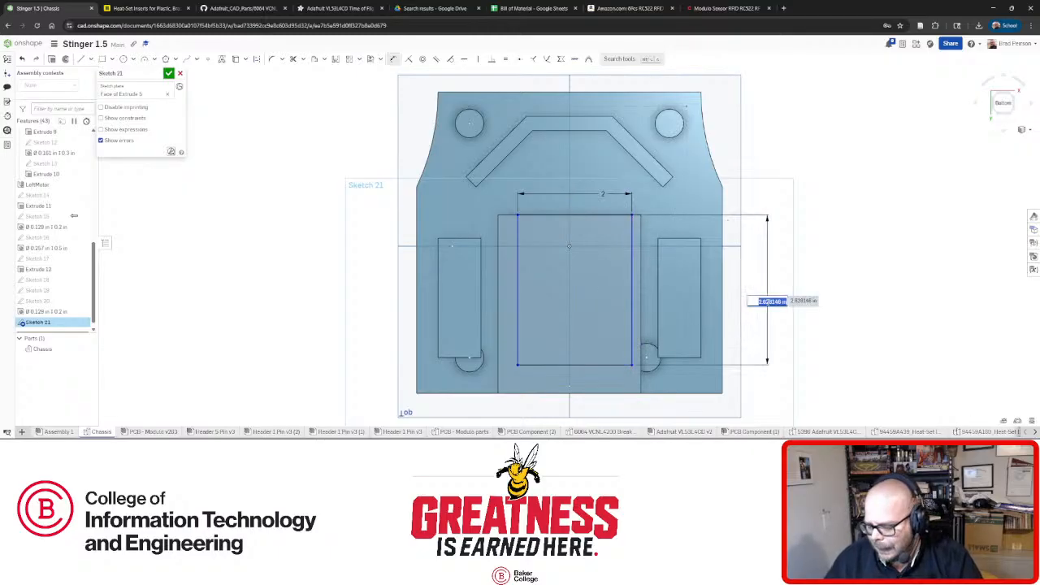
text(2)
key(Return)
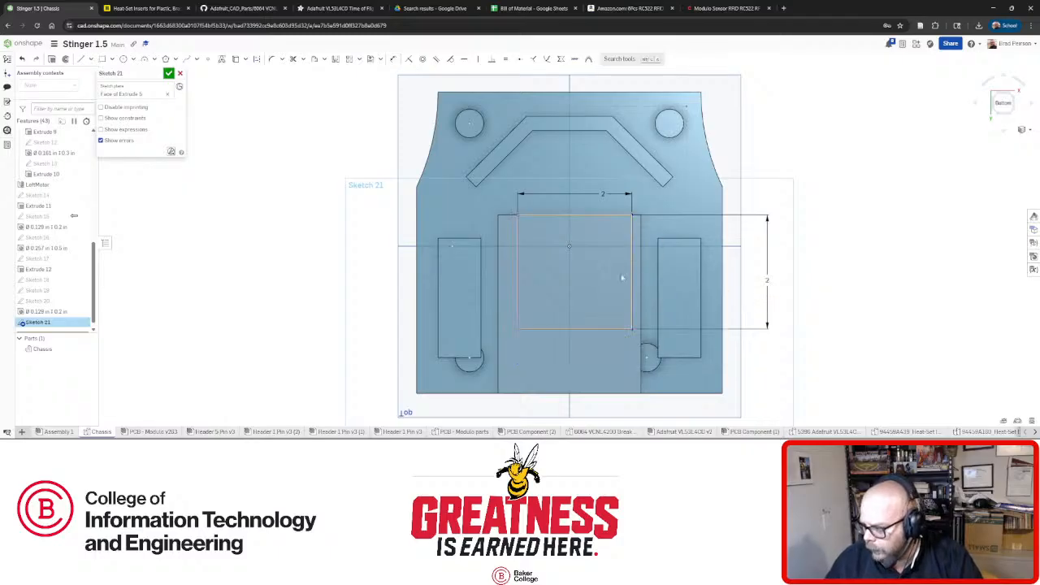
Shift the square left and try constraining its top edge to the centre point, then undo.
drag(632, 286, 627, 290)
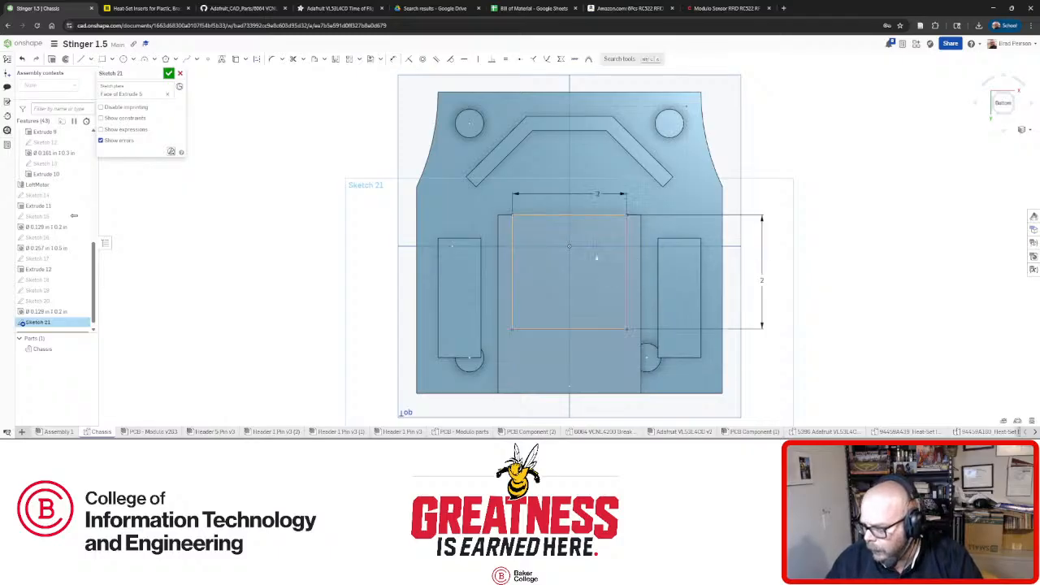
click(571, 217)
click(569, 246)
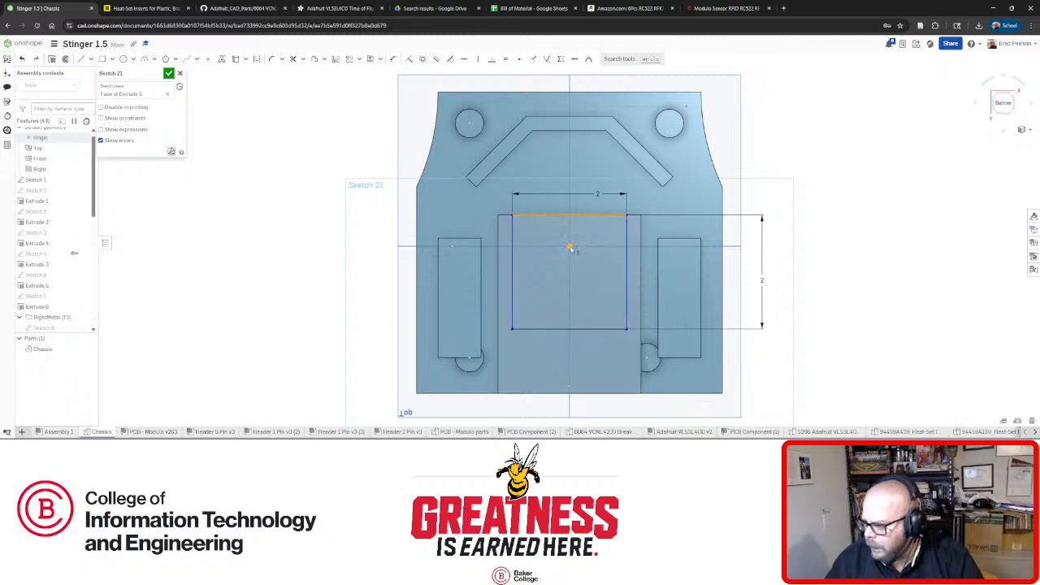
click(519, 59)
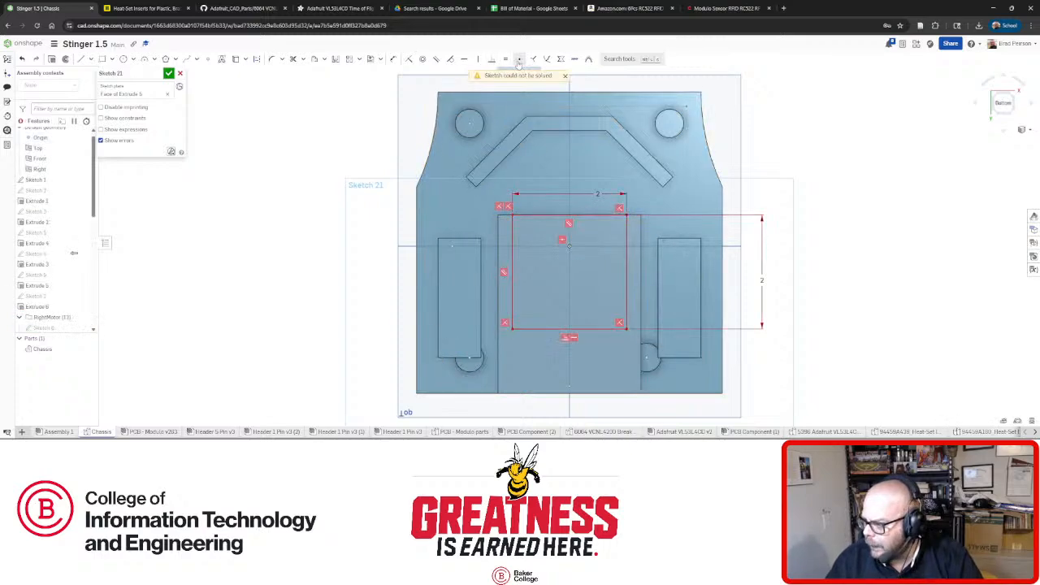
key(ctrl+z)
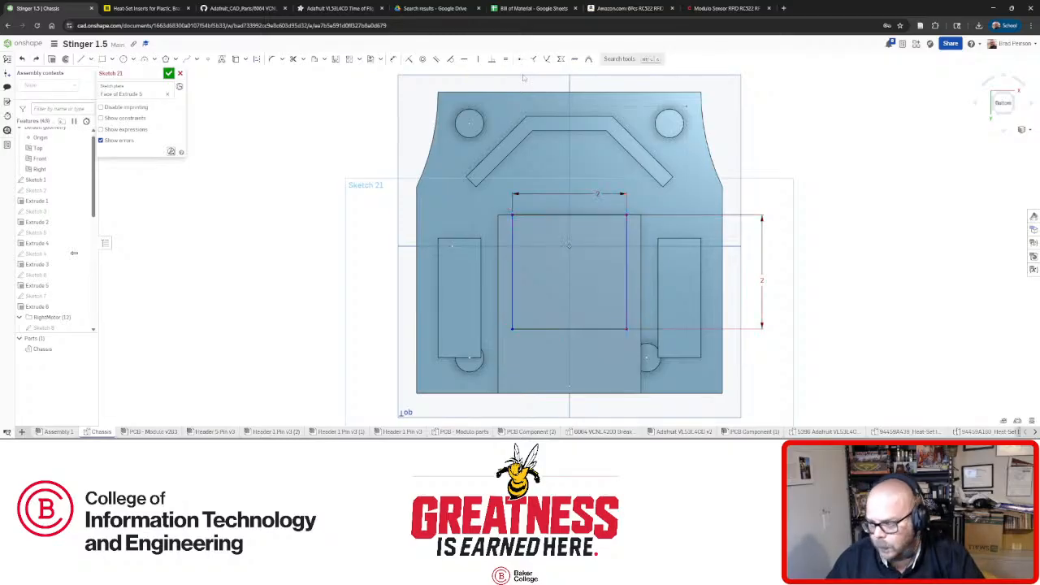
Slide the 2 by 2 square left, then back toward the underside's centre.
click(82, 60)
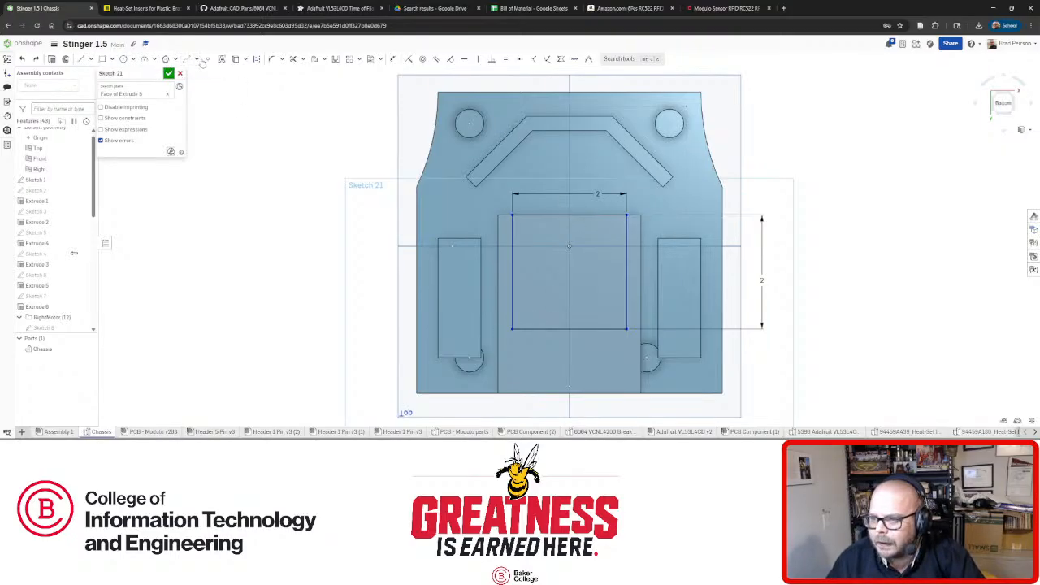
scroll(575, 203, up, 2)
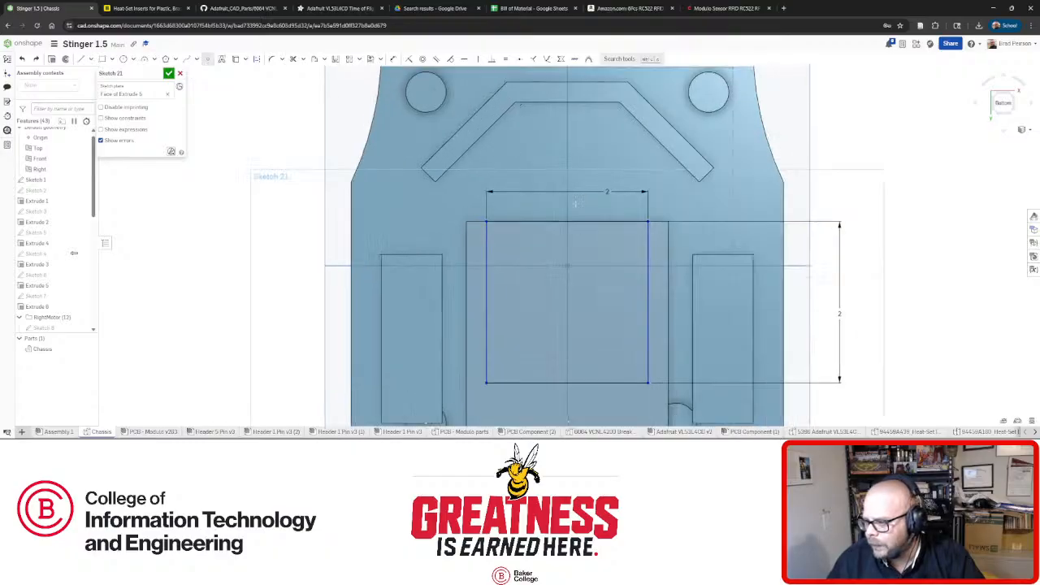
click(529, 223)
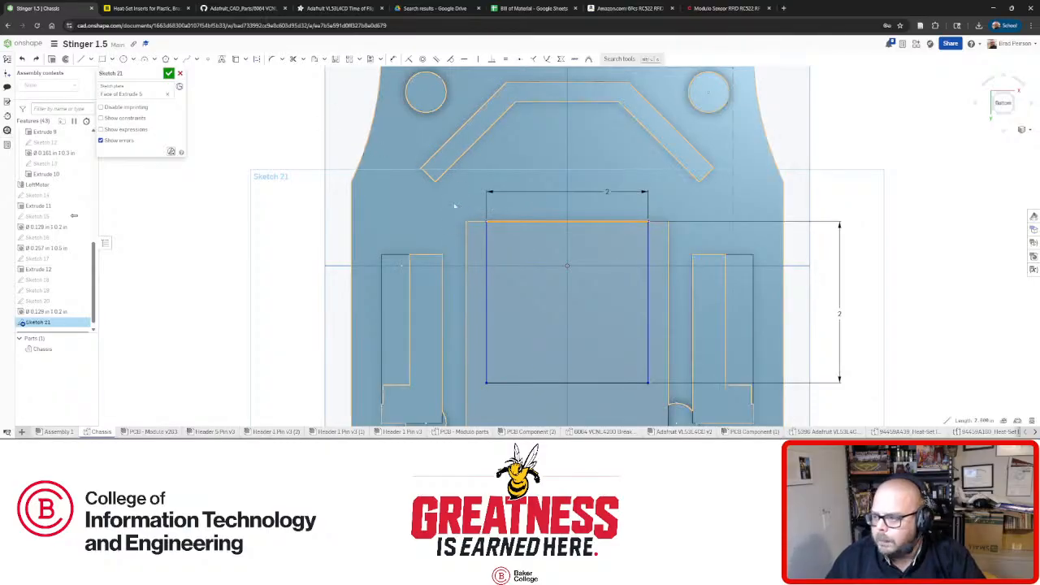
mouse_move(485, 251)
mouse_down()
mouse_move(227, 250)
mouse_move(368, 252)
mouse_move(326, 251)
mouse_move(353, 252)
mouse_up()
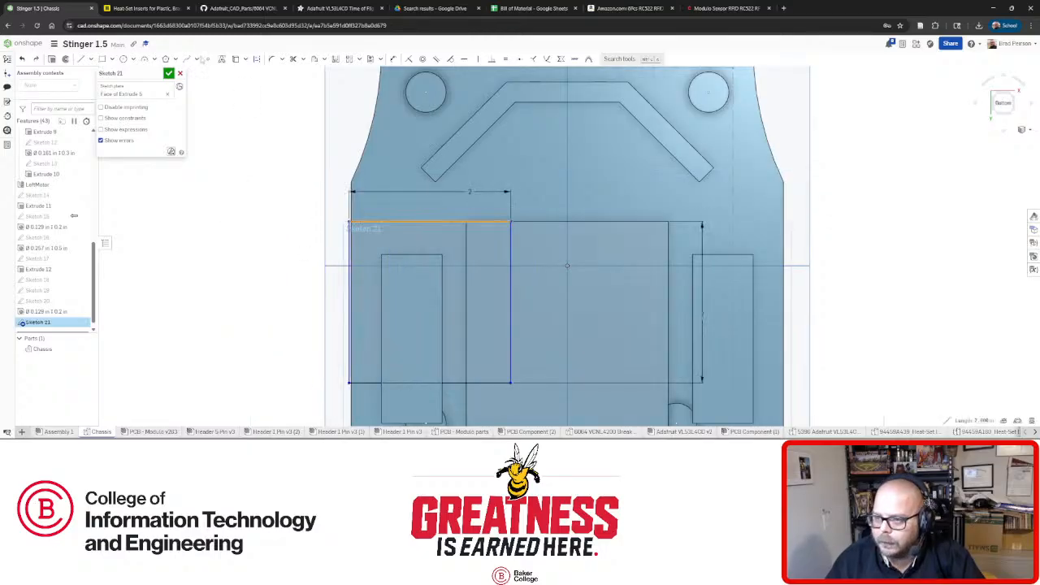
click(206, 59)
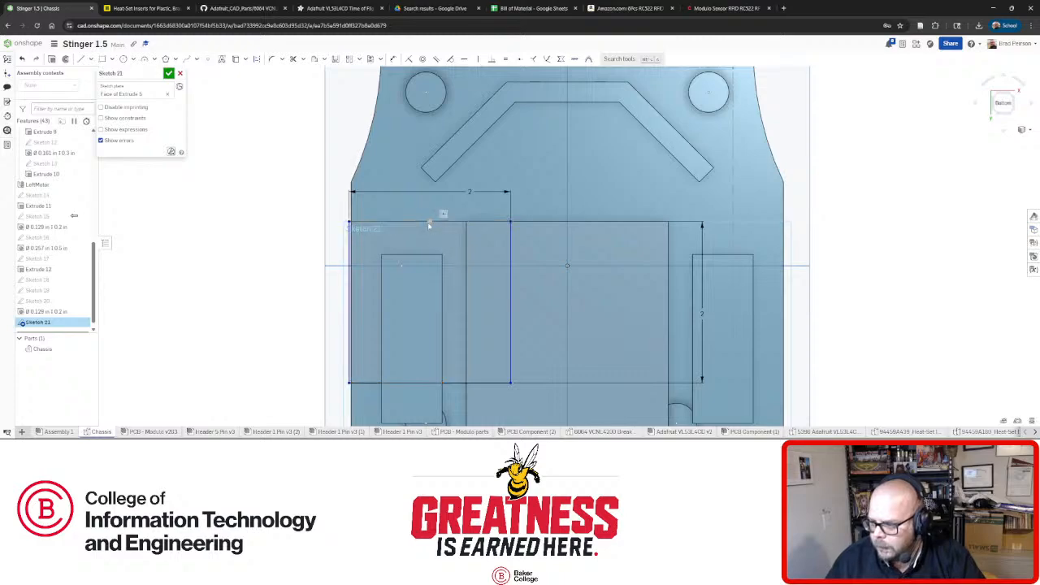
mouse_move(432, 222)
mouse_down()
mouse_move(455, 225)
mouse_move(445, 220)
mouse_up()
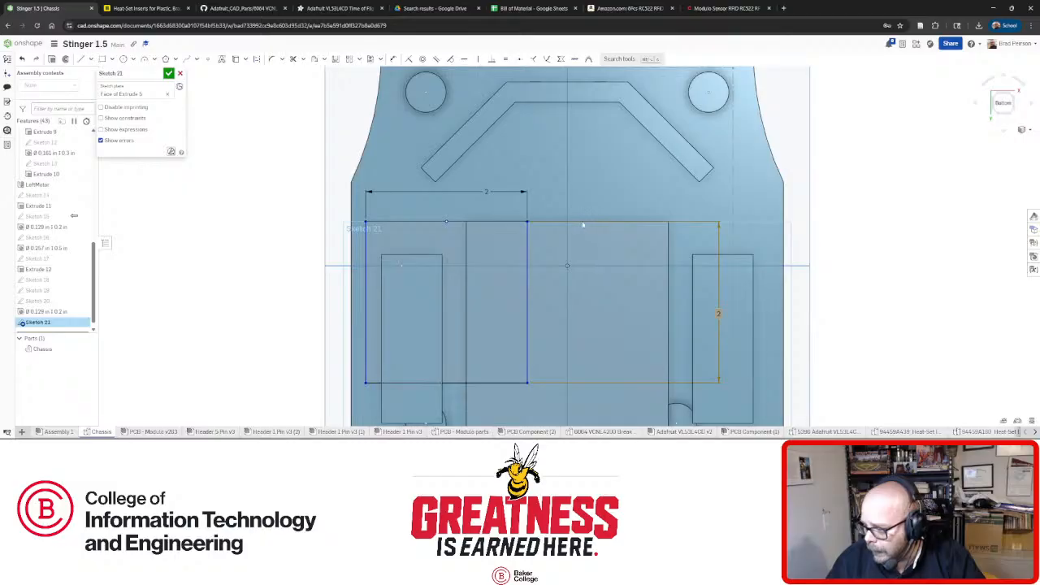
Check the square corner's distances to nearby points and fit the part in view.
right_drag(583, 225, 576, 235)
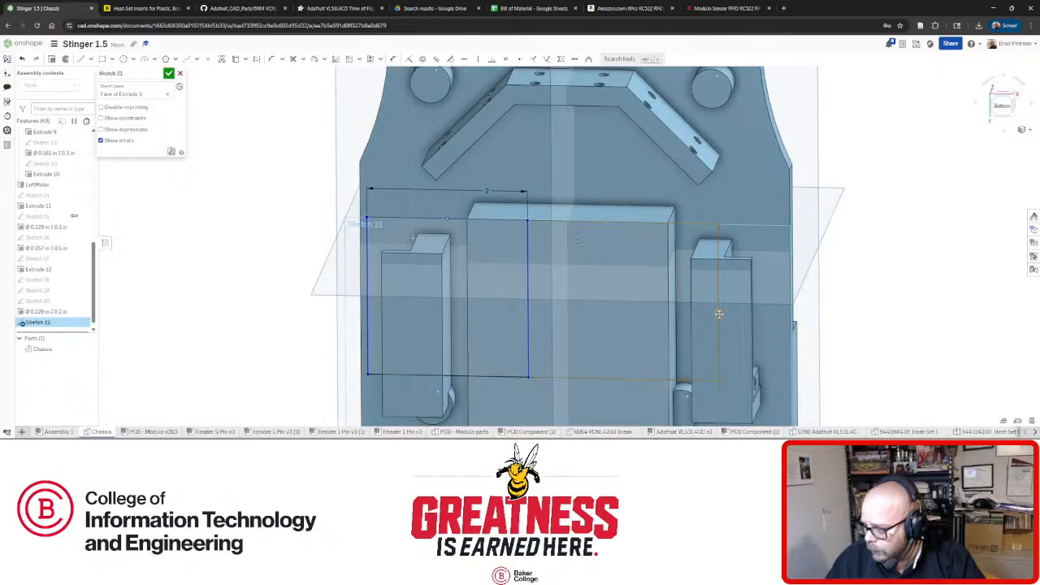
click(499, 299)
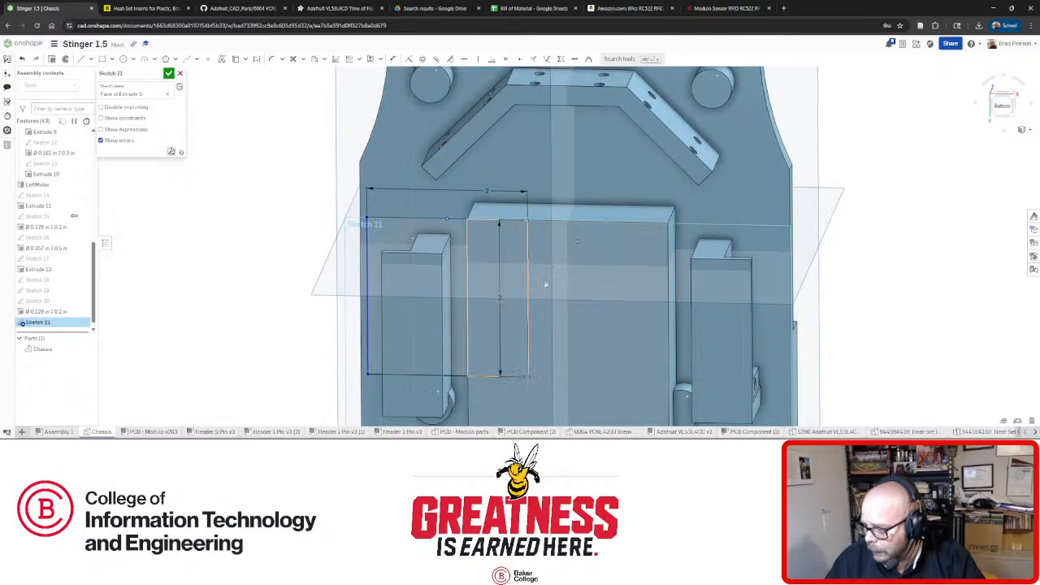
click(566, 221)
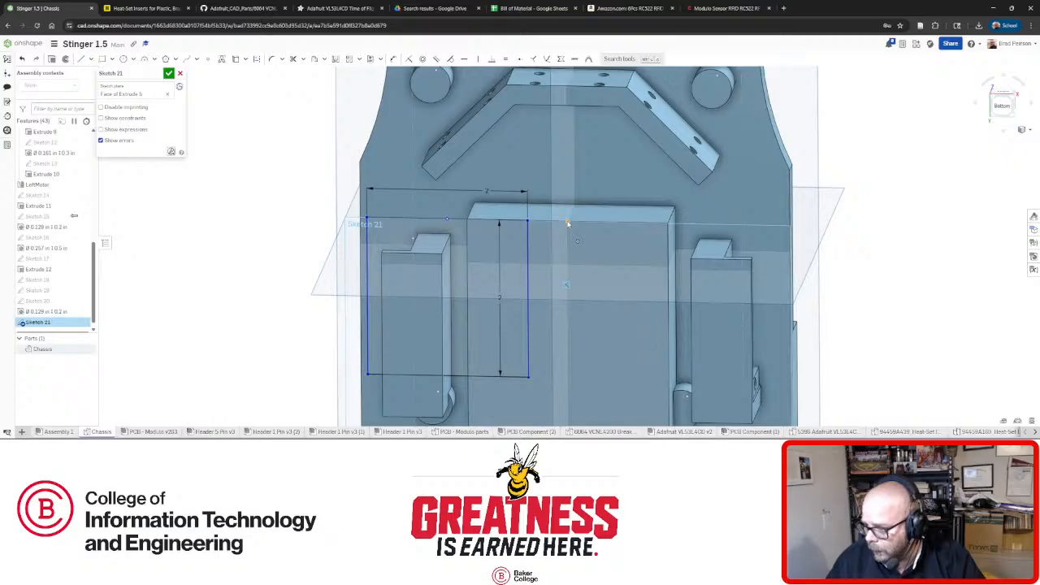
click(448, 219)
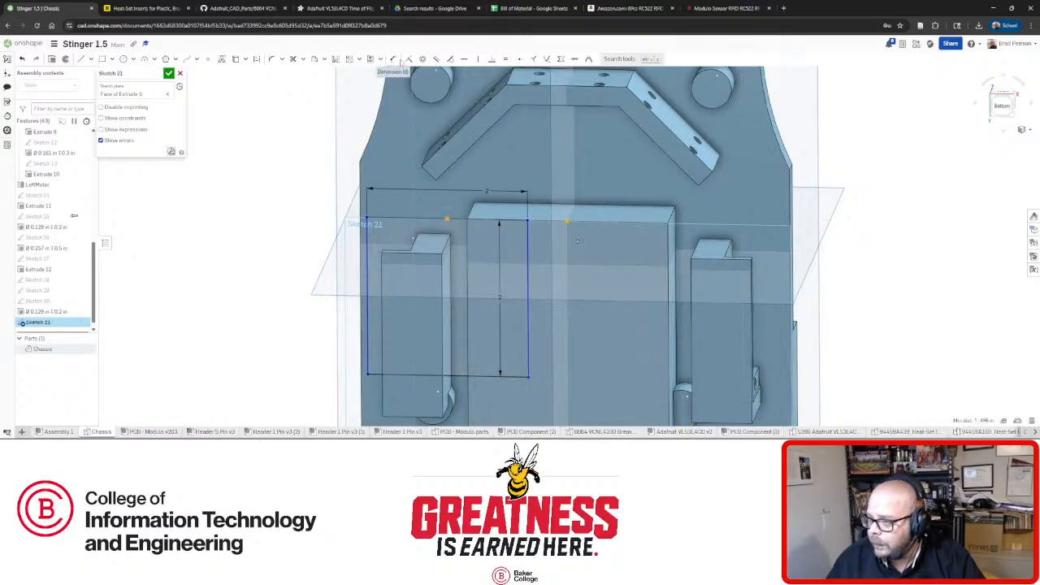
key(f)
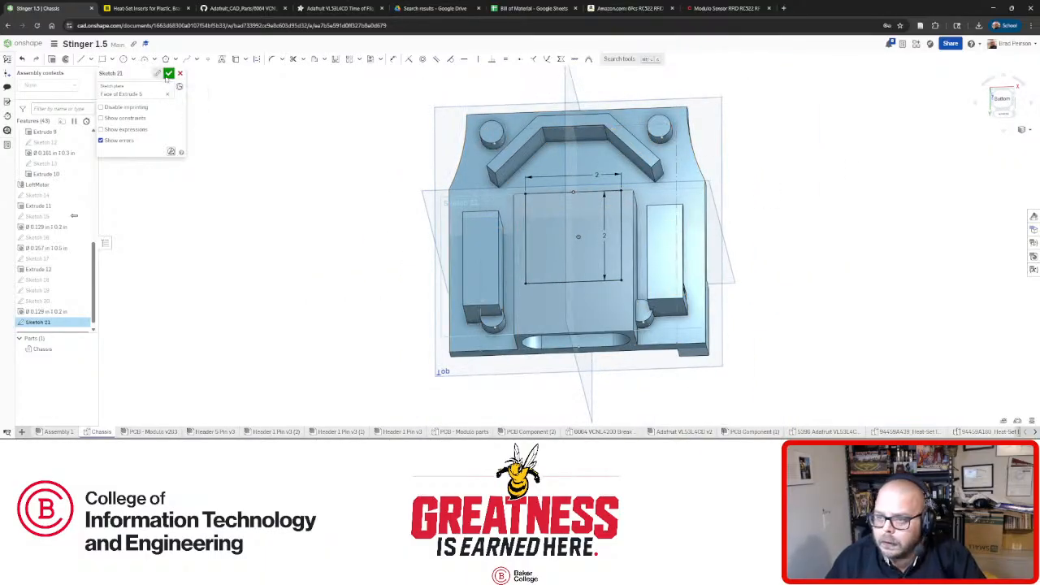
Extrude Sketch 21's square into a 0.825 in block as Extrude 13.
click(169, 74)
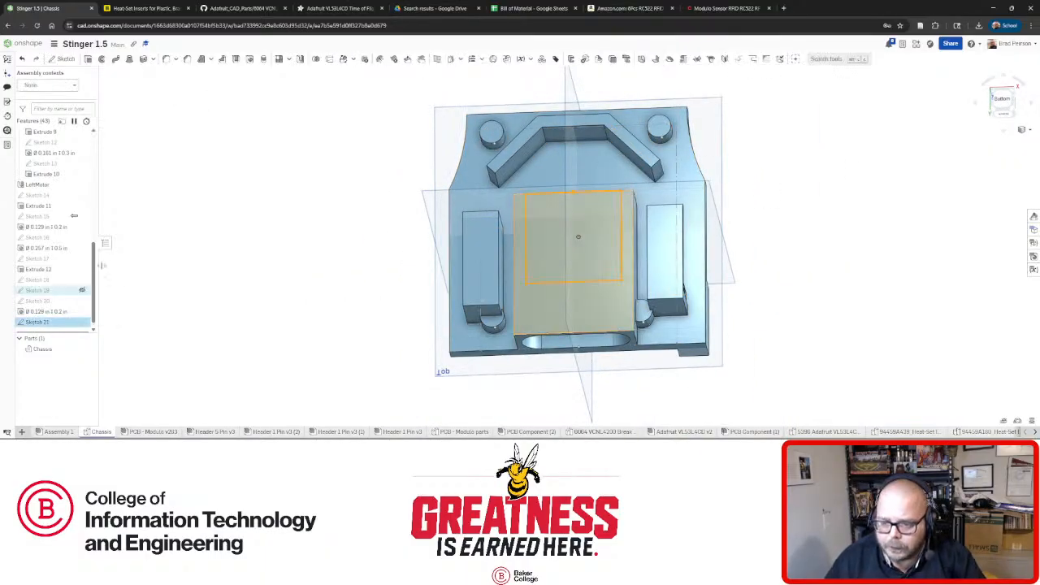
click(88, 58)
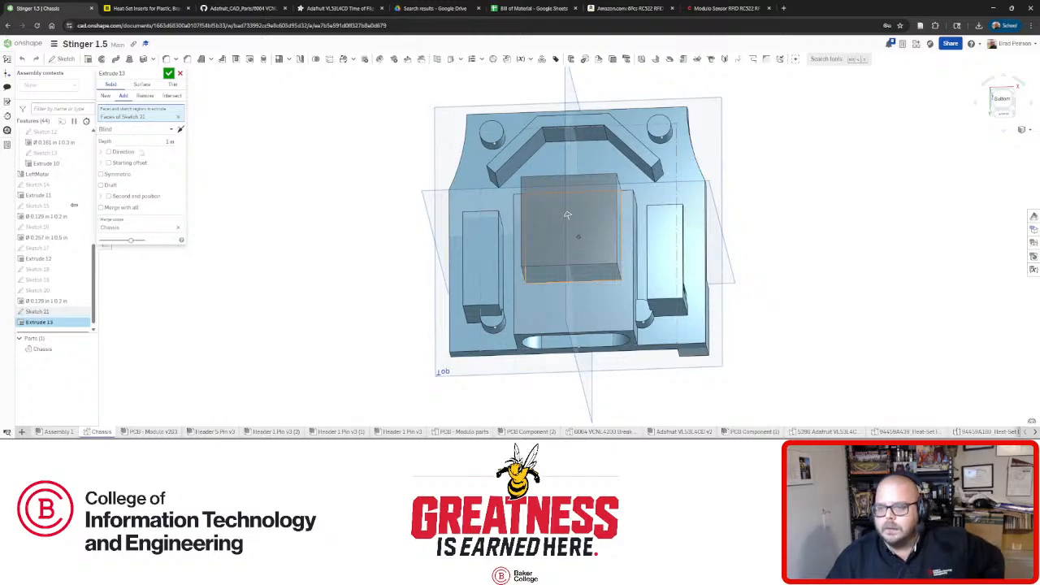
click(146, 142)
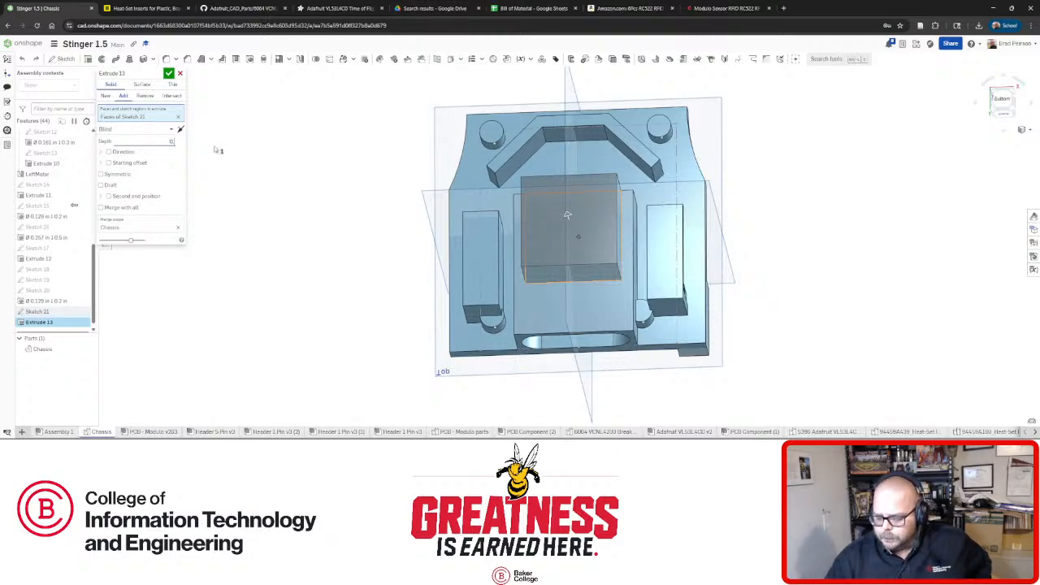
right_drag(216, 150, 520, 235)
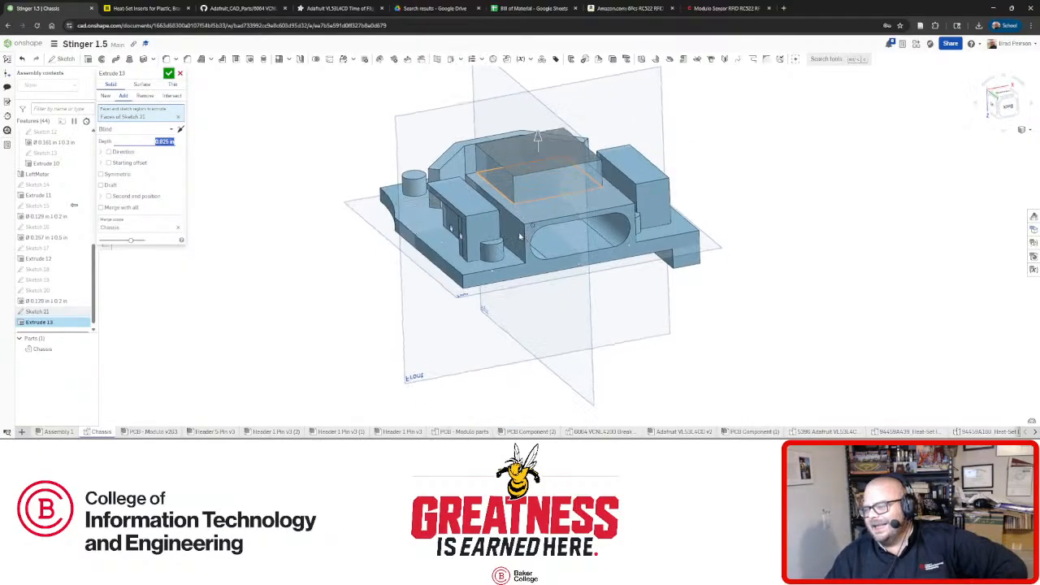
right_drag(533, 194, 187, 97)
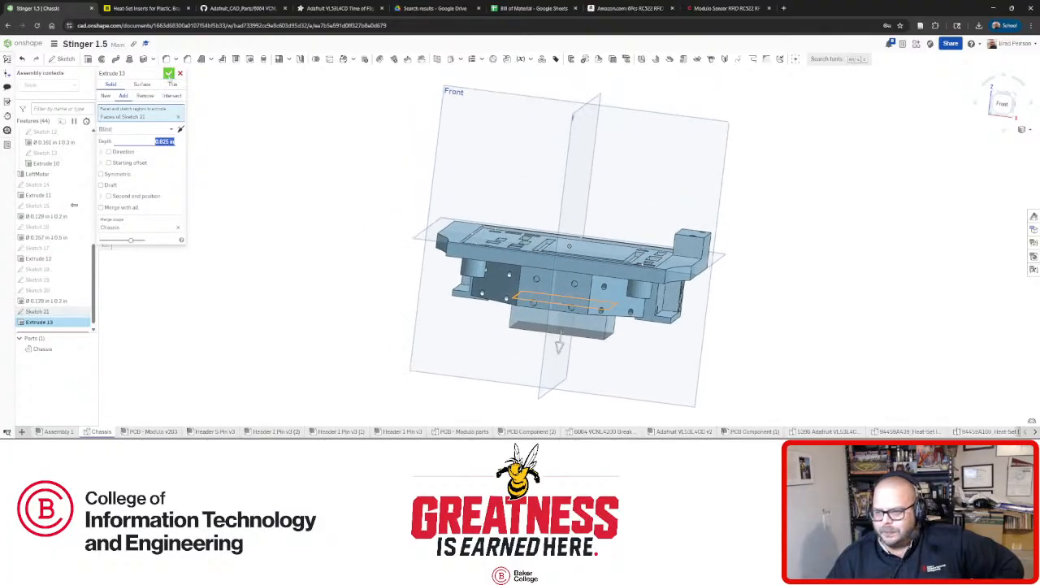
click(168, 73)
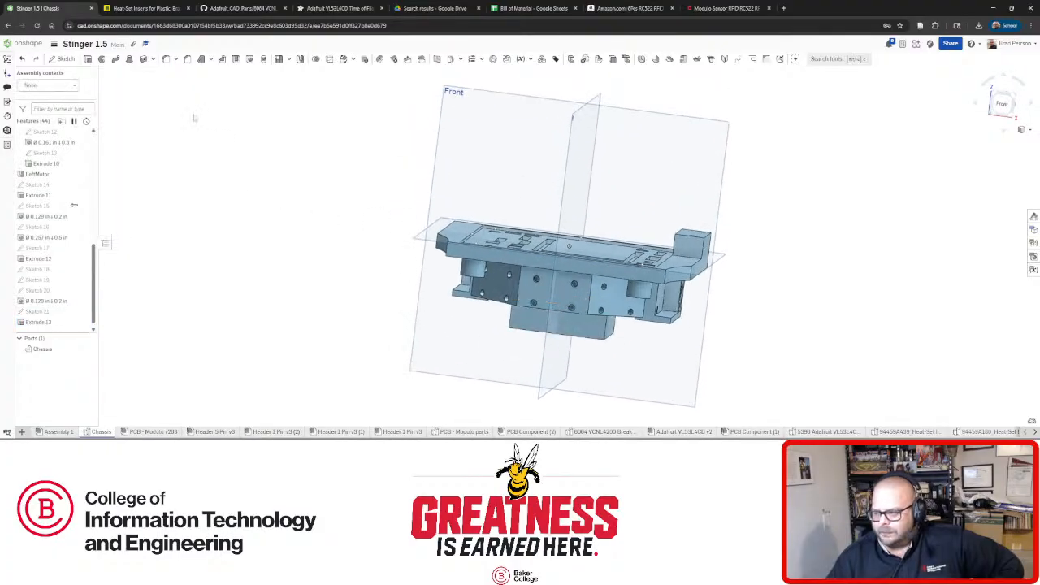
click(55, 431)
Orbit the robot assembly to inspect the new block on the chassis underside.
right_drag(487, 260, 452, 241)
click(995, 104)
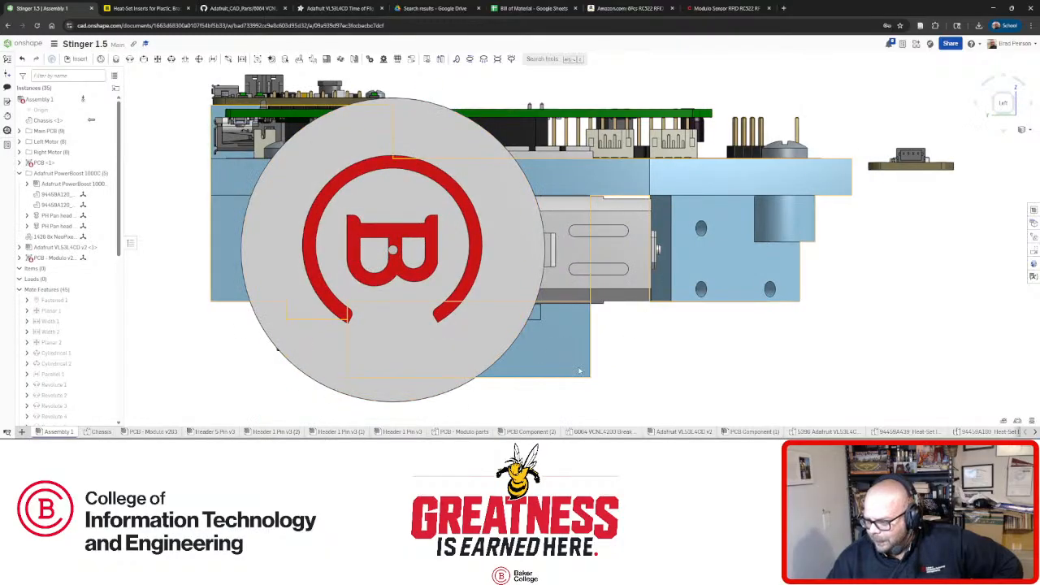
right_drag(472, 387, 506, 359)
scroll(521, 348, down, 5)
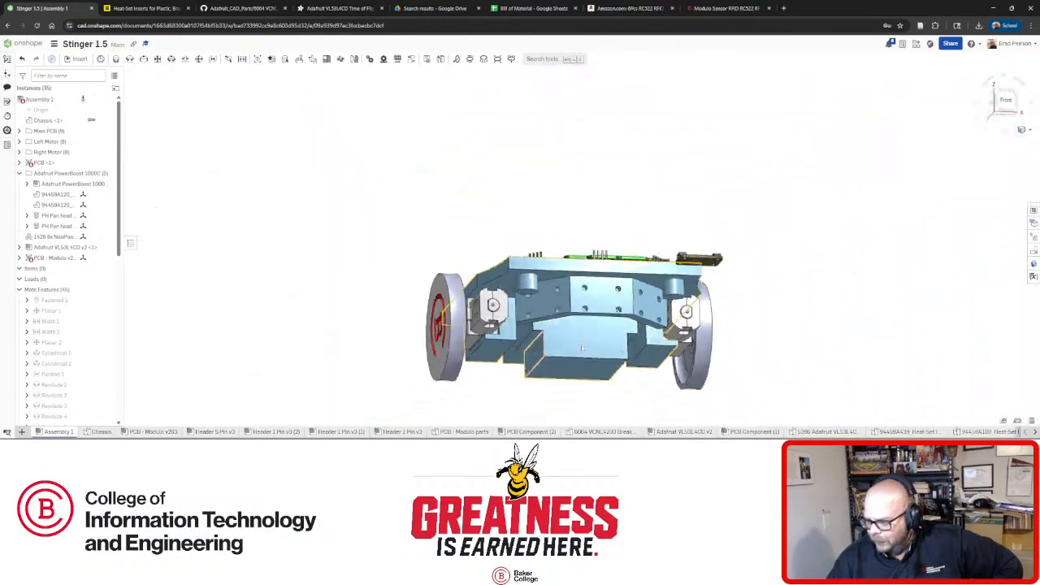
scroll(593, 352, up, 4)
right_drag(588, 379, 567, 355)
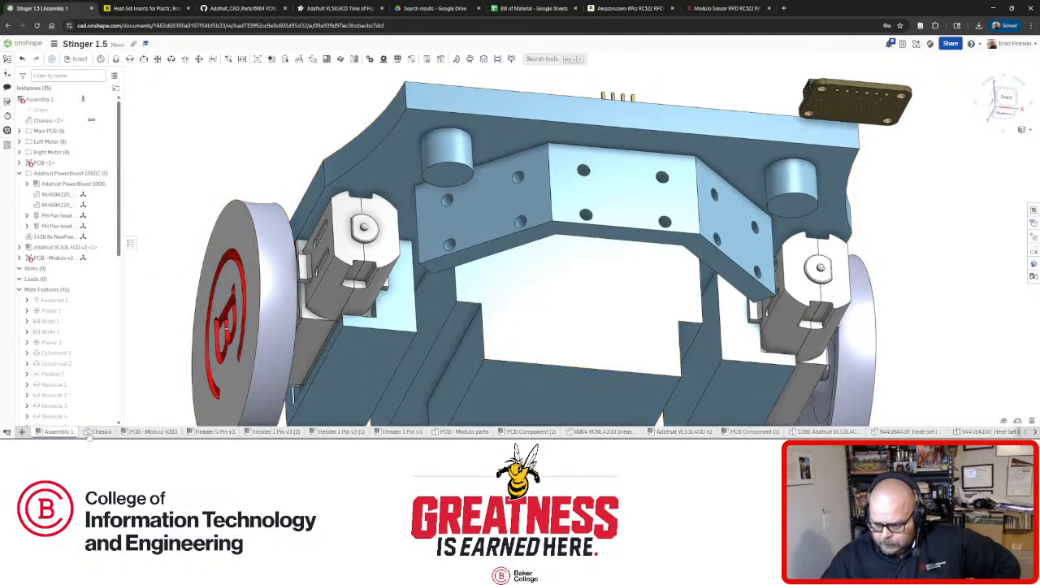
Return to the Chassis part studio and view the raised block from below.
click(99, 431)
right_drag(566, 328, 557, 235)
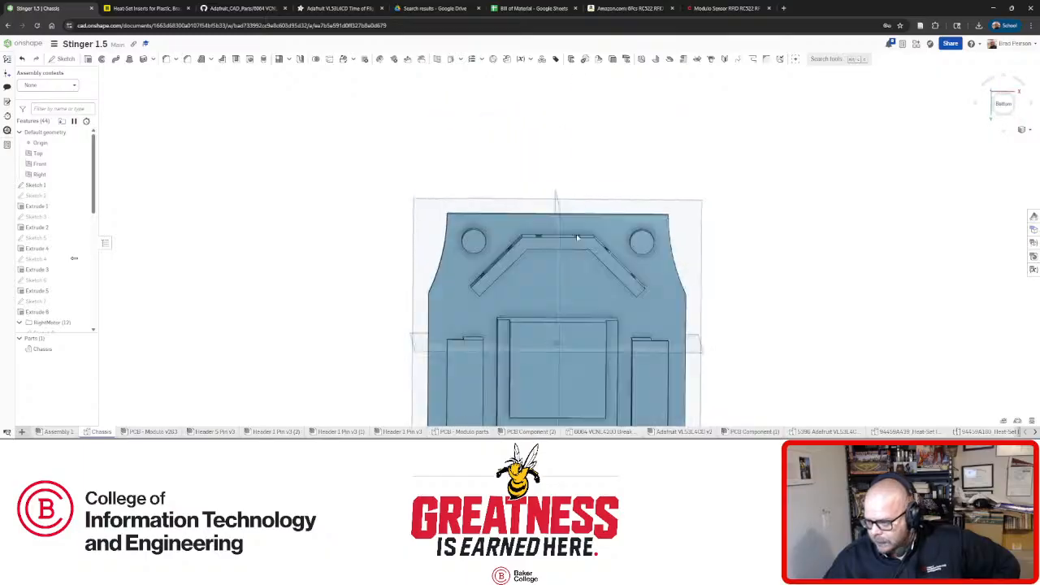
scroll(558, 301, down, 3)
scroll(563, 348, up, 4)
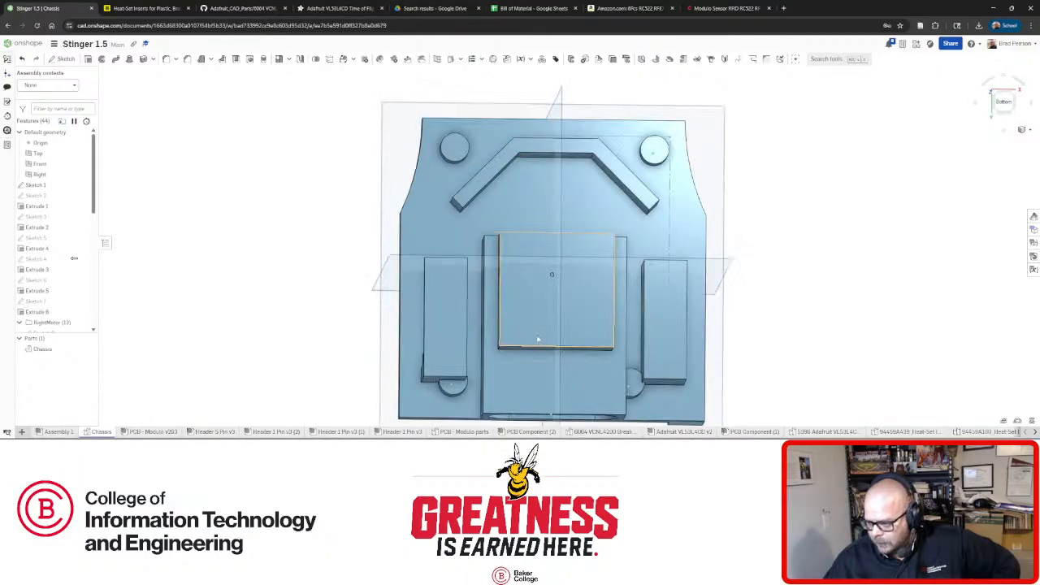
right_drag(524, 339, 532, 302)
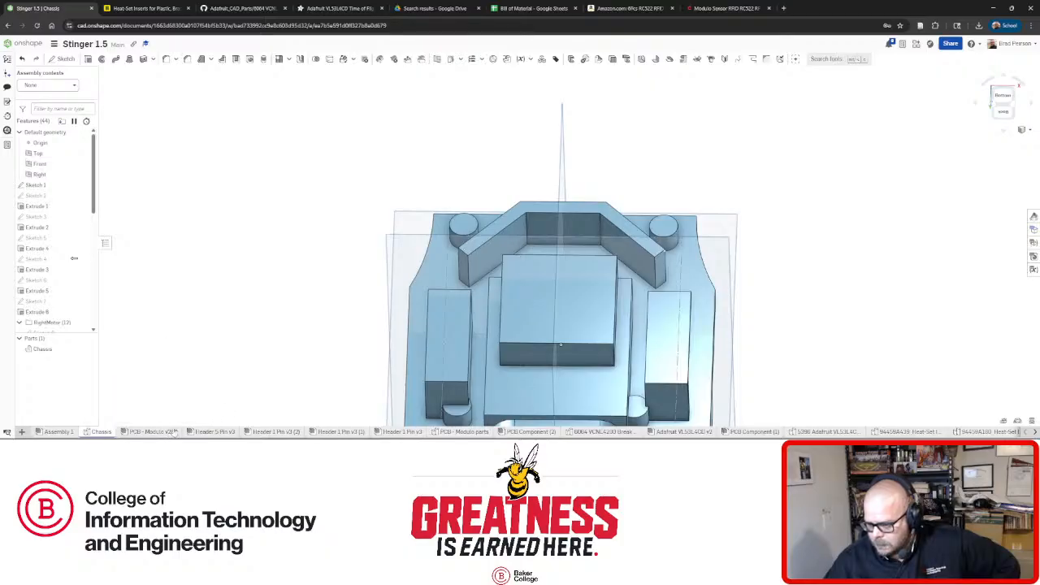
click(154, 432)
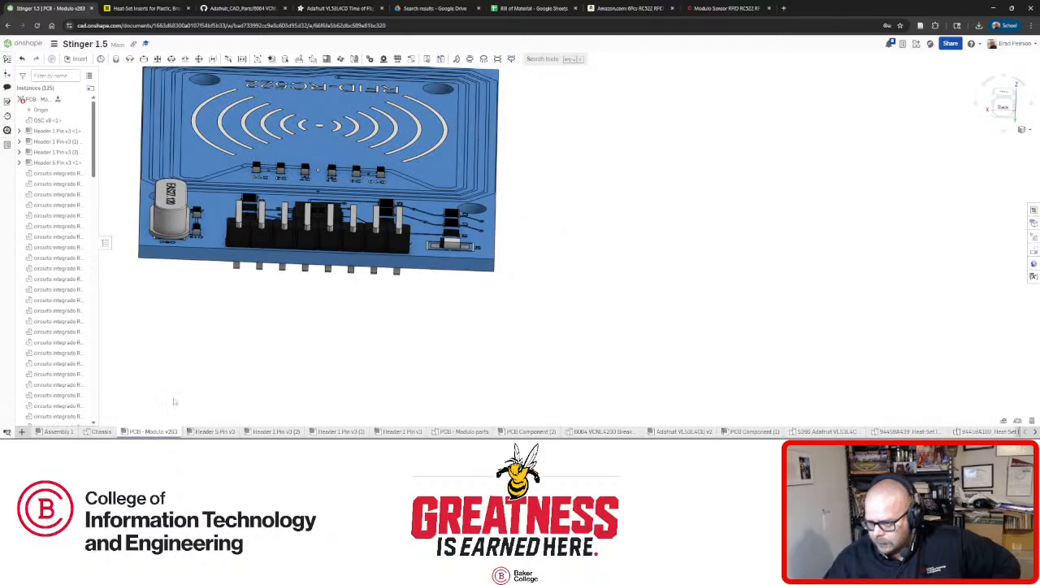
Orbit and zoom the RFID-RC522 board between angled, edge-on and top-down views.
right_drag(244, 324, 304, 319)
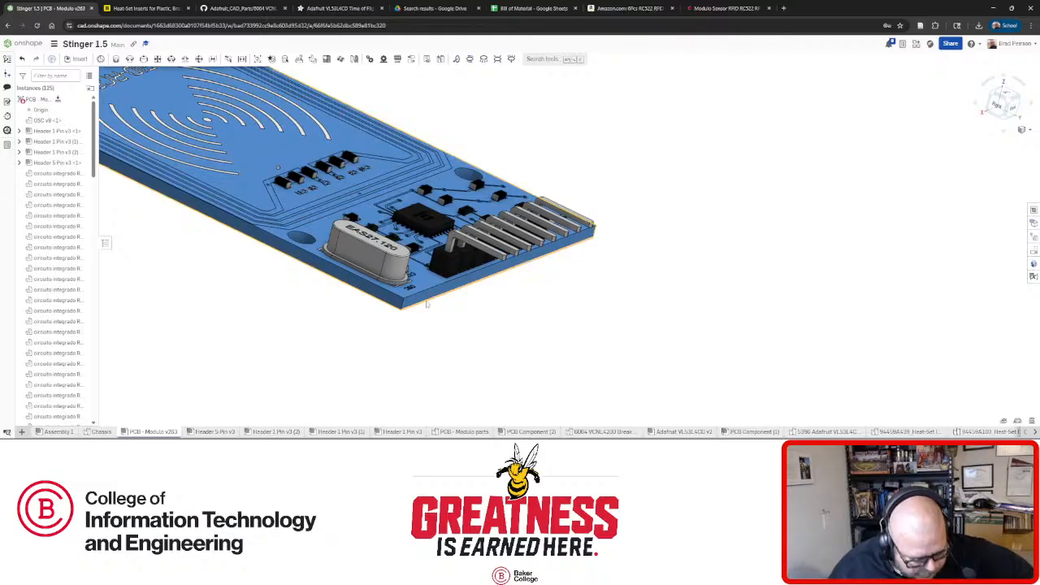
right_drag(452, 287, 469, 278)
scroll(466, 275, down, 3)
scroll(374, 279, down, 1)
right_drag(316, 255, 319, 316)
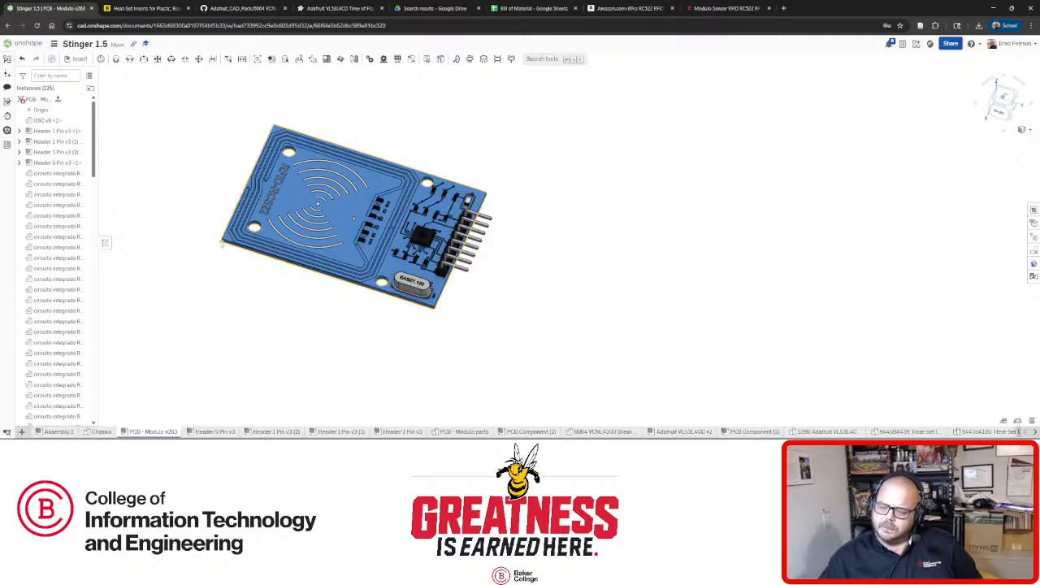
right_drag(221, 244, 332, 288)
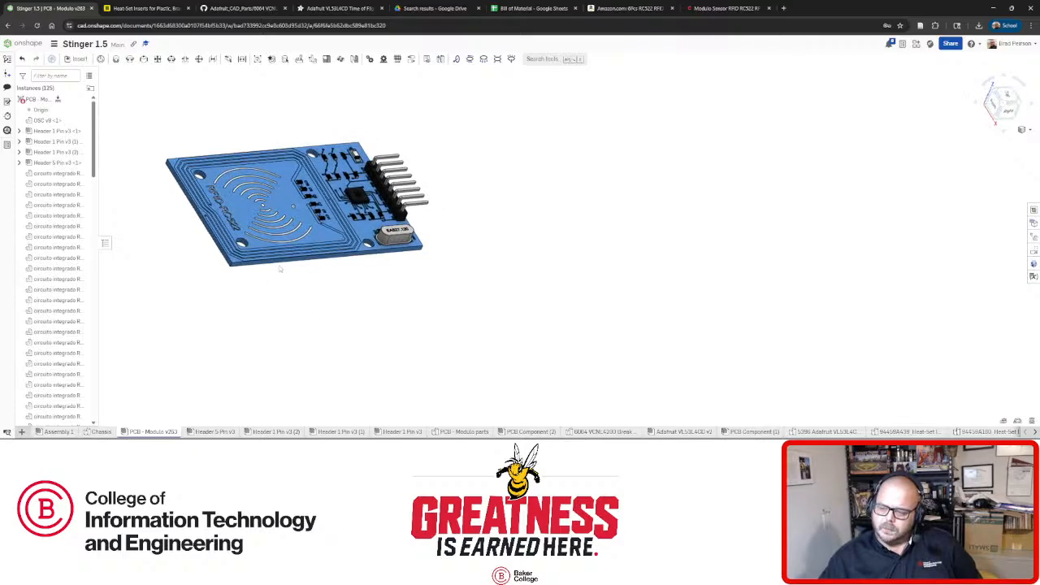
scroll(281, 262, up, 5)
right_drag(282, 263, 220, 266)
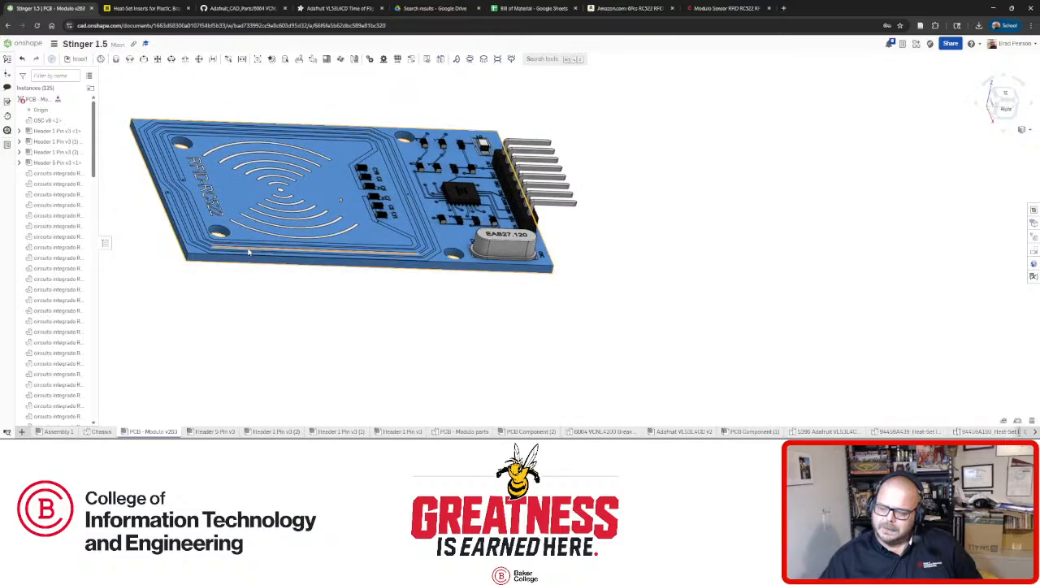
scroll(220, 266, down, 4)
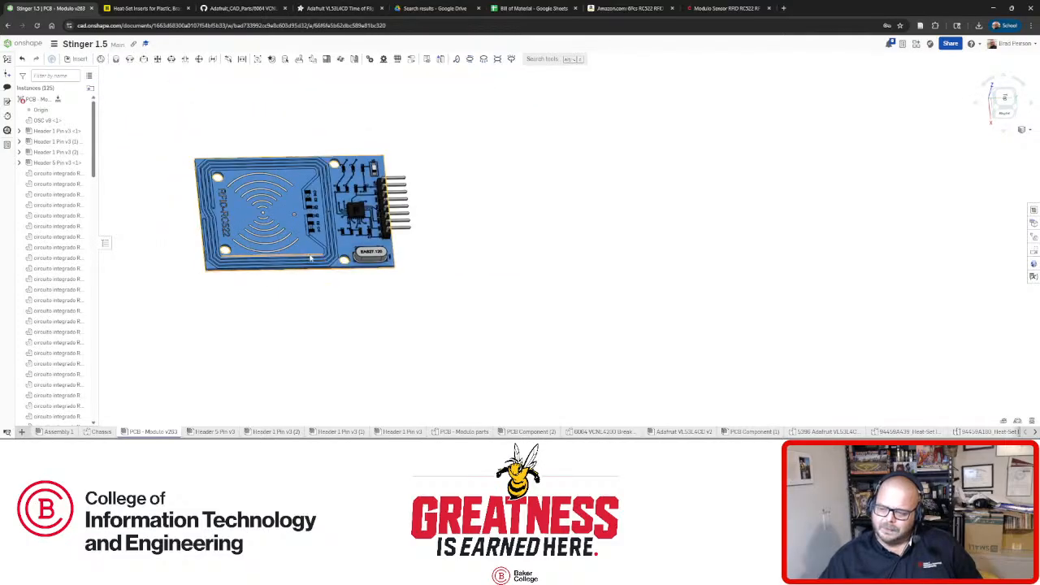
right_drag(310, 259, 336, 210)
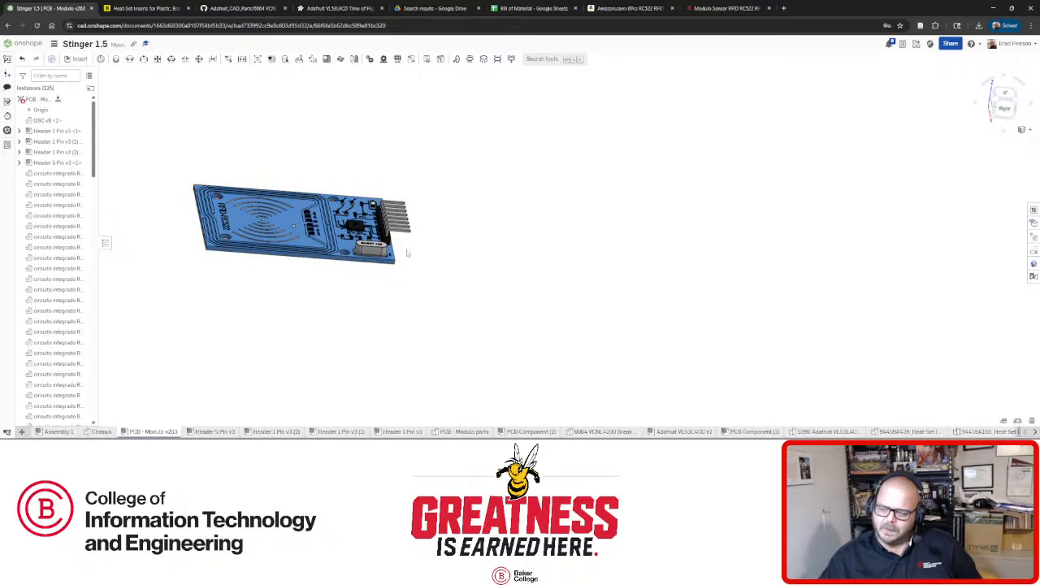
right_drag(310, 268, 308, 309)
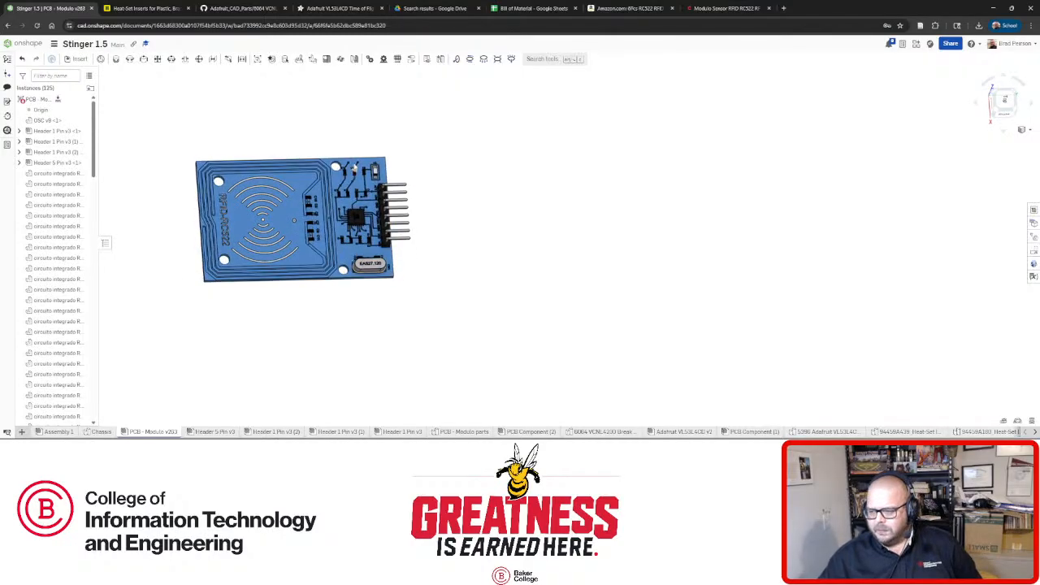
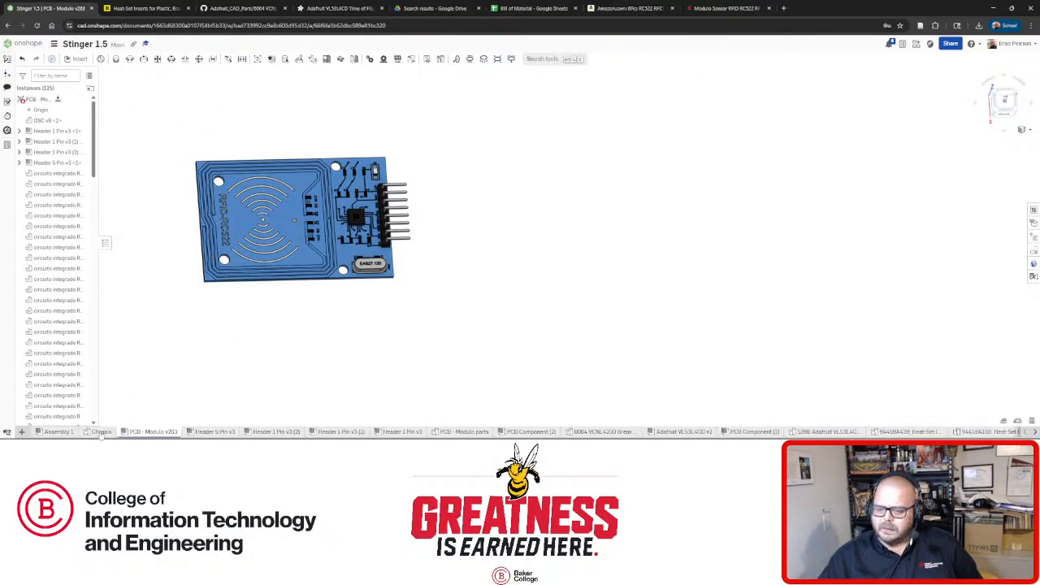
Bring up the Chassis part studio of Stinger 1.5 and tilt the view.
click(101, 432)
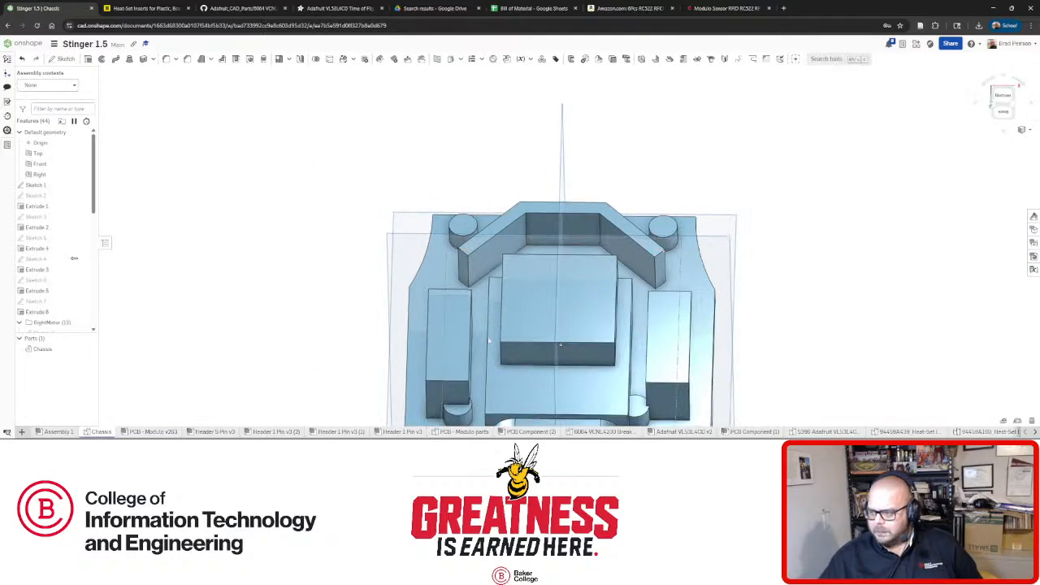
right_drag(323, 384, 341, 316)
Edit Extrude 13 to reduce the raised block's depth below 0.825 in.
scroll(53, 236, down, 1)
scroll(54, 236, down, 5)
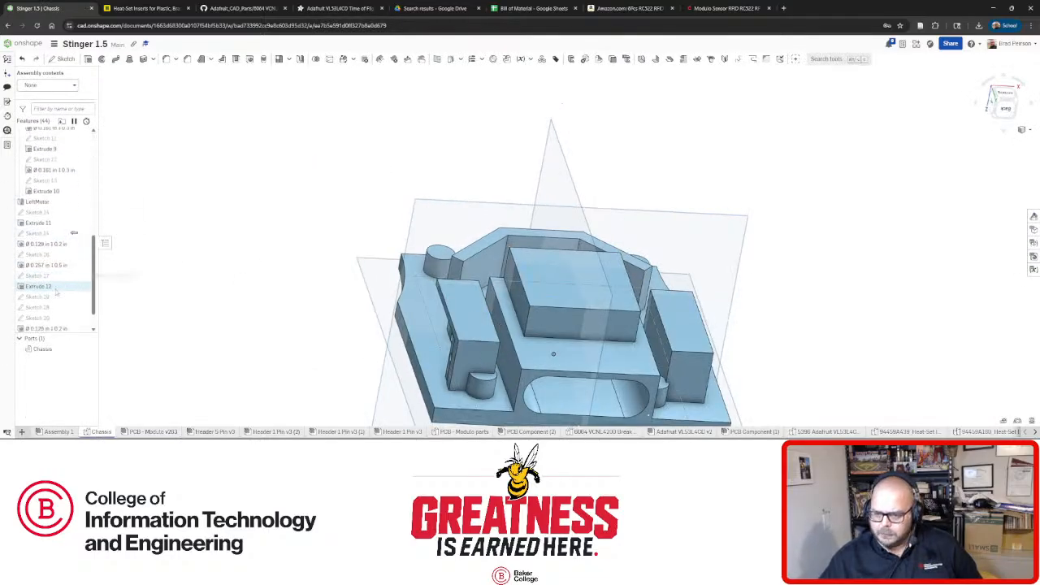
right_click(75, 317)
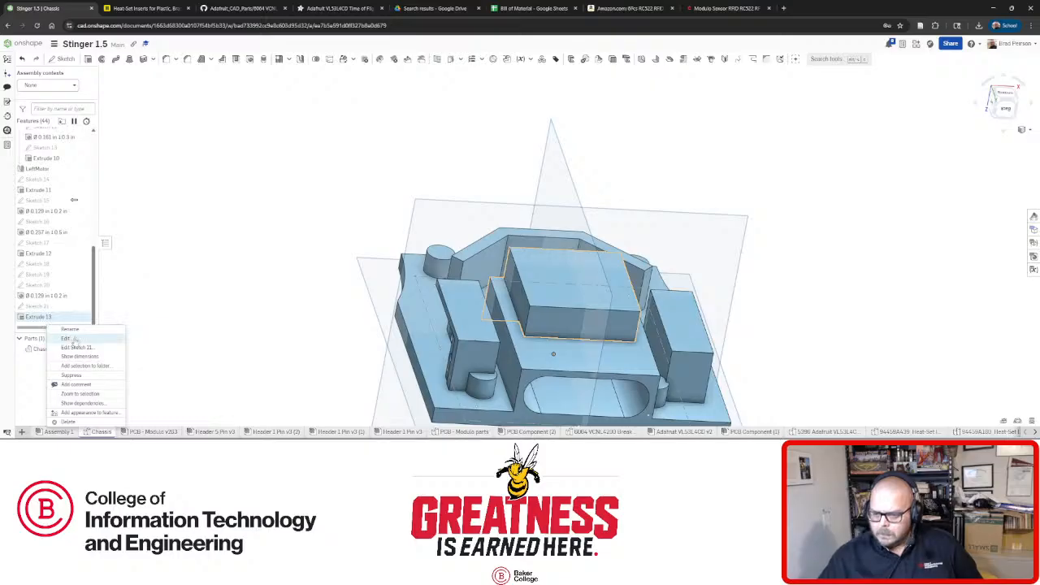
click(69, 338)
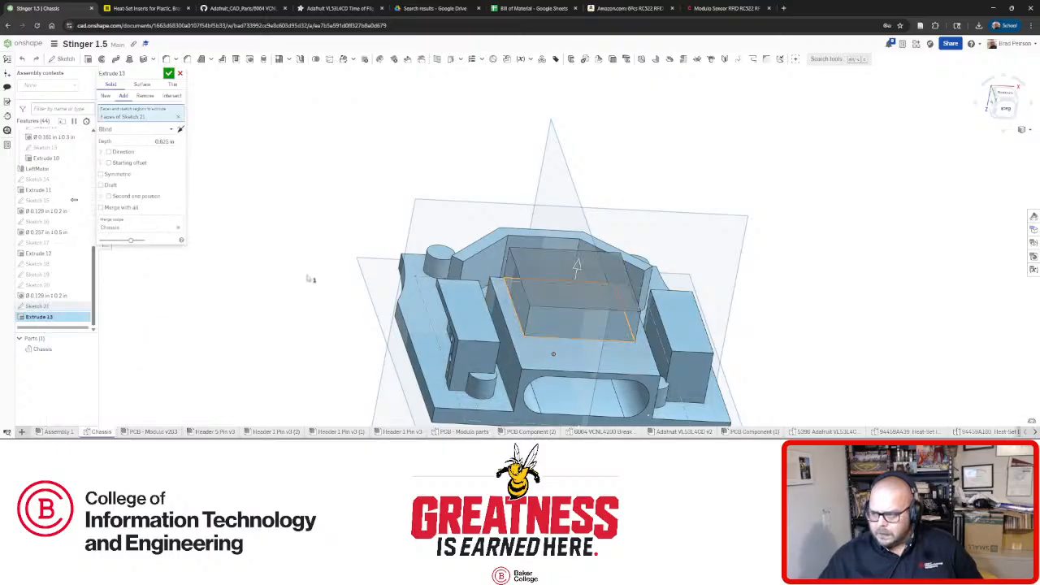
click(148, 142)
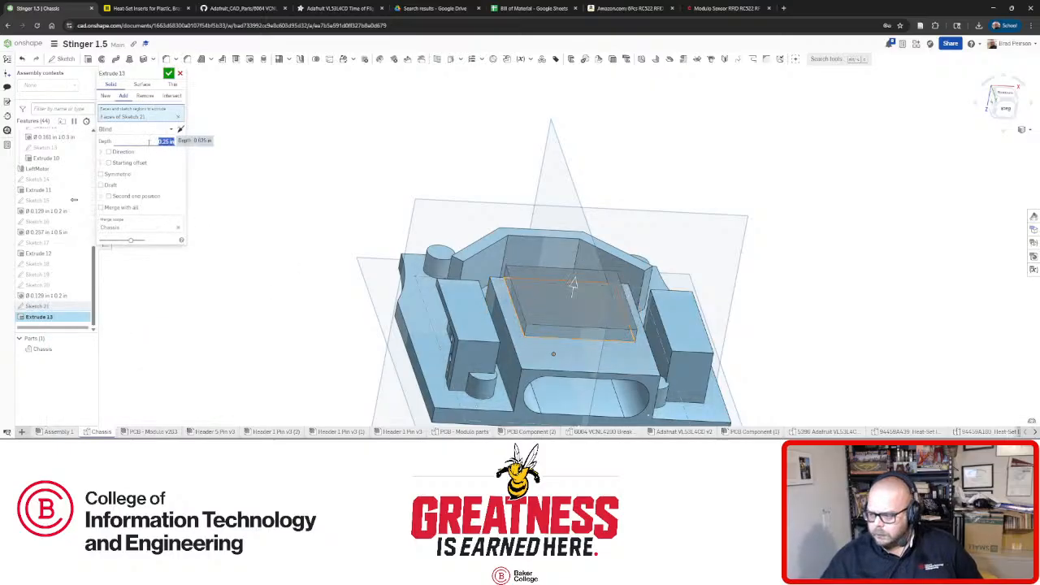
click(169, 74)
Inspect the shallower block, then view its flat face normal and start a sketch there.
mouse_move(561, 336)
right_down()
mouse_move(543, 304)
mouse_move(591, 336)
mouse_move(549, 341)
right_up()
scroll(573, 329, up, 4)
scroll(583, 325, down, 3)
scroll(588, 326, up, 5)
scroll(589, 329, down, 2)
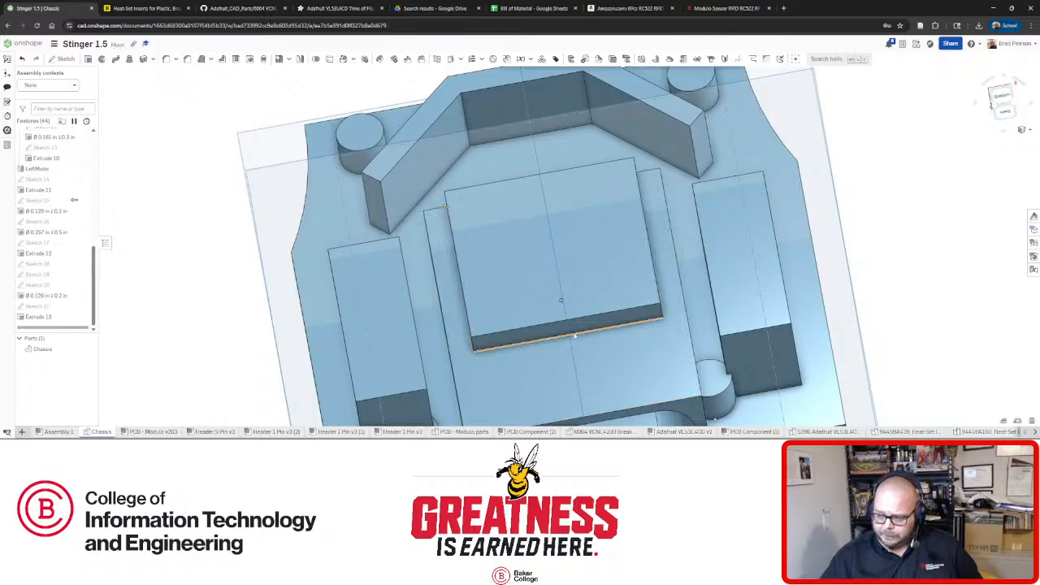
right_drag(553, 367, 524, 256)
click(504, 209)
key(n)
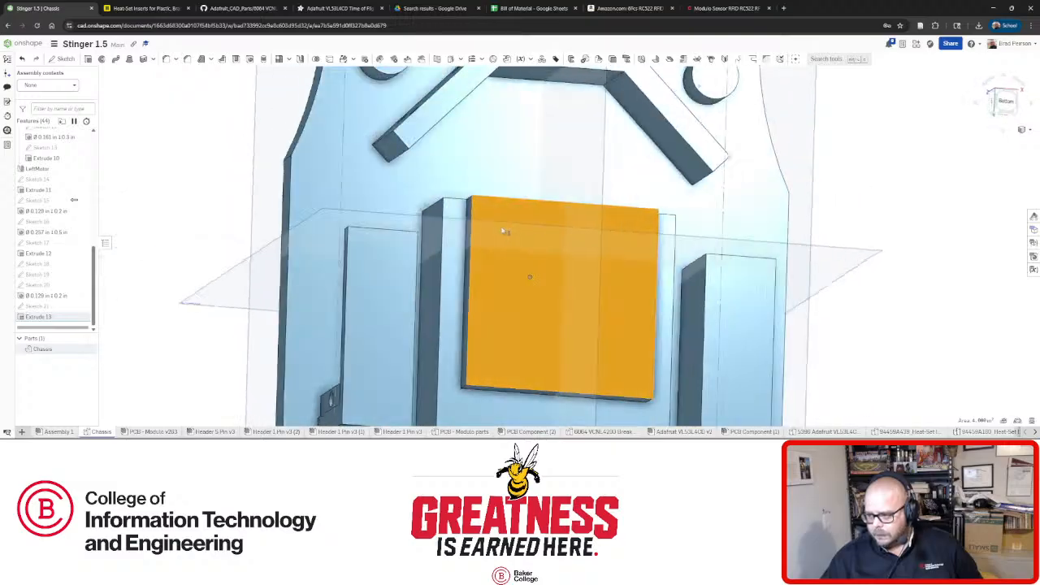
click(65, 60)
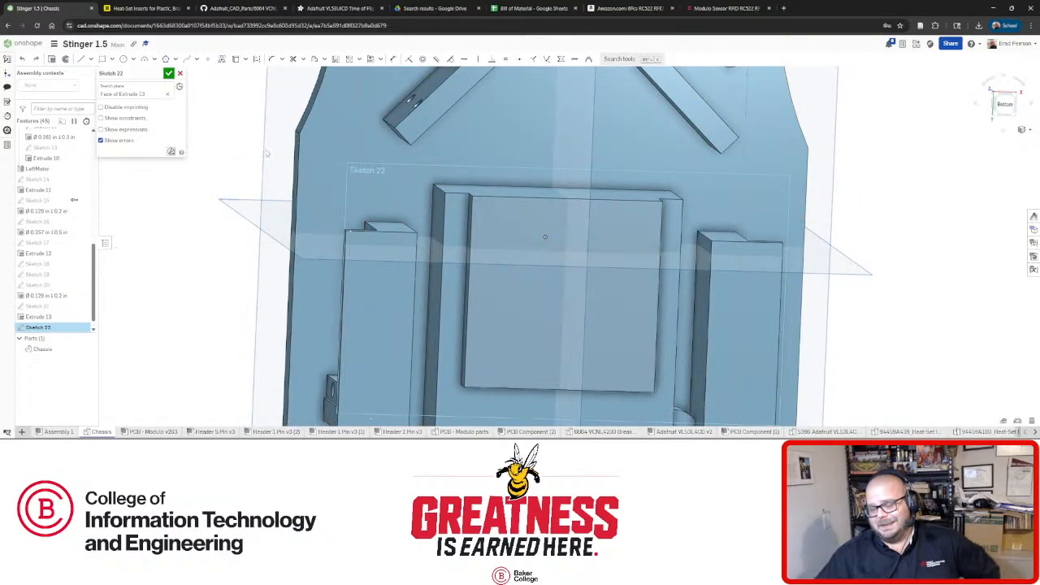
Draw top and bottom horizontal lines on the block face joined by a vertical line.
click(82, 60)
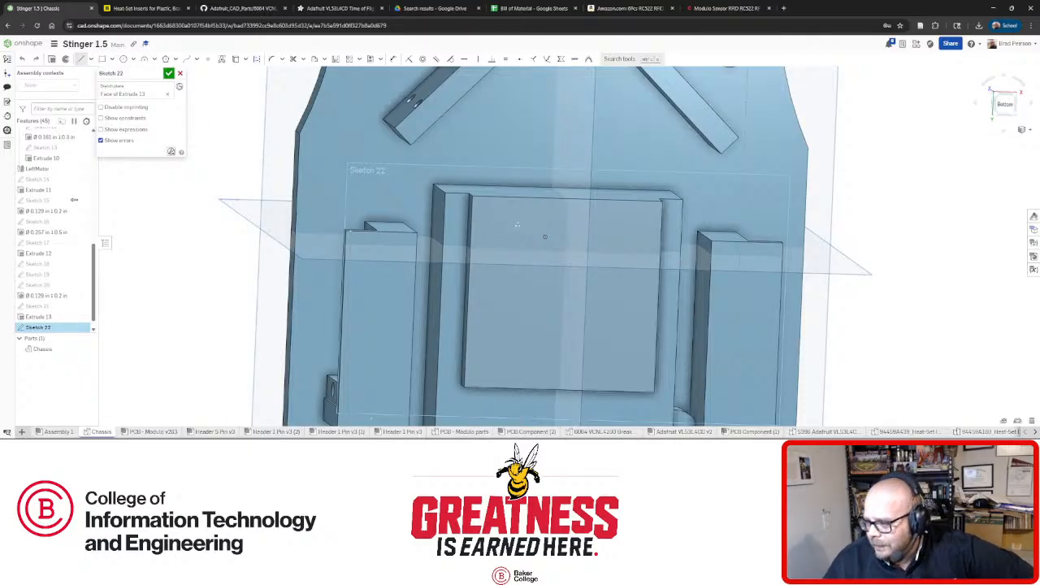
click(517, 225)
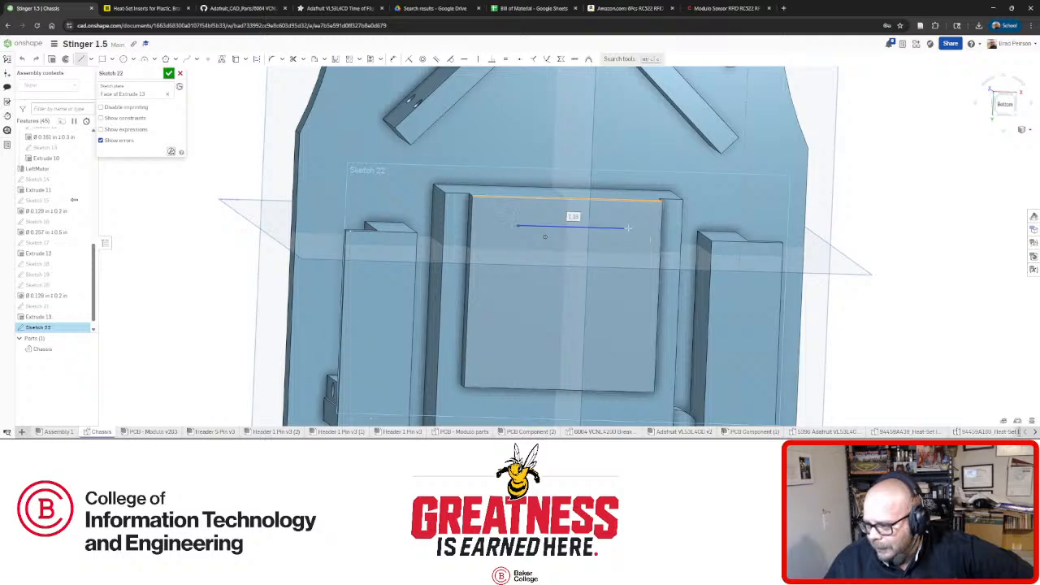
click(627, 229)
key(Escape)
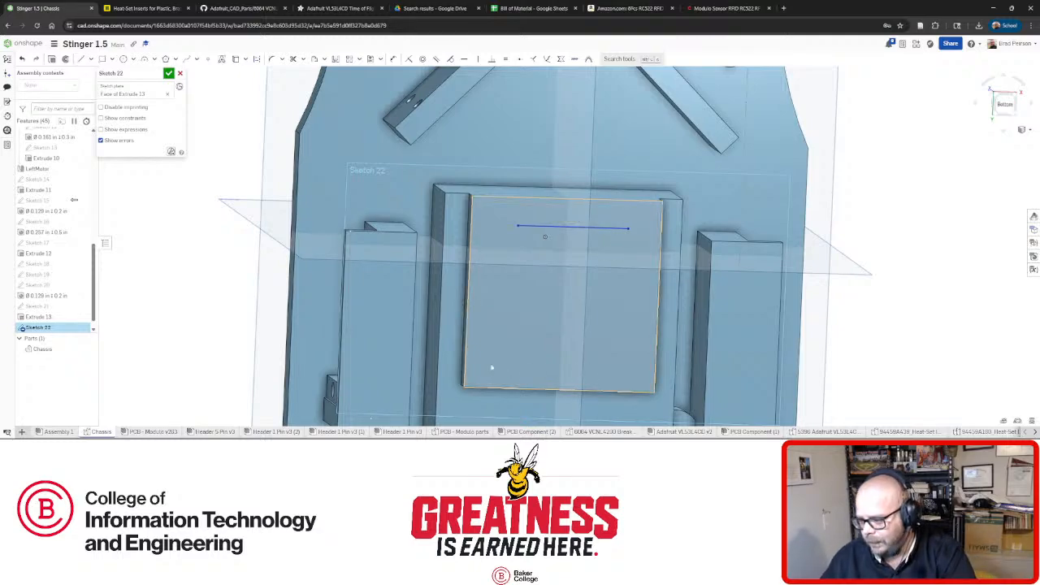
click(80, 59)
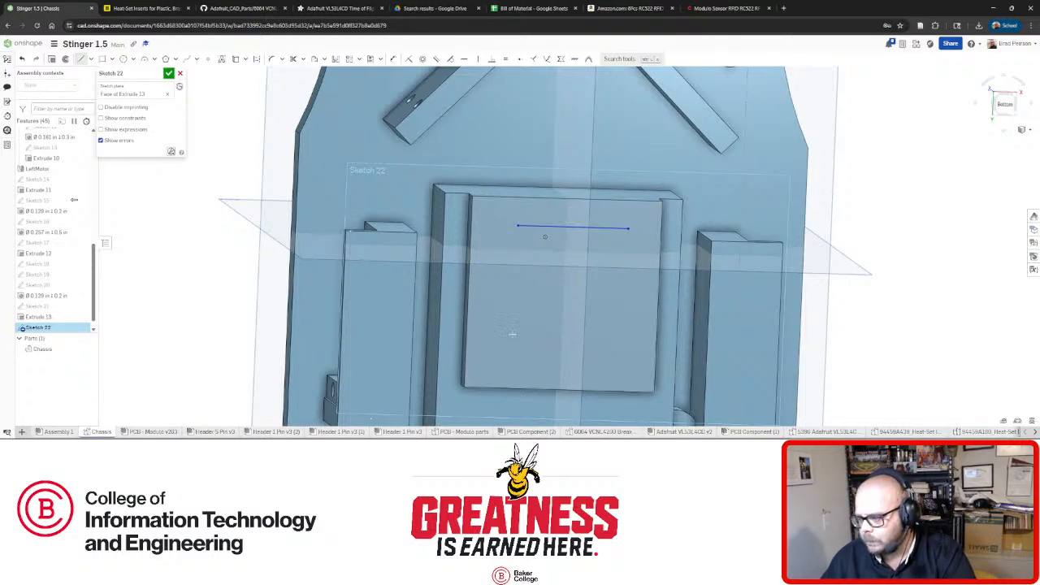
click(636, 359)
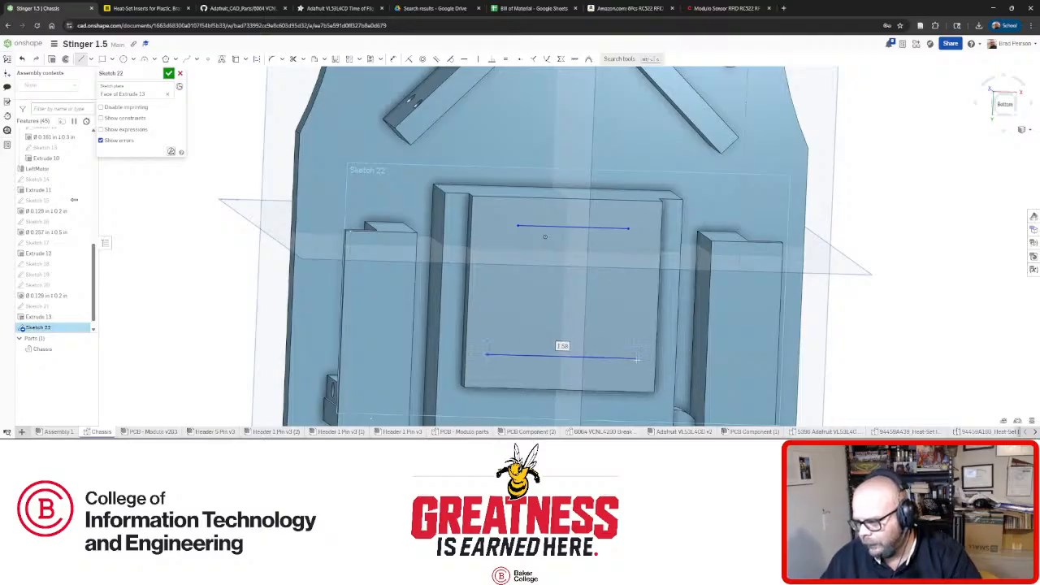
key(Escape)
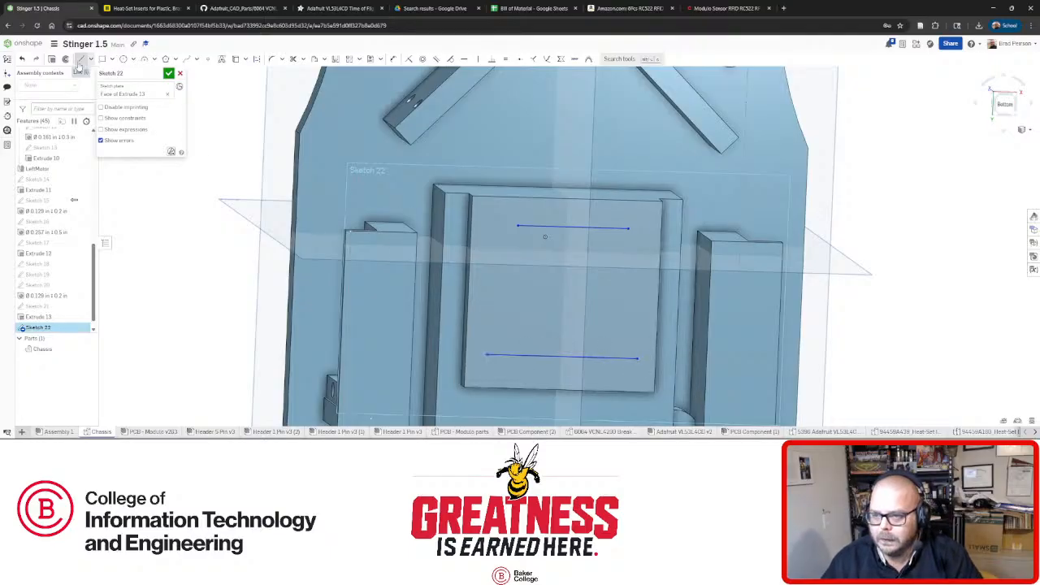
click(80, 61)
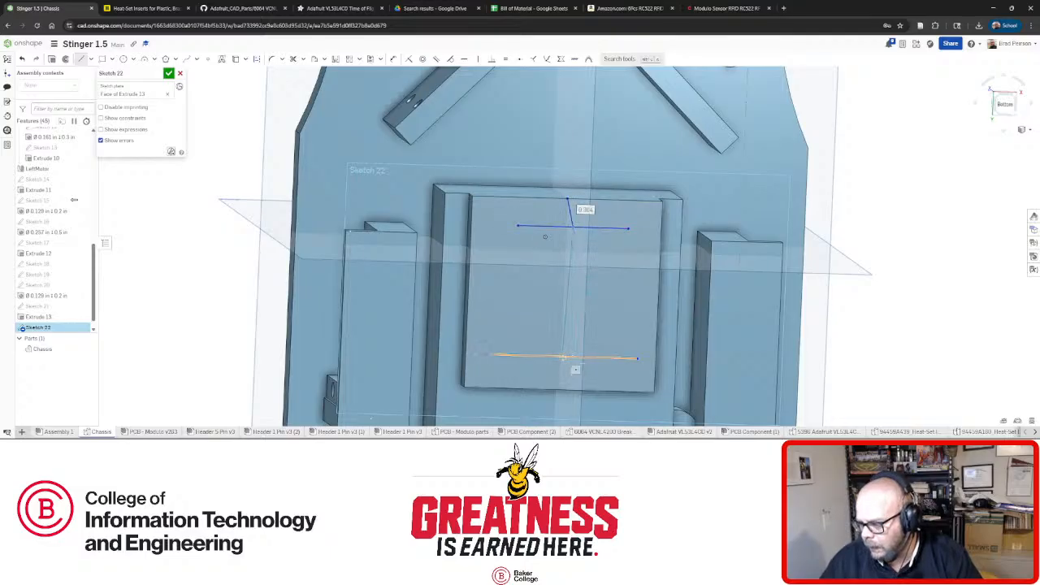
click(563, 357)
click(571, 229)
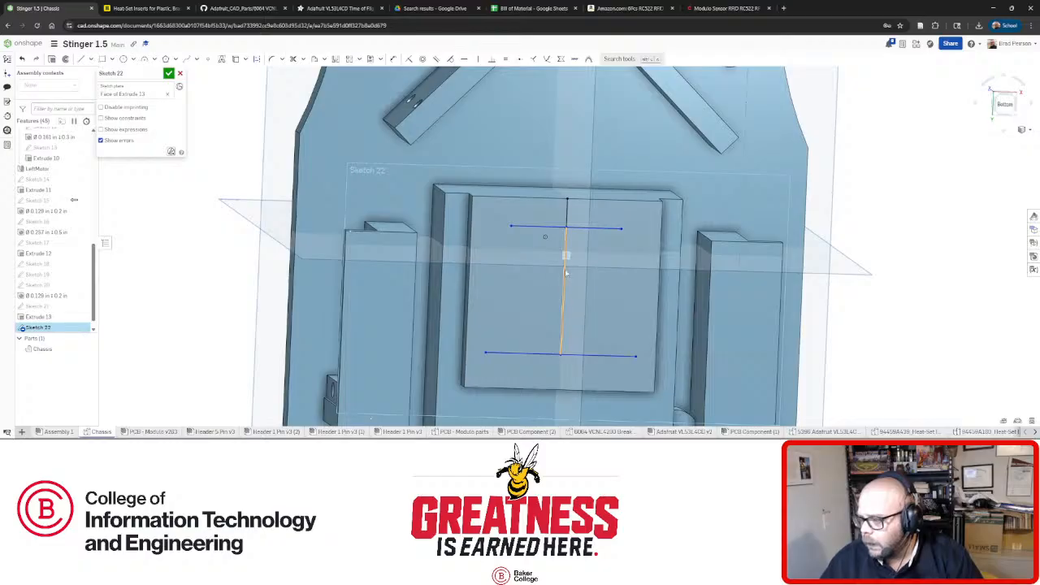
key(n)
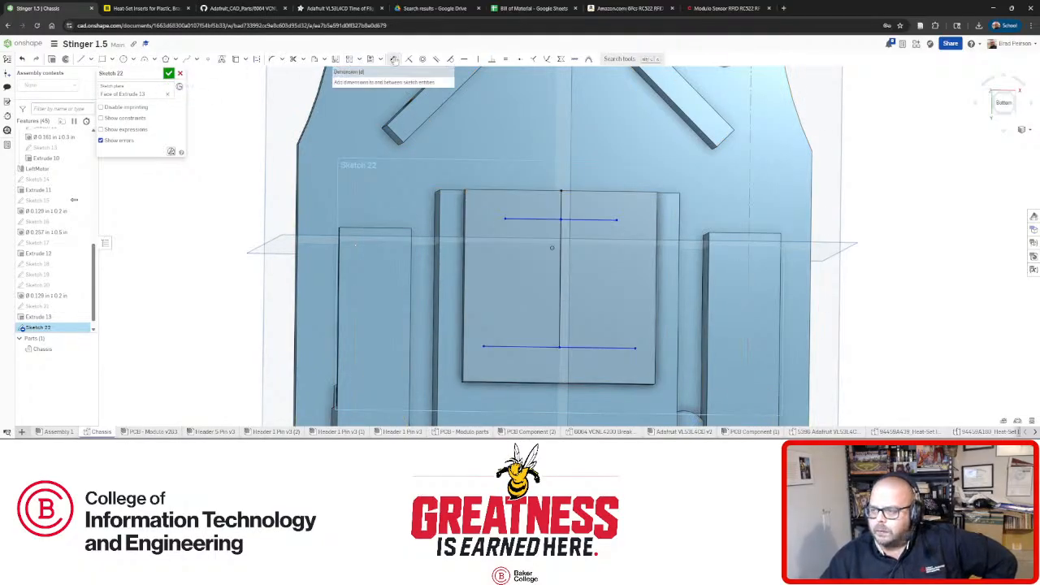
Dimension the top line as 25.88 mm, after checking the RFID board's part studio.
click(393, 58)
click(534, 219)
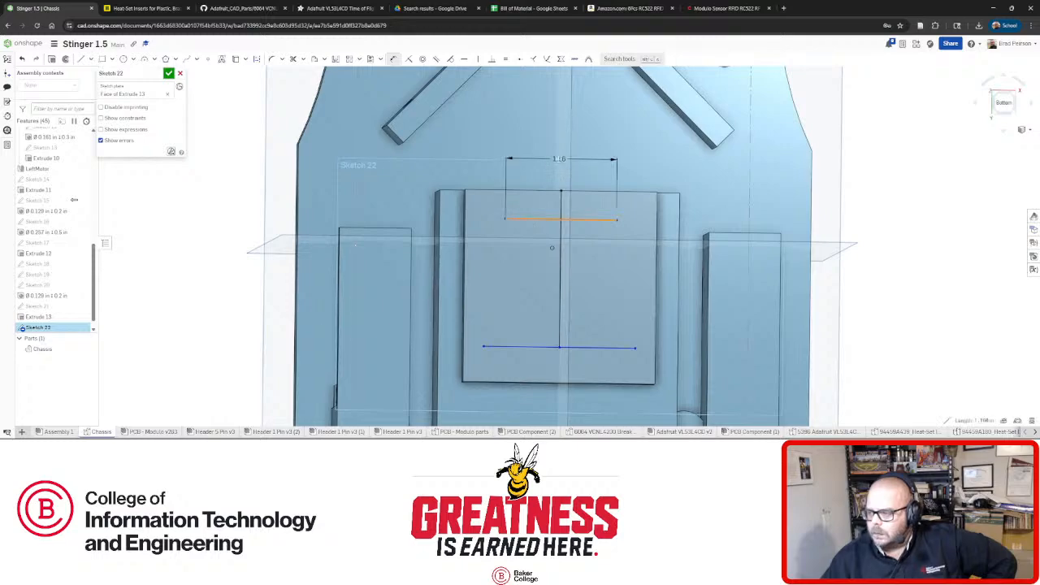
click(541, 165)
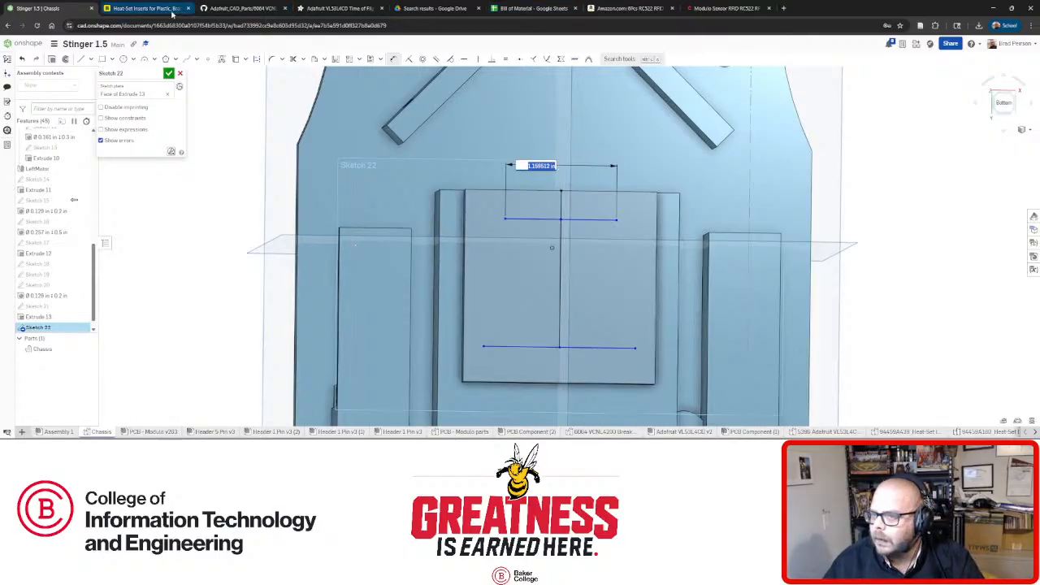
click(148, 431)
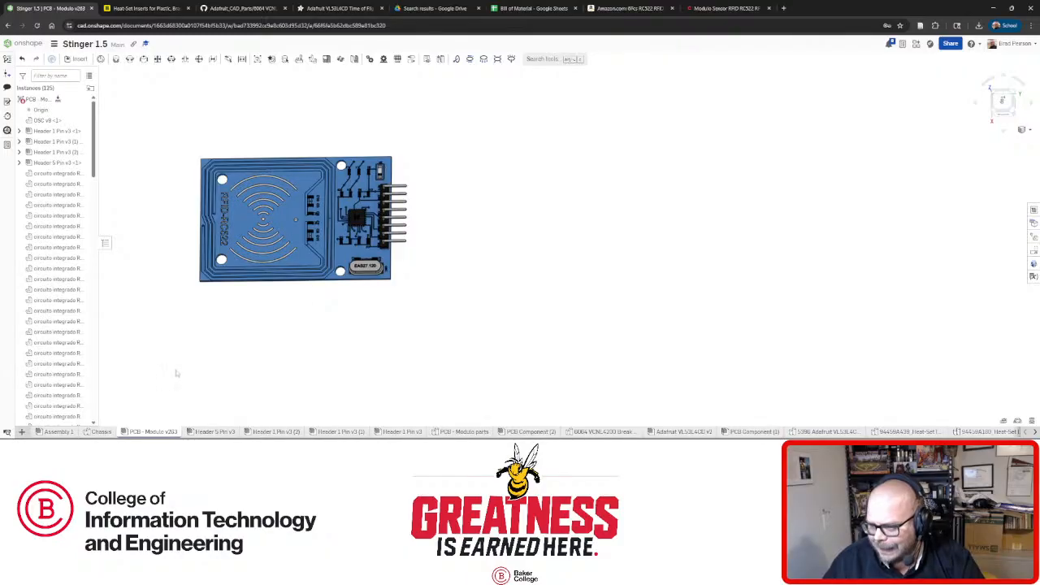
click(101, 431)
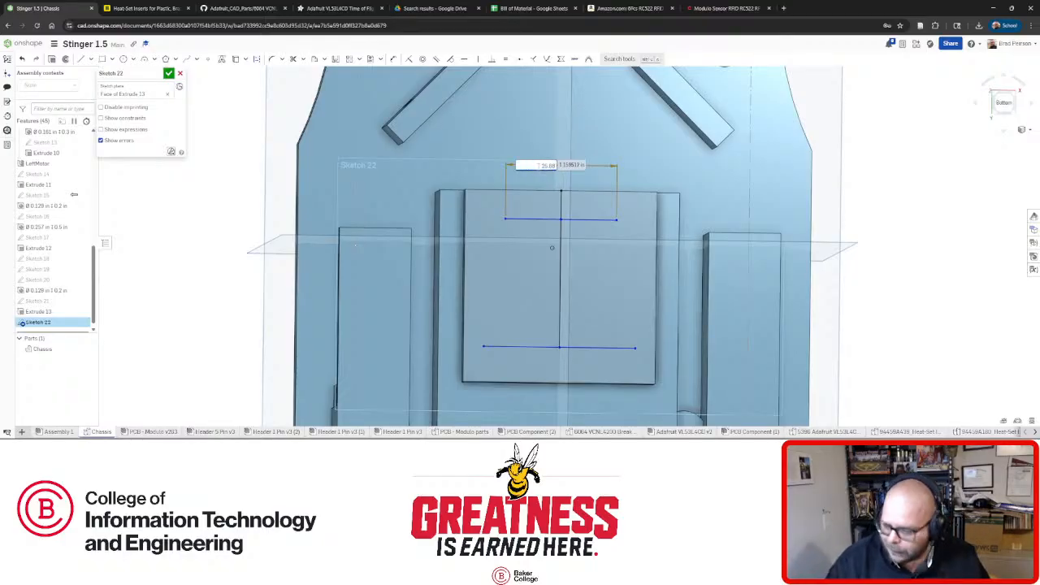
text(mm)
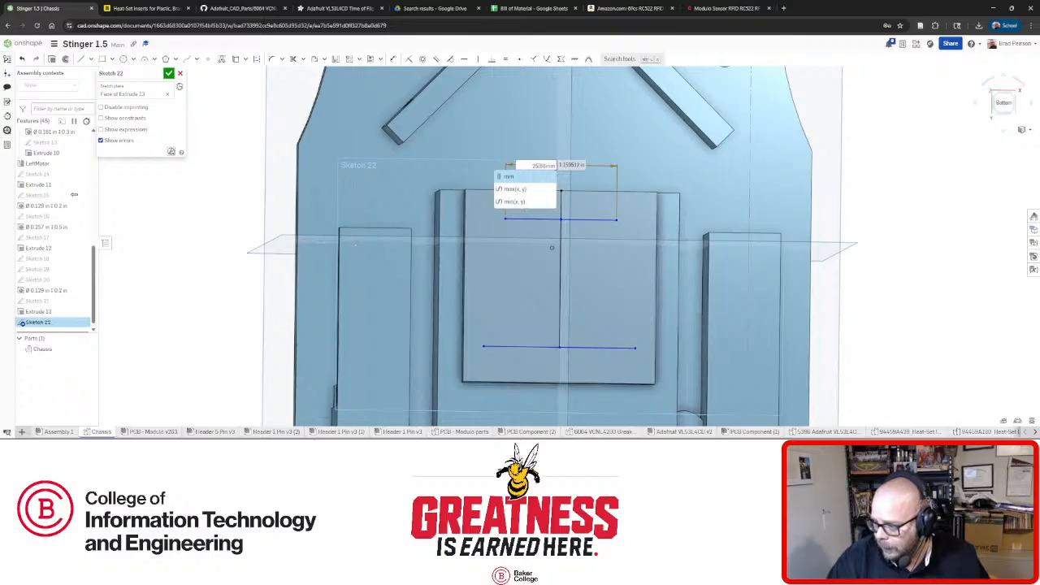
key(Return)
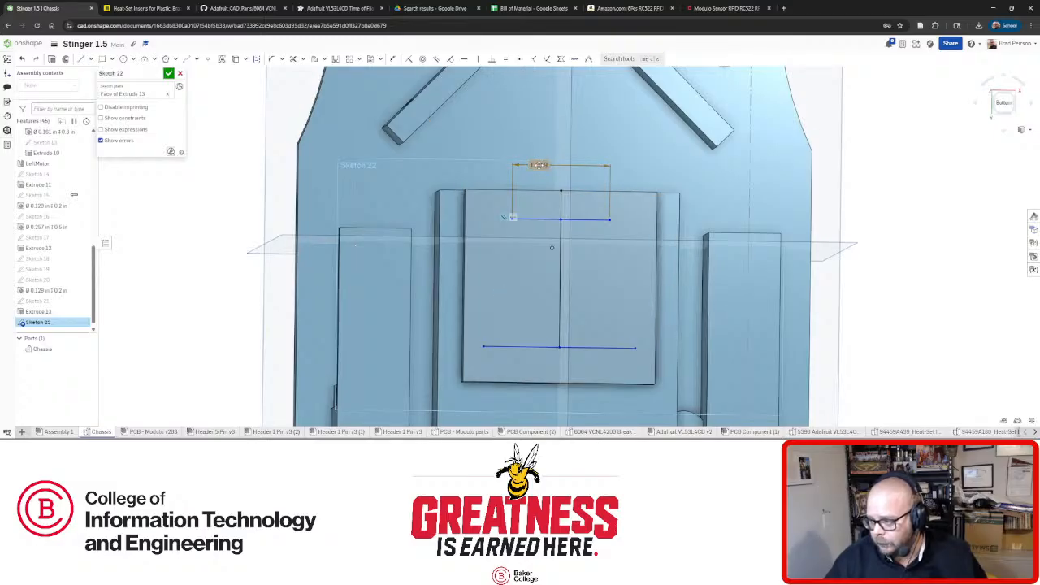
double_click(539, 165)
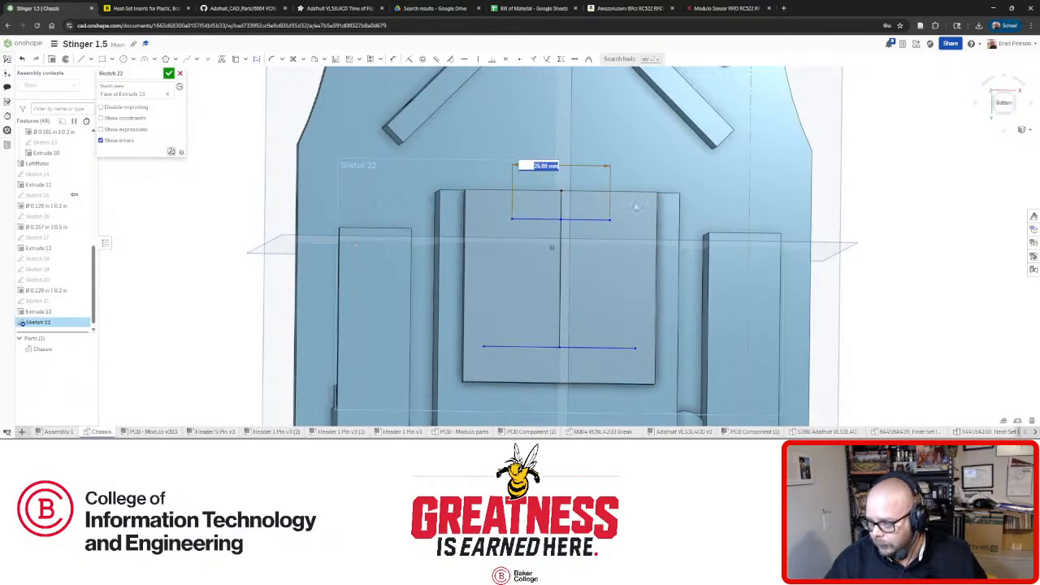
click(572, 348)
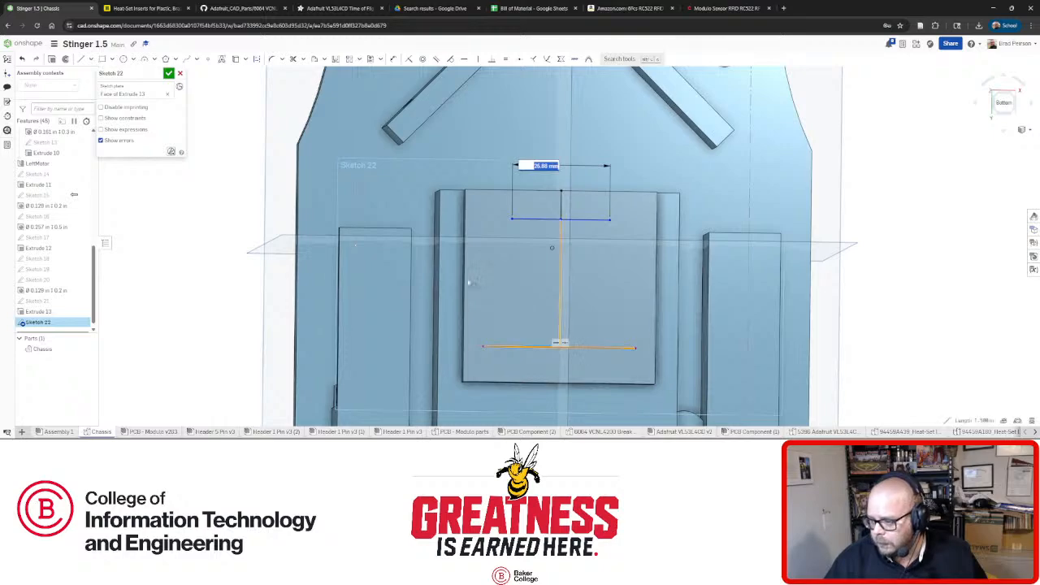
Dimension the bottom line's length as 34.25 mm.
click(392, 59)
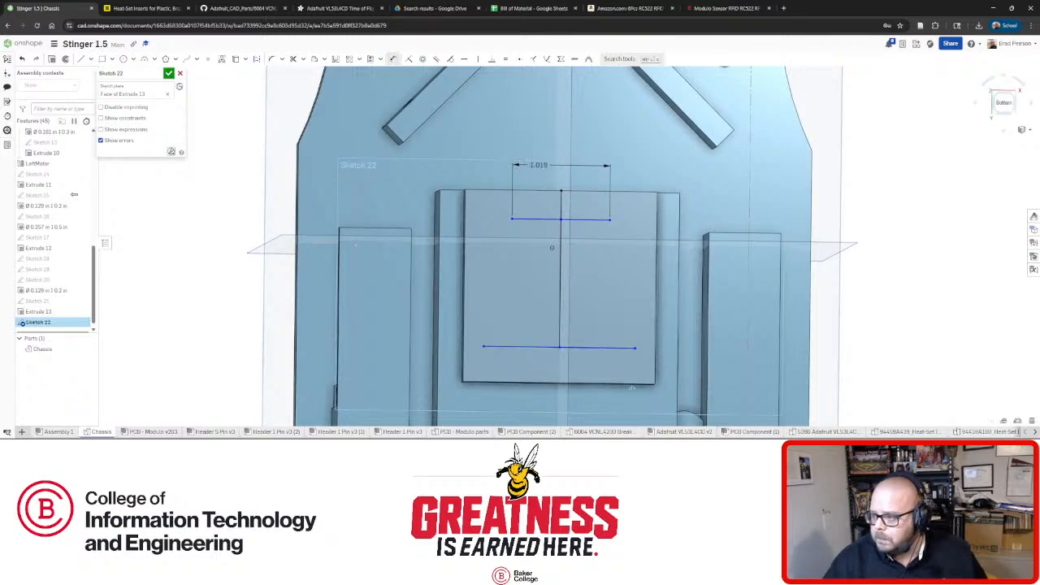
click(599, 348)
click(582, 389)
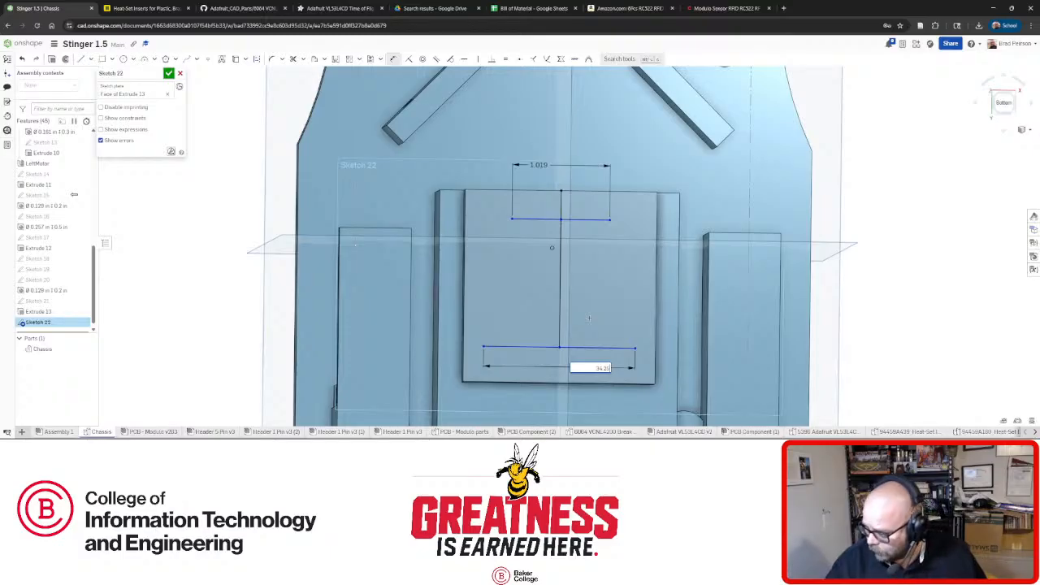
key(Return)
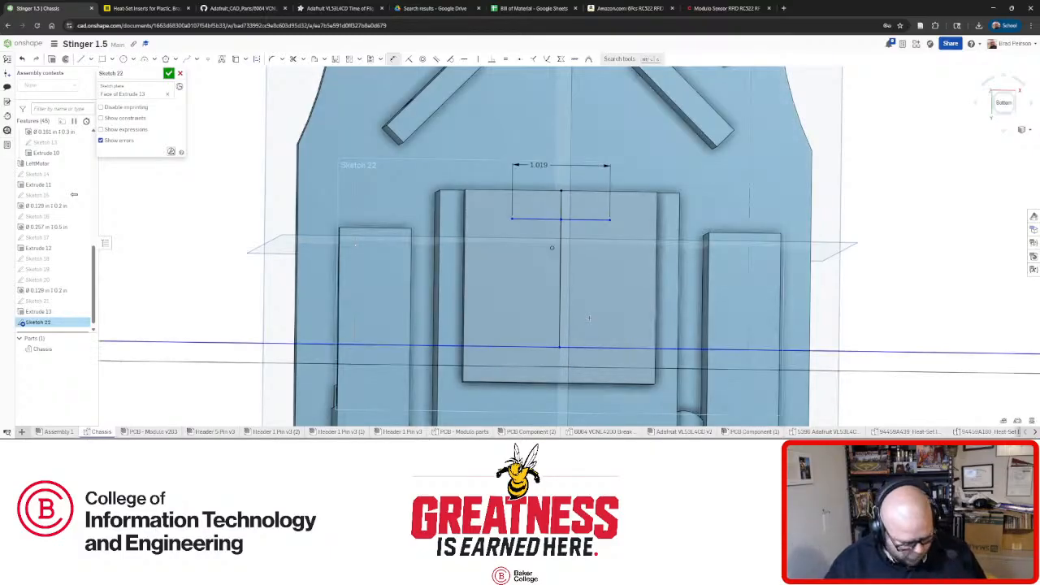
key(f)
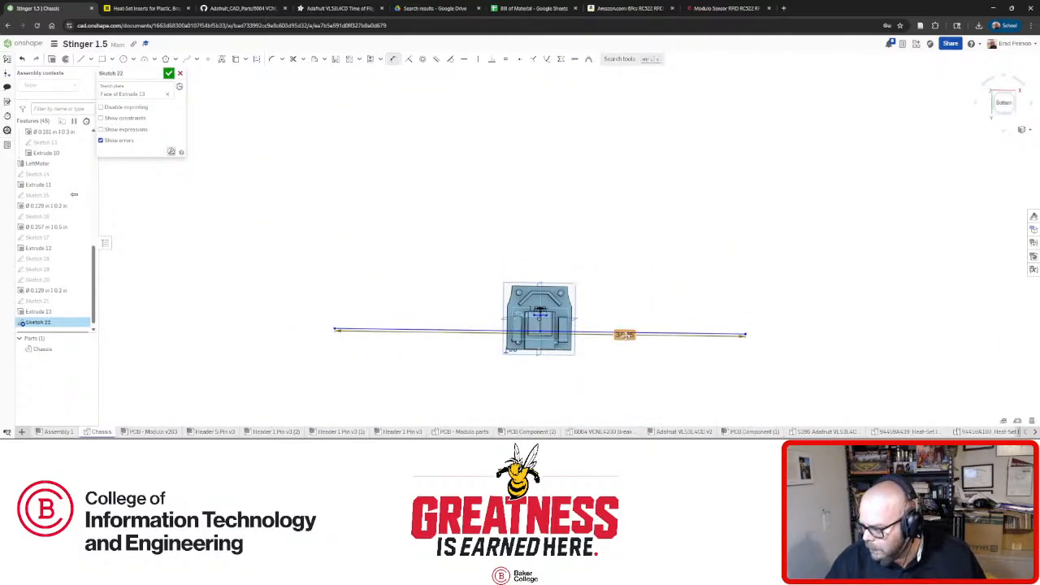
double_click(624, 335)
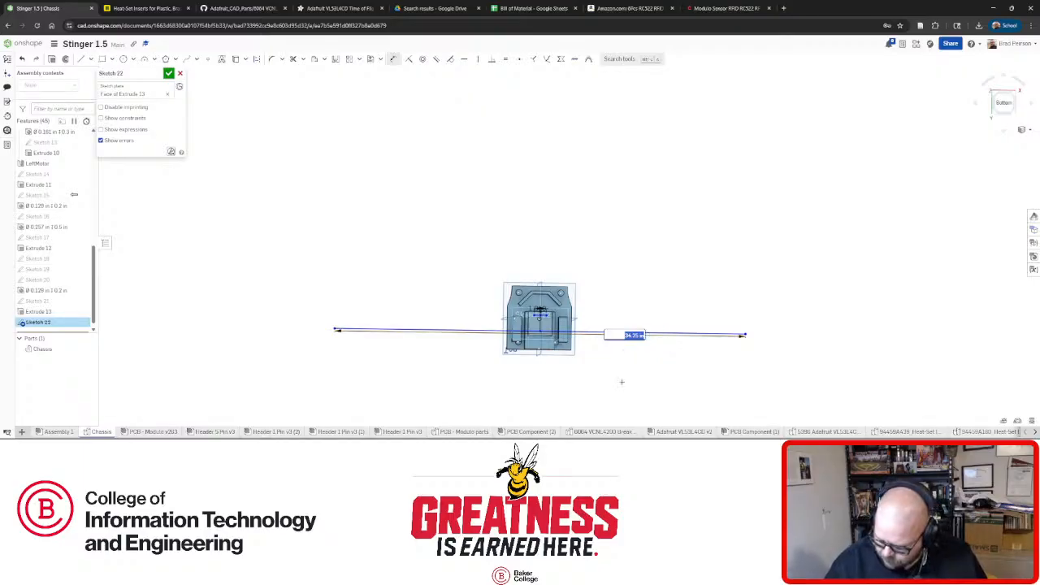
text(mm)
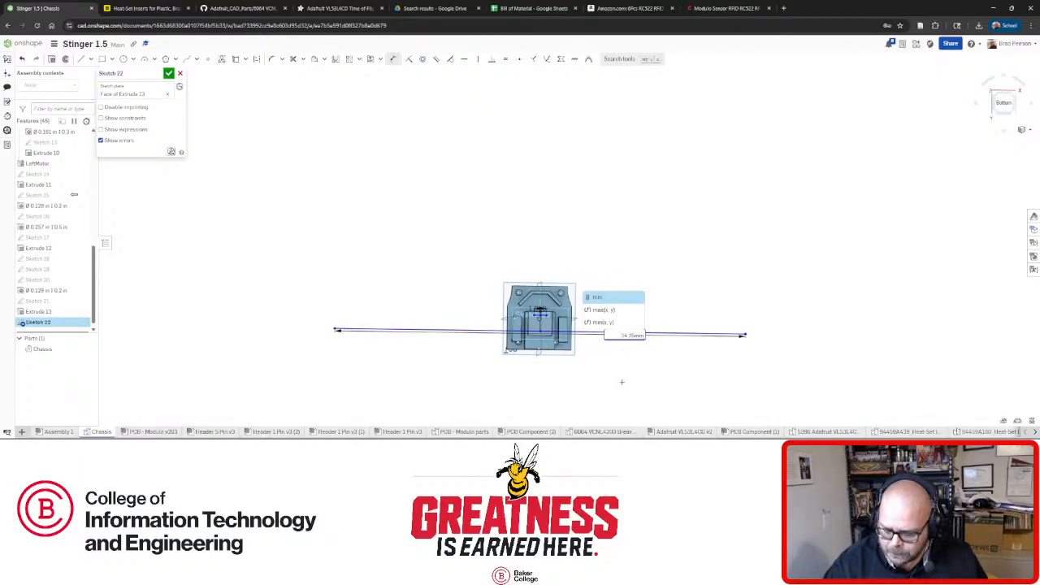
key(Return)
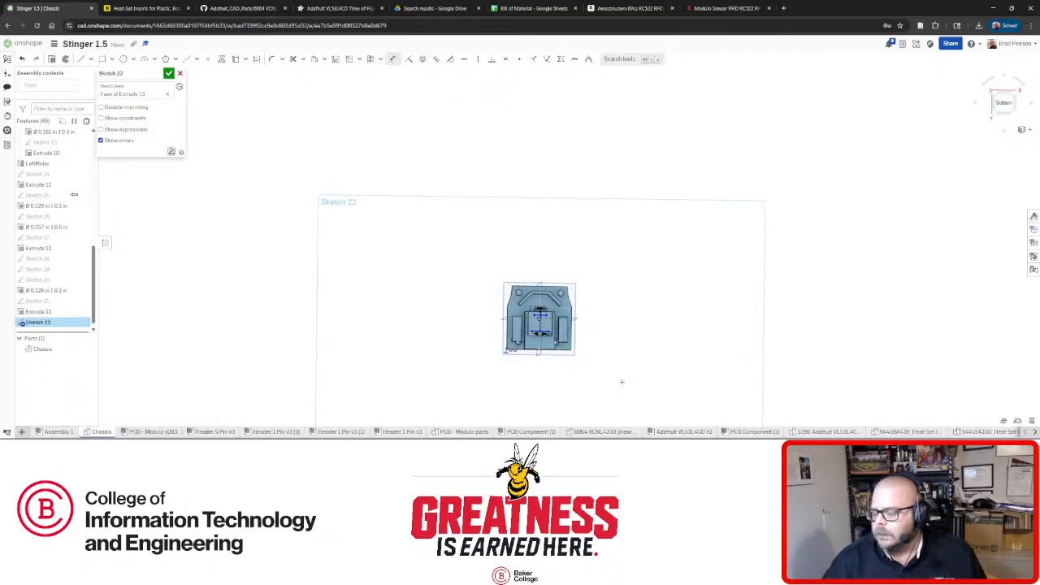
scroll(511, 321, up, 10)
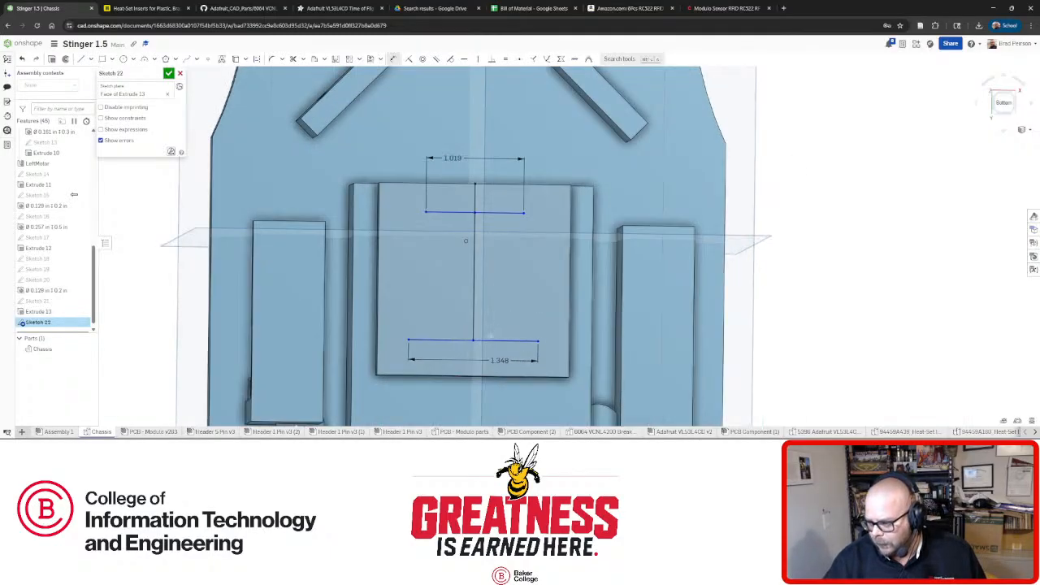
Dimension the spacing between the two horizontal lines as 1.474 and view the sketch face-on.
click(489, 339)
click(487, 212)
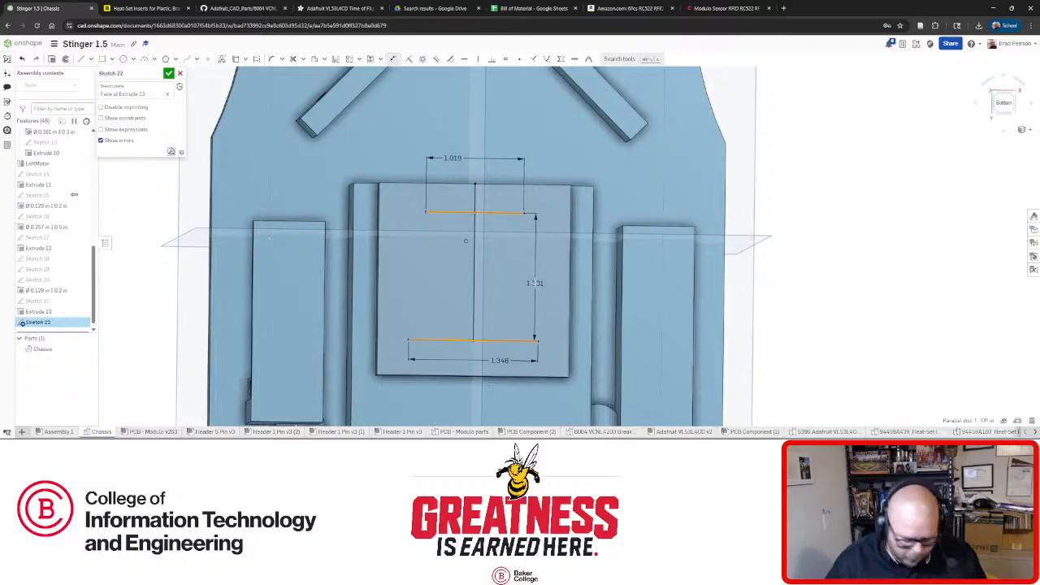
click(534, 283)
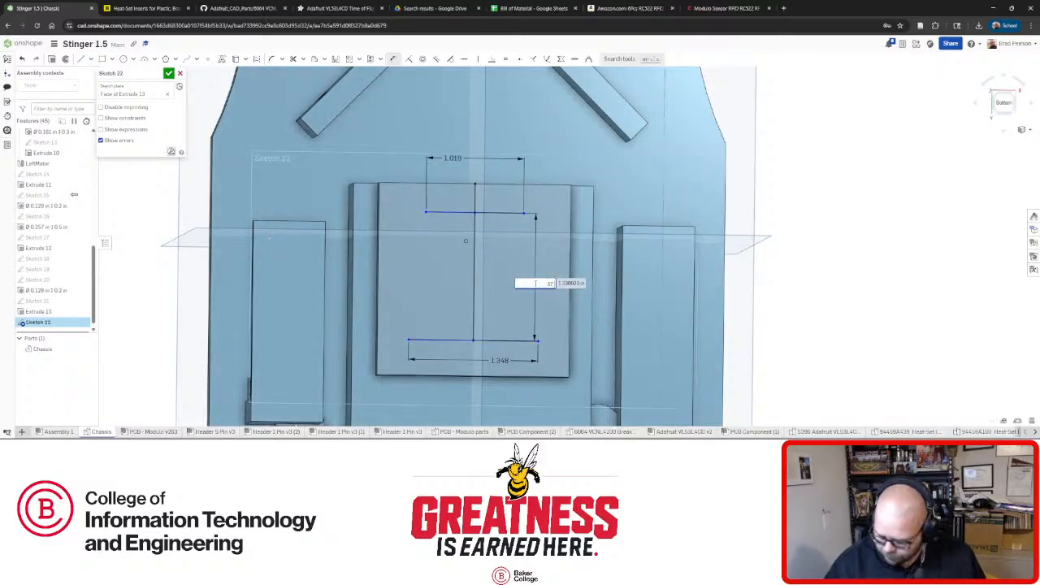
key(Return)
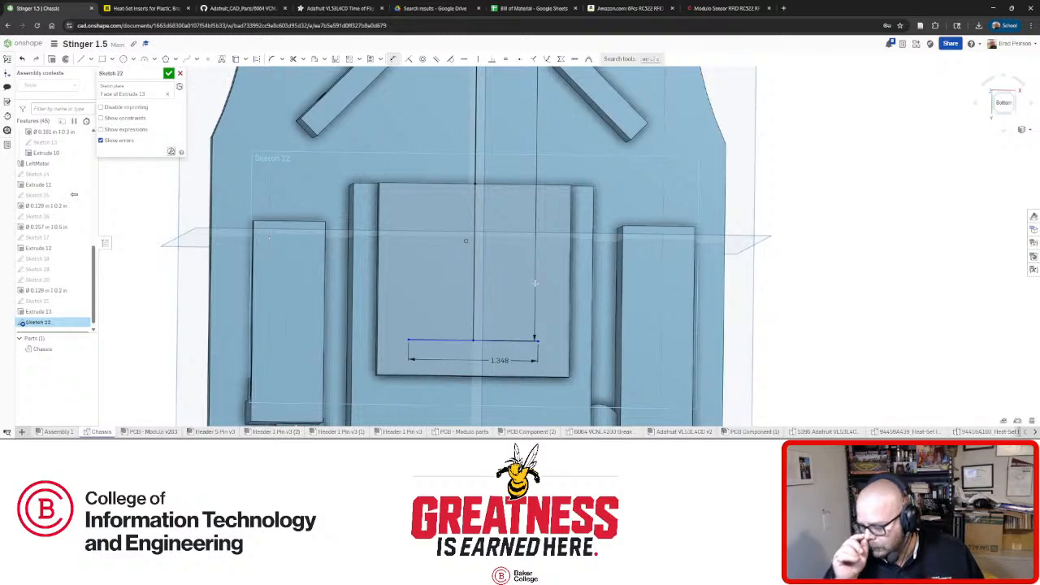
scroll(534, 282, down, 10)
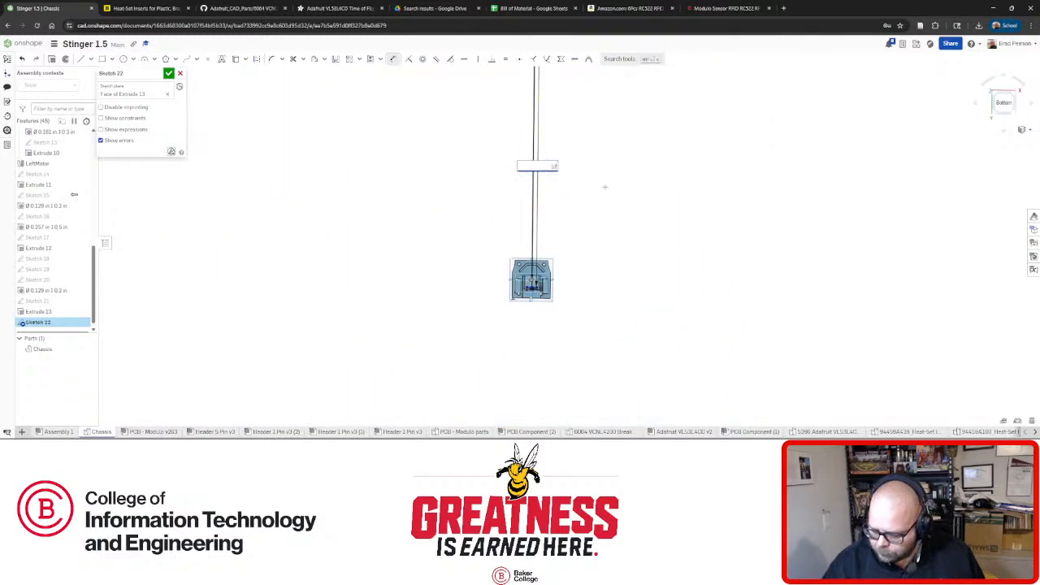
text(mm)
key(Return)
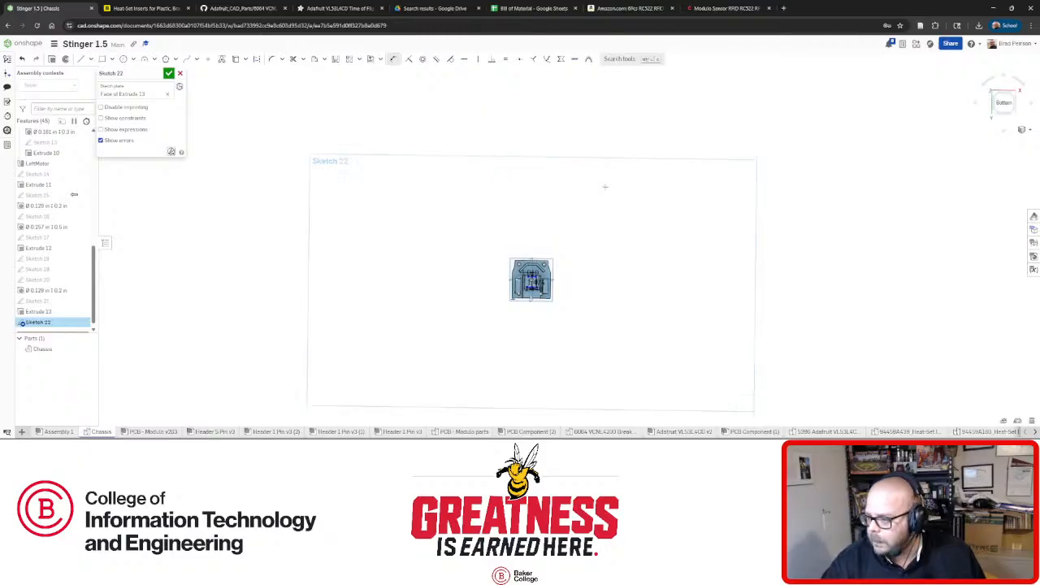
scroll(542, 288, up, 8)
mouse_move(496, 249)
right_down()
mouse_move(479, 276)
mouse_move(463, 271)
right_up()
key(n)
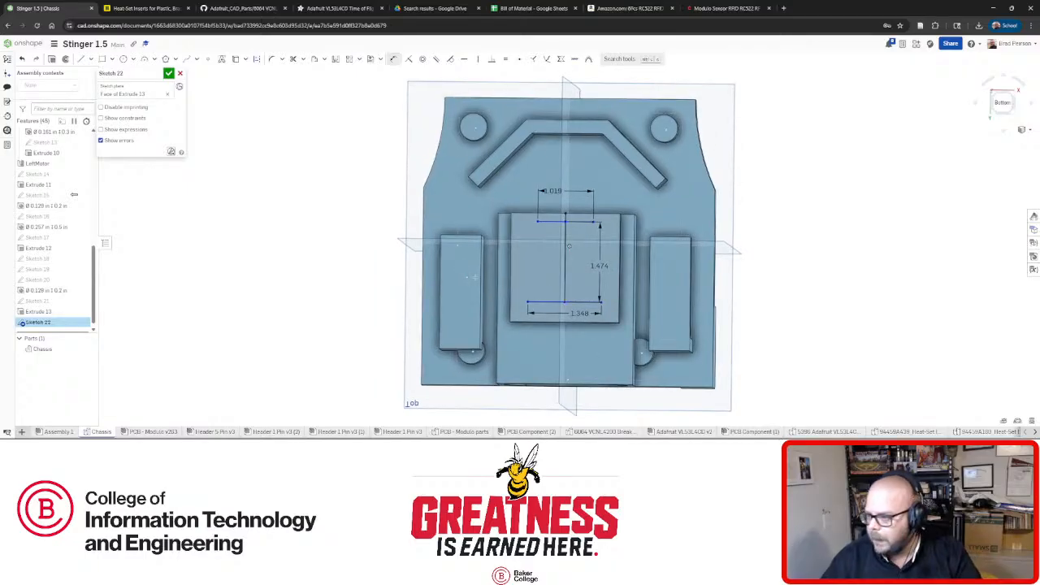
key(alt+Tab)
key(alt+Tab)
key(alt+Tab)
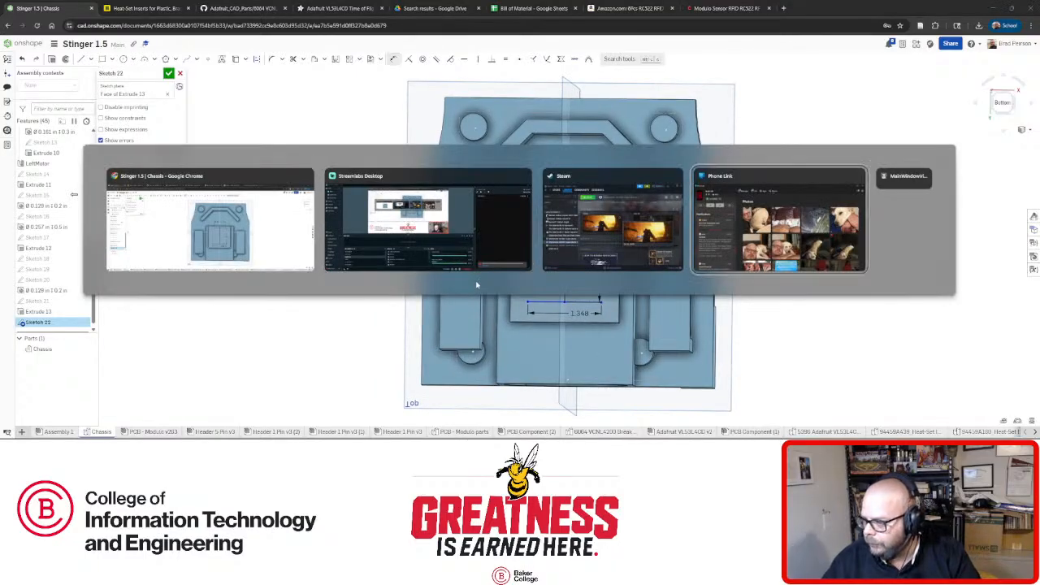
key(alt+Tab)
key(alt+Tab)
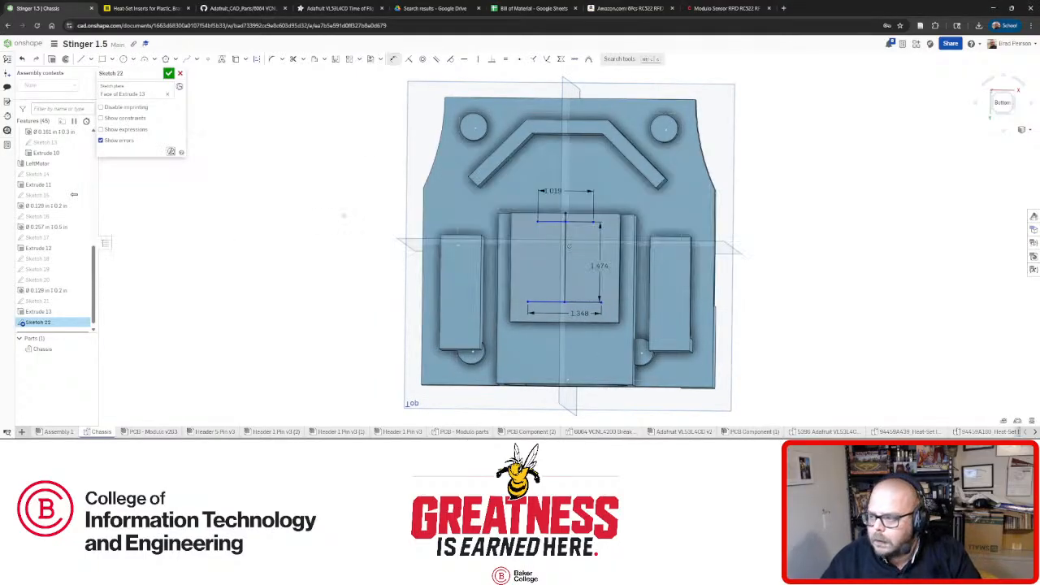
click(138, 432)
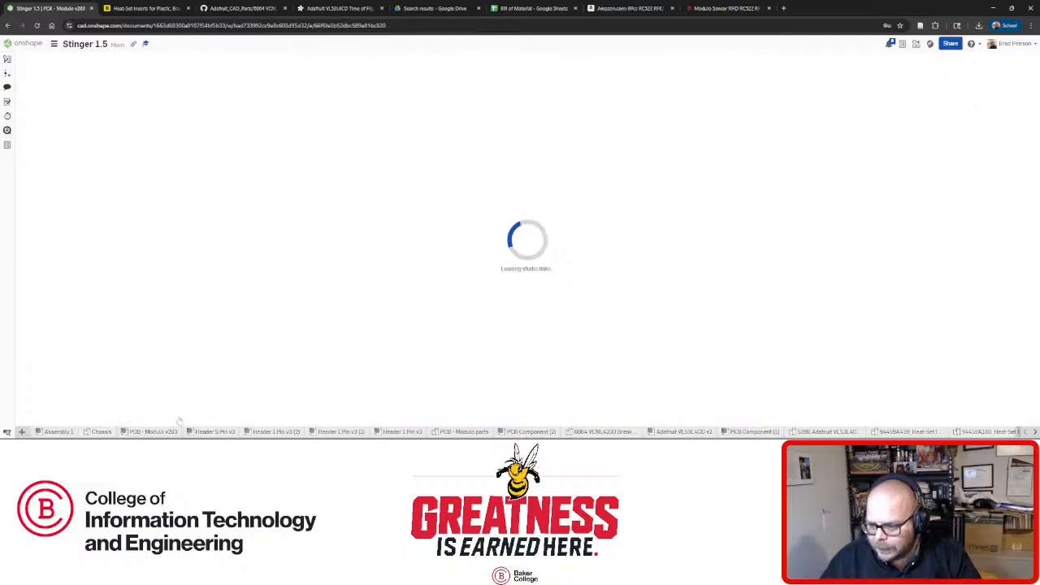
scroll(207, 269, up, 4)
scroll(207, 269, up, 4)
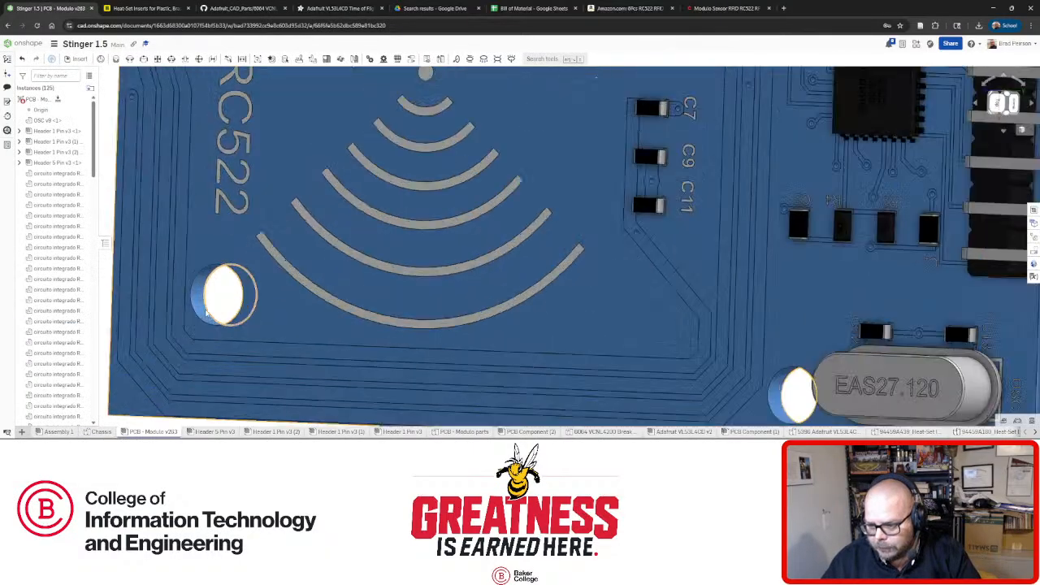
click(226, 293)
scroll(272, 286, down, 4)
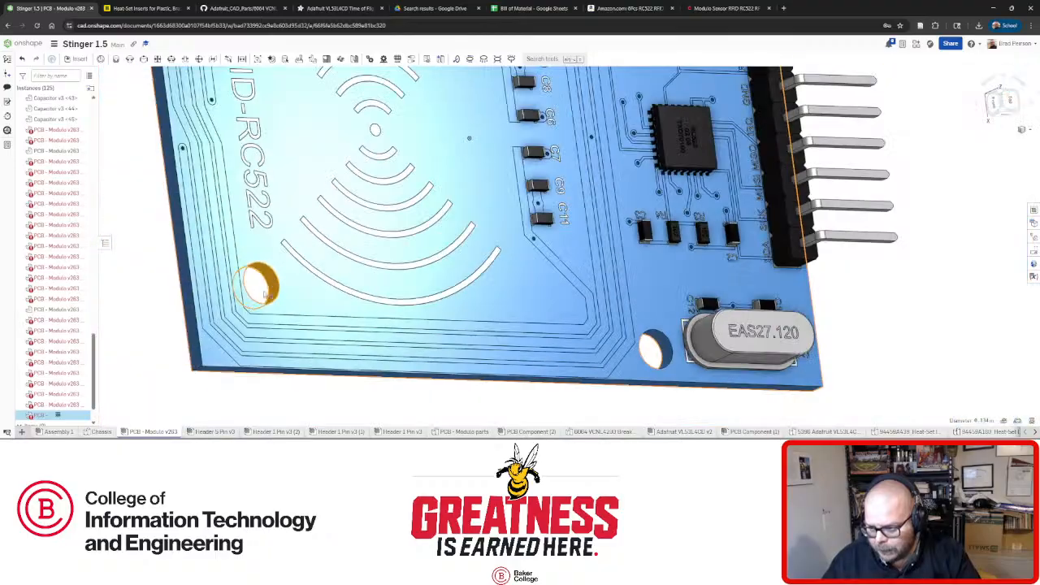
key(n)
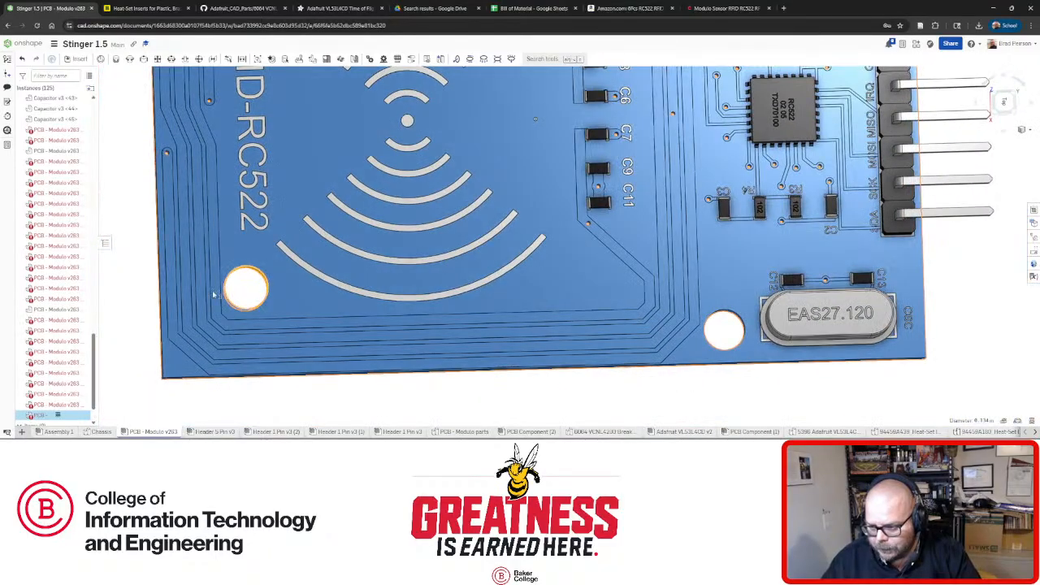
right_drag(213, 294, 179, 323)
scroll(210, 327, down, 3)
scroll(173, 322, up, 3)
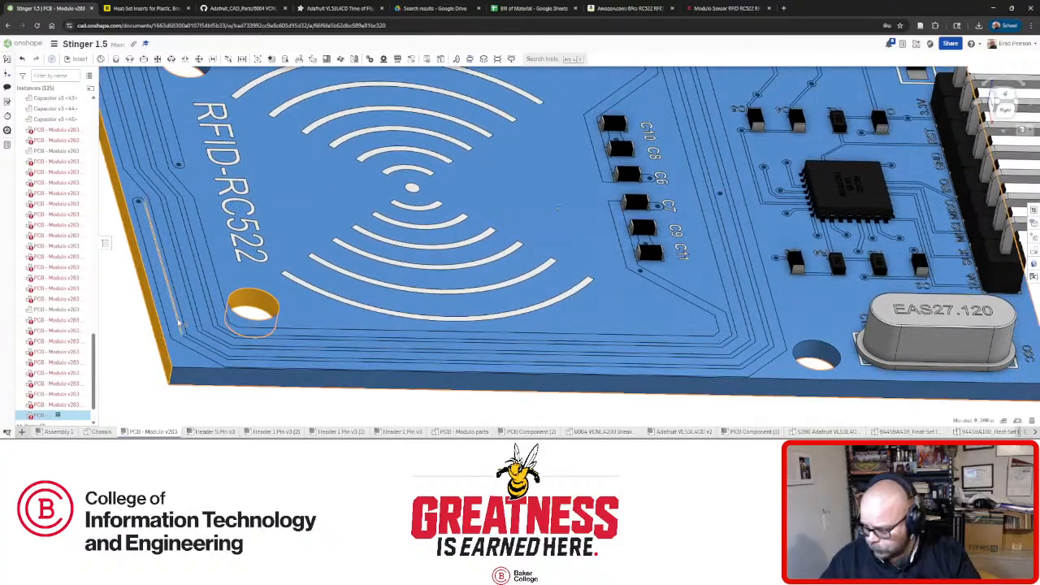
click(1003, 421)
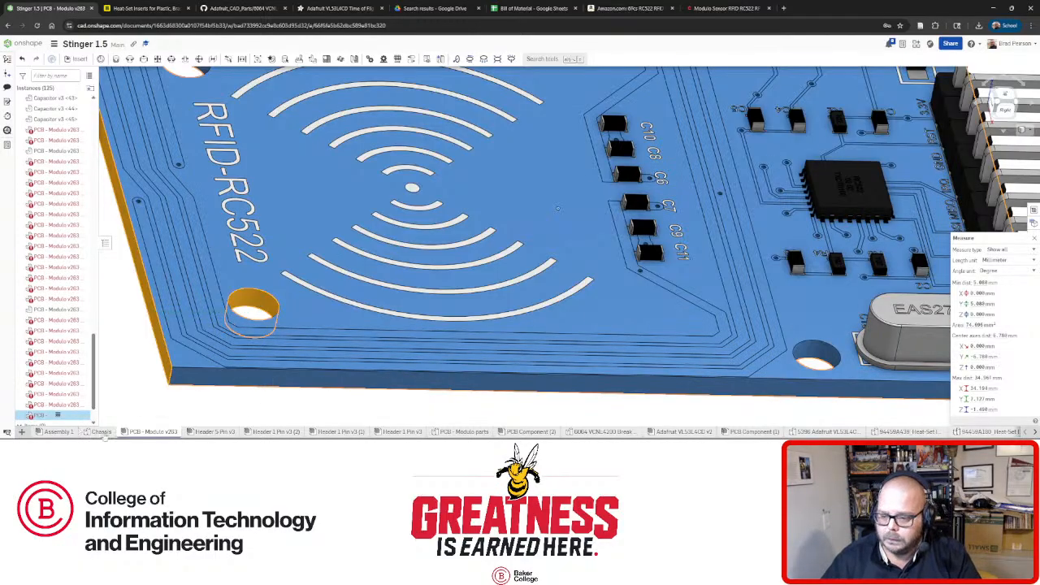
click(101, 431)
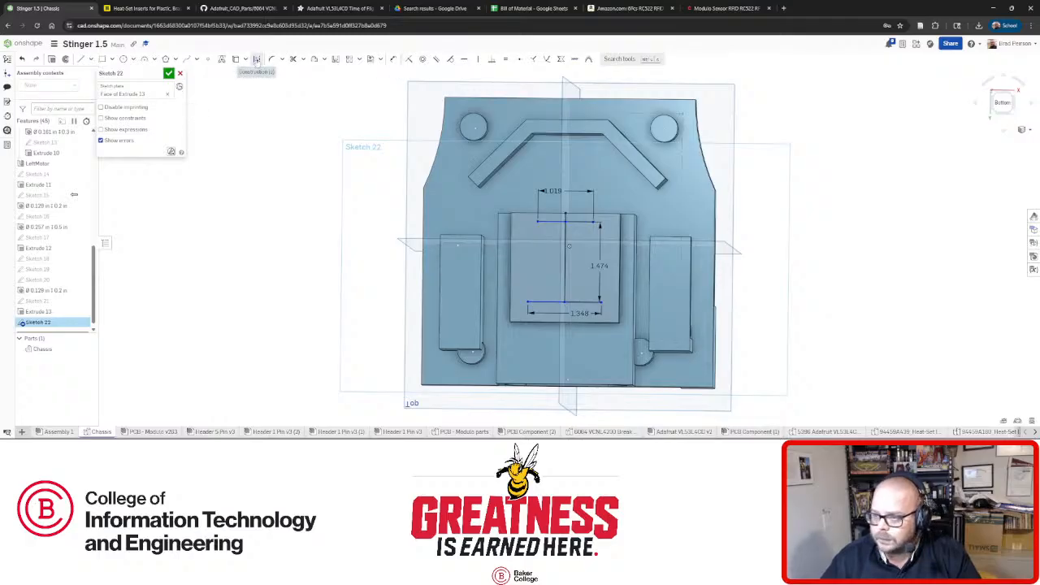
Offset the upper line 0.267 in below the pad's top edge and close Sketch 22.
scroll(557, 213, up, 5)
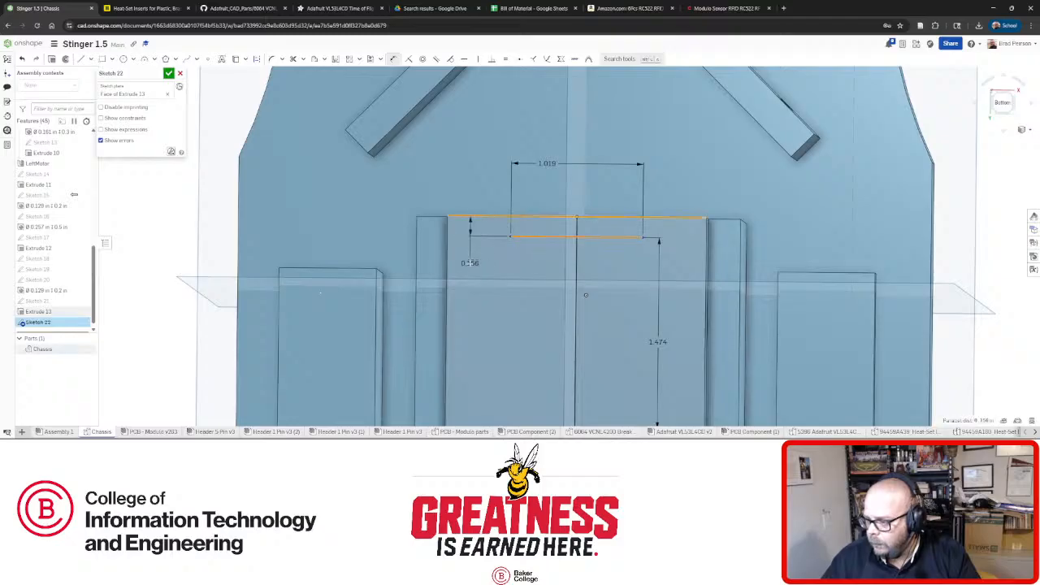
click(470, 262)
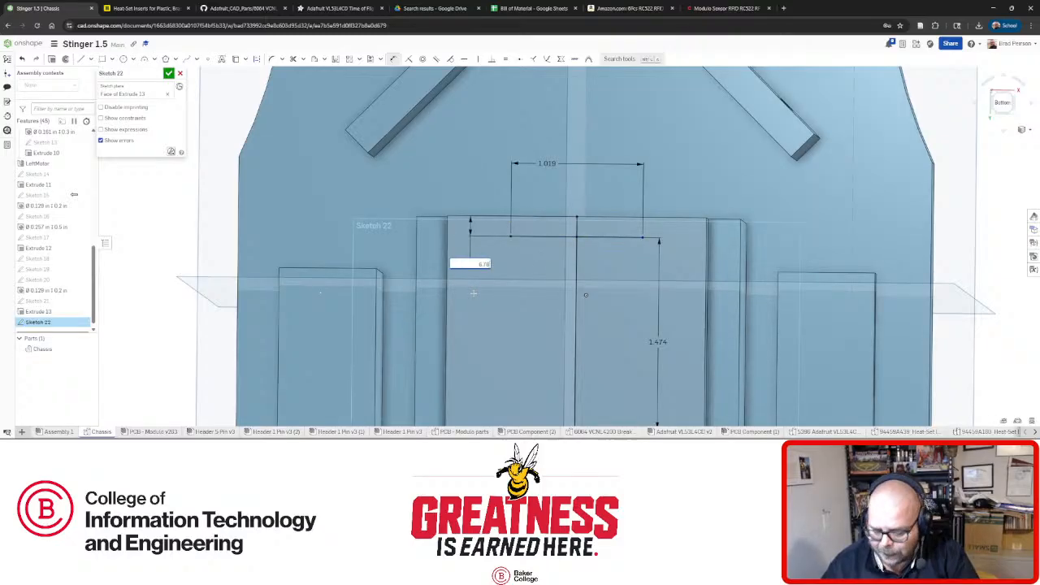
key(Return)
scroll(558, 258, down, 5)
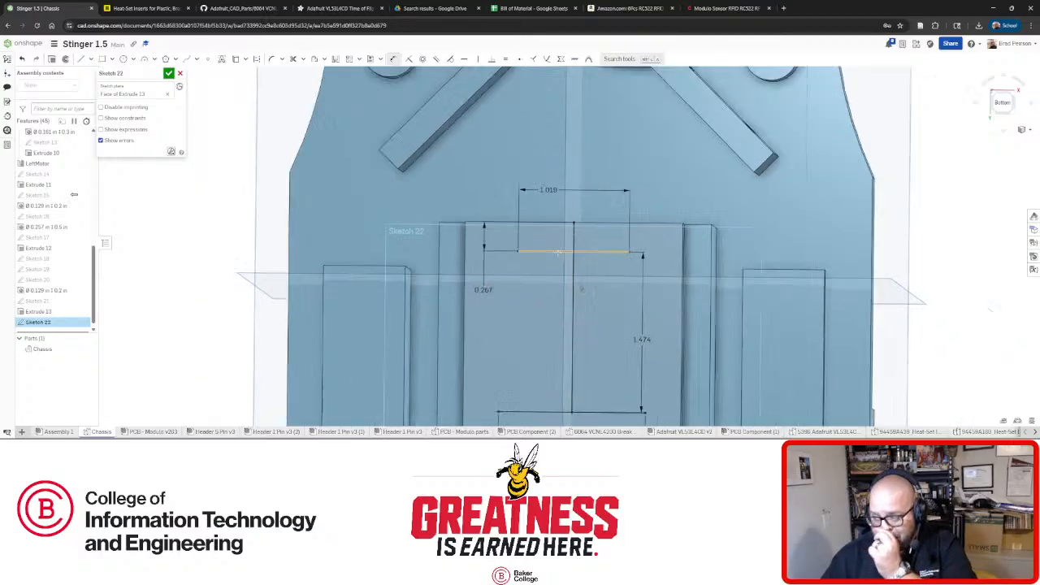
scroll(478, 335, up, 4)
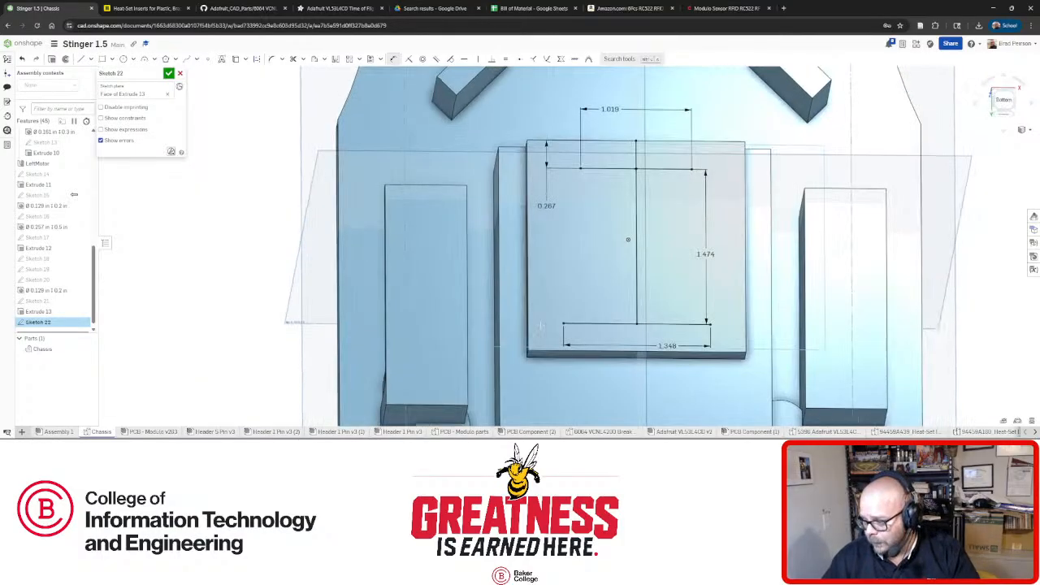
mouse_move(532, 248)
right_down()
mouse_move(495, 246)
mouse_move(510, 248)
right_up()
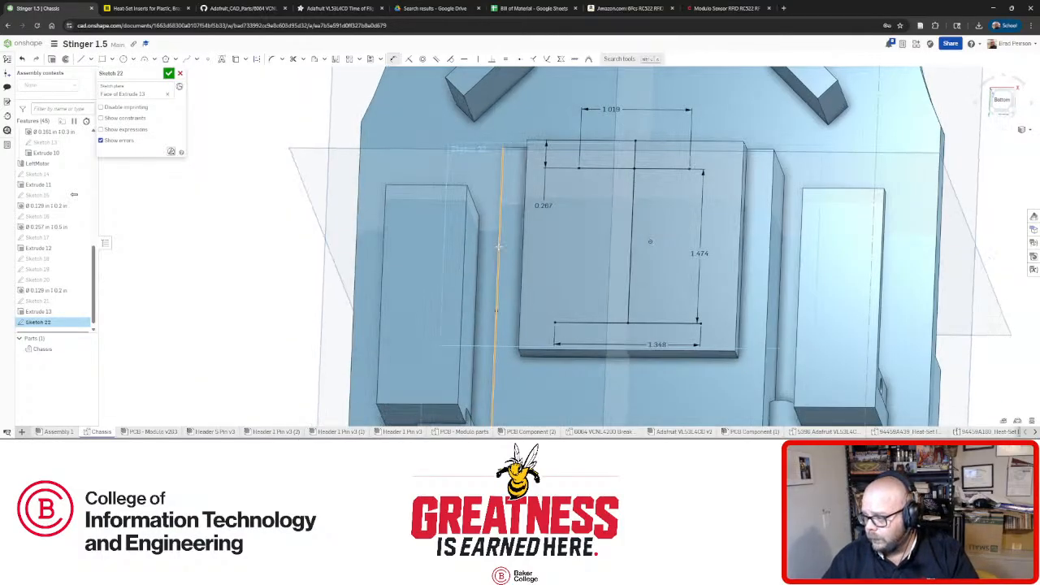
click(169, 74)
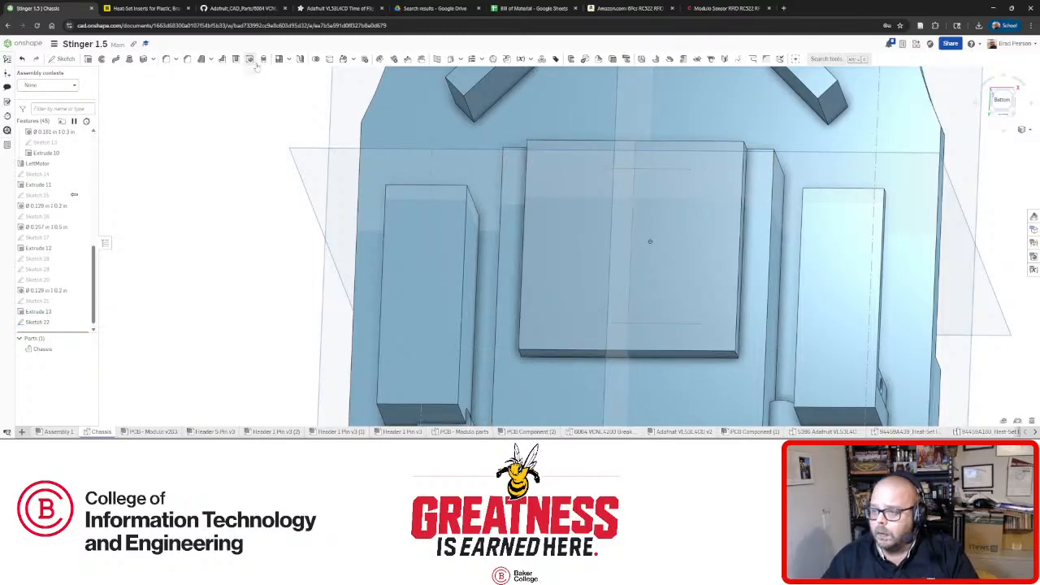
click(142, 8)
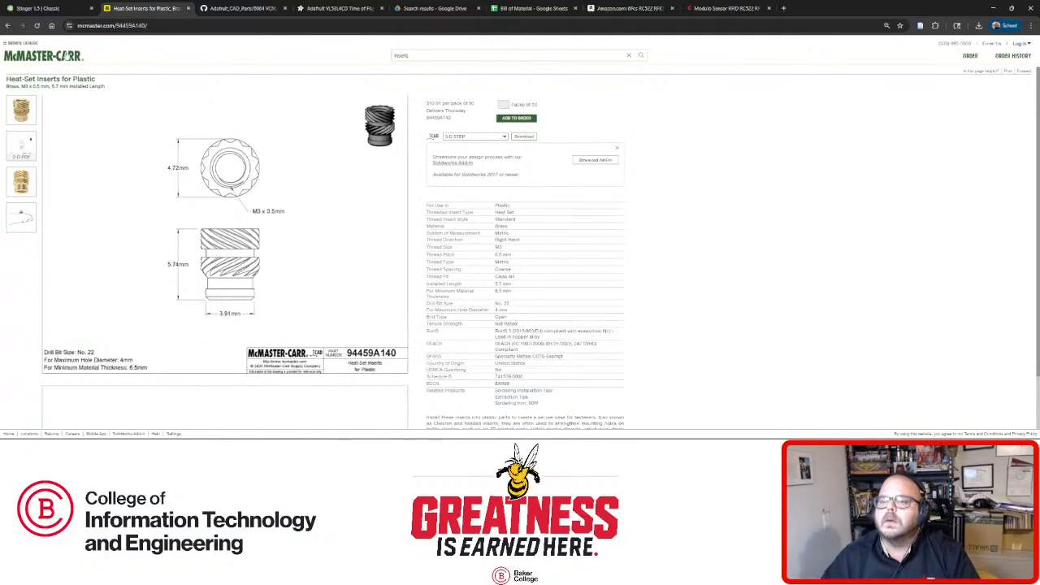
mouse_move(54, 10)
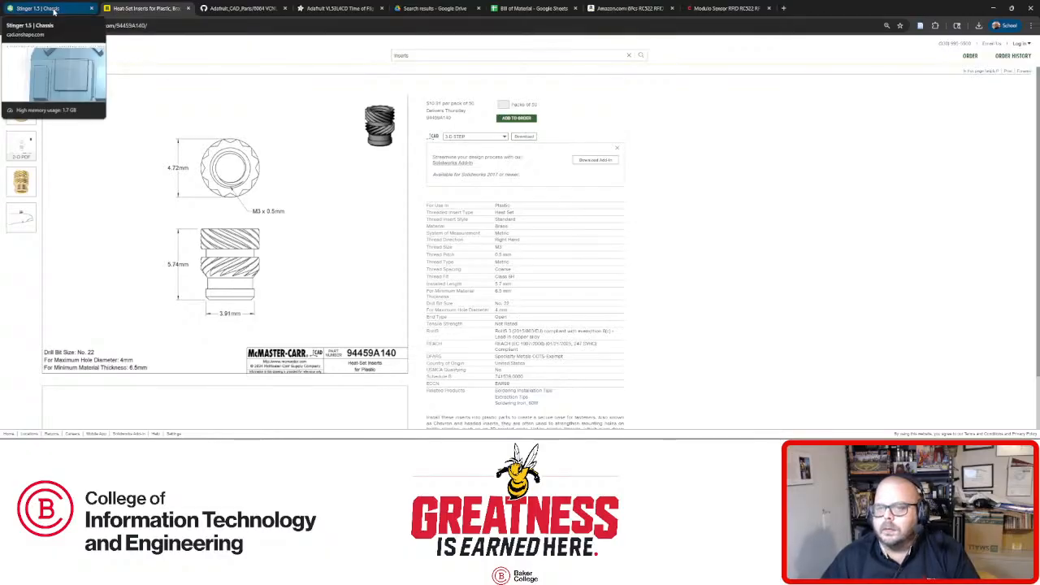
click(47, 11)
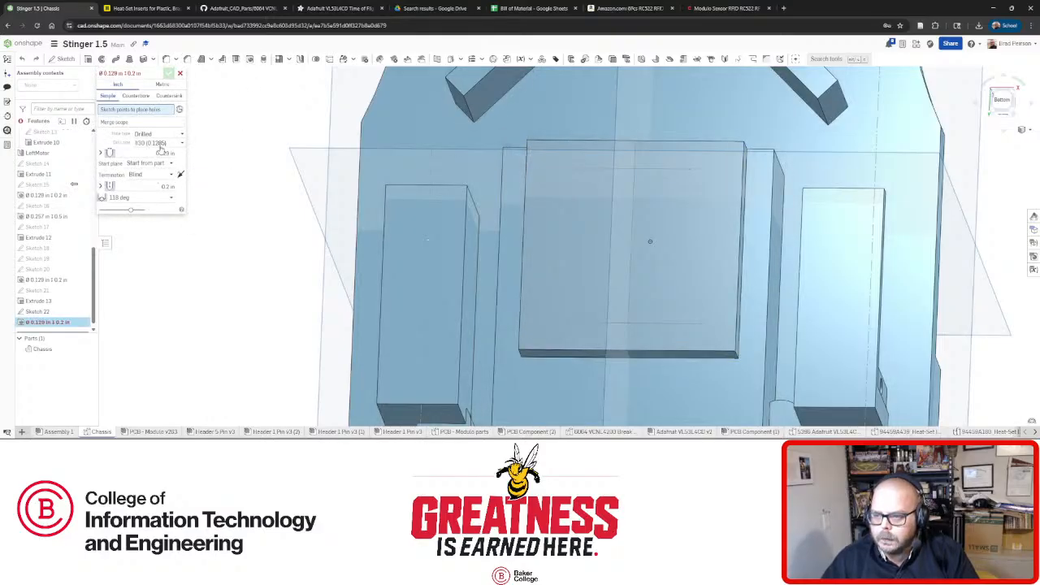
Set the hole size to #22 drill (0.157 in) with a flat tip, checking the insert specs.
click(159, 144)
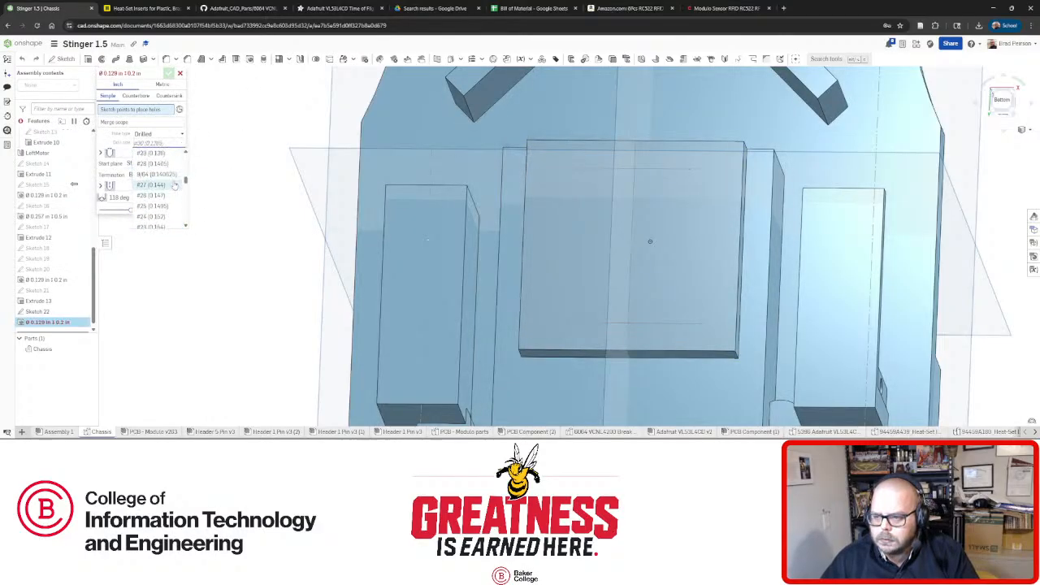
scroll(168, 183, down, 3)
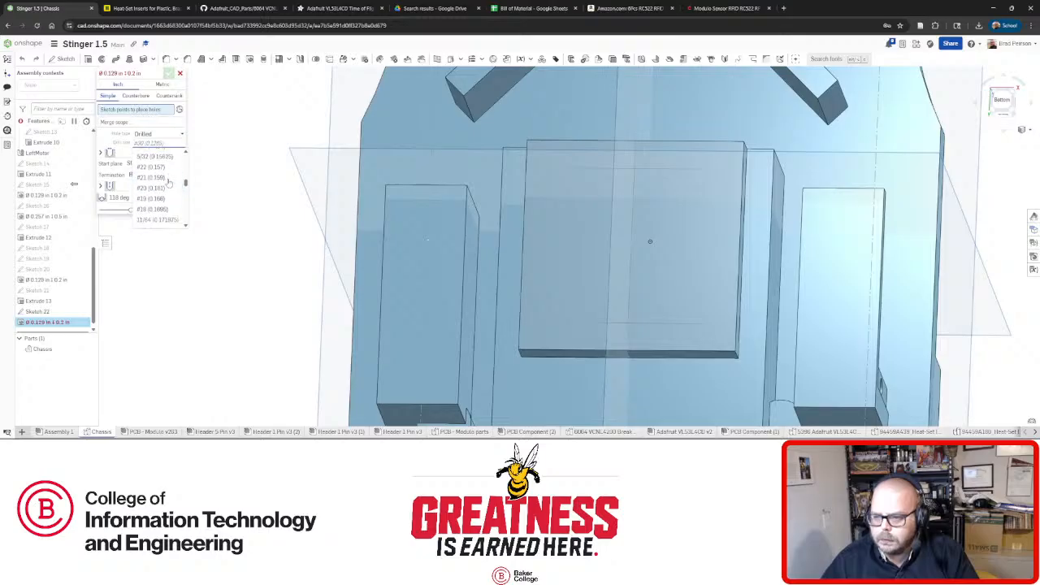
click(163, 167)
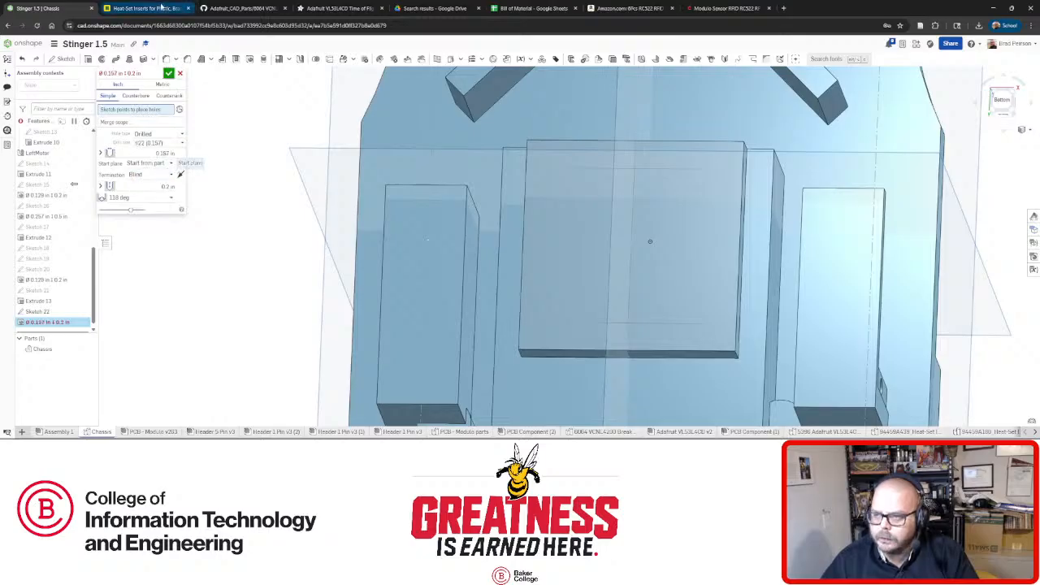
click(146, 9)
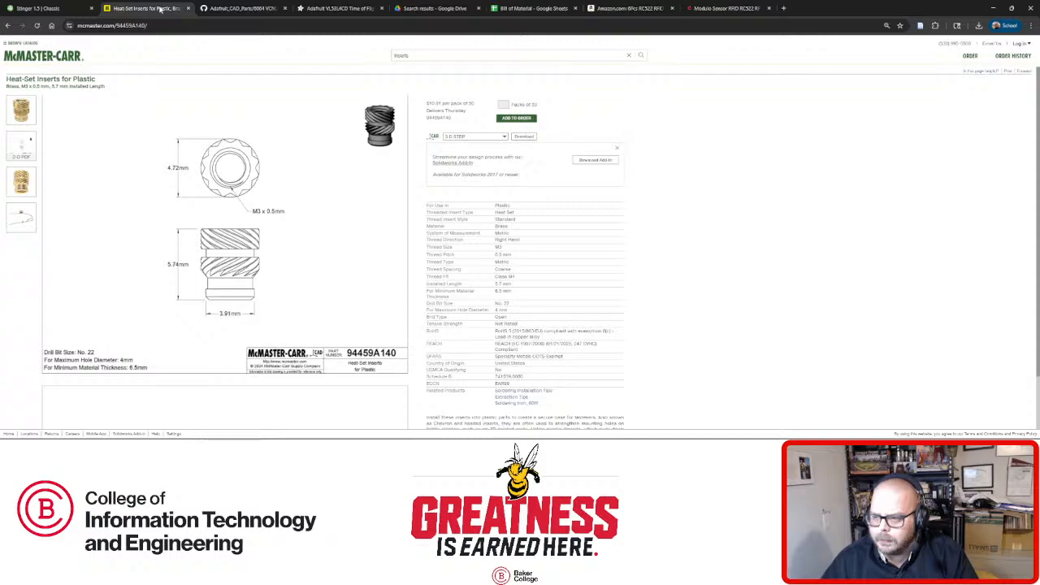
click(65, 10)
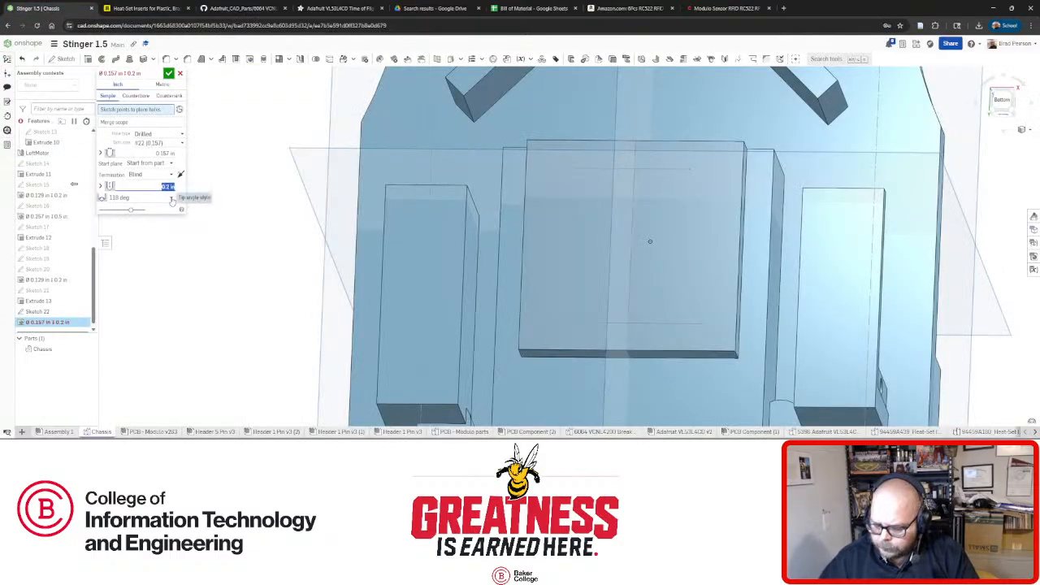
click(173, 201)
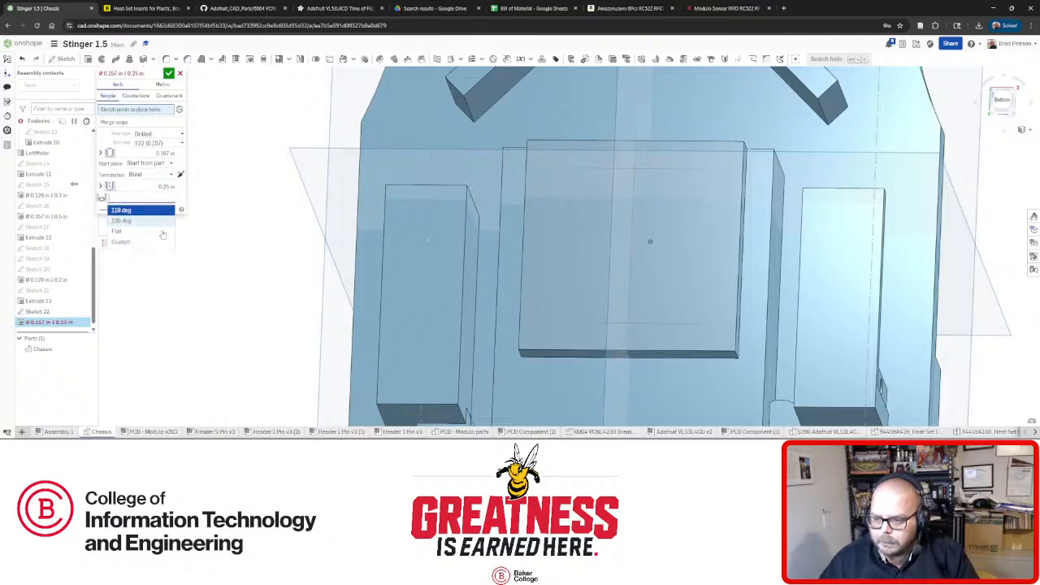
click(138, 237)
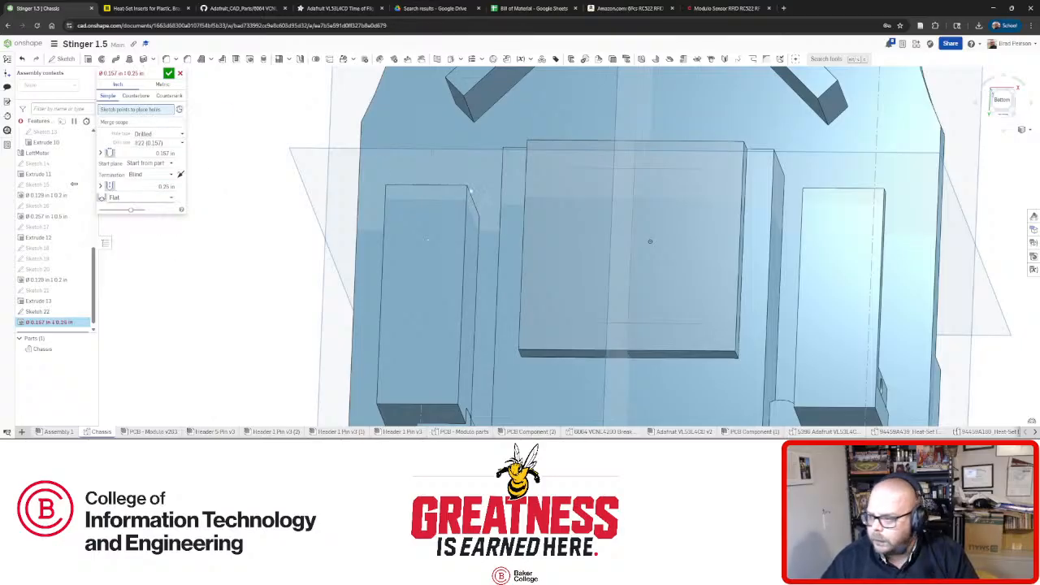
Place holes at the four Sketch 22 points and confirm them.
click(579, 170)
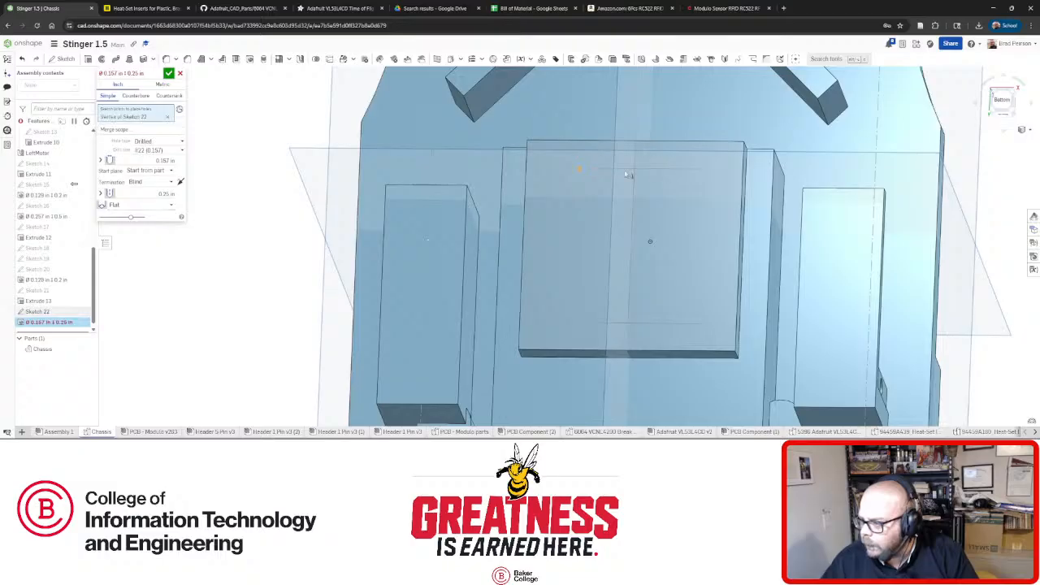
click(690, 170)
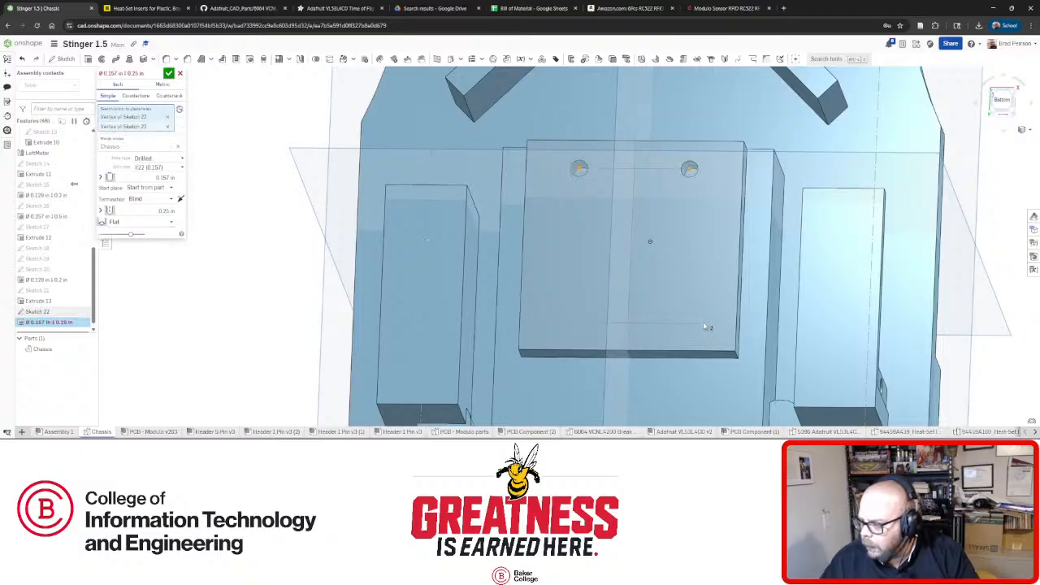
click(702, 324)
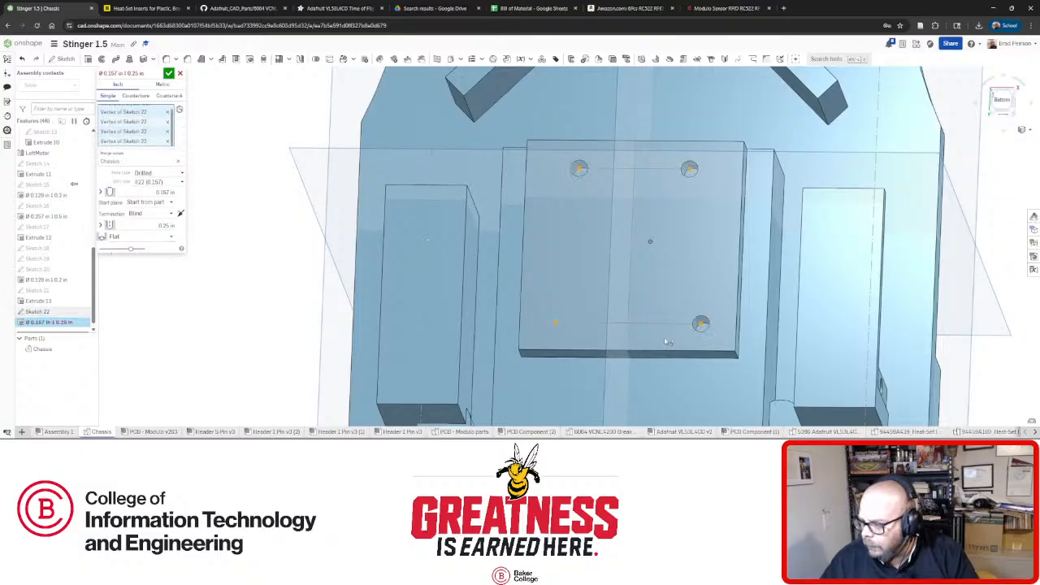
click(554, 323)
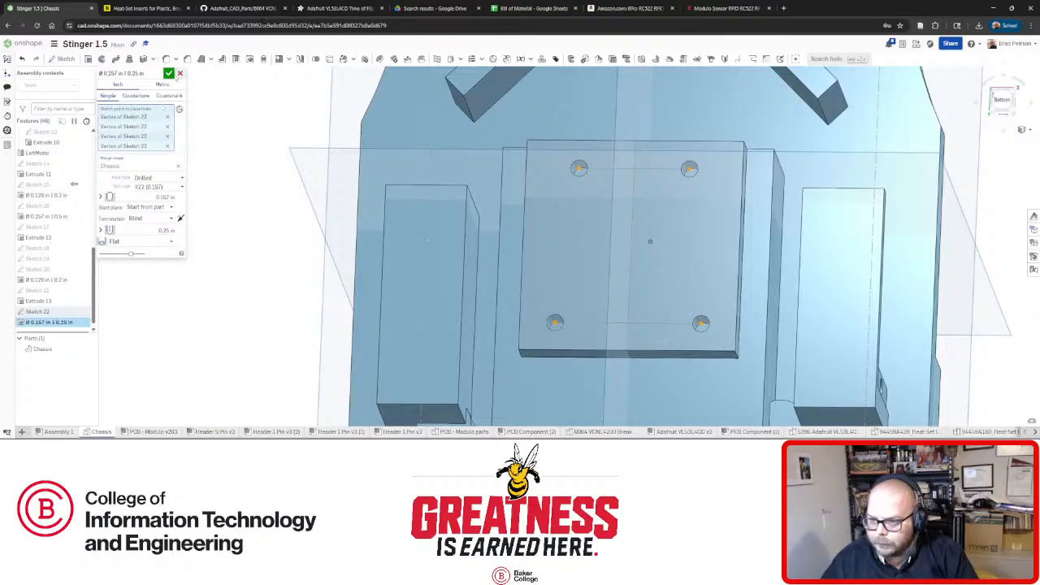
click(168, 73)
right_drag(650, 241, 615, 340)
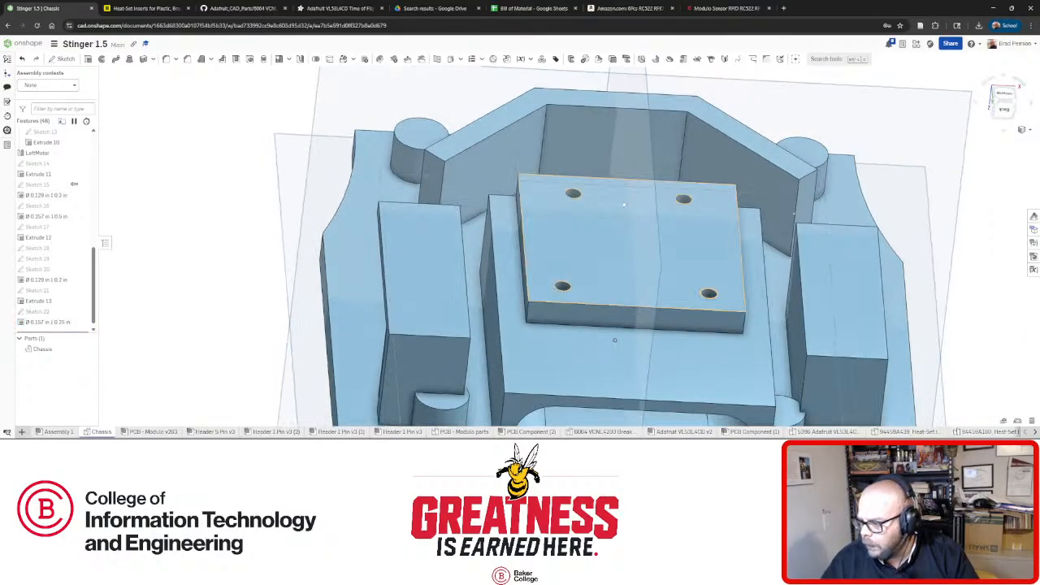
right_click(595, 245)
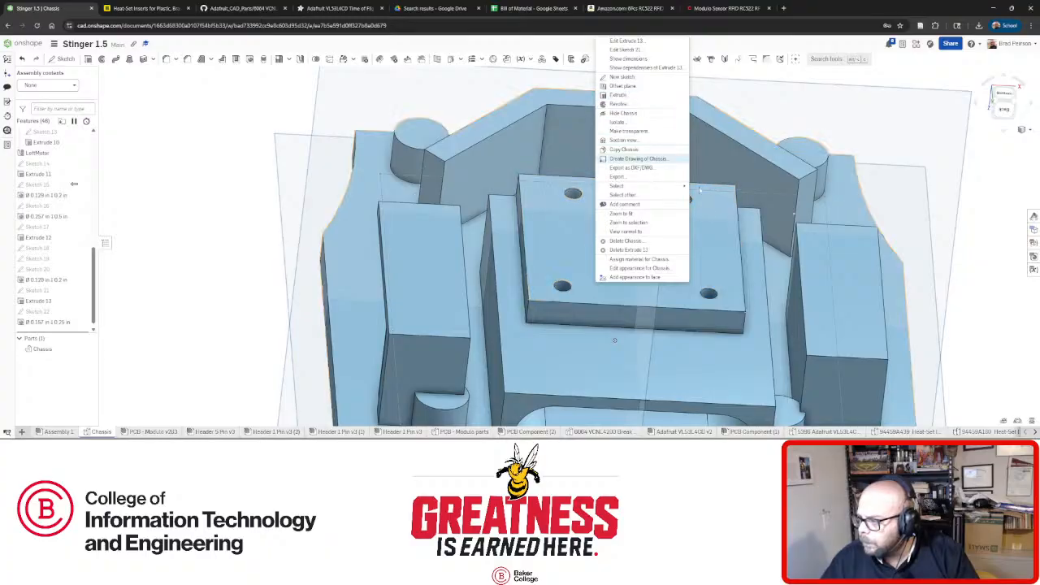
right_click(709, 225)
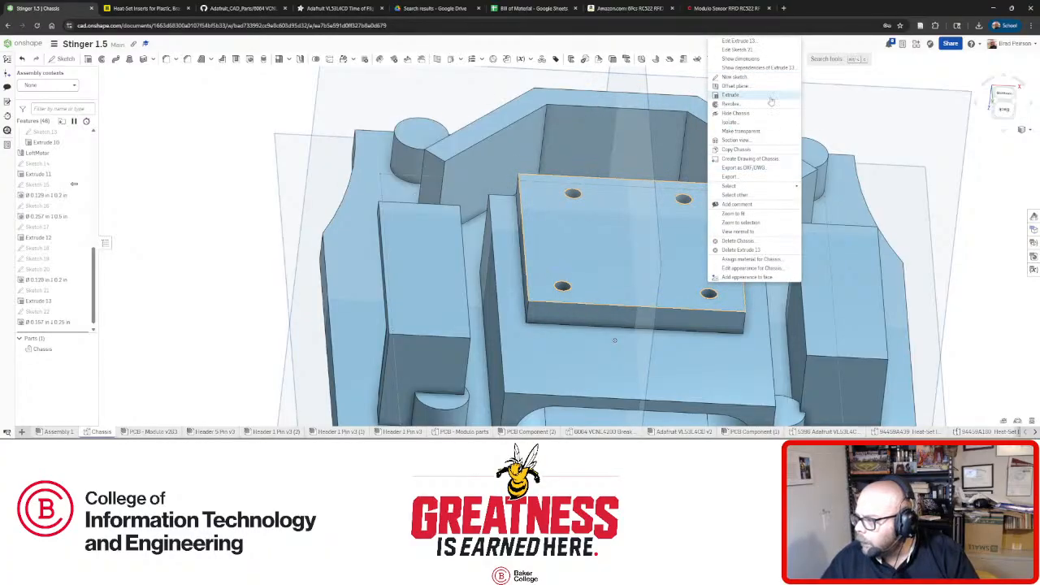
click(768, 133)
right_drag(650, 313, 636, 250)
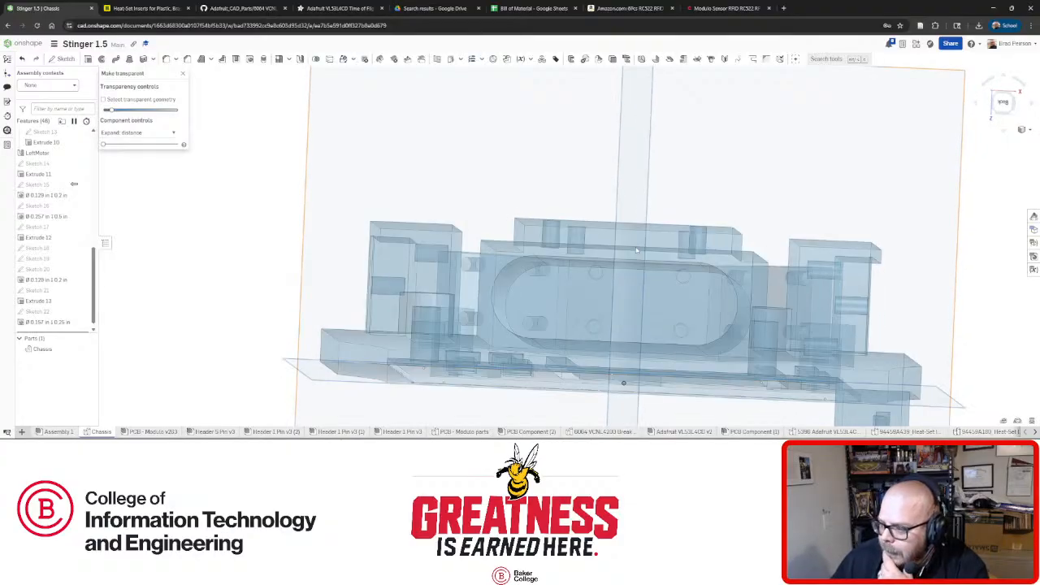
key(shift+1)
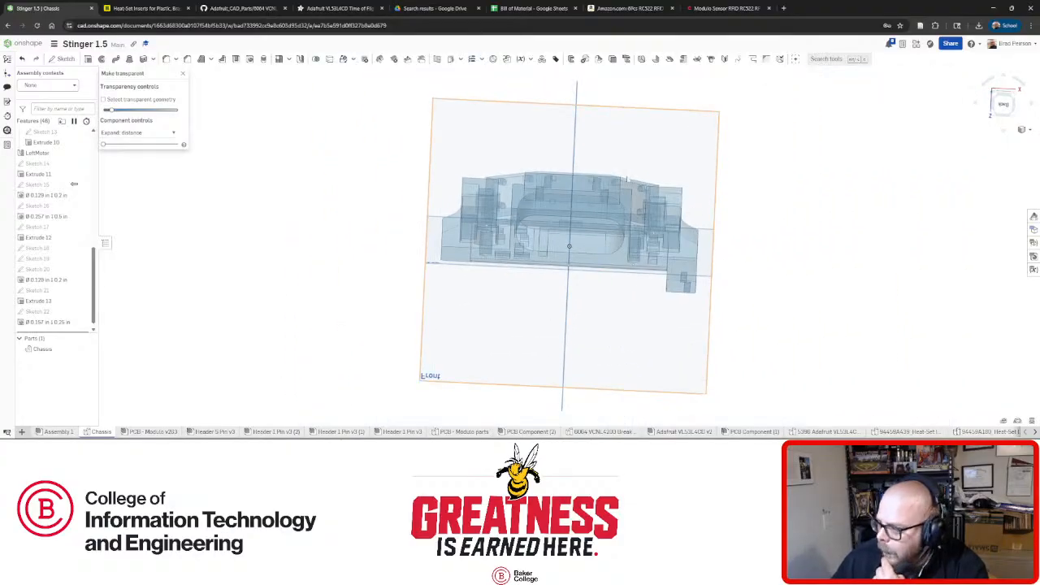
click(183, 73)
scroll(603, 196, up, 6)
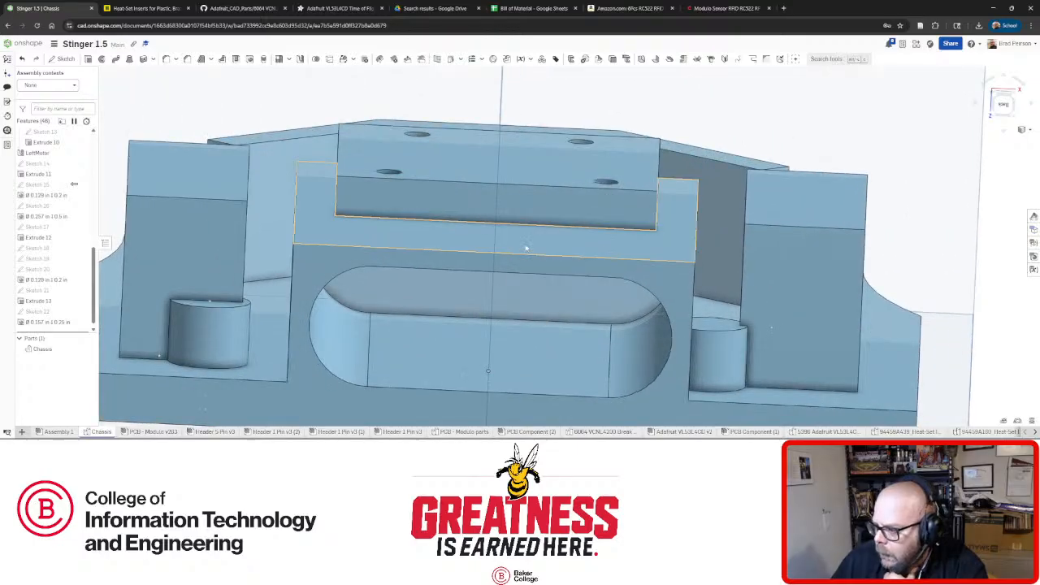
click(526, 248)
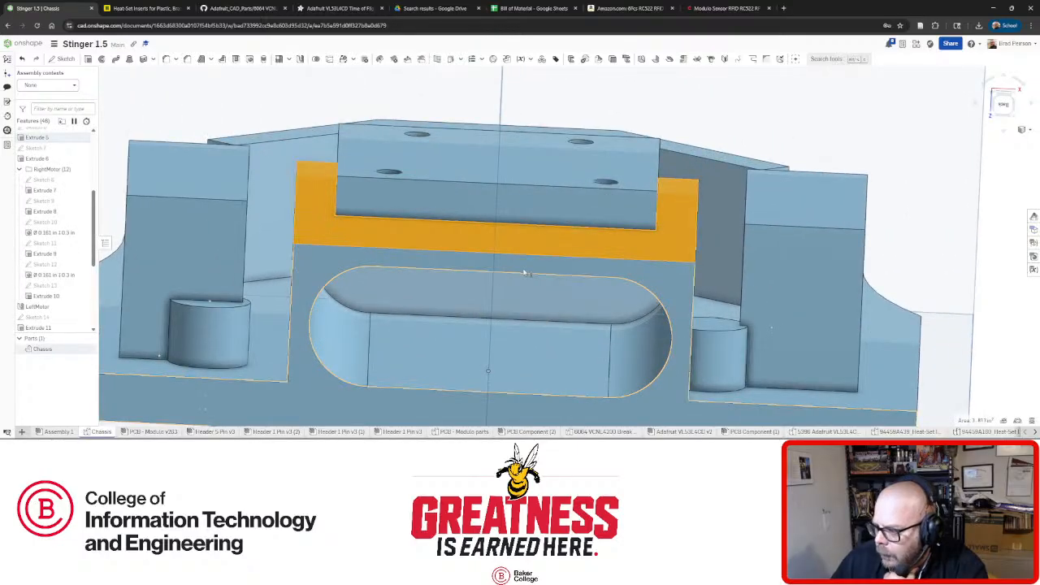
click(591, 278)
scroll(592, 271, down, 5)
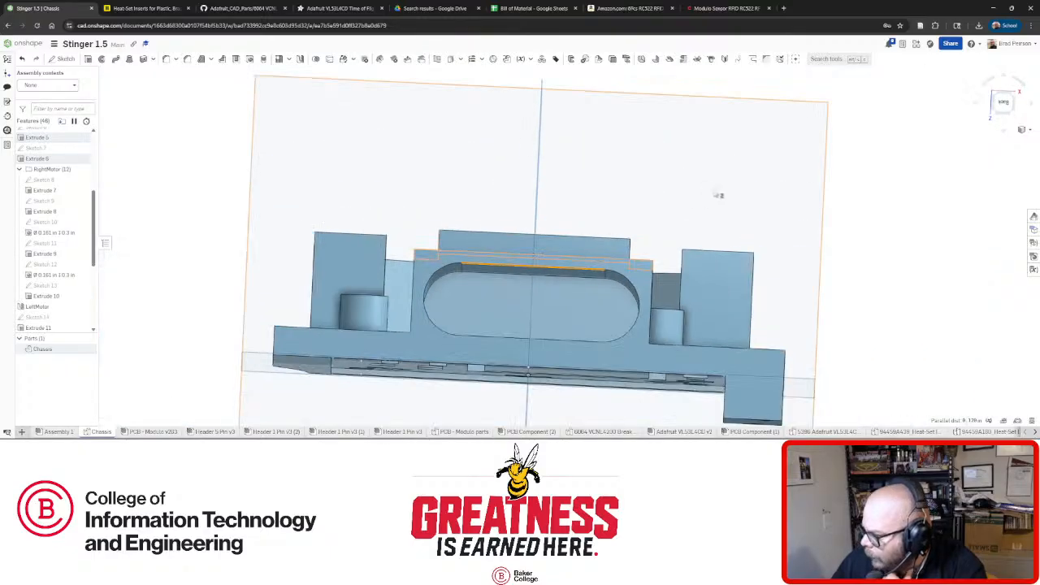
click(902, 252)
mouse_move(590, 220)
right_down()
mouse_move(604, 230)
mouse_move(589, 220)
right_up()
scroll(602, 229, up, 4)
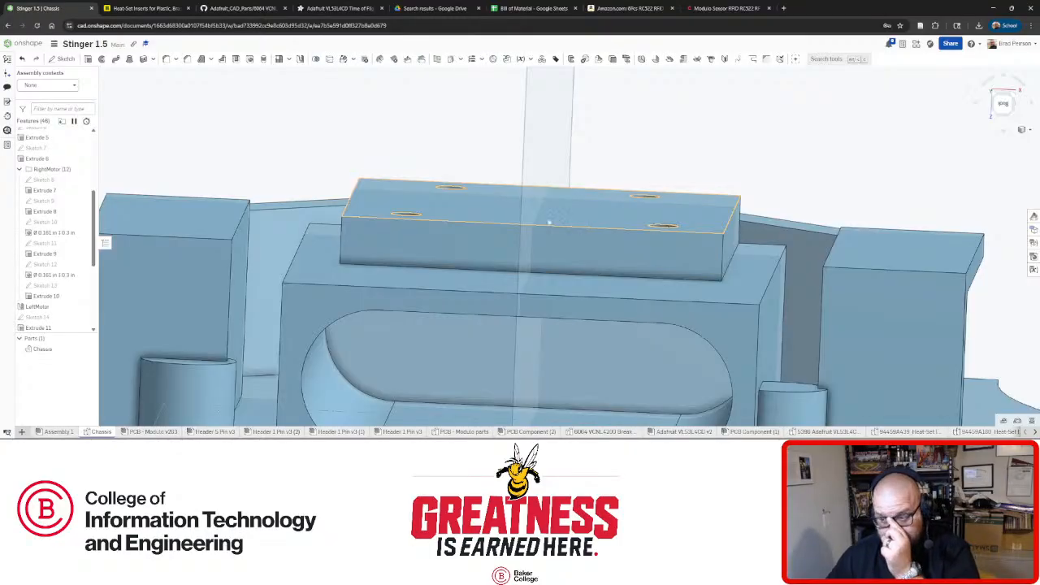
scroll(514, 248, down, 8)
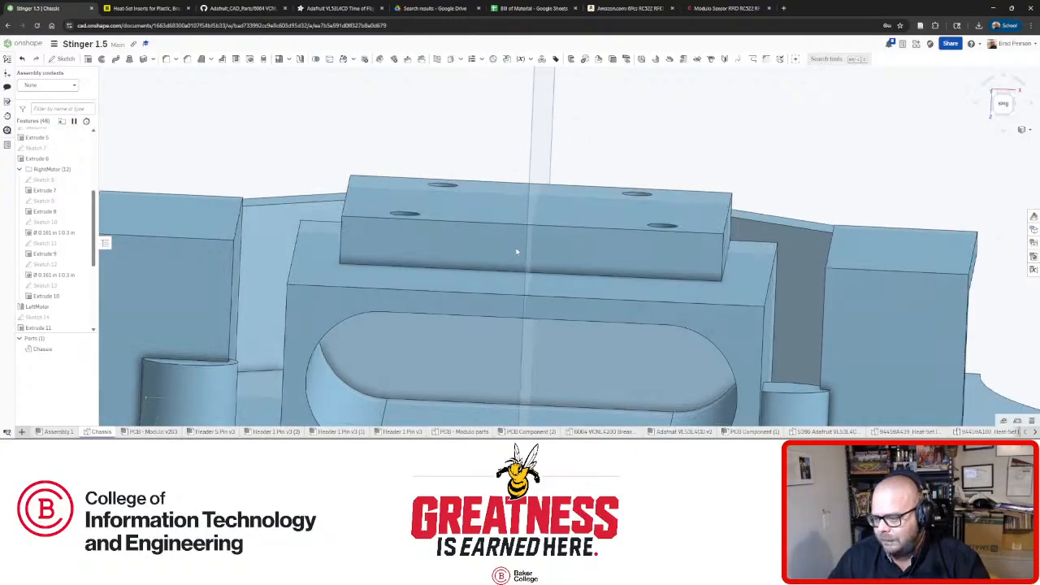
right_drag(512, 250, 571, 213)
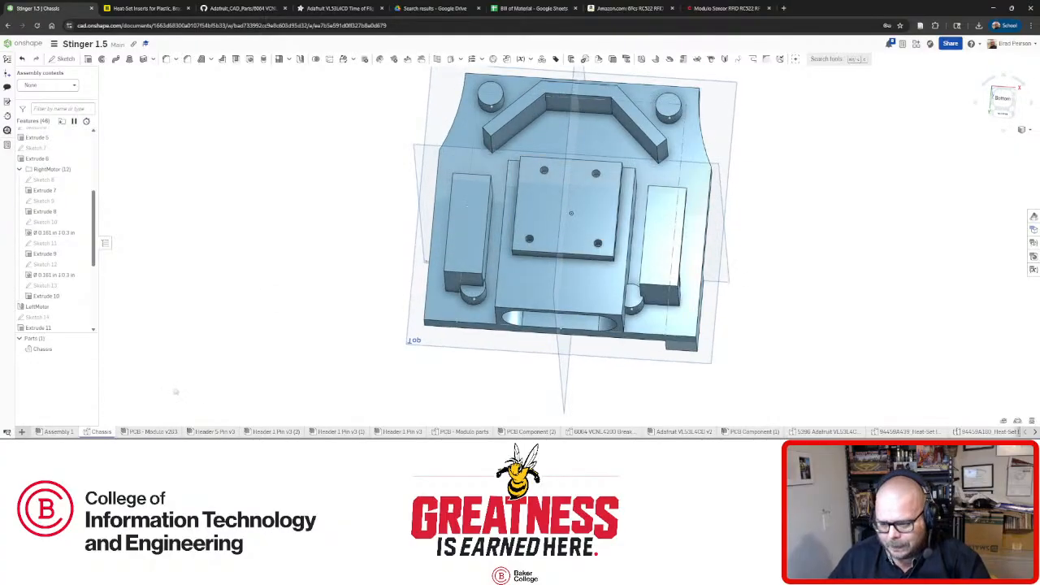
click(59, 432)
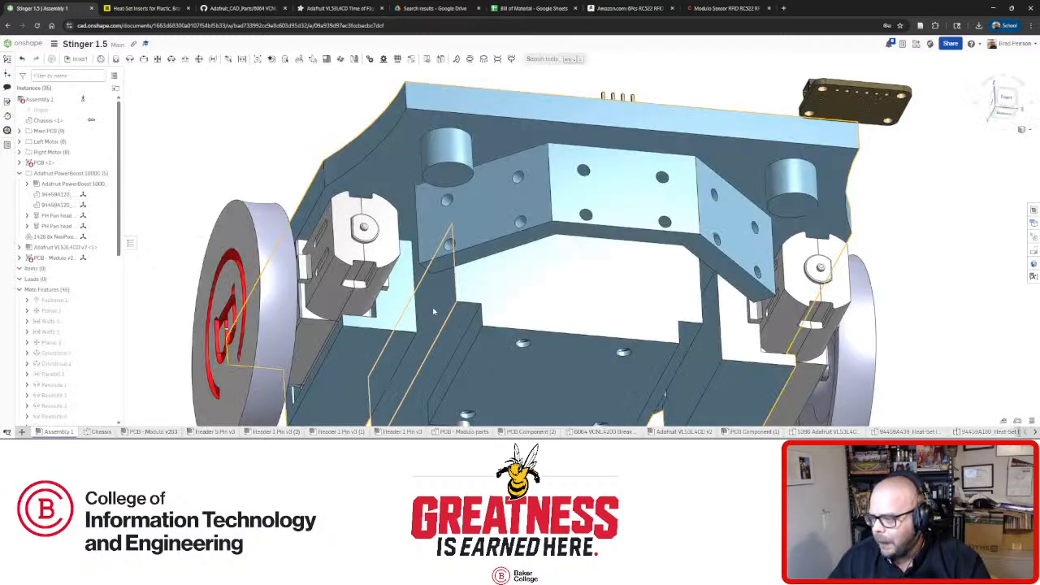
Lift the RFID-RC522 board out of its pocket and inspect it from several angles.
scroll(492, 260, down, 3)
scroll(503, 344, up, 5)
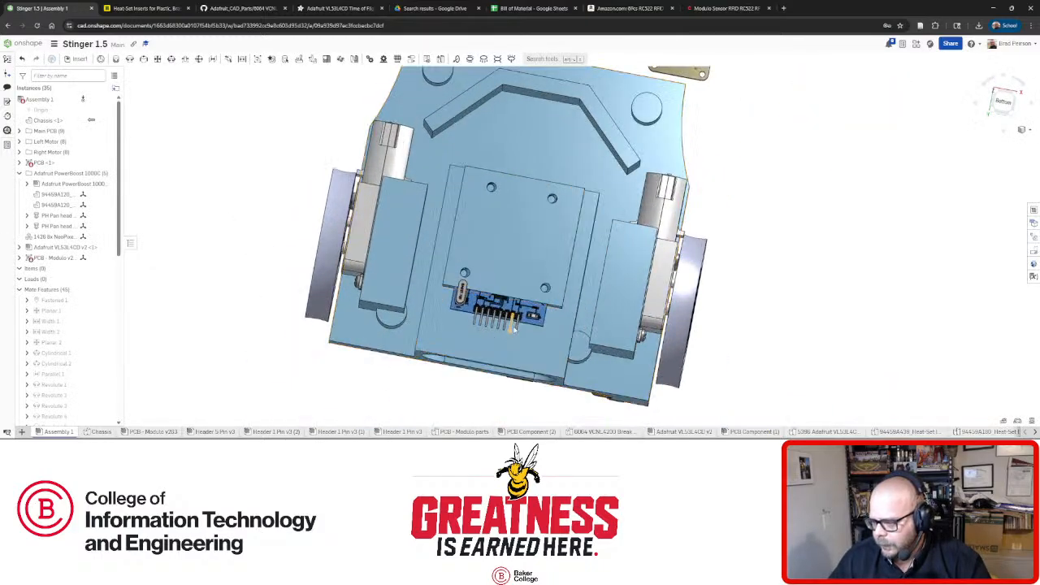
right_drag(510, 344, 516, 324)
scroll(519, 321, up, 1)
scroll(518, 321, down, 3)
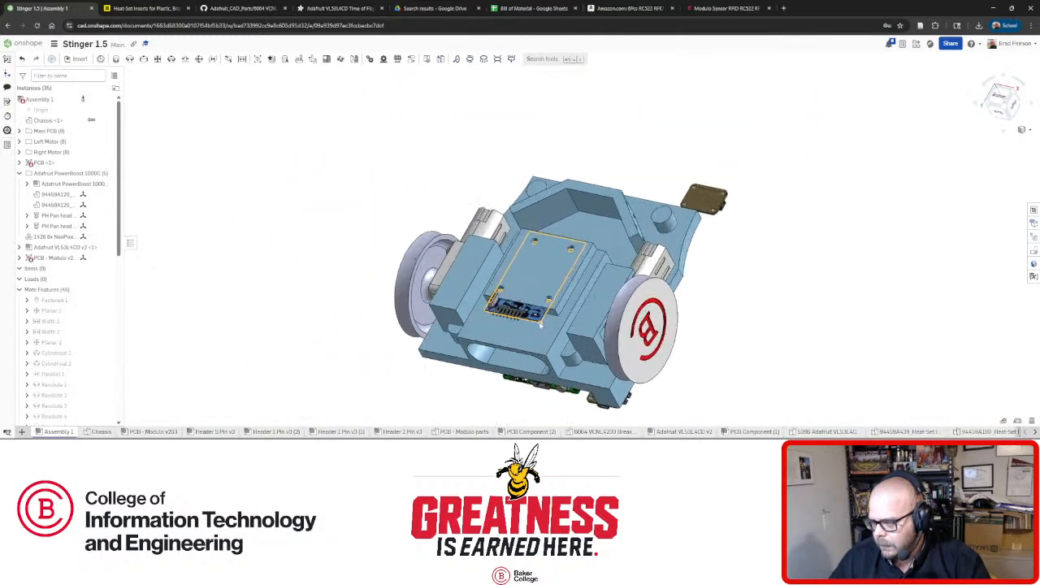
scroll(532, 317, up, 6)
right_drag(537, 314, 549, 321)
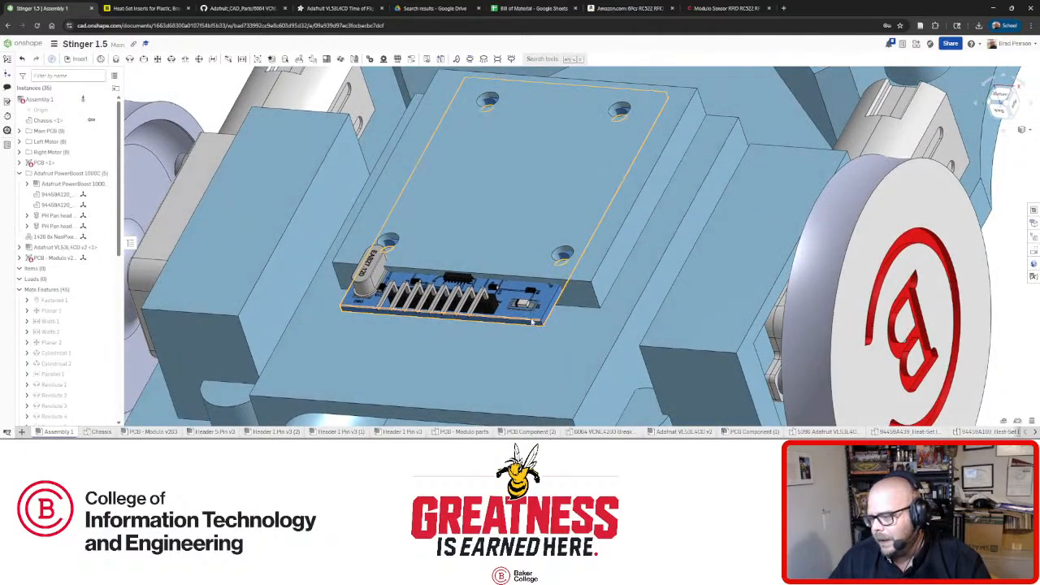
mouse_move(534, 325)
mouse_down()
mouse_move(528, 302)
mouse_move(539, 317)
mouse_up()
mouse_move(539, 316)
right_down()
mouse_move(563, 299)
mouse_move(536, 317)
right_up()
mouse_move(535, 317)
mouse_down()
mouse_move(532, 302)
mouse_move(534, 312)
mouse_up()
right_drag(535, 311, 550, 328)
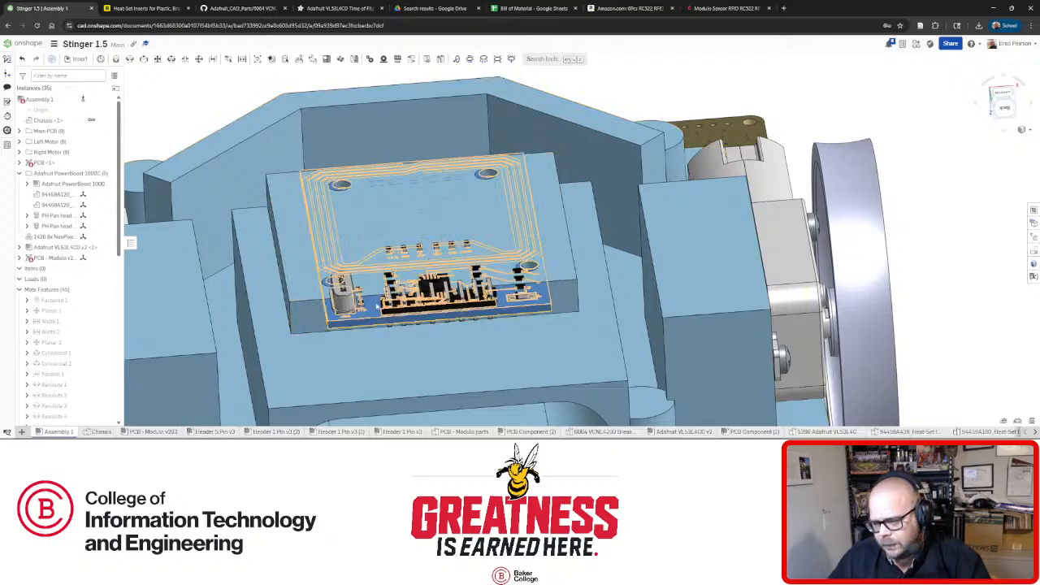
click(544, 308)
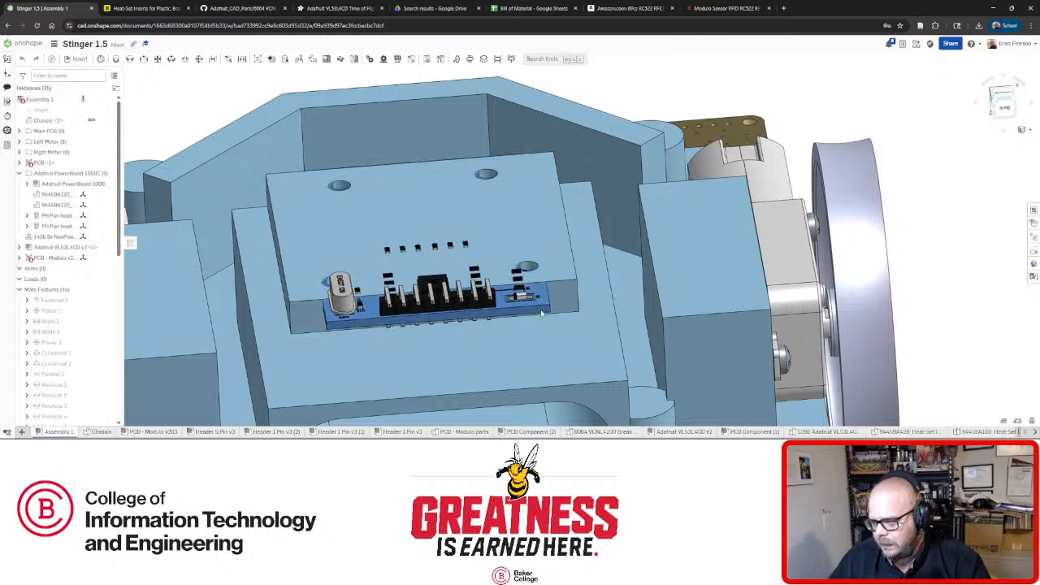
right_drag(536, 298, 556, 272)
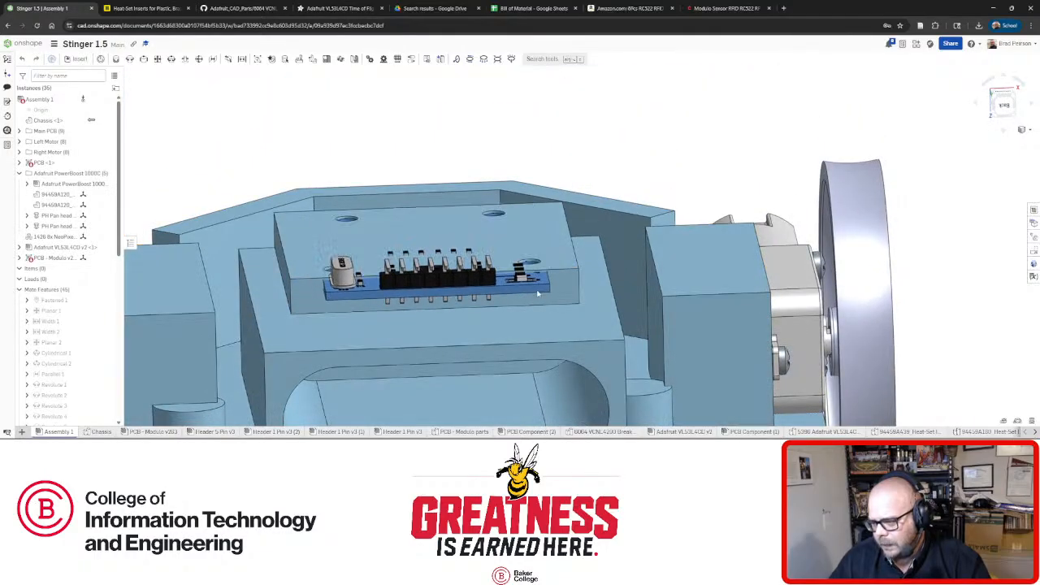
right_drag(360, 272, 359, 328)
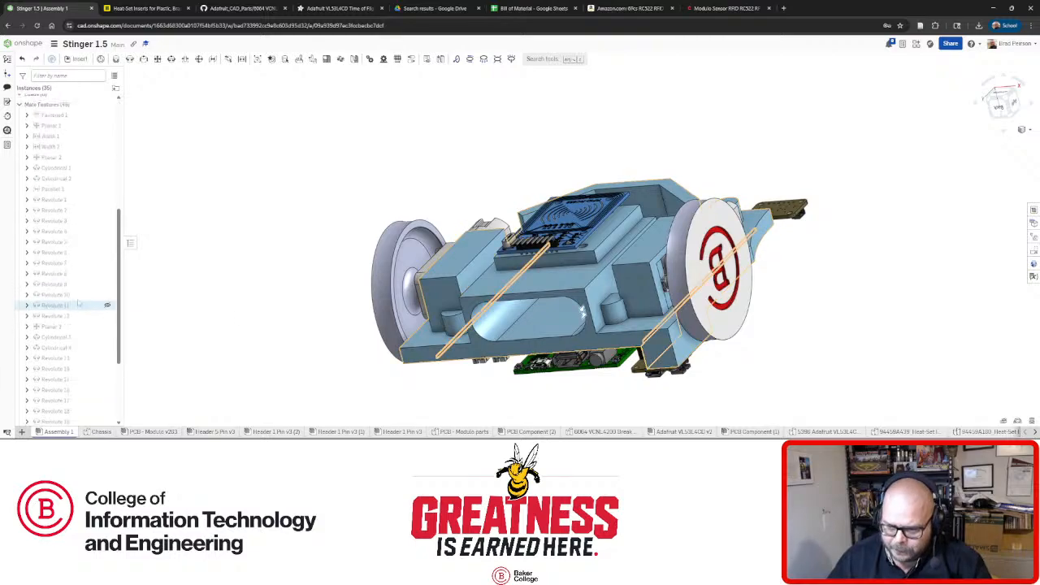
scroll(67, 382, down, 8)
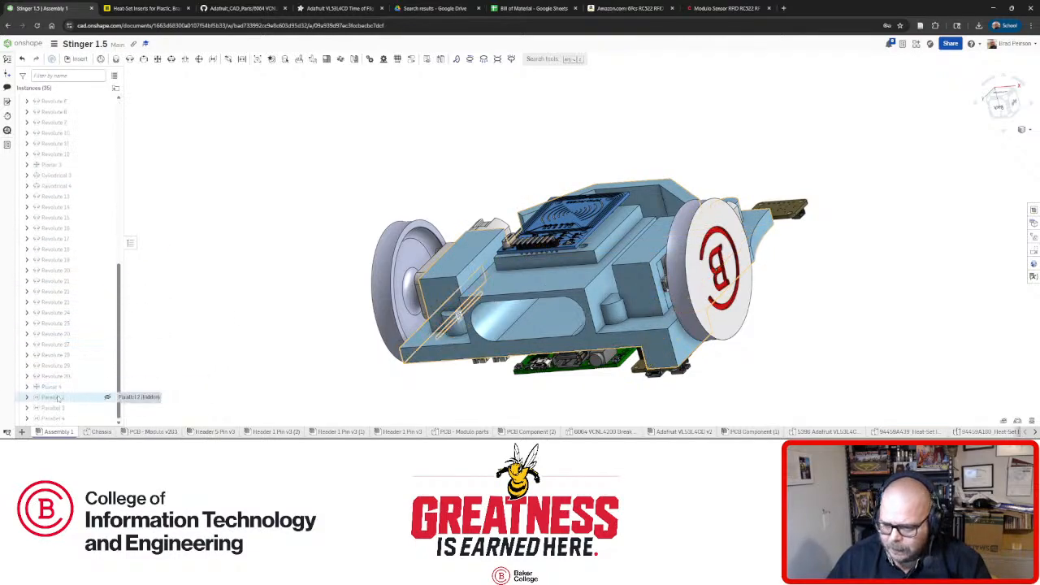
Delete the Parallel 3 and Parallel 4 mates from the assembly.
click(61, 398)
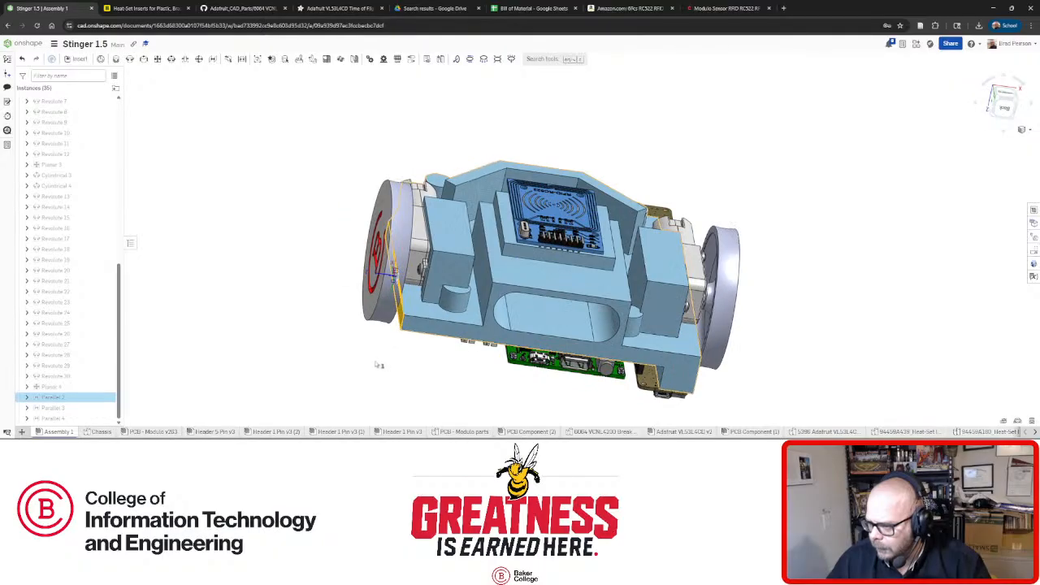
right_drag(377, 365, 479, 354)
click(70, 407)
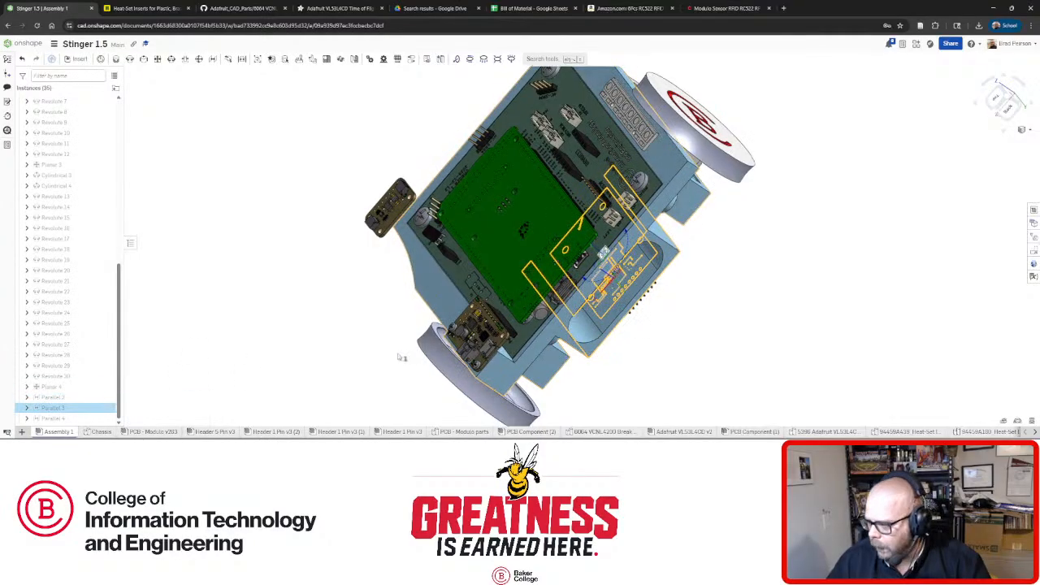
right_drag(396, 357, 316, 336)
key(Delete)
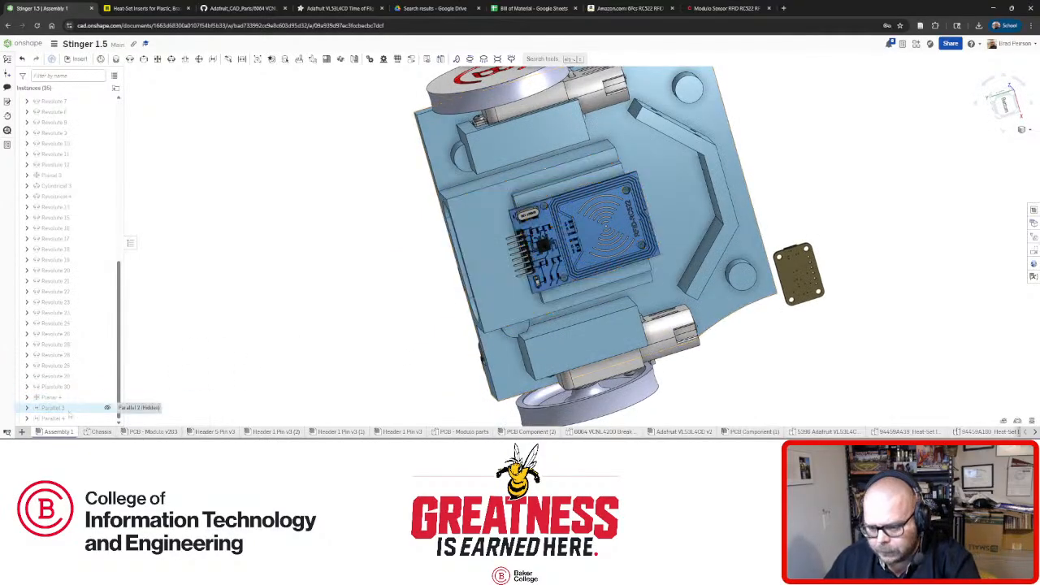
click(64, 417)
right_drag(436, 352, 450, 334)
key(Delete)
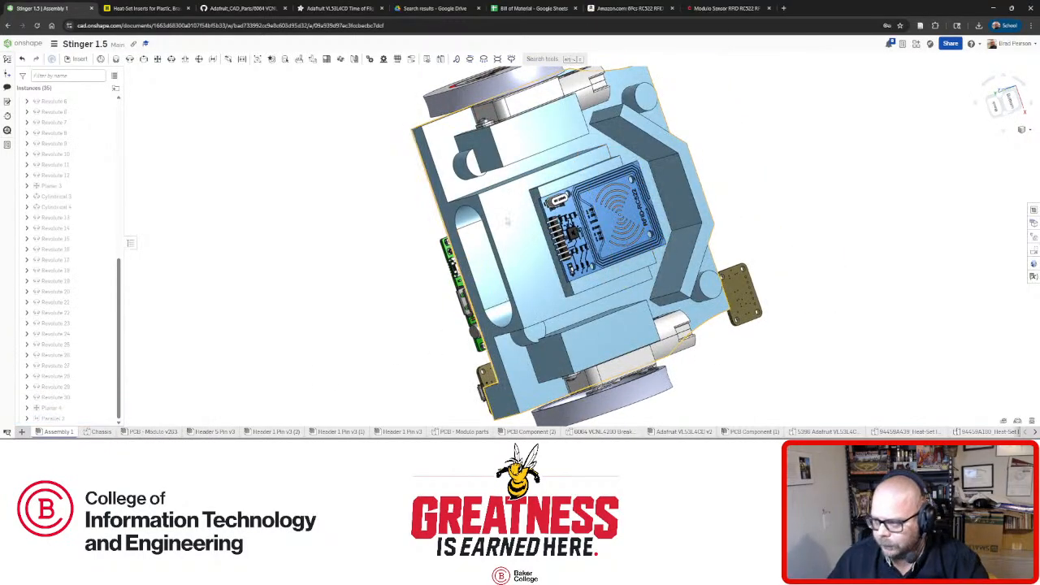
right_drag(508, 222, 617, 227)
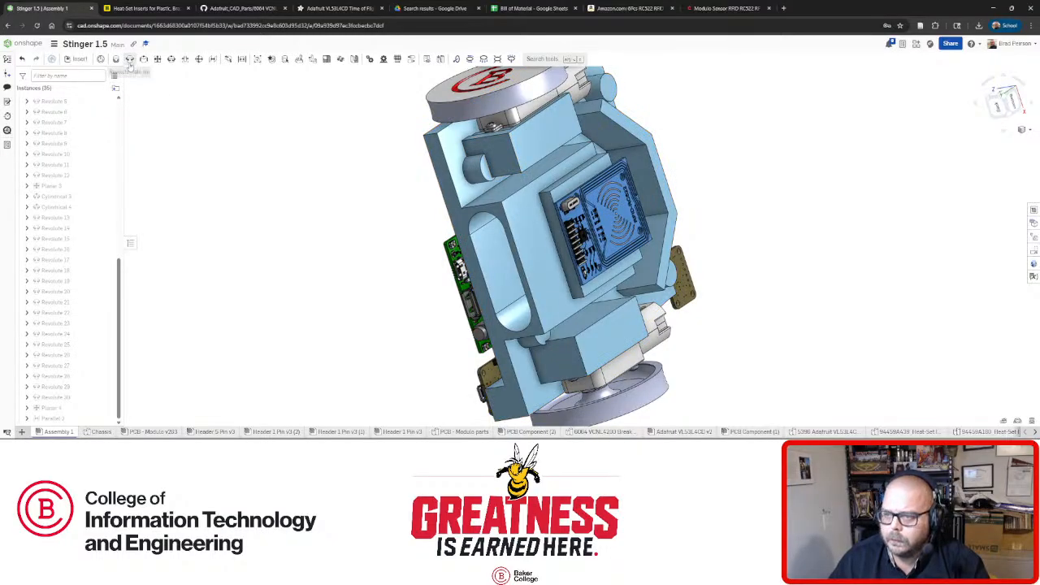
click(129, 60)
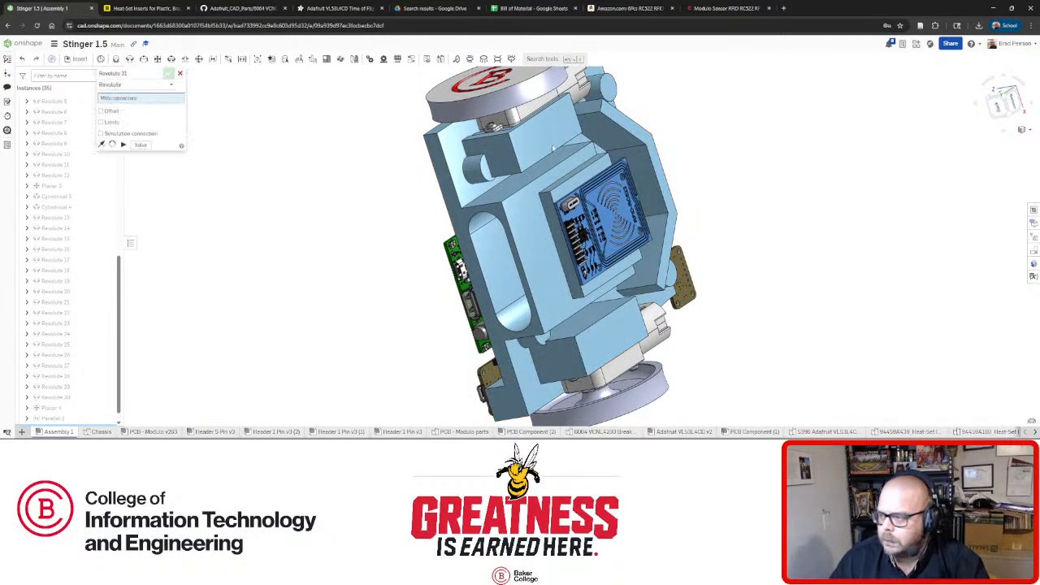
Pin the board's corner mounting hole to its chassis hole with Revolute 31.
right_drag(619, 155, 568, 145)
scroll(621, 164, up, 2)
scroll(625, 179, up, 5)
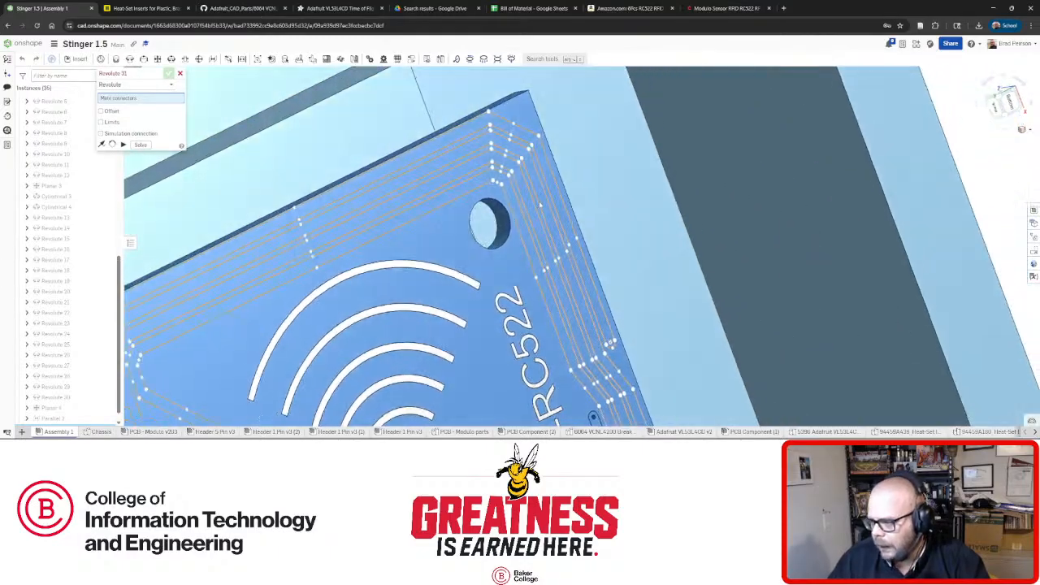
click(494, 214)
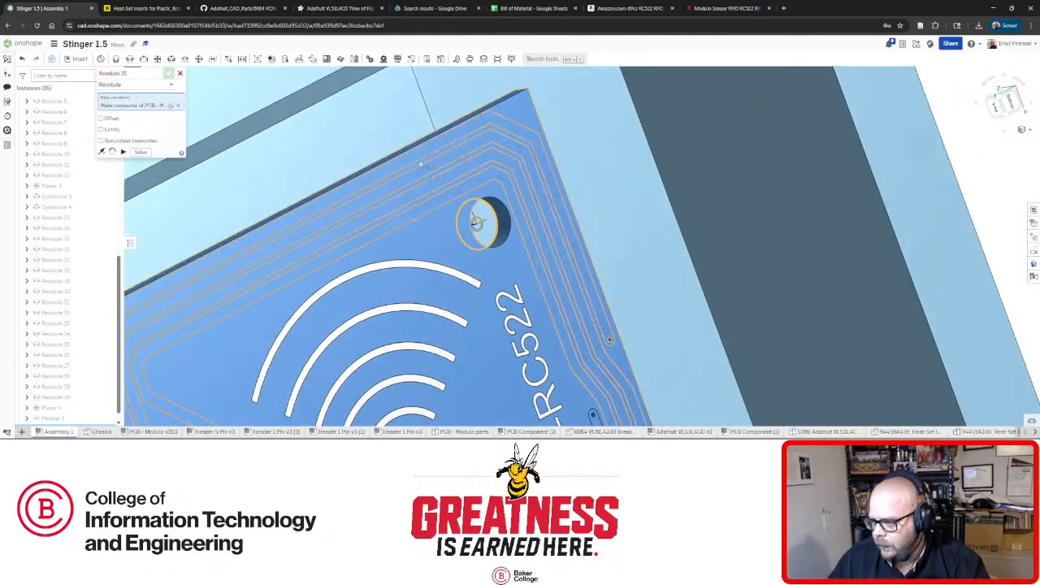
right_drag(433, 192, 368, 177)
click(367, 177)
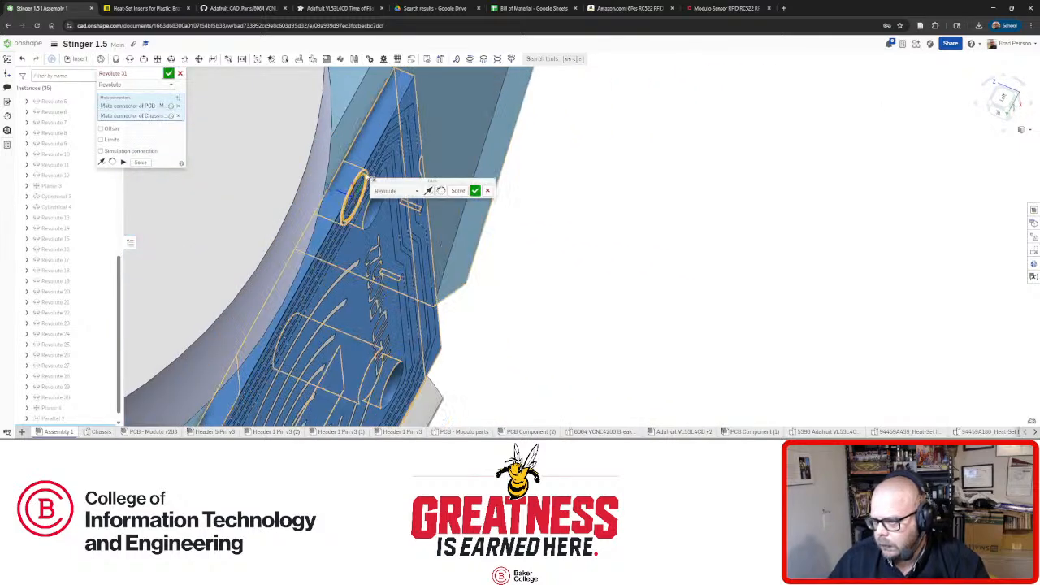
click(475, 191)
Add Revolute 32 joining the board's second hole to the chassis, cancelling the extra mate.
right_drag(578, 390, 302, 182)
scroll(301, 182, down, 6)
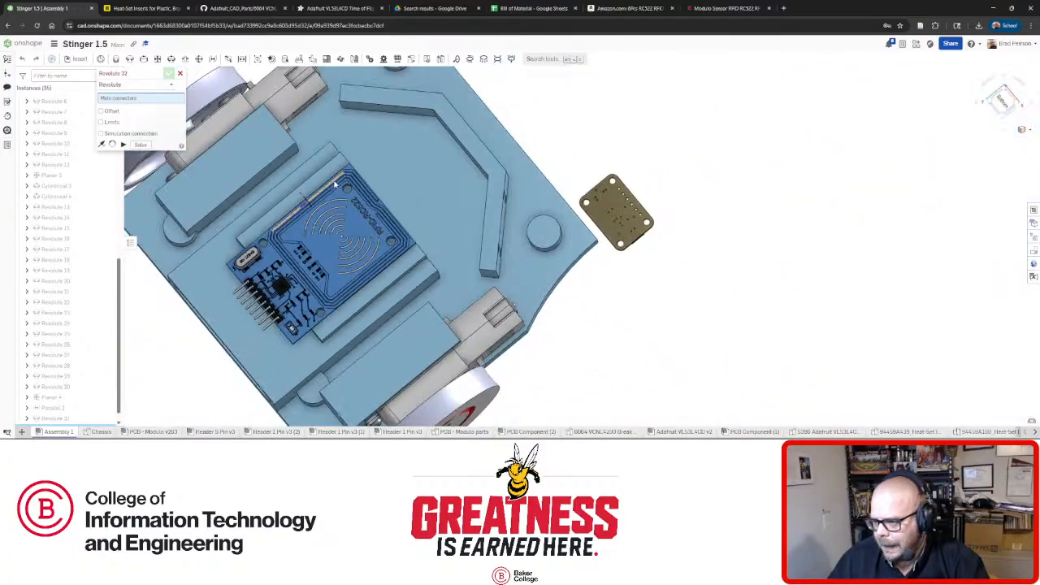
scroll(323, 242, up, 4)
scroll(323, 242, up, 3)
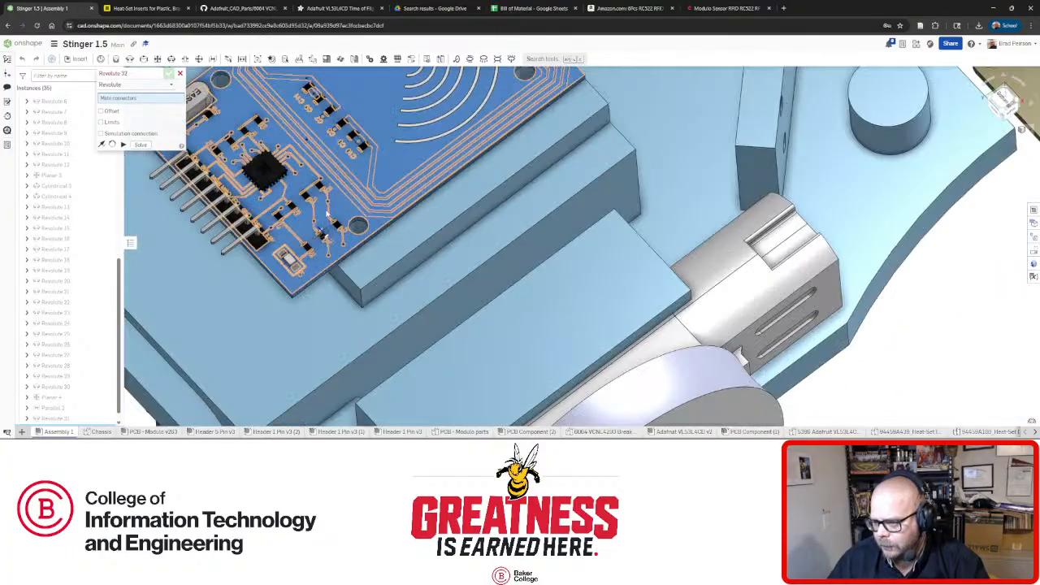
drag(321, 266, 292, 120)
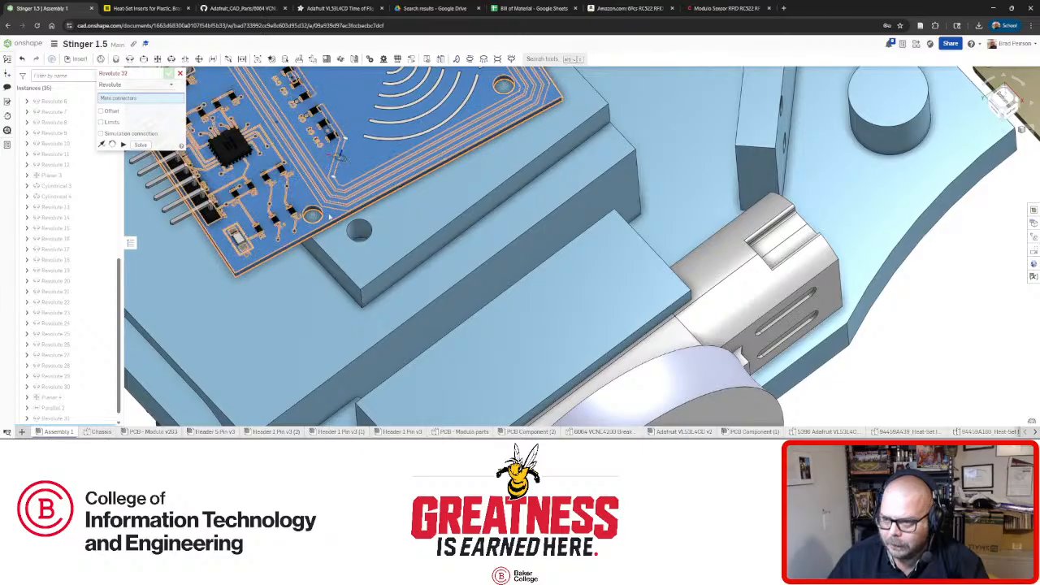
scroll(336, 226, down, 5)
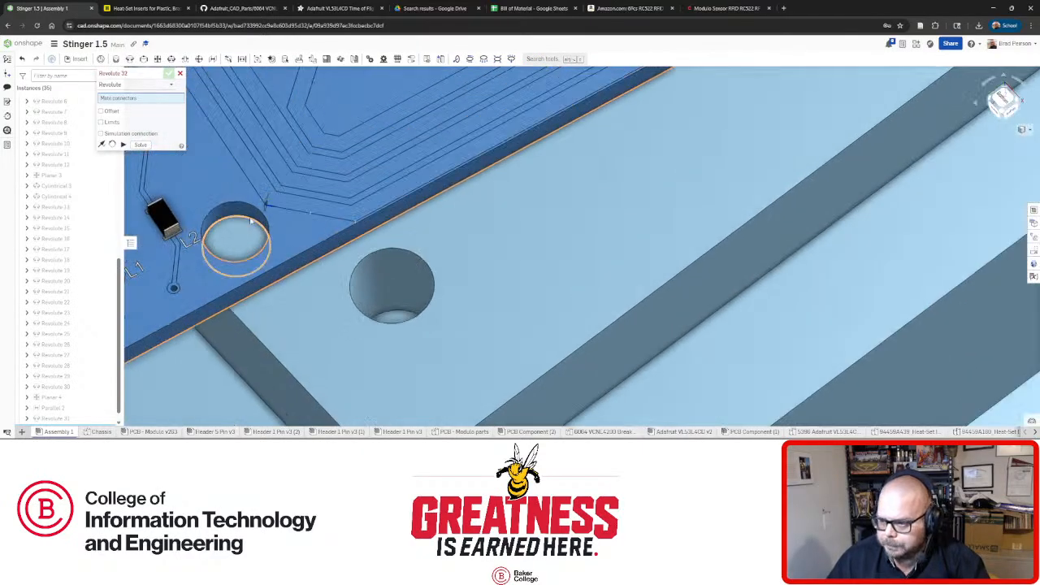
click(265, 230)
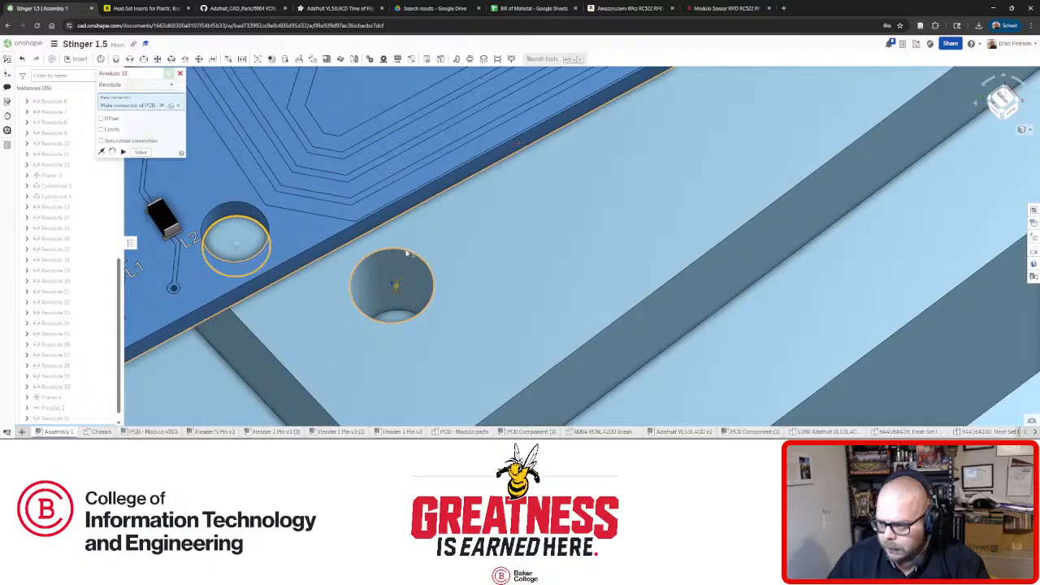
click(407, 254)
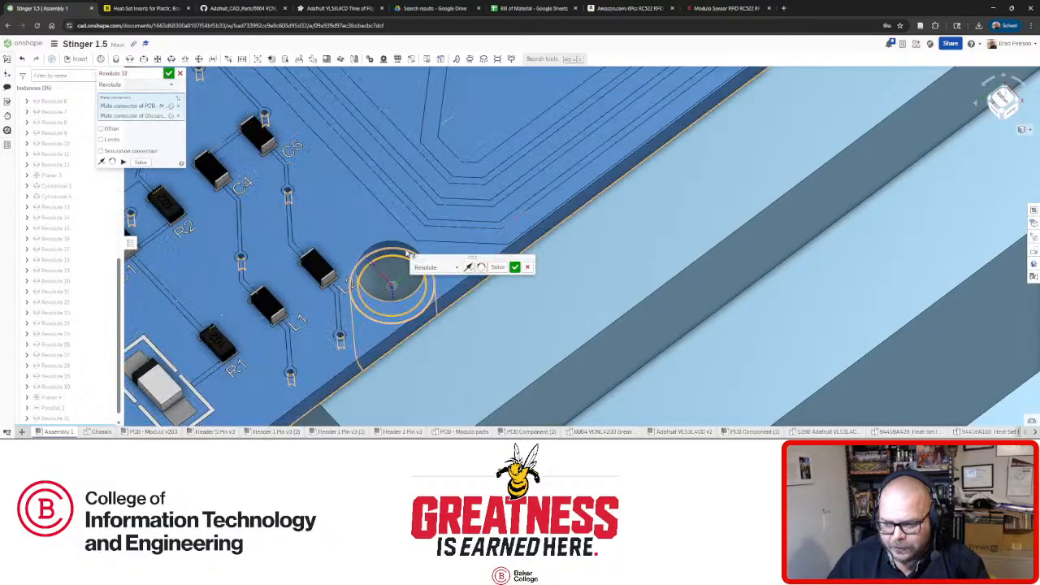
click(514, 267)
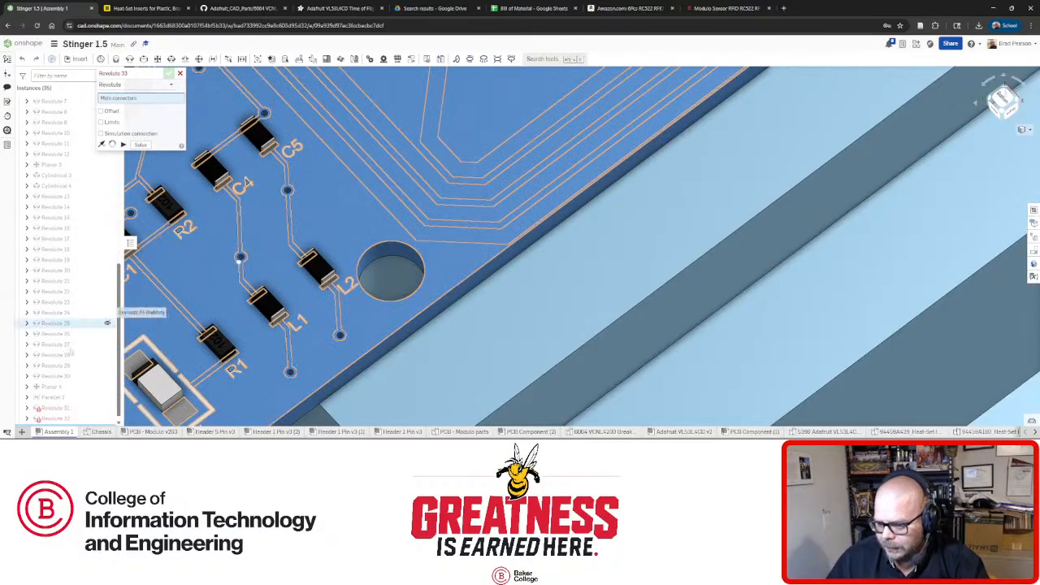
click(180, 73)
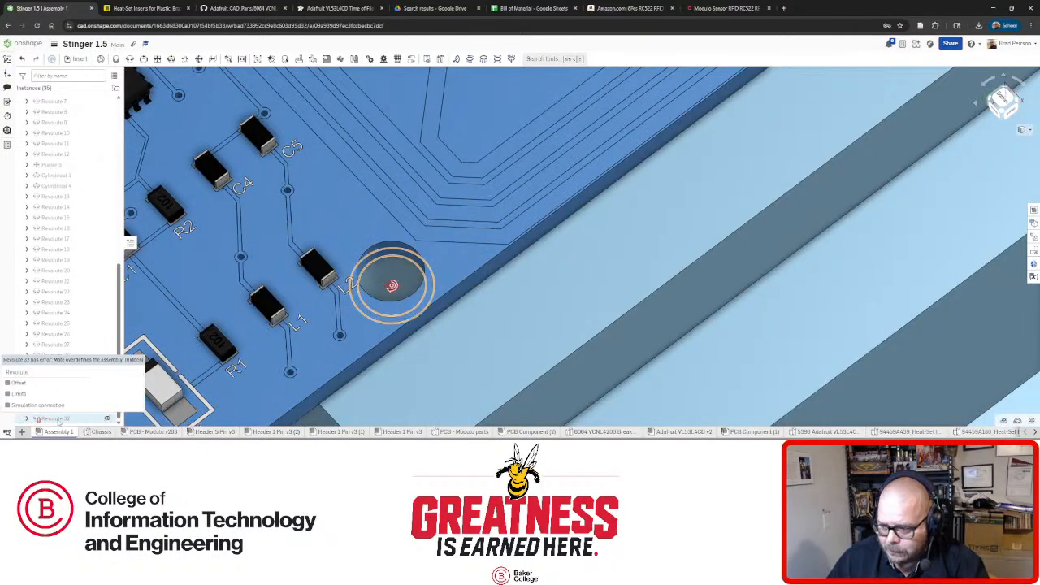
Check the hole alignment from the side and bring up actions for the failing Revolute 32.
scroll(446, 332, down, 5)
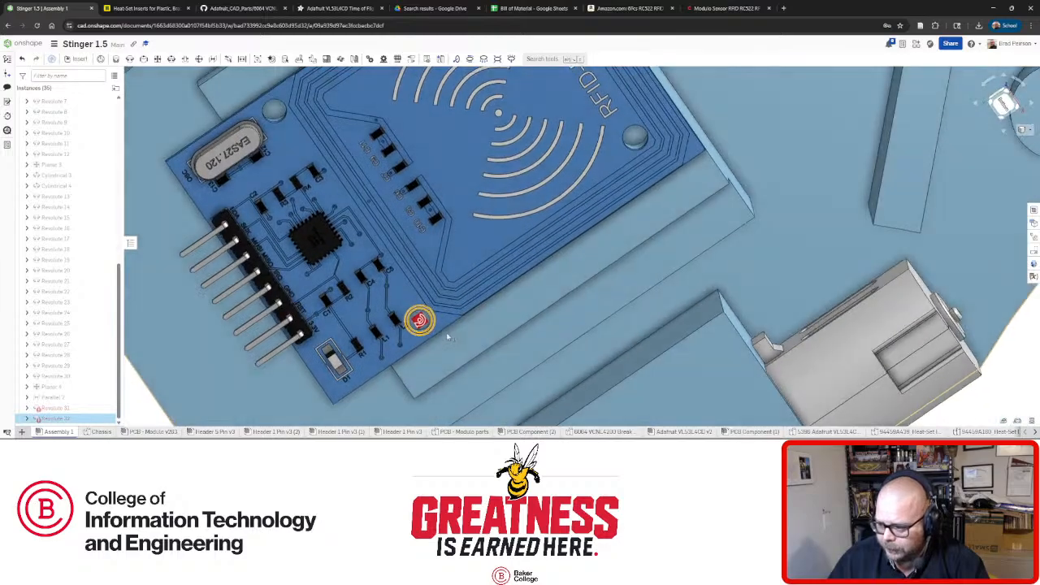
scroll(452, 331, down, 5)
scroll(454, 333, up, 4)
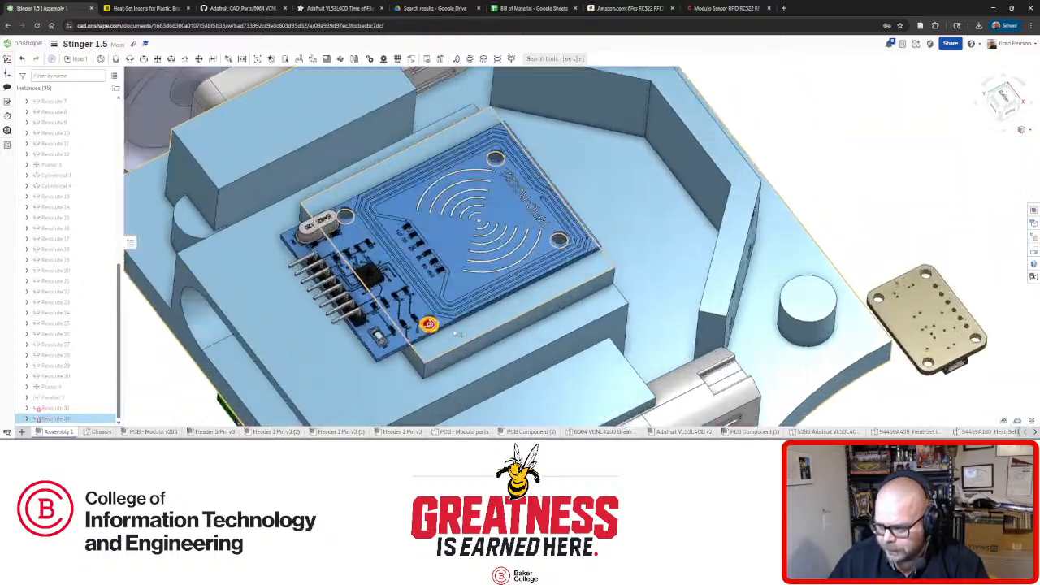
scroll(454, 332, up, 3)
right_drag(454, 332, 410, 350)
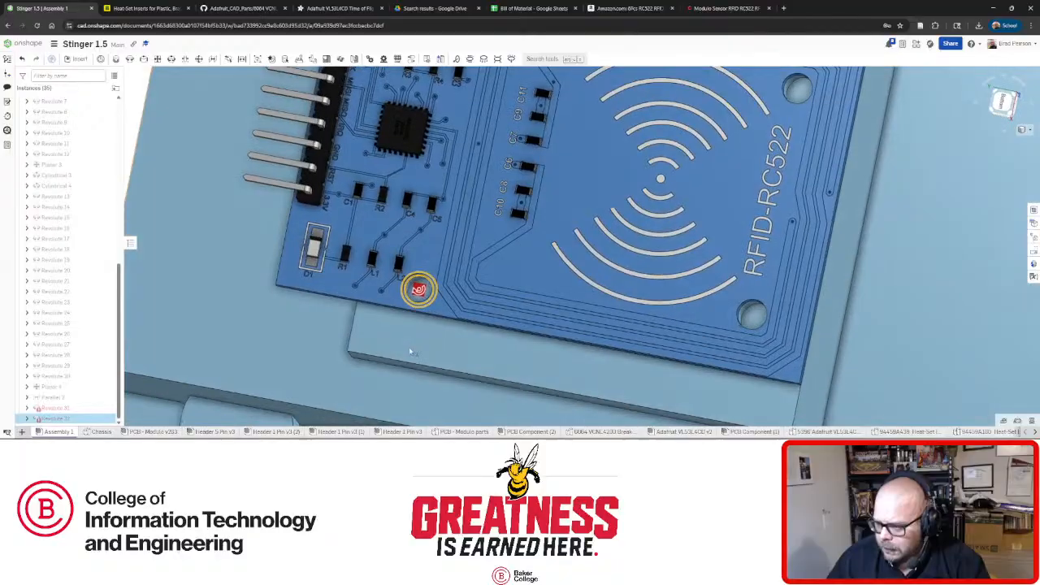
right_click(55, 418)
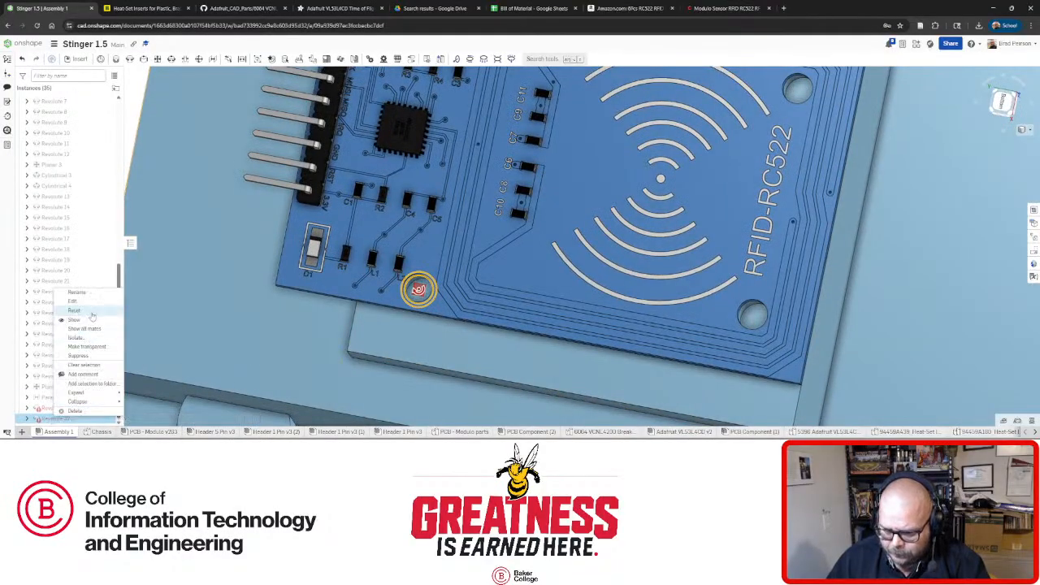
Replace the failing Revolute 32 mate with a new revolute mate between the board hole and chassis hole.
click(90, 410)
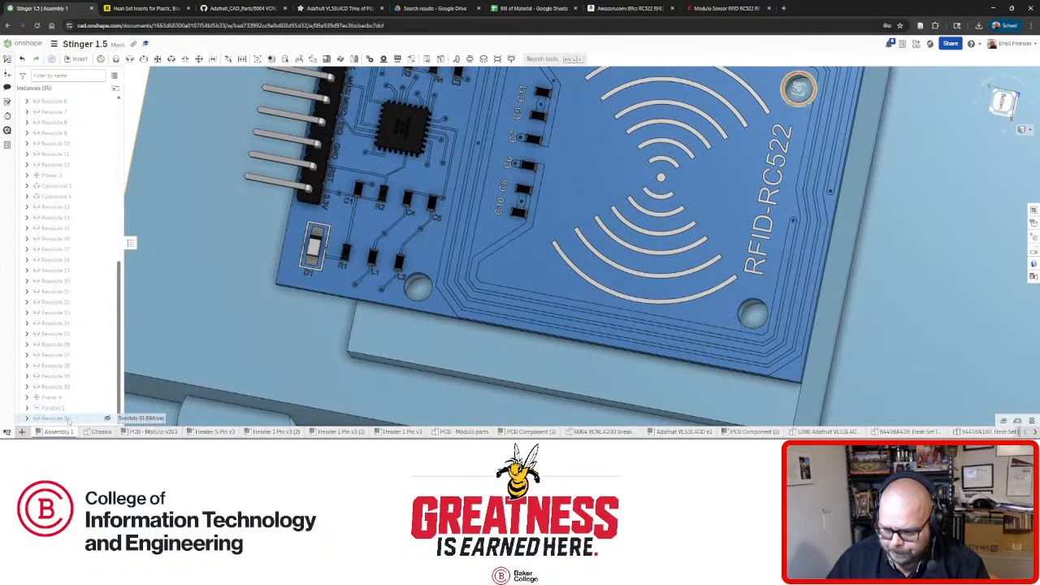
drag(421, 297, 384, 204)
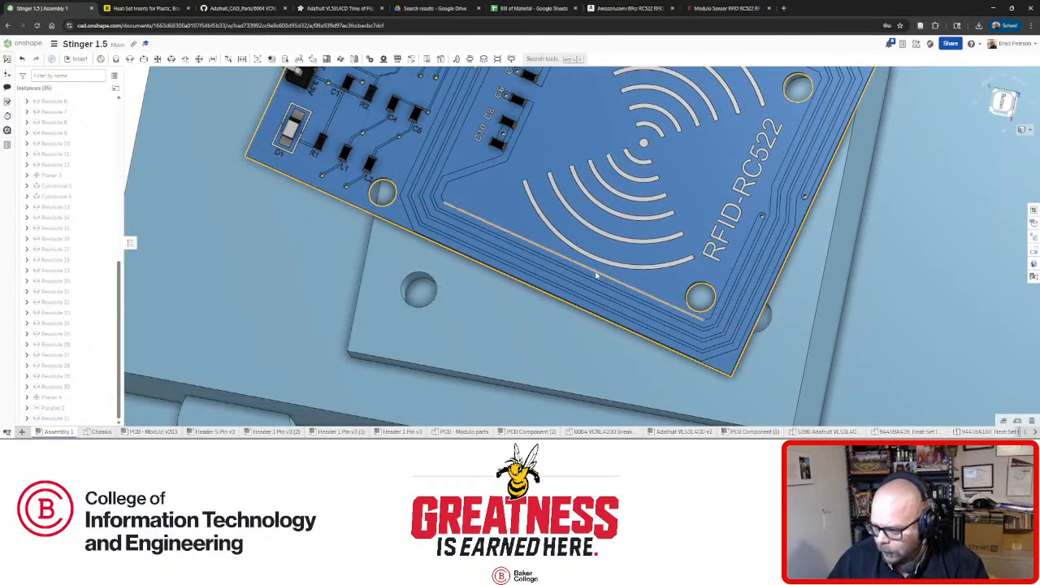
click(128, 58)
scroll(644, 305, up, 6)
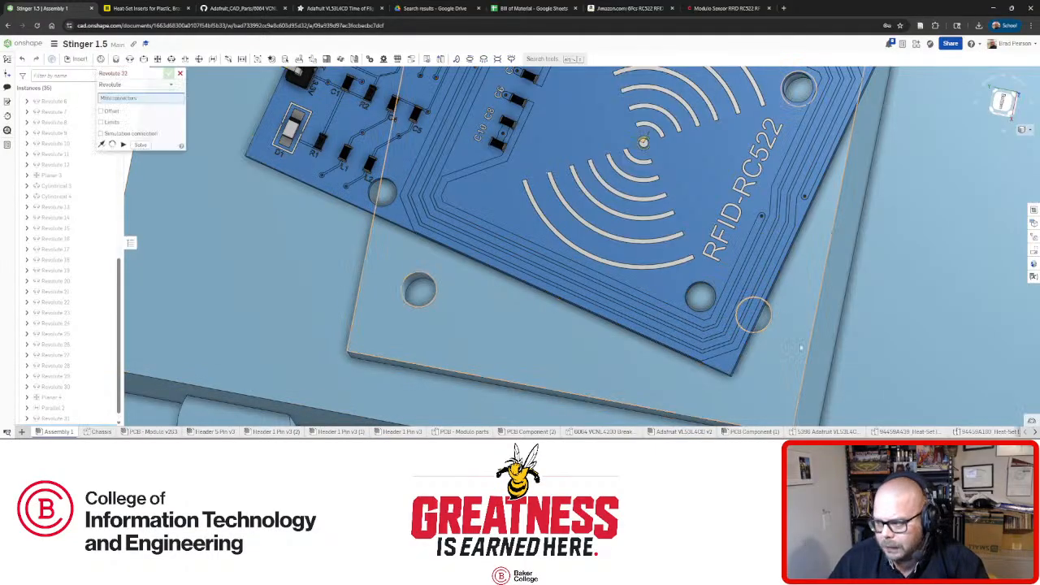
scroll(644, 305, down, 3)
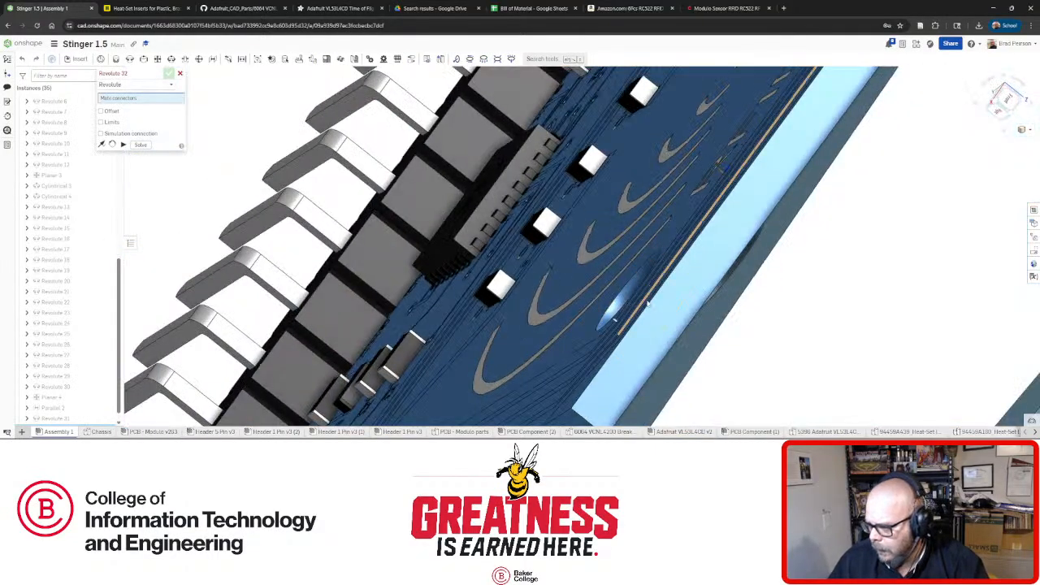
scroll(665, 311, up, 5)
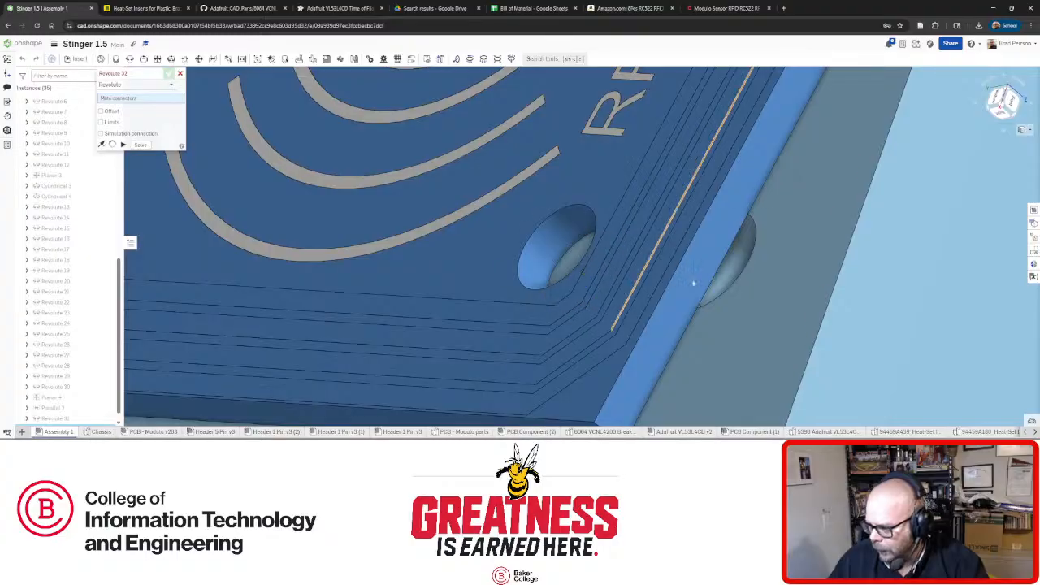
click(693, 283)
click(741, 279)
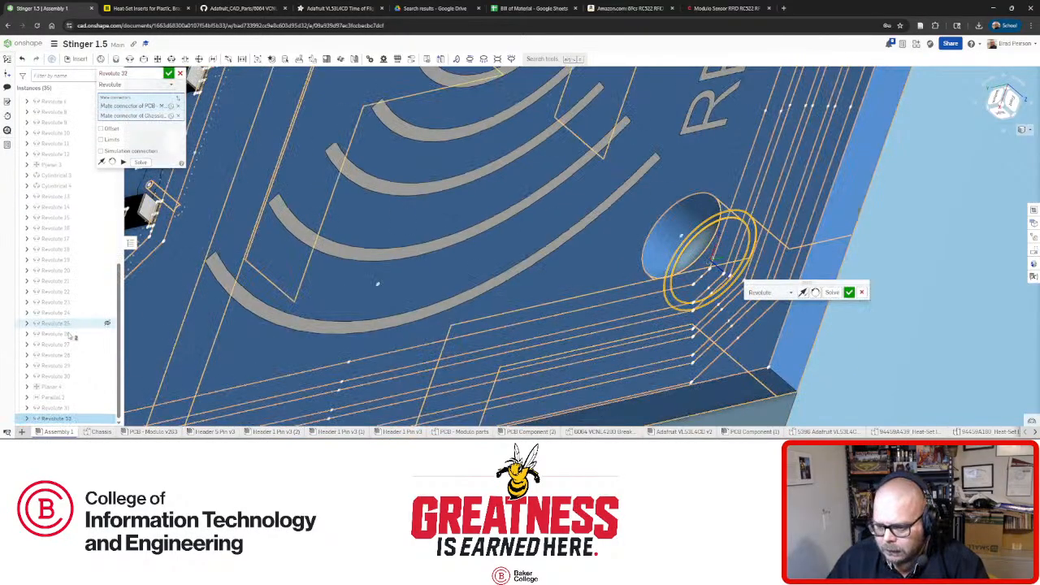
click(848, 293)
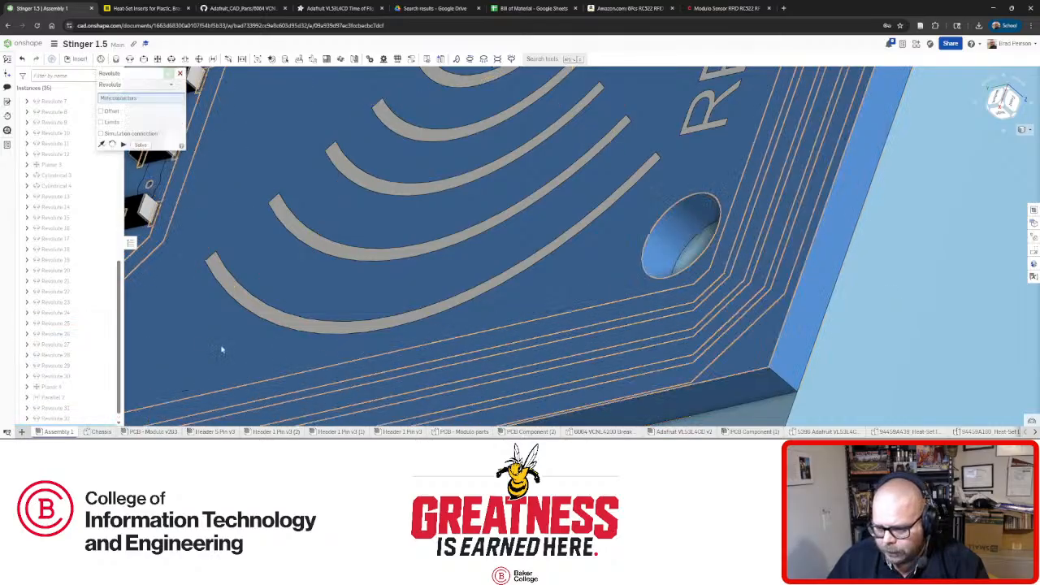
Make the RFID board transparent and inspect its lower-left mounting hole from the bottom view.
right_drag(315, 353, 575, 340)
scroll(575, 339, down, 3)
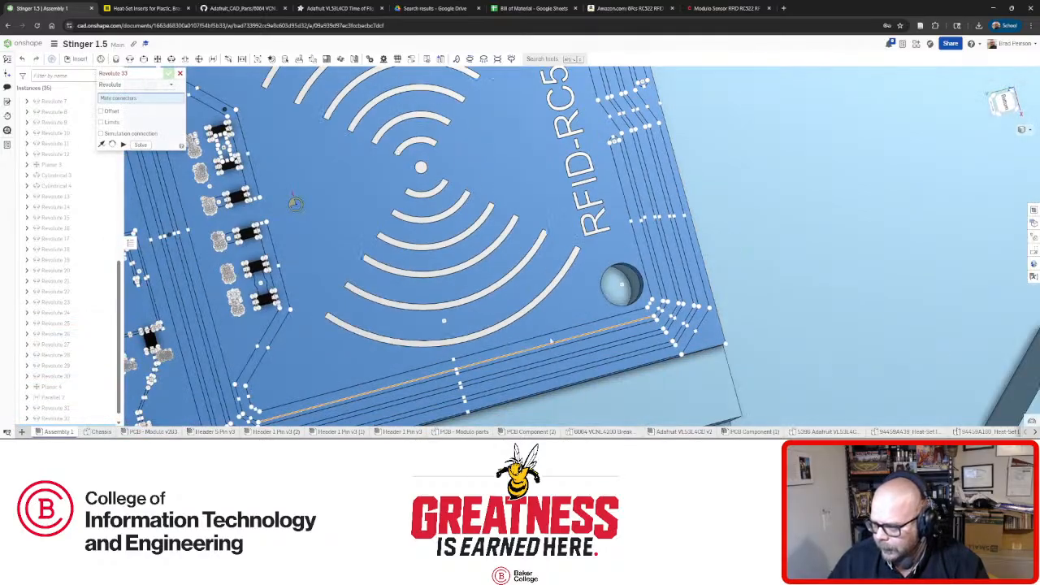
scroll(480, 338, down, 3)
scroll(316, 393, up, 4)
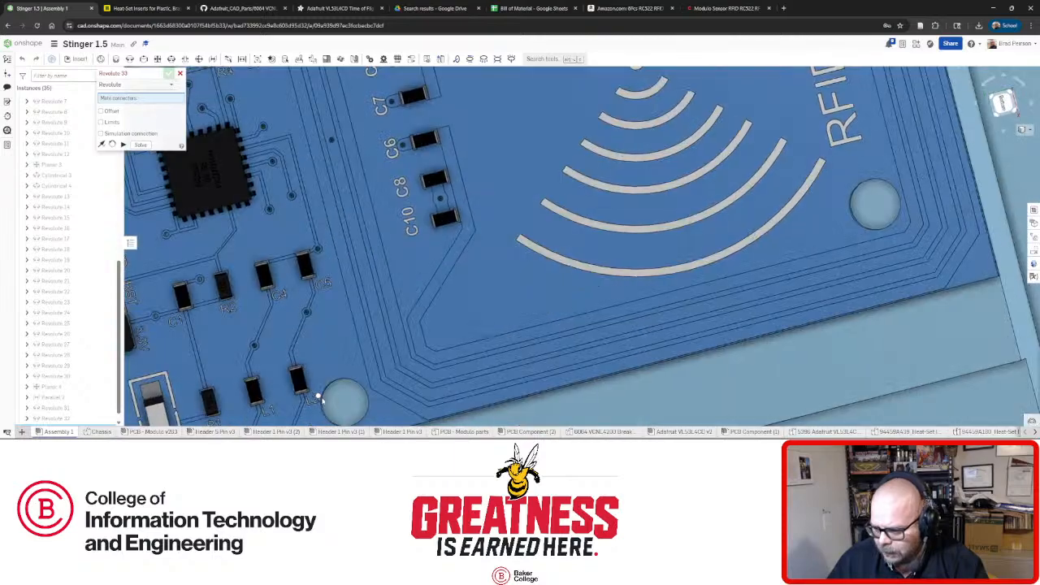
scroll(331, 394, down, 3)
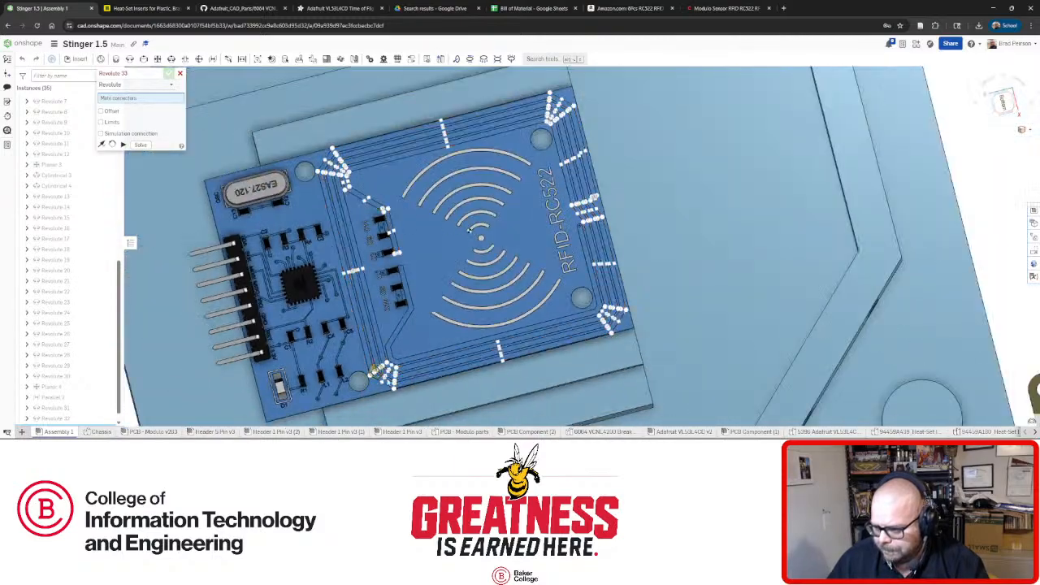
right_click(345, 395)
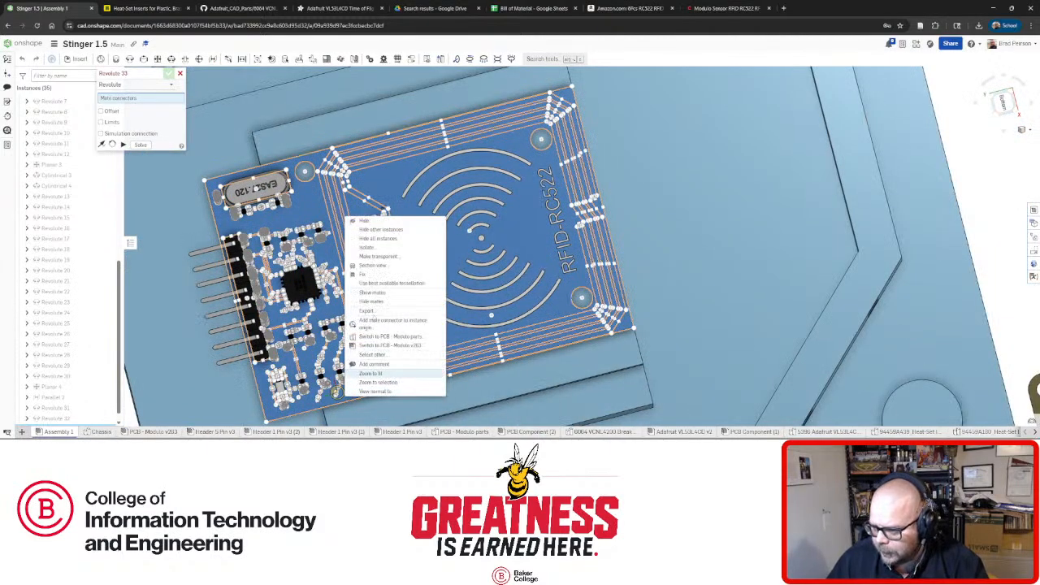
click(379, 255)
scroll(355, 385, up, 5)
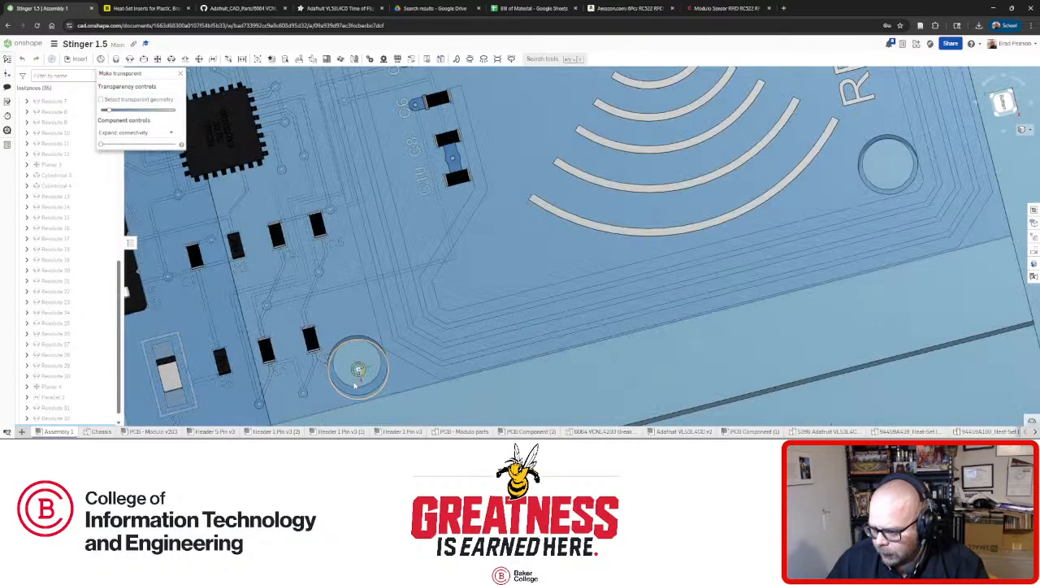
right_drag(354, 385, 356, 390)
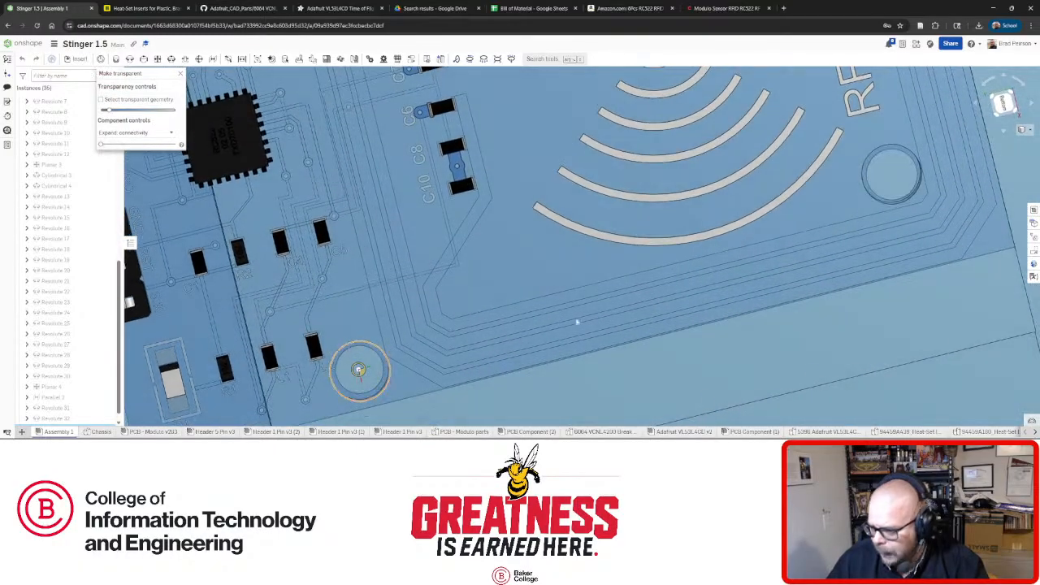
click(1003, 102)
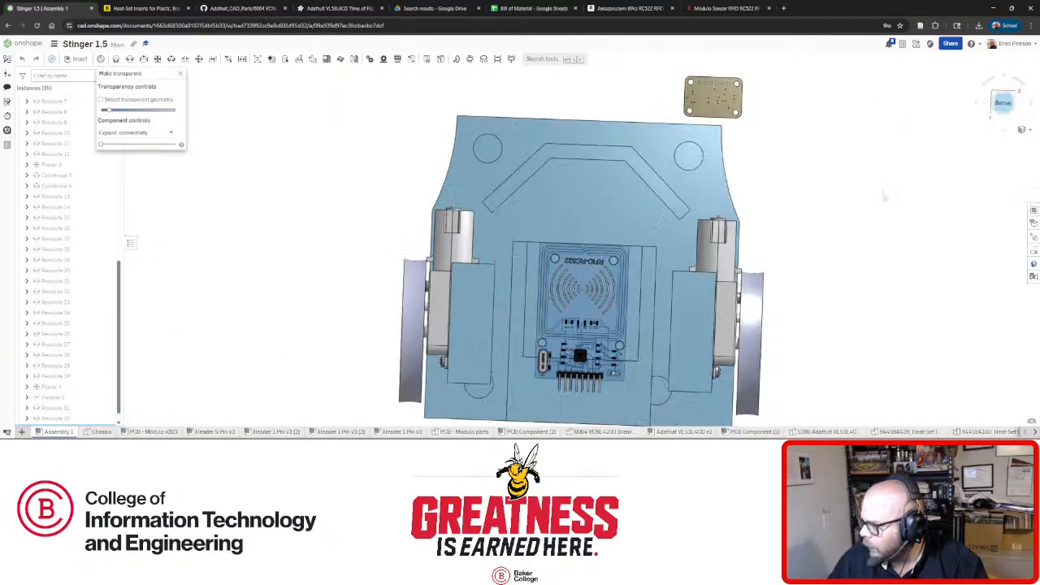
Return the RFID board to normal opacity.
scroll(601, 353, up, 10)
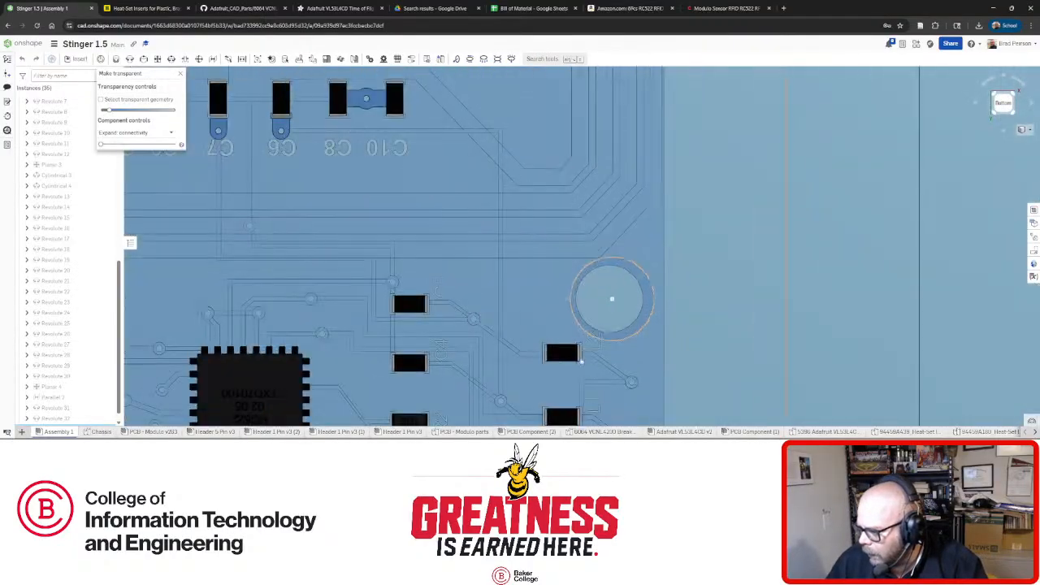
scroll(661, 343, down, 4)
scroll(362, 325, up, 3)
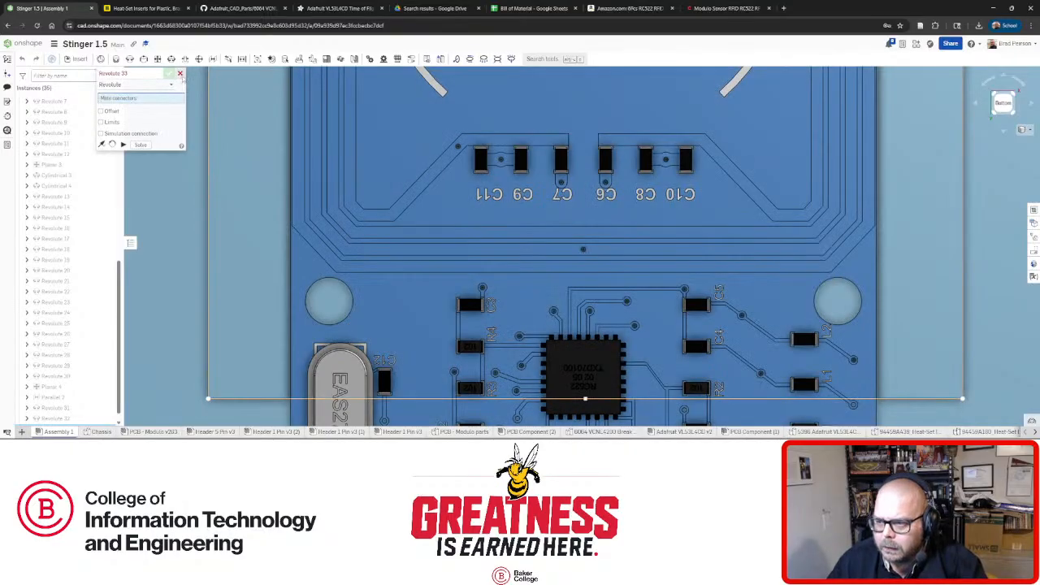
click(180, 74)
Measure the centre distance between the board's two mounting holes, about 34.25 mm.
click(344, 324)
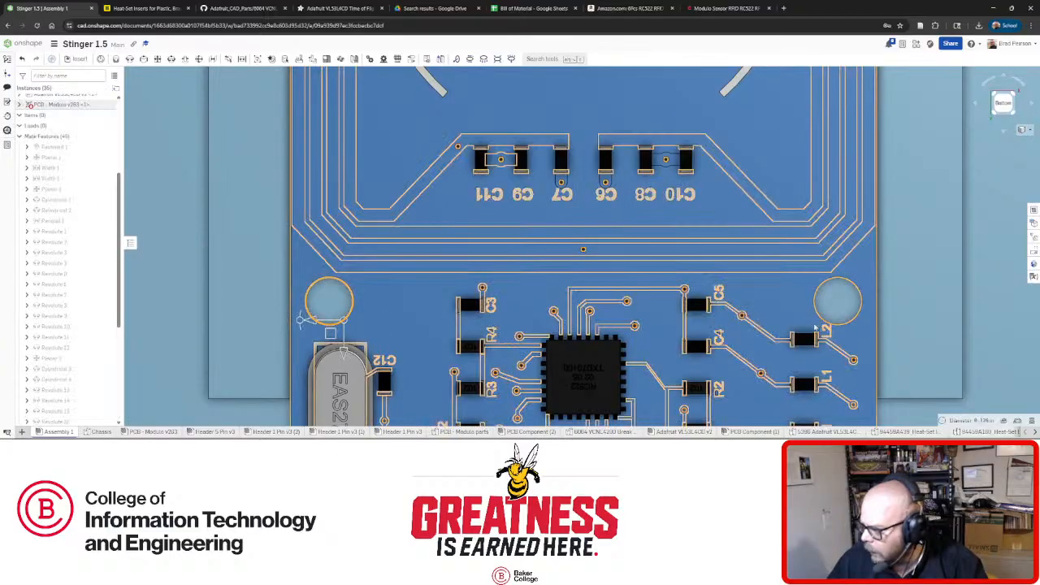
click(824, 325)
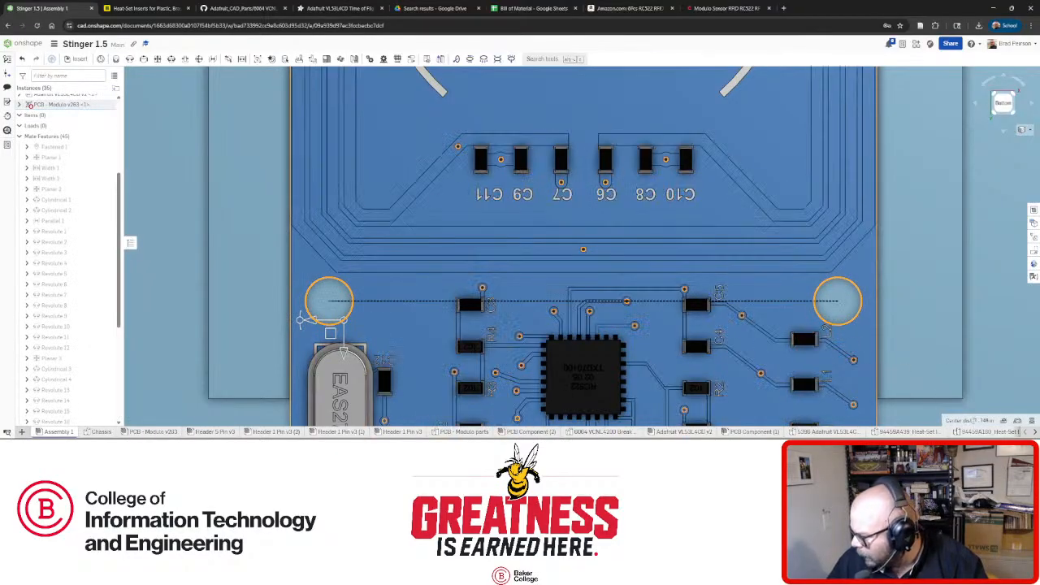
click(1016, 420)
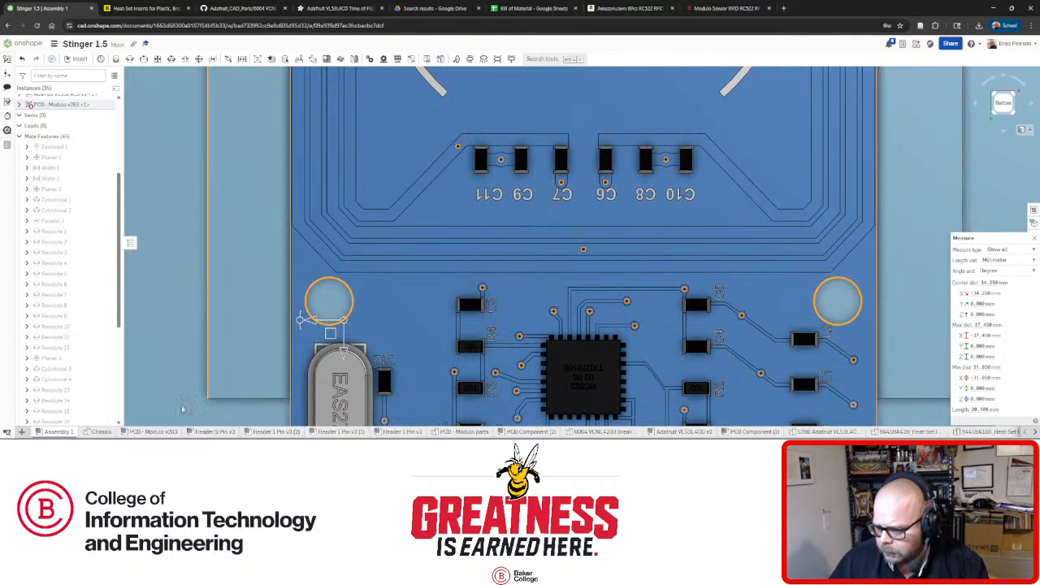
click(99, 432)
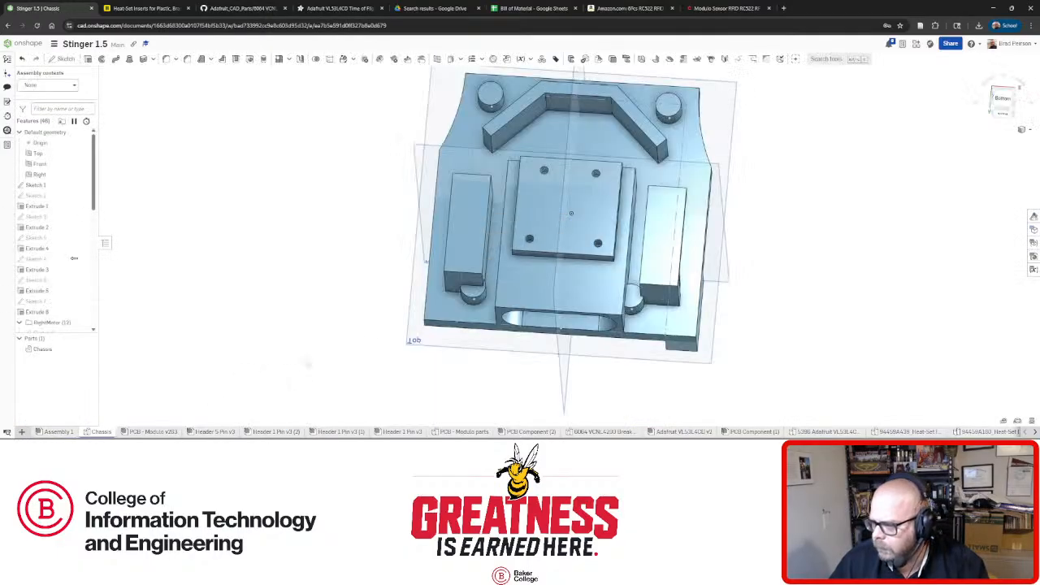
Edit Chassis Sketch 22, check its 34.26 mm bottom hole-spacing dimension, and close the sketch.
scroll(52, 293, down, 5)
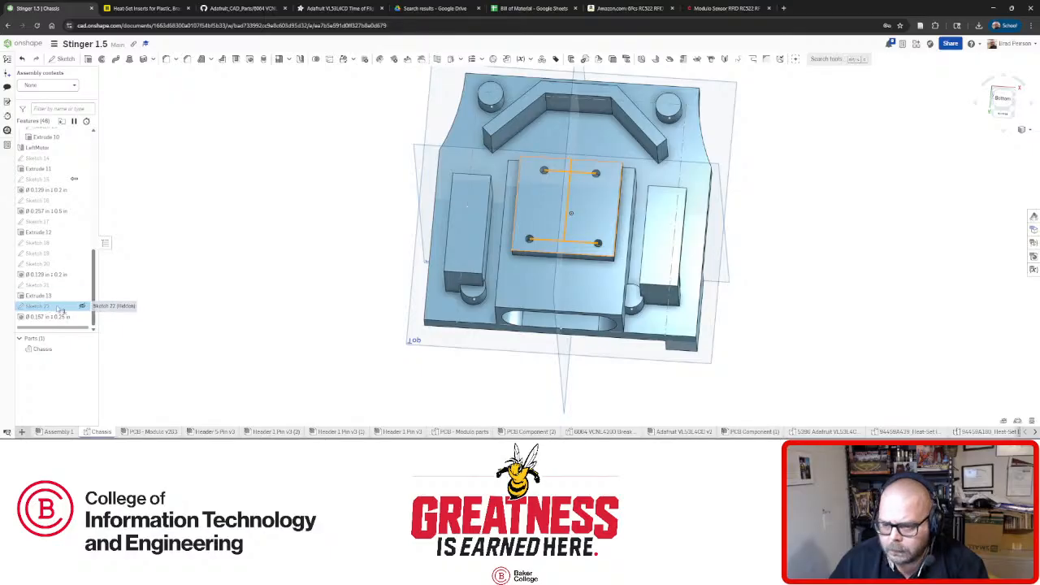
right_click(81, 305)
click(81, 142)
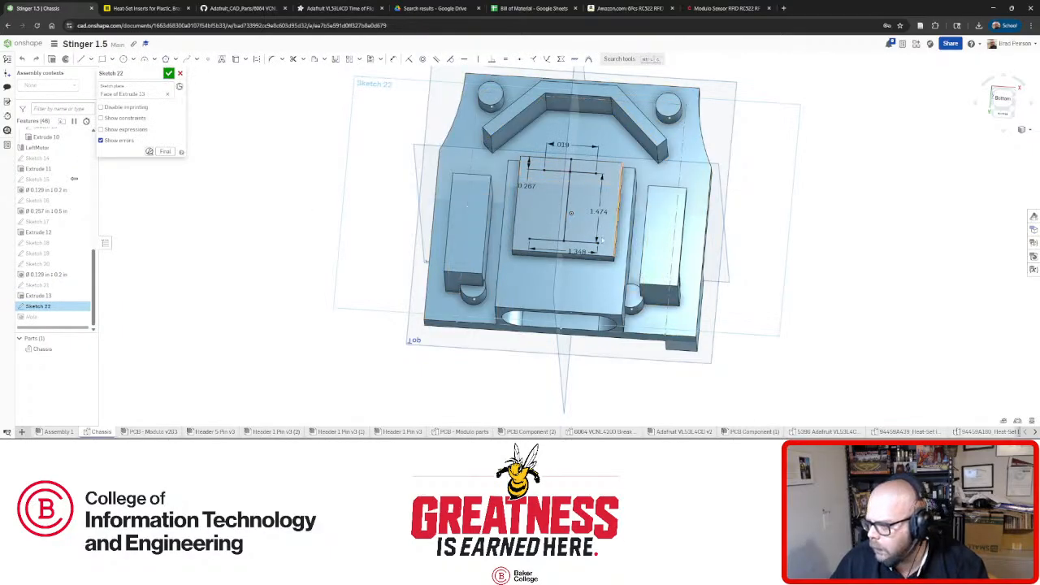
scroll(564, 232, up, 5)
double_click(550, 274)
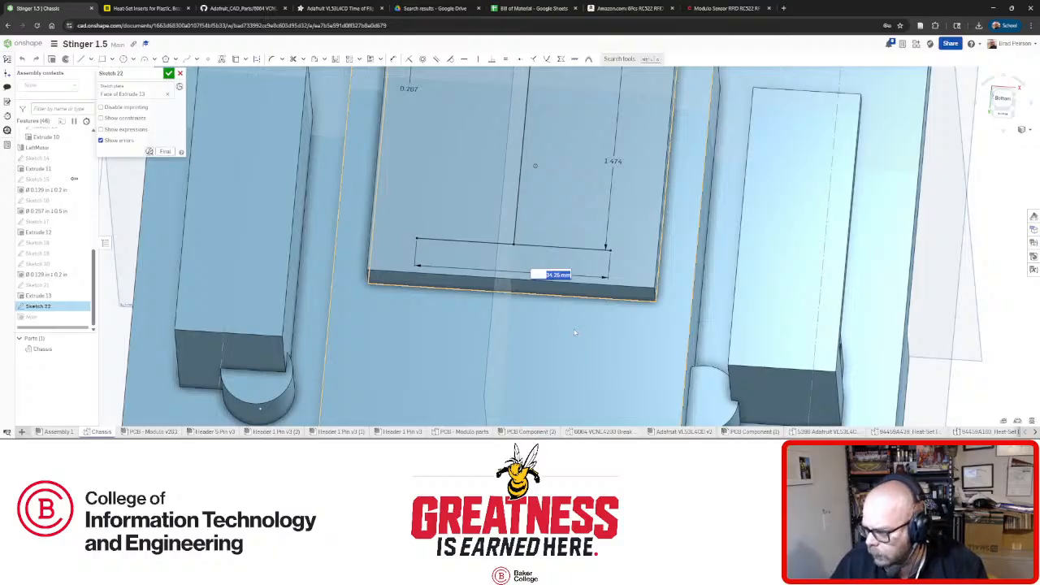
click(168, 74)
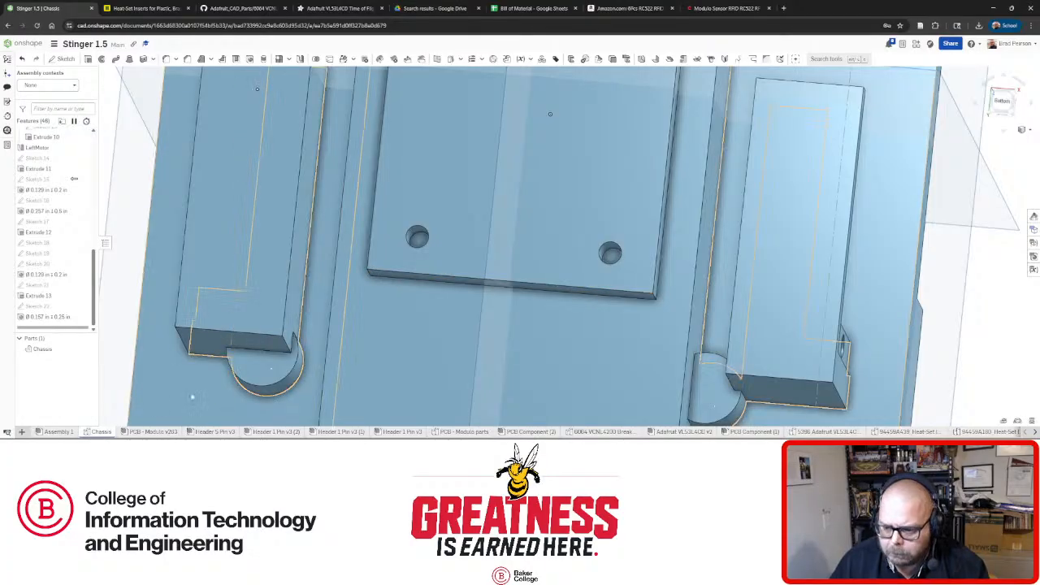
click(55, 431)
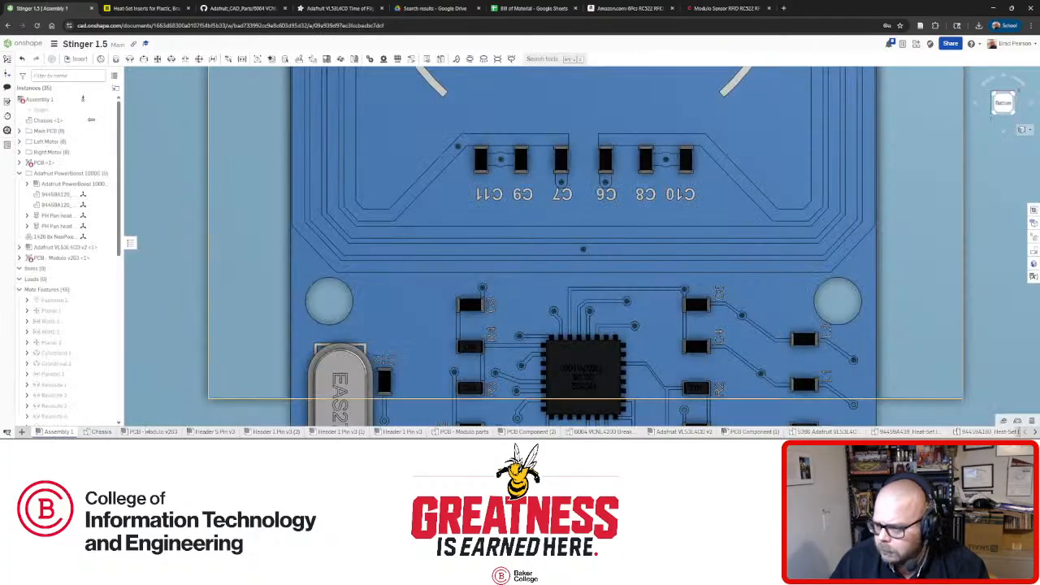
Measure the spacing between the board's two mounting holes and orbit to inspect their alignment.
click(341, 323)
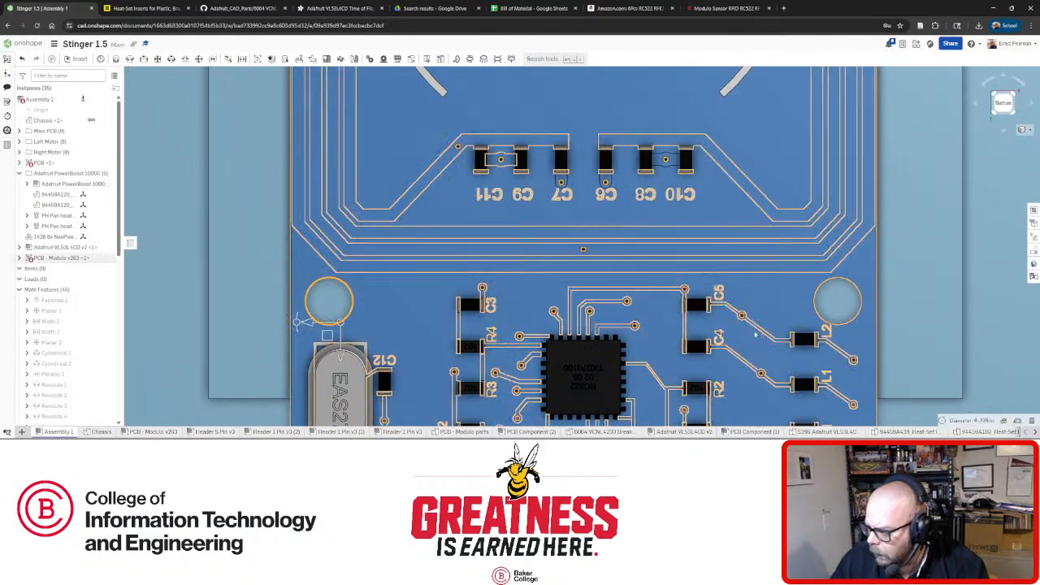
click(826, 322)
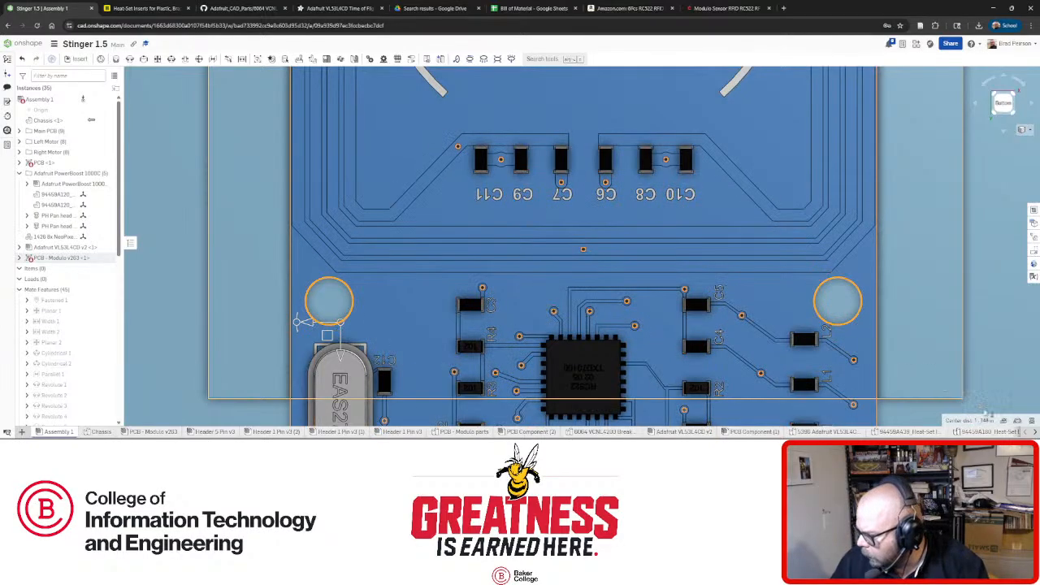
click(1003, 422)
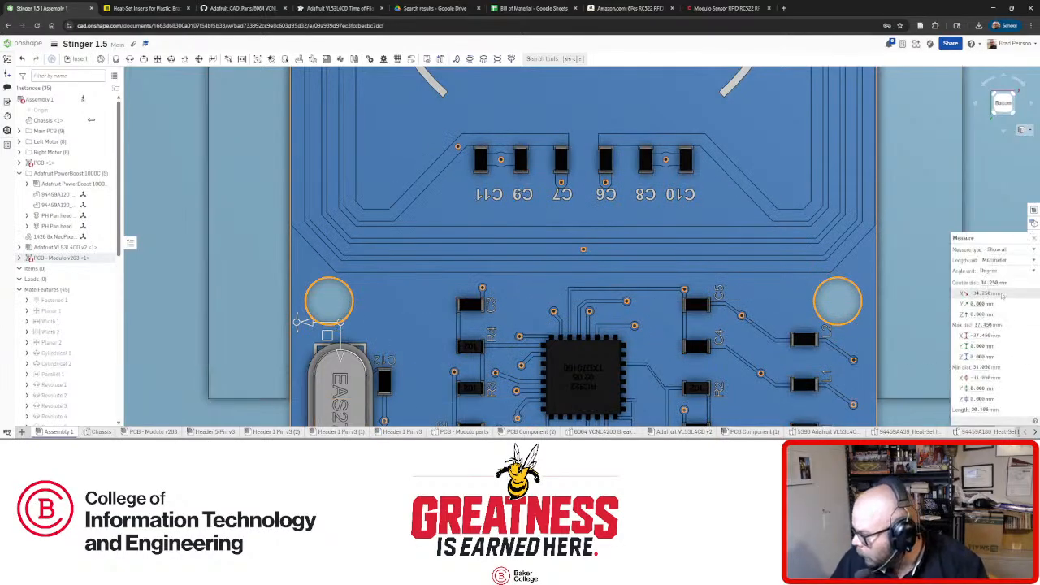
right_drag(300, 322, 341, 307)
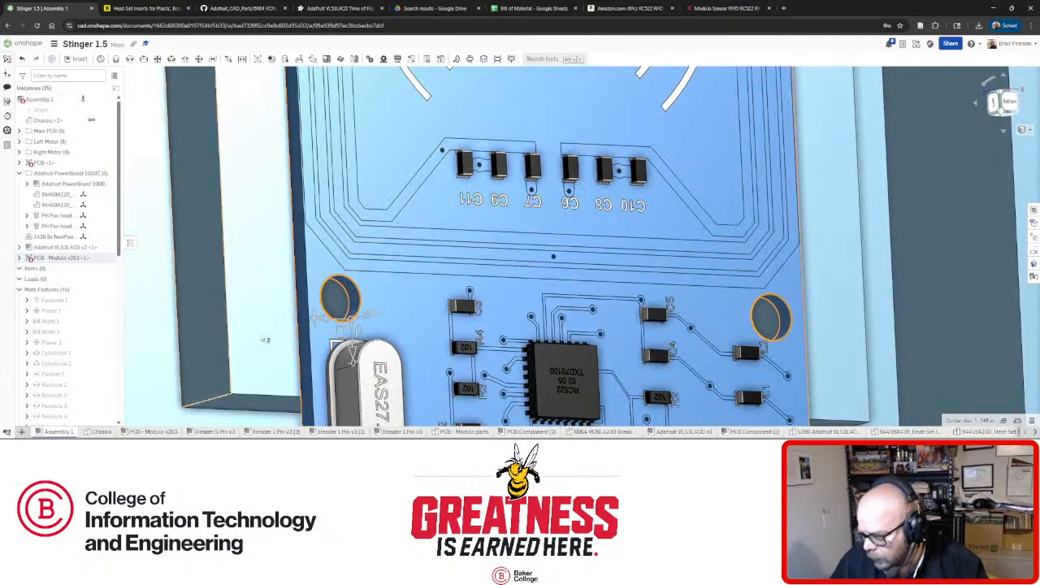
scroll(580, 312, down, 5)
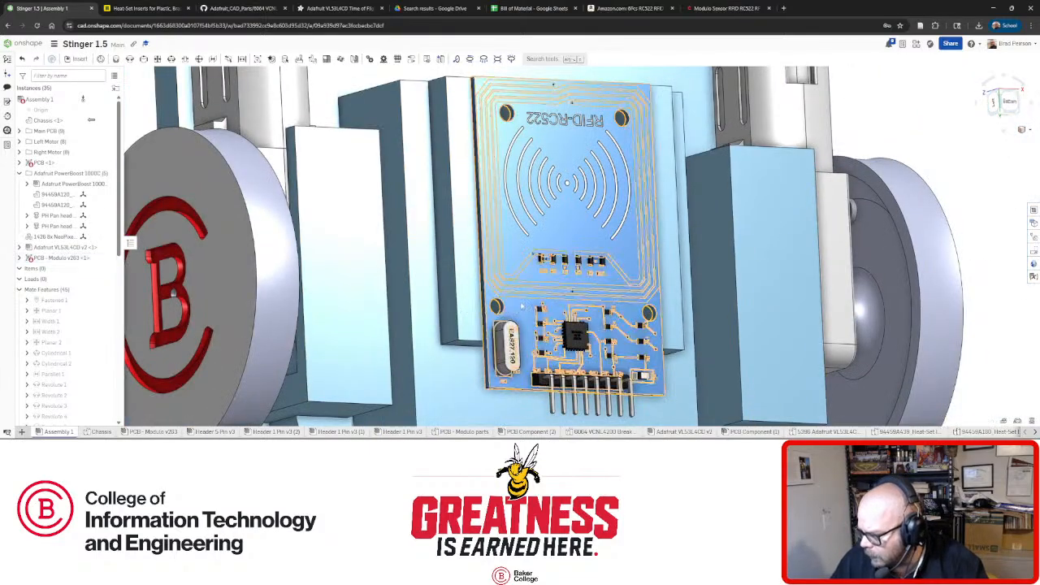
scroll(702, 326, up, 5)
right_drag(700, 326, 646, 317)
Remeasure the hole spacing from a face-on bottom view, confirming about 34.25 mm, then select the board.
click(853, 322)
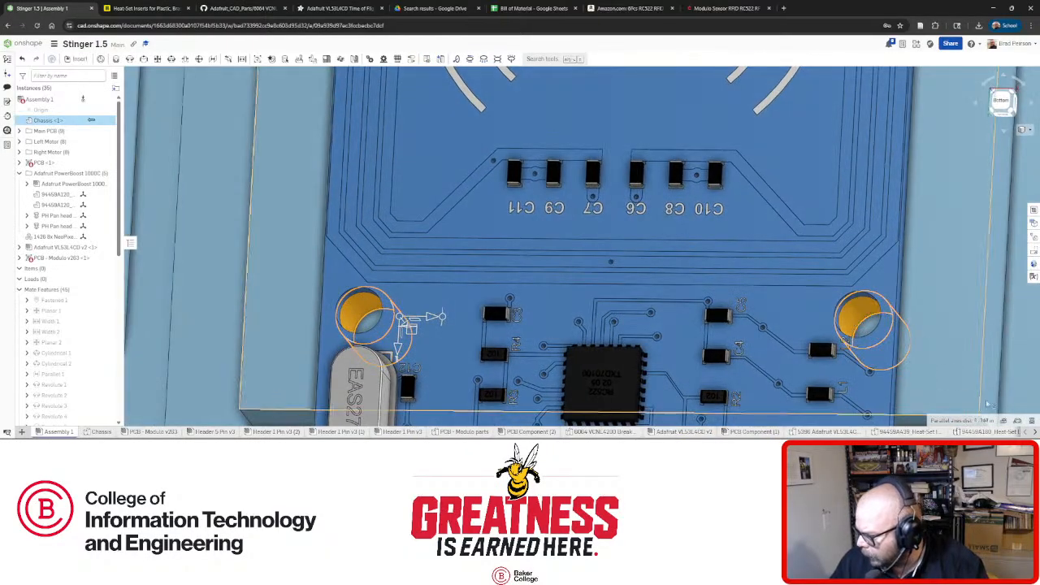
click(983, 420)
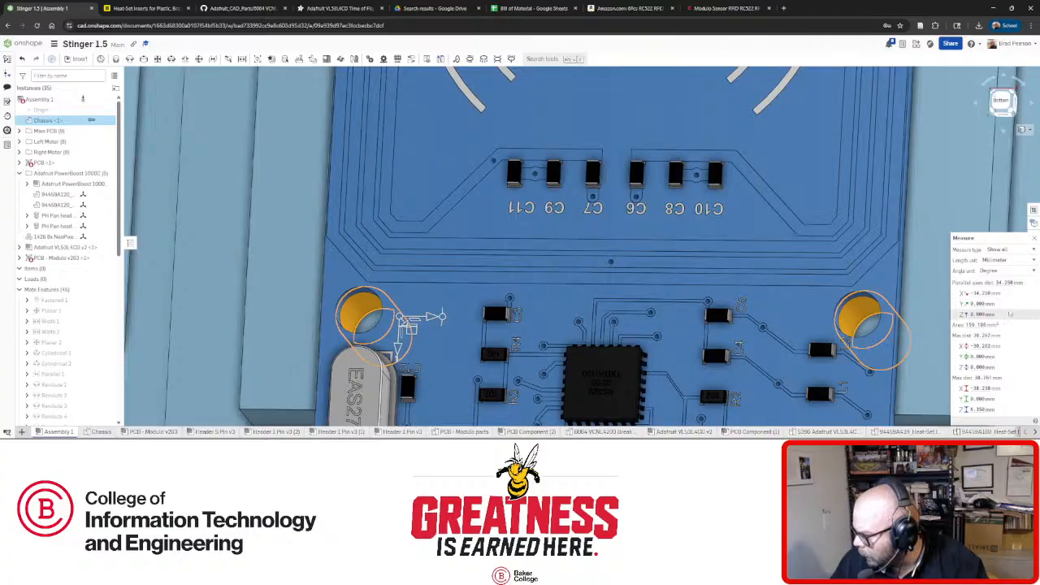
right_drag(836, 341, 844, 351)
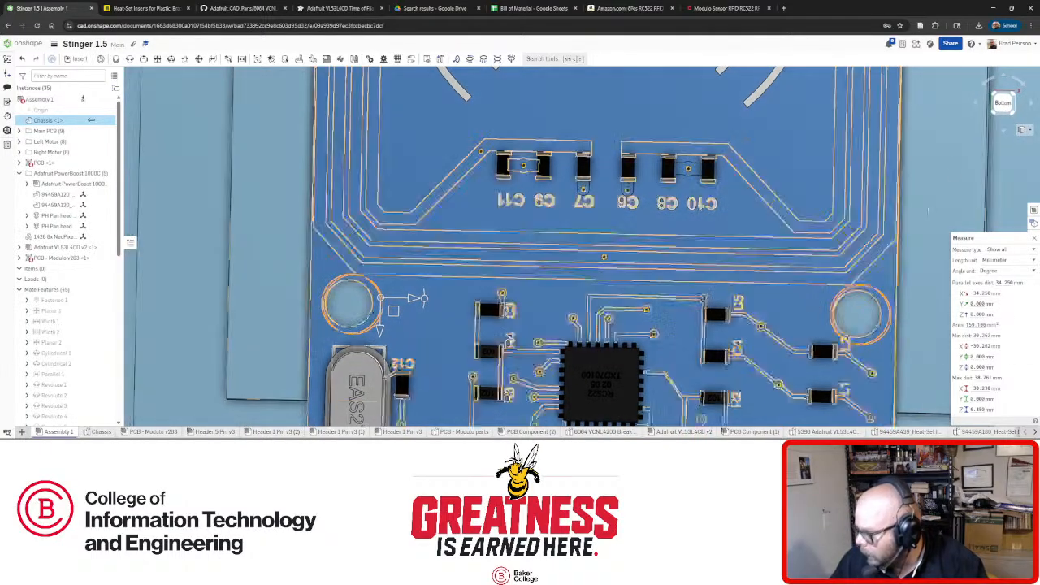
scroll(656, 346, down, 5)
scroll(656, 346, up, 7)
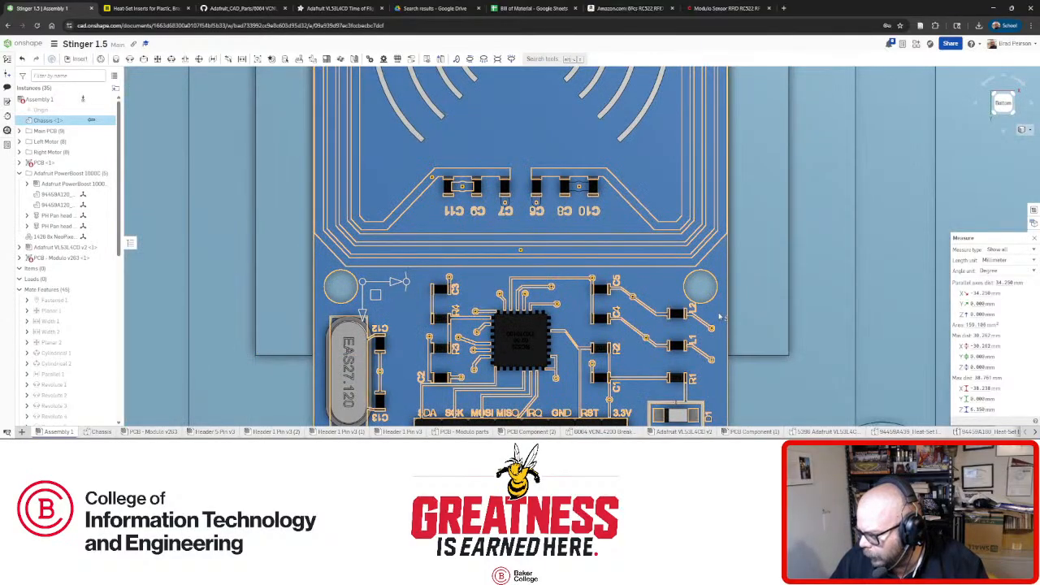
click(719, 317)
right_click(718, 317)
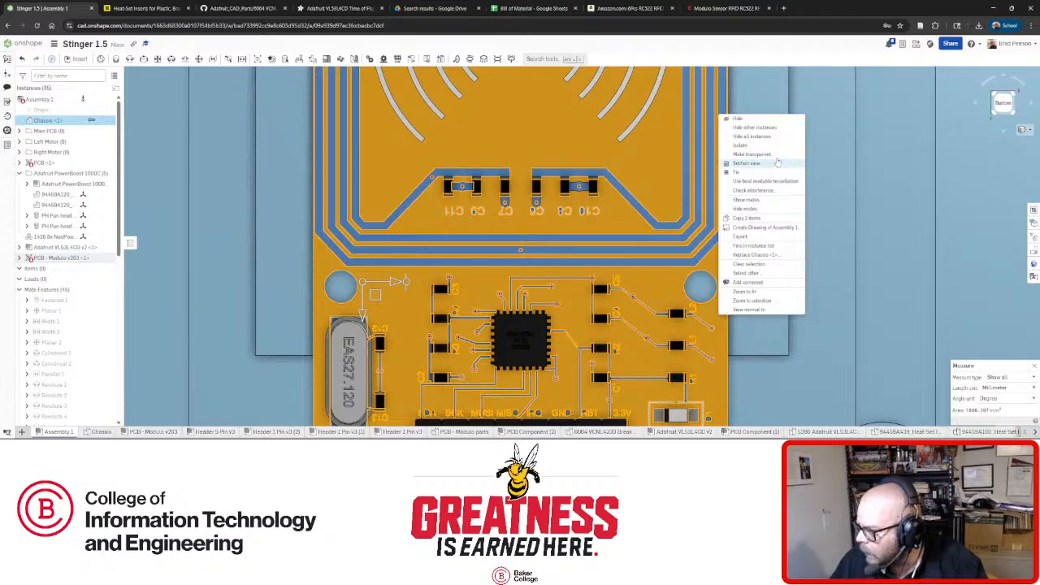
Make the RFID board see-through, inspect a mounting hole from the bottom view, then restore opacity.
click(775, 154)
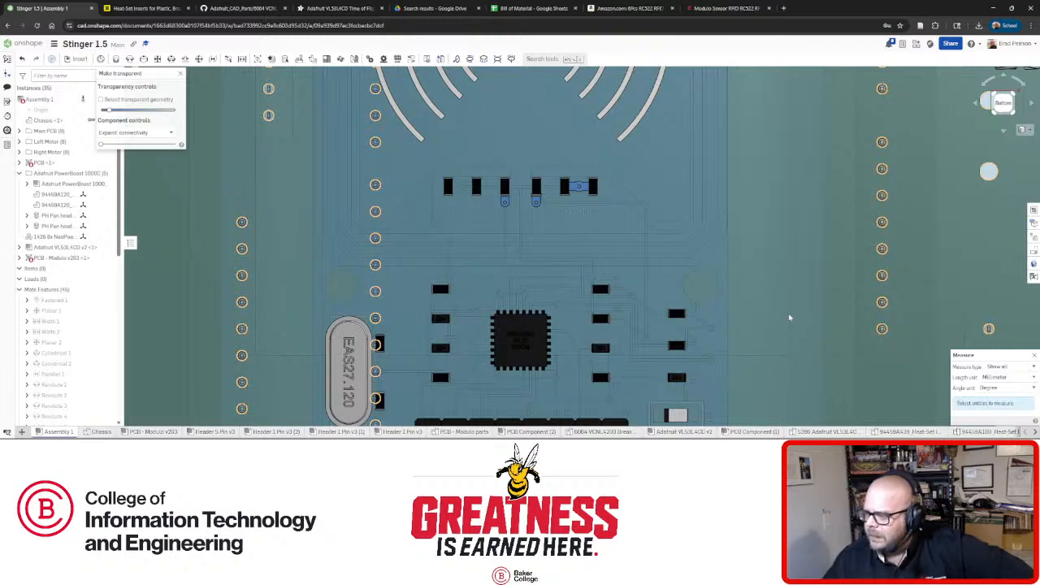
scroll(711, 262, up, 5)
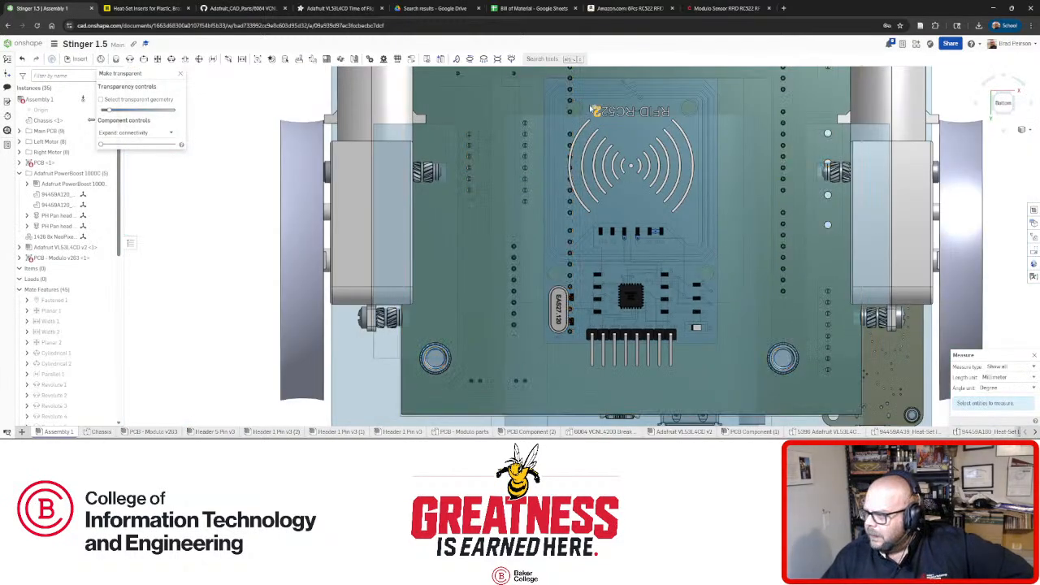
scroll(587, 115, down, 5)
scroll(587, 124, up, 5)
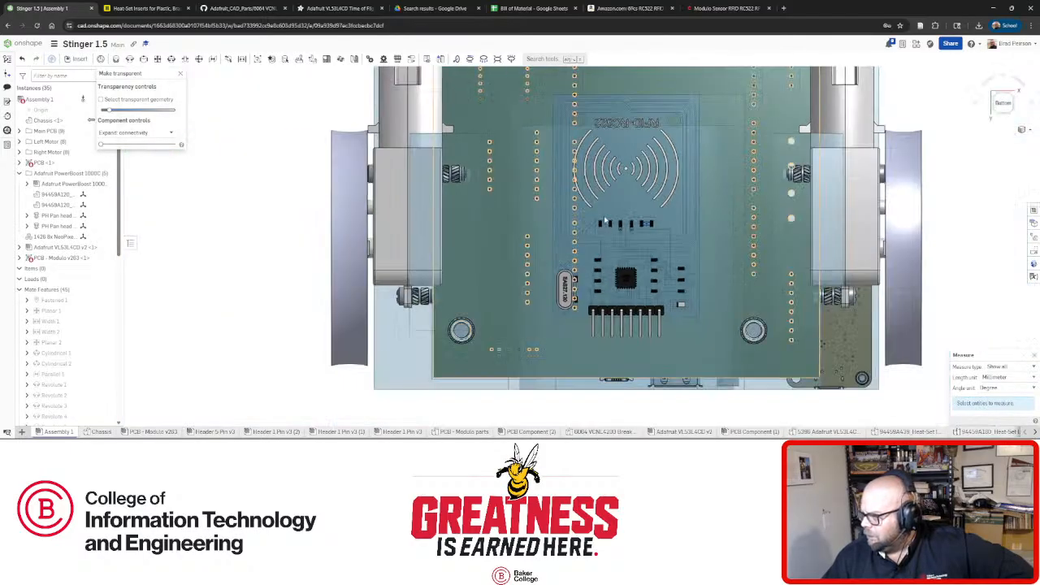
right_drag(589, 128, 601, 213)
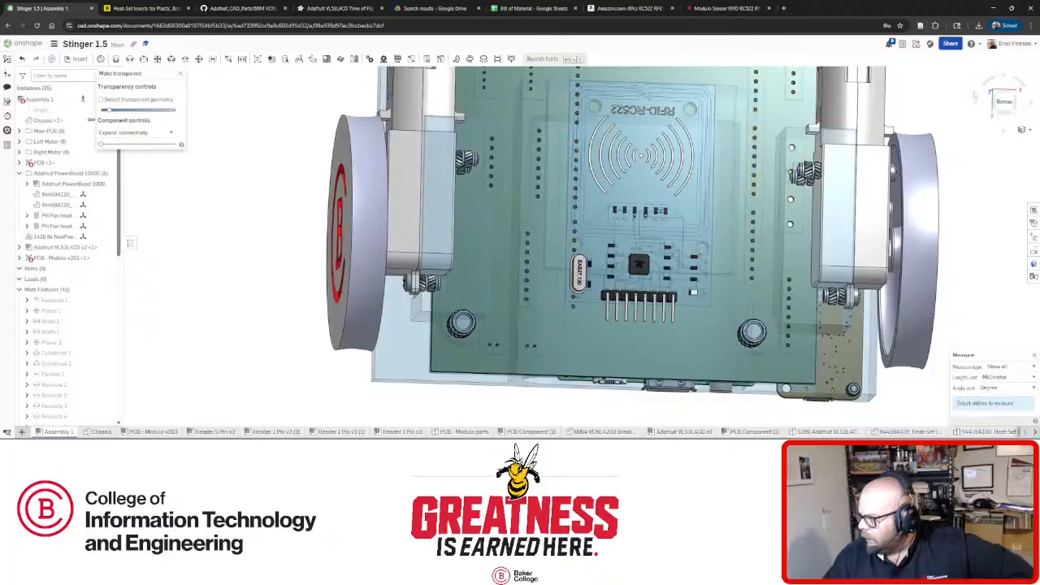
click(1005, 103)
scroll(650, 324, down, 3)
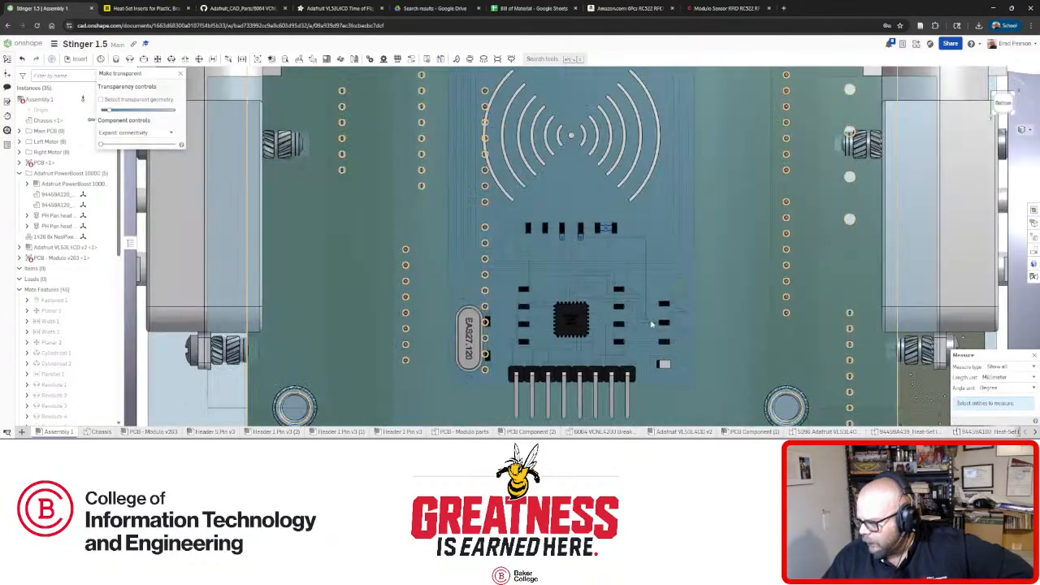
scroll(651, 324, down, 5)
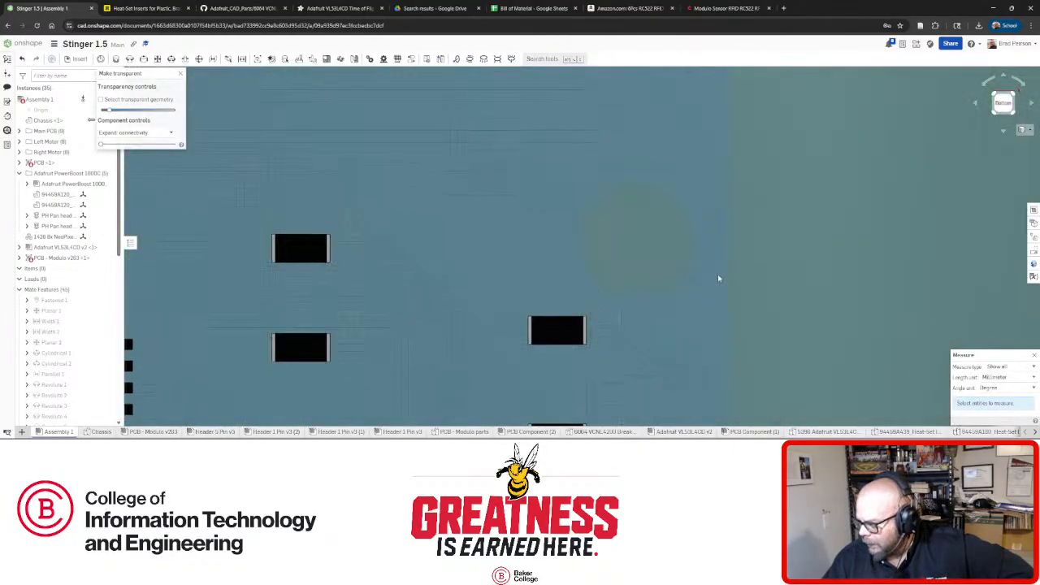
scroll(718, 278, down, 2)
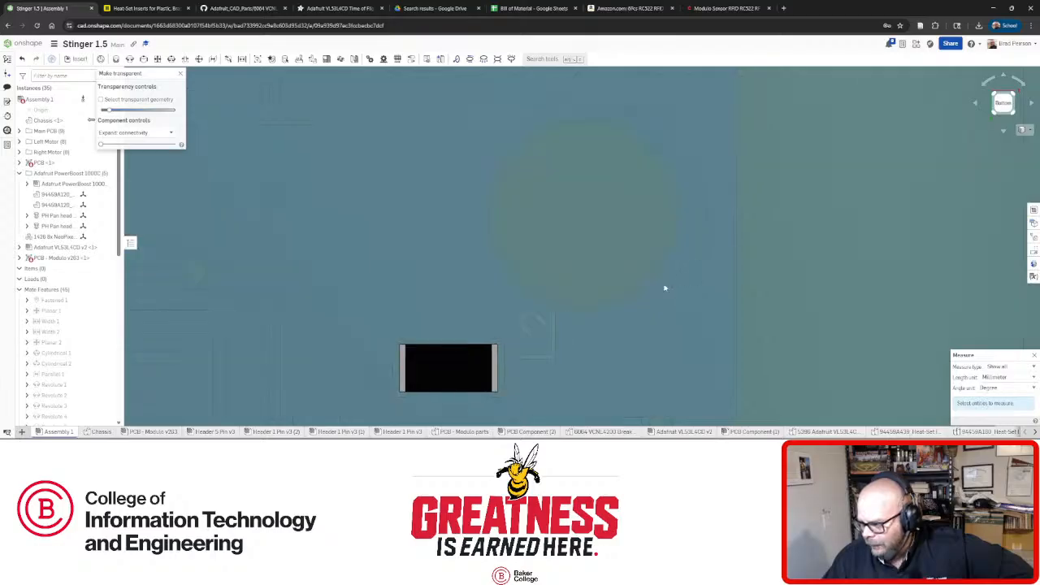
click(182, 76)
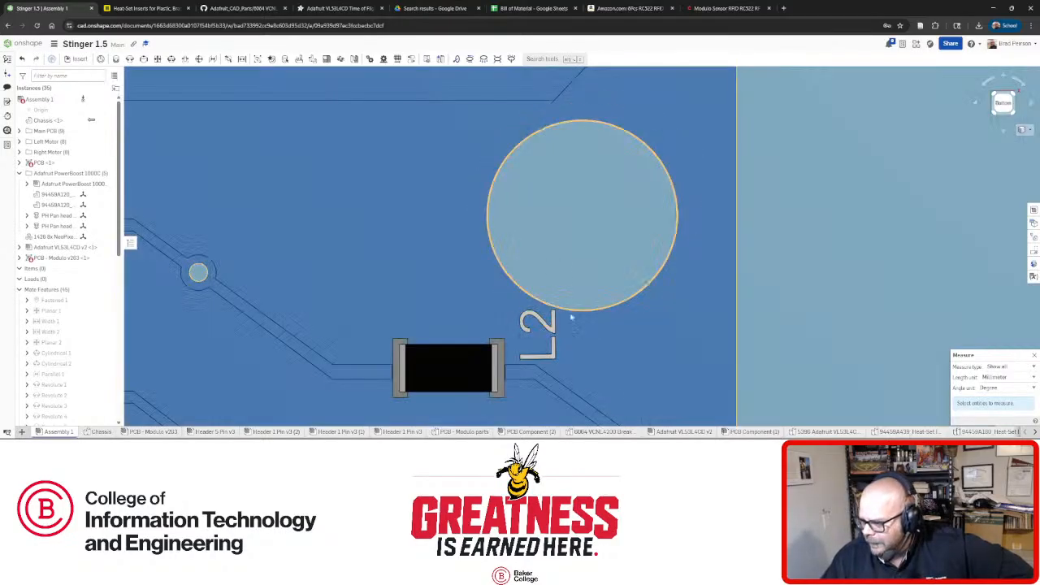
Measure the board's two mounting holes, showing 34.25 mm between their axes.
click(592, 312)
scroll(541, 303, up, 5)
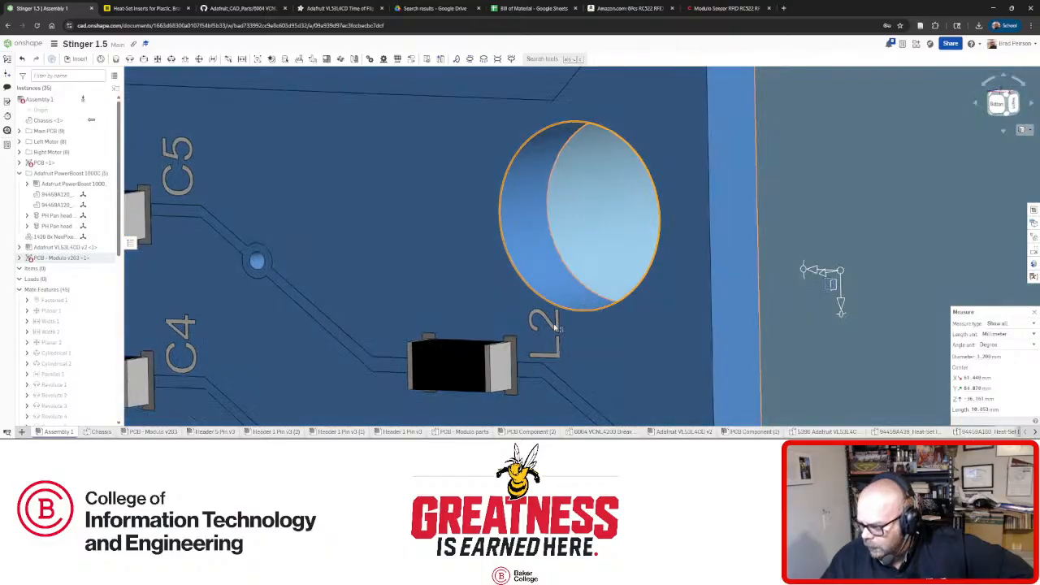
scroll(541, 302, up, 8)
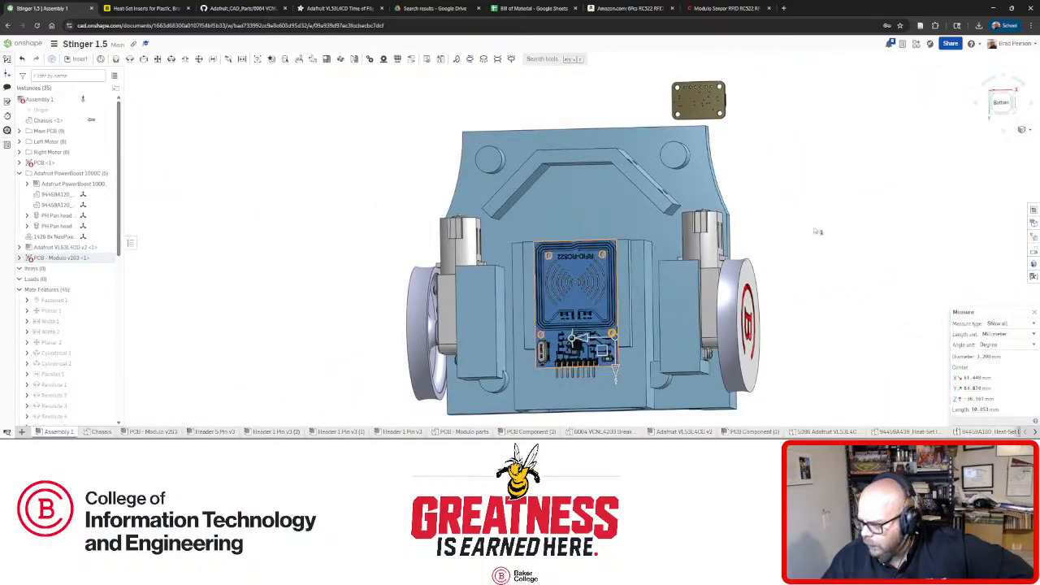
click(817, 232)
scroll(526, 364, down, 7)
right_drag(719, 315, 667, 313)
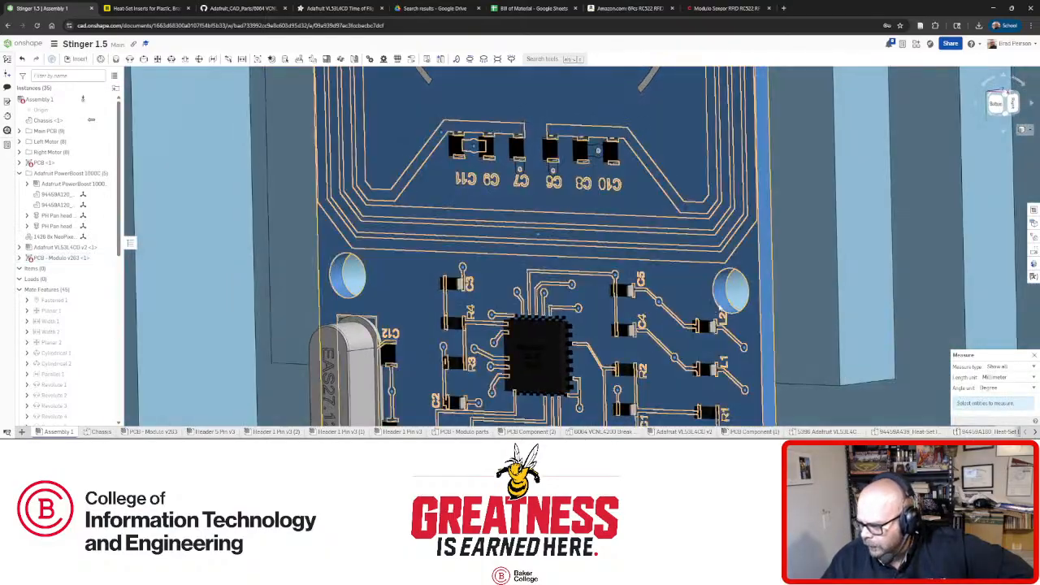
click(721, 293)
click(338, 282)
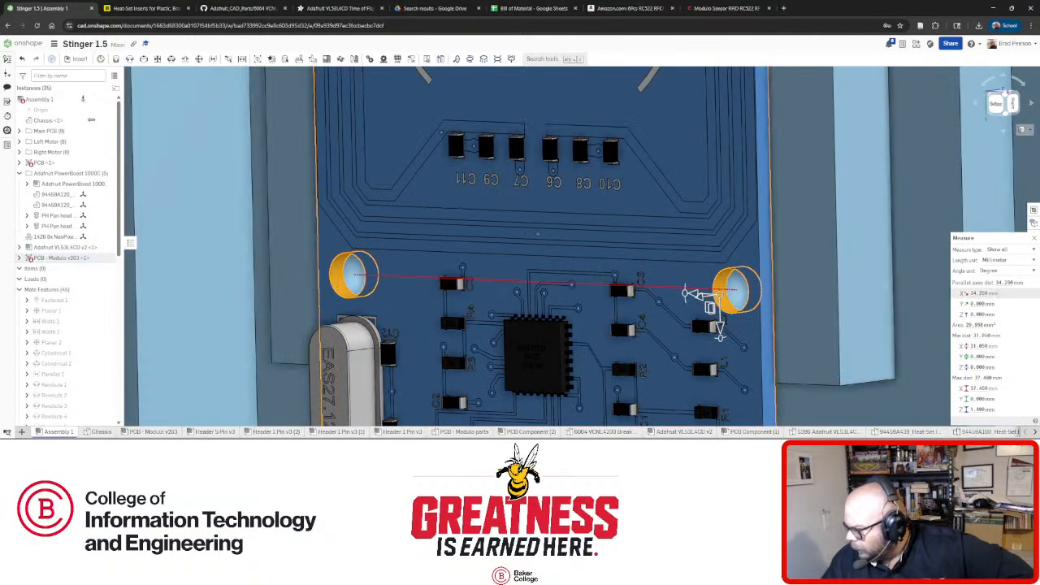
click(1005, 107)
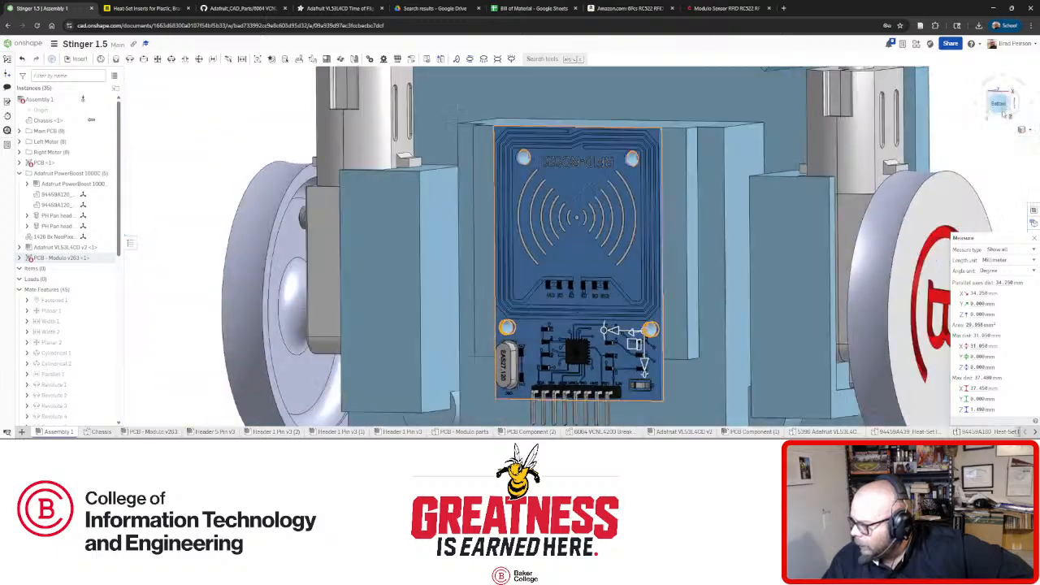
scroll(649, 378, up, 10)
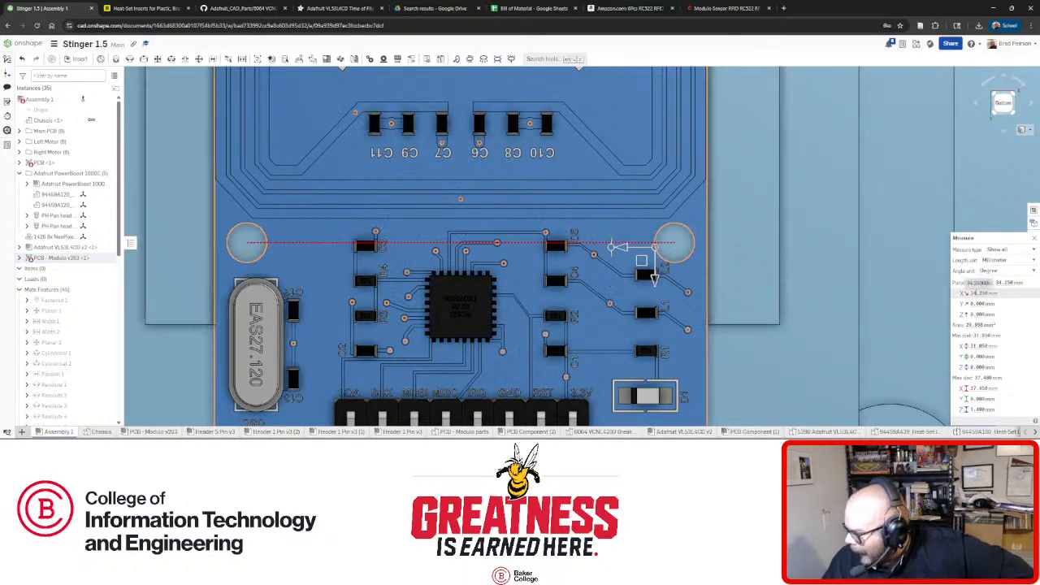
right_drag(703, 285, 840, 263)
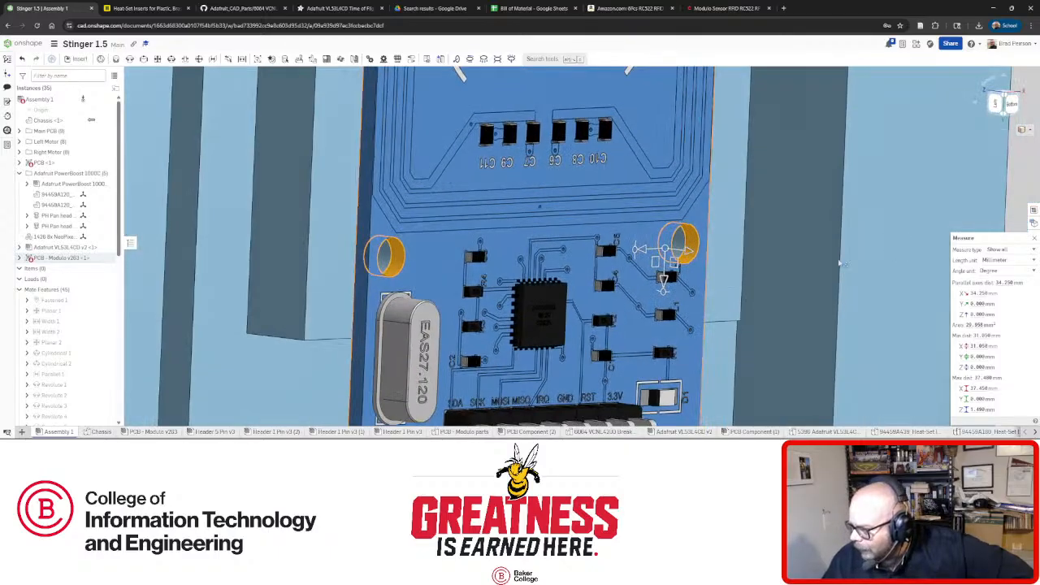
scroll(769, 235, down, 4)
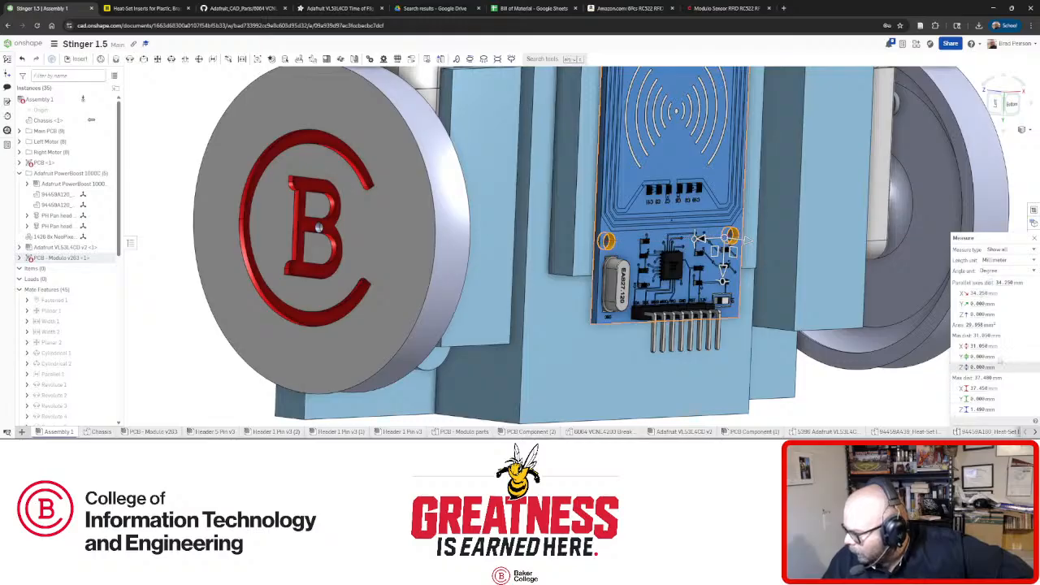
Measure the two chassis holes beneath the board, also 34.25 mm apart, and close the readout.
key(Escape)
scroll(752, 260, up, 4)
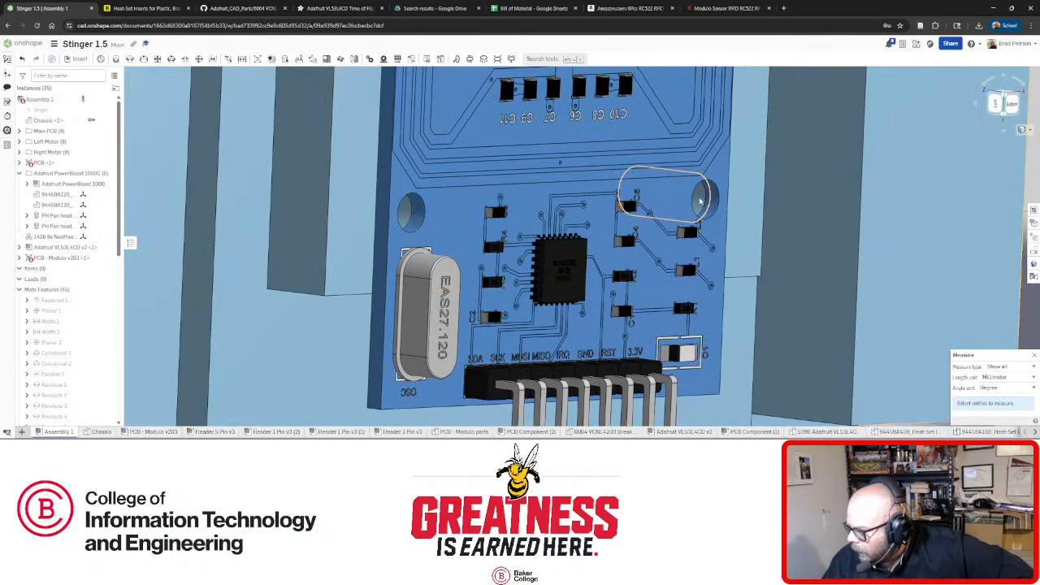
click(698, 199)
click(403, 215)
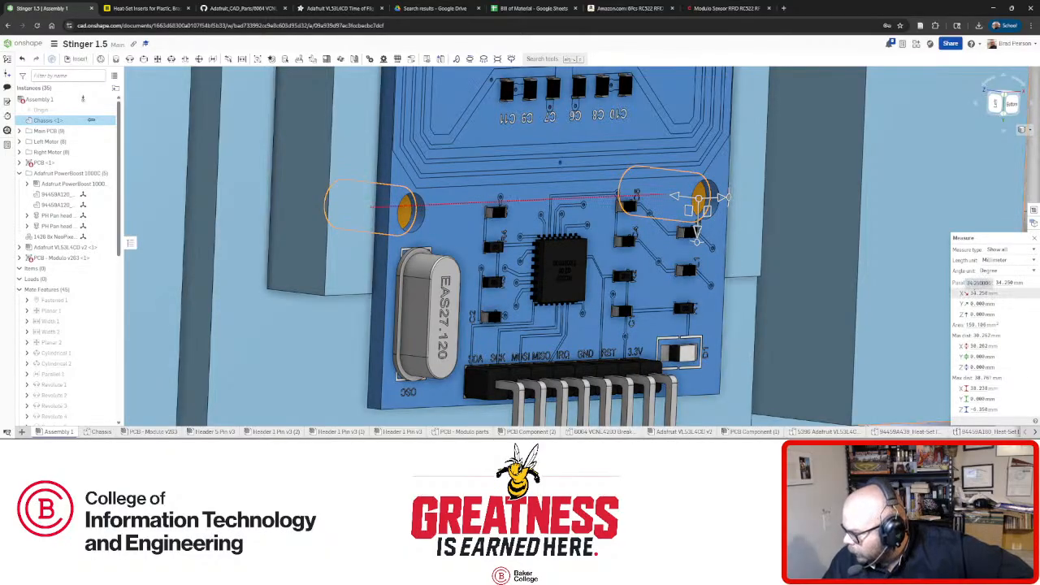
right_drag(703, 264, 619, 253)
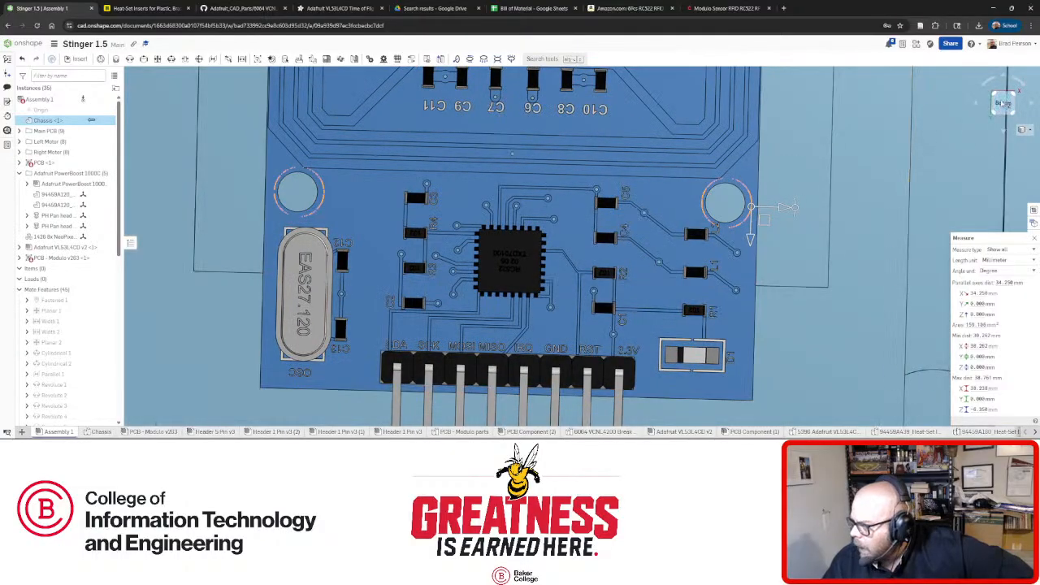
click(1003, 104)
scroll(579, 351, up, 6)
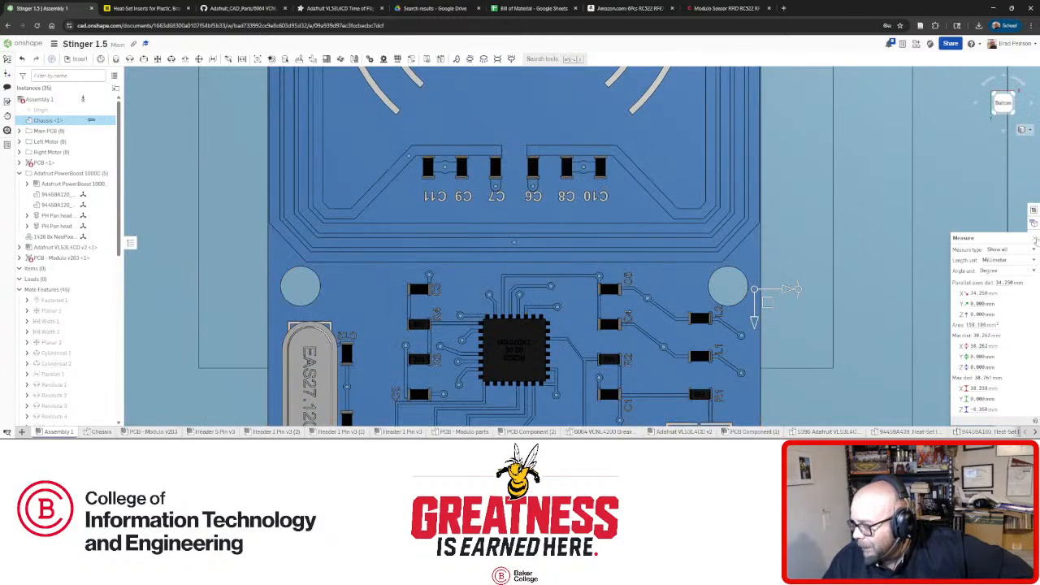
click(1035, 240)
click(670, 294)
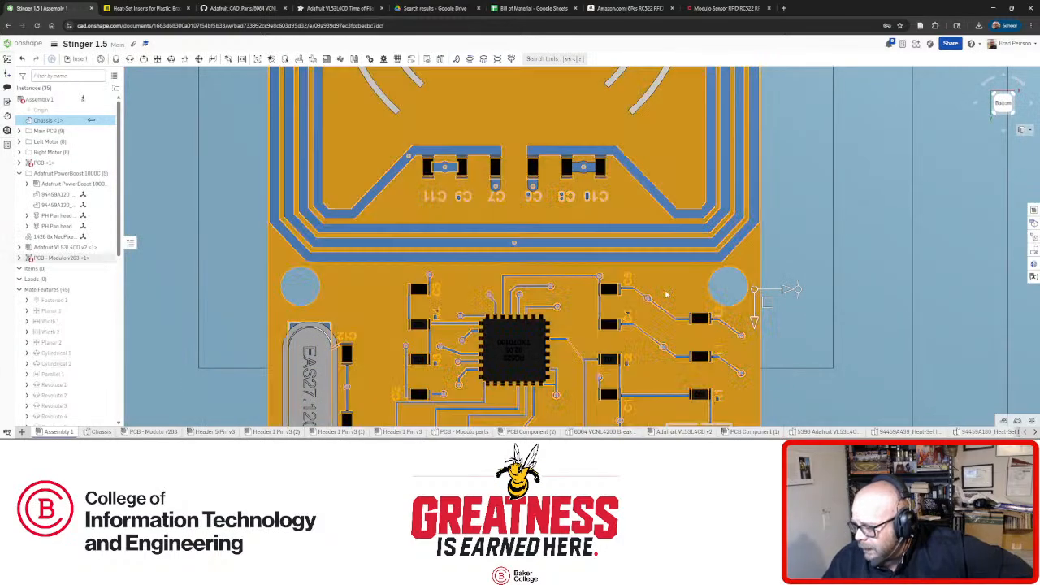
Make the RFID board transparent to check the chassis holes beneath, then restore opacity.
right_click(666, 293)
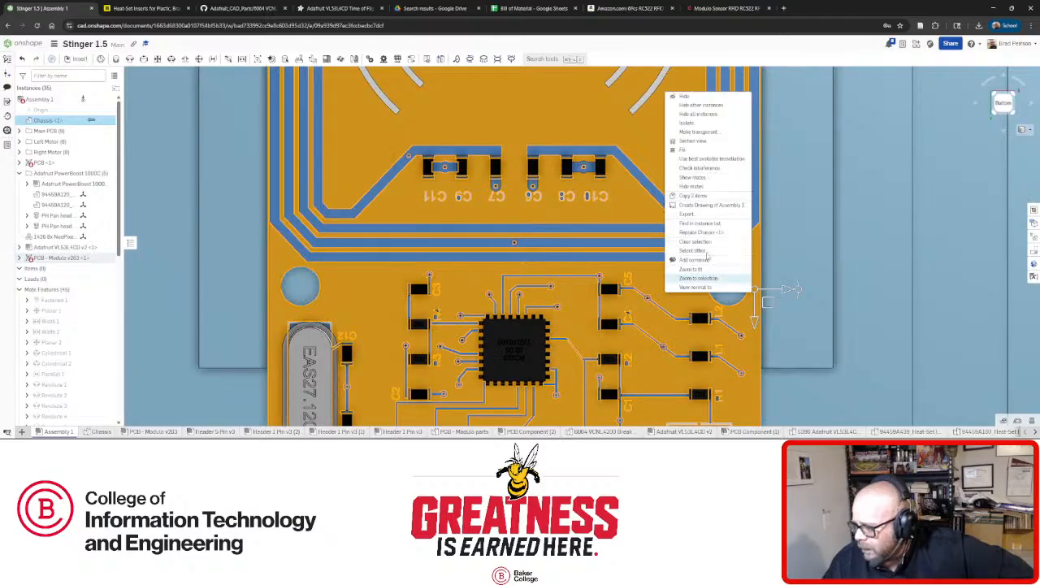
click(698, 132)
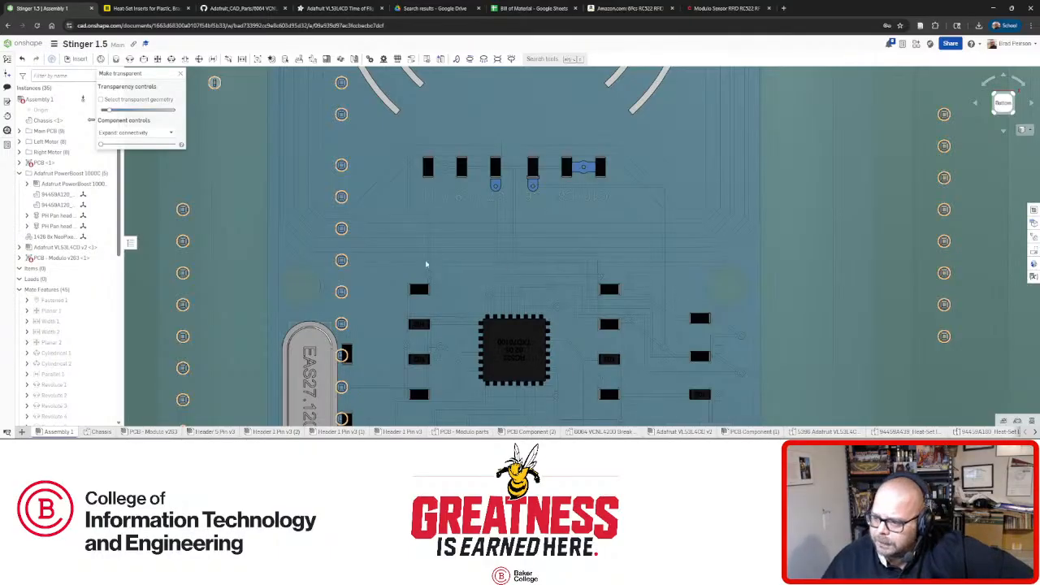
scroll(424, 264, down, 6)
scroll(424, 158, up, 4)
scroll(429, 192, up, 3)
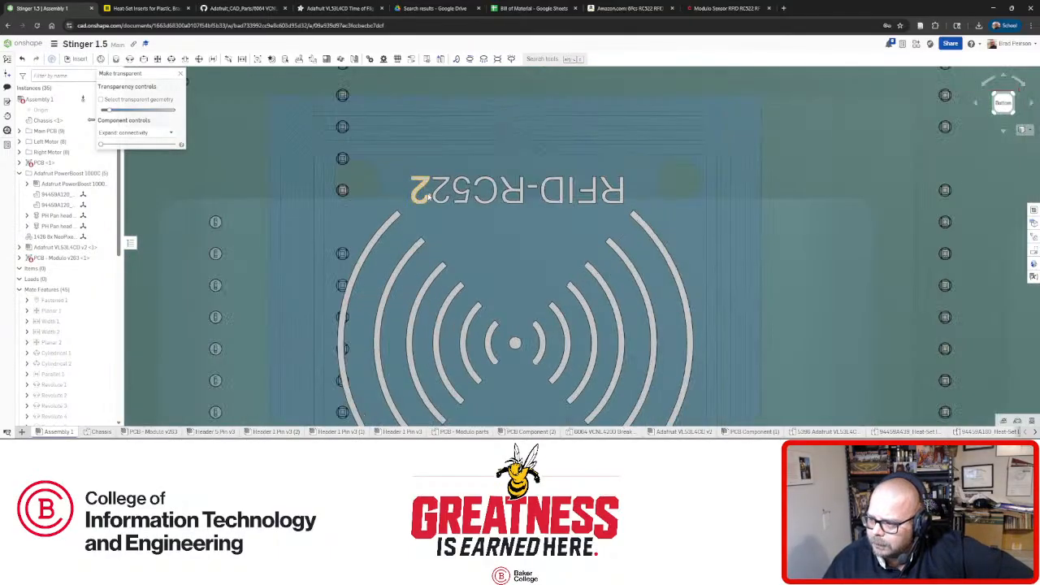
click(179, 75)
Orbit around the robot's underside to inspect how the board sits over the holes.
scroll(412, 197, down, 3)
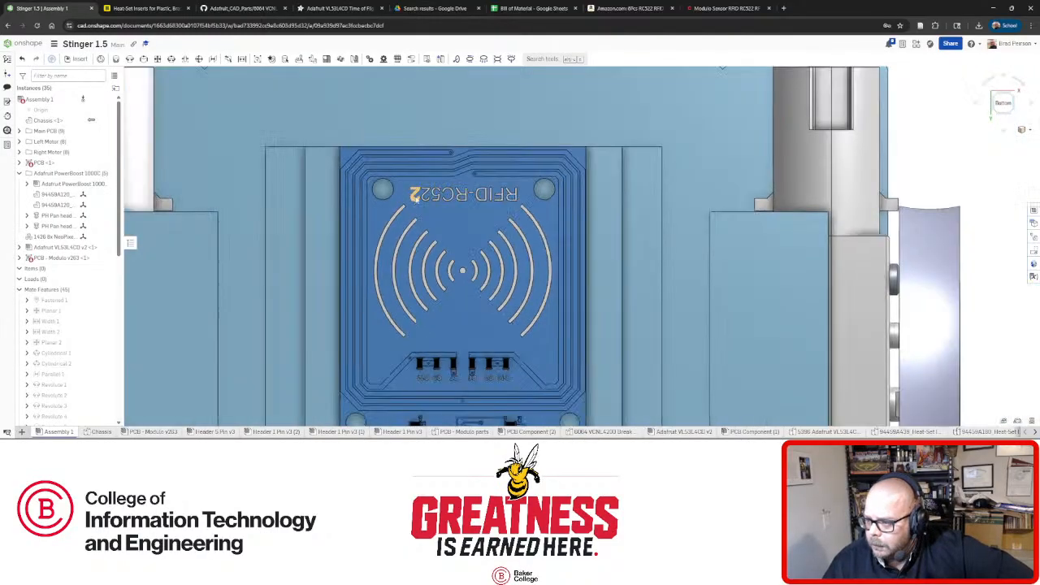
right_drag(412, 197, 414, 236)
scroll(414, 236, down, 5)
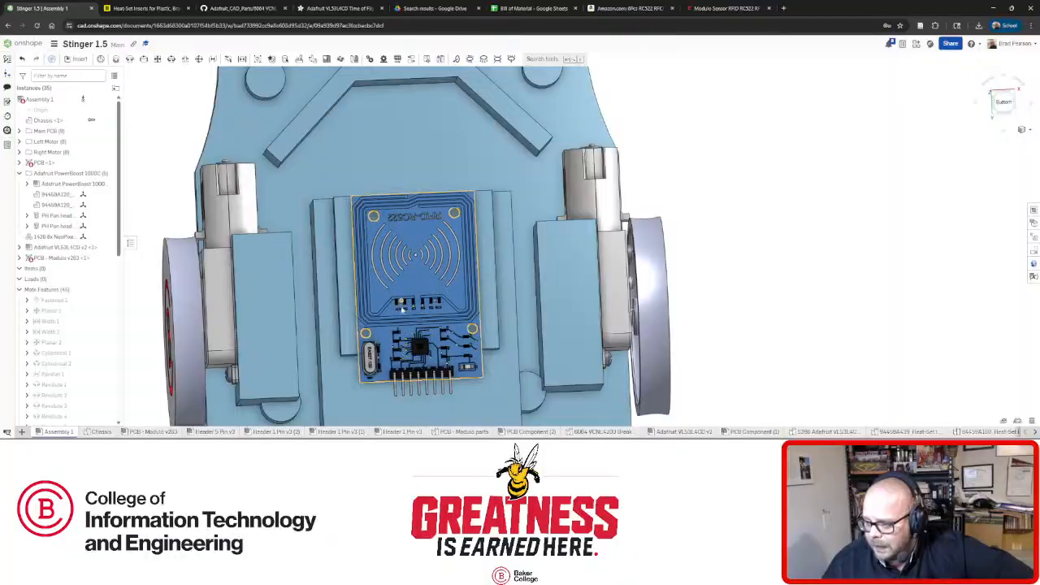
right_drag(402, 310, 439, 323)
scroll(419, 333, up, 6)
scroll(440, 323, down, 3)
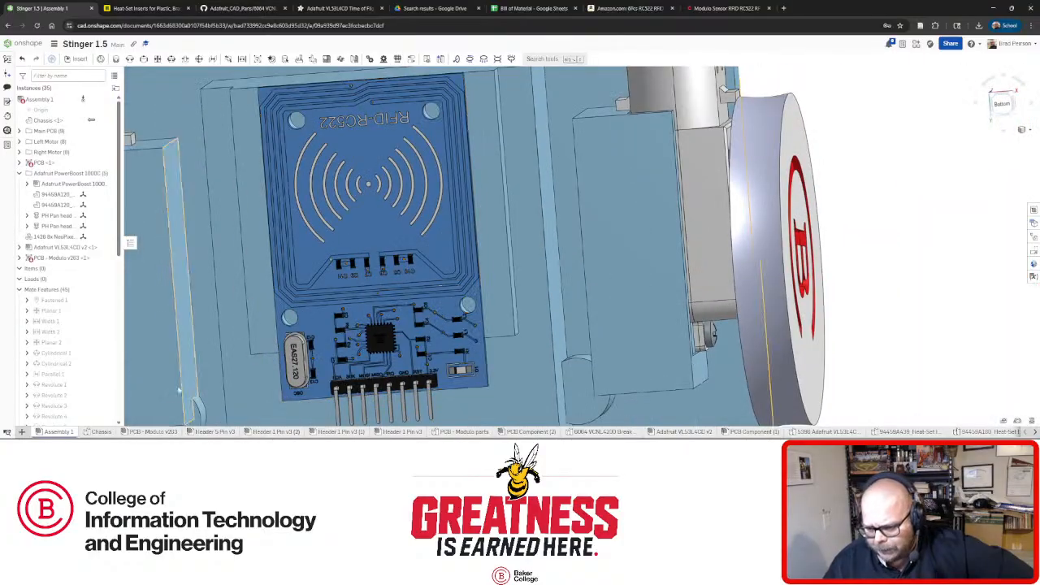
click(101, 432)
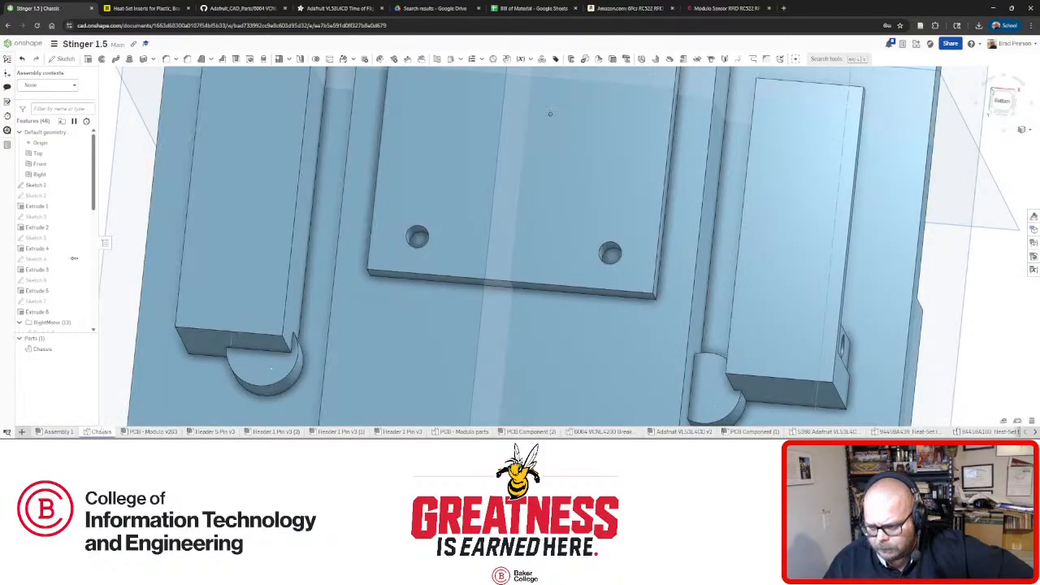
Open Sketch 22 to review its insert-hole dimensions, close it, and return to Assembly 1.
scroll(50, 323, down, 5)
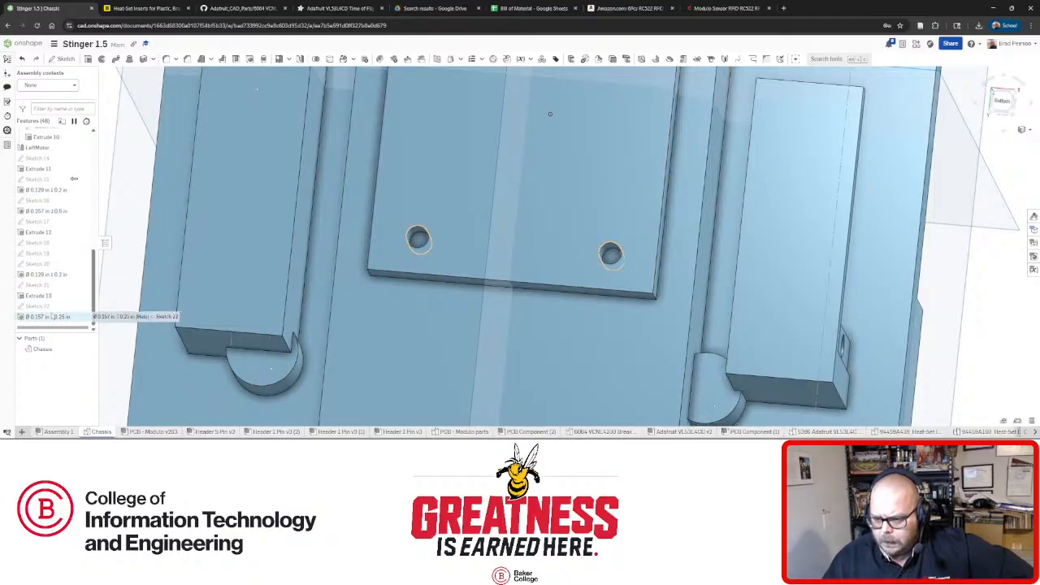
right_click(39, 305)
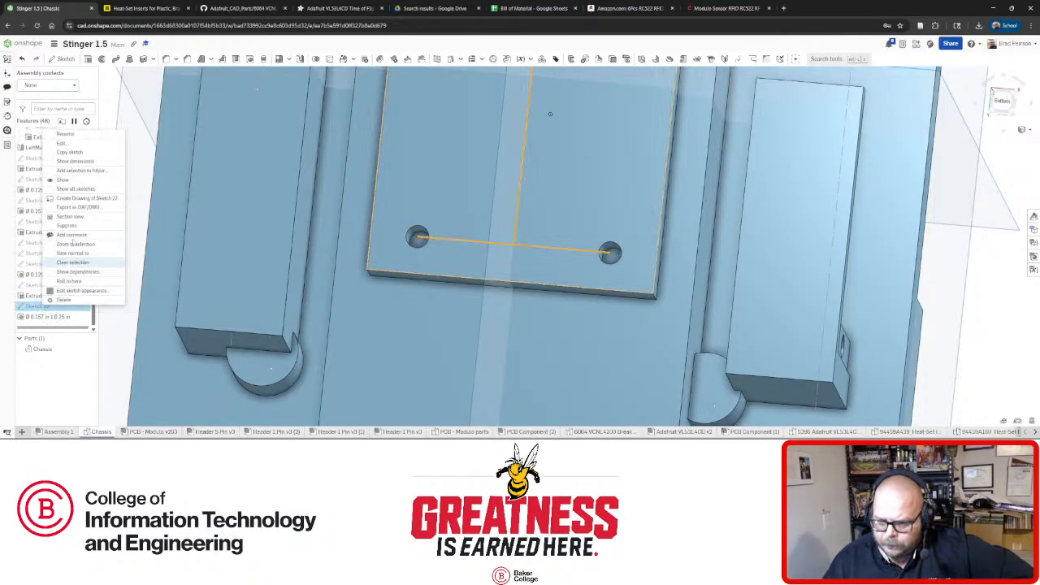
click(72, 143)
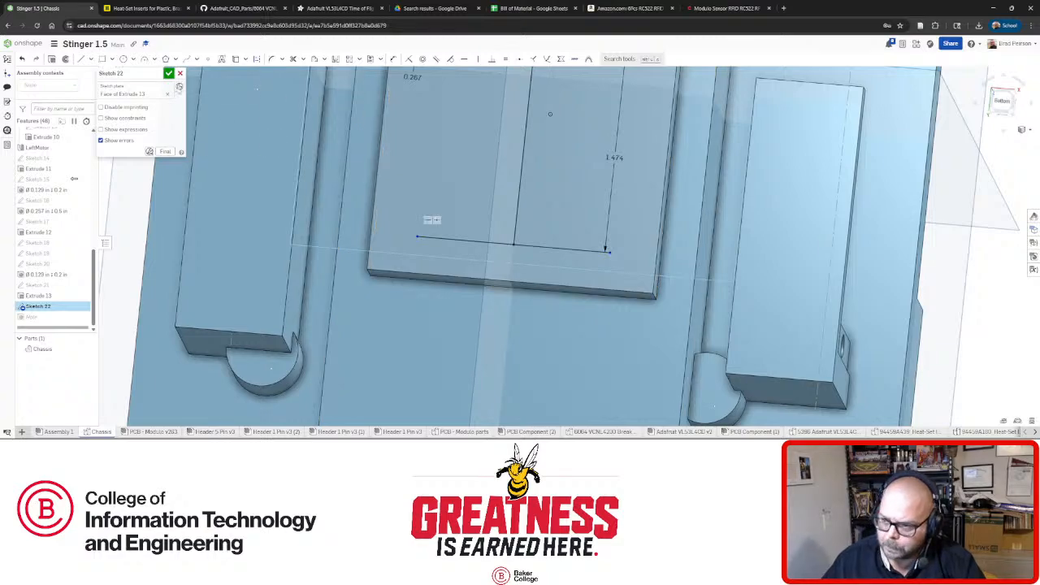
click(169, 74)
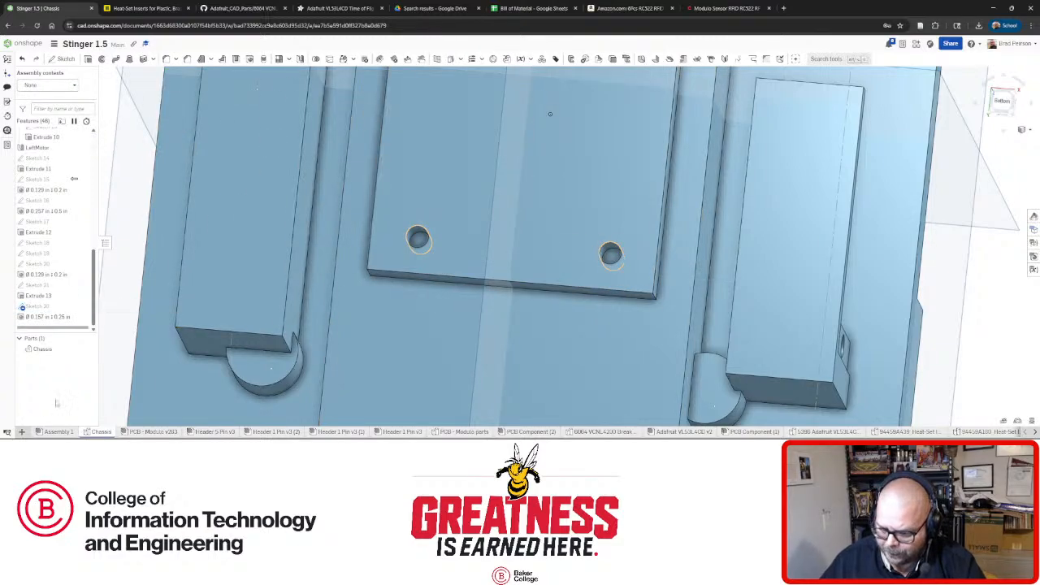
click(71, 433)
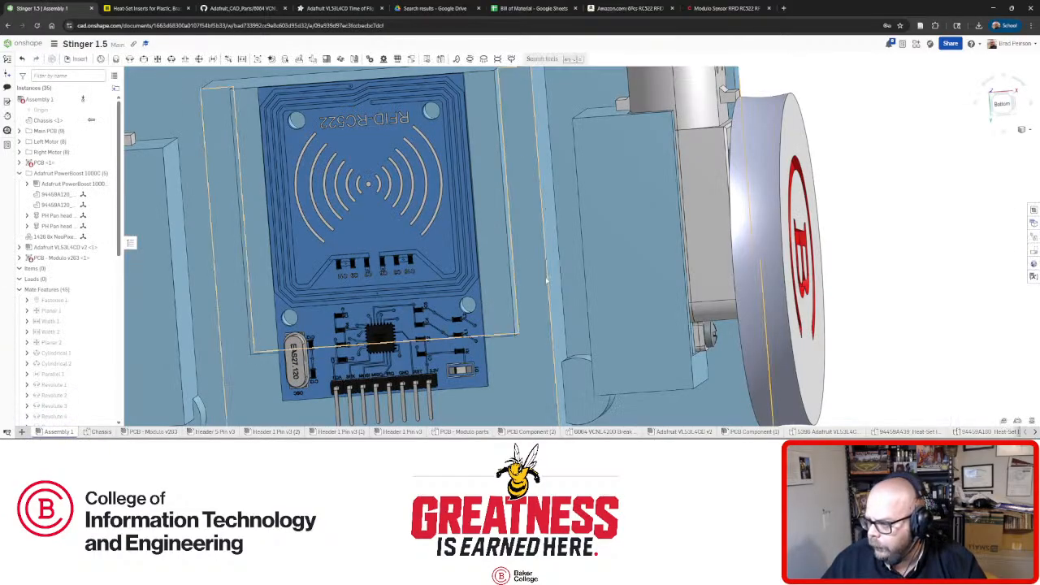
right_click(498, 312)
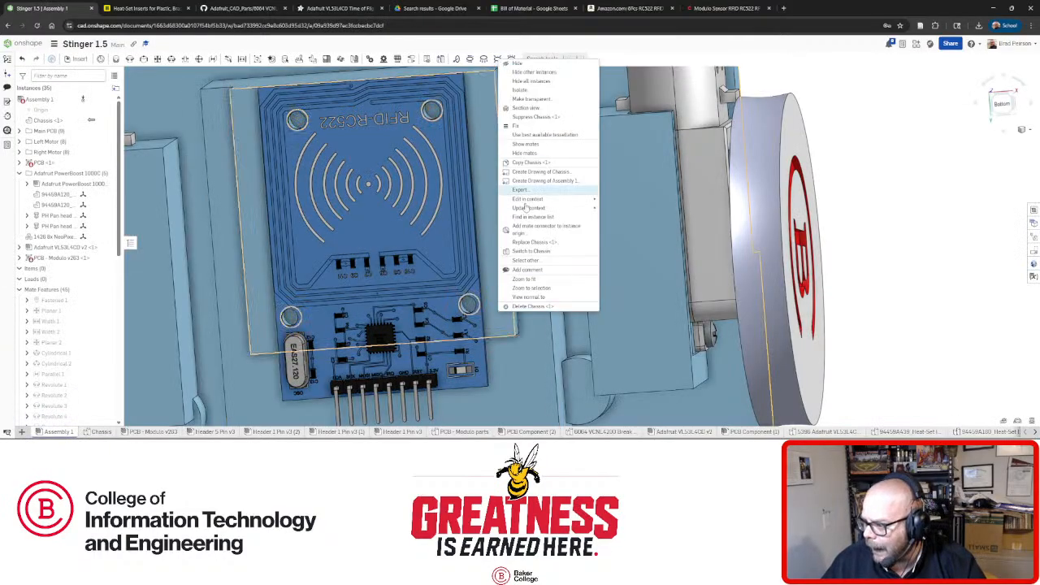
mouse_move(528, 203)
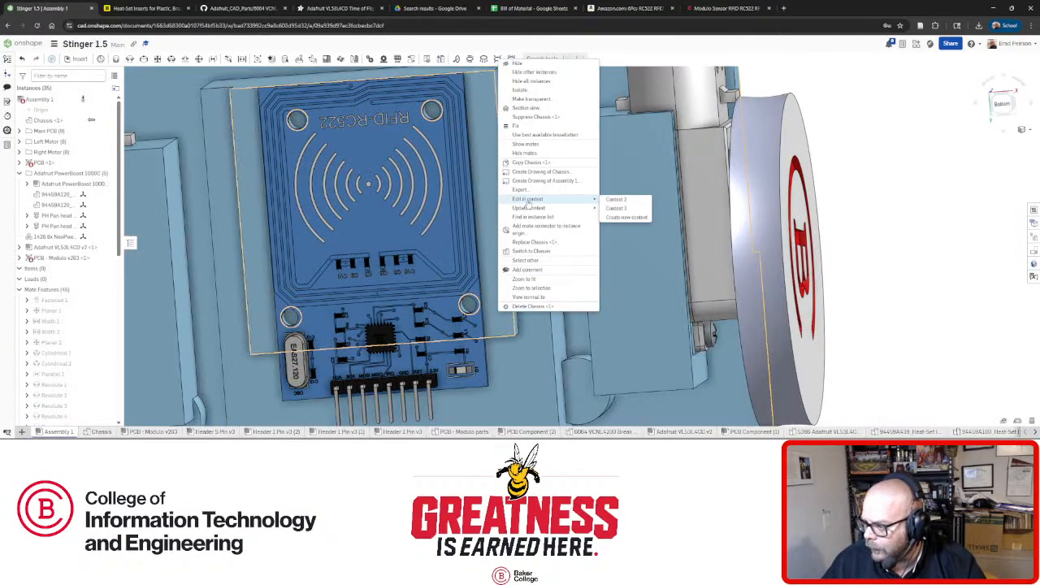
click(623, 217)
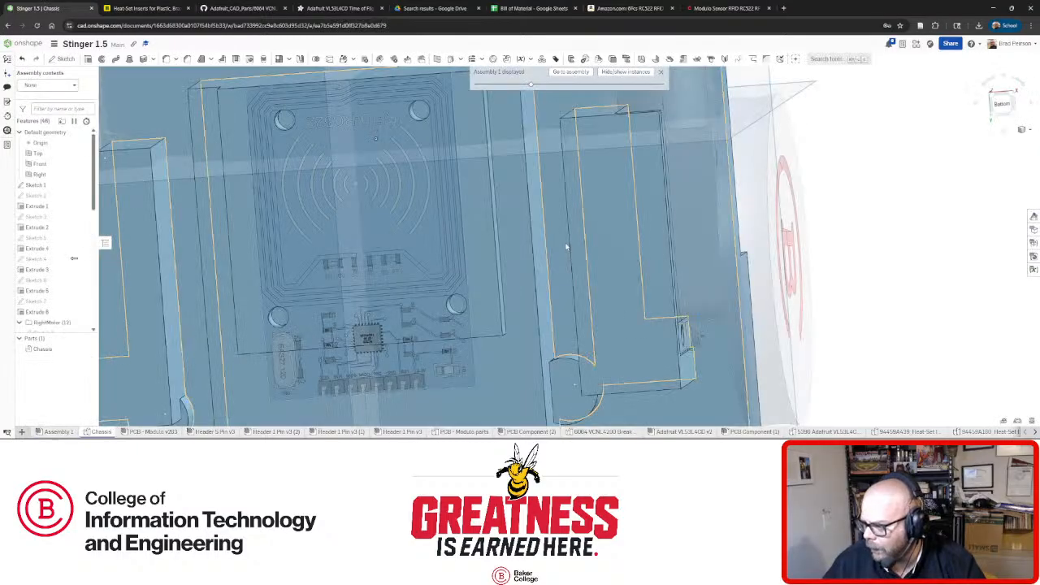
scroll(44, 313, down, 5)
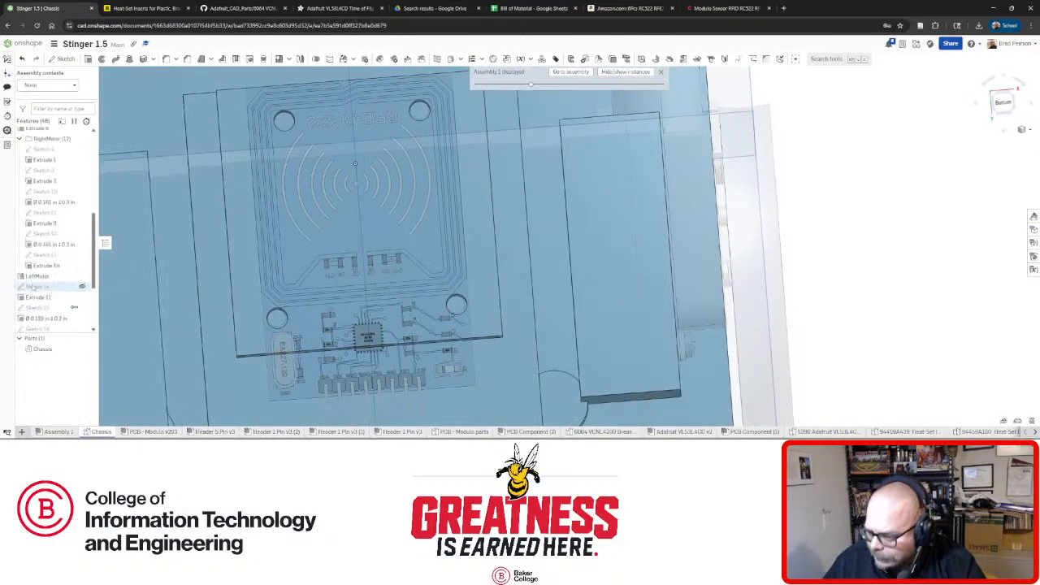
right_click(36, 310)
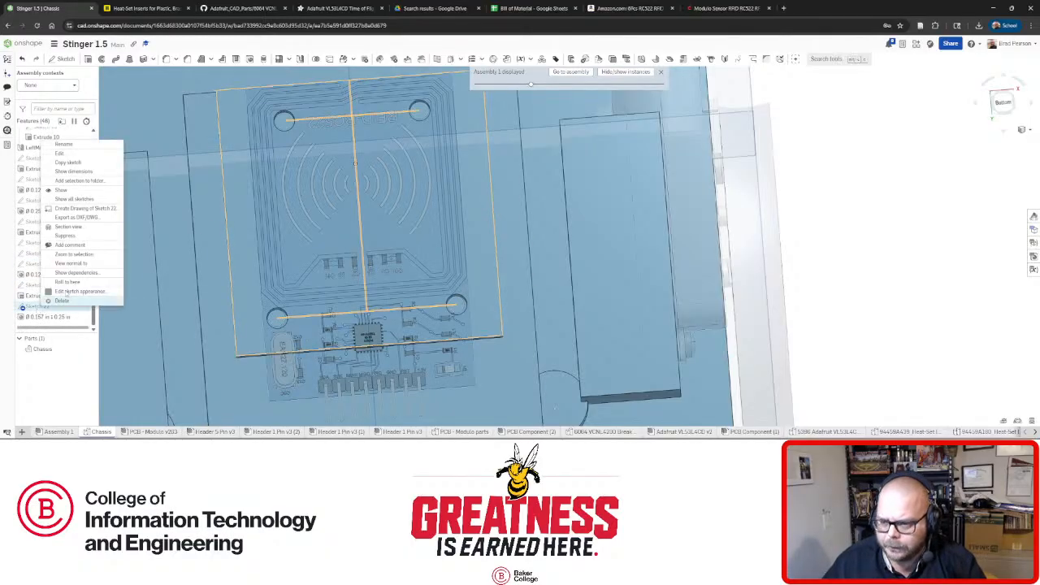
click(69, 160)
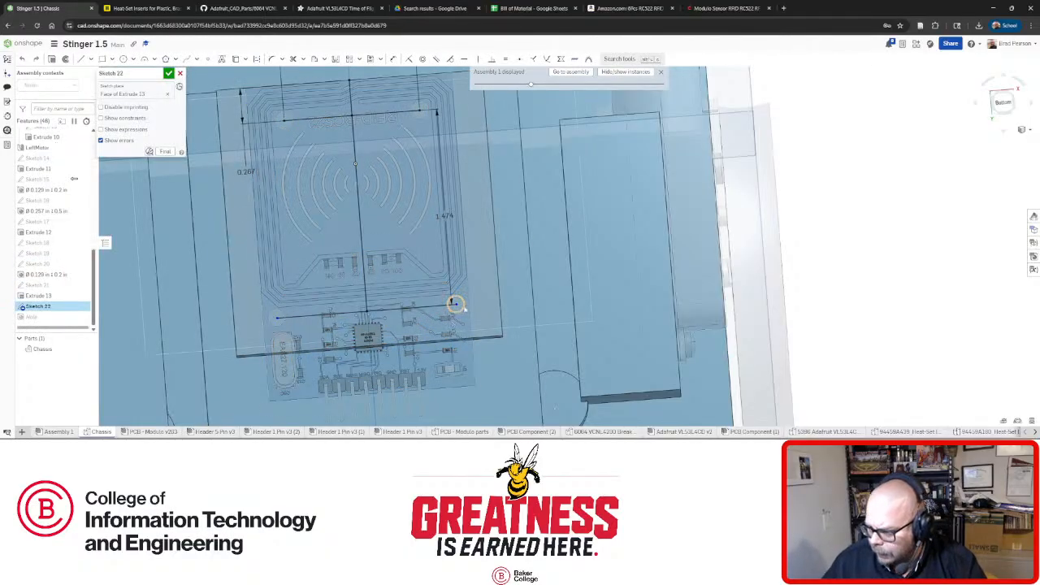
scroll(466, 314, up, 5)
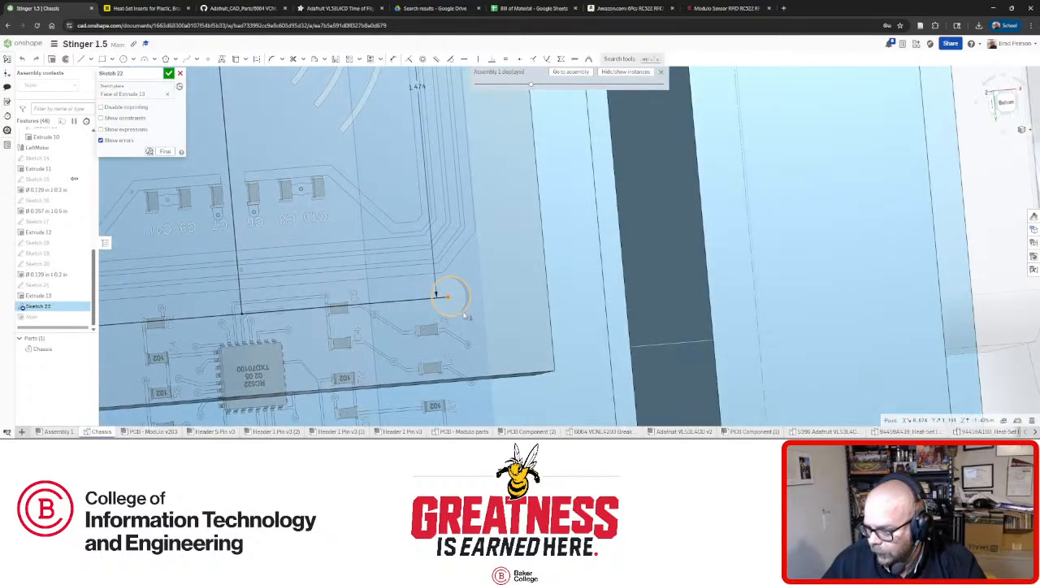
click(463, 313)
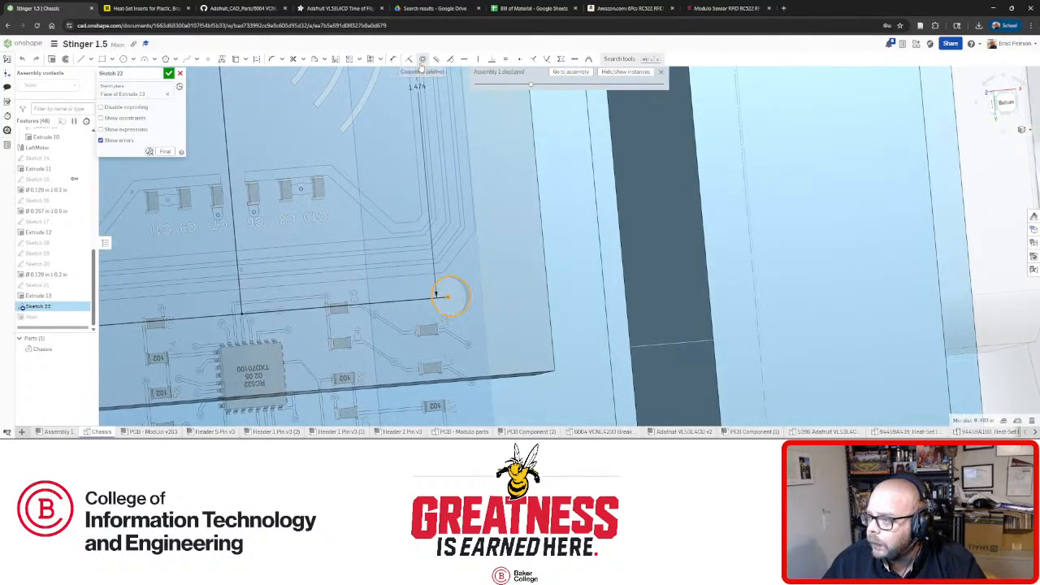
click(421, 59)
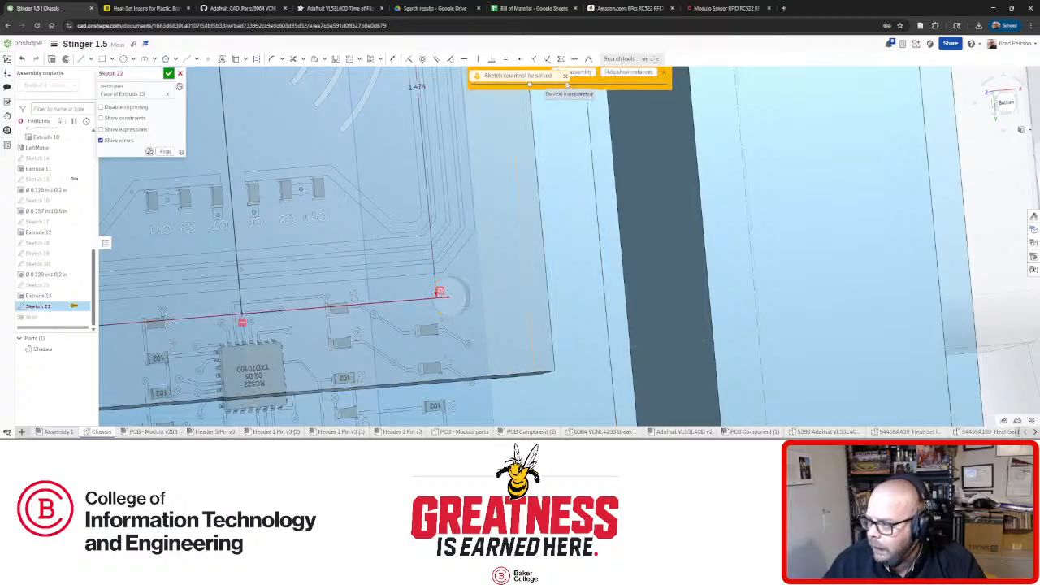
click(565, 76)
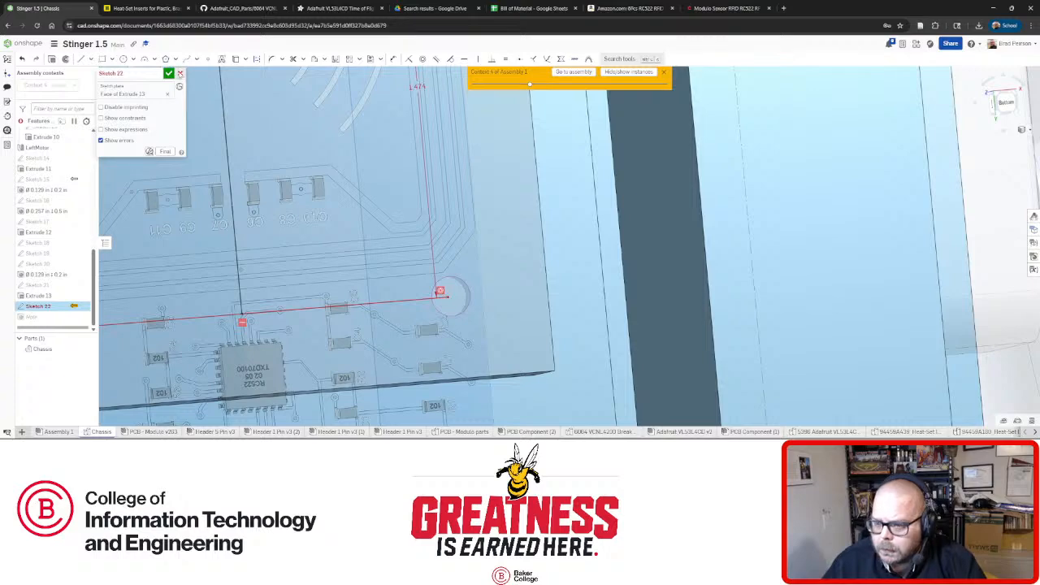
click(180, 74)
right_drag(391, 324, 418, 325)
right_click(37, 306)
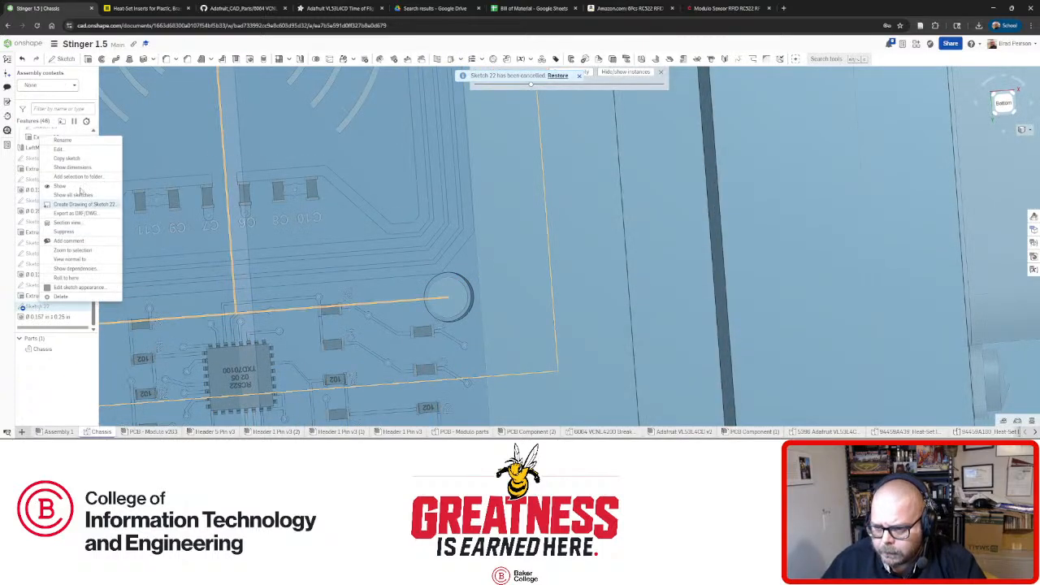
click(58, 149)
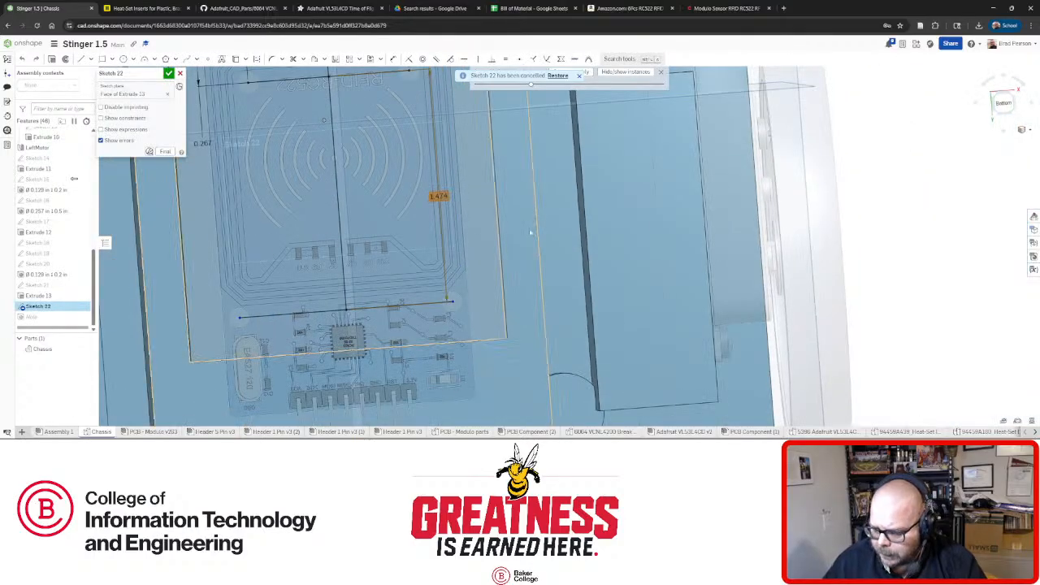
Make the layout line's endpoint coincident with the board's mounting-hole centre and accept Sketch 22.
scroll(399, 249, down, 2)
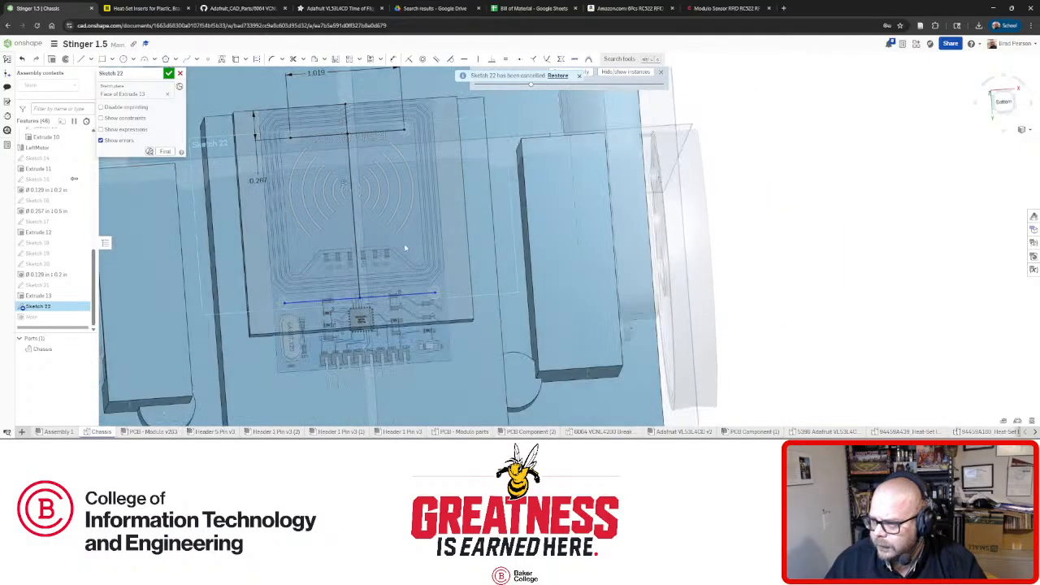
scroll(445, 300, up, 5)
scroll(445, 300, up, 3)
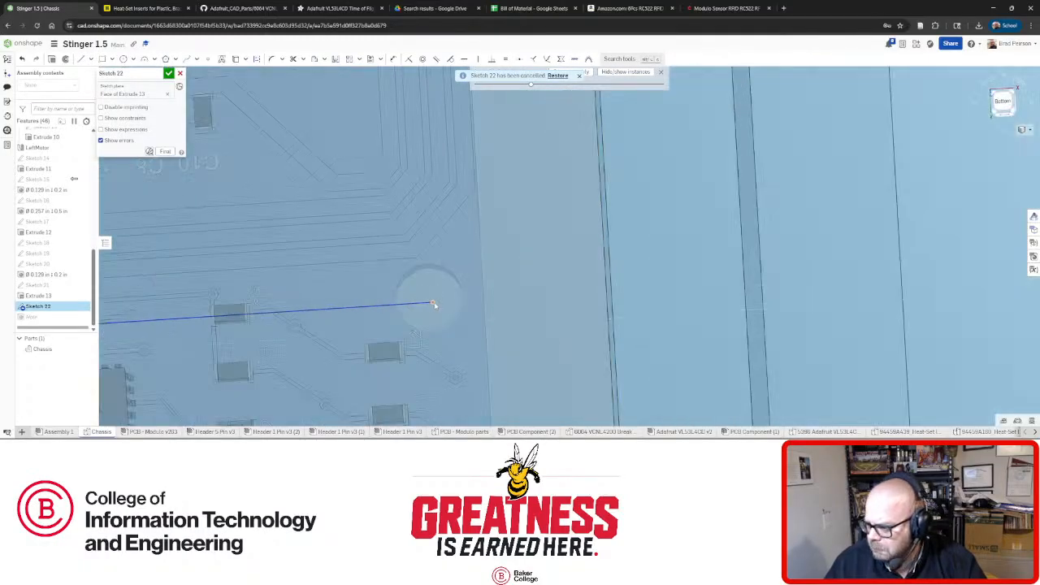
click(433, 303)
click(425, 271)
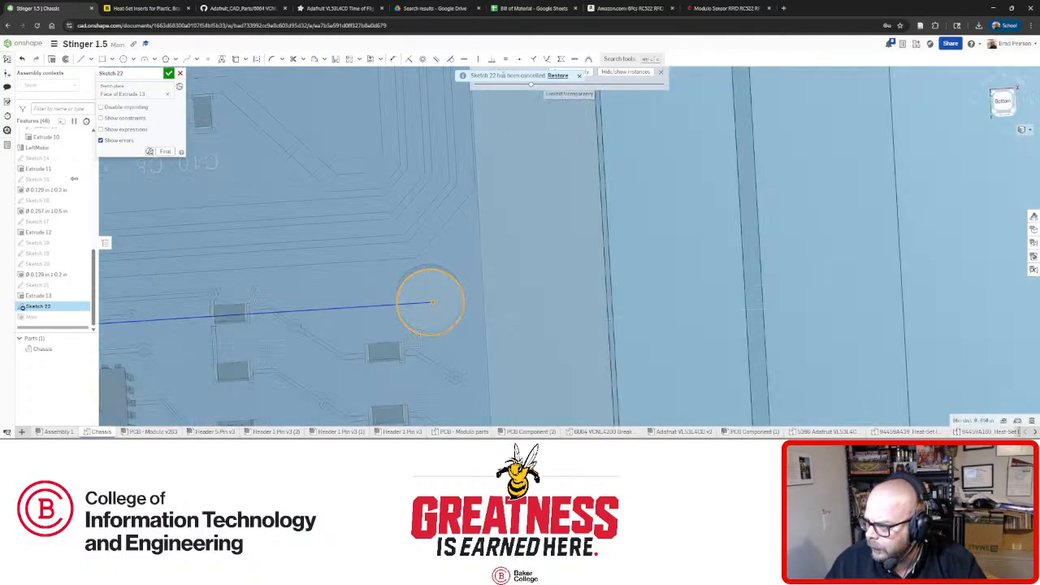
click(422, 59)
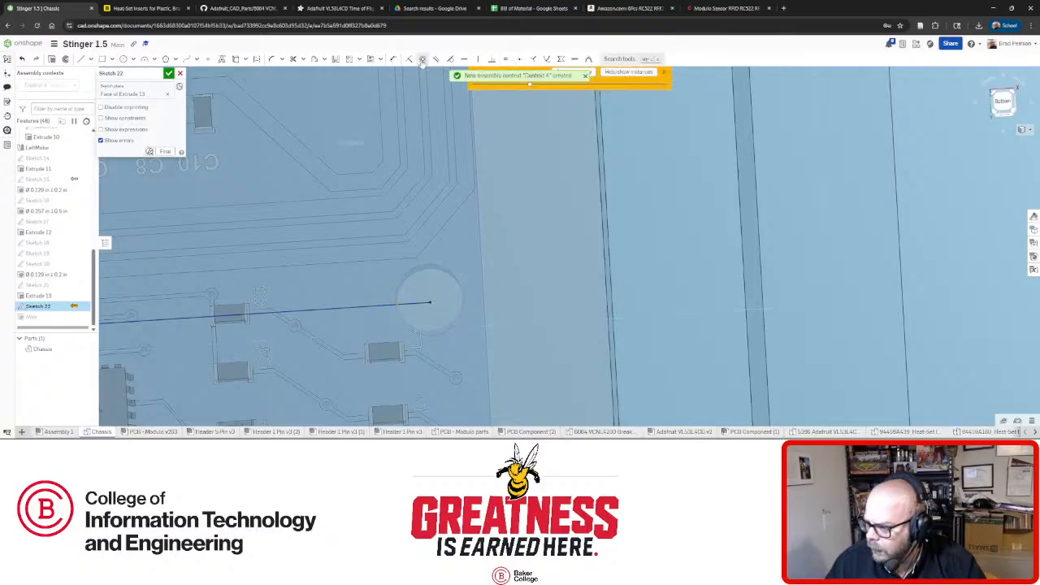
scroll(548, 228, down, 4)
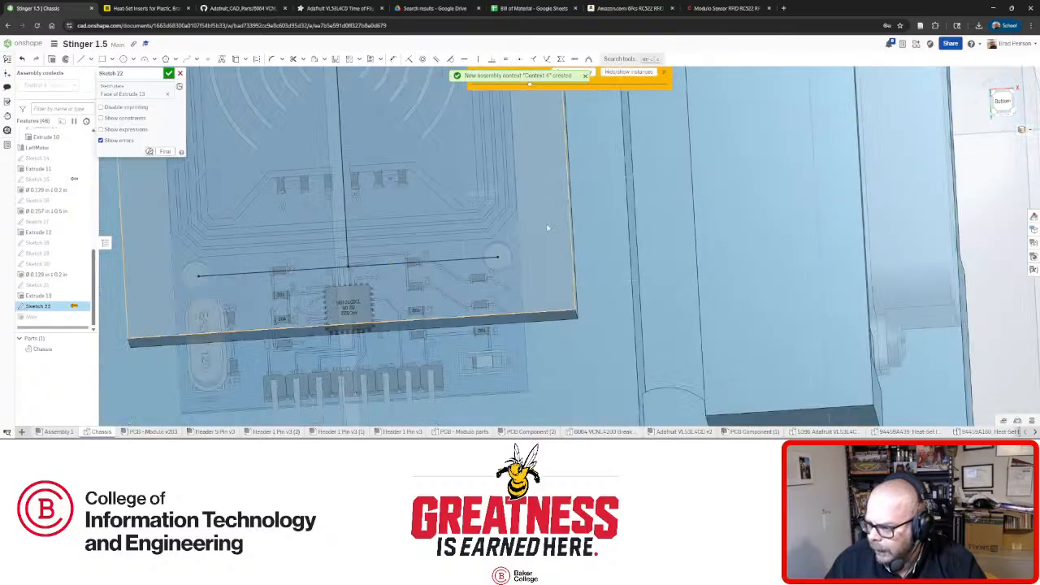
right_drag(357, 277, 364, 293)
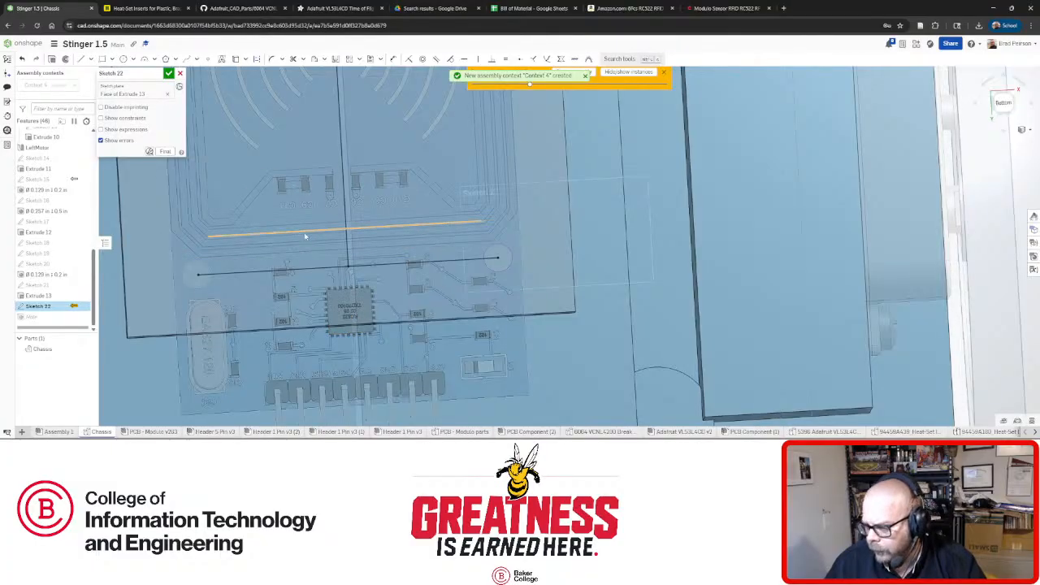
click(168, 73)
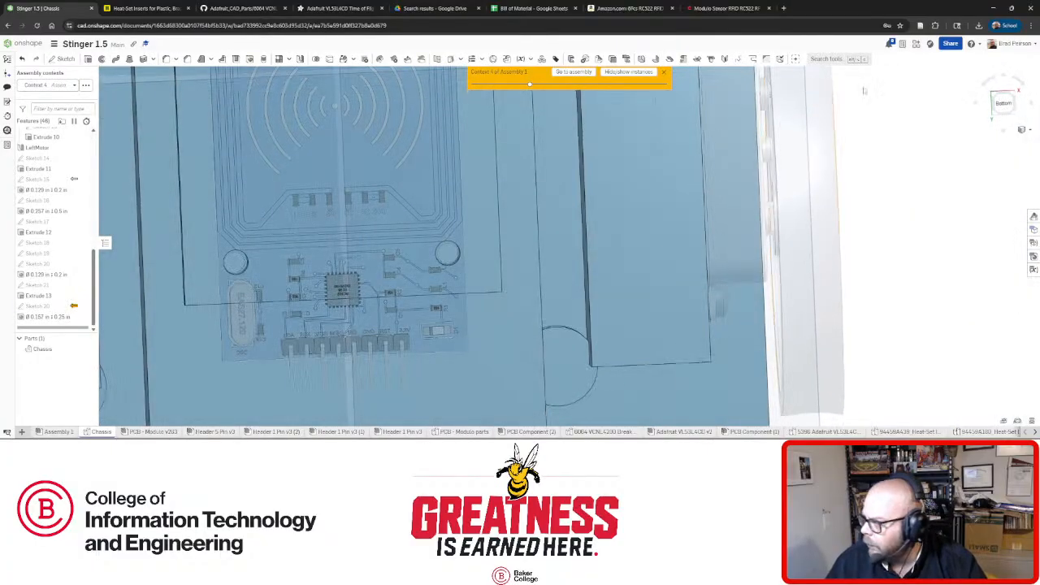
Fit the chassis in view, inspect the hole alignment, and exit the assembly context.
key(f)
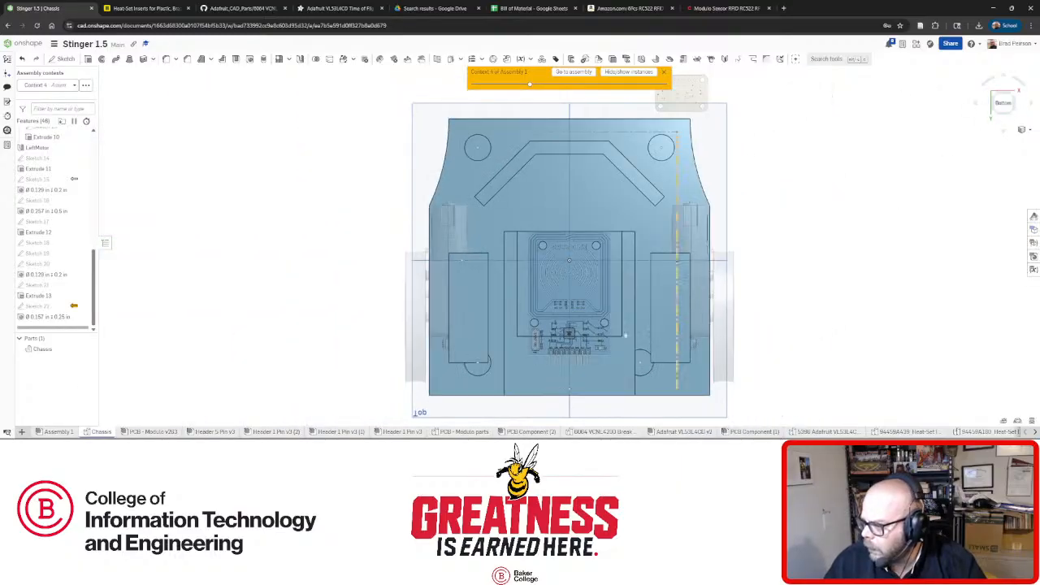
scroll(636, 302, up, 6)
scroll(638, 300, up, 4)
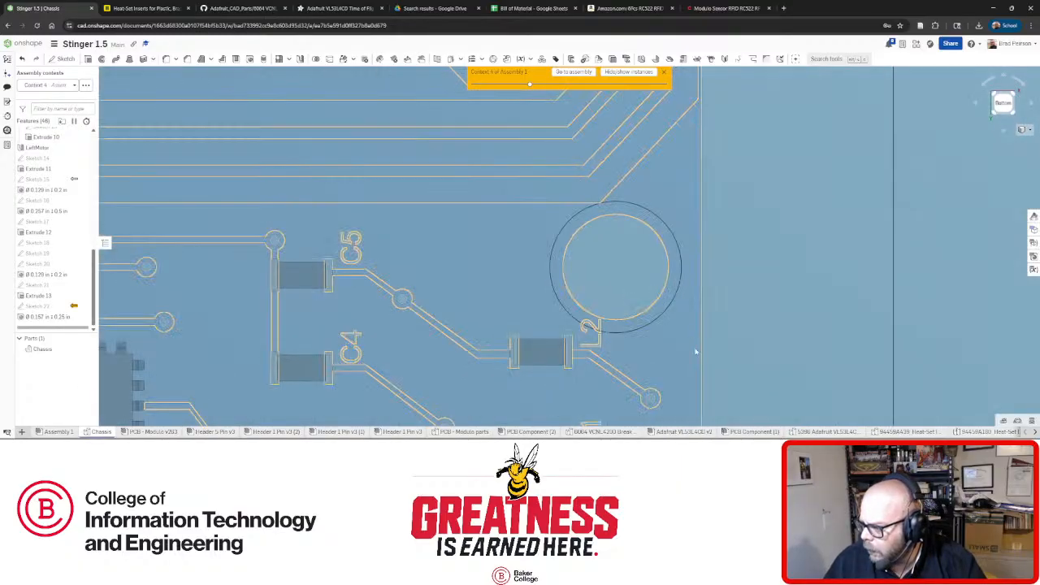
scroll(780, 274, down, 5)
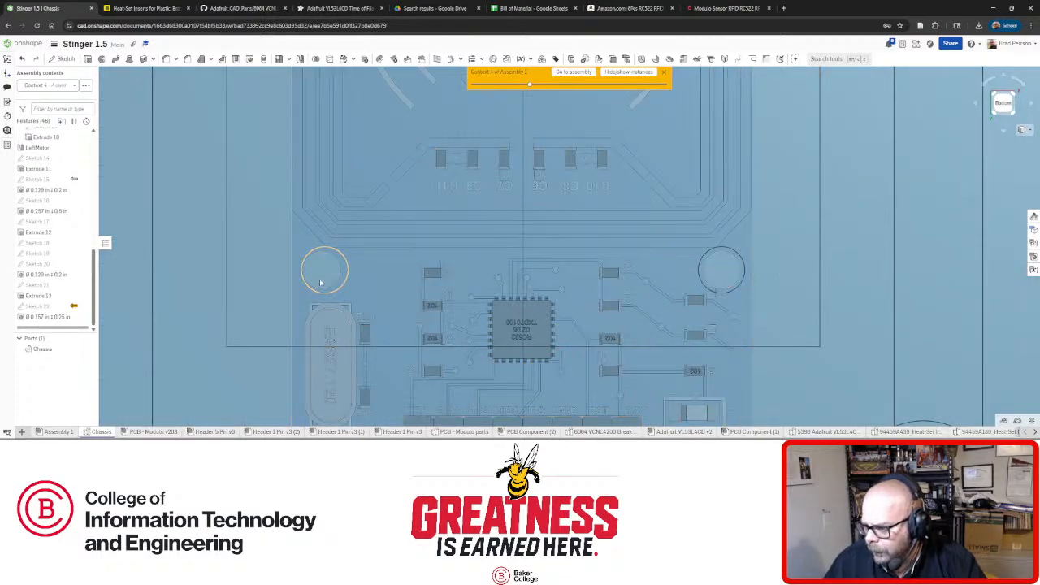
scroll(320, 283, down, 3)
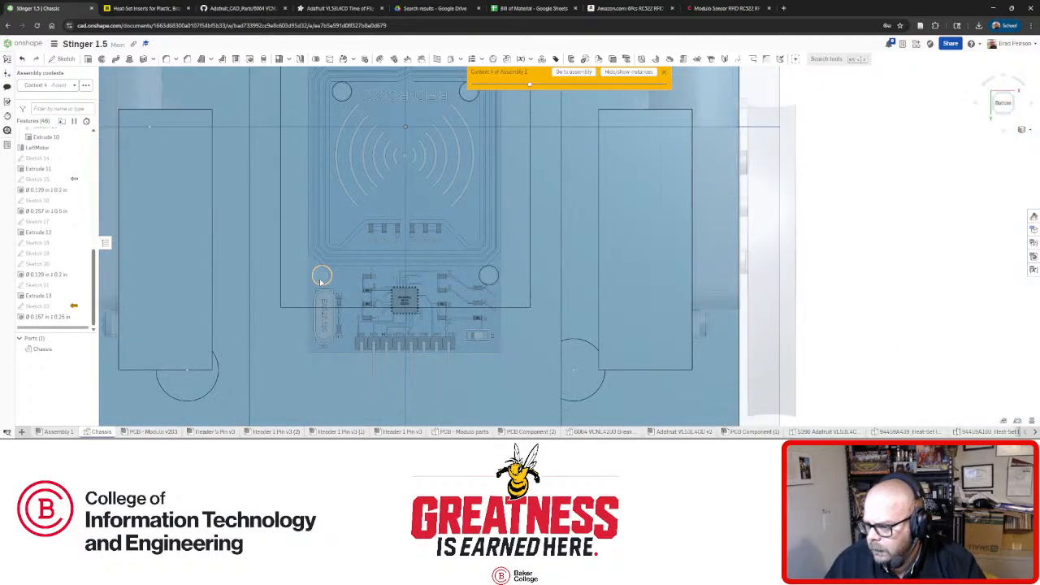
scroll(324, 280, up, 3)
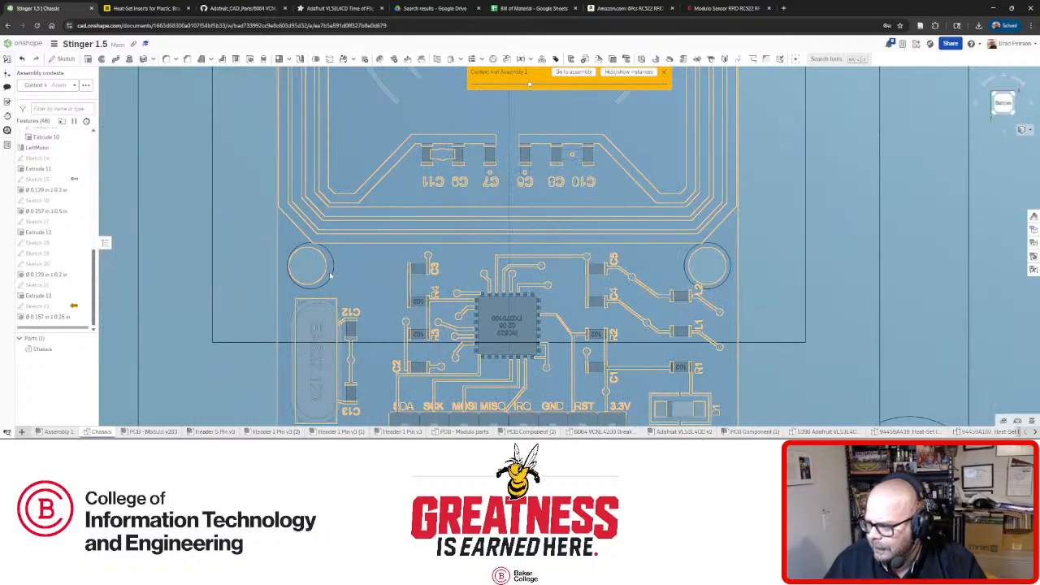
scroll(333, 279, down, 5)
scroll(337, 295, up, 4)
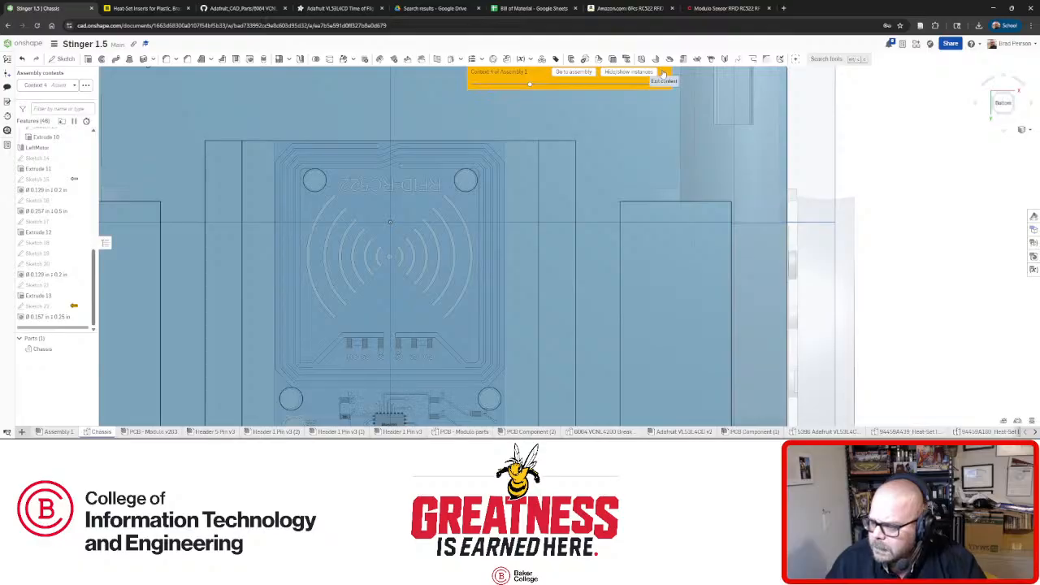
click(664, 73)
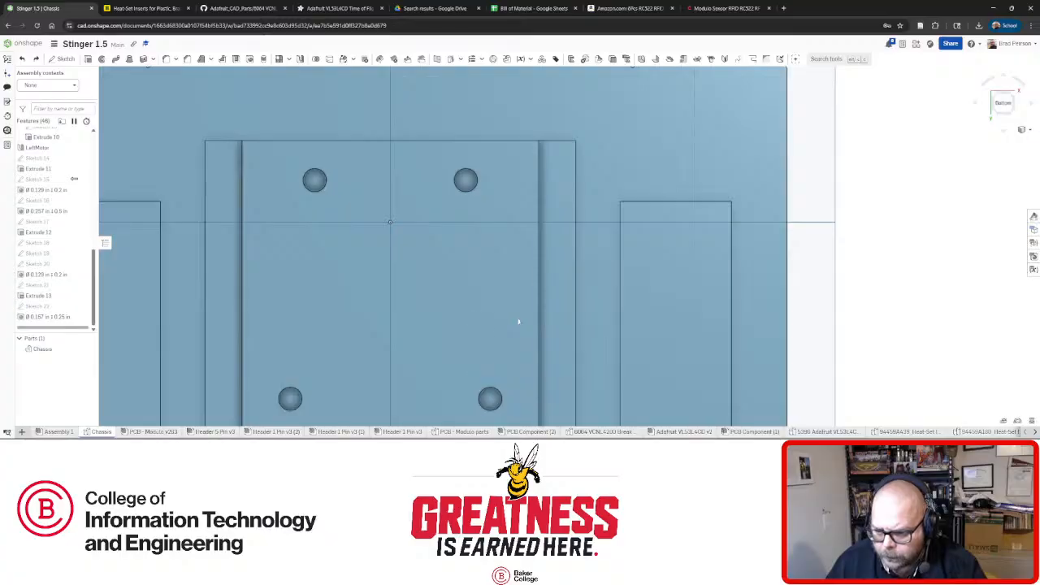
Edit and close Sketch 22 so the four insert holes regenerate.
right_click(32, 306)
click(49, 149)
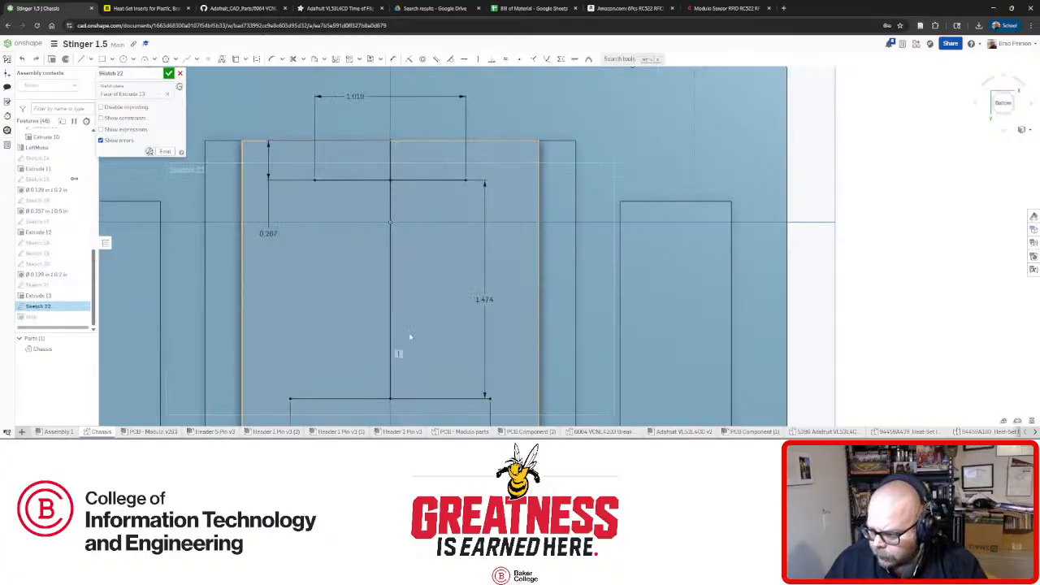
click(179, 73)
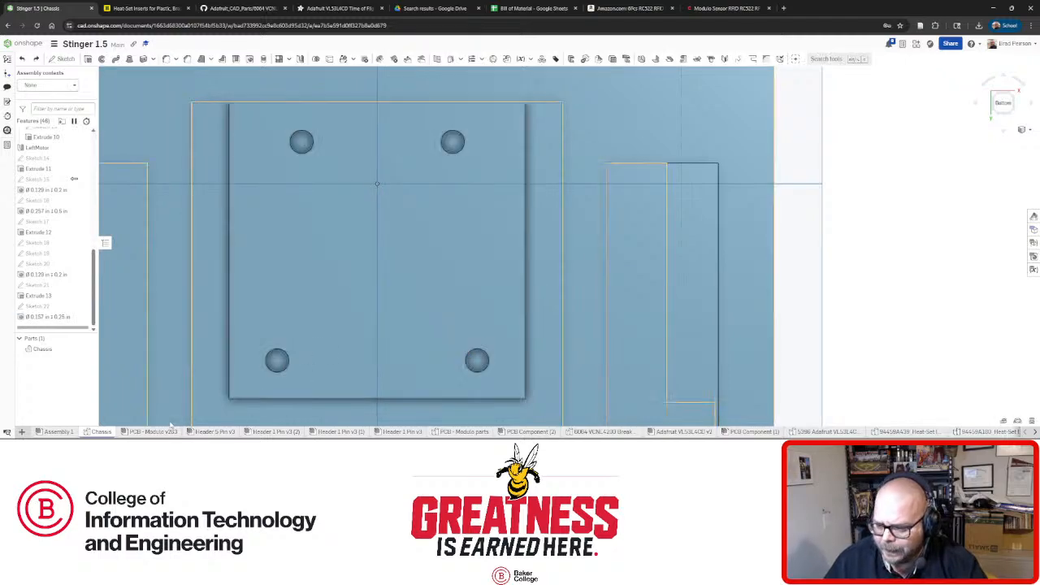
On the RFID board part, measure a mounting hole's inner face against the board's front edge face.
mouse_move(150, 433)
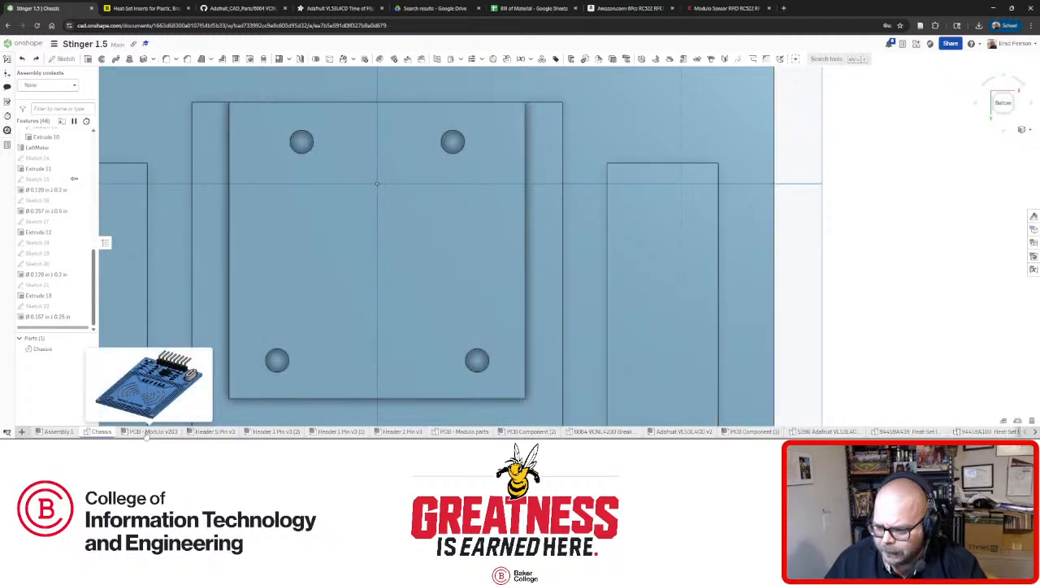
click(149, 431)
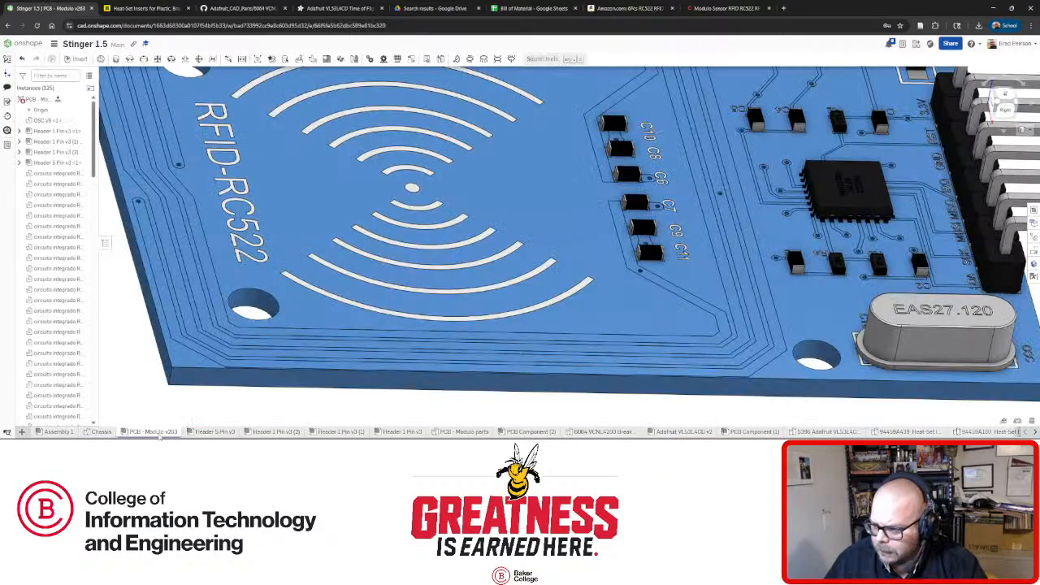
right_drag(510, 363, 513, 355)
scroll(513, 354, down, 5)
right_drag(610, 301, 648, 347)
scroll(649, 359, up, 4)
click(642, 326)
click(682, 362)
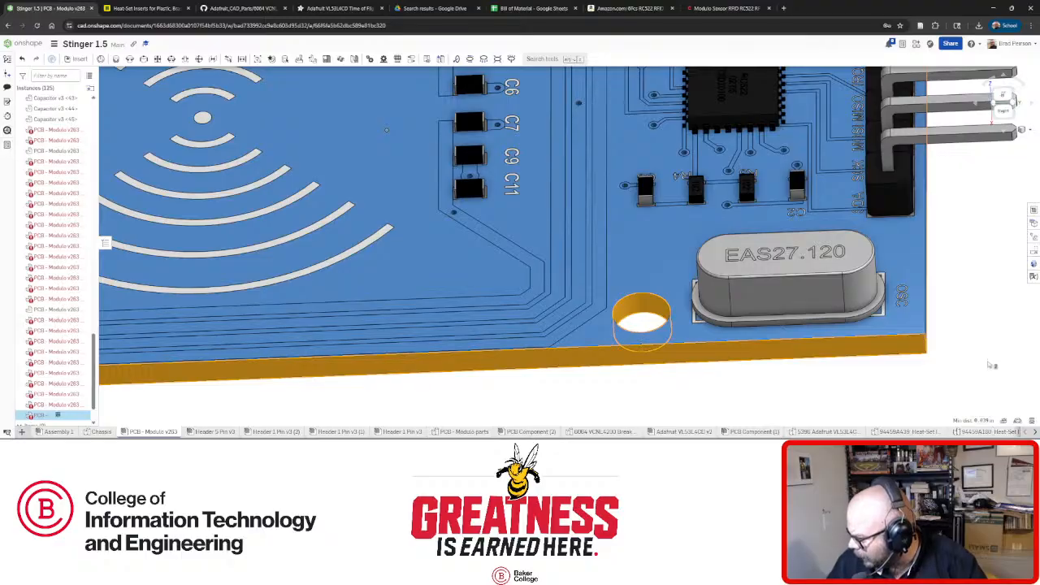
Measure the right mounting hole's 0.126 in diameter and its distance to the board's right edge.
right_drag(986, 358, 940, 318)
scroll(940, 317, down, 1)
click(1015, 323)
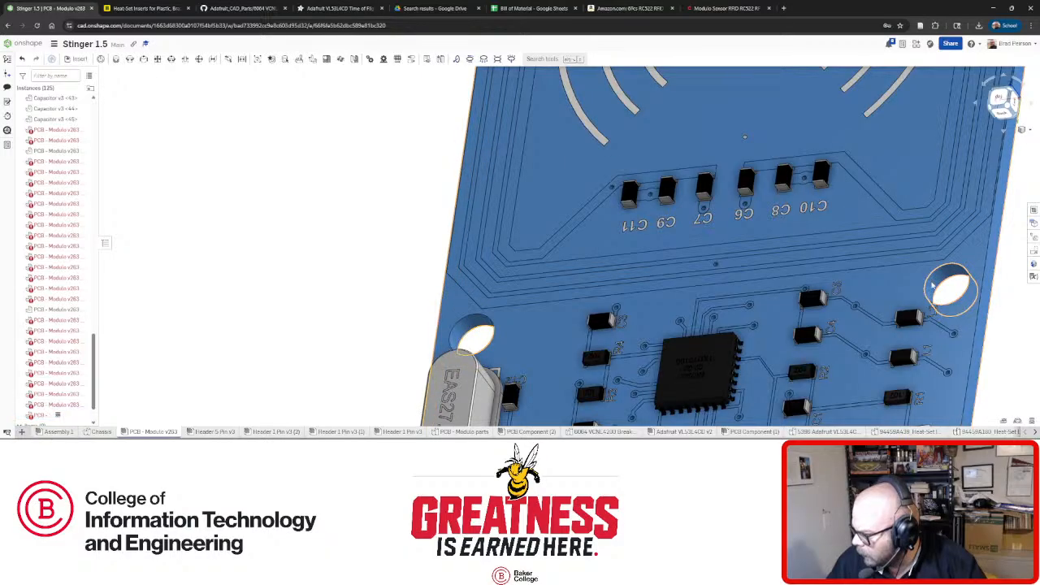
click(939, 276)
click(986, 311)
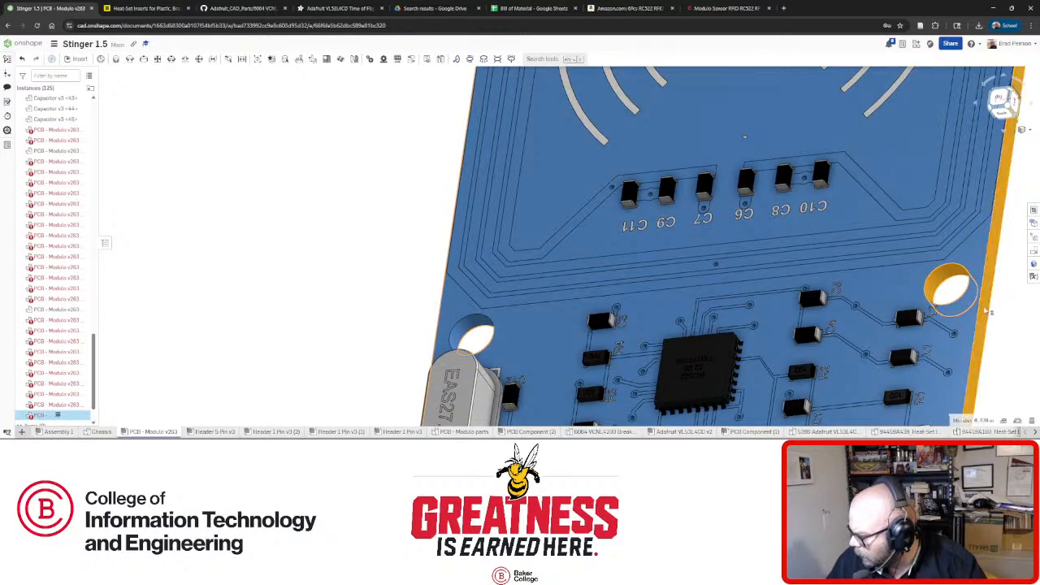
click(1005, 420)
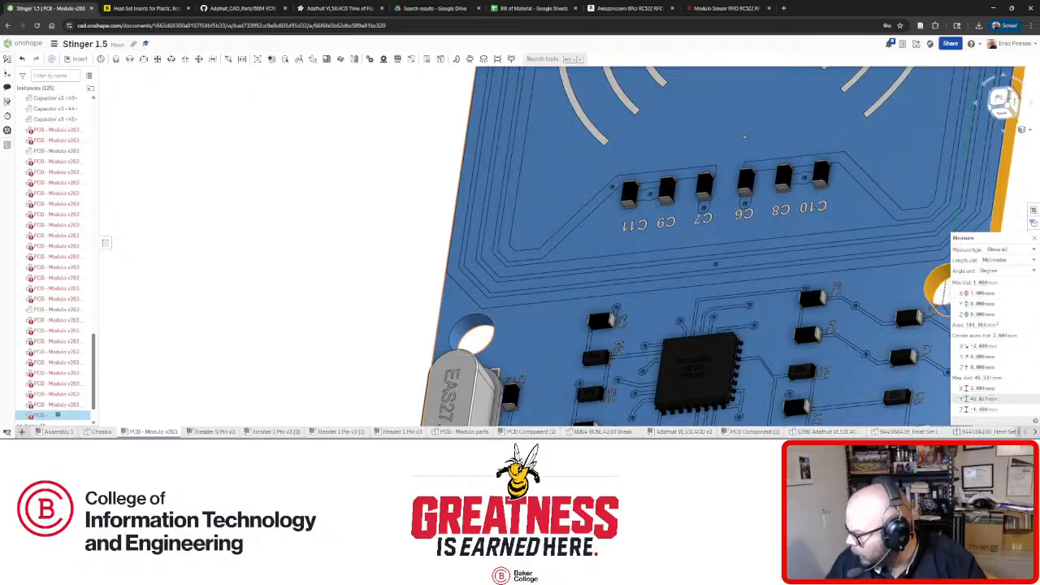
scroll(772, 174, down, 3)
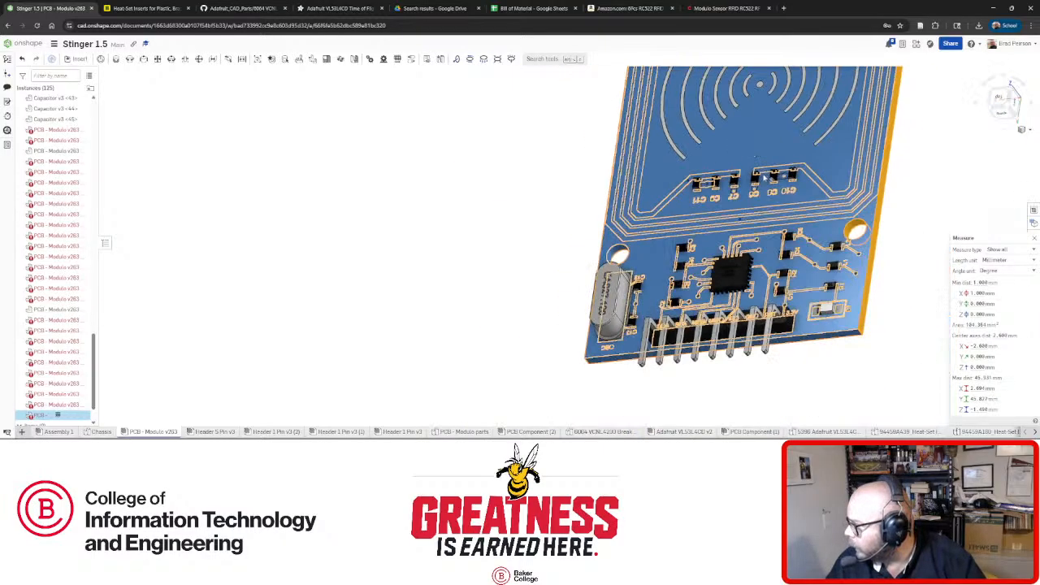
scroll(924, 235, up, 2)
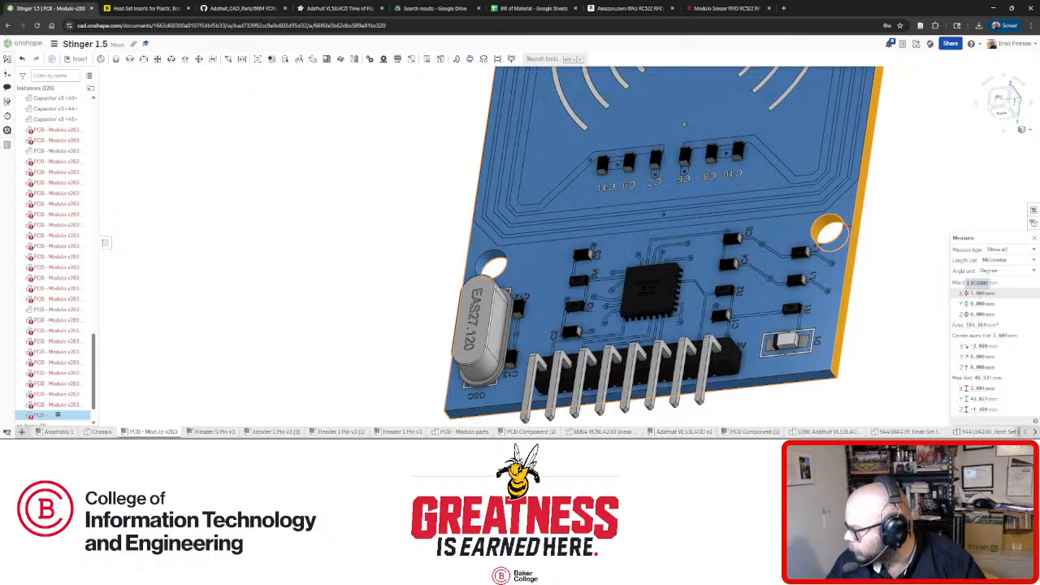
click(894, 267)
Measure the left mounting hole's diameter and its distance to the board's left side.
right_drag(850, 264, 886, 265)
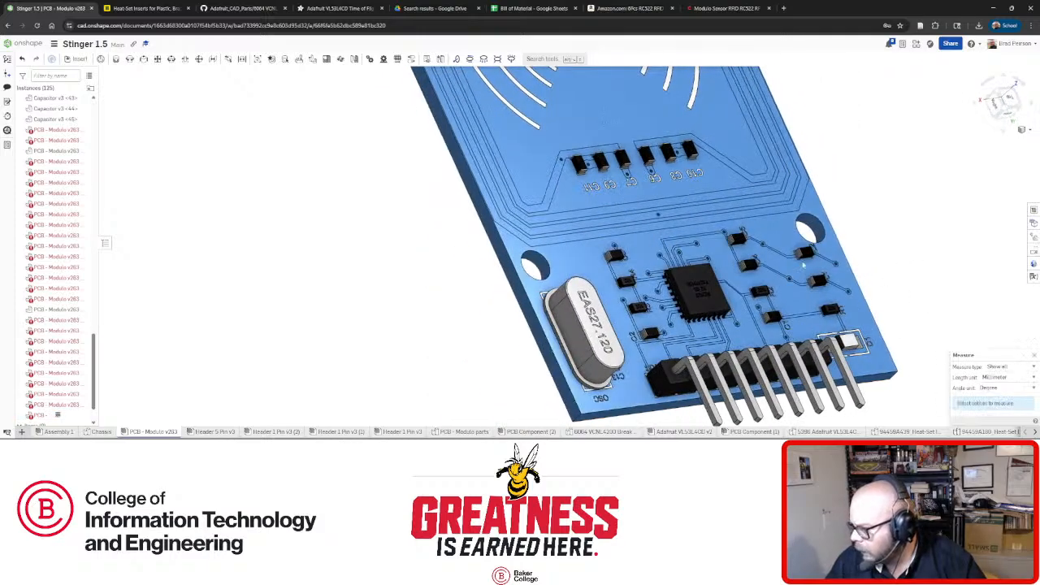
click(544, 269)
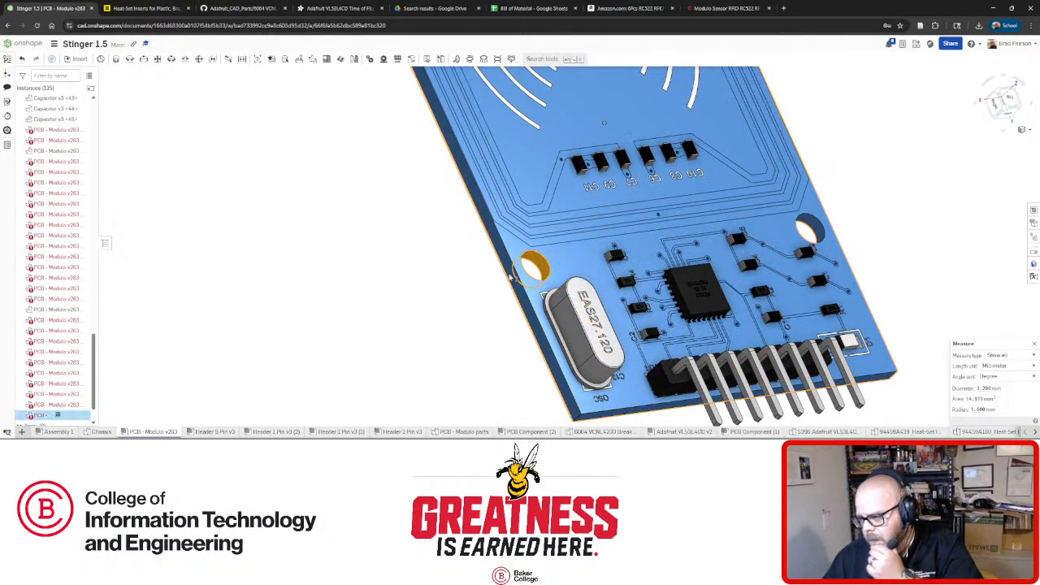
click(512, 275)
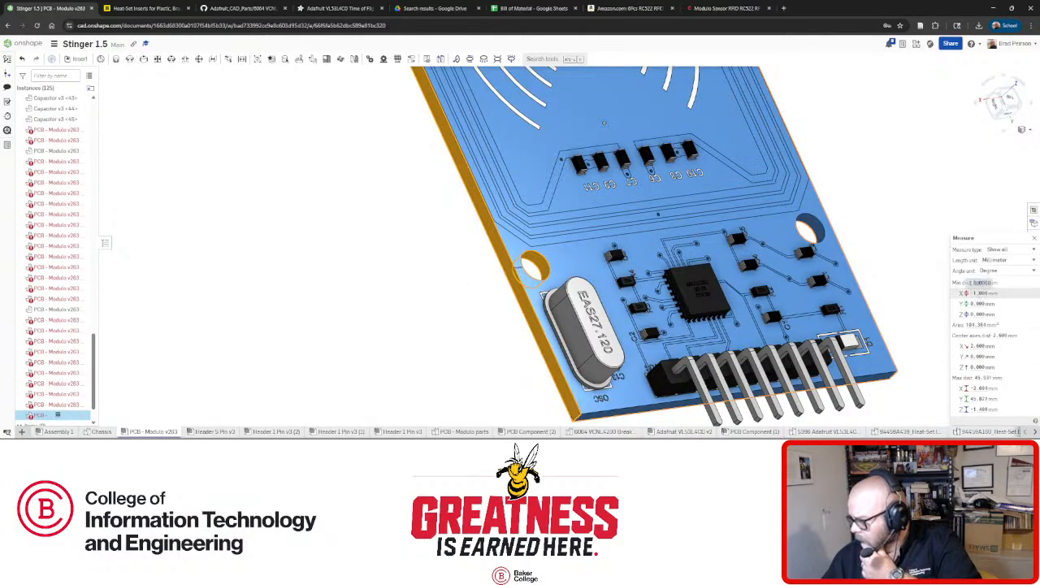
click(910, 205)
From a top-down view, measure the top-left hole's diameter and its distance to the left edge.
right_drag(871, 209, 756, 234)
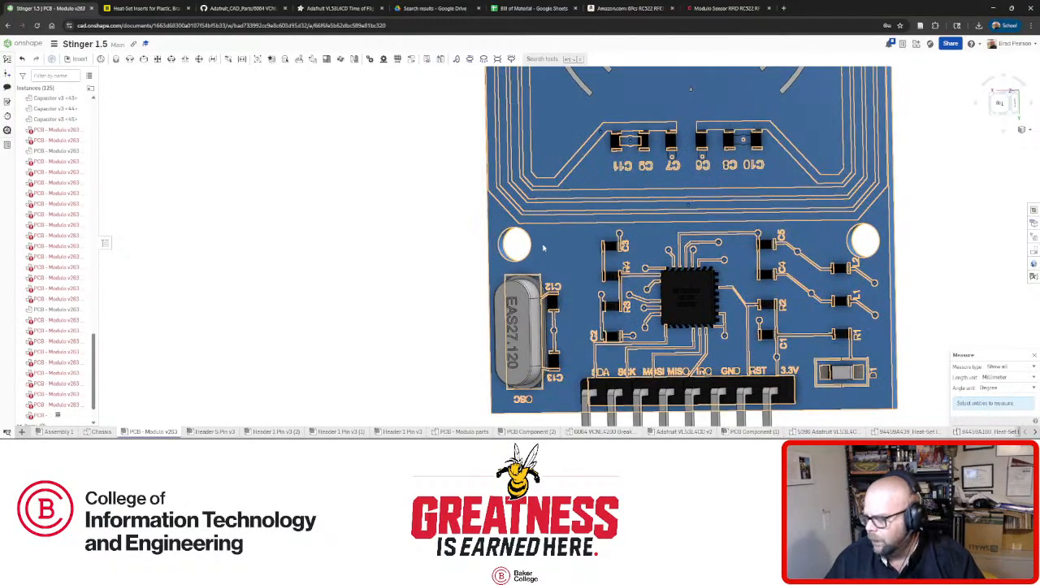
right_drag(613, 235, 626, 216)
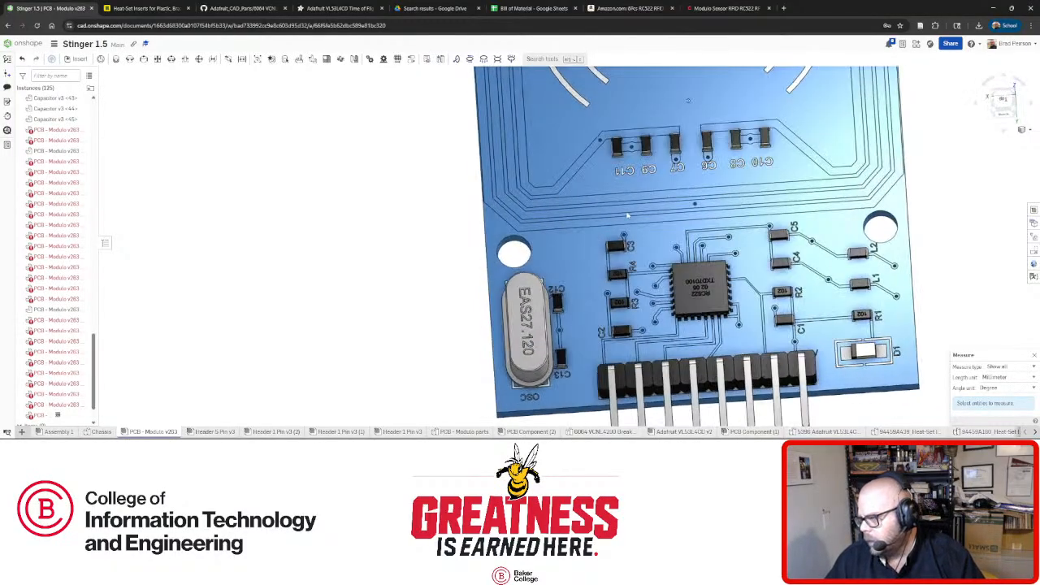
scroll(459, 366, down, 4)
right_drag(674, 276, 673, 301)
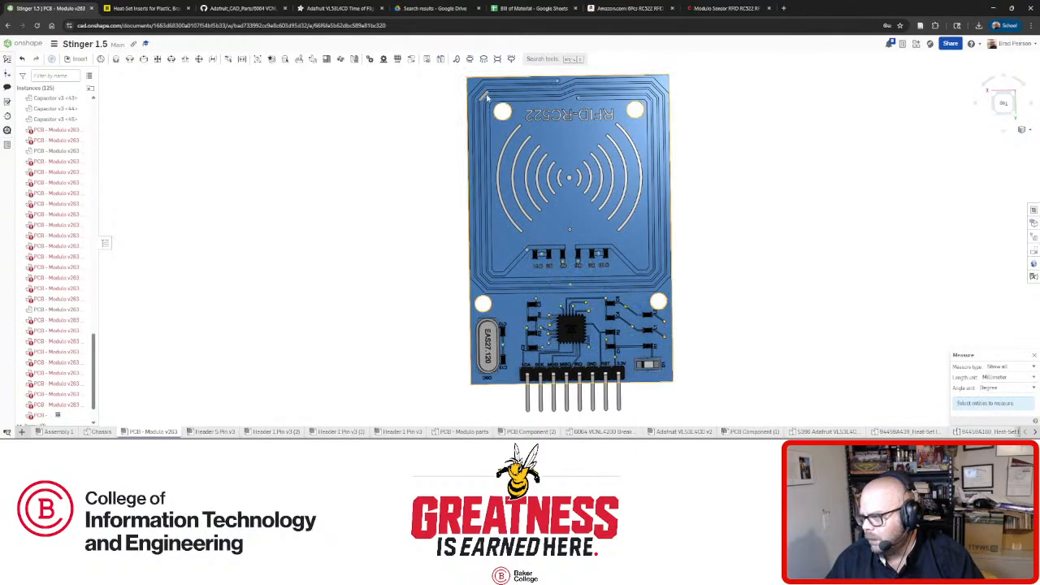
scroll(488, 93, up, 5)
scroll(547, 178, down, 3)
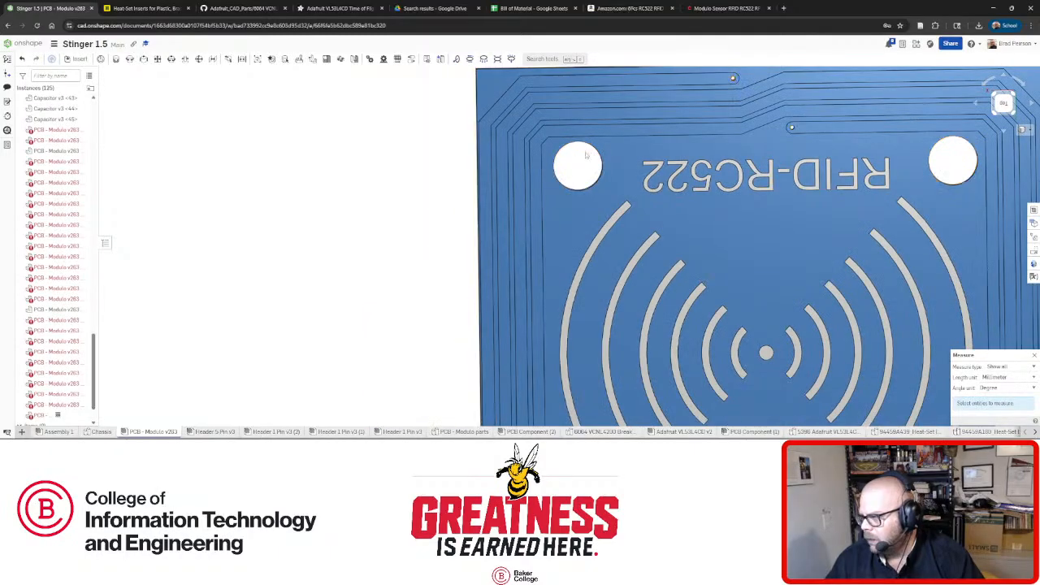
mouse_move(548, 178)
right_down()
mouse_move(555, 172)
mouse_move(487, 207)
right_up()
click(557, 171)
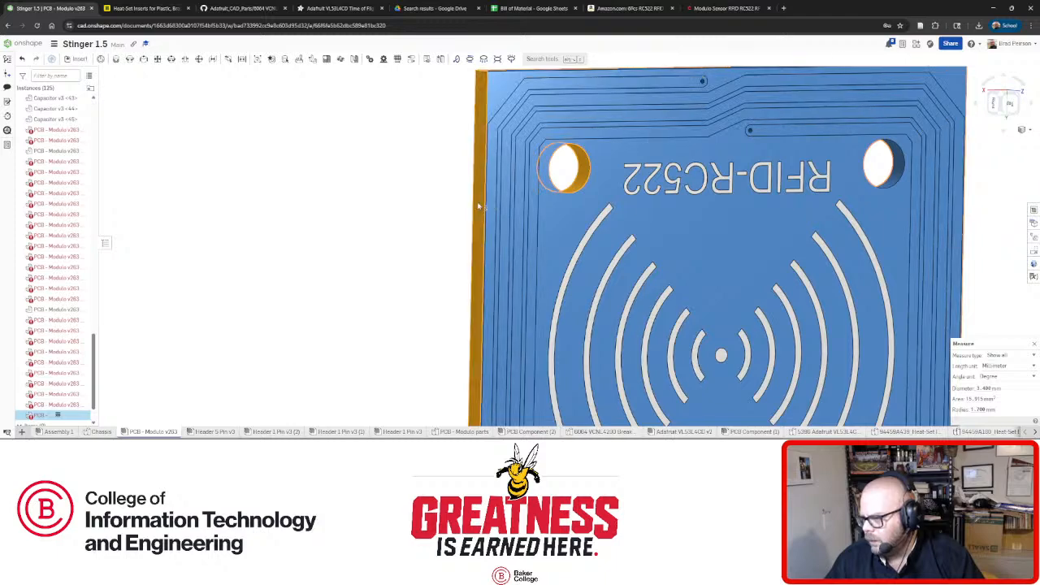
click(478, 206)
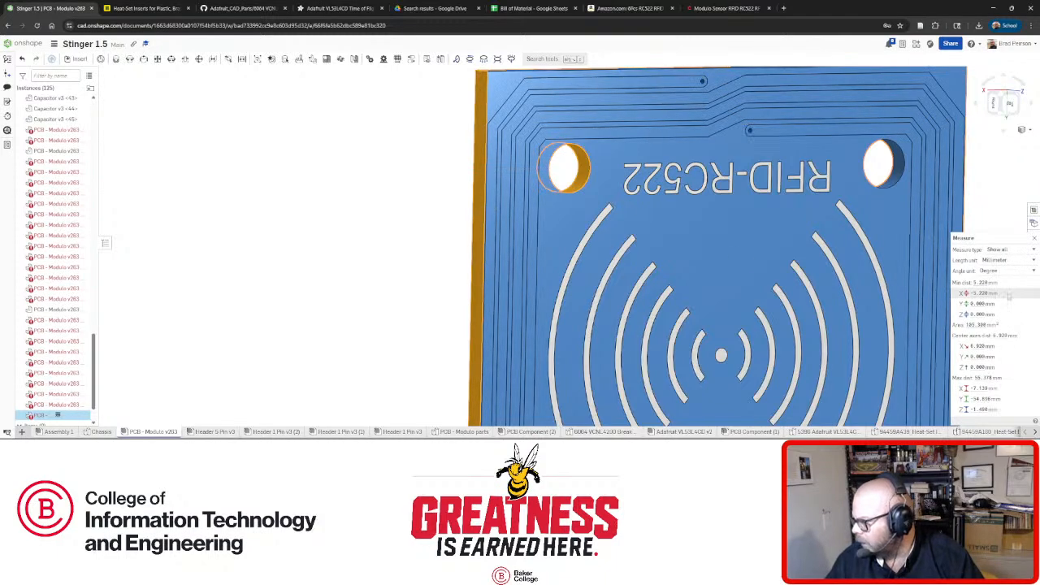
click(980, 187)
Measure the right hole's distance to the right edge, close Measure, and return to Chassis.
mouse_move(980, 188)
right_down()
mouse_move(971, 184)
mouse_move(987, 185)
right_up()
click(921, 171)
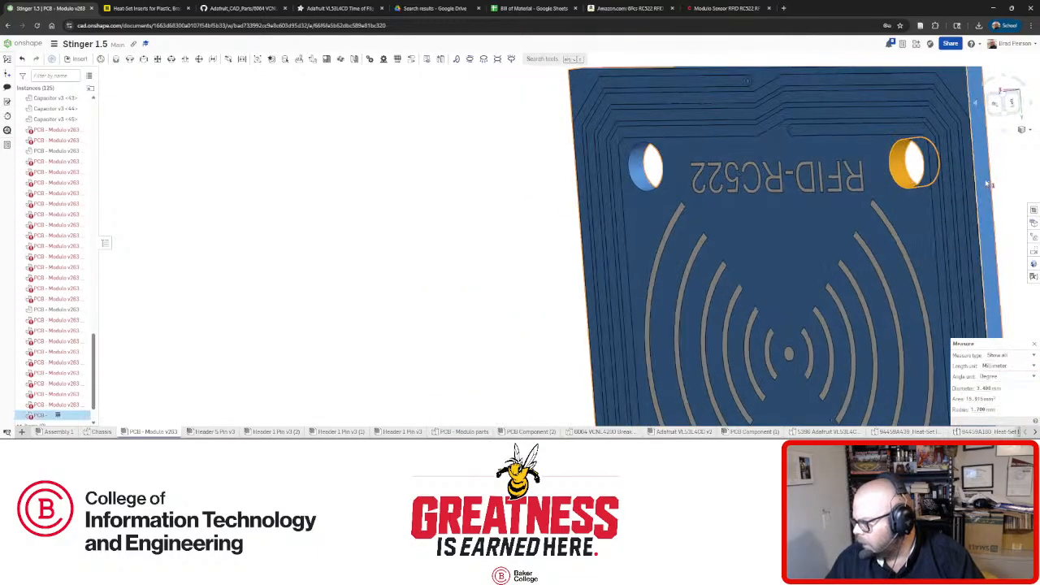
click(987, 184)
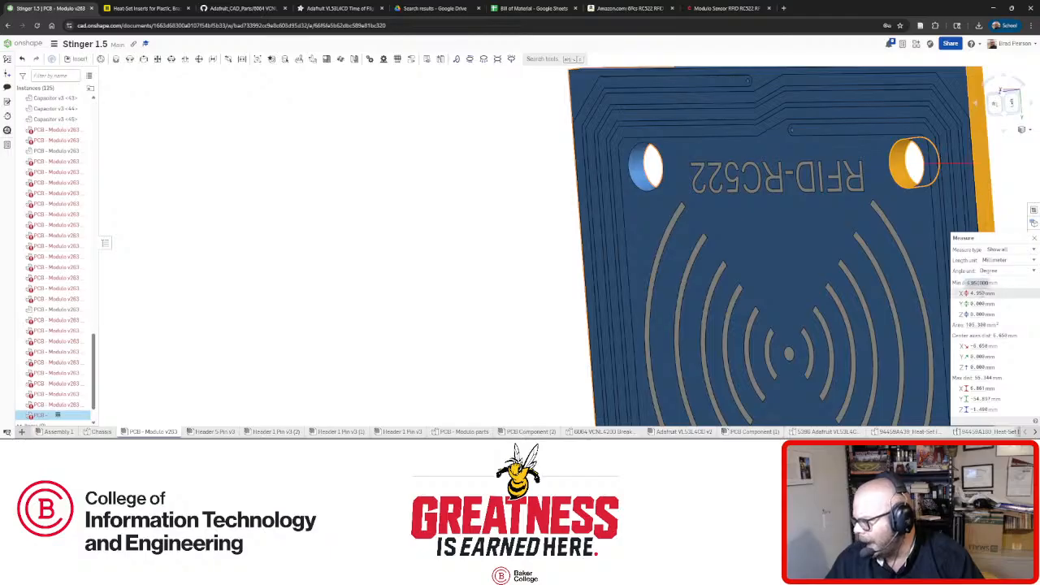
right_drag(933, 214, 978, 204)
scroll(966, 195, down, 3)
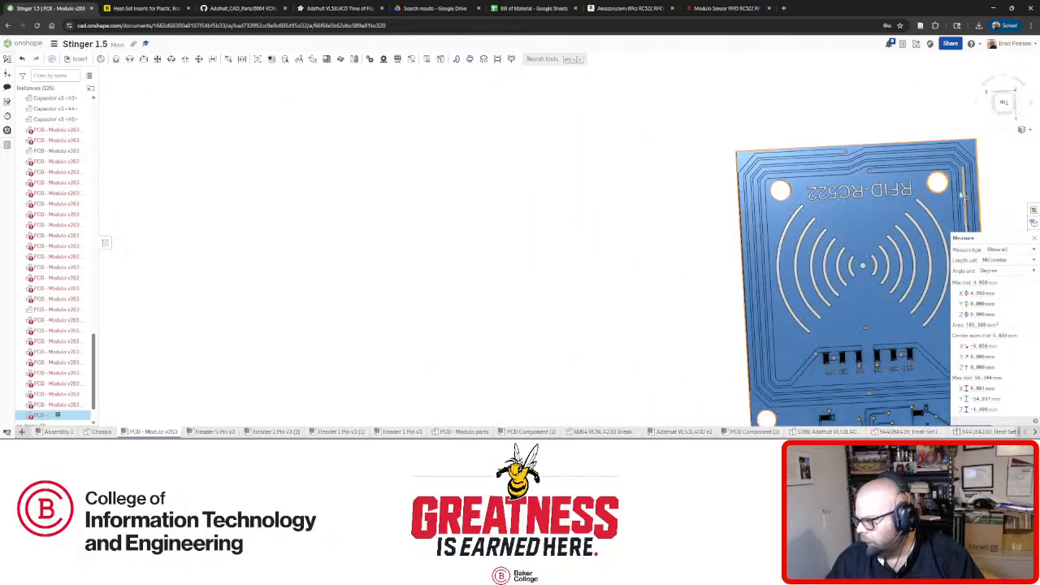
key(Escape)
scroll(642, 228, down, 3)
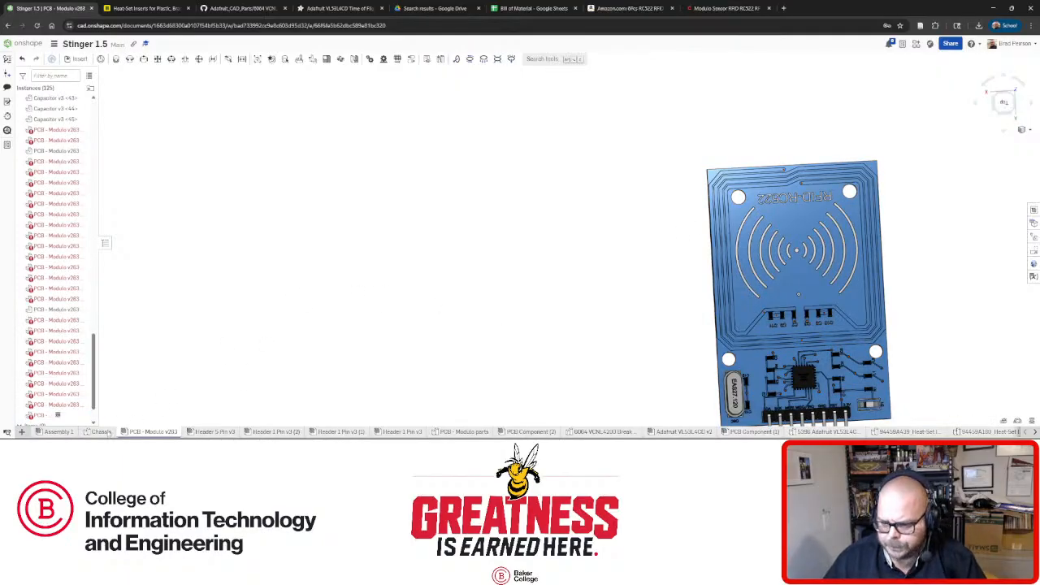
click(103, 431)
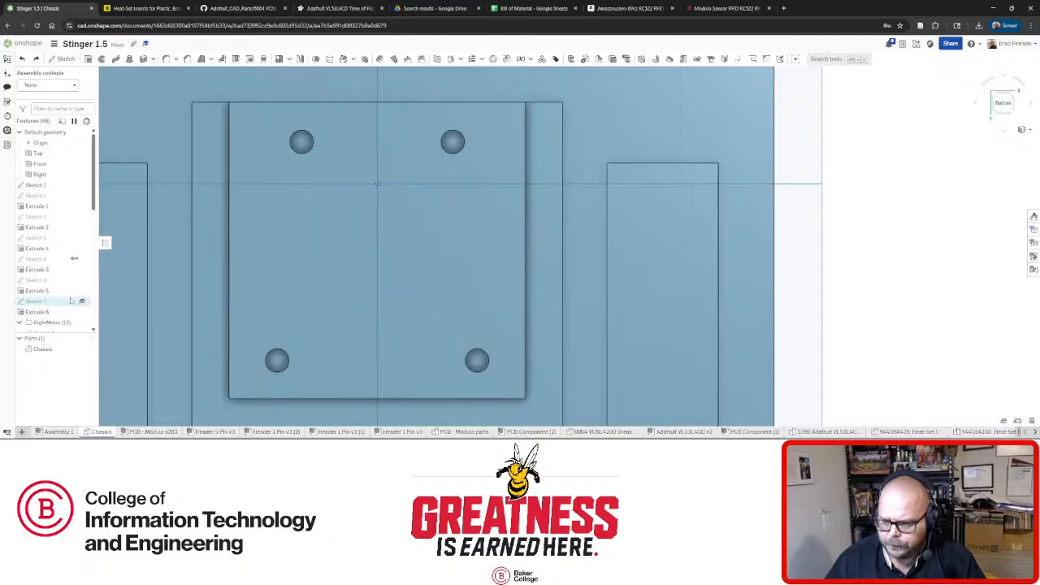
Edit Sketch 22 and move the 1.348 and top dimensions out of the way.
scroll(49, 276, down, 2)
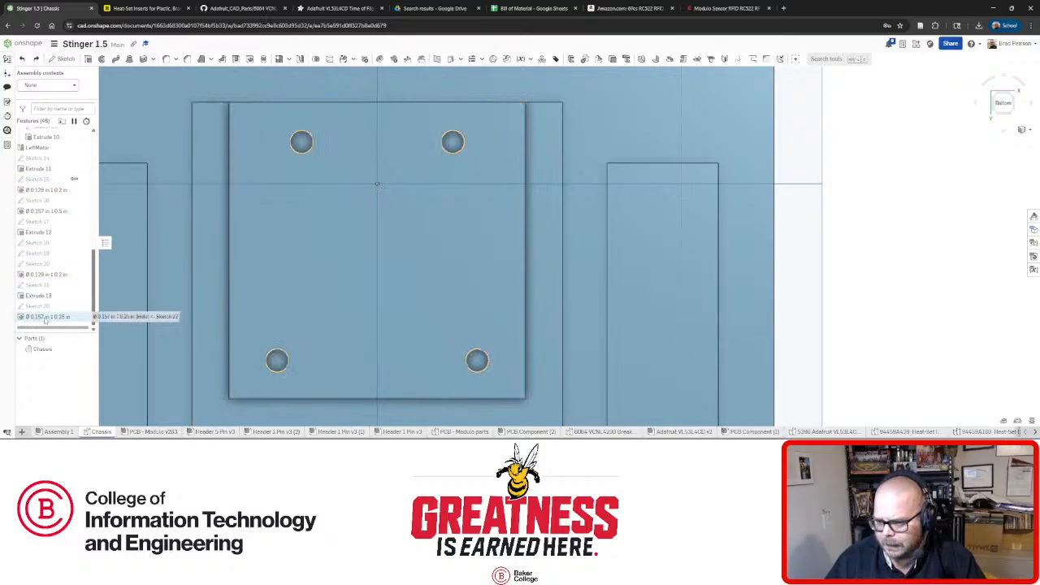
right_click(45, 305)
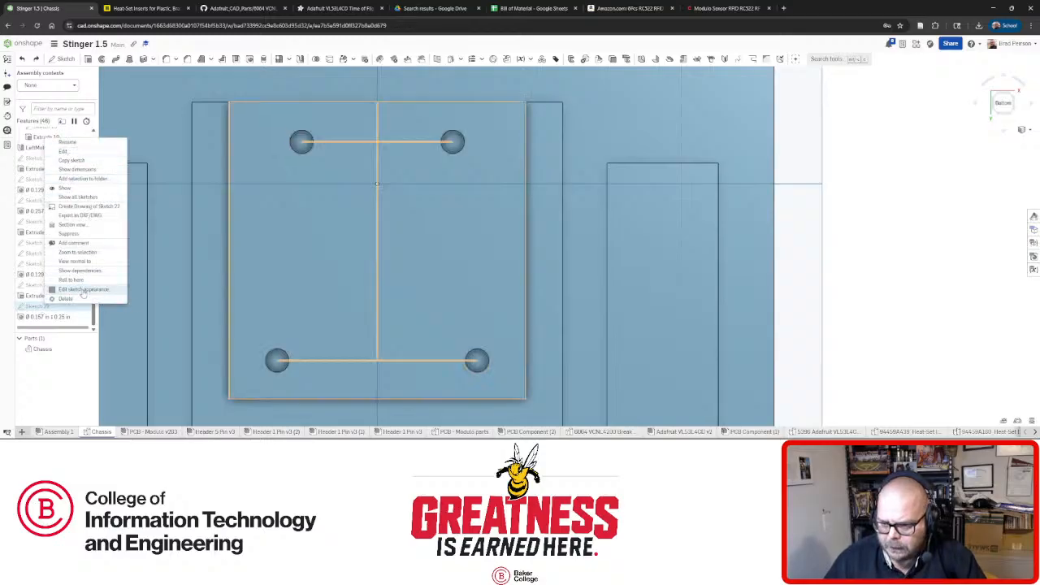
click(81, 153)
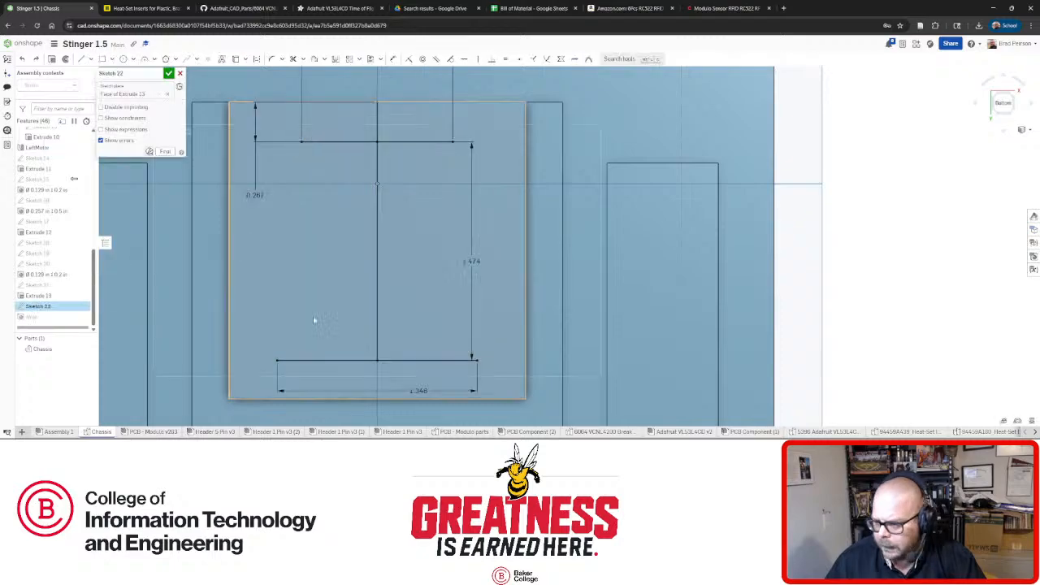
drag(386, 387, 345, 377)
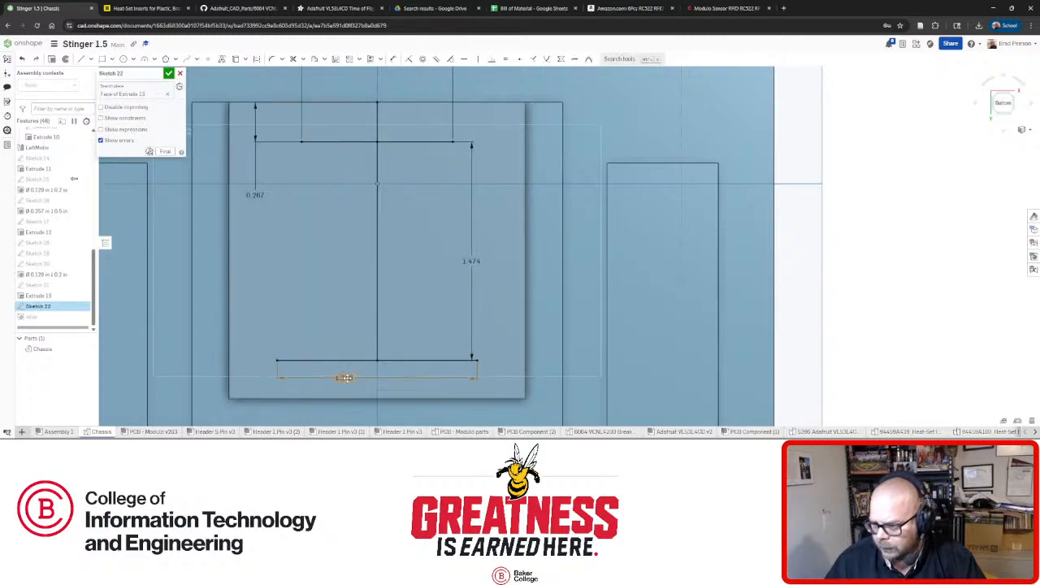
scroll(354, 341, down, 3)
scroll(348, 225, up, 4)
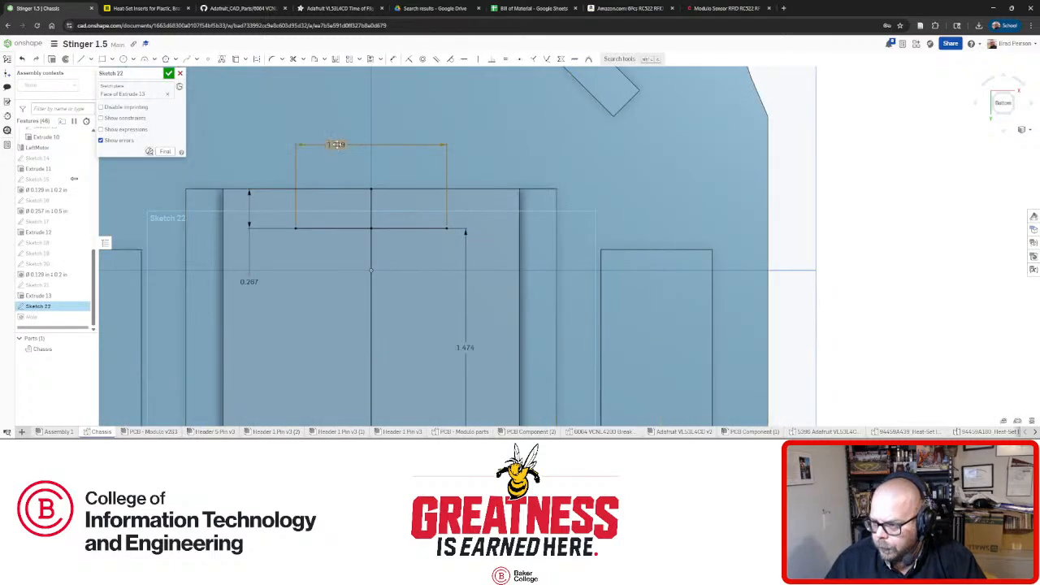
drag(332, 145, 399, 182)
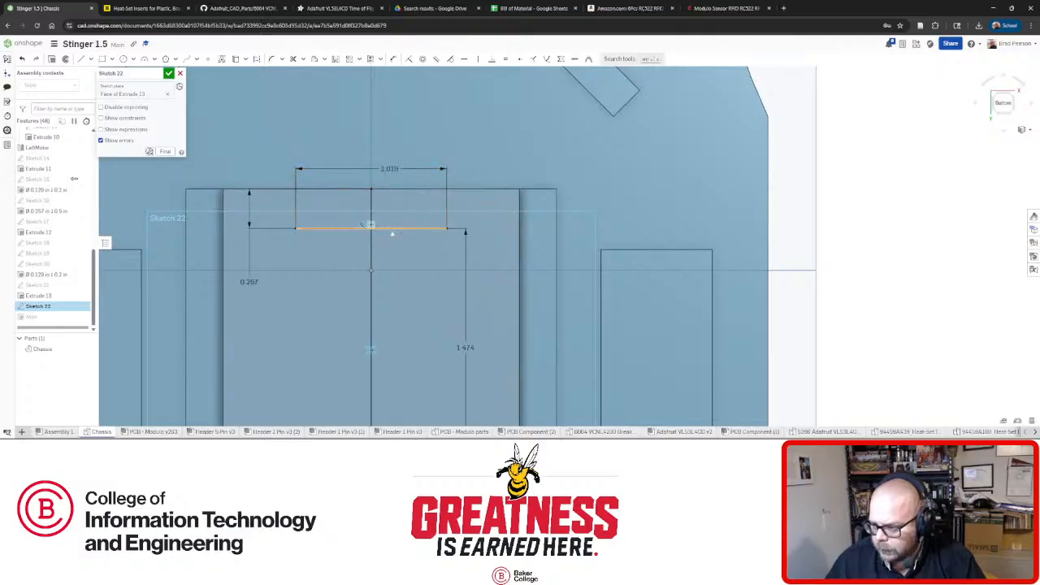
scroll(382, 276, down, 4)
scroll(381, 288, up, 3)
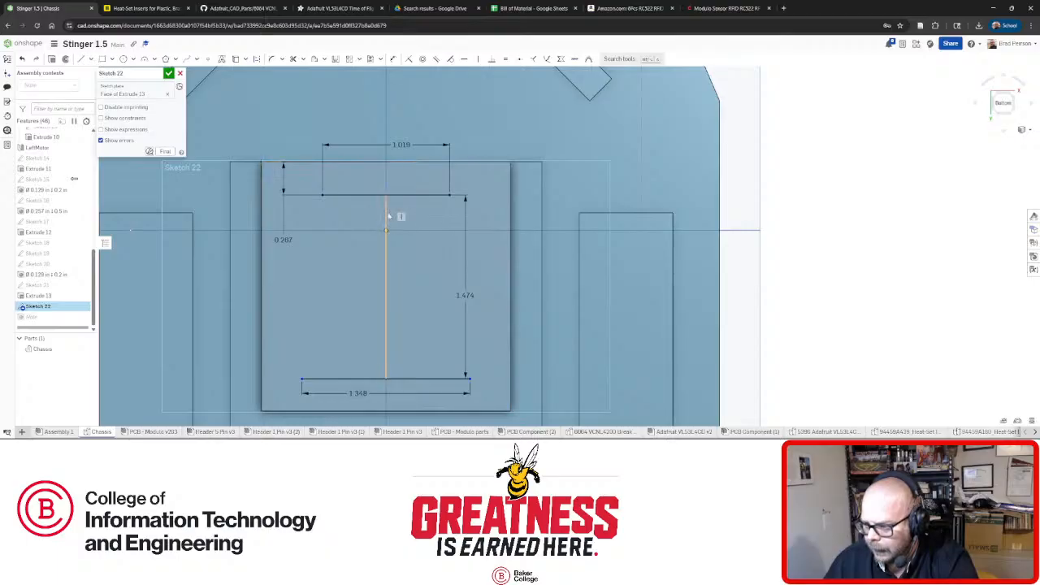
Delete the rectangle's vertical centre line and select the bottom edge and lower hole-spacing line.
click(386, 215)
key(Delete)
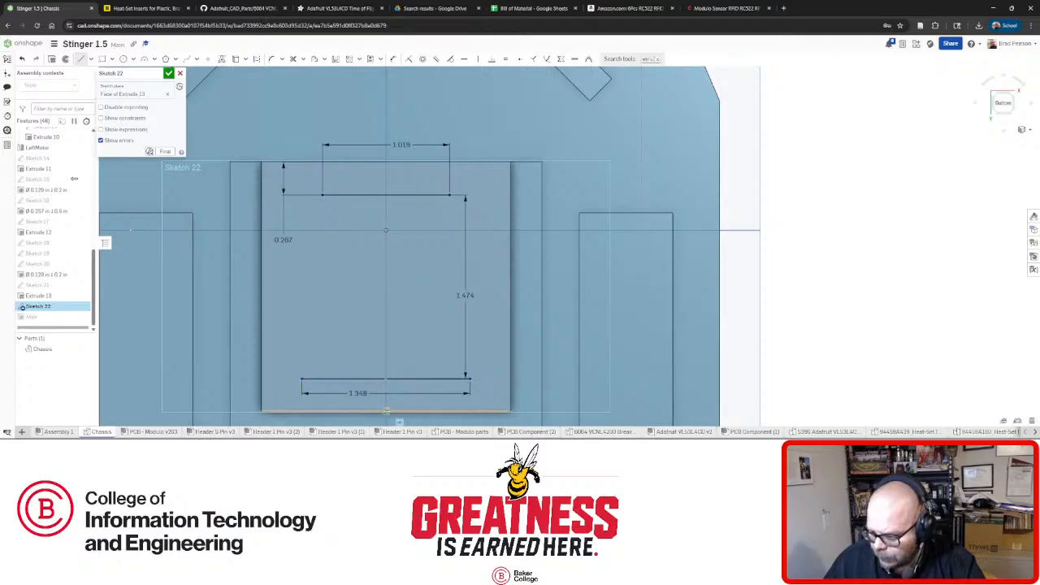
click(386, 411)
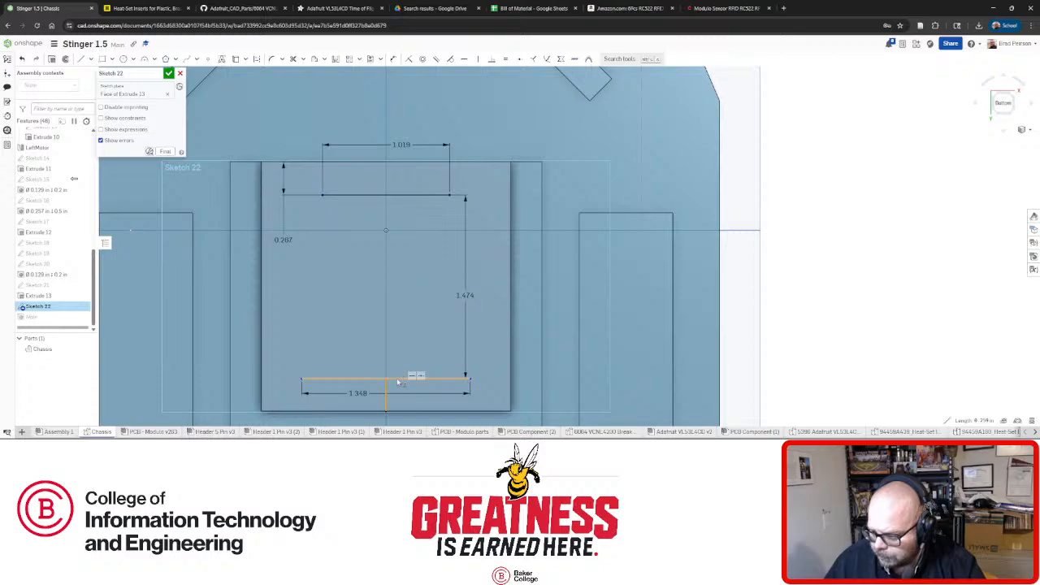
click(398, 382)
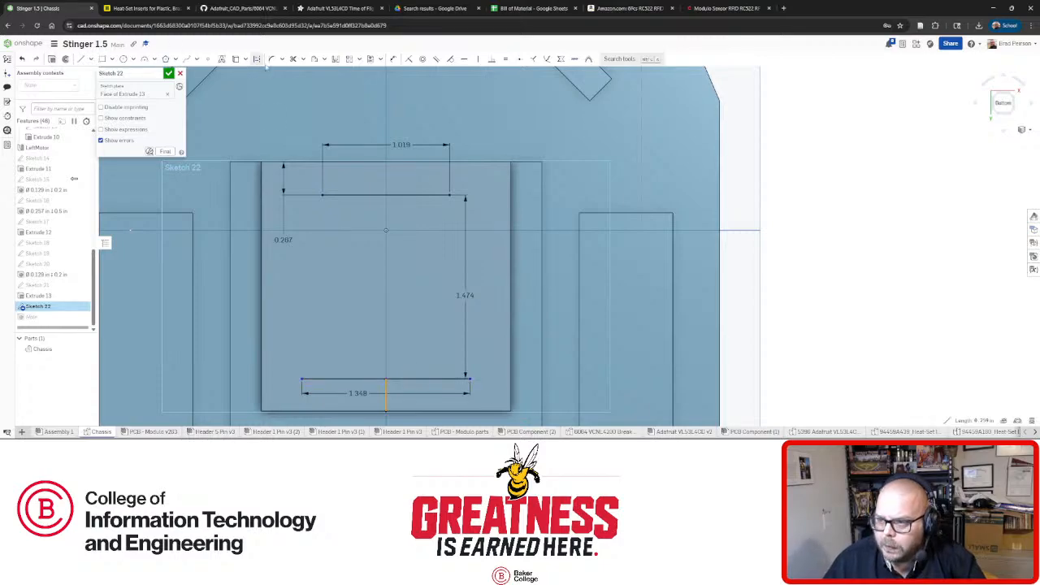
click(286, 67)
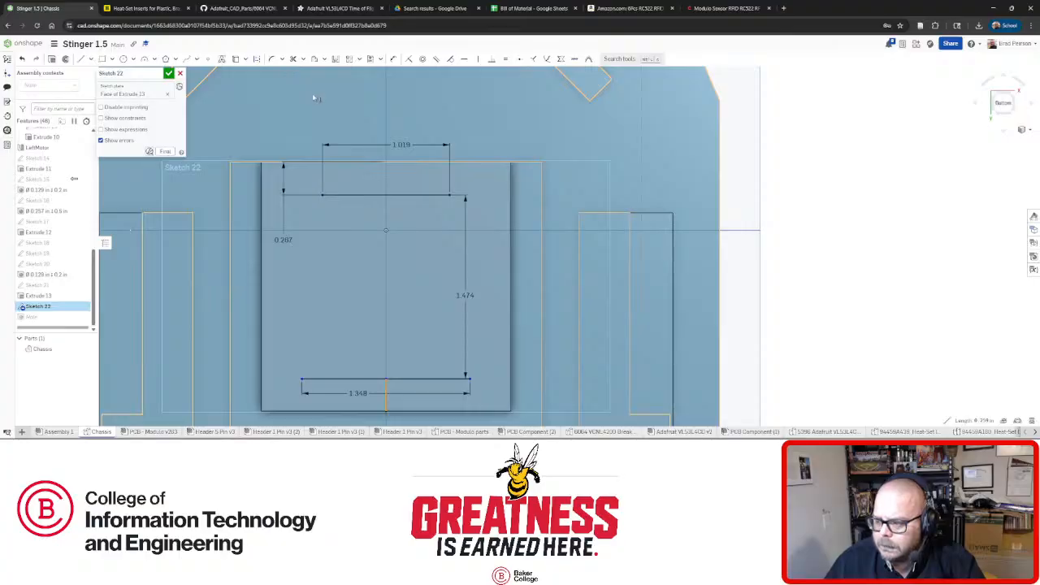
key(l)
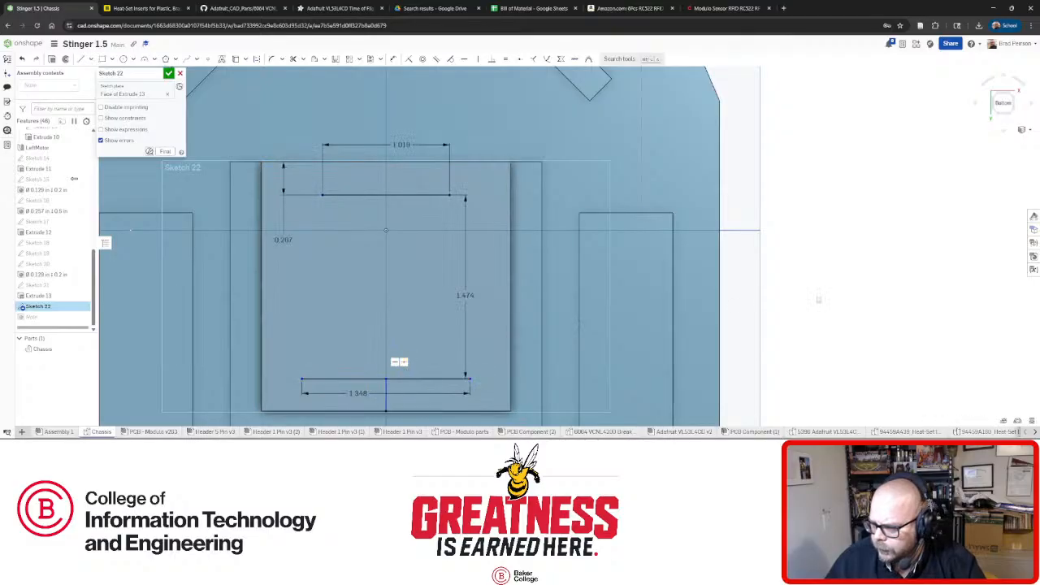
scroll(485, 197, down, 3)
scroll(443, 298, up, 3)
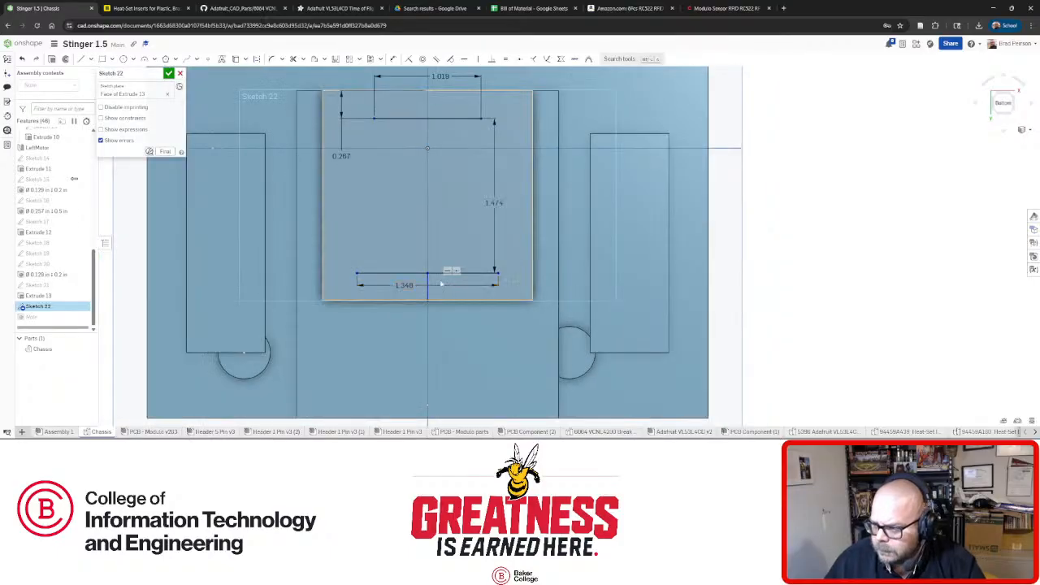
Centre the 1.348 bottom hole line with a Vertical connector, then adjust the top line's endpoint.
mouse_move(356, 274)
mouse_down()
mouse_move(264, 273)
mouse_move(363, 272)
mouse_up()
click(404, 283)
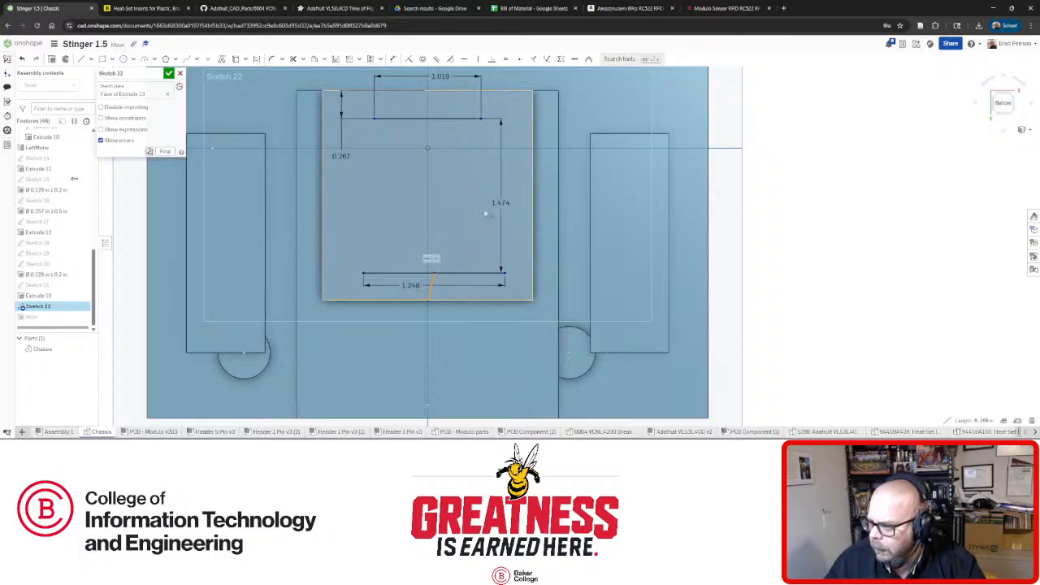
click(478, 59)
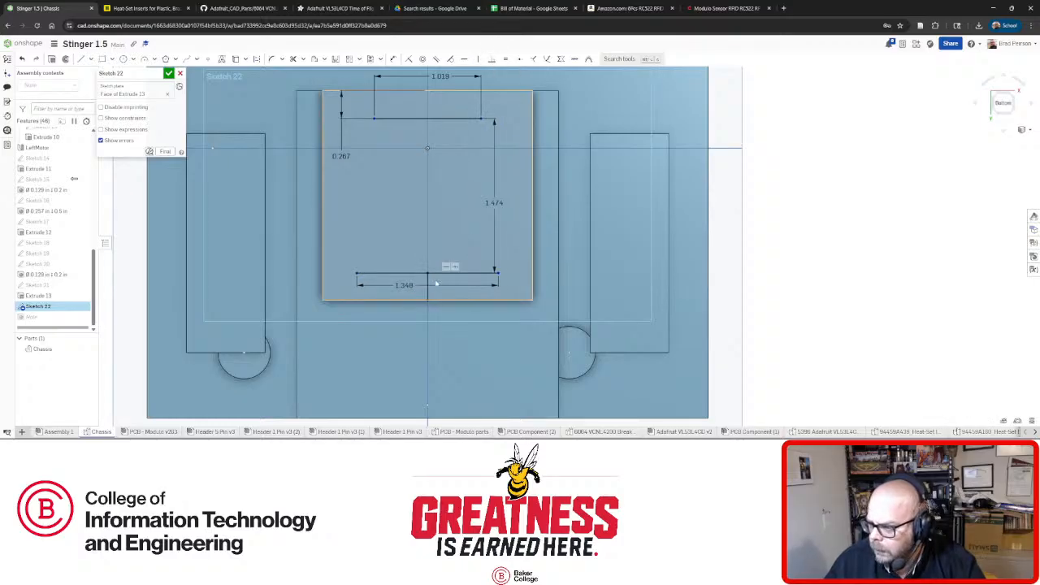
click(432, 285)
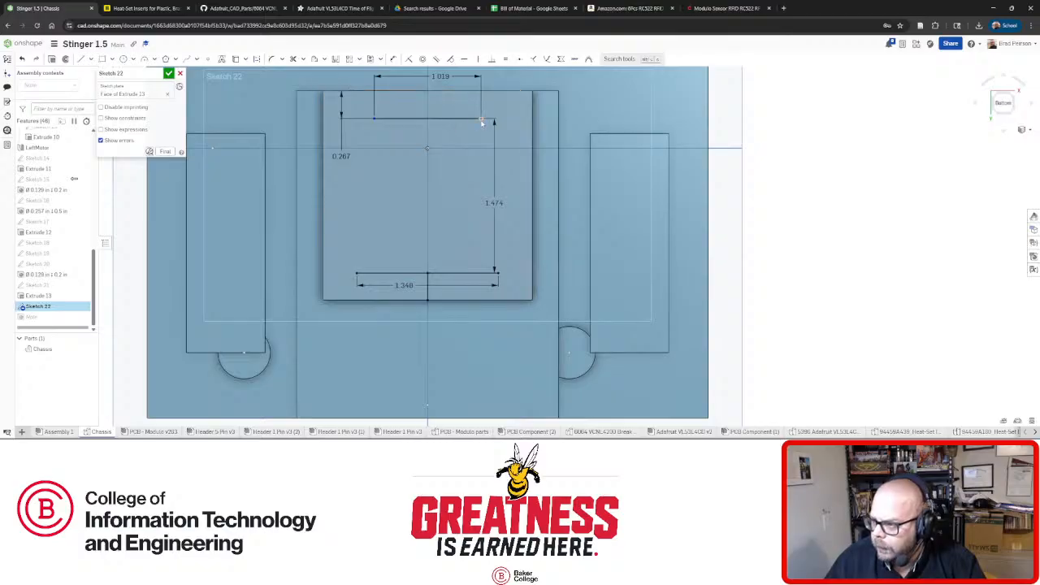
mouse_move(481, 118)
mouse_down()
mouse_move(513, 120)
mouse_move(457, 122)
mouse_move(478, 119)
mouse_up()
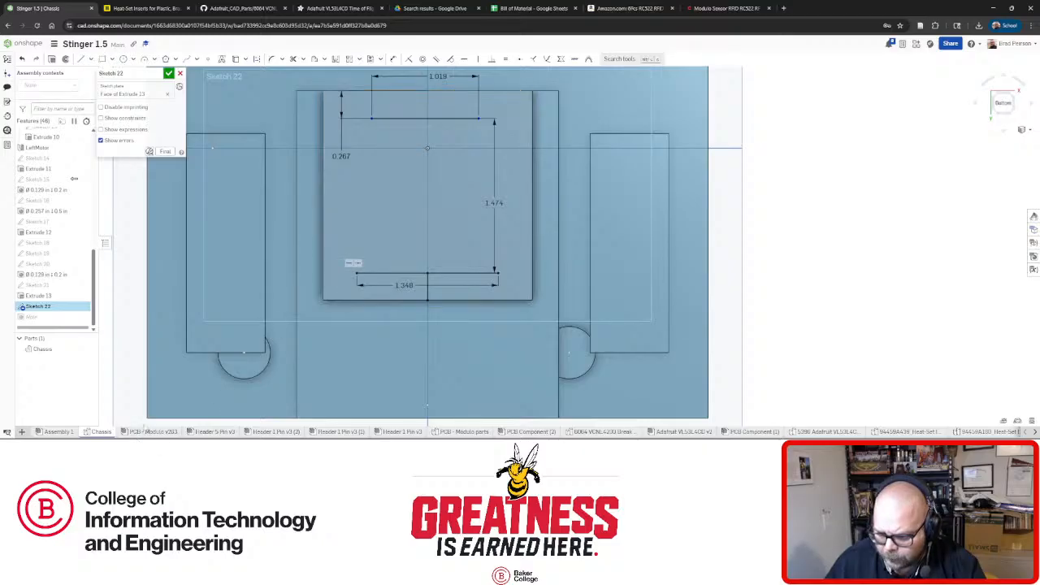
Measure the mounting-hole spacing on PCB - Modulo v203, then return to Sketch 22 in Chassis.
click(146, 431)
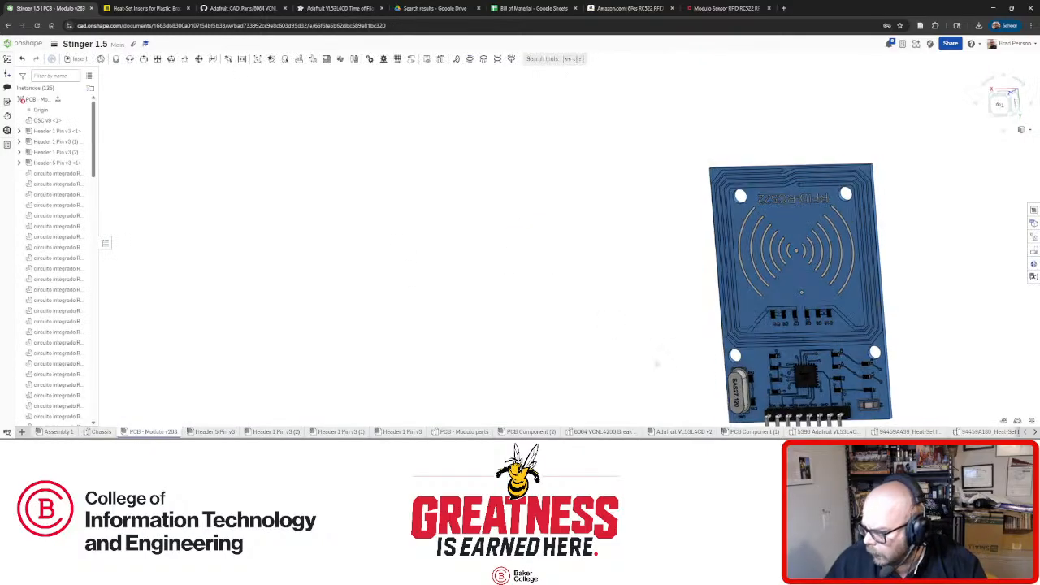
scroll(770, 364, up, 3)
click(669, 351)
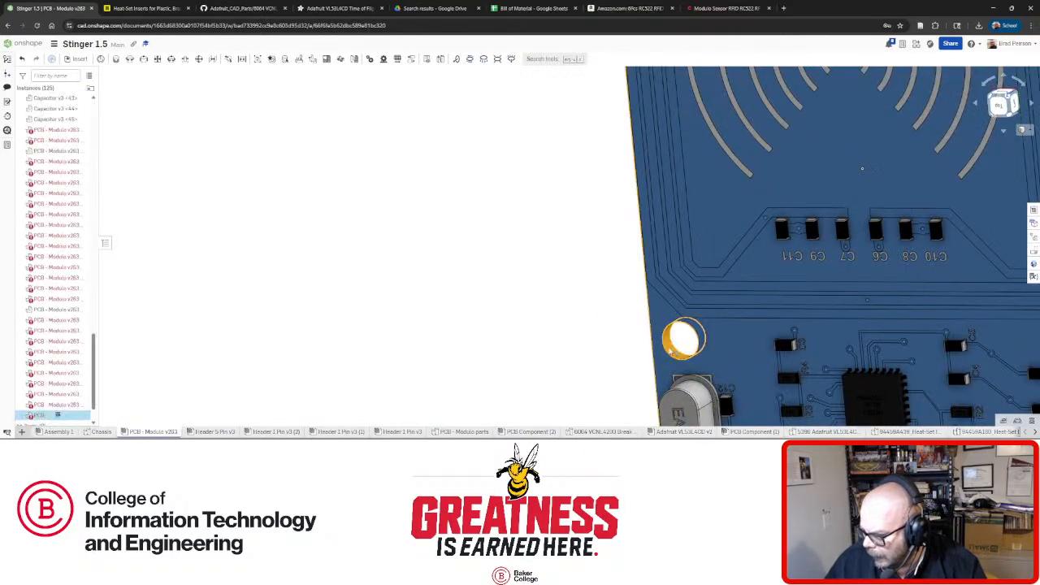
scroll(670, 350, down, 4)
scroll(670, 194, up, 3)
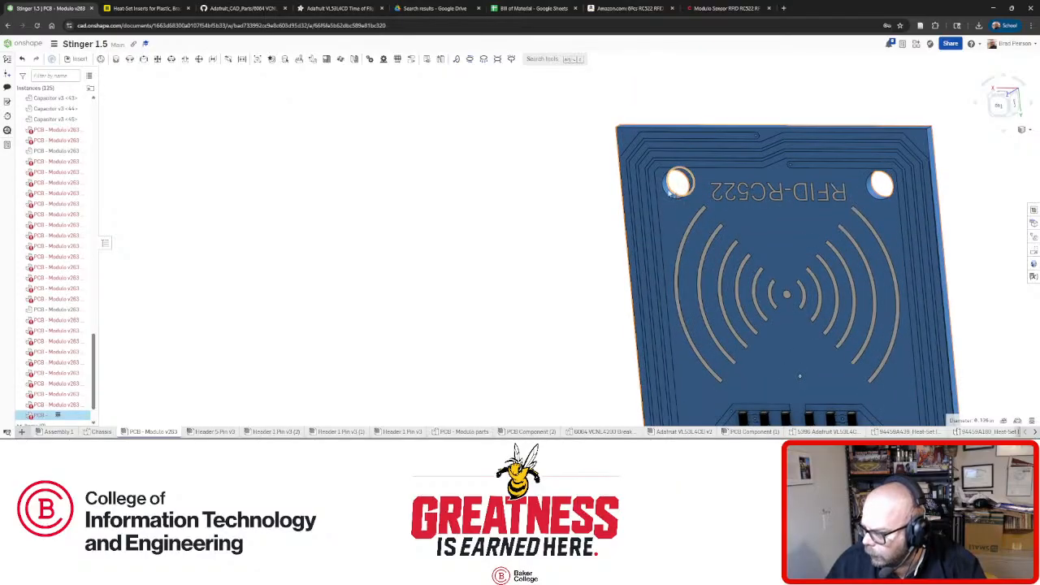
scroll(671, 191, up, 3)
click(666, 187)
scroll(609, 181, down, 5)
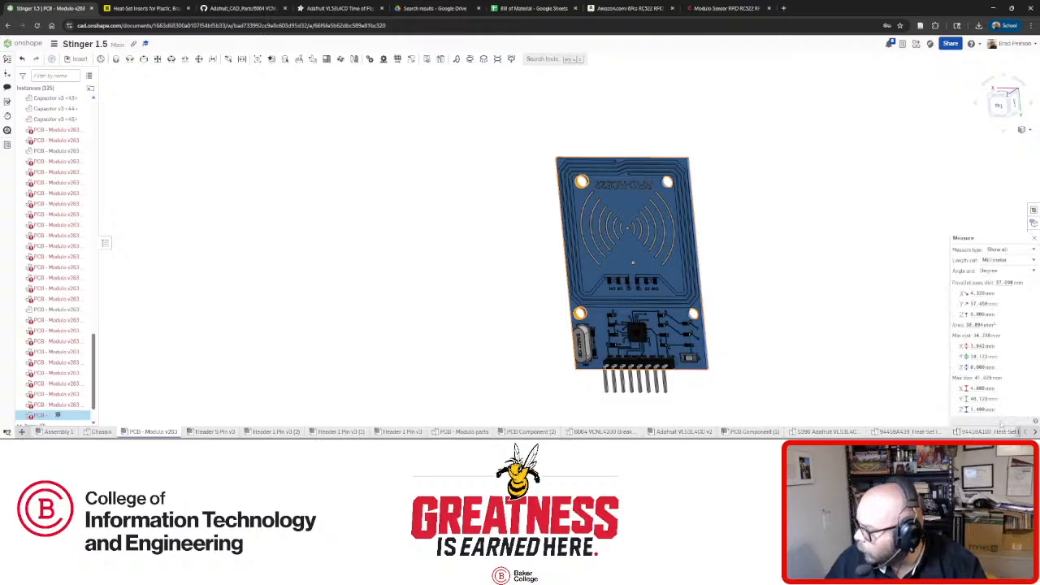
click(971, 419)
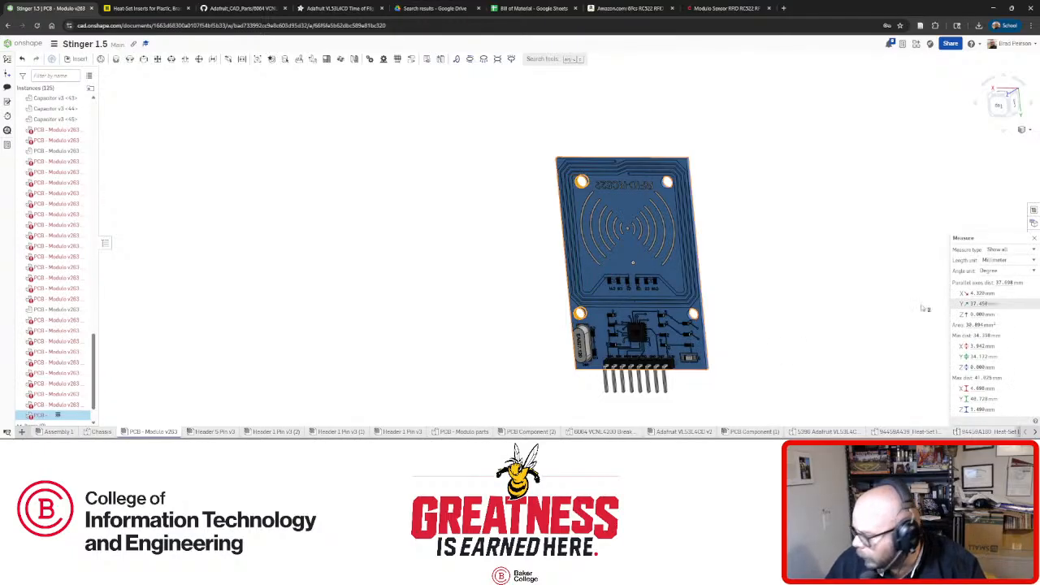
click(98, 432)
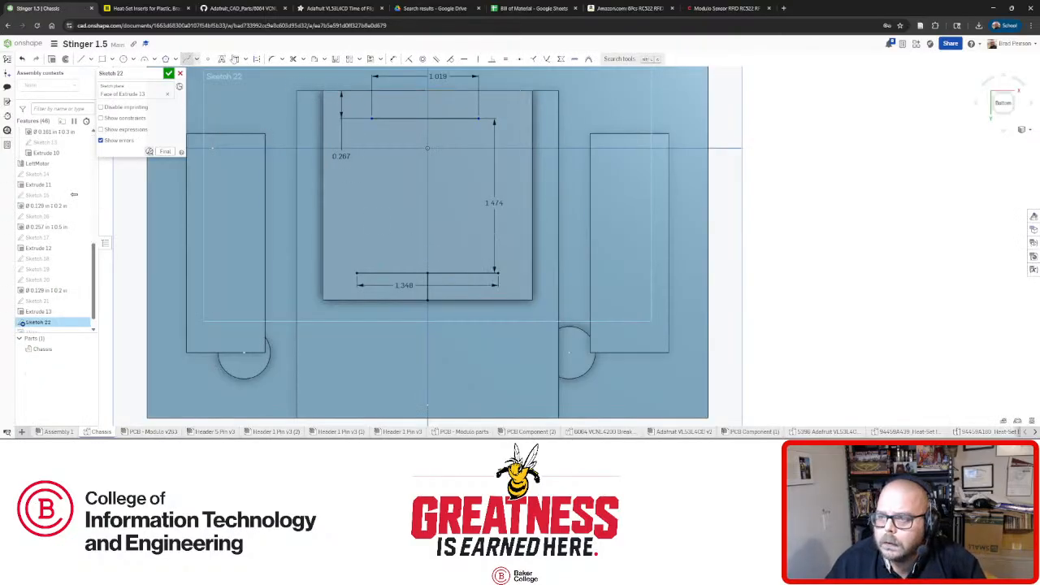
click(371, 119)
Add a small offset dimension between the top and bottom line endpoints, close Sketch 22, and switch to Assembly 1.
click(356, 273)
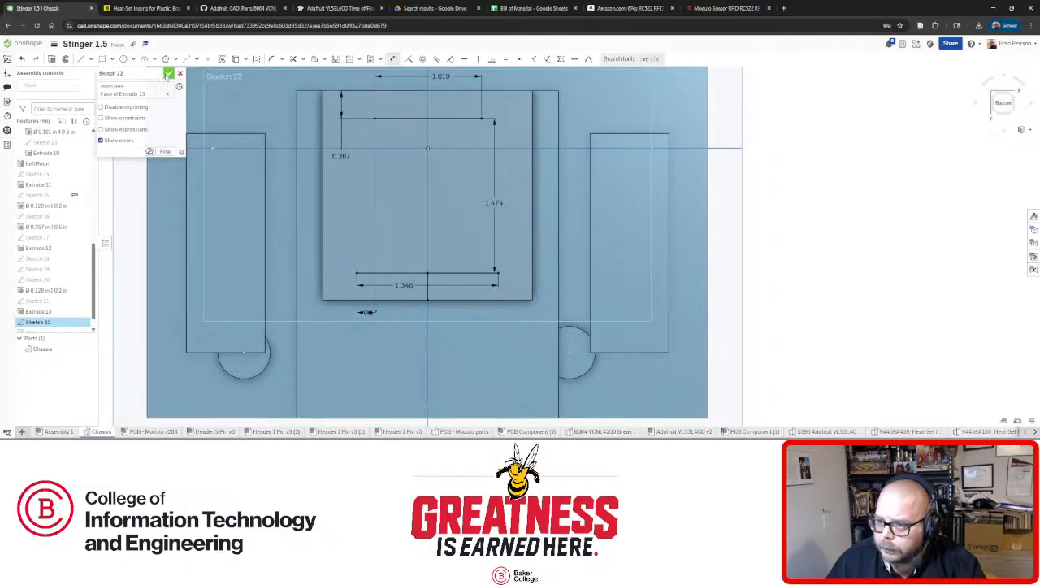
click(168, 74)
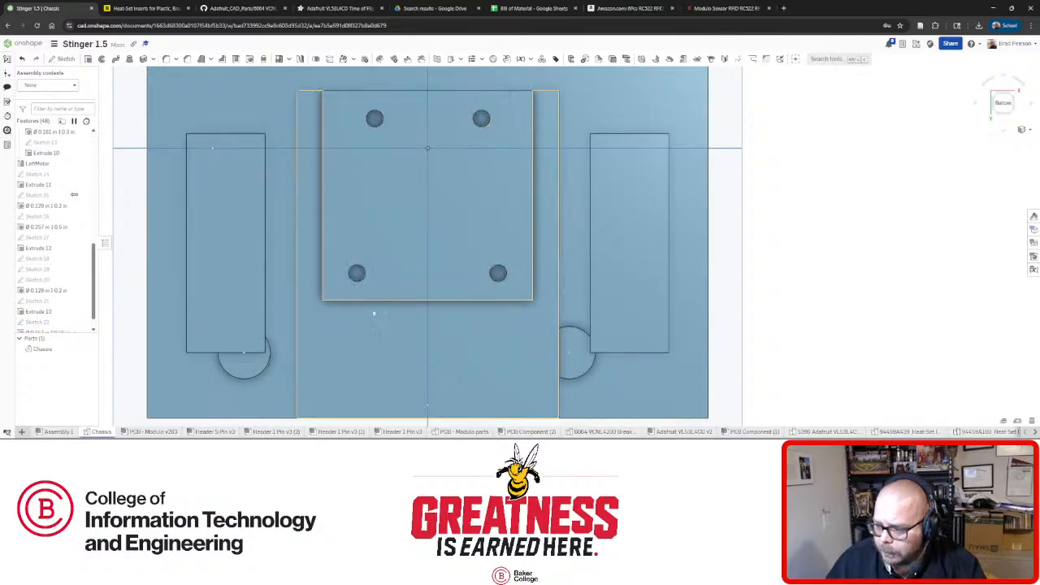
click(55, 432)
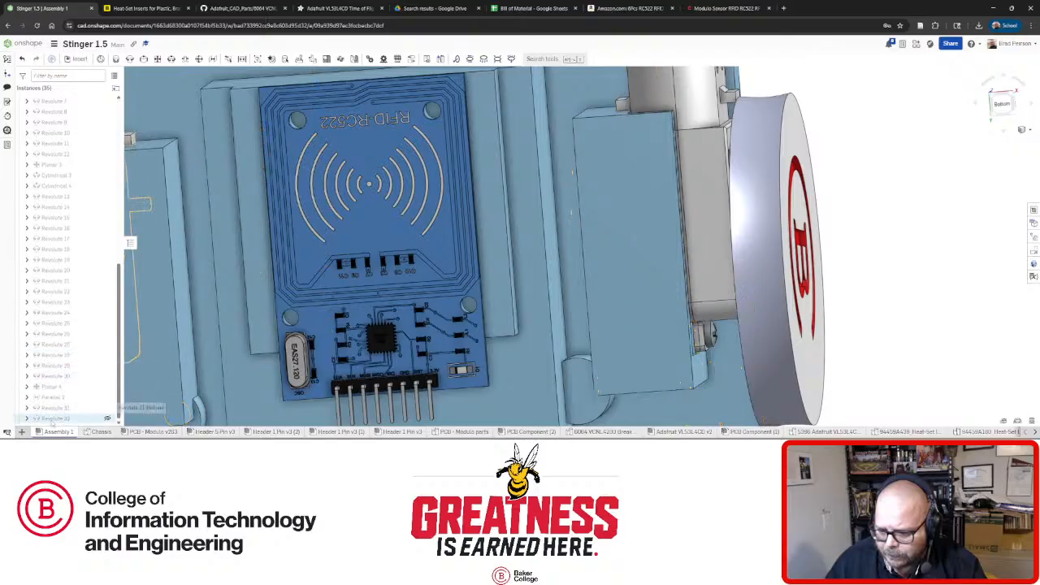
Redefine the board's Revolute mate between its mounting hole and the chassis insert hole.
click(56, 419)
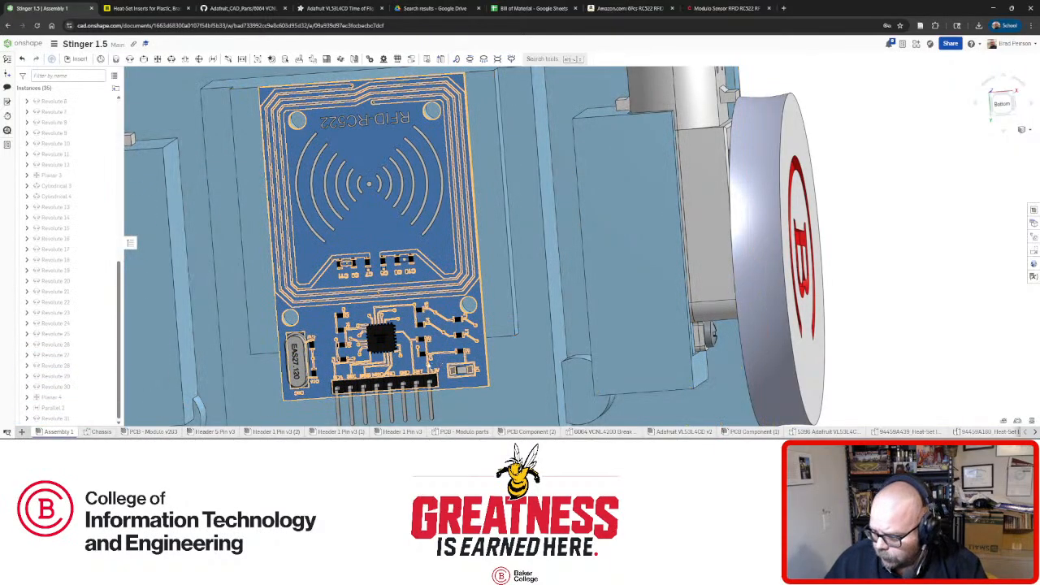
drag(381, 349, 461, 351)
scroll(364, 329, up, 5)
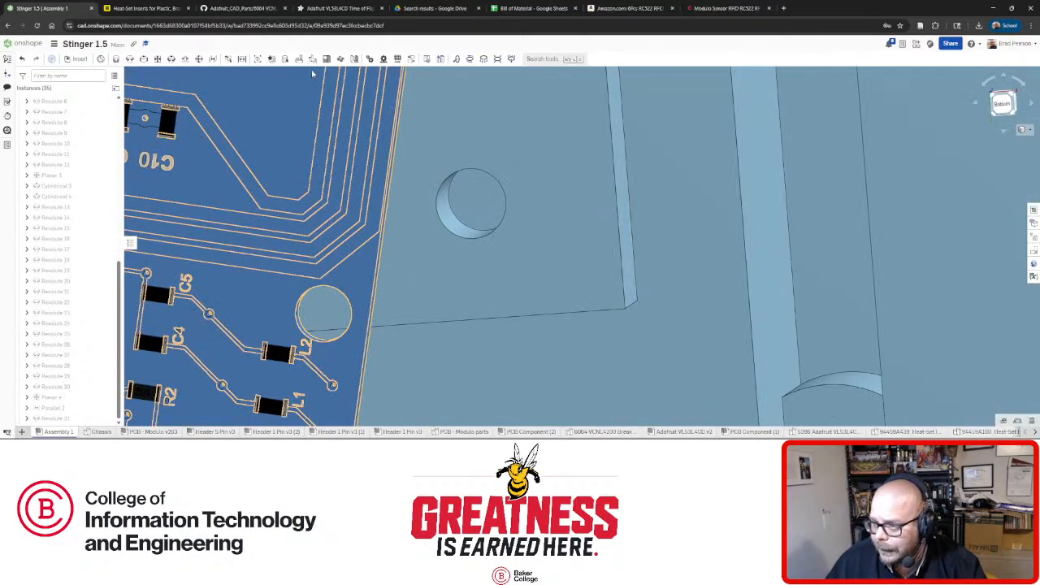
click(129, 59)
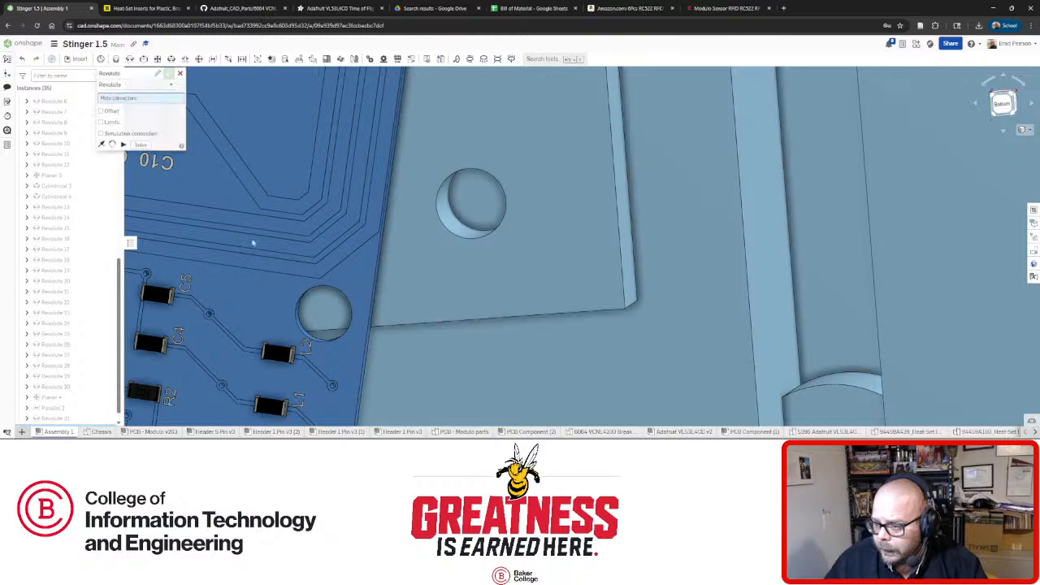
scroll(304, 315, up, 5)
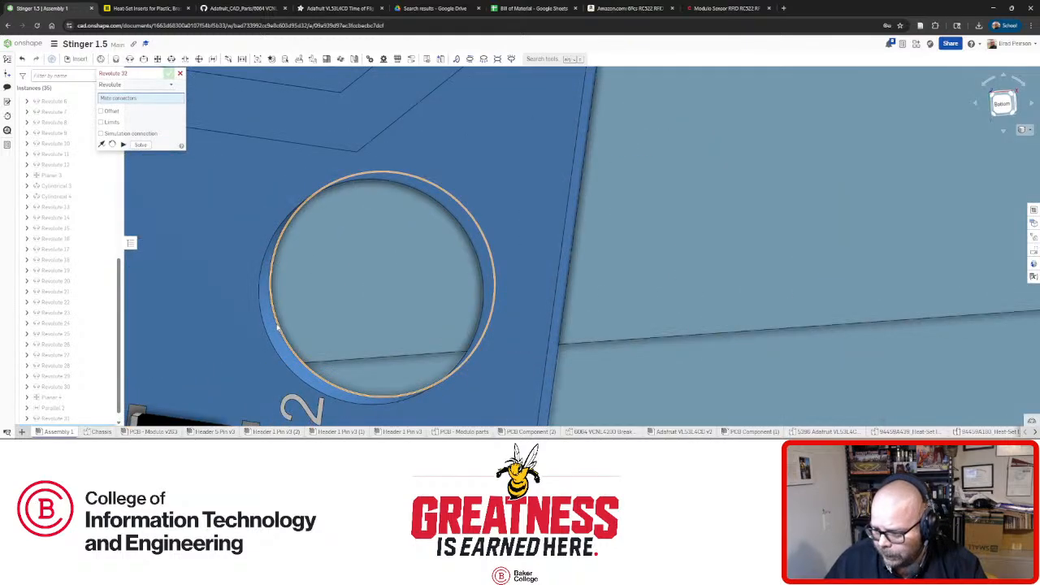
click(277, 326)
scroll(246, 284, down, 6)
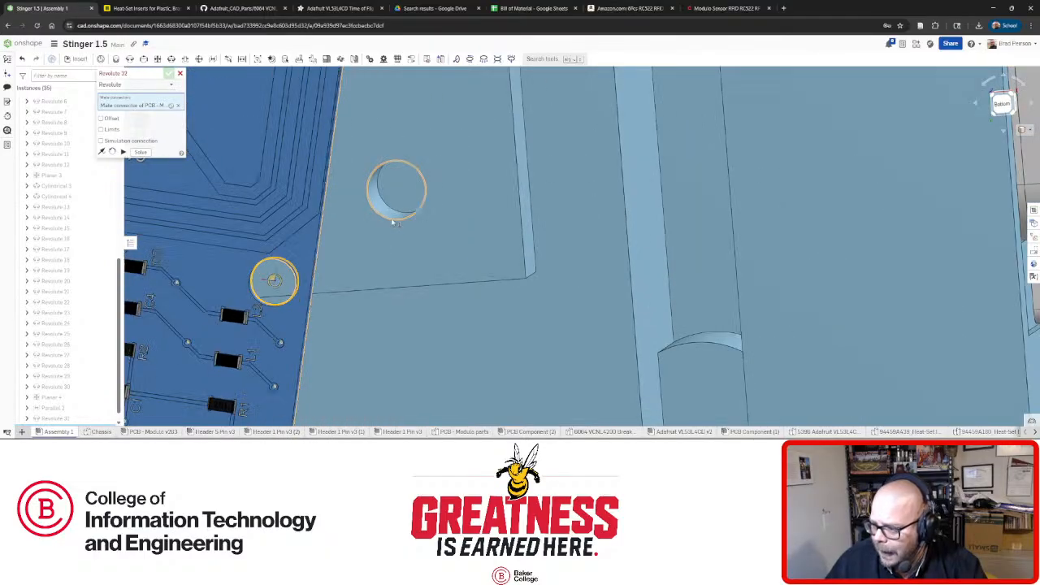
click(393, 221)
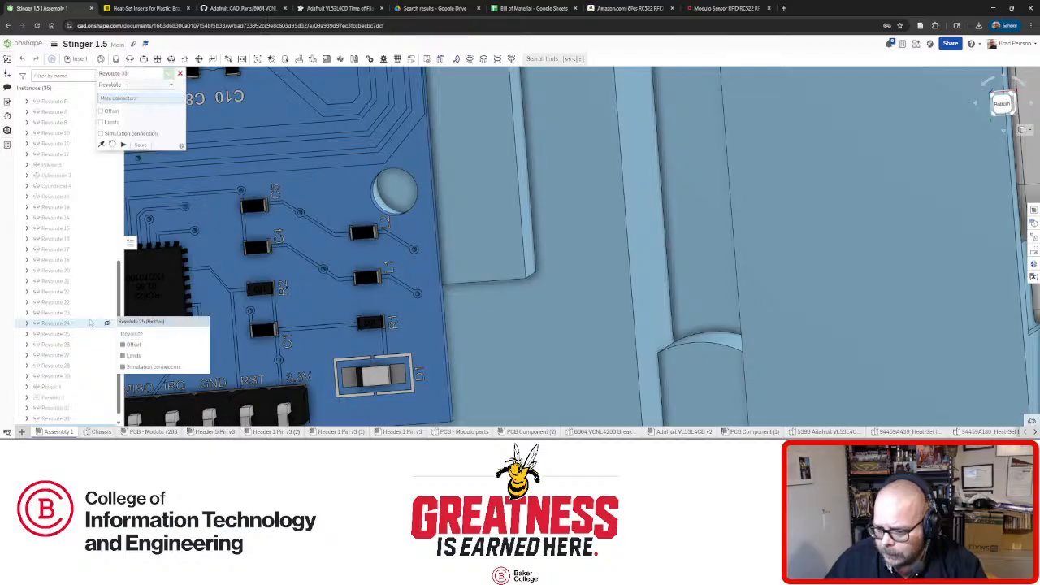
scroll(488, 247, down, 3)
right_drag(447, 210, 384, 208)
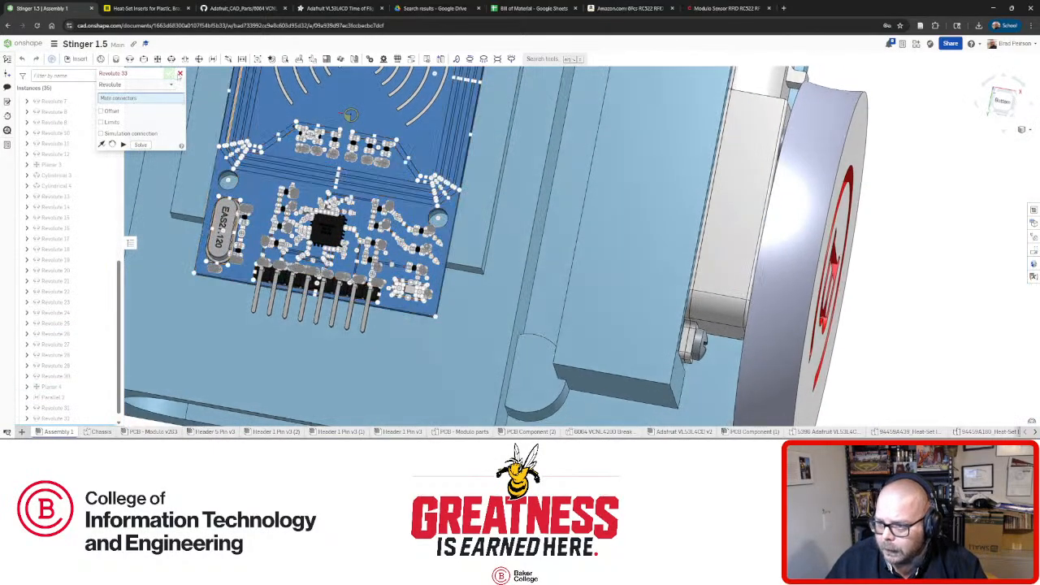
key(Escape)
From the Bottom view, make the RFID board transparent to confirm all four holes align, then restore it.
click(1002, 102)
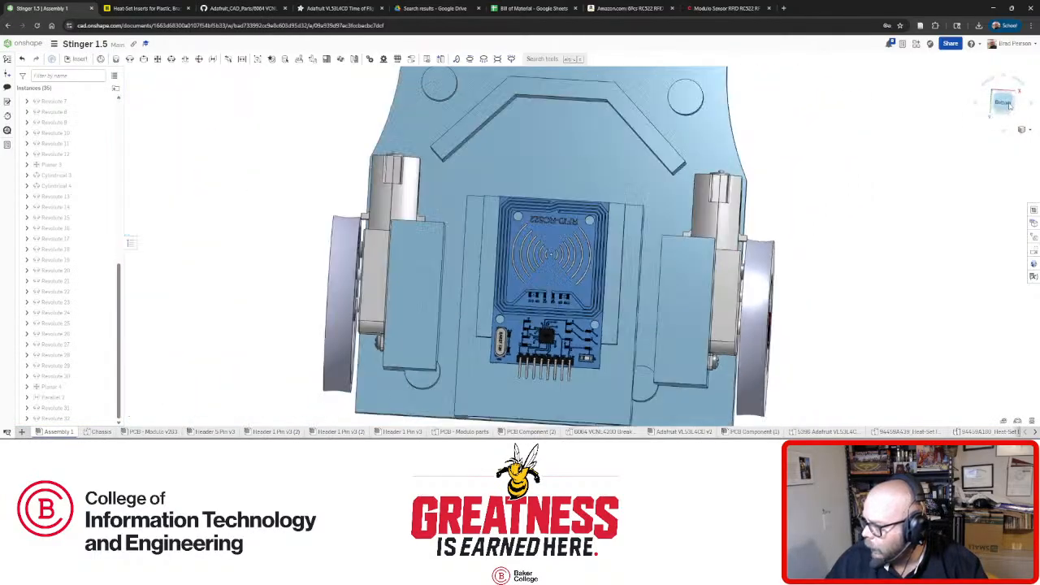
scroll(602, 346, up, 3)
scroll(601, 346, up, 1)
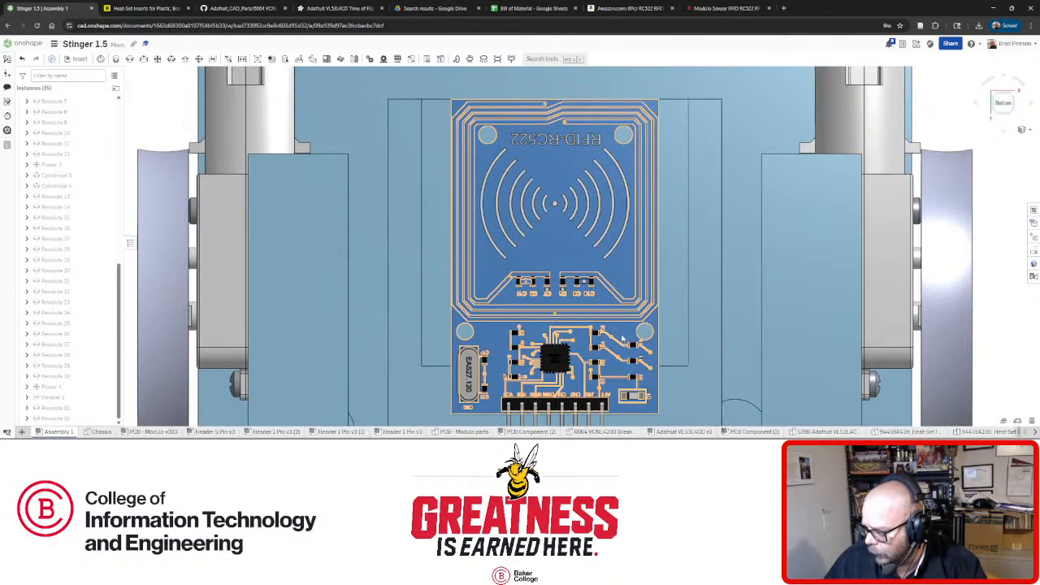
right_click(623, 113)
click(665, 152)
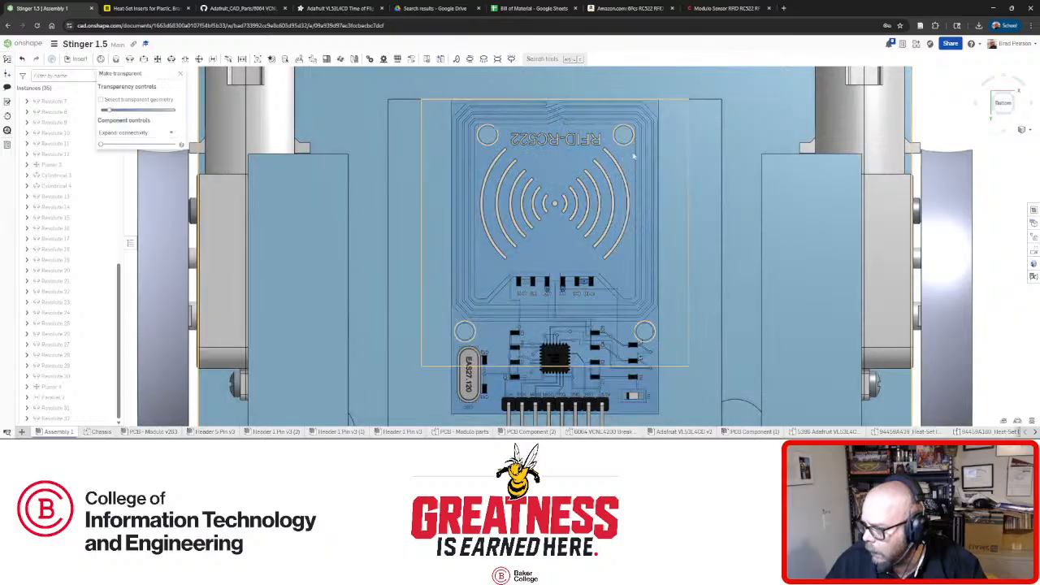
scroll(628, 136, up, 4)
scroll(628, 135, down, 2)
scroll(324, 122, up, 2)
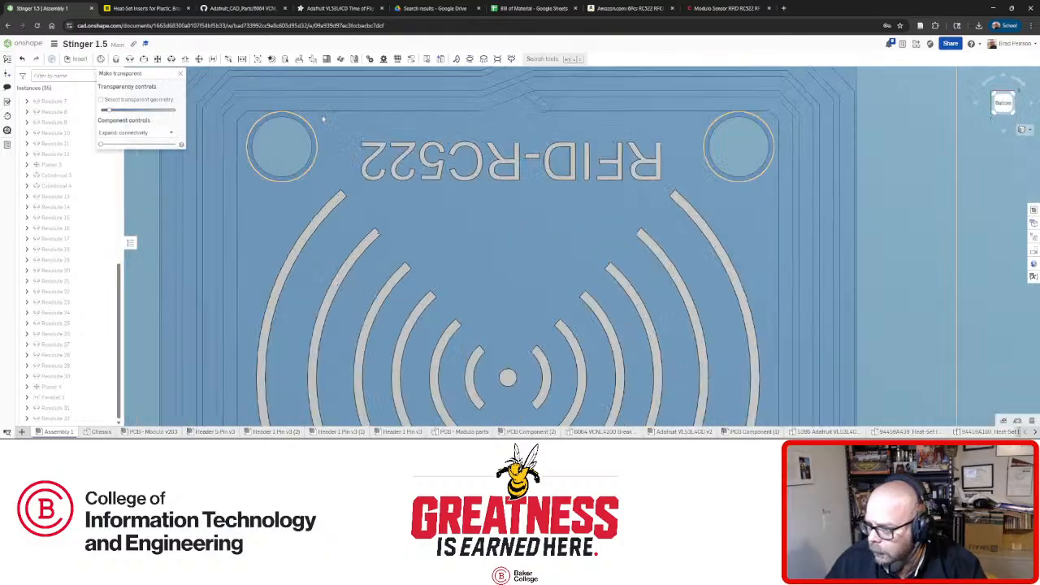
scroll(324, 126, down, 5)
scroll(301, 396, up, 2)
scroll(270, 382, up, 2)
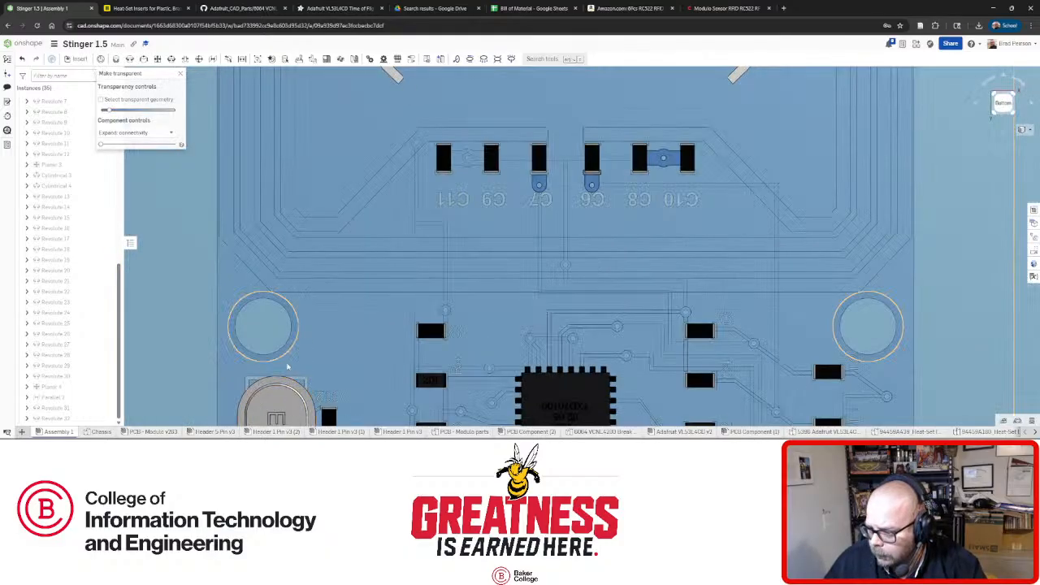
scroll(441, 406, down, 3)
scroll(638, 342, up, 4)
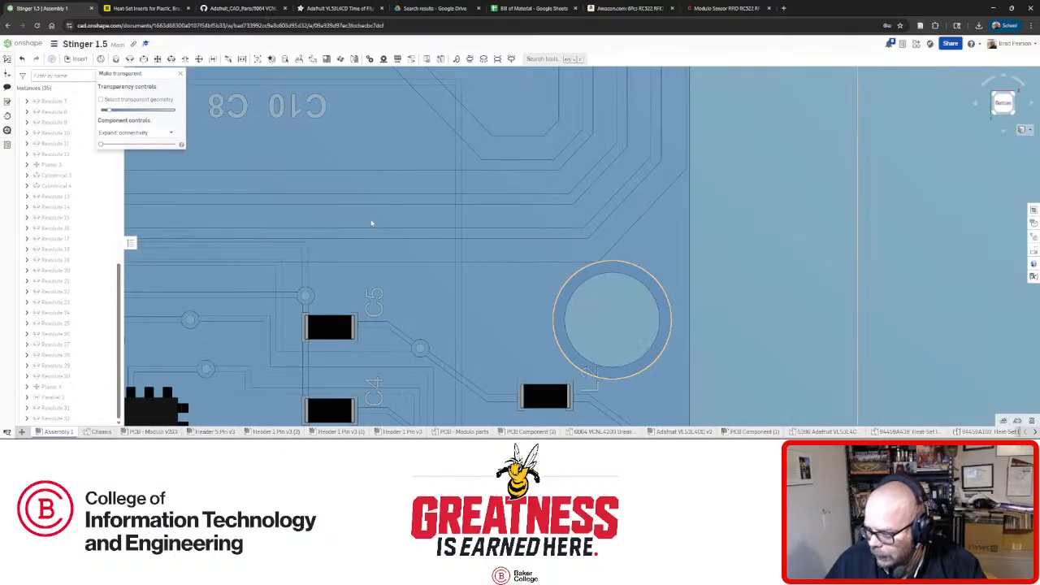
click(181, 74)
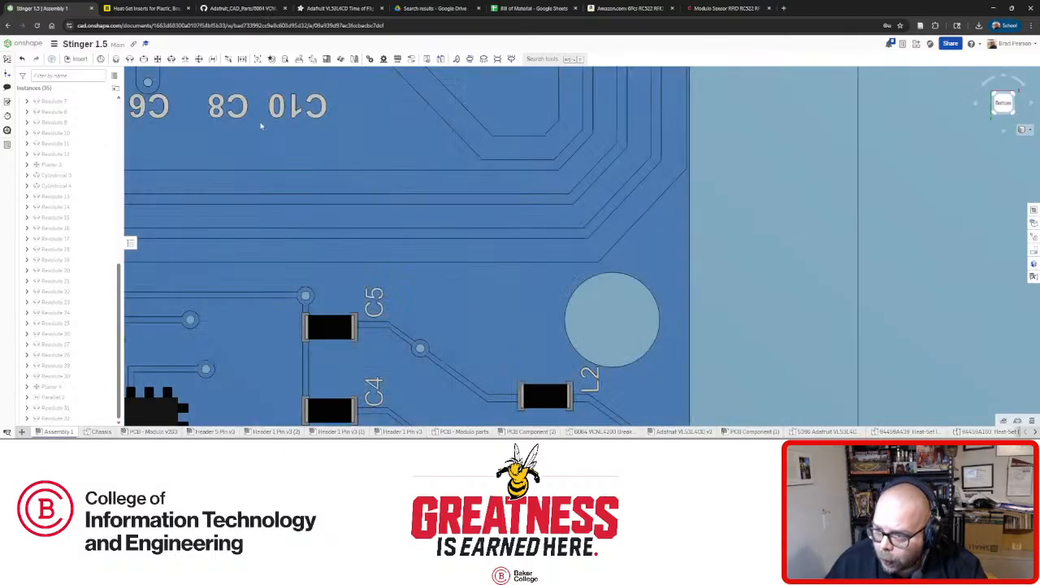
scroll(403, 218, down, 5)
scroll(476, 229, down, 3)
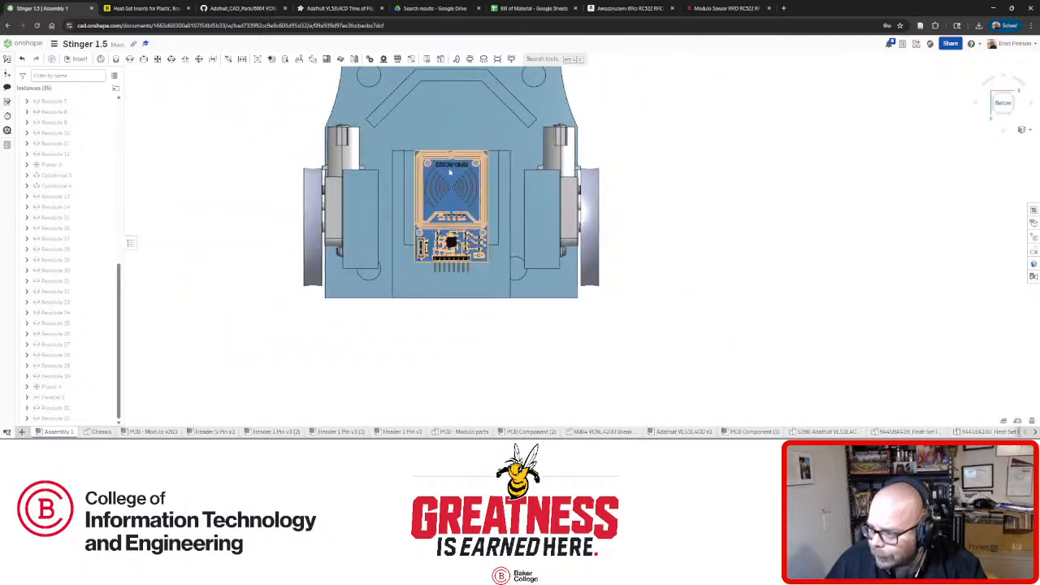
scroll(461, 191, up, 5)
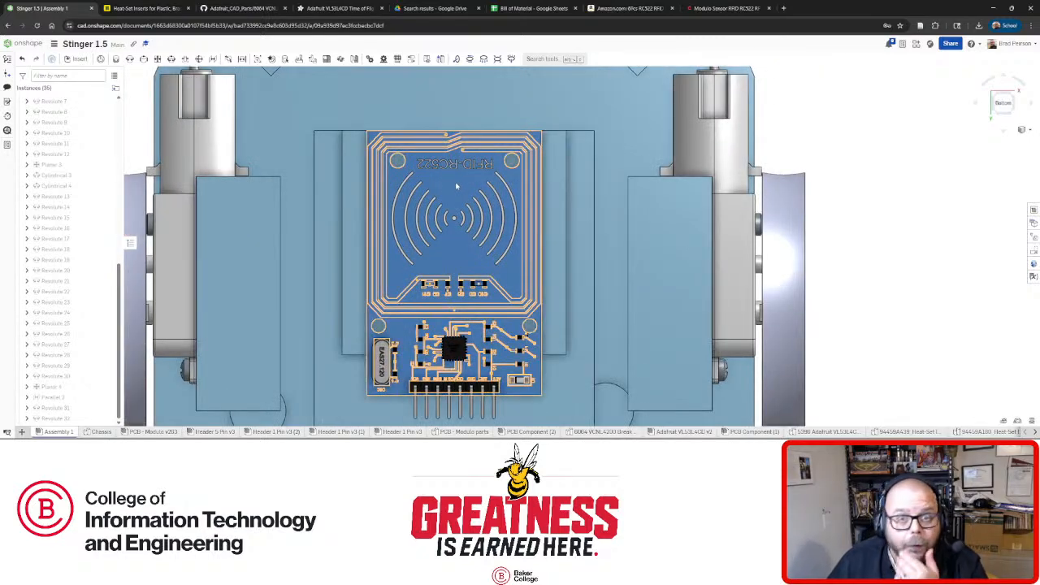
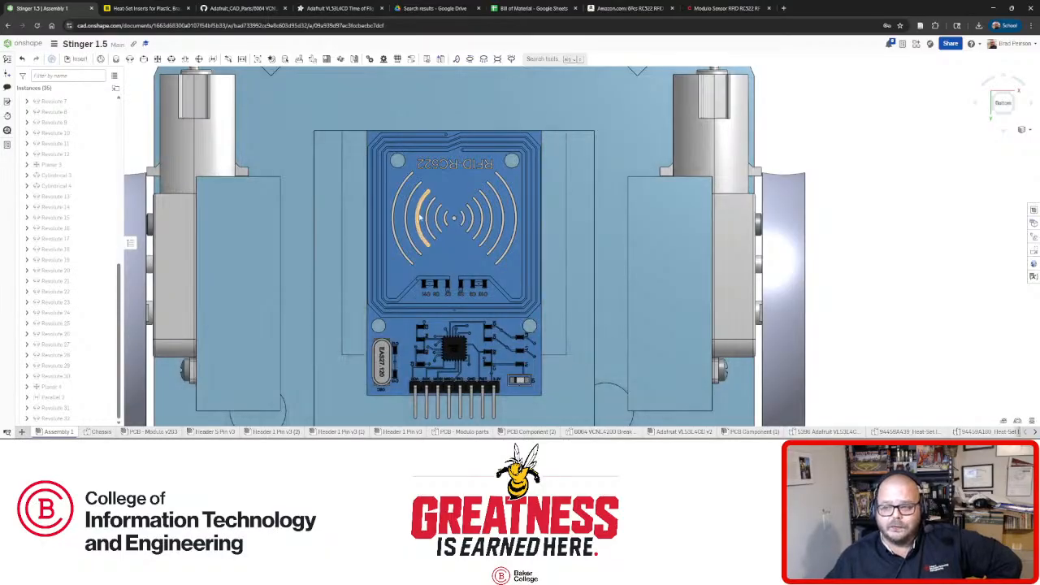
Orbit and zoom to the chassis's back and make the chassis part transparent from its context menu.
right_drag(486, 304, 573, 325)
scroll(573, 325, down, 5)
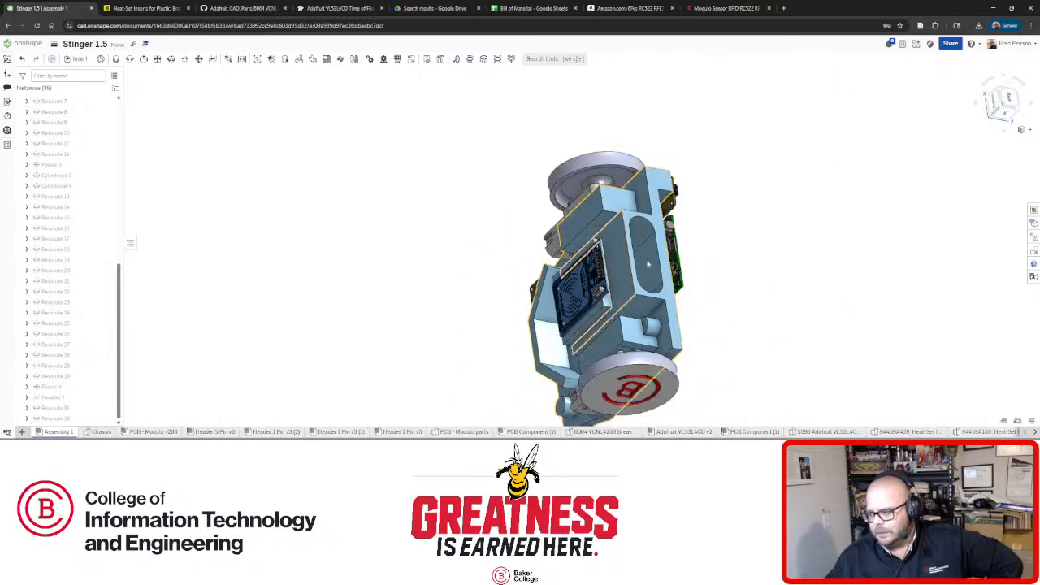
right_drag(647, 263, 596, 303)
scroll(593, 305, up, 5)
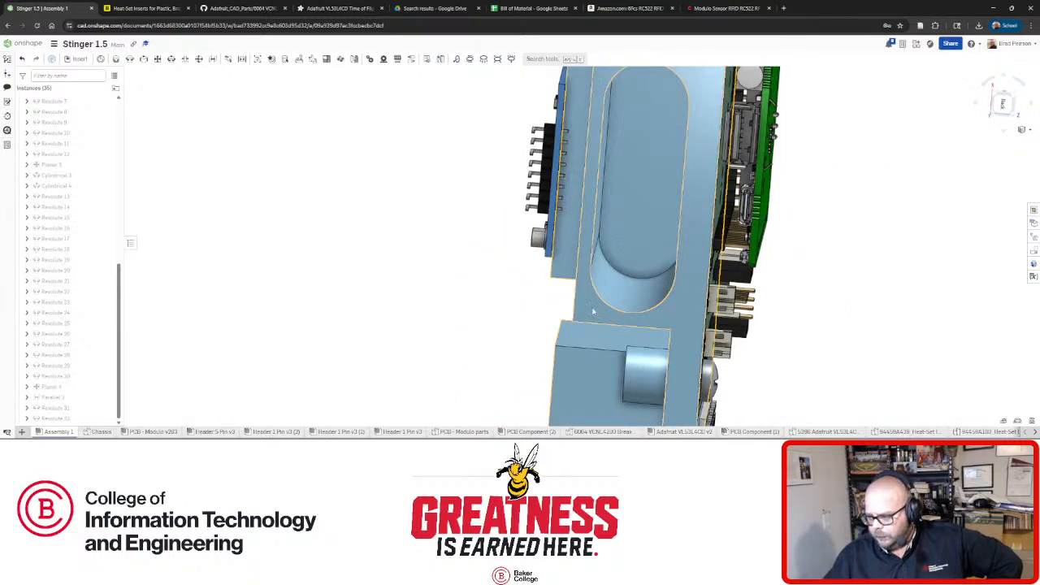
right_click(591, 312)
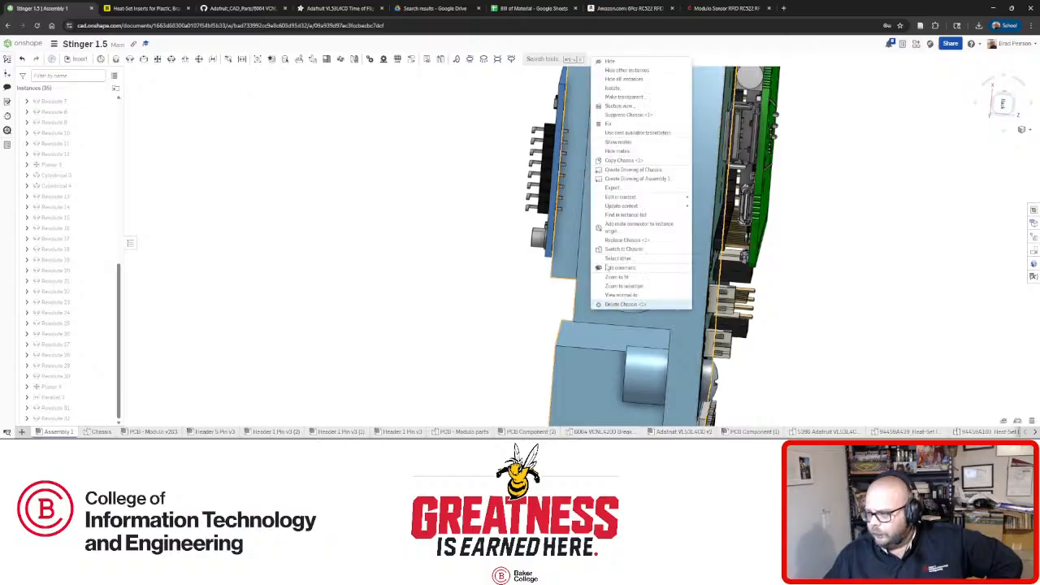
click(637, 97)
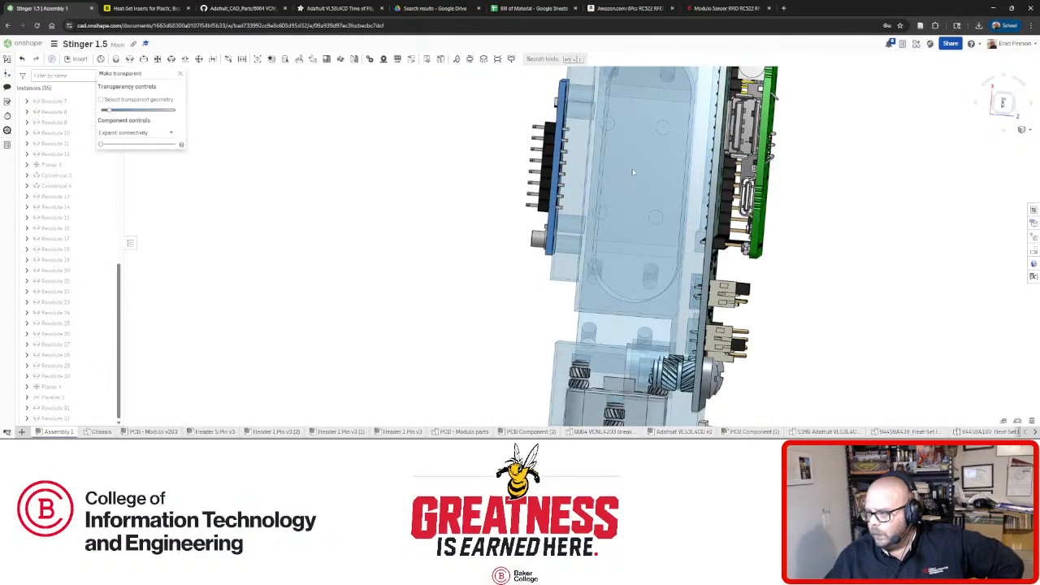
Inspect the transparent assembly from the left view and a tilted back view.
right_drag(633, 172, 611, 154)
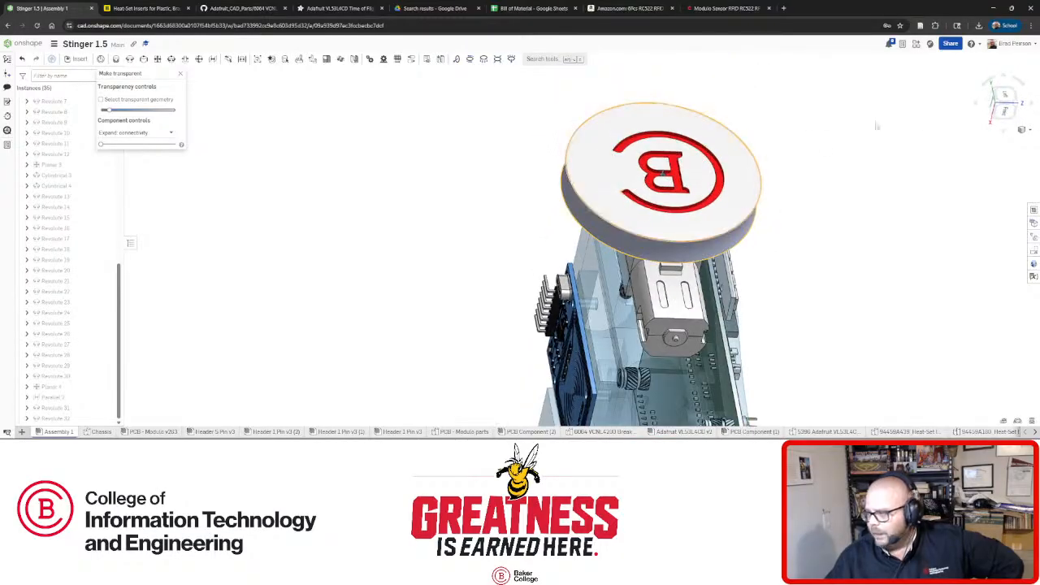
click(1004, 96)
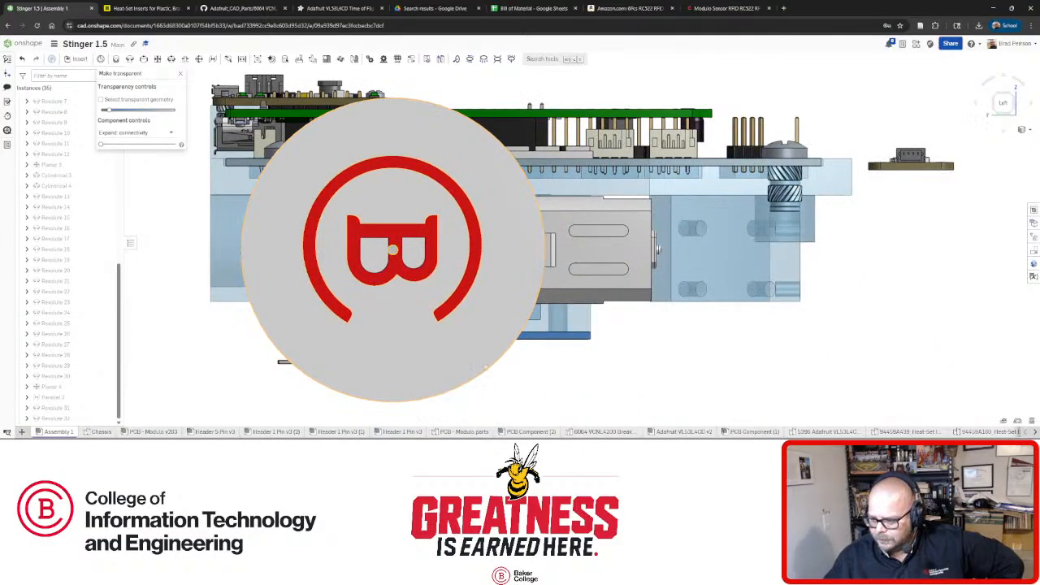
scroll(485, 367, down, 5)
scroll(542, 341, up, 5)
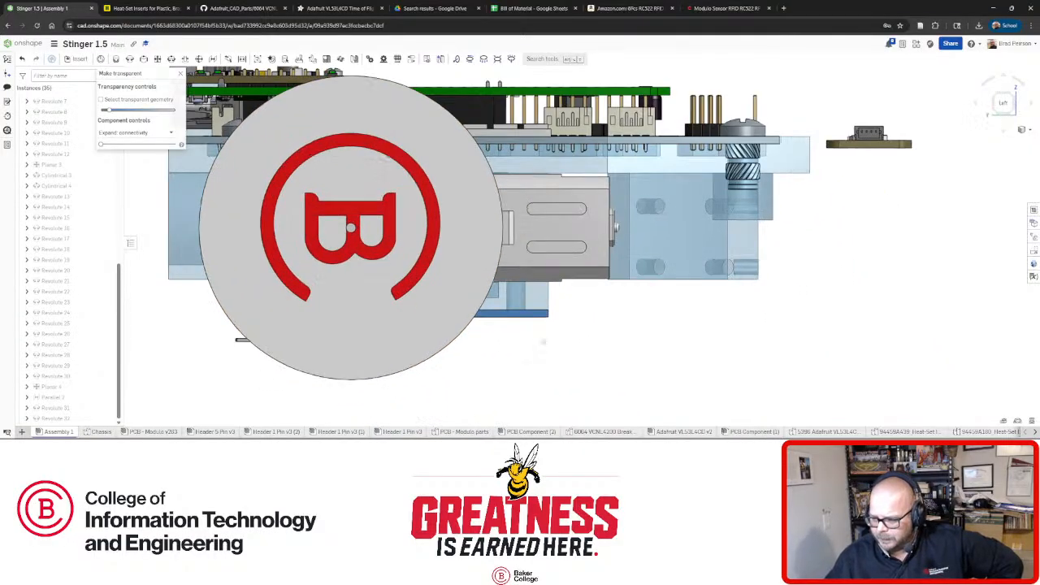
scroll(529, 324, up, 2)
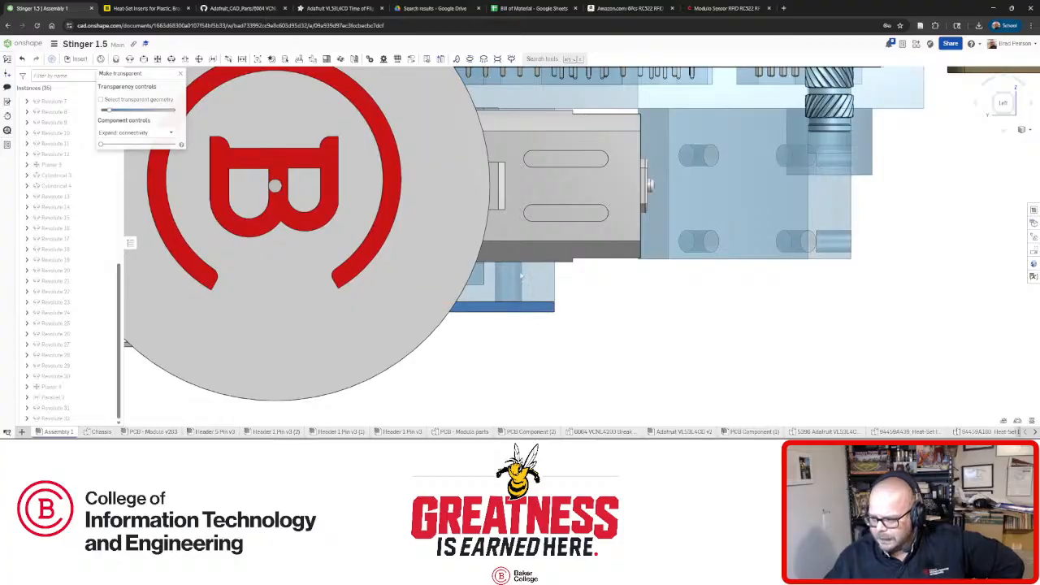
right_drag(520, 276, 387, 268)
scroll(377, 267, up, 3)
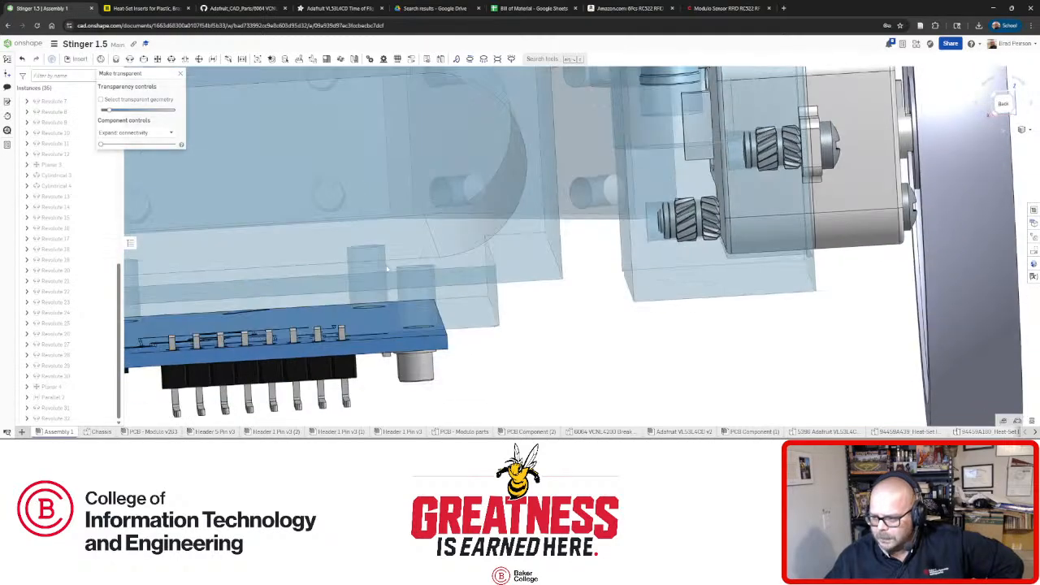
Orbit around the circuit board and enclosure, then open the Chassis part studio and view its underside.
right_drag(492, 337, 488, 321)
scroll(479, 309, up, 6)
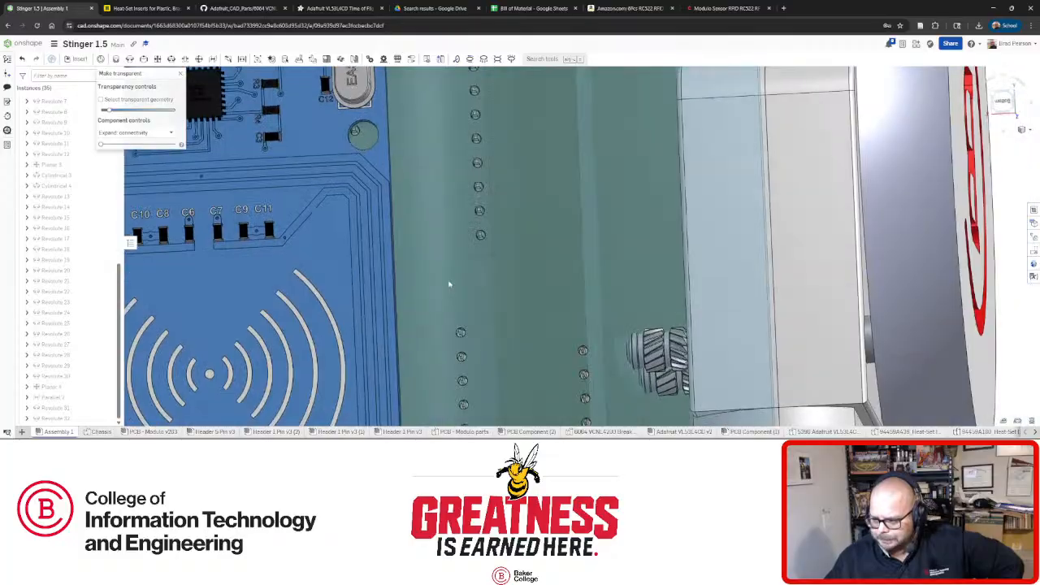
right_drag(448, 283, 460, 286)
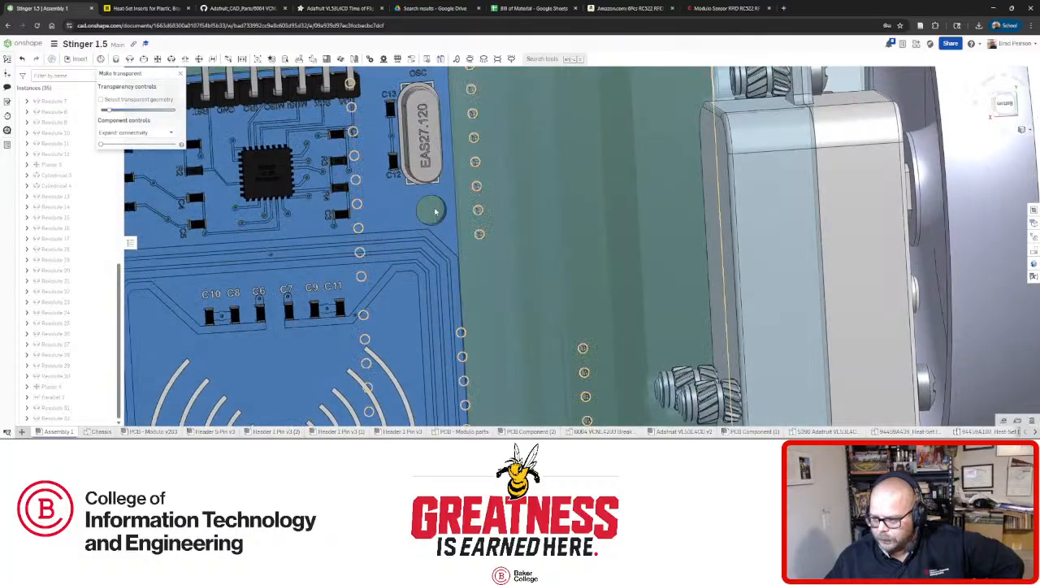
right_drag(433, 212, 444, 267)
scroll(443, 268, down, 5)
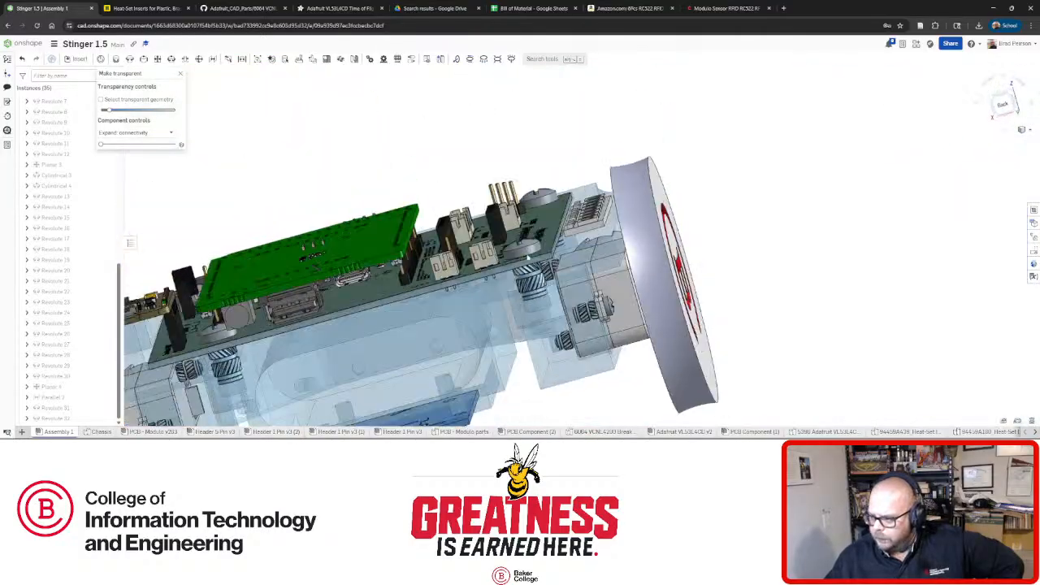
right_drag(520, 268, 533, 266)
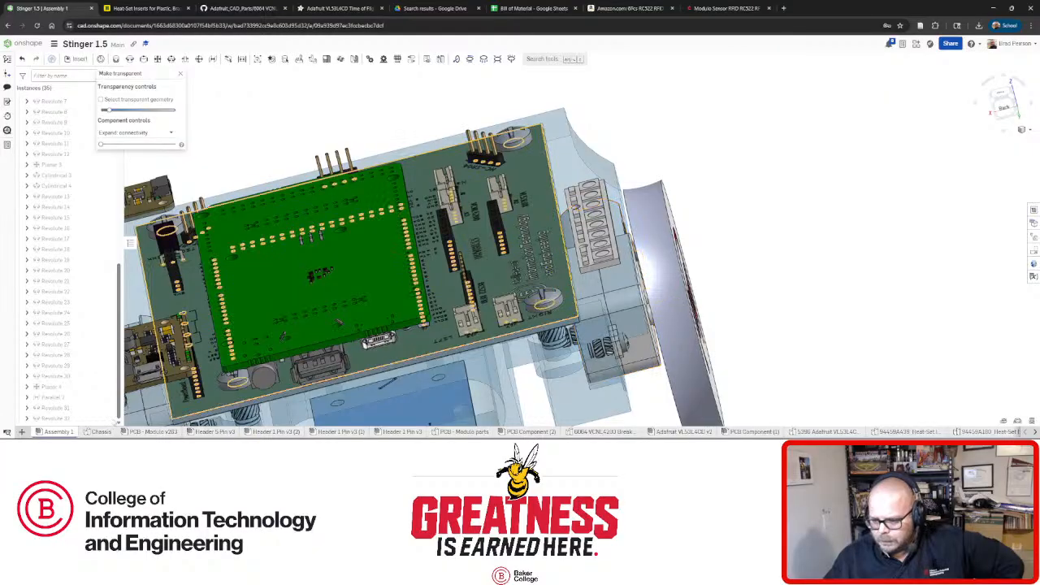
click(101, 431)
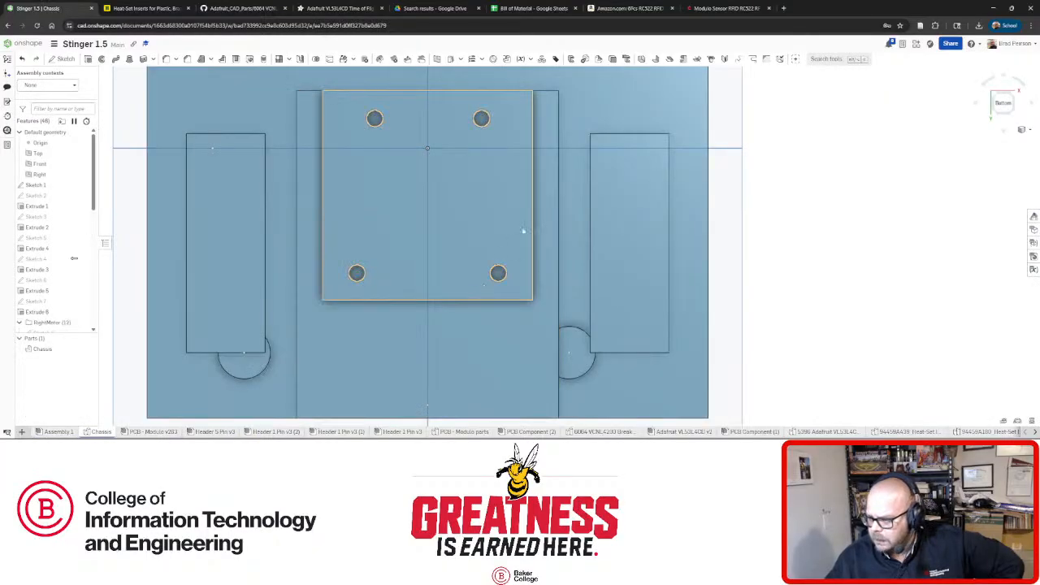
right_drag(524, 230, 437, 324)
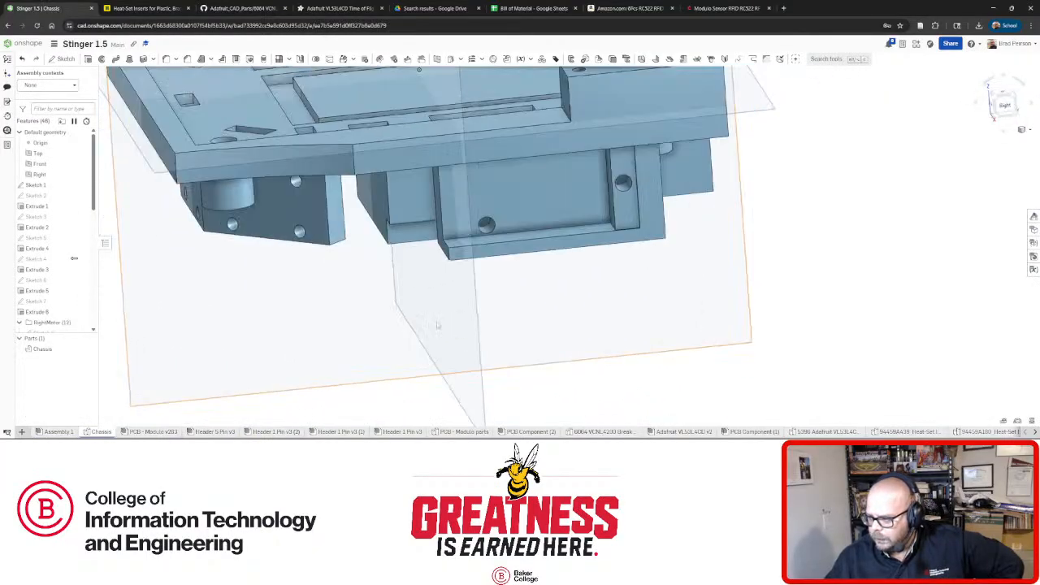
Check the chassis in top and front views, briefly selecting the plane and the circular boss face.
scroll(488, 213, up, 10)
scroll(568, 195, up, 5)
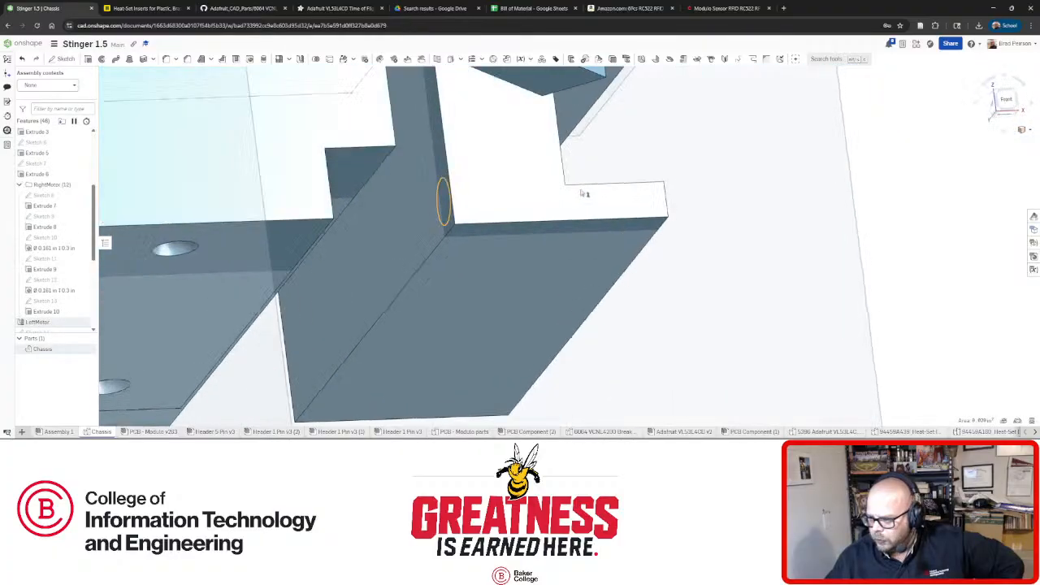
right_drag(583, 194, 435, 221)
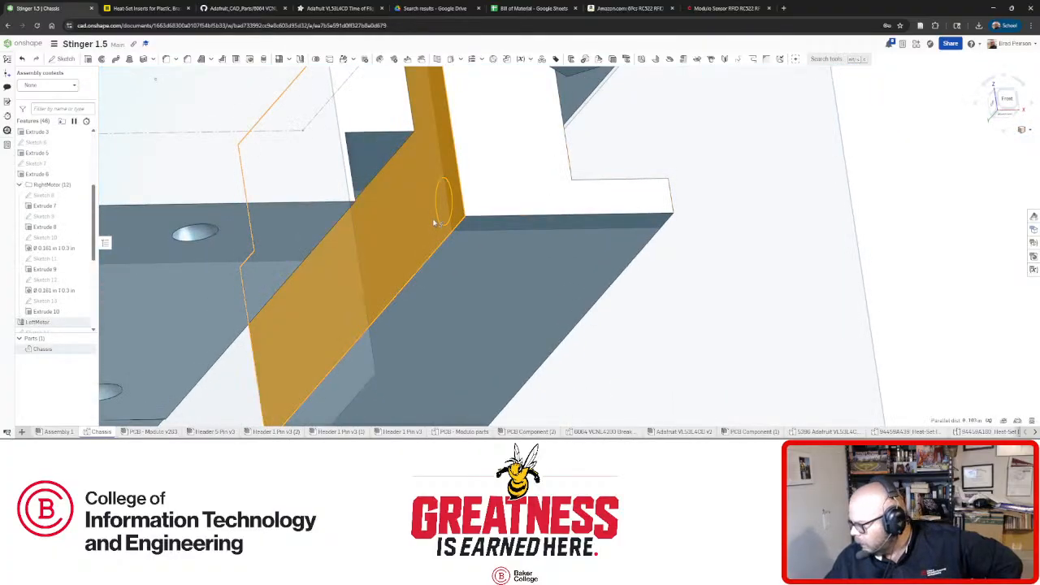
click(679, 261)
scroll(658, 262, down, 5)
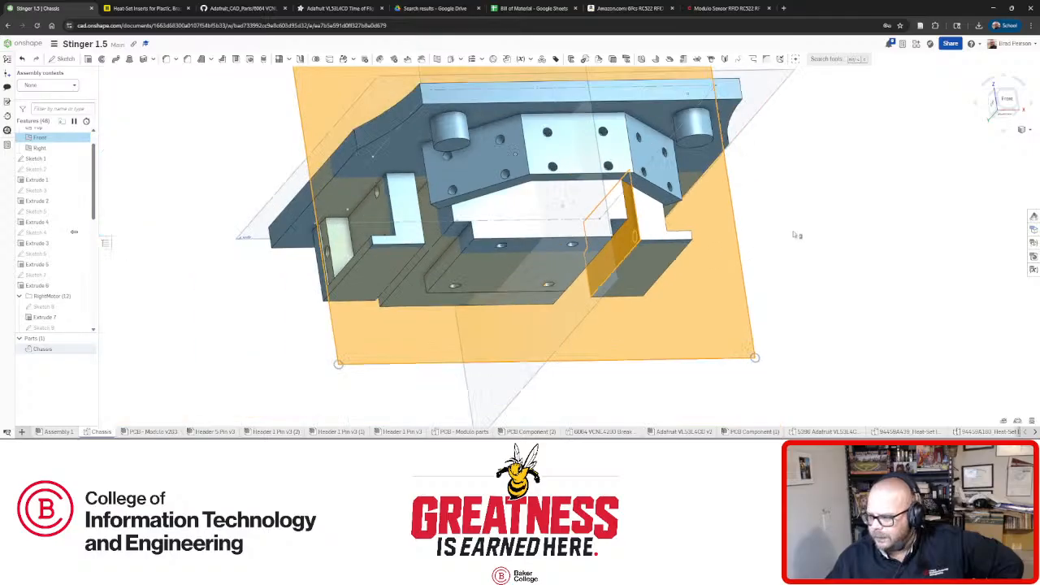
click(795, 235)
right_drag(796, 235, 741, 245)
key(shift+5)
scroll(662, 294, up, 3)
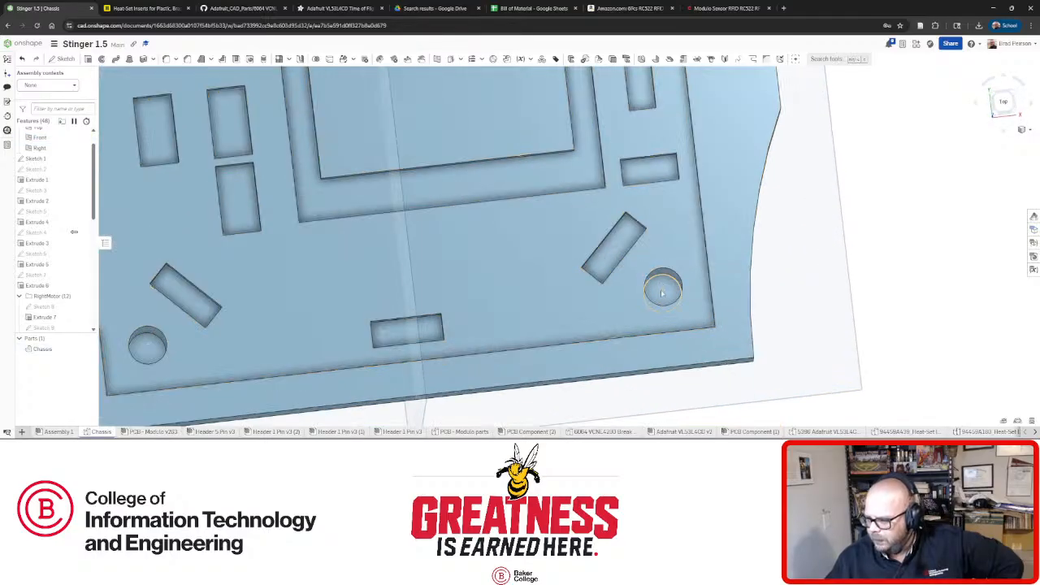
key(shift+1)
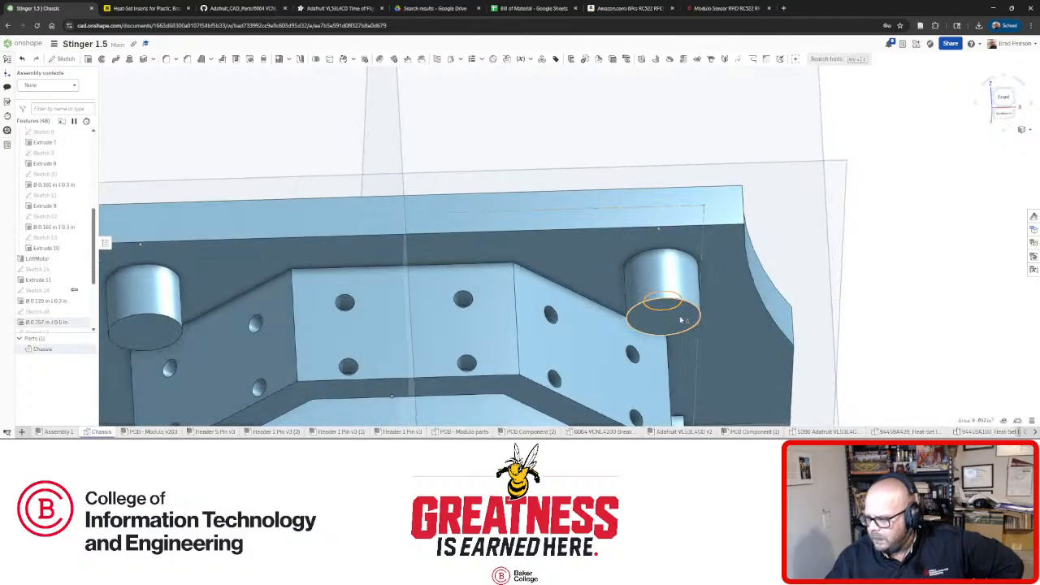
click(681, 320)
key(space)
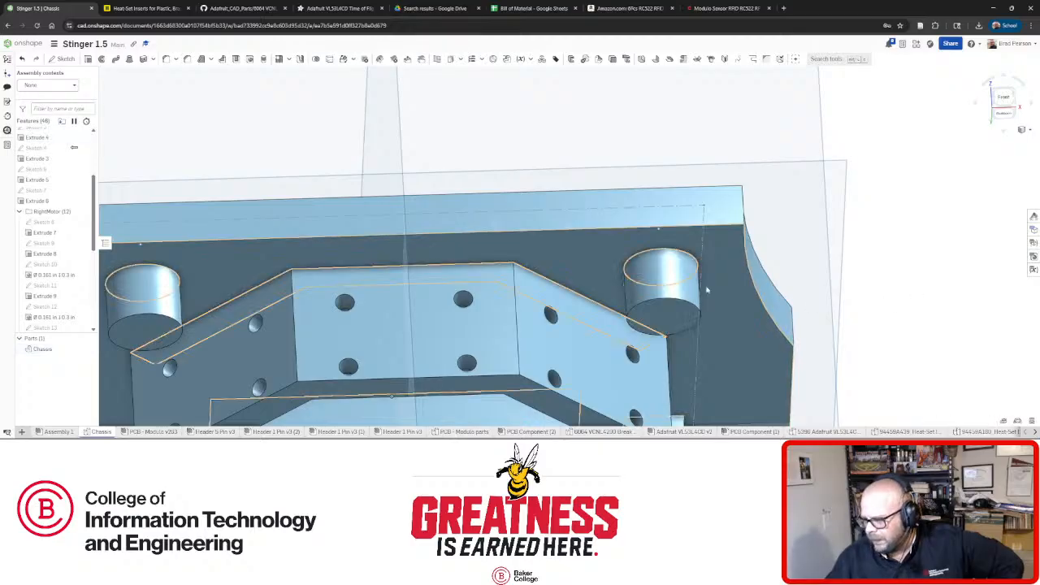
Rotate the chassis to look down onto the sensor-mount block.
right_drag(708, 290, 703, 320)
scroll(703, 315, down, 3)
right_drag(646, 300, 626, 356)
scroll(631, 346, down, 5)
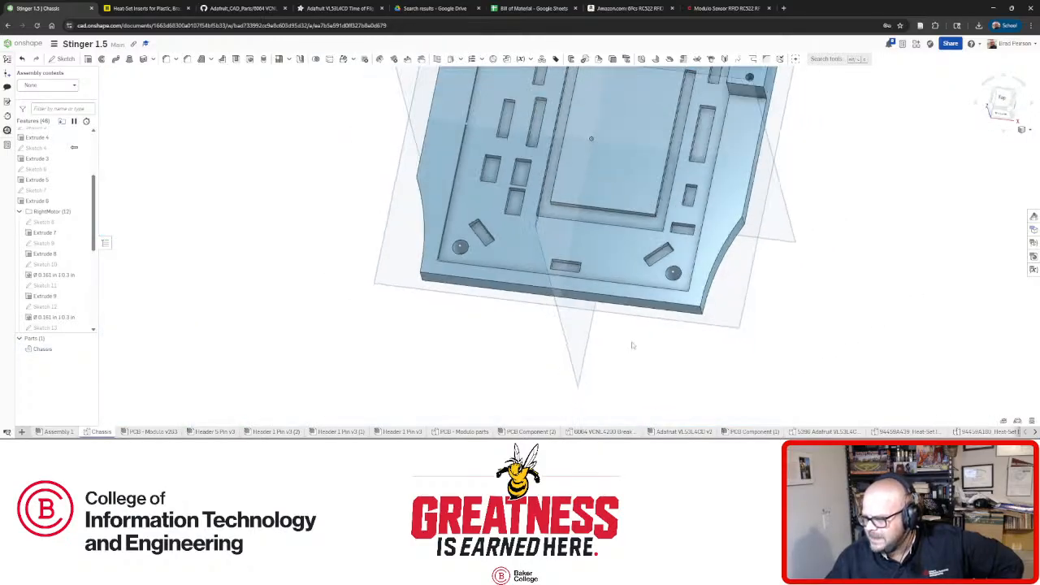
scroll(674, 203, up, 8)
right_drag(680, 301, 471, 235)
scroll(497, 314, down, 8)
scroll(646, 349, up, 6)
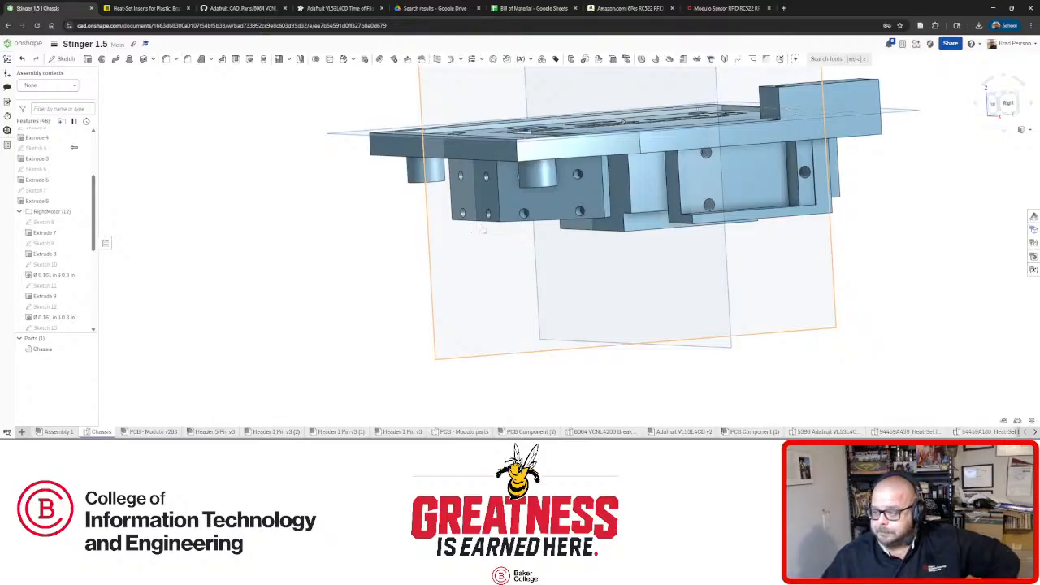
Orbit to a face-on bottom view of the chassis underside, then return to Assembly 1.
right_drag(536, 213, 550, 130)
right_drag(550, 242, 480, 328)
scroll(540, 201, down, 3)
scroll(495, 214, up, 4)
scroll(481, 227, down, 2)
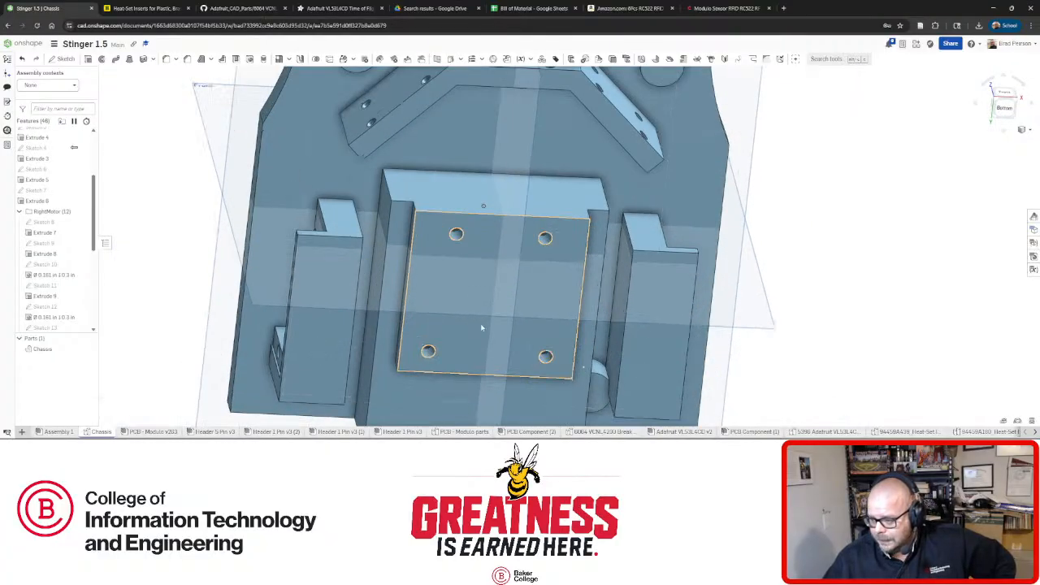
right_drag(474, 263, 469, 235)
scroll(469, 237, down, 2)
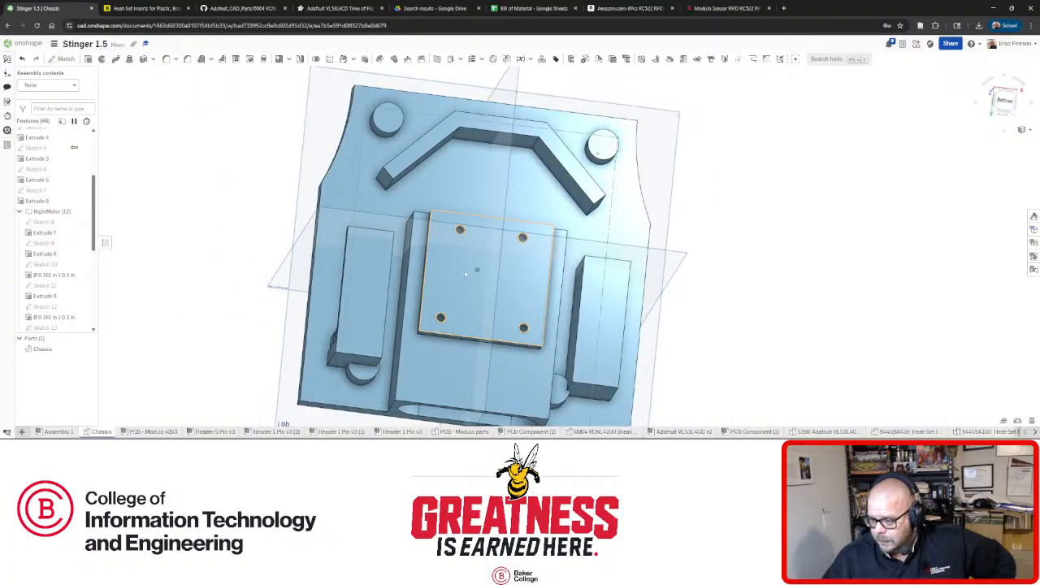
click(57, 431)
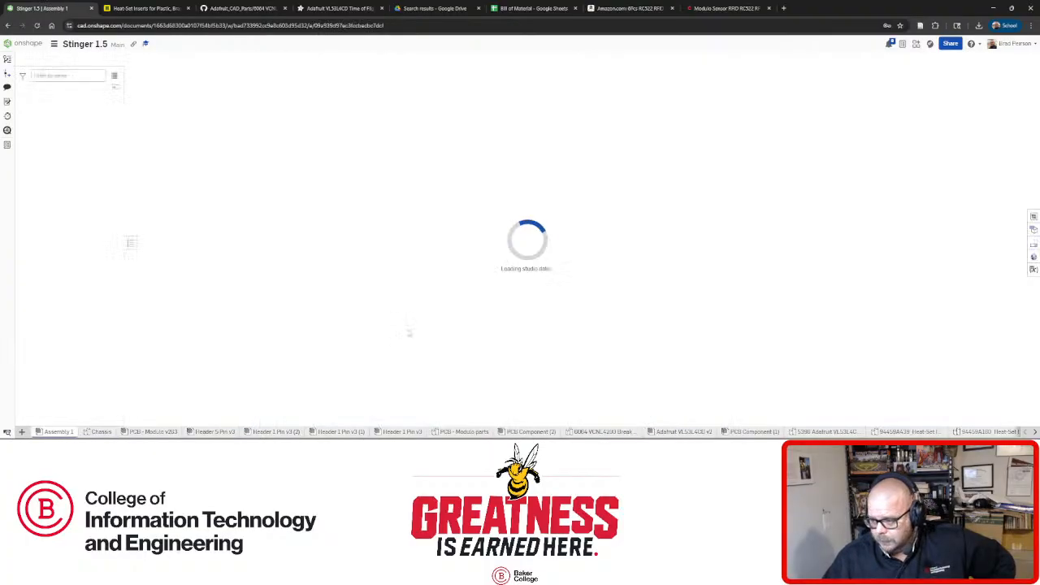
Orbit and zoom around the whole robot from the front, briefly selecting the chassis.
right_drag(514, 210, 463, 366)
scroll(463, 363, up, 3)
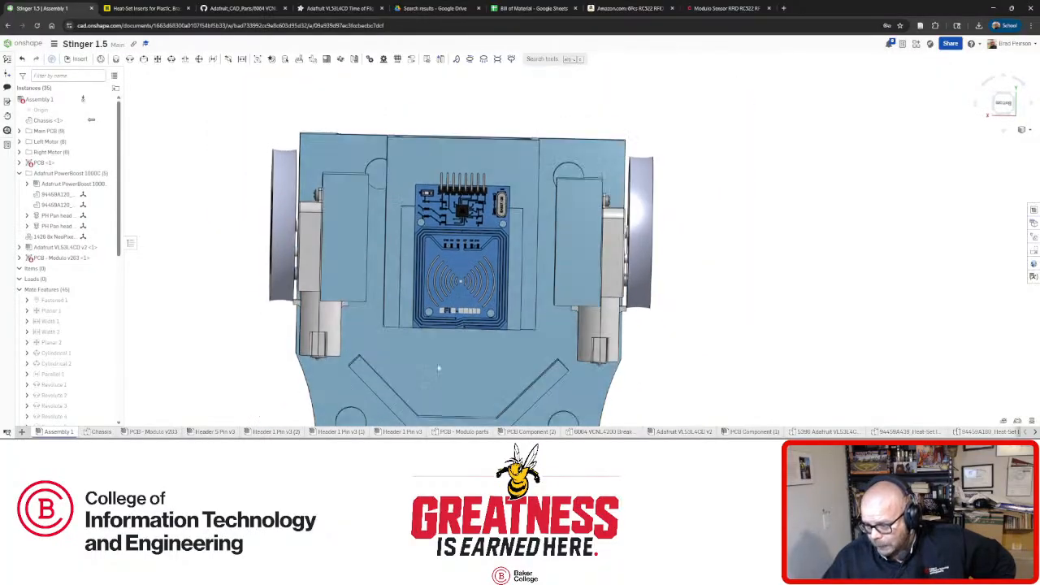
scroll(436, 358, up, 2)
scroll(436, 358, up, 2)
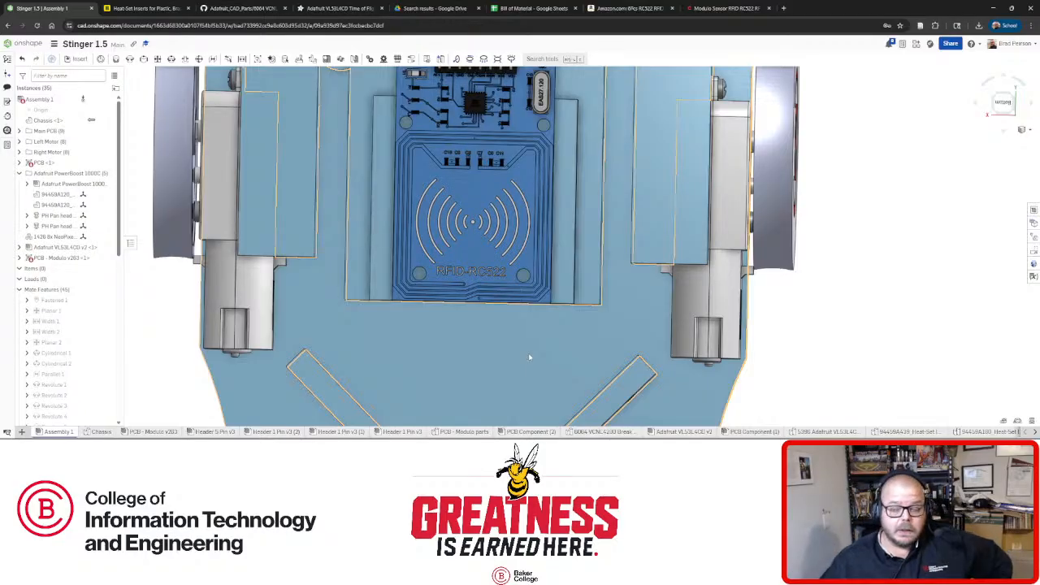
right_drag(434, 343, 464, 315)
scroll(464, 315, down, 10)
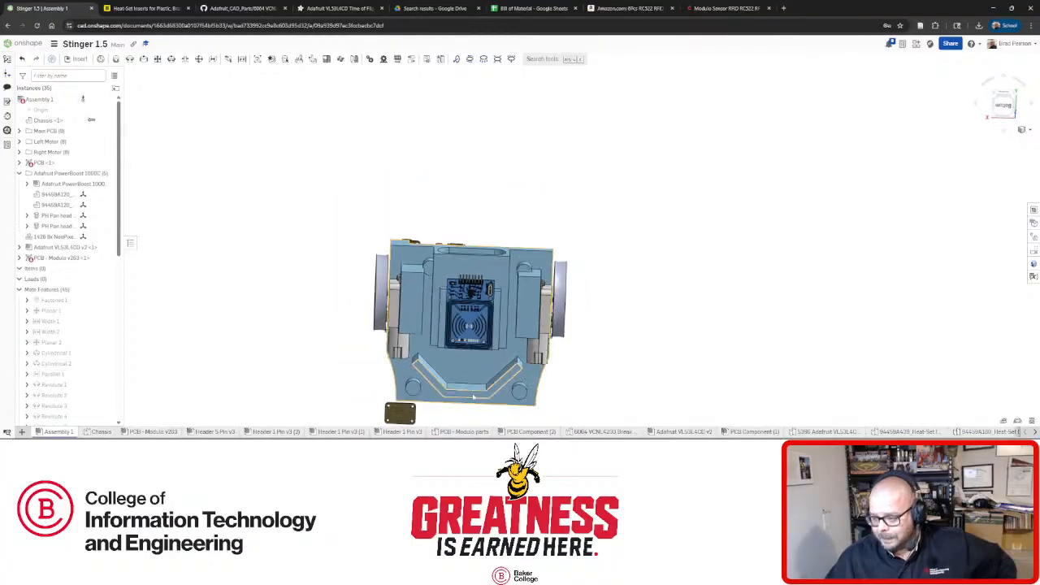
scroll(474, 395, up, 8)
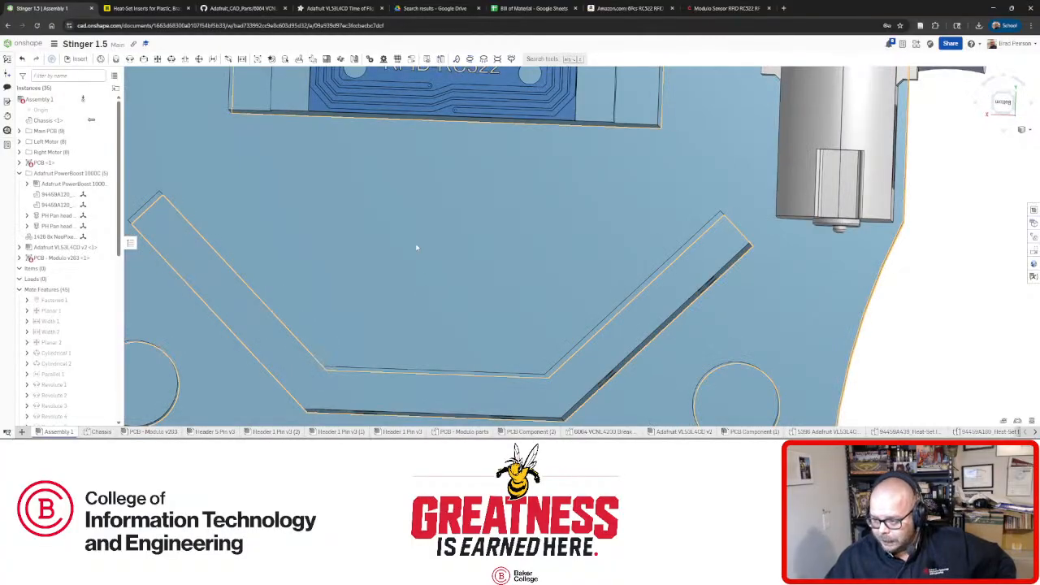
click(417, 247)
scroll(457, 255, down, 10)
right_drag(481, 279, 381, 318)
click(576, 299)
scroll(536, 243, up, 10)
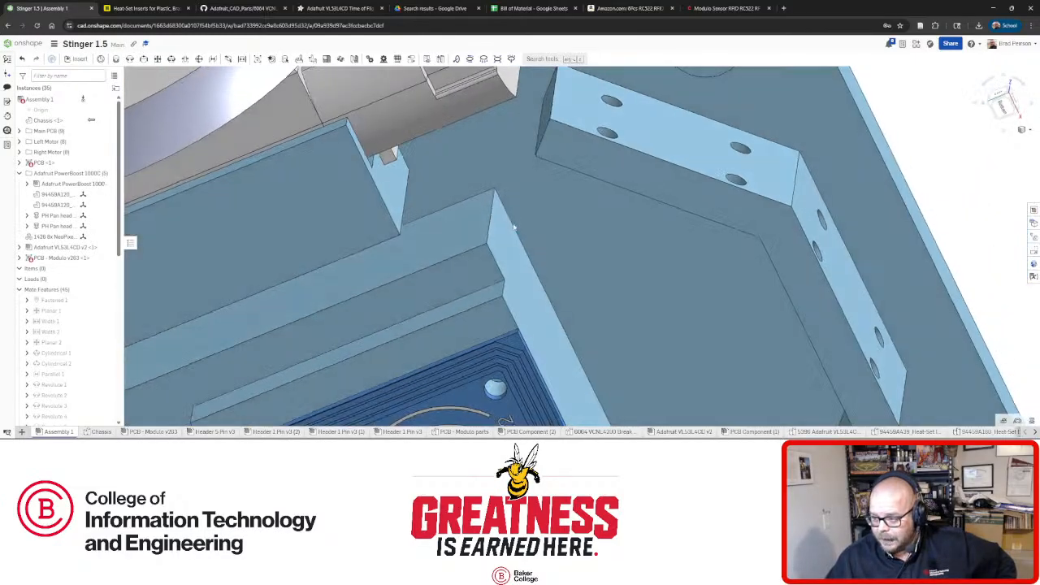
scroll(514, 227, down, 6)
right_drag(514, 227, 485, 324)
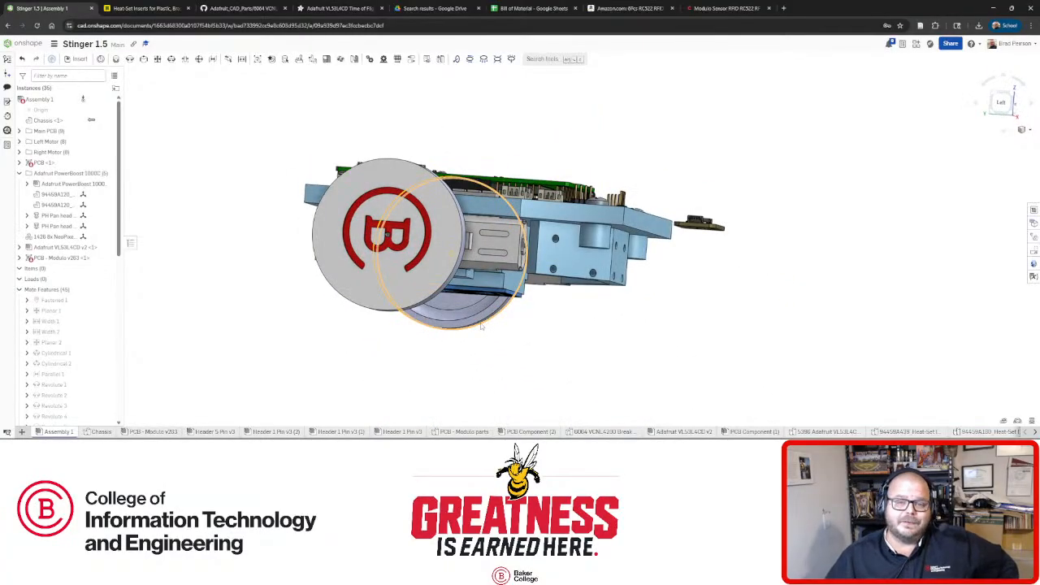
Inspect the RFID board from above and the underside motor and bracket blocks, then switch to the Adafruit VL53L4CD page.
right_drag(481, 325, 546, 319)
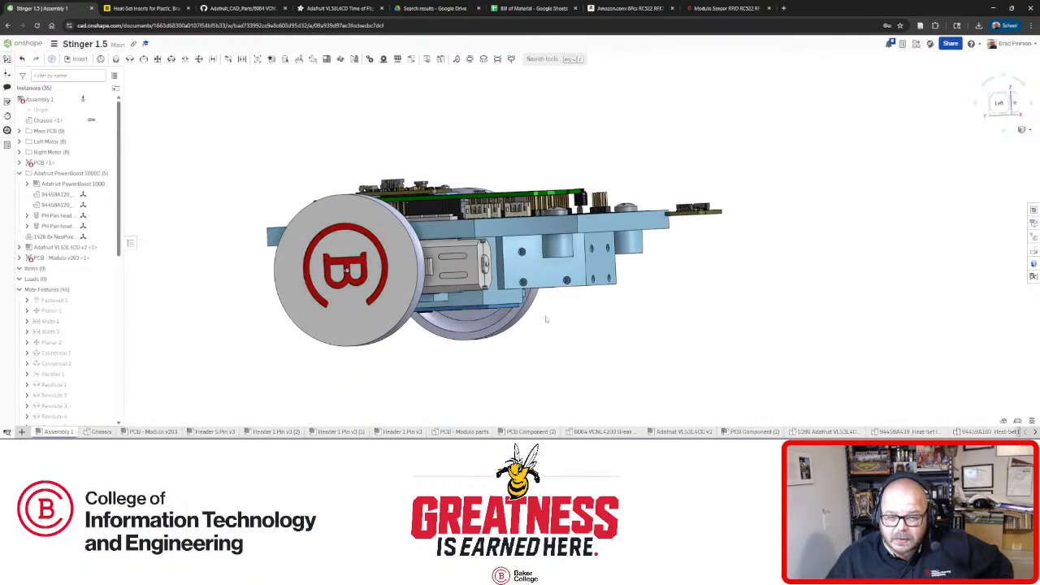
mouse_move(584, 328)
right_down()
mouse_move(597, 288)
mouse_move(562, 286)
mouse_move(558, 256)
mouse_move(575, 244)
mouse_move(566, 325)
right_up()
scroll(566, 341, down, 1)
middle_drag(566, 407, 561, 363)
scroll(556, 362, up, 5)
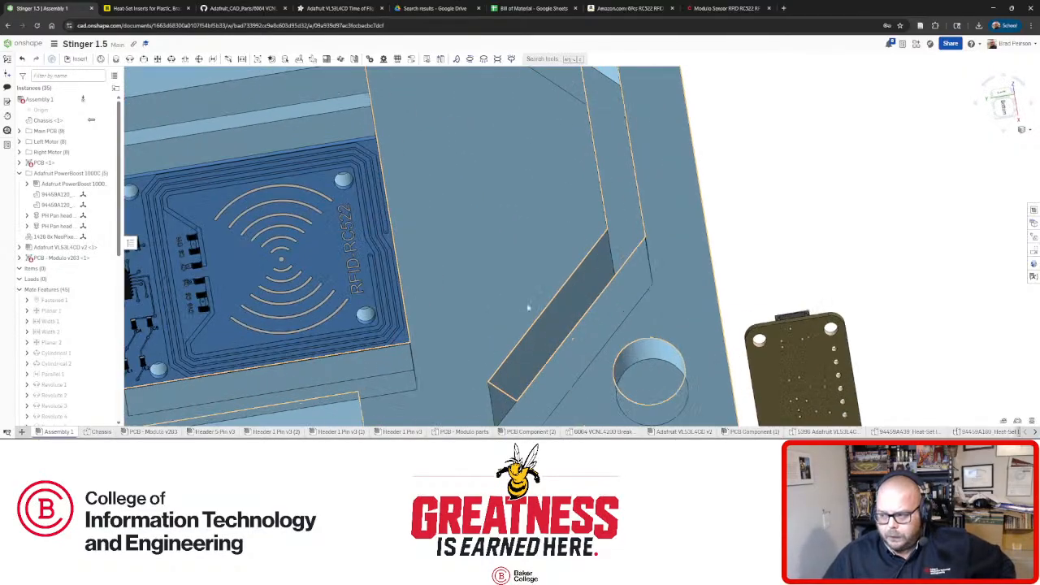
right_drag(528, 307, 521, 274)
right_drag(496, 185, 398, 235)
scroll(530, 226, down, 4)
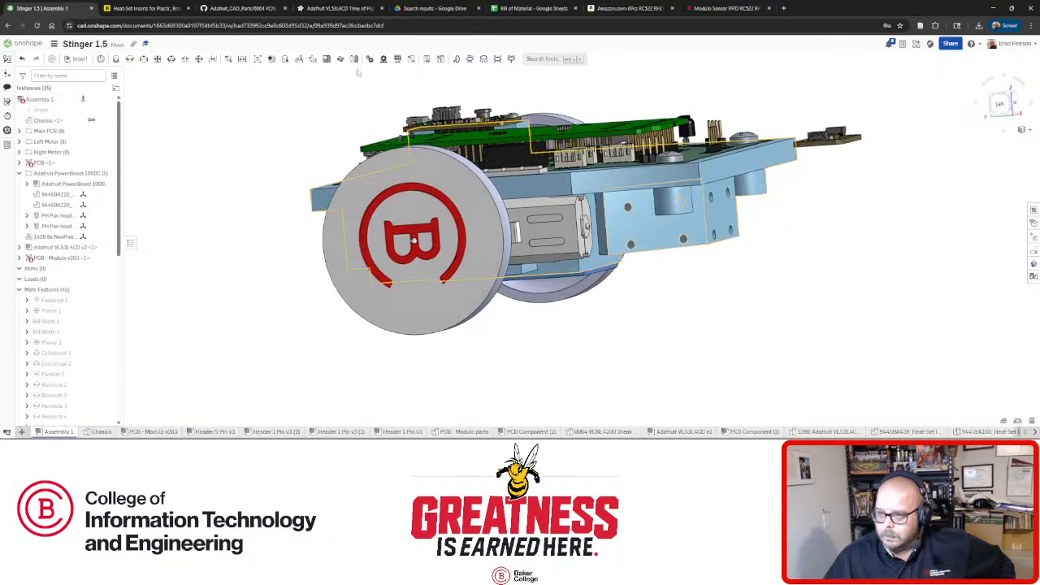
click(344, 9)
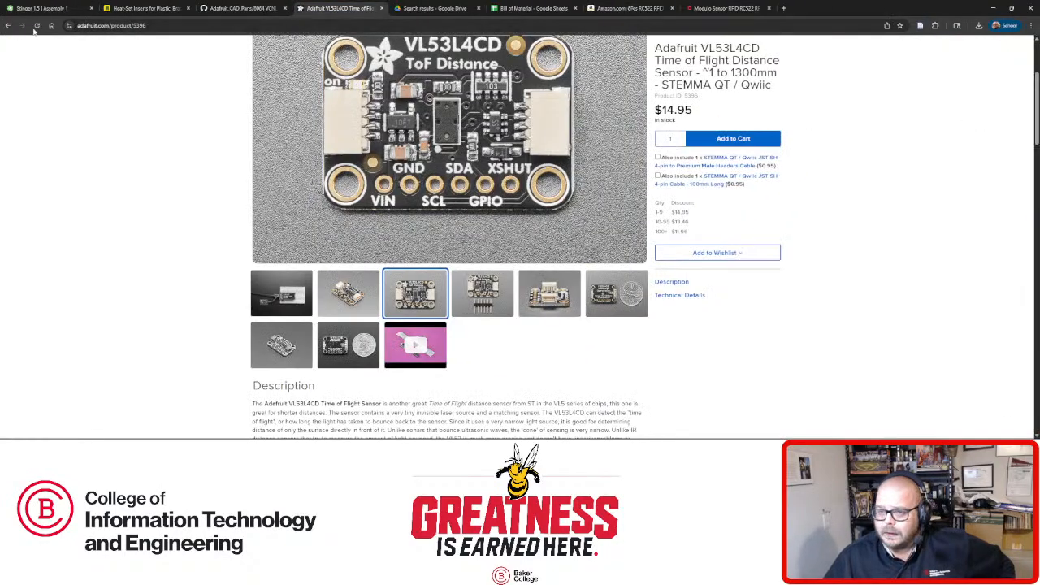
Go back to the VCNL4200 page, read its Description, and return to the Onshape assembly.
click(7, 26)
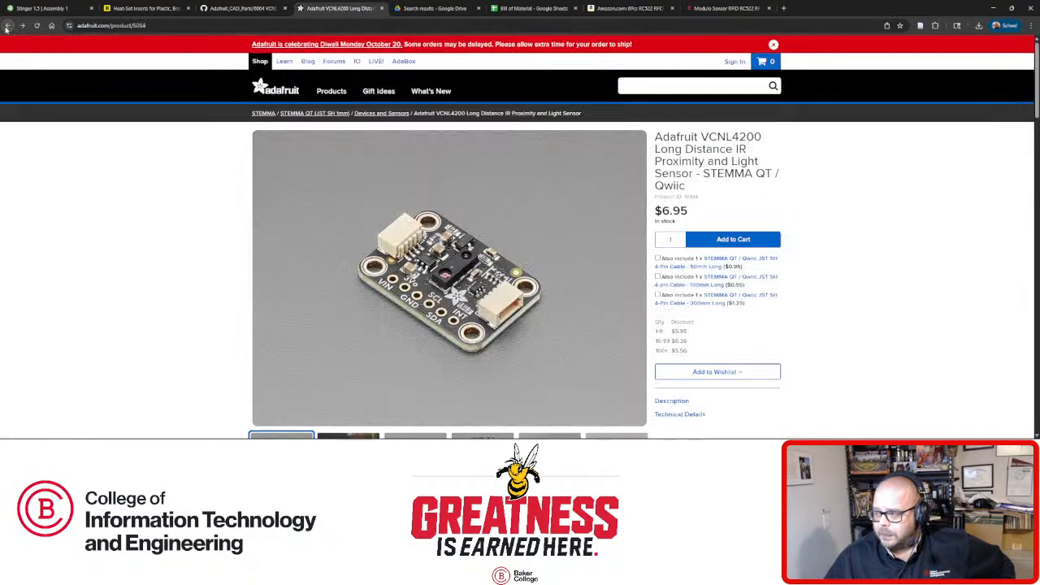
scroll(697, 214, down, 2)
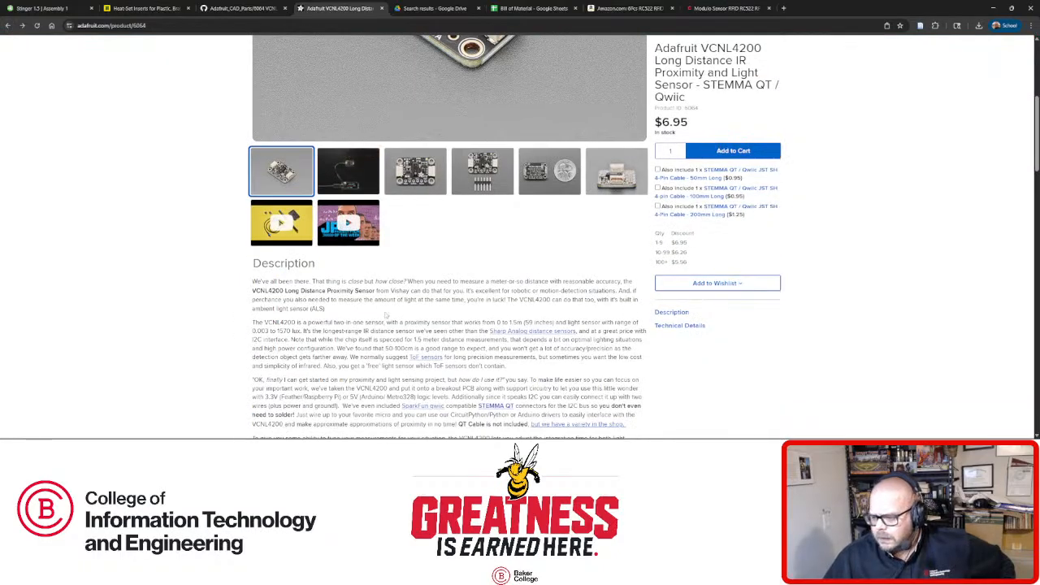
scroll(386, 316, down, 1)
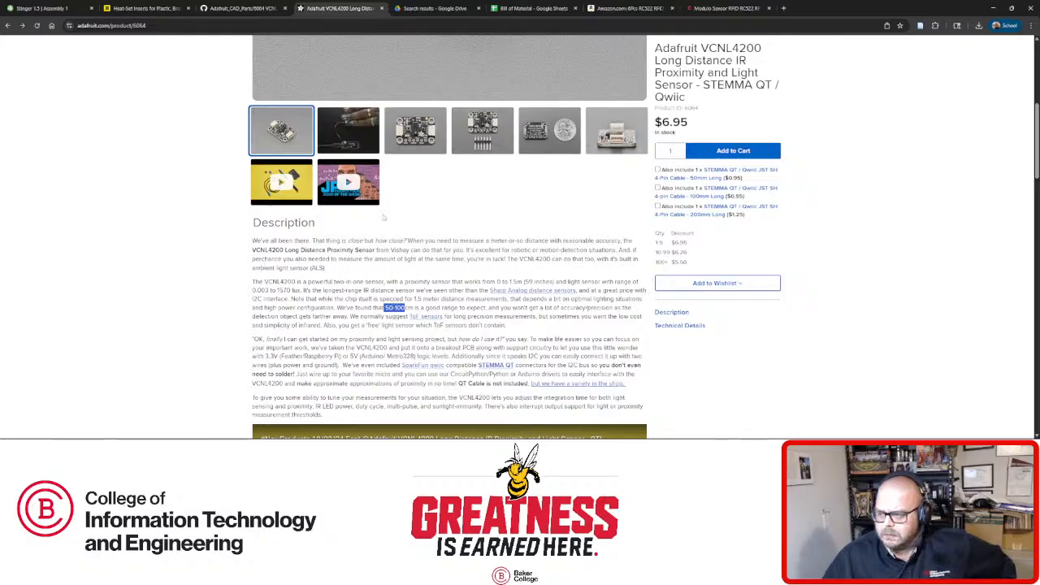
click(70, 10)
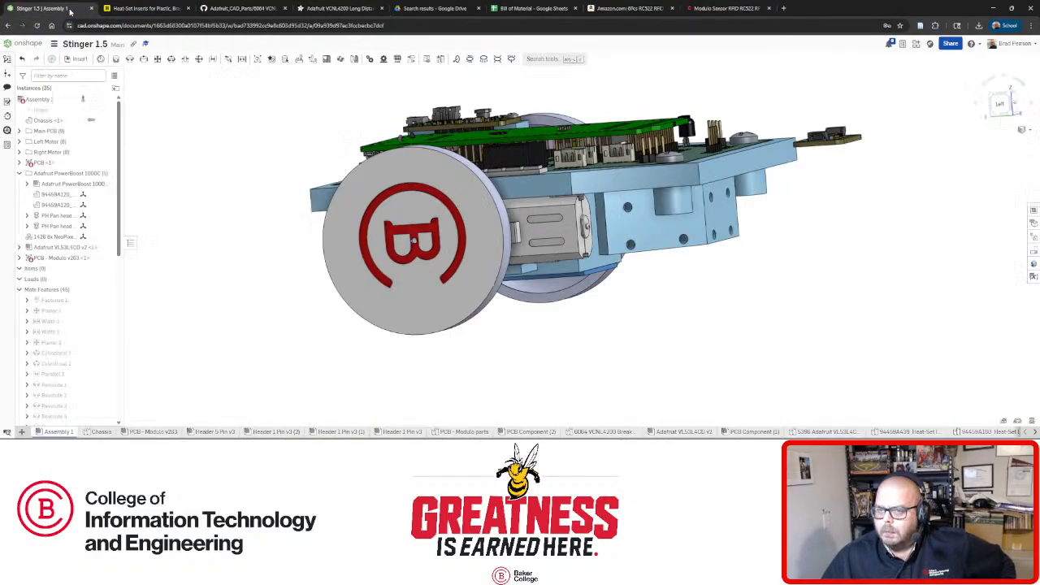
Orbit around the chassis underside, mounting rib and RFID board, then open the Chassis part studio.
right_drag(411, 239, 609, 273)
scroll(608, 272, up, 5)
right_drag(555, 251, 517, 248)
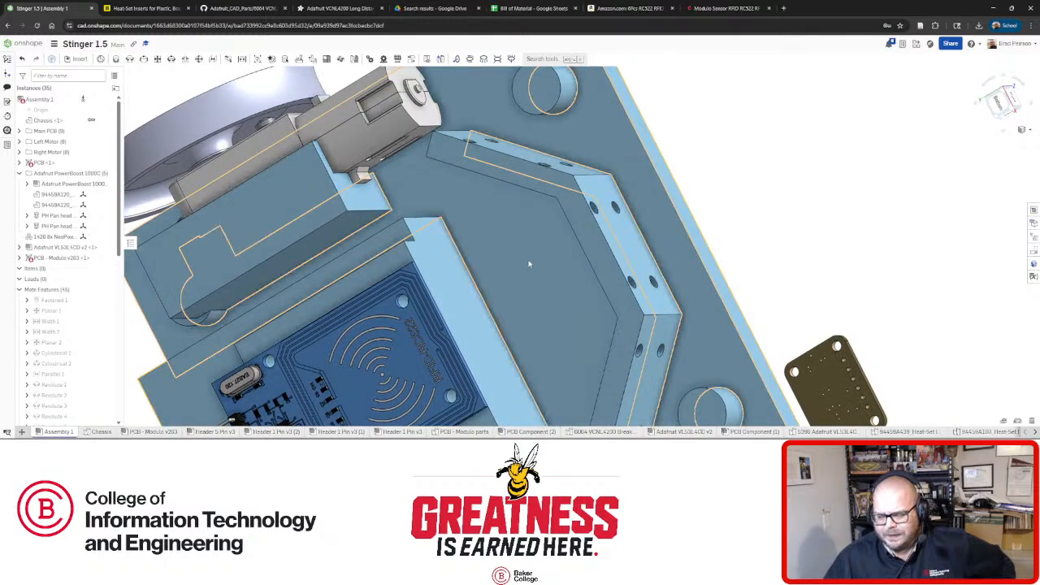
click(513, 240)
right_drag(525, 246, 526, 261)
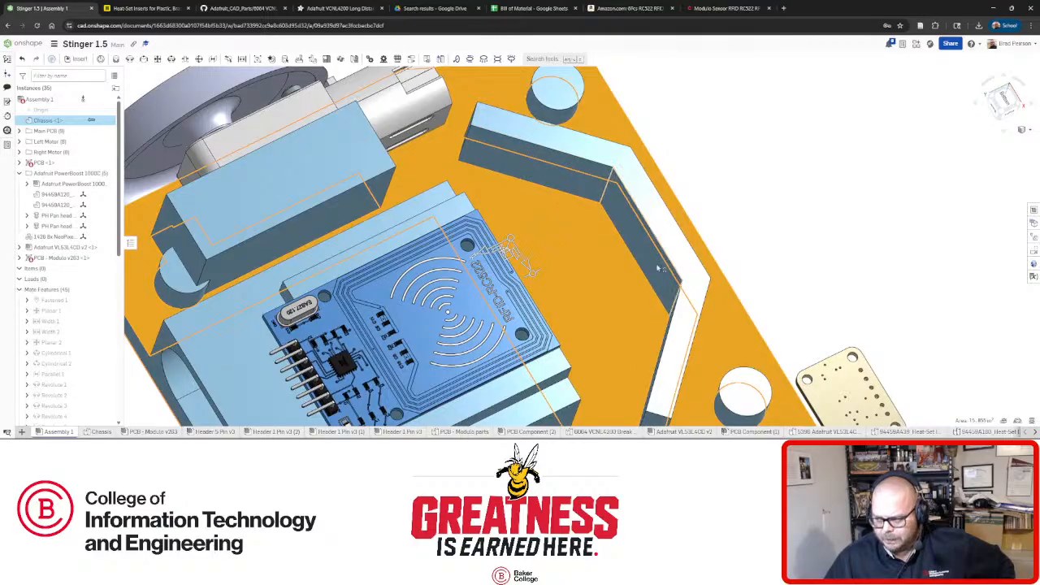
right_drag(582, 222, 564, 260)
click(810, 178)
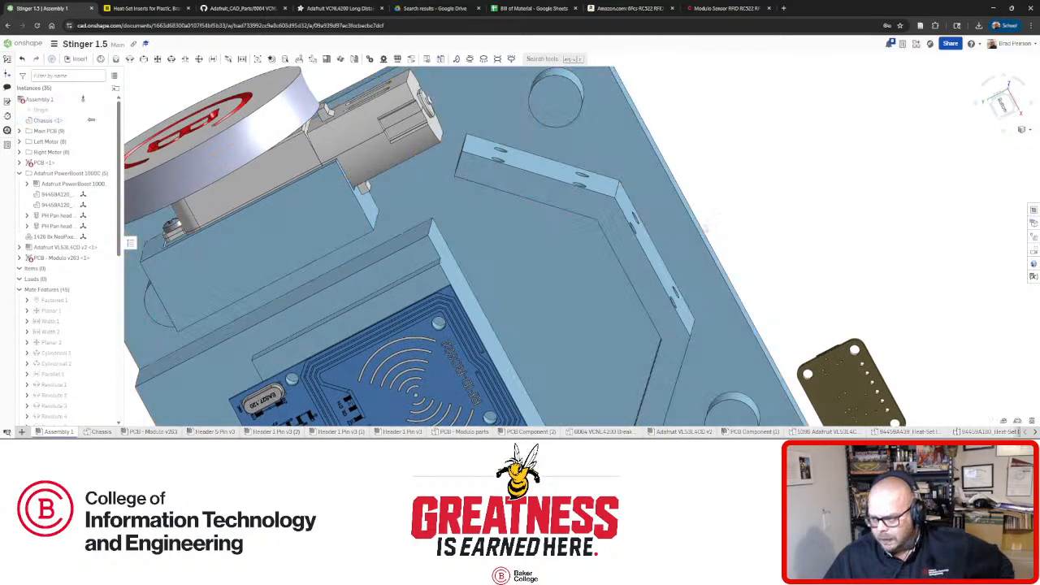
right_drag(810, 178, 667, 156)
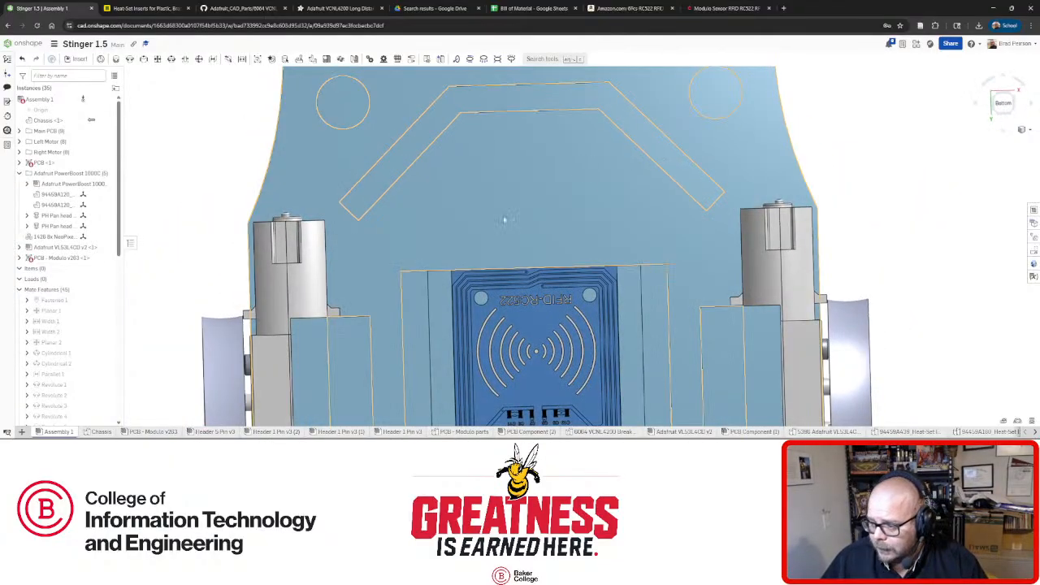
click(101, 431)
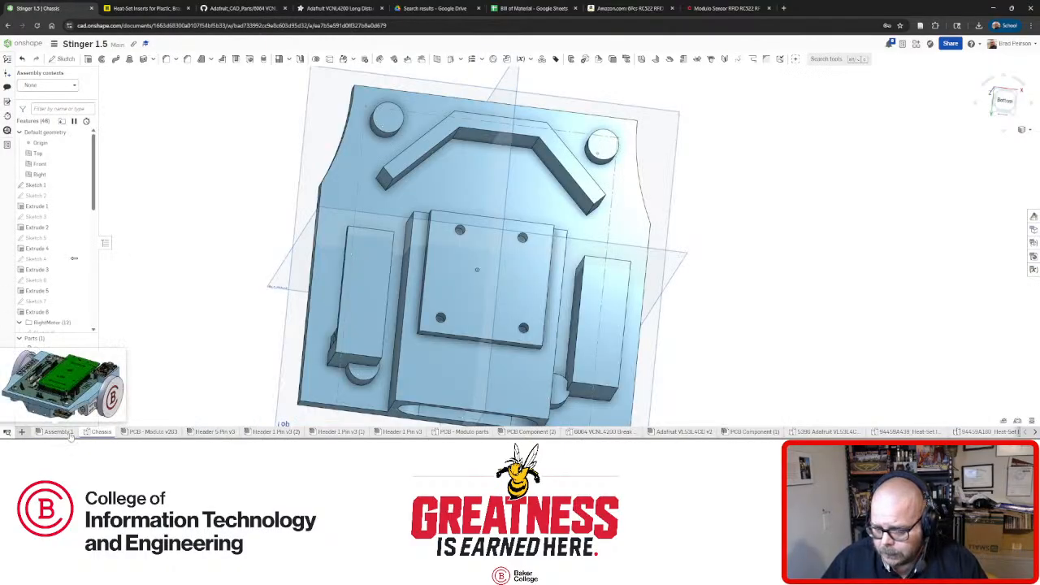
mouse_move(543, 235)
right_down()
mouse_move(520, 250)
mouse_move(528, 227)
right_up()
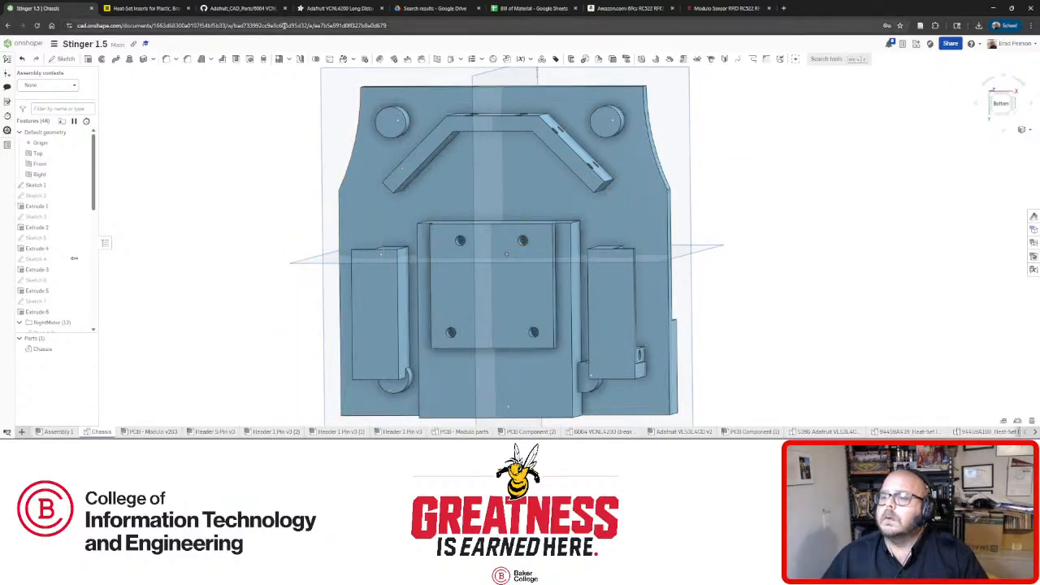
click(351, 10)
scroll(391, 257, down, 10)
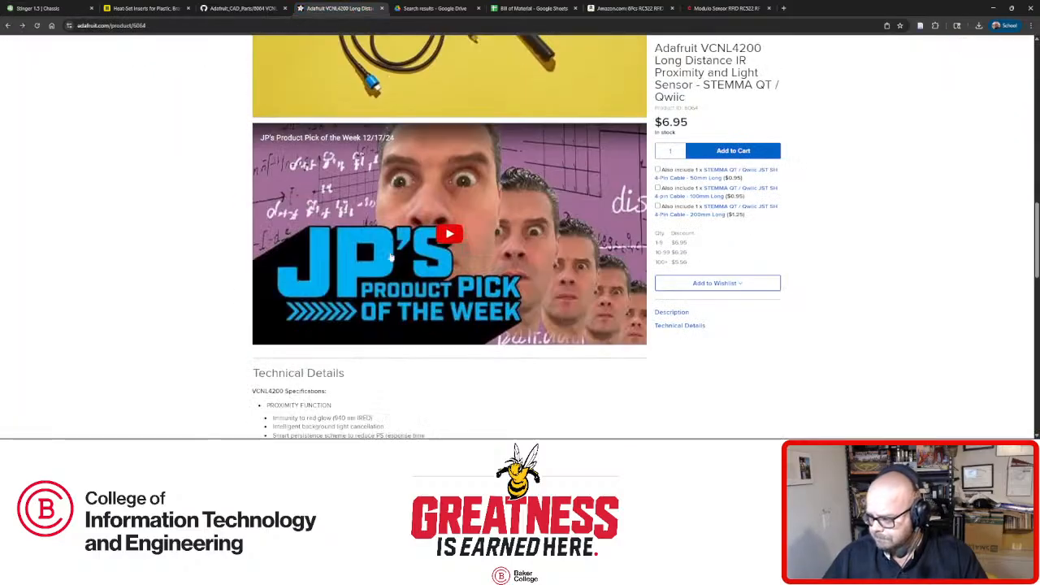
scroll(390, 256, down, 6)
scroll(391, 256, up, 3)
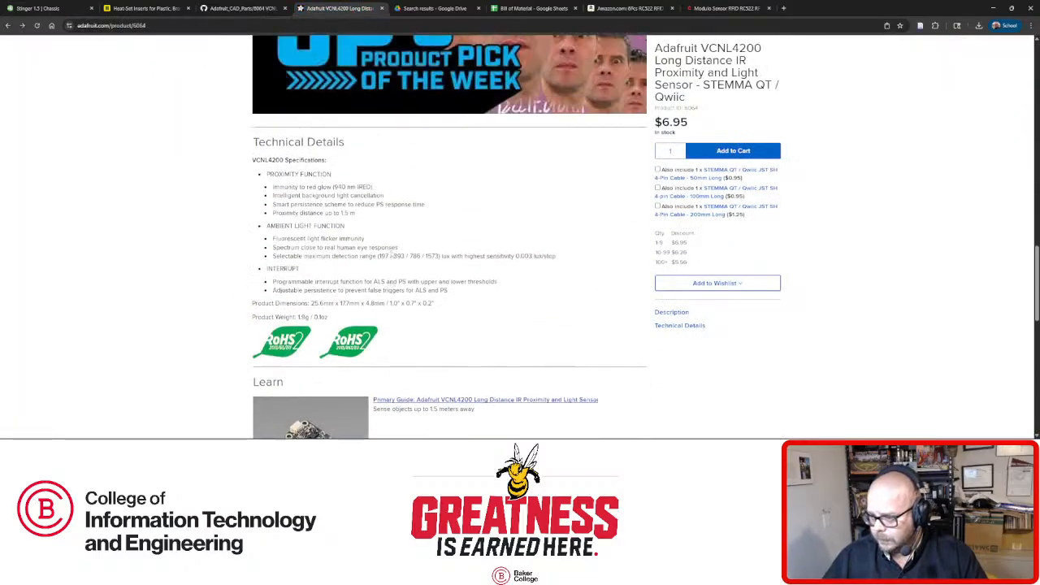
scroll(391, 256, up, 1)
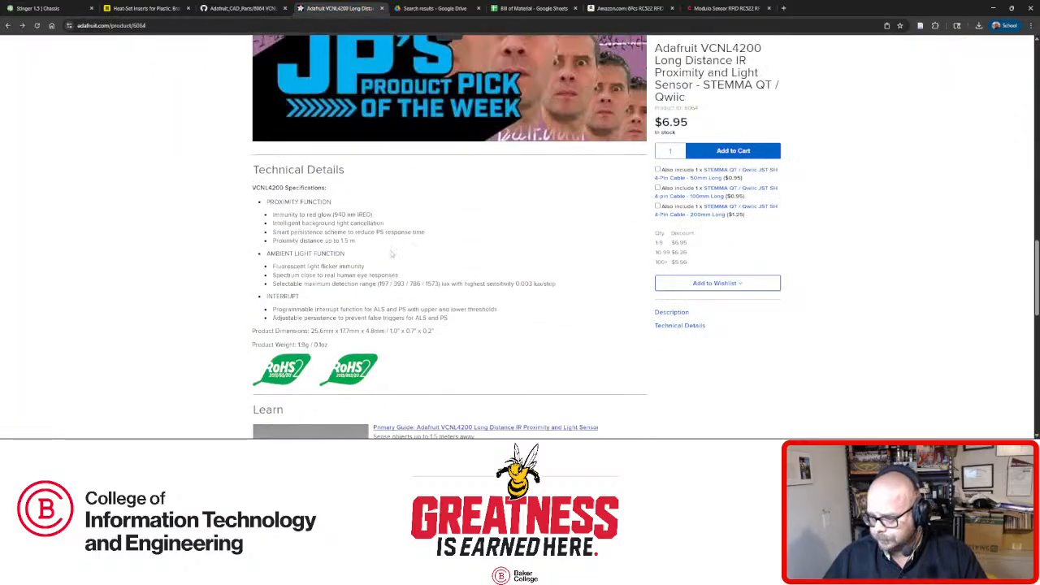
click(145, 8)
click(40, 9)
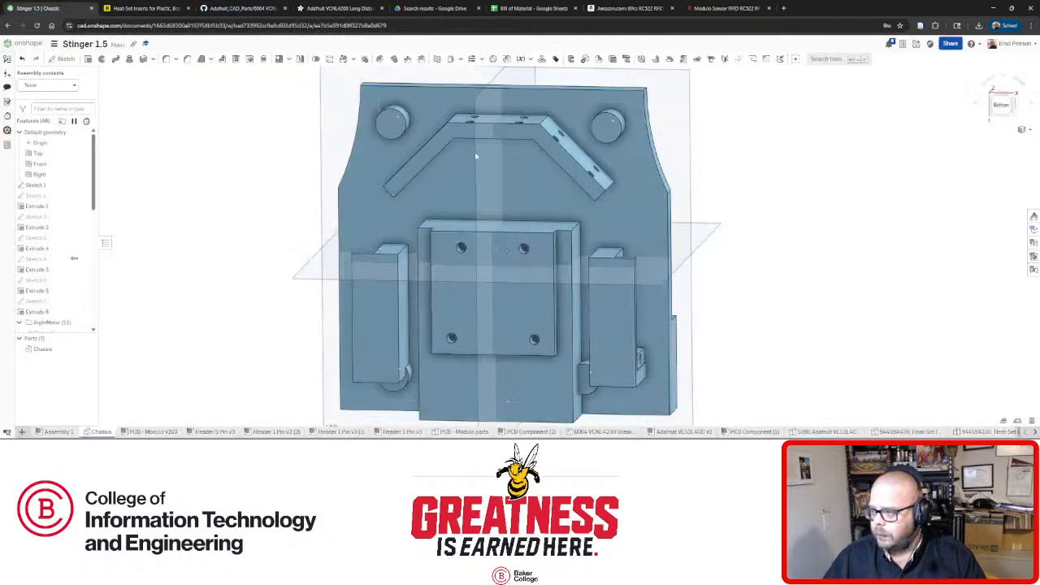
right_drag(476, 155, 179, 346)
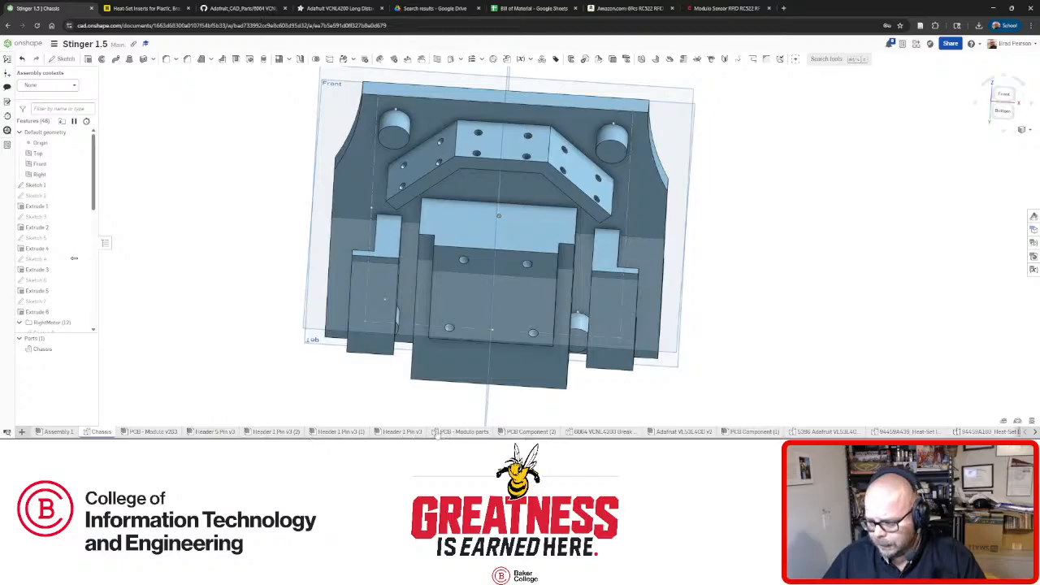
click(534, 431)
mouse_move(542, 296)
right_down()
mouse_move(552, 313)
mouse_move(550, 295)
right_up()
scroll(680, 357, up, 1)
scroll(682, 353, up, 1)
scroll(682, 352, down, 3)
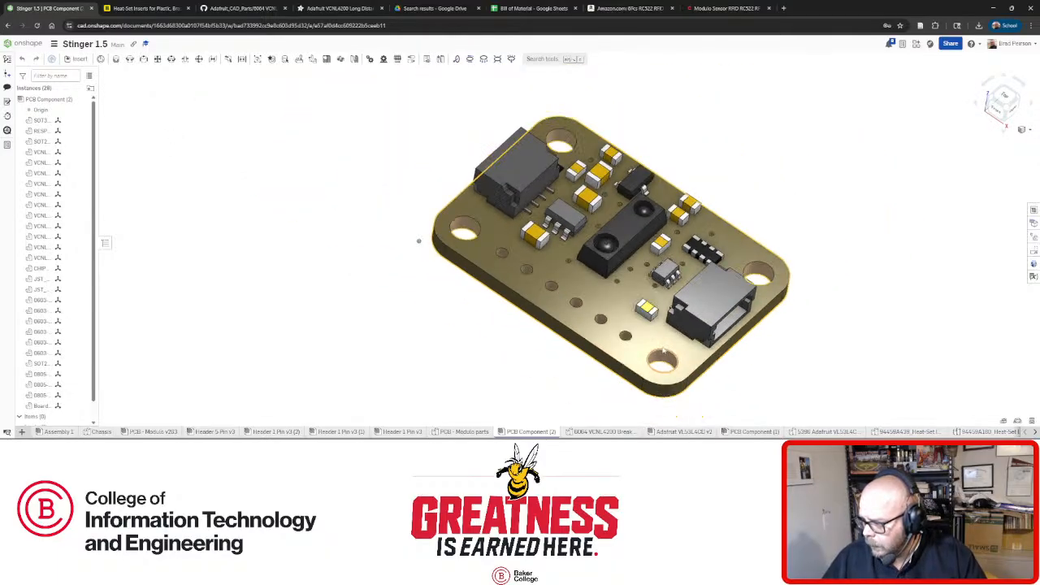
mouse_move(683, 352)
right_down()
mouse_move(682, 325)
mouse_move(683, 353)
mouse_move(676, 339)
right_up()
scroll(681, 354, up, 4)
scroll(676, 339, down, 3)
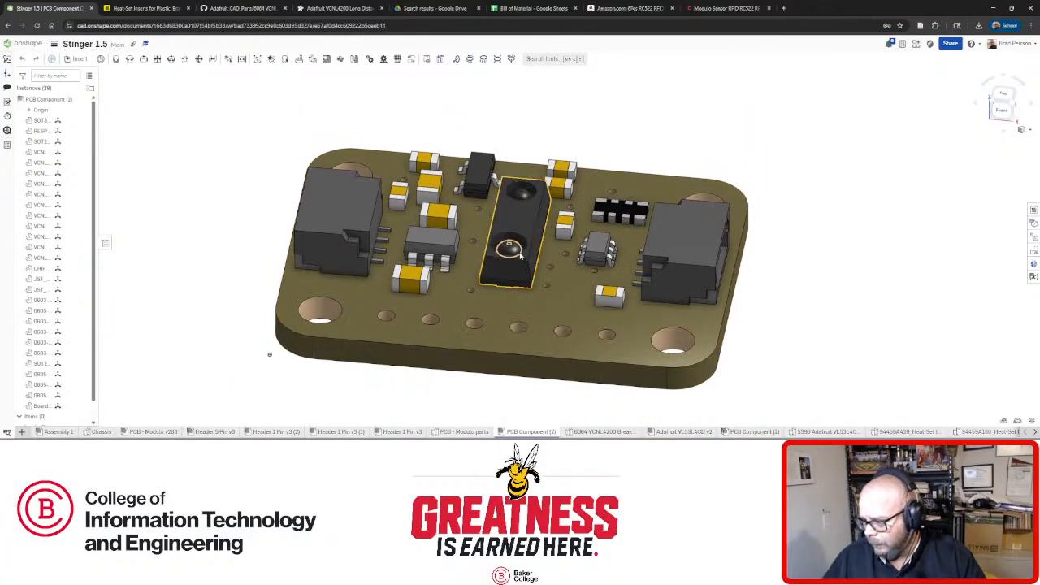
click(673, 345)
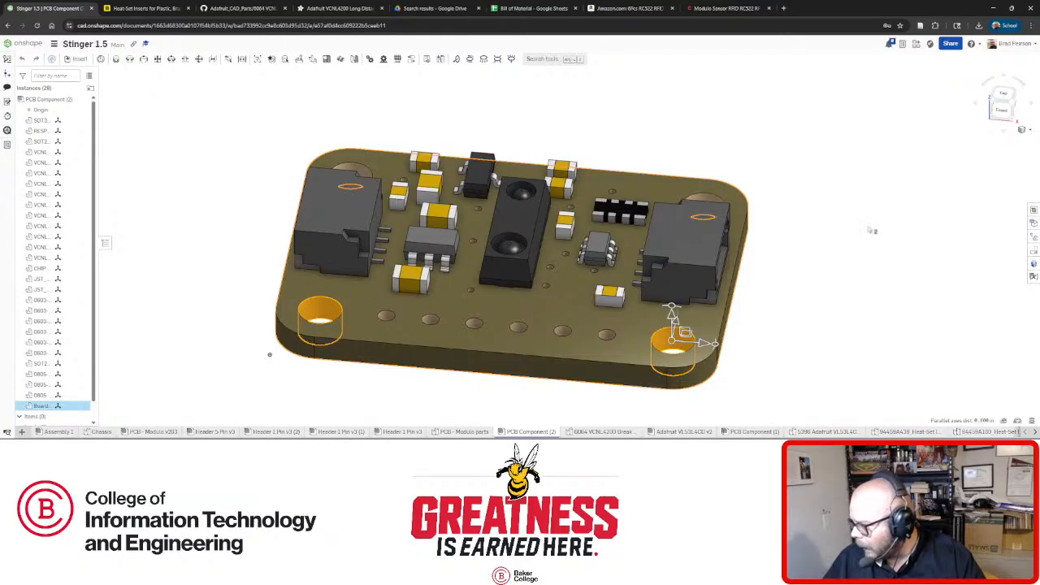
click(871, 230)
click(709, 199)
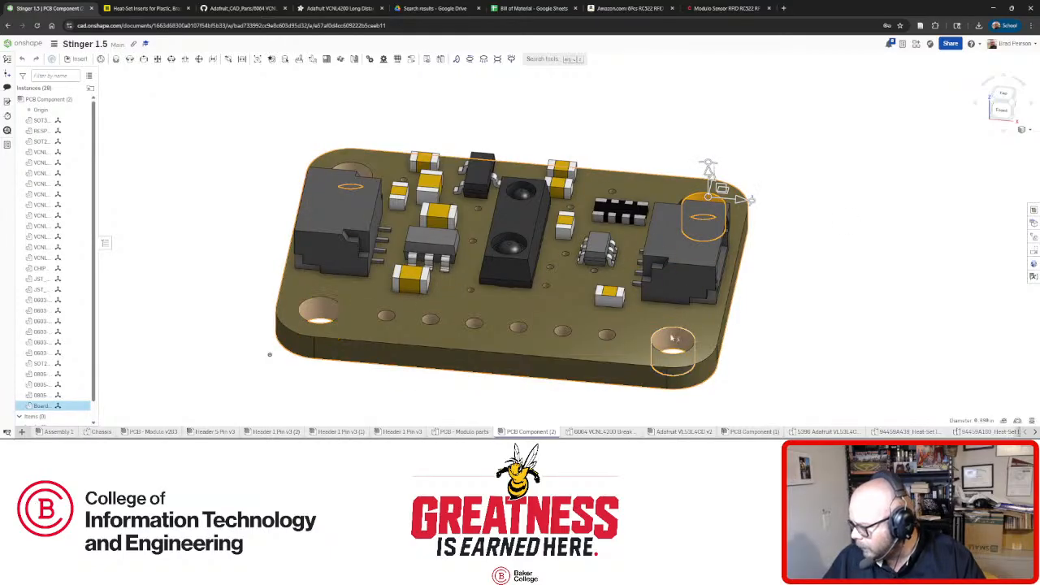
click(834, 317)
right_drag(453, 288, 609, 290)
scroll(459, 311, down, 3)
scroll(592, 297, up, 4)
click(494, 297)
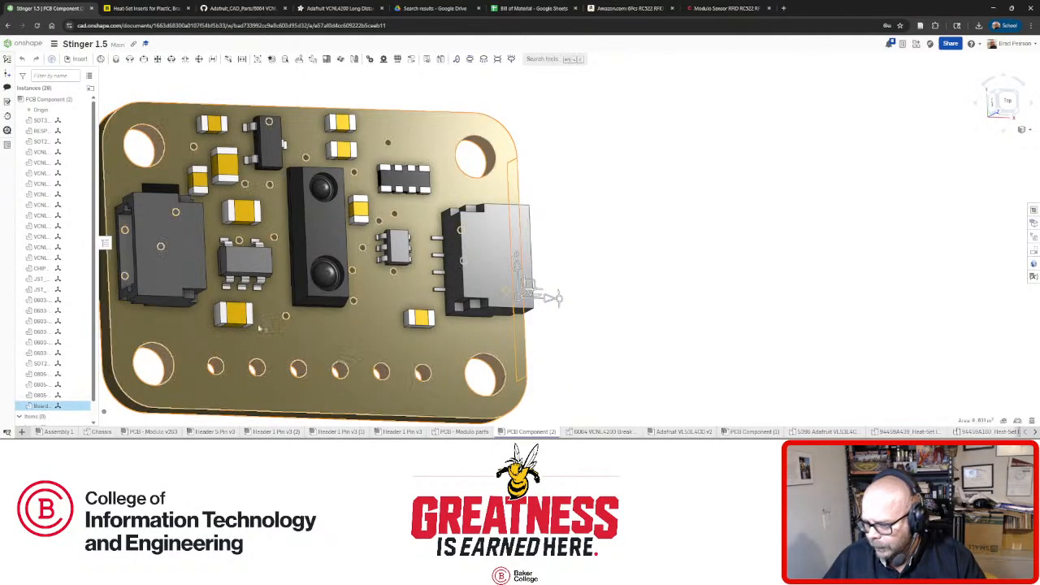
click(106, 354)
scroll(558, 283, down, 4)
right_drag(464, 206, 506, 172)
scroll(441, 251, up, 3)
click(506, 172)
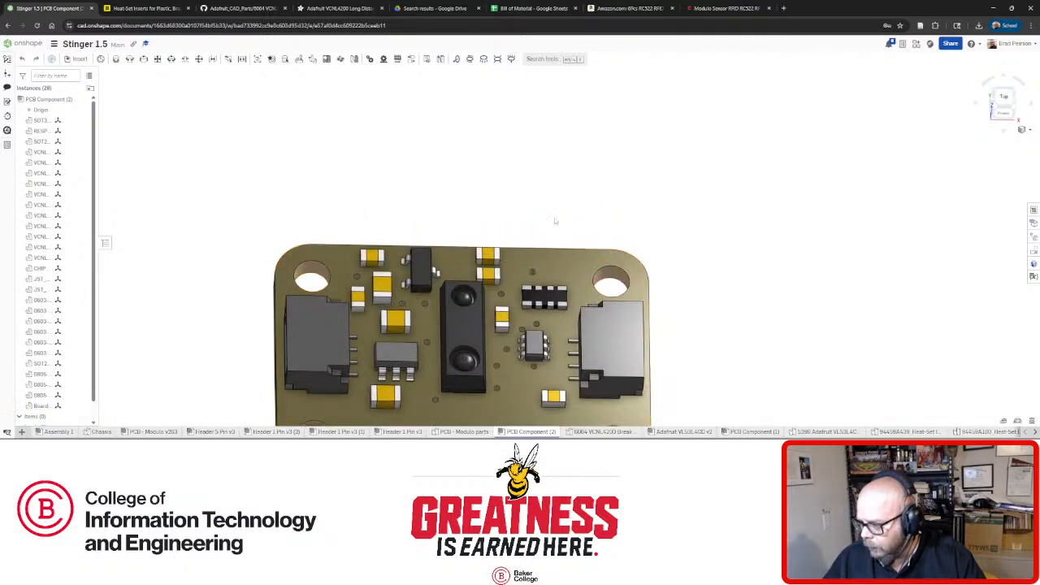
mouse_move(556, 222)
right_down()
mouse_move(558, 238)
mouse_move(559, 207)
right_up()
click(559, 233)
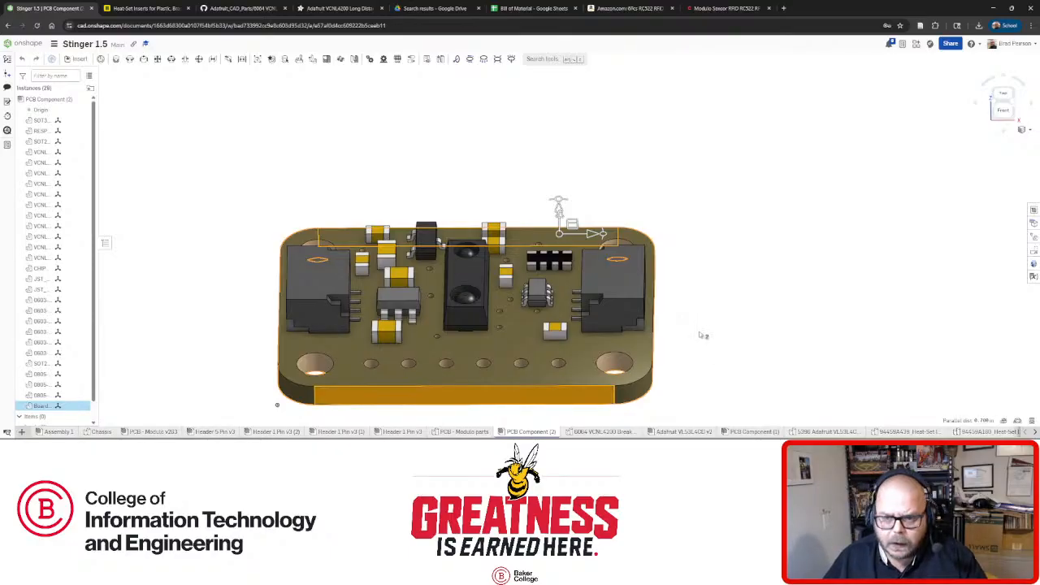
click(713, 304)
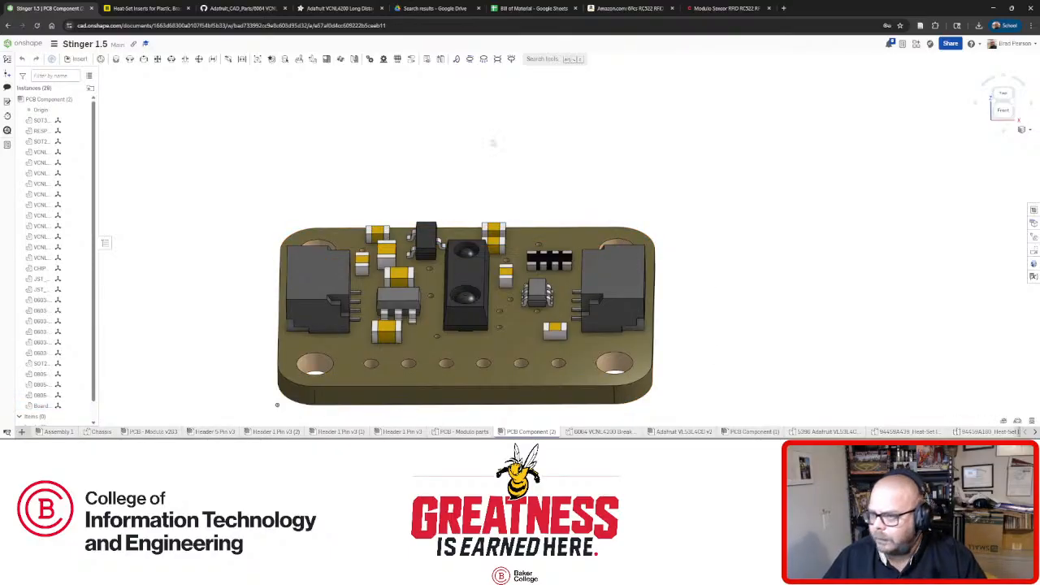
click(104, 431)
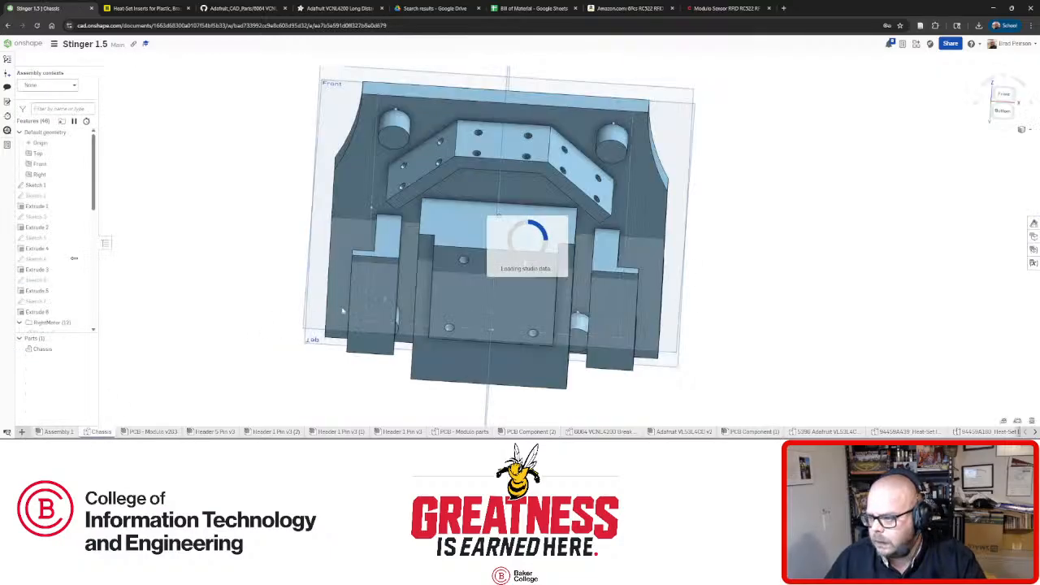
Start Sketch 23 on the chassis bottom face with a 1 in wide rectangle and adjust its edges.
click(472, 189)
key(n)
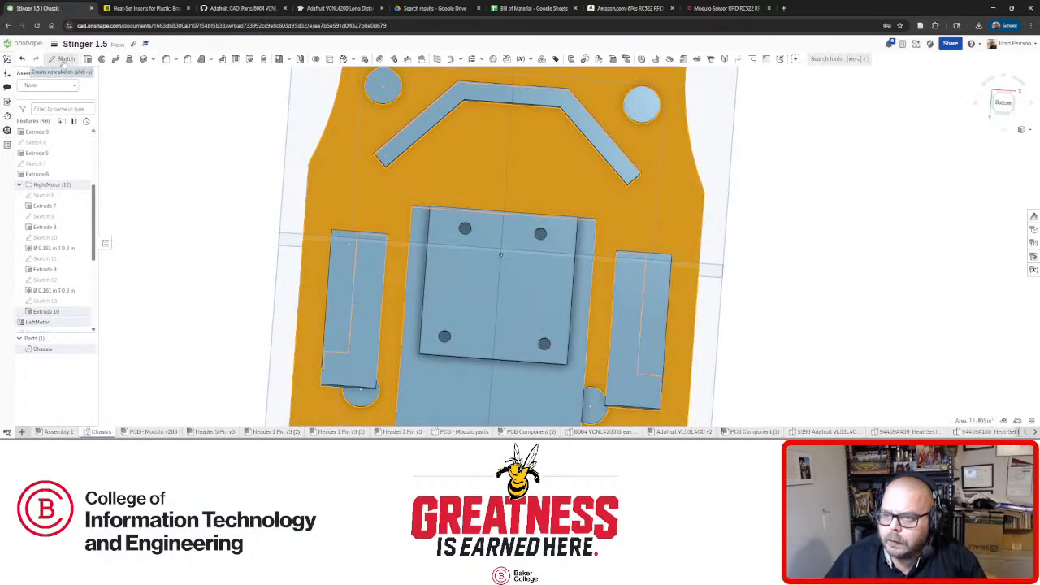
click(64, 59)
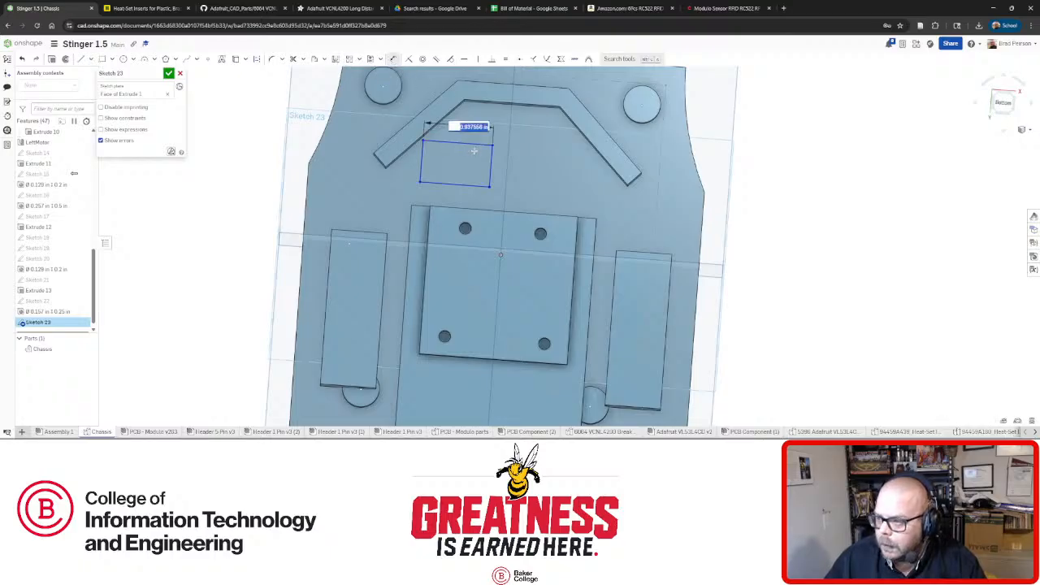
text(1)
key(Return)
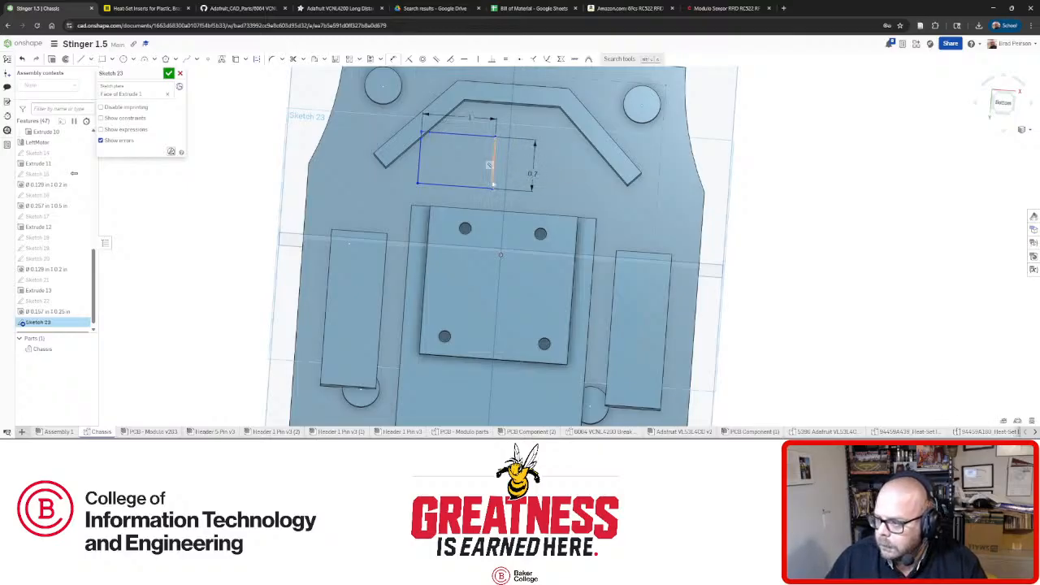
drag(493, 184, 441, 198)
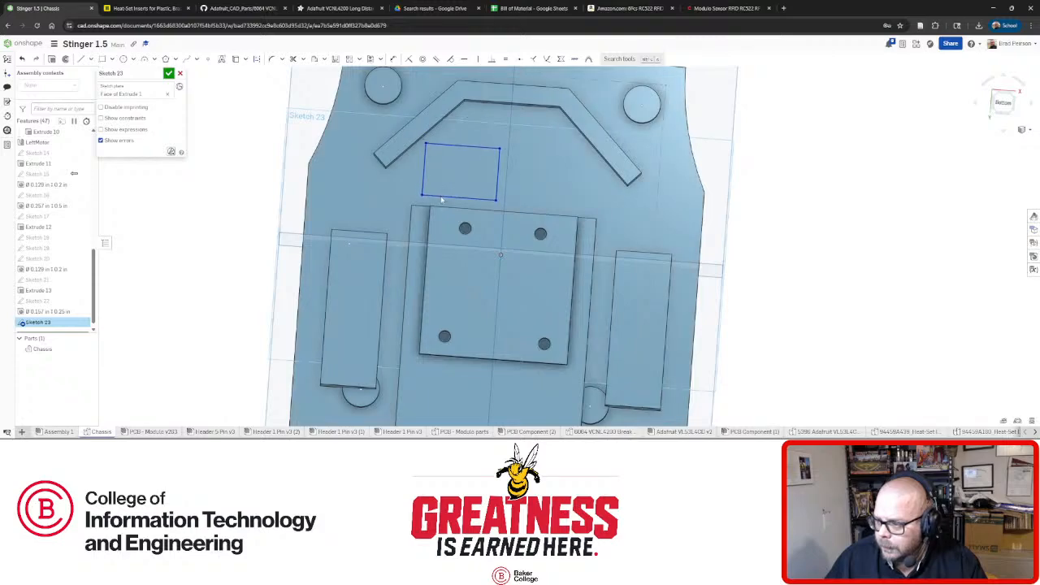
key(n)
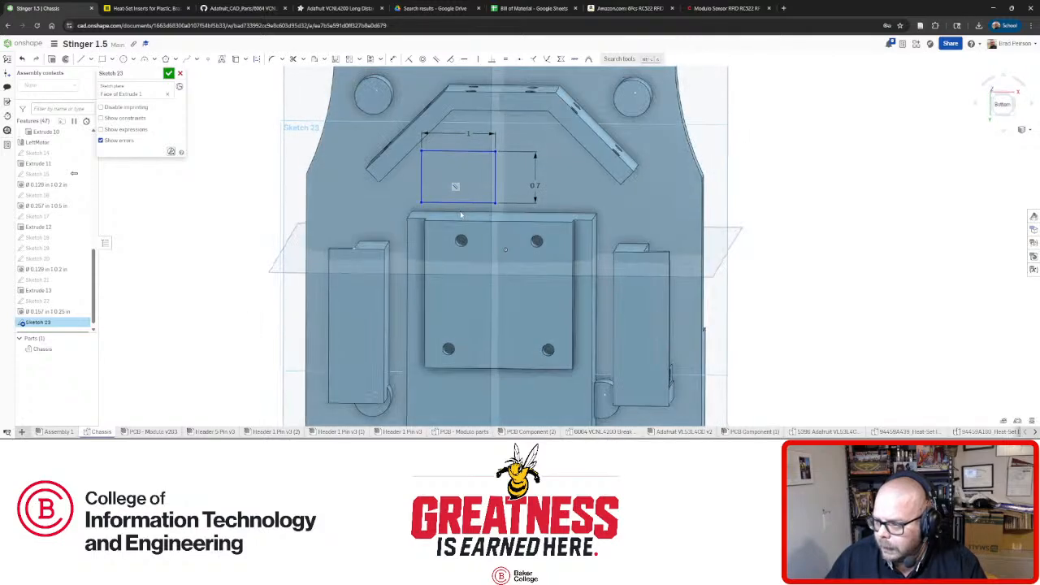
drag(459, 206, 460, 205)
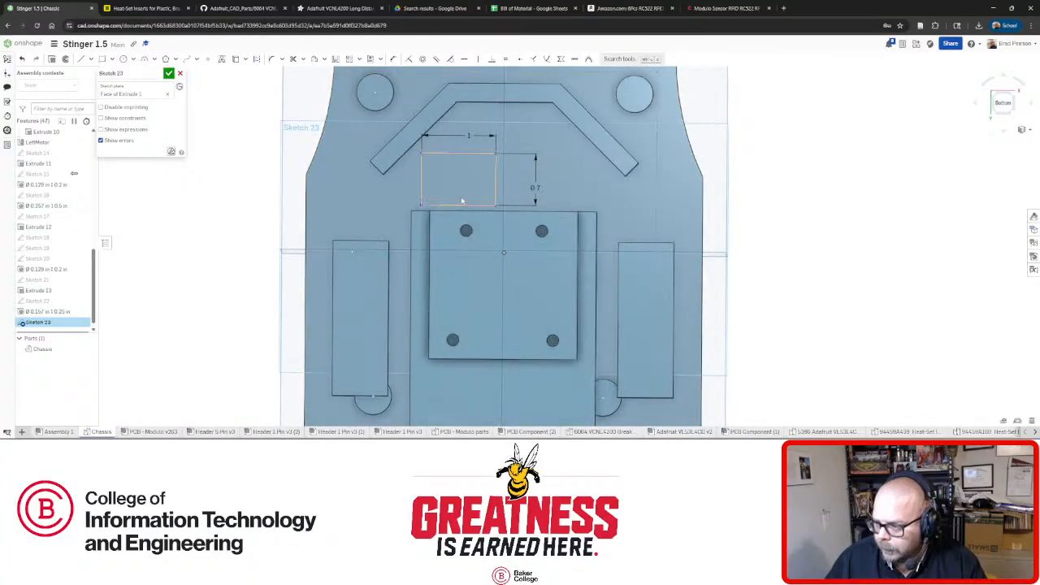
drag(420, 188, 416, 189)
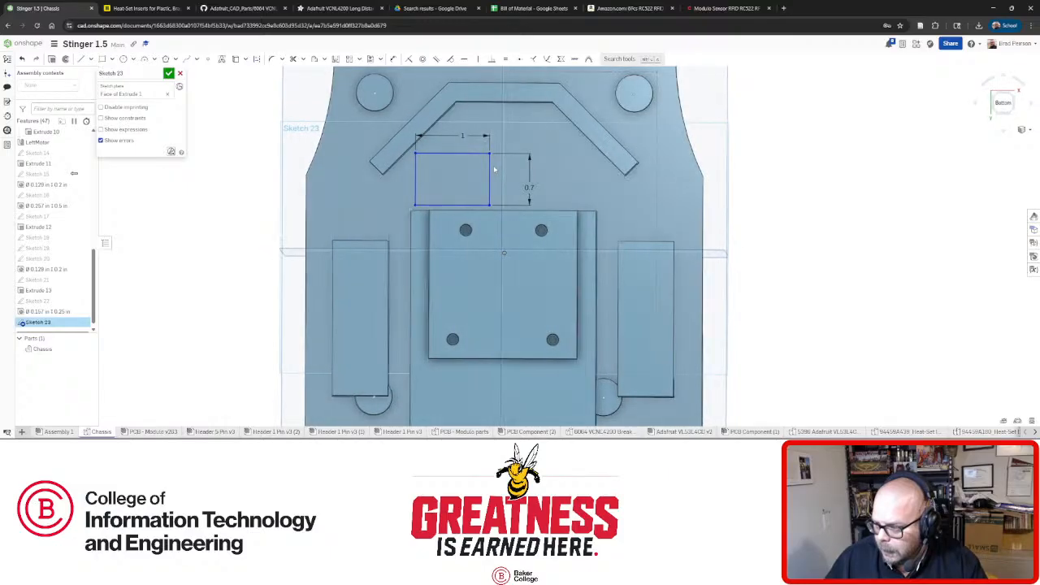
Check the part's thickness from a tilted view and shift the rectangle slightly left.
scroll(508, 169, up, 3)
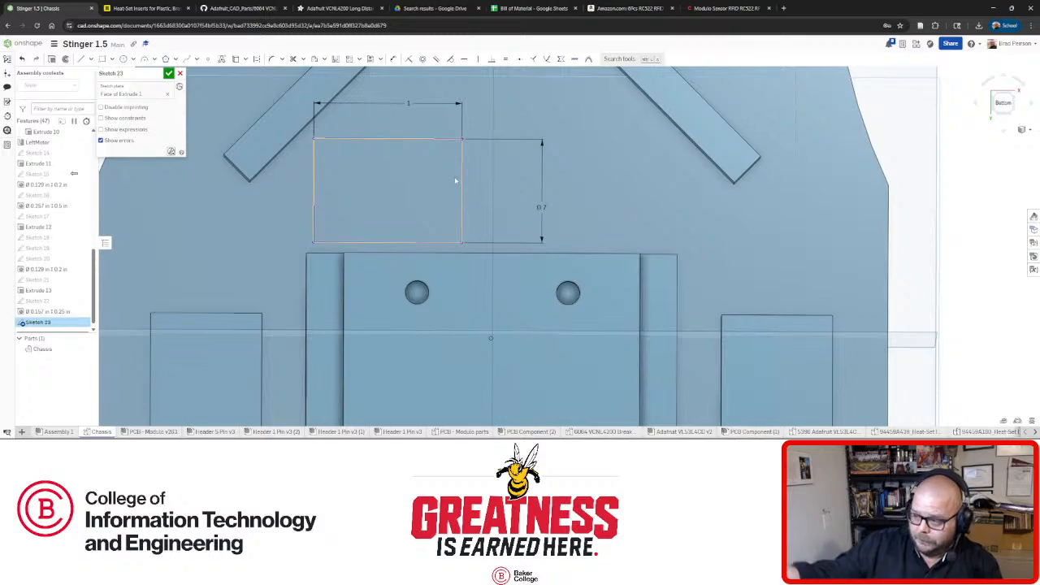
scroll(437, 184, down, 3)
scroll(414, 165, up, 5)
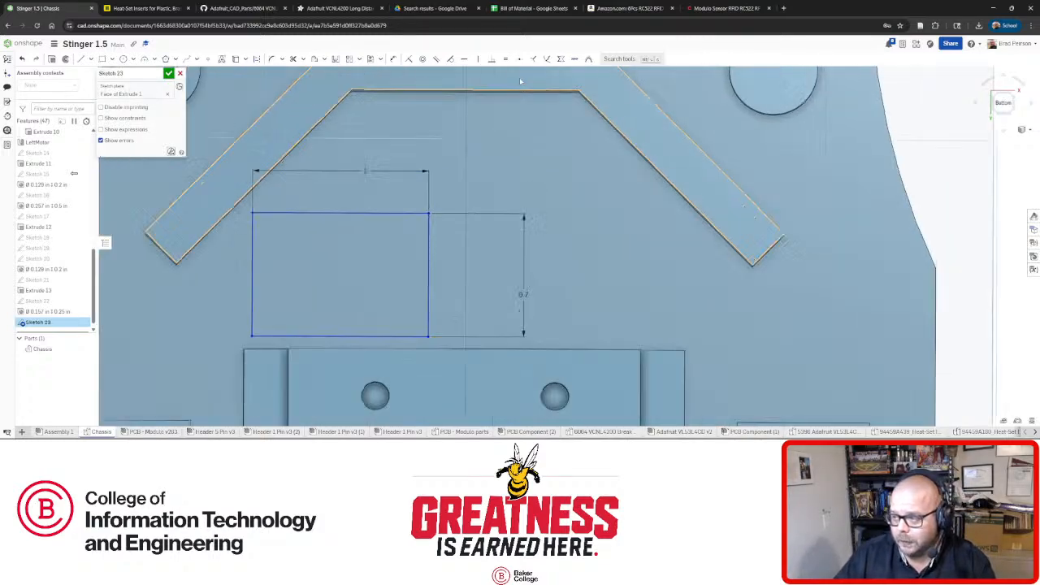
mouse_move(425, 151)
right_down()
mouse_move(385, 144)
mouse_move(419, 146)
mouse_move(447, 204)
mouse_move(450, 195)
right_up()
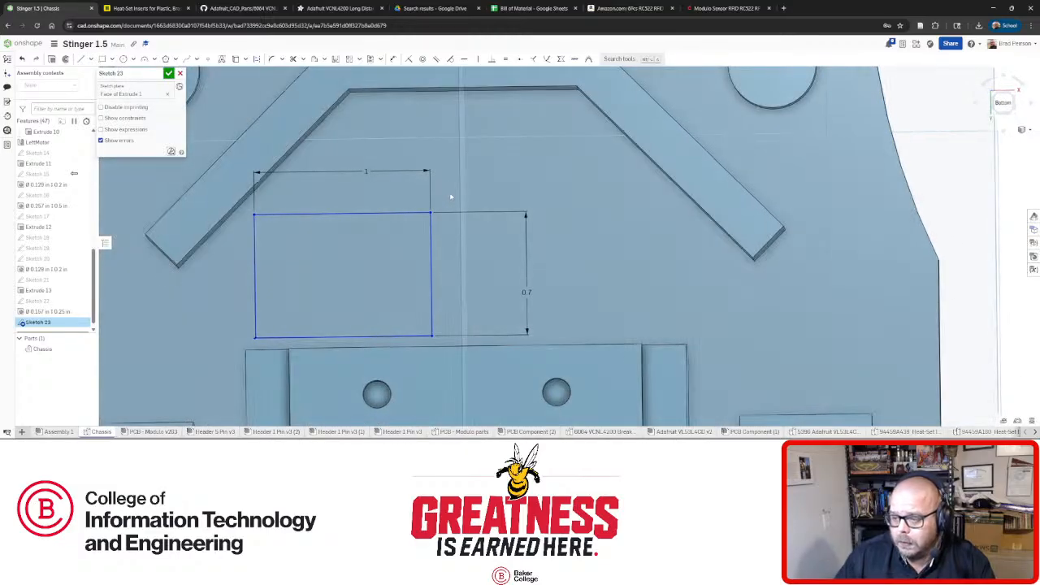
scroll(449, 196, down, 3)
scroll(396, 242, up, 2)
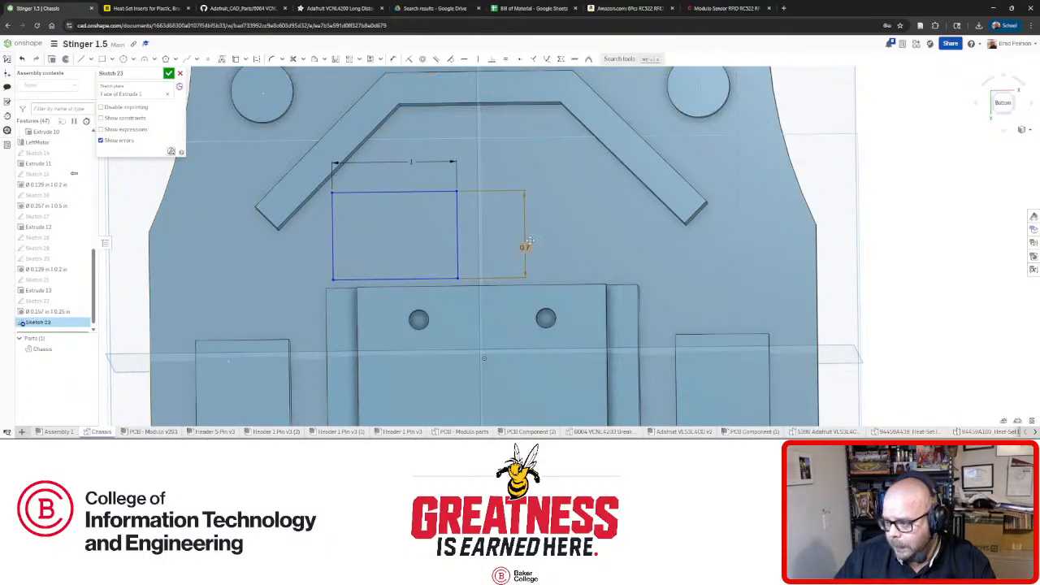
right_drag(441, 250, 436, 255)
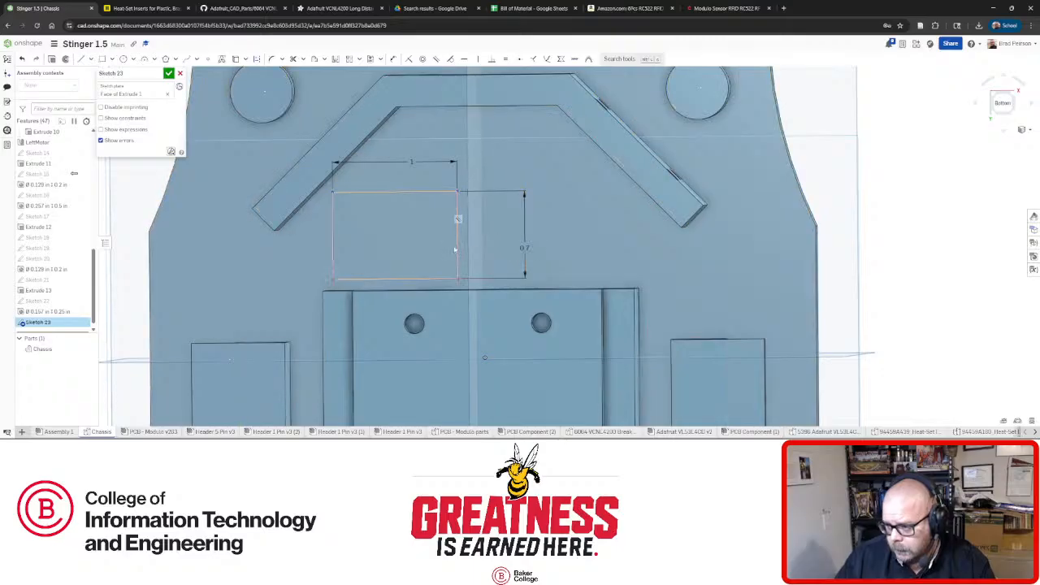
drag(458, 255, 451, 256)
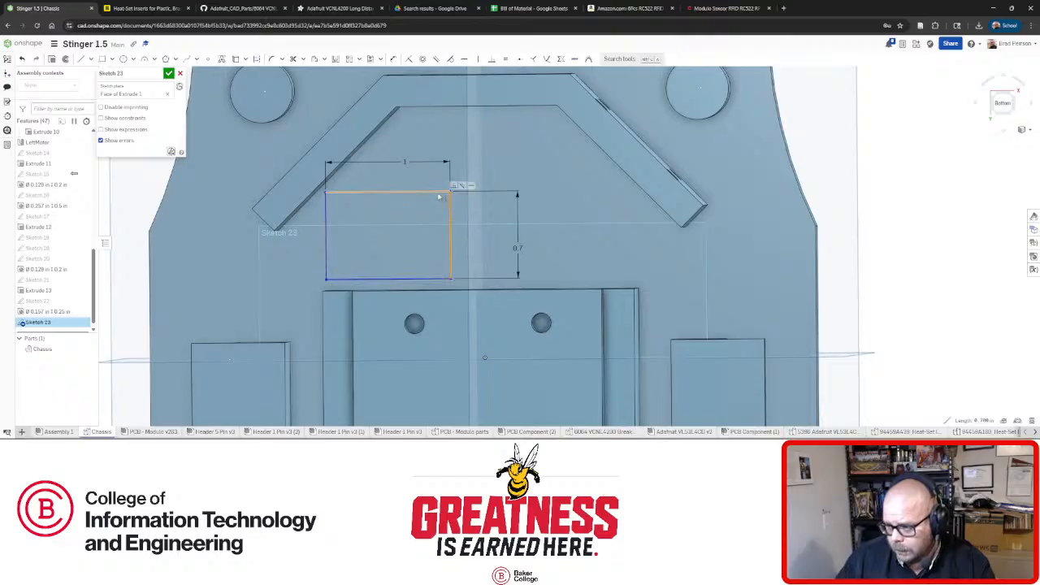
Convert the 1 by 0.7 rectangle's edges to construction geometry.
click(439, 192)
click(435, 278)
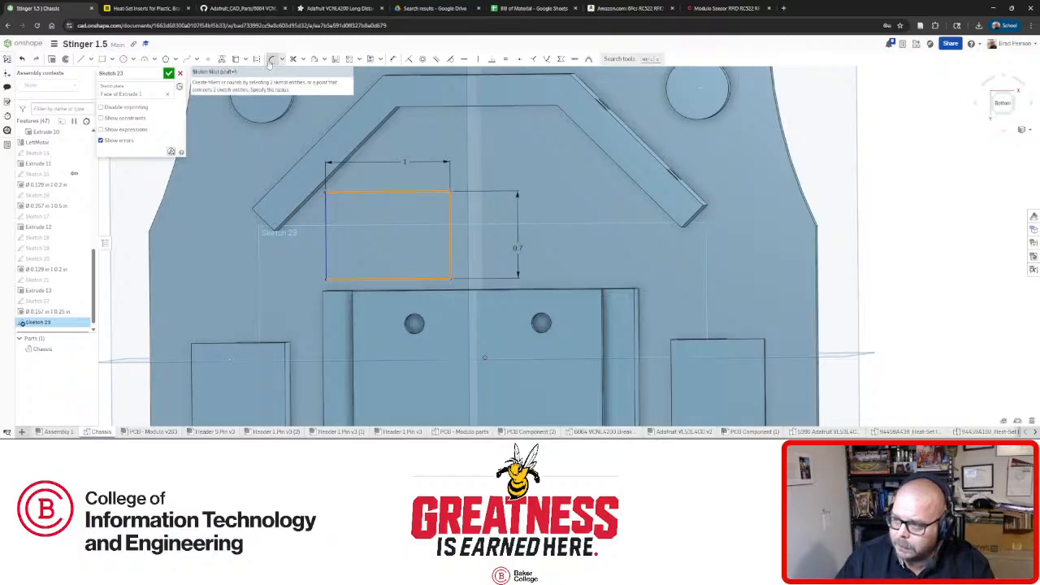
click(257, 59)
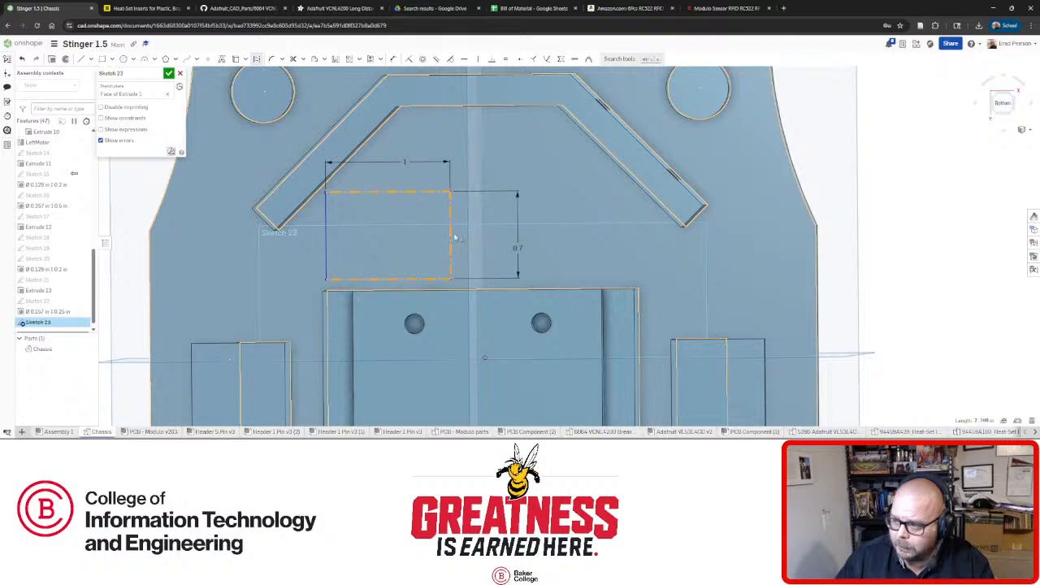
Change the rectangle's height to 0.875 and width to 1.125.
click(940, 219)
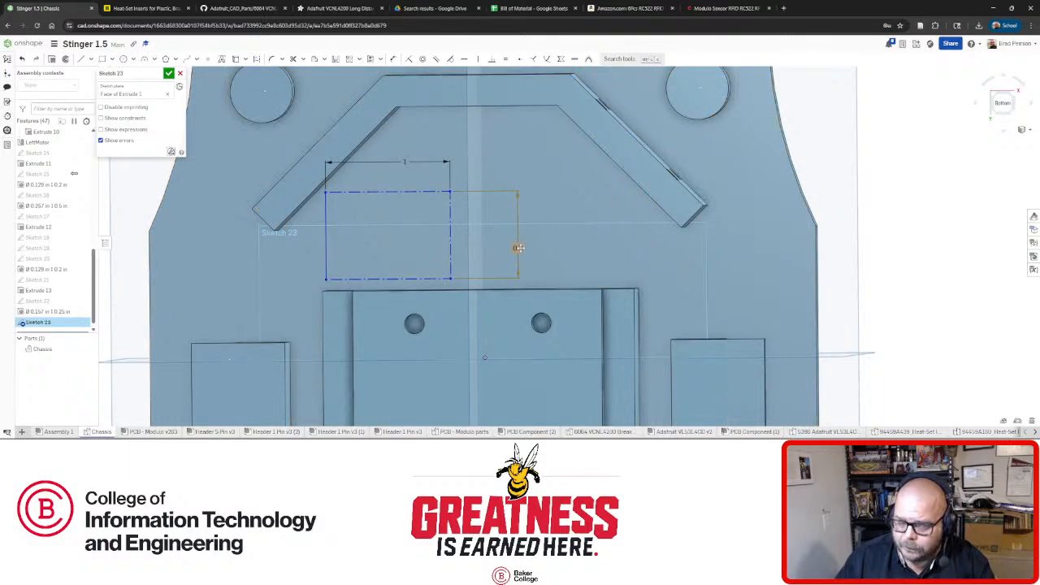
double_click(518, 248)
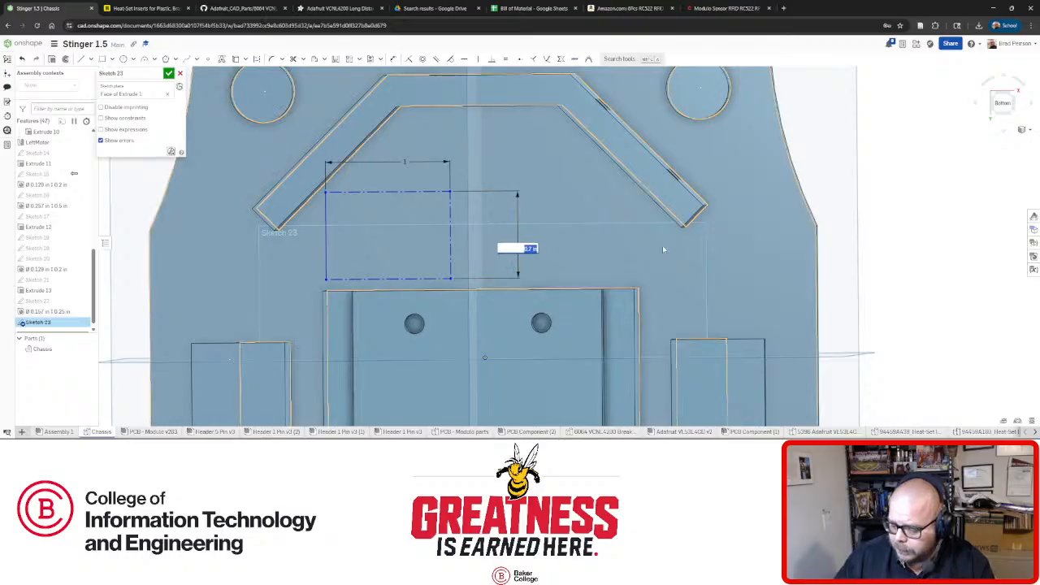
text(0.875)
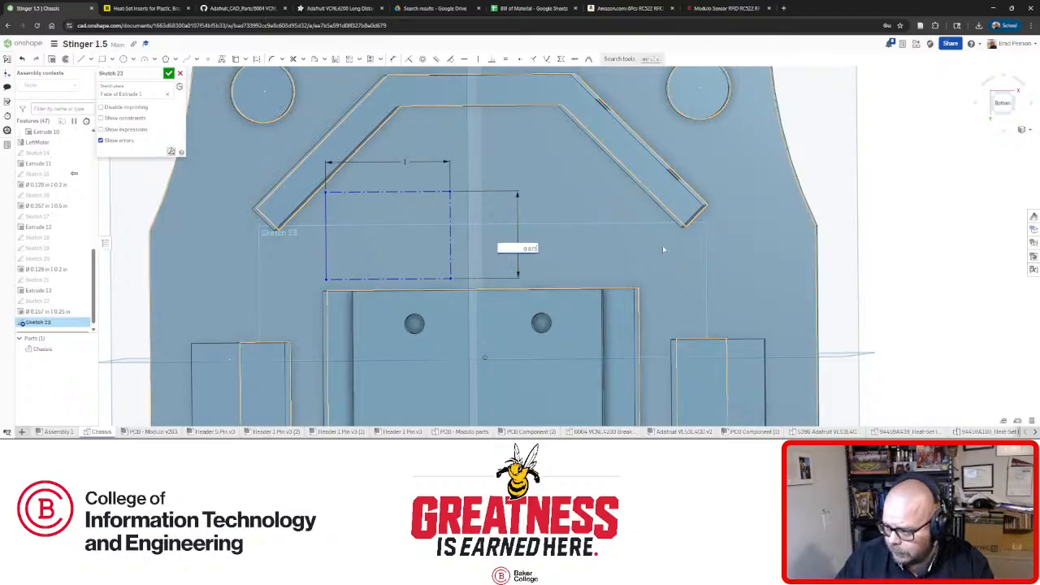
key(Return)
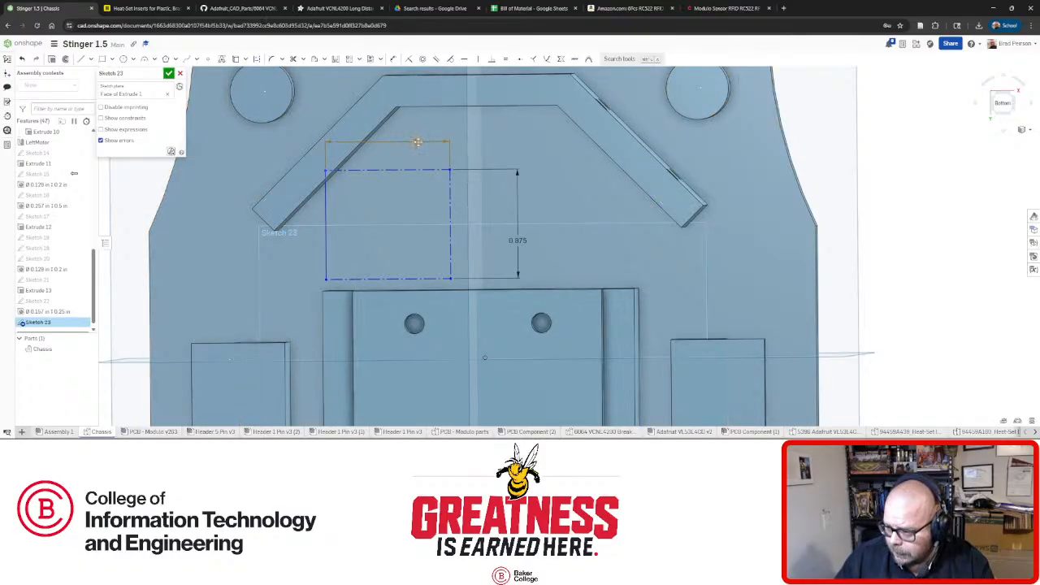
double_click(417, 141)
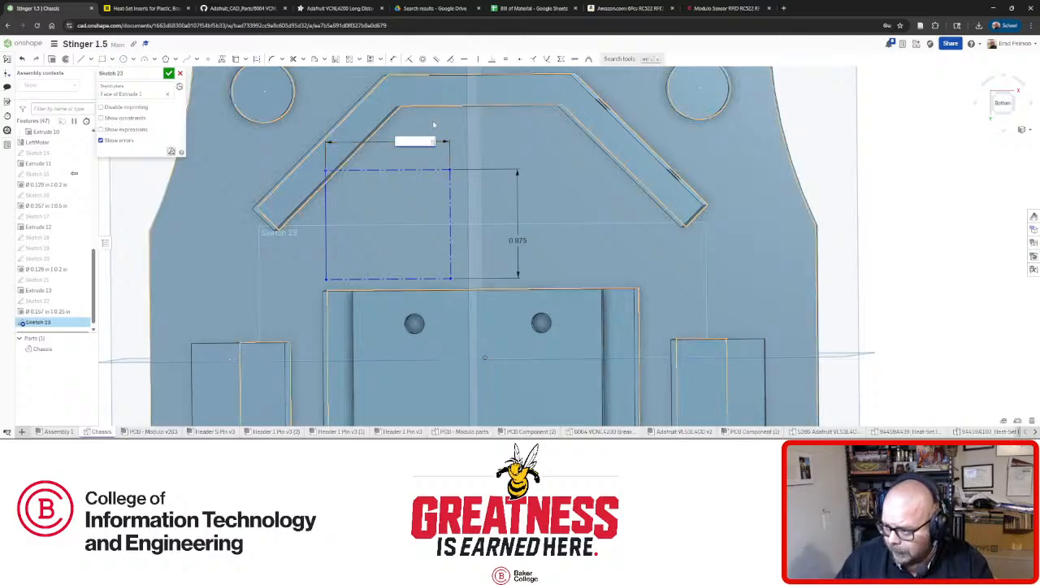
text(1.125)
key(Return)
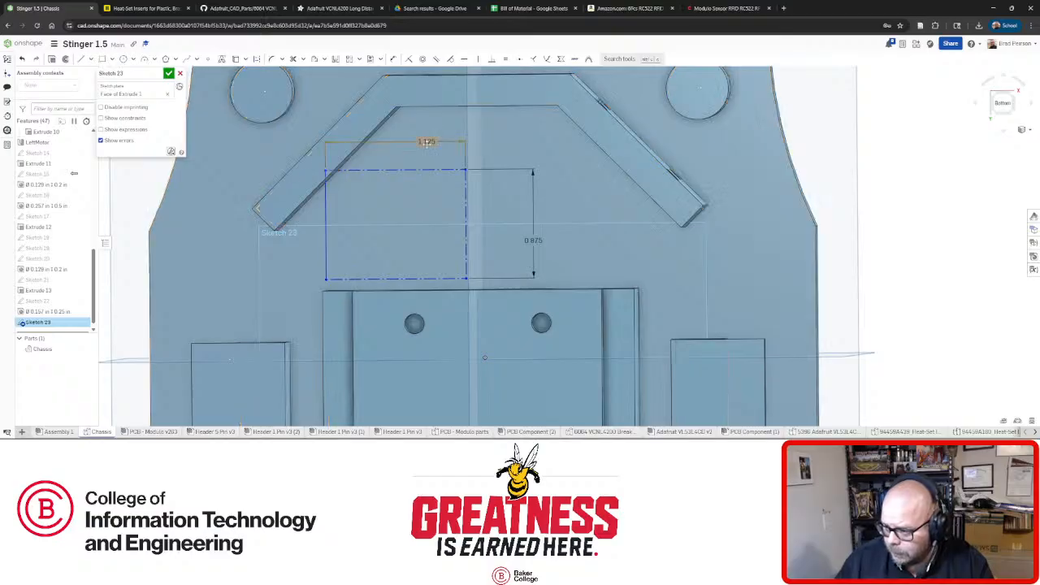
Reposition the resized rectangle above the central block, checking from tilted and normal views.
drag(326, 239, 324, 250)
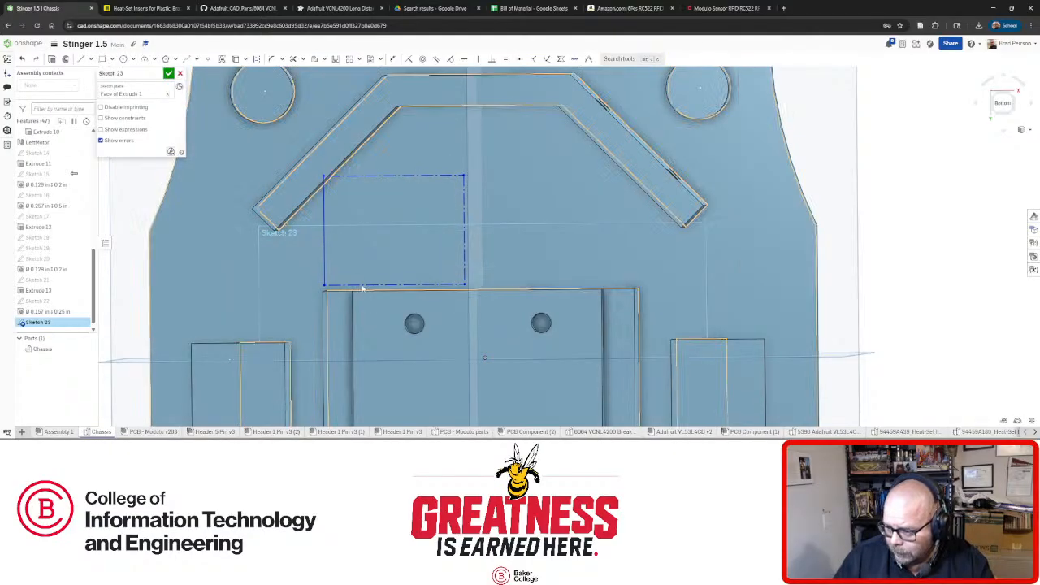
mouse_move(362, 285)
right_down()
mouse_move(385, 276)
mouse_move(355, 267)
mouse_move(349, 292)
right_up()
key(n)
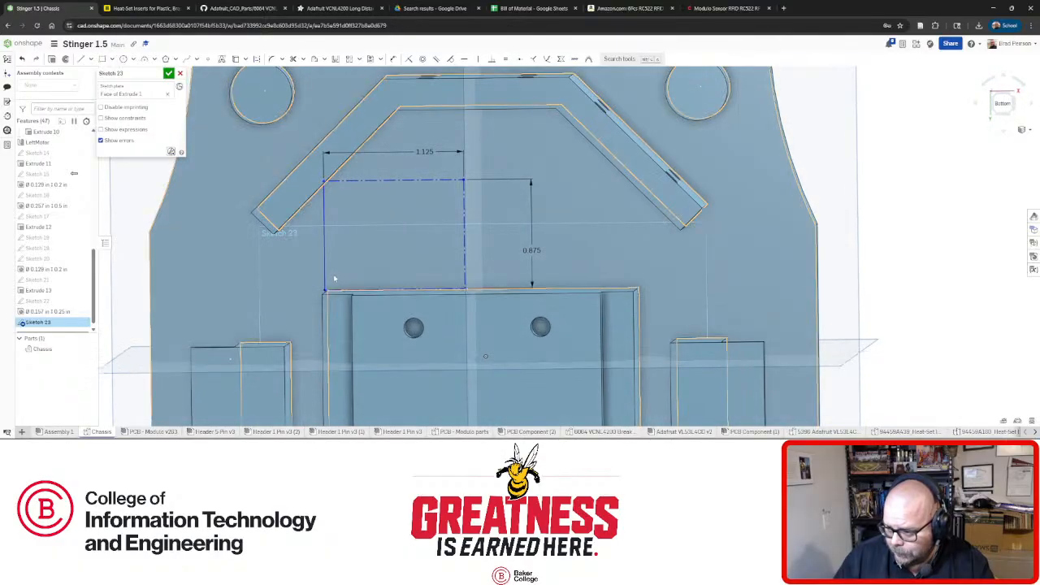
drag(350, 290, 357, 294)
right_drag(357, 294, 367, 277)
key(n)
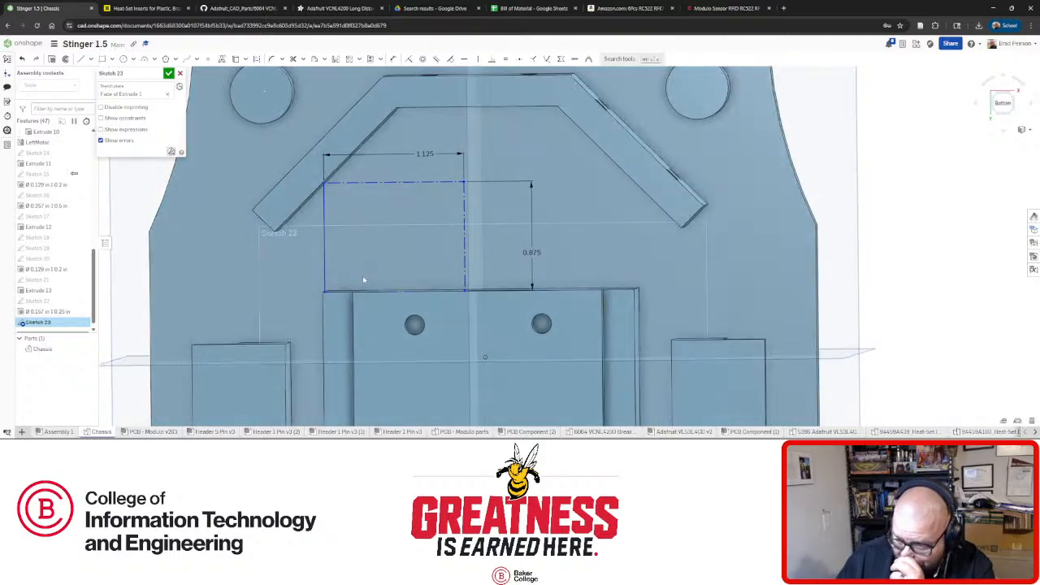
drag(328, 281, 329, 282)
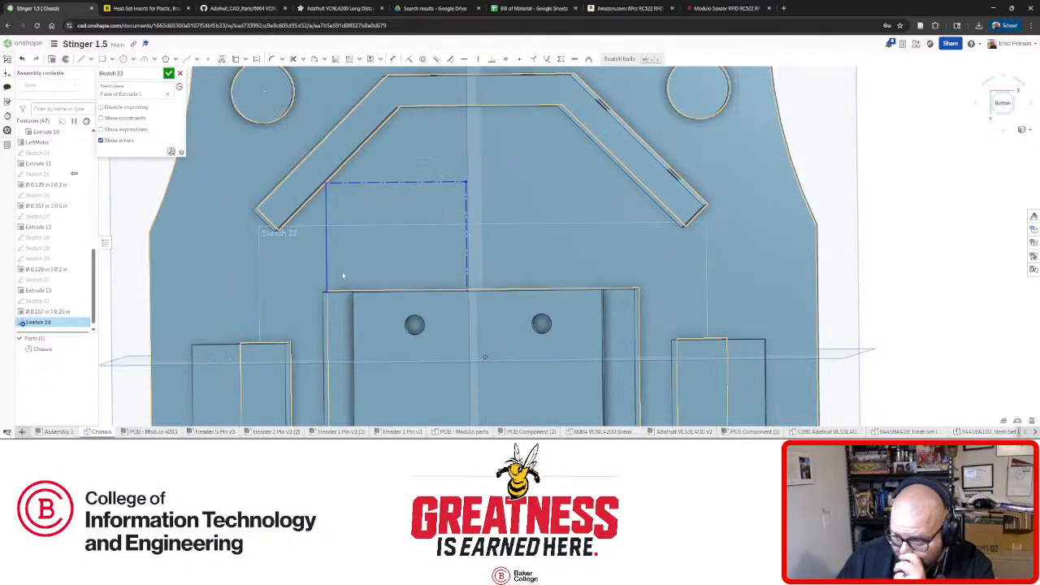
right_drag(343, 276, 372, 292)
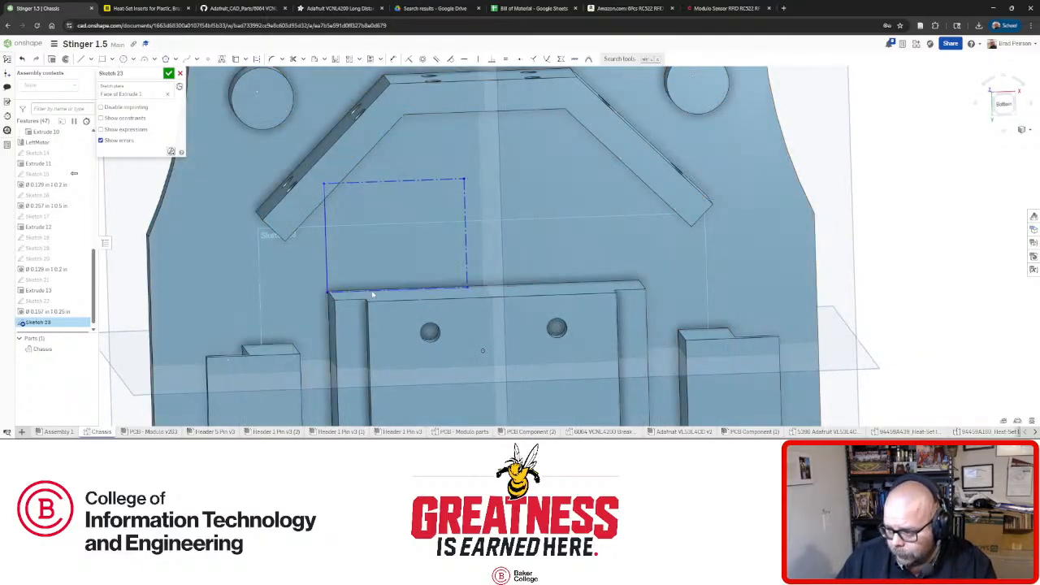
drag(372, 292, 377, 284)
Constrain the rectangle's bottom line onto the block's top edge and fix its left edge to fully define it.
click(377, 284)
key(d)
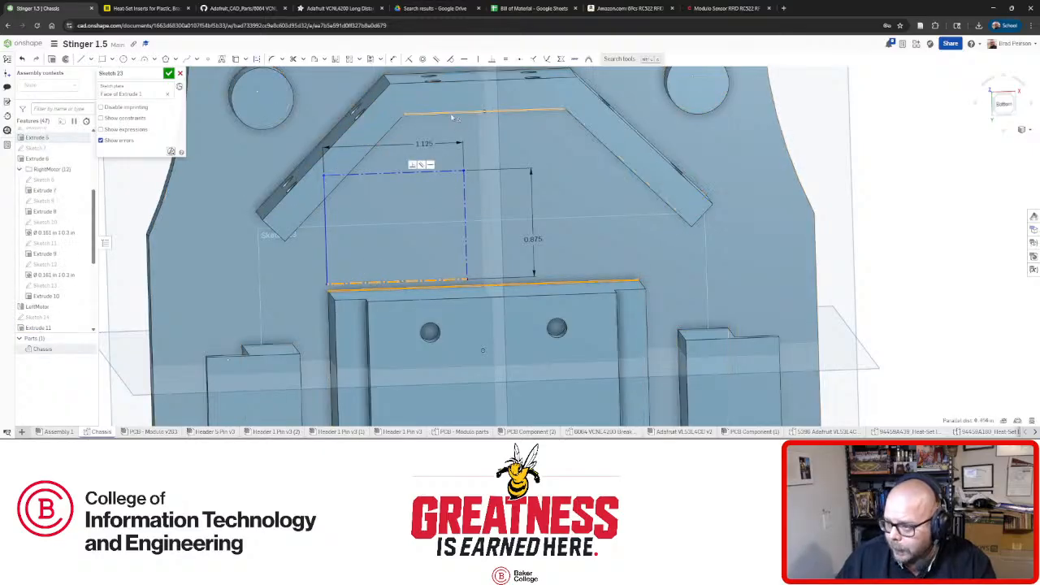
click(409, 60)
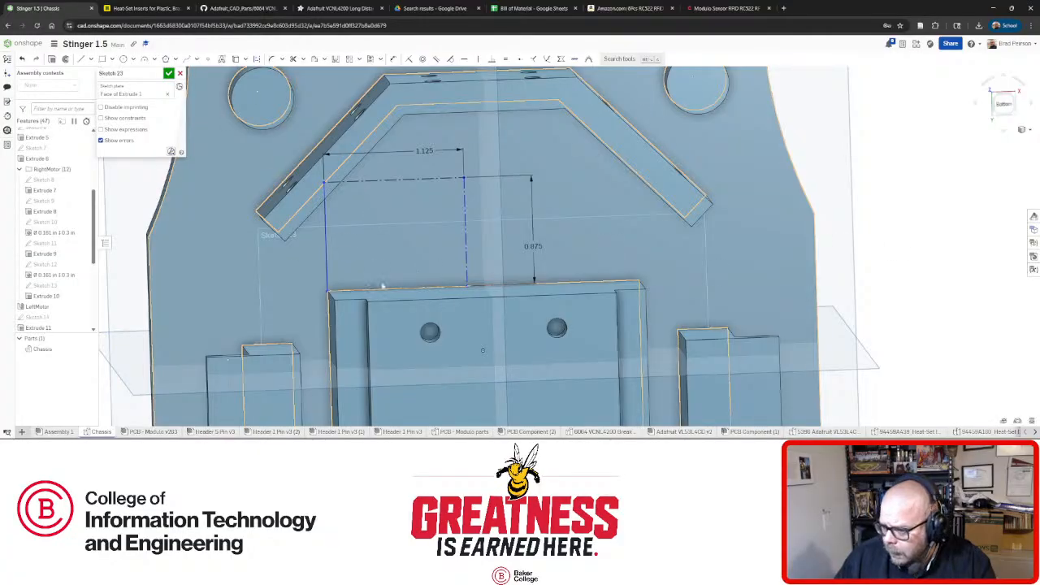
key(n)
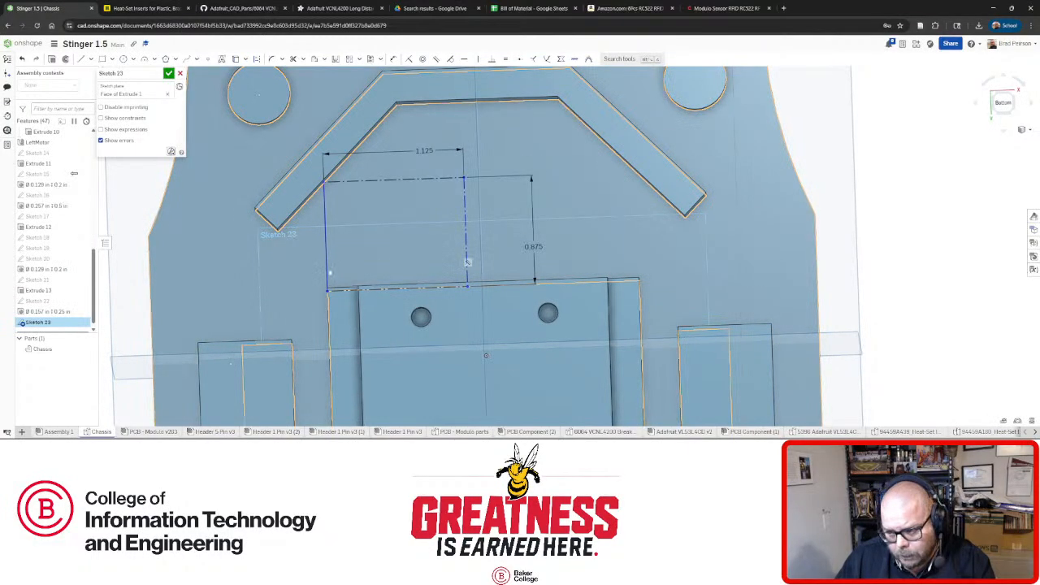
right_drag(313, 290, 386, 305)
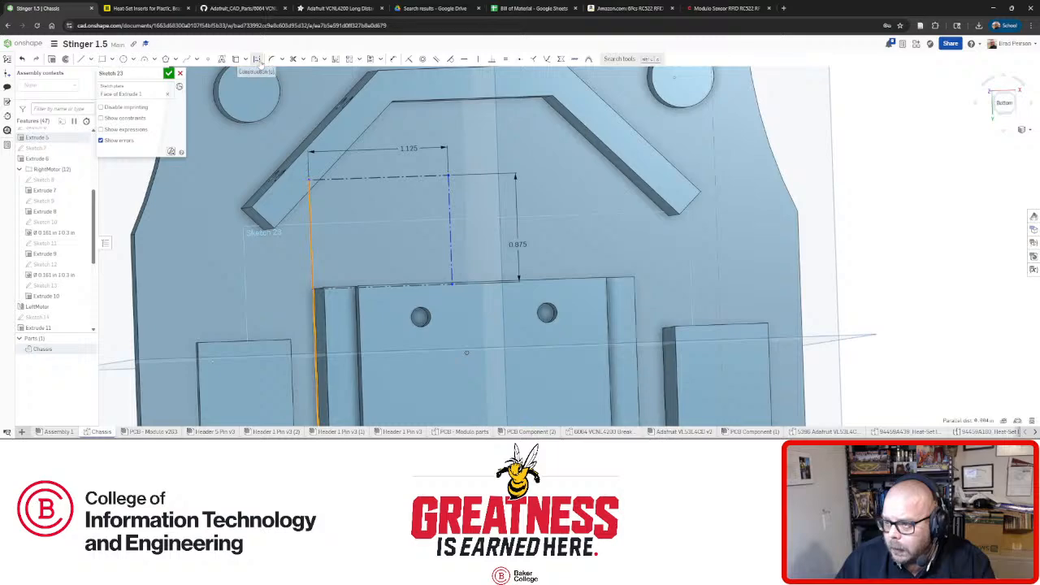
click(409, 59)
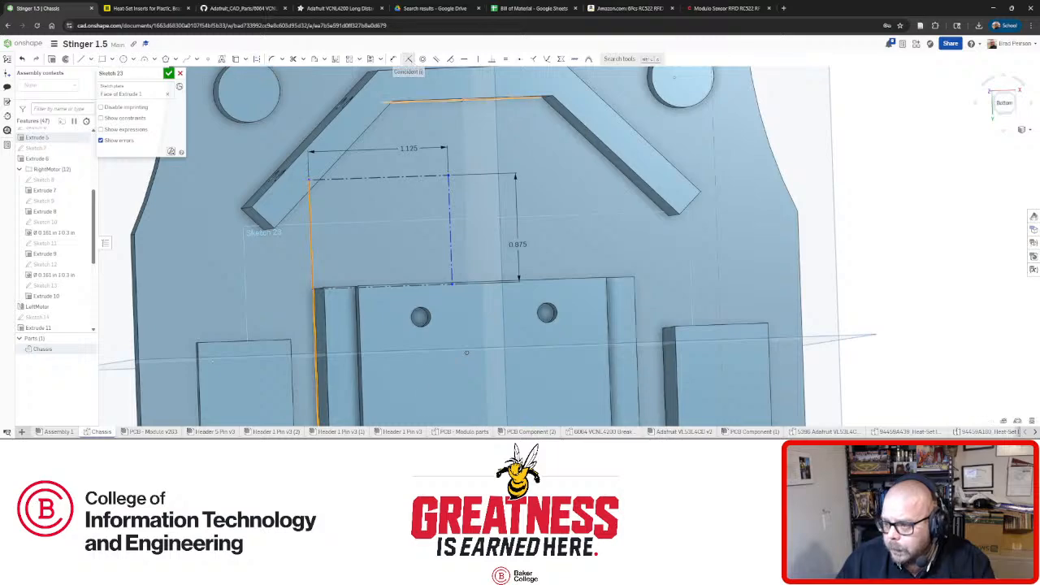
key(n)
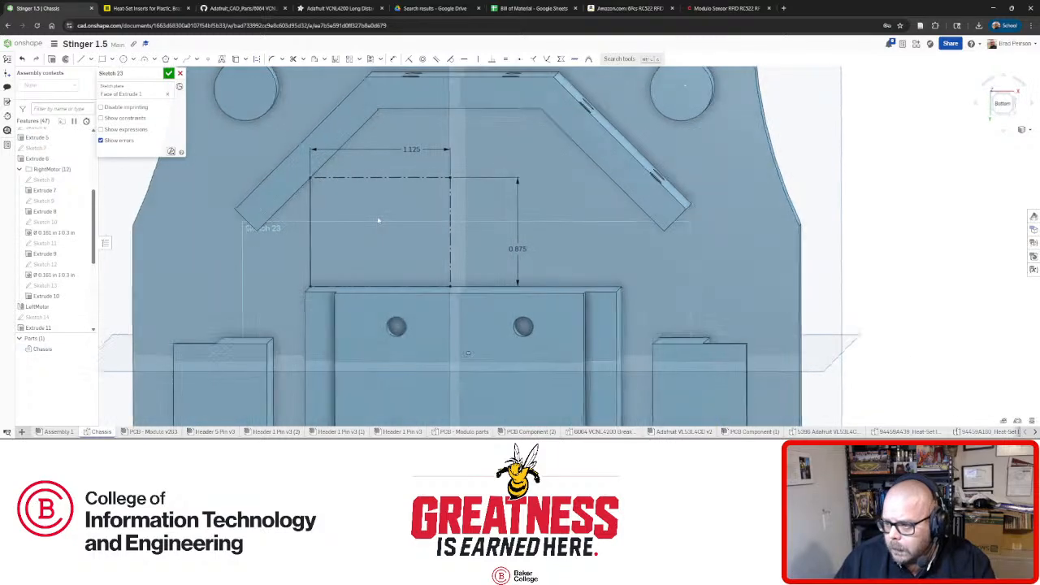
Square the view to Bottom and switch to the Center point rectangle tool.
scroll(379, 212, down, 3)
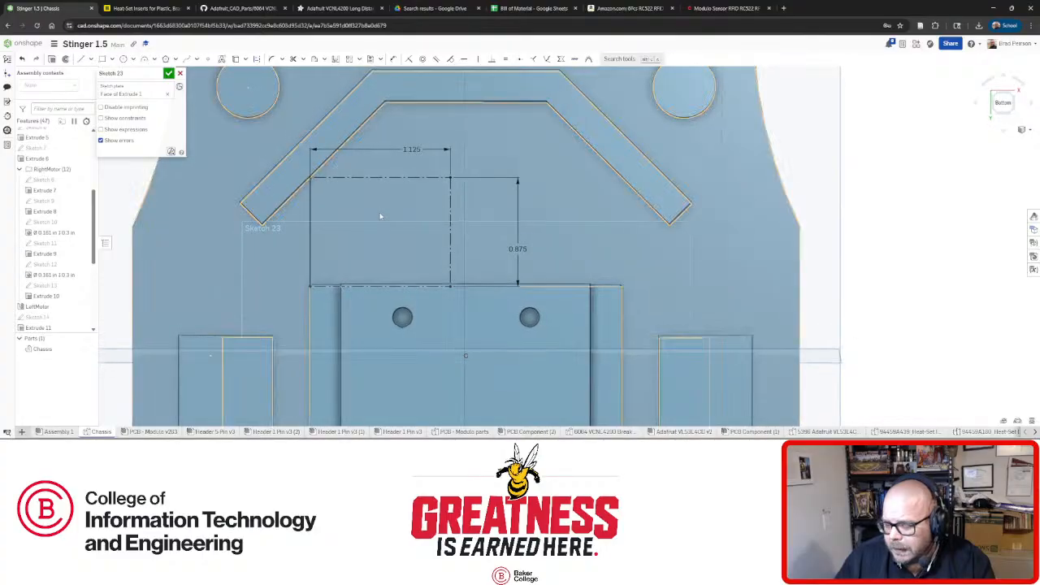
scroll(422, 209, up, 3)
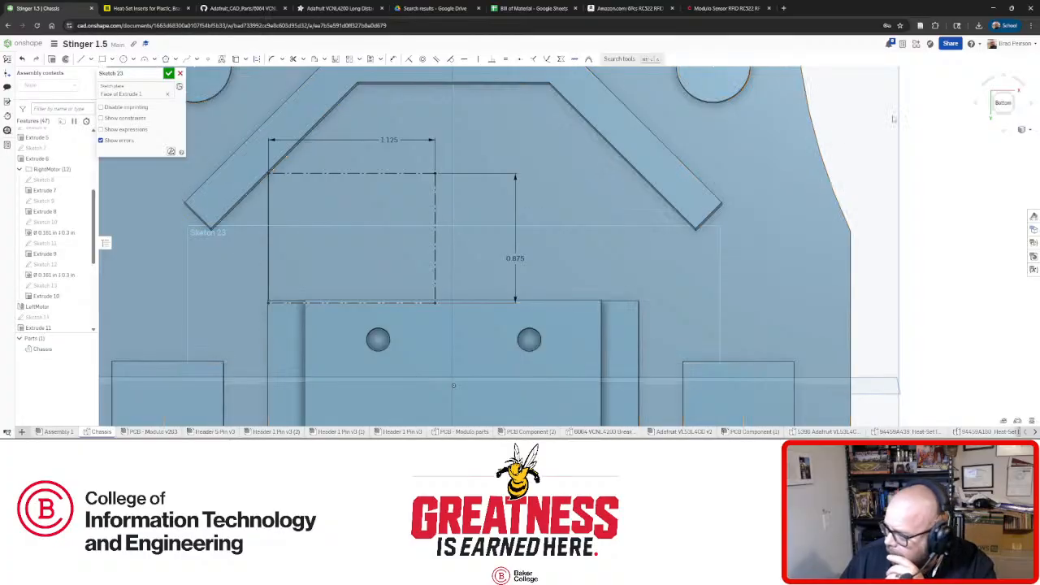
click(1004, 104)
scroll(600, 181, up, 4)
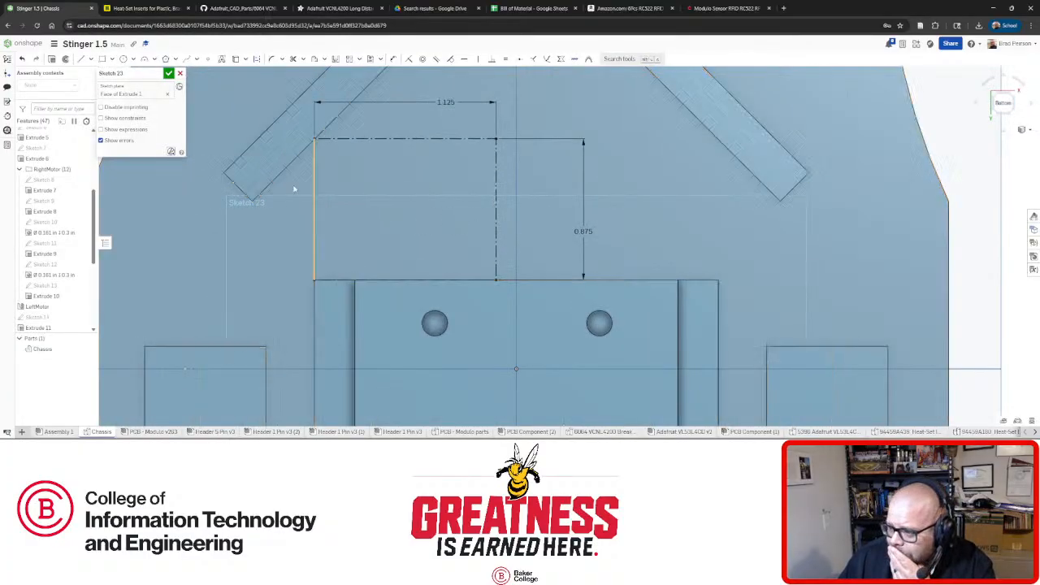
click(104, 64)
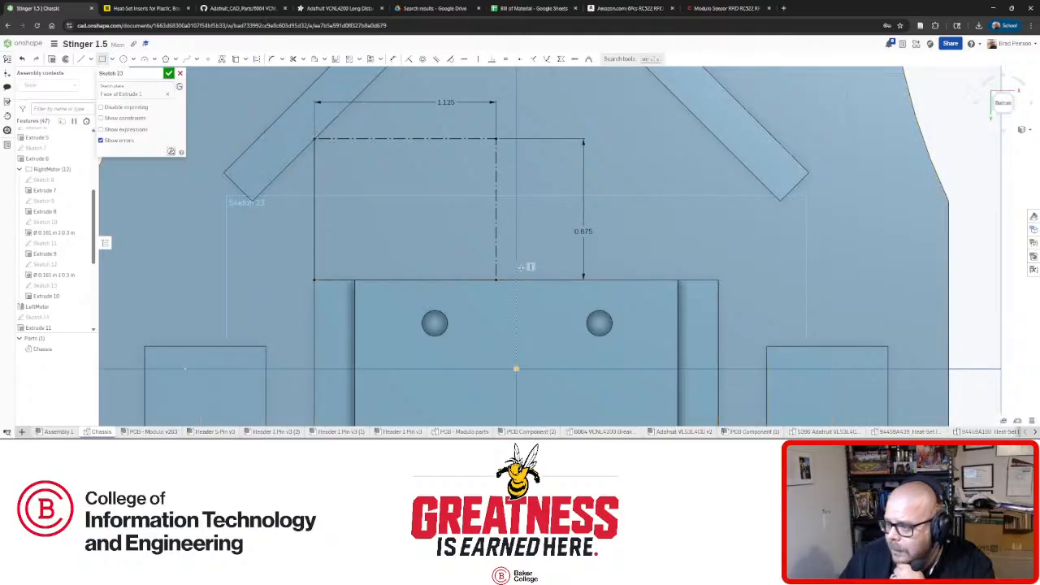
Draw a second rectangle from the block's top edge to the right, as construction geometry.
click(531, 278)
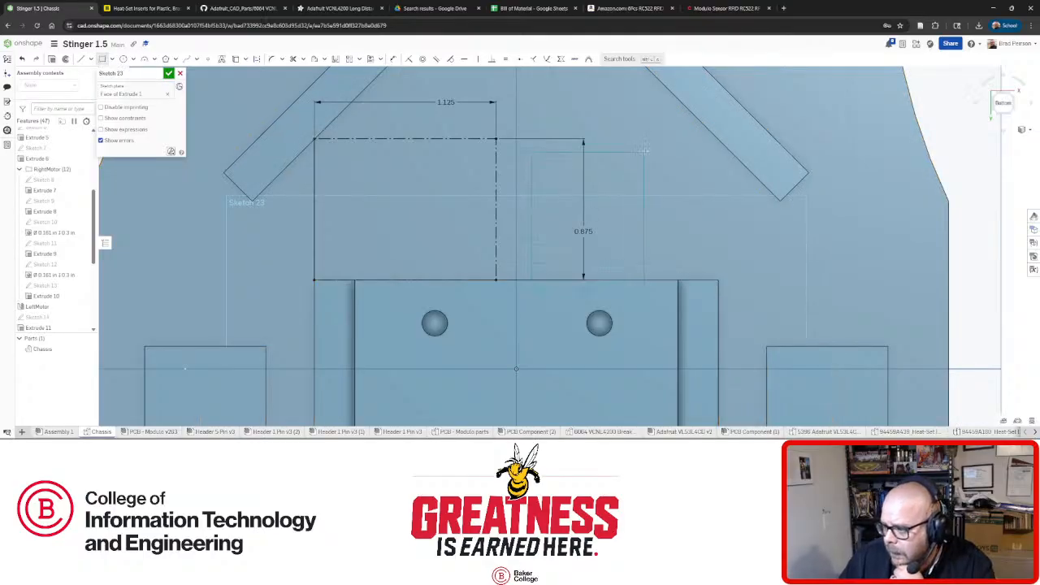
click(673, 143)
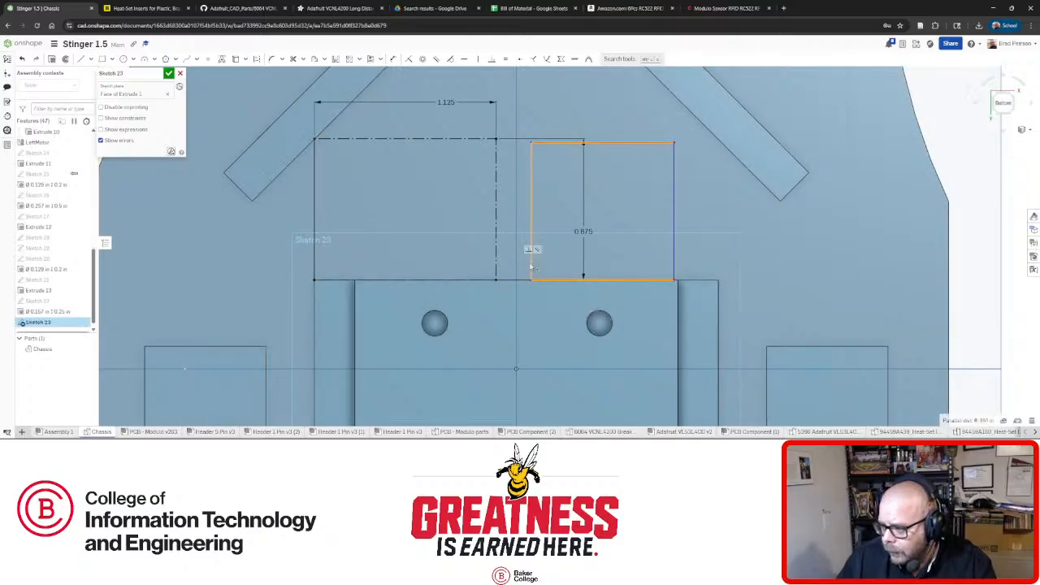
click(256, 59)
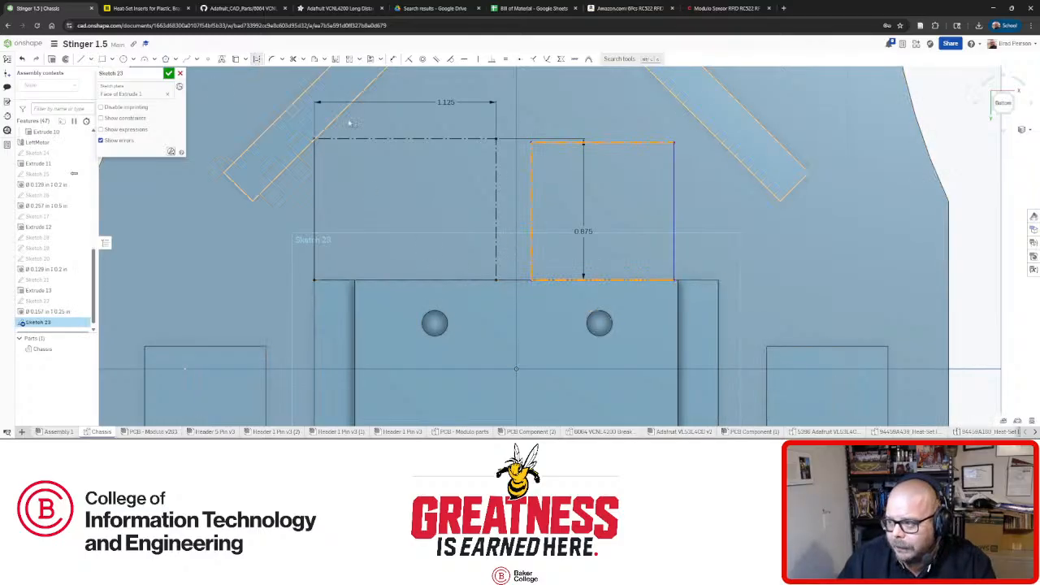
click(983, 177)
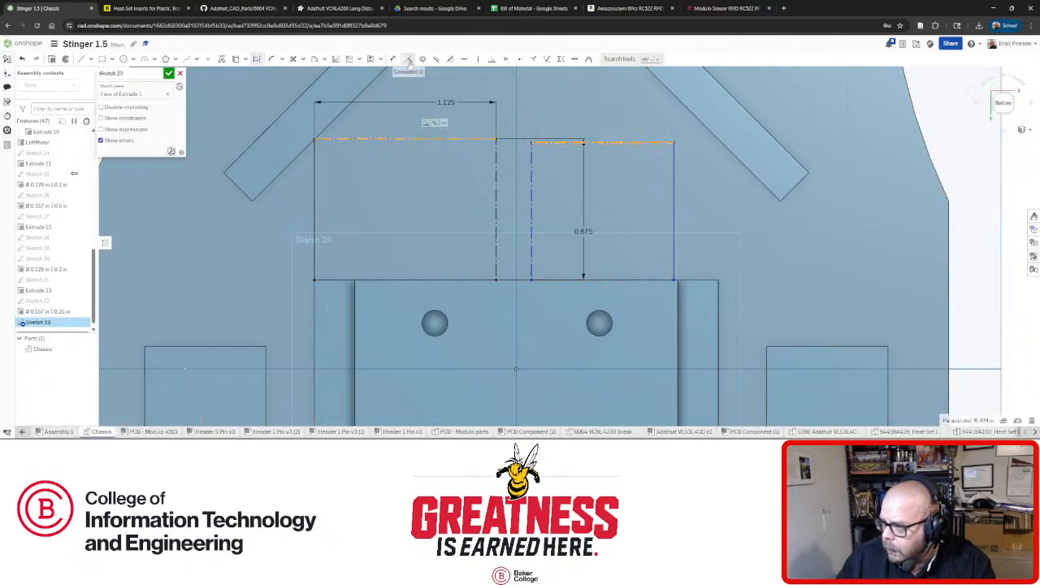
Make the top edges of the two rectangles equal in length.
click(629, 140)
click(479, 140)
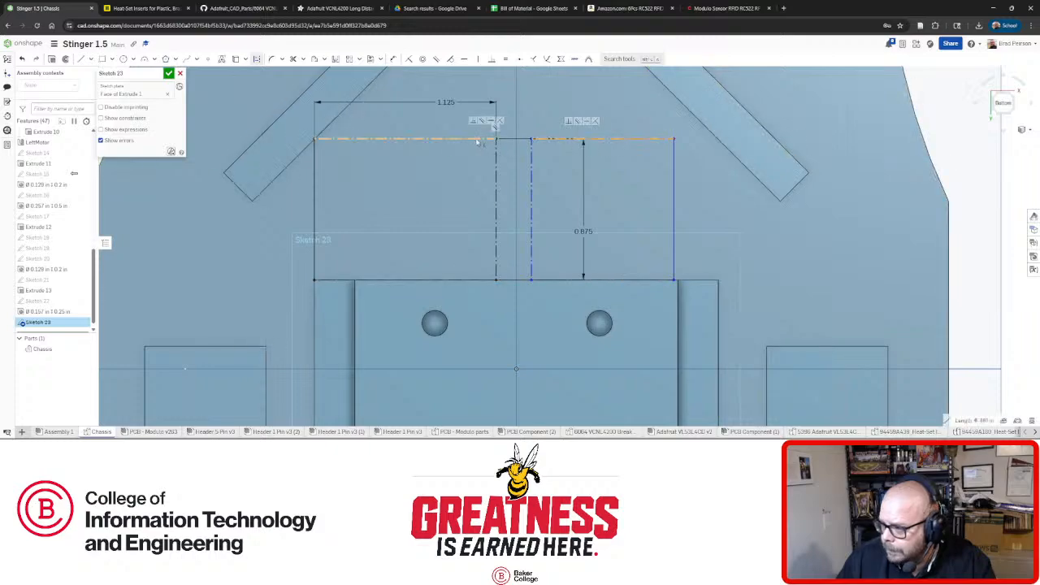
click(504, 60)
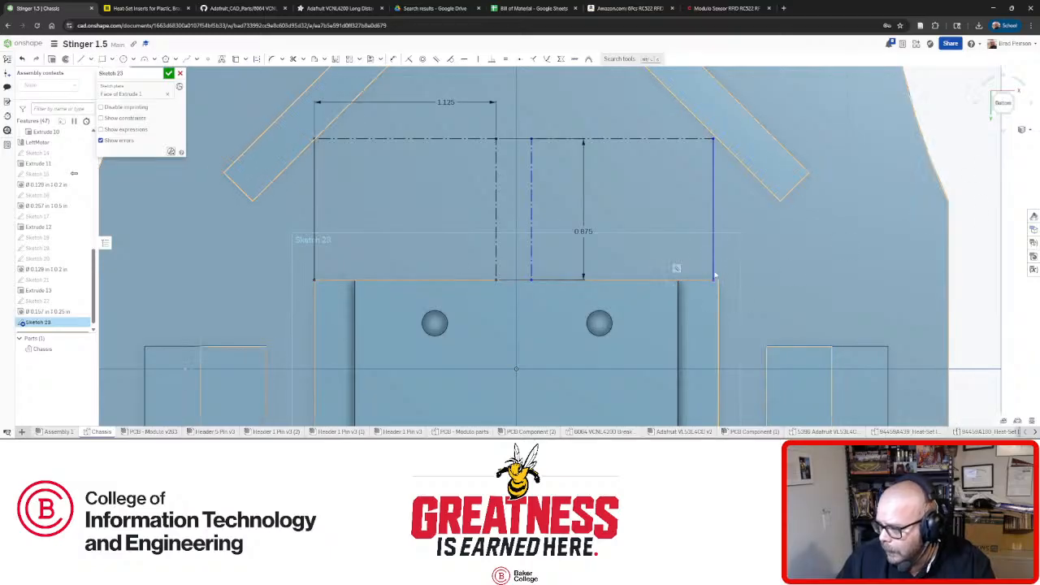
Select the two vertical sketch lines inside the block outline.
right_drag(750, 301, 721, 311)
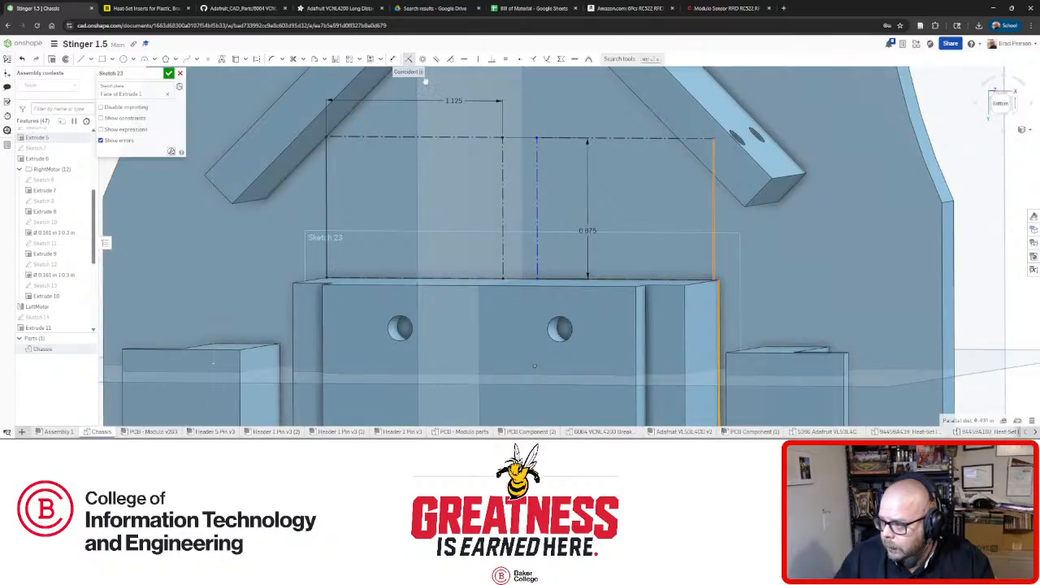
mouse_move(738, 203)
right_down()
mouse_move(771, 185)
mouse_move(774, 198)
mouse_move(762, 192)
right_up()
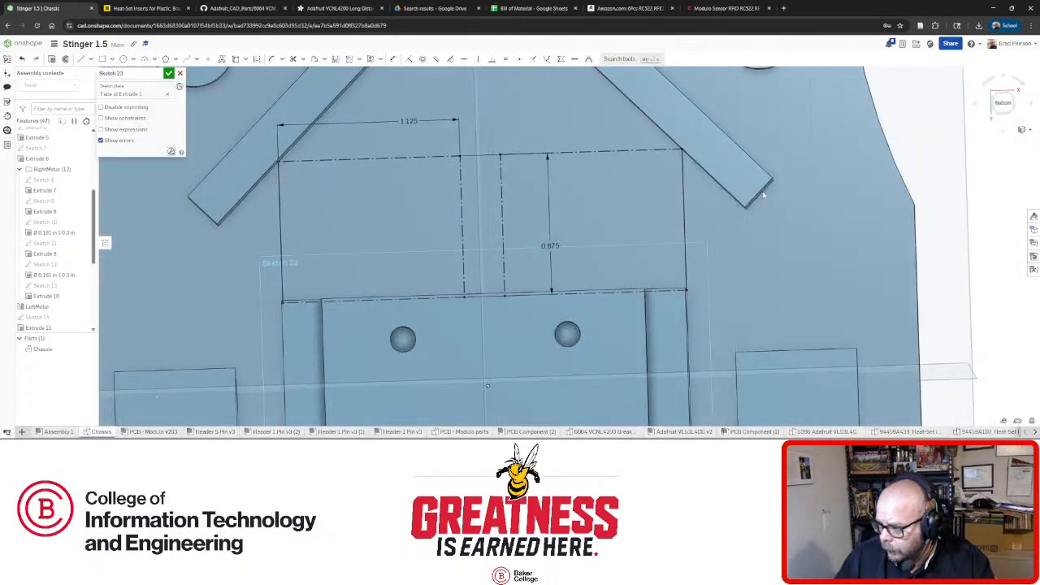
click(501, 236)
click(460, 232)
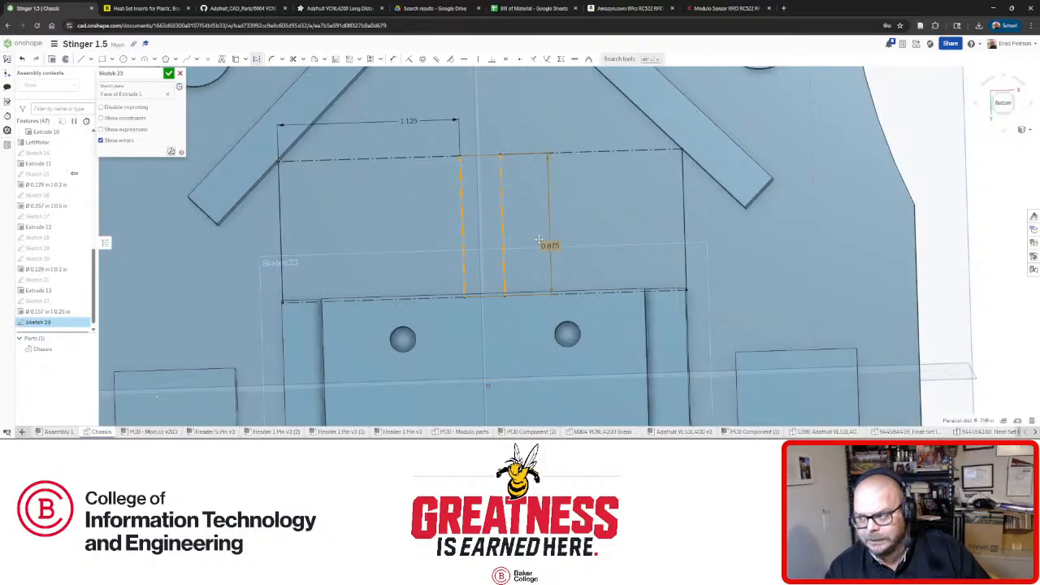
Place the dimension between the two lines, then delete the side line's 0.875 dimension.
click(538, 241)
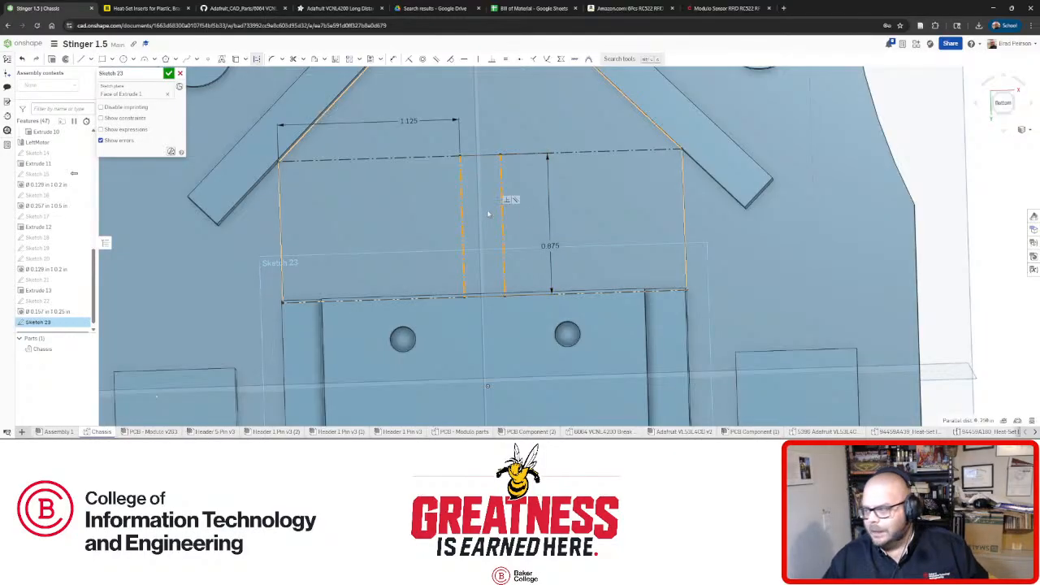
mouse_move(487, 214)
right_down()
mouse_move(457, 186)
mouse_move(519, 163)
right_up()
scroll(611, 163, up, 7)
mouse_move(750, 236)
right_down()
mouse_move(696, 199)
mouse_move(703, 235)
right_up()
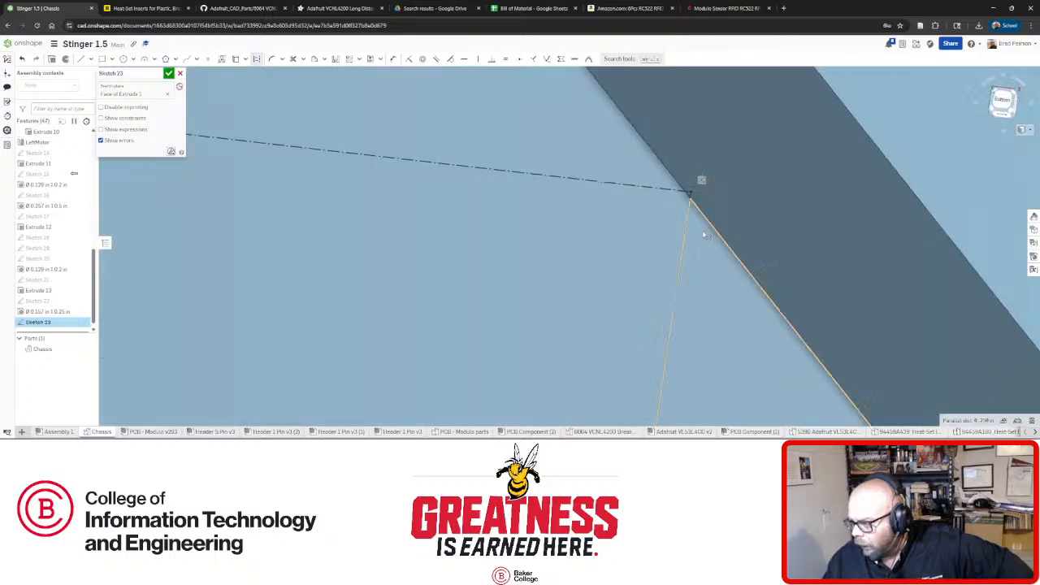
scroll(704, 235, down, 7)
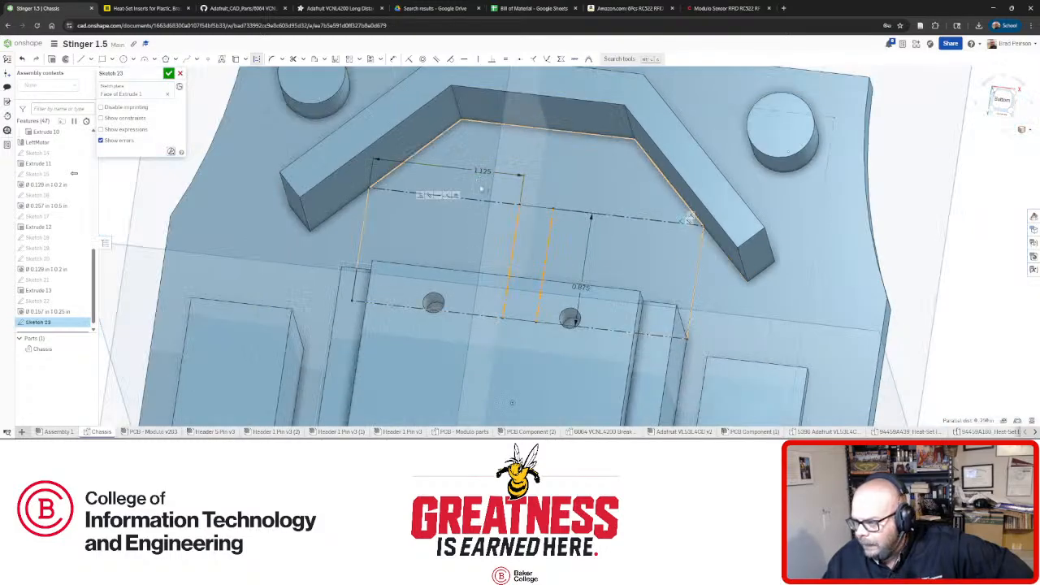
right_drag(527, 241, 584, 276)
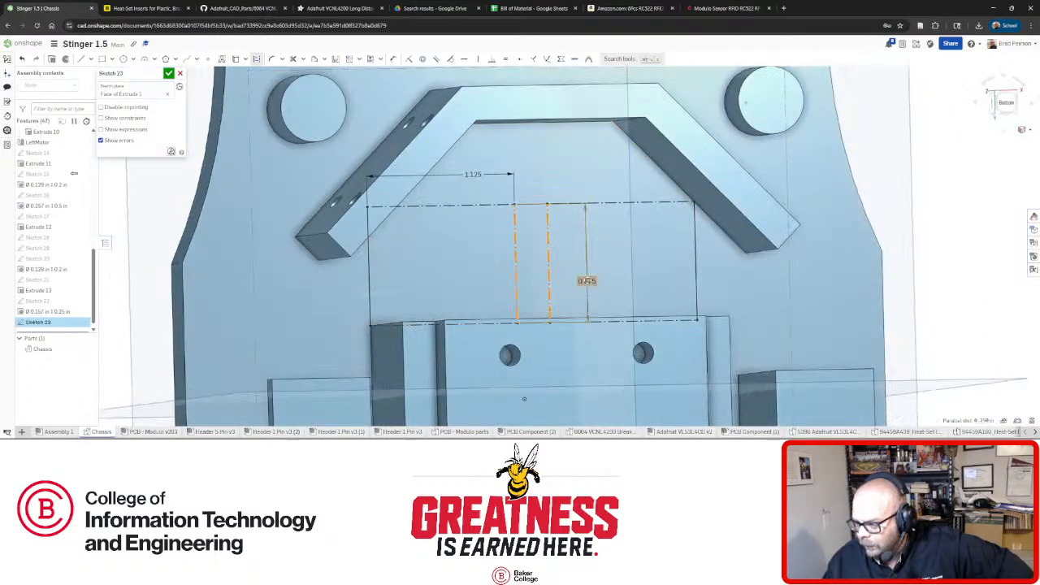
click(586, 280)
key(Delete)
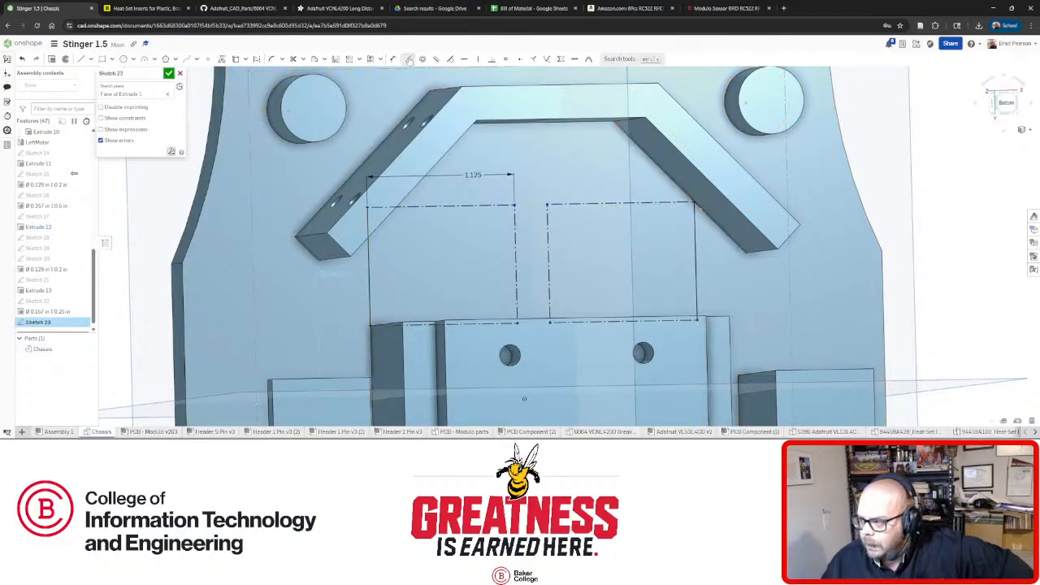
Select the long top line and the bottom outline line to align them.
scroll(694, 203, up, 5)
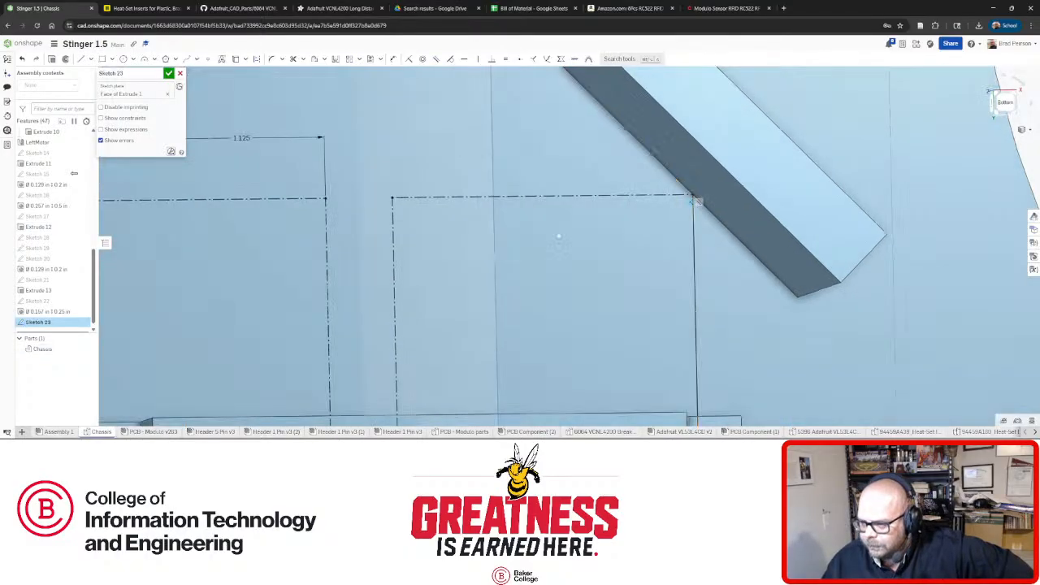
scroll(554, 235, down, 5)
scroll(599, 206, up, 6)
scroll(599, 206, up, 3)
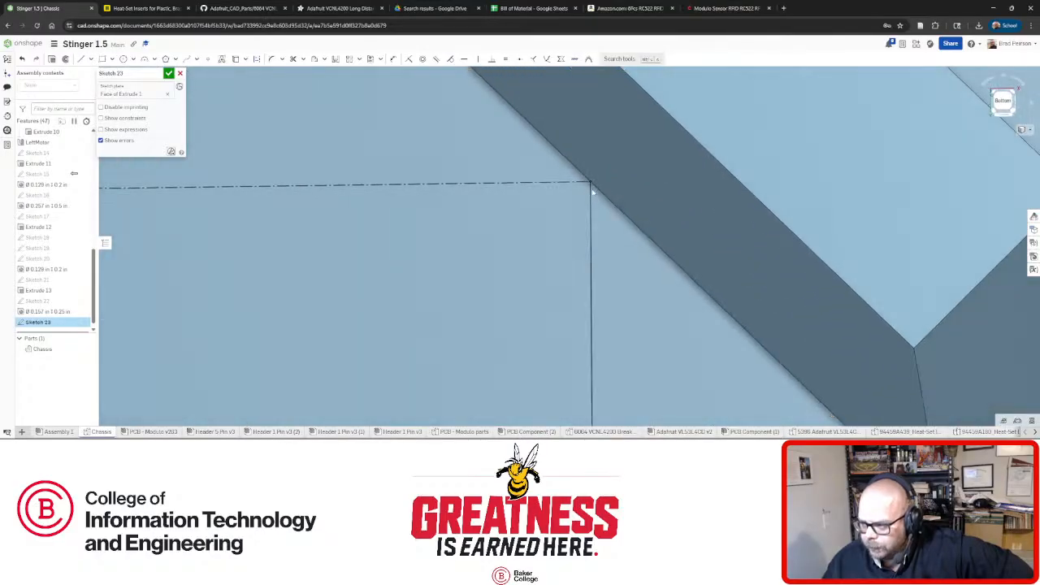
scroll(593, 180, down, 5)
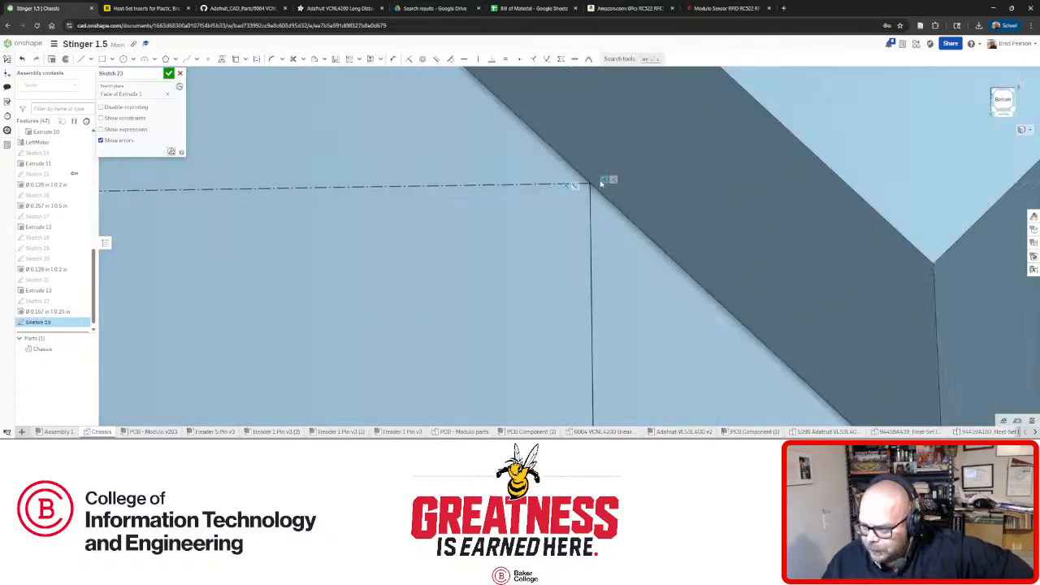
right_drag(601, 176, 599, 173)
scroll(598, 175, down, 4)
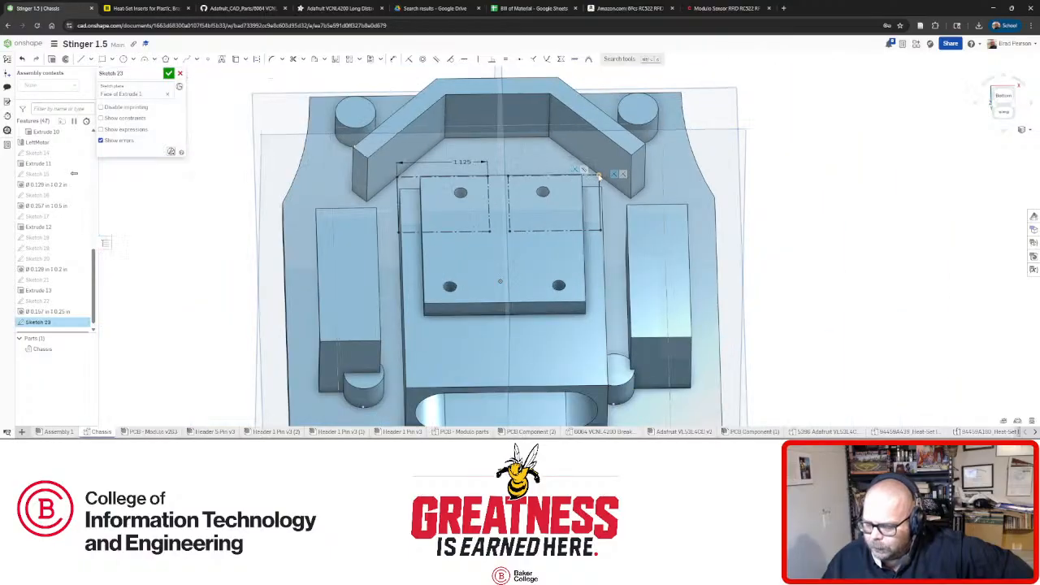
right_drag(426, 170, 424, 203)
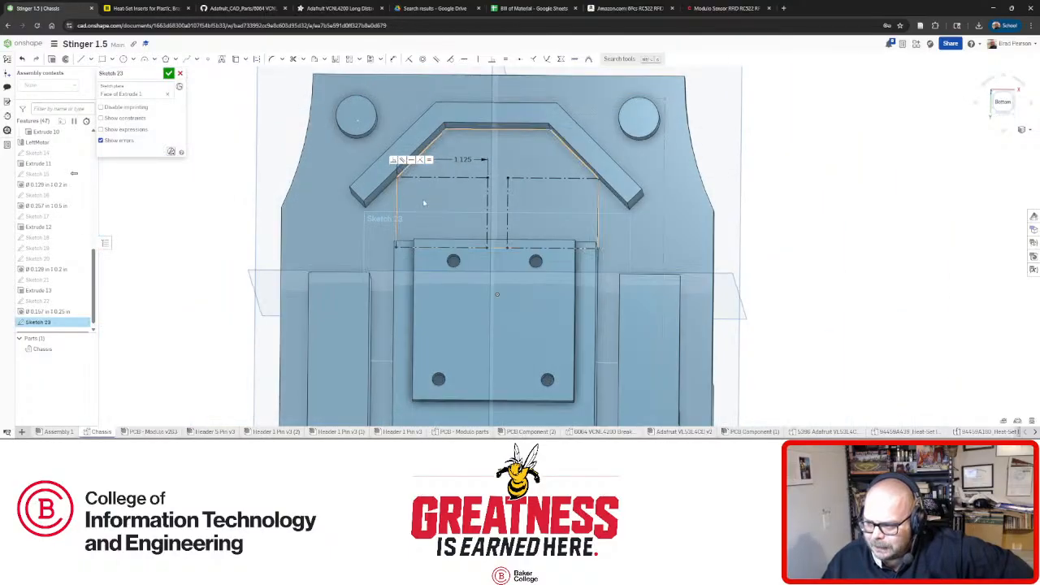
scroll(411, 188, up, 4)
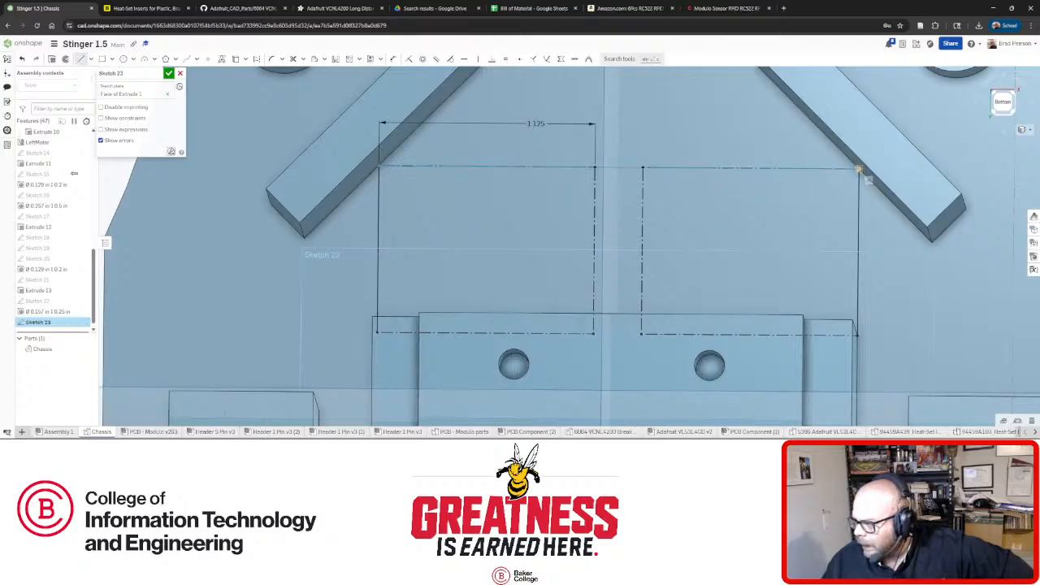
click(858, 169)
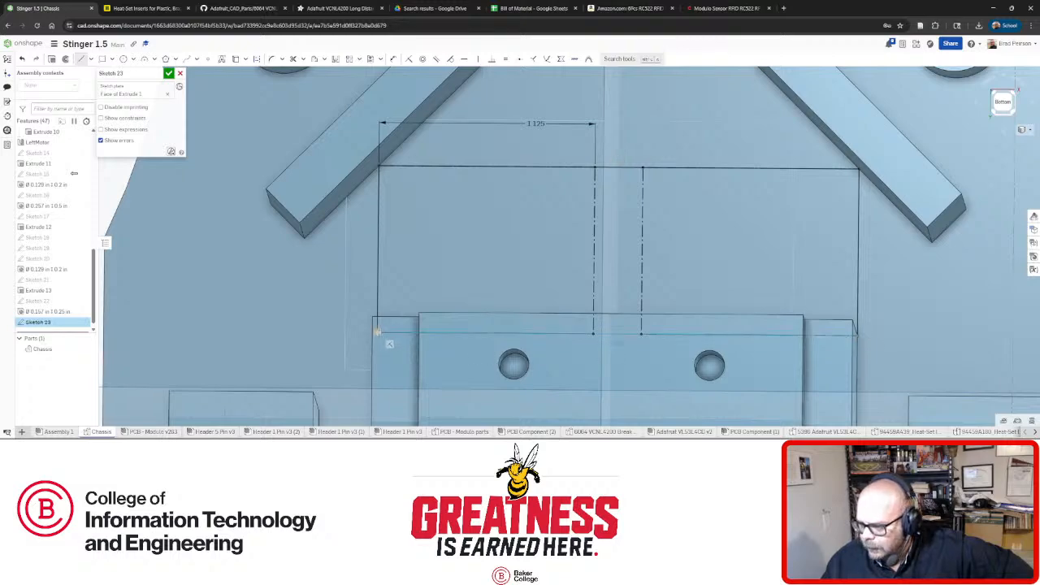
click(377, 331)
Open the 0.129 in hole feature for editing.
right_drag(743, 229, 792, 252)
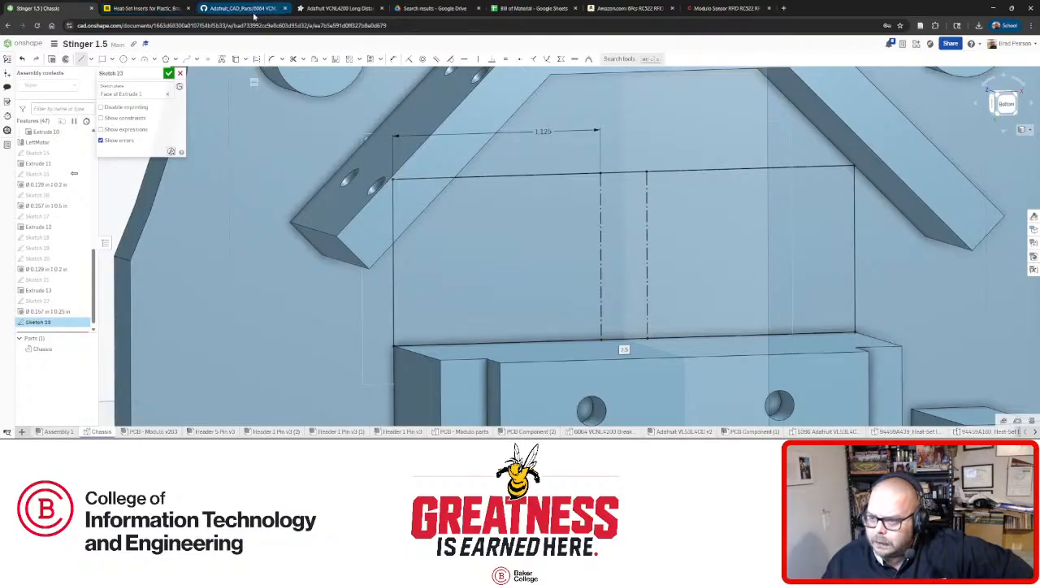
mouse_move(164, 433)
scroll(360, 260, down, 4)
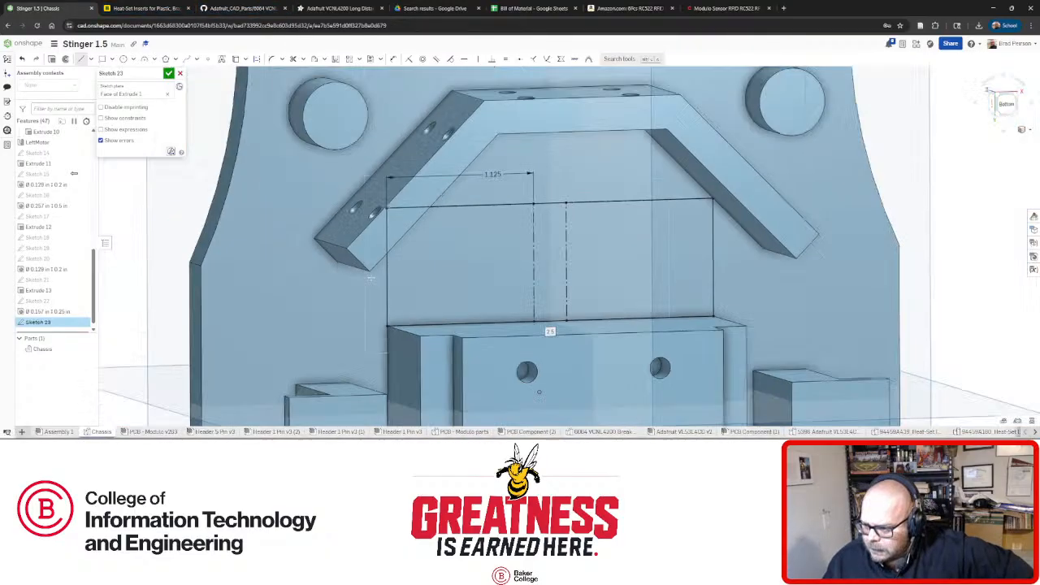
scroll(358, 234, up, 5)
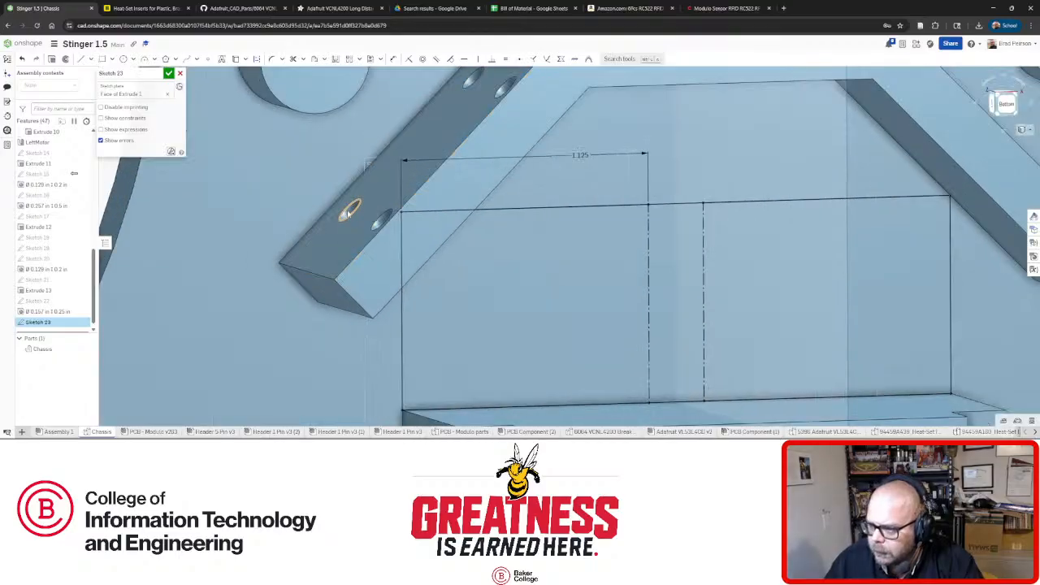
right_click(61, 271)
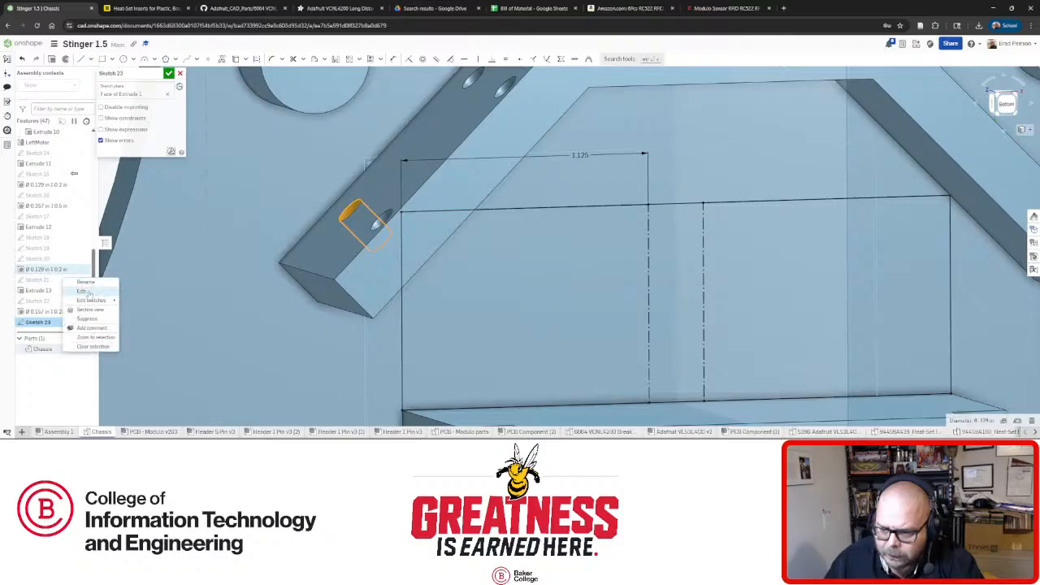
click(83, 284)
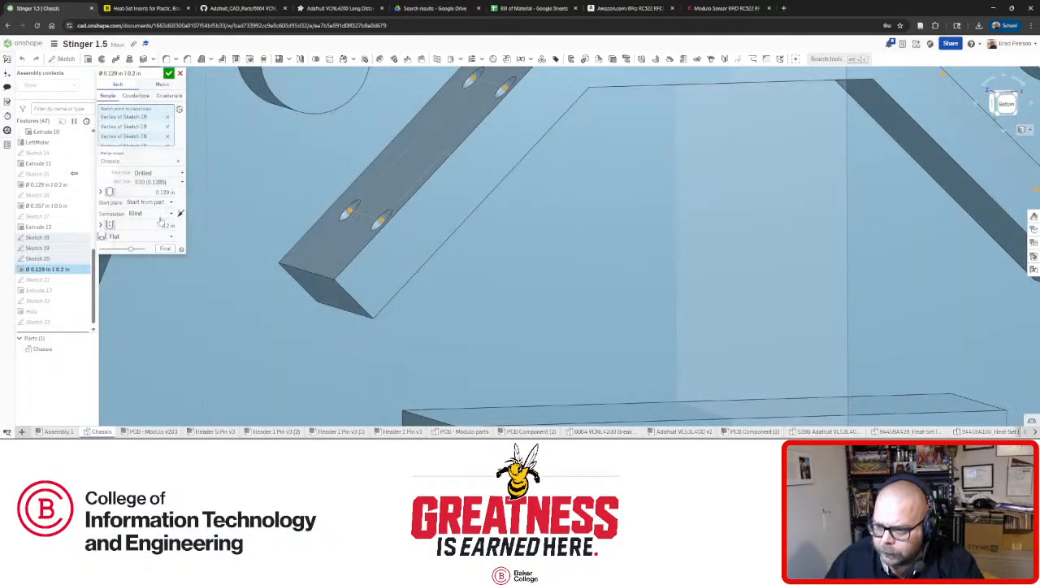
Close the hole feature and extrude the Sketch 23 block region 0.2 in with Merge with all.
click(180, 74)
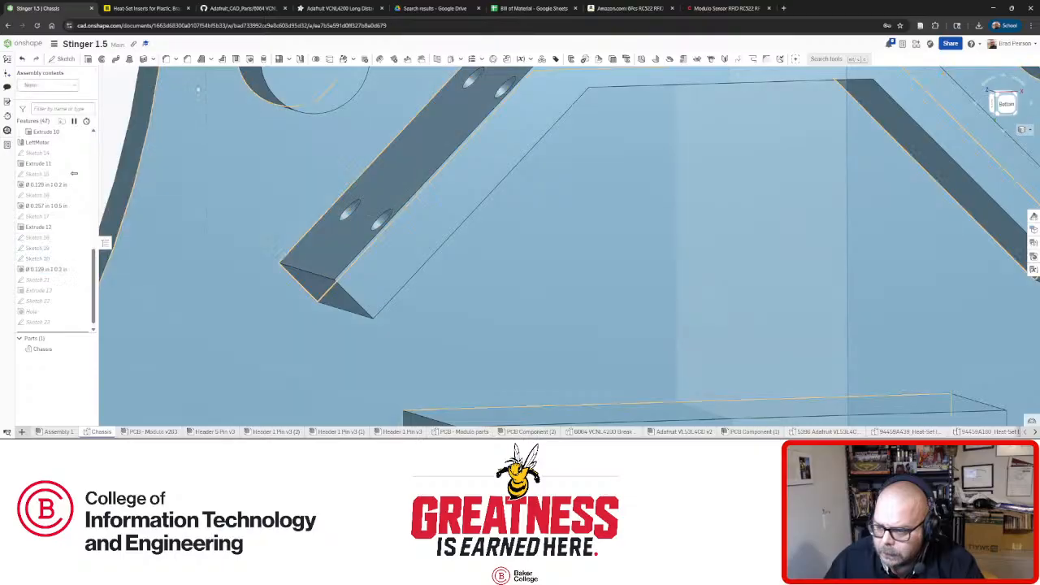
mouse_move(415, 296)
right_down()
mouse_move(422, 289)
mouse_move(404, 301)
mouse_move(410, 281)
right_up()
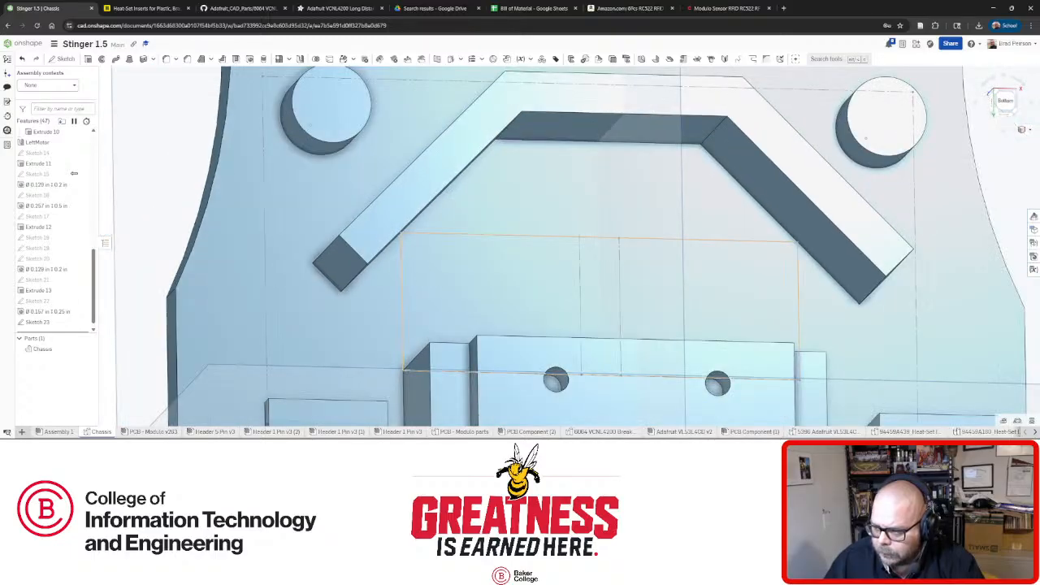
click(516, 243)
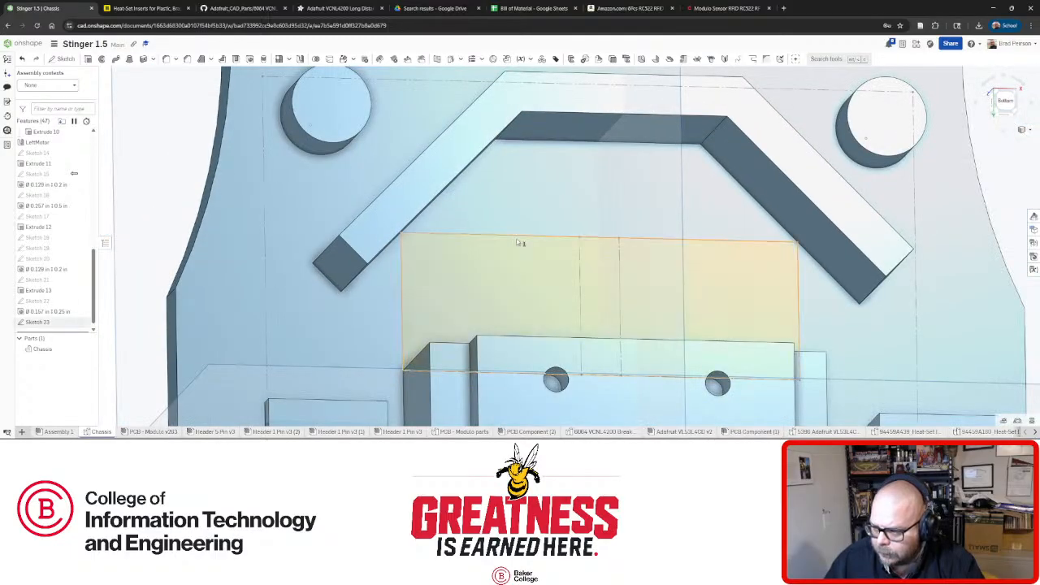
click(88, 62)
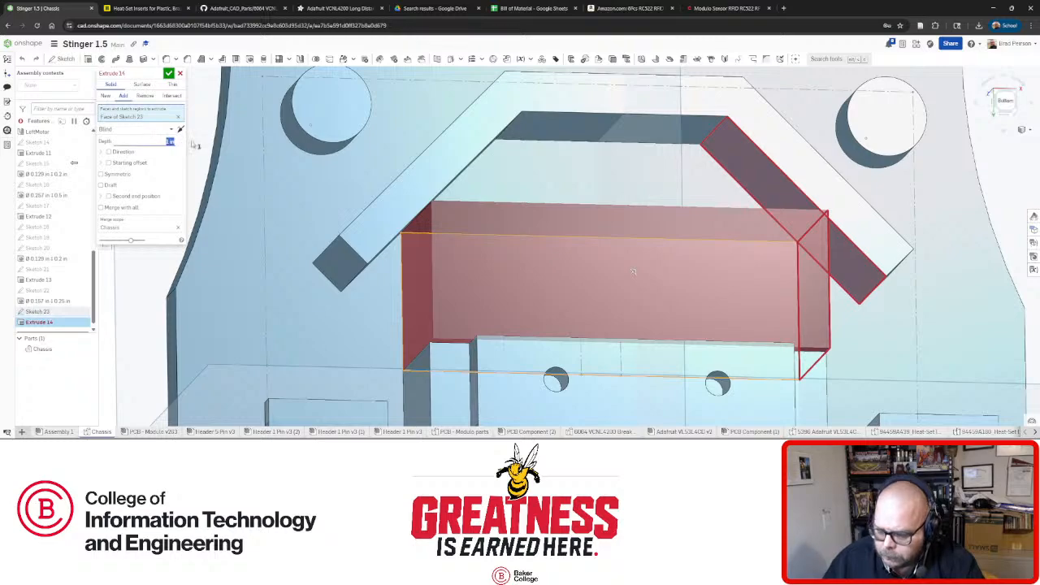
right_drag(633, 271, 427, 309)
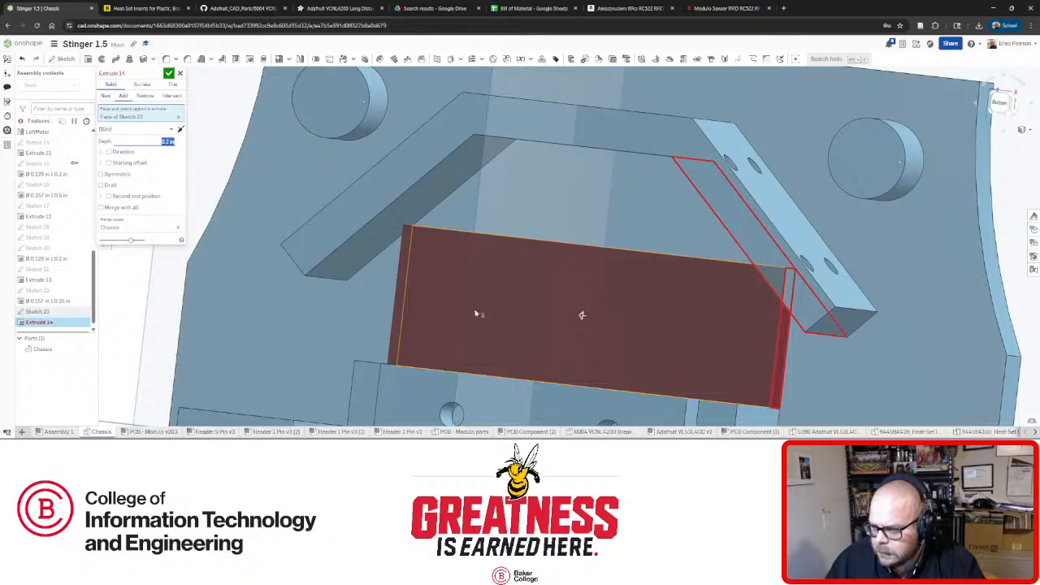
scroll(581, 316, up, 5)
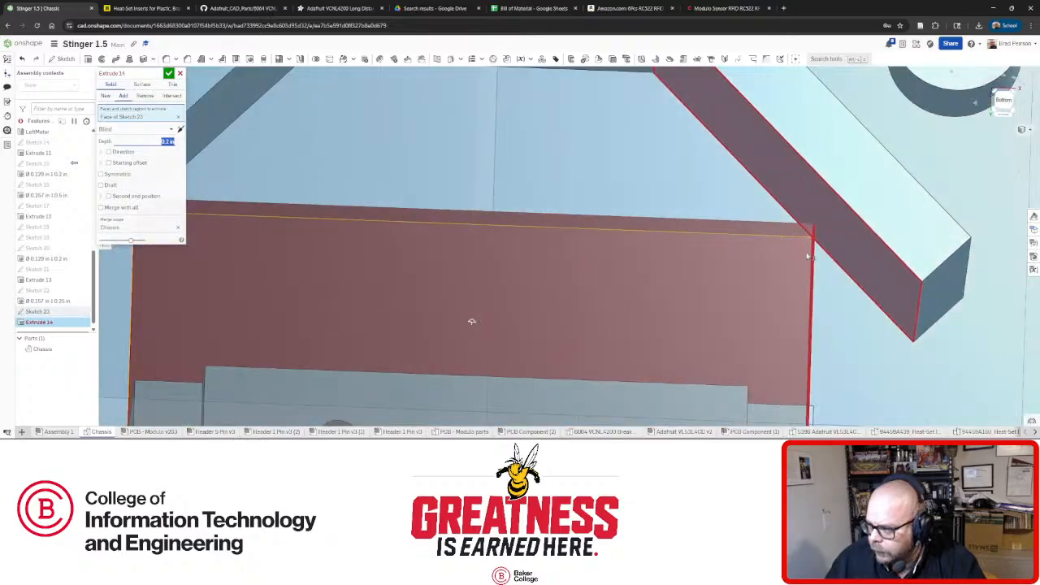
right_drag(472, 322, 463, 334)
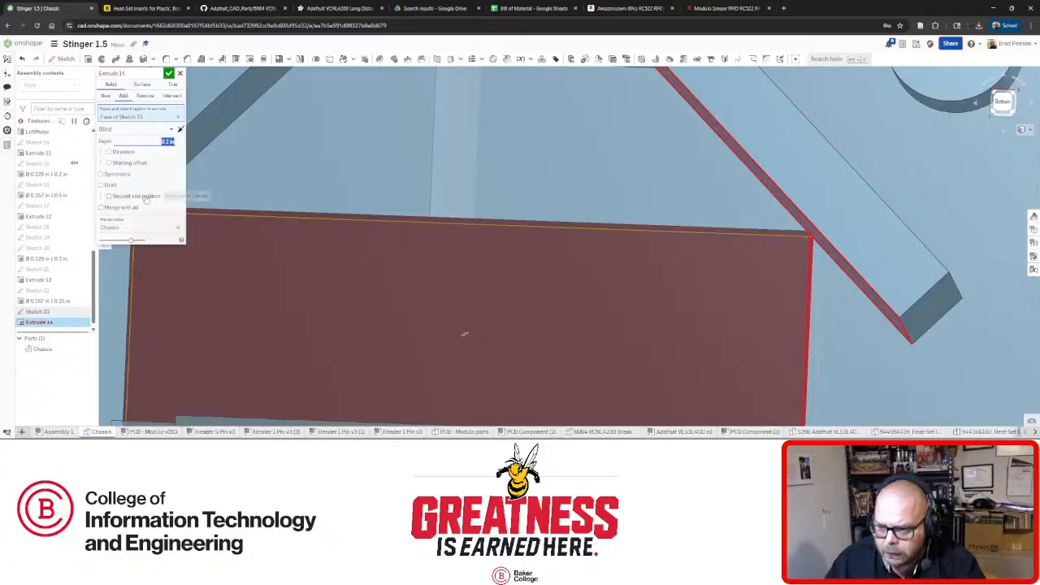
click(100, 207)
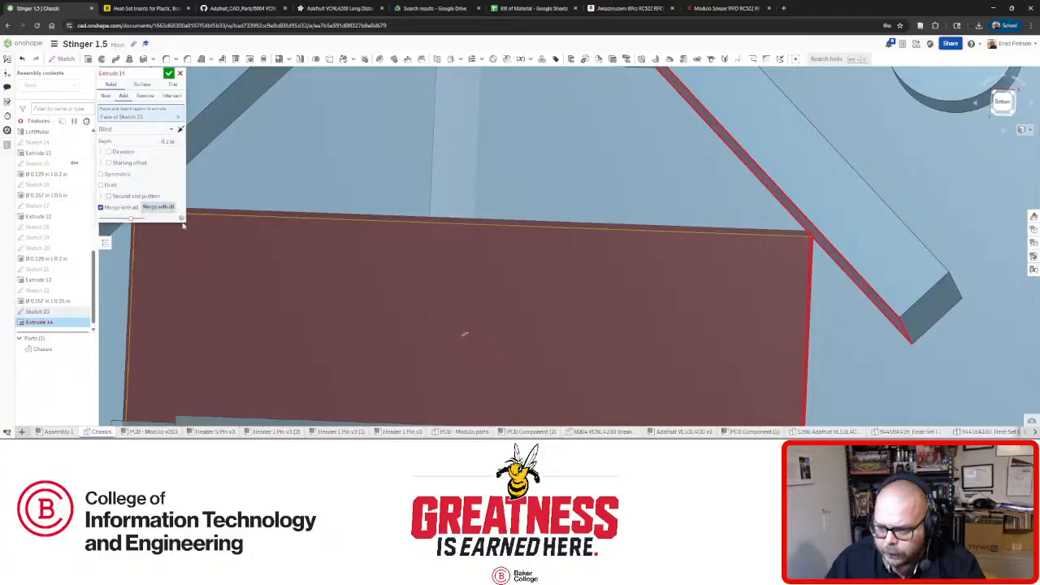
scroll(355, 269, down, 5)
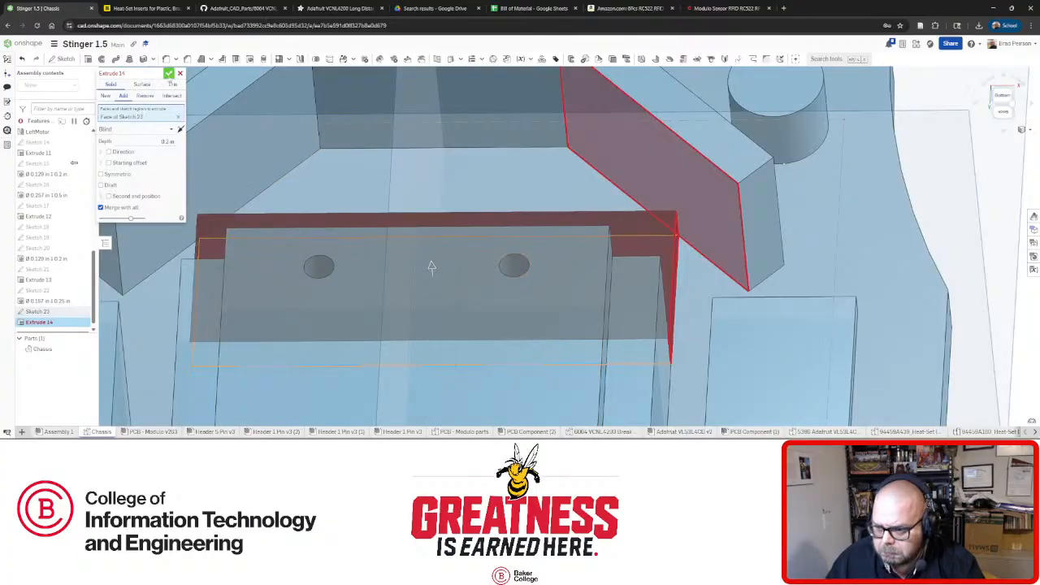
key(Return)
right_click(47, 322)
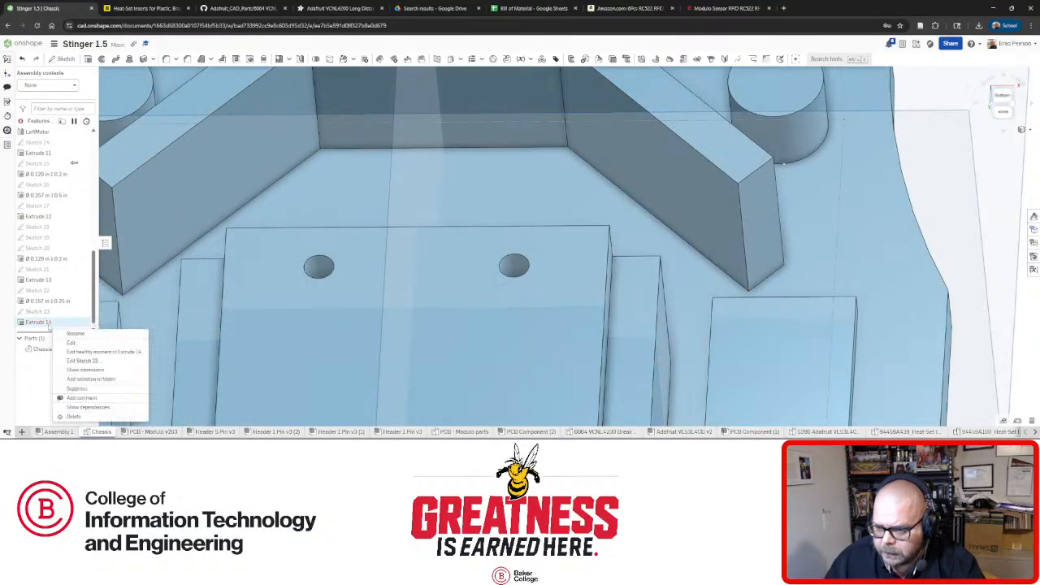
click(66, 243)
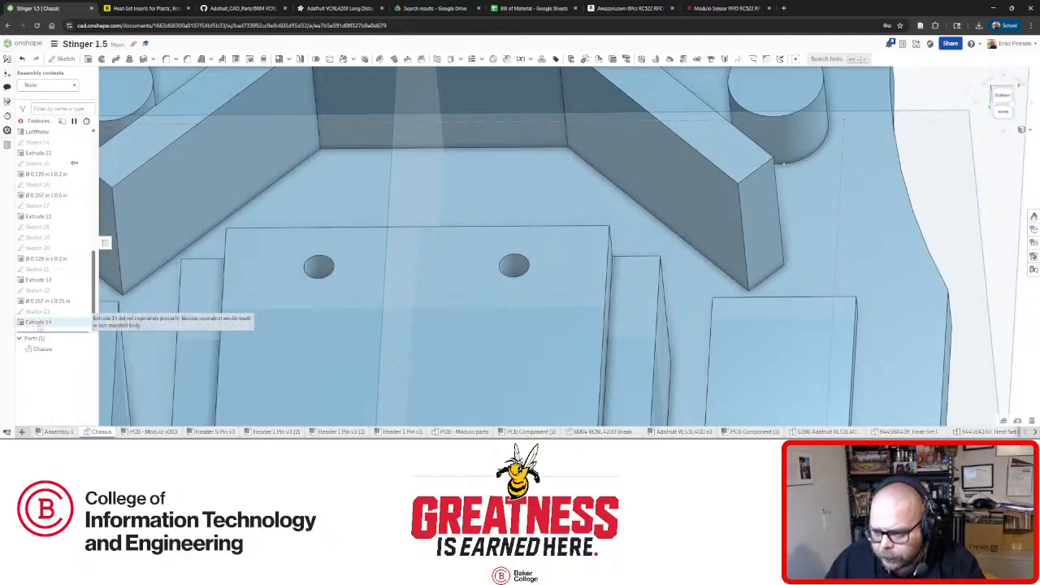
right_click(41, 324)
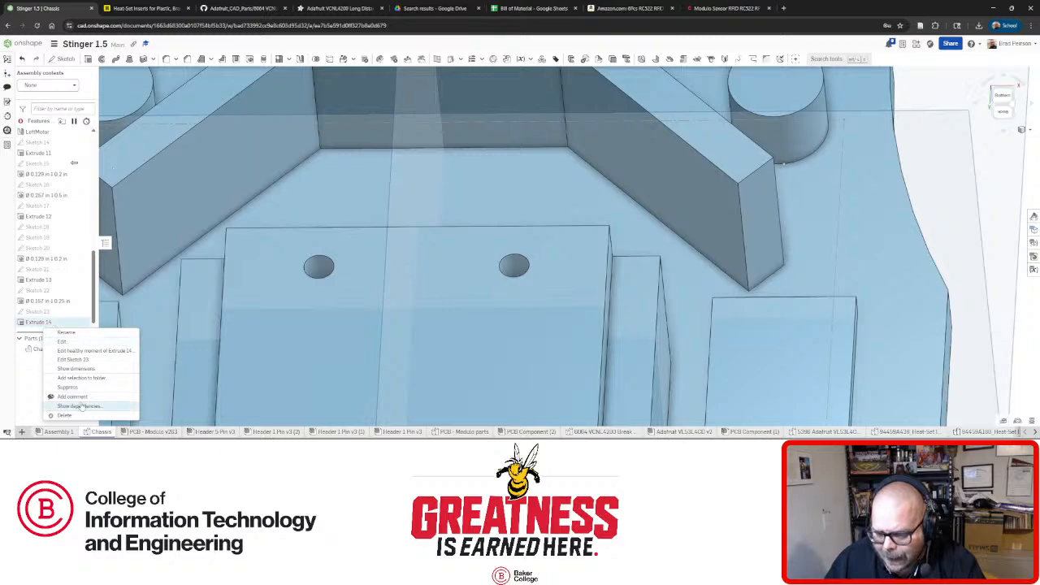
click(99, 349)
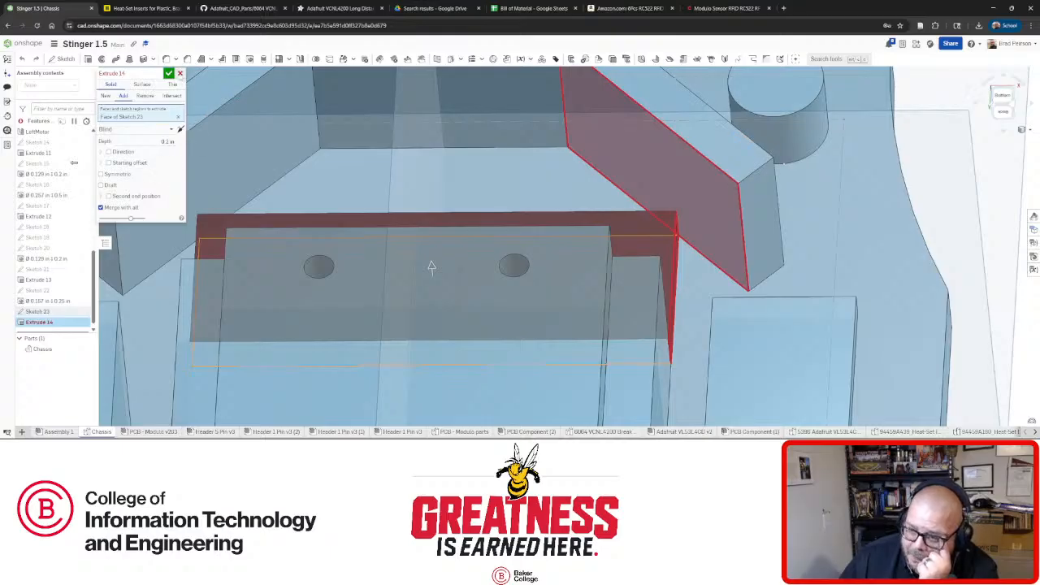
key(Escape)
right_click(37, 311)
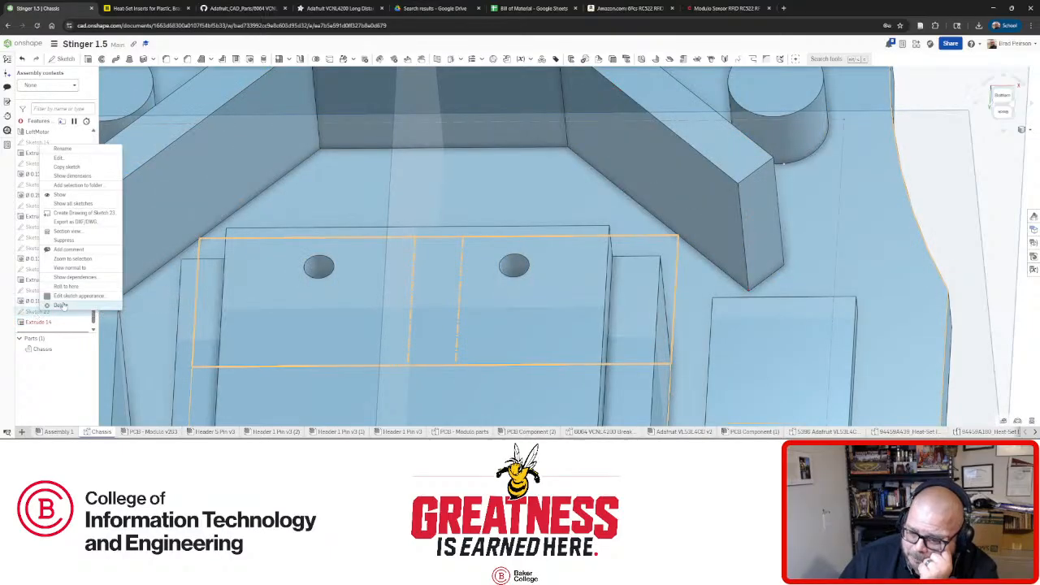
Reopen Sketch 23, project the block's right edge, set its height to 0.875, and accept.
click(70, 159)
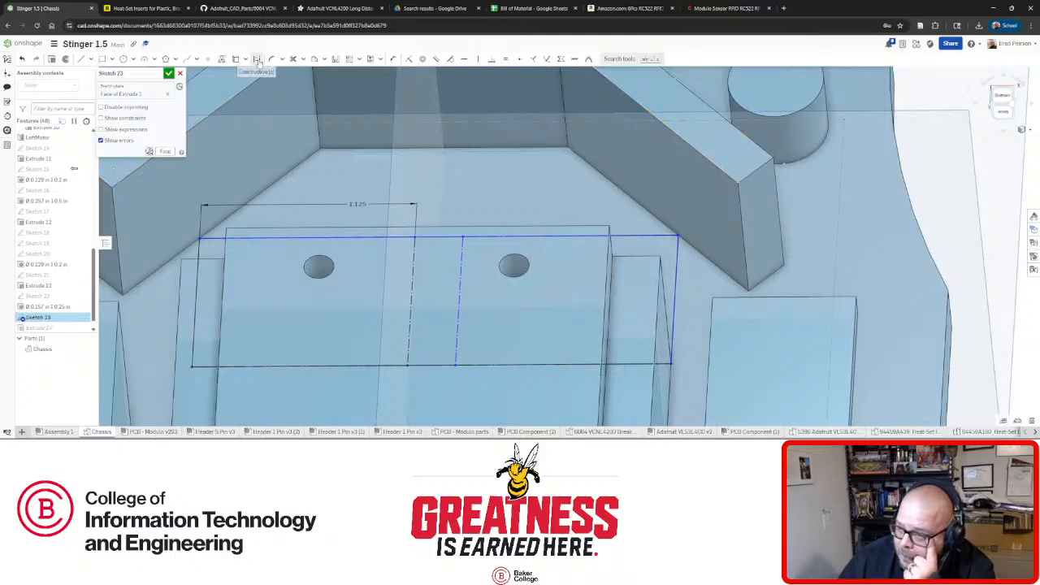
click(393, 59)
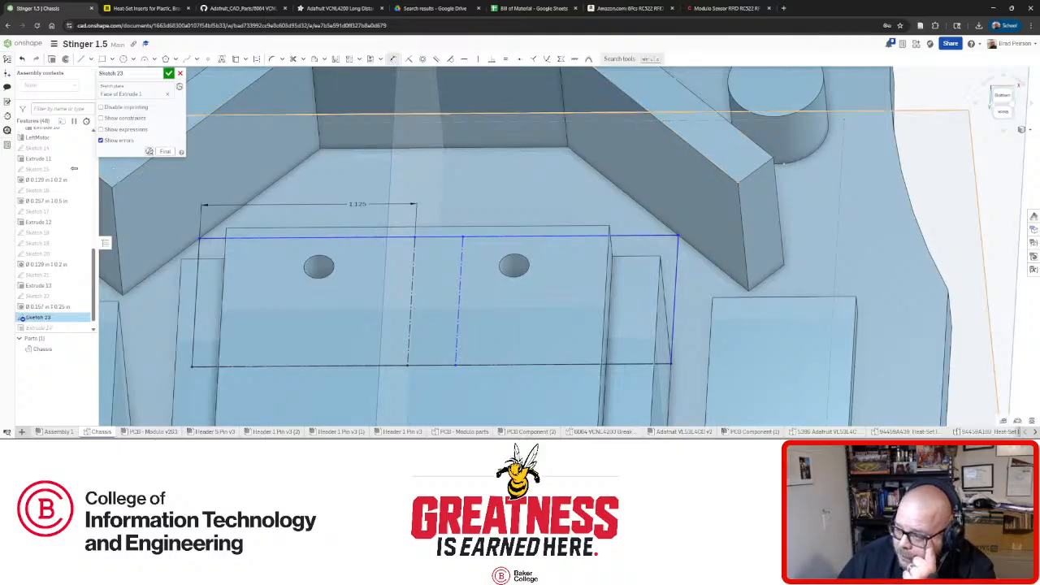
click(672, 278)
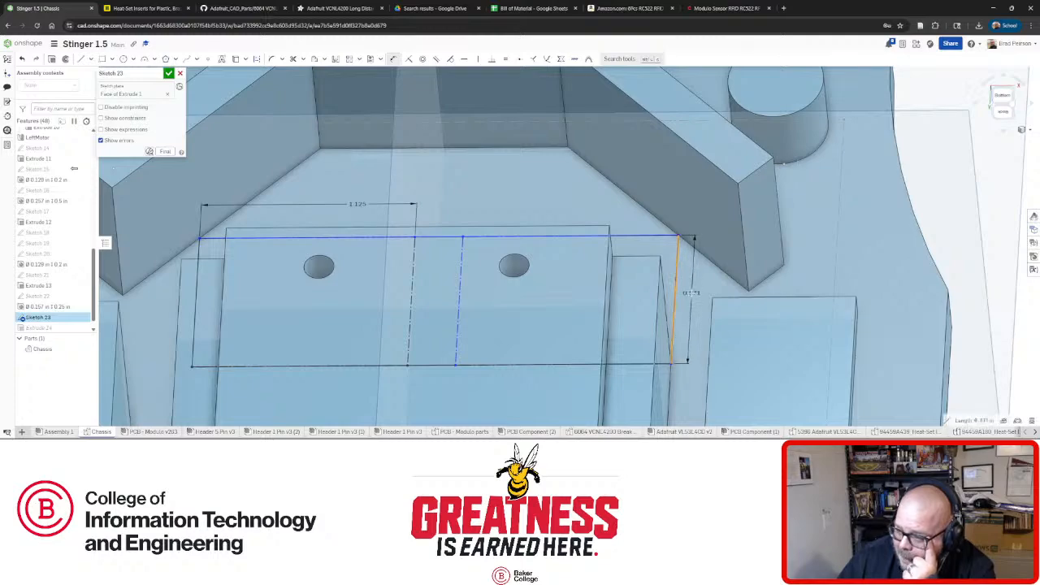
double_click(689, 293)
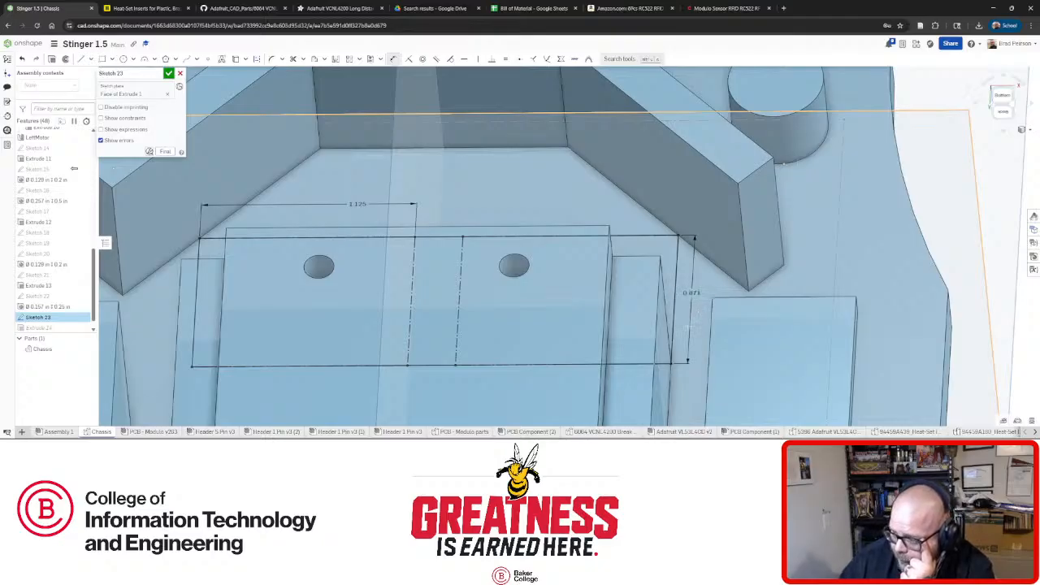
key(n)
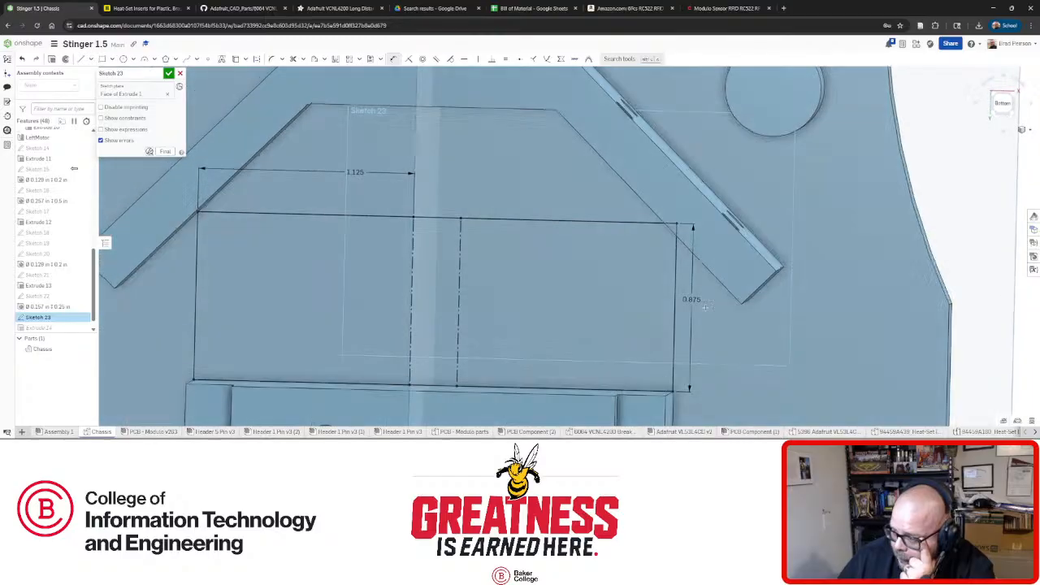
scroll(691, 230, up, 5)
right_drag(692, 231, 690, 233)
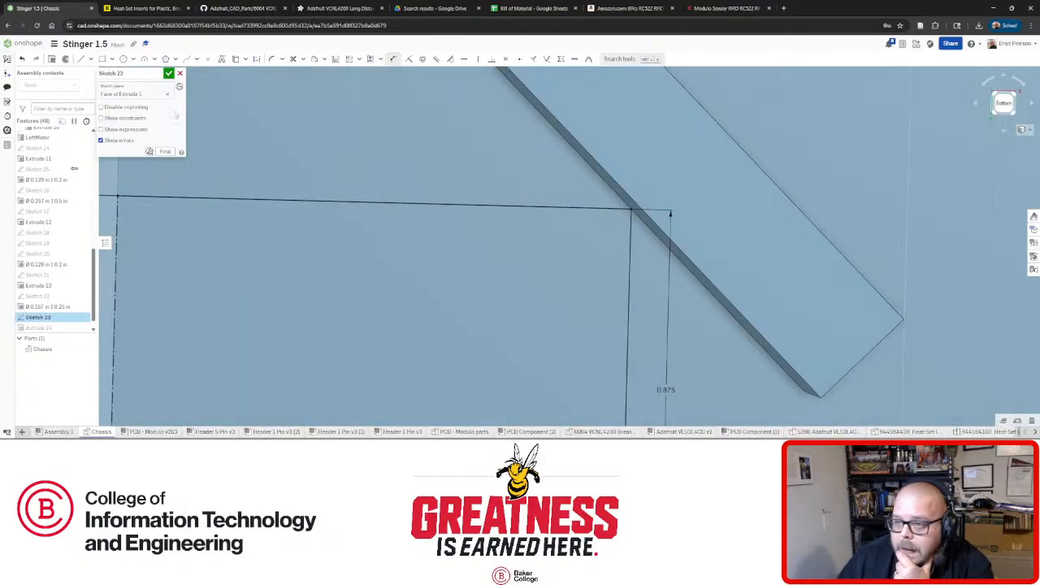
mouse_move(561, 236)
right_down()
mouse_move(560, 223)
mouse_move(513, 244)
right_up()
scroll(559, 224, down, 4)
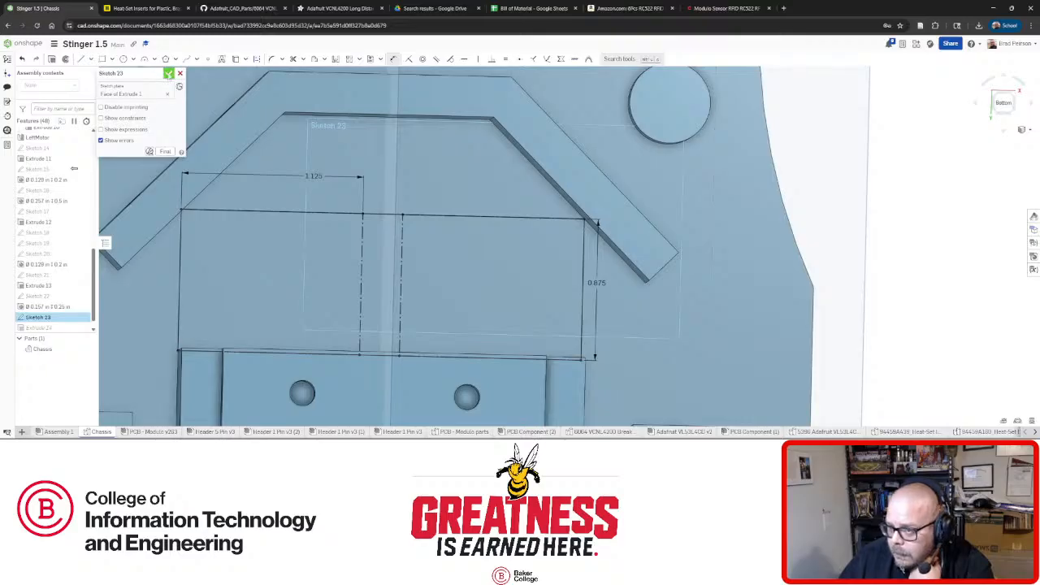
click(168, 73)
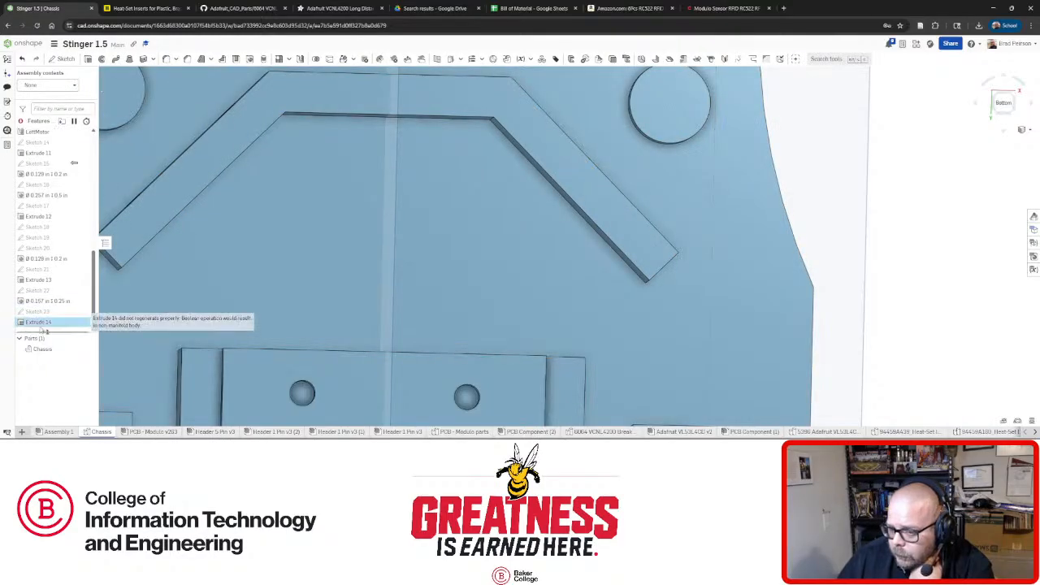
right_click(41, 324)
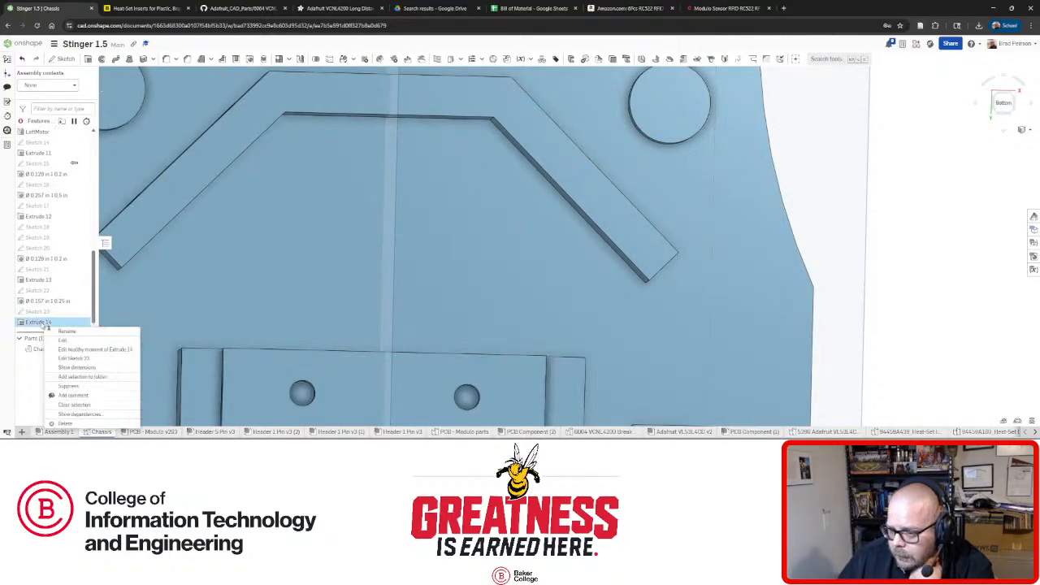
click(55, 340)
right_drag(434, 307, 439, 286)
scroll(582, 221, up, 5)
right_drag(606, 219, 607, 241)
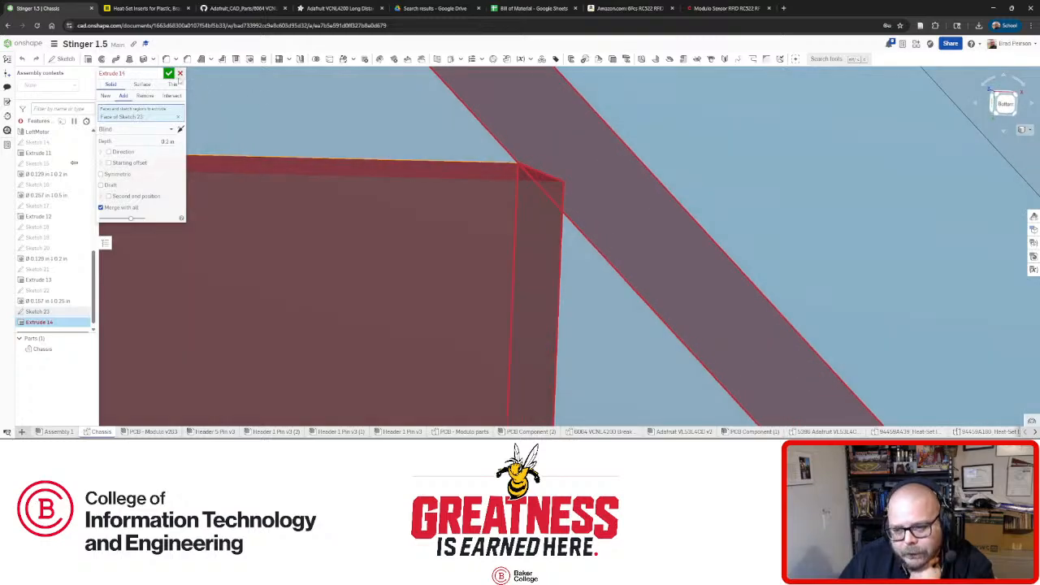
click(181, 73)
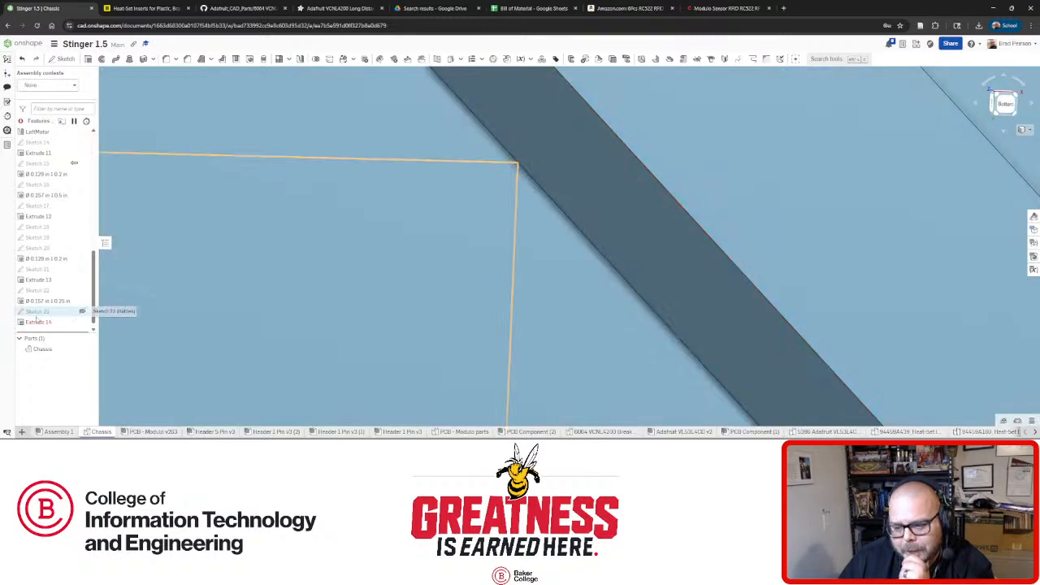
right_click(59, 315)
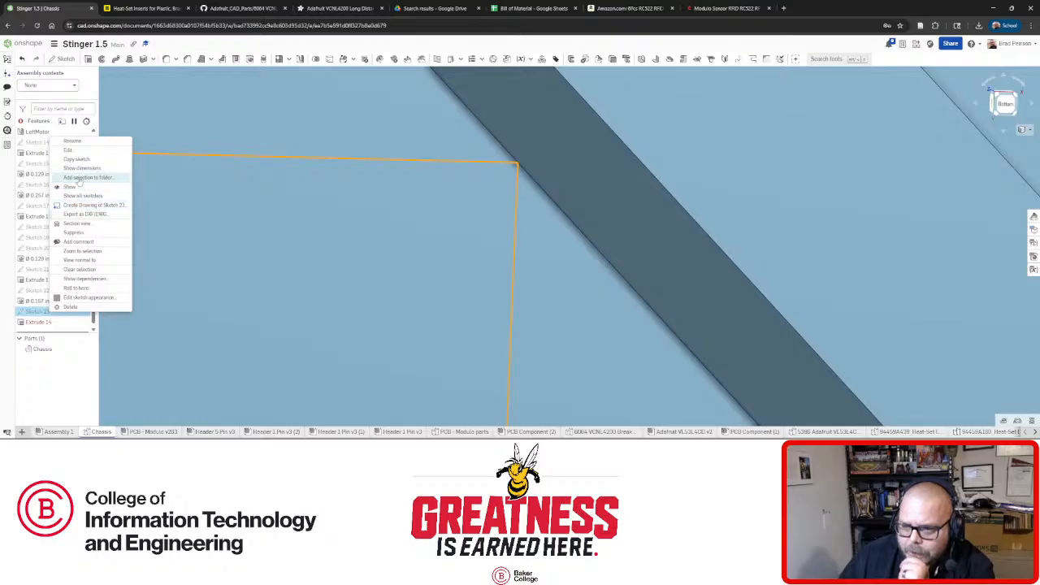
click(73, 151)
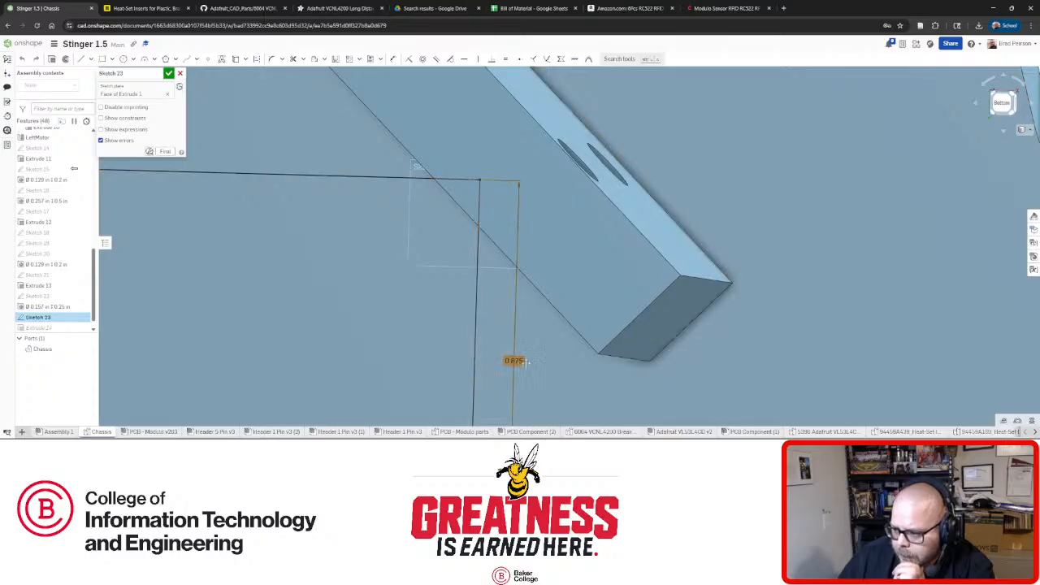
Re-commit the outline's 0.875 height dimension and view the sketch plane head-on.
double_click(515, 360)
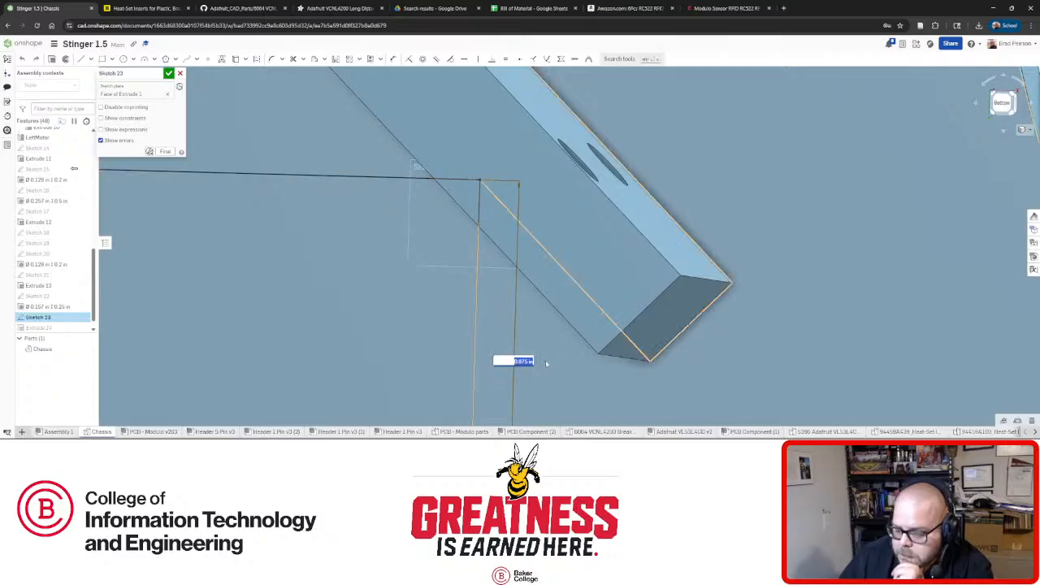
key(Return)
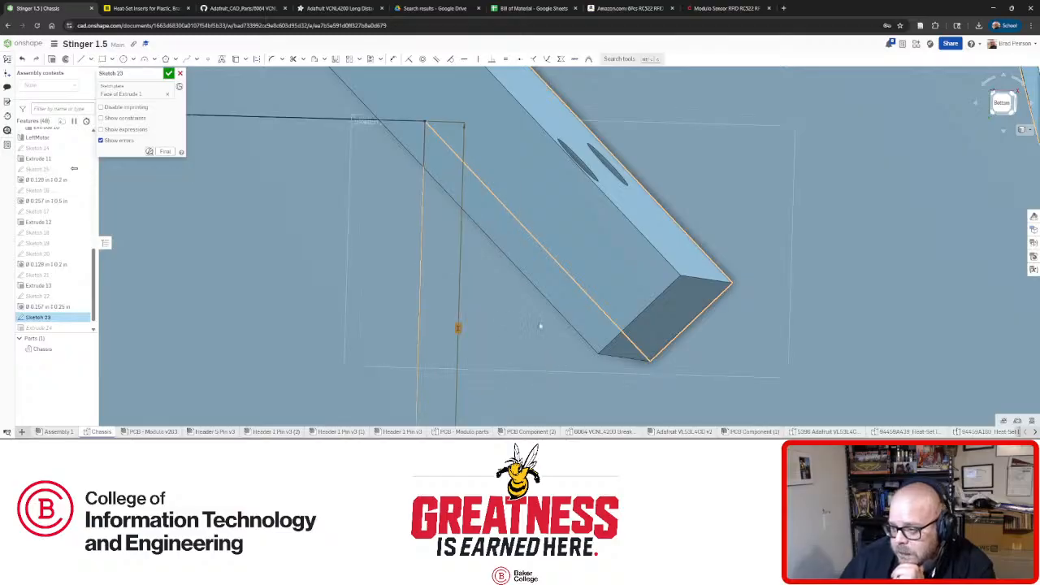
key(n)
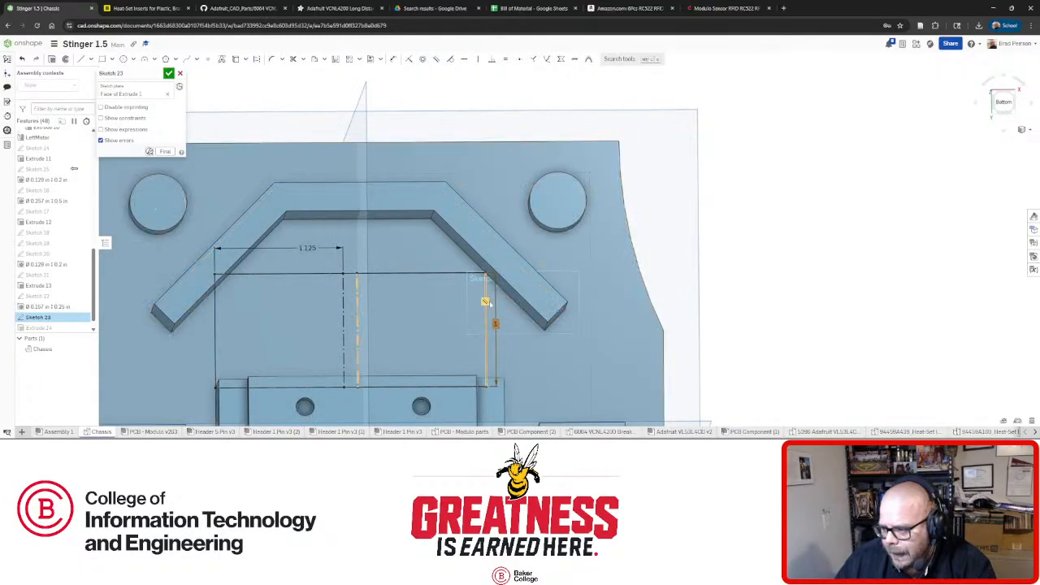
scroll(485, 276, up, 5)
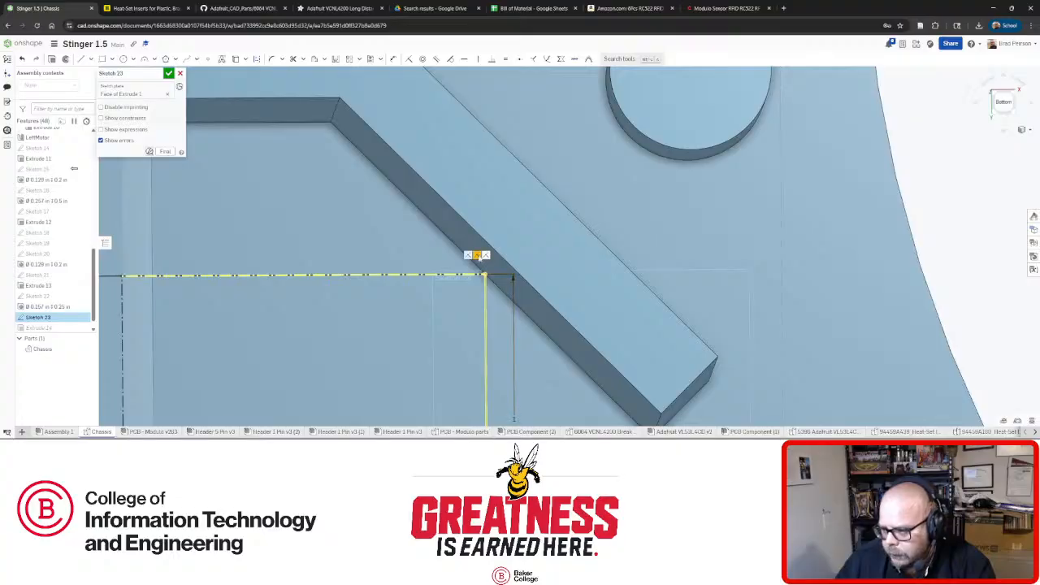
scroll(483, 257, down, 6)
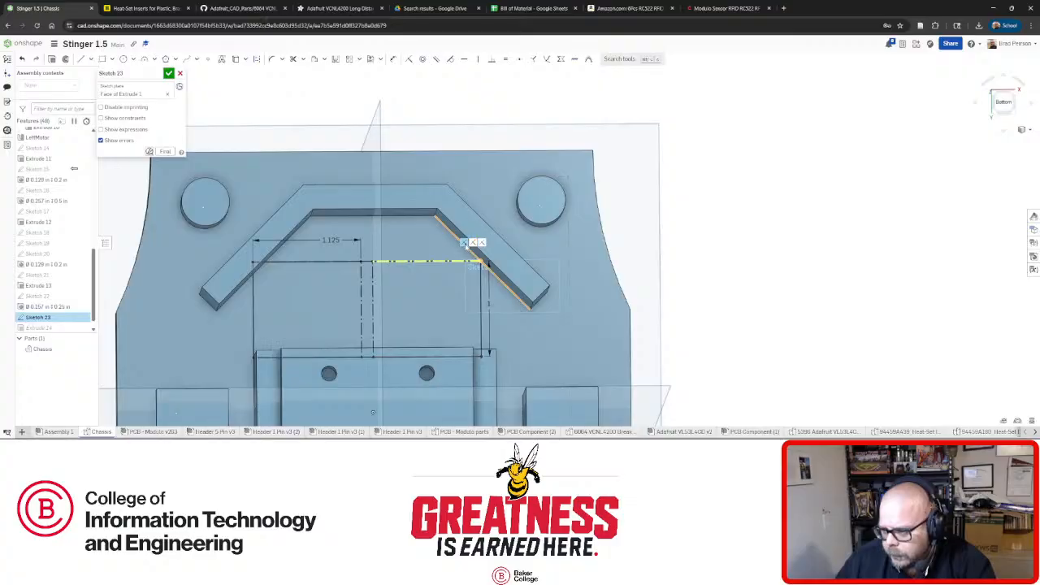
click(464, 242)
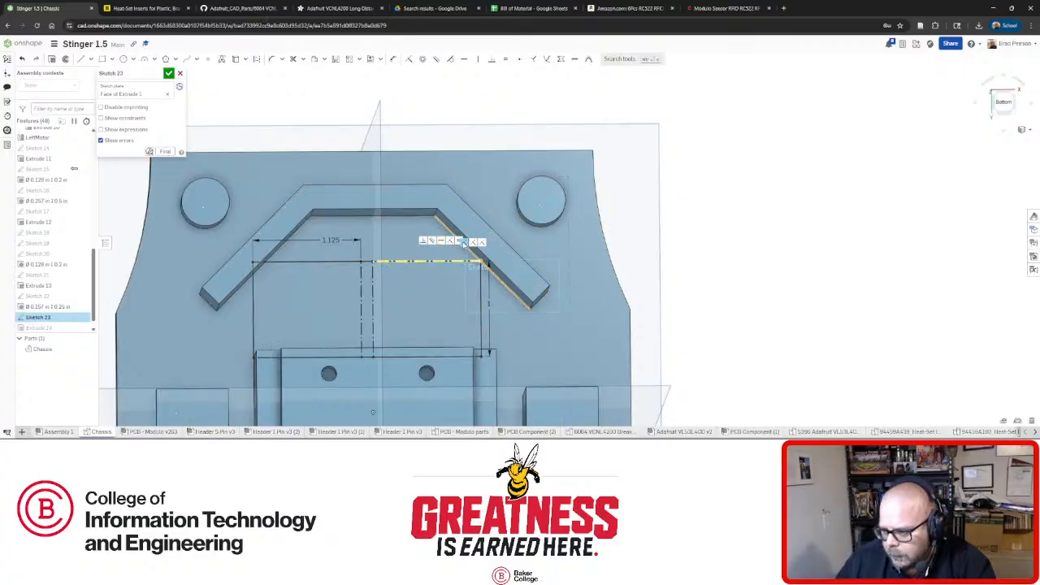
click(463, 242)
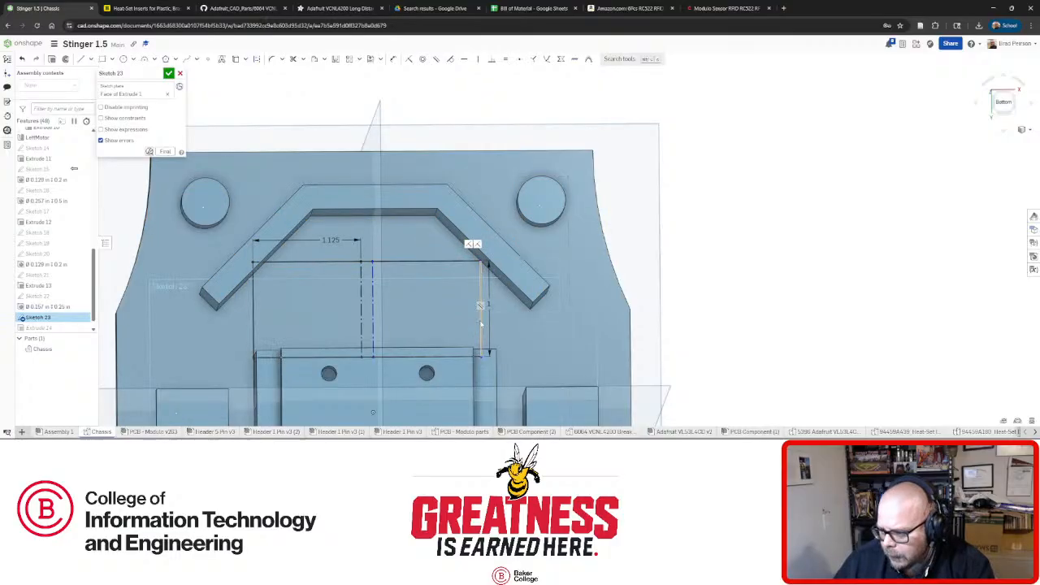
Dimension the outline's right side 0.875 tall and accept Sketch 23.
right_drag(482, 341, 498, 363)
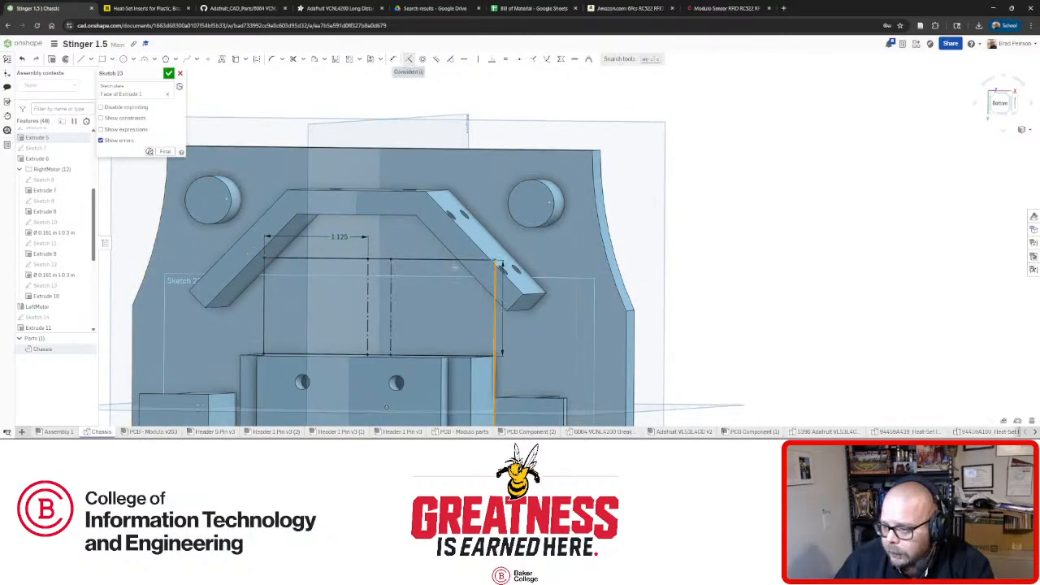
key(n)
click(476, 310)
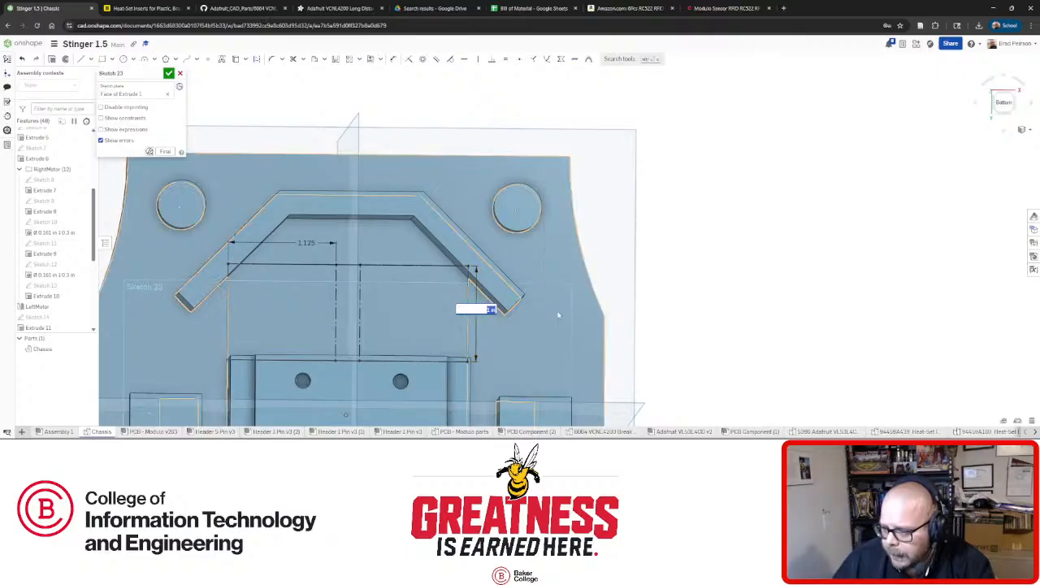
text(0.875)
key(Return)
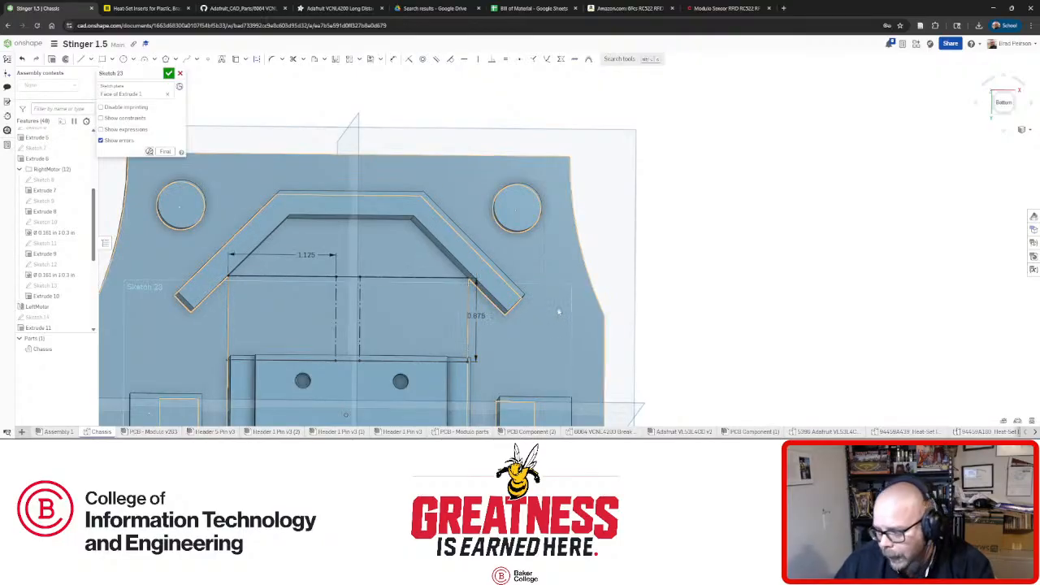
click(168, 73)
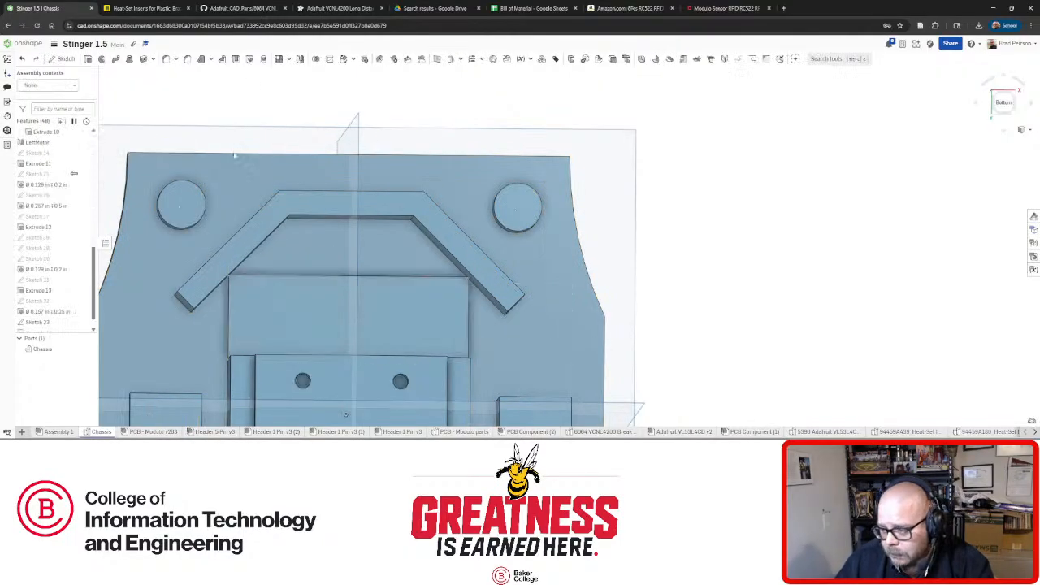
scroll(453, 304, up, 4)
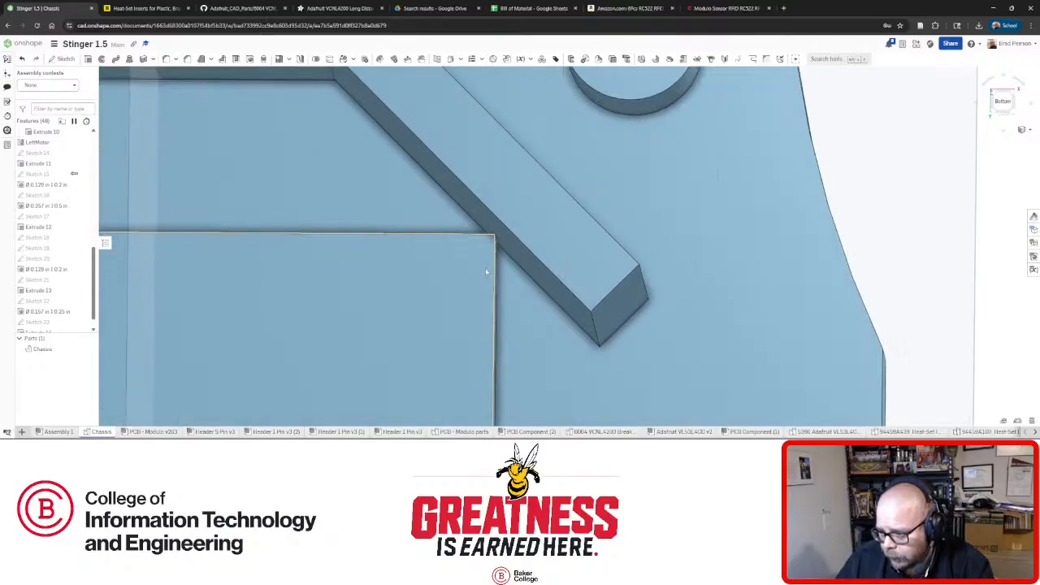
scroll(483, 271, up, 1)
right_drag(484, 272, 514, 229)
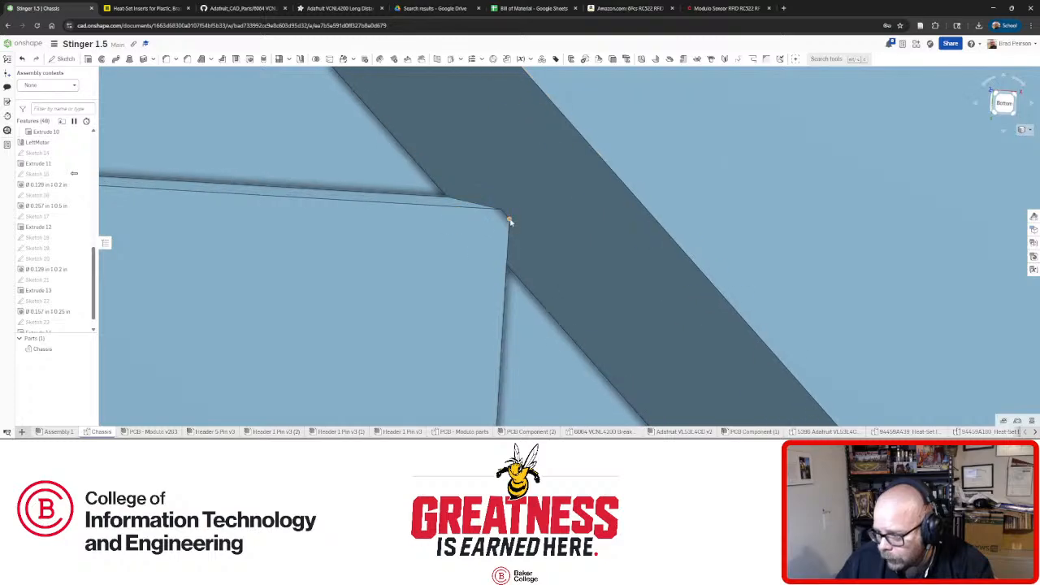
scroll(515, 223, down, 7)
scroll(207, 222, up, 2)
scroll(205, 222, down, 5)
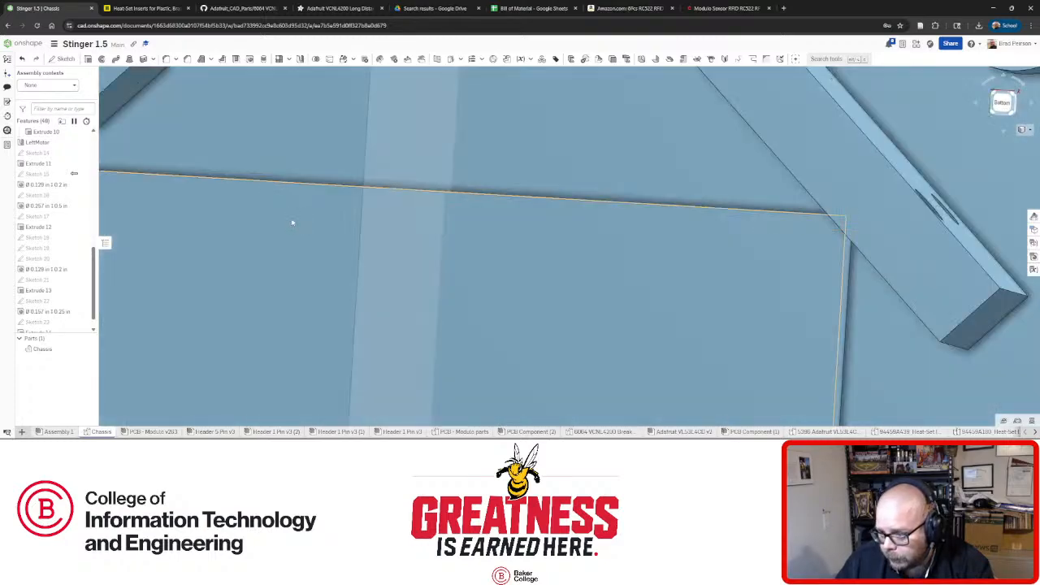
scroll(207, 230, up, 5)
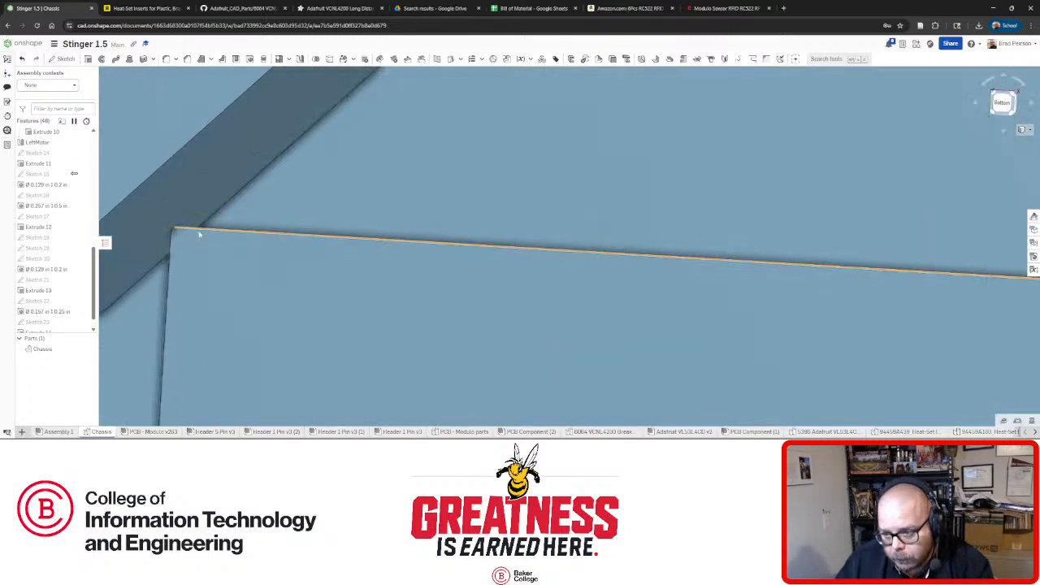
mouse_move(197, 232)
right_down()
mouse_move(304, 284)
mouse_move(300, 266)
mouse_move(244, 273)
mouse_move(238, 259)
right_up()
scroll(234, 242, down, 5)
scroll(268, 260, up, 1)
scroll(272, 276, down, 1)
scroll(237, 259, up, 5)
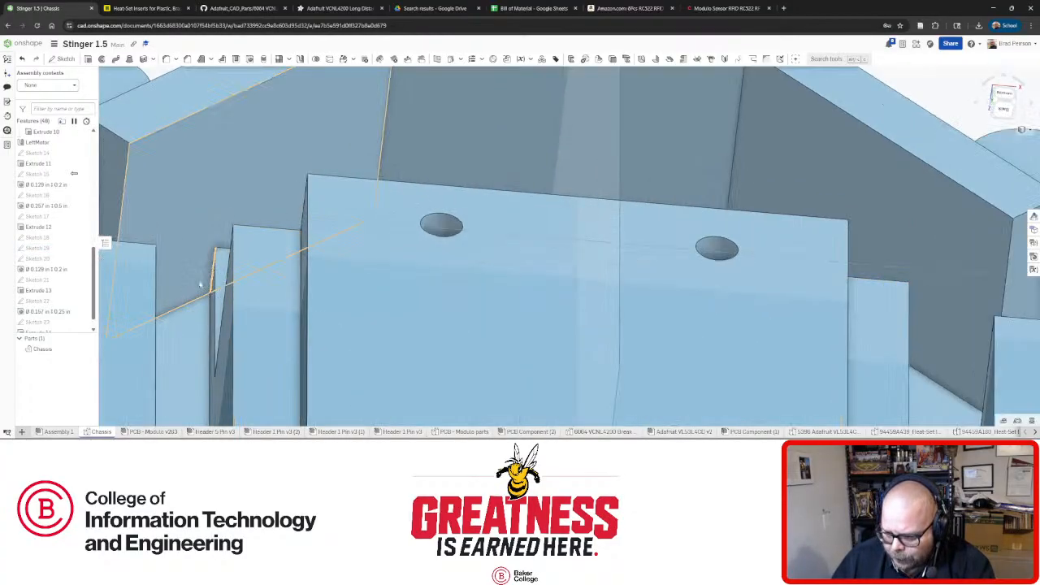
scroll(221, 280, down, 3)
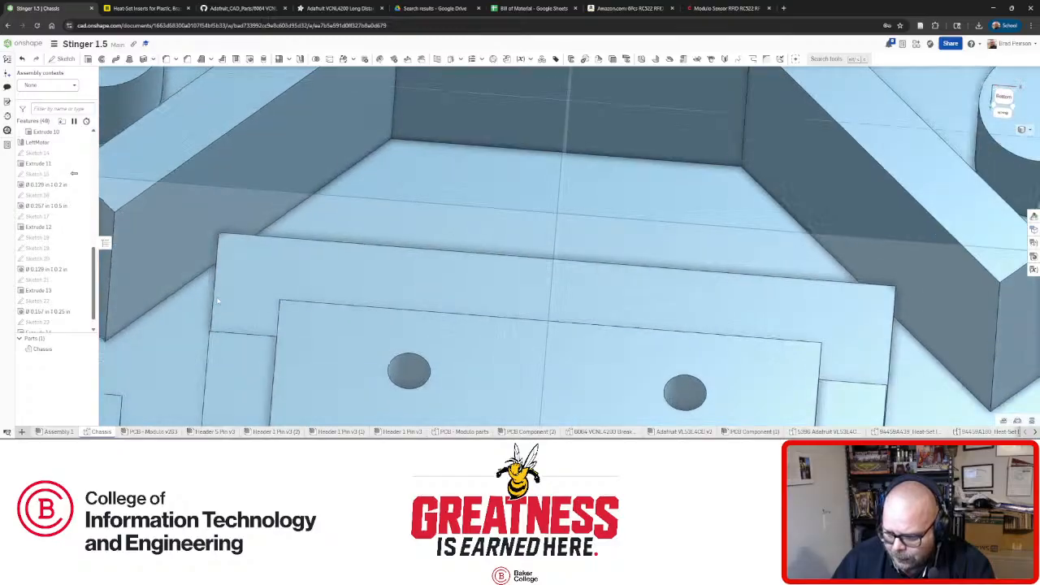
scroll(219, 293, down, 5)
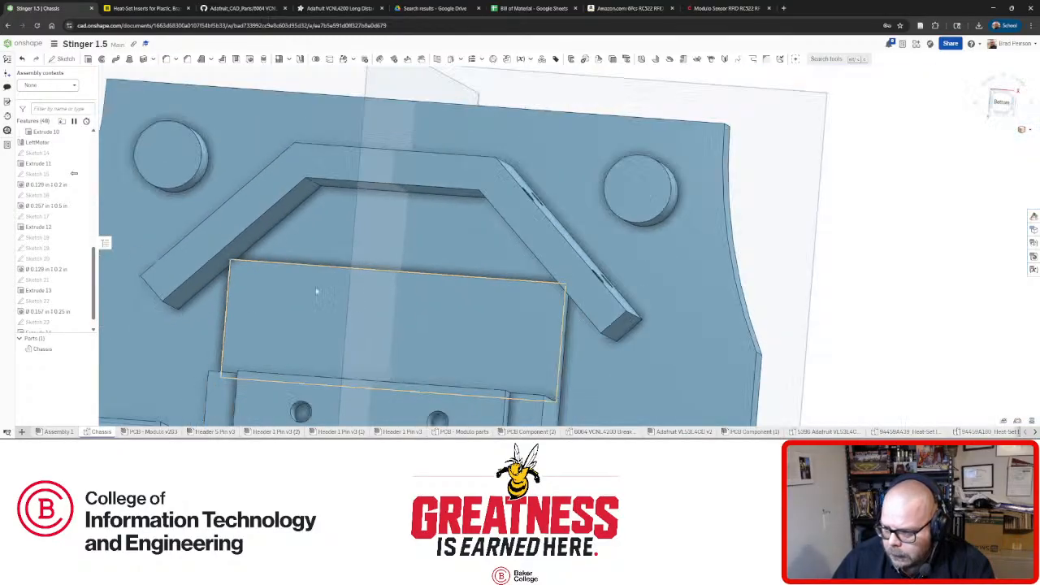
mouse_move(362, 290)
right_down()
mouse_move(366, 303)
mouse_move(364, 284)
mouse_move(373, 292)
mouse_move(354, 287)
mouse_move(371, 311)
mouse_move(385, 302)
mouse_move(329, 299)
mouse_move(376, 293)
mouse_move(376, 301)
right_up()
mouse_move(285, 307)
right_down()
mouse_move(244, 295)
mouse_move(285, 273)
mouse_move(269, 294)
mouse_move(278, 296)
right_up()
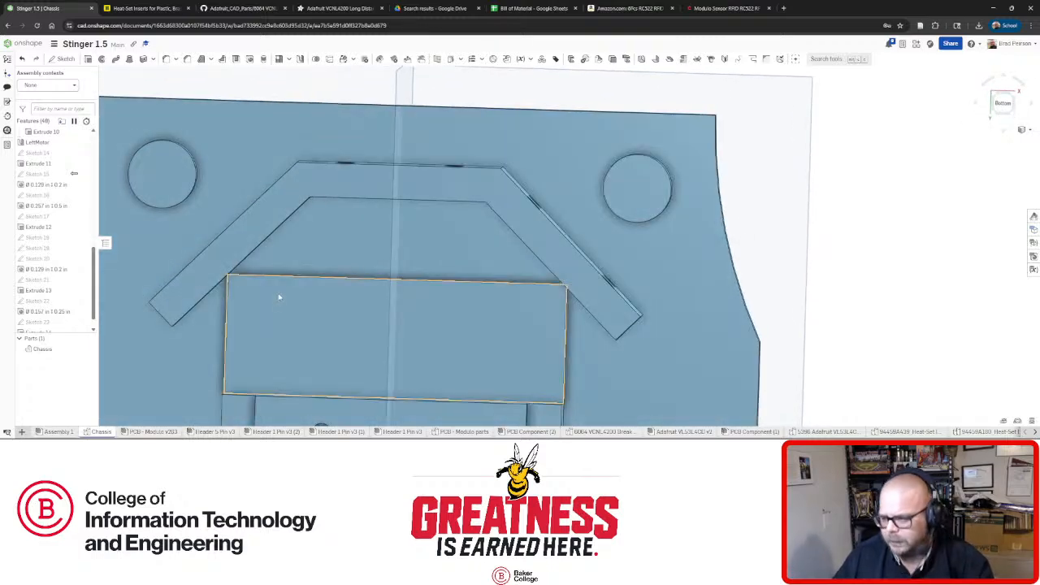
click(298, 343)
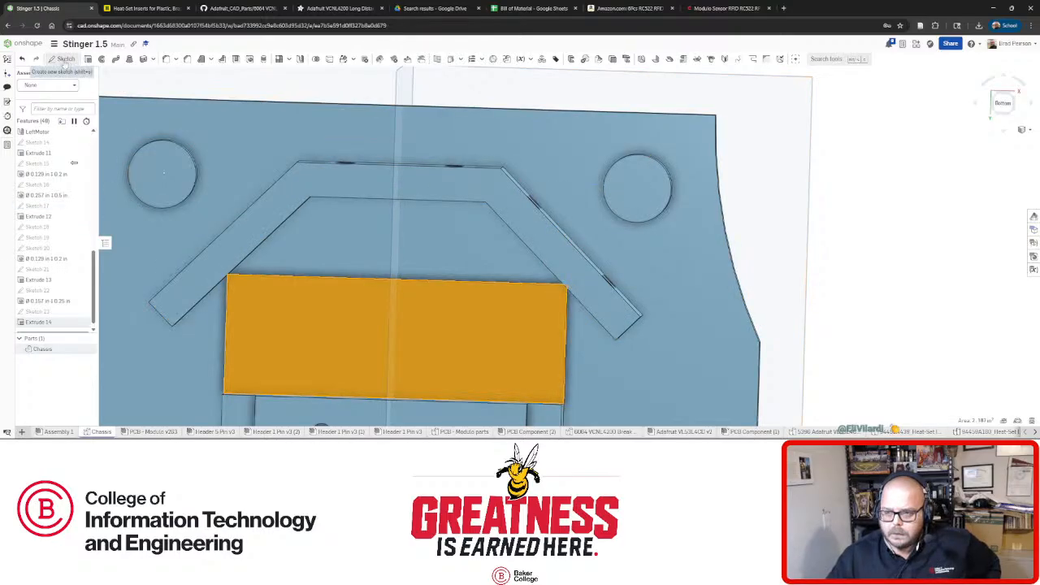
Start Sketch 24 on the block face and draw a left and a right rectangle.
click(65, 58)
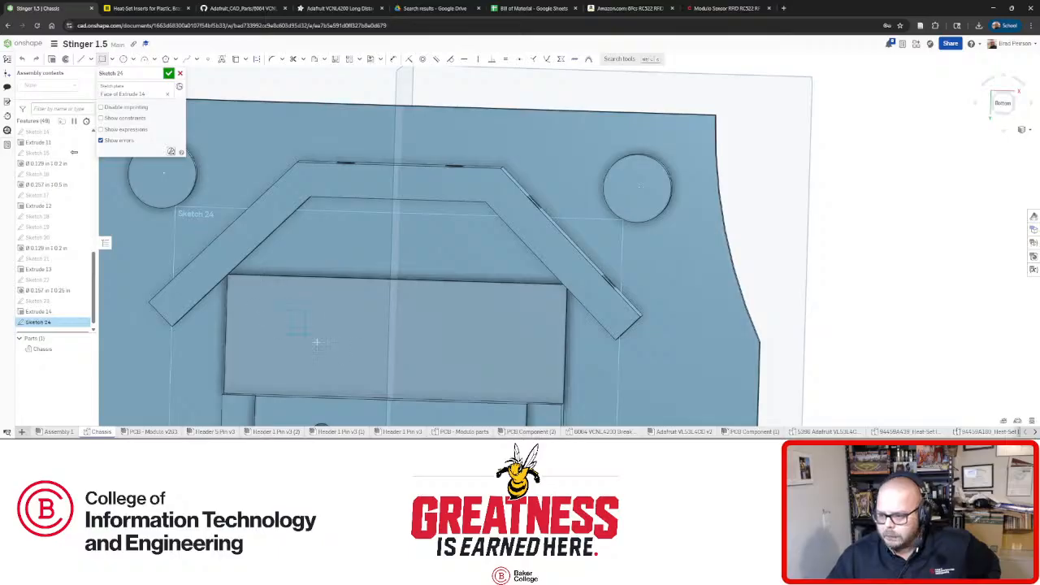
drag(344, 355, 259, 310)
drag(449, 316, 510, 370)
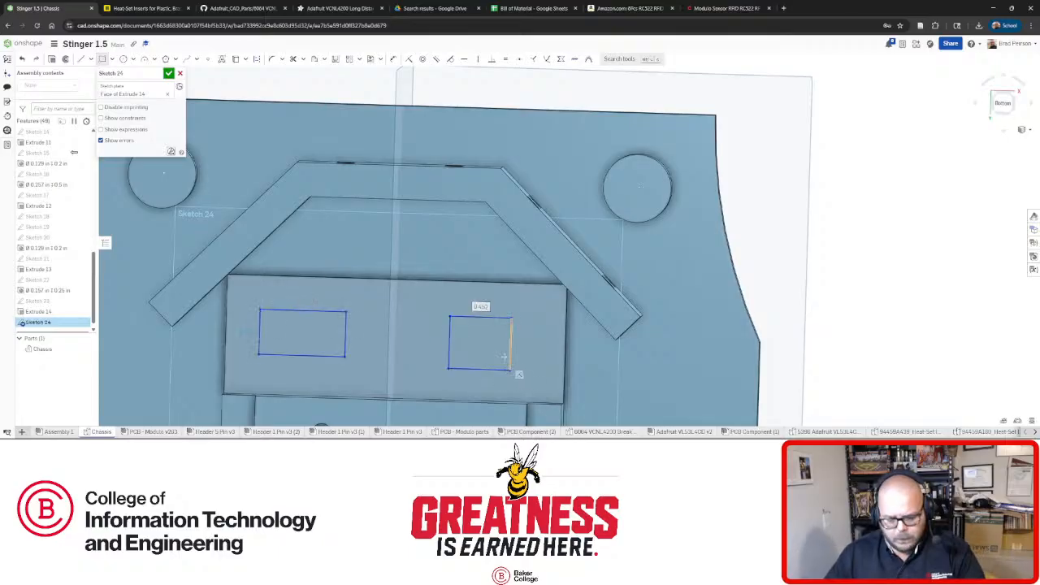
key(Escape)
Constrain the two rectangles equal in width and height, then switch to Assembly 1.
click(475, 318)
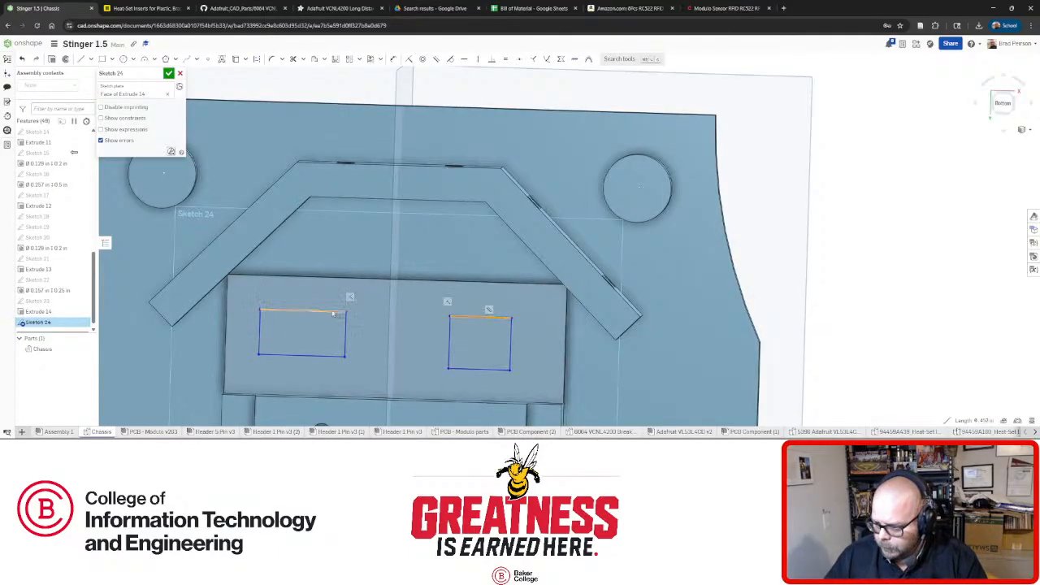
click(331, 312)
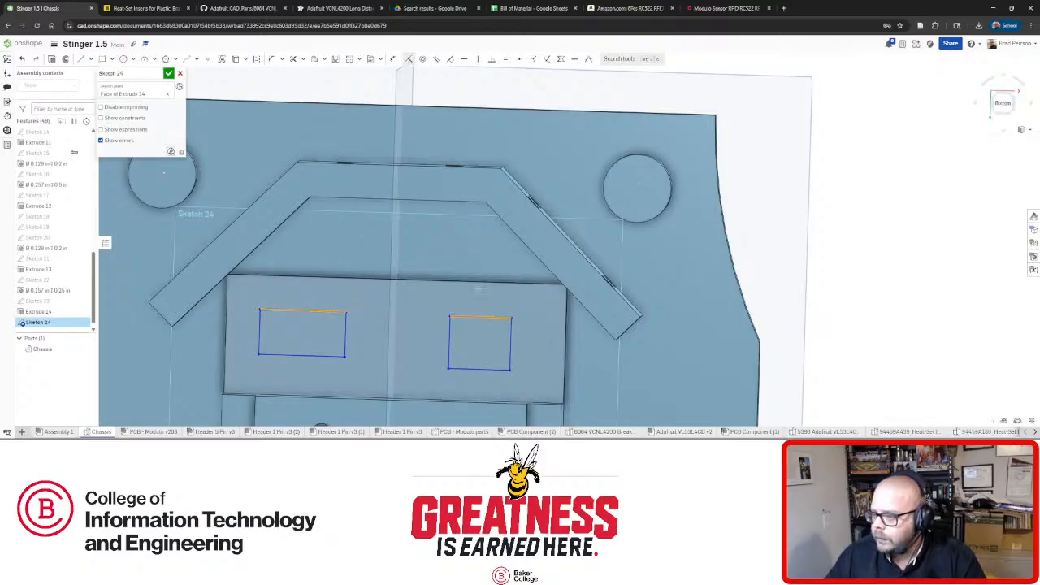
click(482, 316)
click(317, 311)
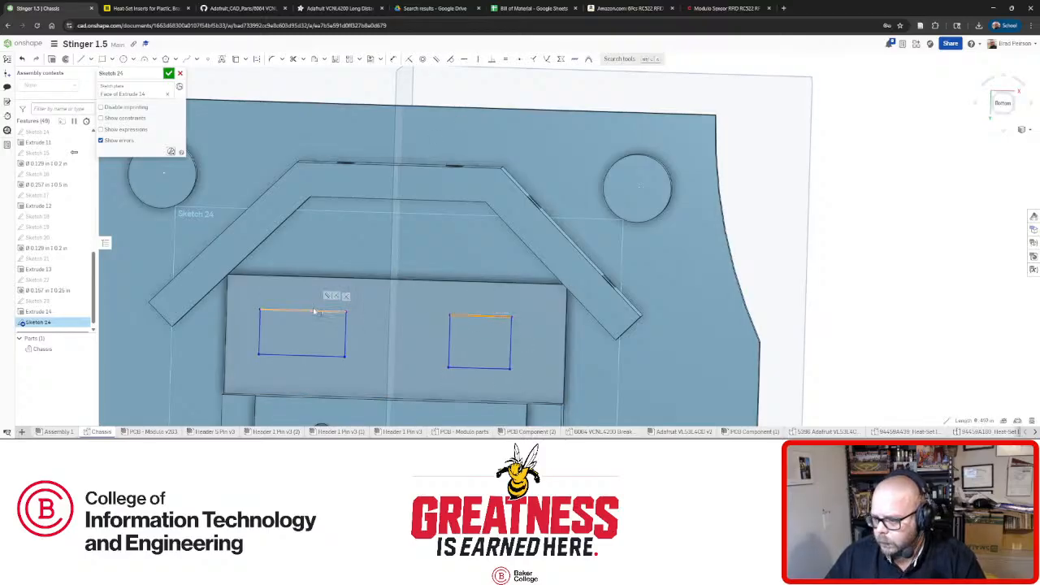
click(504, 61)
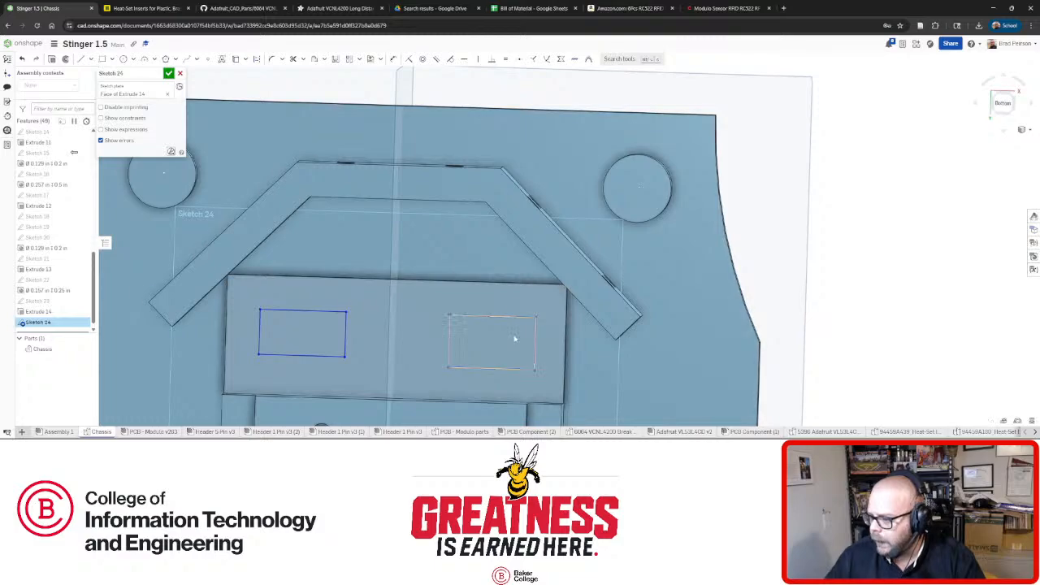
click(448, 330)
click(347, 337)
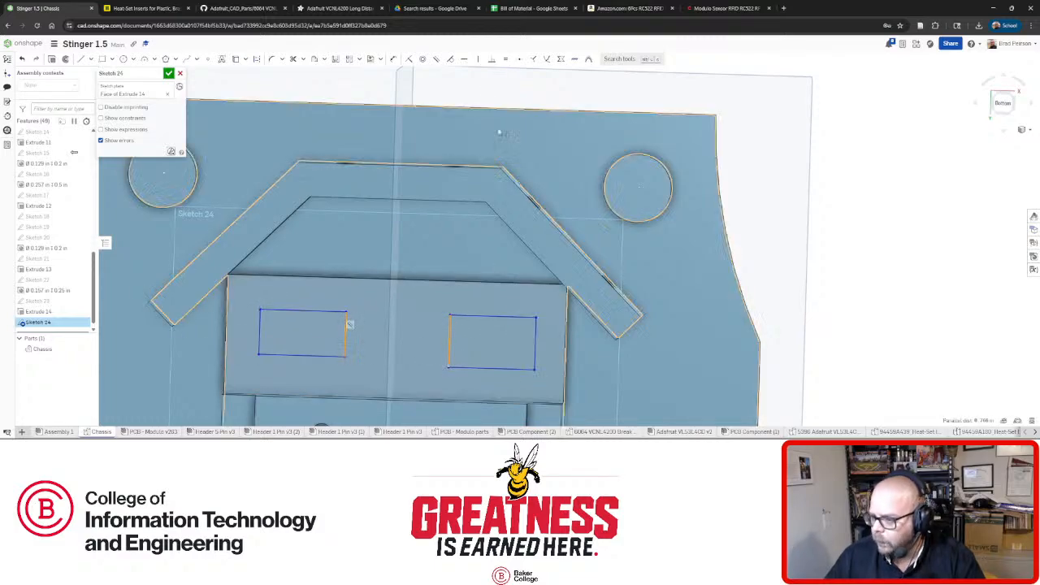
click(503, 61)
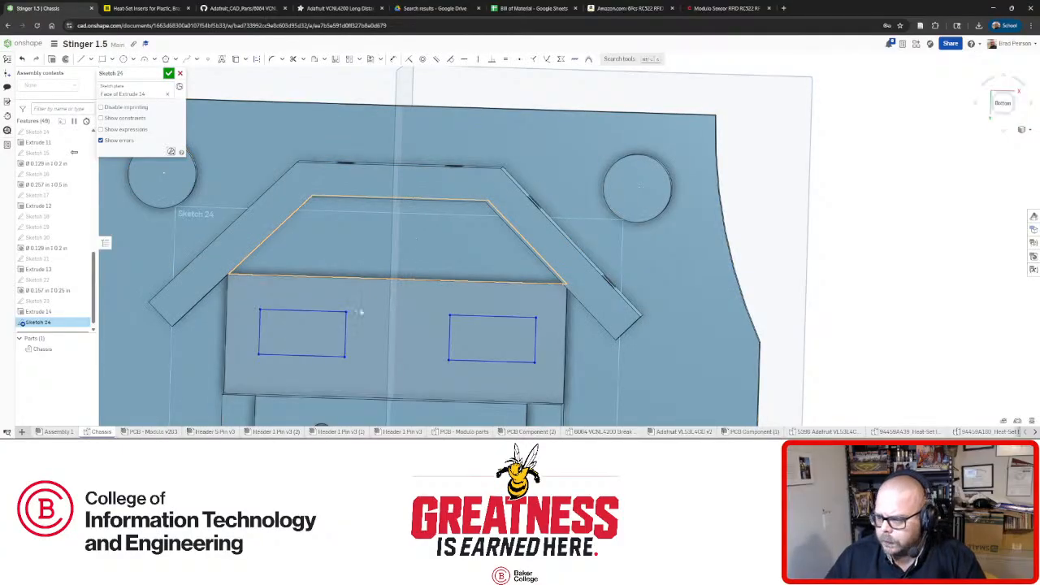
click(57, 432)
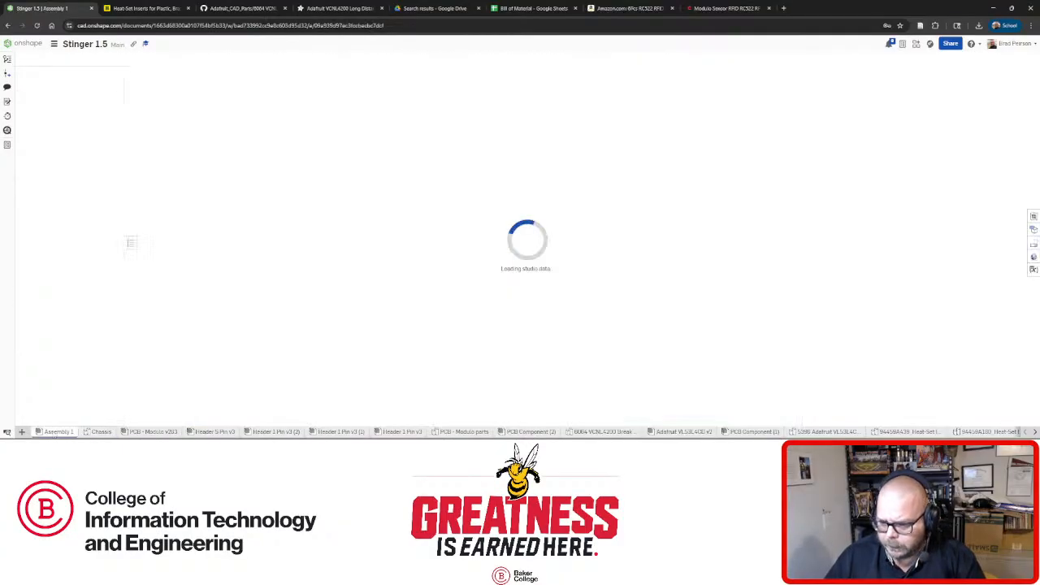
Check the VL53L4CD sensor board's mounting hole diameter, then return to the Chassis part studio.
scroll(475, 225, up, 10)
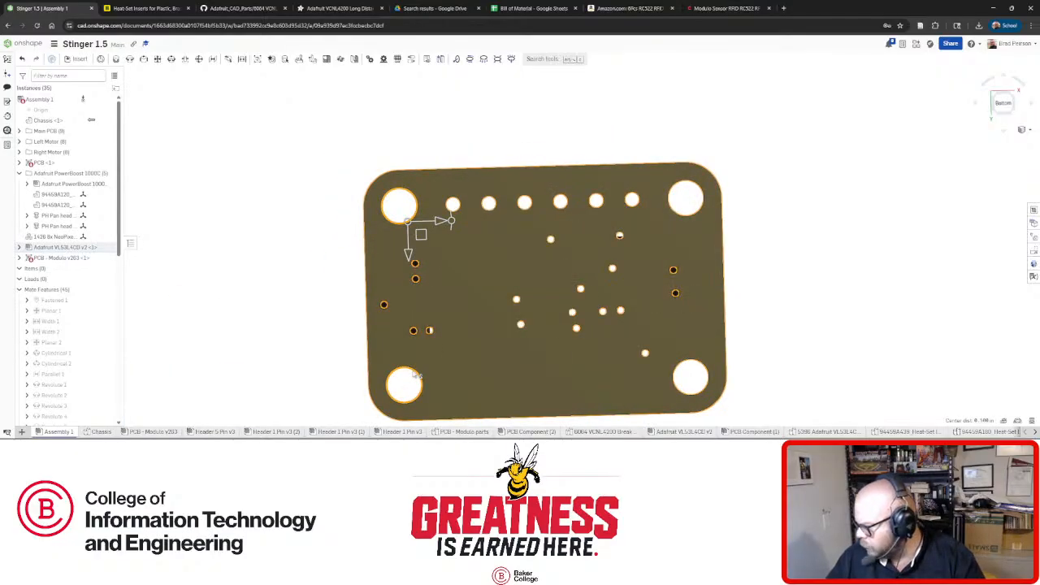
click(688, 216)
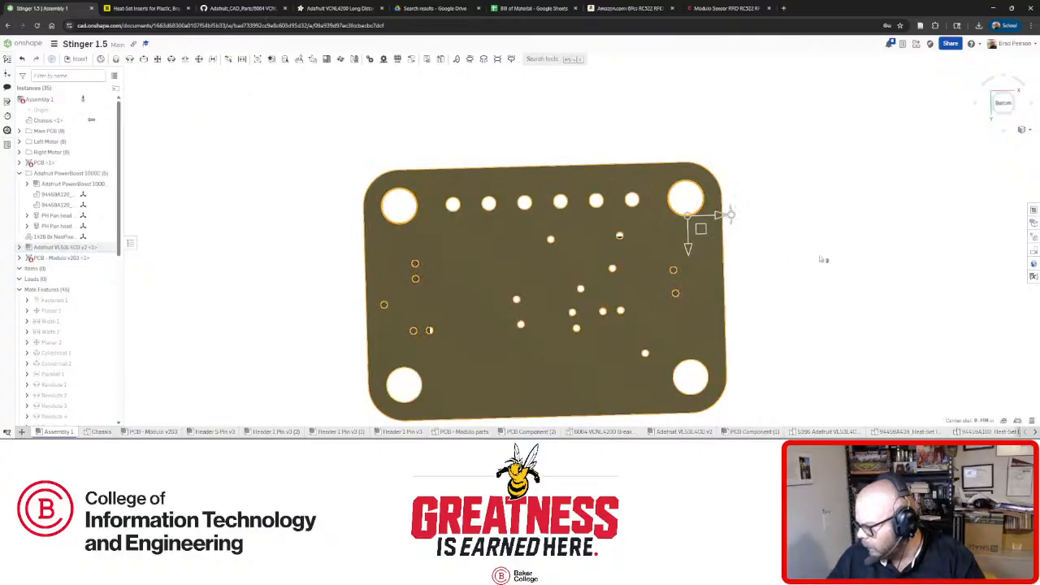
key(space)
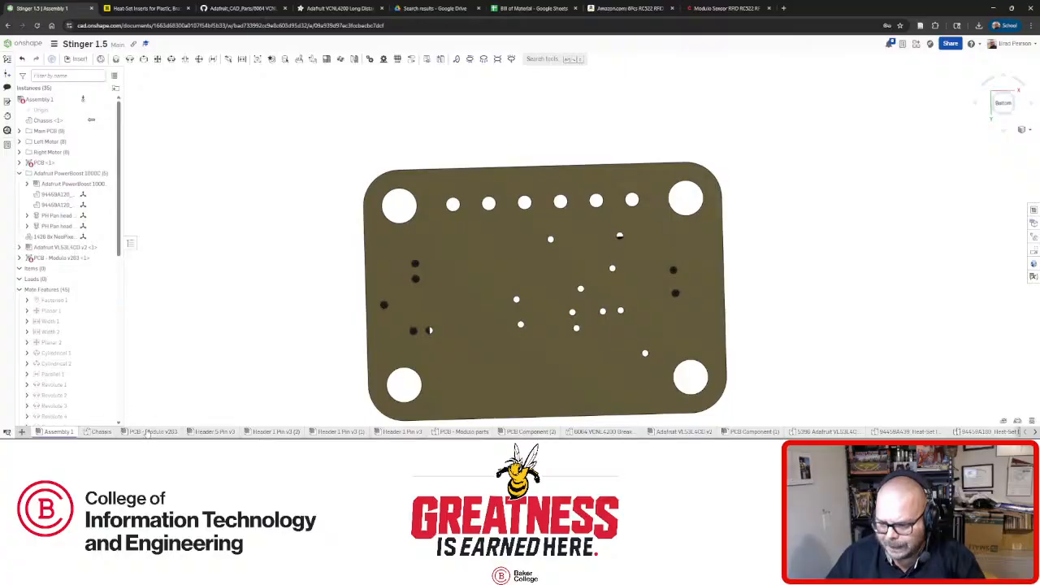
click(100, 432)
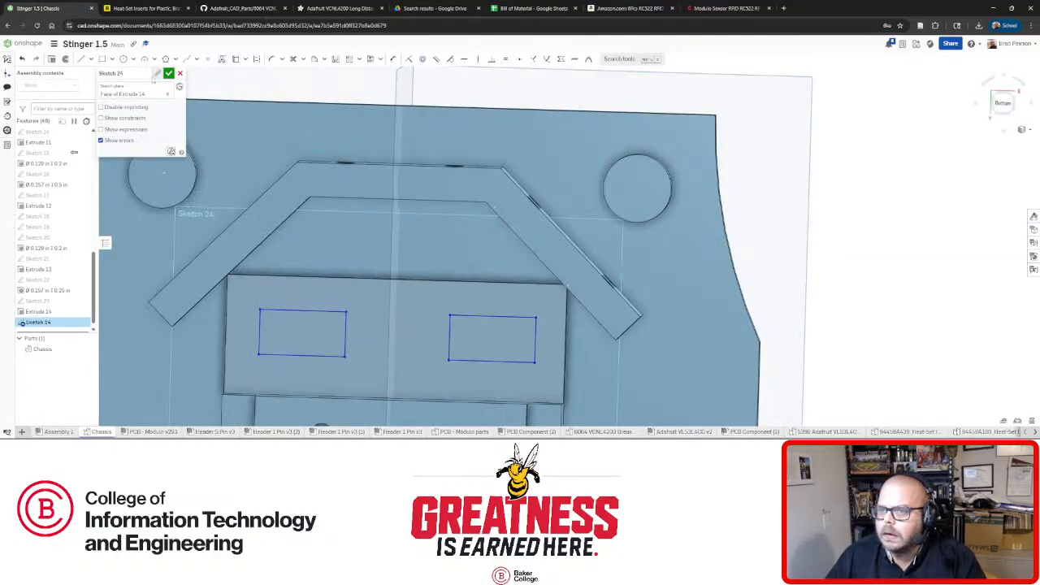
click(393, 60)
Dimension the left cutout rectangle 0.8 wide and 0.5 tall.
click(345, 299)
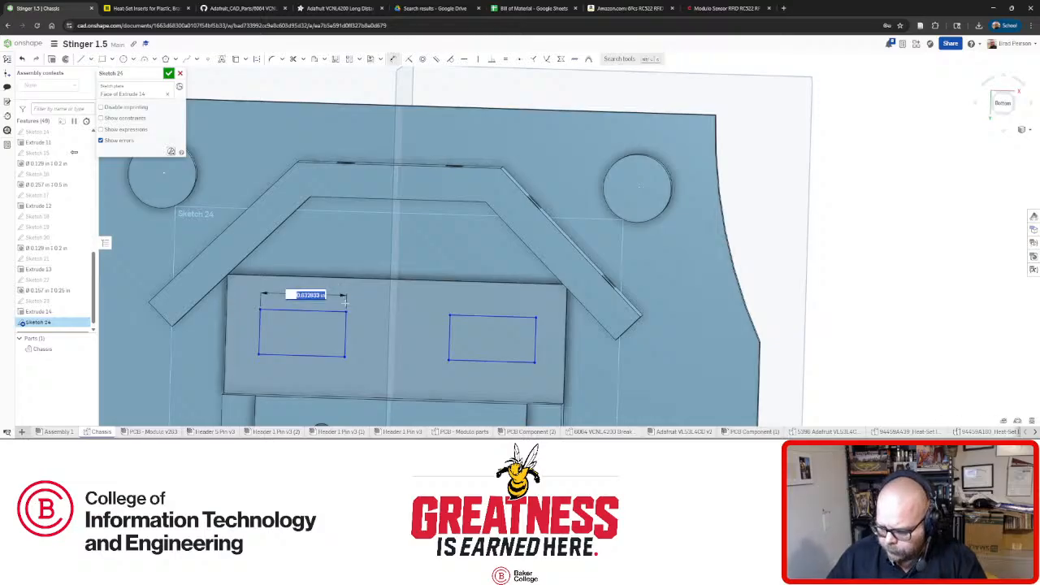
text(0.8)
key(Return)
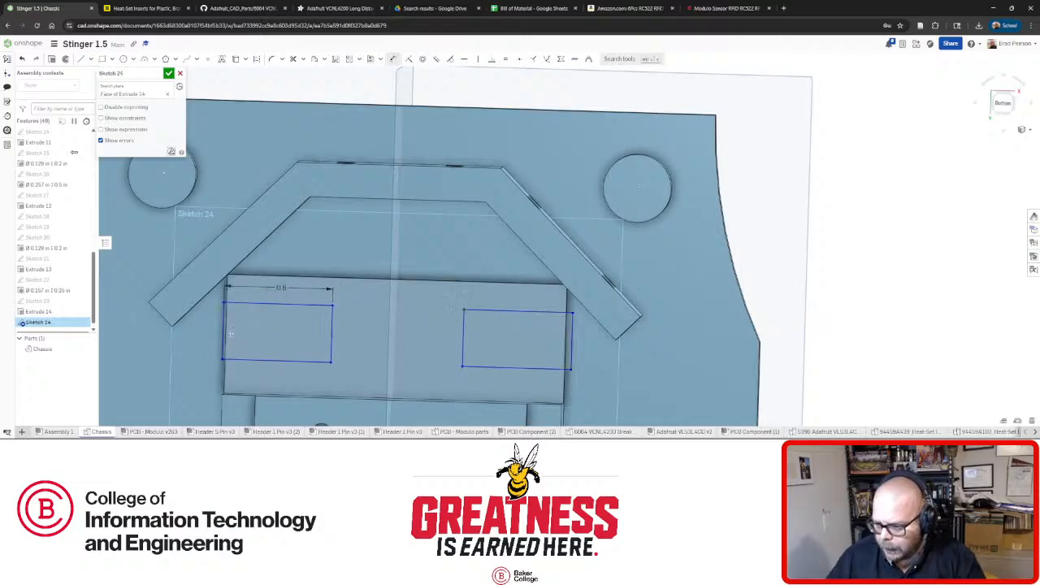
click(198, 339)
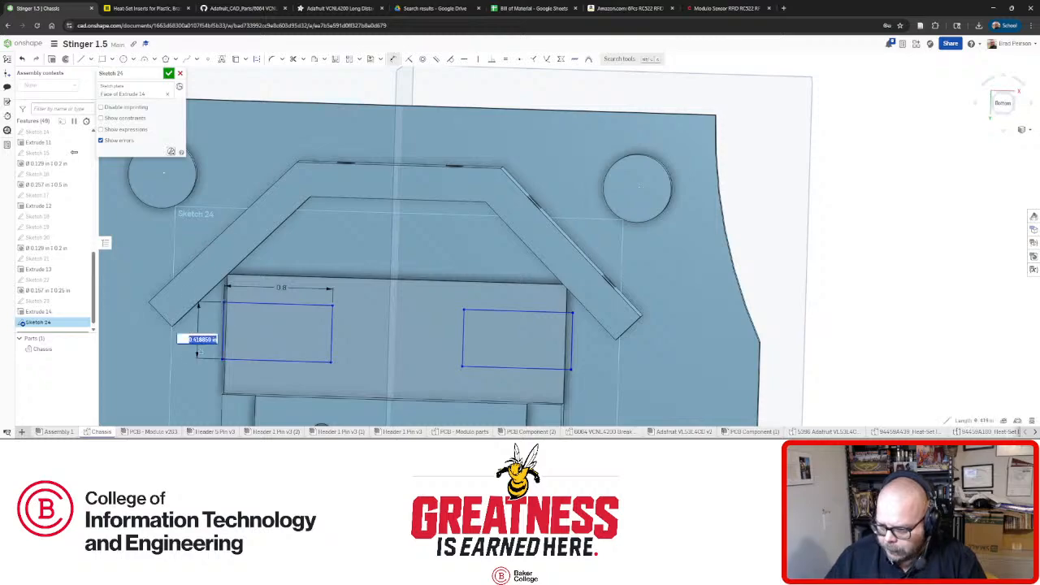
text(0.5)
key(Return)
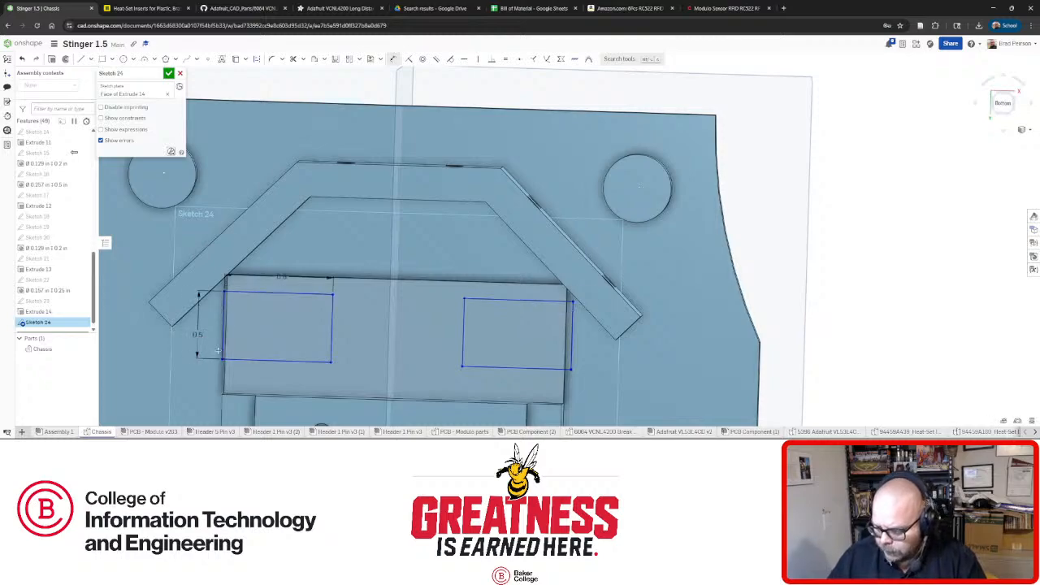
key(Escape)
Drag both cutout rectangles higher and side by side on the block face.
mouse_move(333, 346)
mouse_down()
mouse_move(337, 359)
mouse_move(314, 366)
mouse_move(316, 379)
mouse_move(351, 367)
mouse_up()
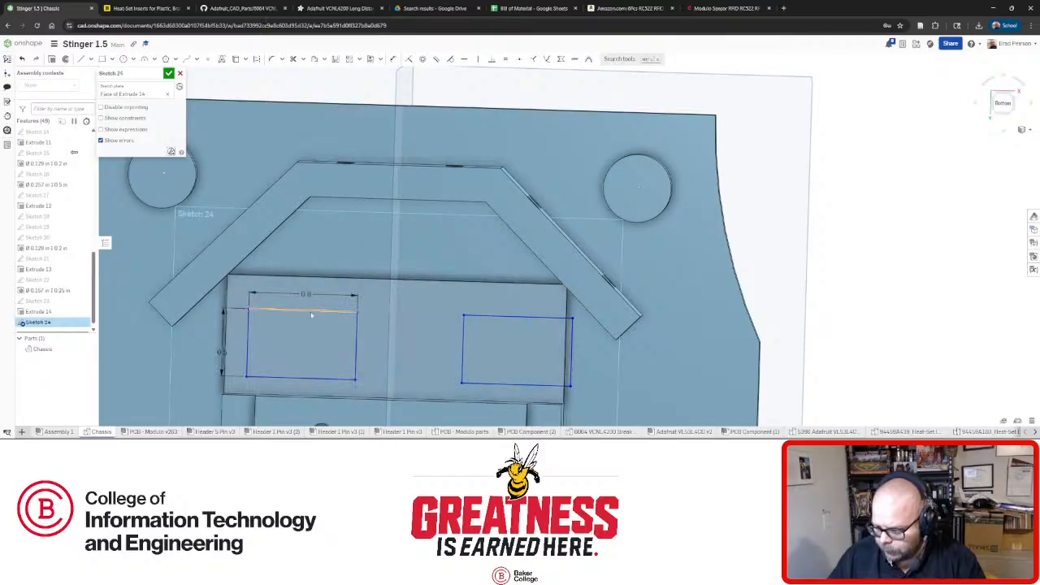
drag(311, 309, 311, 299)
mouse_move(353, 339)
right_down()
mouse_move(352, 305)
mouse_move(354, 336)
right_up()
drag(358, 353, 383, 364)
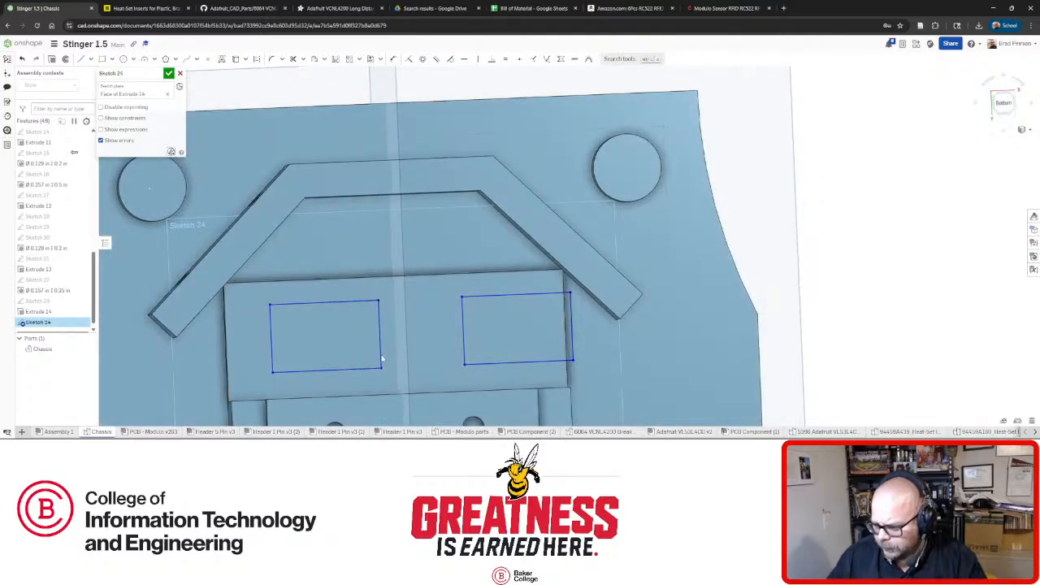
mouse_move(386, 364)
right_down()
mouse_move(413, 271)
mouse_move(549, 266)
right_up()
mouse_move(379, 317)
right_down()
mouse_move(403, 284)
mouse_move(419, 301)
mouse_move(402, 312)
right_up()
key(n)
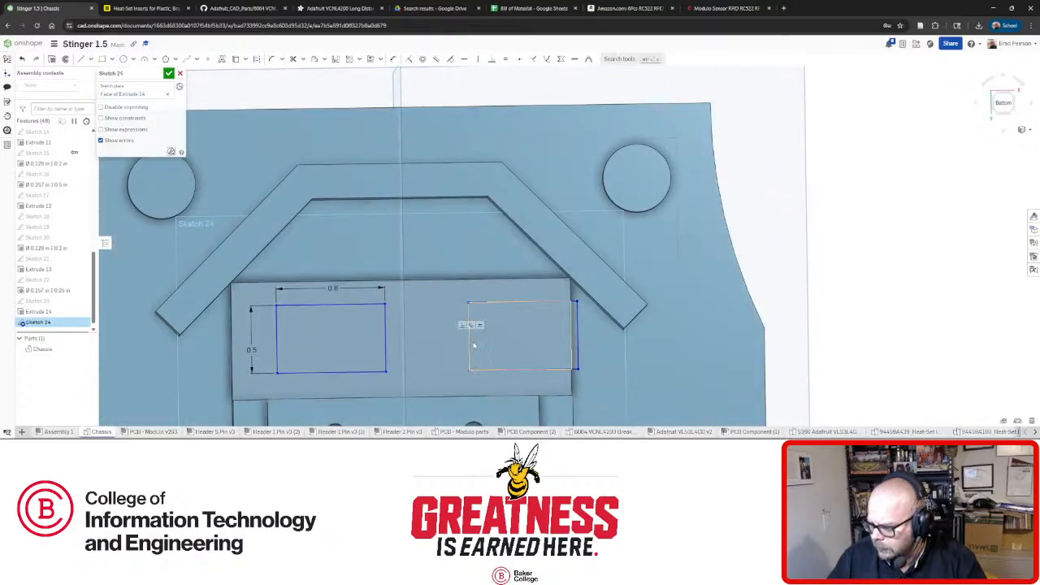
drag(466, 350, 356, 350)
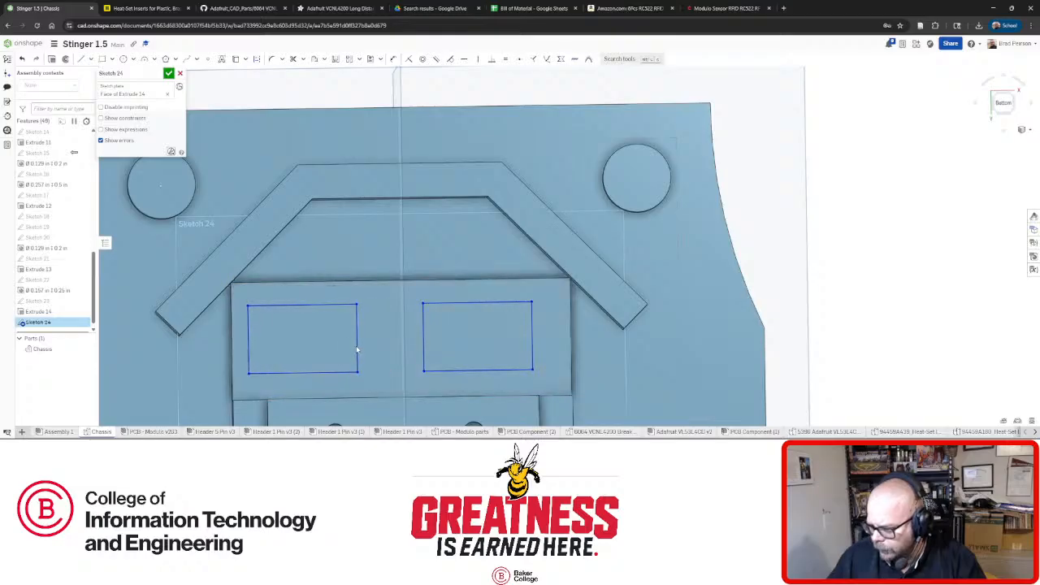
mouse_move(533, 350)
mouse_down()
mouse_move(560, 350)
mouse_move(539, 349)
mouse_up()
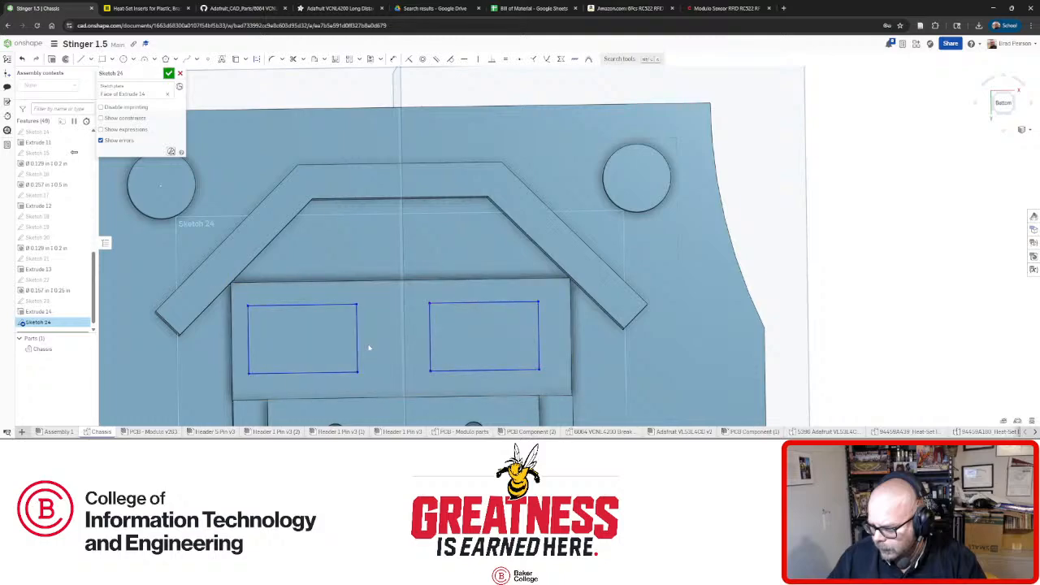
drag(358, 350, 372, 350)
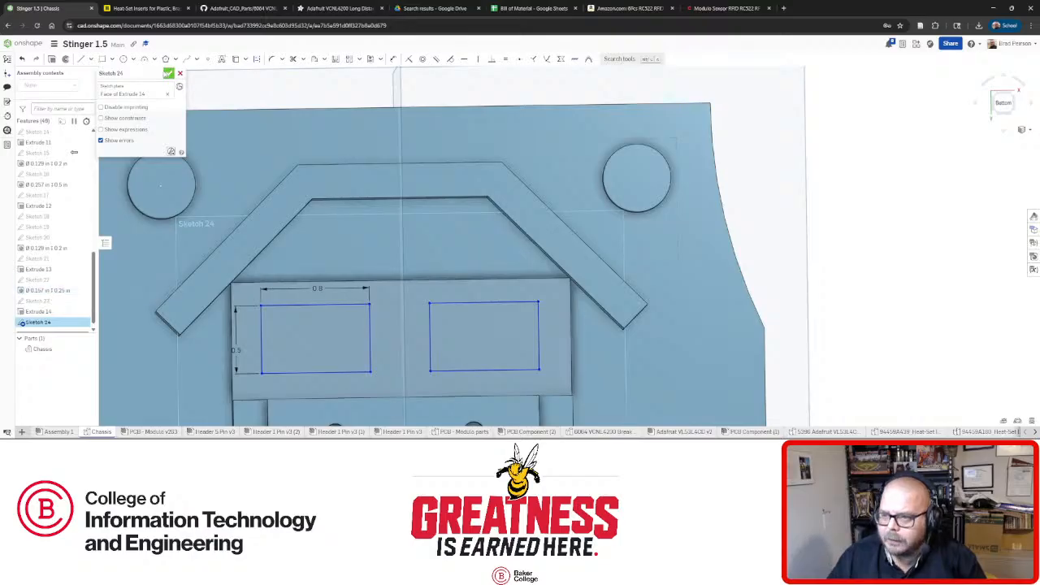
click(124, 59)
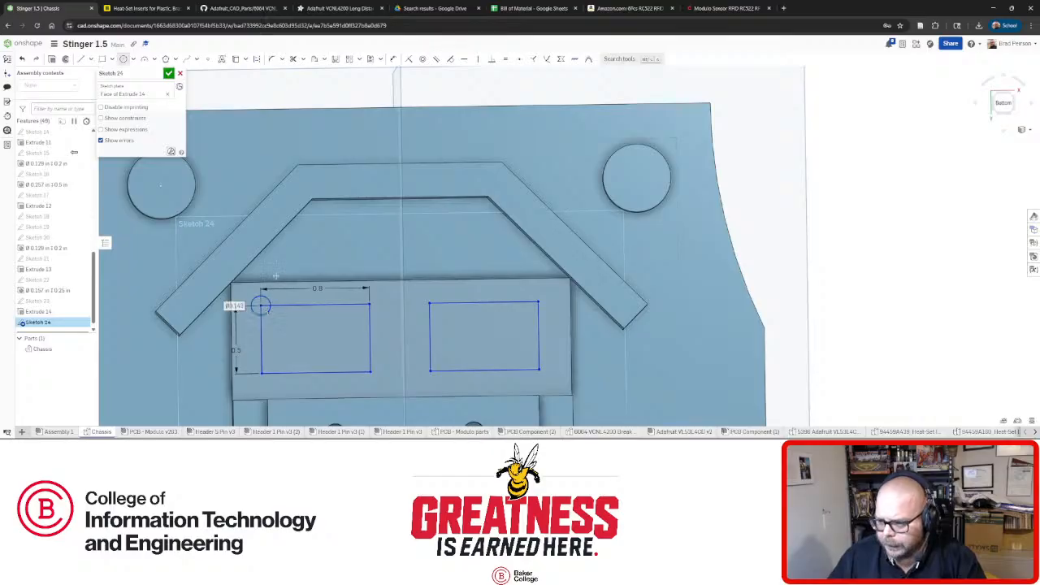
Make the corner circle construction geometry and change its 0.143 diameter to 0.129.
key(Escape)
click(269, 303)
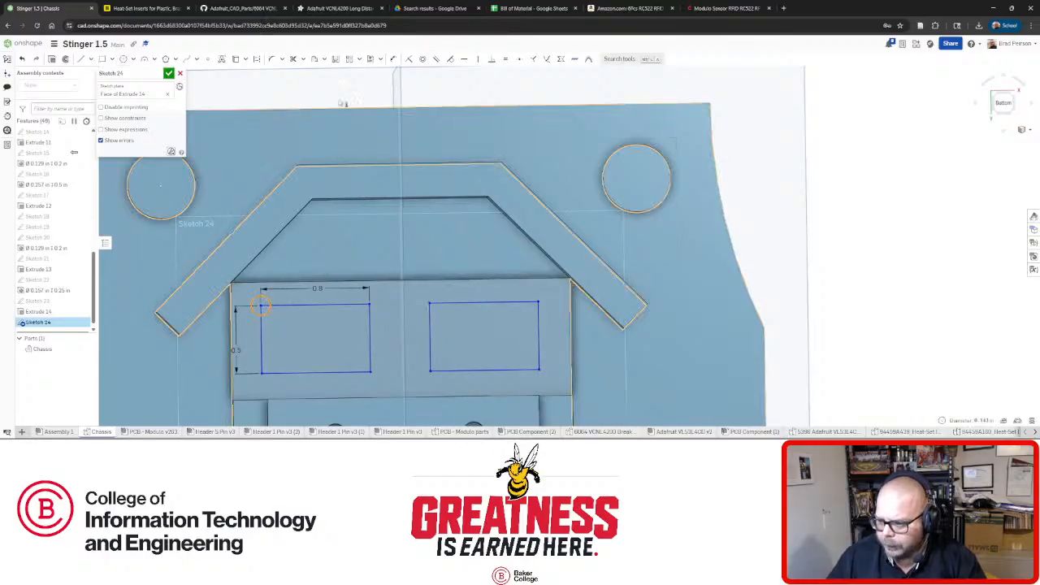
click(258, 61)
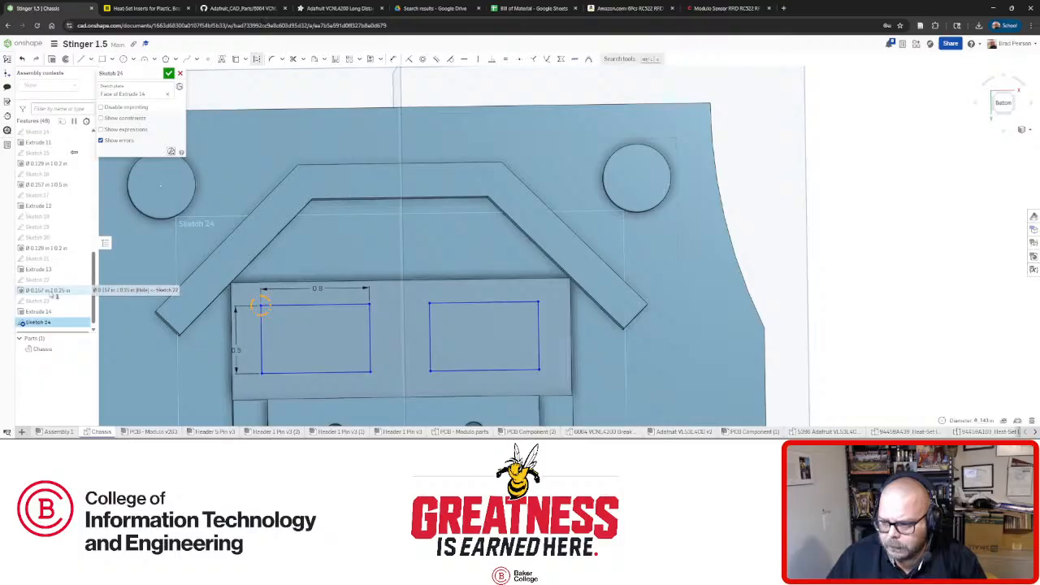
key(f)
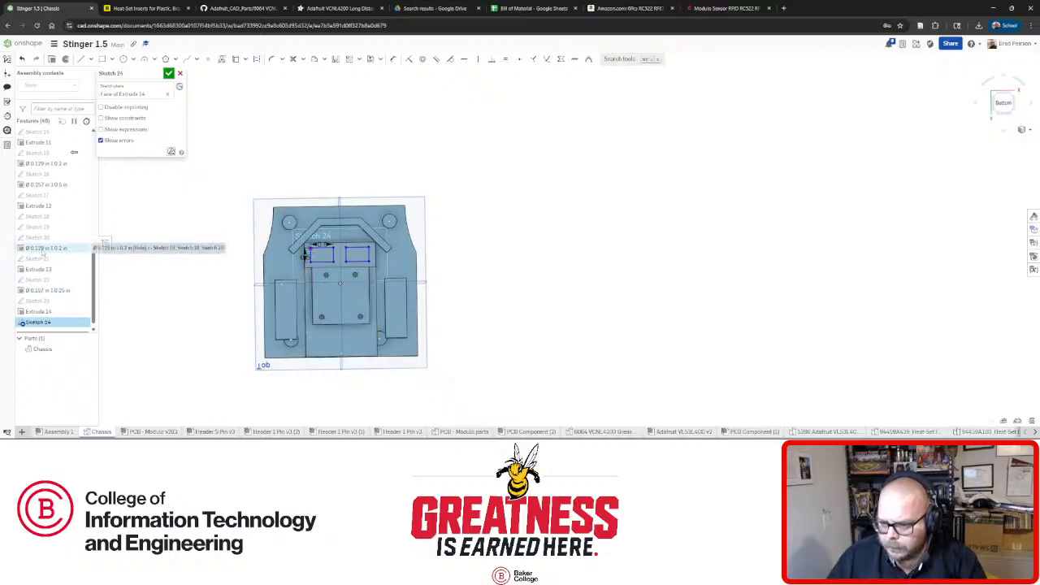
mouse_move(284, 258)
right_down()
mouse_move(241, 261)
mouse_move(200, 241)
mouse_move(198, 251)
mouse_move(292, 251)
right_up()
scroll(292, 251, up, 5)
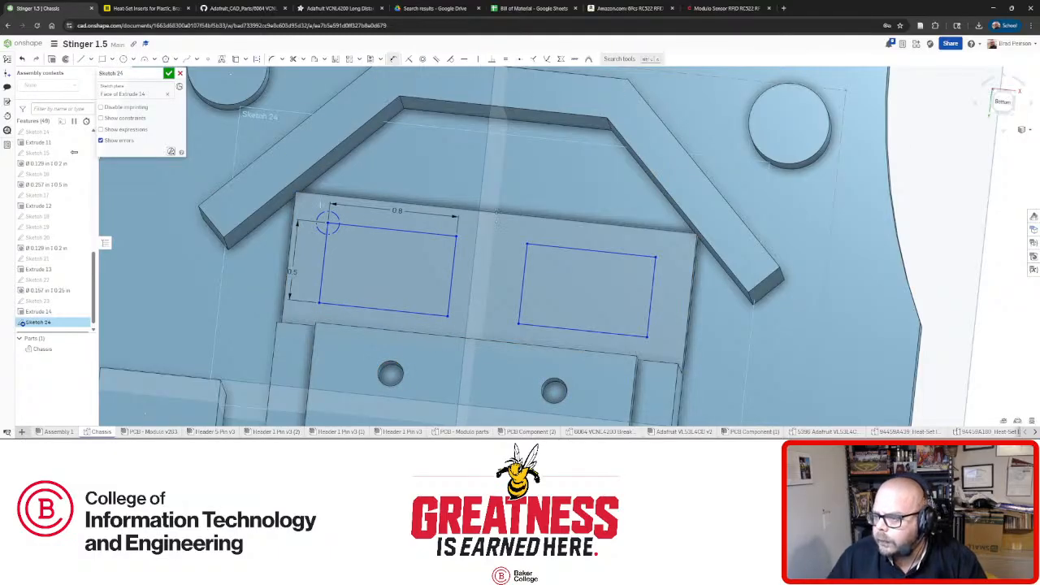
double_click(310, 209)
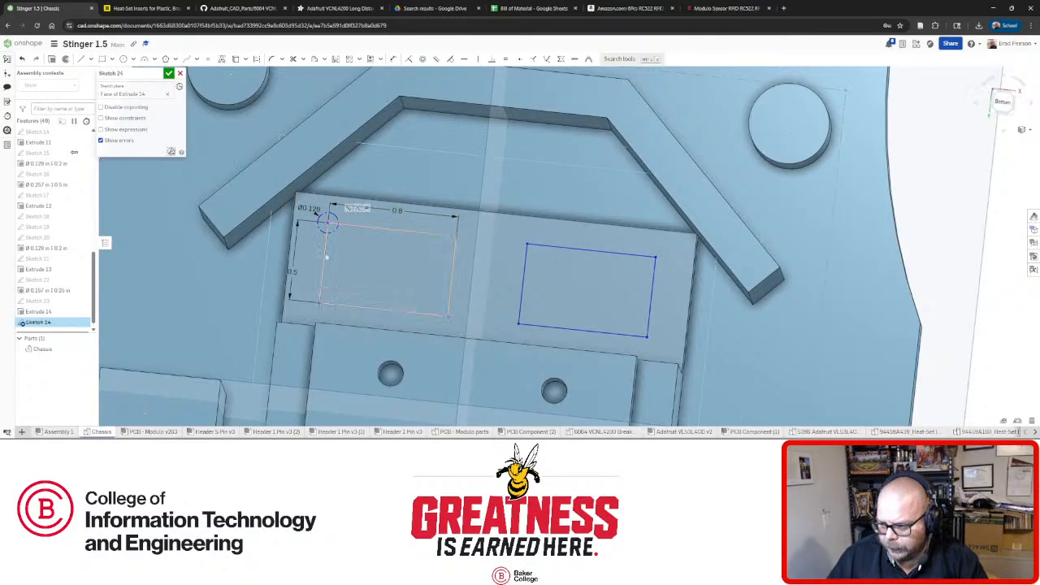
Nudge the left rectangle and circle back into place beside the right rectangle.
drag(324, 258, 315, 261)
mouse_move(404, 277)
right_down()
mouse_move(413, 236)
mouse_move(422, 284)
right_up()
key(n)
scroll(597, 175, up, 5)
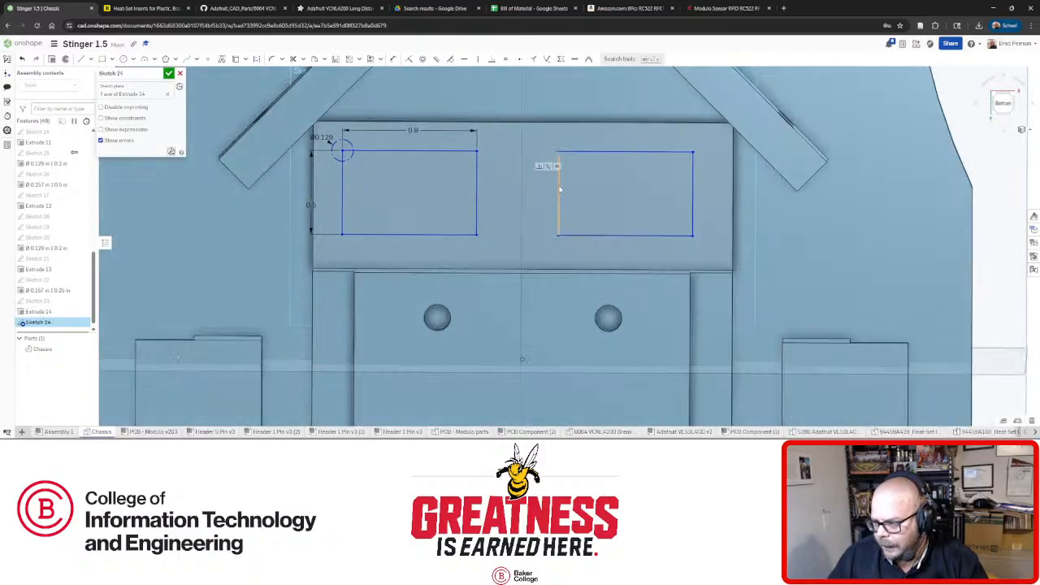
click(563, 188)
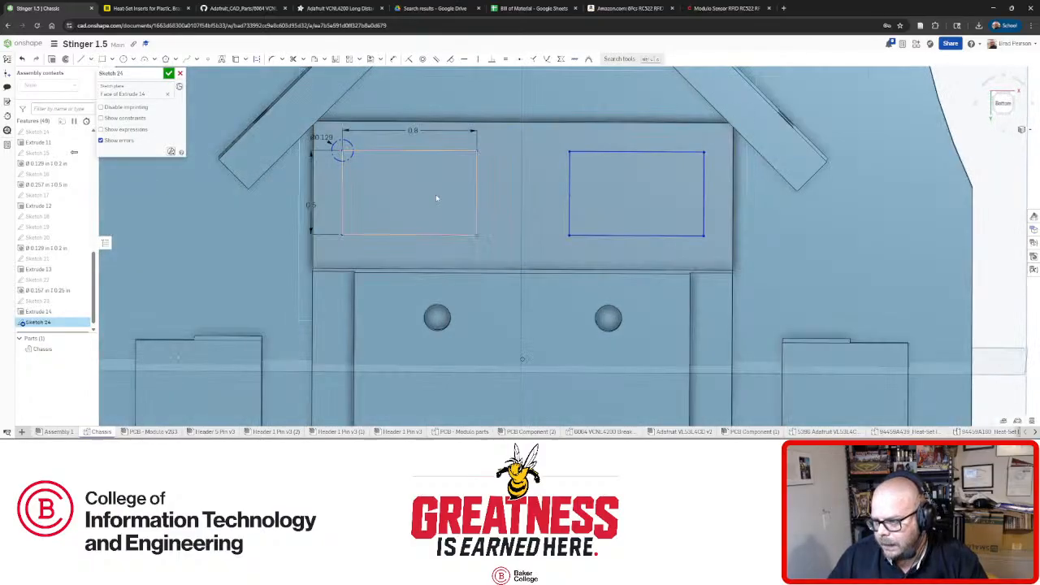
click(514, 161)
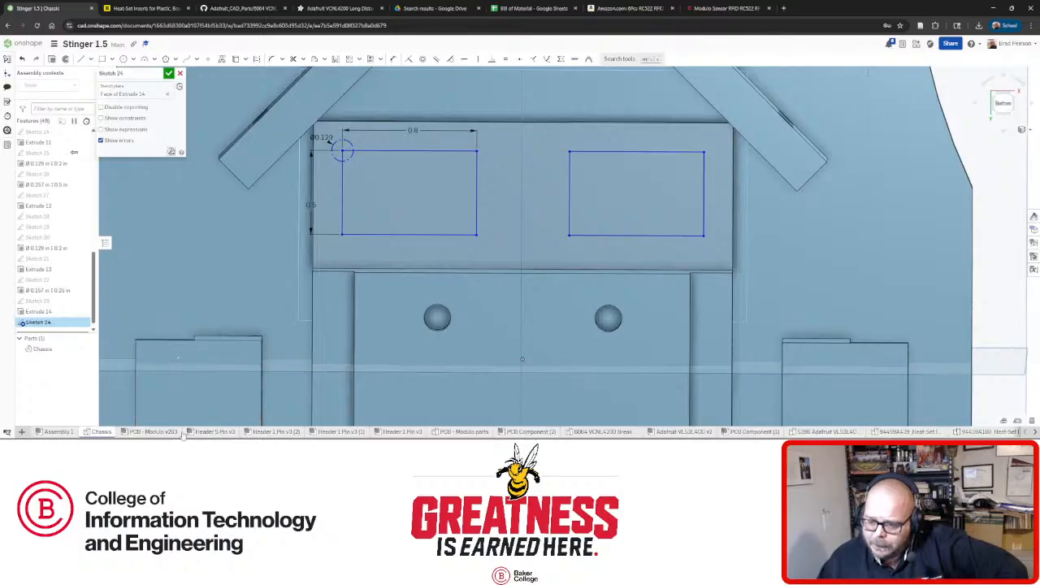
mouse_move(169, 433)
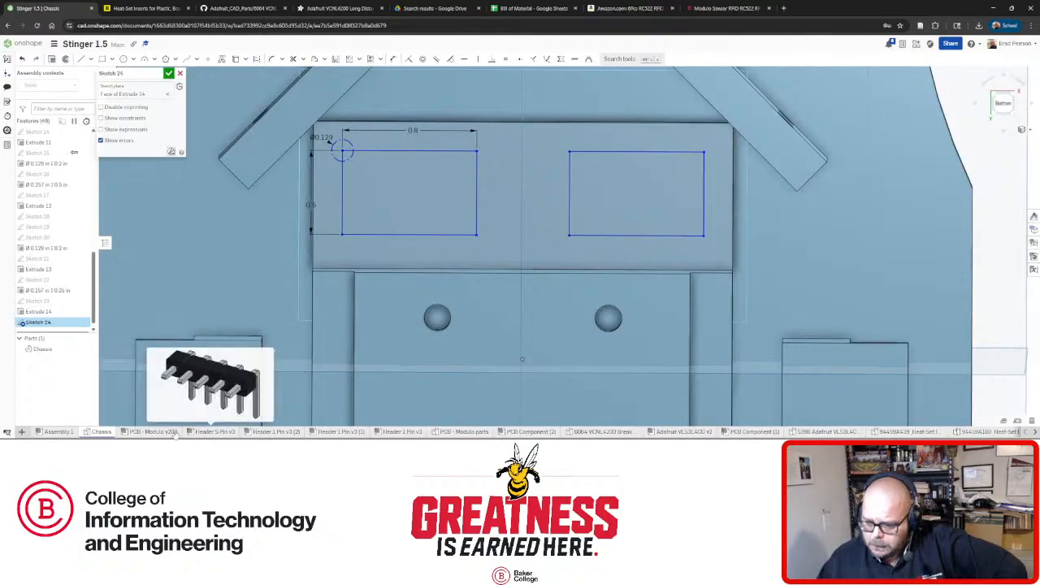
click(54, 431)
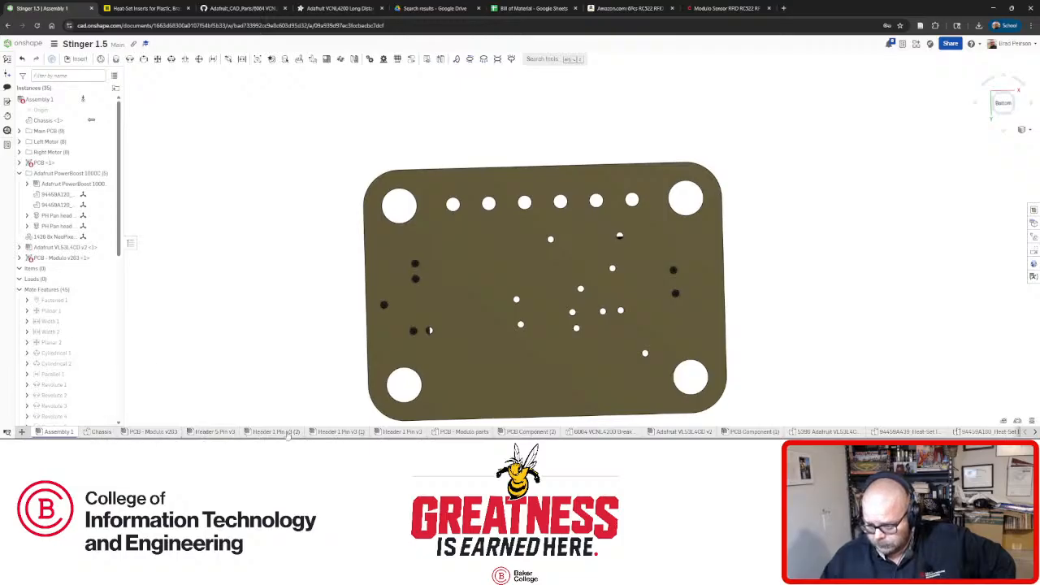
scroll(355, 289, down, 10)
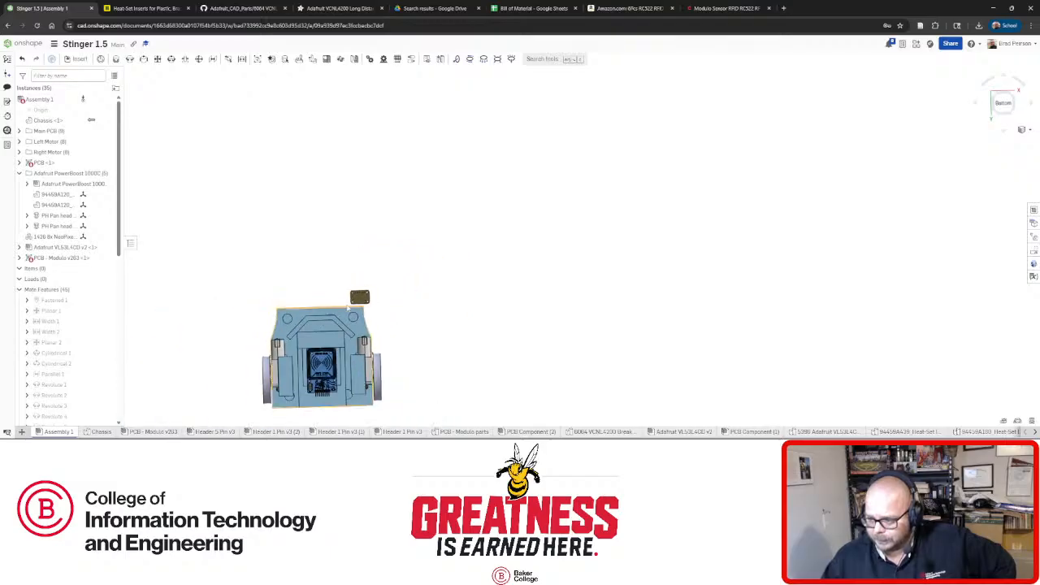
scroll(361, 298, up, 4)
scroll(361, 300, up, 3)
key(shift+7)
scroll(390, 333, up, 3)
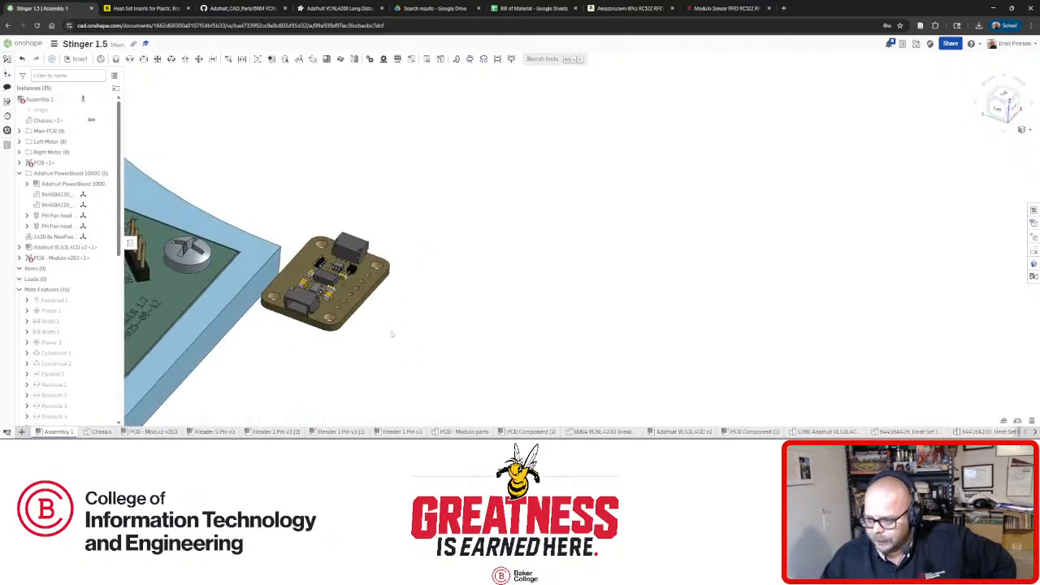
right_drag(322, 329, 364, 297)
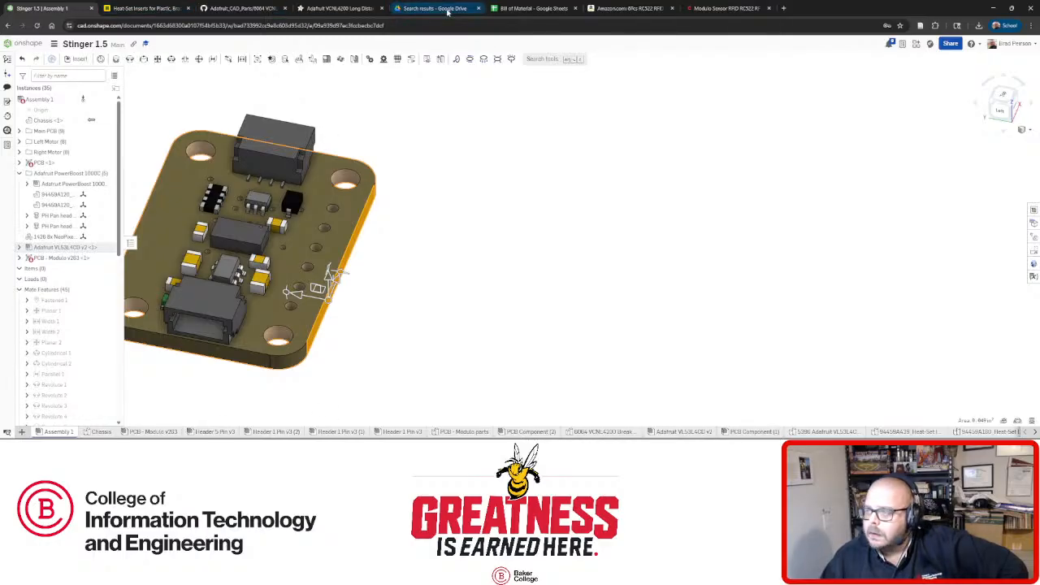
click(101, 431)
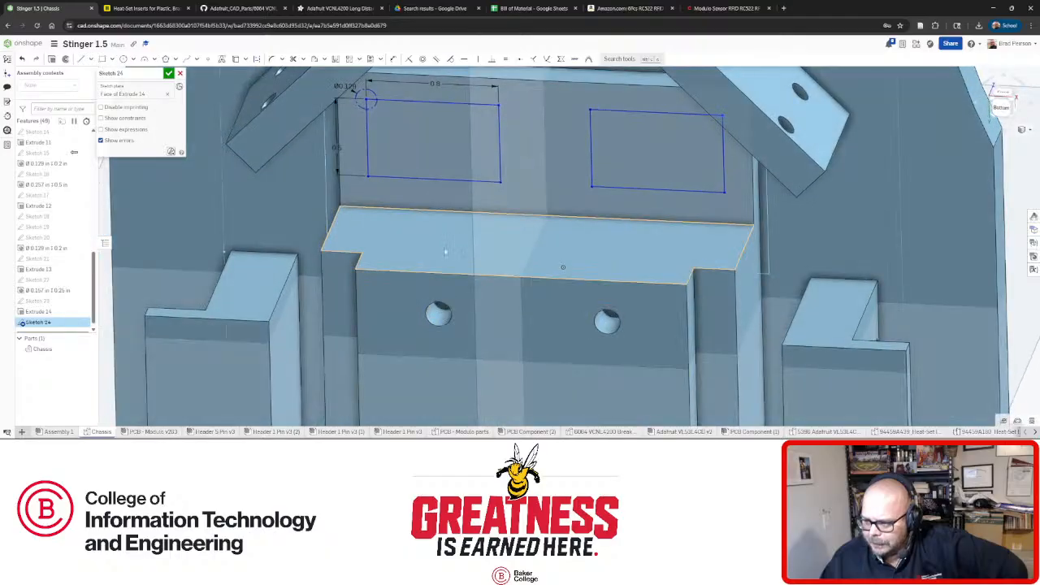
Resize the cutouts to 0.8 tall and 0.5 wide.
key(n)
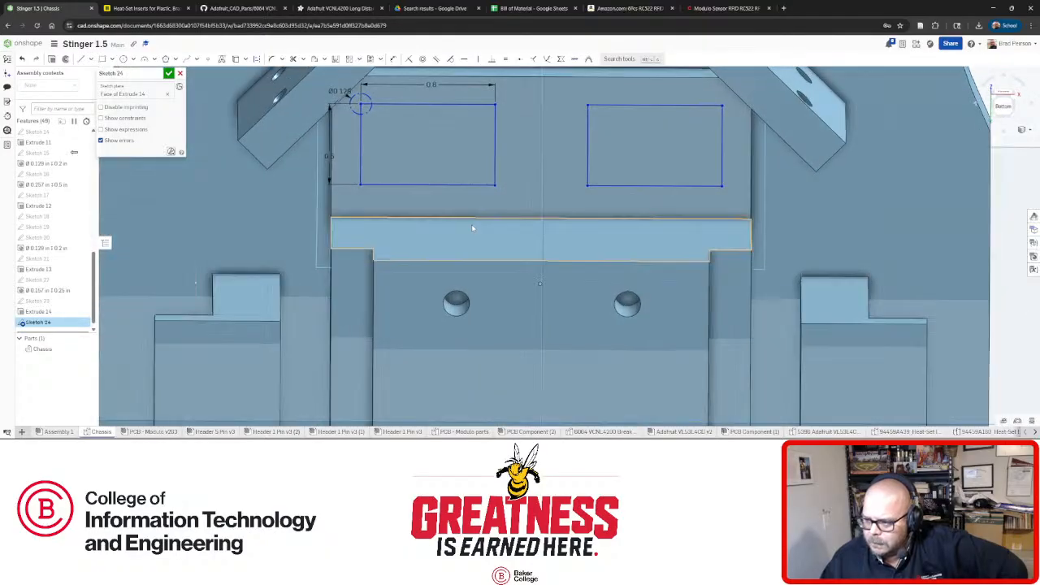
scroll(452, 223, down, 3)
scroll(463, 138, up, 2)
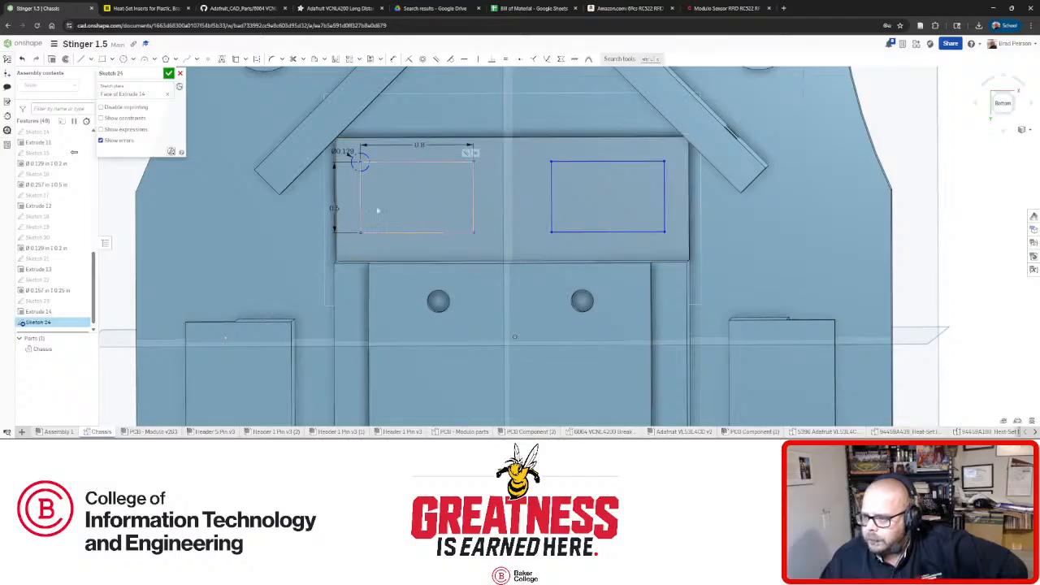
double_click(336, 208)
text(.8)
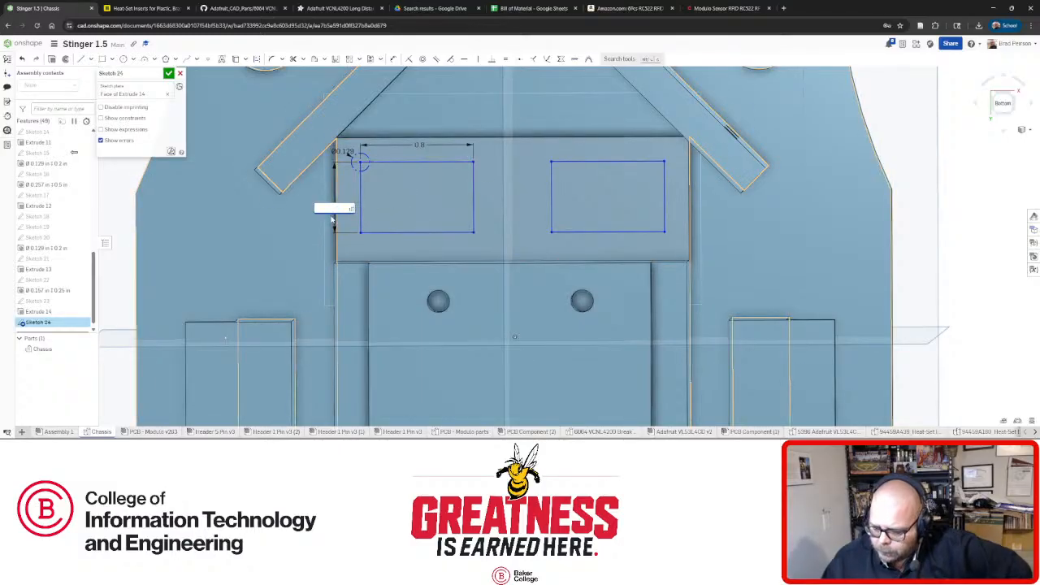
key(Return)
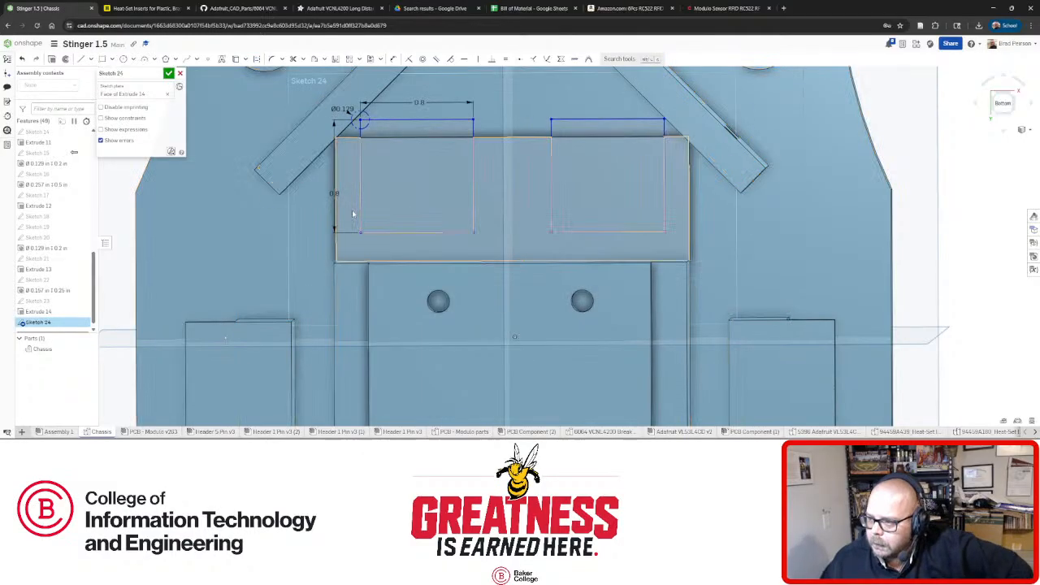
double_click(419, 102)
text(.5)
key(Return)
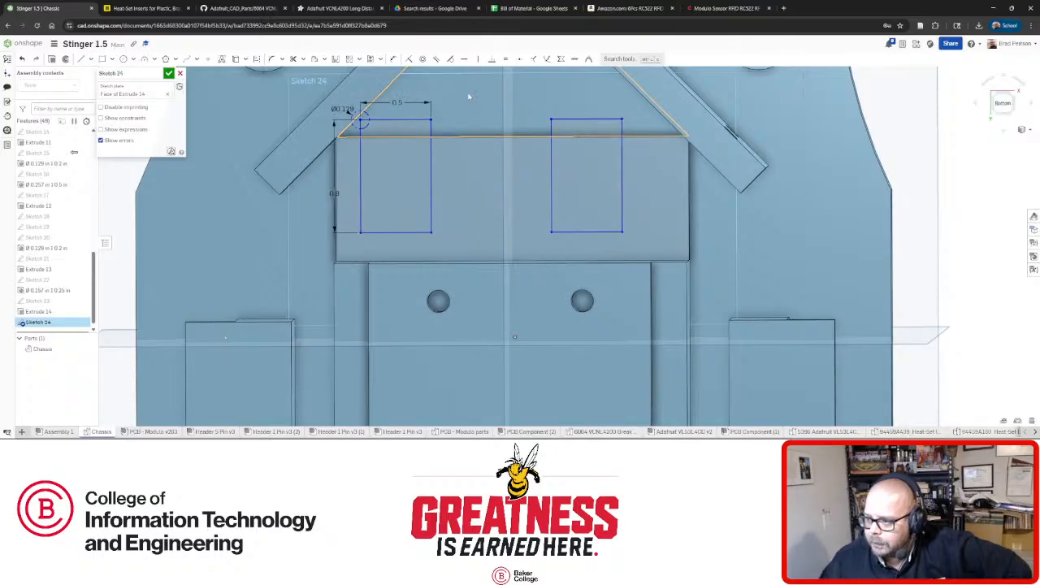
Drag both cutout rectangles higher so their tops extend above the block.
drag(430, 185, 520, 188)
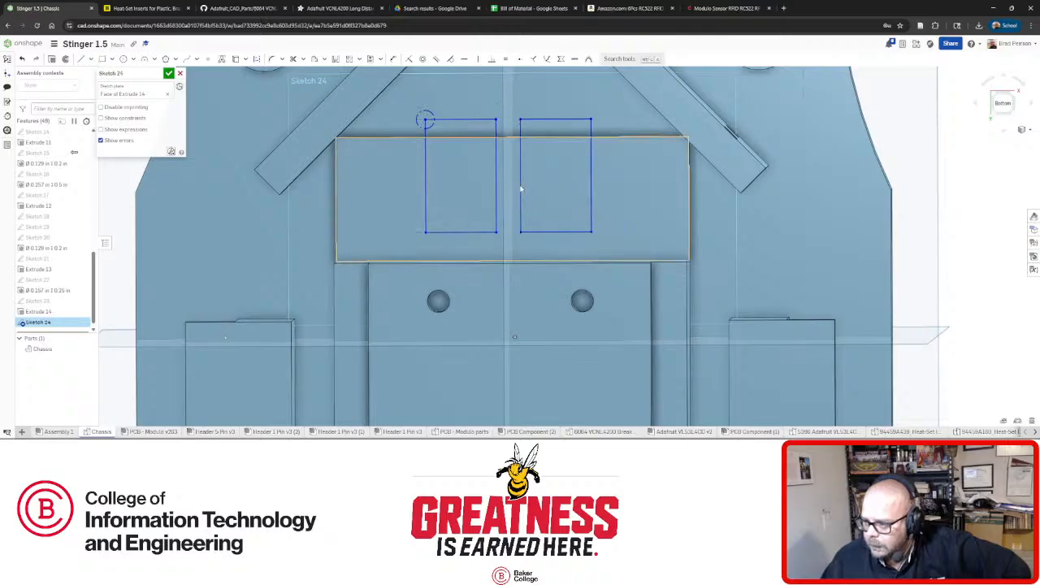
right_drag(545, 189, 545, 182)
mouse_move(519, 209)
mouse_down()
mouse_move(502, 209)
mouse_move(544, 209)
mouse_move(496, 209)
mouse_move(520, 209)
mouse_up()
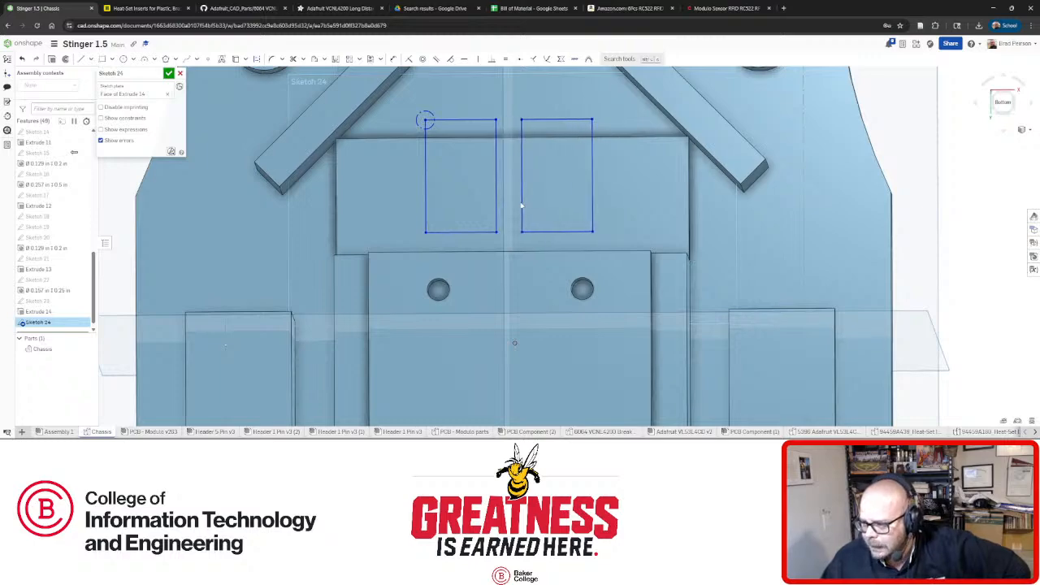
scroll(524, 209, down, 1)
right_drag(527, 208, 533, 205)
key(n)
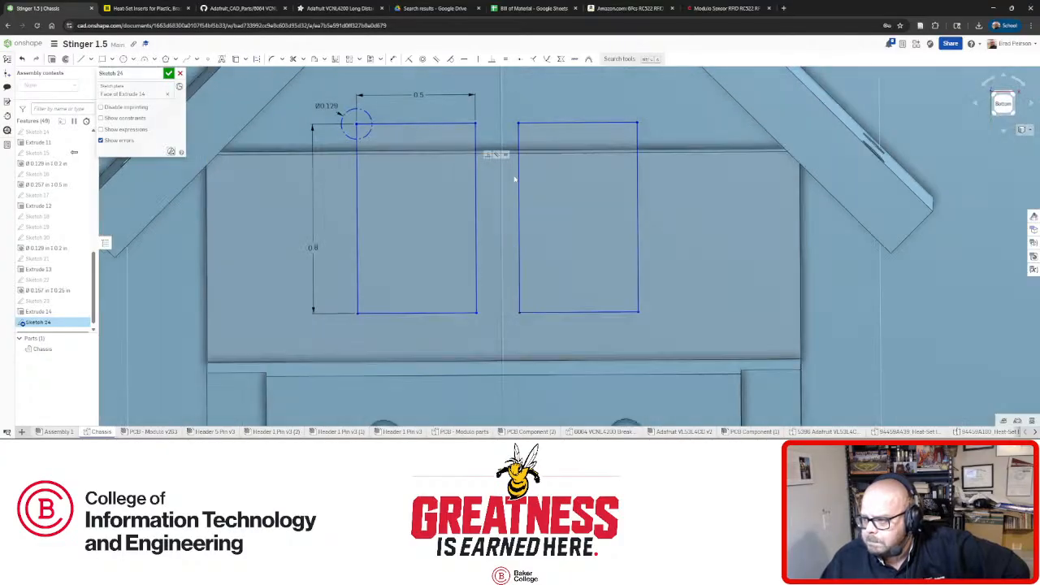
scroll(514, 171, down, 3)
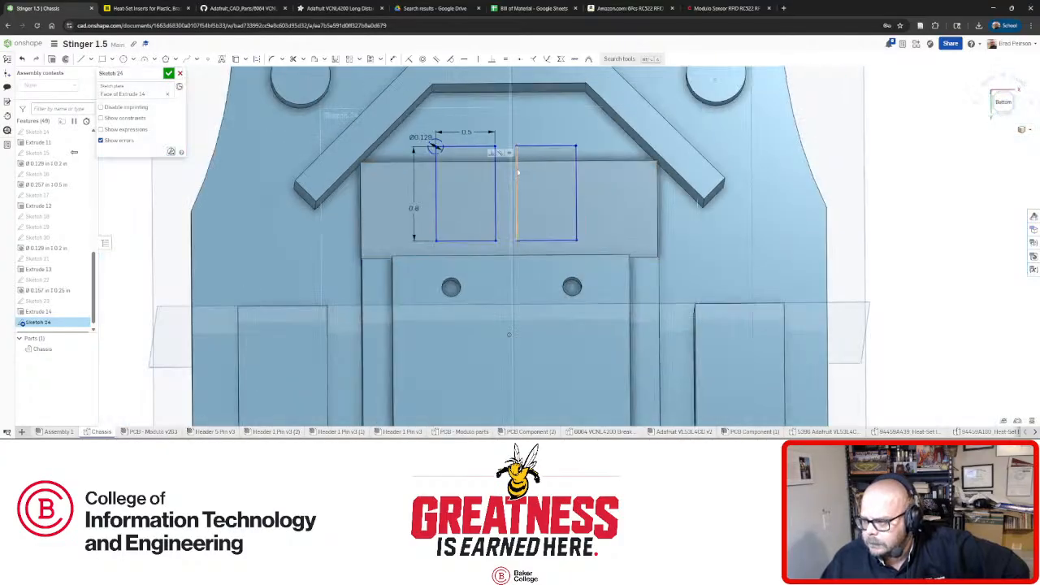
right_drag(516, 228, 518, 228)
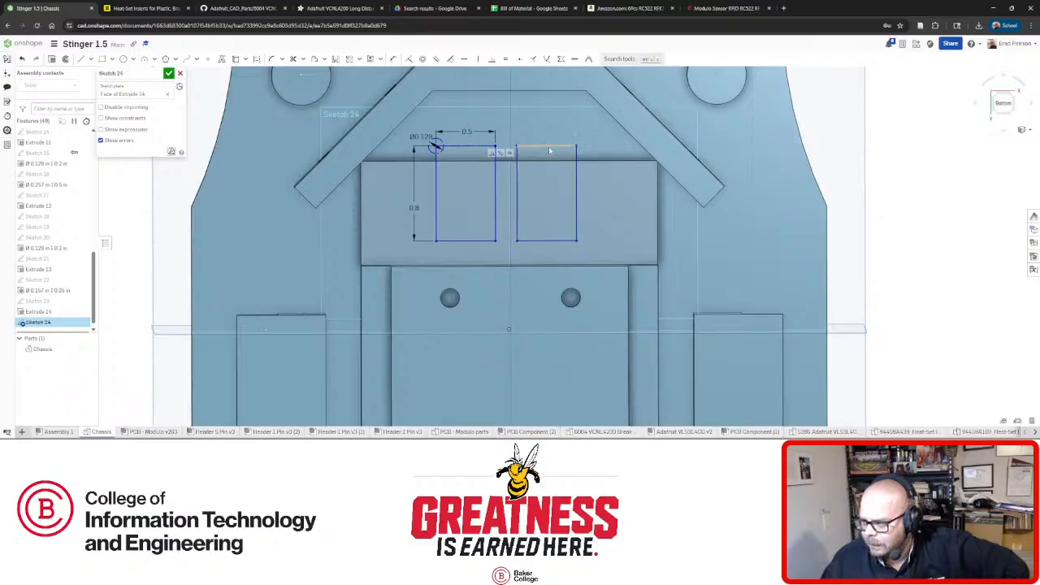
mouse_move(550, 147)
mouse_down()
mouse_move(550, 119)
mouse_move(549, 128)
mouse_up()
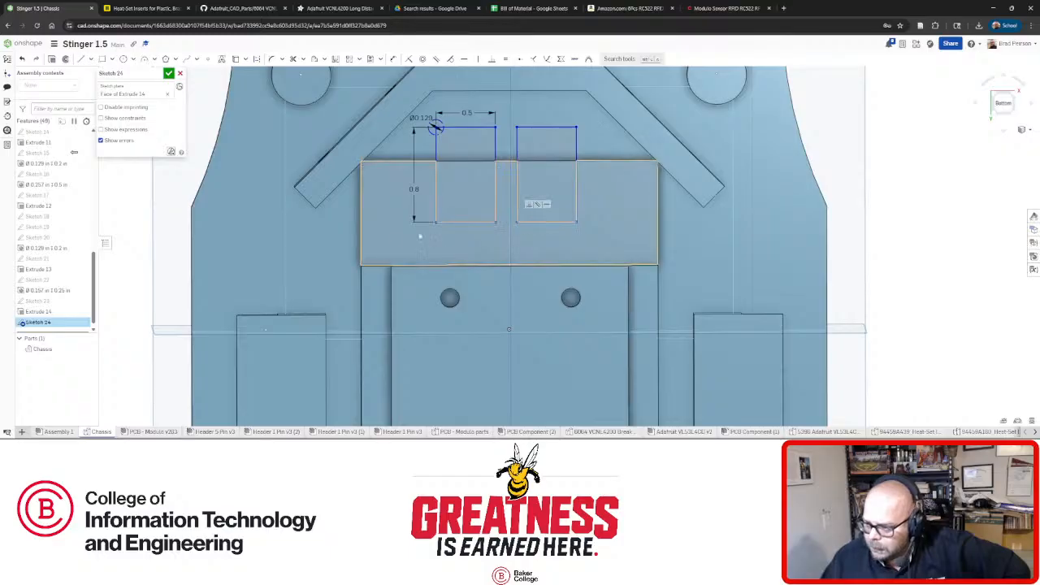
Accept Sketch 24 and reopen Sketch 23 for editing.
click(169, 74)
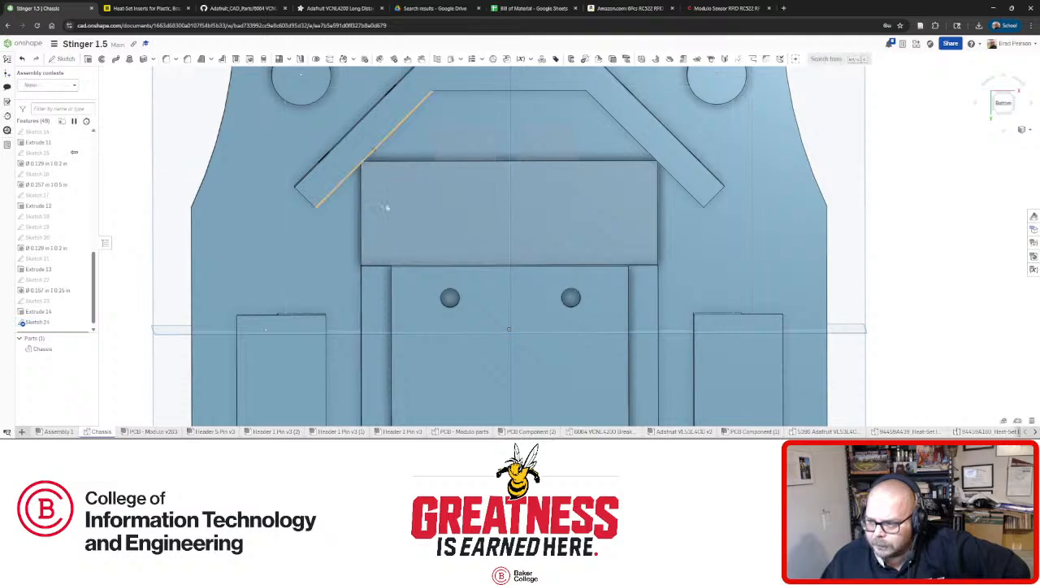
right_click(395, 241)
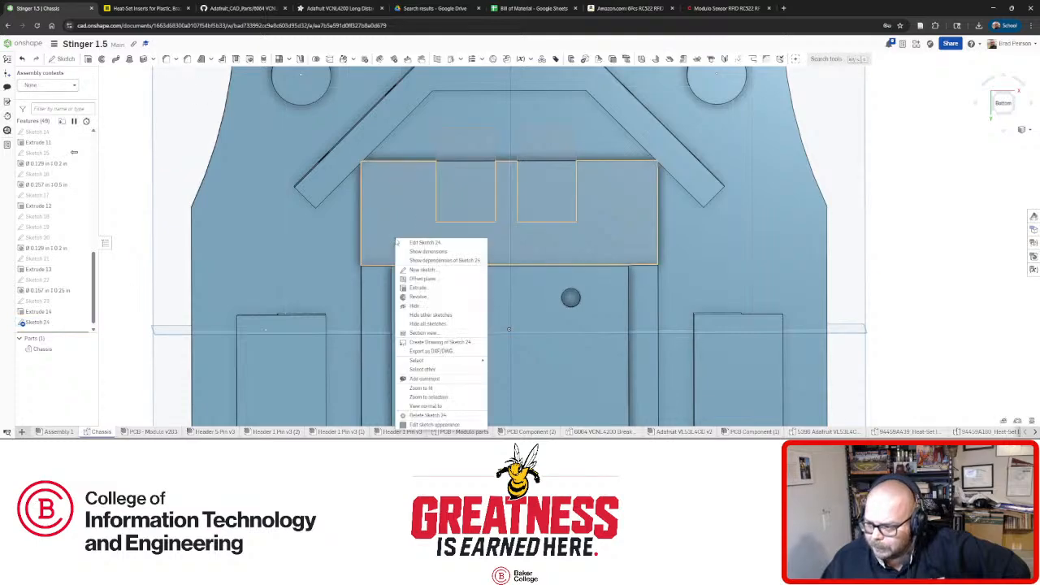
click(35, 305)
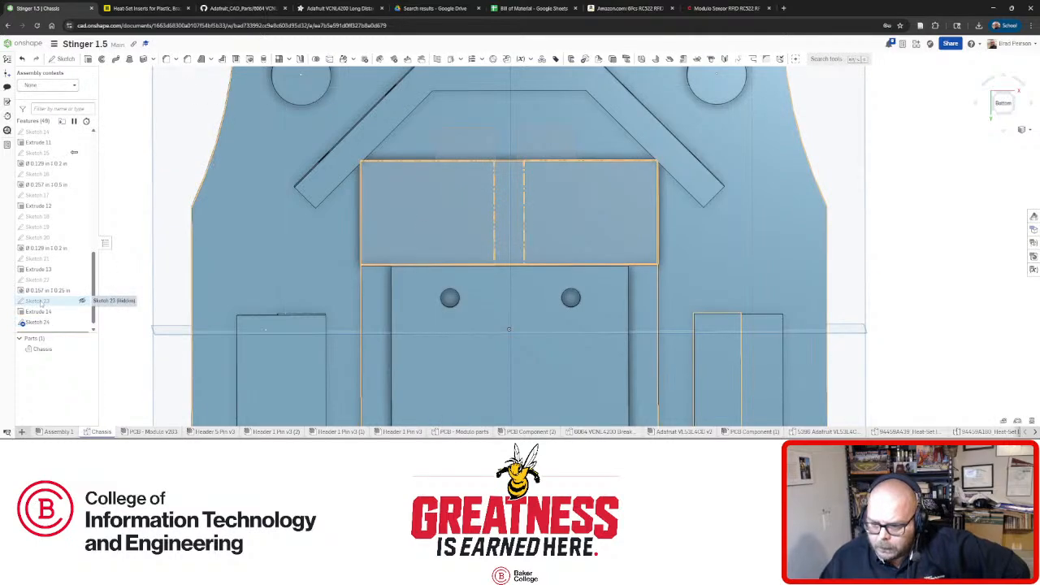
right_click(36, 302)
click(82, 154)
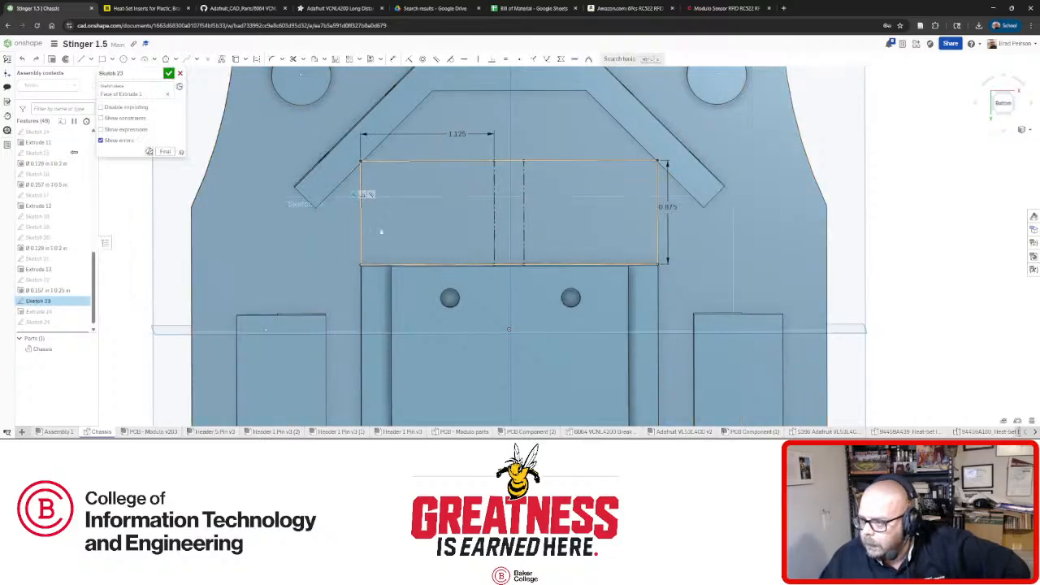
Change the block outline's 0.875 height to 1.125 and its 1.125 width dimension to 0.8.
mouse_move(412, 266)
right_down()
mouse_move(430, 242)
mouse_move(433, 188)
right_up()
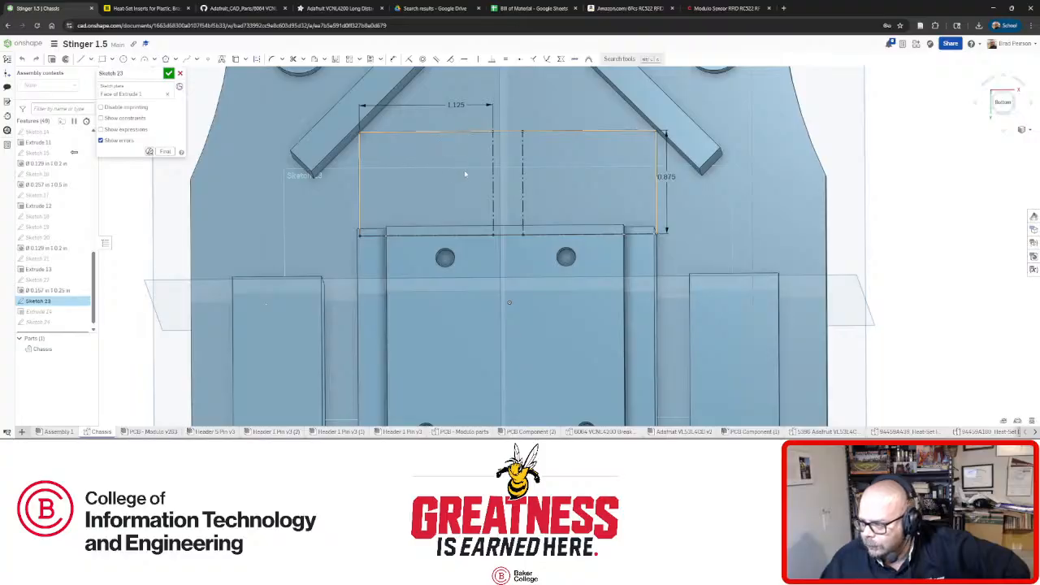
double_click(665, 176)
text(1.125)
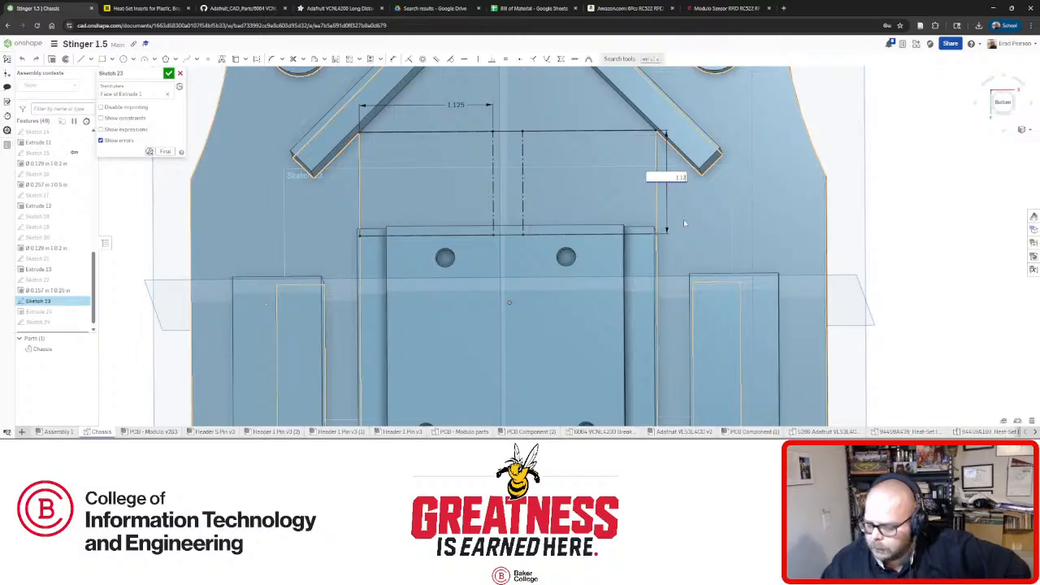
key(Return)
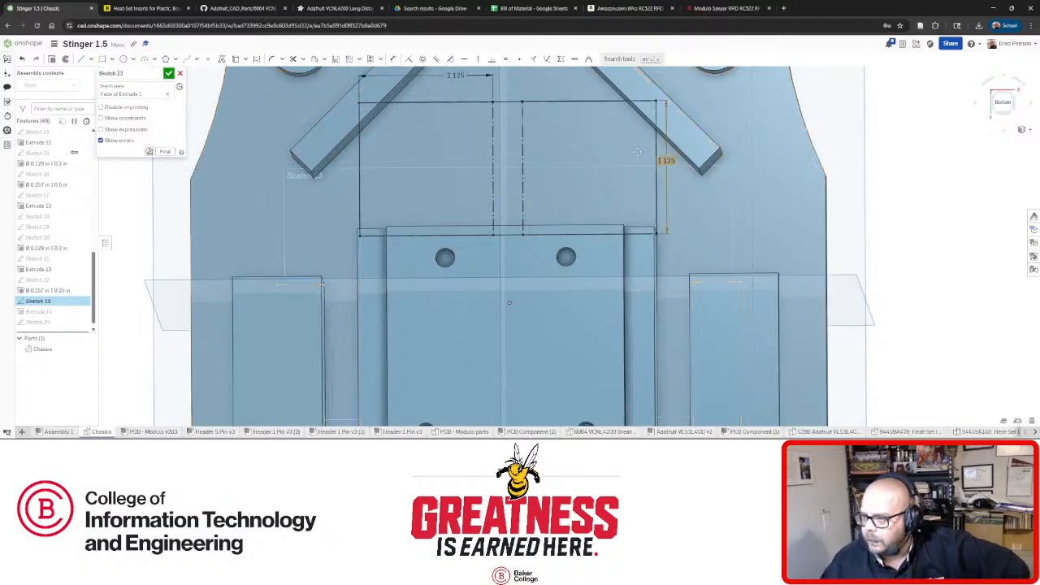
double_click(455, 74)
text(0.8)
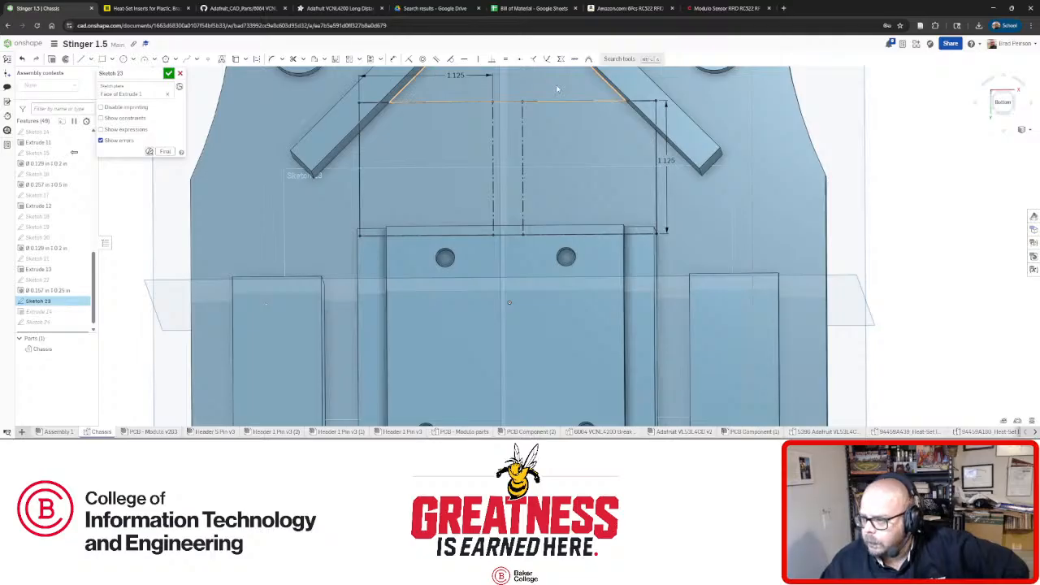
key(Return)
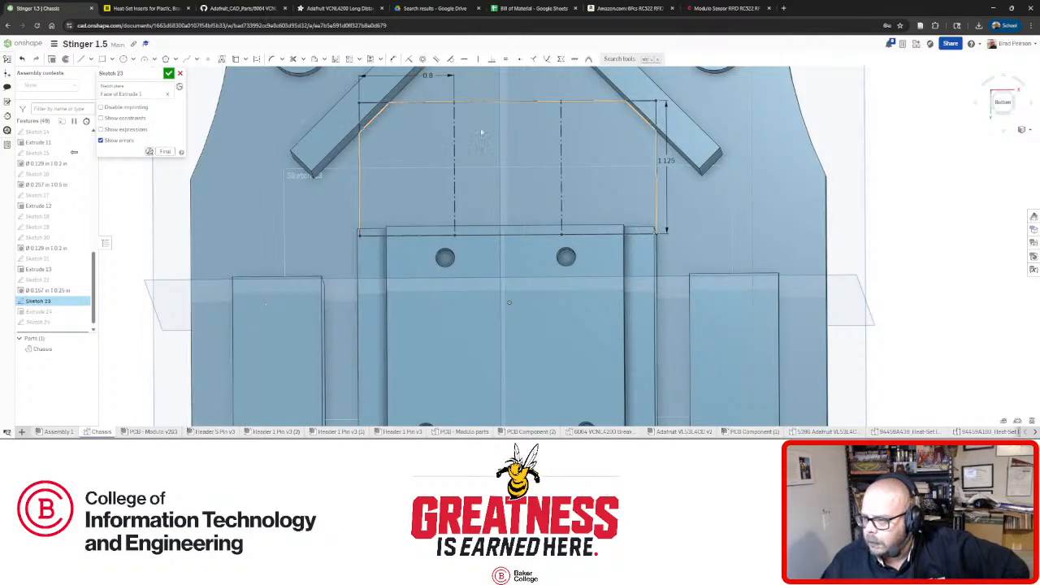
Select the outline's left edge, view the sketch plane straight on, and try shifting the centre line and right edge left.
right_drag(476, 133, 488, 150)
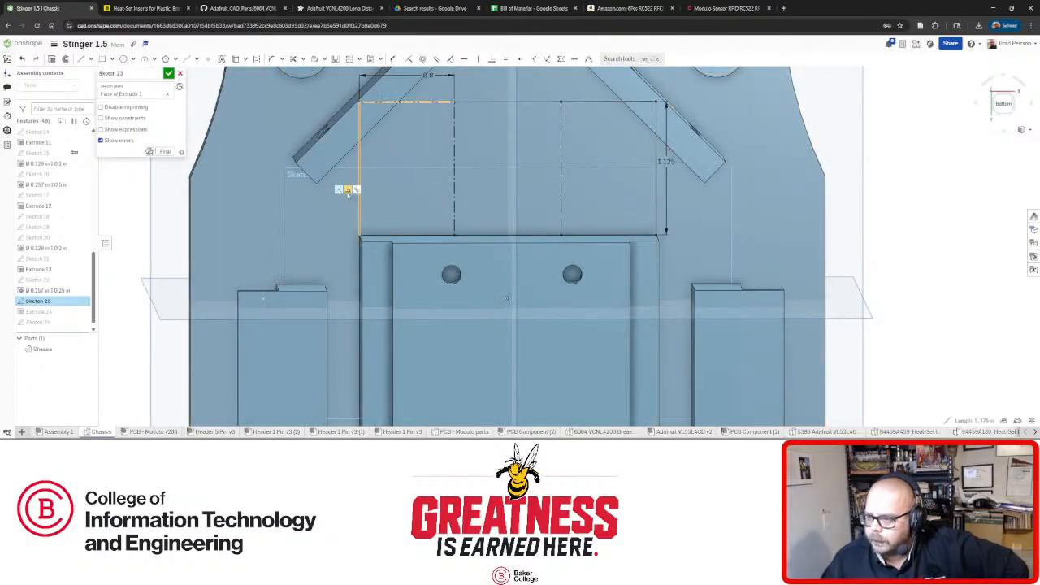
click(359, 188)
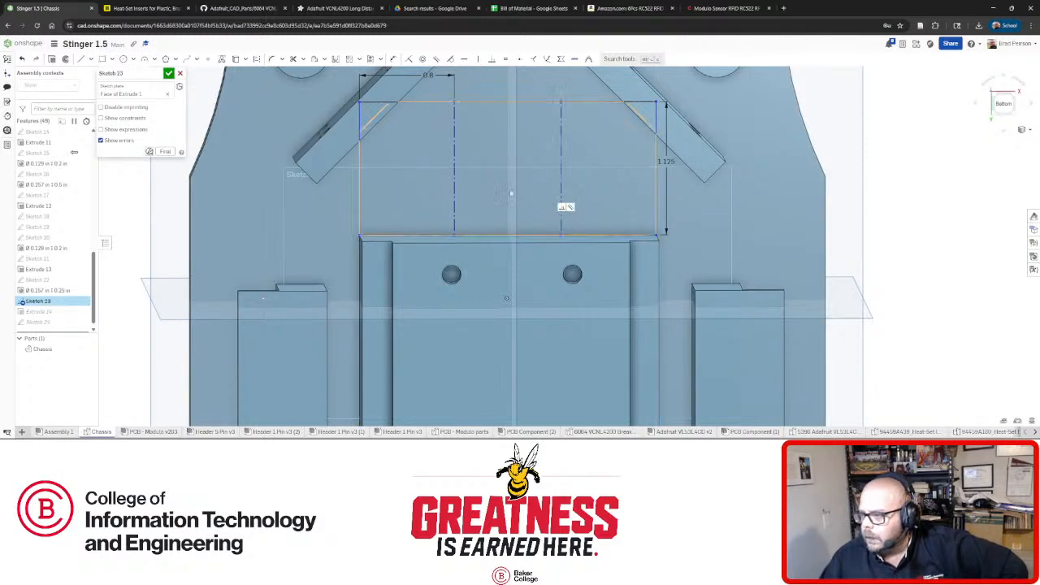
key(n)
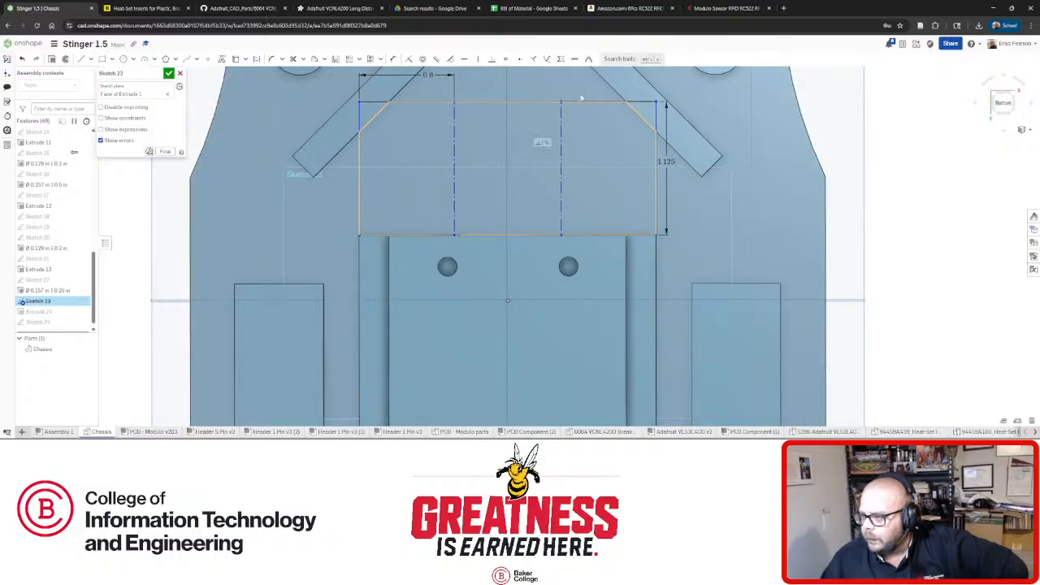
key(ctrl+z)
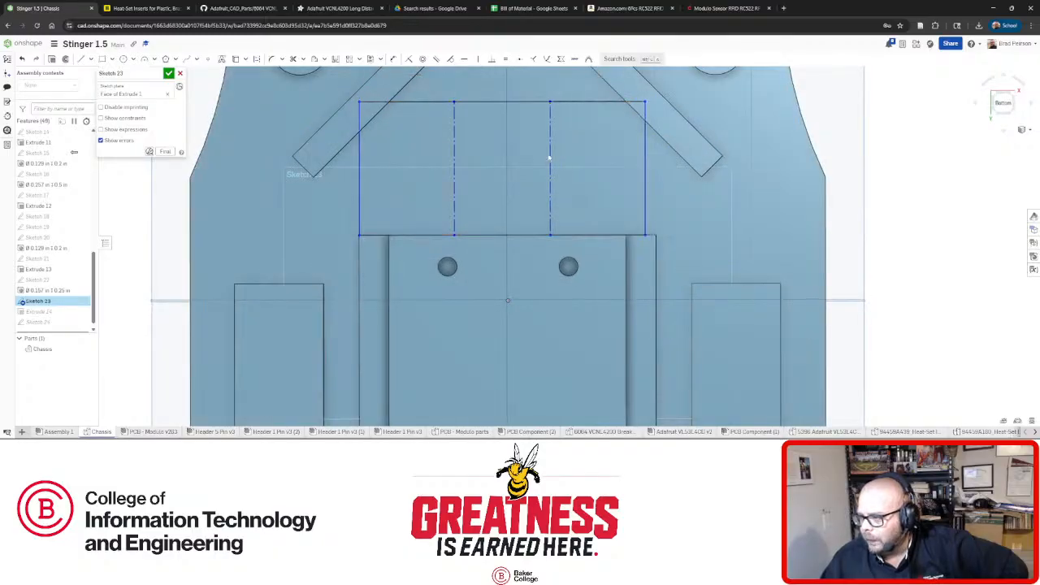
mouse_move(549, 159)
mouse_down()
mouse_move(454, 149)
mouse_move(505, 159)
mouse_up()
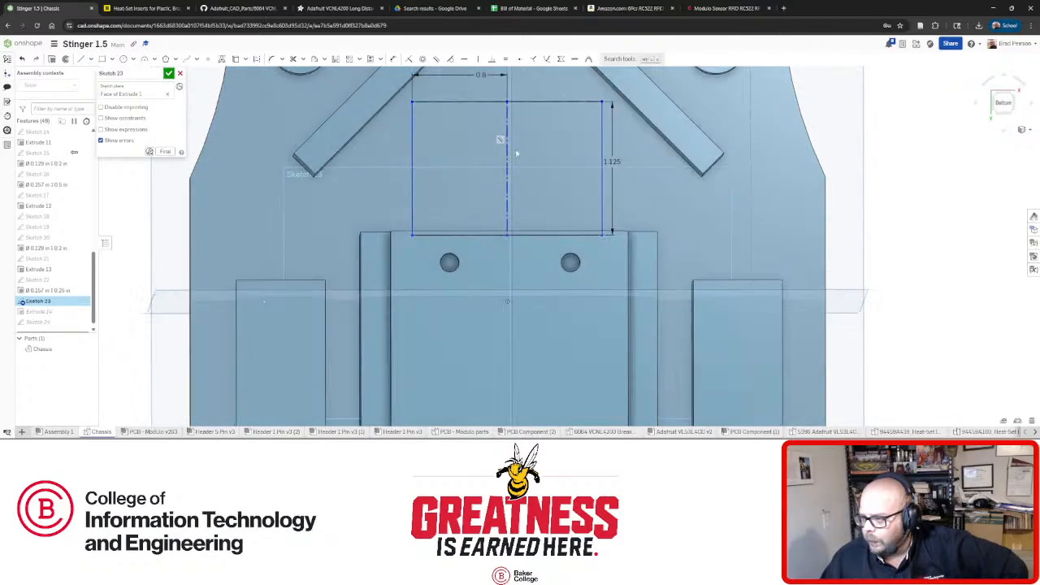
scroll(516, 152, down, 3)
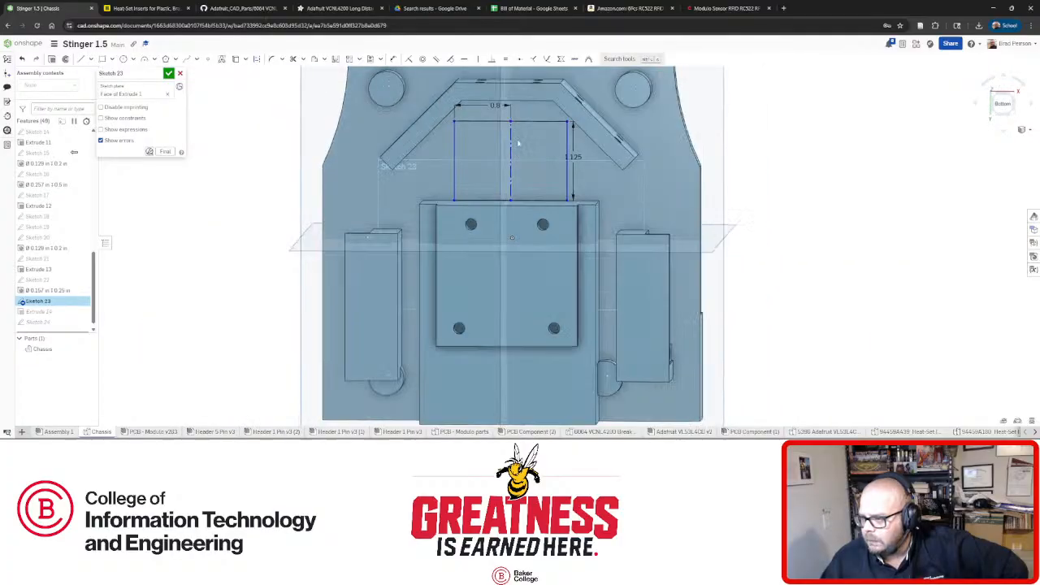
scroll(518, 143, up, 3)
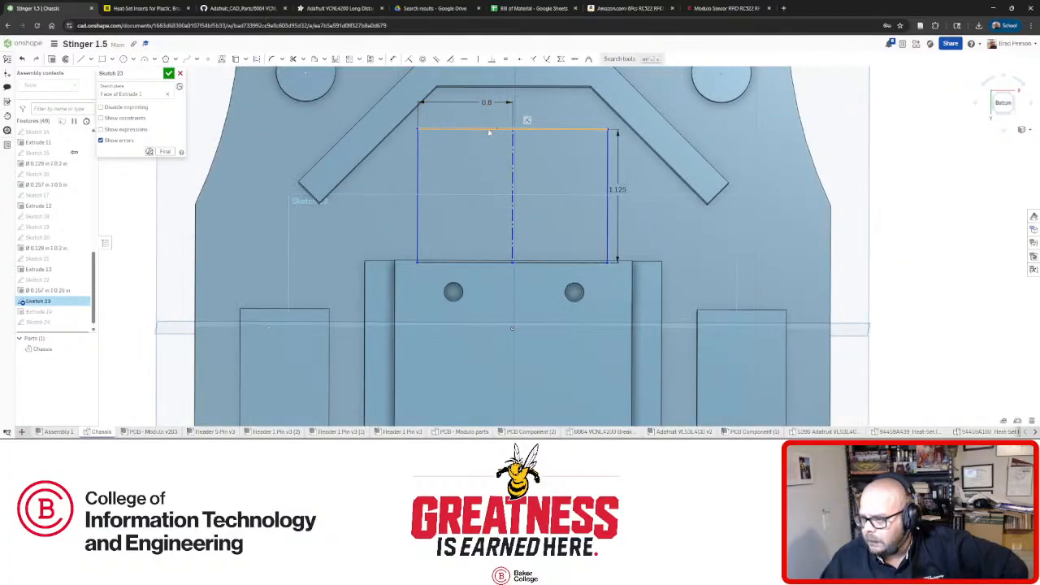
Try sliding the left edge and construction line right, restore the dimensions, and select the outline's top edge.
key(ctrl+z)
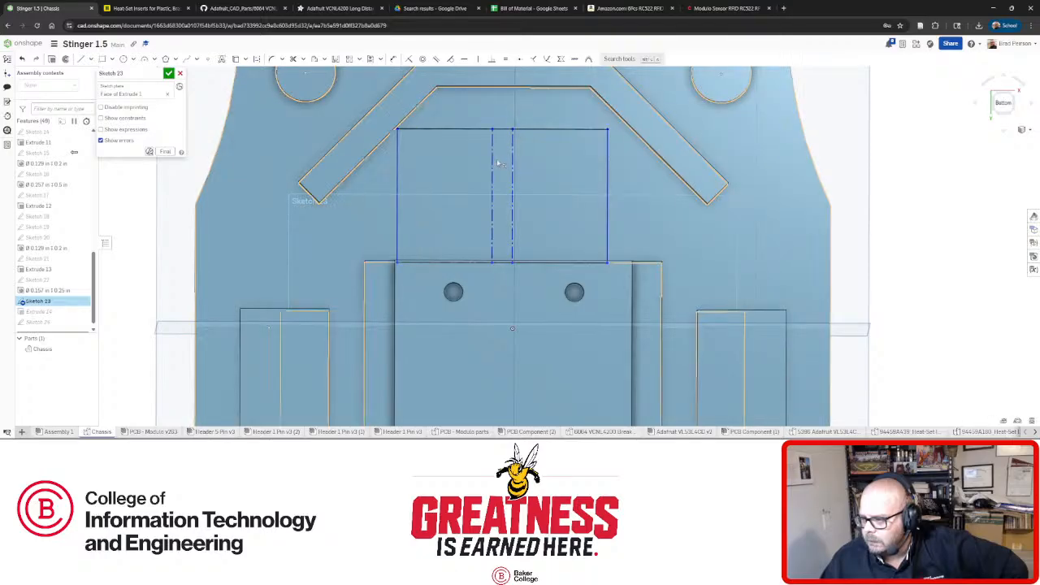
key(ctrl+y)
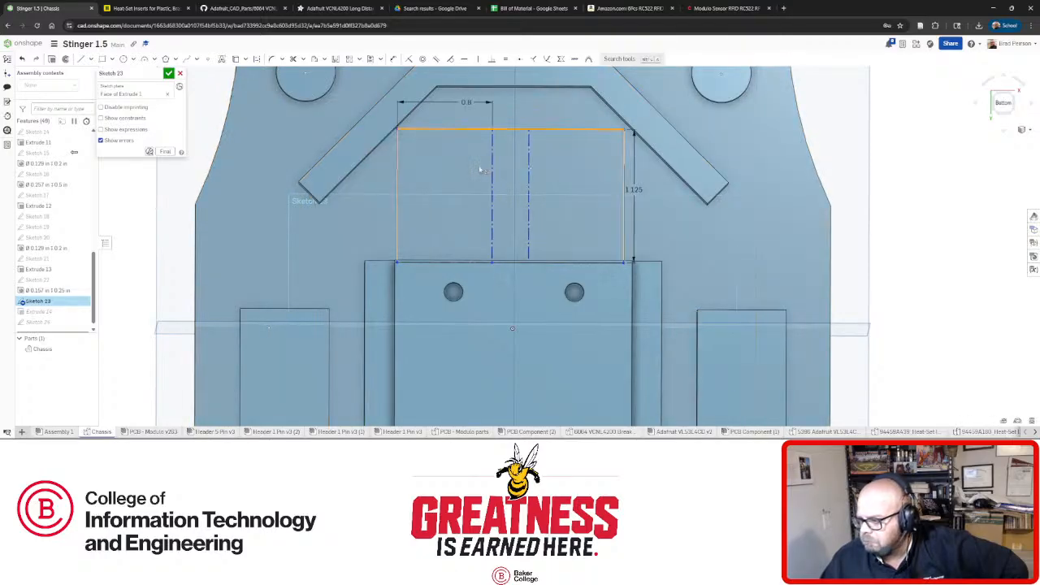
key(ctrl+z)
drag(495, 171, 511, 175)
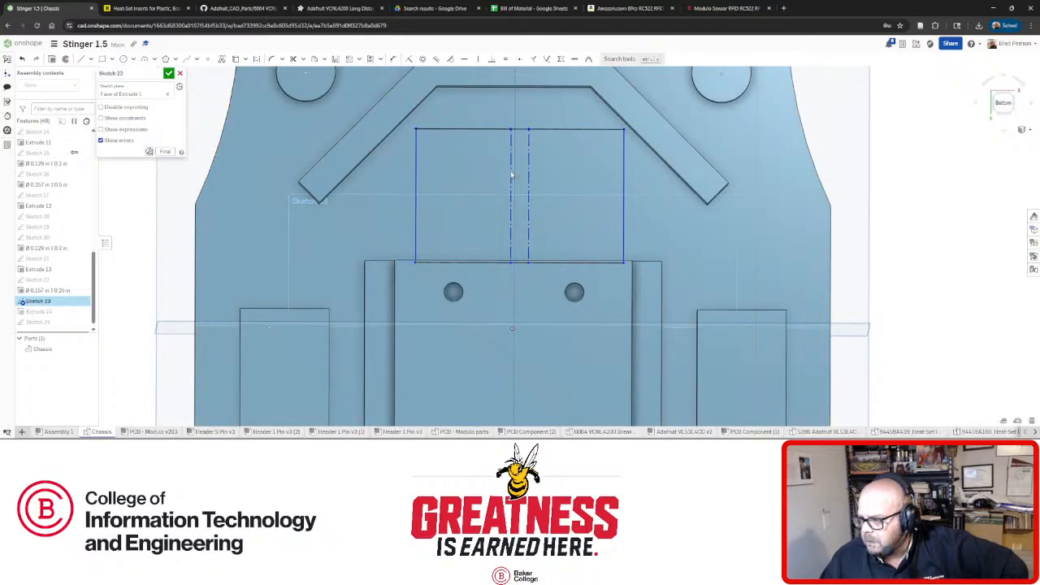
key(ctrl+y)
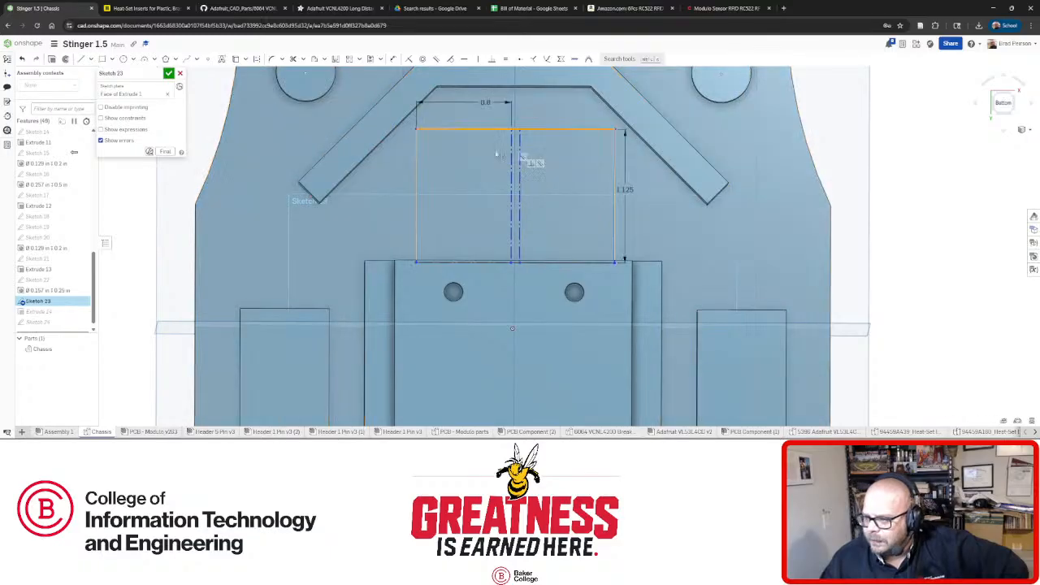
scroll(543, 126, up, 3)
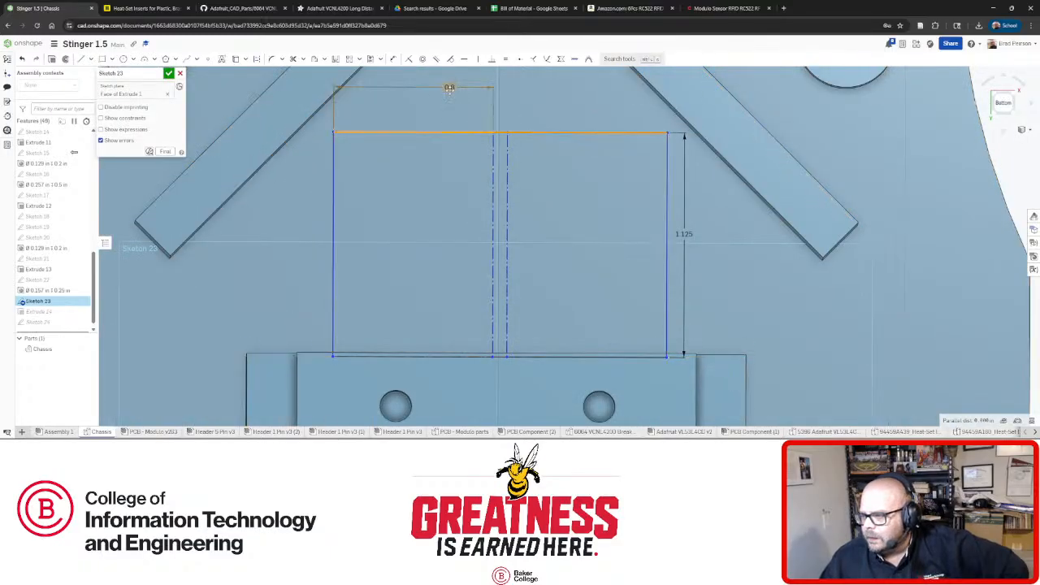
click(535, 133)
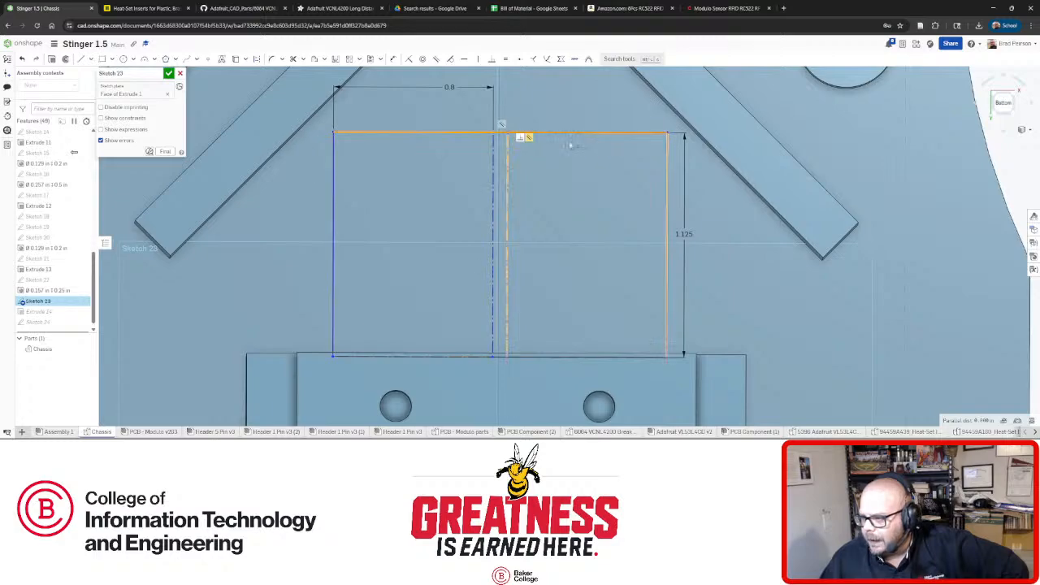
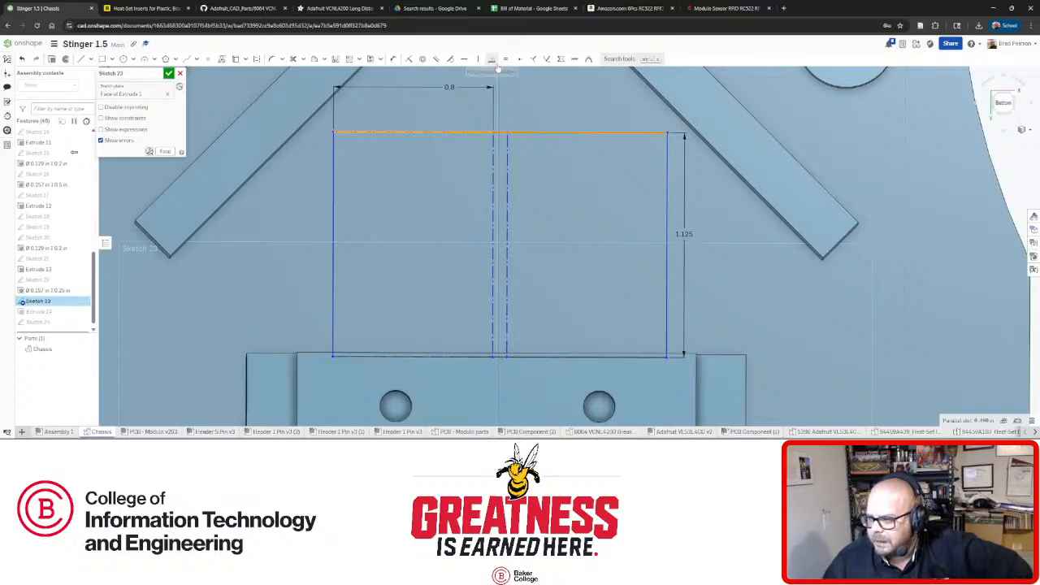
Dimension the pocket rectangle's width to 1.625 in.
click(393, 58)
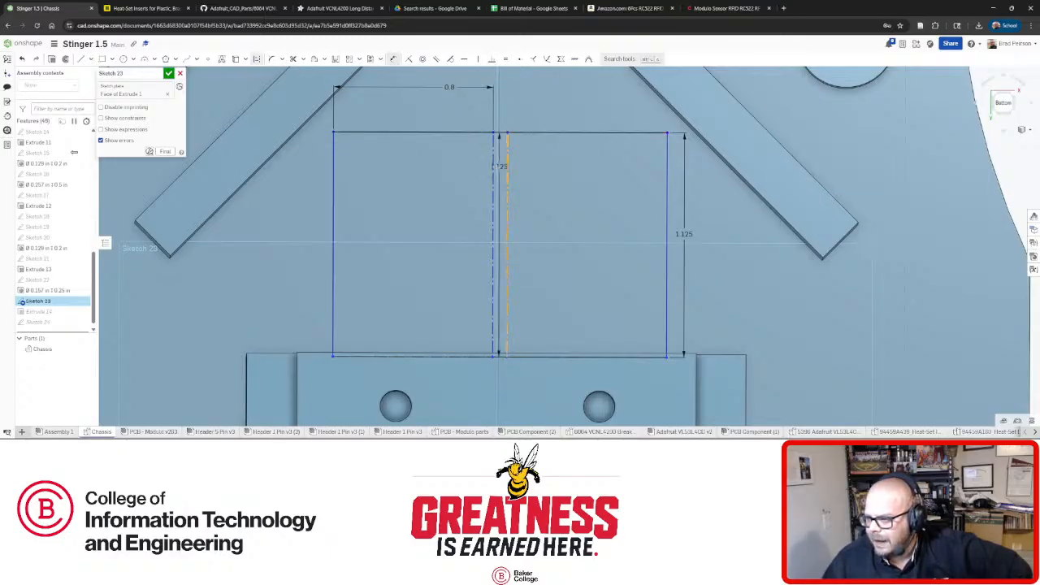
click(492, 169)
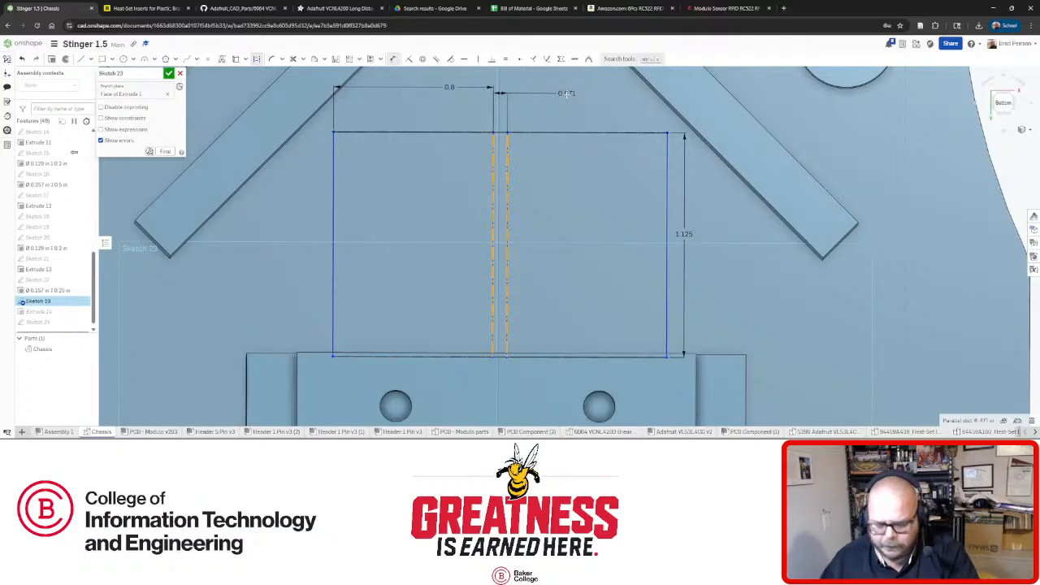
key(Escape)
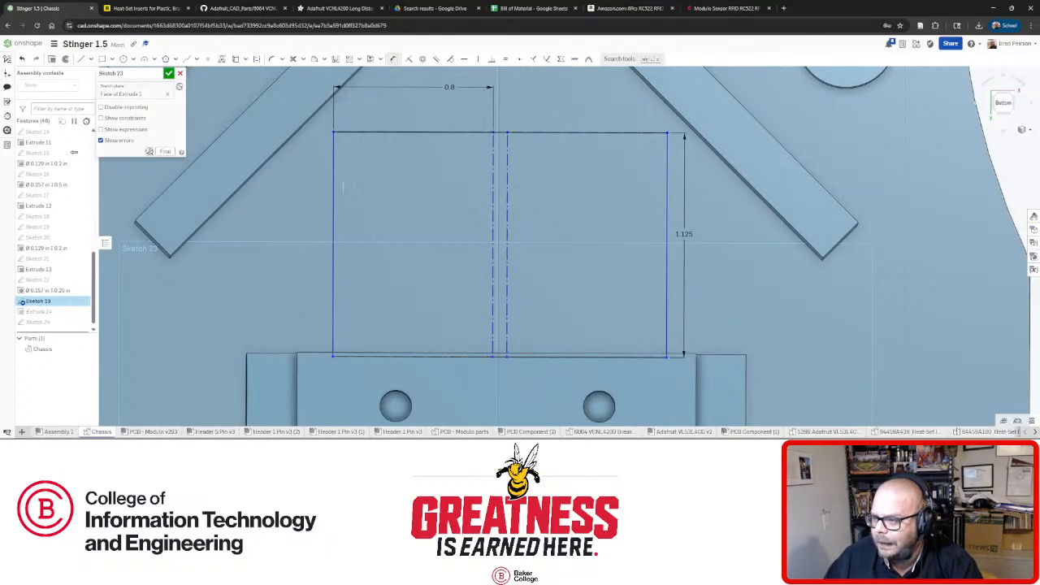
click(334, 186)
click(667, 181)
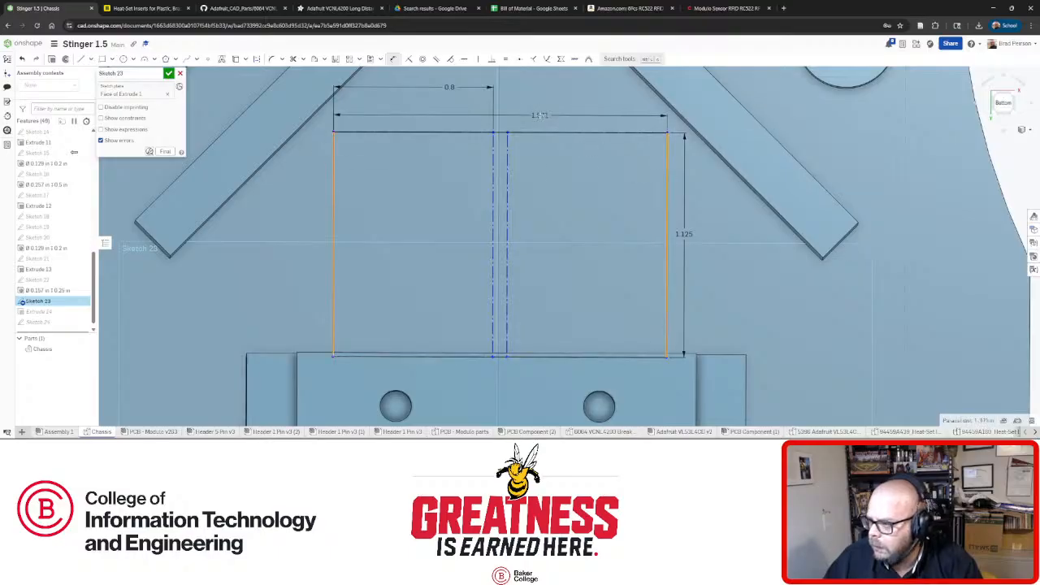
click(539, 115)
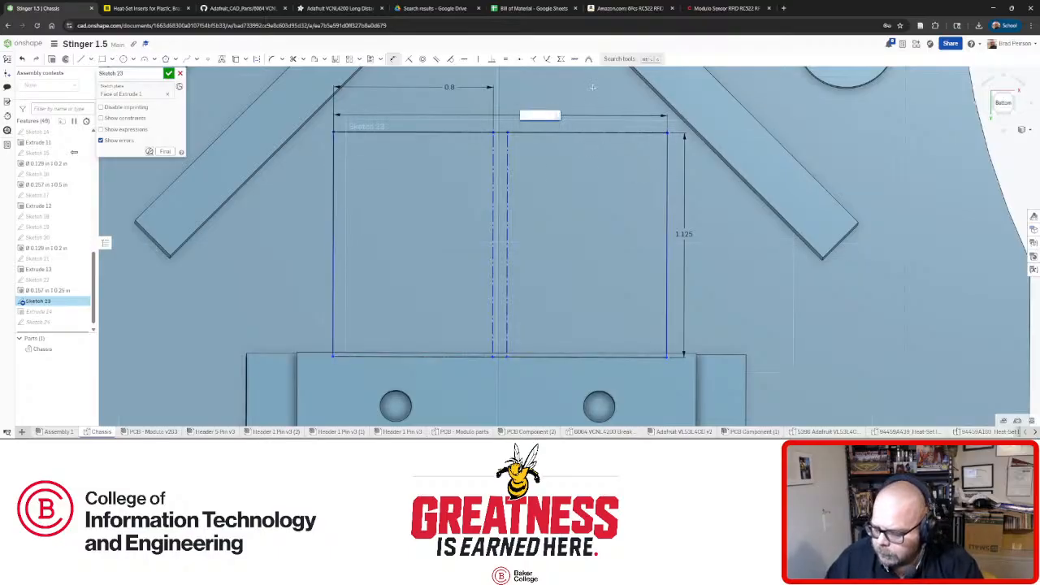
text(1.625)
key(Return)
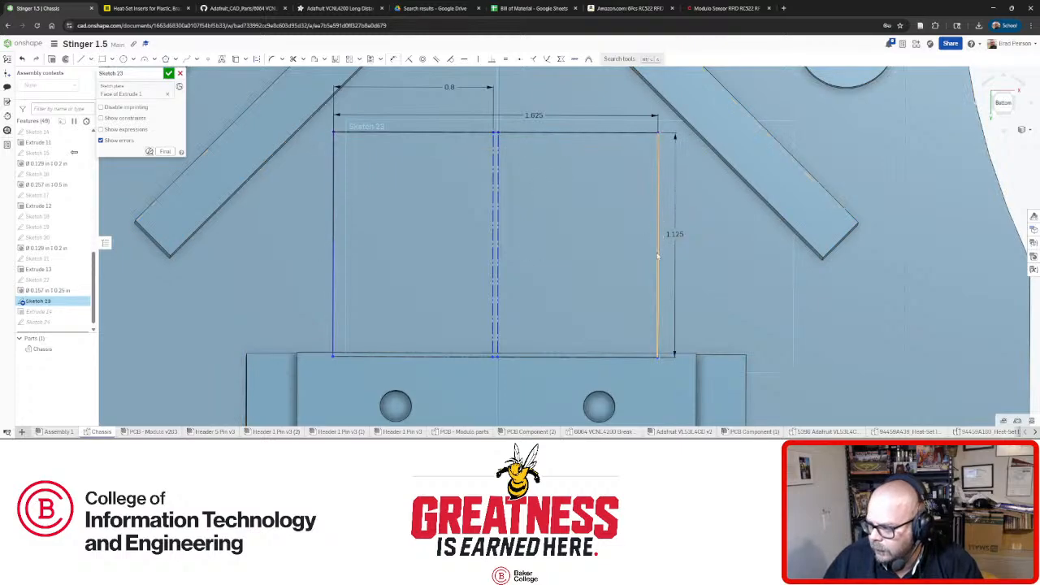
Shift the rectangle's right and left edges to reposition it over the pocket.
drag(657, 252, 659, 262)
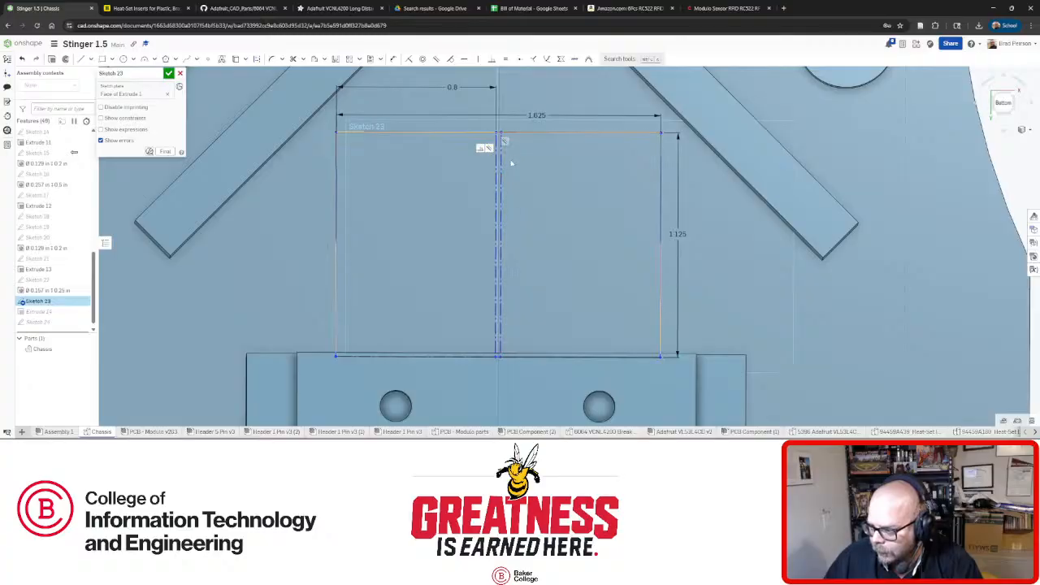
scroll(515, 352, up, 5)
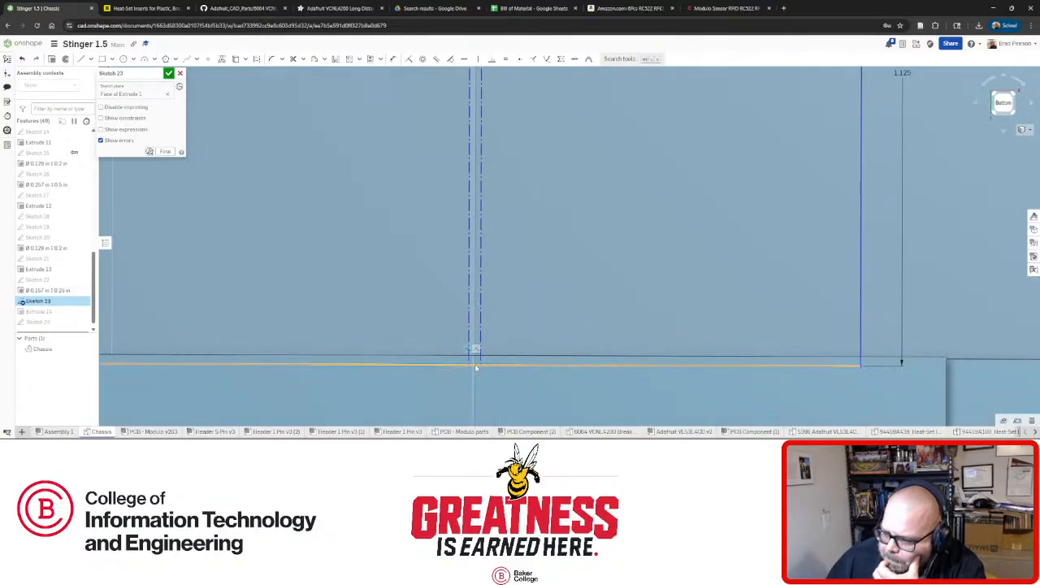
scroll(484, 357, down, 5)
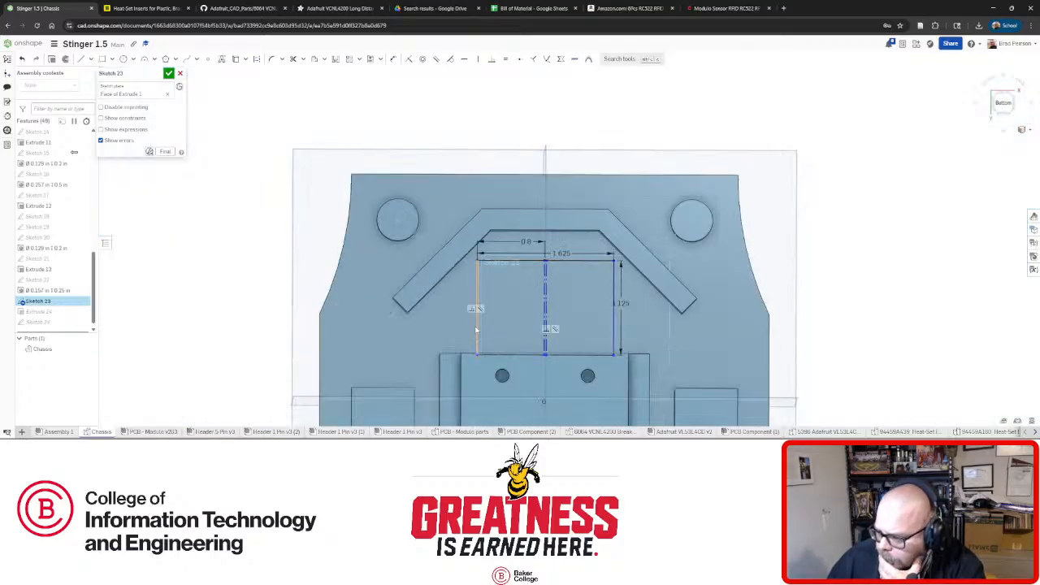
mouse_move(476, 329)
mouse_down()
mouse_move(276, 331)
mouse_move(317, 331)
mouse_up()
scroll(382, 356, up, 5)
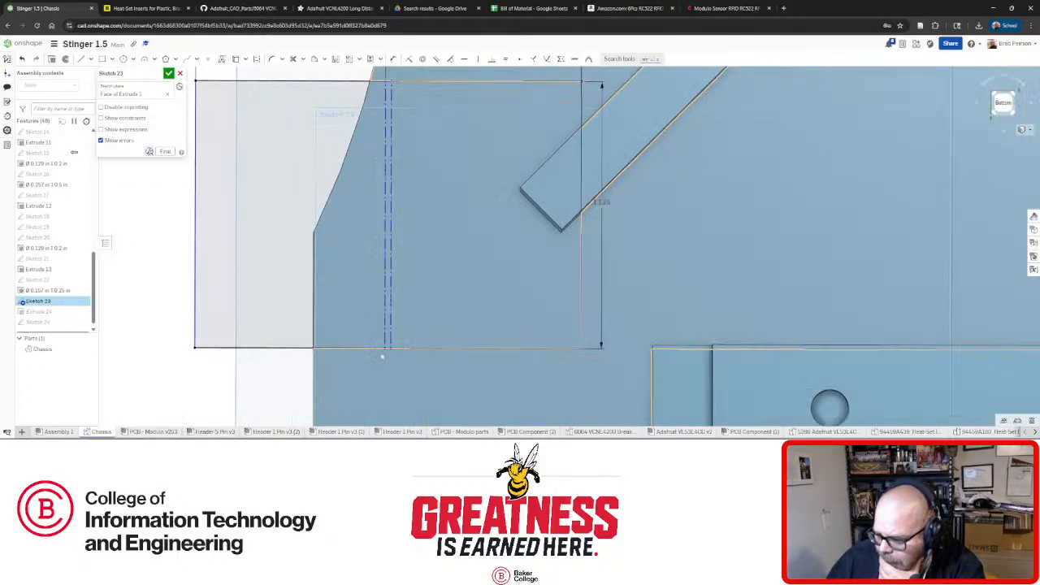
scroll(382, 355, up, 4)
Put a point where the centreline meets the bottom edge, constrain it to the pocket's lower edge, and accept the sketch.
click(208, 60)
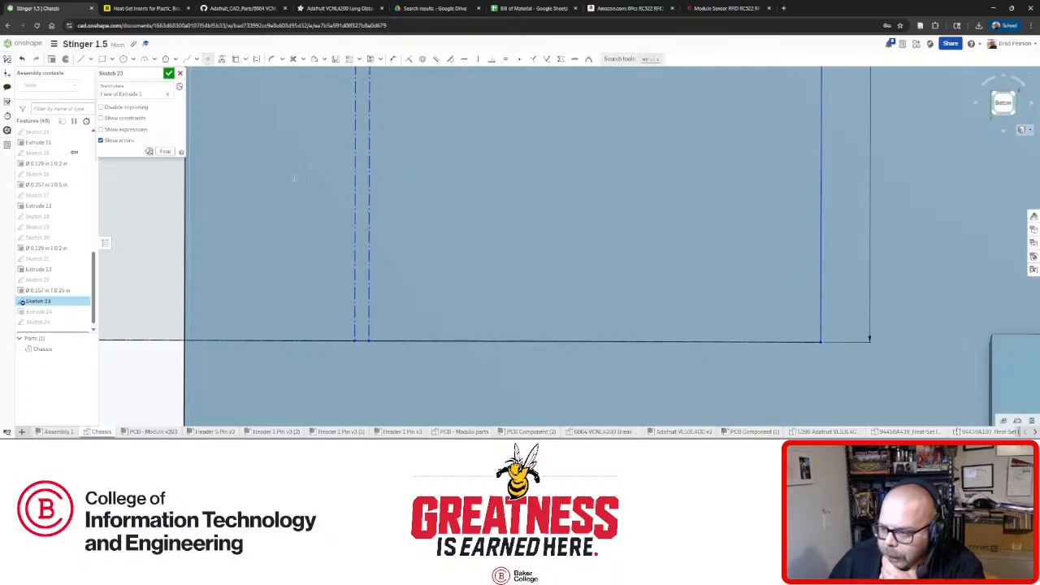
click(359, 345)
scroll(363, 333, down, 5)
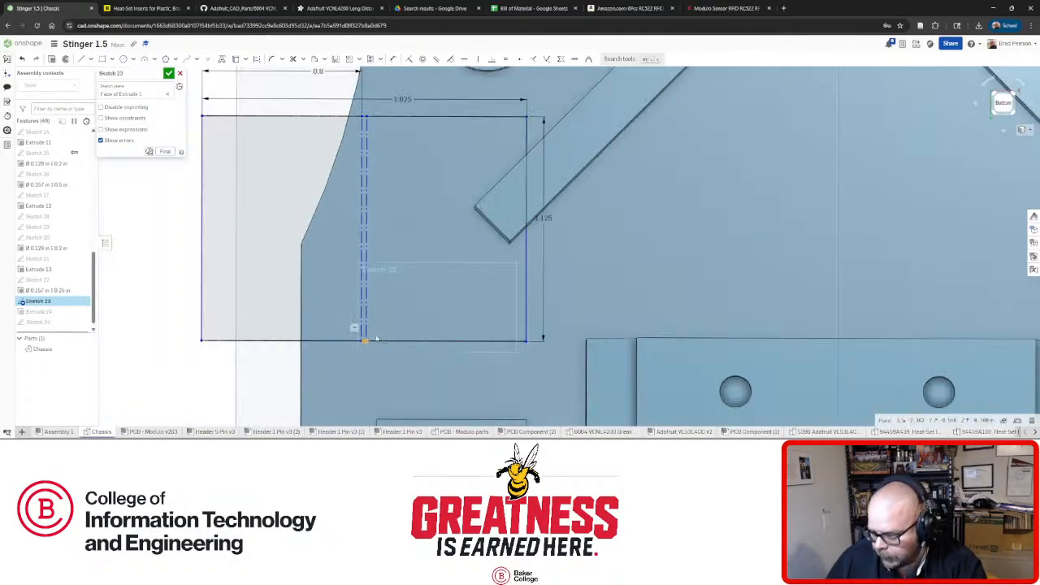
right_drag(654, 336, 802, 348)
click(831, 349)
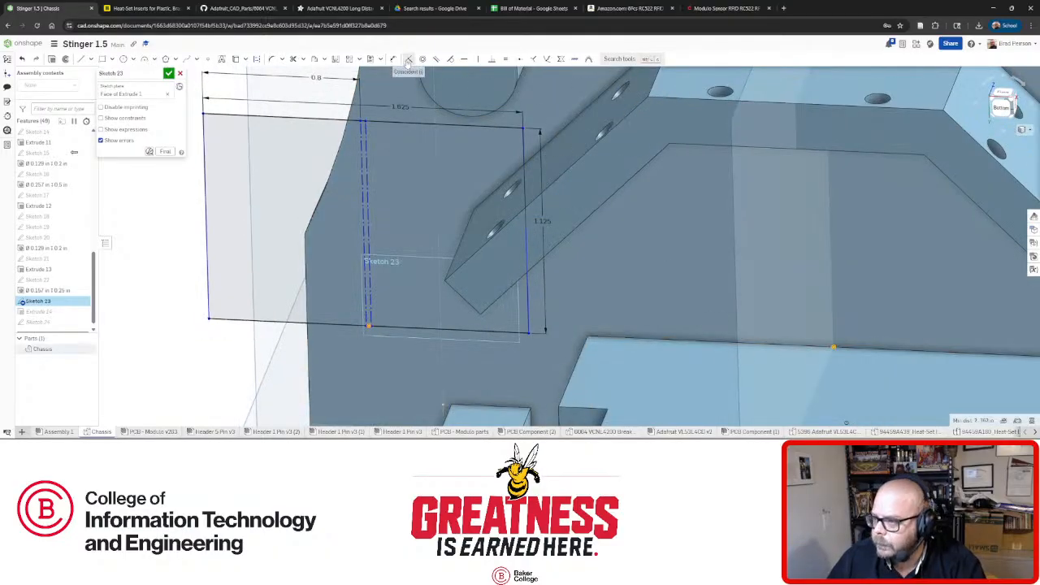
key(n)
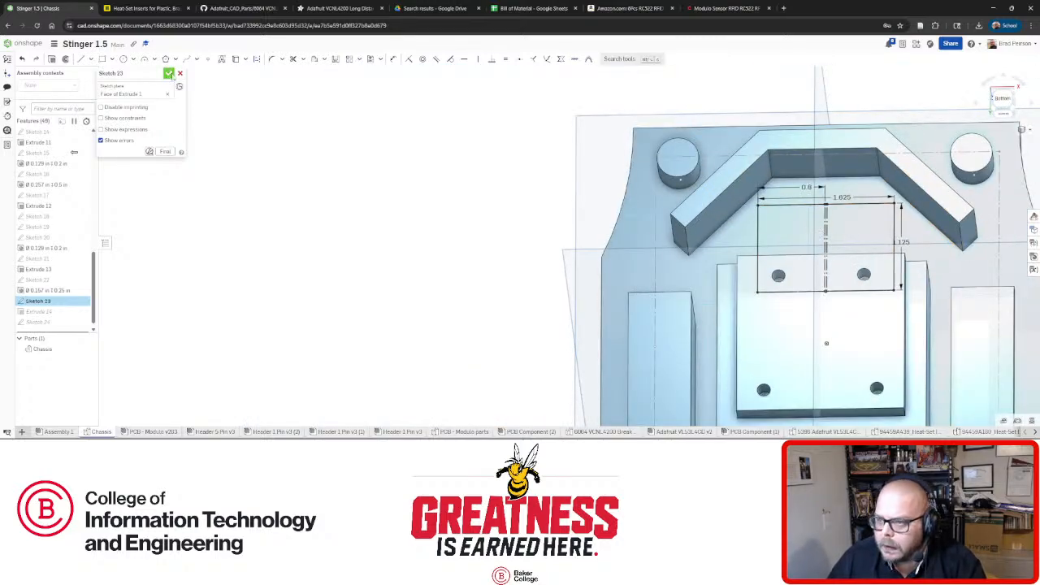
click(168, 73)
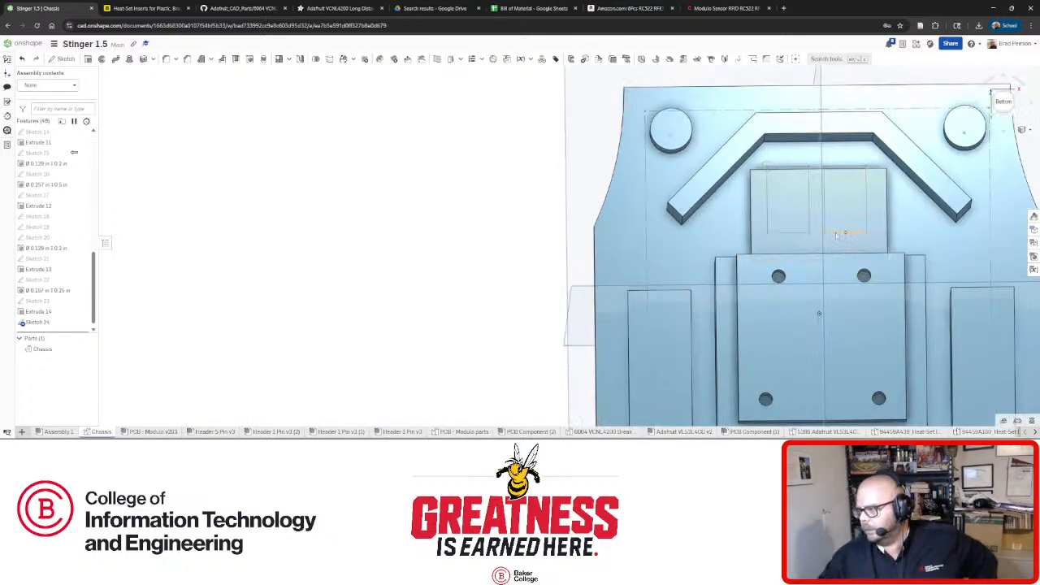
Reopen Sketch 23 and delete its 1.125 height dimension.
scroll(836, 235, up, 3)
mouse_move(836, 226)
right_down()
mouse_move(828, 195)
mouse_move(839, 207)
right_up()
scroll(839, 207, down, 3)
scroll(862, 195, up, 3)
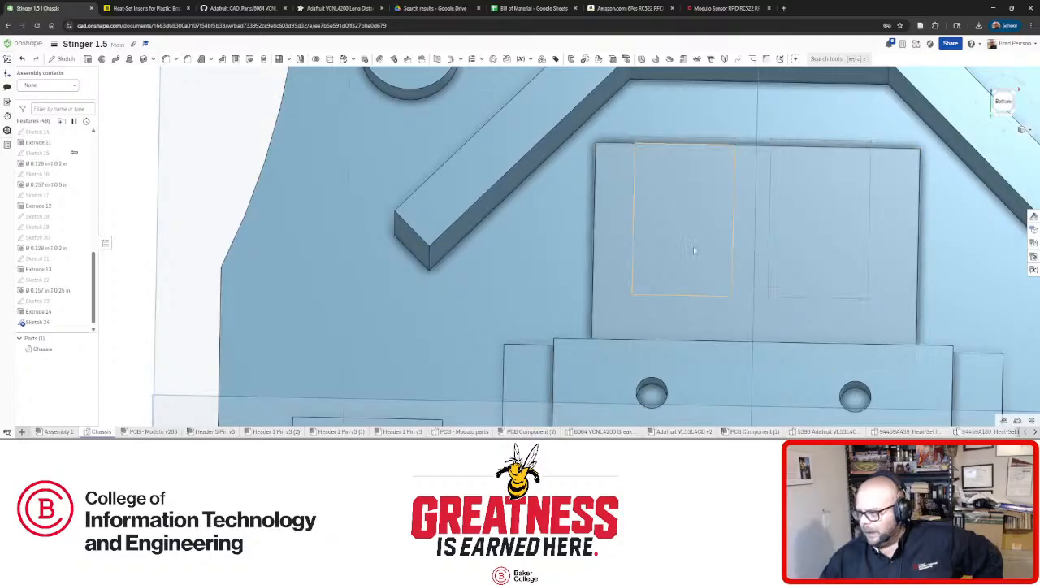
scroll(748, 246, down, 2)
scroll(747, 248, up, 1)
mouse_move(747, 248)
right_down()
mouse_move(738, 255)
mouse_move(752, 246)
right_up()
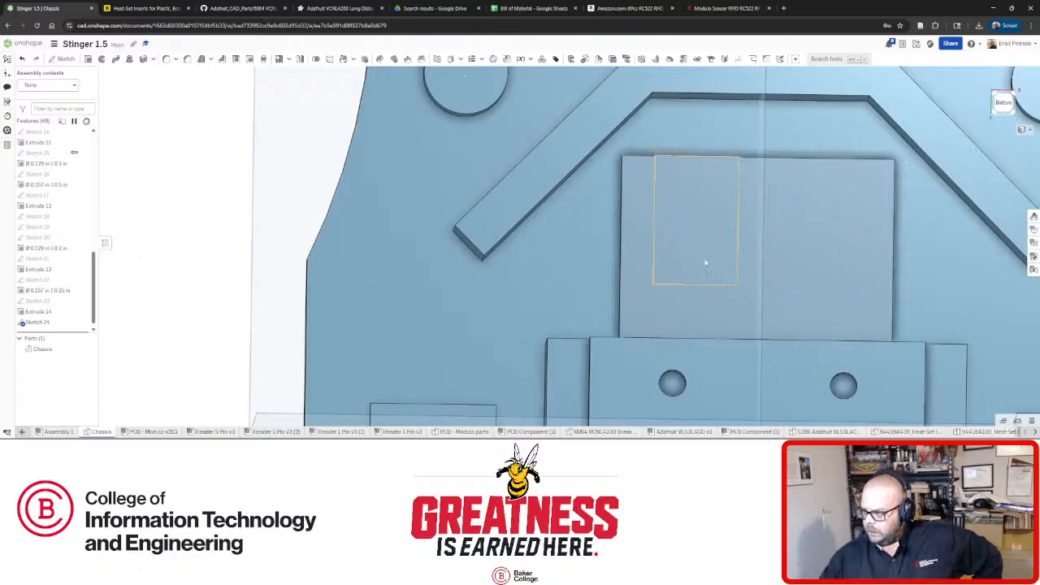
mouse_move(705, 262)
right_down()
mouse_move(770, 252)
mouse_move(720, 253)
right_up()
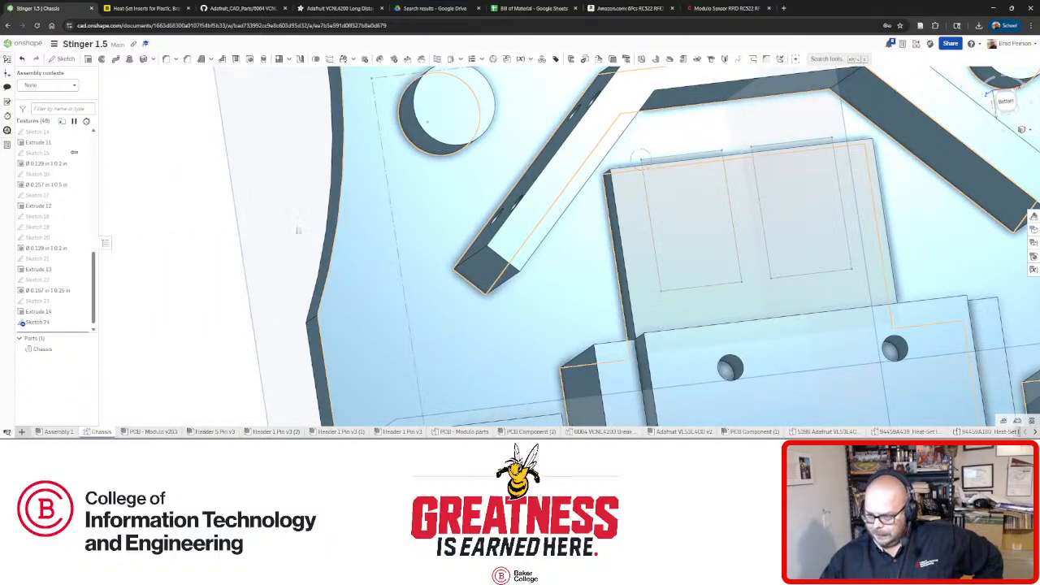
right_click(45, 302)
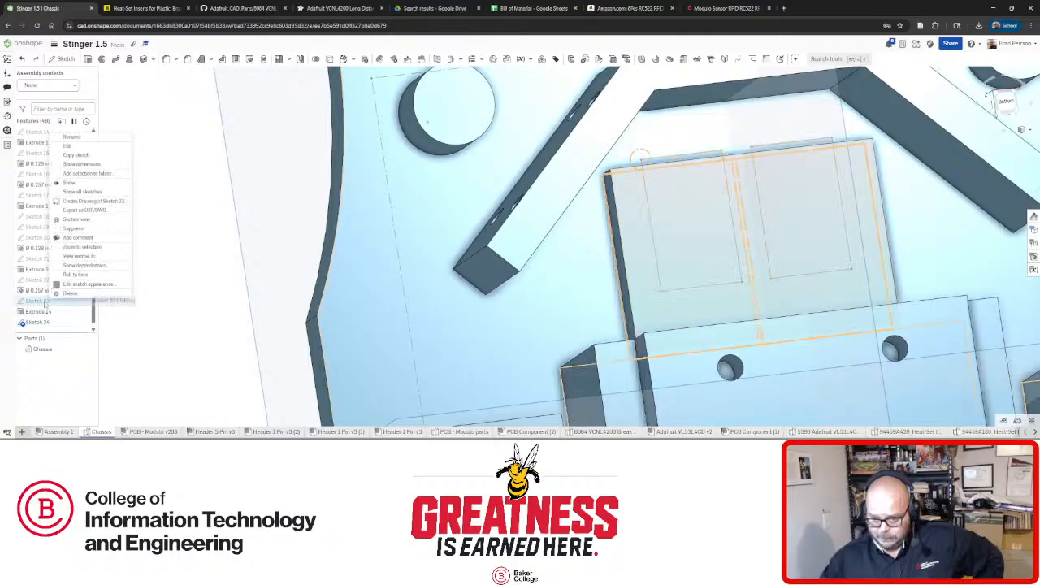
click(69, 145)
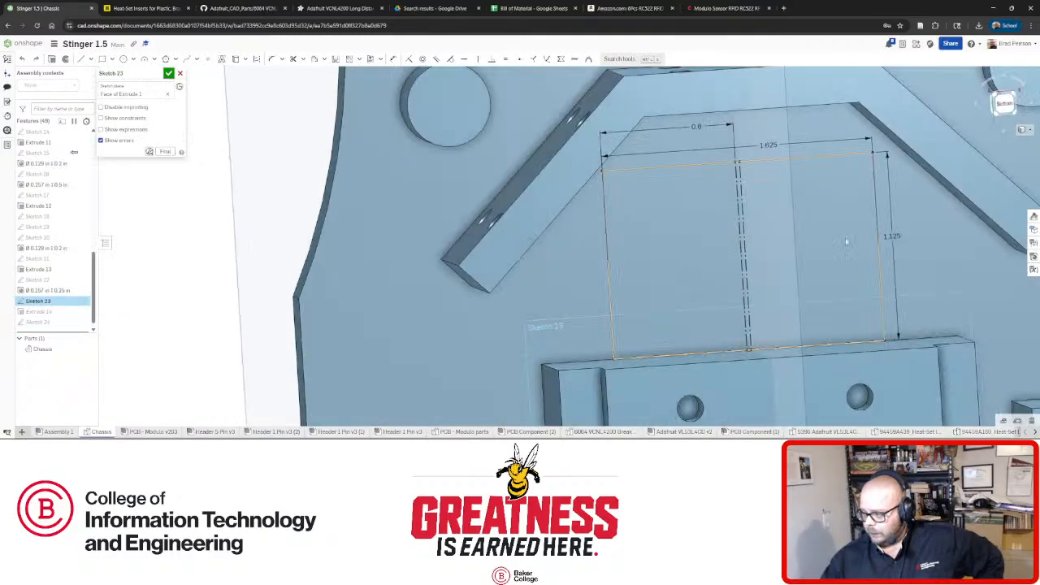
click(892, 236)
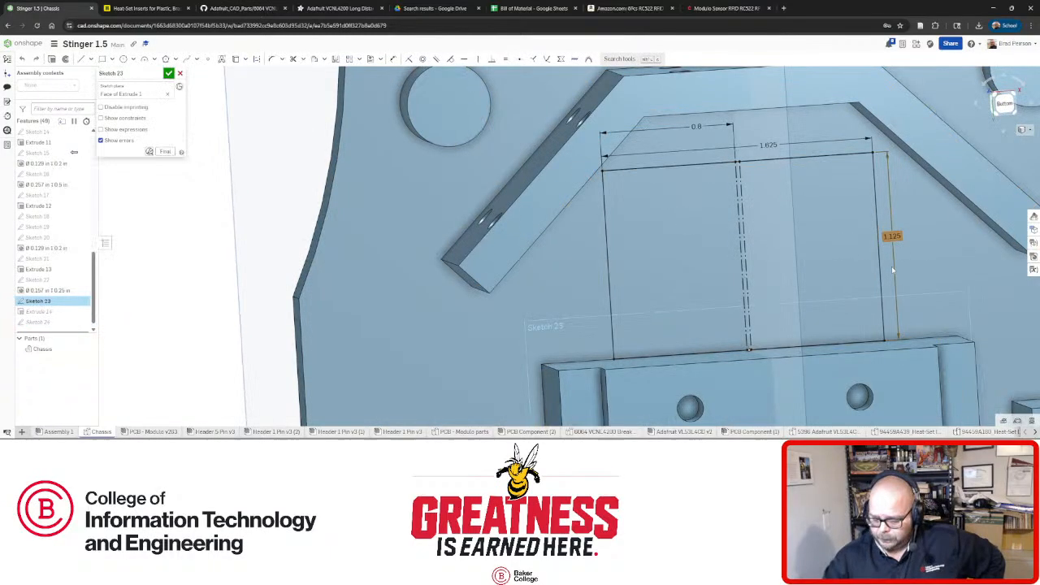
key(Delete)
Make the rectangle's top edge coincident with the chassis edge and finish the sketch.
click(805, 163)
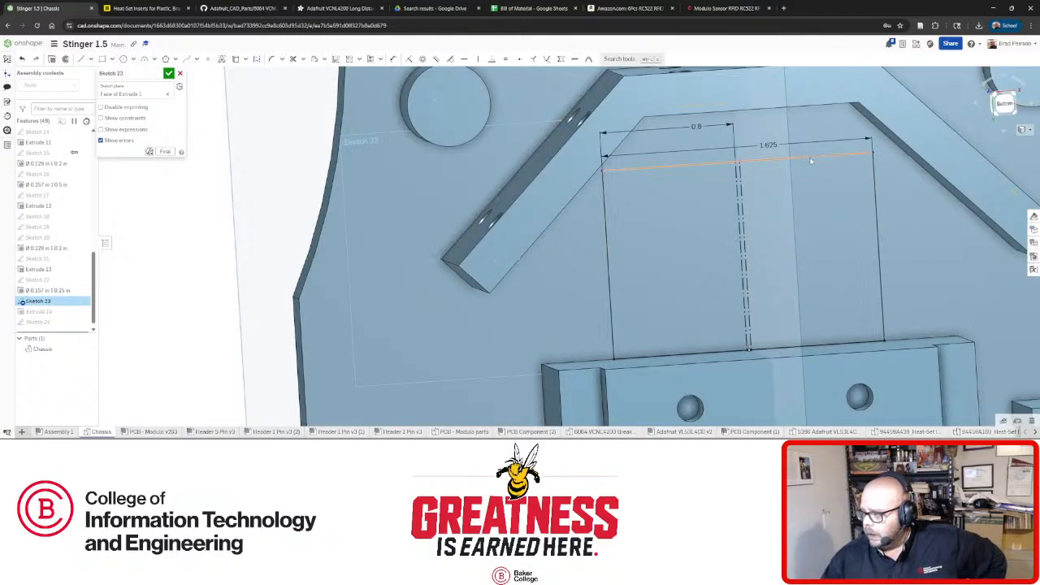
right_drag(805, 174, 788, 116)
click(796, 104)
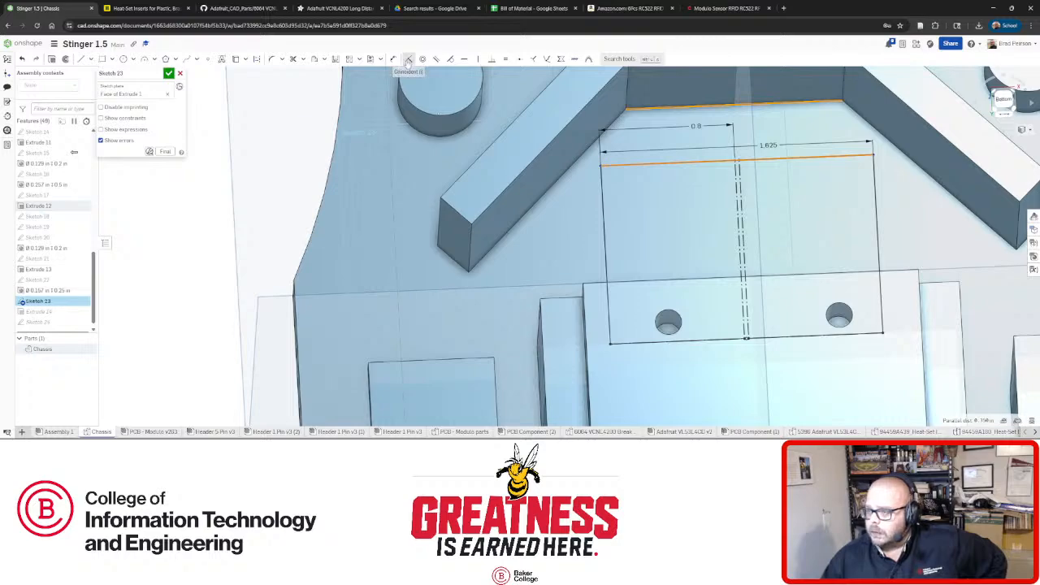
click(409, 59)
click(169, 73)
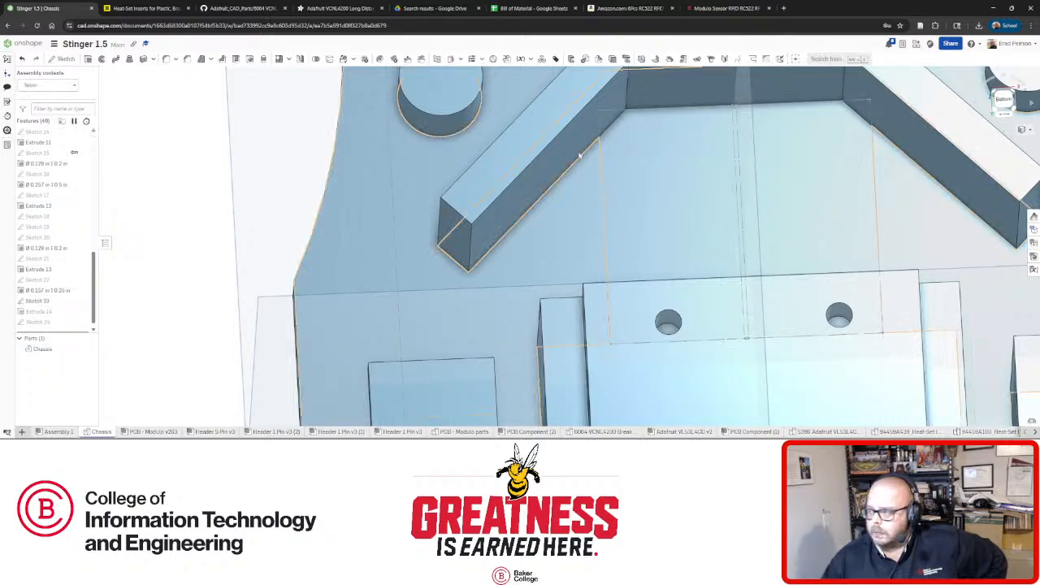
key(shift+6)
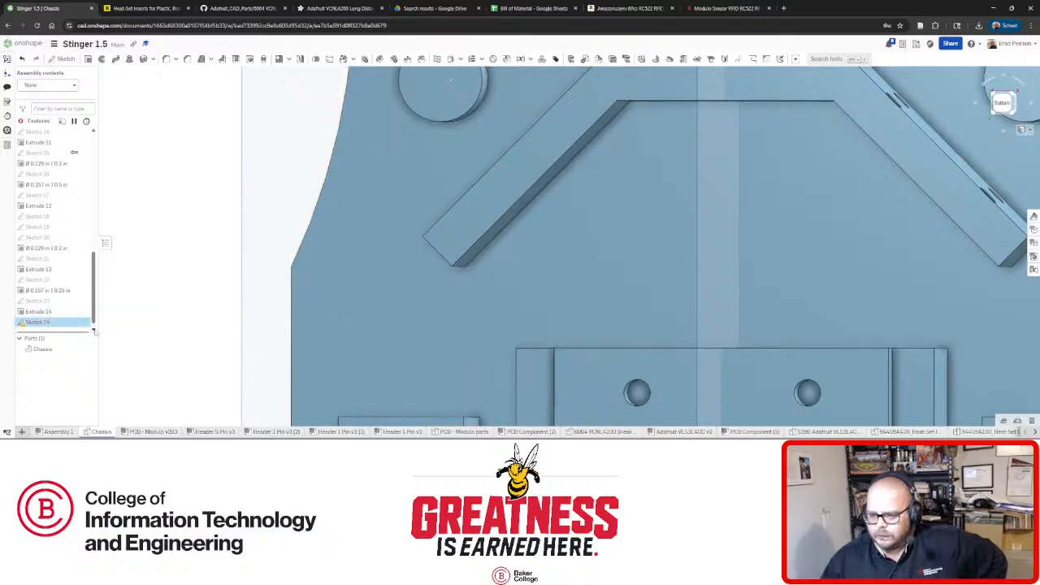
Check Extrude 14 and Sketch 24 in the feature list, then reopen Sketch 23.
shift+click(37, 311)
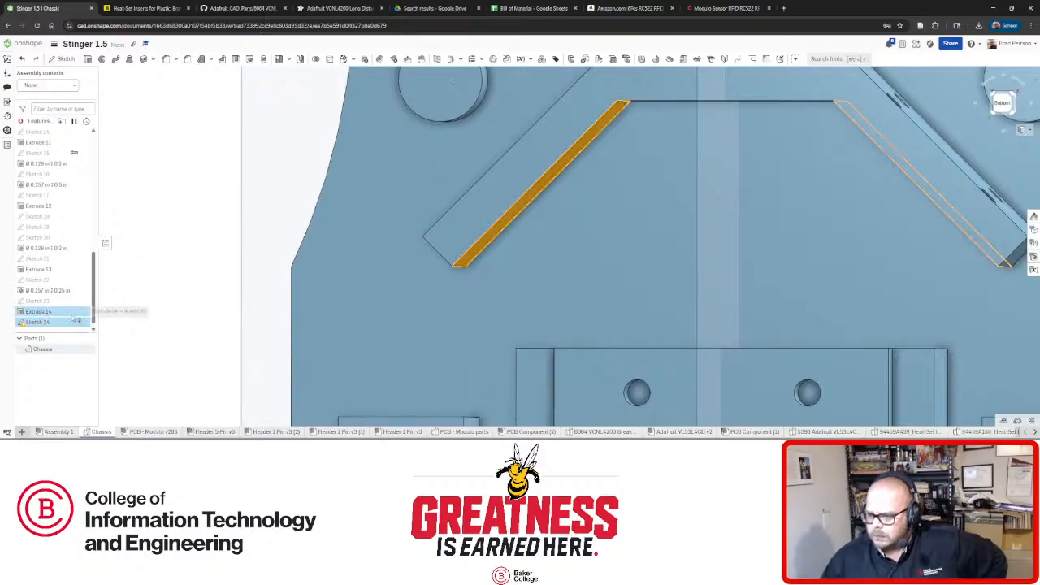
scroll(61, 319, down, 1)
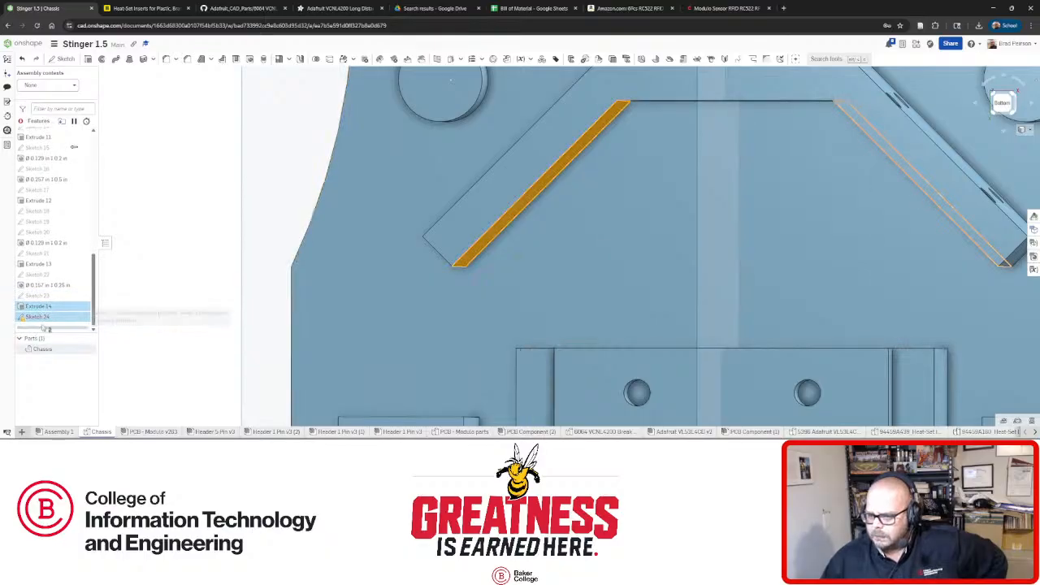
click(182, 316)
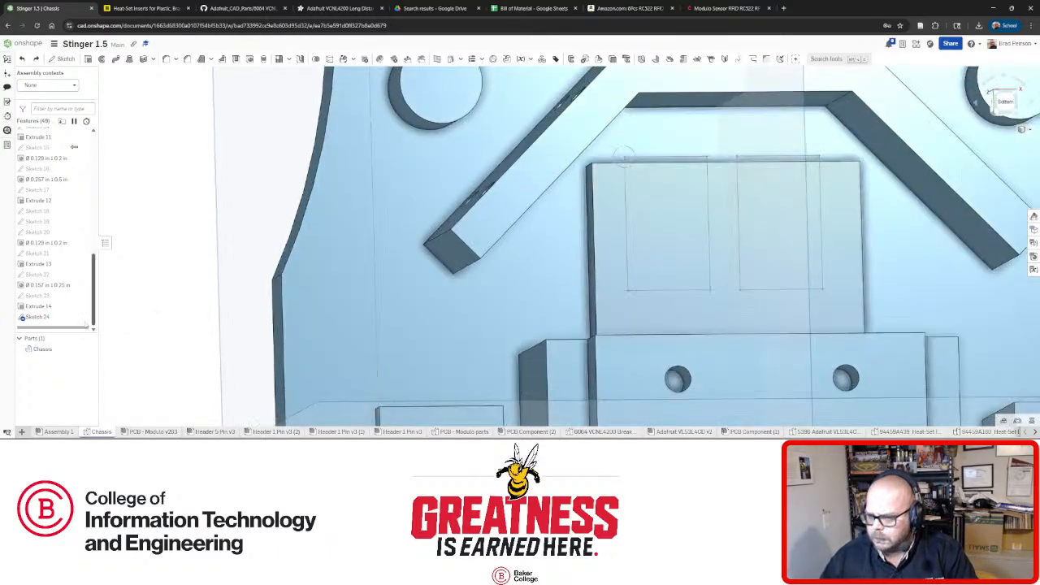
click(52, 319)
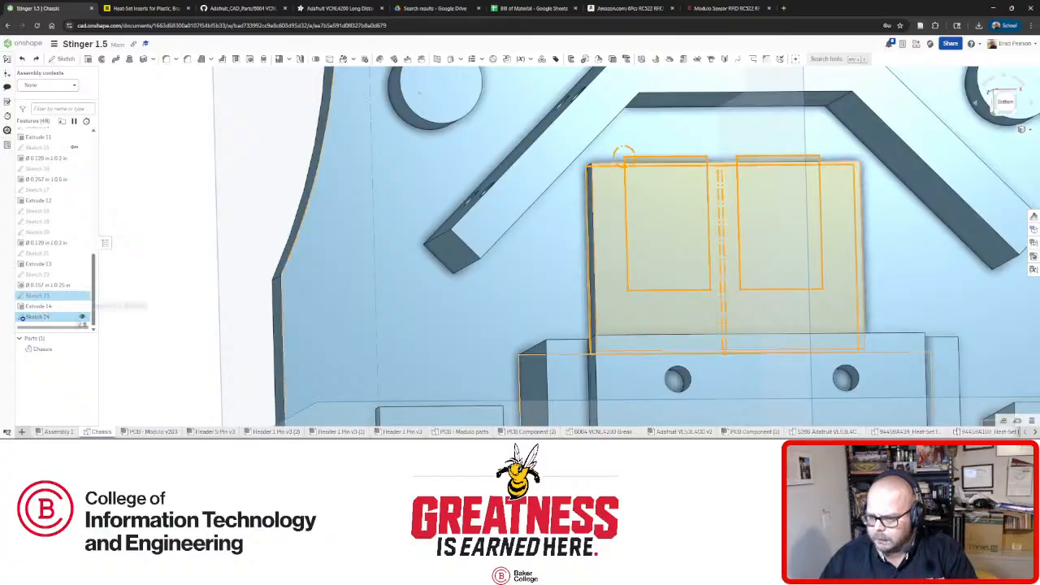
click(45, 298)
right_click(47, 296)
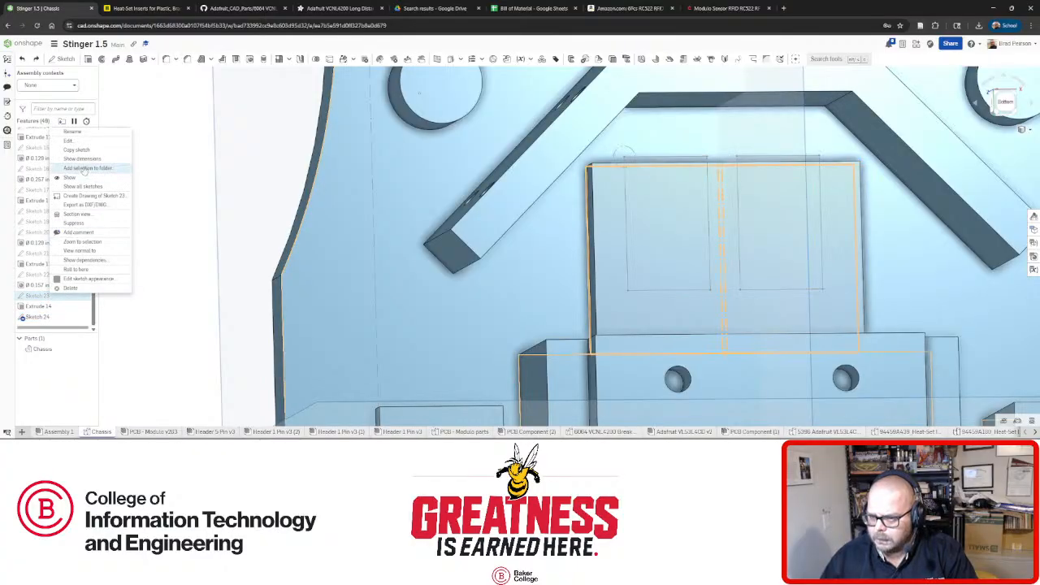
click(69, 140)
Delete the 1.125 height again, stretch the top edge up, and make it coincident with the chassis edge.
click(871, 270)
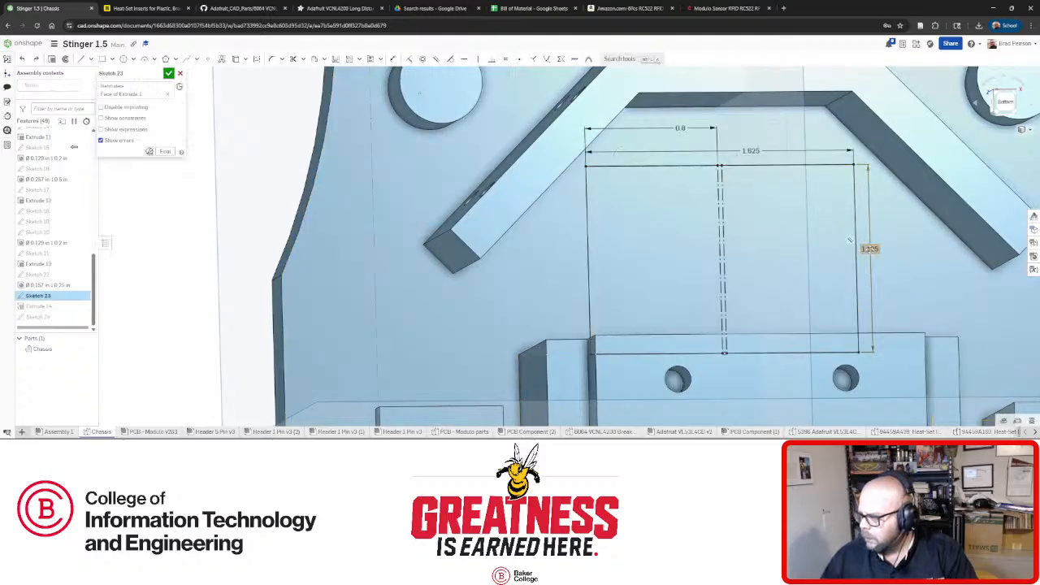
key(Delete)
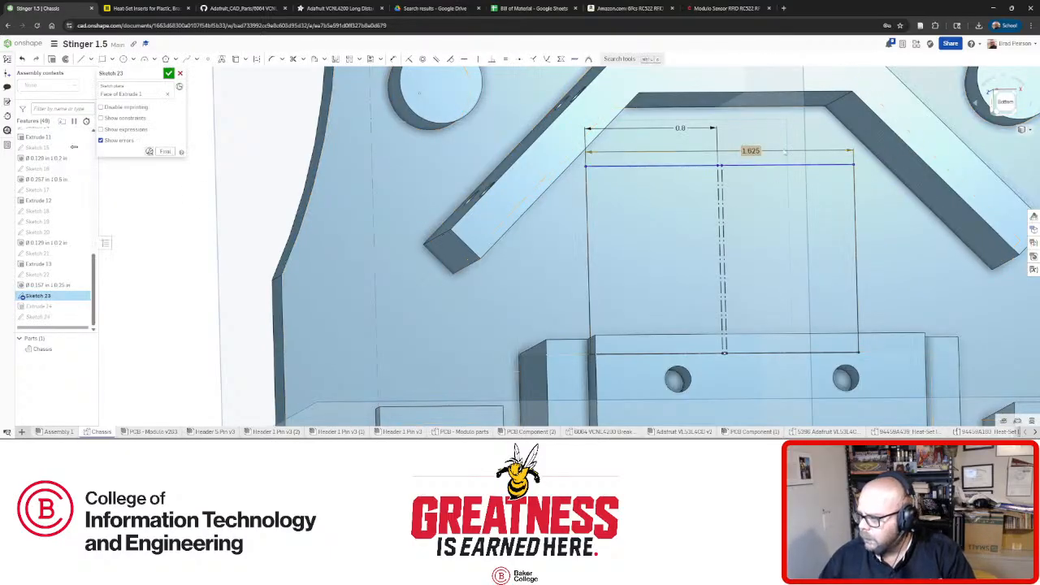
drag(772, 166, 772, 120)
click(772, 120)
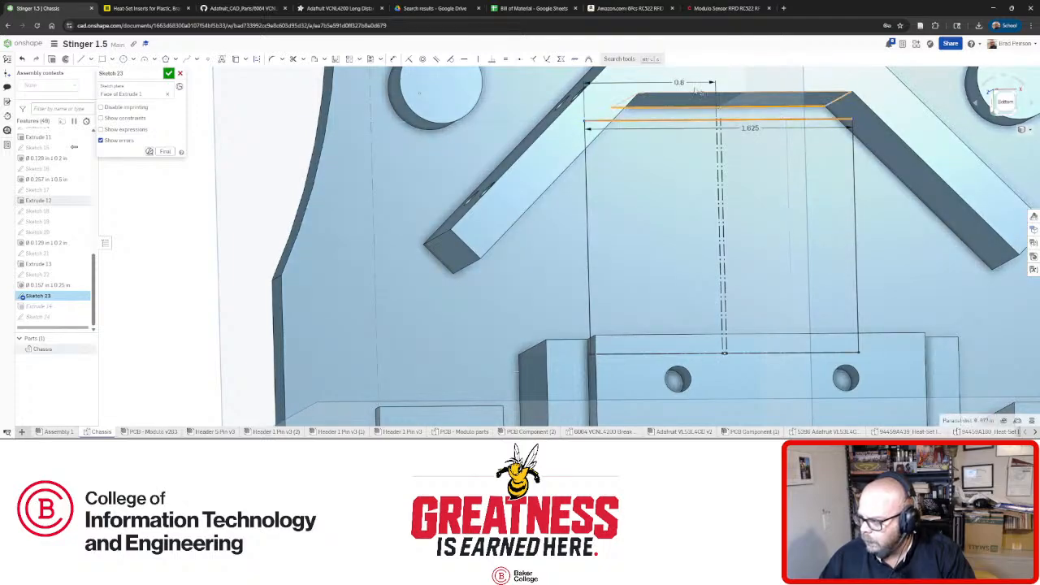
click(409, 61)
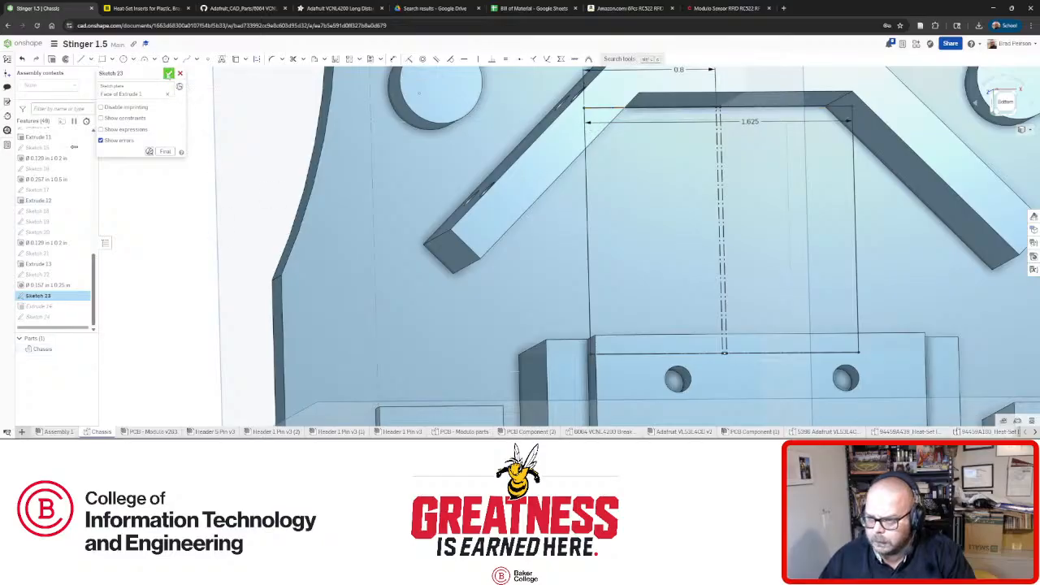
click(168, 73)
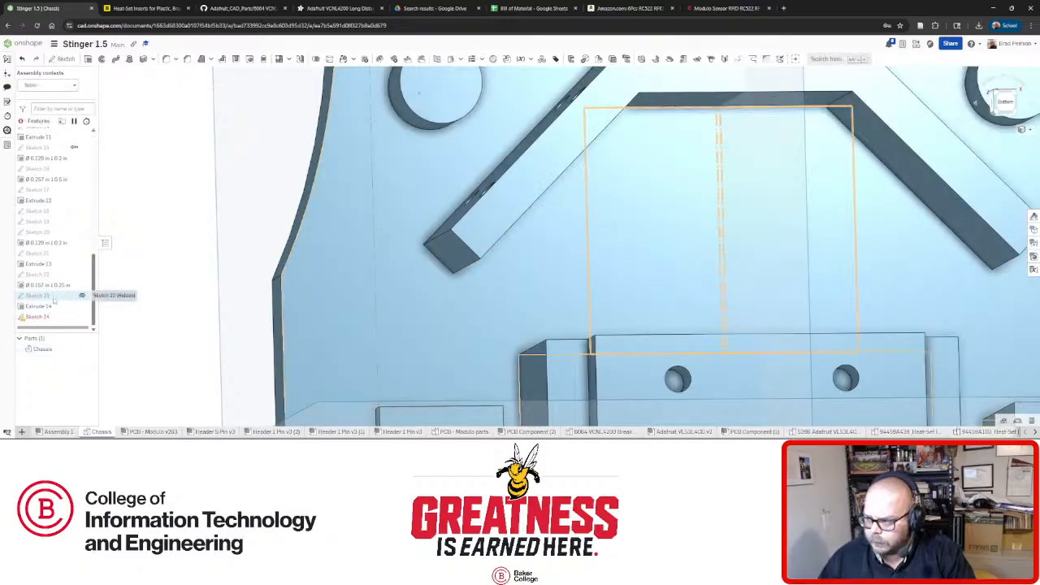
Edit Extrude 14 to limit merging to the Chassis part.
mouse_move(455, 268)
right_down()
mouse_move(642, 307)
mouse_move(487, 258)
right_up()
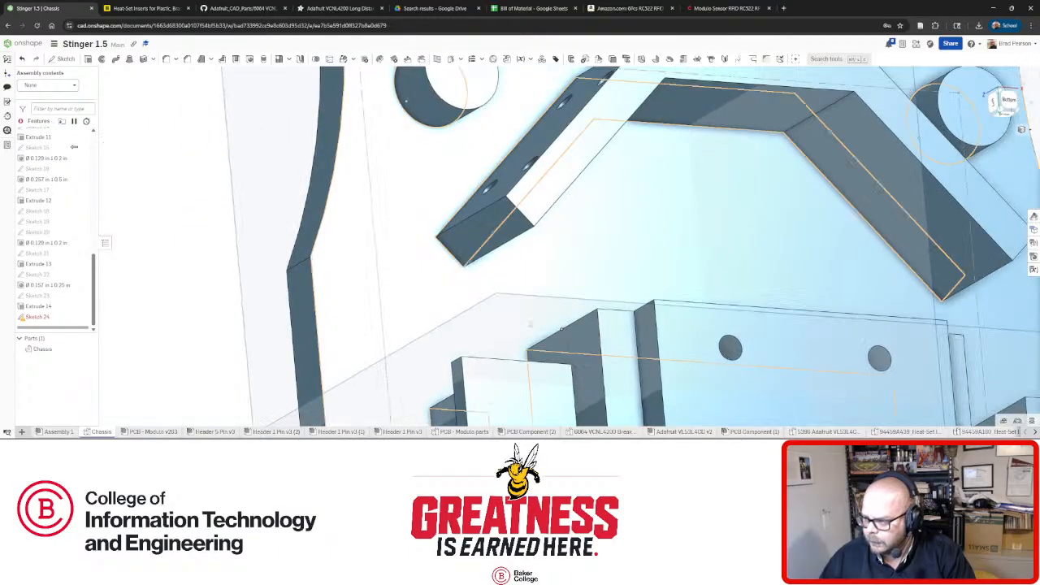
right_click(33, 307)
click(56, 326)
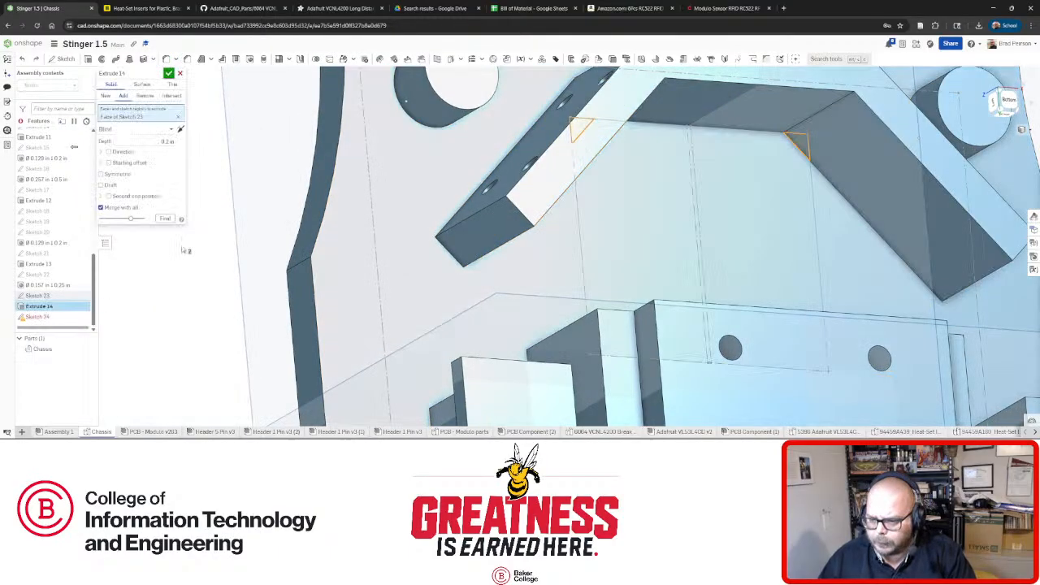
click(100, 207)
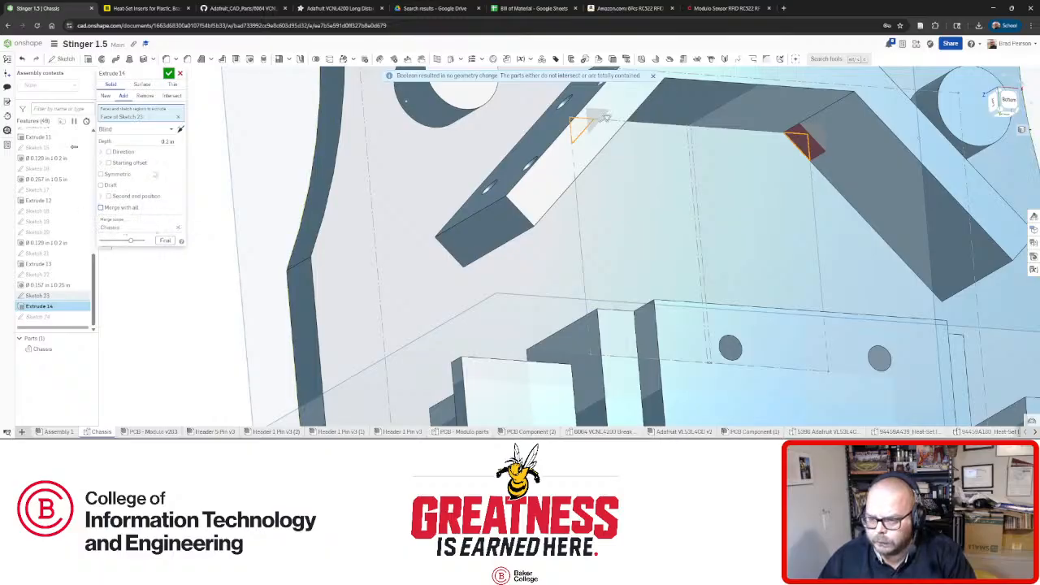
click(168, 73)
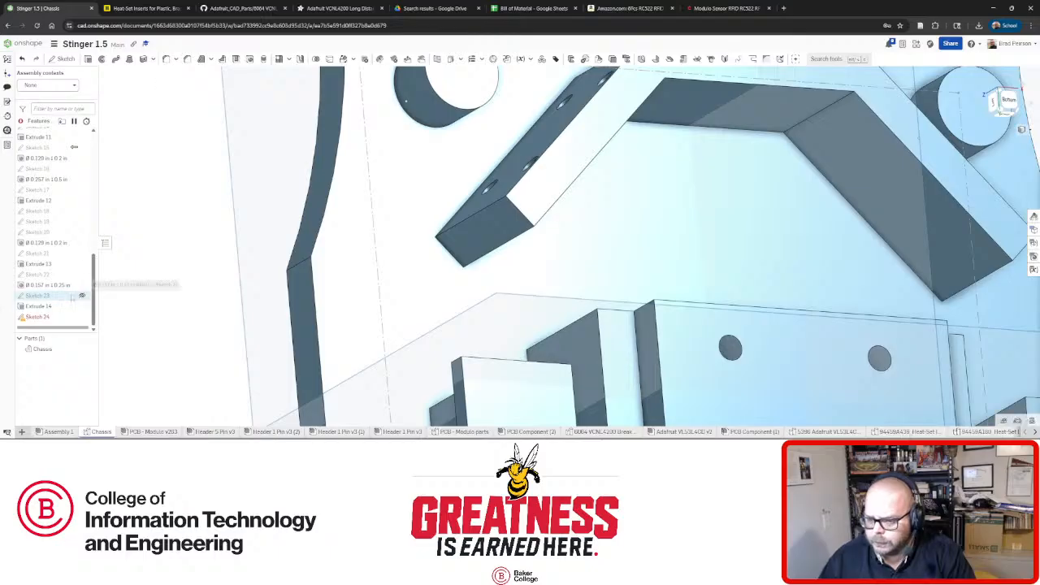
Reopen Extrude 14, toggle Merge with all on and off while viewing the angled bars, and commit.
right_click(41, 311)
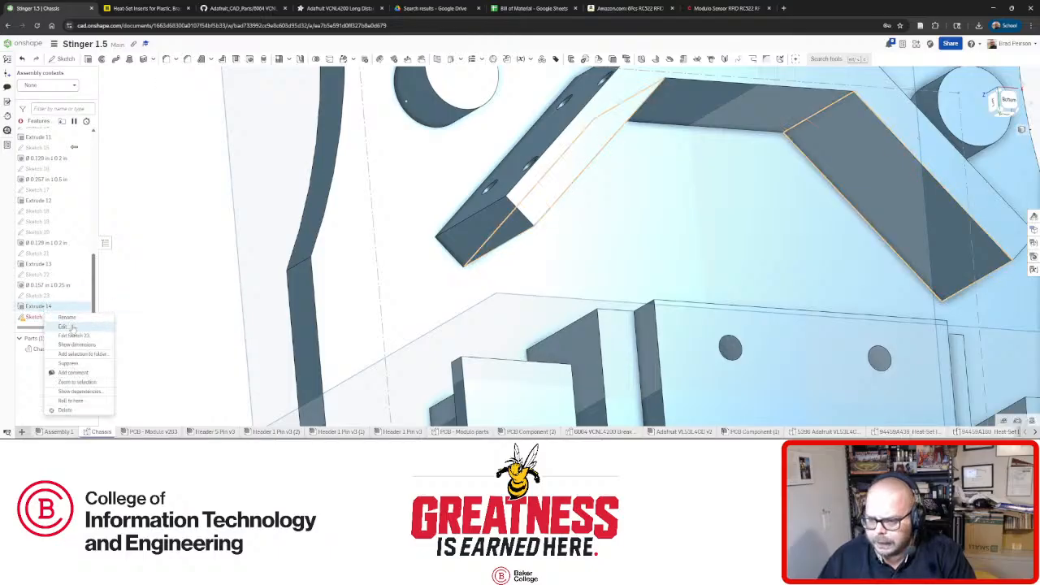
click(61, 324)
right_drag(577, 227, 555, 222)
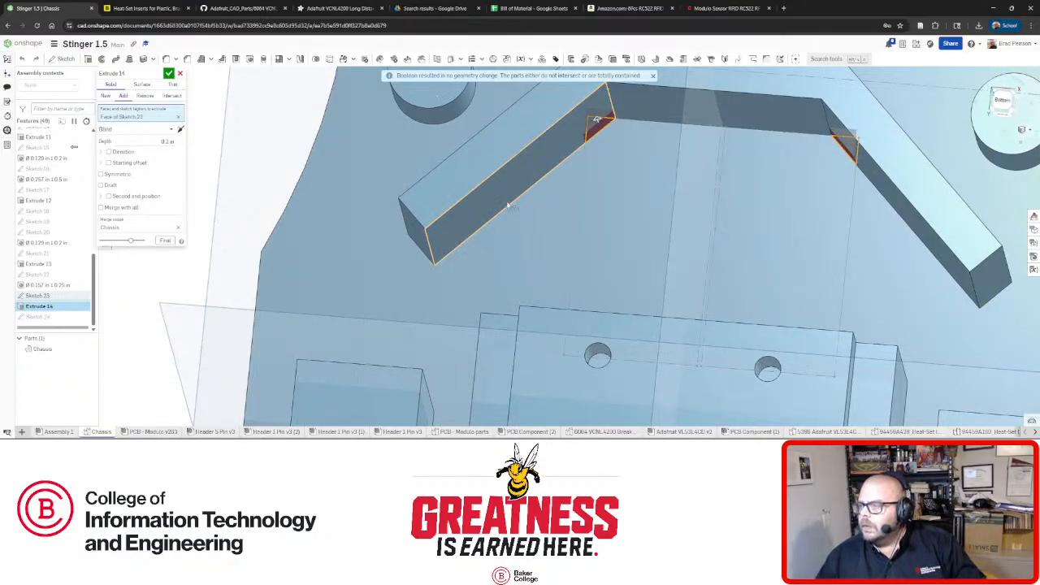
right_drag(353, 197, 210, 189)
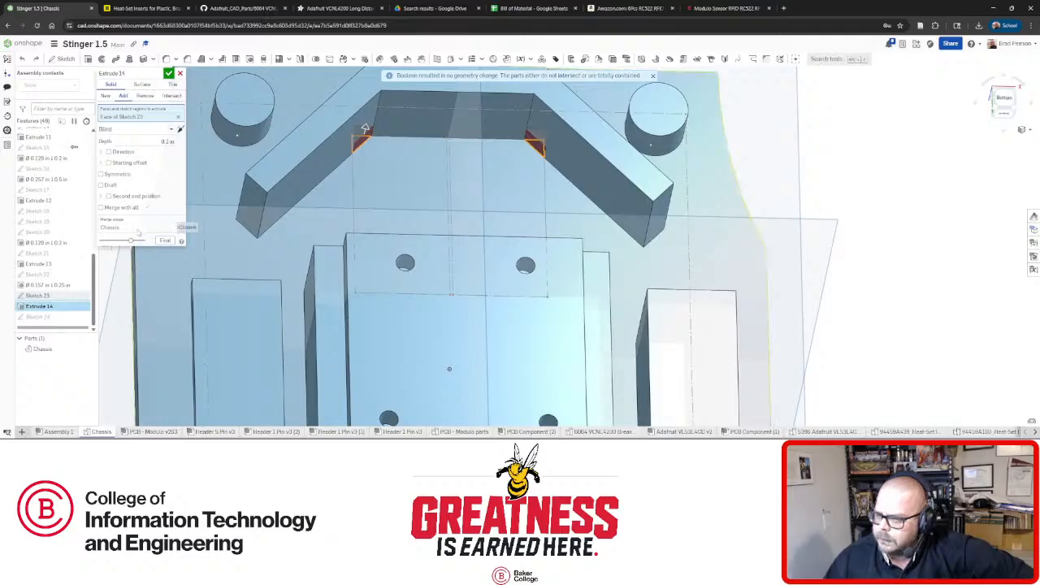
click(102, 207)
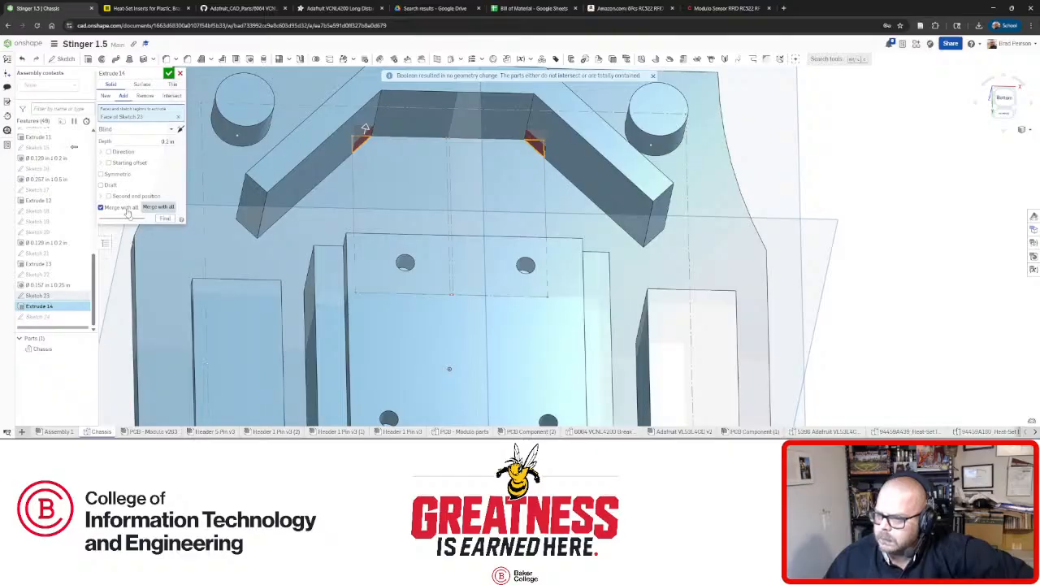
click(128, 212)
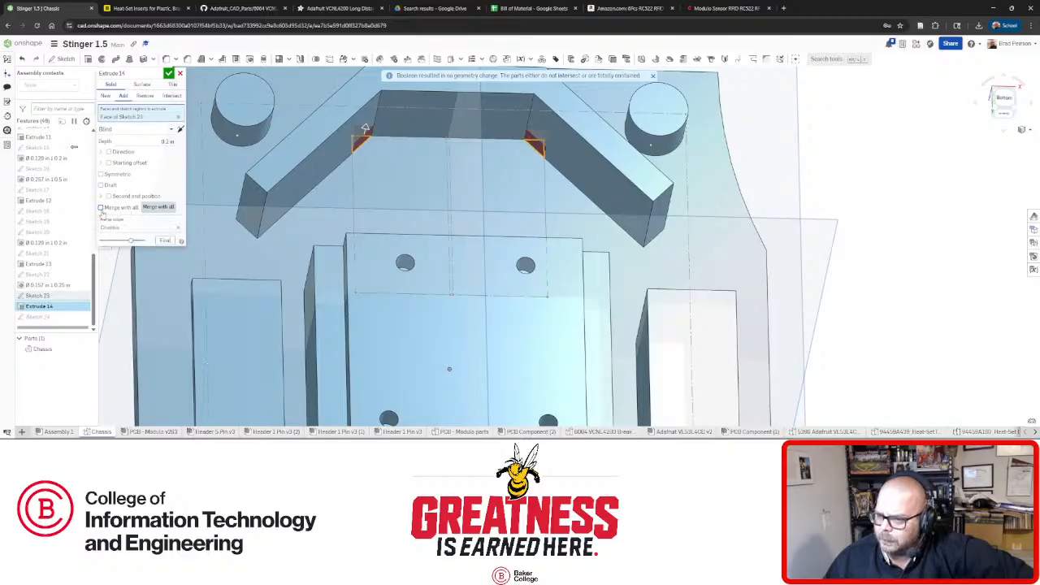
click(101, 208)
click(168, 73)
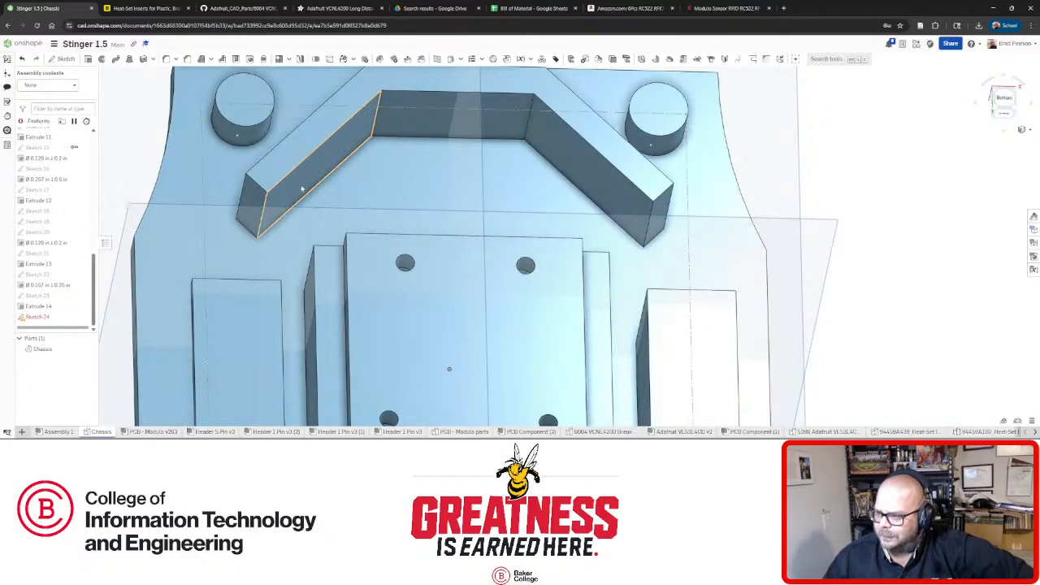
Reselect the enlarged Sketch 23 face in Extrude 14, scope merging to Chassis, and confirm.
right_click(46, 315)
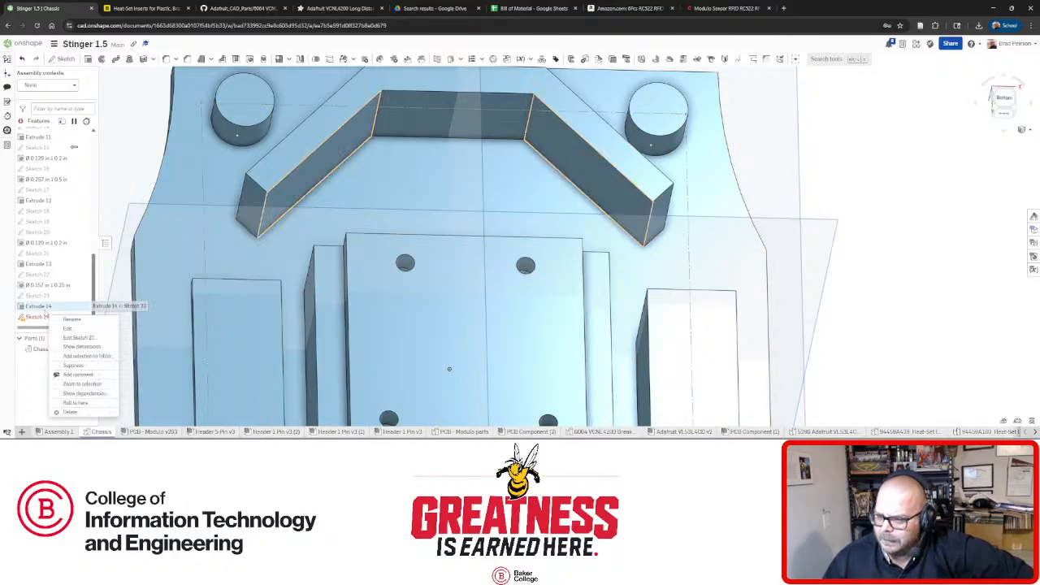
click(79, 327)
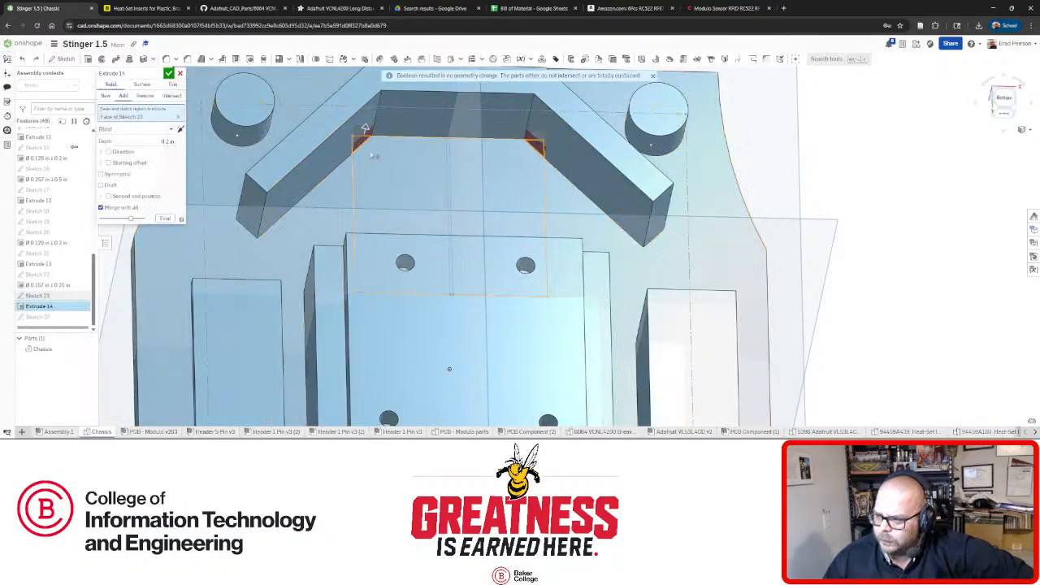
click(180, 118)
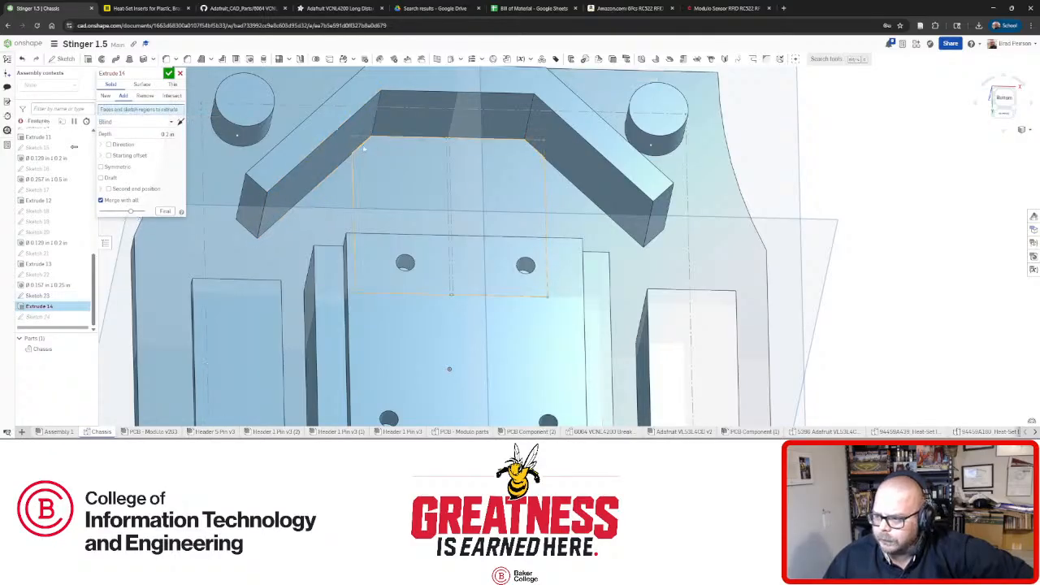
click(396, 179)
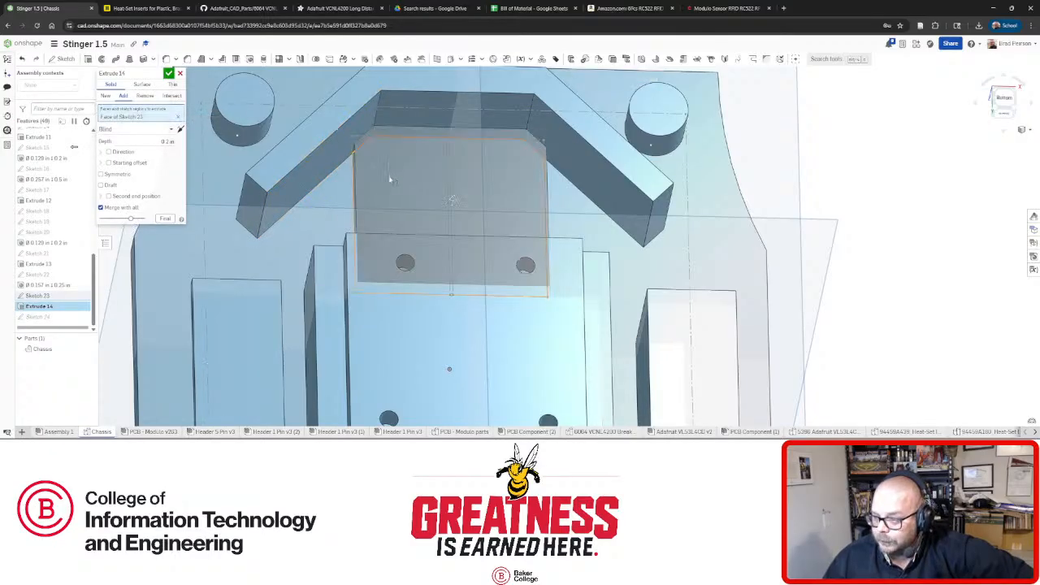
mouse_move(399, 174)
right_down()
mouse_move(390, 195)
mouse_move(406, 190)
right_up()
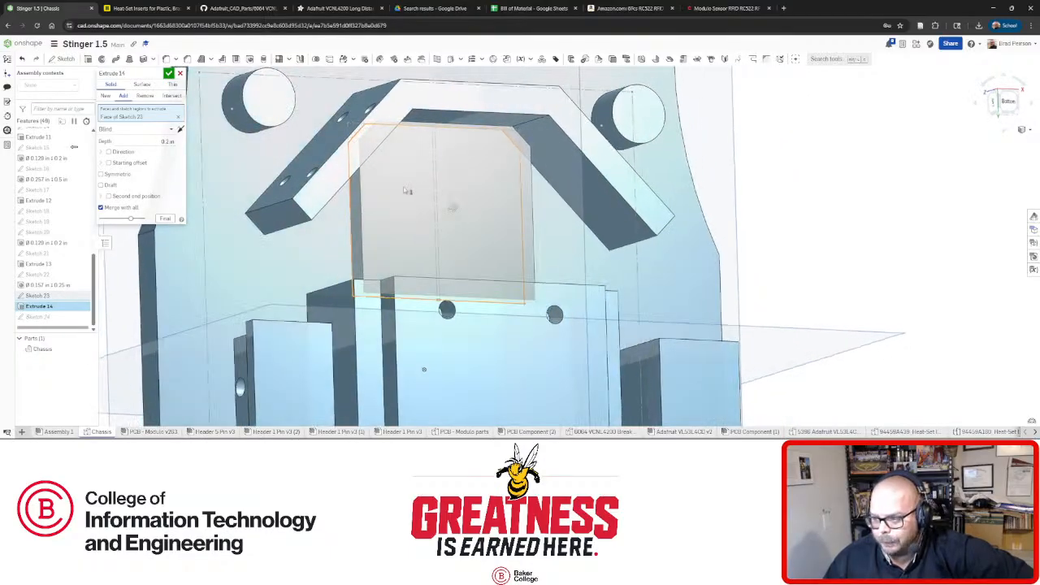
click(101, 208)
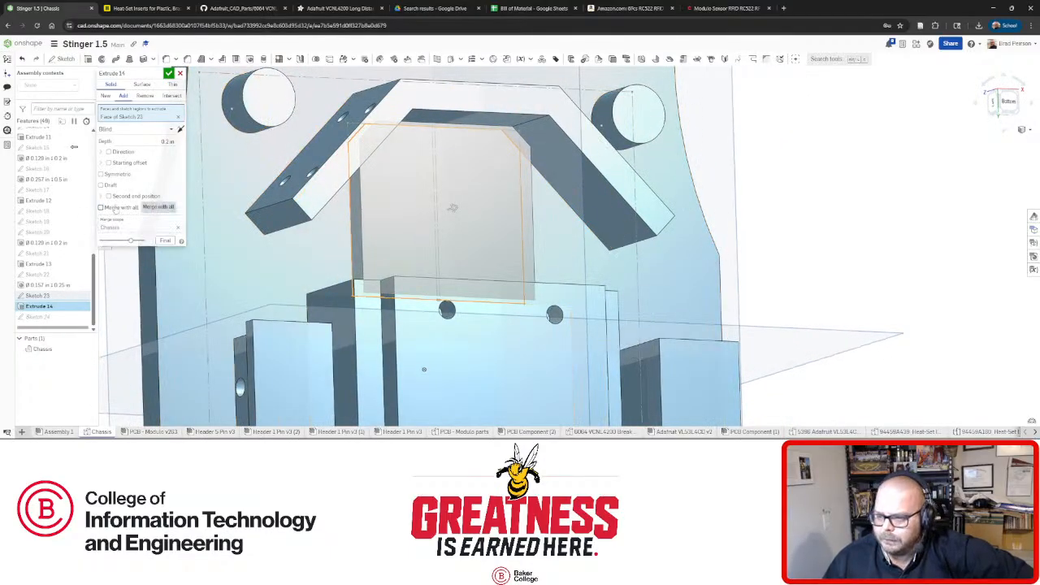
click(169, 73)
key(n)
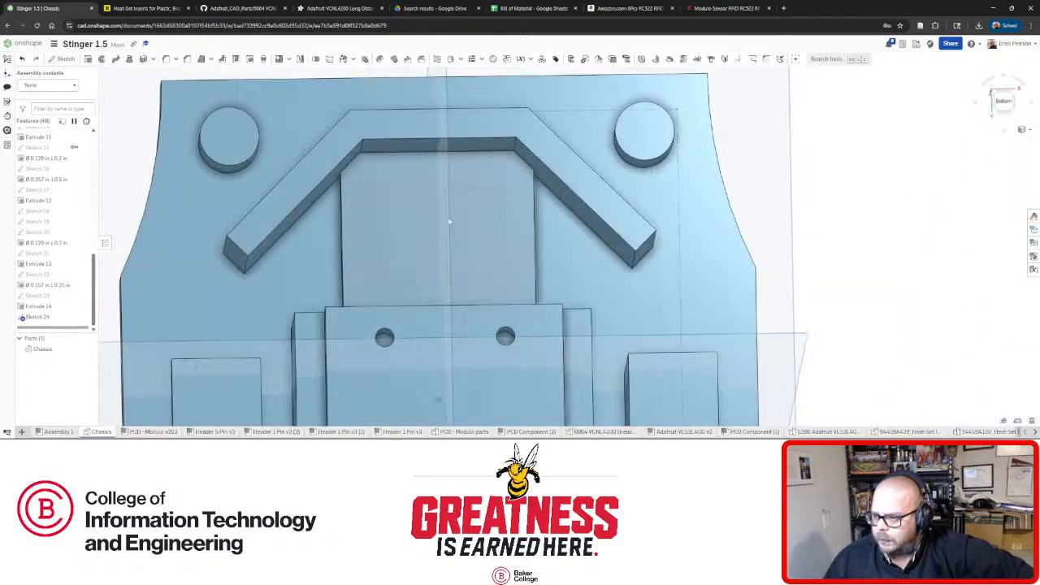
Orbit to the chassis bottom face and reopen Sketch 24 for editing.
mouse_move(449, 220)
right_down()
mouse_move(501, 204)
mouse_move(446, 204)
mouse_move(426, 218)
mouse_move(443, 214)
mouse_move(457, 243)
right_up()
scroll(450, 213, down, 2)
scroll(452, 225, up, 4)
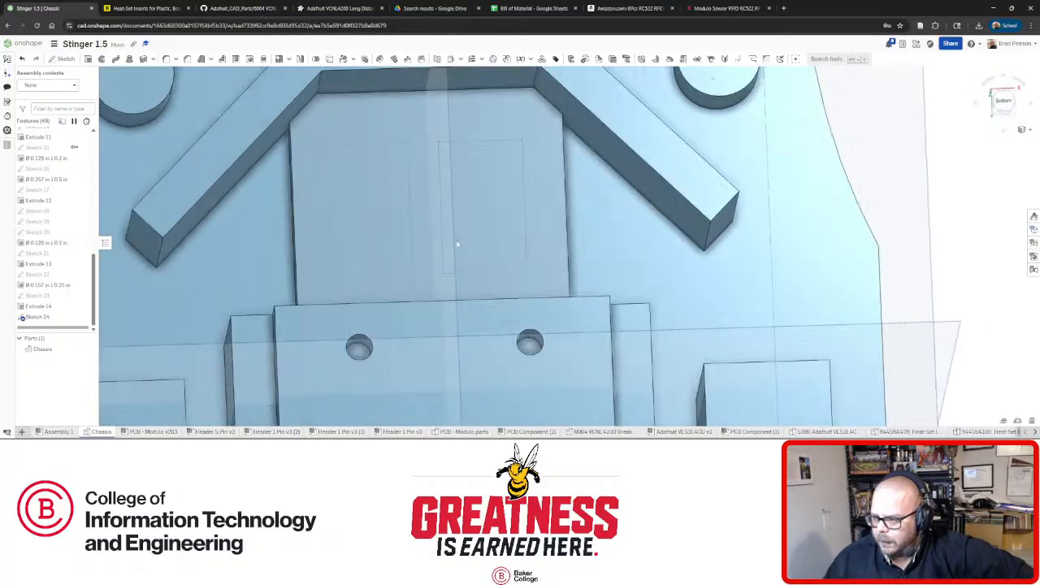
right_drag(421, 188, 422, 196)
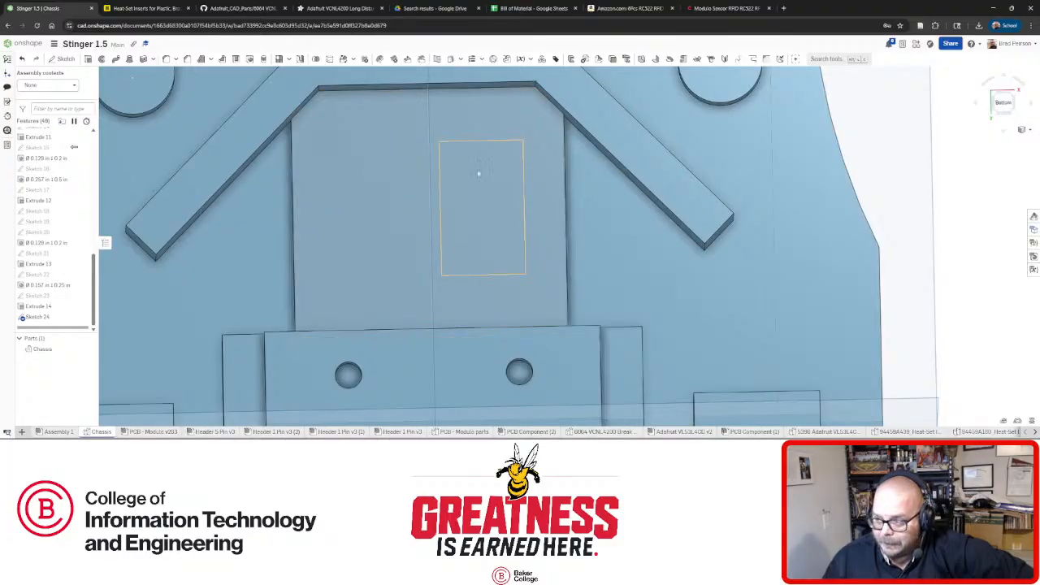
right_click(77, 316)
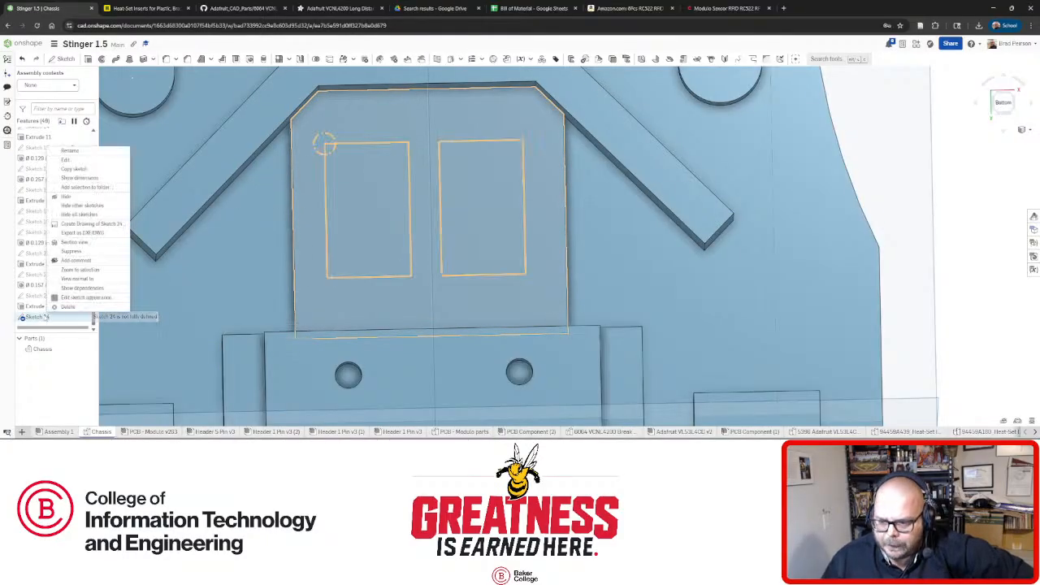
click(65, 159)
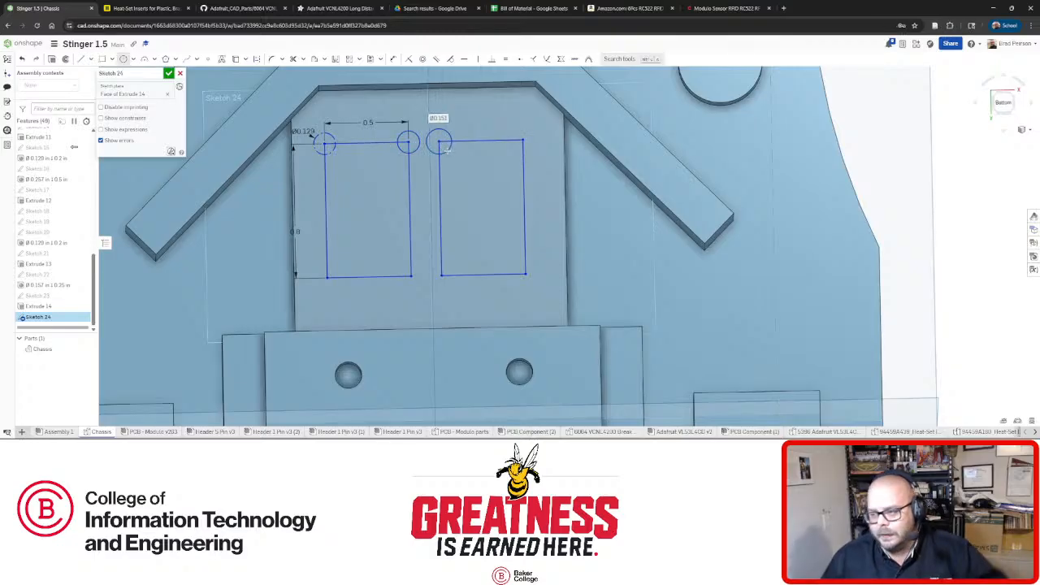
Add a corner circle on the right rectangle and make the three corner circles equal.
click(438, 143)
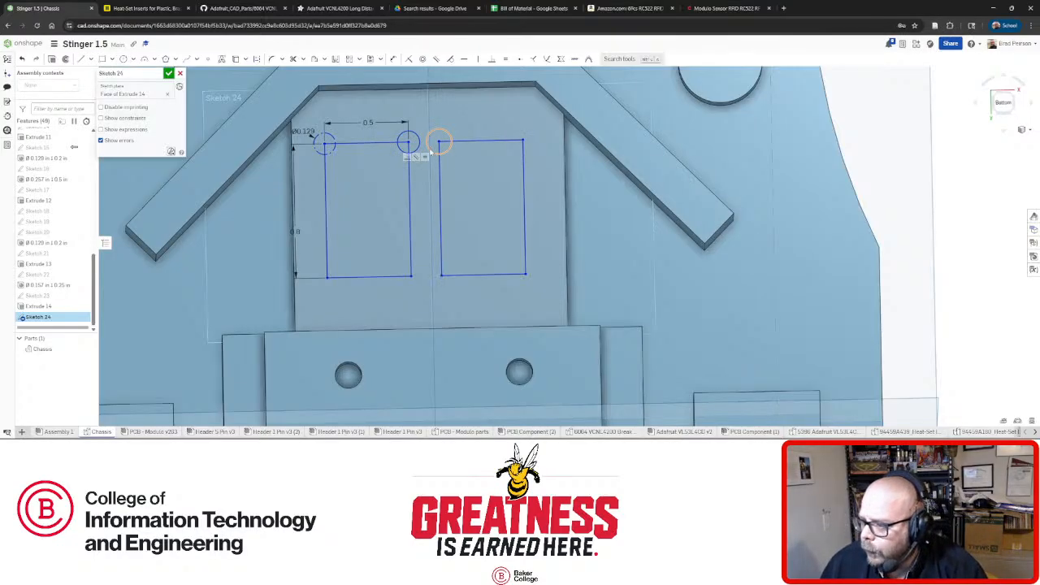
click(407, 154)
click(326, 163)
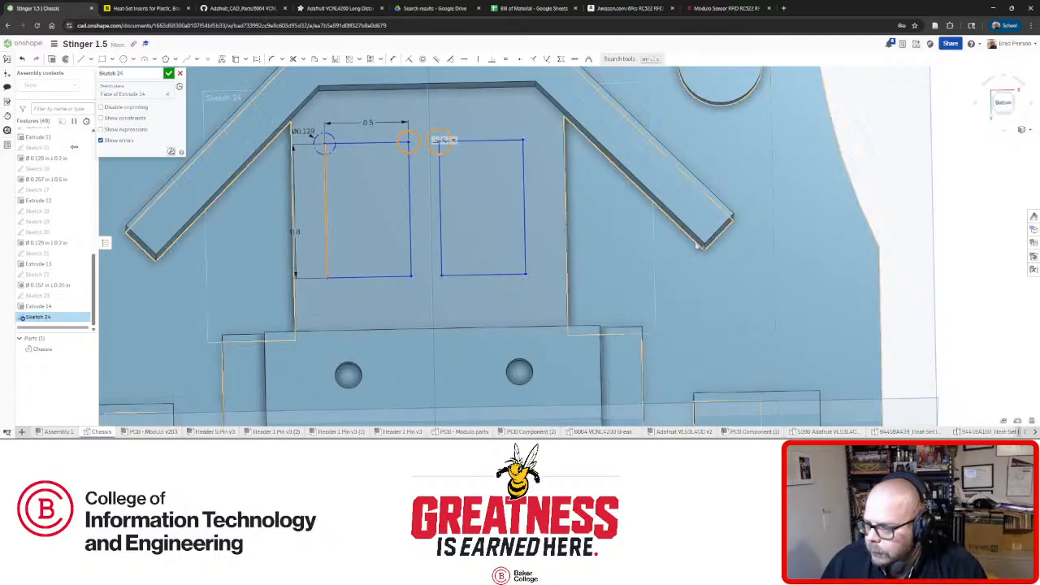
key(Escape)
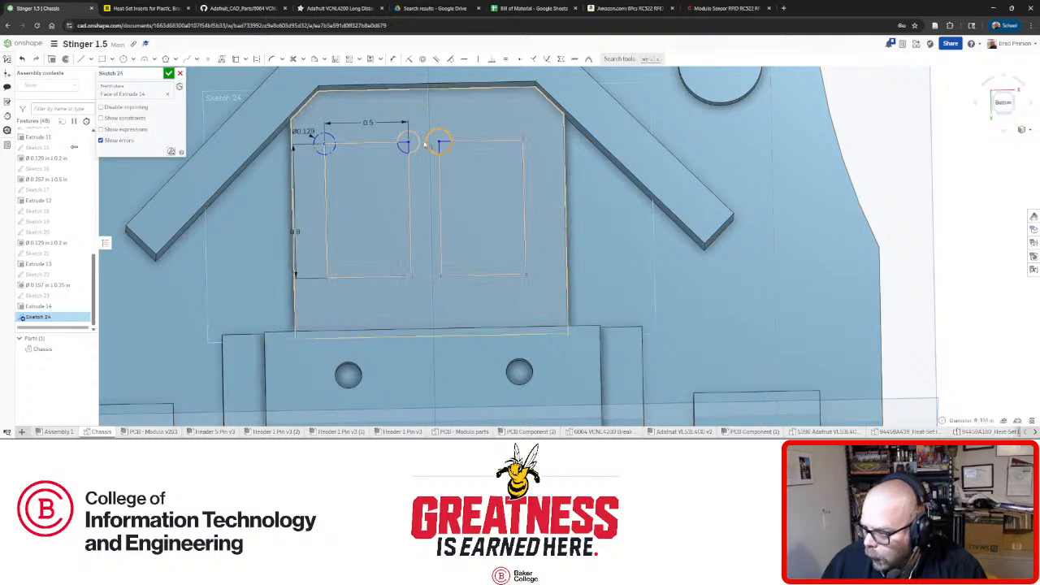
click(326, 147)
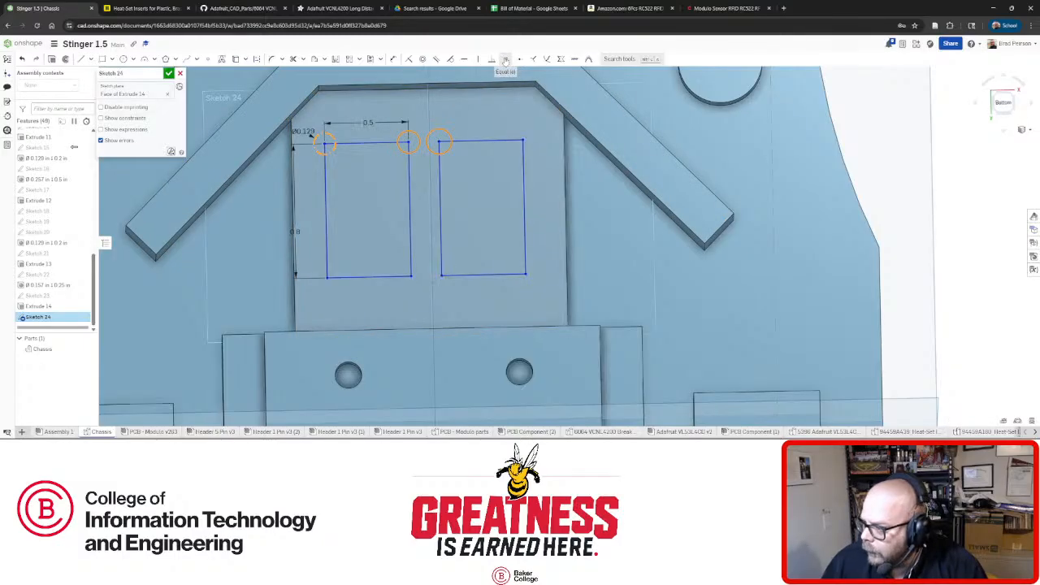
key(e)
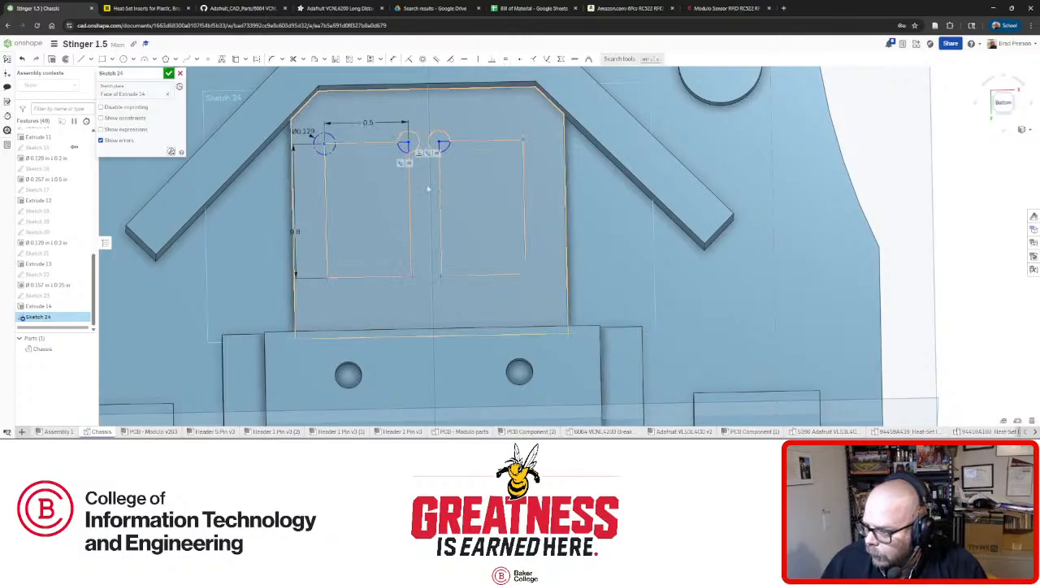
Draw a short line joining the two middle circles and nudge the right rectangle rightward.
scroll(436, 157, up, 2)
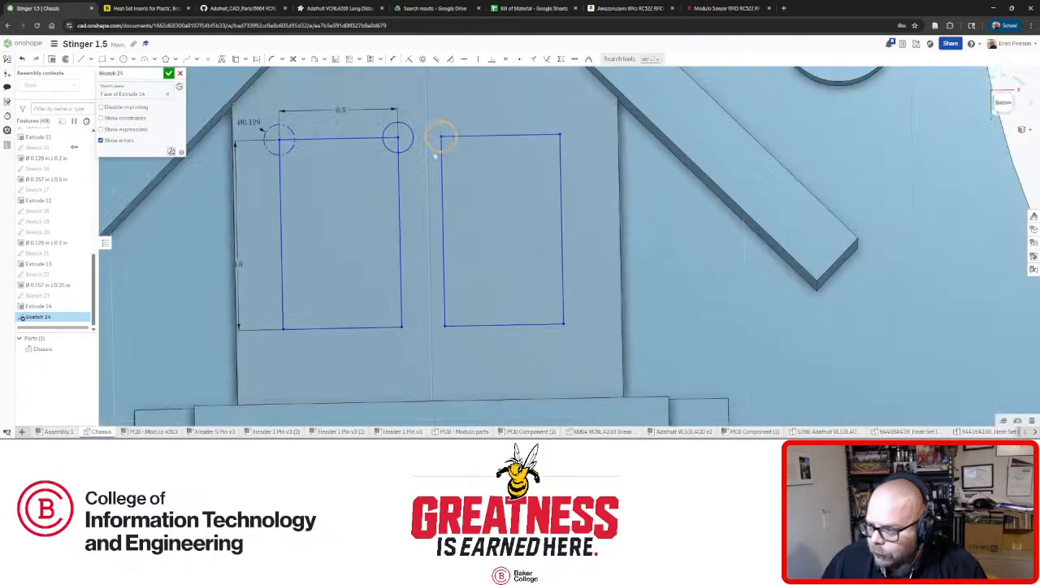
scroll(435, 157, up, 3)
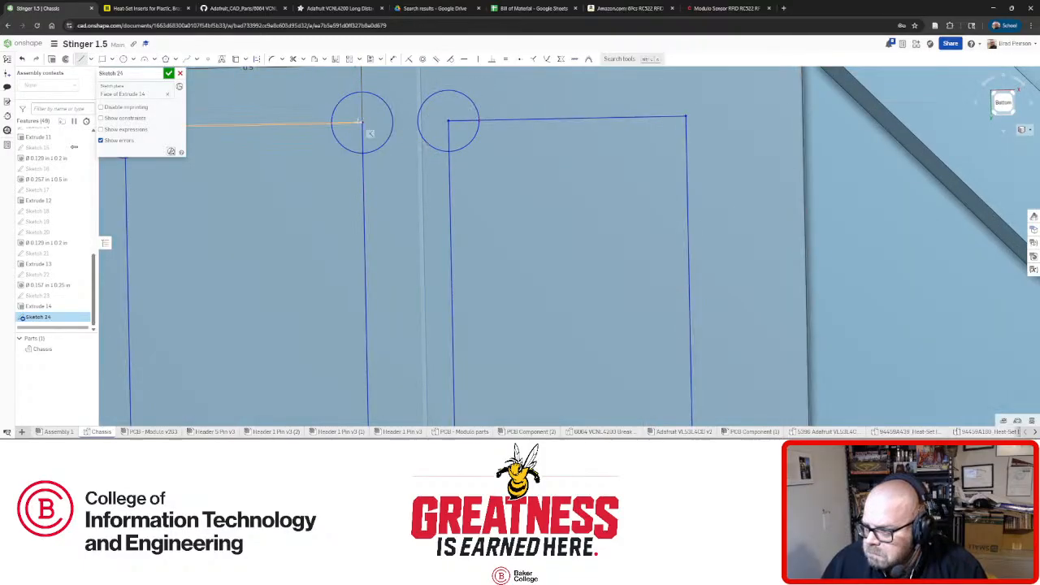
click(419, 123)
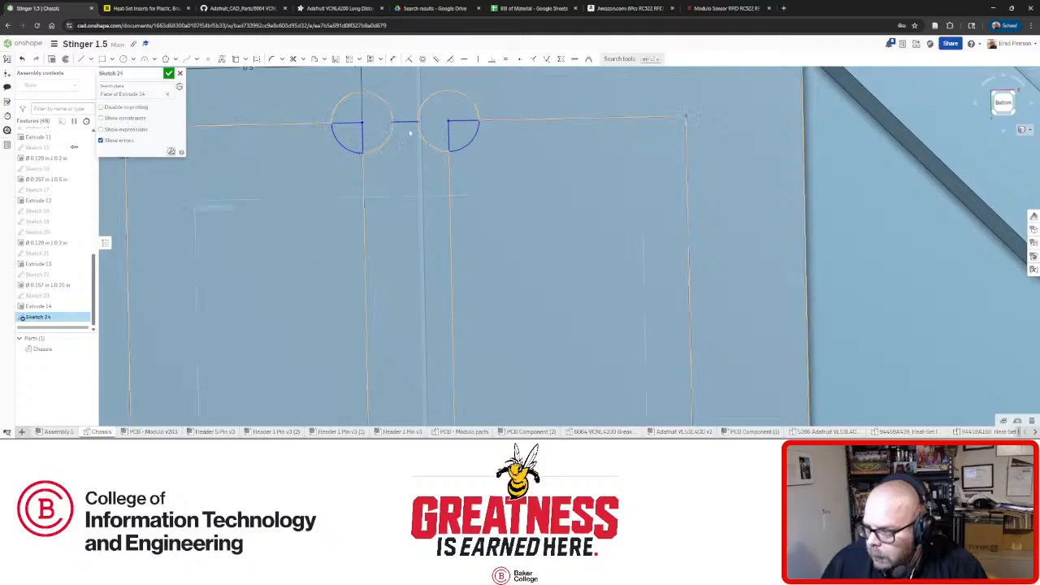
mouse_move(408, 109)
mouse_down()
mouse_move(408, 123)
mouse_move(417, 106)
mouse_move(436, 112)
mouse_up()
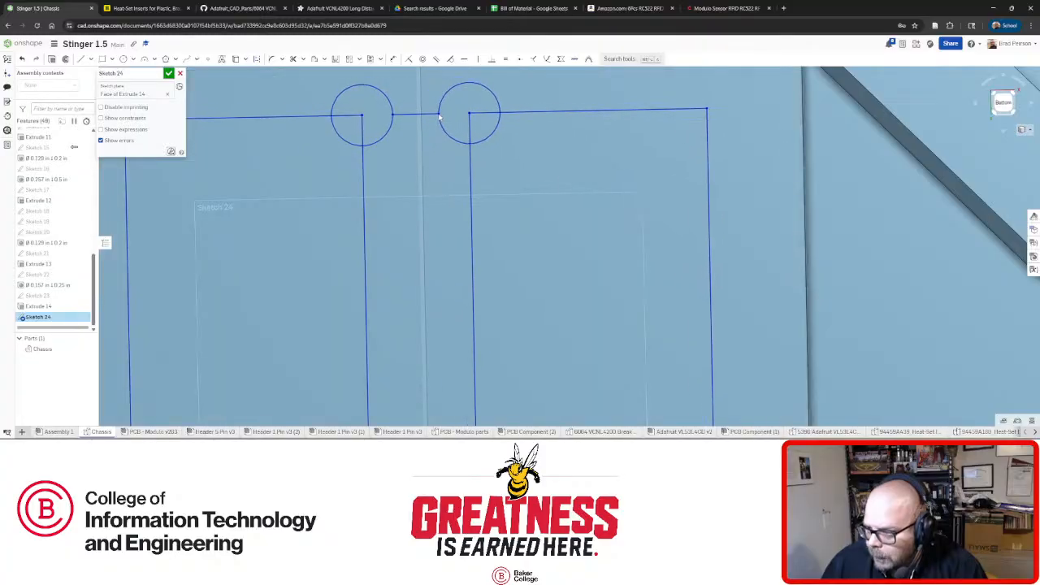
scroll(399, 130, down, 3)
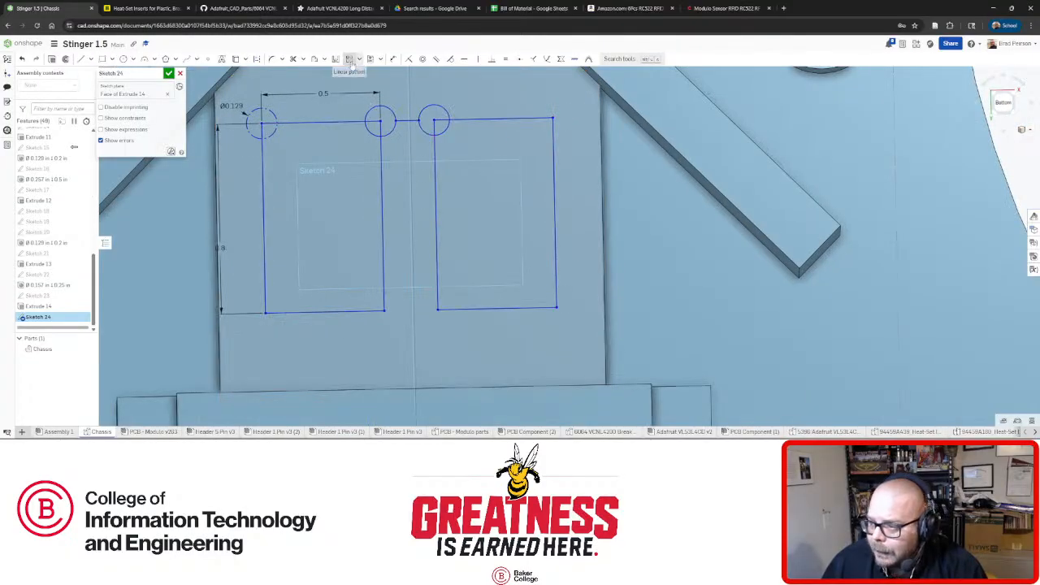
Dimension the segment between the middle circles, trying 0.1 and 0.5 before settling on 0.05.
click(406, 120)
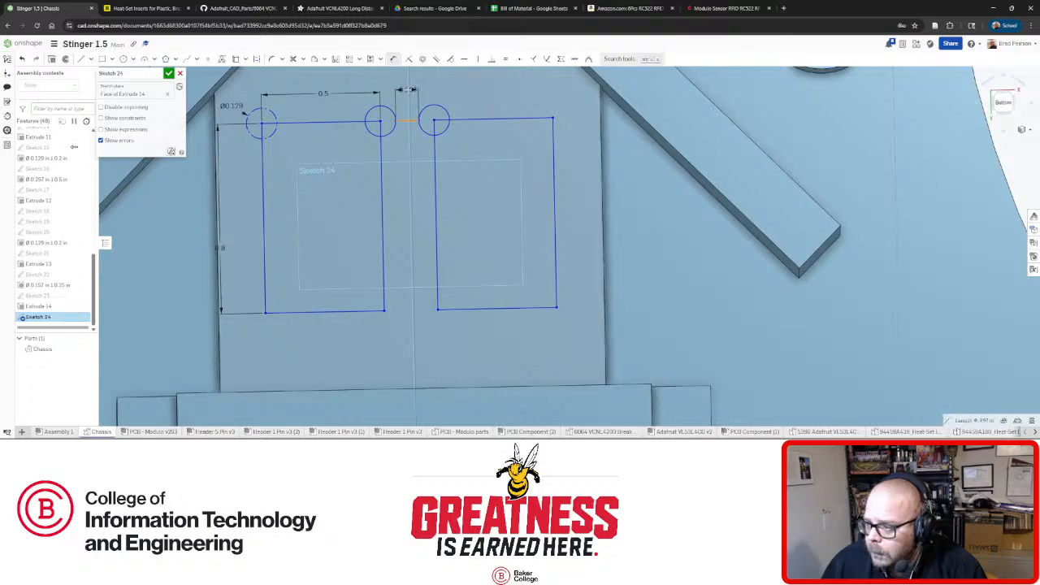
click(409, 89)
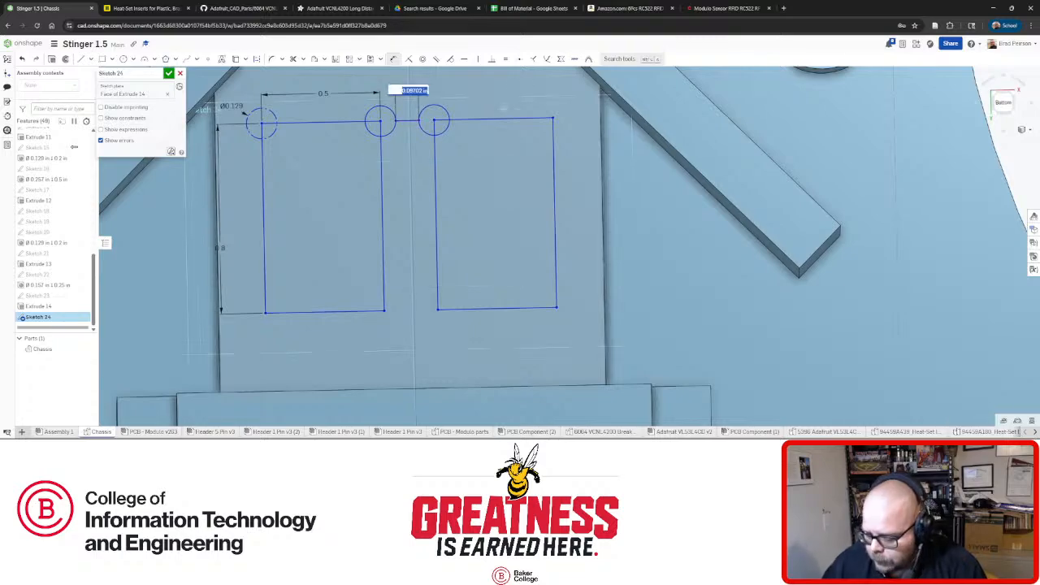
text(0.1)
key(Return)
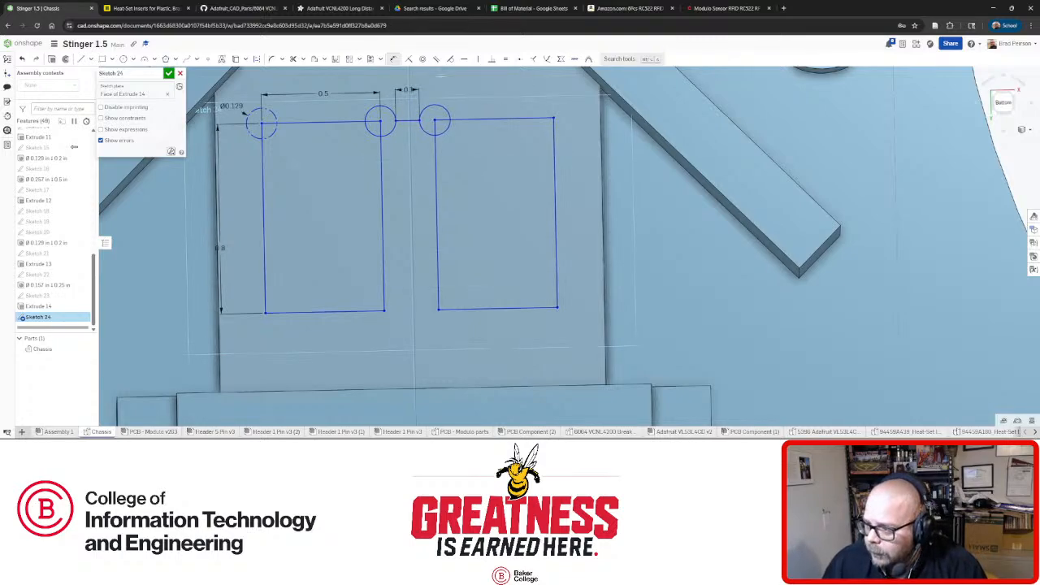
double_click(410, 90)
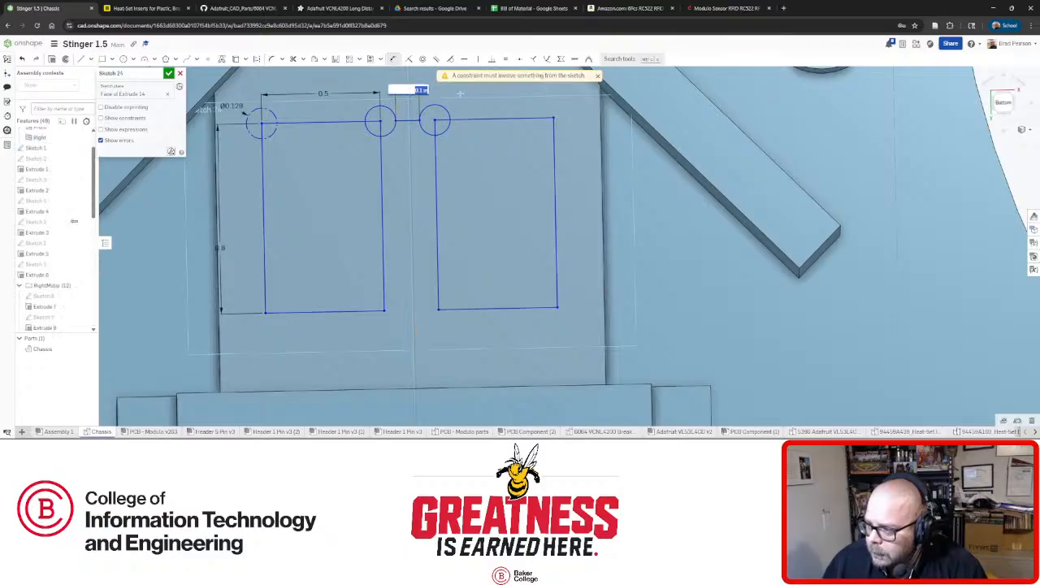
text(0.5)
key(Return)
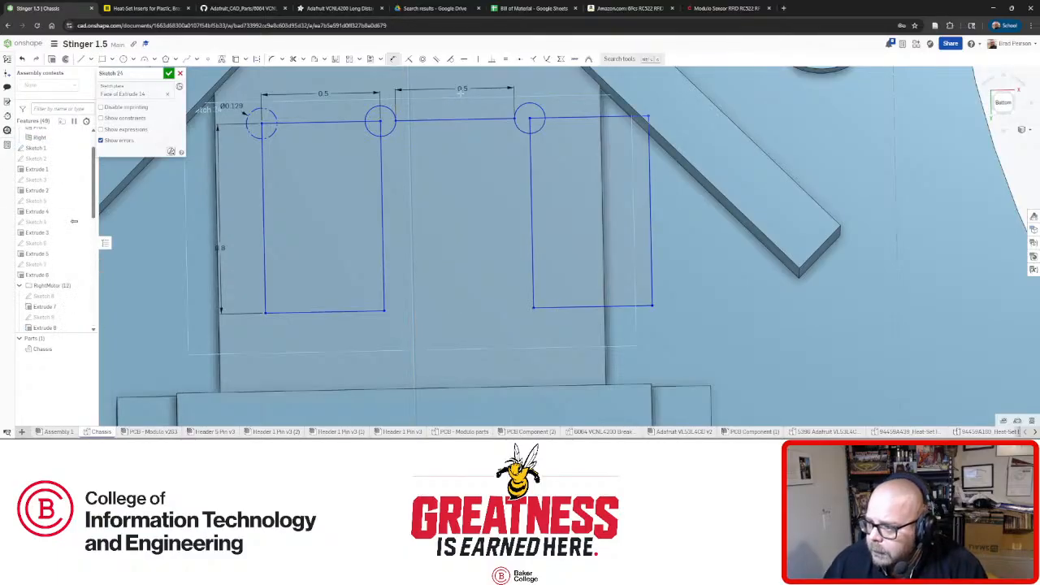
double_click(461, 89)
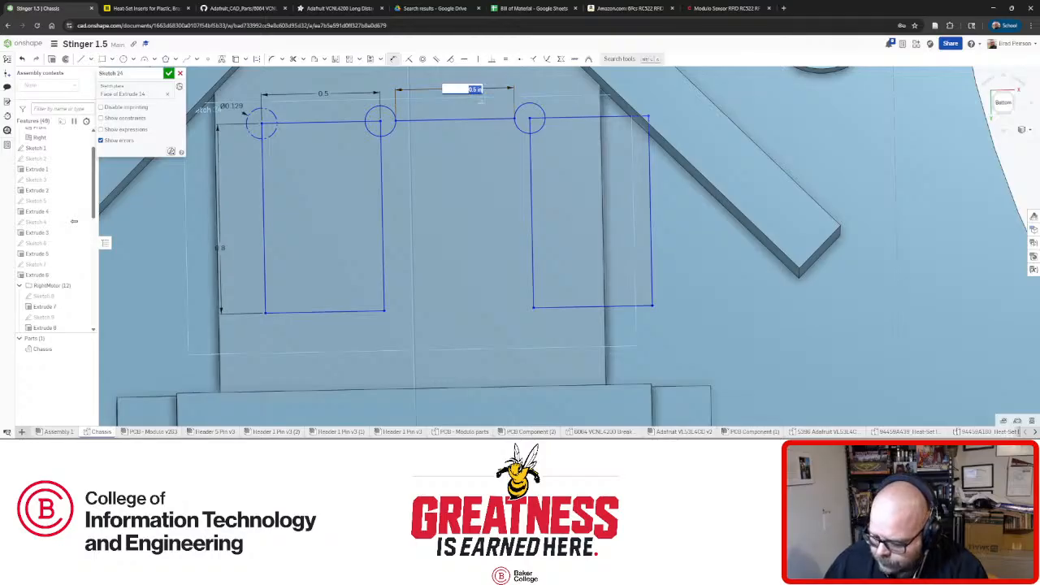
key(Return)
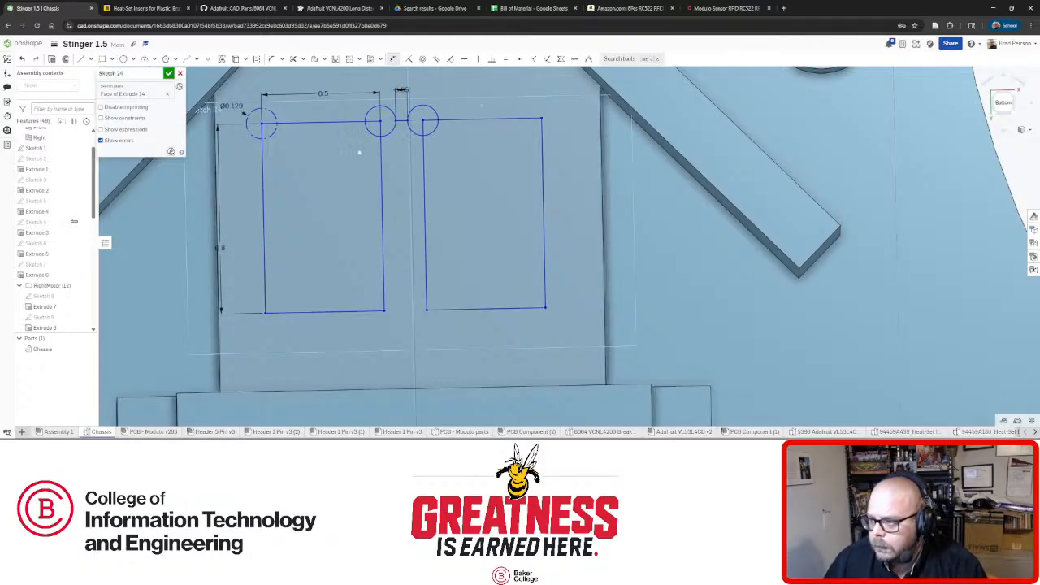
End a new line on the chassis top edge and constrain it vertical.
scroll(359, 151, down, 5)
scroll(396, 190, up, 3)
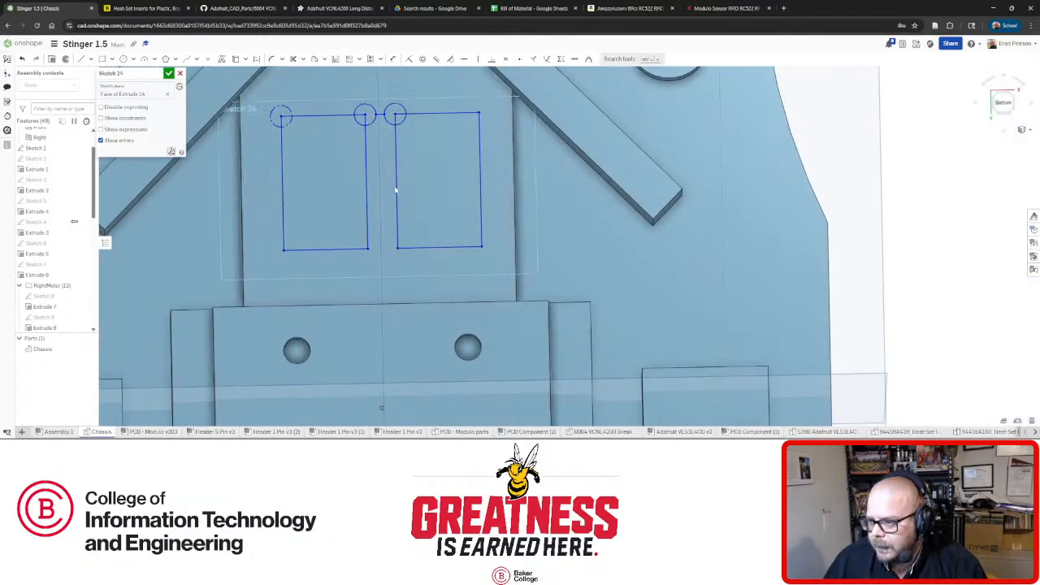
right_drag(393, 189, 383, 144)
scroll(378, 103, up, 5)
scroll(387, 171, down, 3)
scroll(389, 169, down, 3)
scroll(395, 160, up, 2)
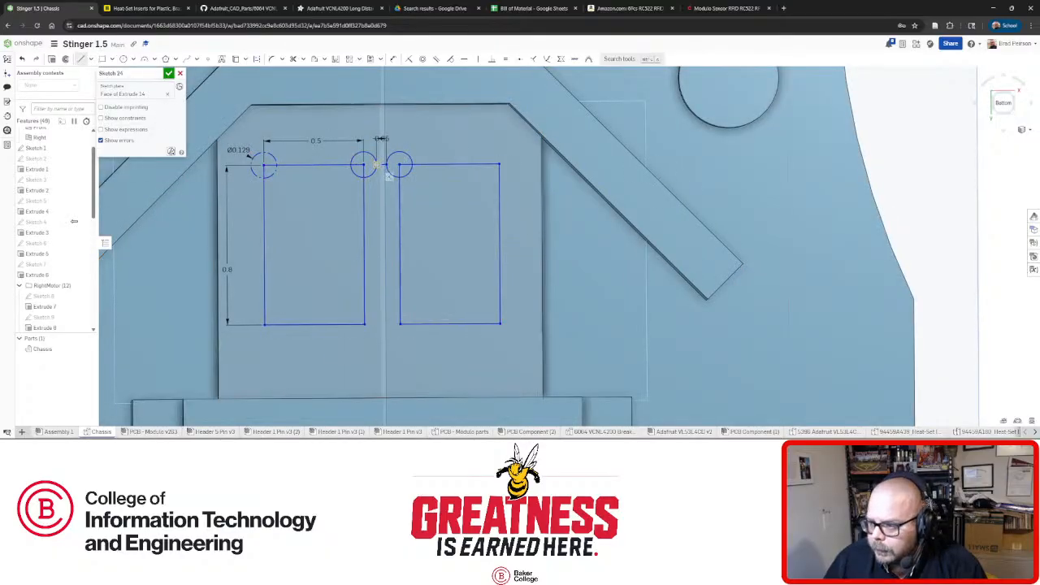
scroll(388, 174, up, 3)
right_drag(369, 168, 371, 115)
scroll(369, 116, down, 3)
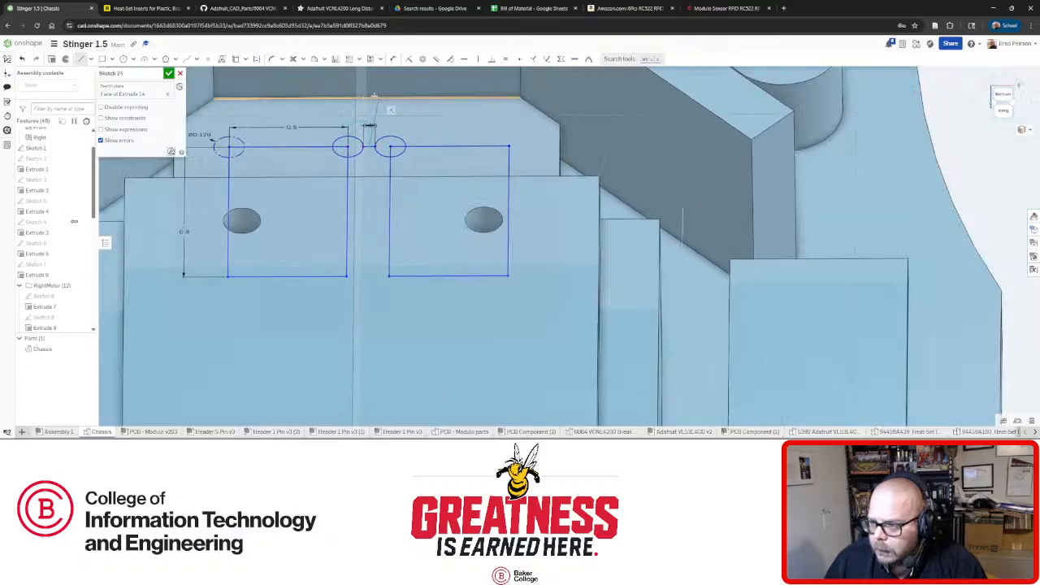
scroll(366, 92, up, 6)
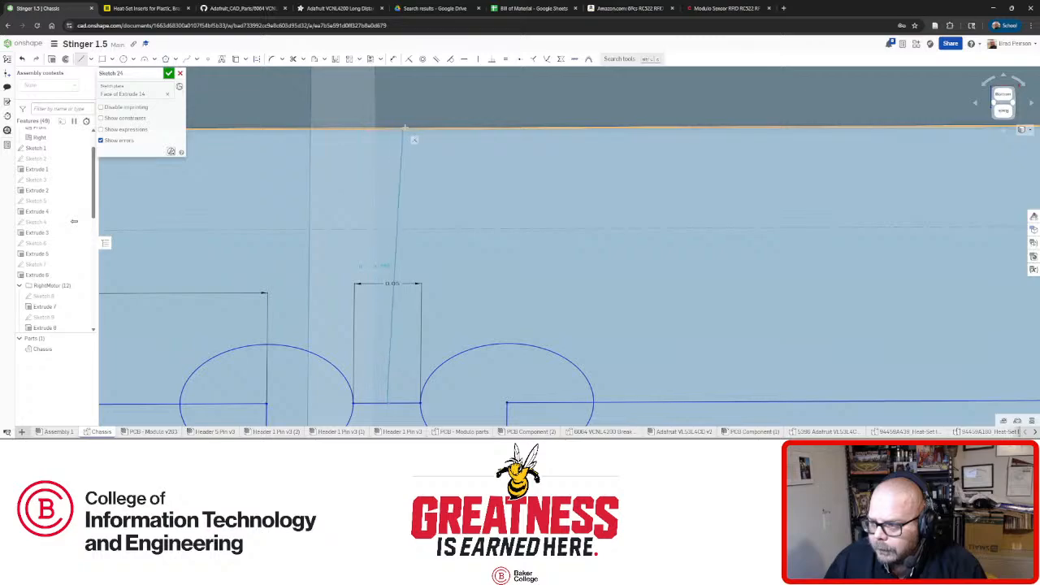
click(377, 129)
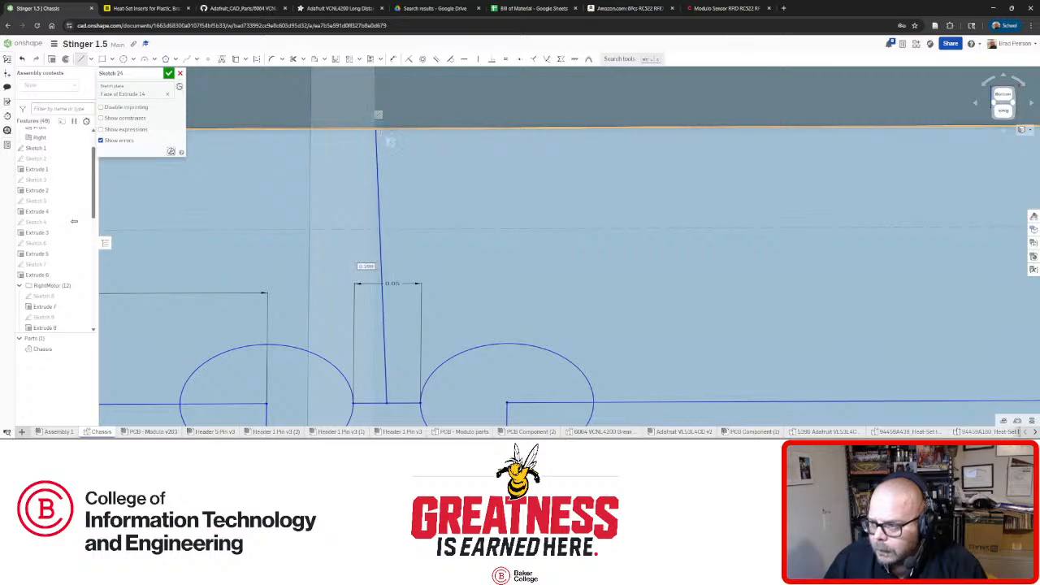
key(Escape)
click(376, 150)
click(477, 60)
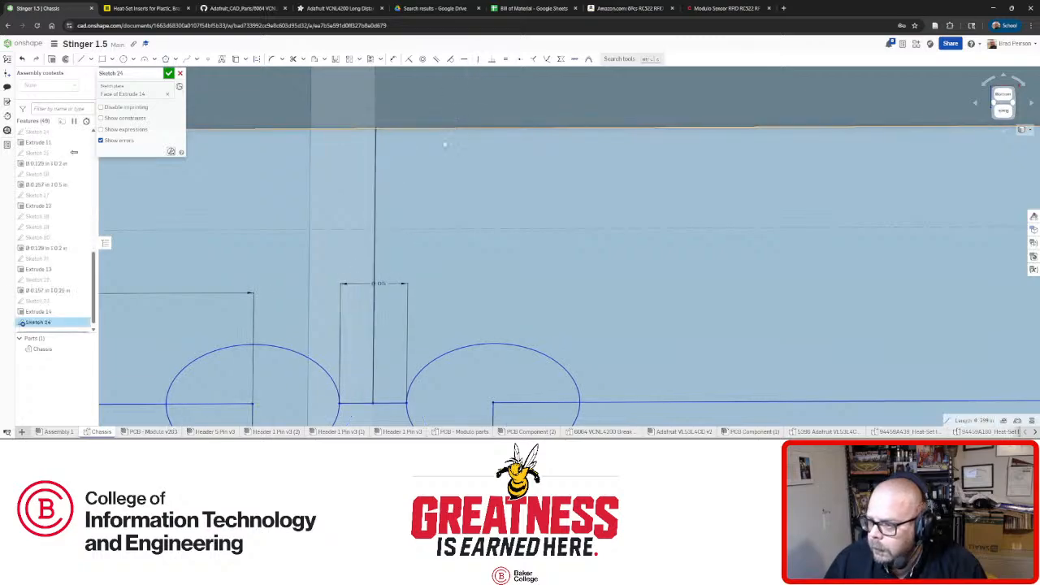
Inspect the sketch from several angles, then view it straight on and shift the rectangles slightly down.
key(f)
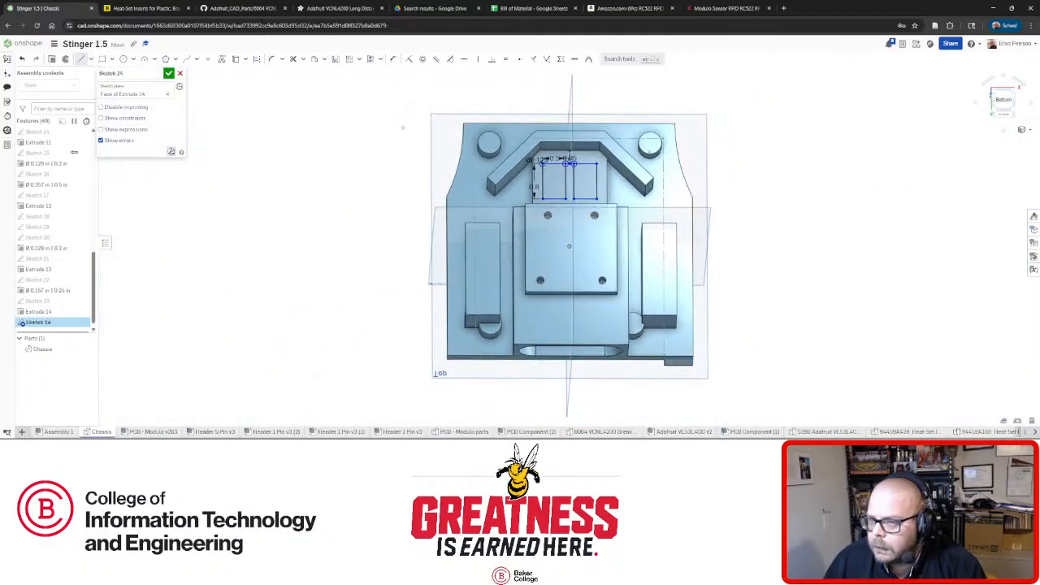
scroll(618, 196, up, 5)
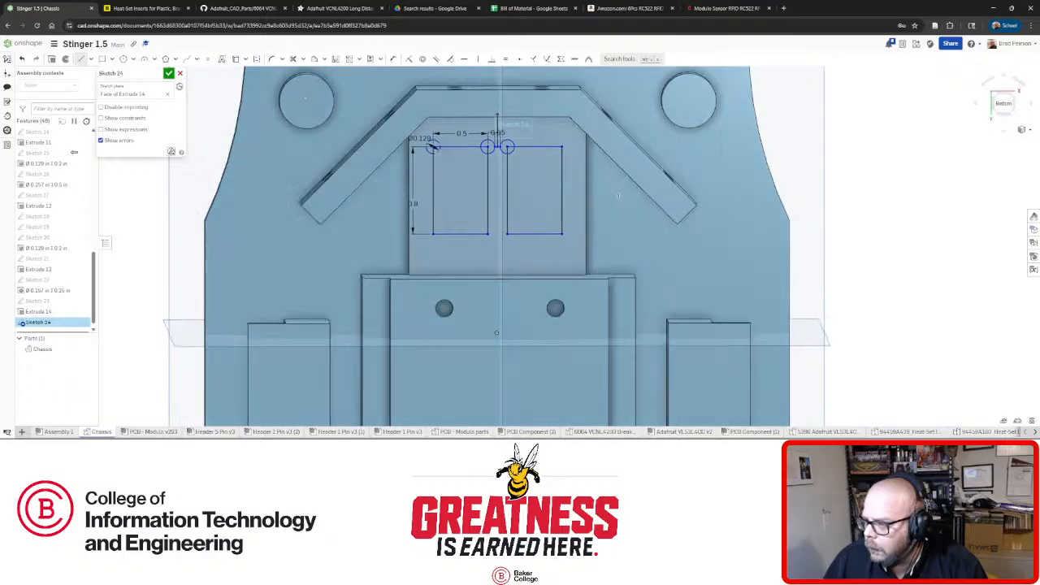
right_drag(618, 195, 619, 190)
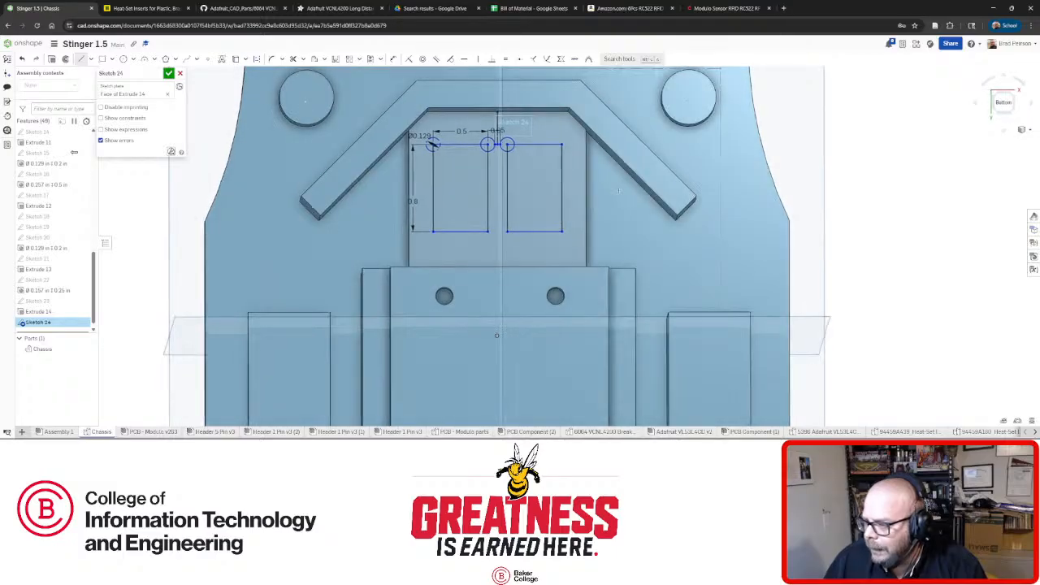
scroll(572, 178, up, 3)
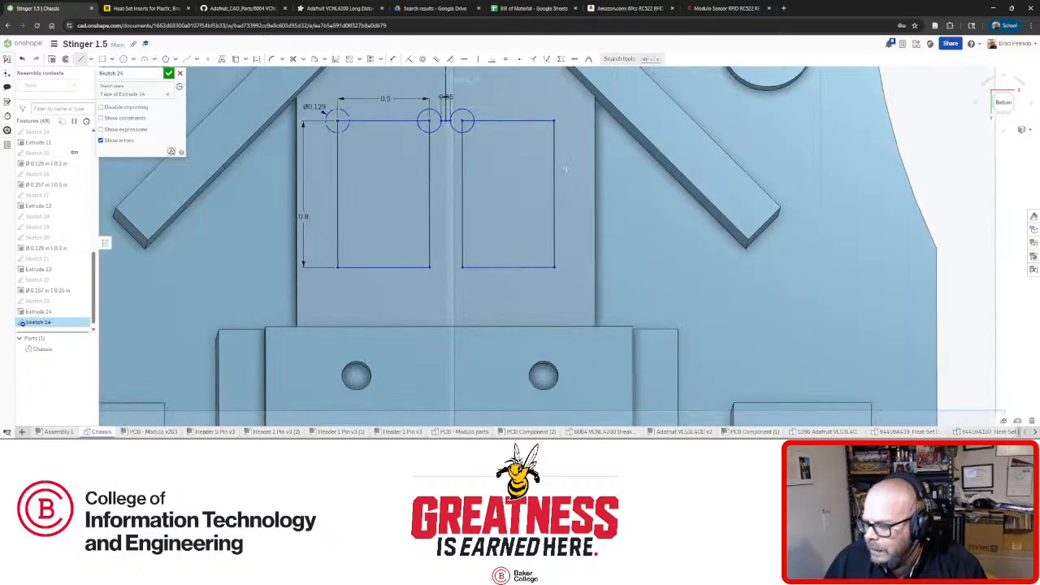
right_drag(565, 167, 564, 169)
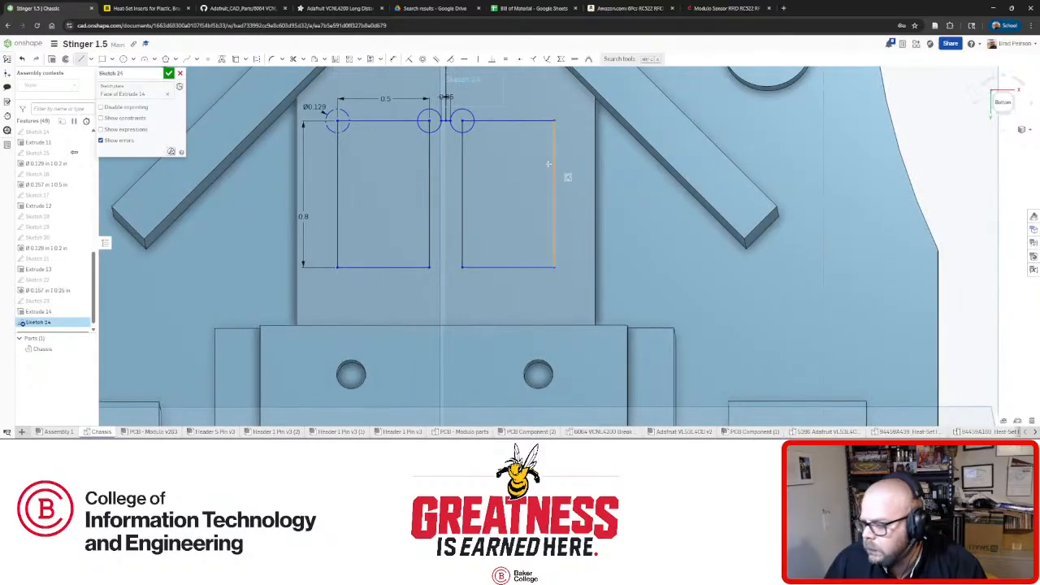
right_drag(502, 165, 507, 170)
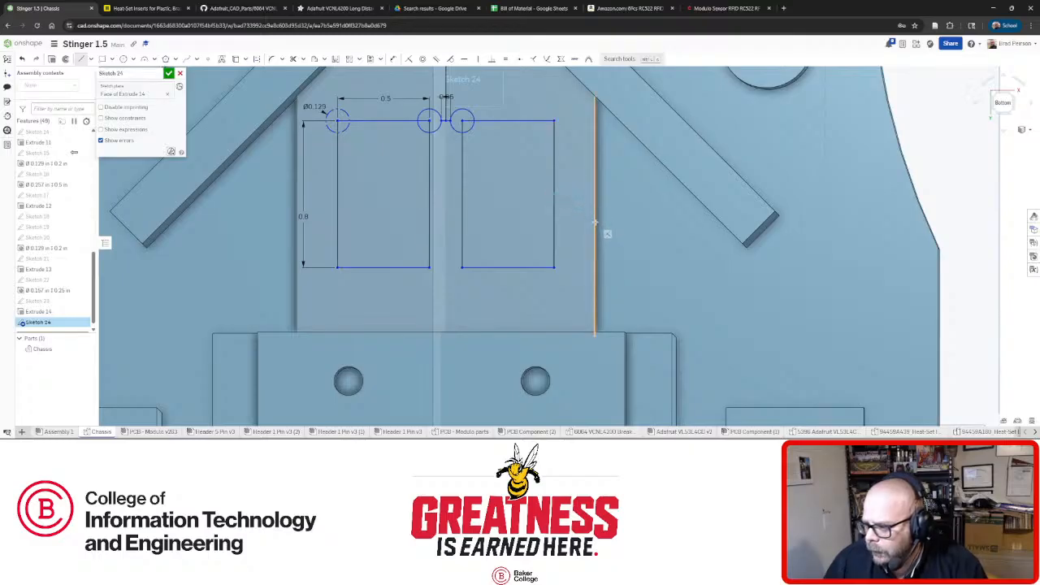
scroll(584, 118, down, 4)
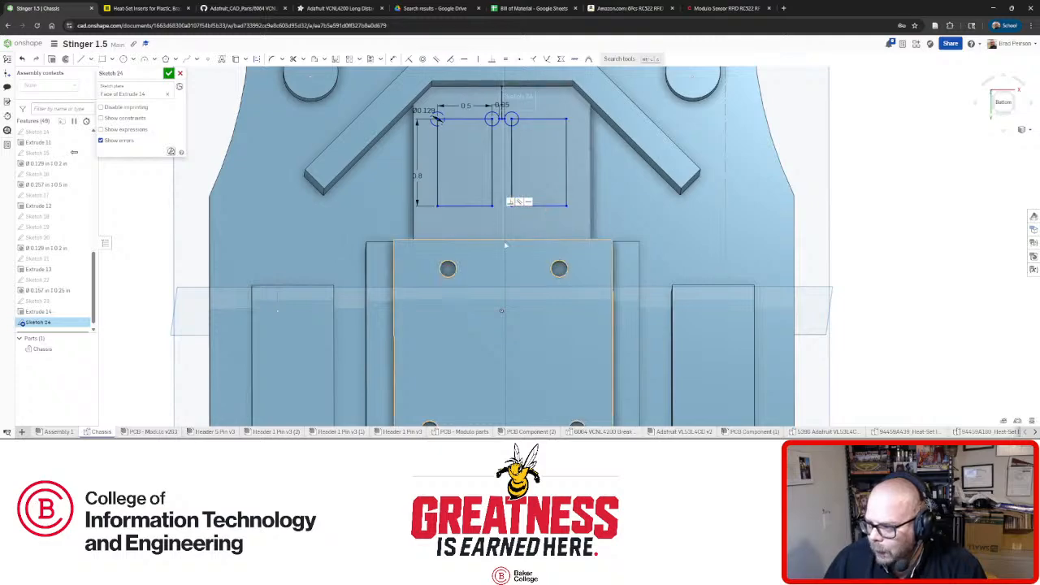
right_drag(481, 173, 485, 176)
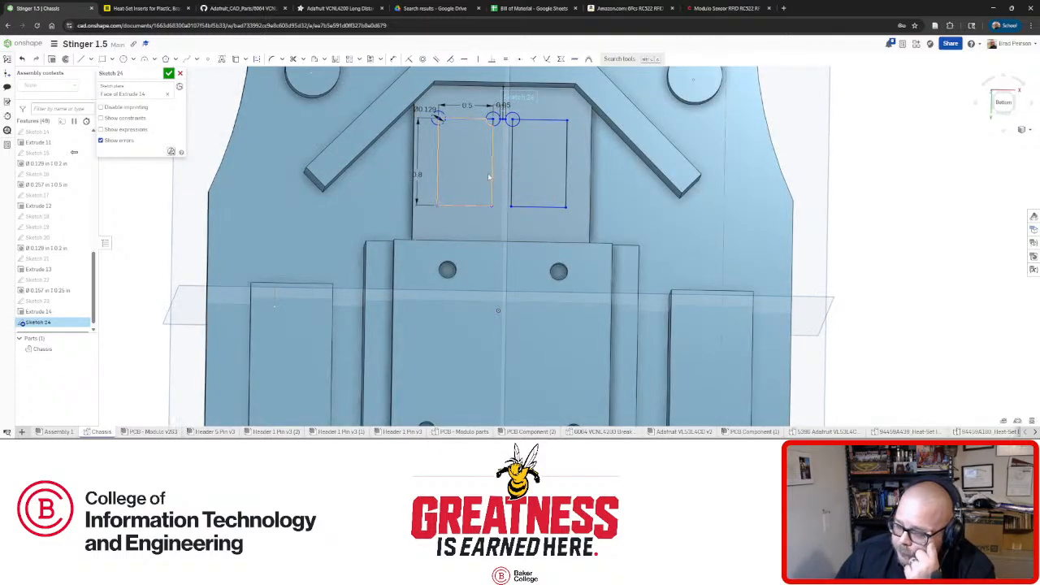
mouse_move(479, 191)
right_down()
mouse_move(471, 198)
mouse_move(479, 192)
right_up()
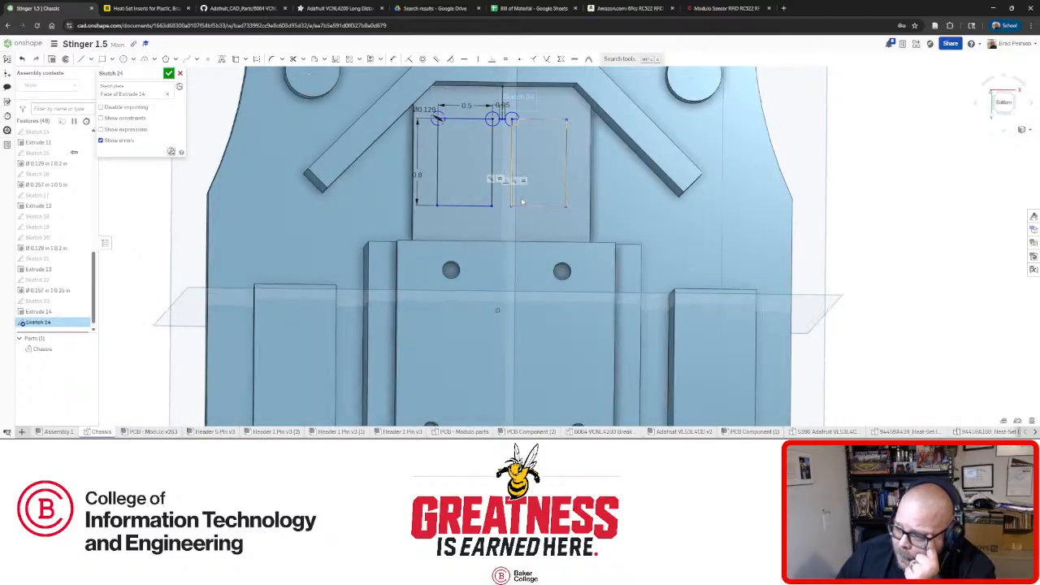
key(n)
scroll(521, 259, up, 3)
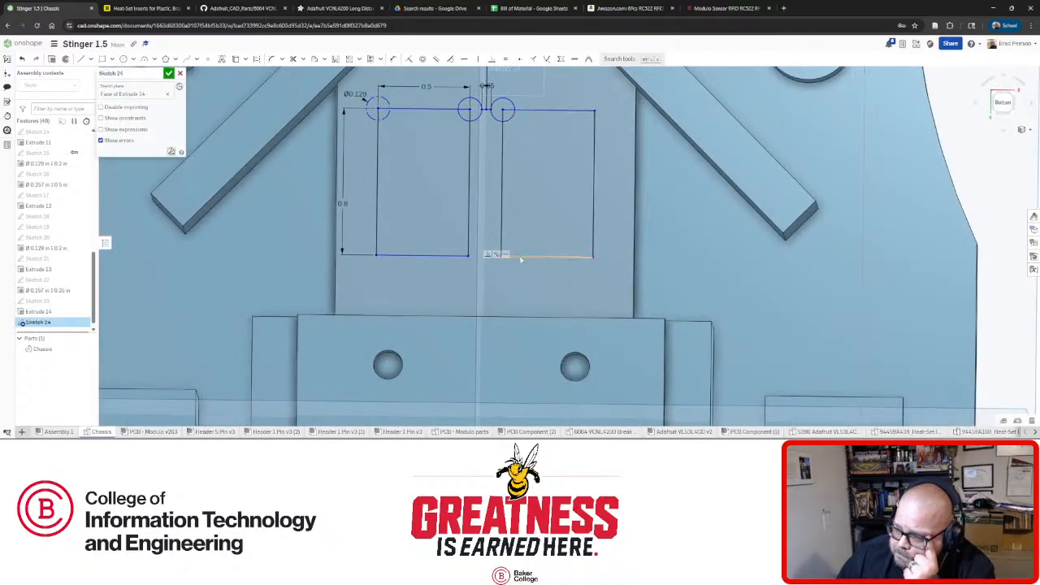
drag(520, 258, 540, 264)
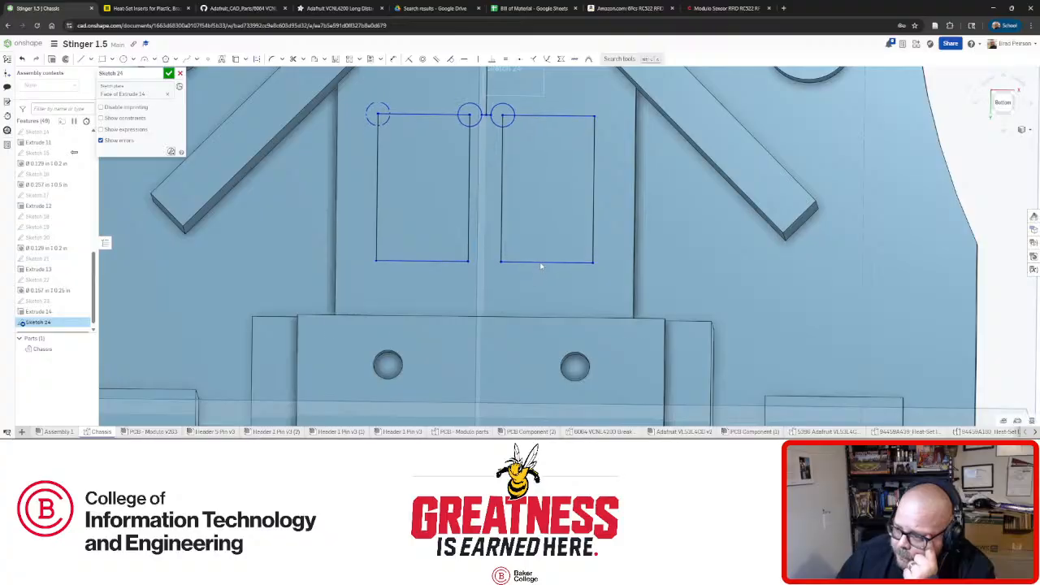
scroll(536, 258, down, 5)
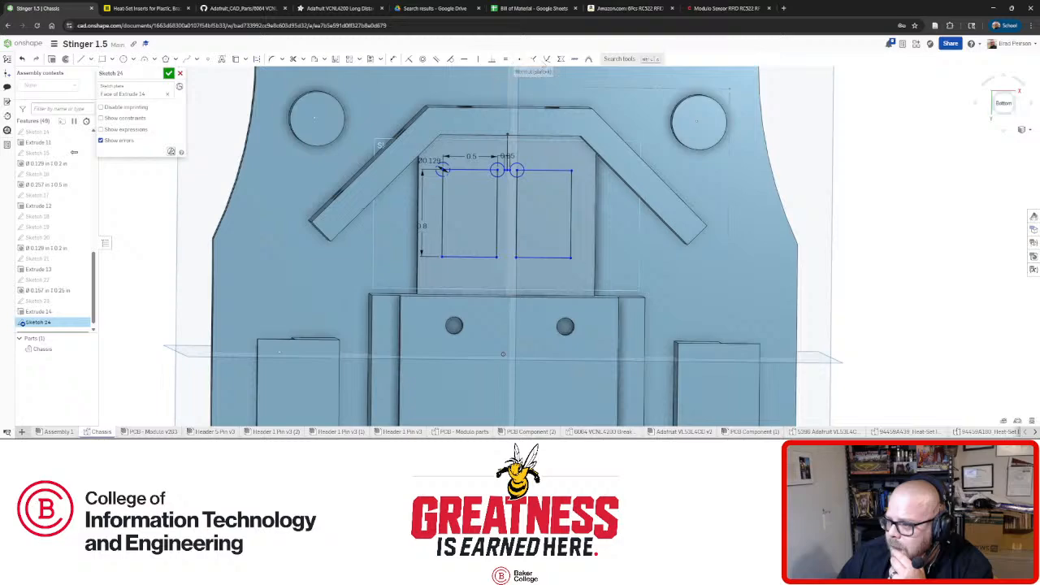
Delete the short stray construction line at the top centre of the sketch.
right_drag(498, 190, 490, 177)
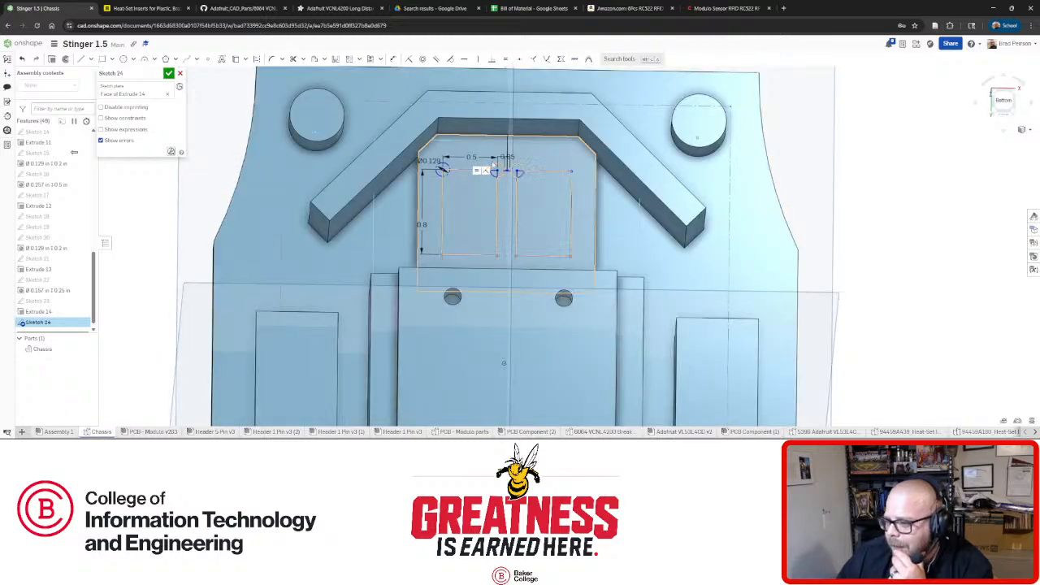
scroll(488, 190, up, 3)
mouse_move(560, 230)
right_down()
mouse_move(558, 218)
mouse_move(559, 244)
right_up()
scroll(557, 236, up, 1)
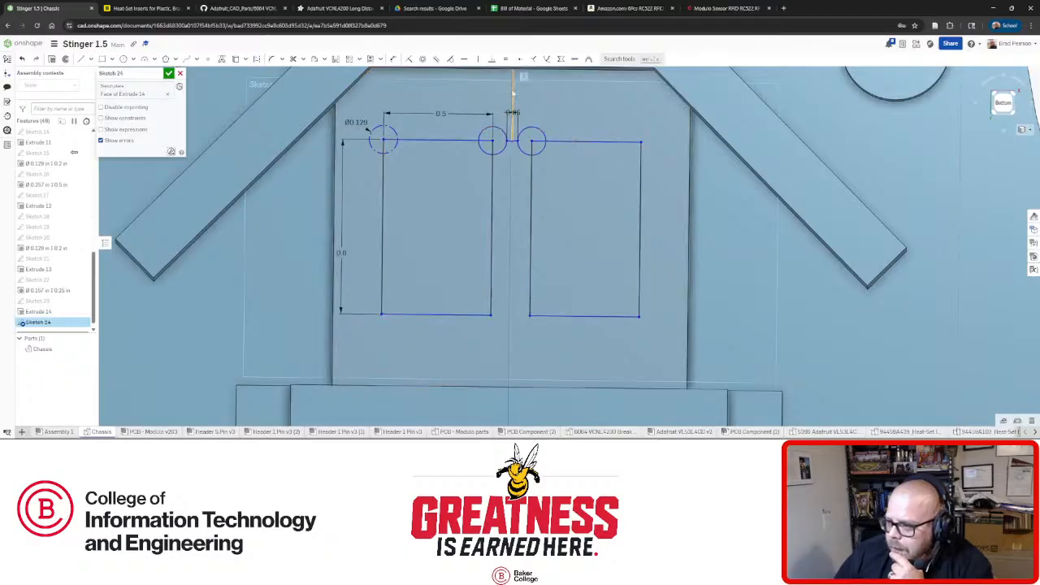
click(538, 104)
key(Delete)
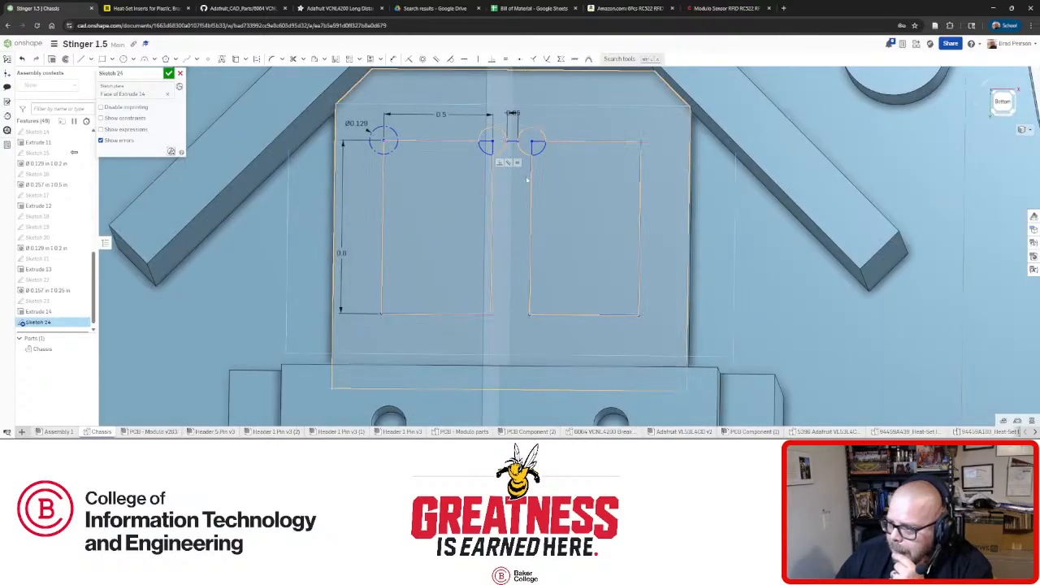
Shift both rectangles into place and draw a vertical line to the part edge, viewing normal to the sketch.
drag(530, 186, 310, 195)
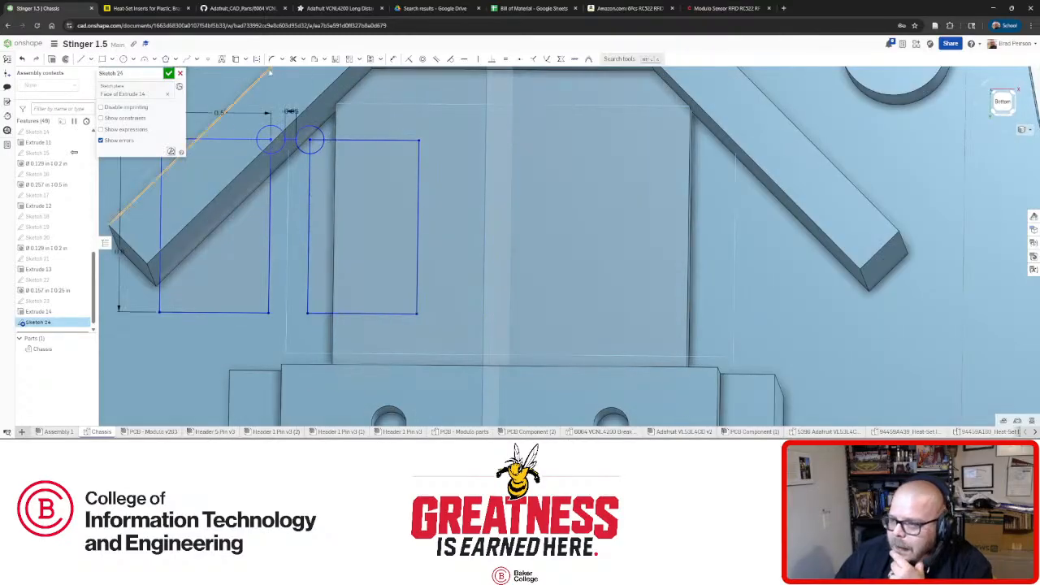
click(81, 59)
mouse_move(401, 115)
right_down()
mouse_move(413, 100)
mouse_move(487, 91)
mouse_move(529, 203)
mouse_move(542, 335)
right_up()
click(512, 350)
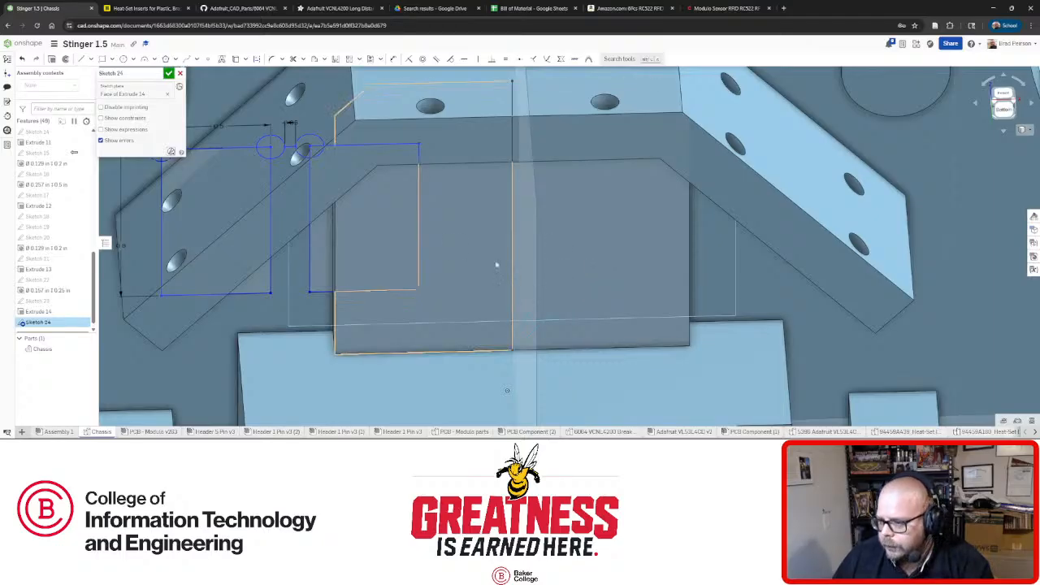
key(n)
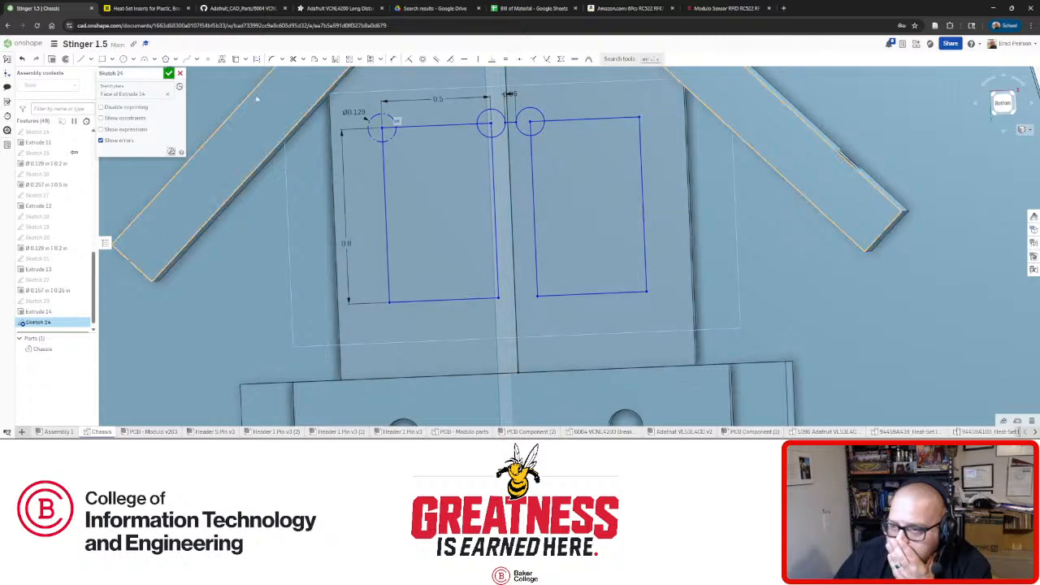
drag(574, 300, 576, 325)
click(81, 59)
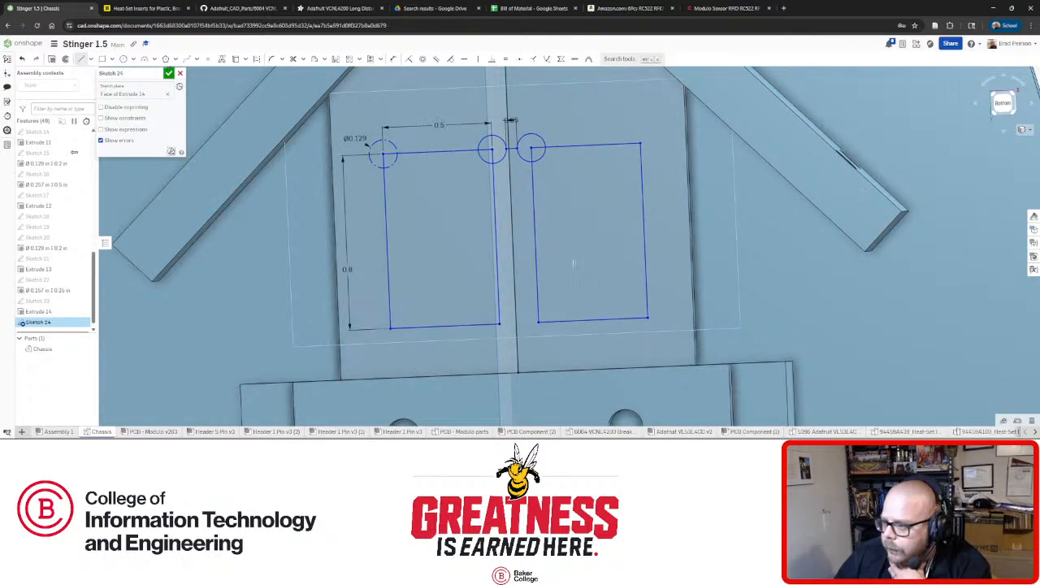
click(511, 212)
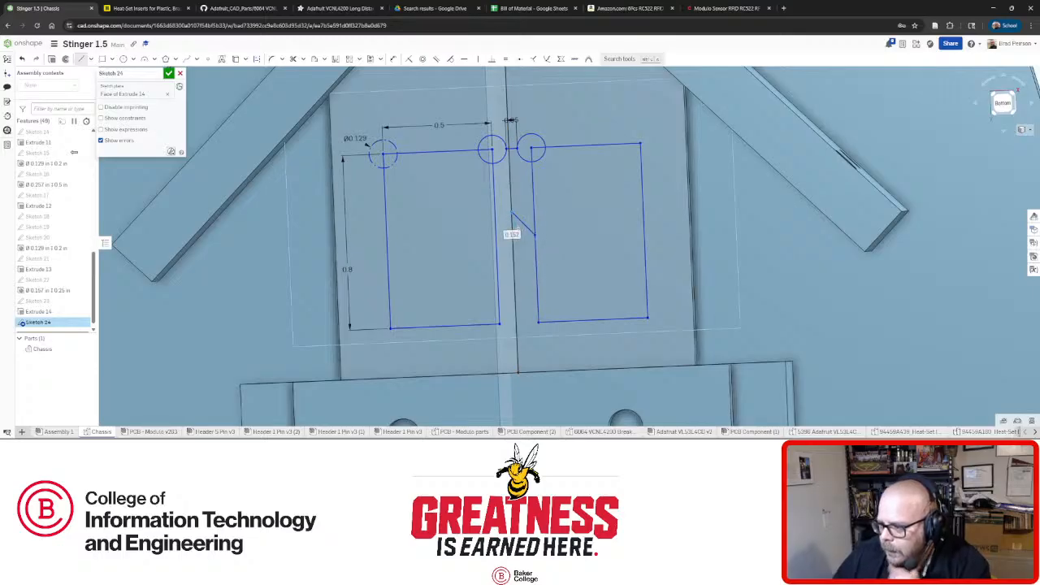
Draw a short line from the right rectangle to the chassis centre edge and nudge the rectangles left.
click(534, 212)
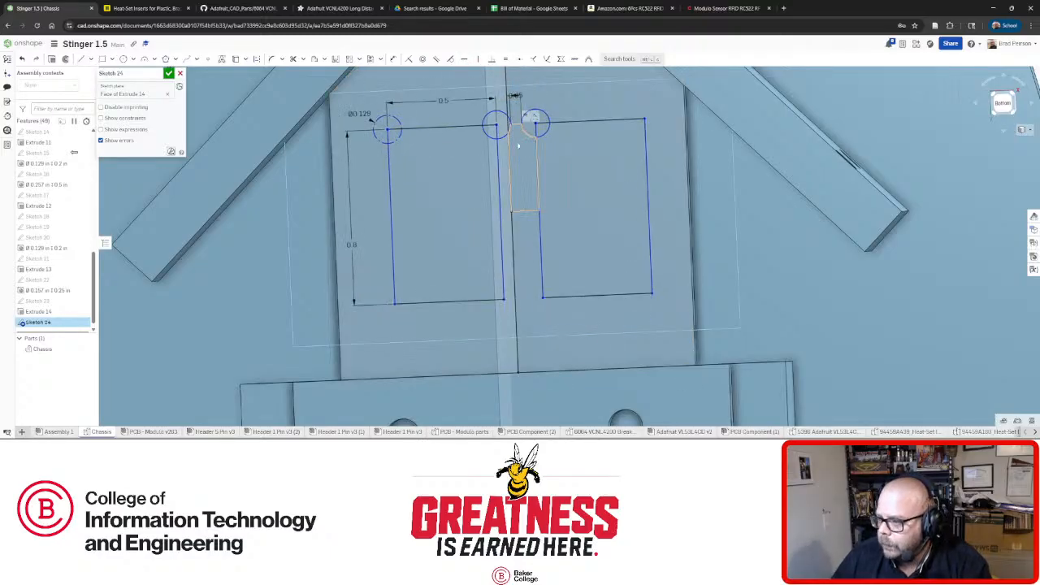
mouse_move(543, 284)
mouse_down()
mouse_move(512, 284)
mouse_move(532, 281)
mouse_up()
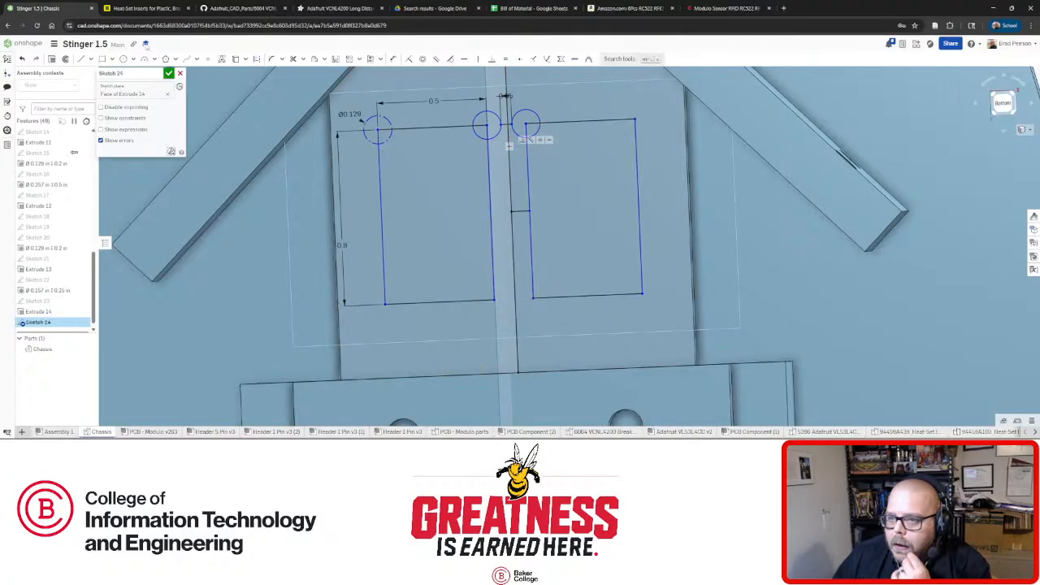
click(82, 62)
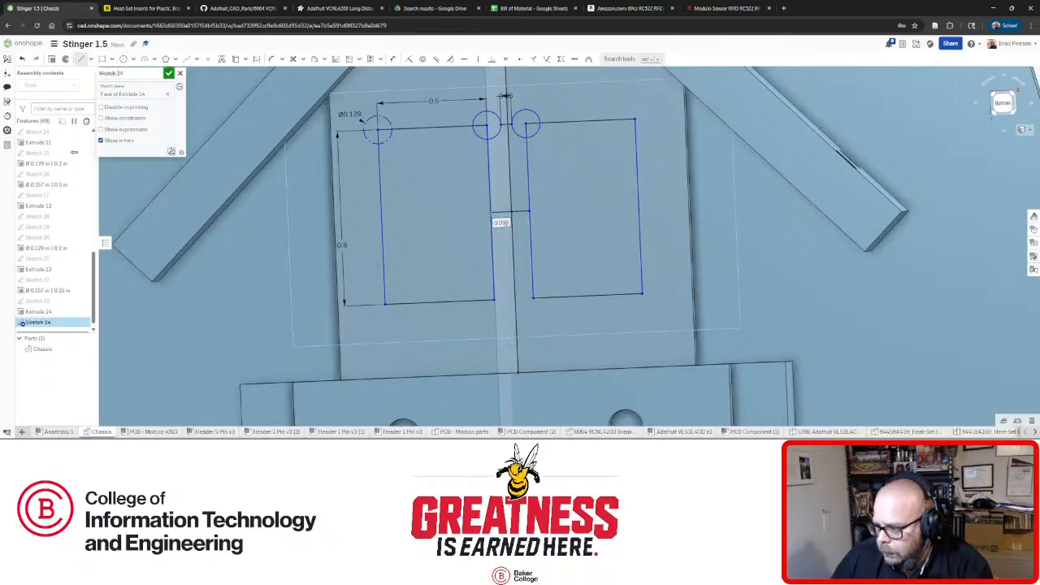
key(Escape)
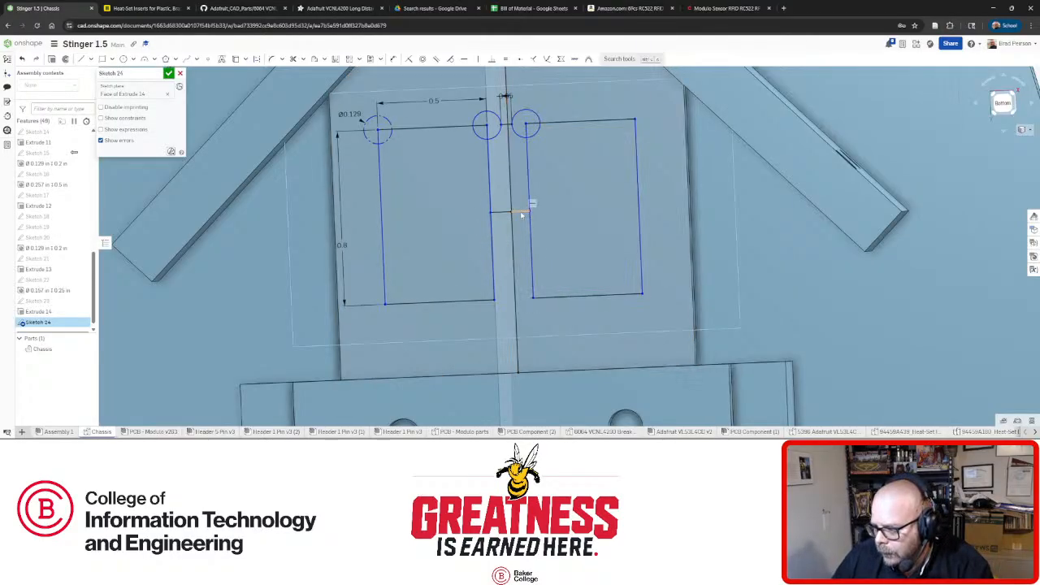
Constrain the short connecting segment to fully define the sketch and accept Sketch 24.
click(504, 214)
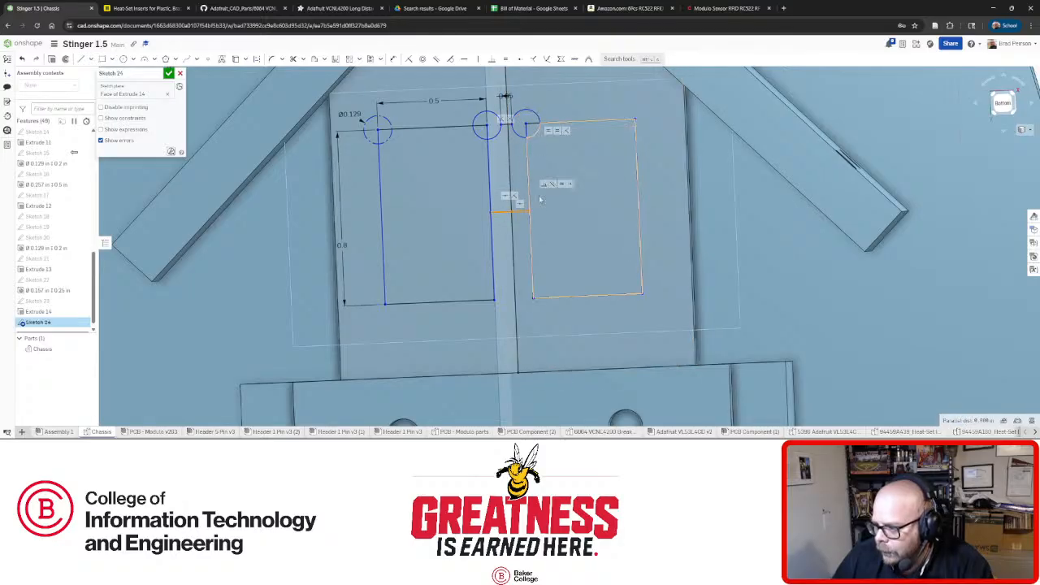
click(494, 60)
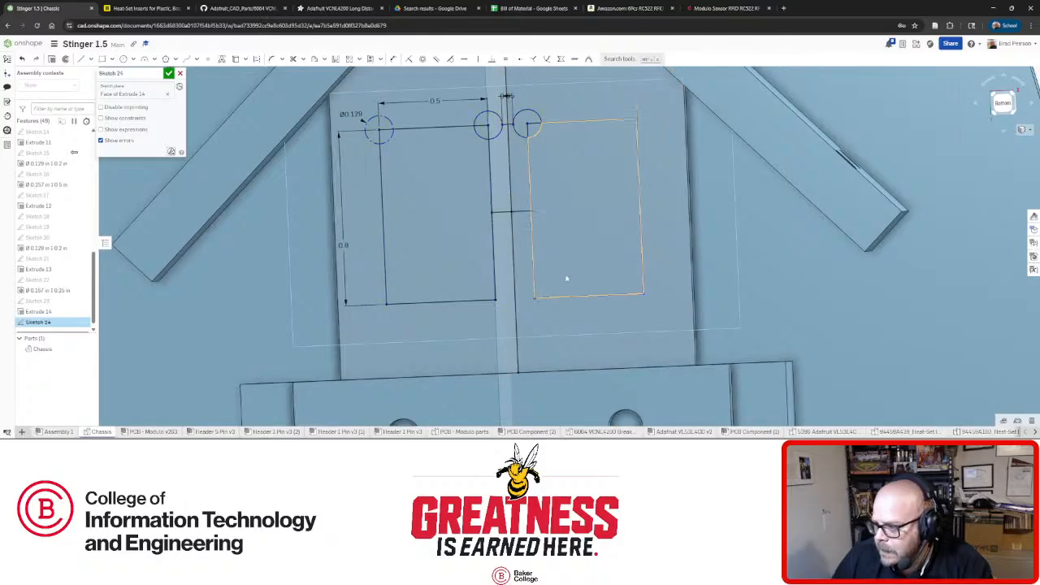
scroll(612, 218, down, 5)
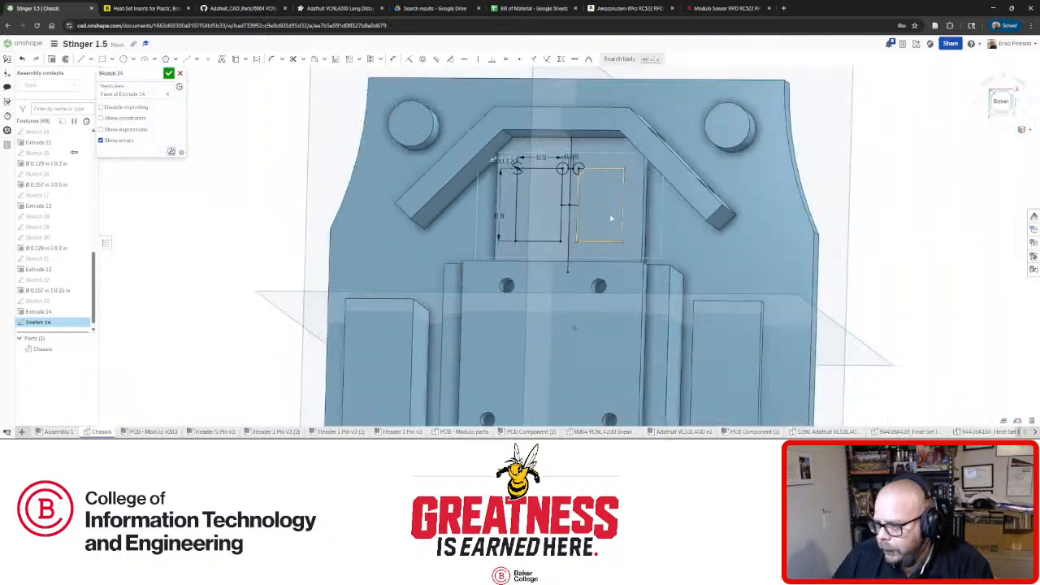
scroll(620, 221, down, 3)
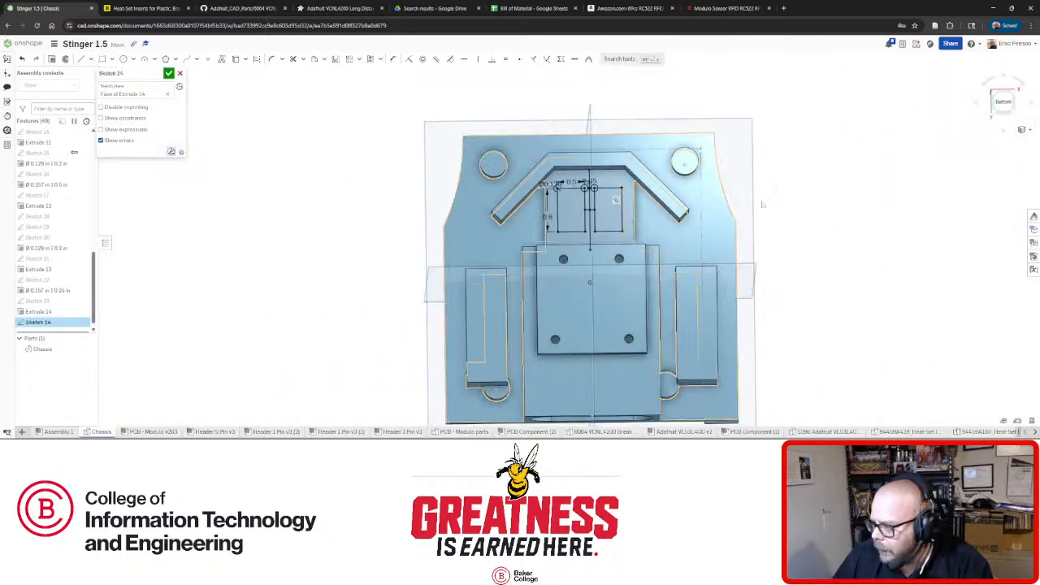
scroll(926, 149, up, 3)
click(169, 73)
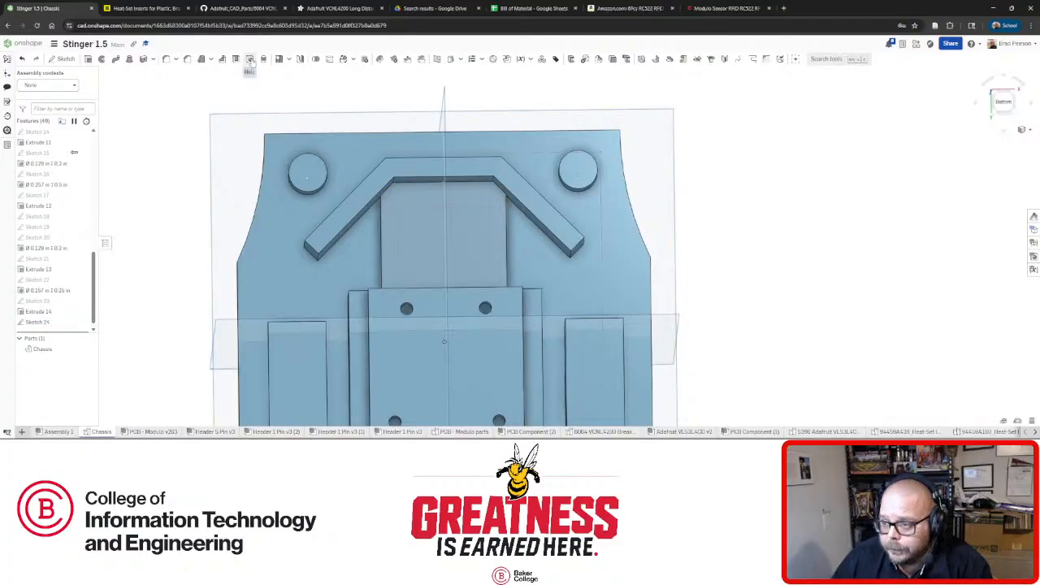
click(263, 59)
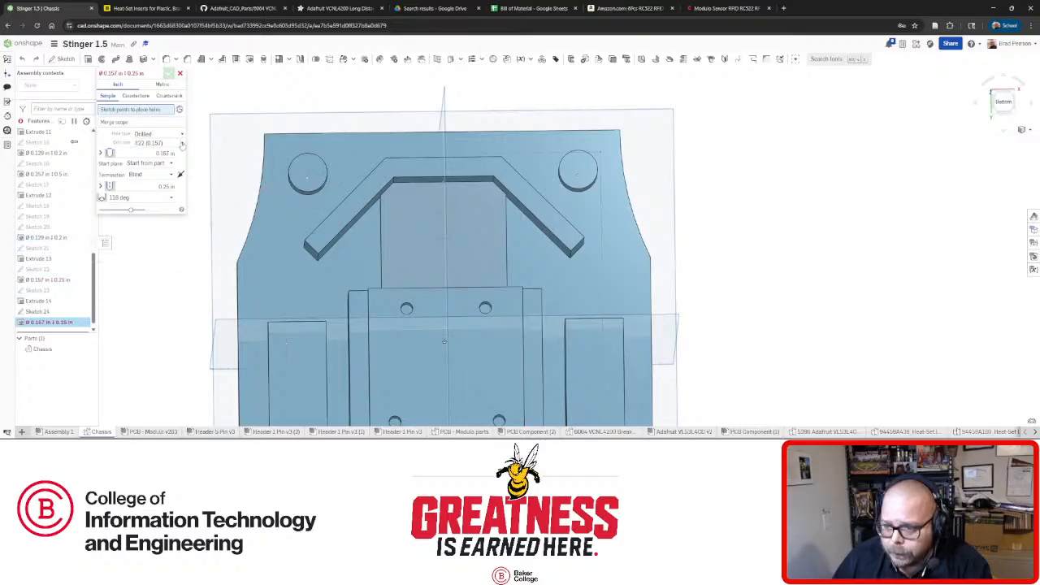
Set the hole feature to a Ø0.129 in drill size with a flat-bottomed tip.
click(182, 143)
scroll(163, 204, up, 2)
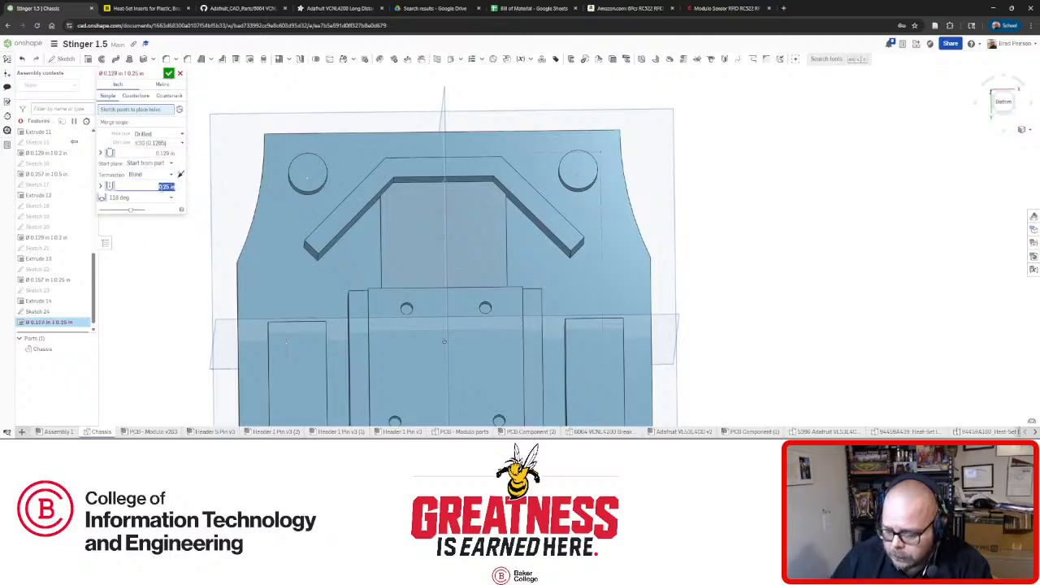
click(155, 198)
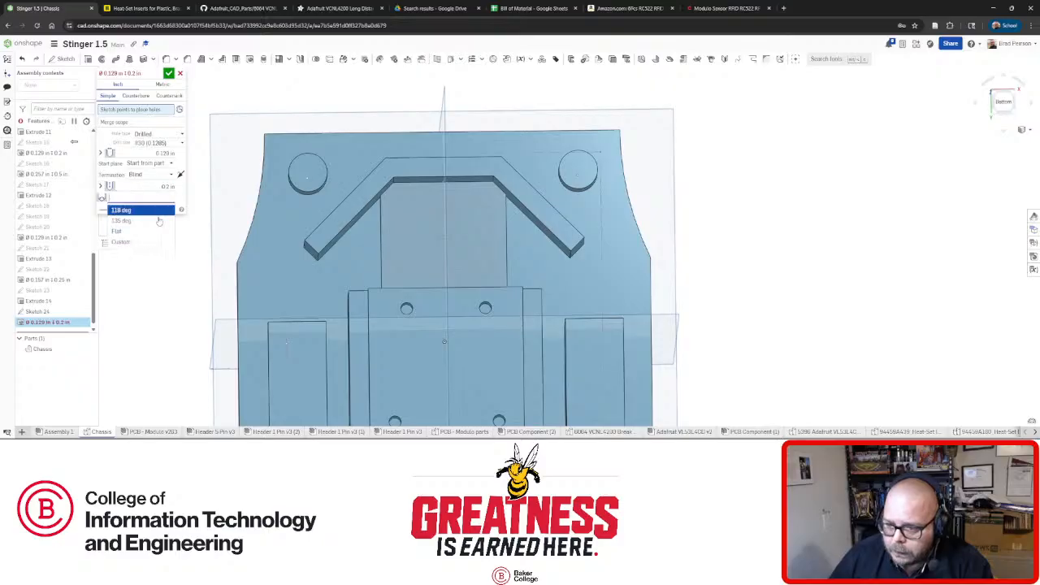
click(134, 232)
scroll(456, 231, up, 4)
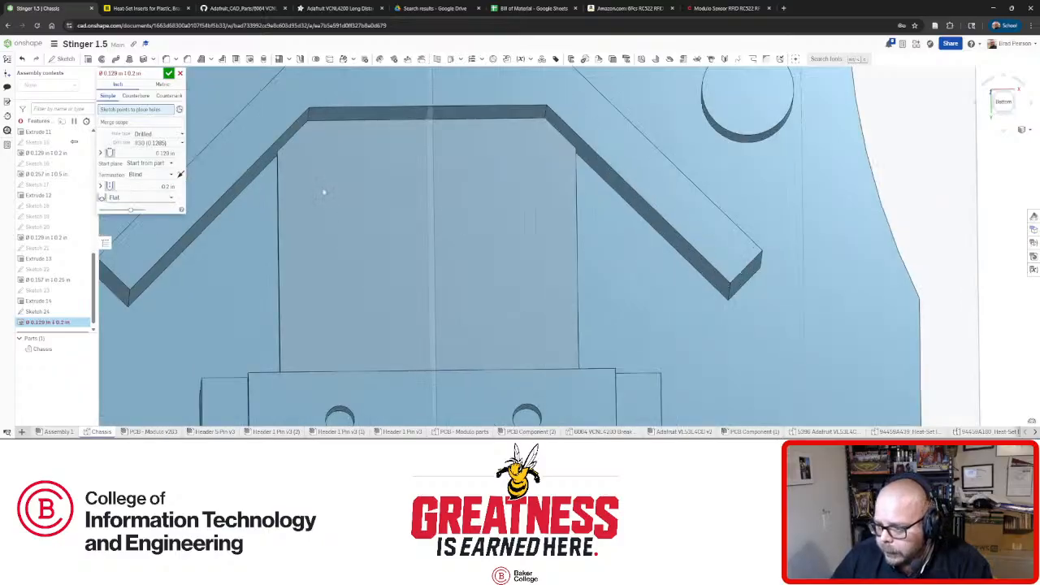
Place holes at all eight rectangle corner points of Sketch 24 and confirm the hole feature.
click(318, 184)
click(410, 180)
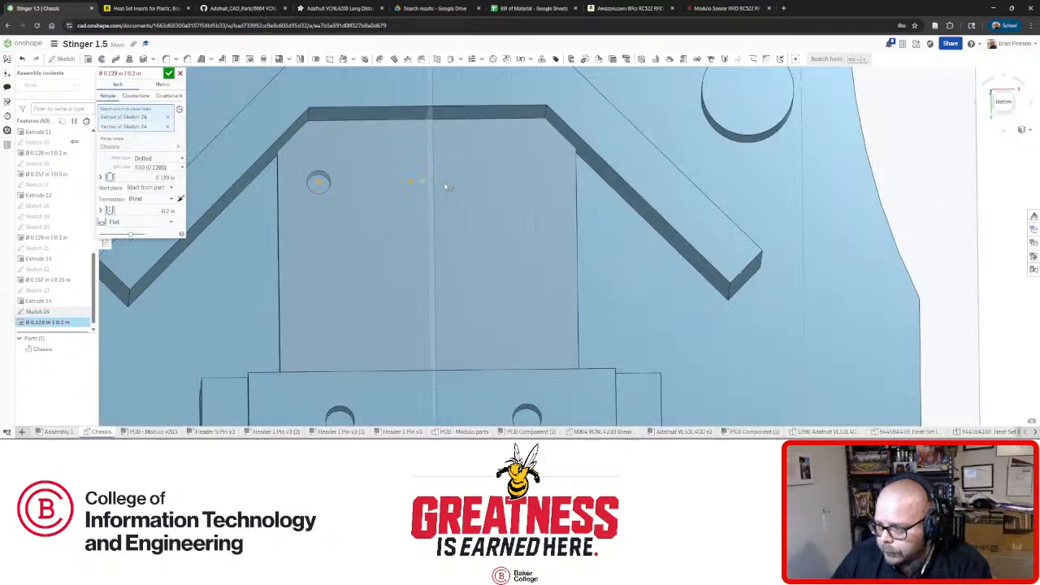
click(445, 182)
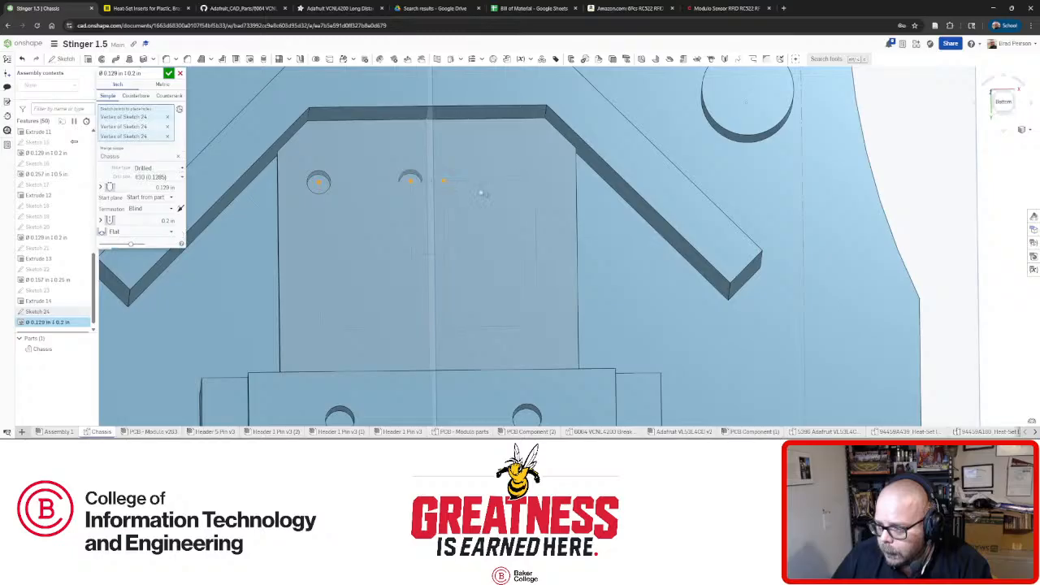
click(536, 182)
click(536, 325)
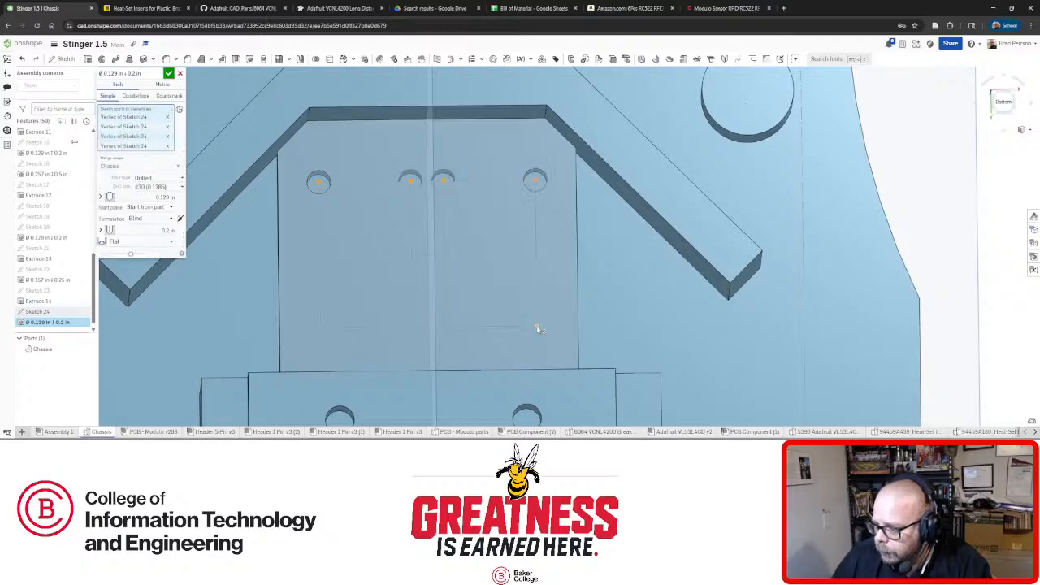
click(412, 327)
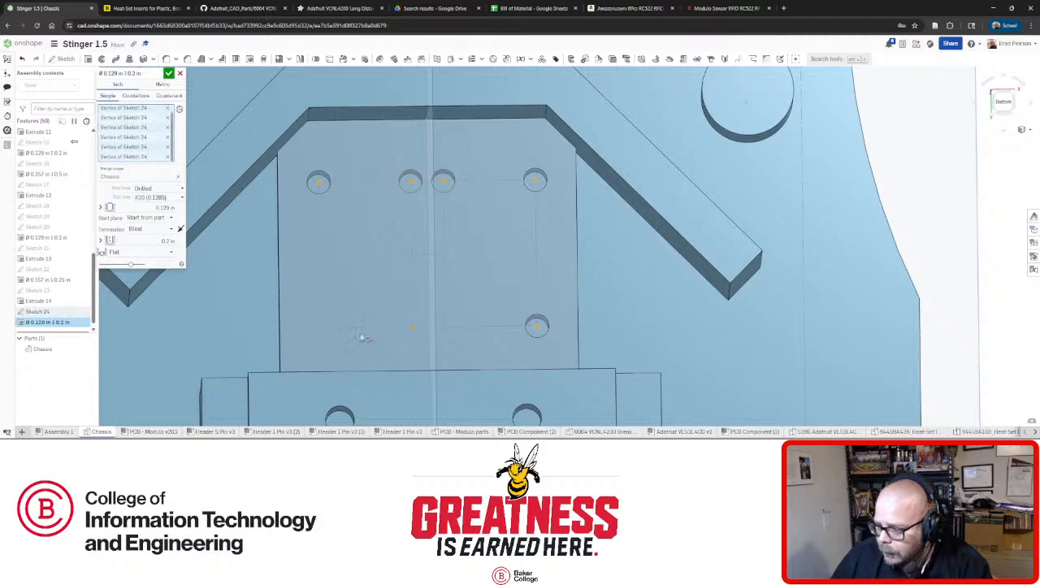
click(321, 329)
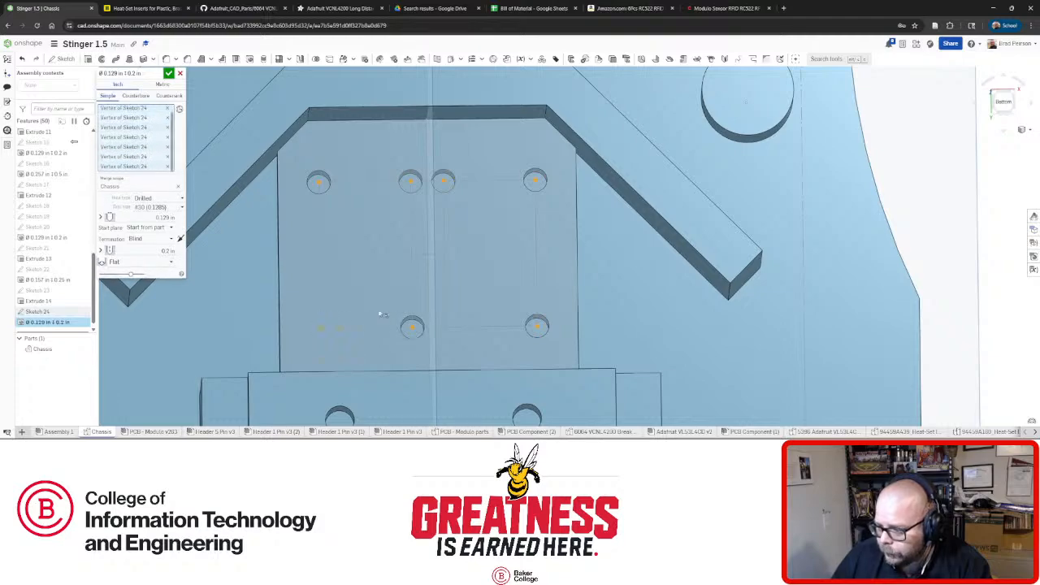
click(445, 329)
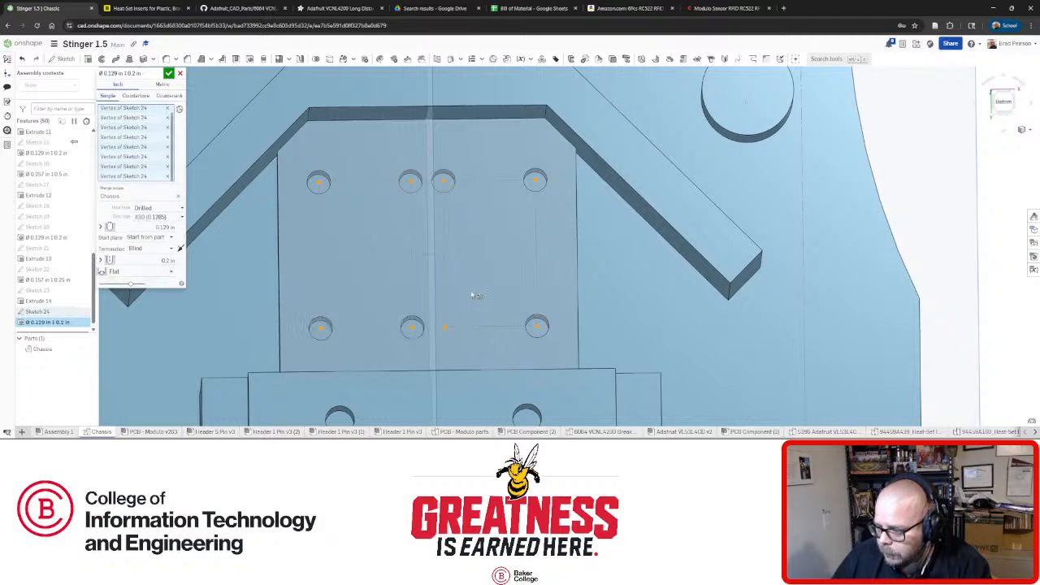
mouse_move(474, 295)
right_down()
mouse_move(407, 304)
mouse_move(482, 301)
mouse_move(464, 295)
mouse_move(469, 282)
mouse_move(474, 298)
mouse_move(467, 291)
right_up()
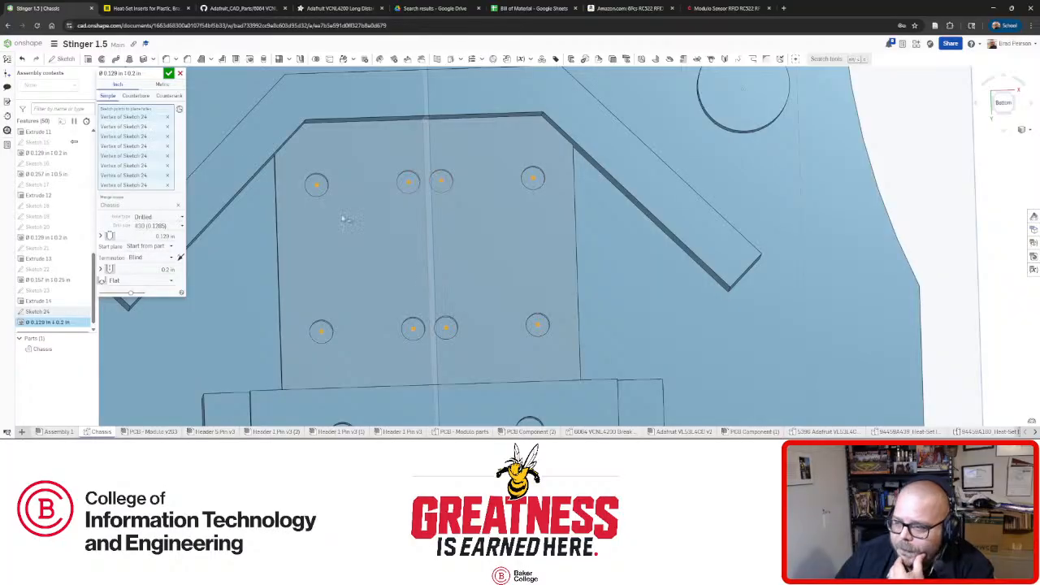
click(169, 74)
mouse_move(475, 242)
right_down()
mouse_move(469, 223)
mouse_move(468, 233)
right_up()
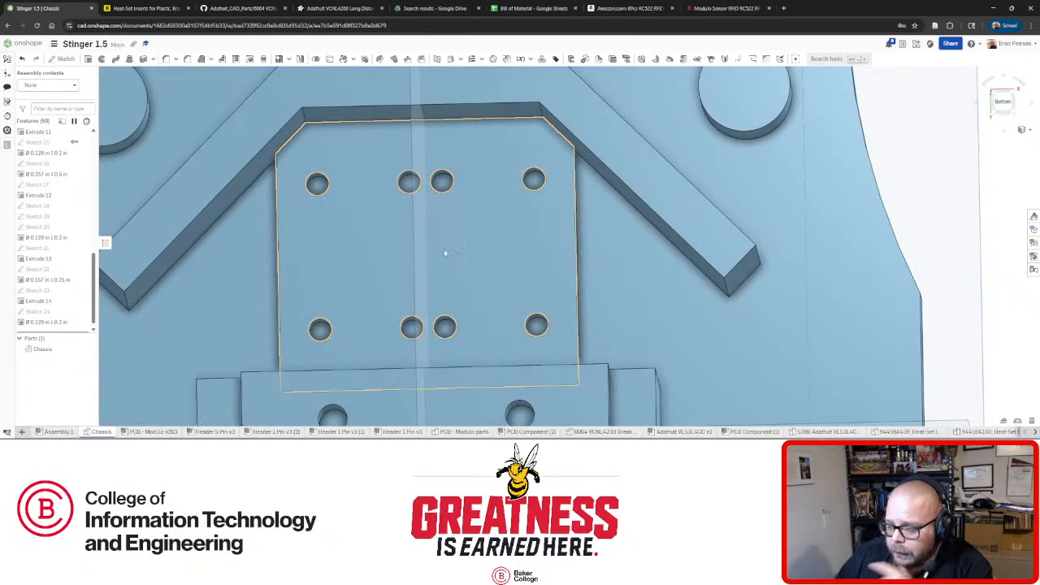
scroll(446, 256, down, 6)
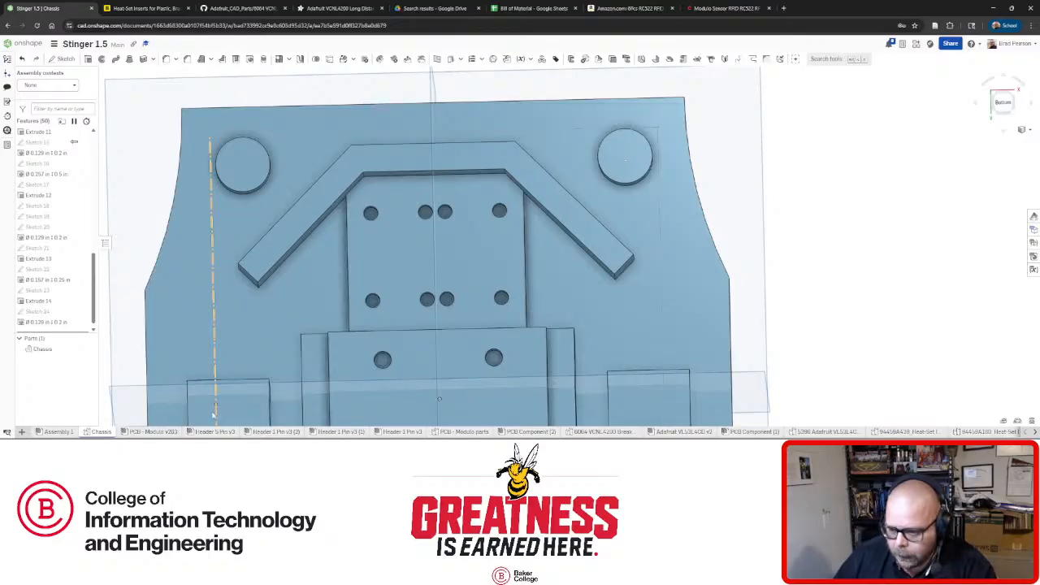
Switch from the Chassis part studio to the Assembly 1 tab.
click(57, 431)
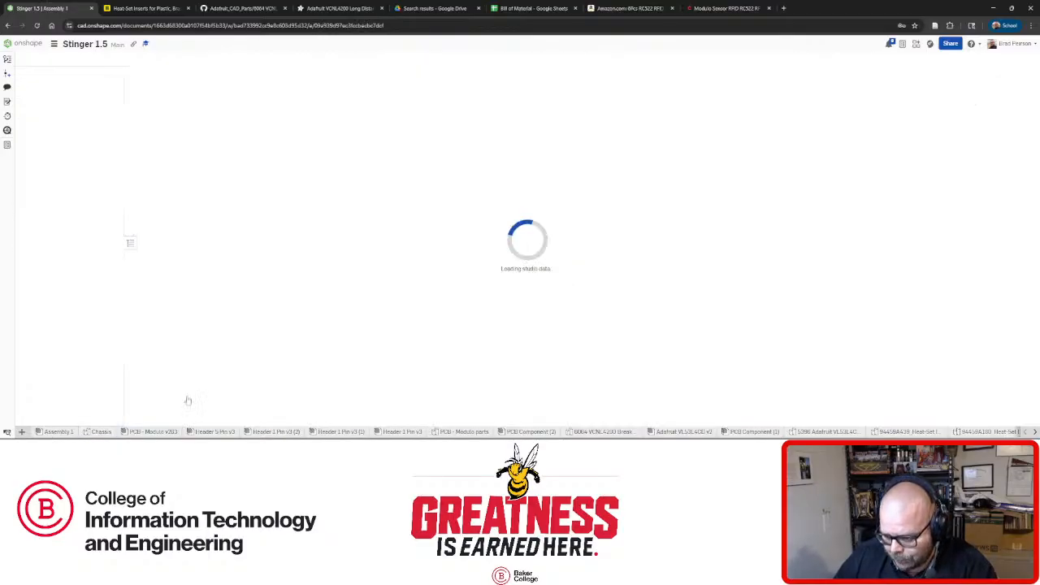
Browse Header 5 Pin v3, PCB Component (2), VCNL4200 and VL53L4CD tabs, settling on PCB Component (2).
right_drag(348, 289, 149, 434)
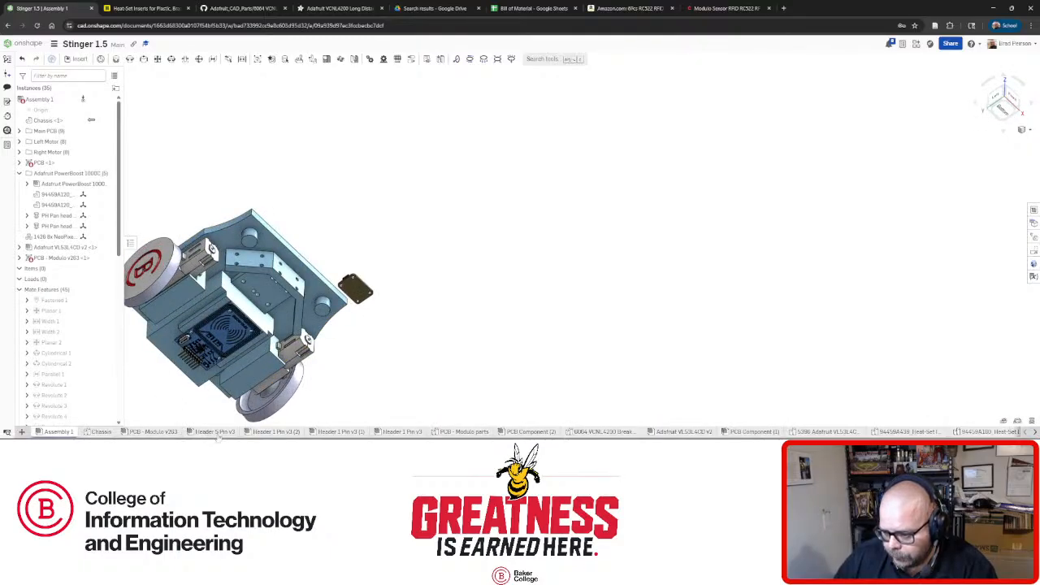
click(214, 431)
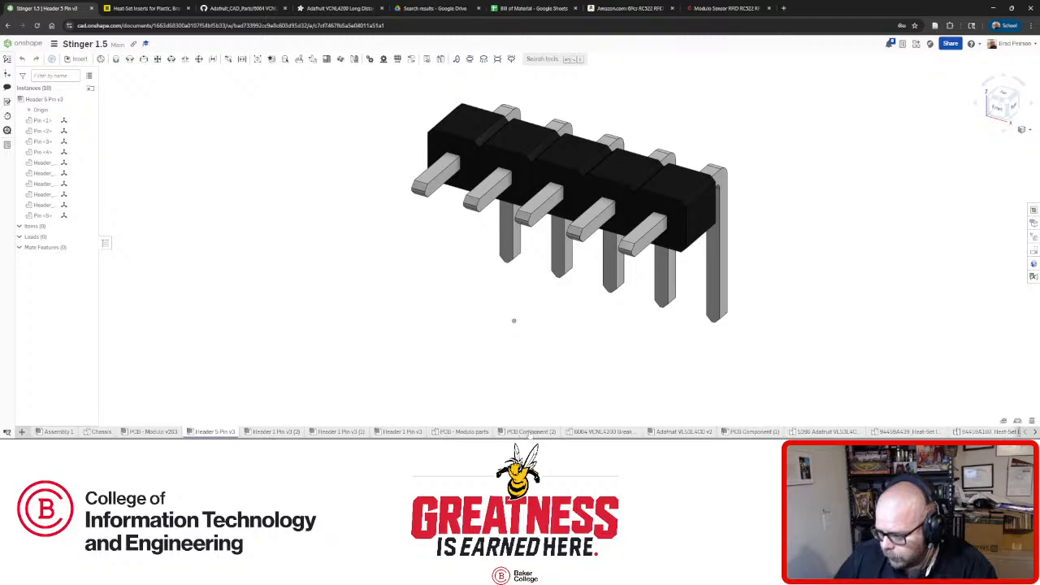
click(530, 432)
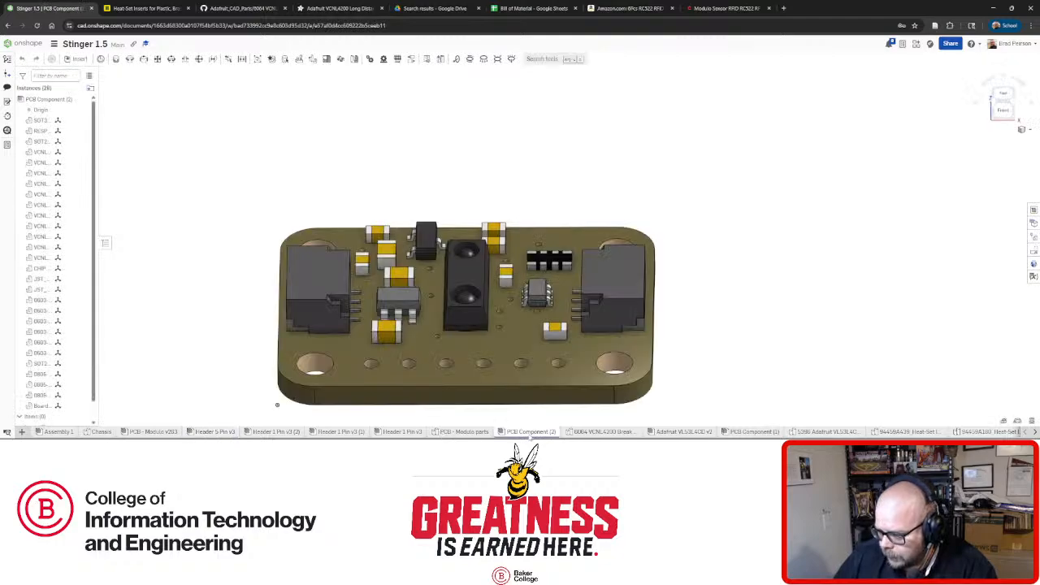
click(592, 432)
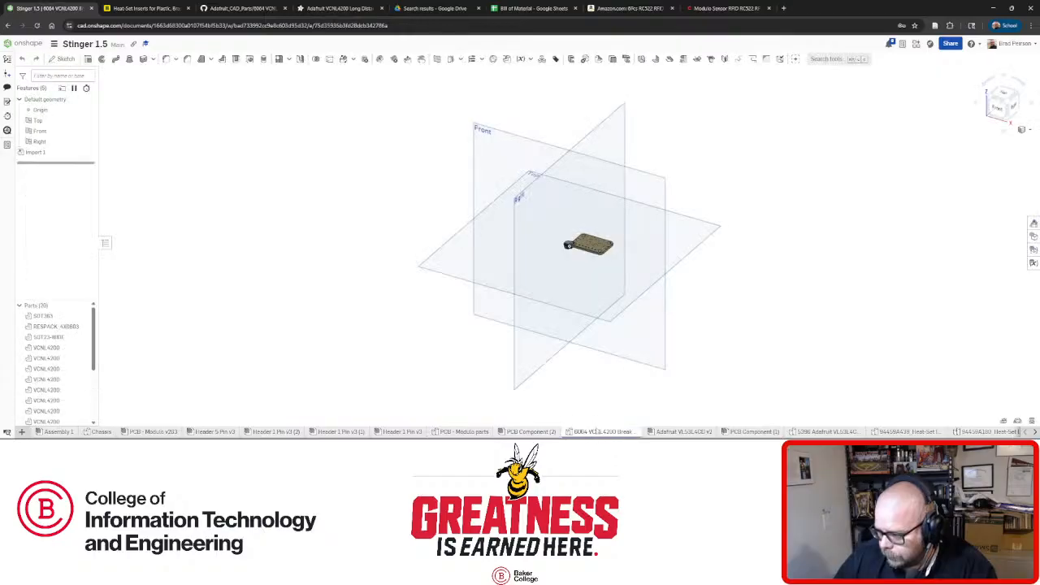
click(666, 433)
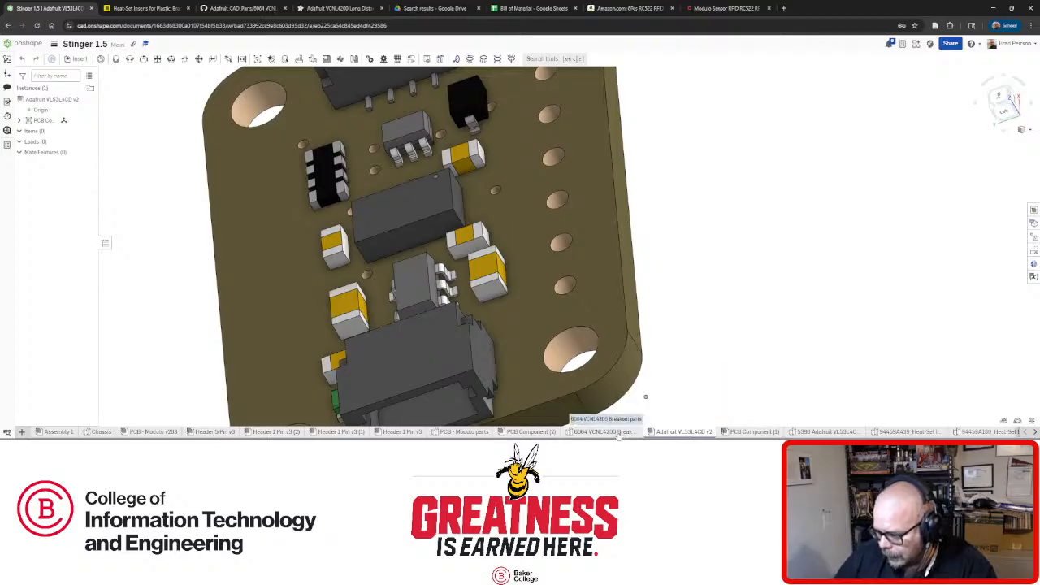
click(544, 432)
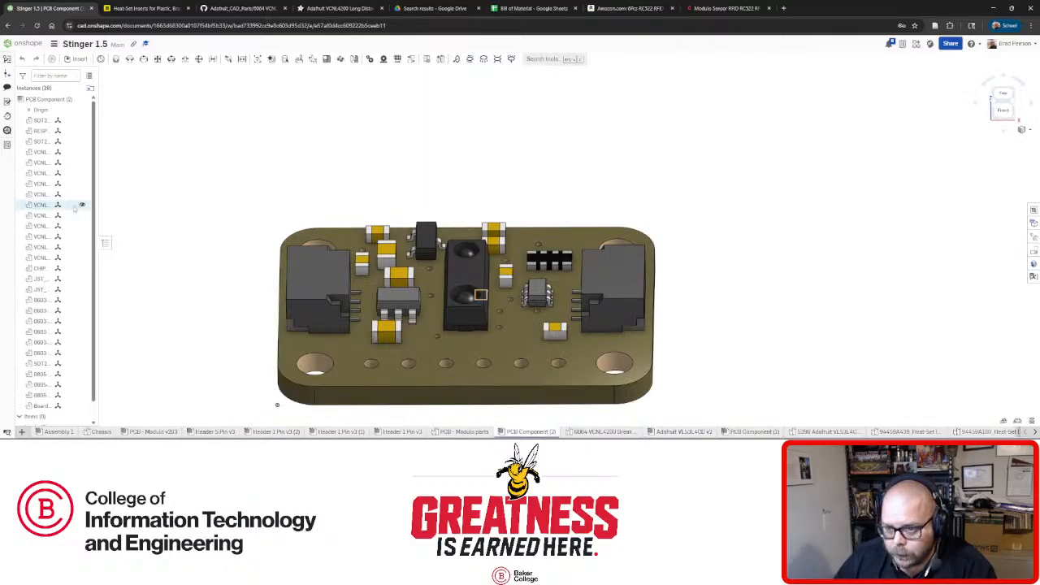
Select every board part from SOT3 down to Board and combine them into Group 1.
scroll(75, 211, down, 1)
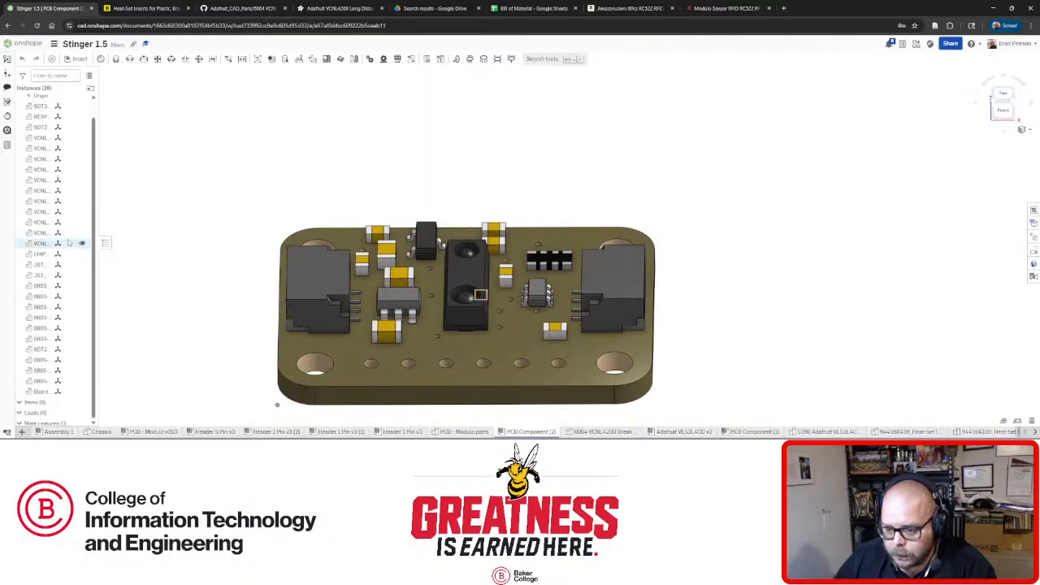
click(39, 386)
right_click(39, 386)
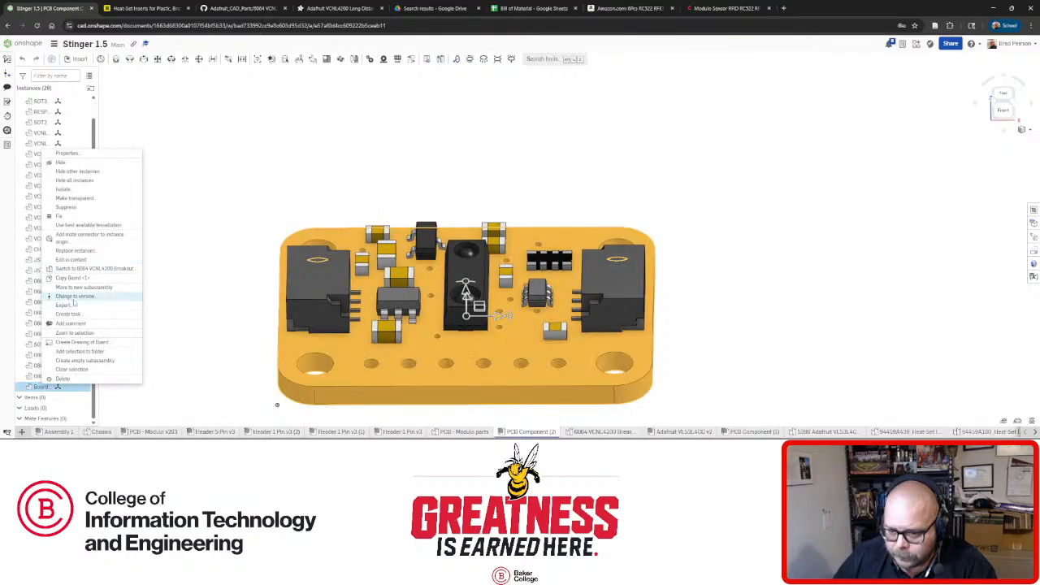
click(63, 216)
click(46, 388)
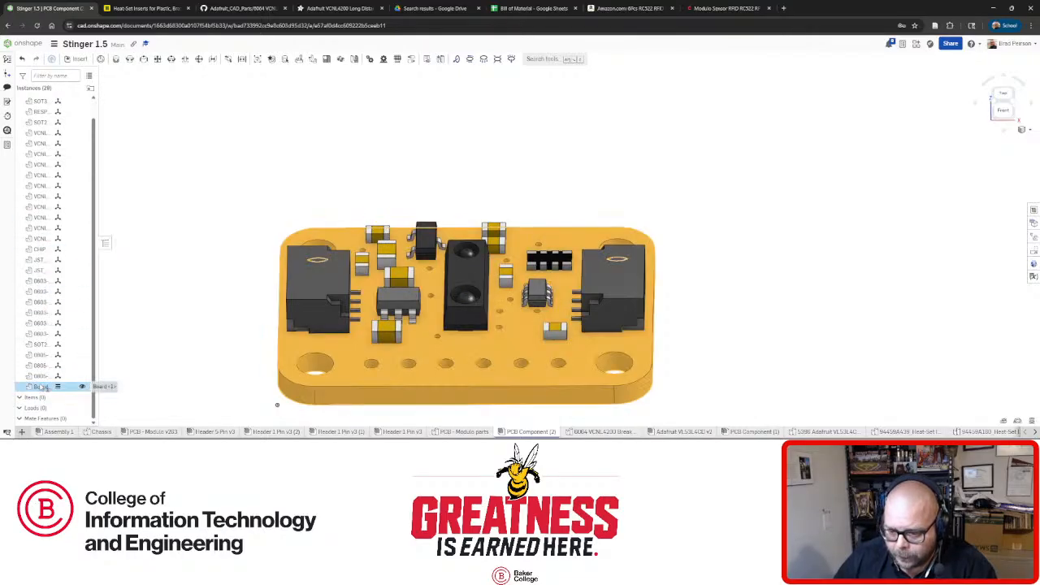
shift+click(38, 120)
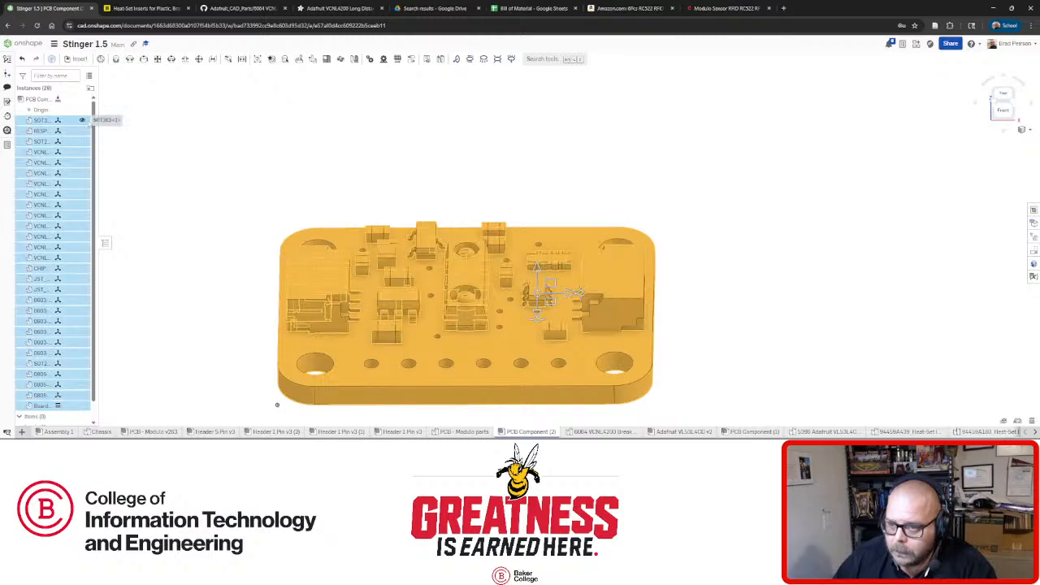
click(257, 60)
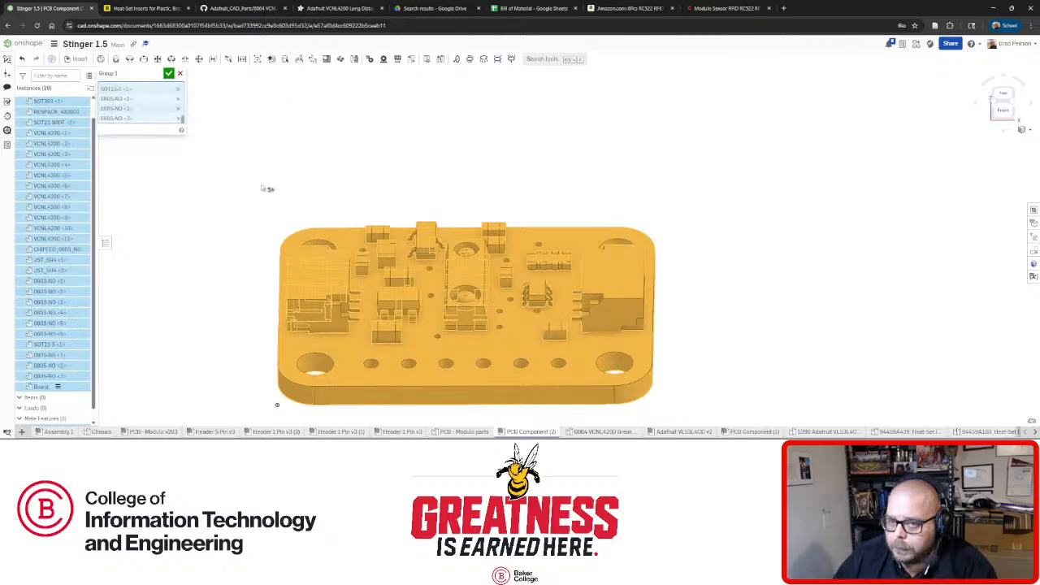
click(169, 74)
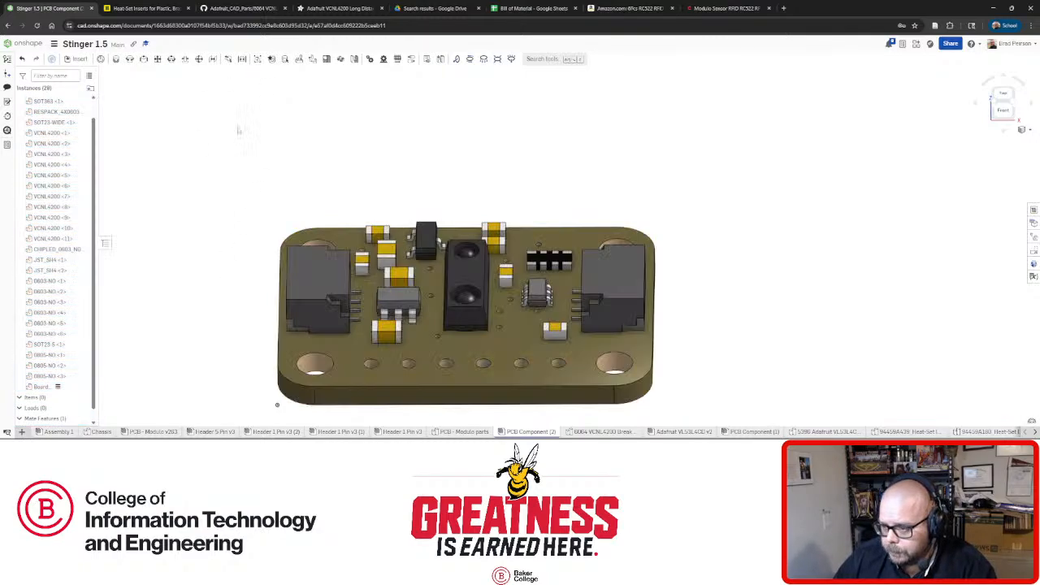
Return to Assembly 1 and browse the current document's assemblies in the Insert panel.
click(57, 431)
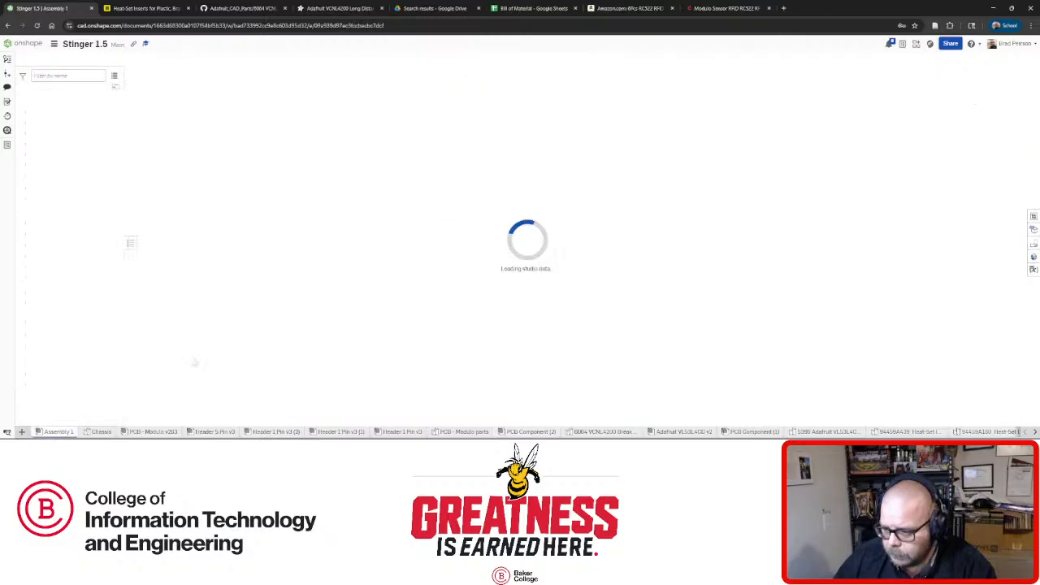
scroll(278, 256, up, 5)
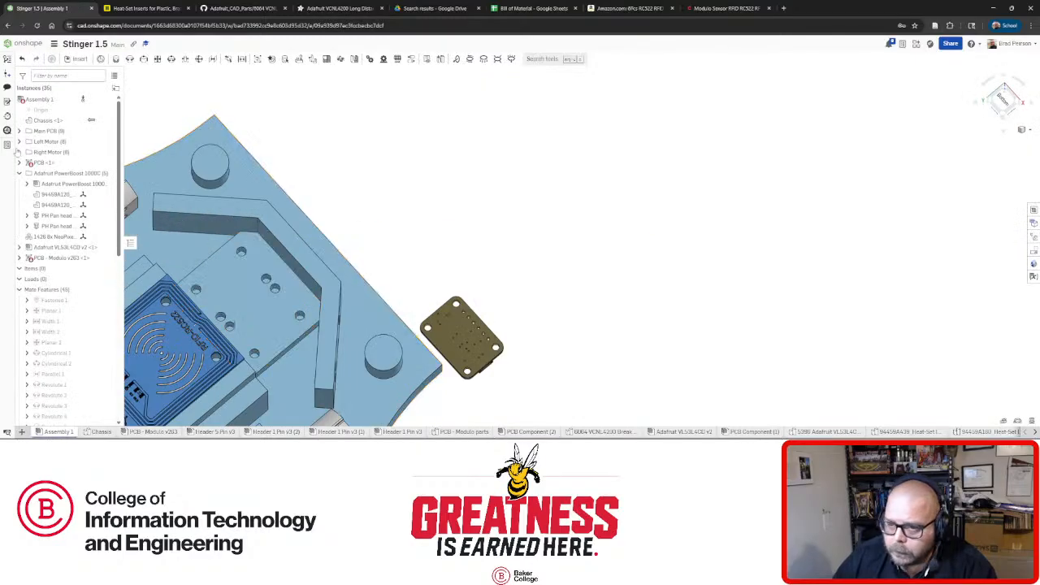
click(78, 59)
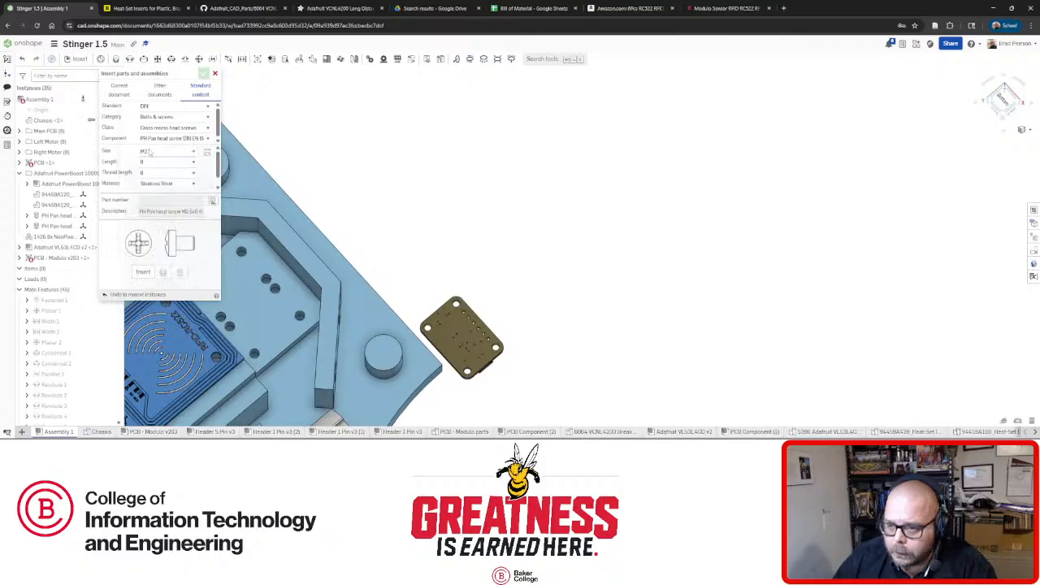
click(215, 74)
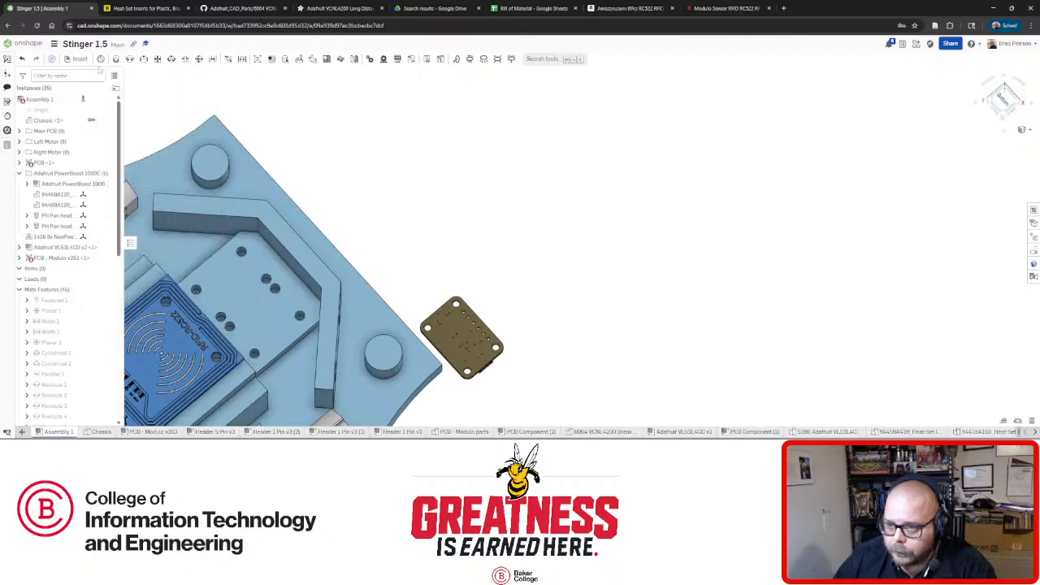
click(78, 59)
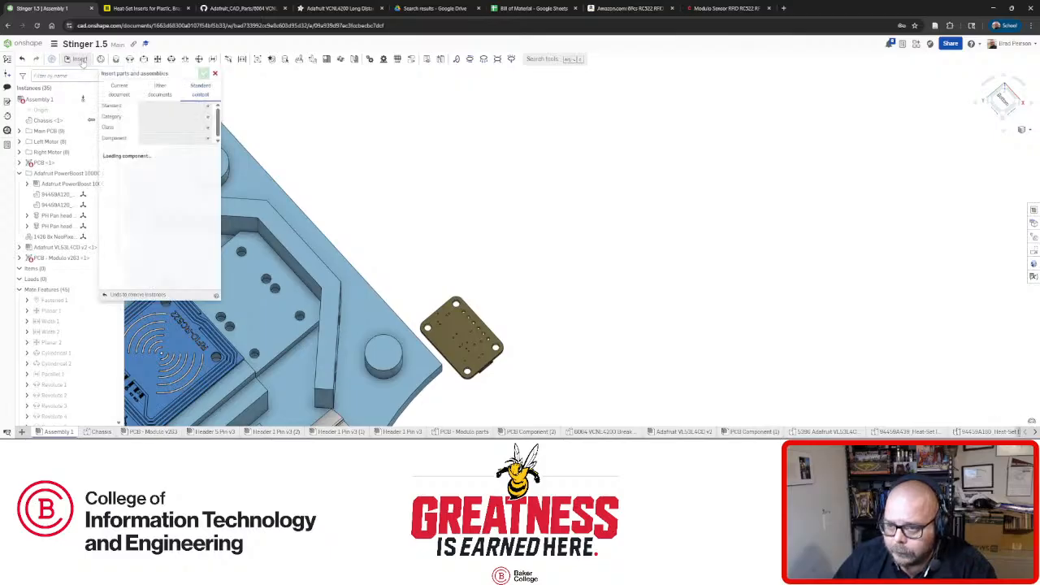
click(119, 90)
click(189, 124)
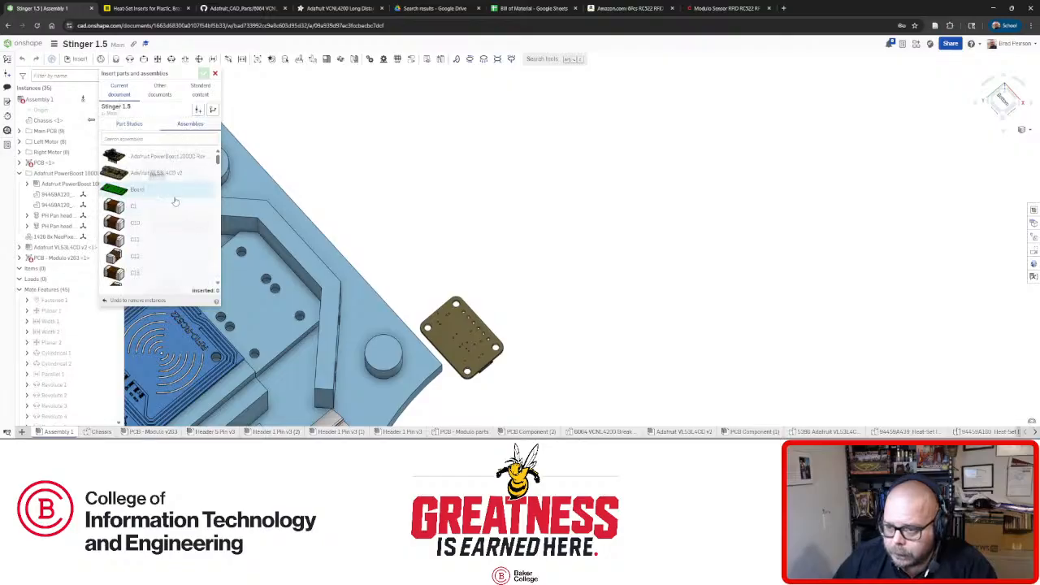
scroll(176, 189, down, 10)
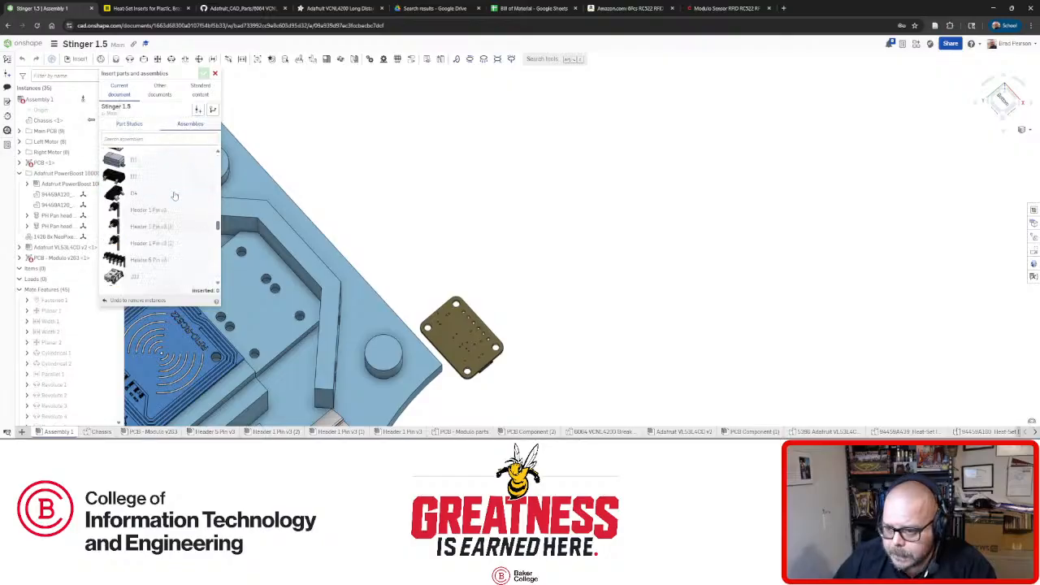
scroll(180, 193, down, 10)
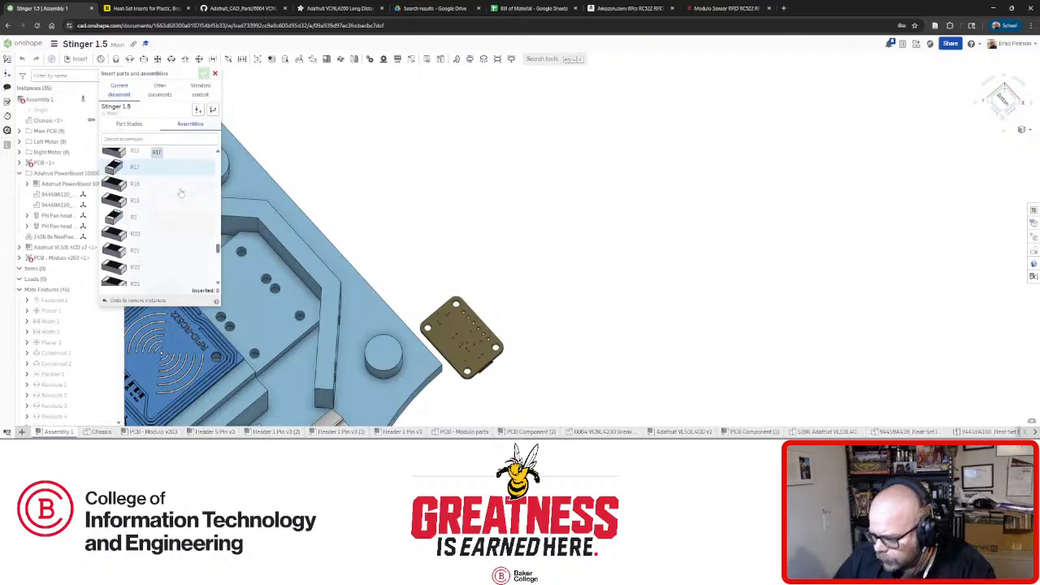
scroll(180, 193, up, 5)
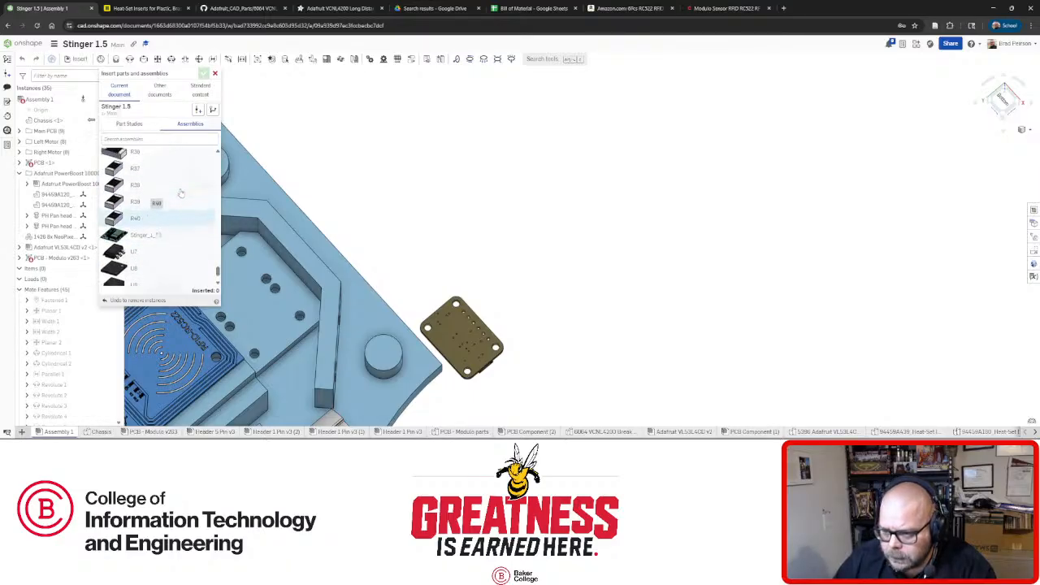
scroll(181, 193, up, 4)
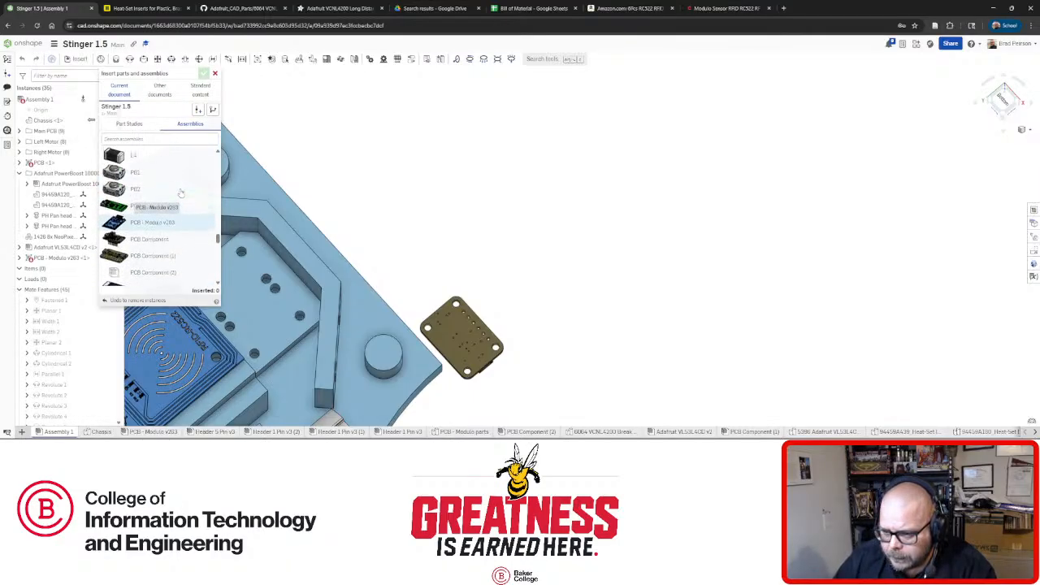
Insert two PCB Component (2) boards, placing both beside the chassis, and finish inserting.
click(154, 273)
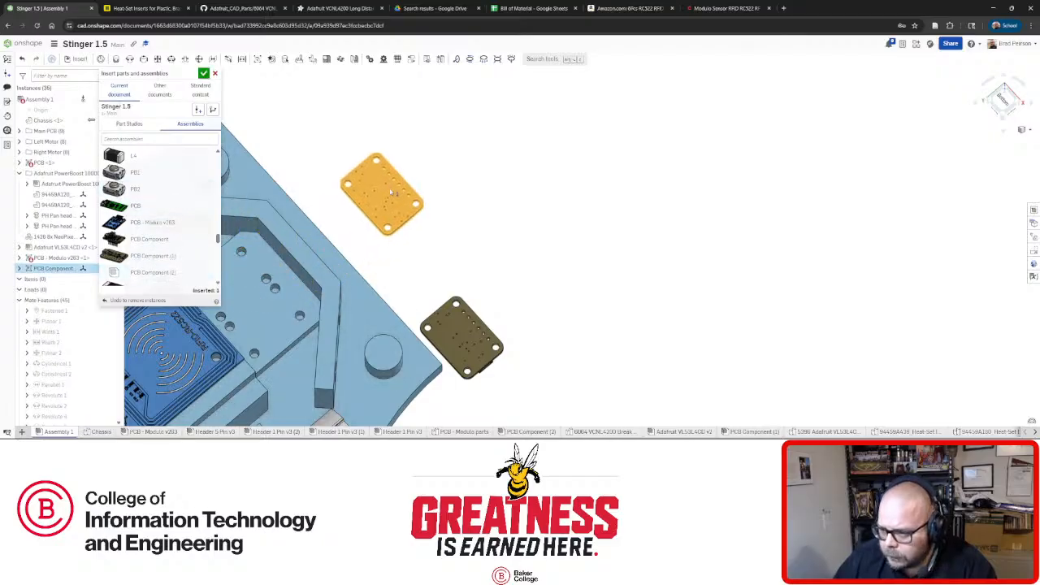
click(391, 192)
right_drag(392, 192, 211, 239)
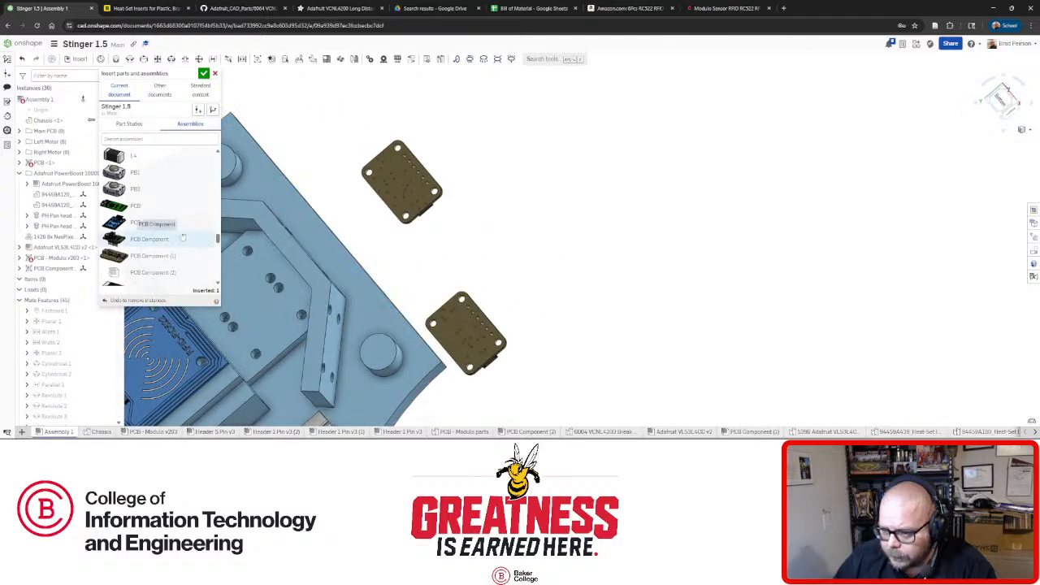
click(159, 273)
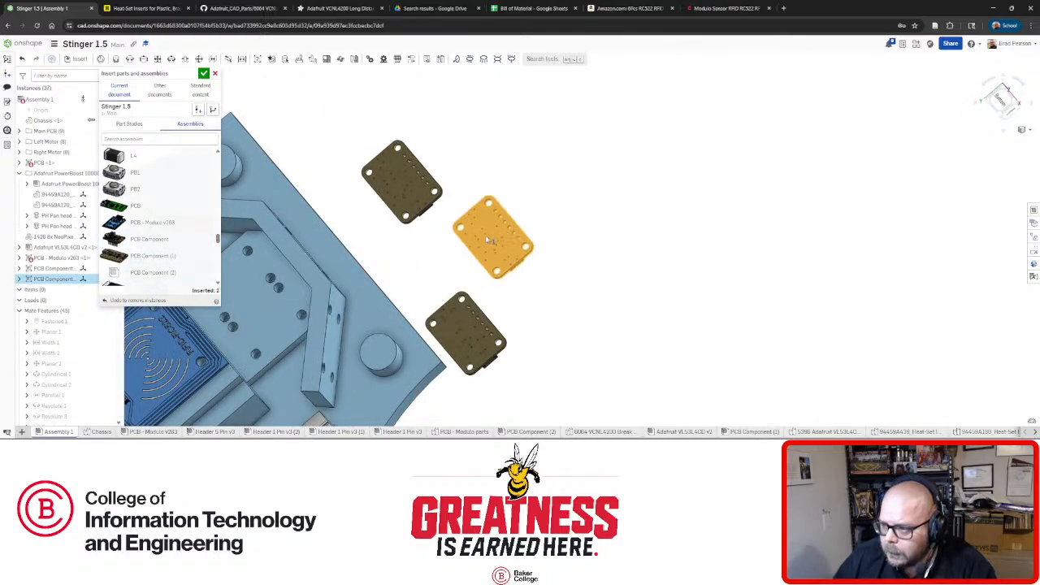
click(488, 239)
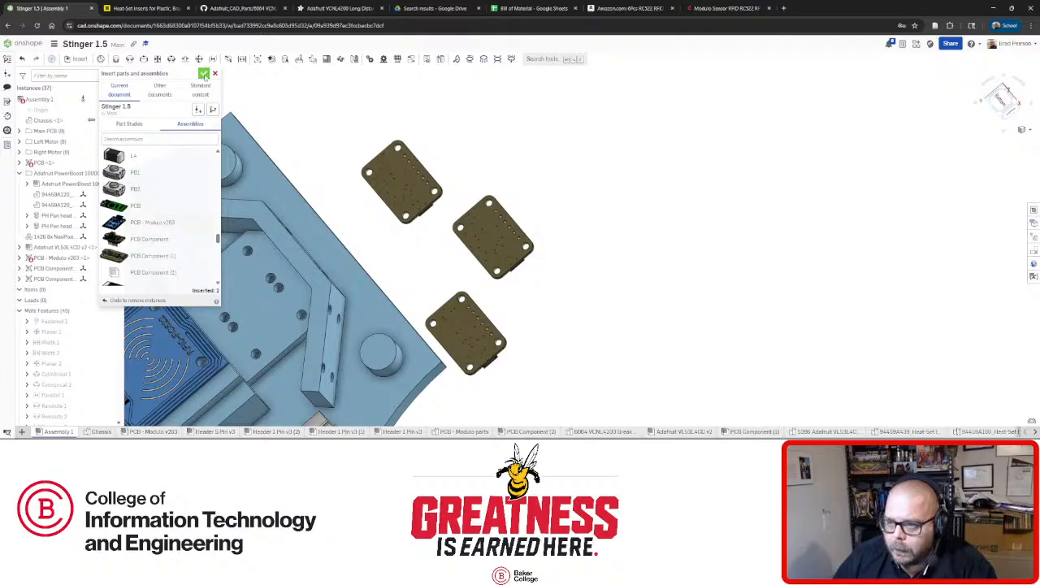
click(204, 73)
click(129, 59)
Revolute-mate the first board's corner hole to a chassis pocket hole, flipping its orientation.
scroll(400, 143, up, 4)
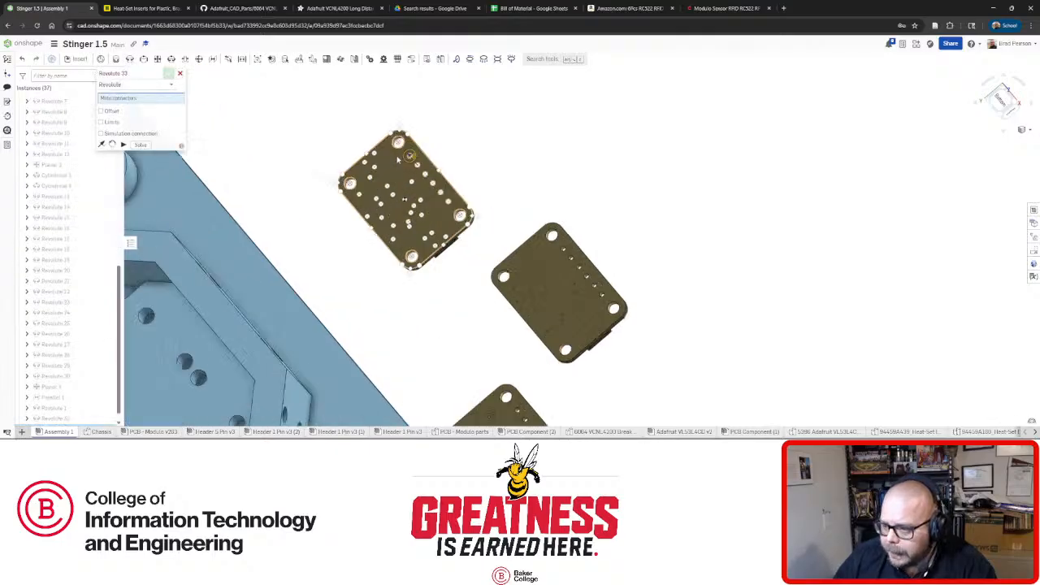
click(400, 141)
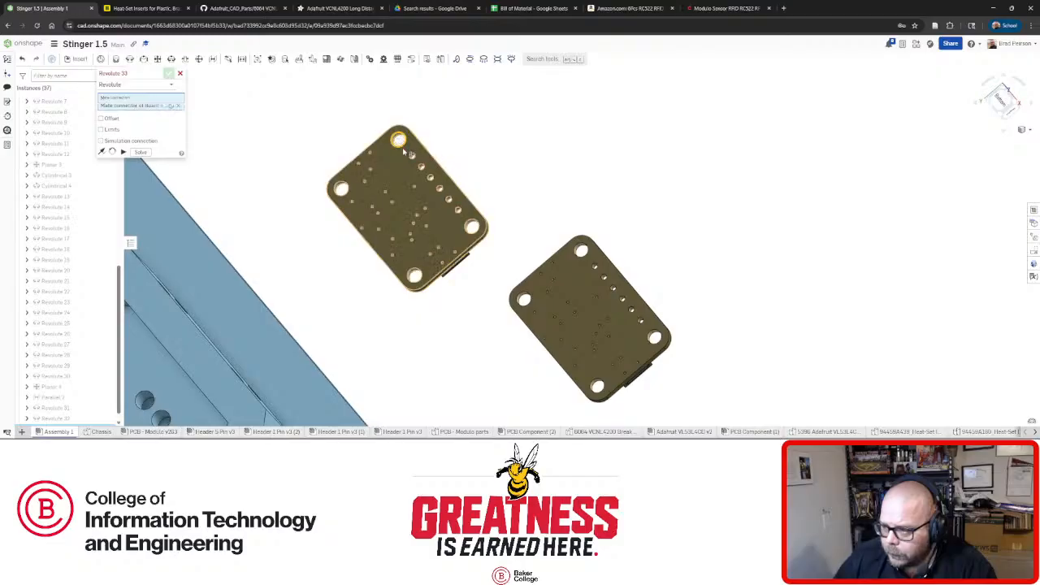
mouse_move(411, 235)
right_down()
mouse_move(296, 158)
mouse_move(255, 157)
mouse_move(291, 155)
mouse_move(405, 222)
right_up()
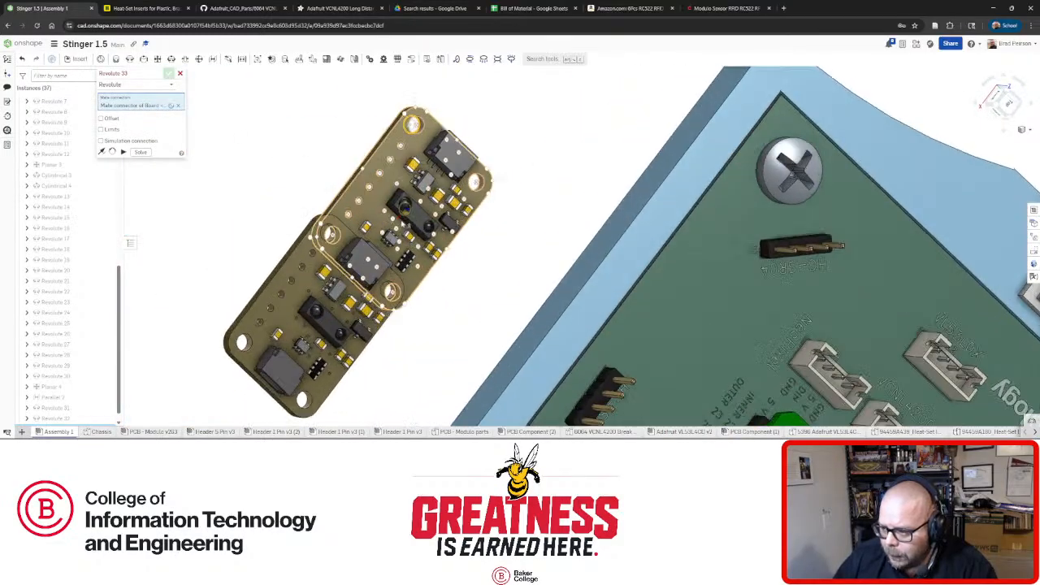
scroll(410, 209, up, 5)
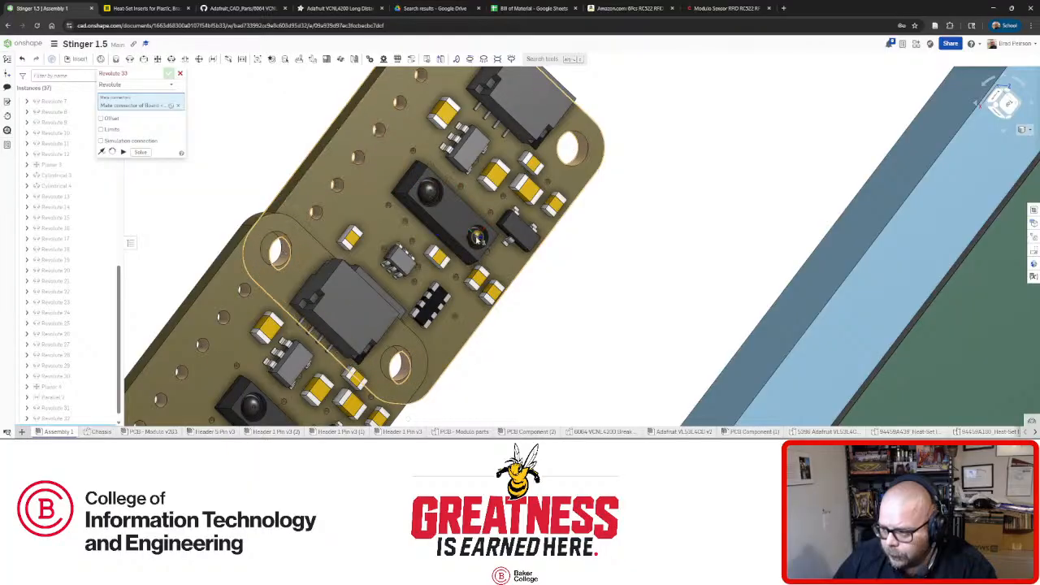
right_drag(451, 213, 423, 241)
scroll(407, 222, down, 3)
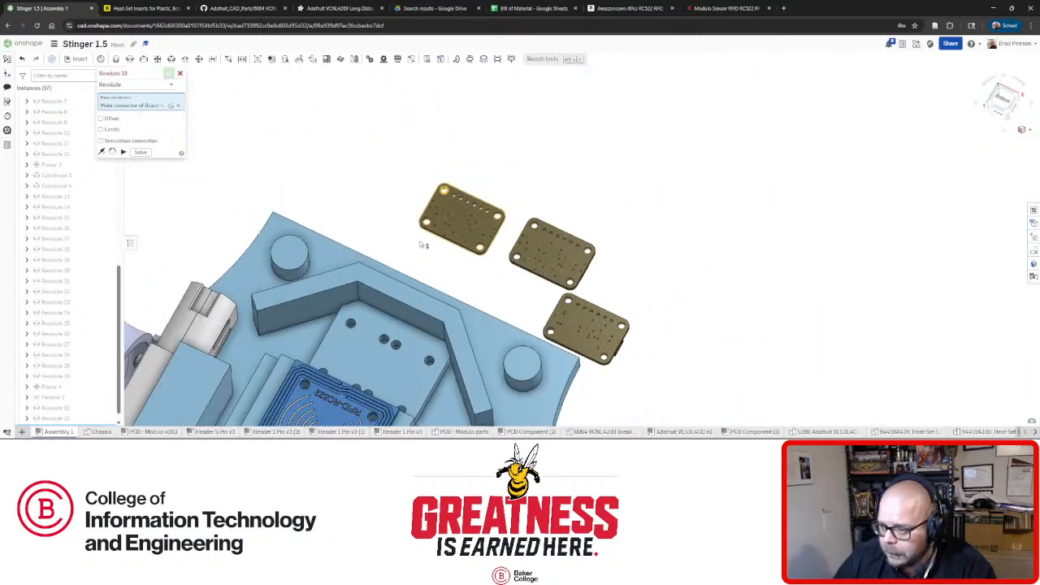
scroll(366, 331, up, 2)
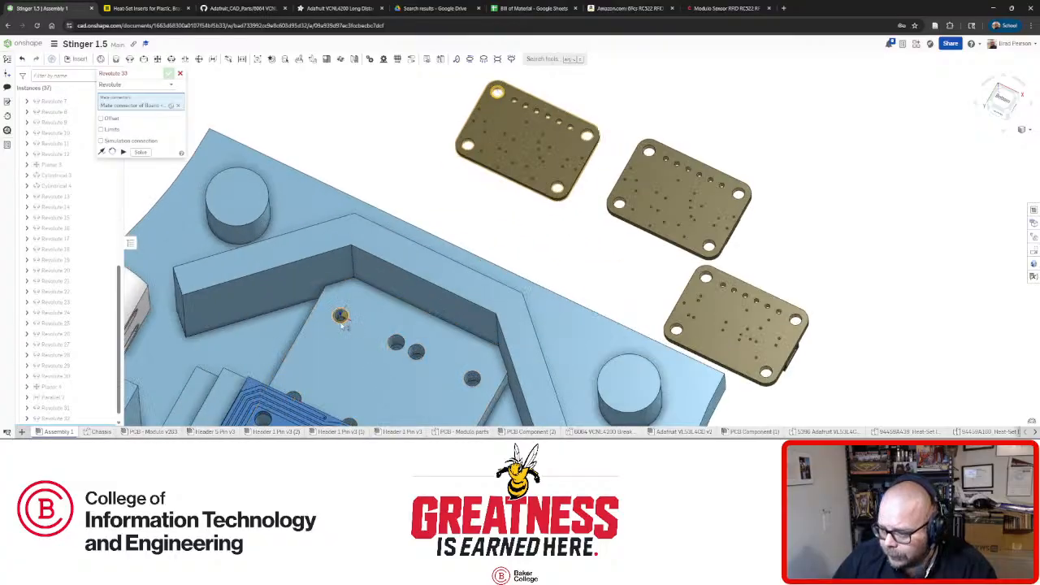
click(340, 315)
click(404, 340)
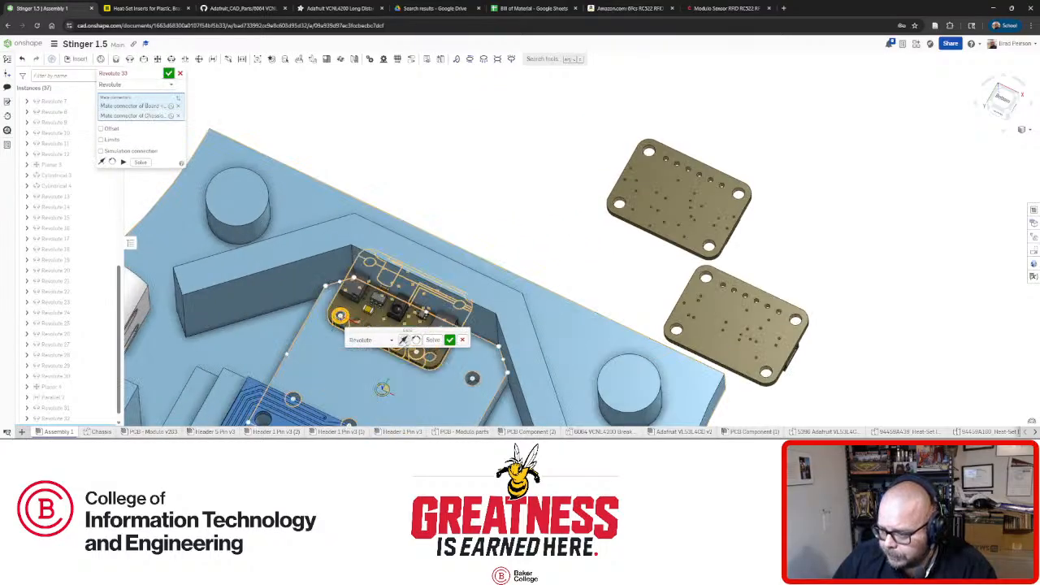
click(449, 340)
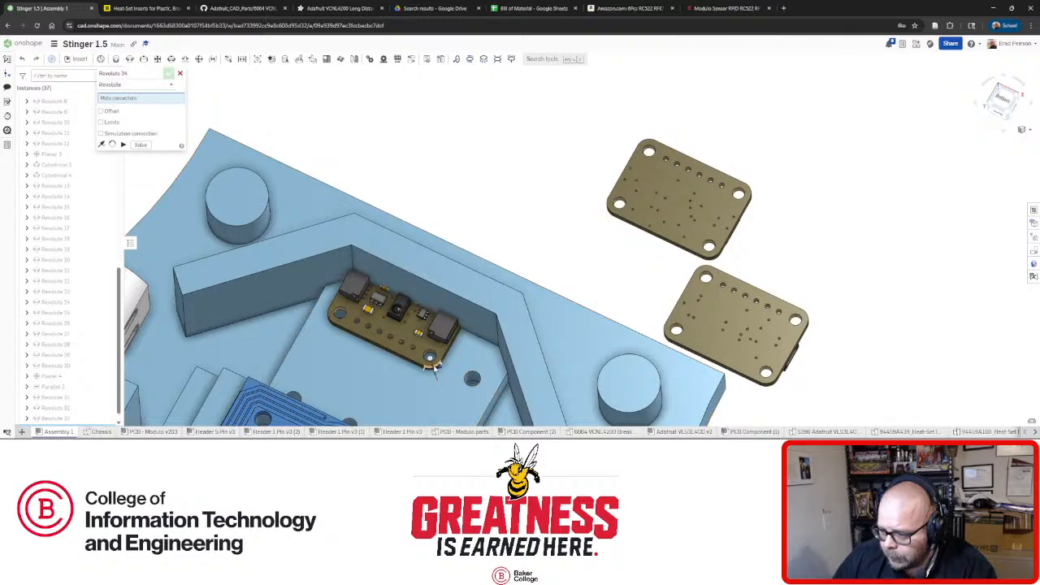
Snap another corner hole of the mounted board onto a chassis hole.
right_drag(435, 368, 443, 360)
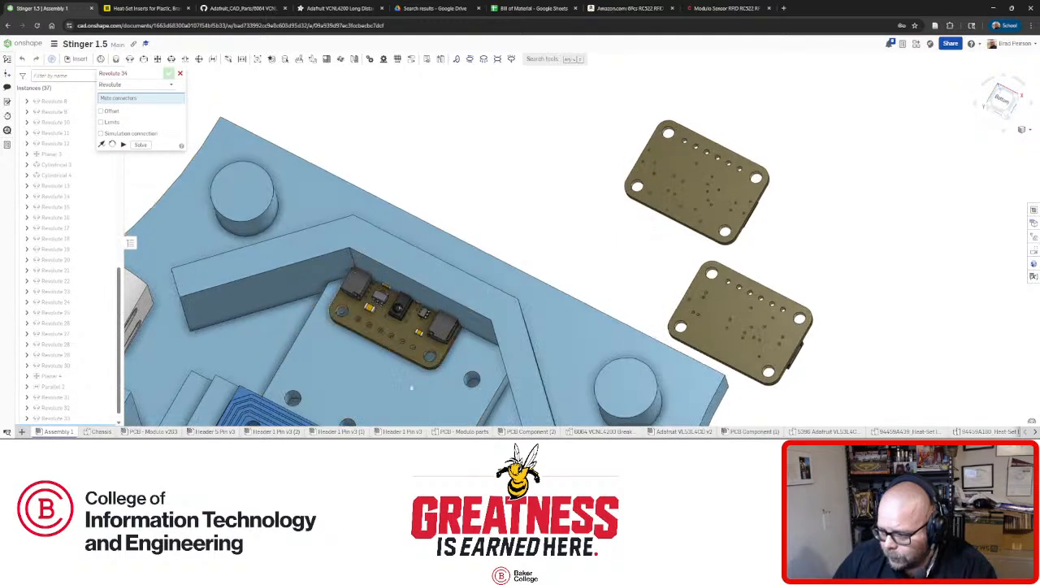
scroll(413, 404, up, 5)
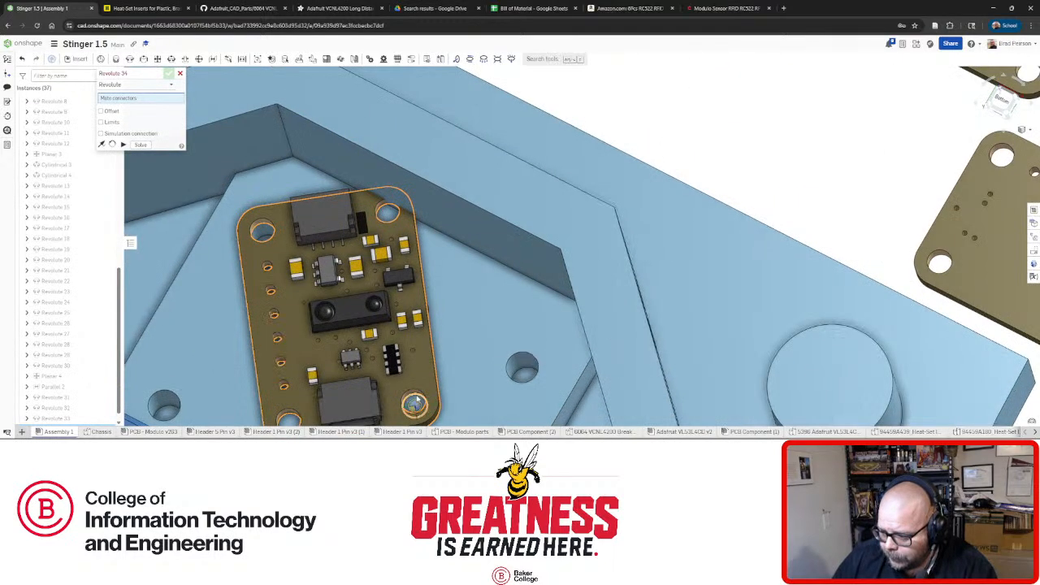
click(415, 400)
scroll(390, 403, down, 5)
scroll(357, 408, up, 5)
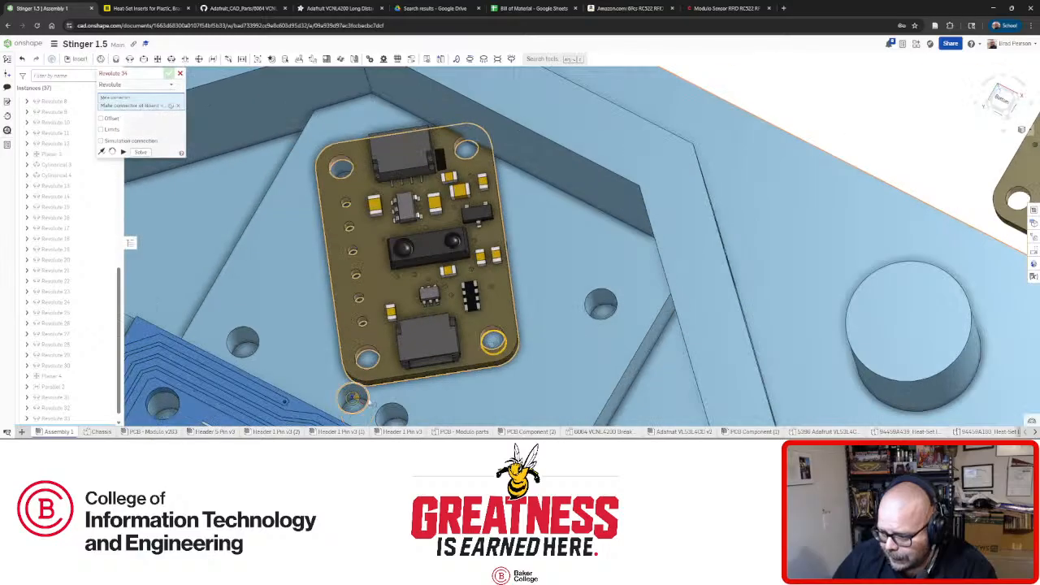
click(369, 400)
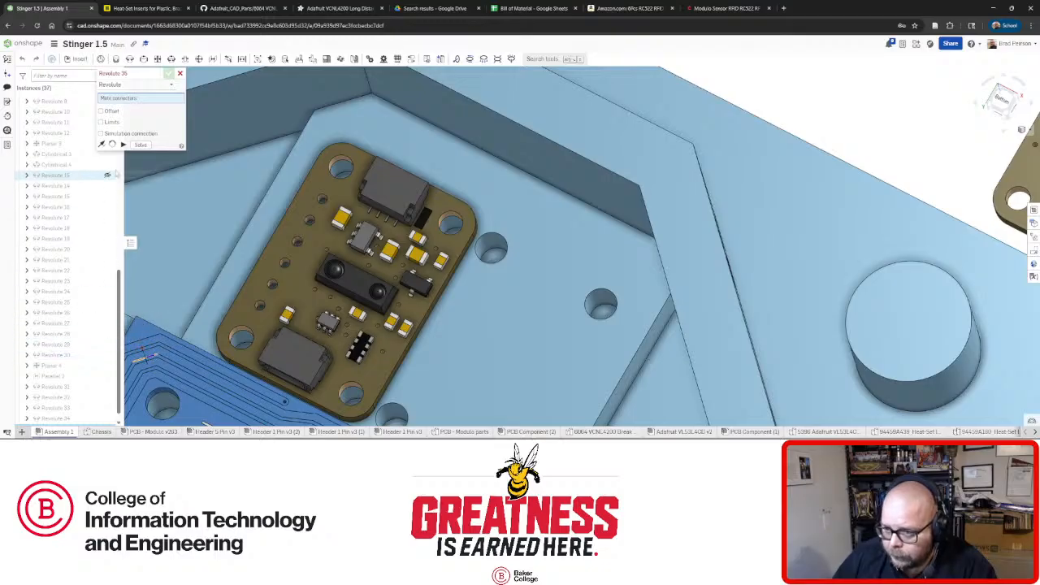
scroll(414, 292, down, 3)
scroll(414, 292, down, 5)
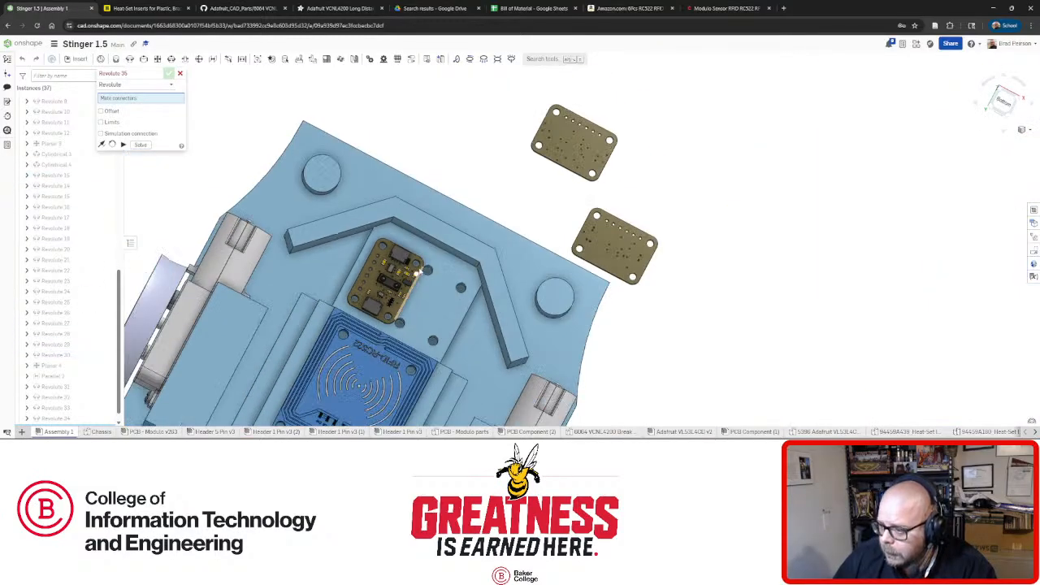
scroll(515, 177, up, 3)
scroll(515, 177, up, 2)
mouse_move(528, 190)
right_down()
mouse_move(403, 190)
mouse_move(530, 191)
right_up()
scroll(523, 185, up, 3)
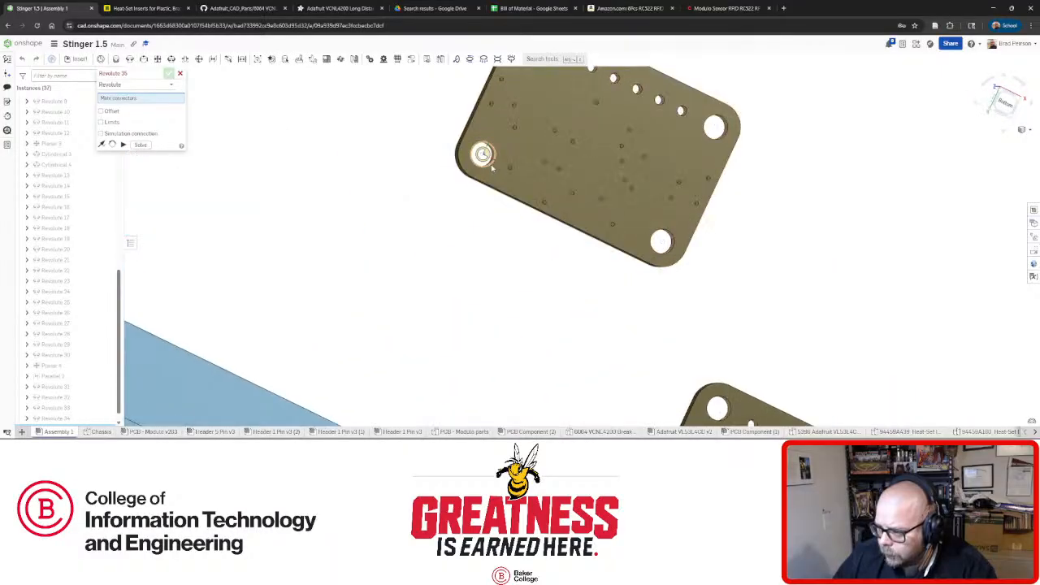
Revolute-mate the second loose board's corner hole to a pocket hole.
click(492, 167)
scroll(491, 167, down, 5)
scroll(400, 310, up, 4)
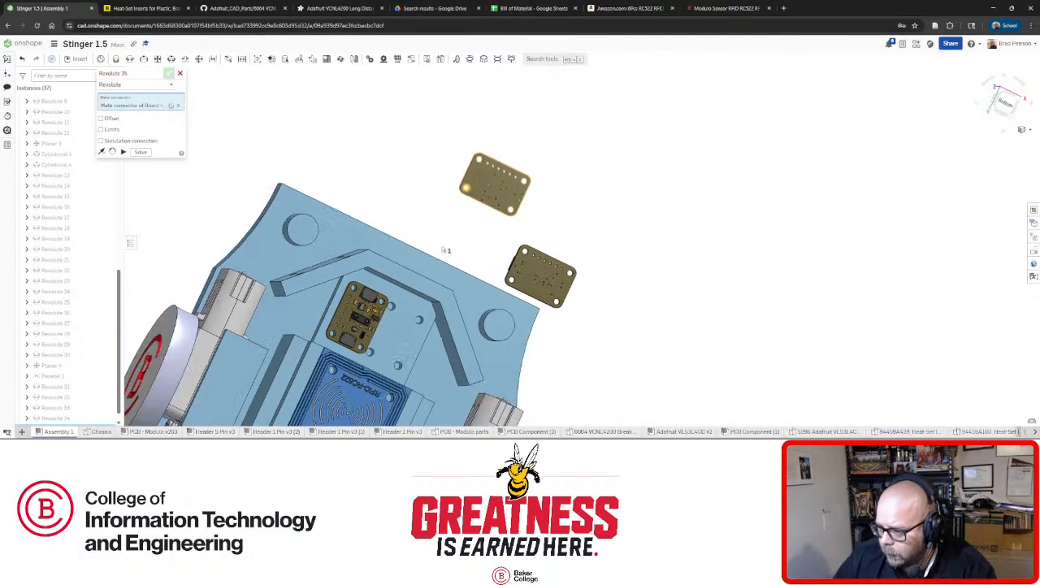
right_drag(397, 307, 391, 303)
scroll(365, 341, up, 3)
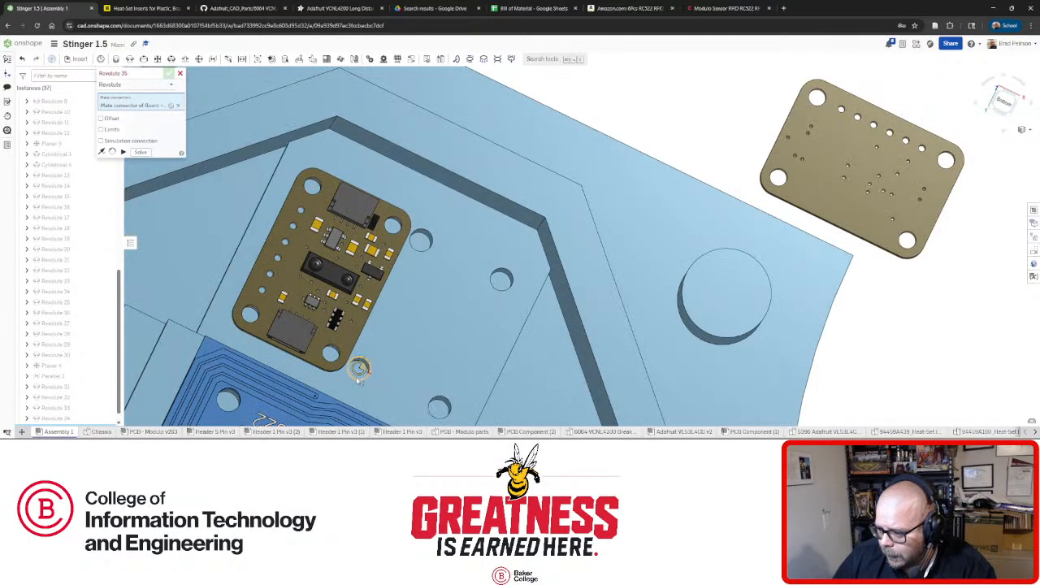
click(358, 369)
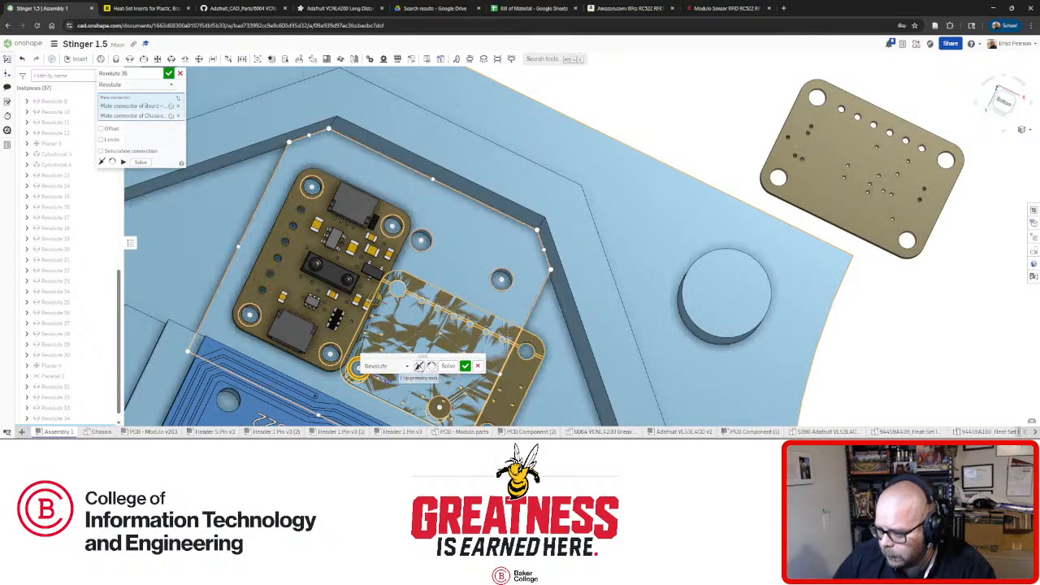
click(465, 366)
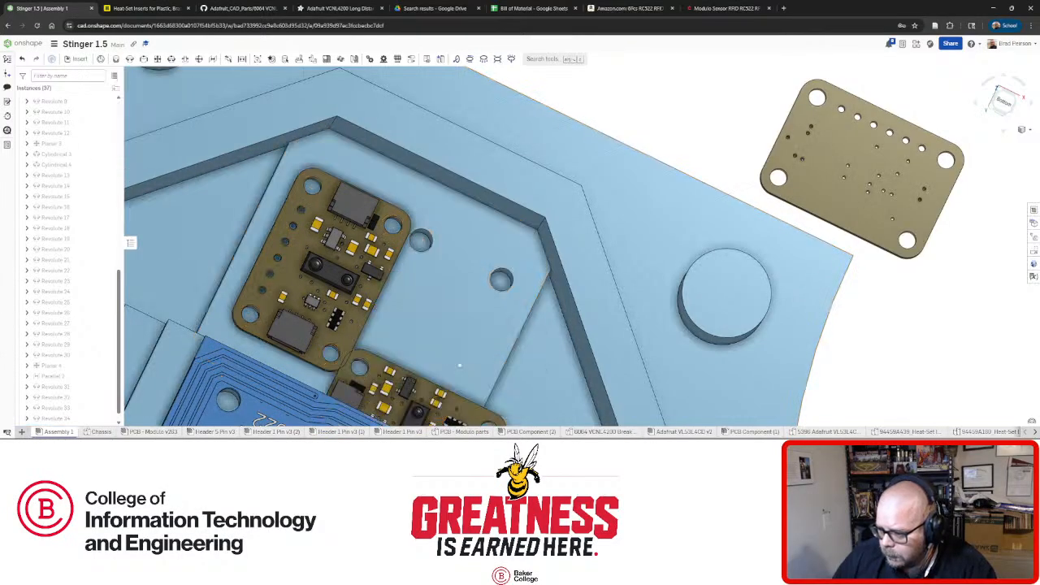
Swing the second board into place, mate its corner hole to the matching chassis hole, cancel the extra mate.
scroll(425, 344, down, 4)
drag(425, 344, 466, 342)
scroll(466, 341, up, 6)
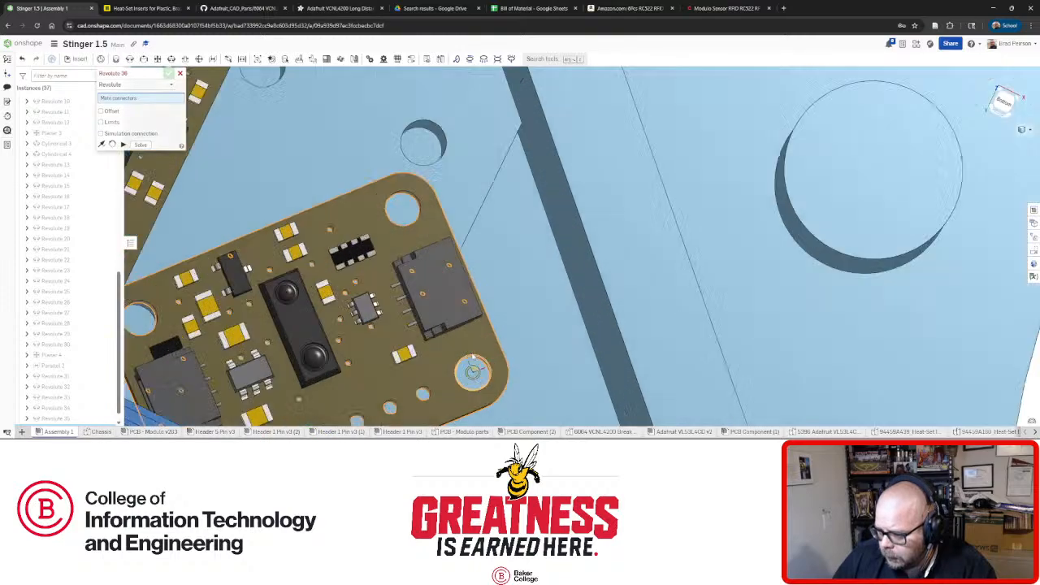
right_drag(483, 346, 481, 364)
click(480, 370)
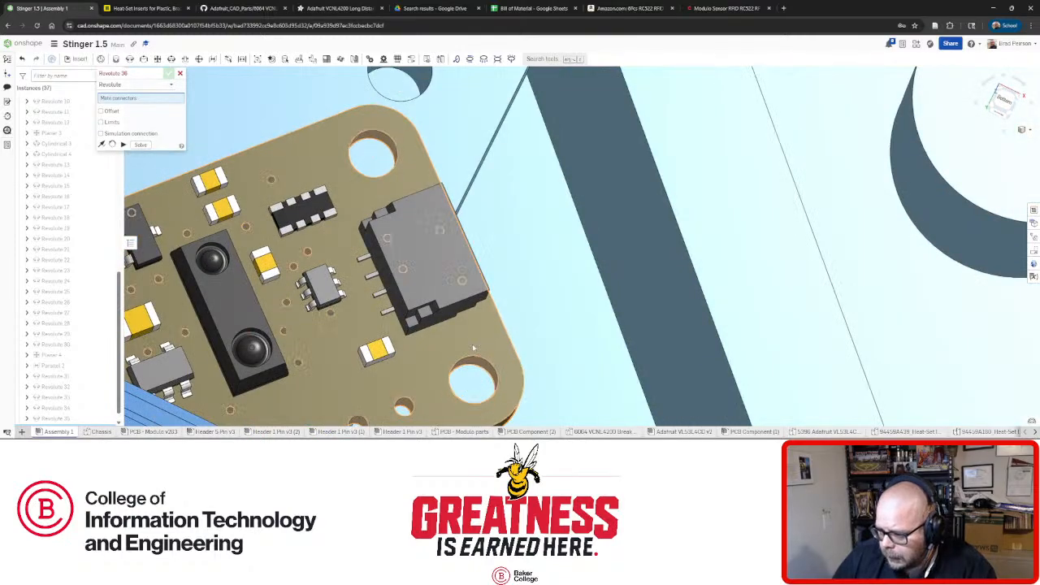
scroll(472, 344, down, 3)
click(444, 196)
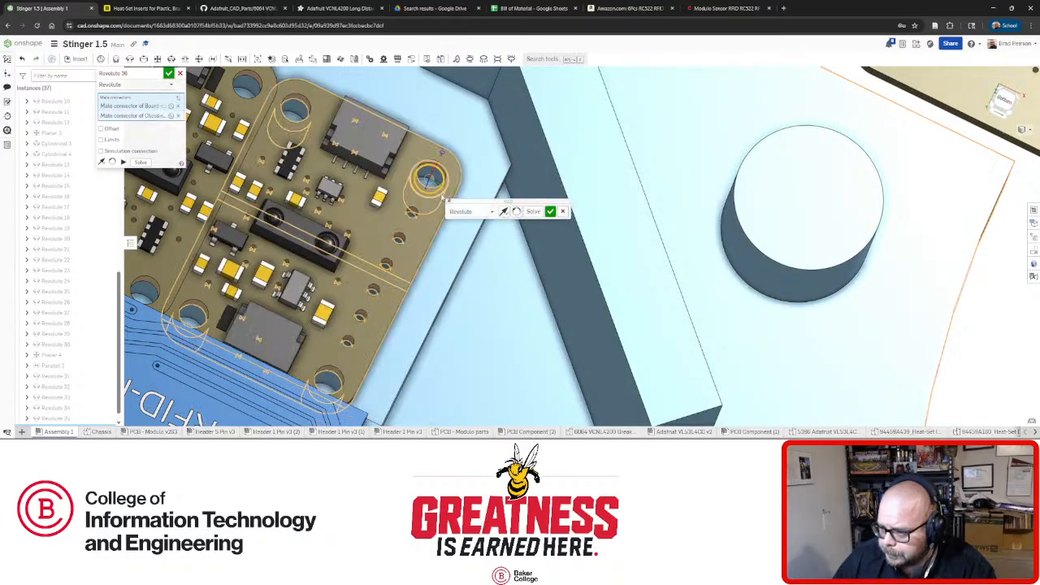
click(550, 211)
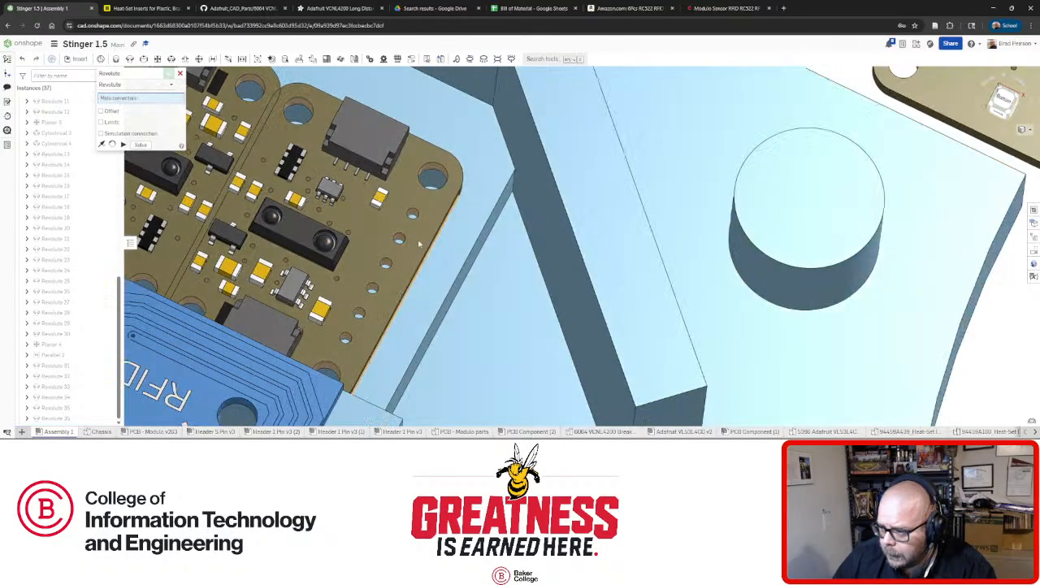
scroll(427, 259, down, 5)
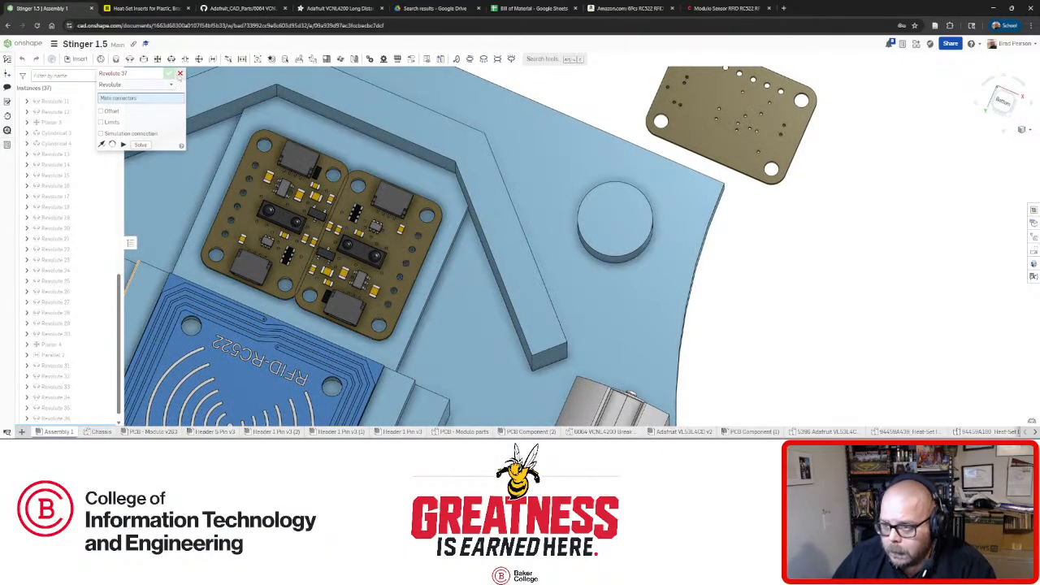
click(179, 73)
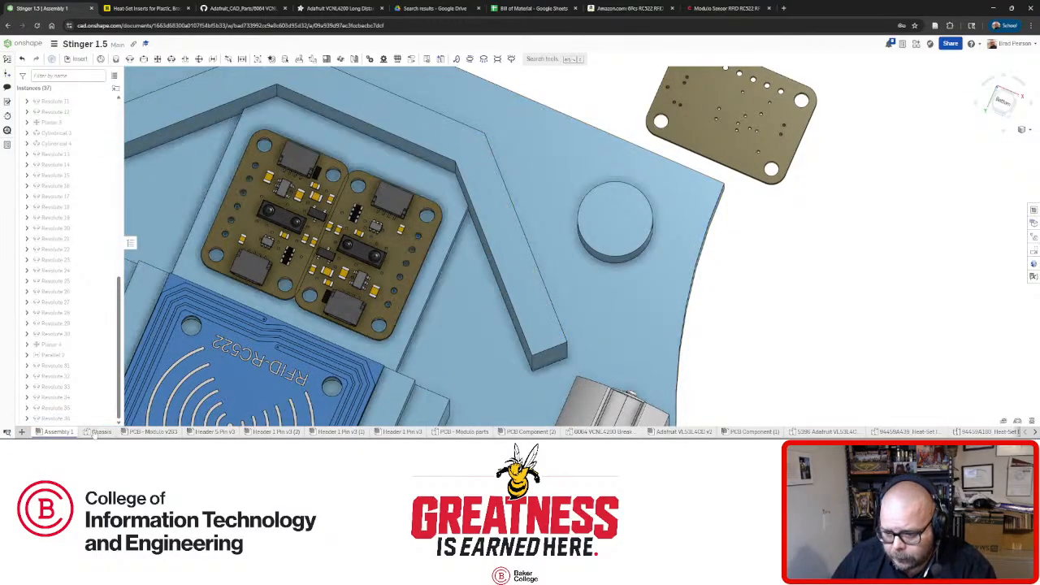
click(101, 432)
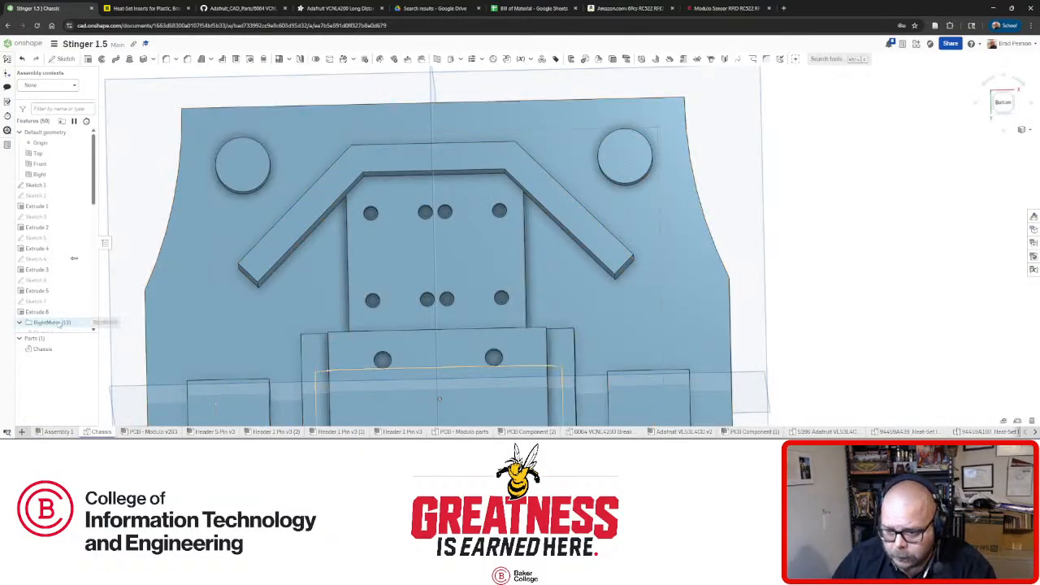
scroll(57, 308, down, 5)
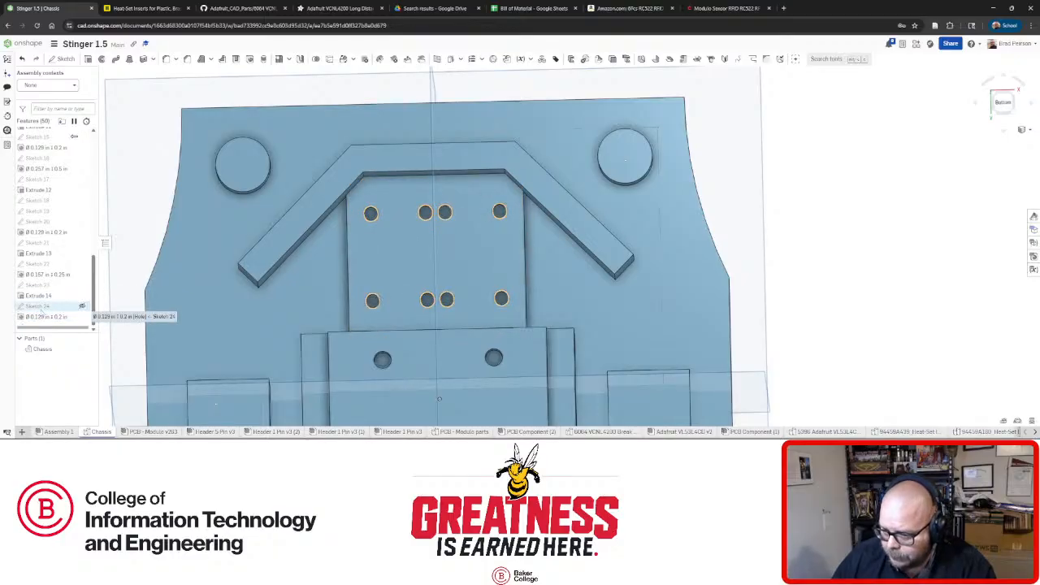
right_click(39, 306)
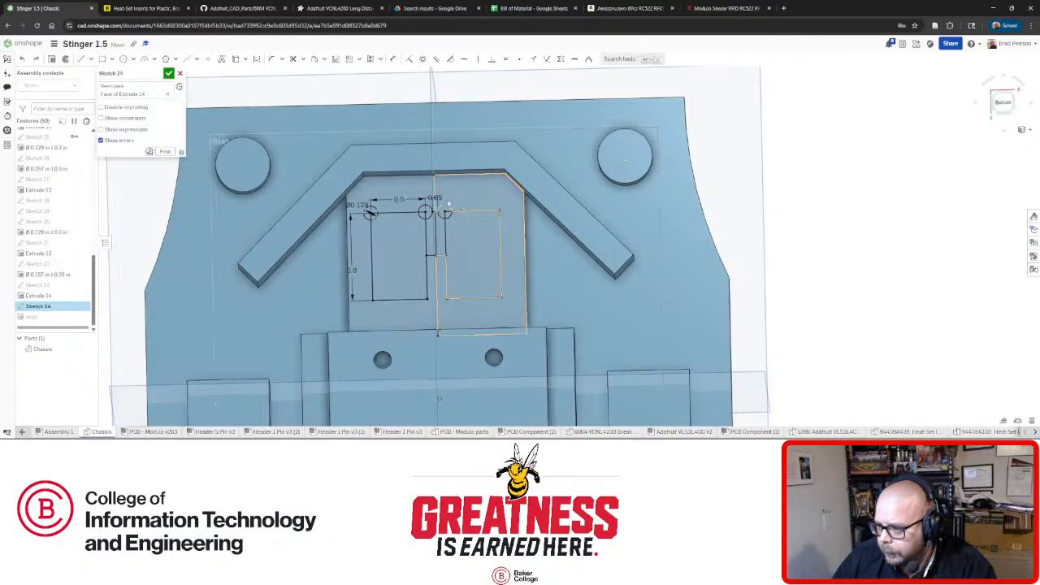
double_click(436, 198)
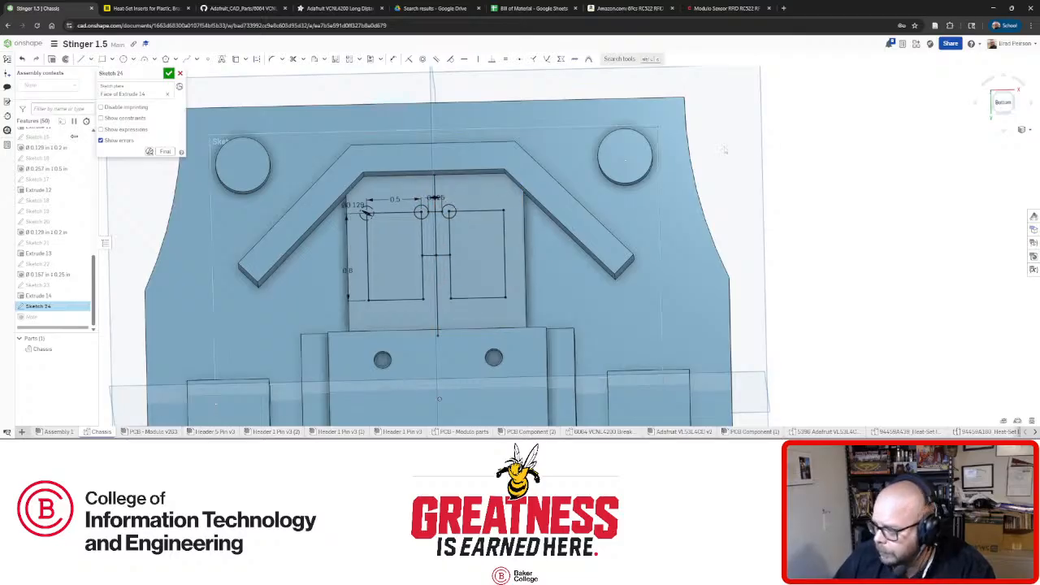
click(146, 73)
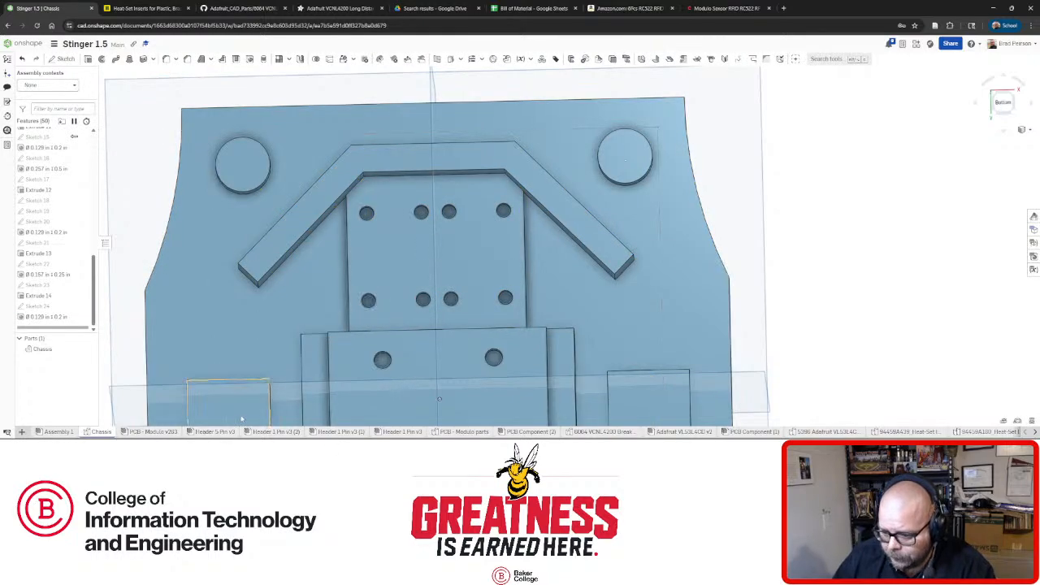
click(59, 432)
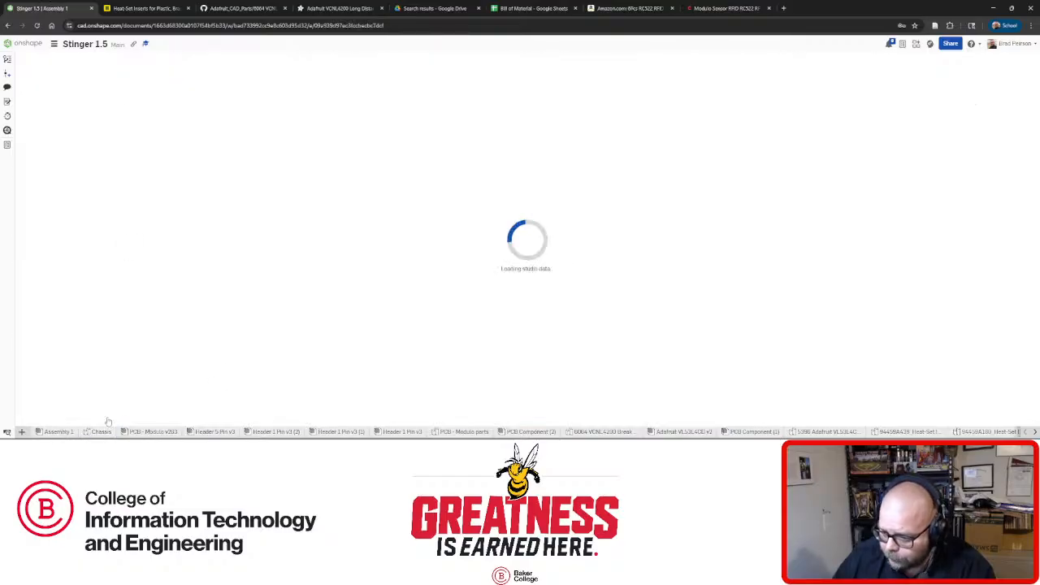
scroll(401, 294, up, 3)
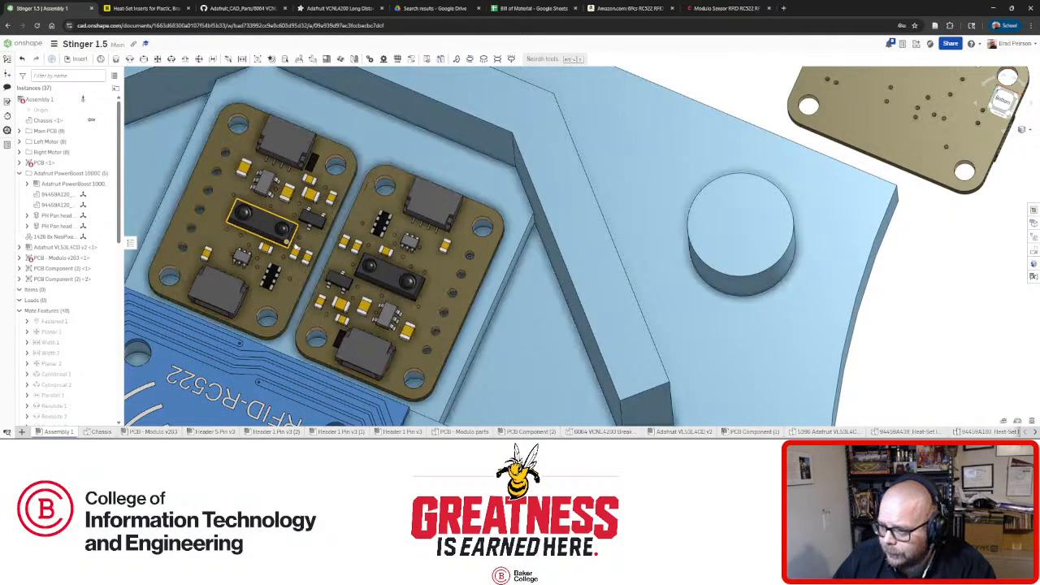
right_drag(313, 242, 340, 264)
key(f)
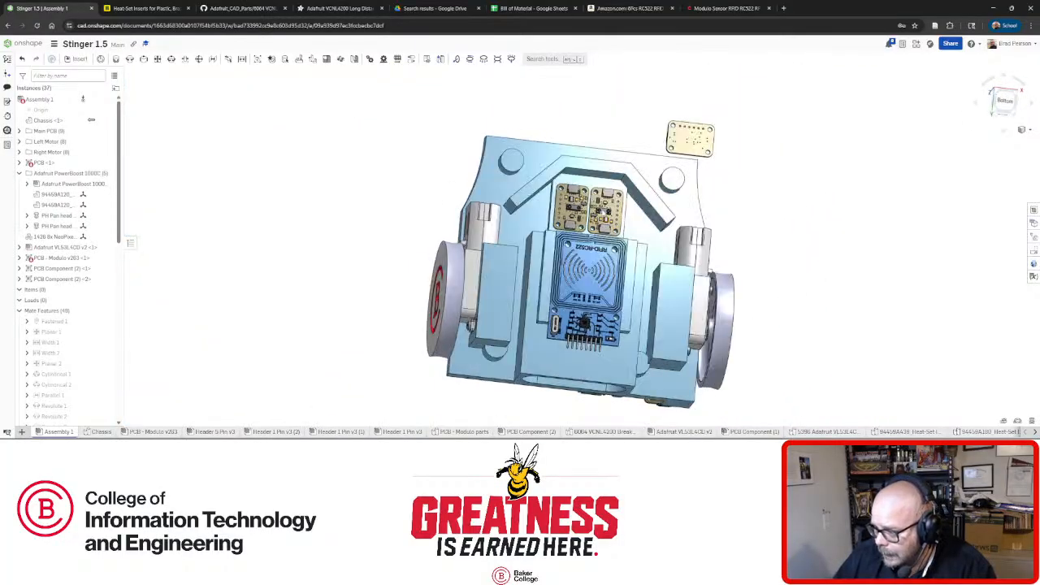
scroll(603, 211, up, 7)
mouse_move(602, 211)
right_down()
mouse_move(585, 187)
mouse_move(569, 397)
mouse_move(560, 242)
mouse_move(553, 237)
mouse_move(551, 281)
mouse_move(559, 252)
mouse_move(552, 222)
mouse_move(544, 239)
mouse_move(542, 204)
mouse_move(510, 214)
mouse_move(499, 234)
mouse_move(527, 224)
right_up()
scroll(556, 236, down, 5)
scroll(551, 241, up, 5)
scroll(553, 220, down, 5)
scroll(536, 225, up, 2)
scroll(549, 235, down, 4)
scroll(516, 221, up, 5)
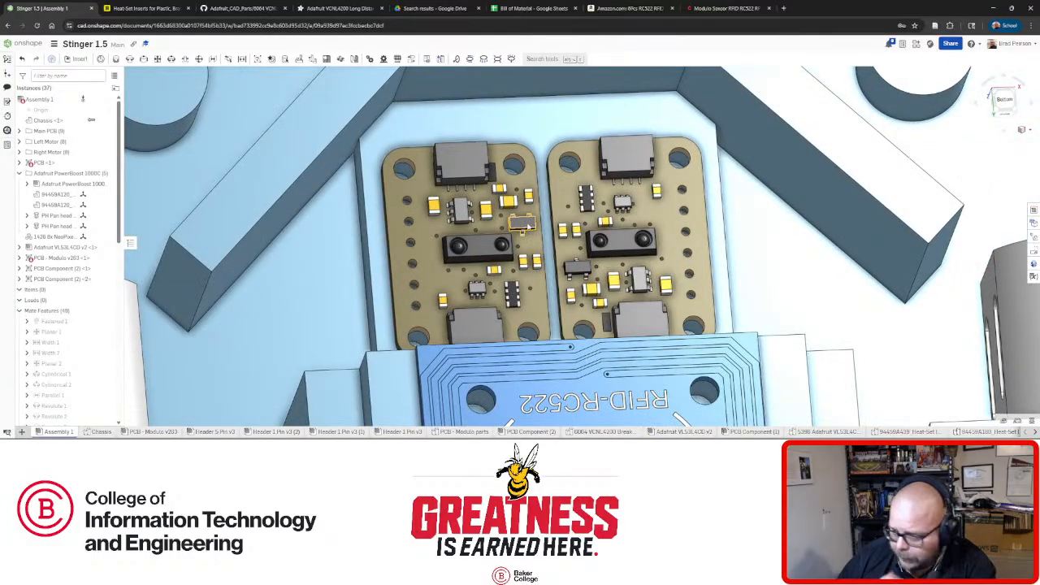
key(f)
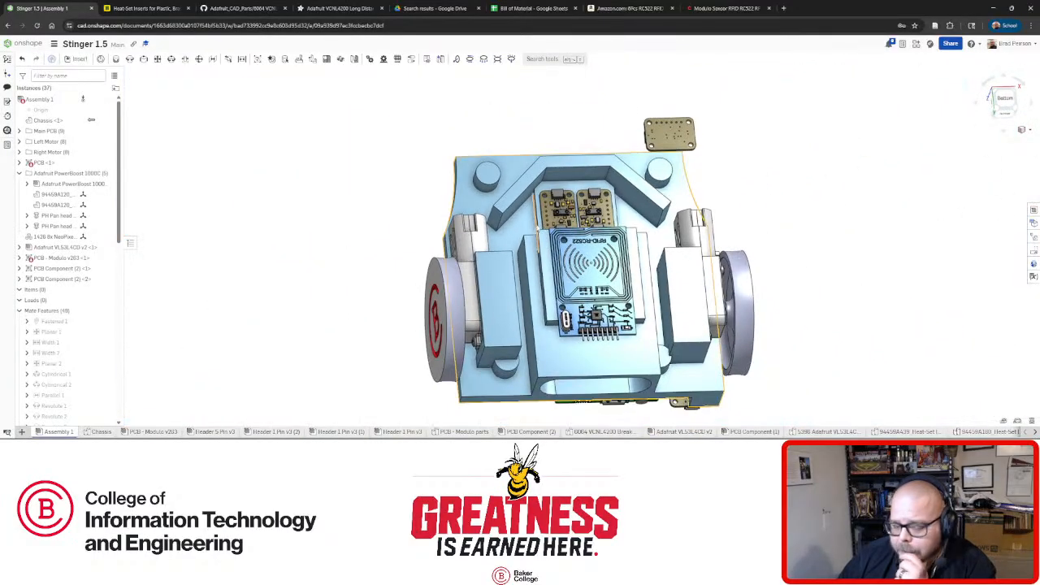
scroll(642, 201, up, 3)
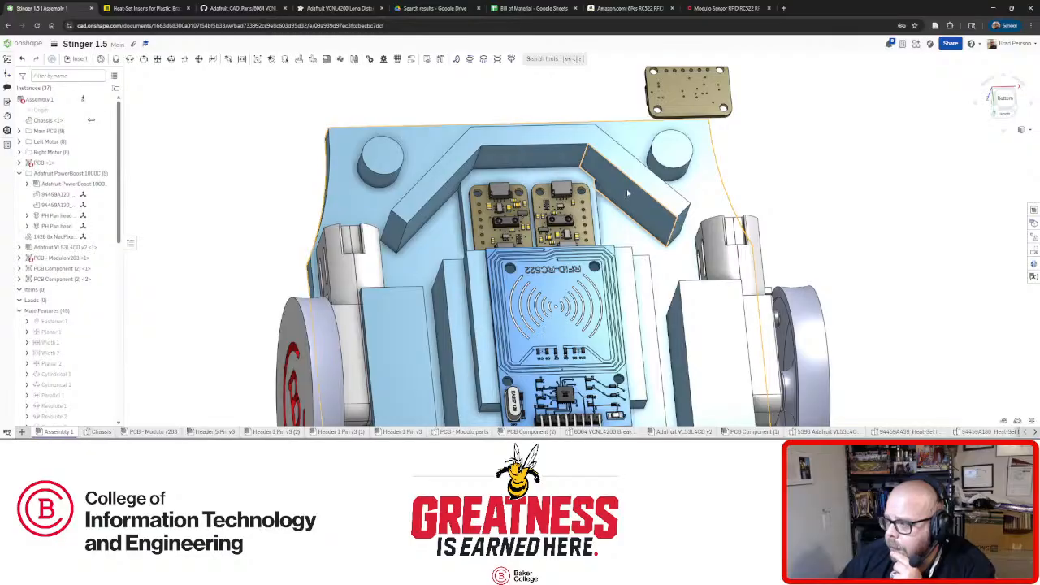
right_drag(626, 188, 563, 213)
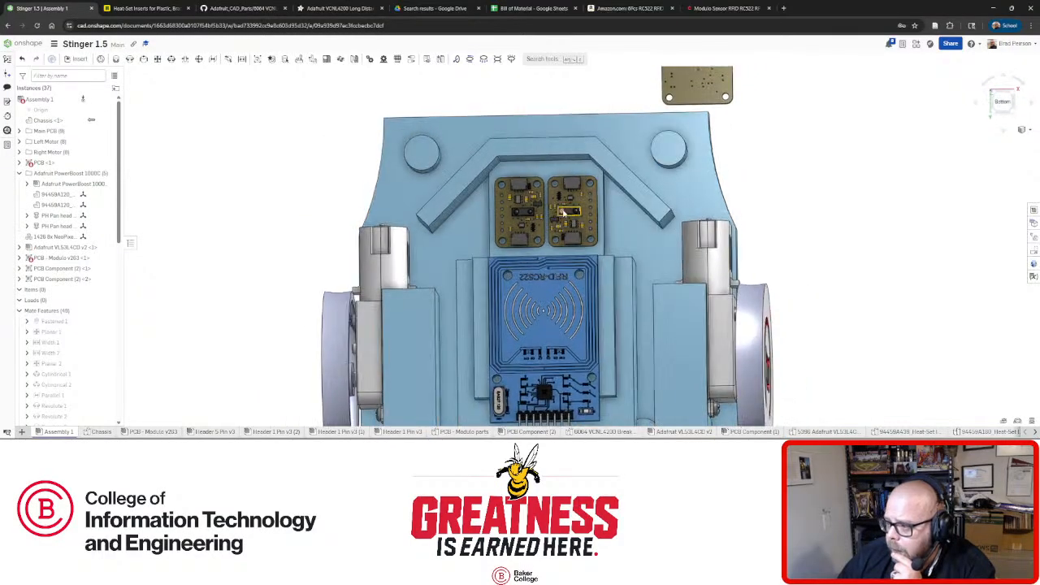
scroll(563, 213, up, 3)
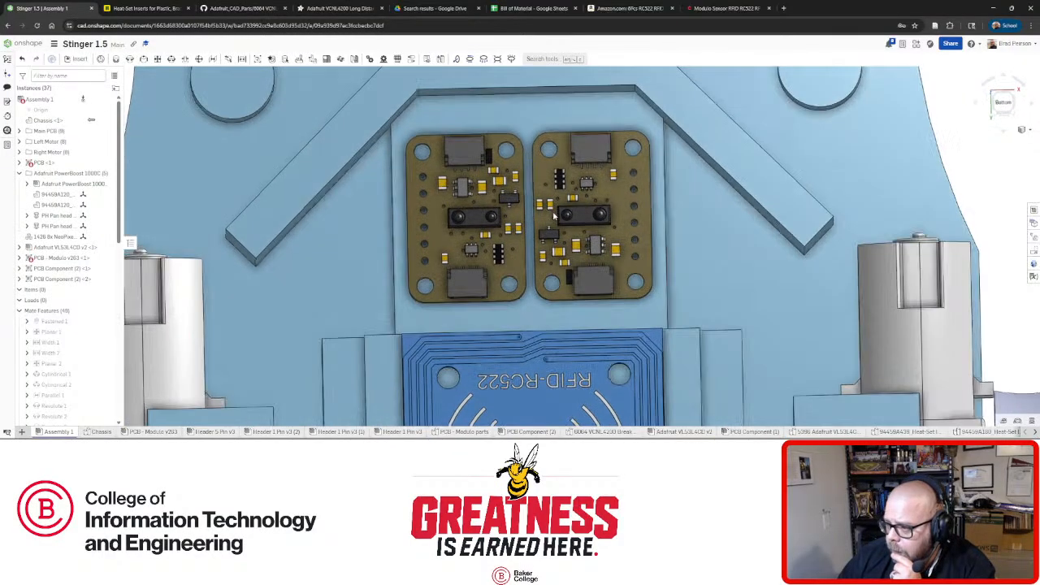
scroll(555, 215, down, 5)
scroll(573, 248, up, 7)
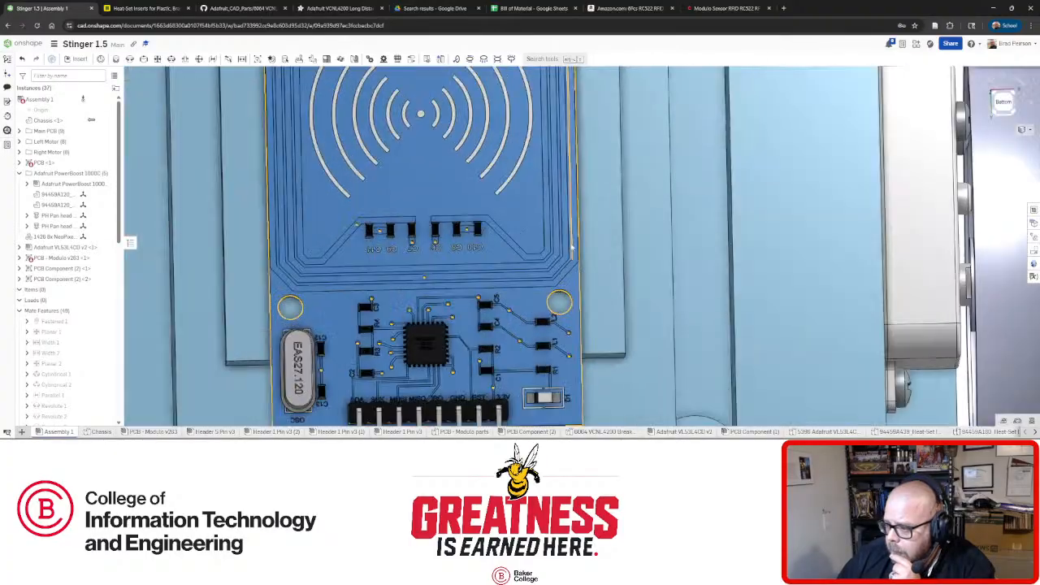
right_drag(571, 247, 532, 195)
scroll(559, 299, down, 8)
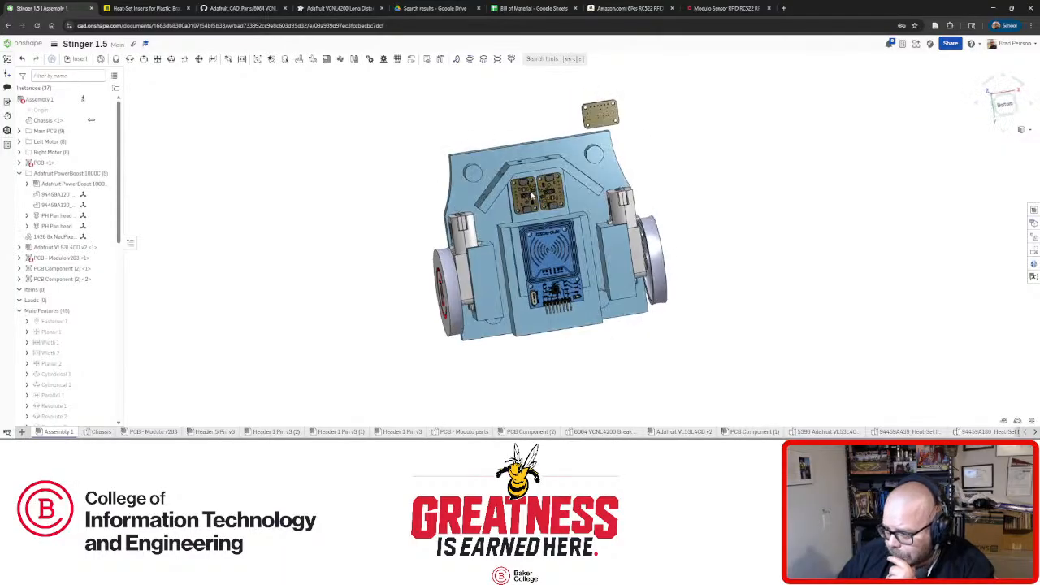
scroll(532, 195, up, 10)
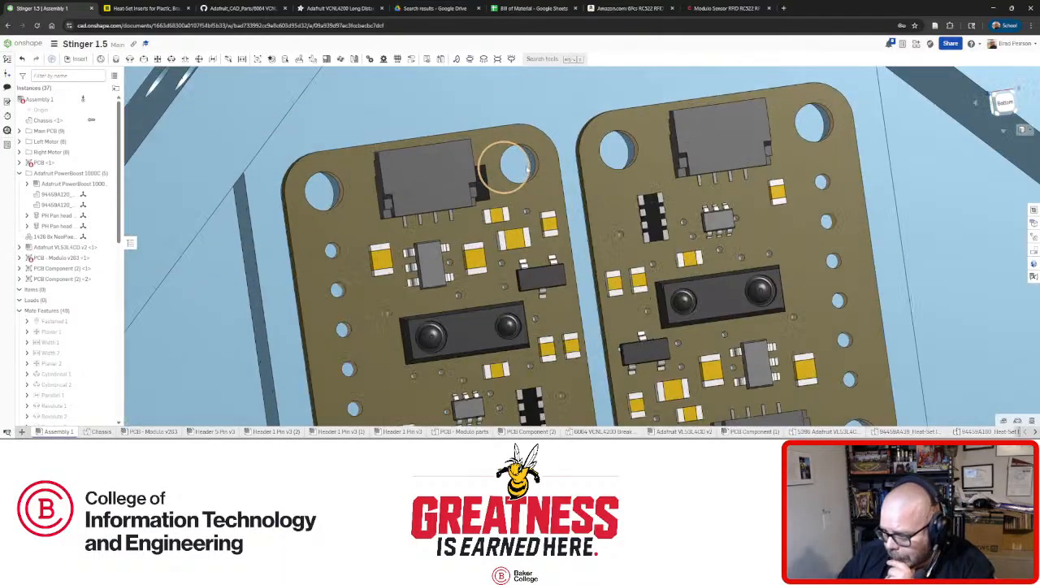
scroll(520, 169, down, 10)
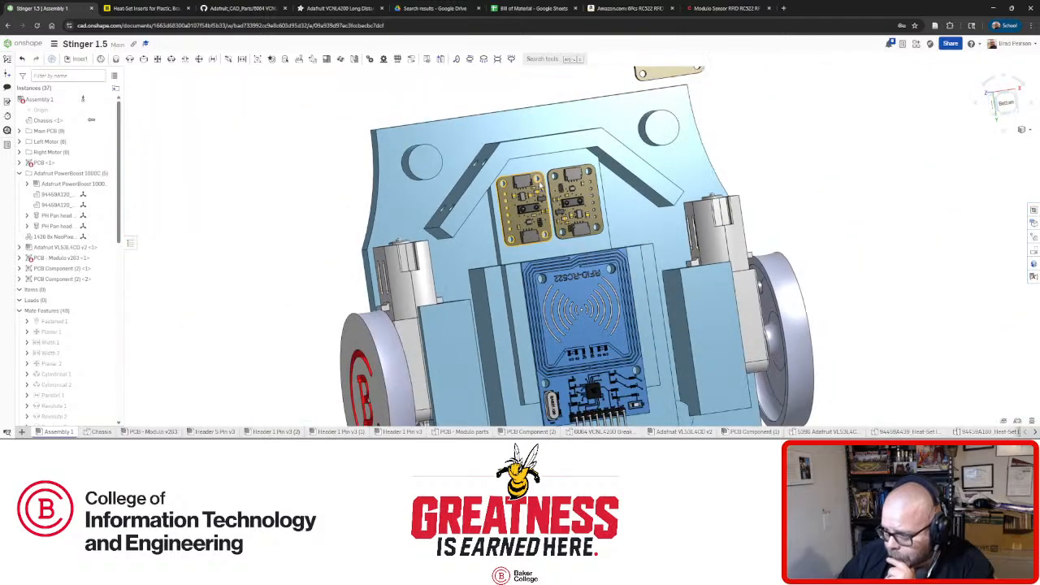
right_drag(629, 218, 595, 214)
scroll(613, 196, down, 3)
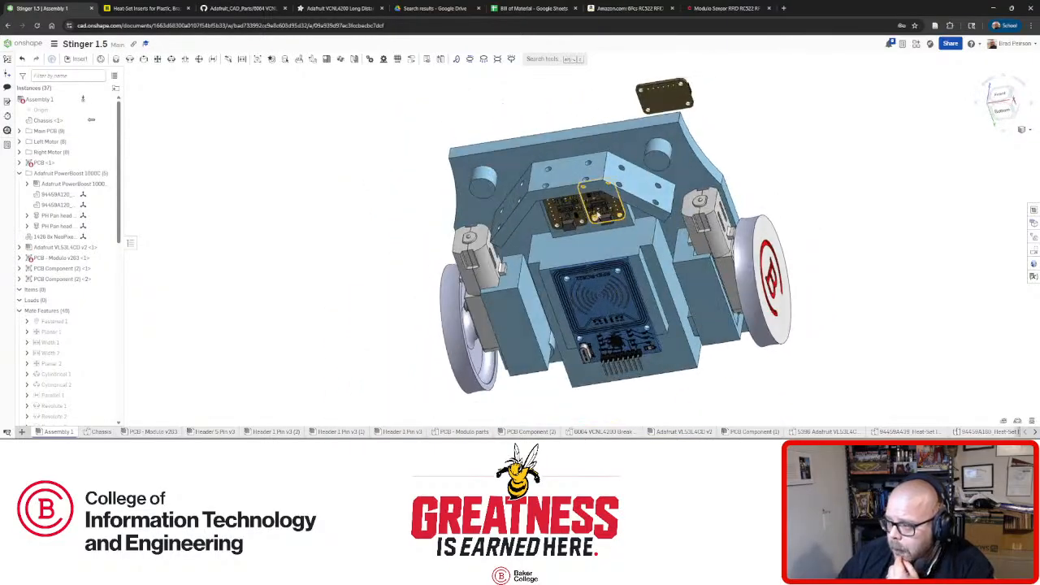
Revolute-mate the loose board's mounting hole to the front bracket hole, solve, and accept.
click(130, 59)
scroll(628, 151, up, 5)
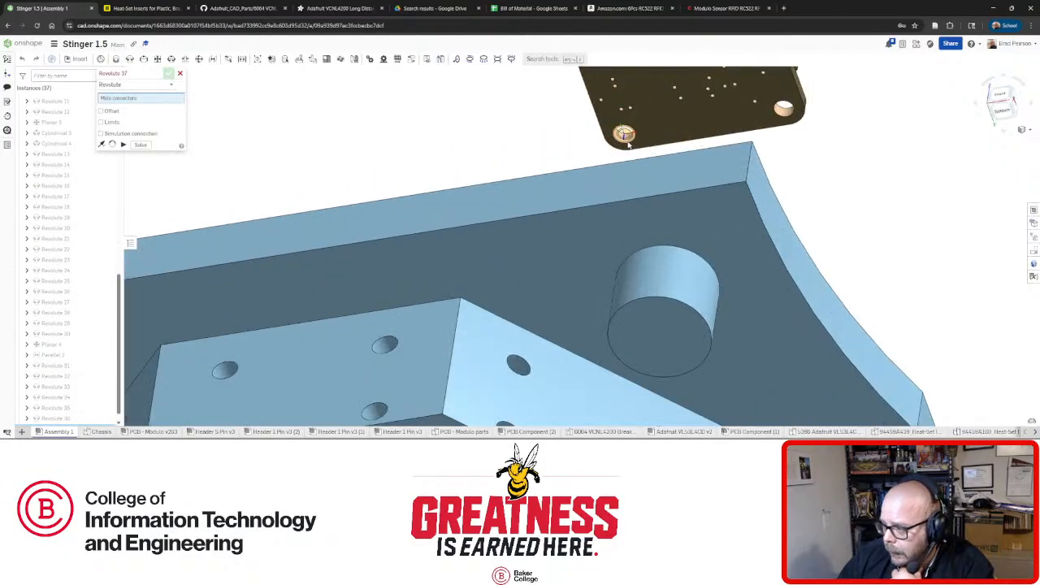
click(625, 137)
scroll(617, 143, down, 3)
scroll(443, 268, up, 3)
scroll(451, 221, down, 2)
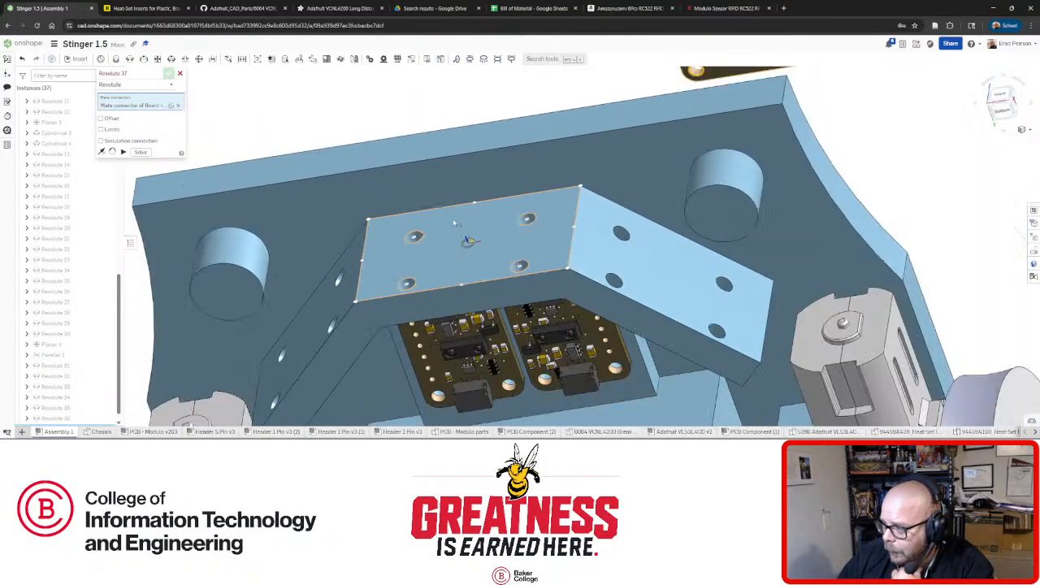
scroll(454, 223, down, 2)
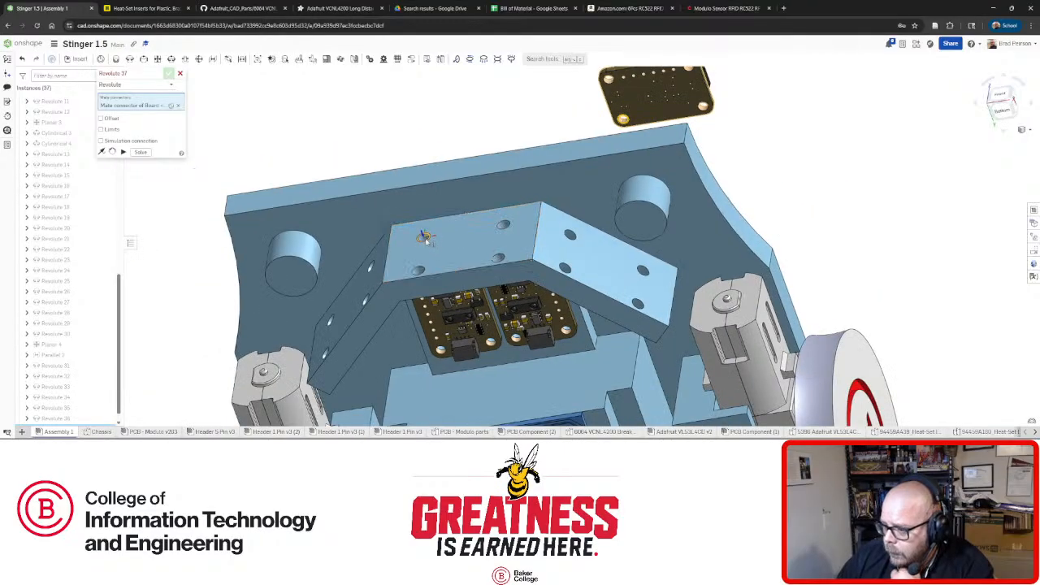
click(424, 237)
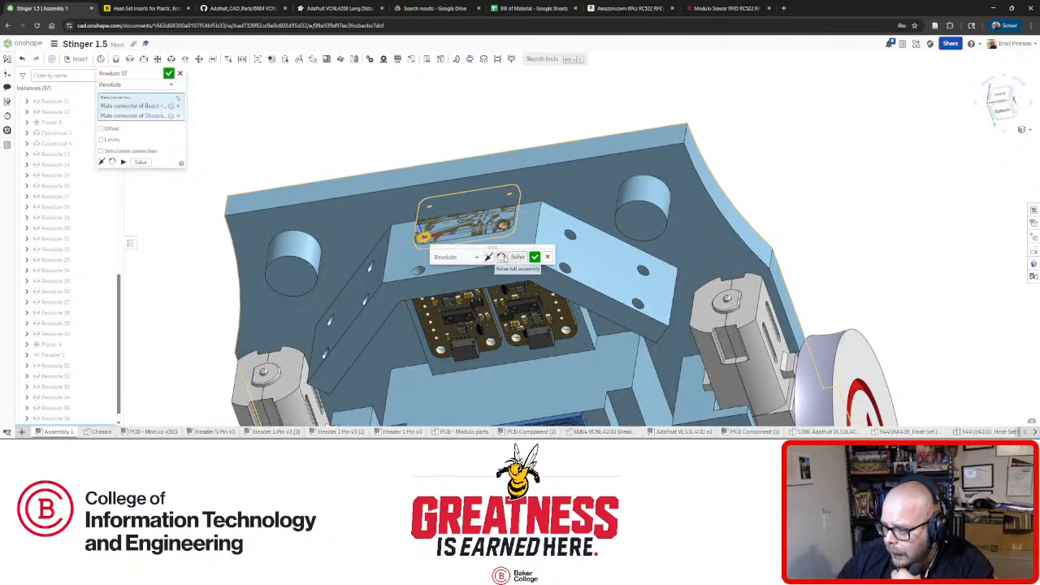
click(526, 260)
click(534, 258)
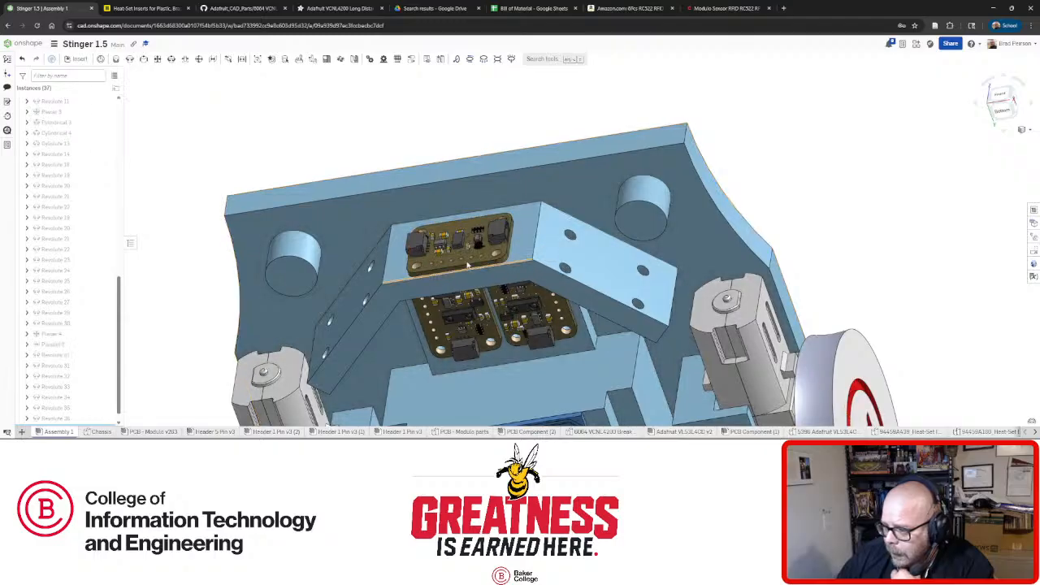
right_drag(536, 261, 486, 261)
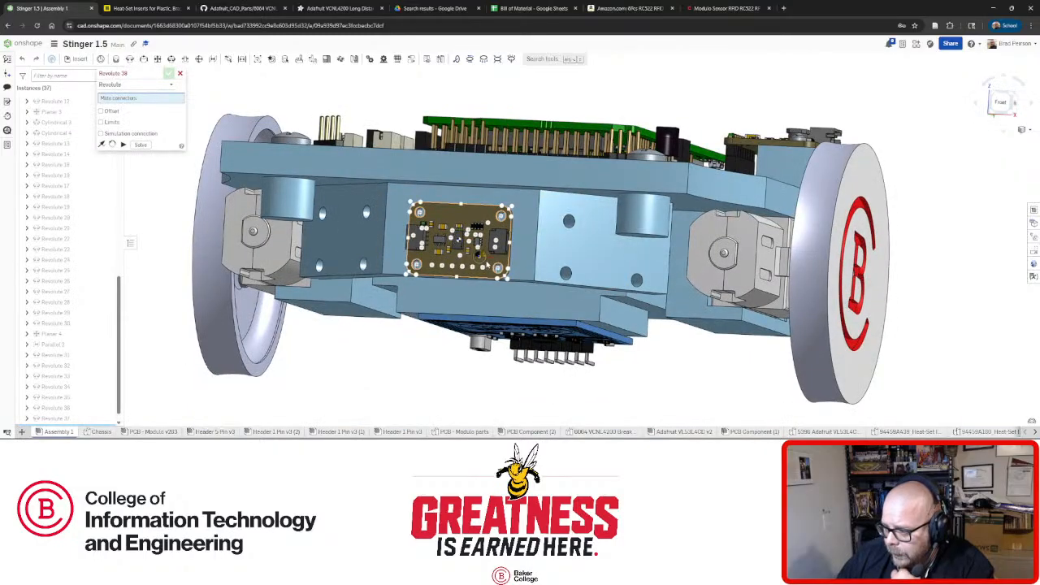
Revolute-mate the next sensor board's mounting hole to the matching hole on the chassis front.
scroll(467, 297, up, 5)
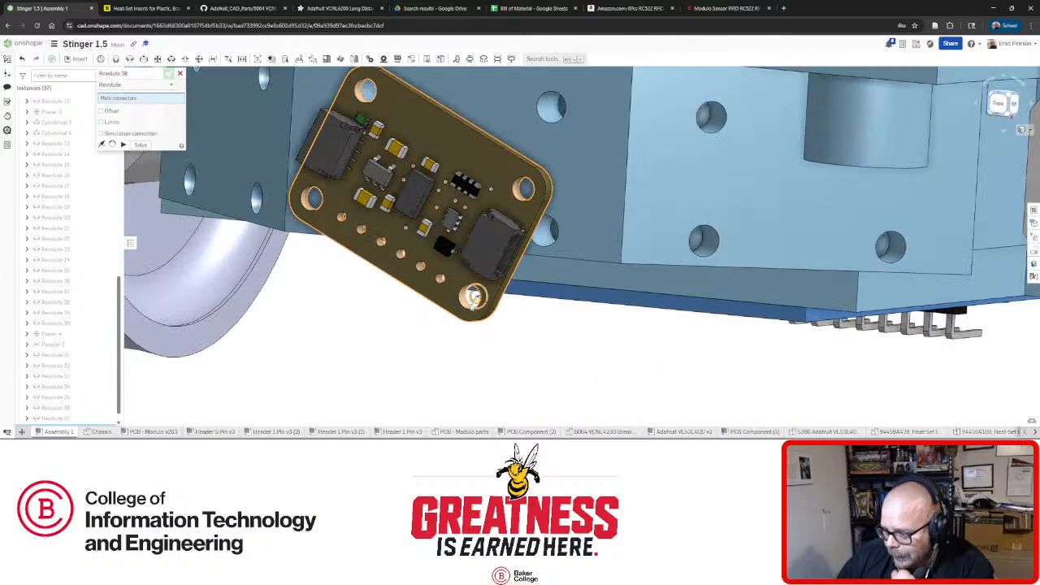
click(474, 296)
click(545, 232)
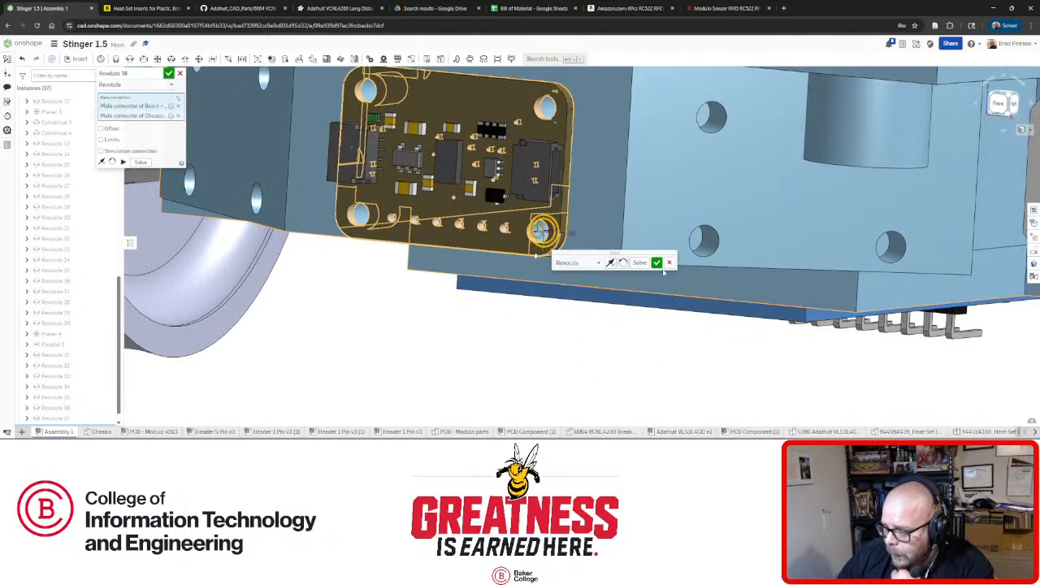
click(658, 265)
Zoom out and view the assembly straight from the right side to check the front board.
right_drag(556, 255, 457, 248)
scroll(615, 262, down, 4)
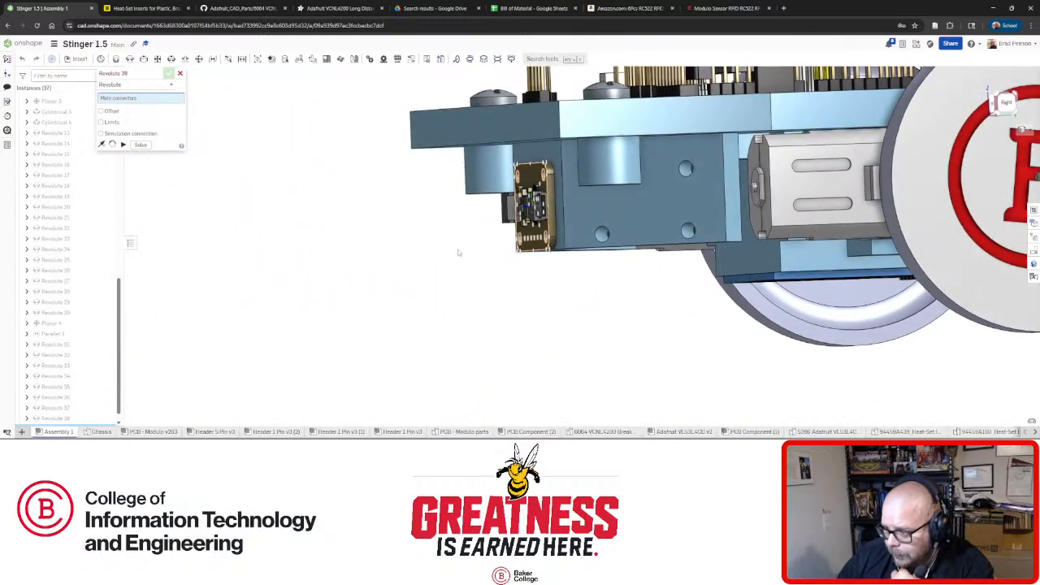
scroll(488, 199, up, 3)
scroll(488, 199, up, 1)
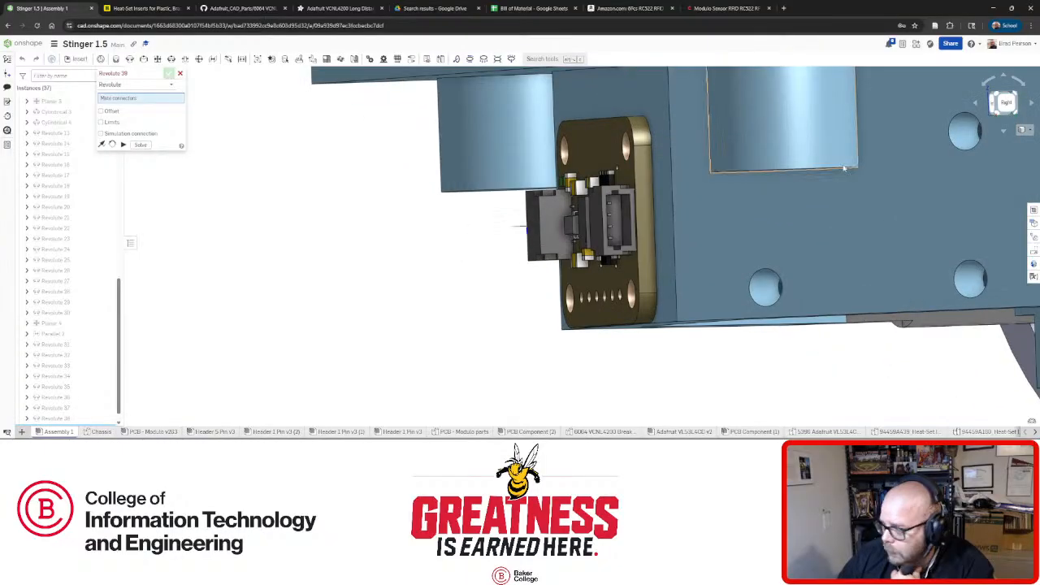
click(1001, 112)
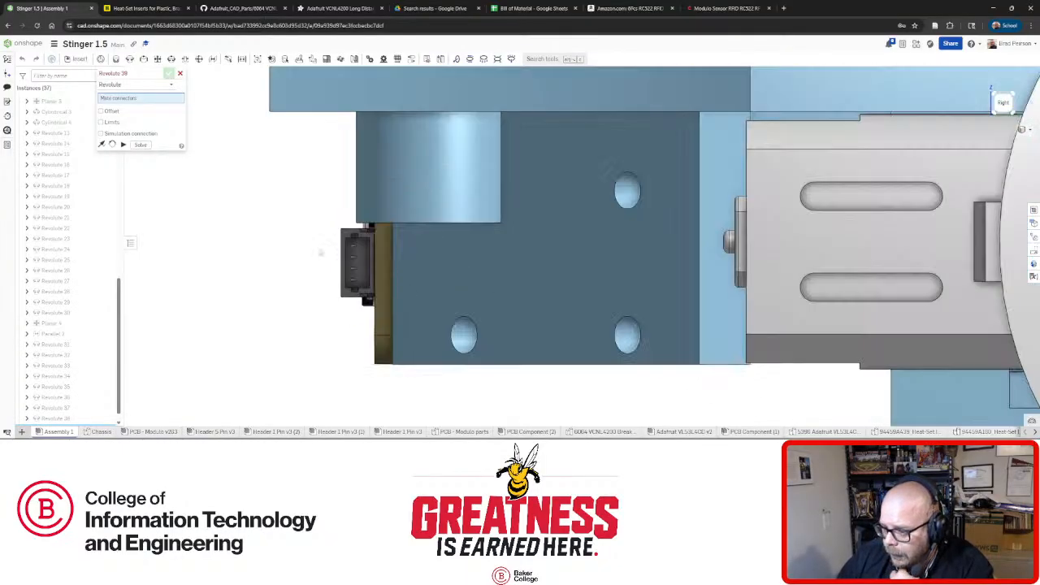
scroll(321, 253, up, 5)
Orbit around the board's face, the wheel and side board, ending on a flatter bottom view.
right_drag(408, 255, 426, 255)
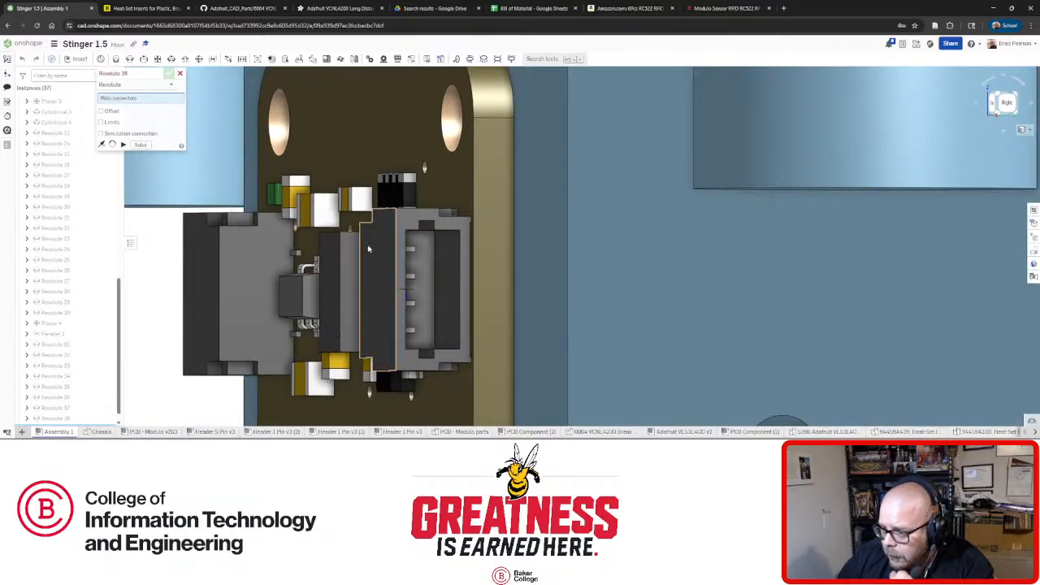
right_drag(225, 220, 365, 233)
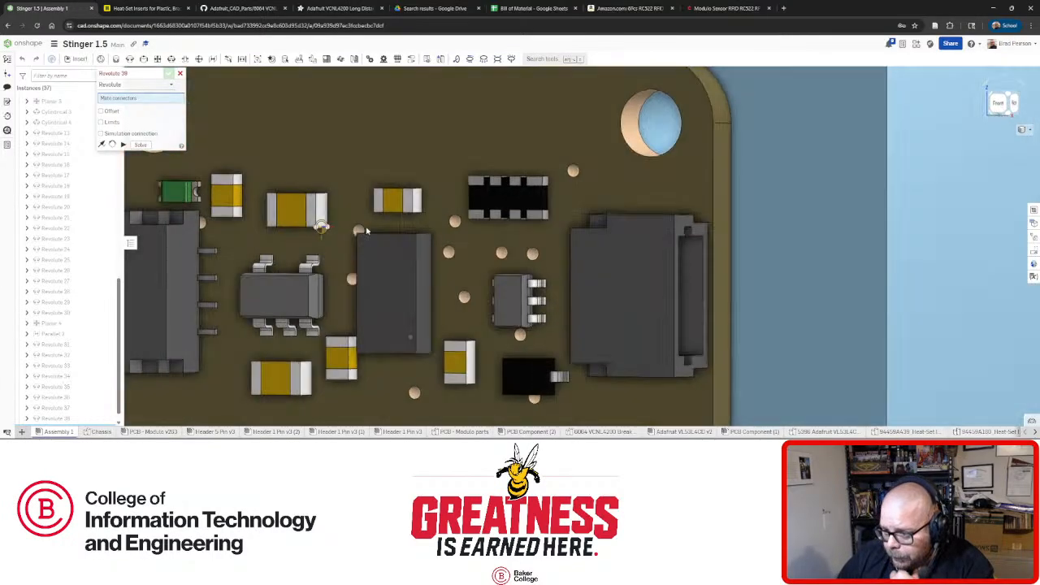
scroll(370, 232, down, 5)
right_drag(284, 243, 356, 246)
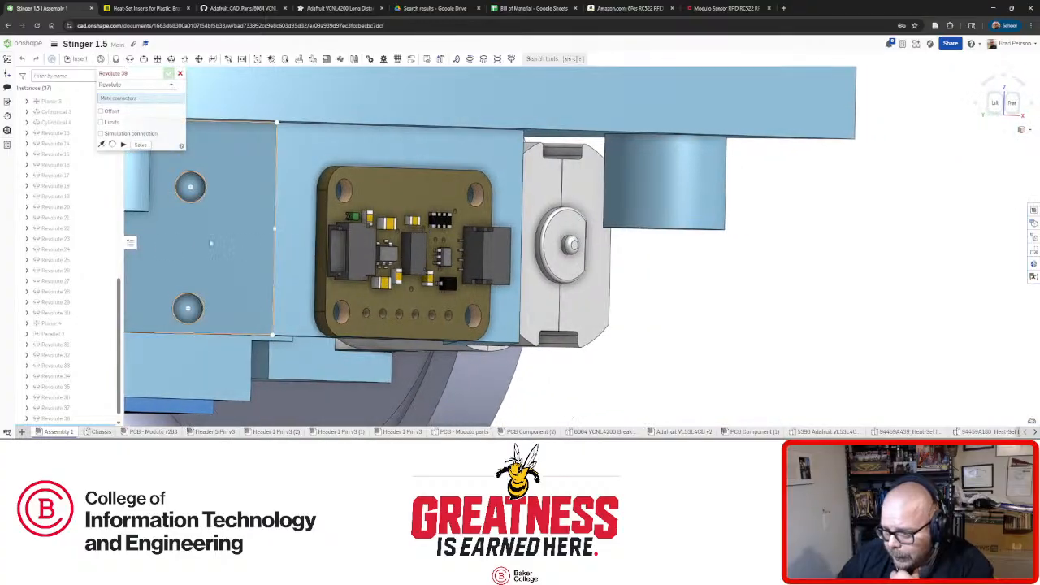
mouse_move(211, 243)
right_down()
mouse_move(271, 225)
mouse_move(280, 236)
mouse_move(220, 243)
right_up()
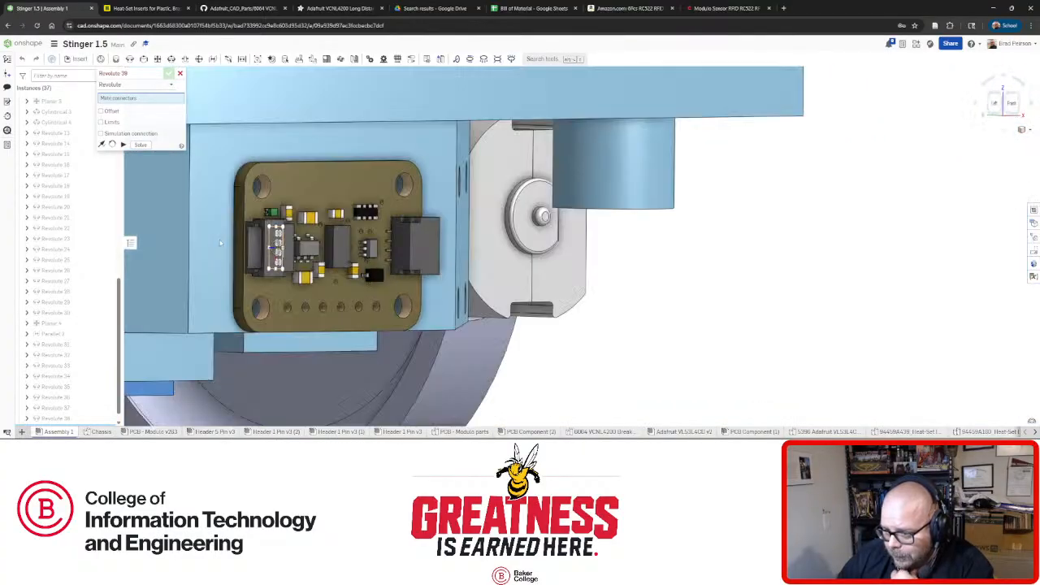
scroll(219, 243, down, 5)
right_drag(460, 283, 308, 235)
scroll(248, 299, down, 3)
scroll(308, 236, up, 5)
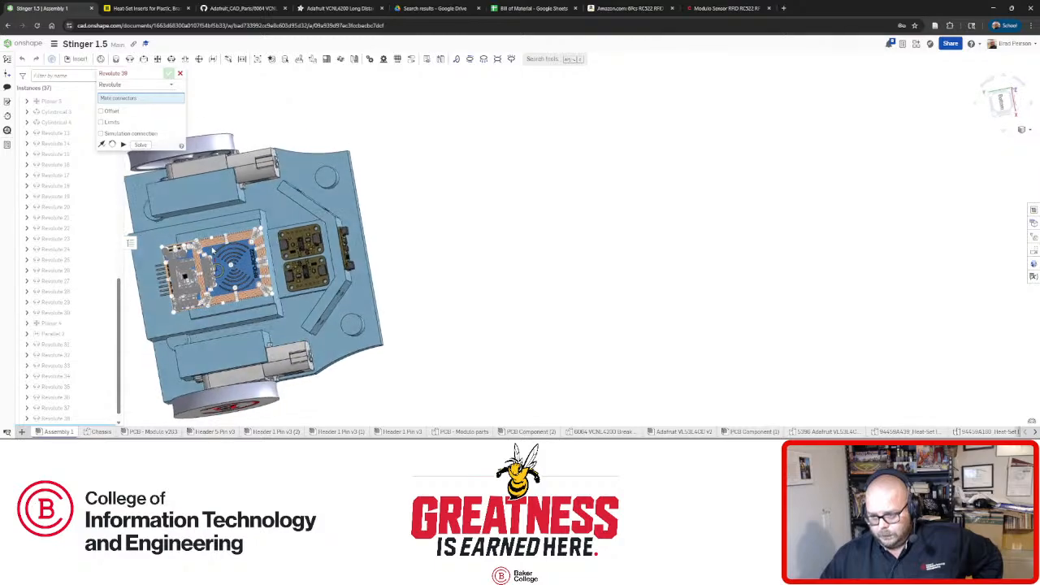
right_drag(230, 265, 230, 264)
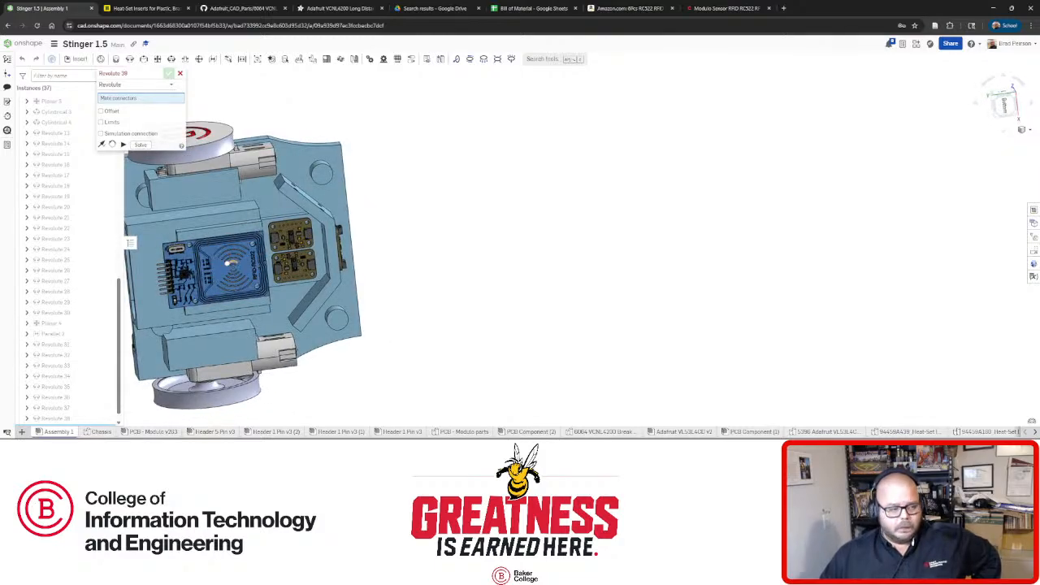